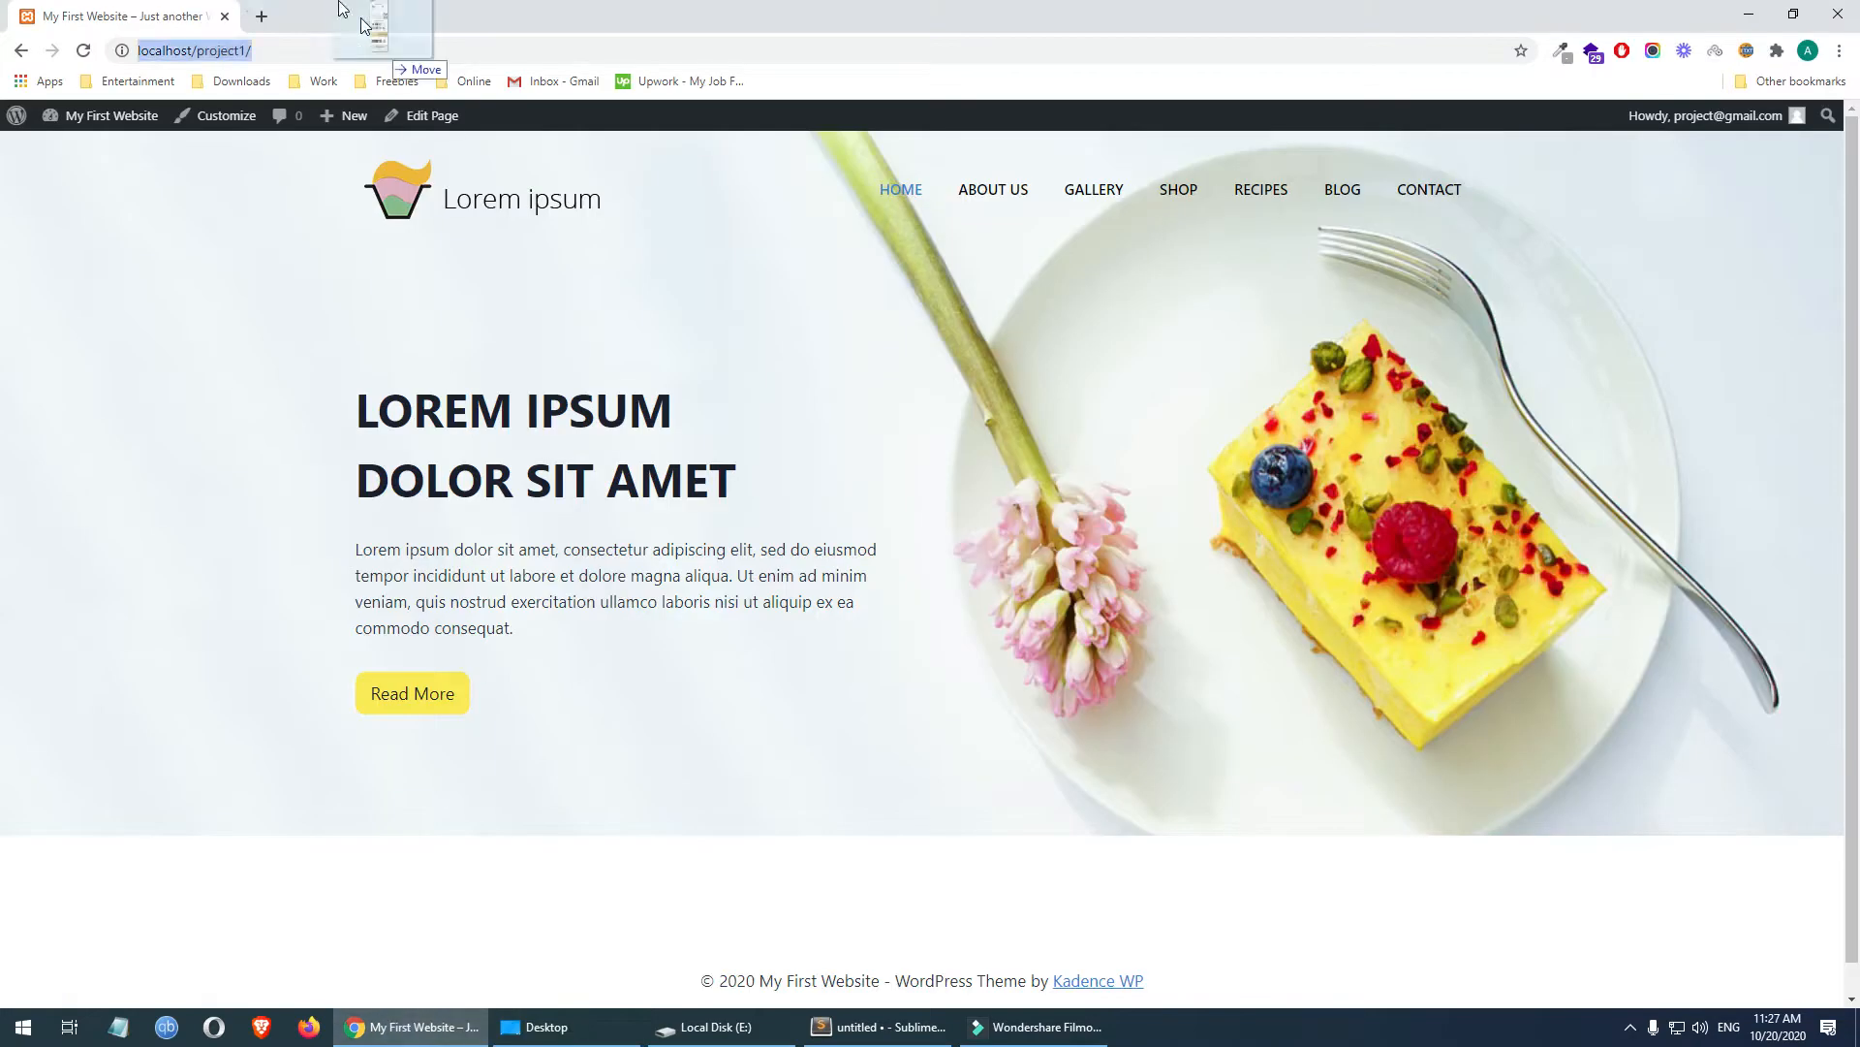
- Open the Mockup-4.jpg image from the desktop in its own browser tab
left_click(947, 288)
left_click_drag(1856, 298, 1855, 166)
left_click_drag(365, 25, 147, 13)
left_click(352, 26)
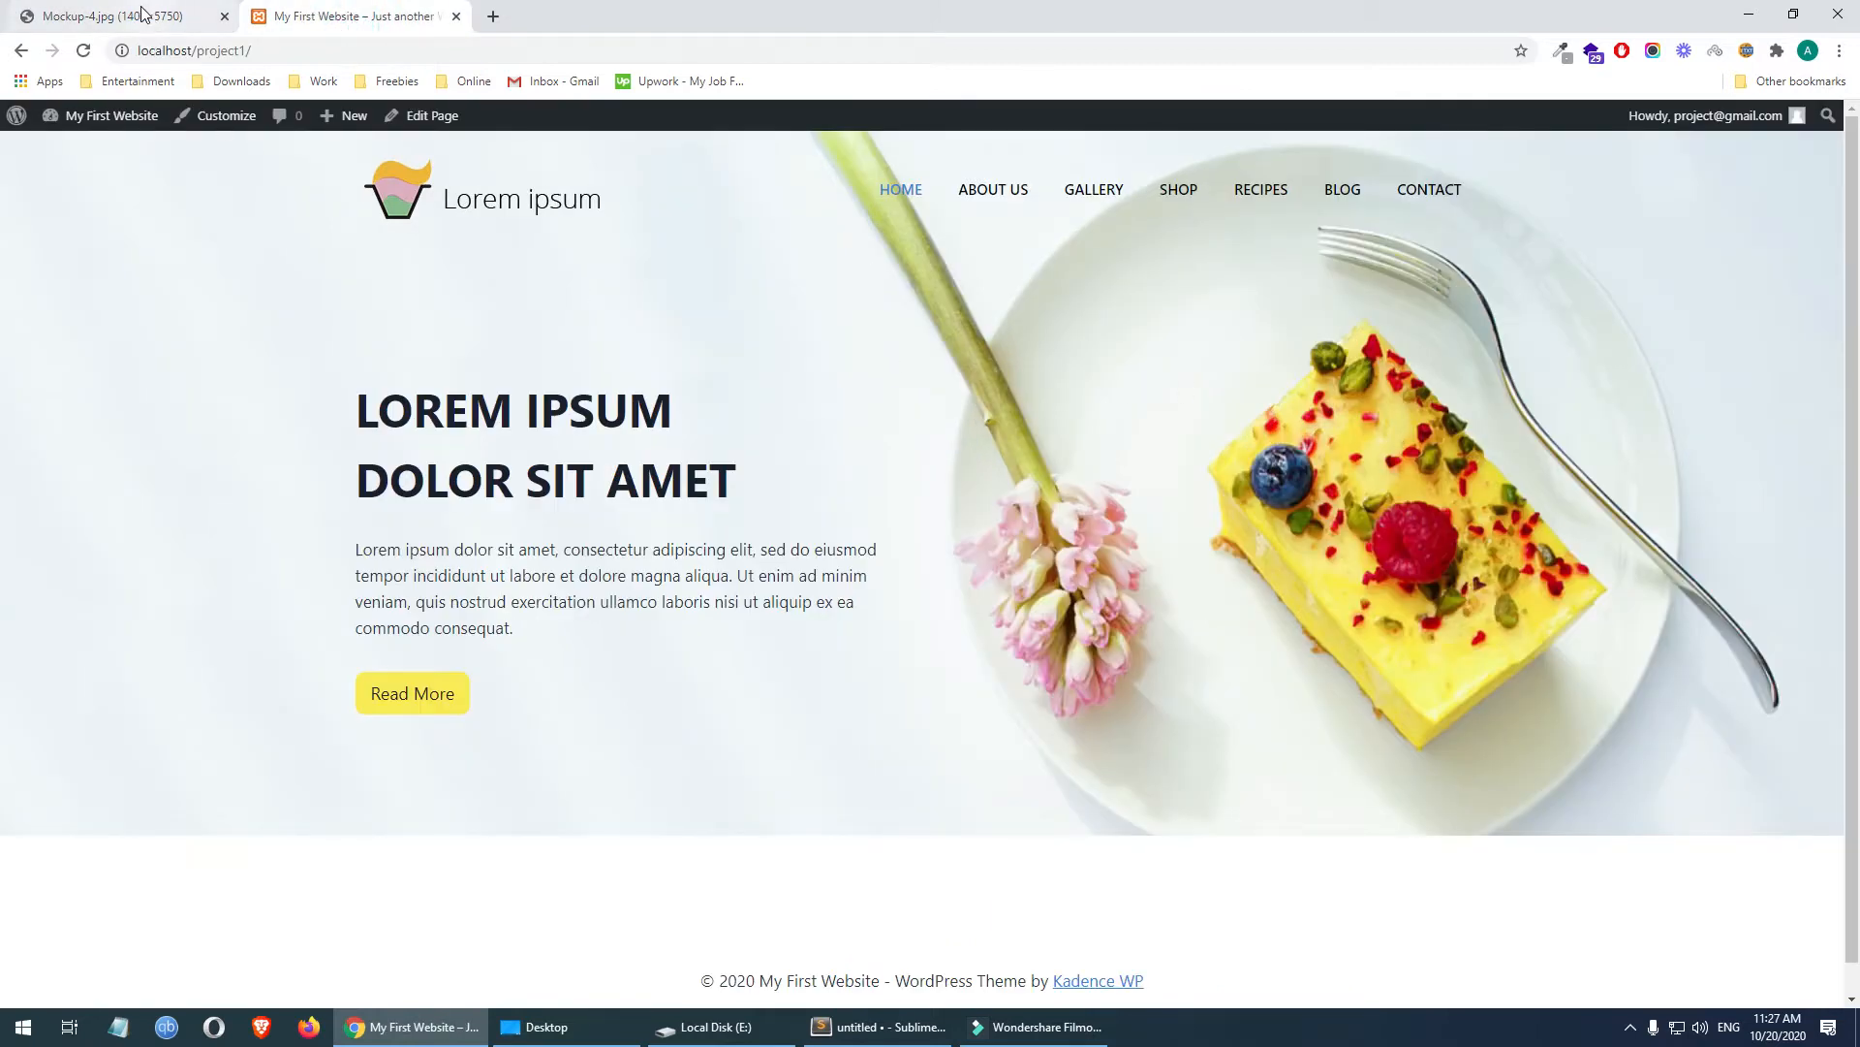
left_click(143, 13)
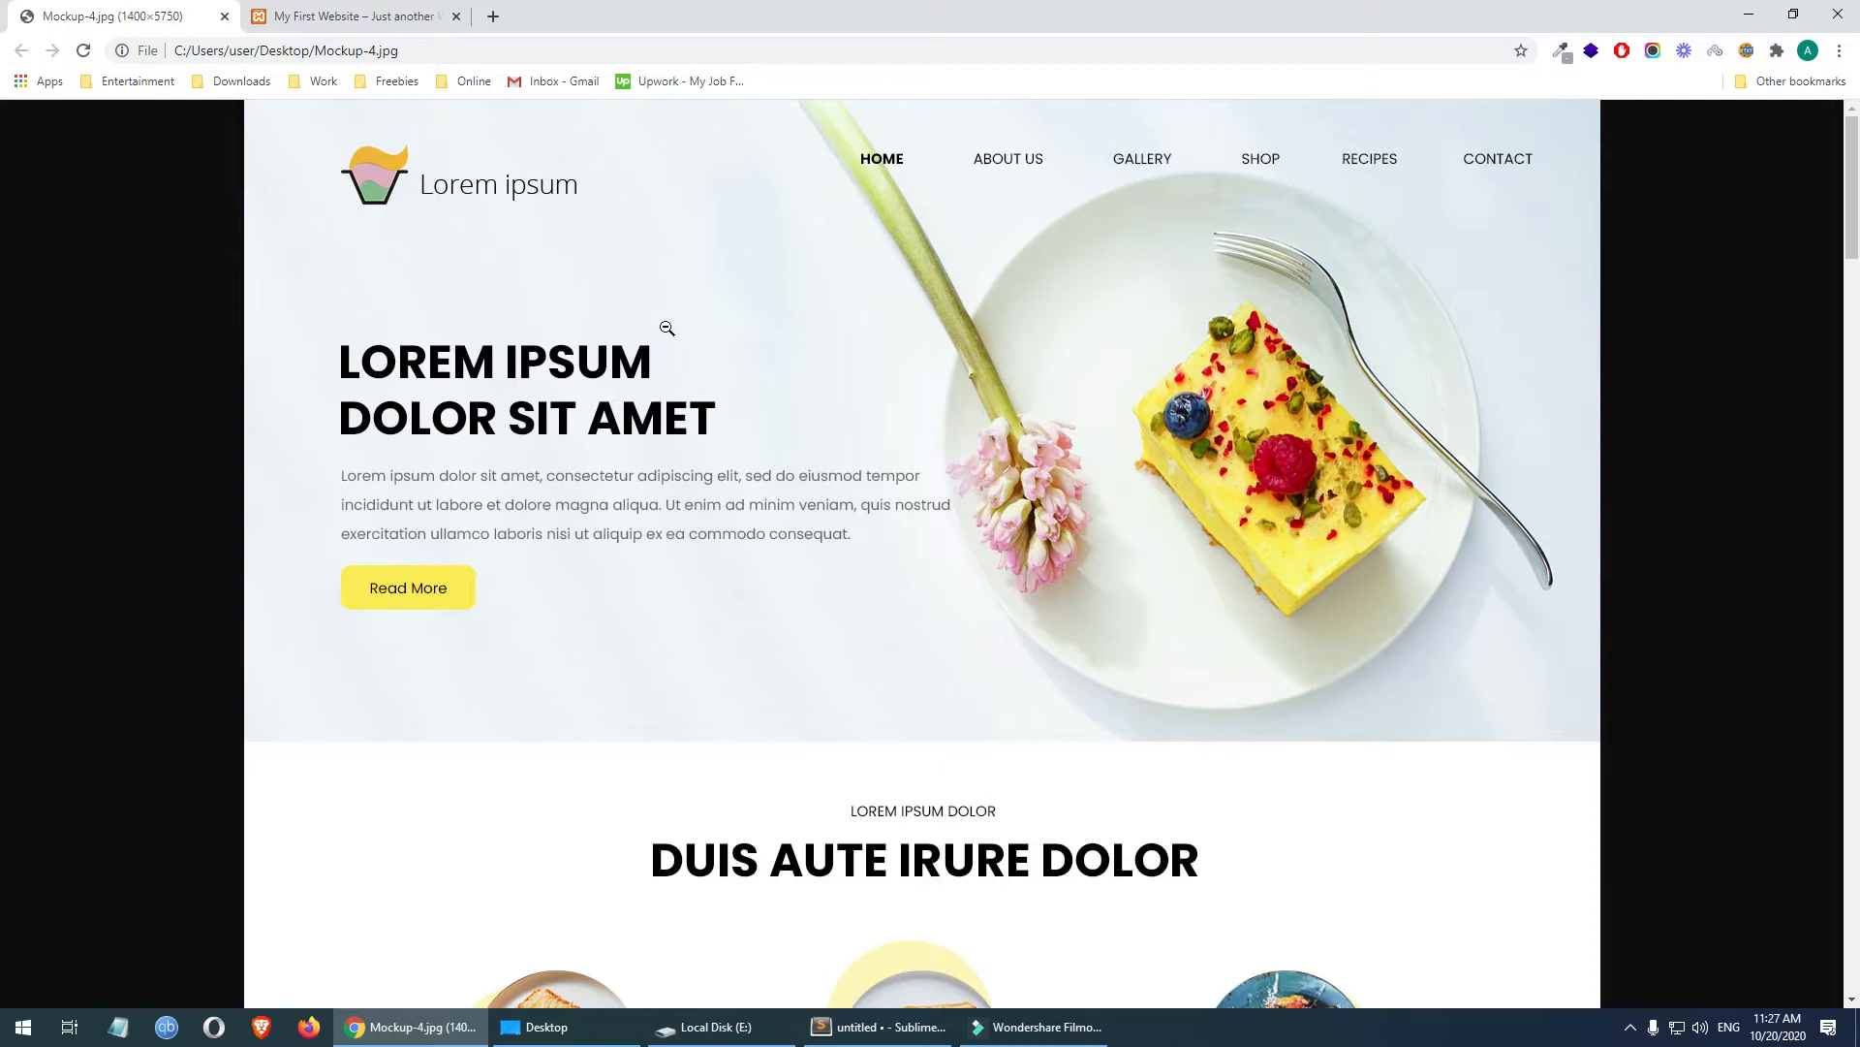
- Examine the mockup's sections from the hero banner down to the lower galleries, and close the mockup tab
scroll(1719, 430, "down", 5)
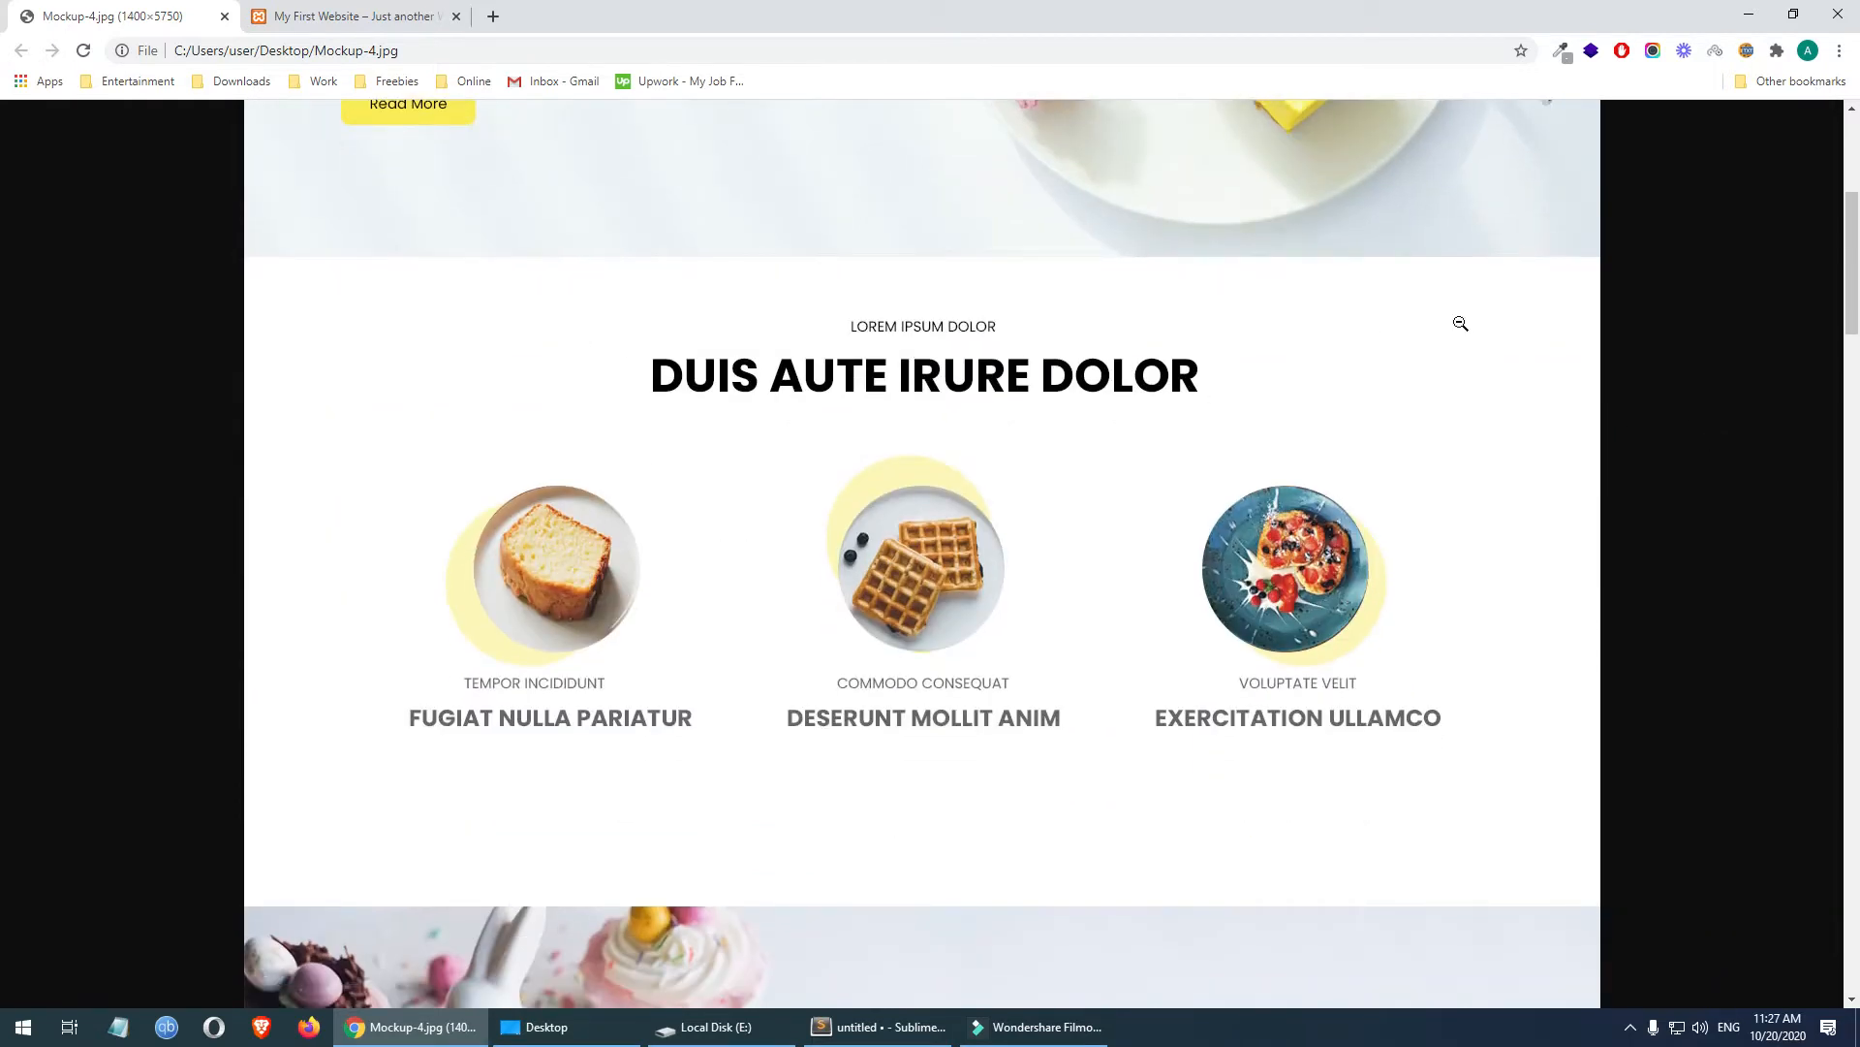
left_click_drag(1857, 246, 1853, 364)
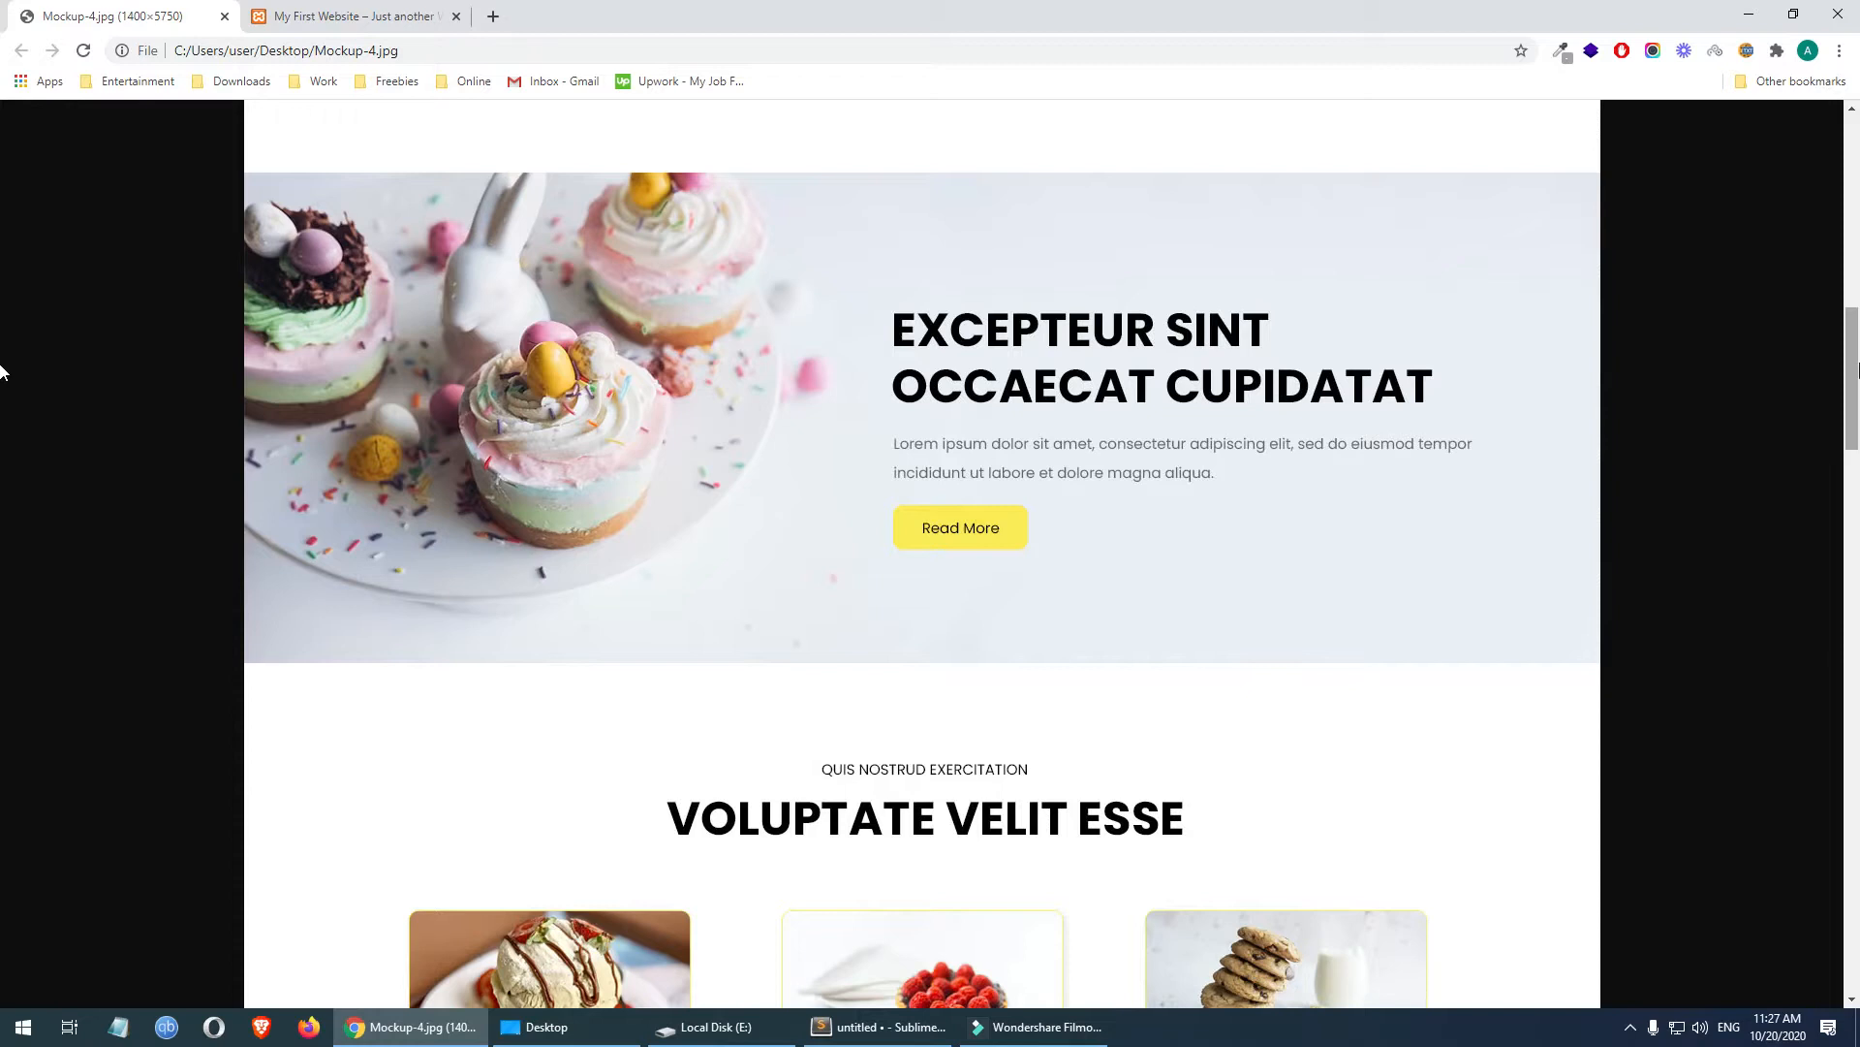
scroll(2, 388, "down", 6)
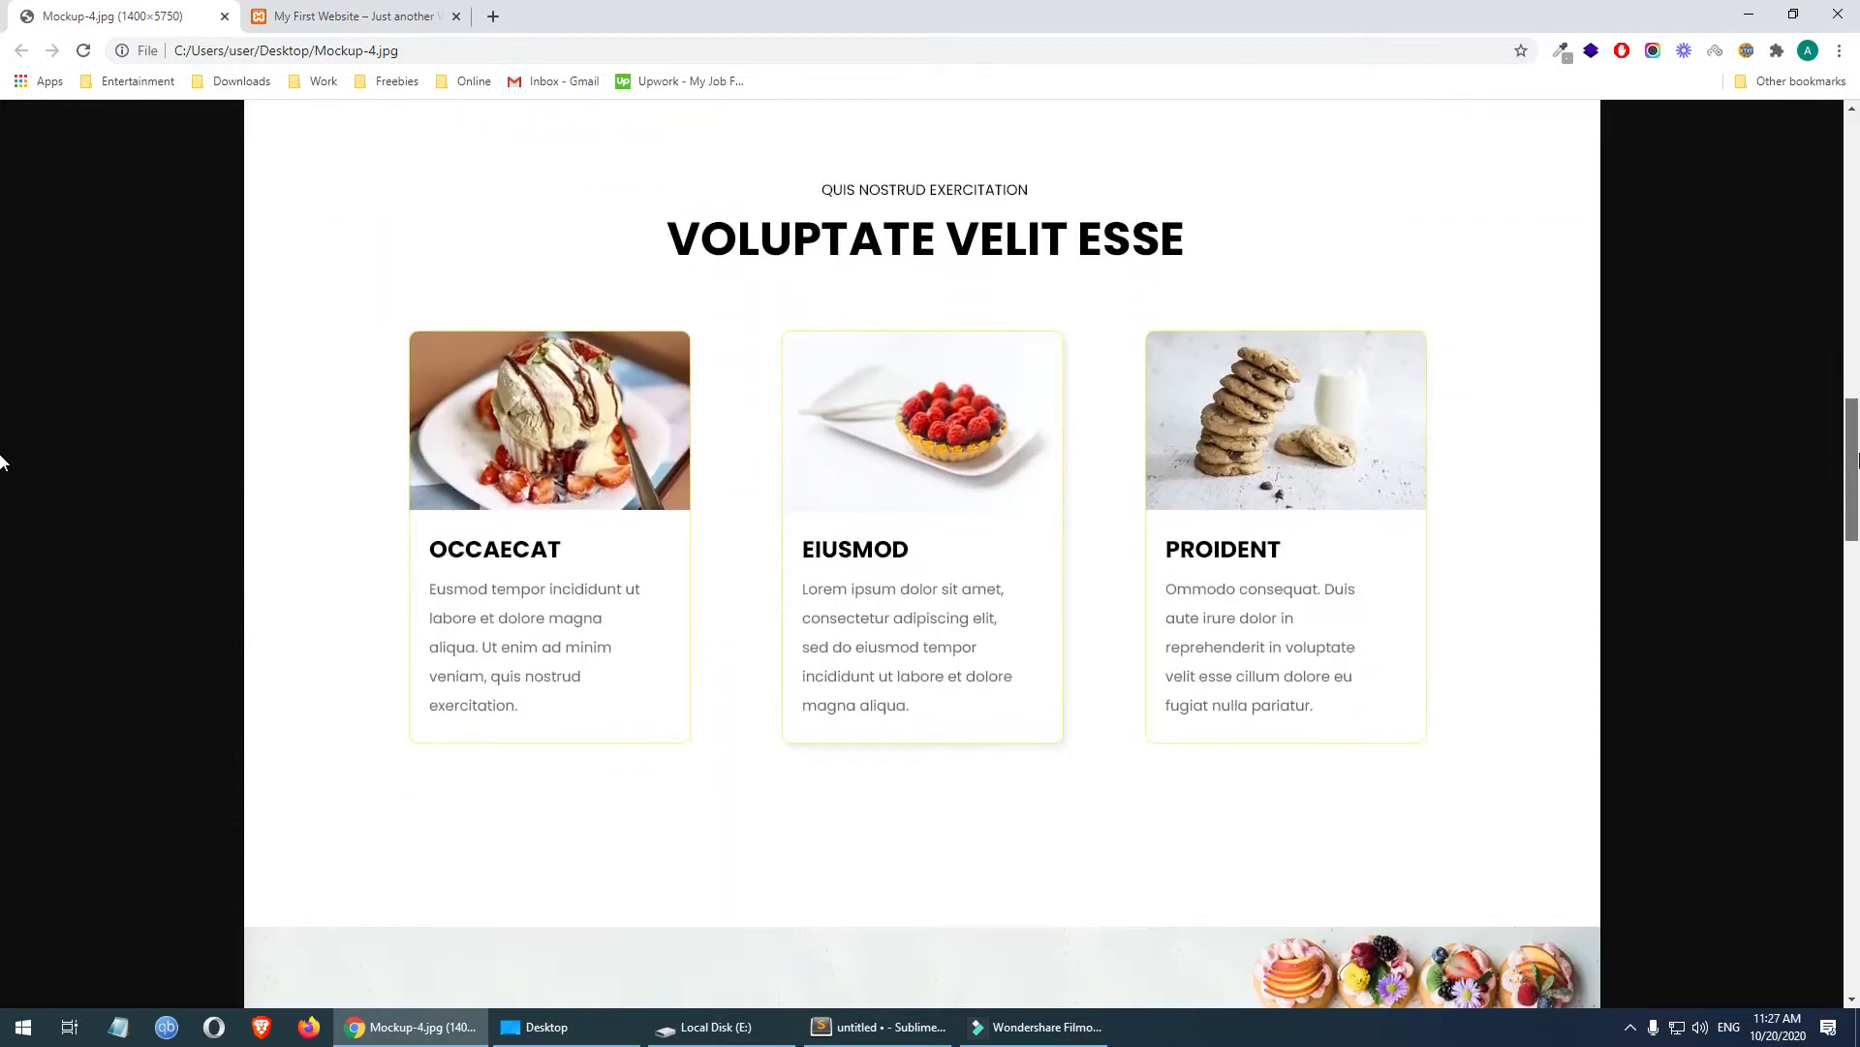
scroll(2, 463, "down", 10)
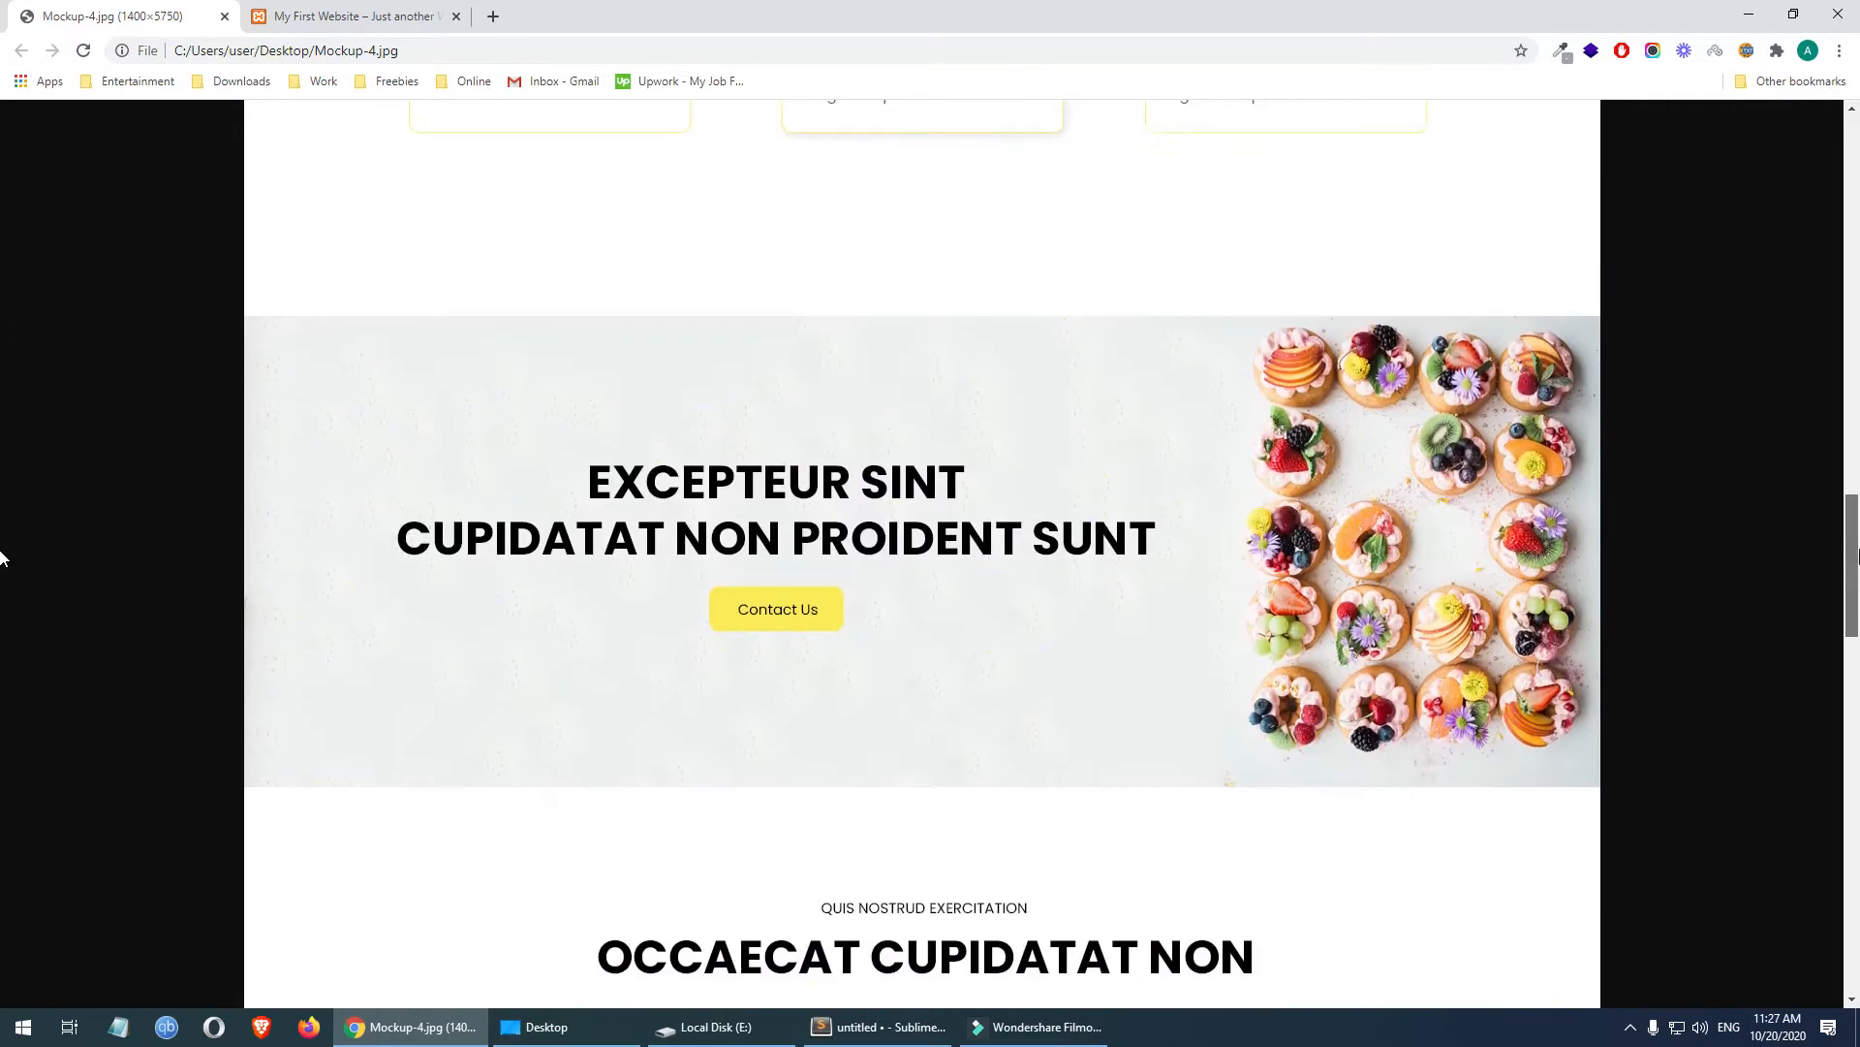
scroll(2, 649, "down", 3)
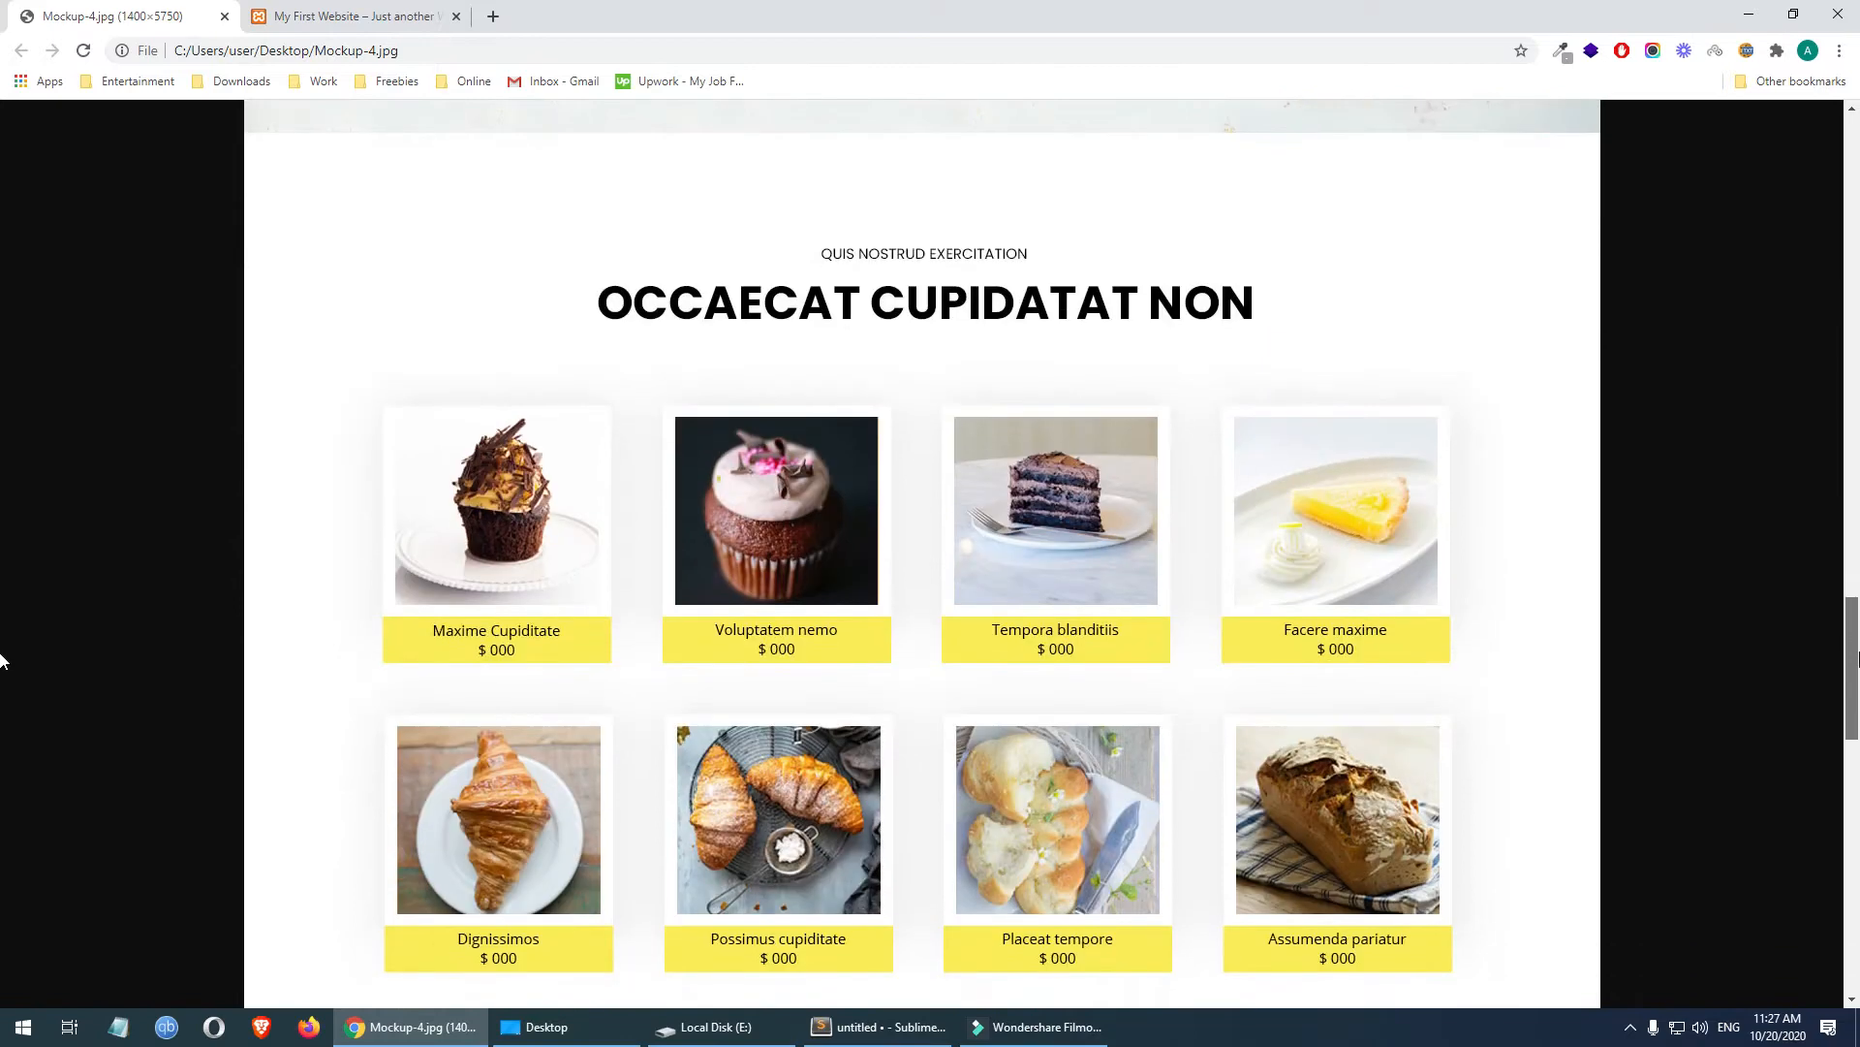
scroll(2, 661, "down", 11)
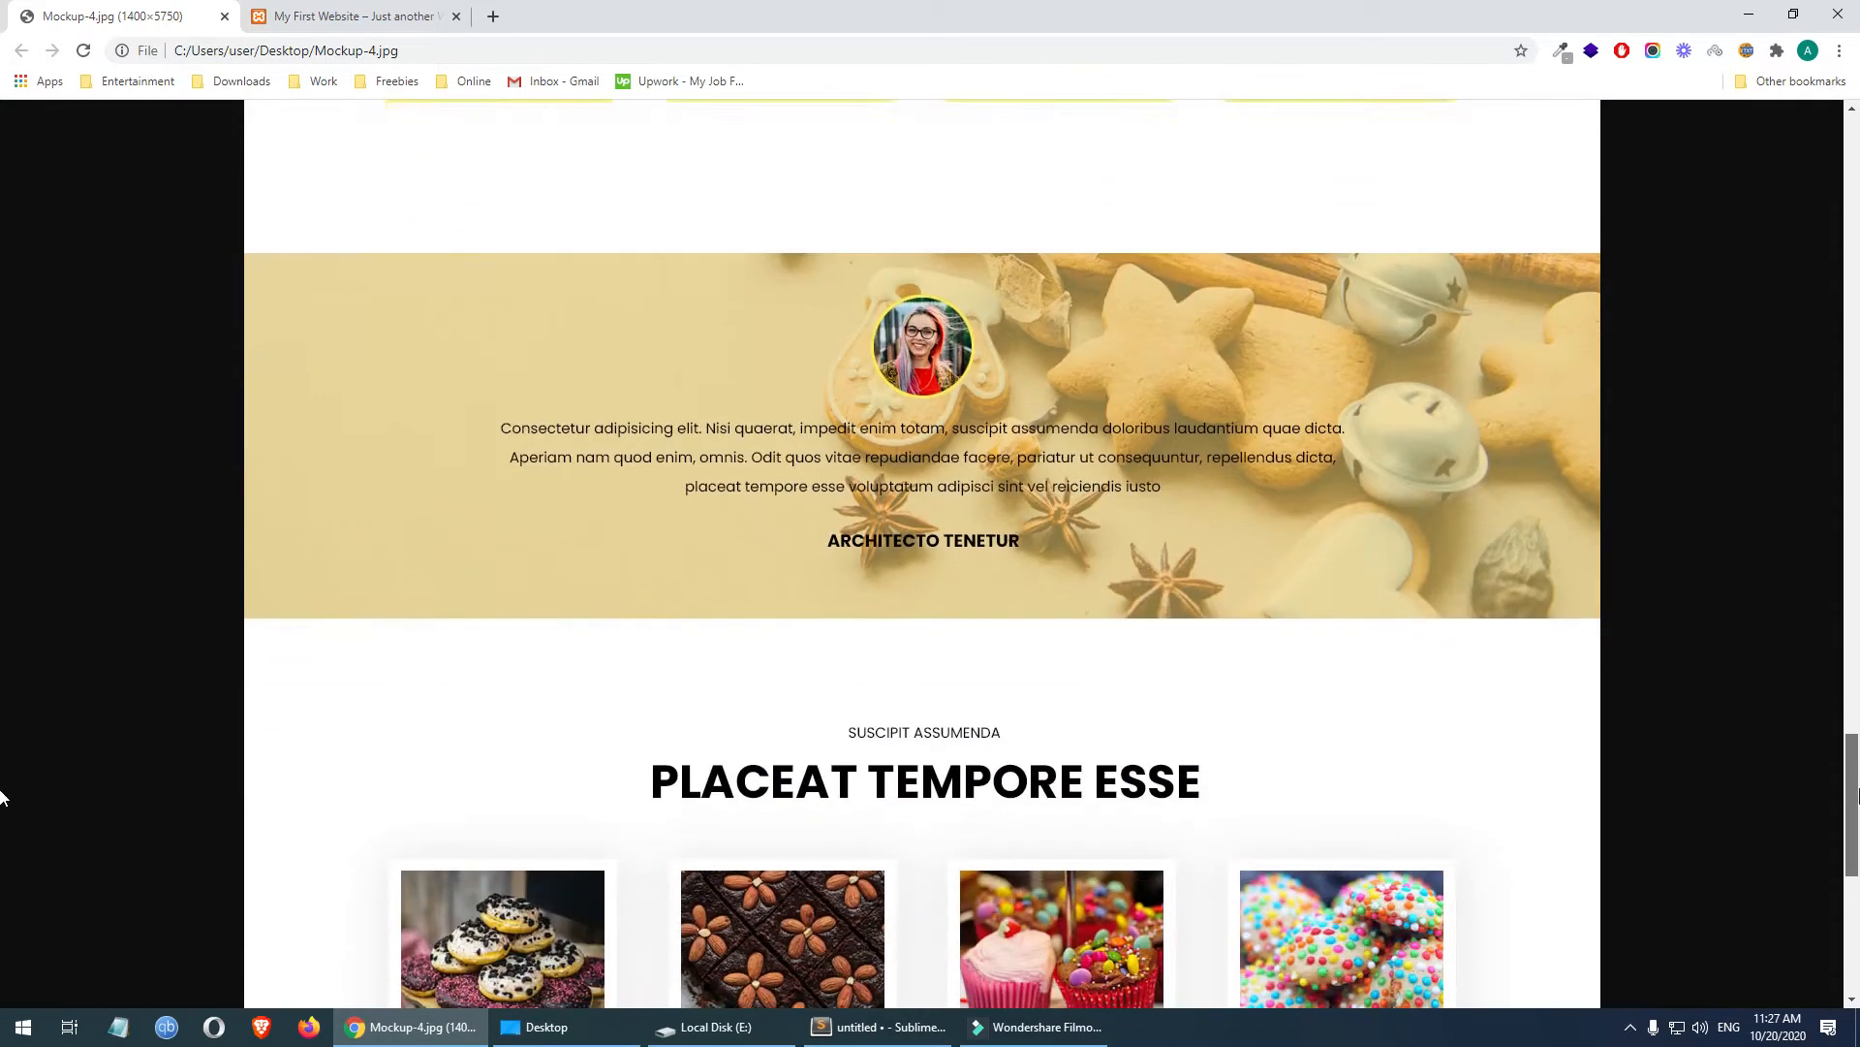
scroll(3, 893, "down", 3)
scroll(2, 962, "up", 20)
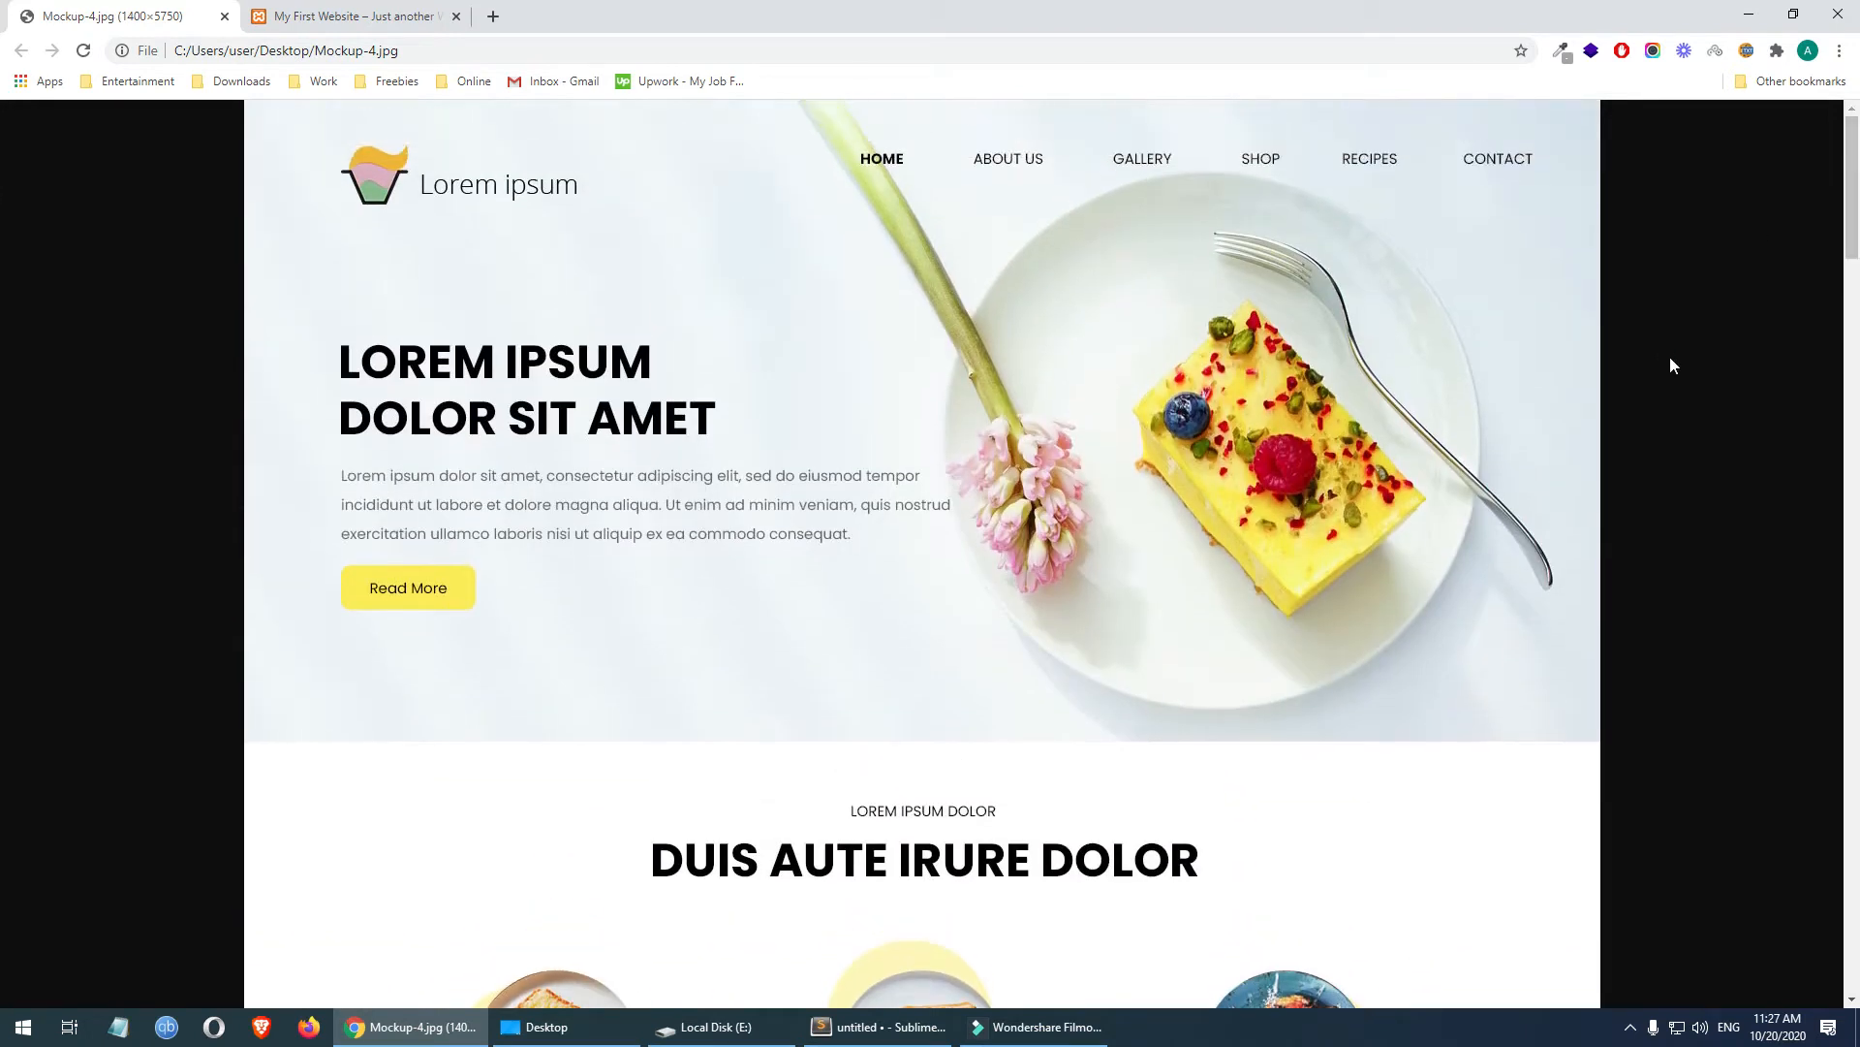
left_click(224, 17)
- Open the Mockup 4 Photoshop file from the Desktop folder in Photoshop
left_click(598, 1029)
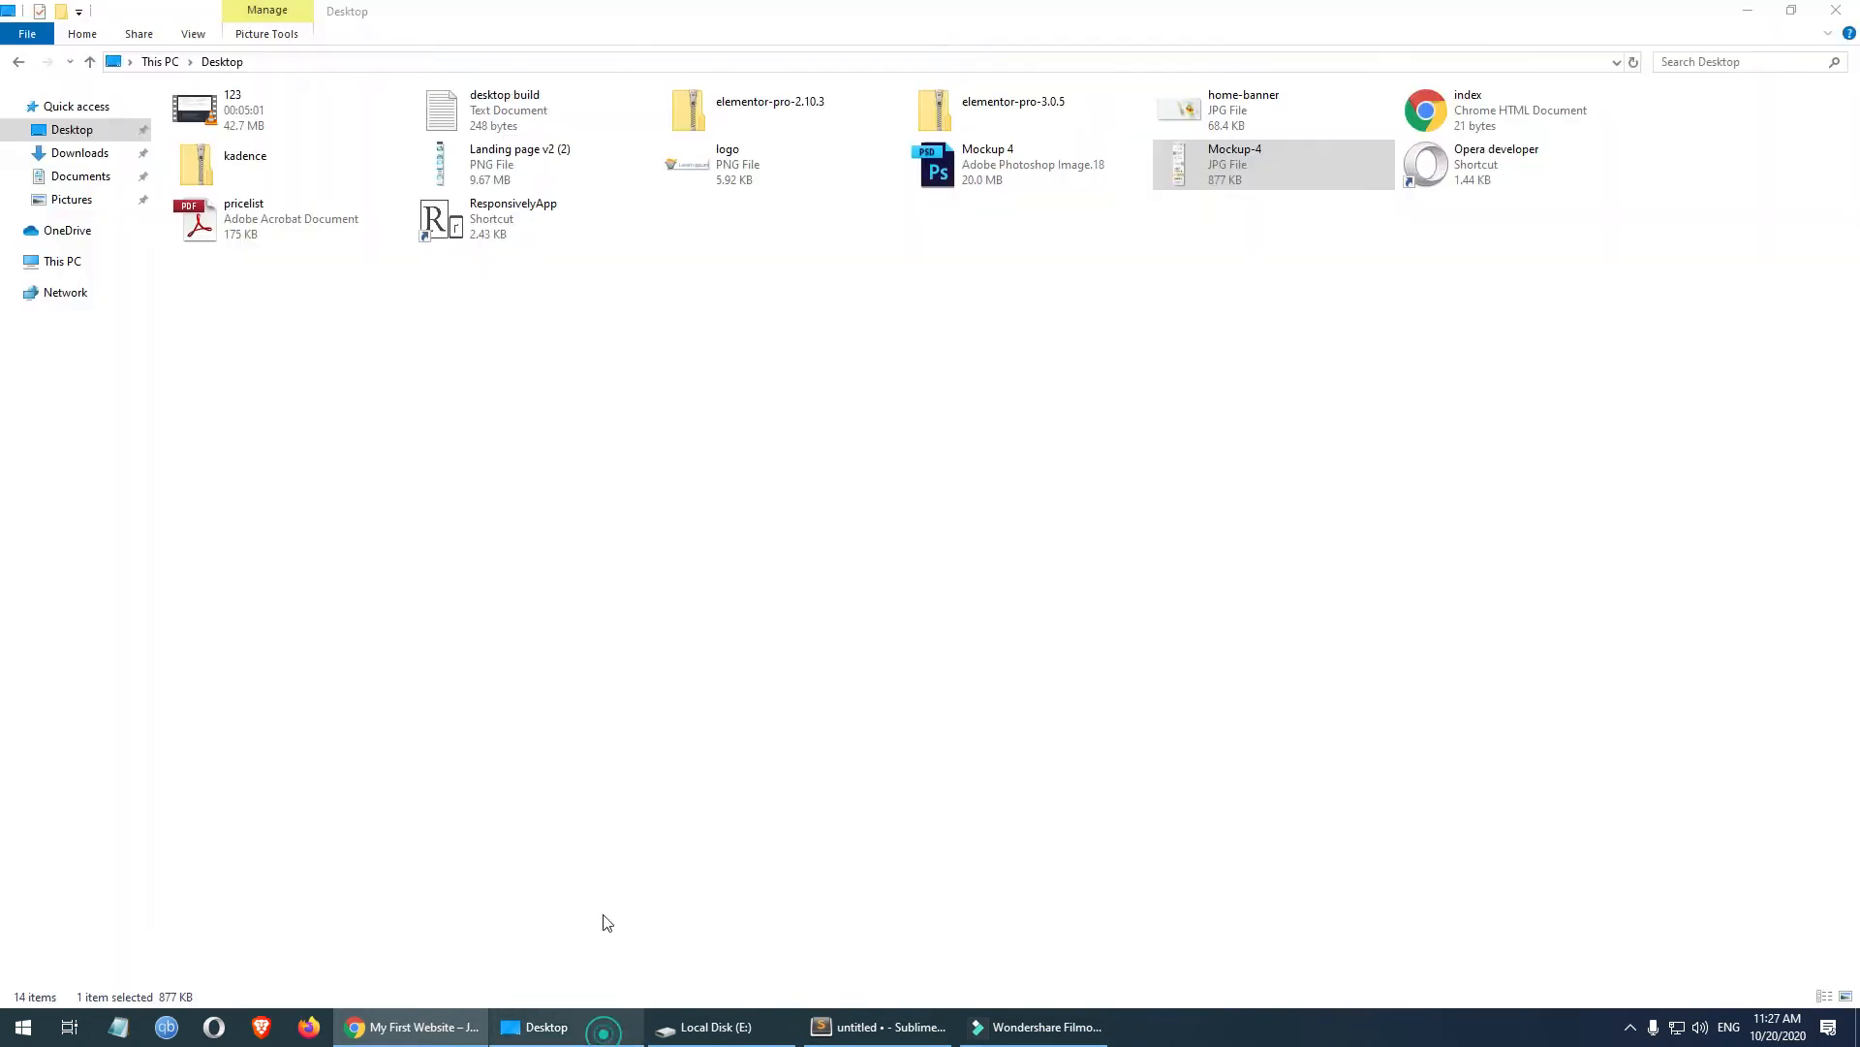
double_click(975, 177)
left_click(822, 608)
left_click(972, 655)
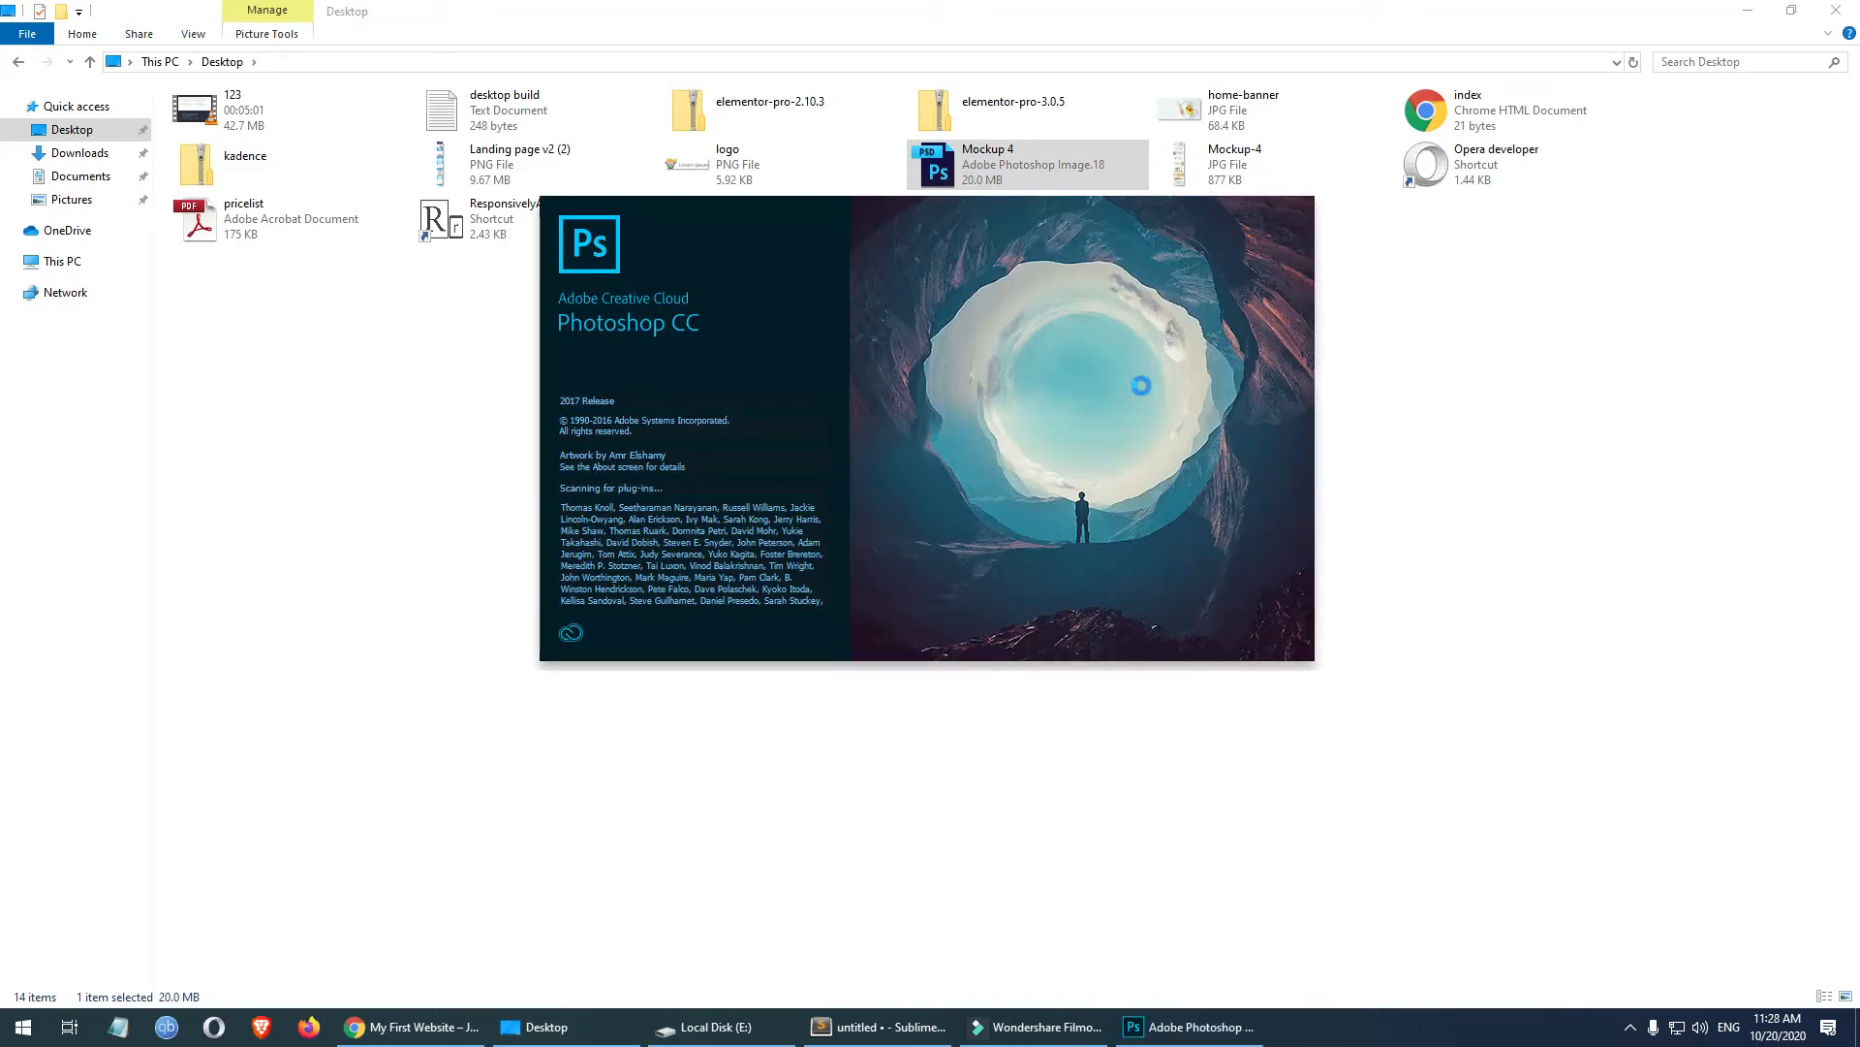
left_click(416, 1026)
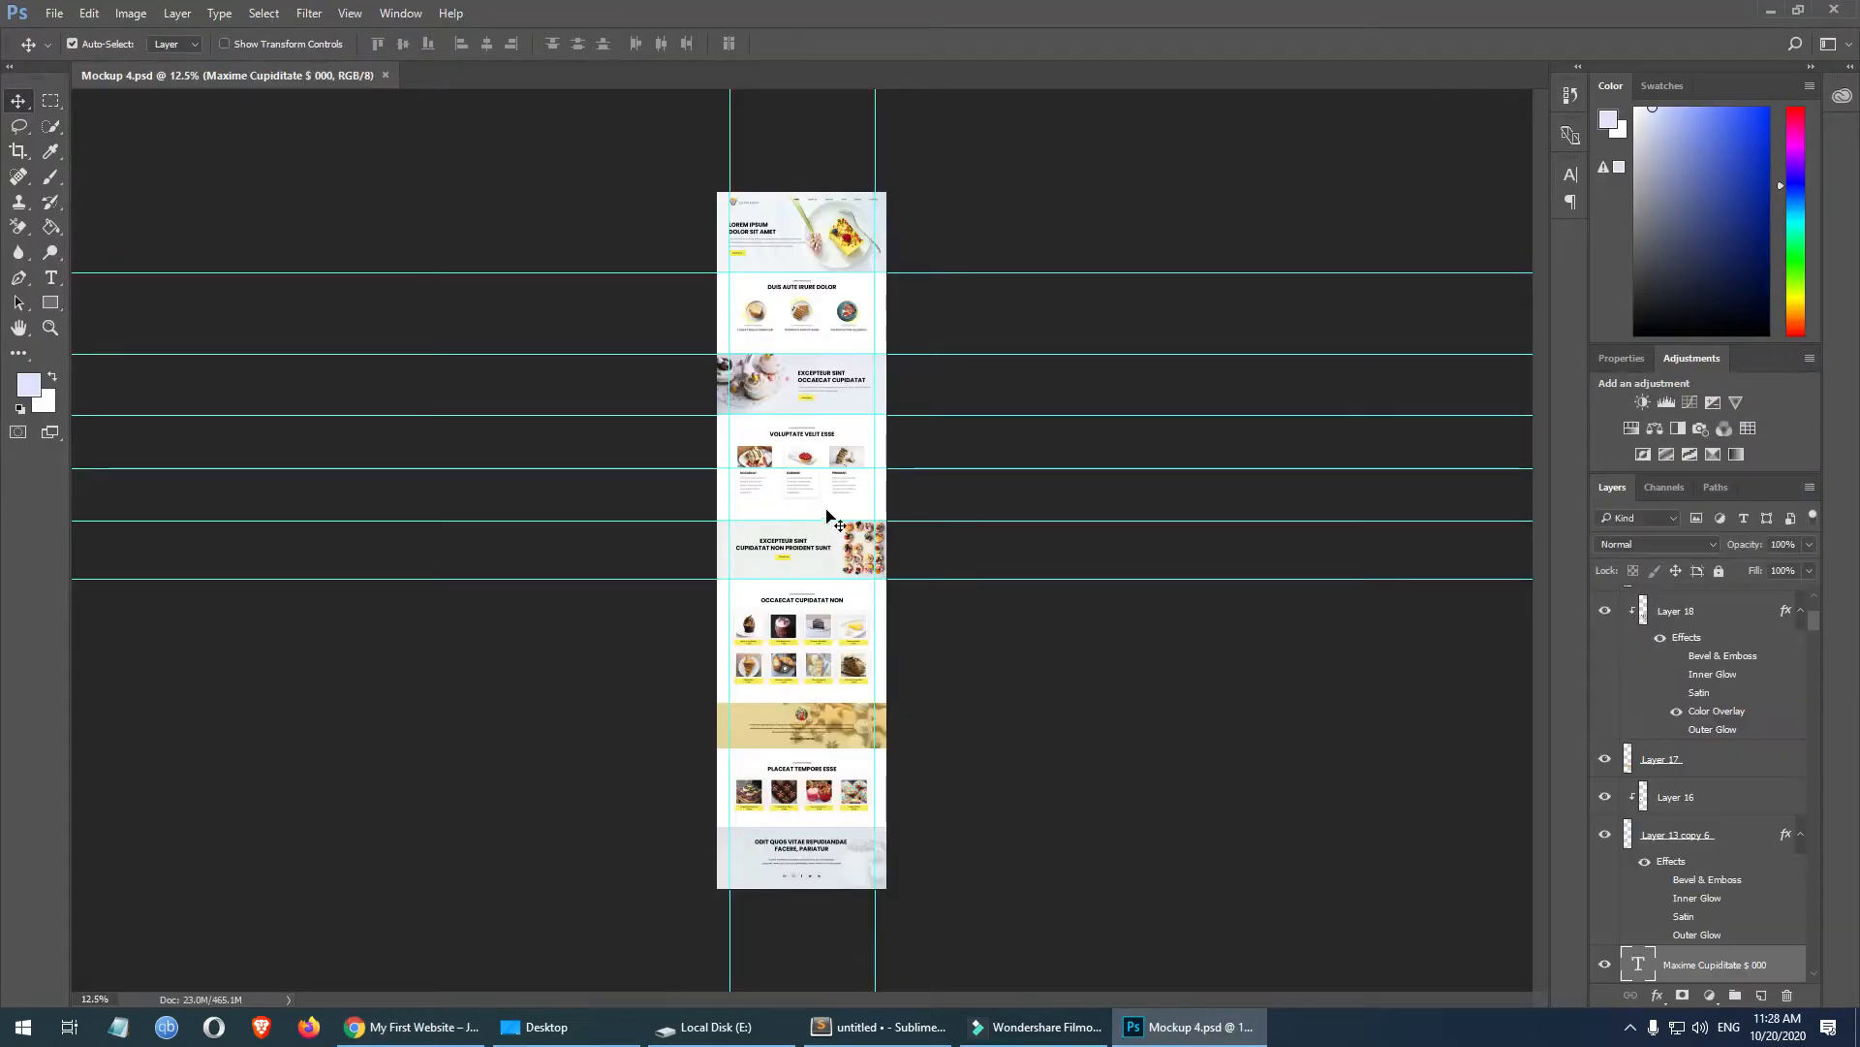
- Hide the guides and other extras over the mockup
left_click(349, 14)
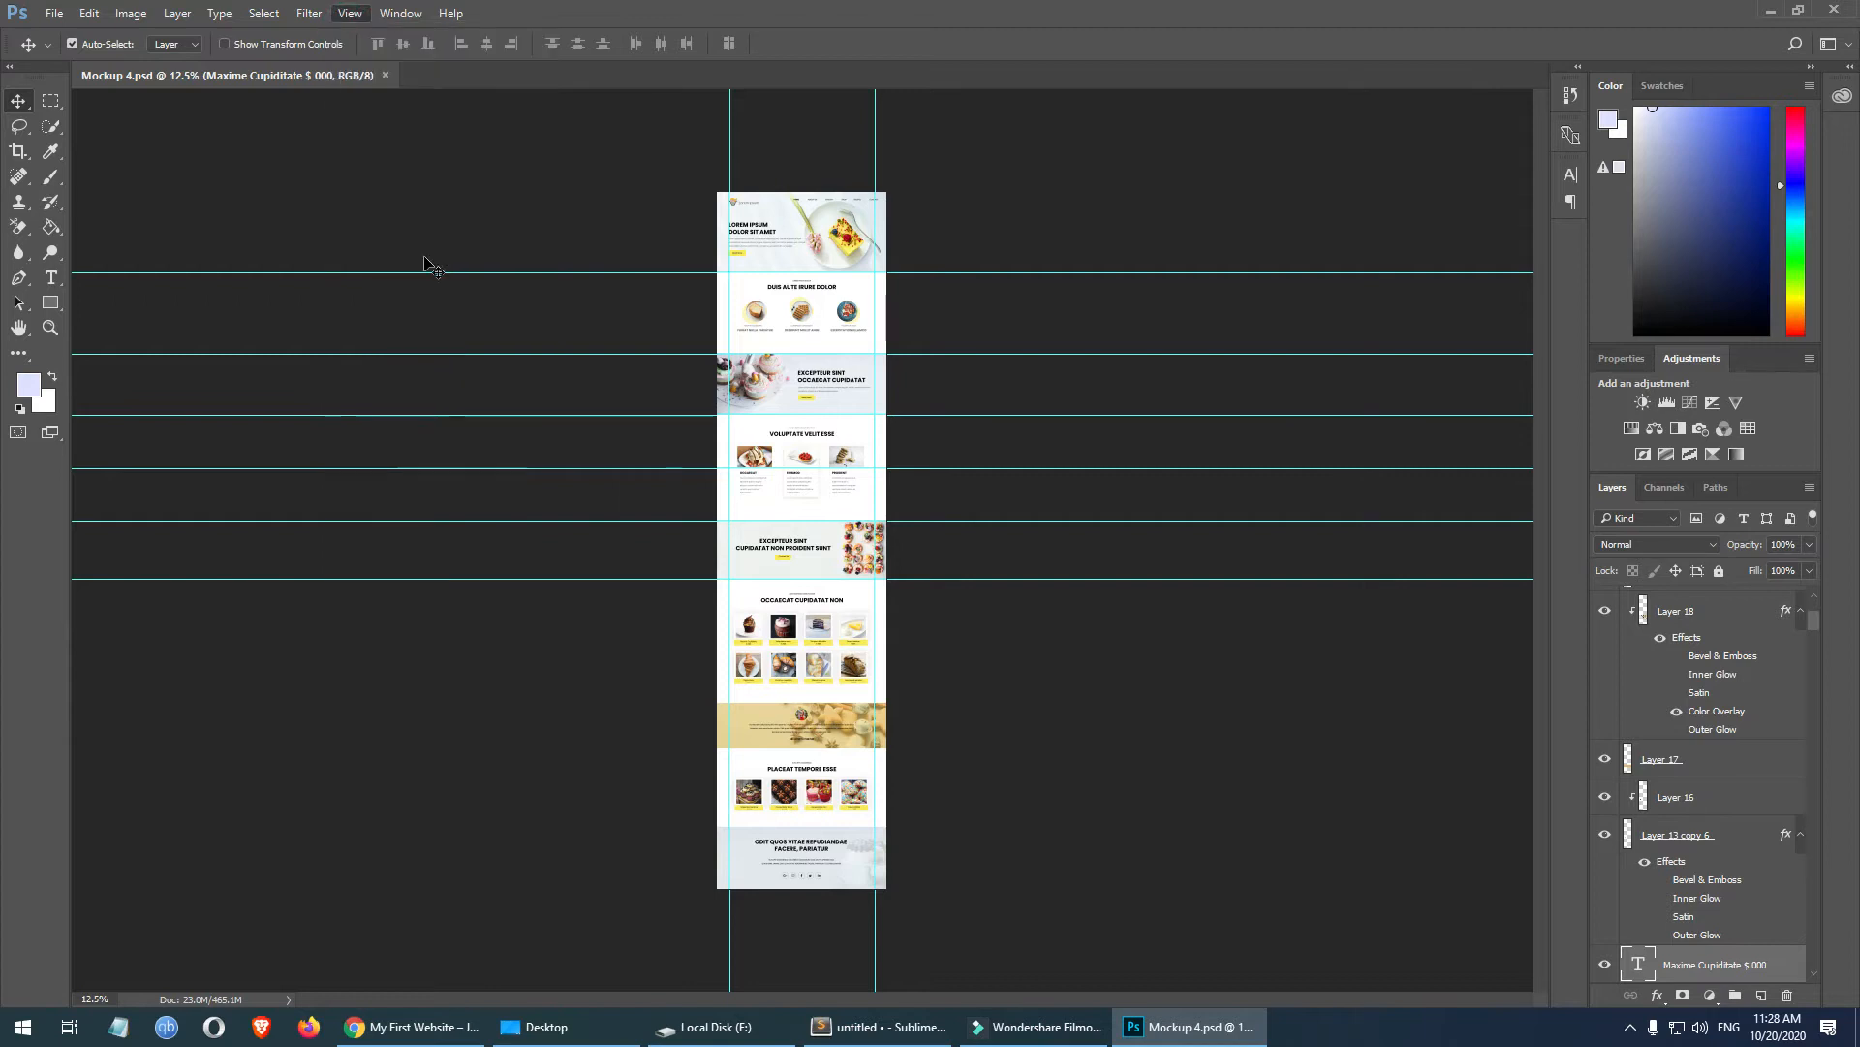
left_click(349, 14)
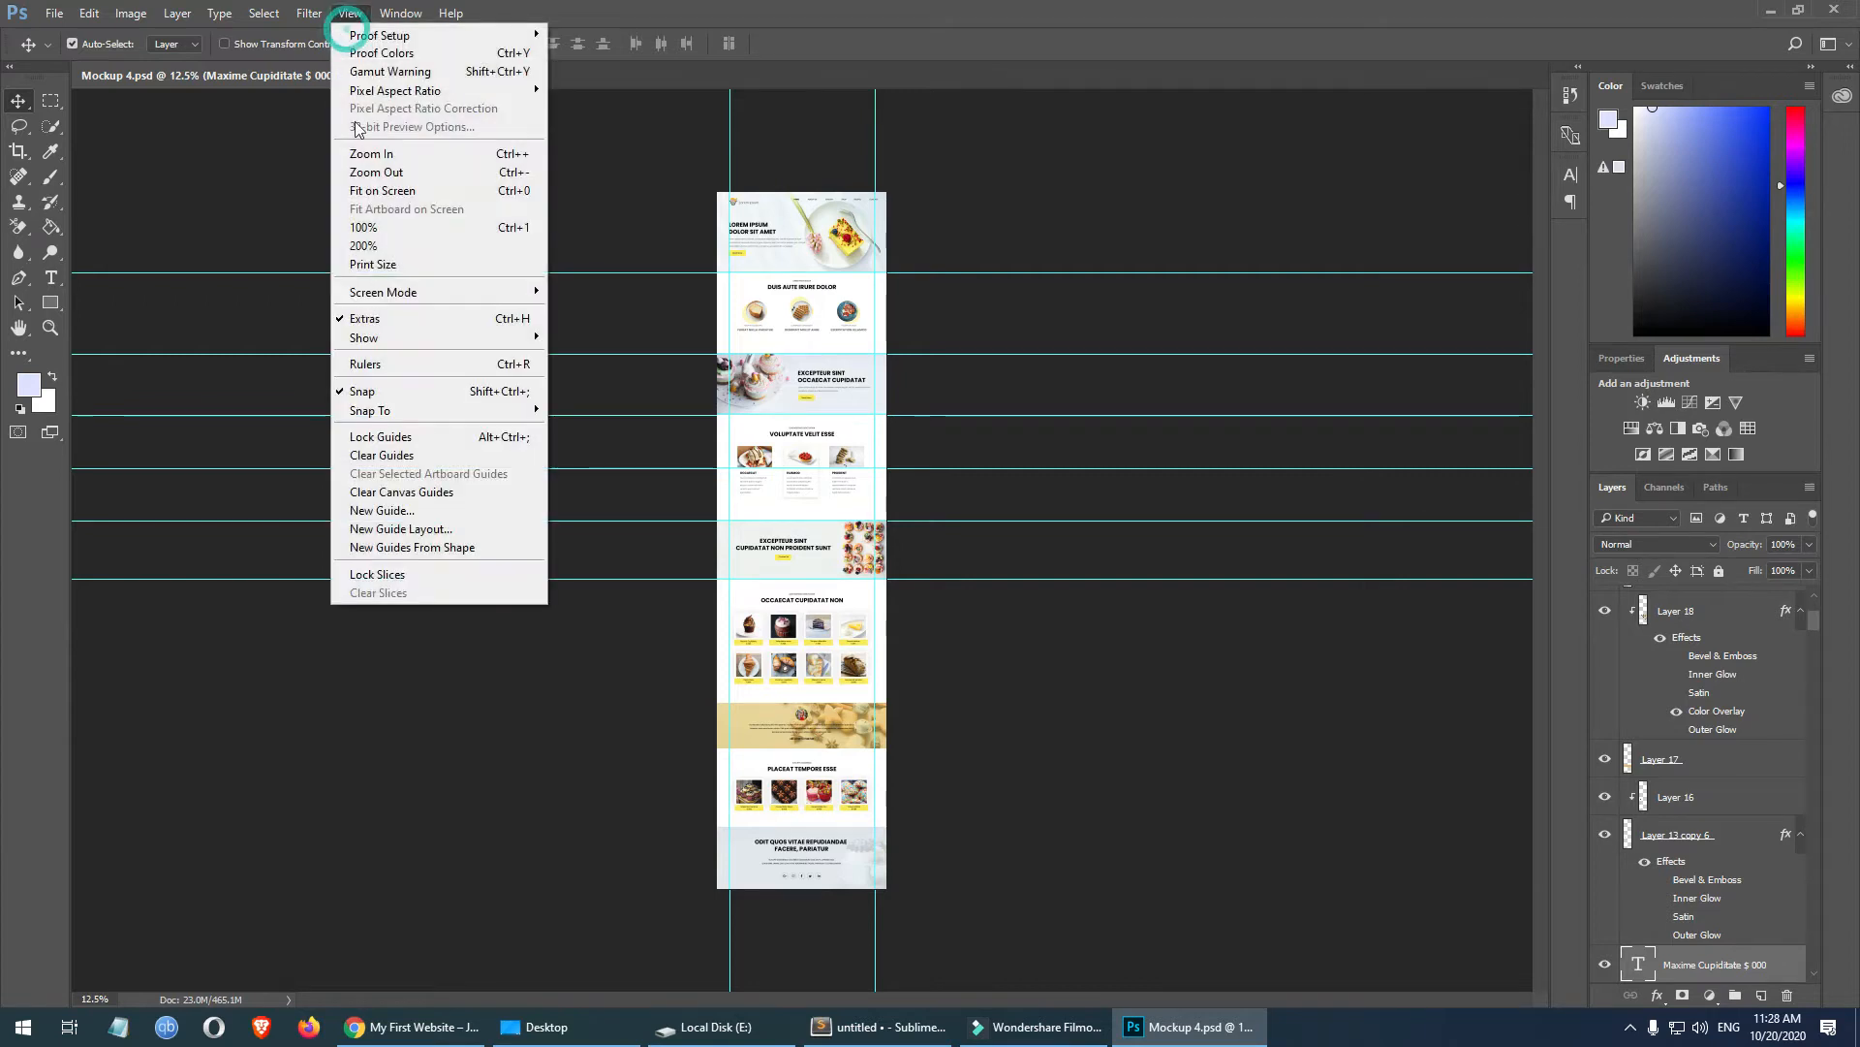
left_click(365, 318)
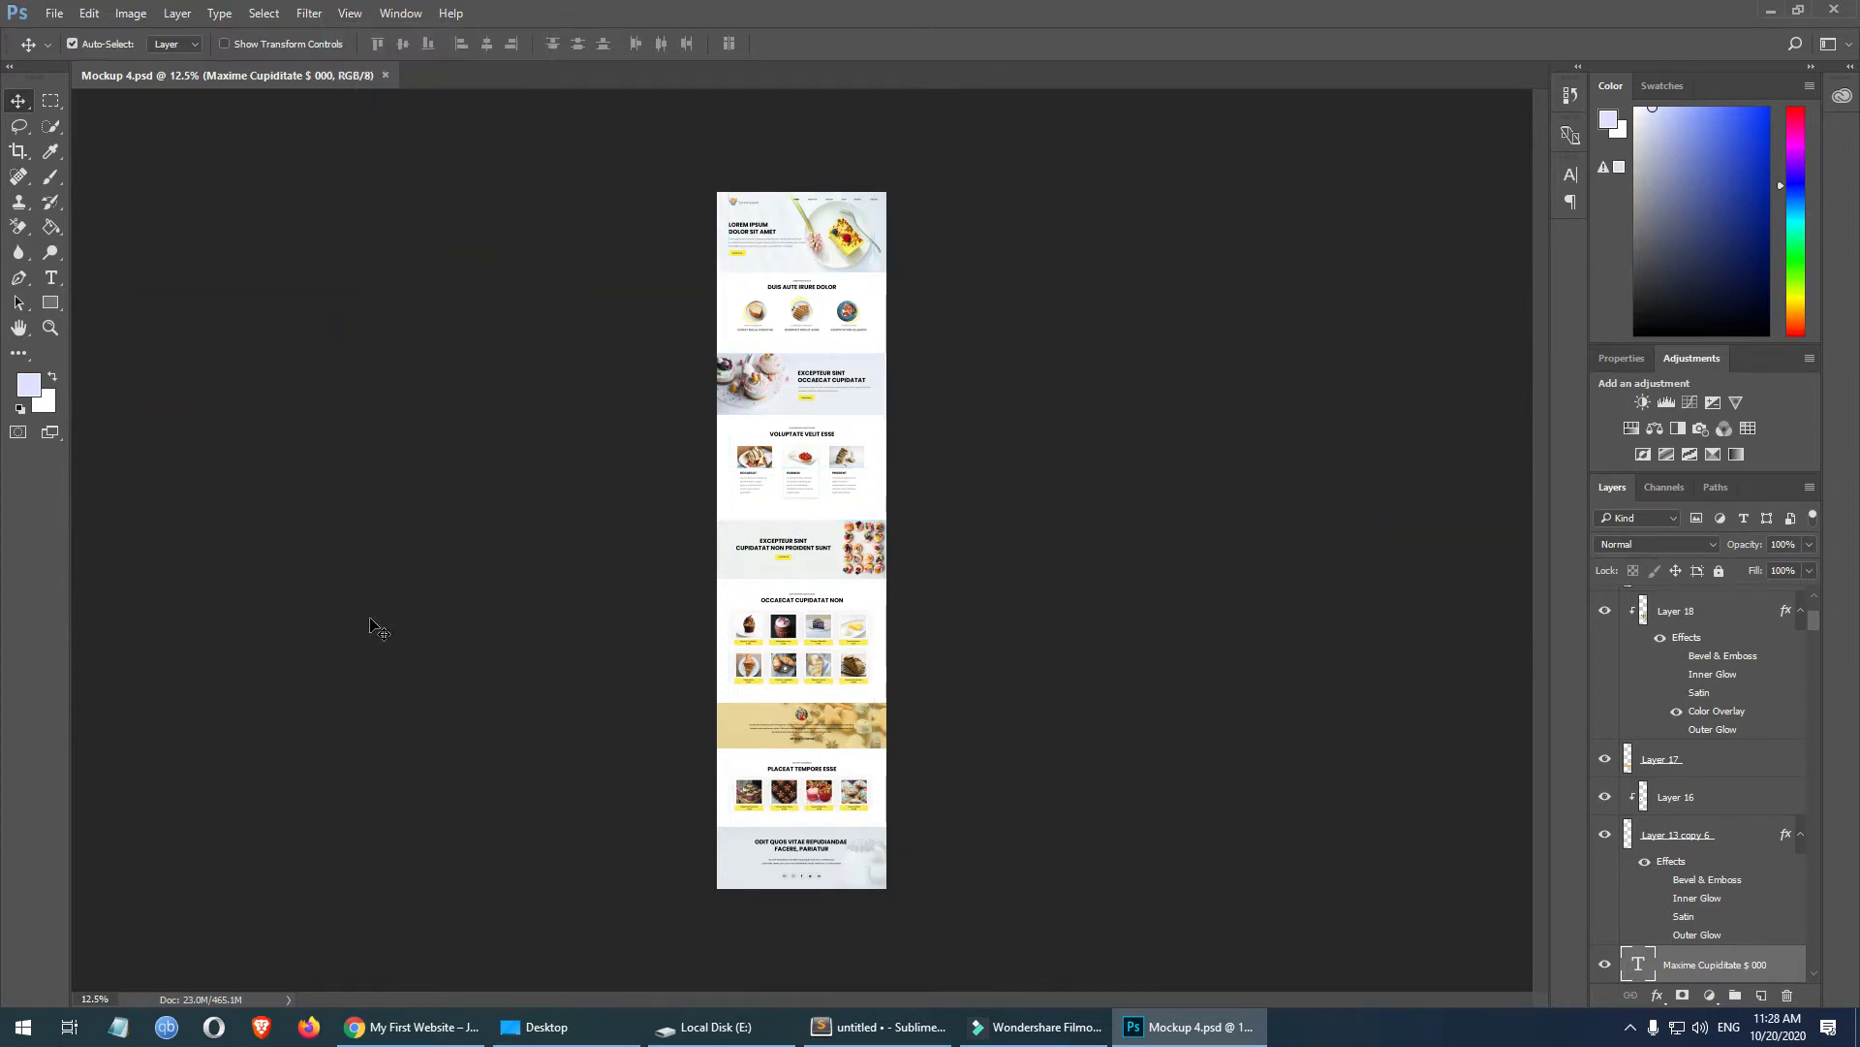
- Inspect the "Lorem ipsum dolor" and "Duis aute irure dolor" text layers at 100% by selecting them in the section below the hero banner
key("ctrl+1")
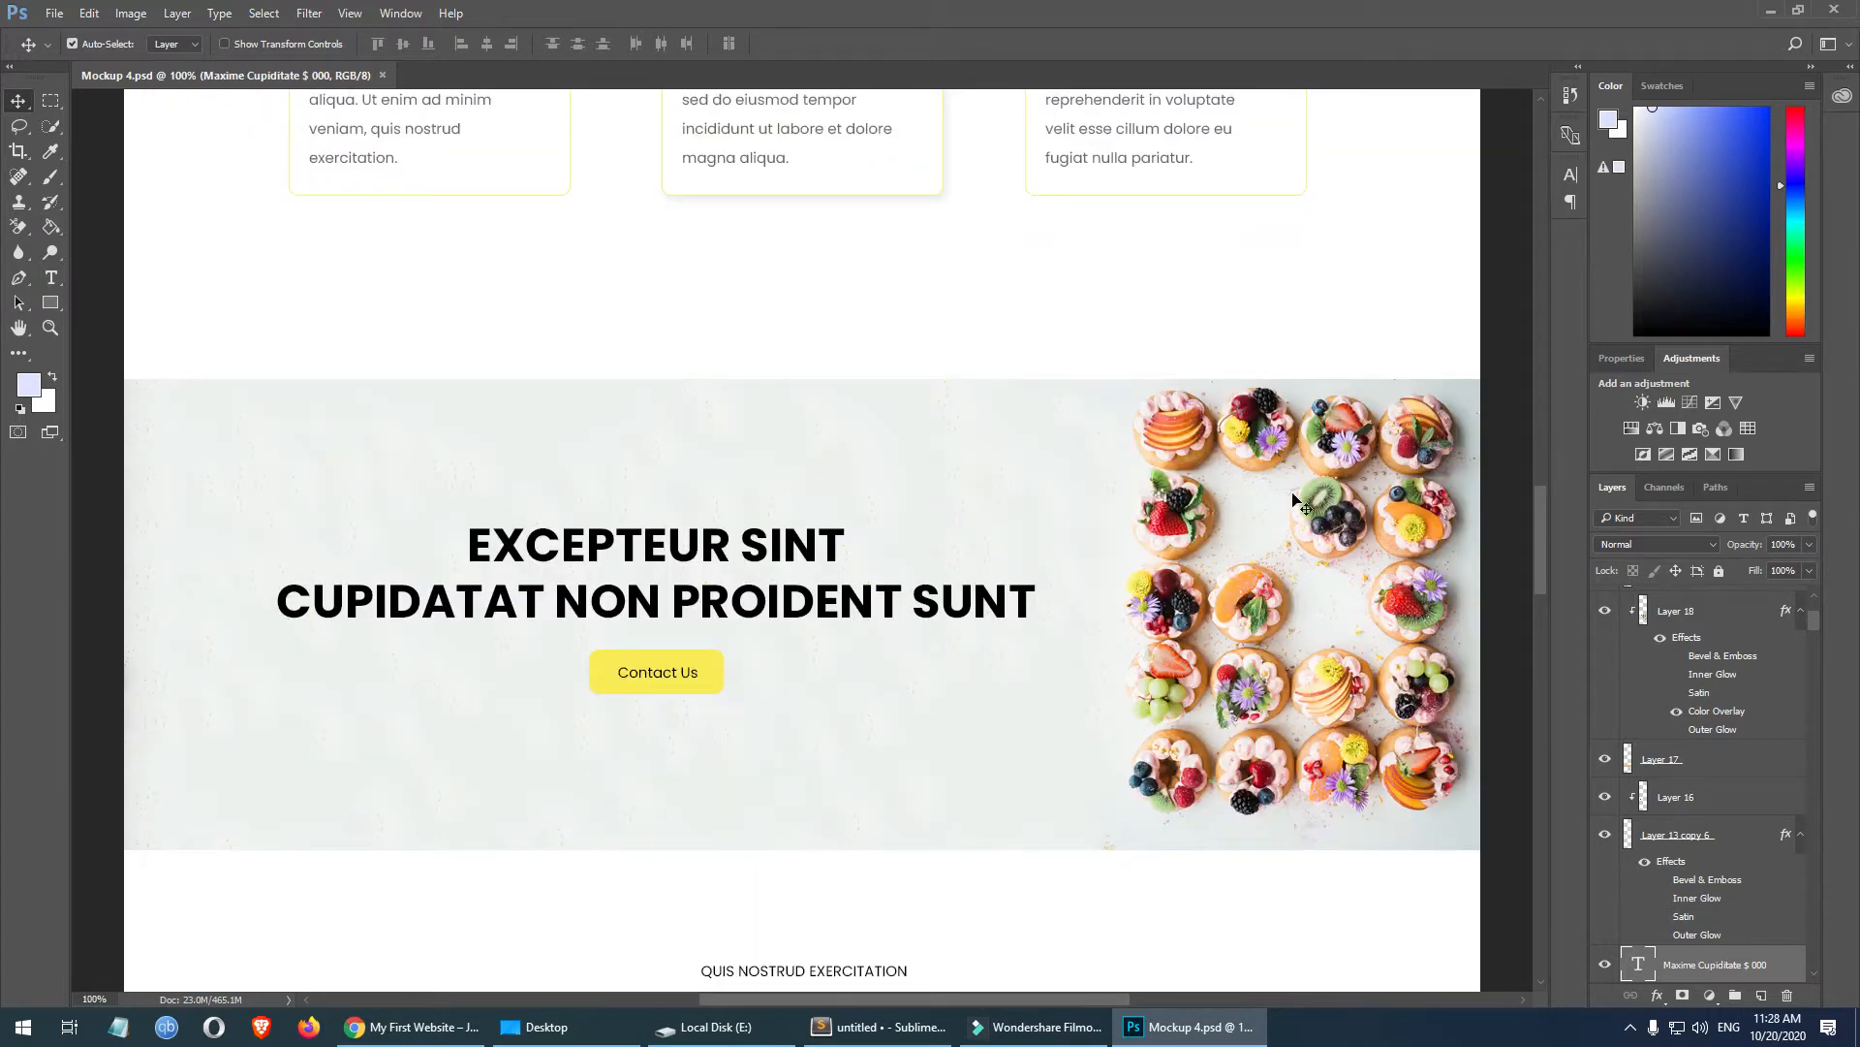
left_click_drag(1542, 525, 1538, 293)
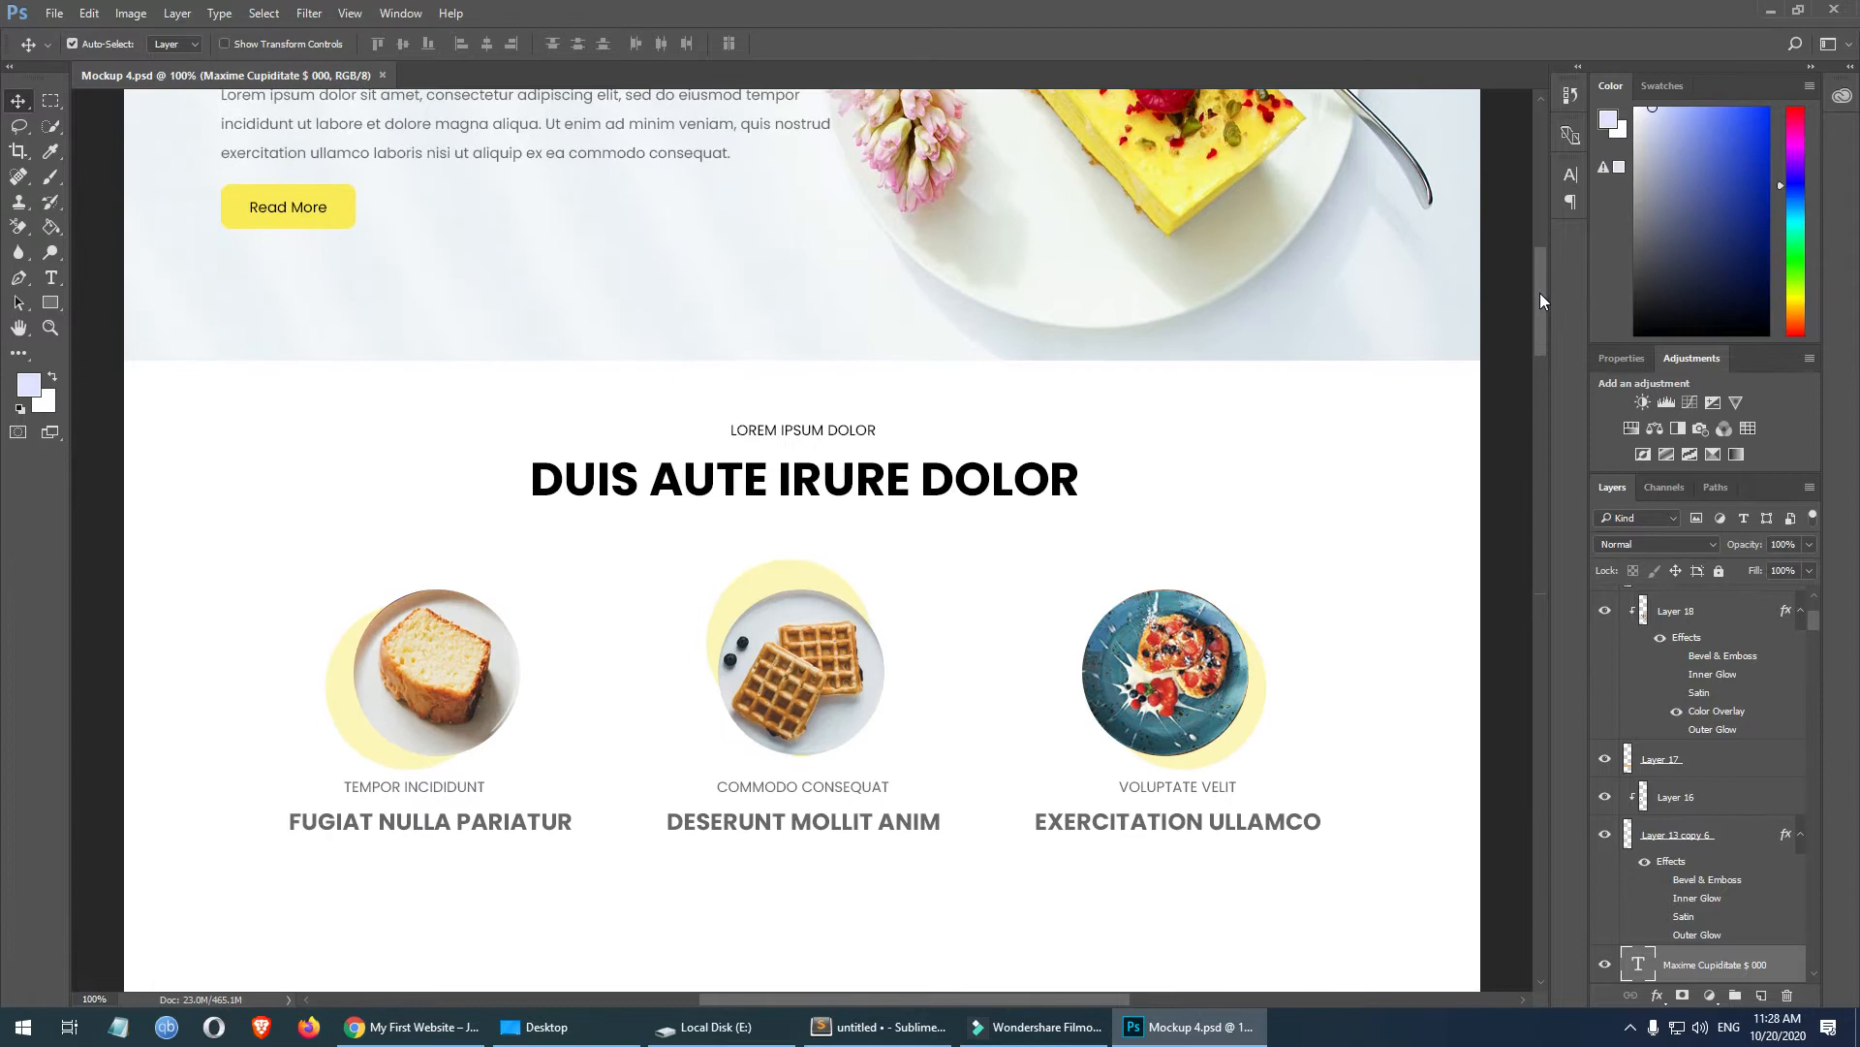
scroll(868, 602, "up", 2)
scroll(877, 472, "down", 1)
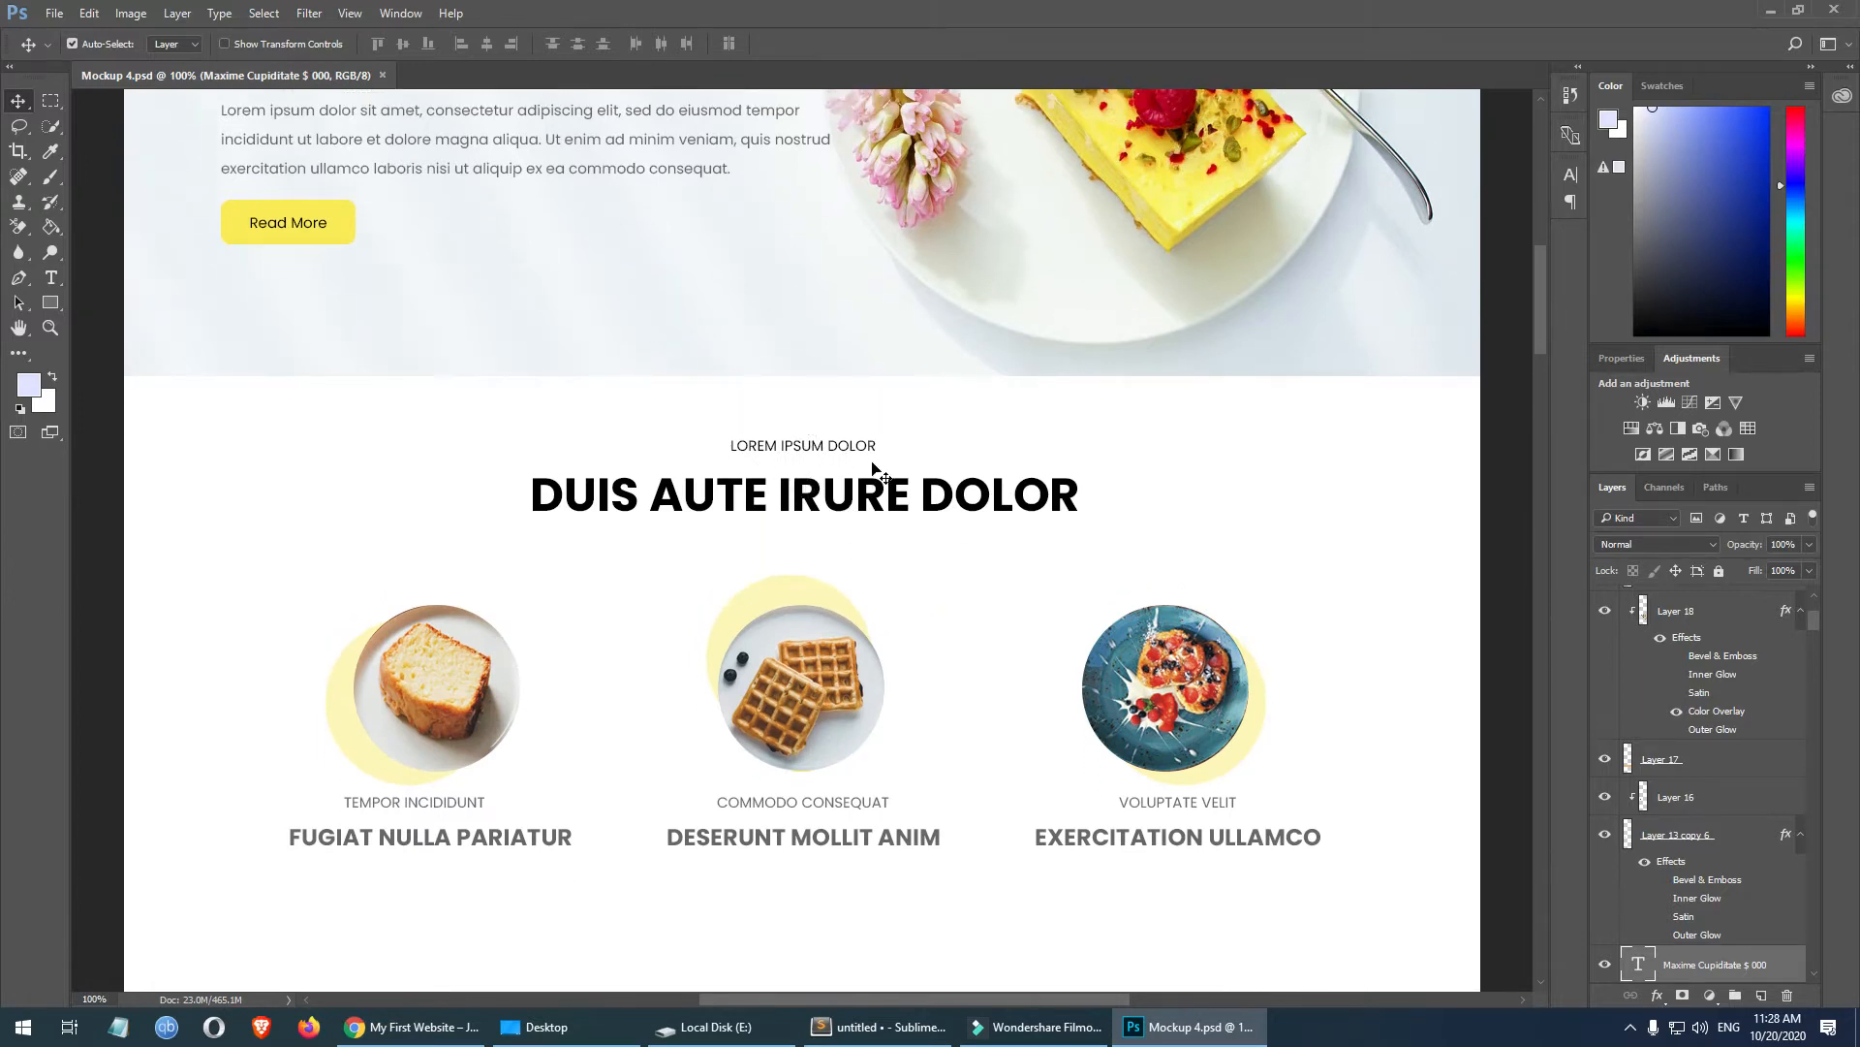
left_click(817, 452)
scroll(823, 466, "down", 4)
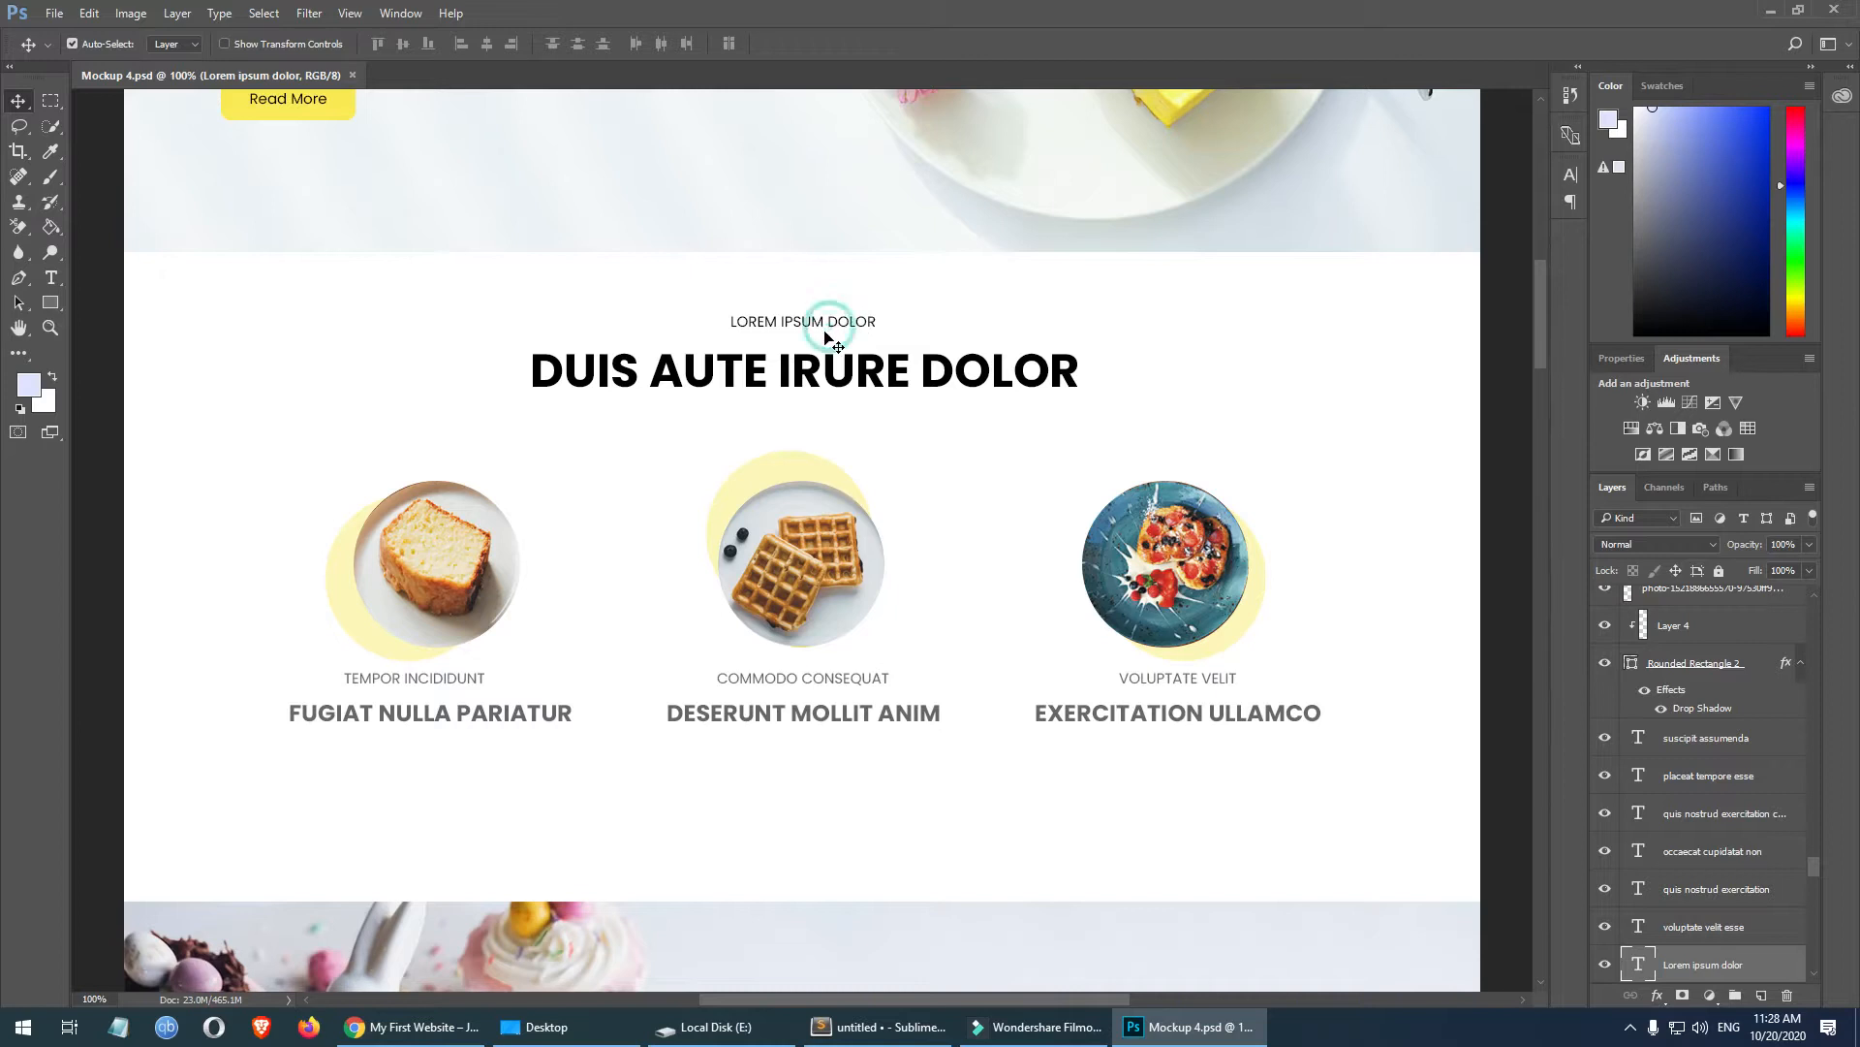
left_click(821, 372)
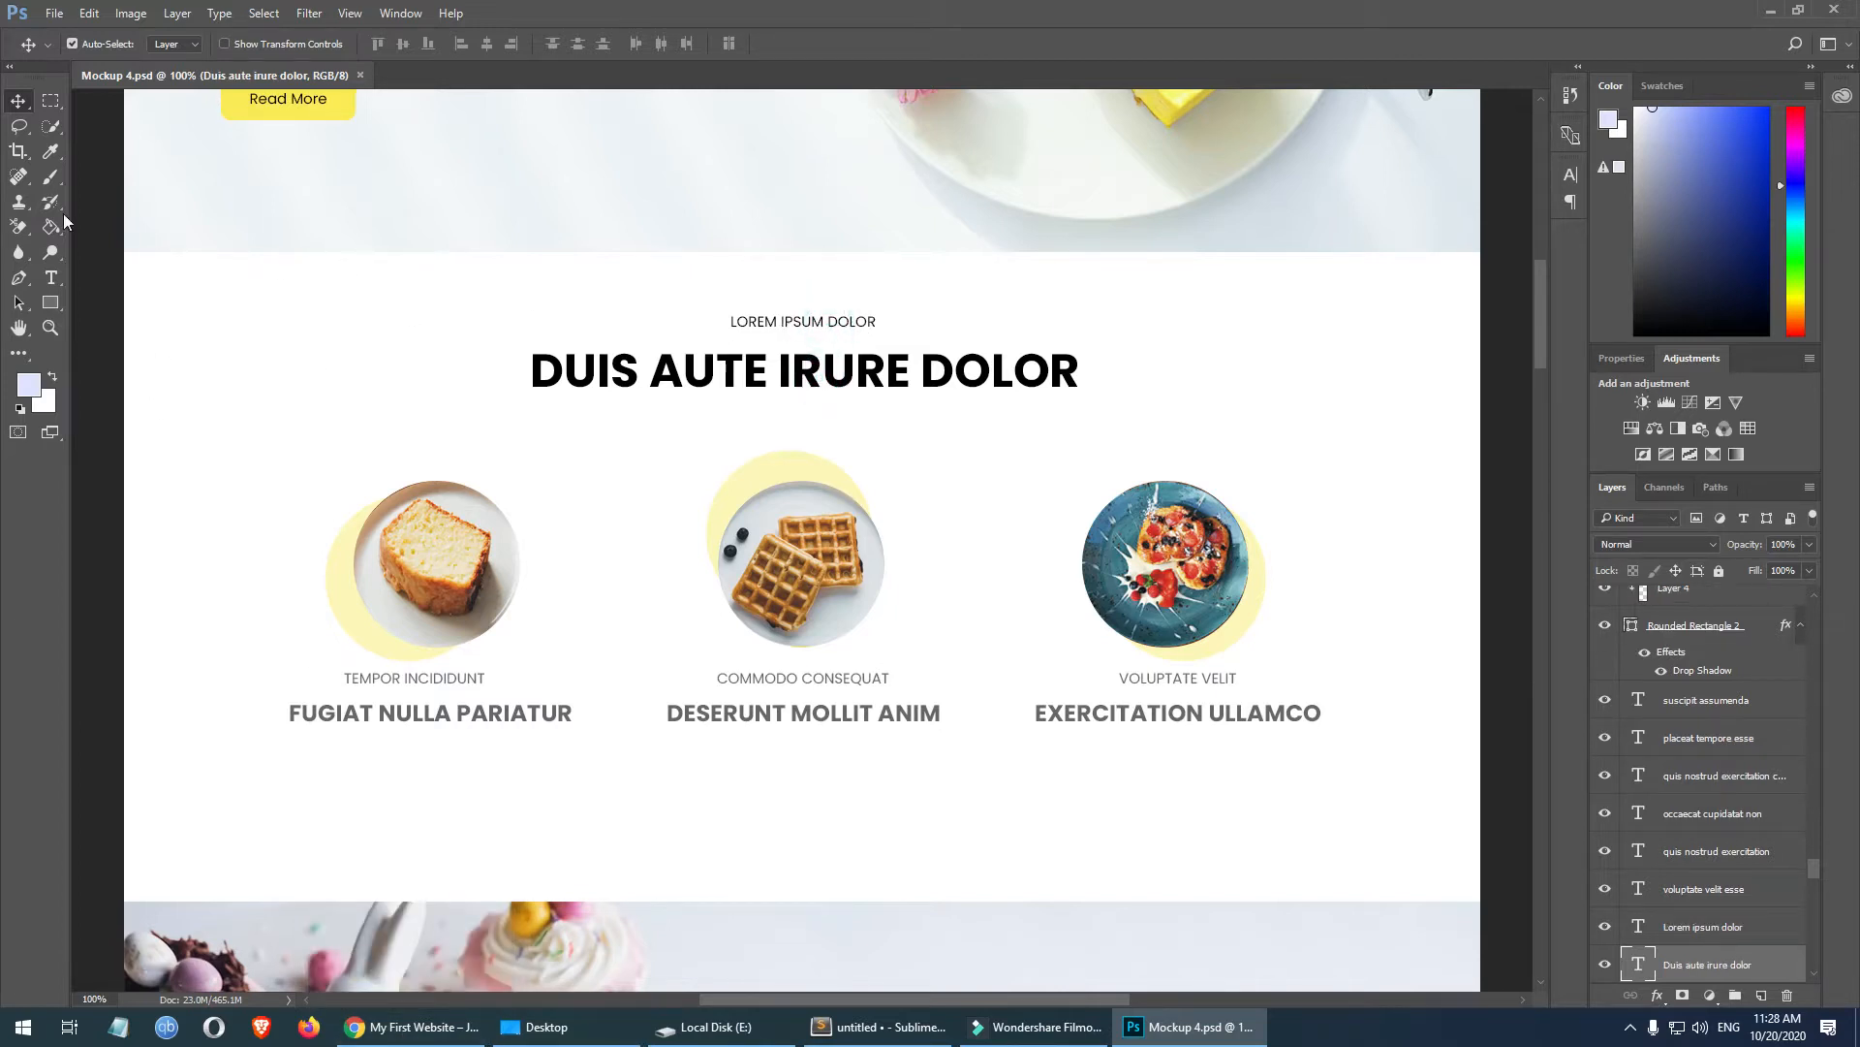
- Outline the section's heading area and three-picture area with temporary rectangular marquee selections to study the row structure
left_click(51, 100)
left_click_drag(162, 262, 1505, 435)
left_click(911, 323)
left_click_drag(105, 447, 1515, 889)
left_click(1440, 566)
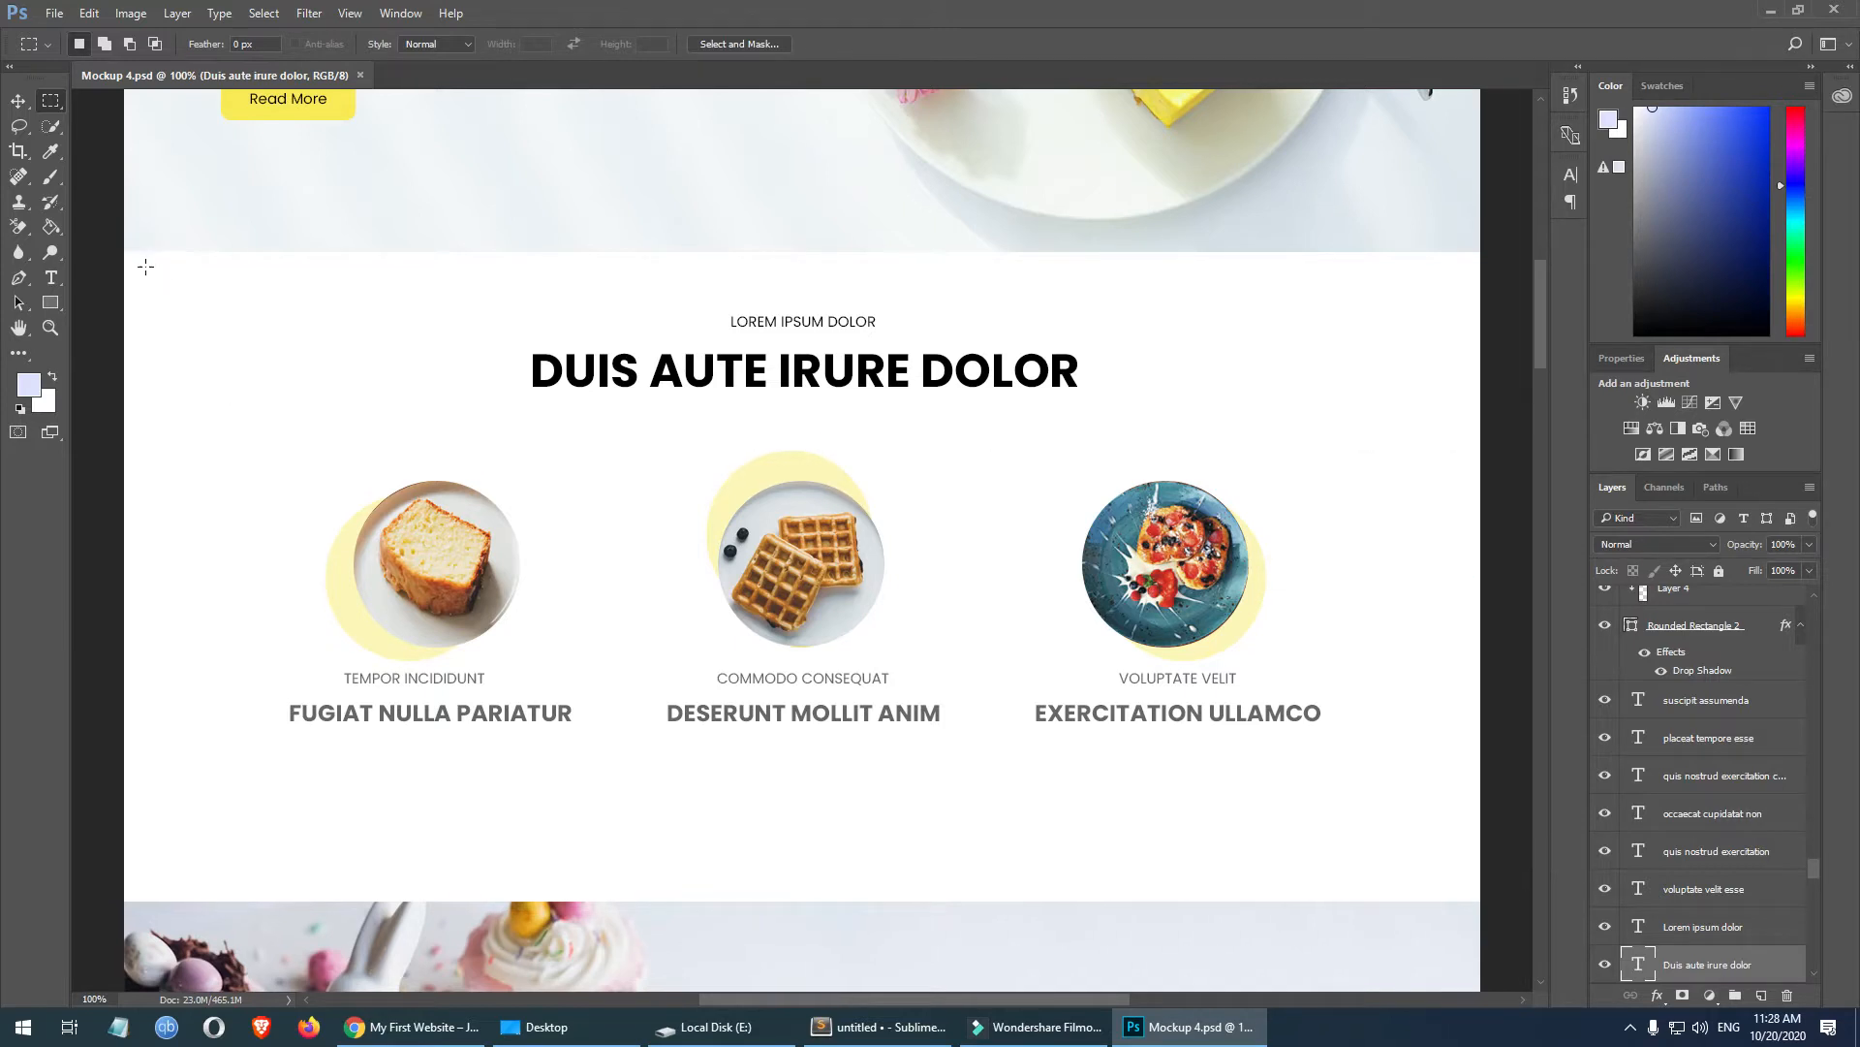
left_click_drag(546, 339, 1512, 889)
left_click(964, 534)
left_click_drag(457, 262, 1114, 416)
left_click_drag(291, 404, 1393, 679)
left_click(1402, 518)
- Switch to Chrome, open the Home page for editing and add a single-column Row Layout block below the hero banner
left_click(434, 1040)
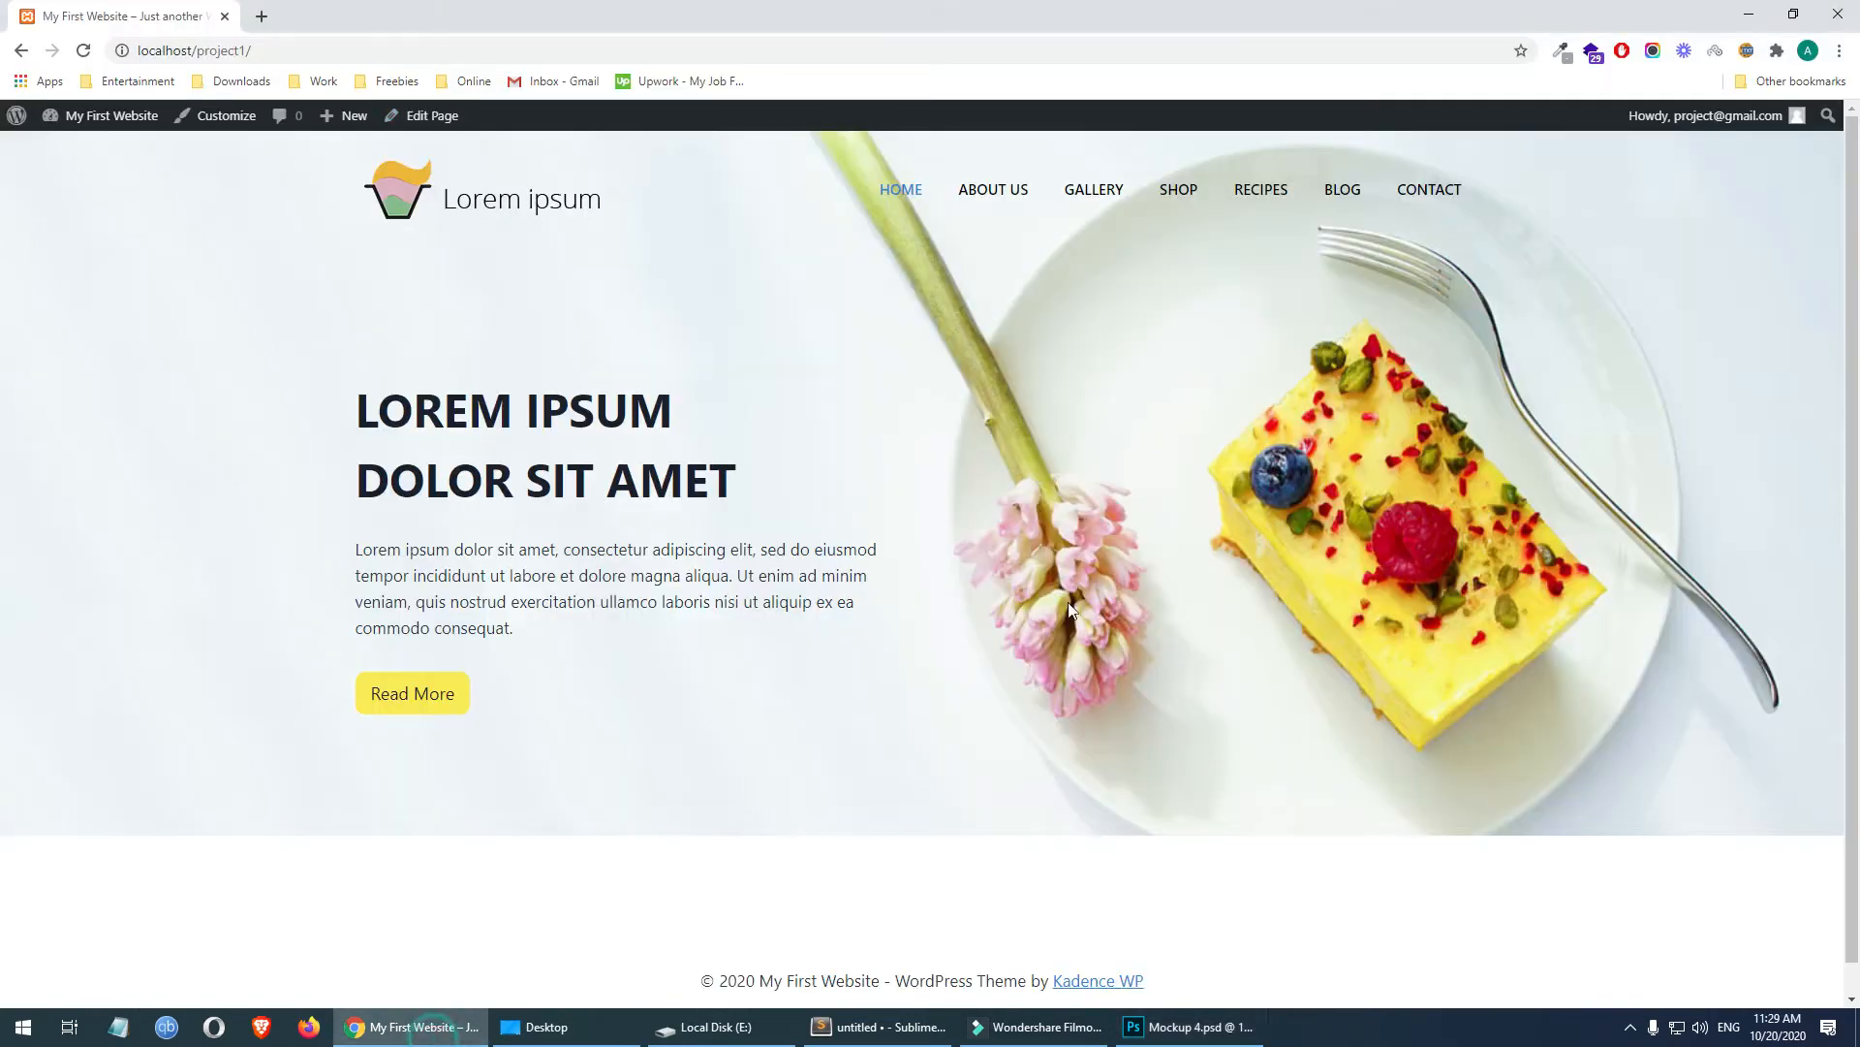
left_click(422, 118)
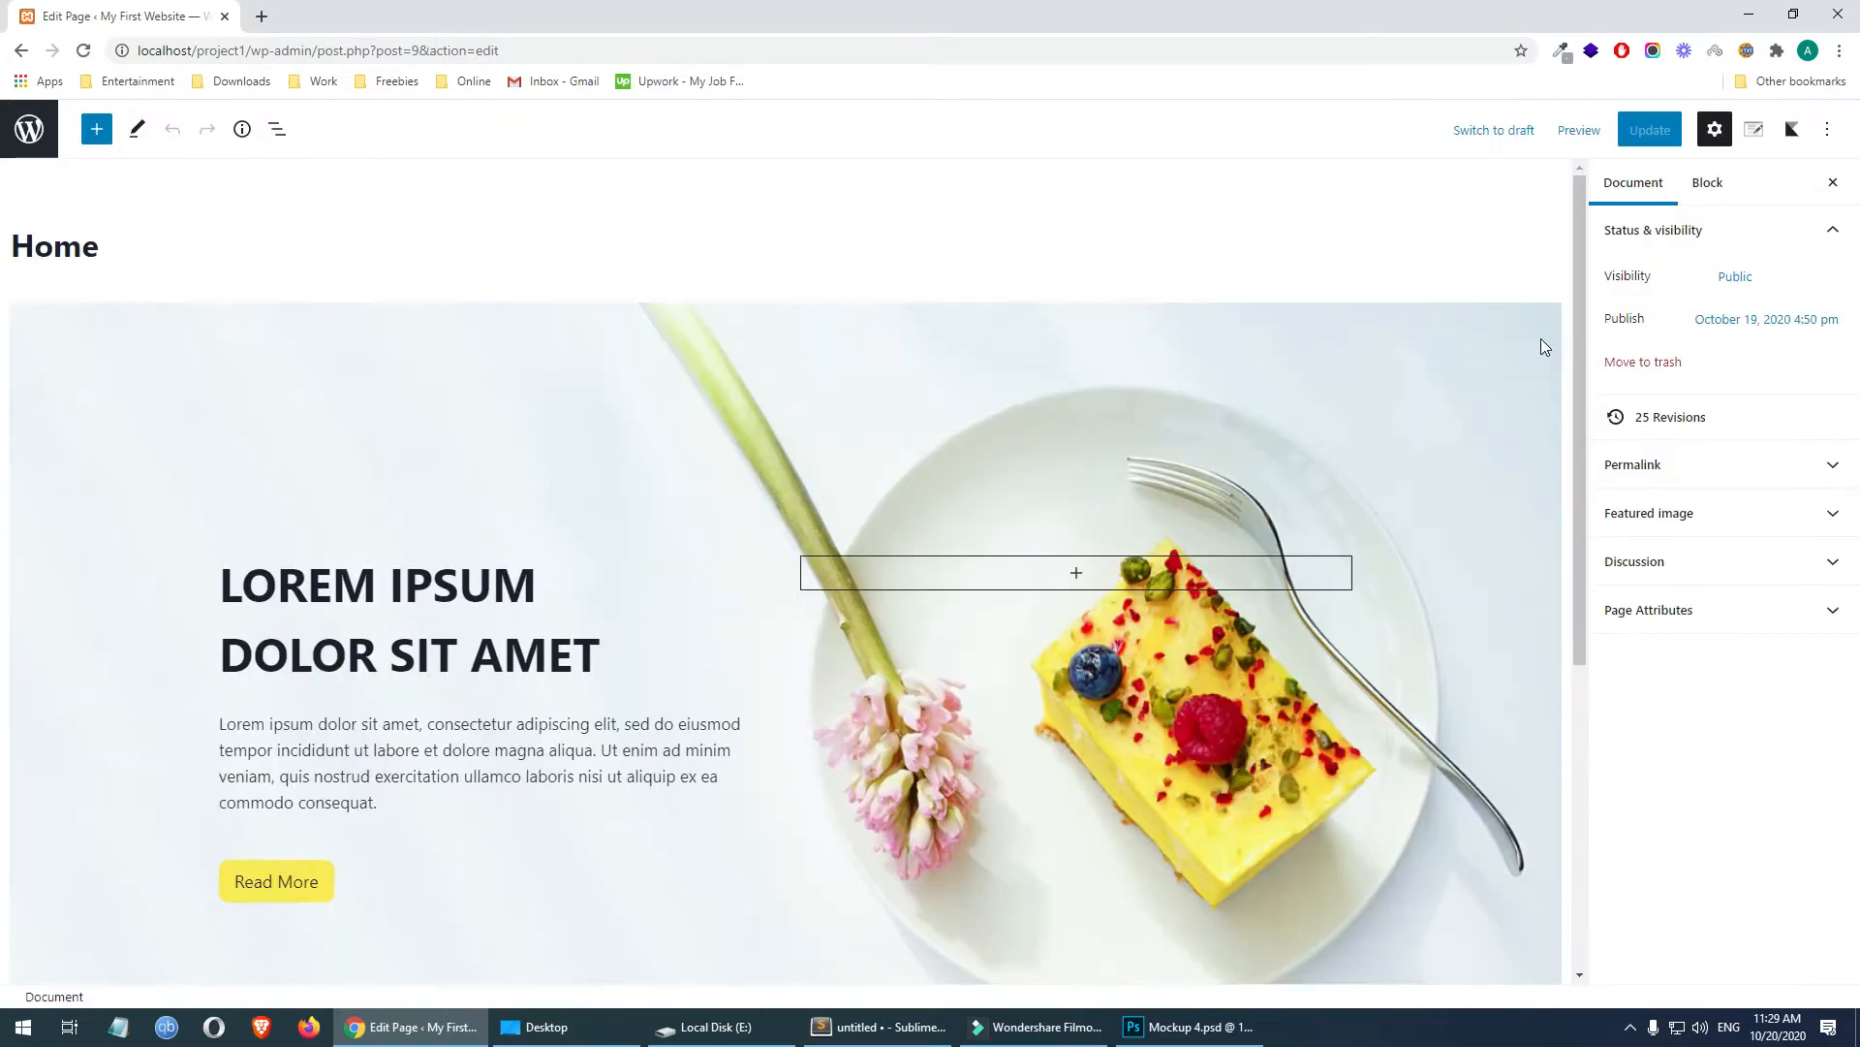
scroll(1535, 341, "down", 5)
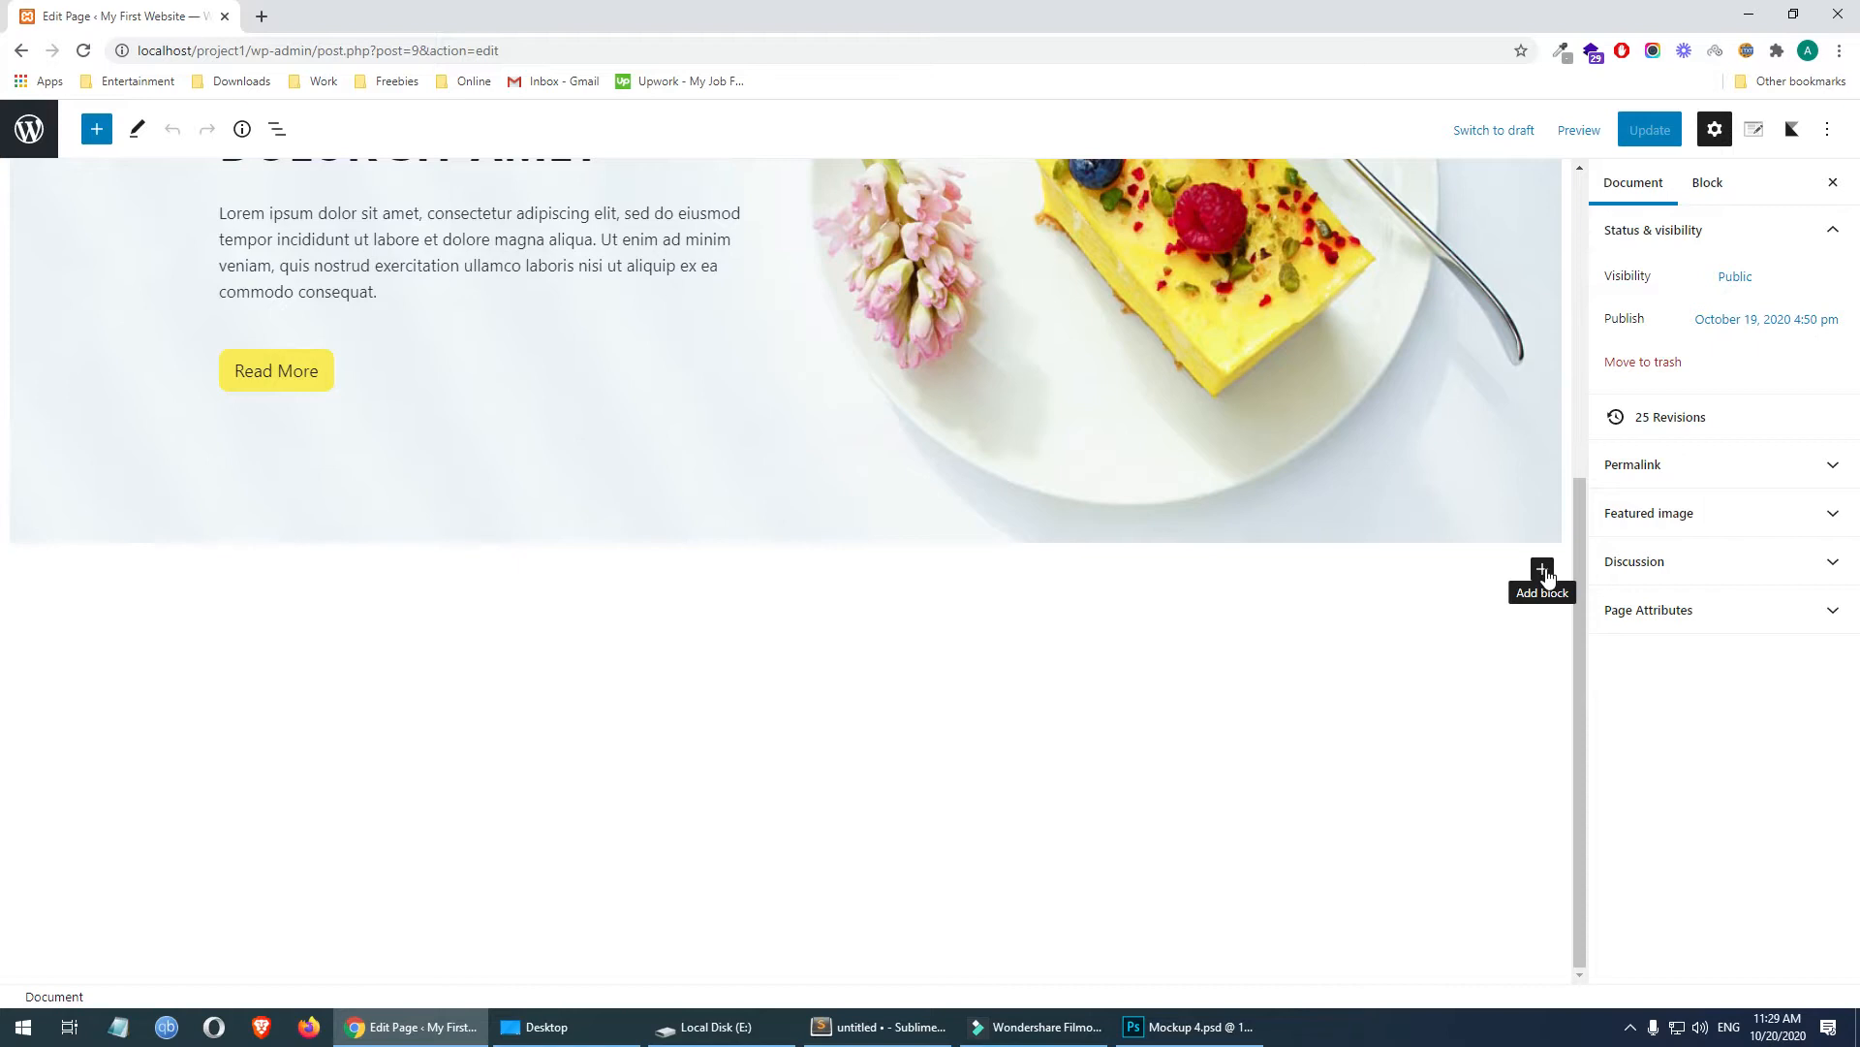
left_click(1542, 571)
left_click(1543, 572)
left_click(1290, 722)
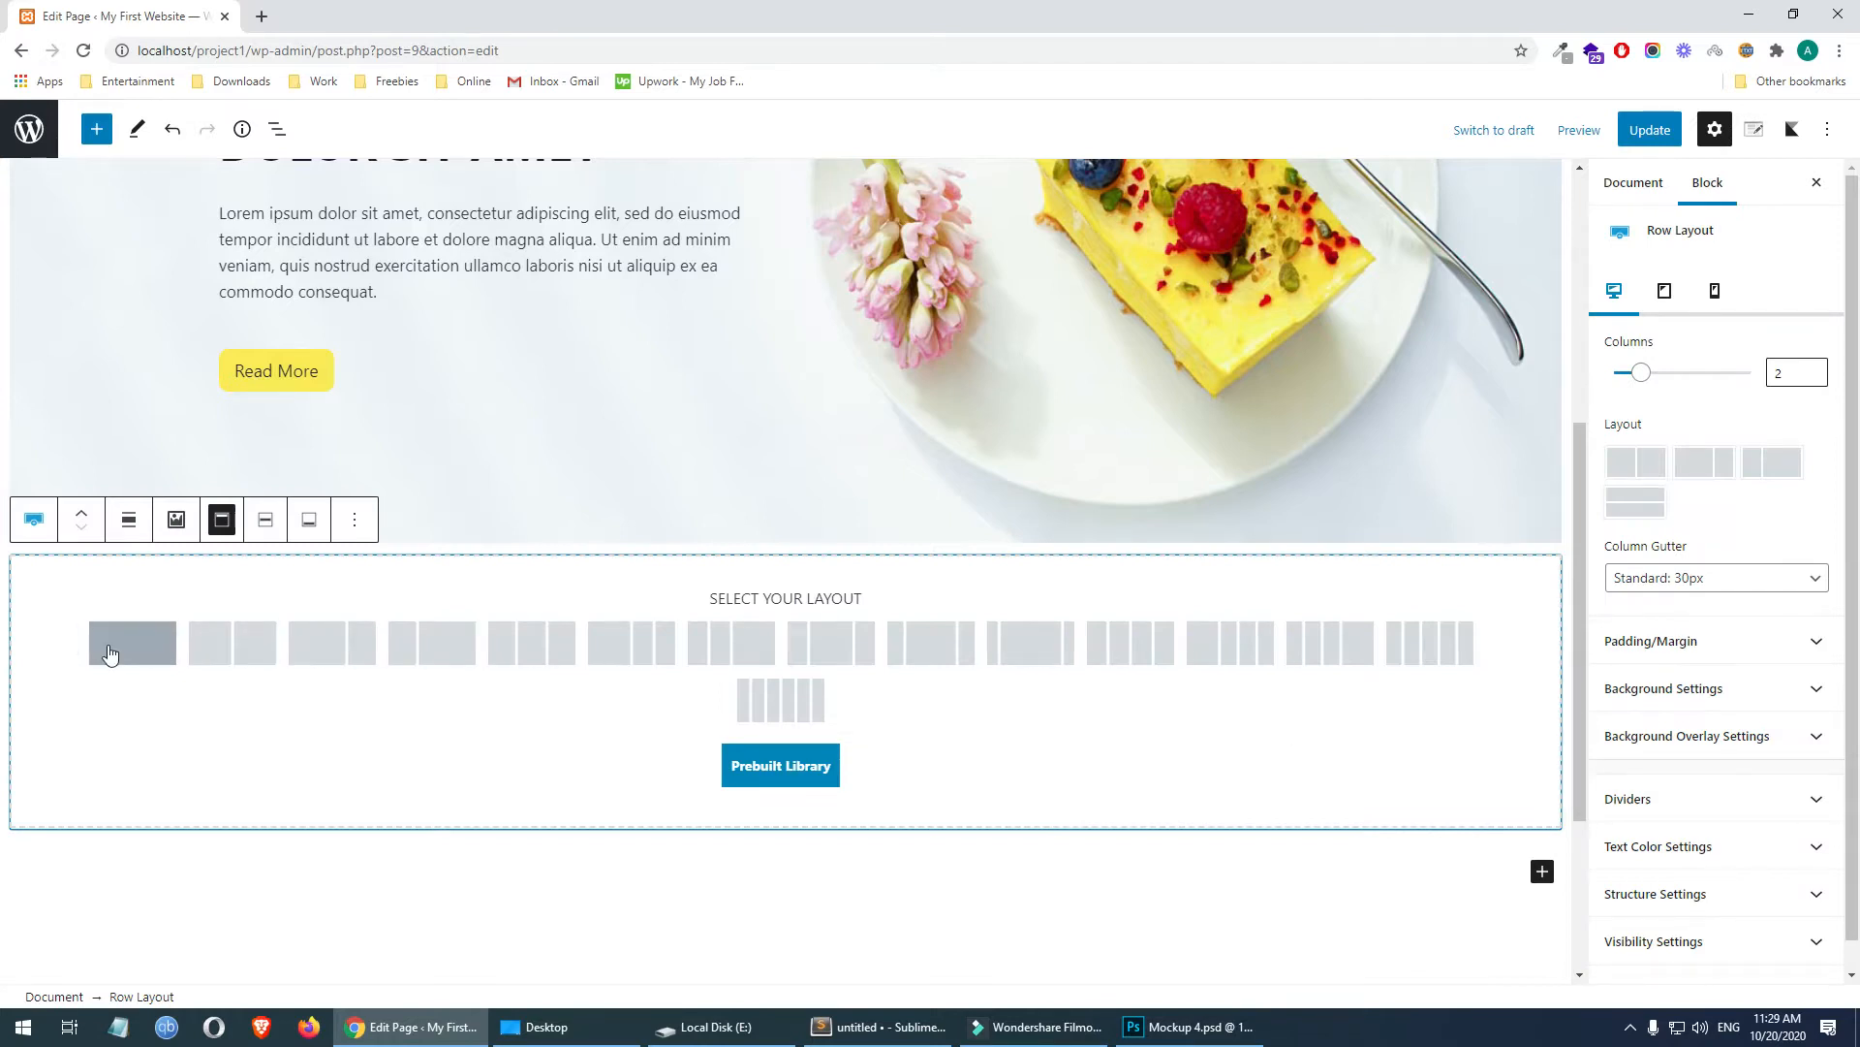
left_click(127, 653)
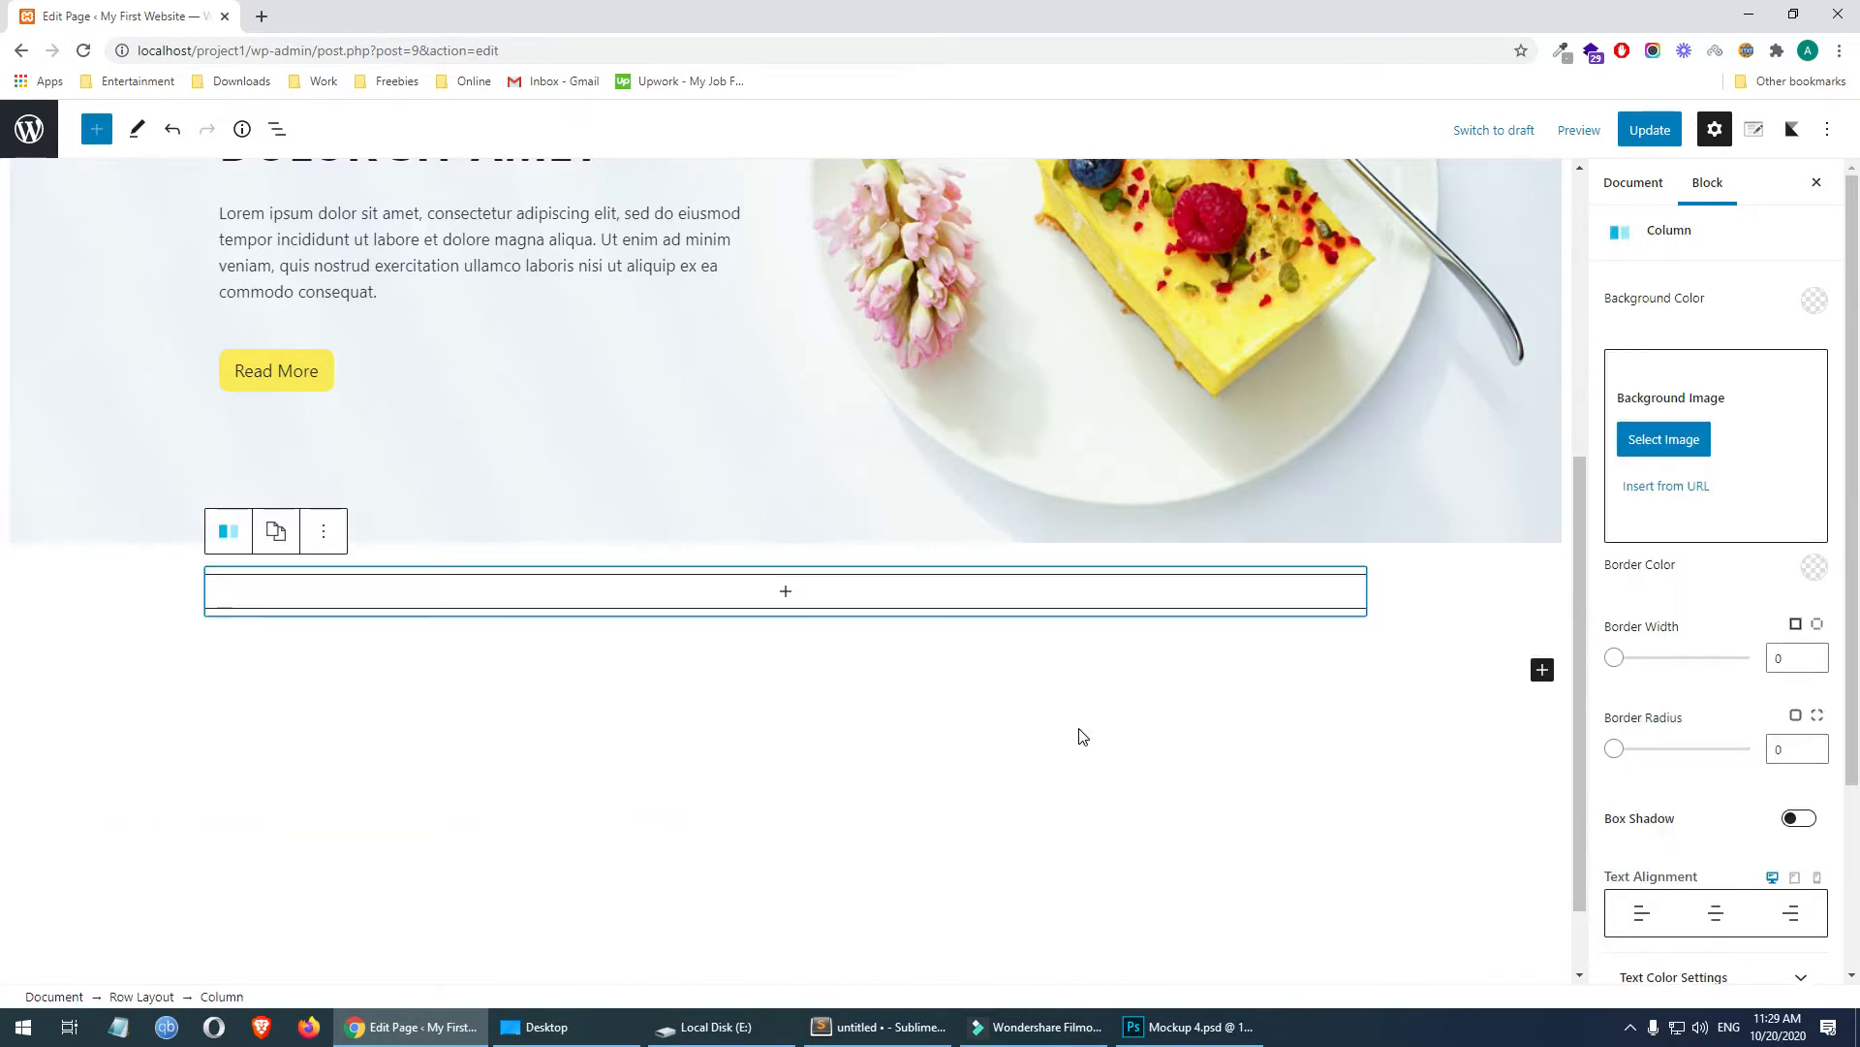
left_click(1219, 1027)
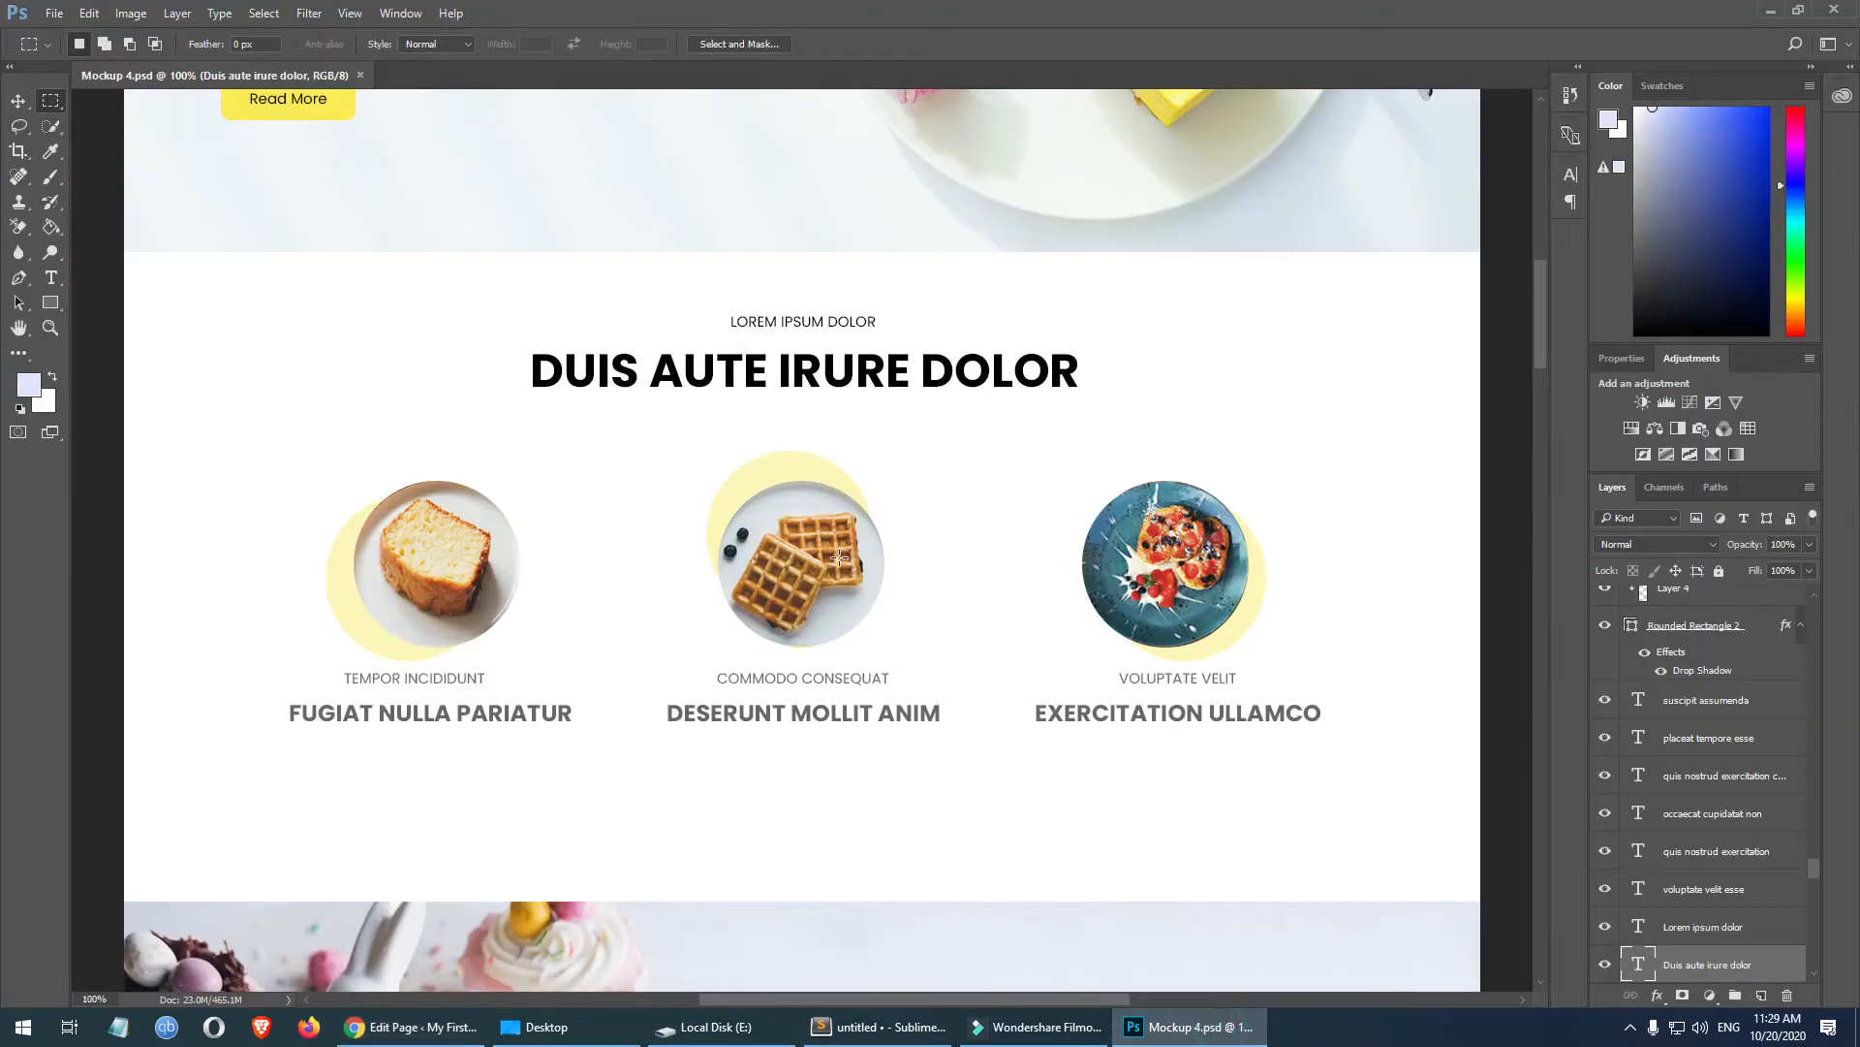
left_click_drag(673, 275, 1098, 409)
key("ctrl+c")
left_click(407, 1027)
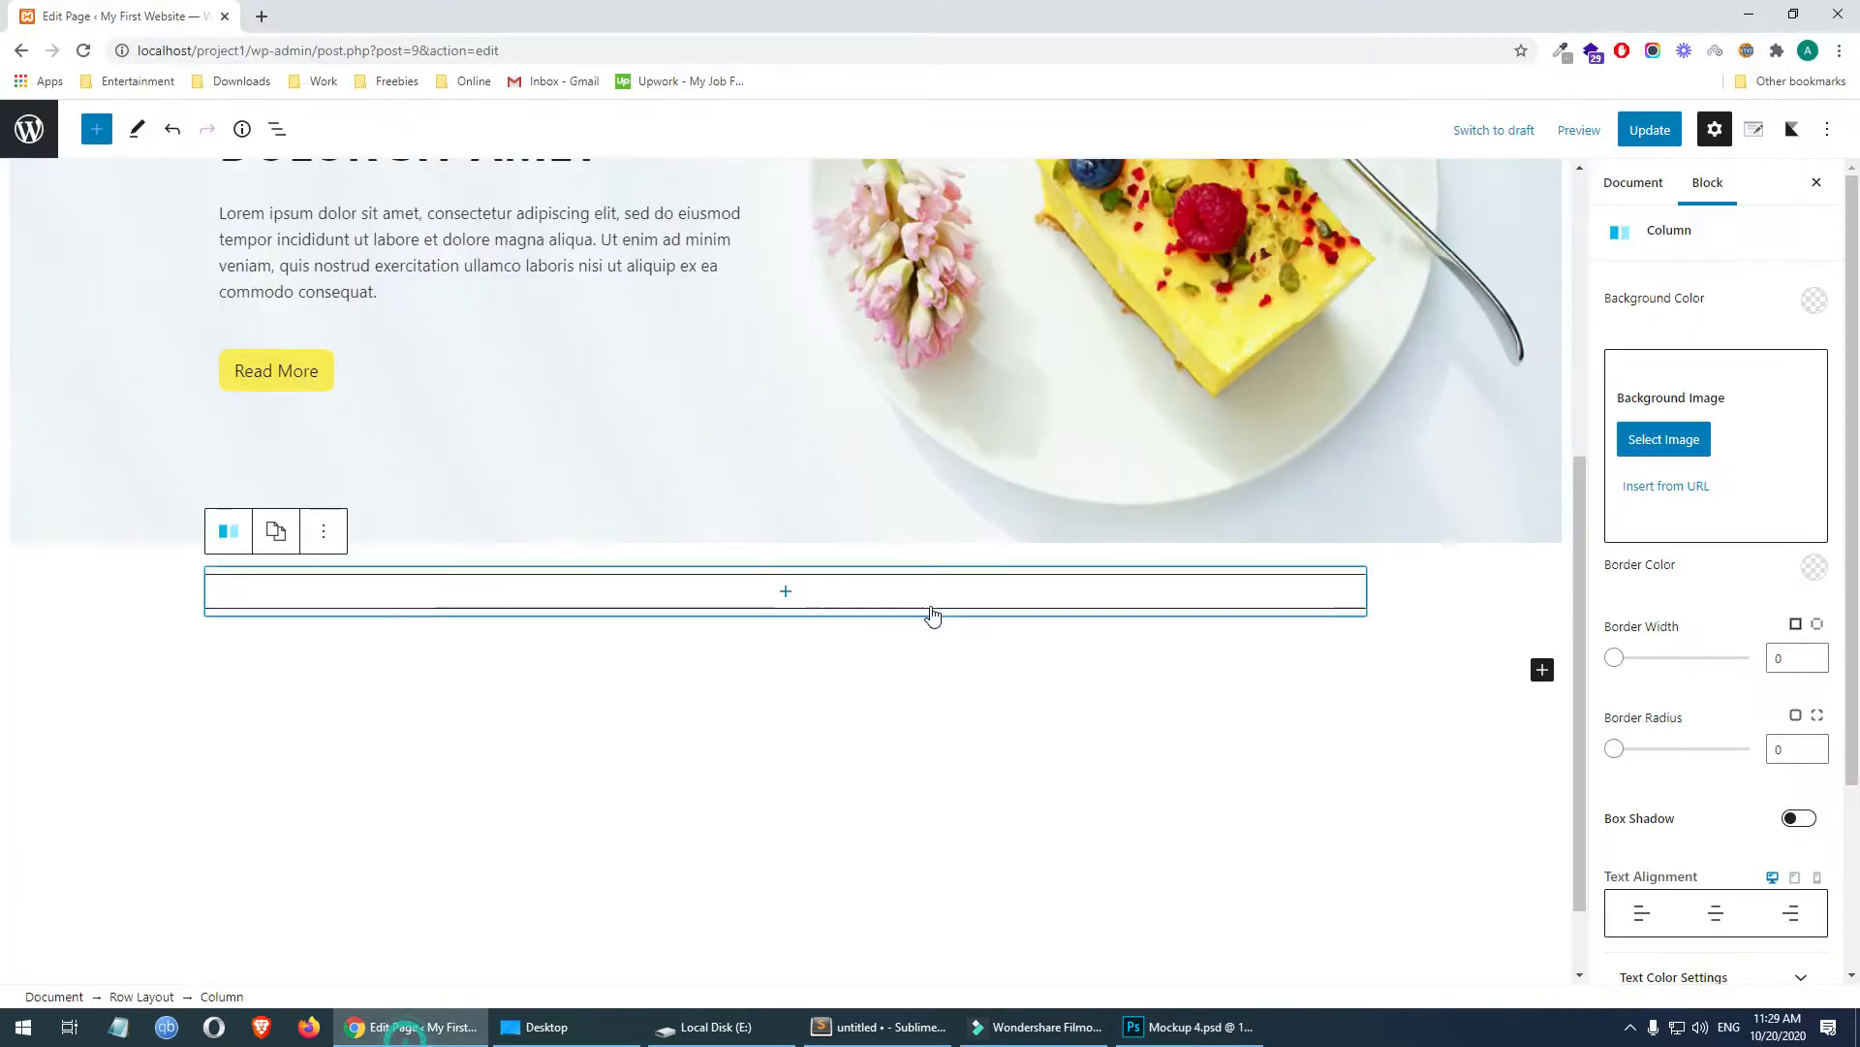
- Add an Advanced Heading block to the new row and fill it with the "Lorem ipsum dolor" text copied from the Photoshop mockup
left_click(786, 593)
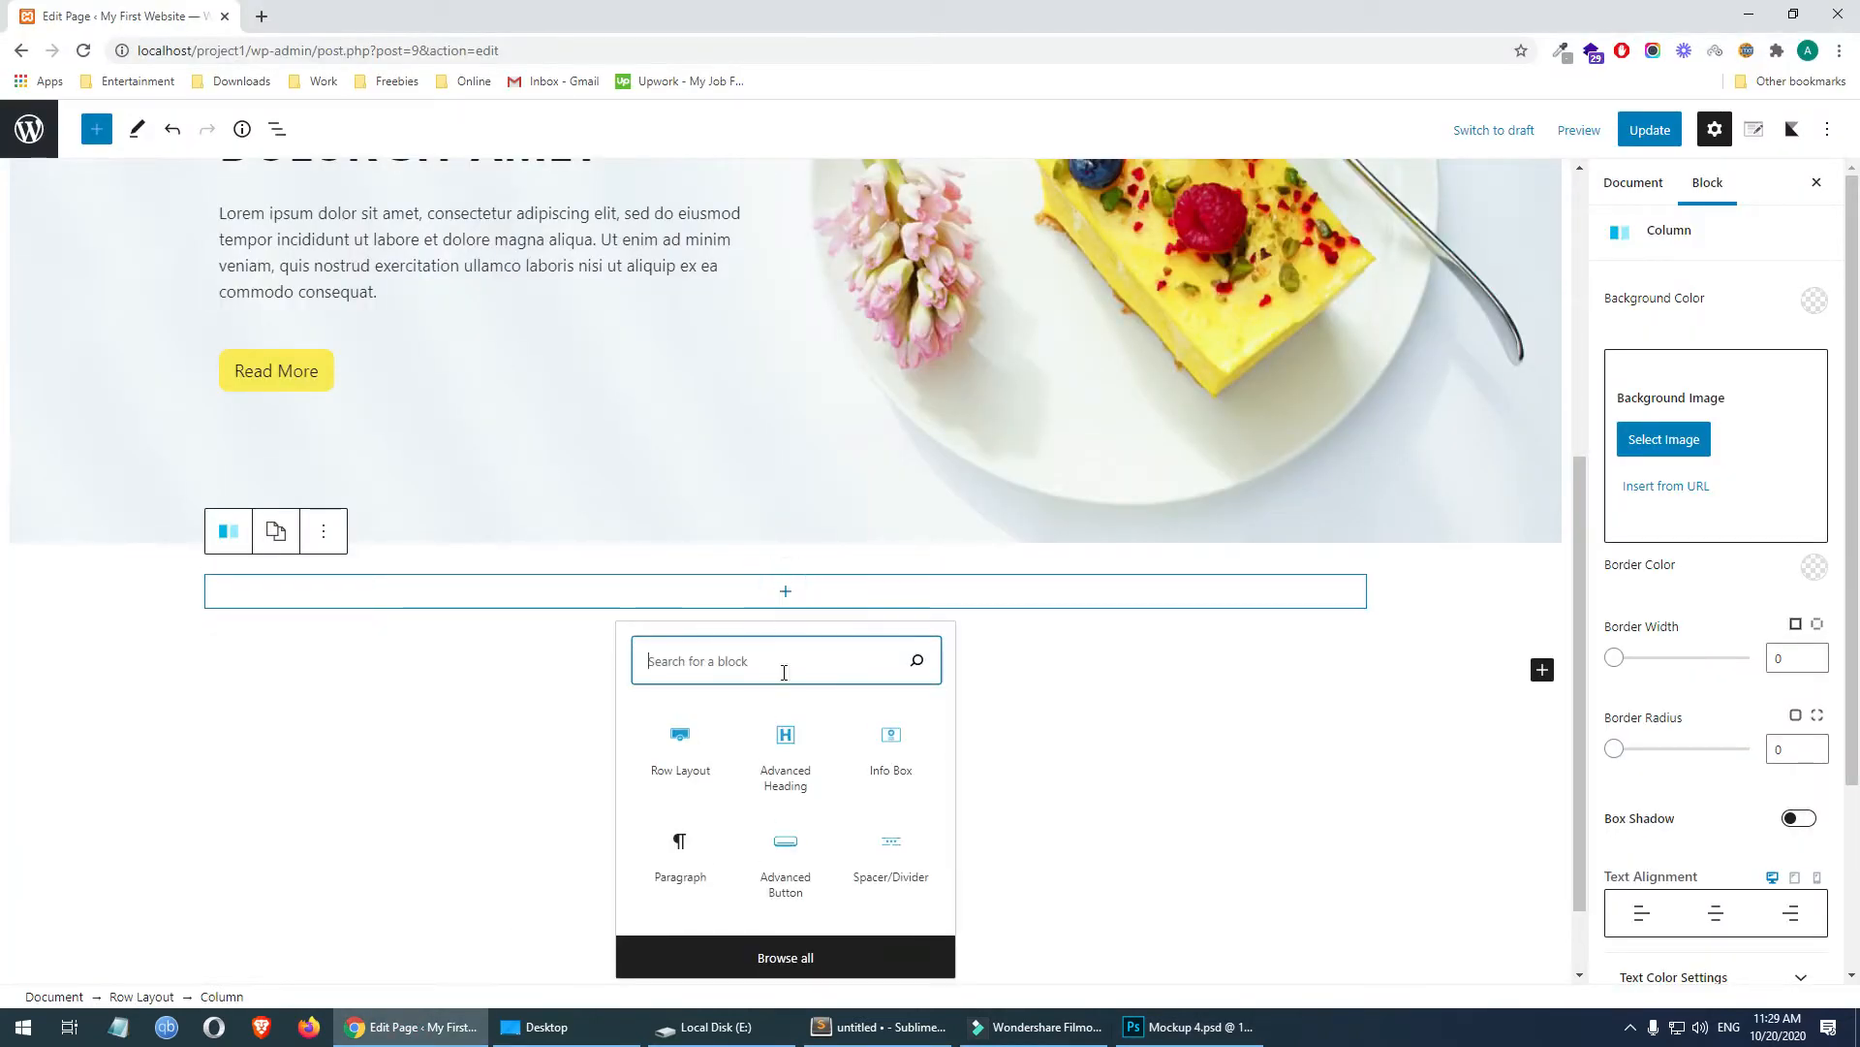
left_click(801, 761)
left_click(1164, 1027)
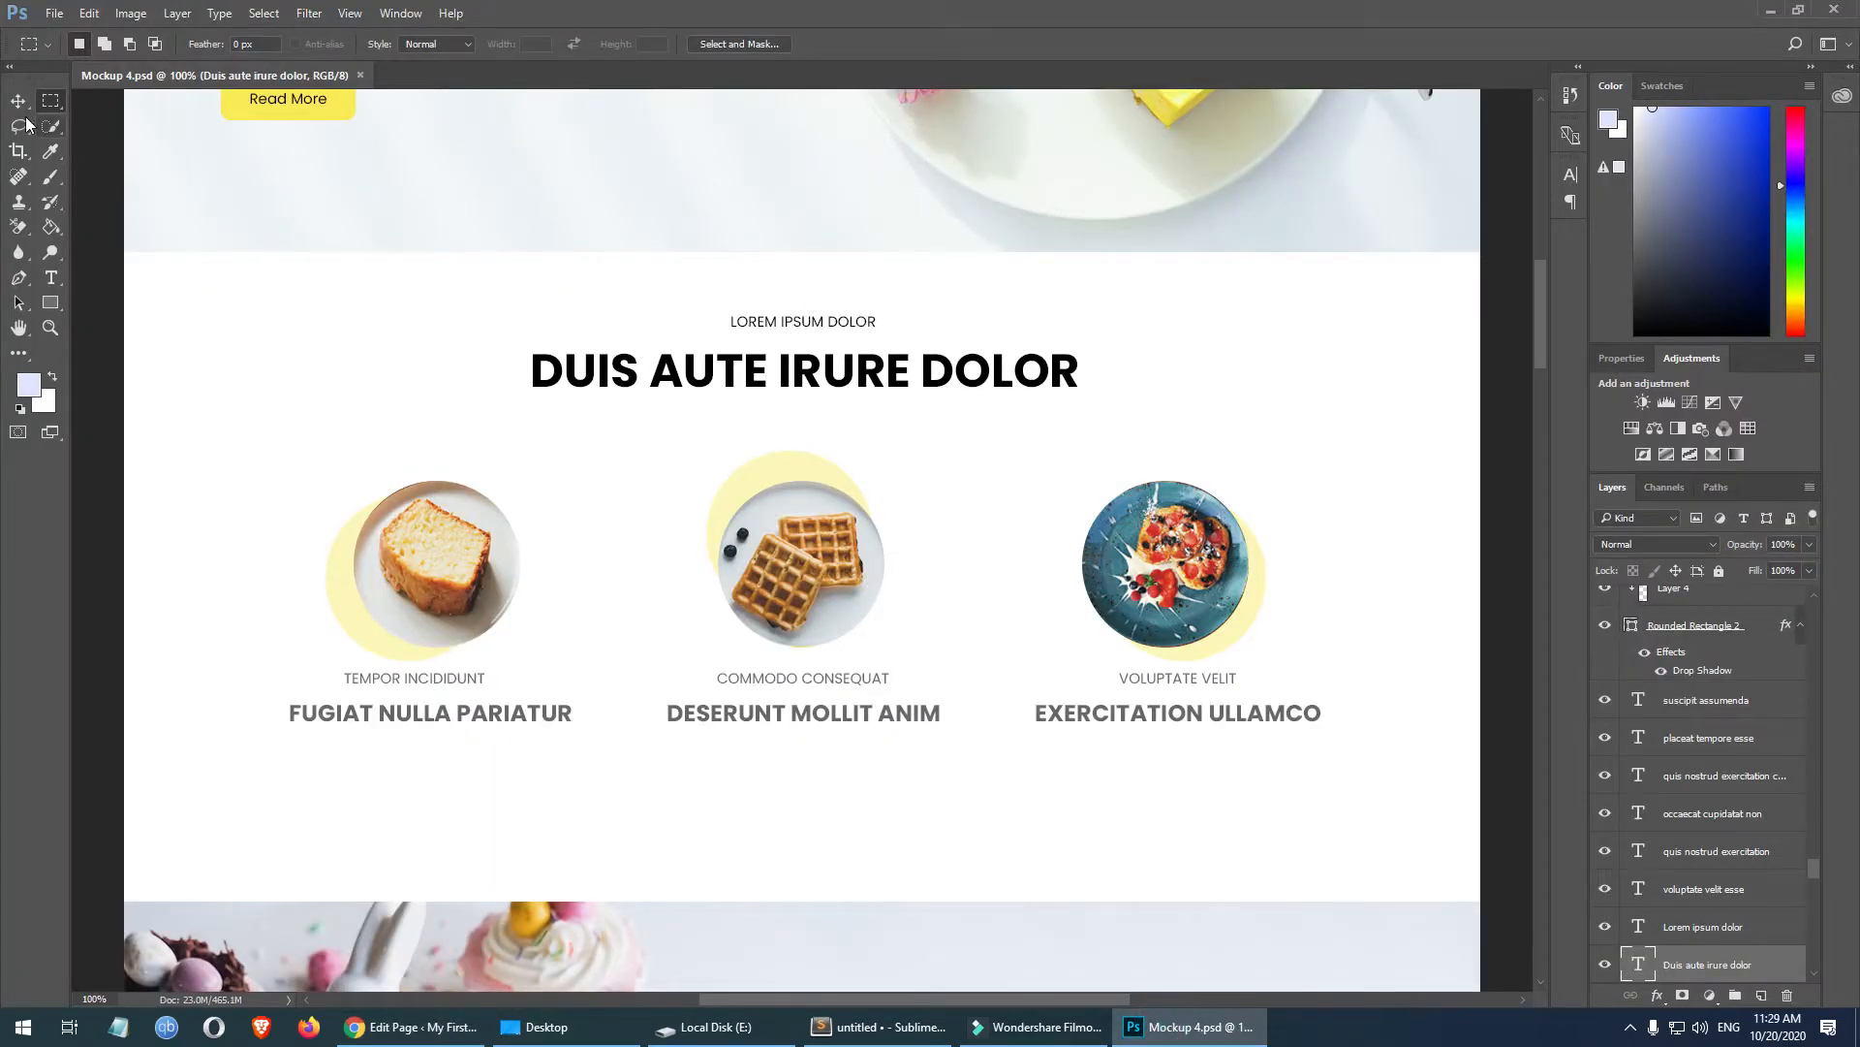
key("v")
left_click(853, 321)
scroll(1670, 830, "down", 1)
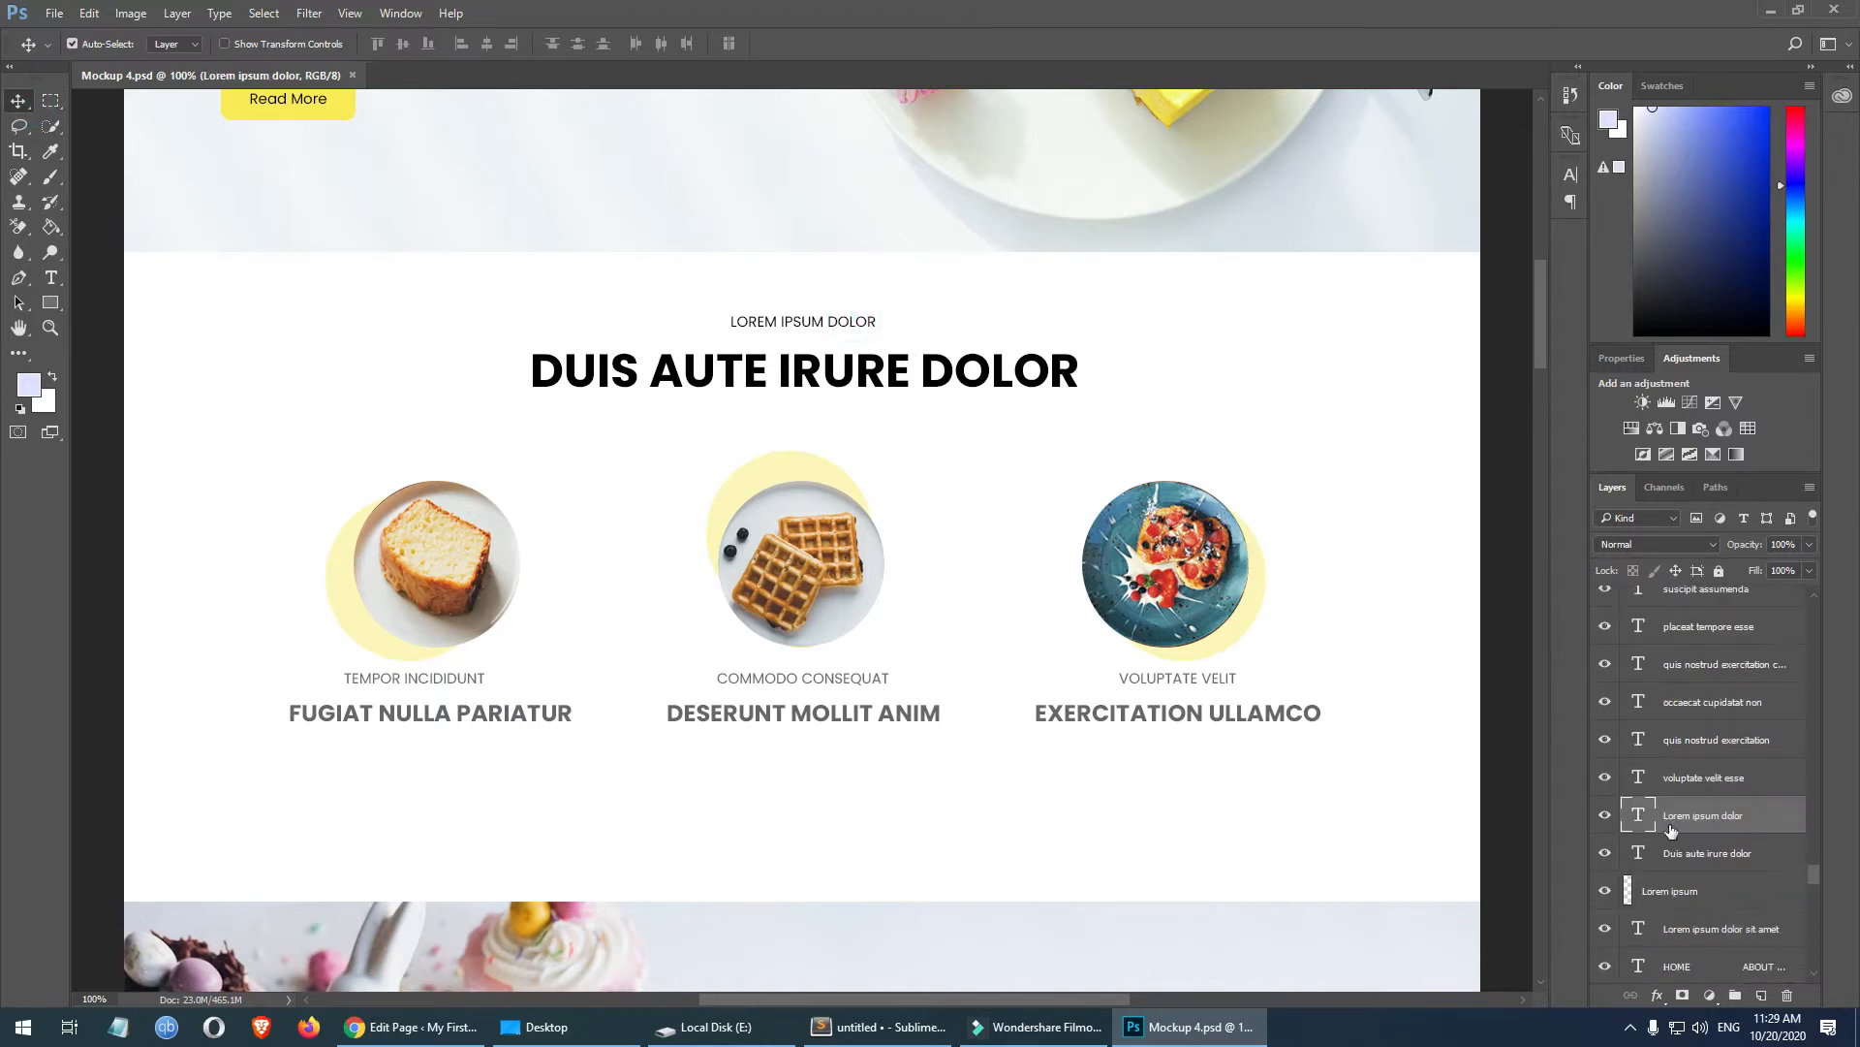
double_click(1640, 812)
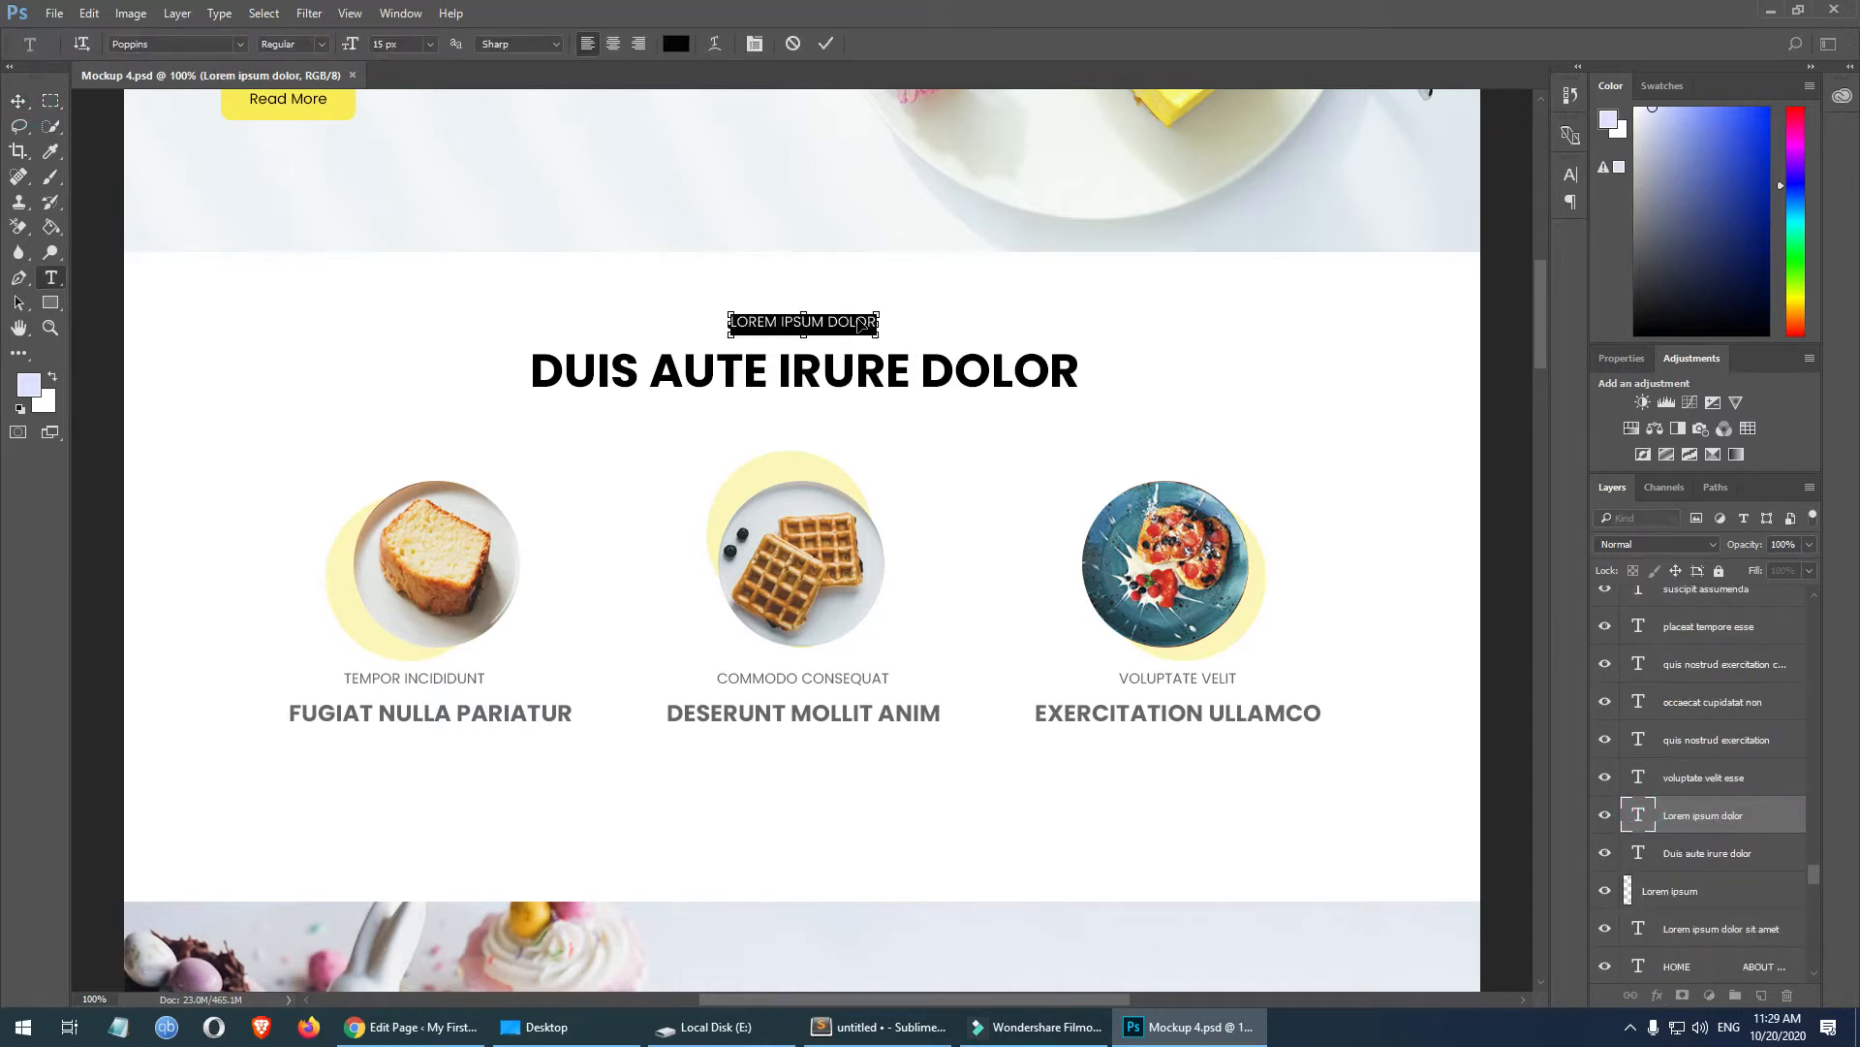
left_click(455, 1027)
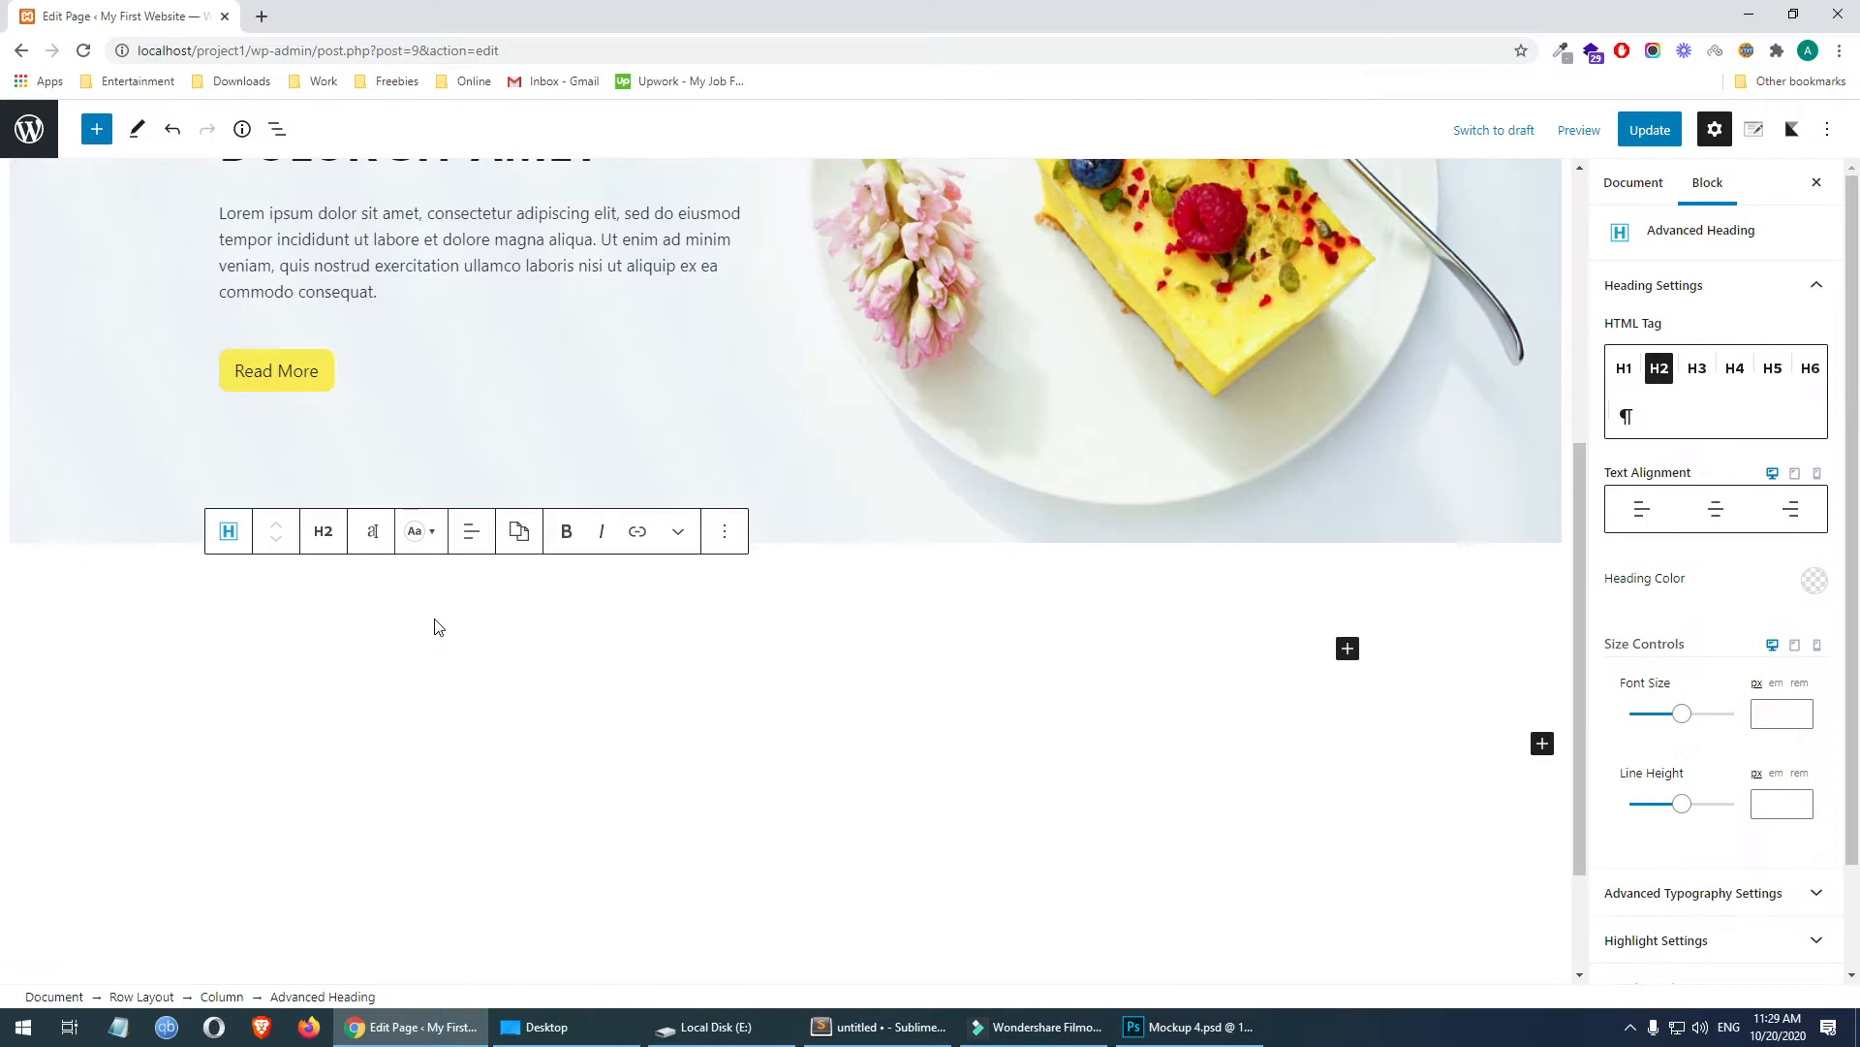
key("ctrl+v")
- Switch to the Photoshop mockup and copy the "Duis aute irure dolor" heading text for use on the page
left_click(1255, 1030)
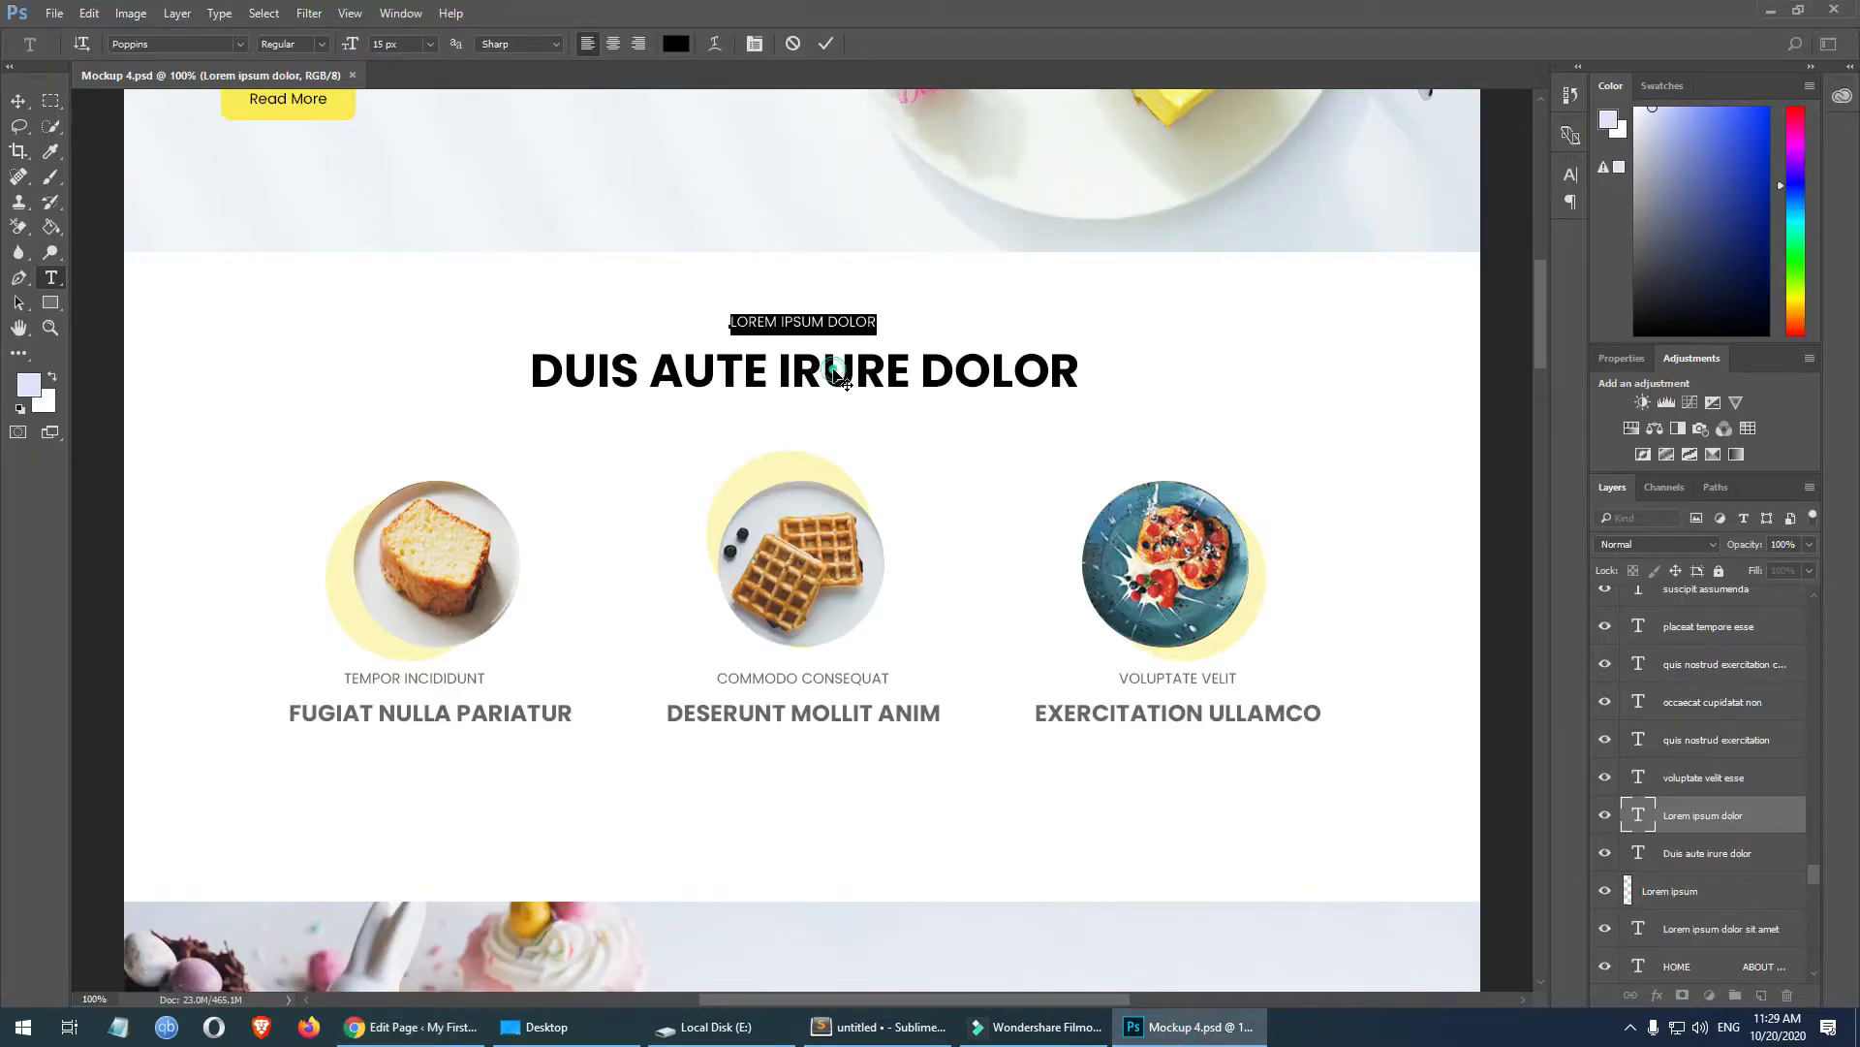
key("Escape")
left_click(873, 374)
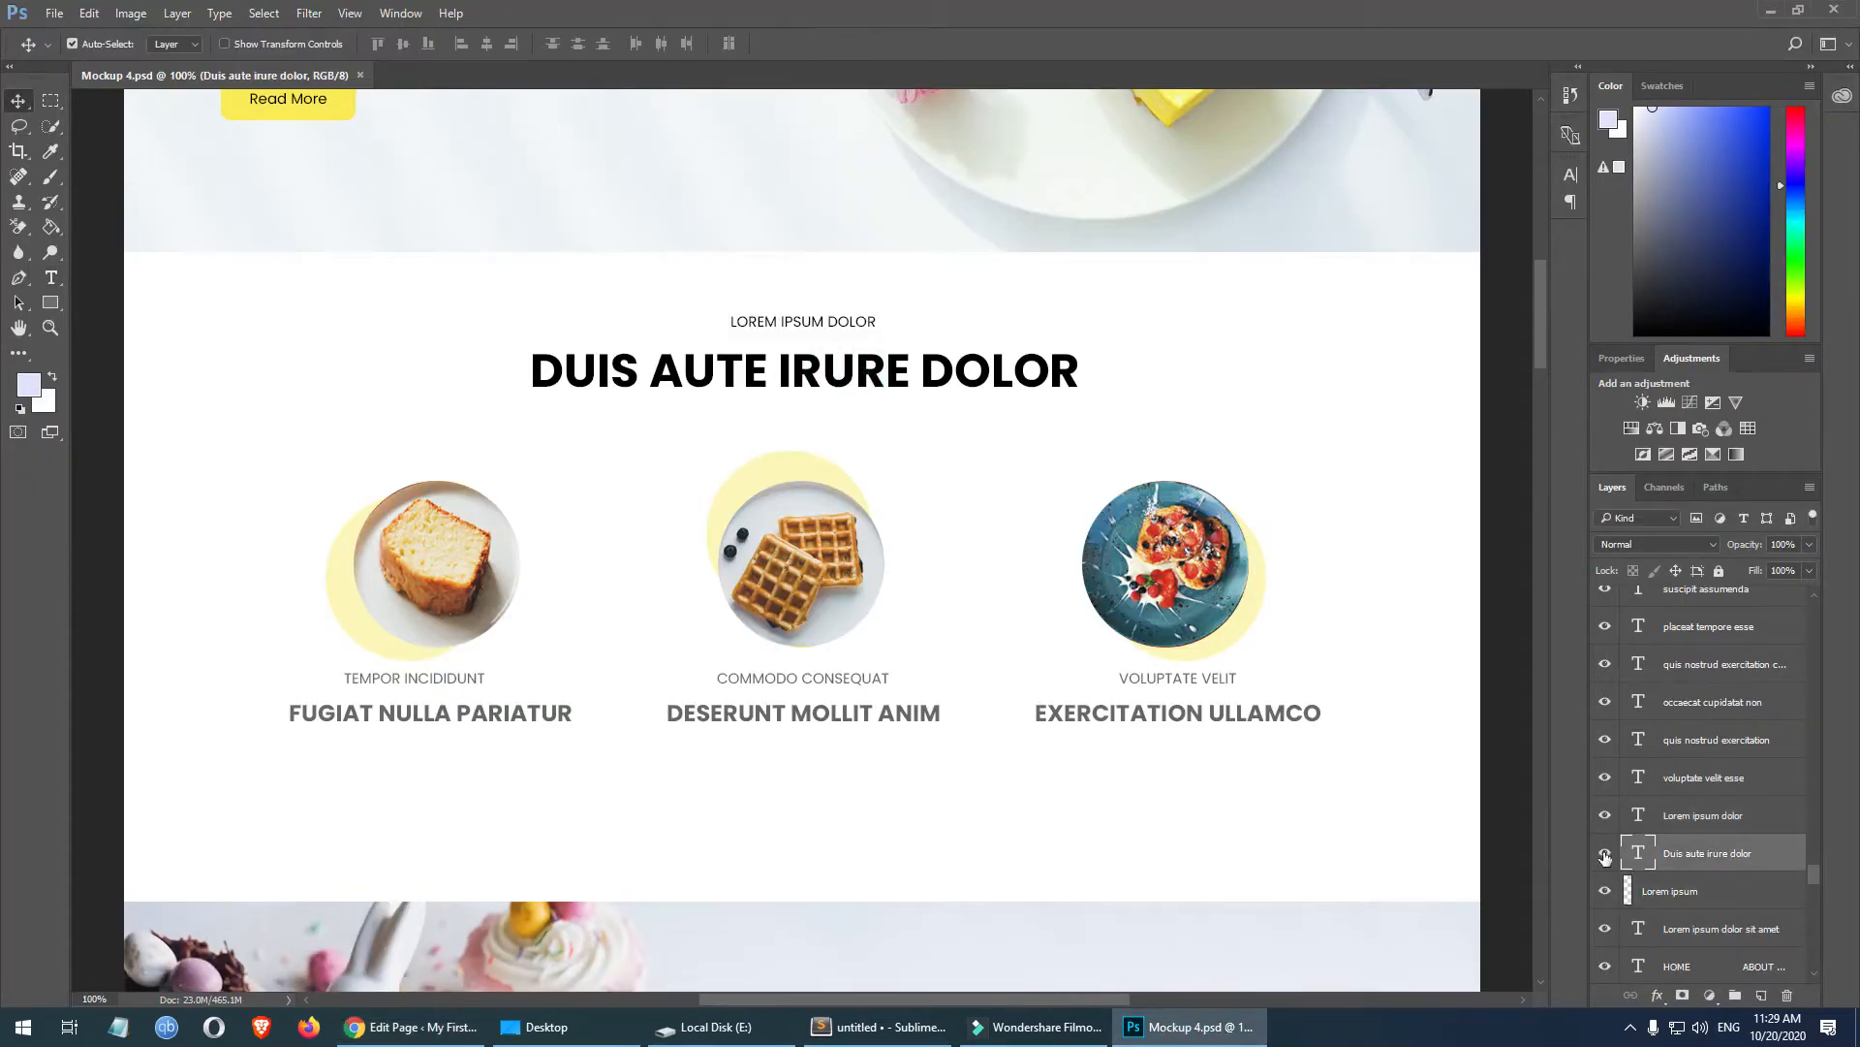
double_click(1640, 859)
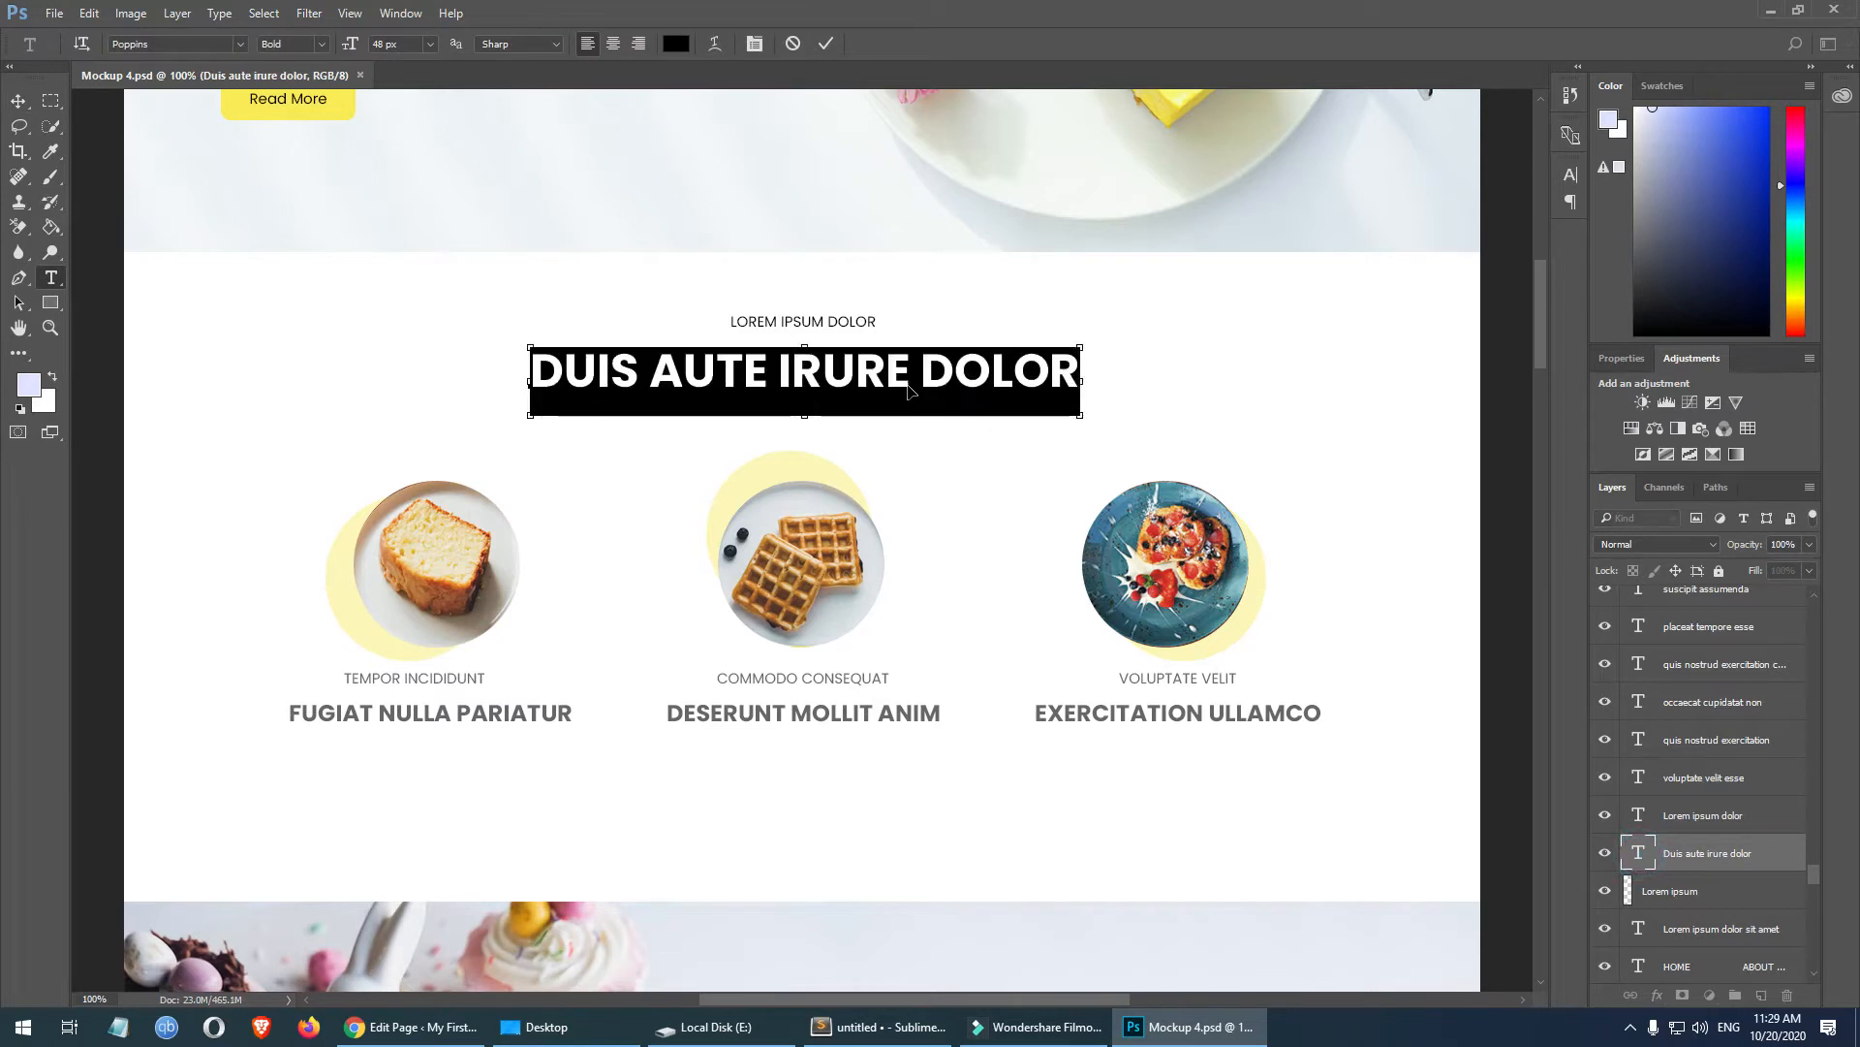
key("alt+Tab")
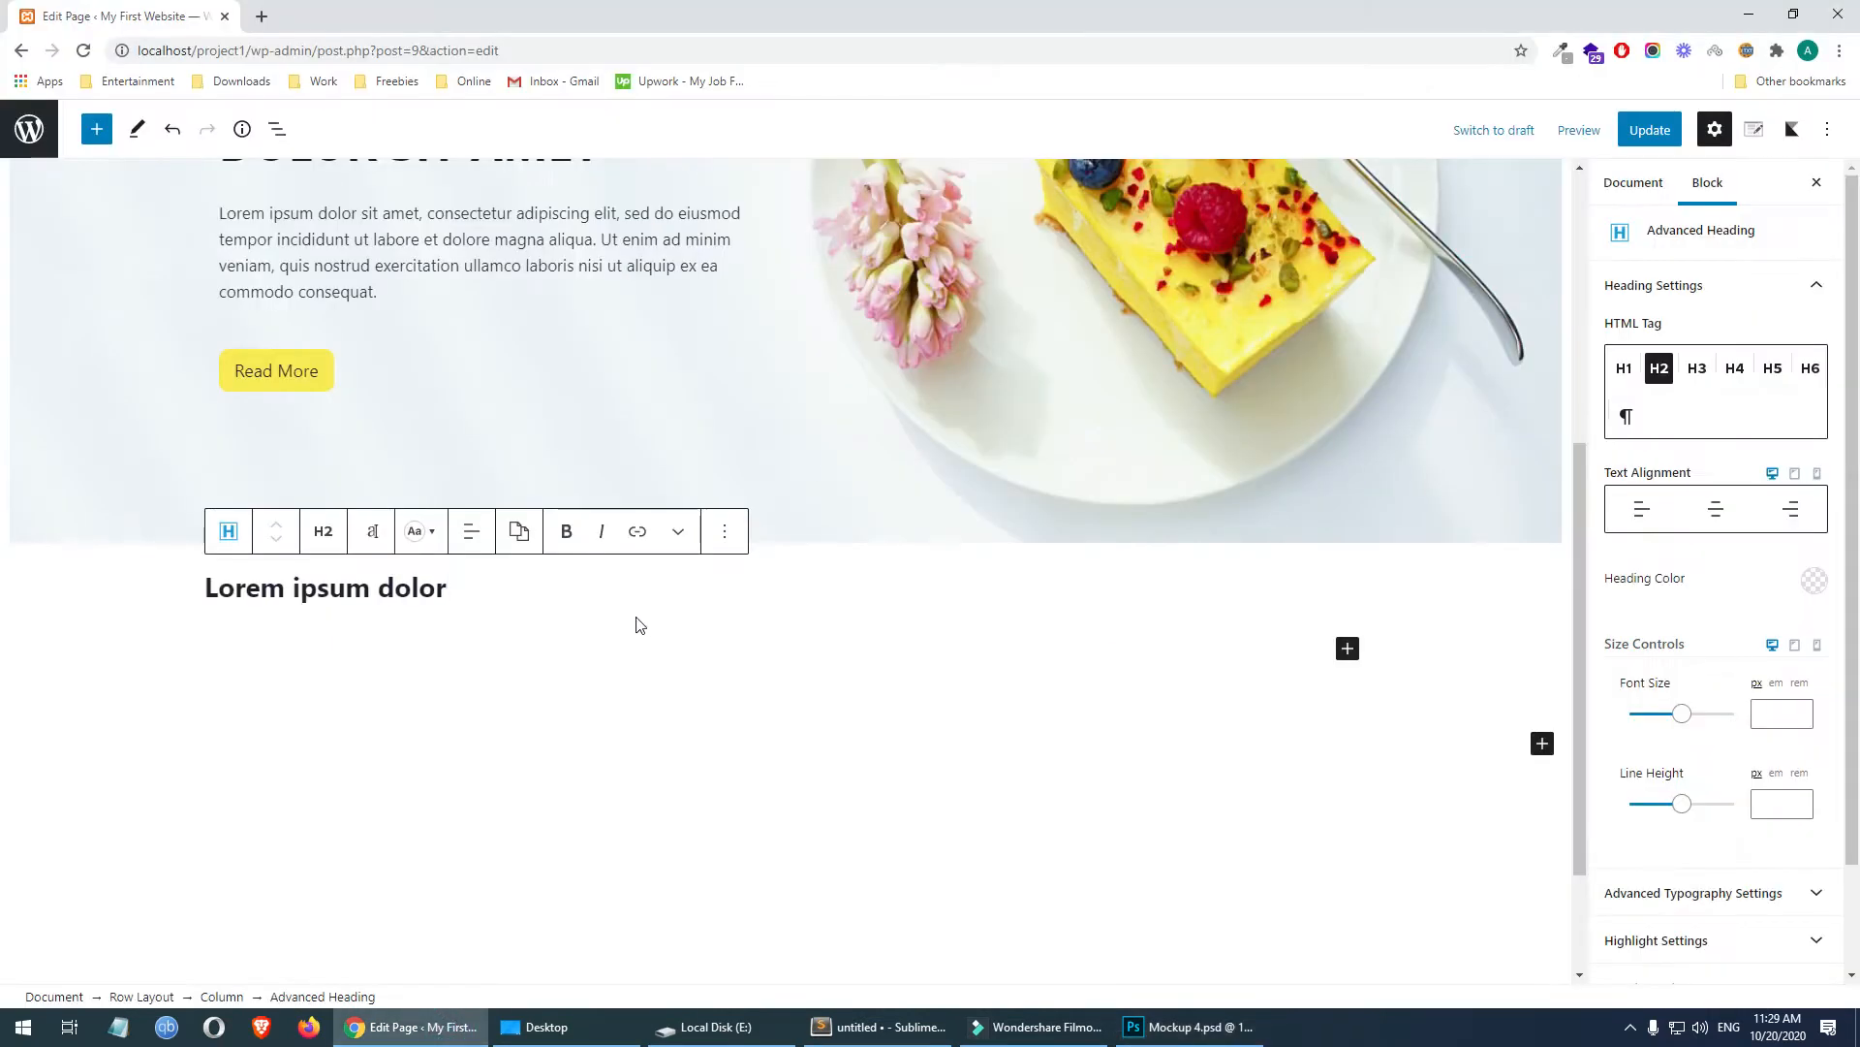
- Add a second Advanced Heading block below "Lorem ipsum dolor" and fill it with the copied "Duis aute irure dolor" text
left_click(1348, 648)
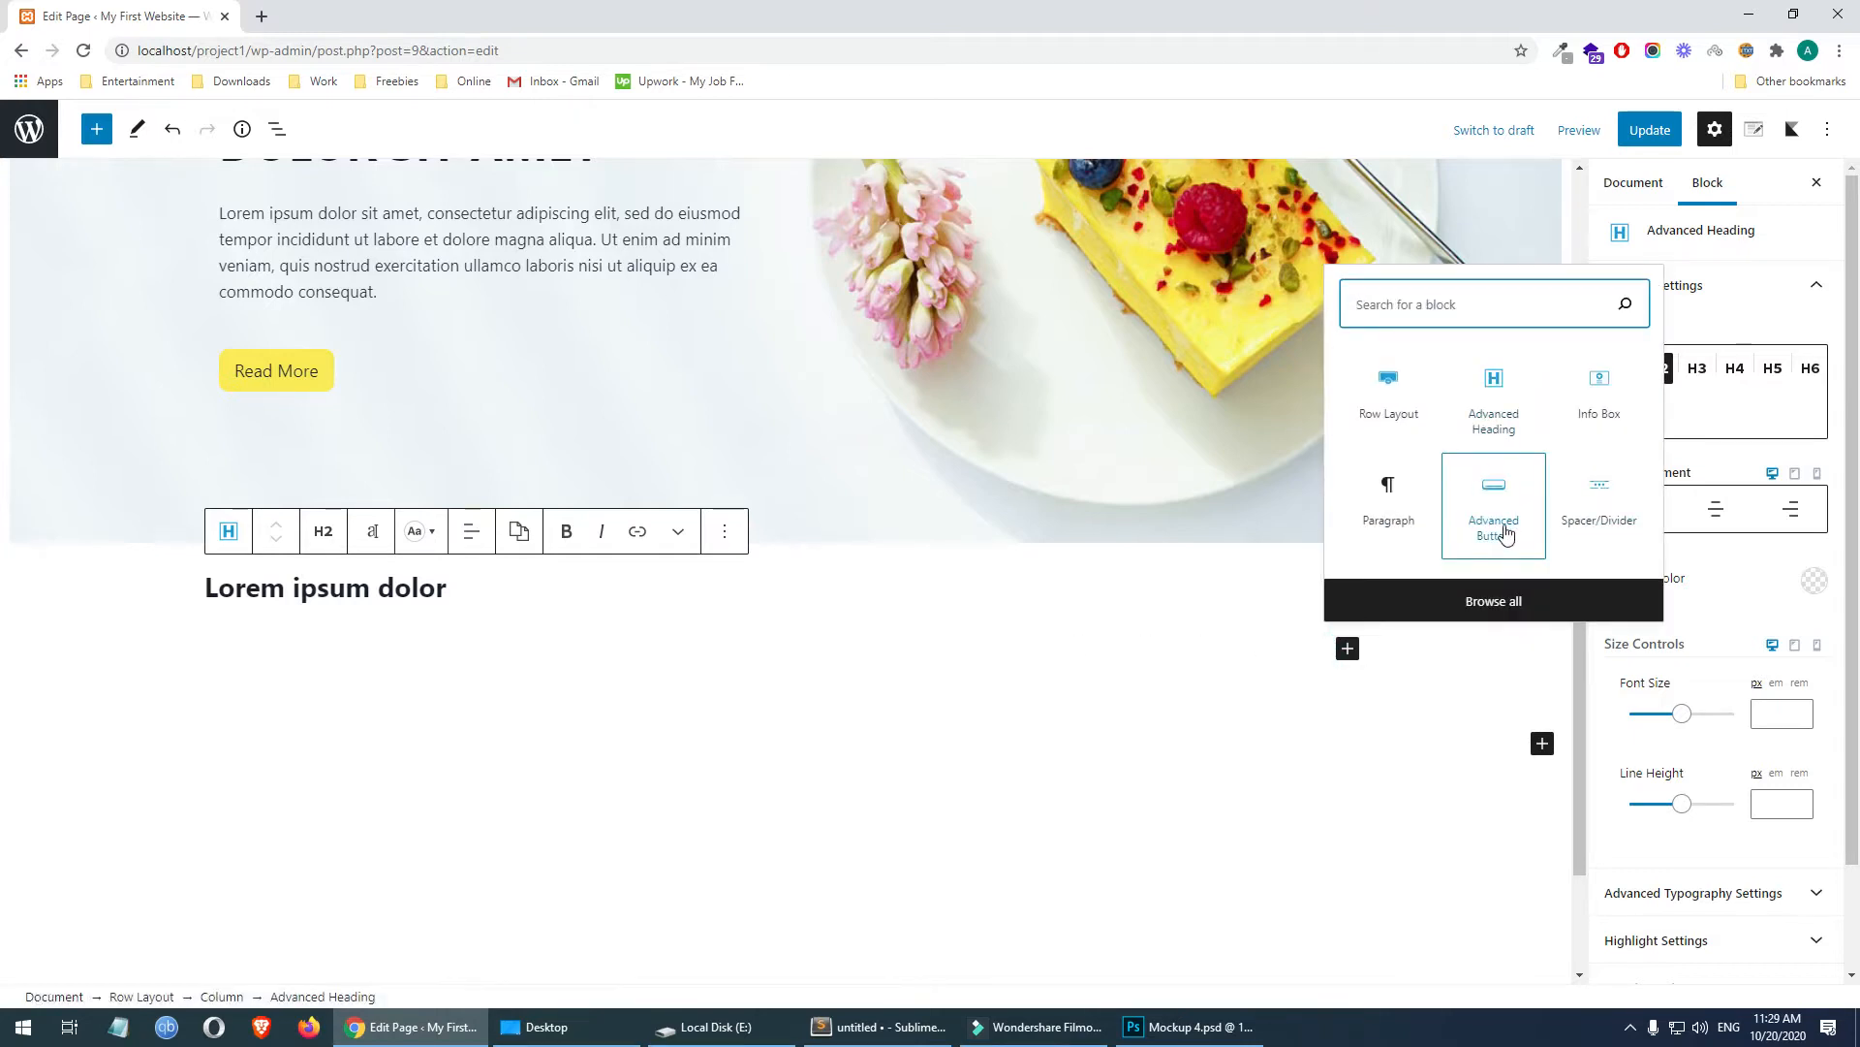
left_click(1493, 407)
key("ctrl+v")
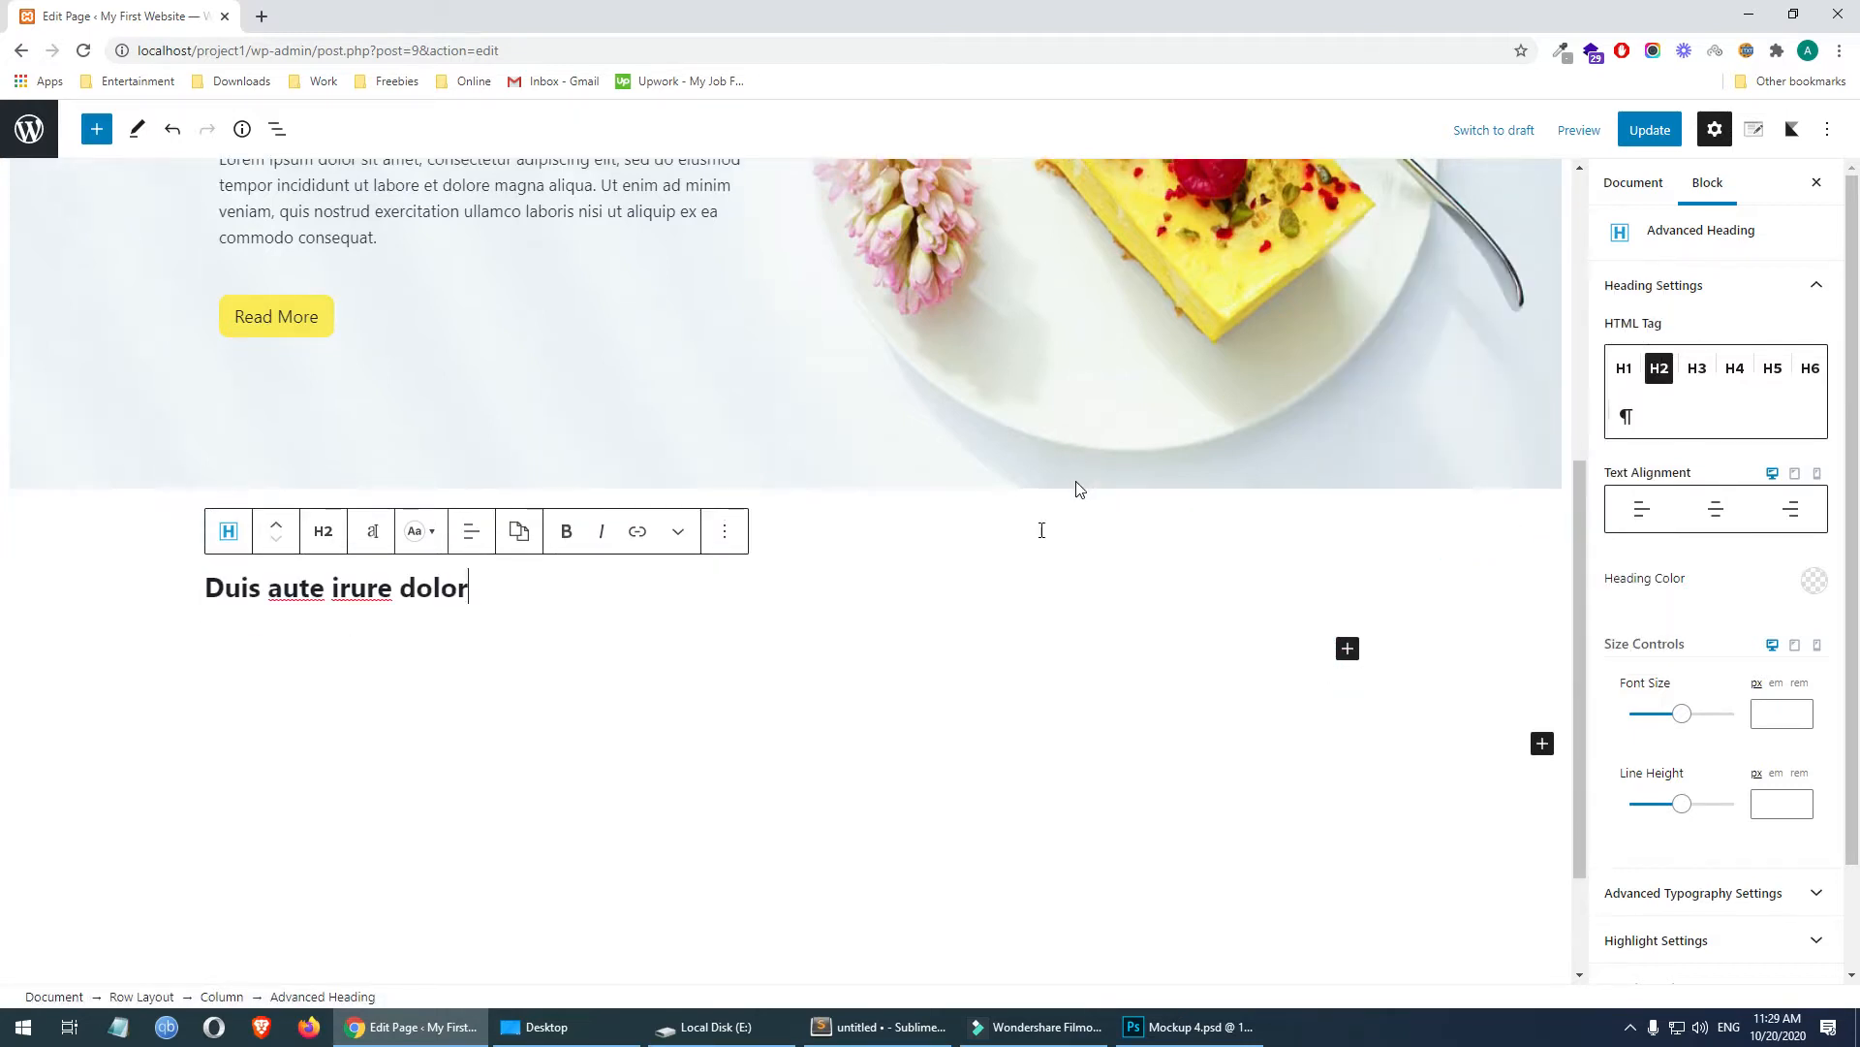
left_click(596, 827)
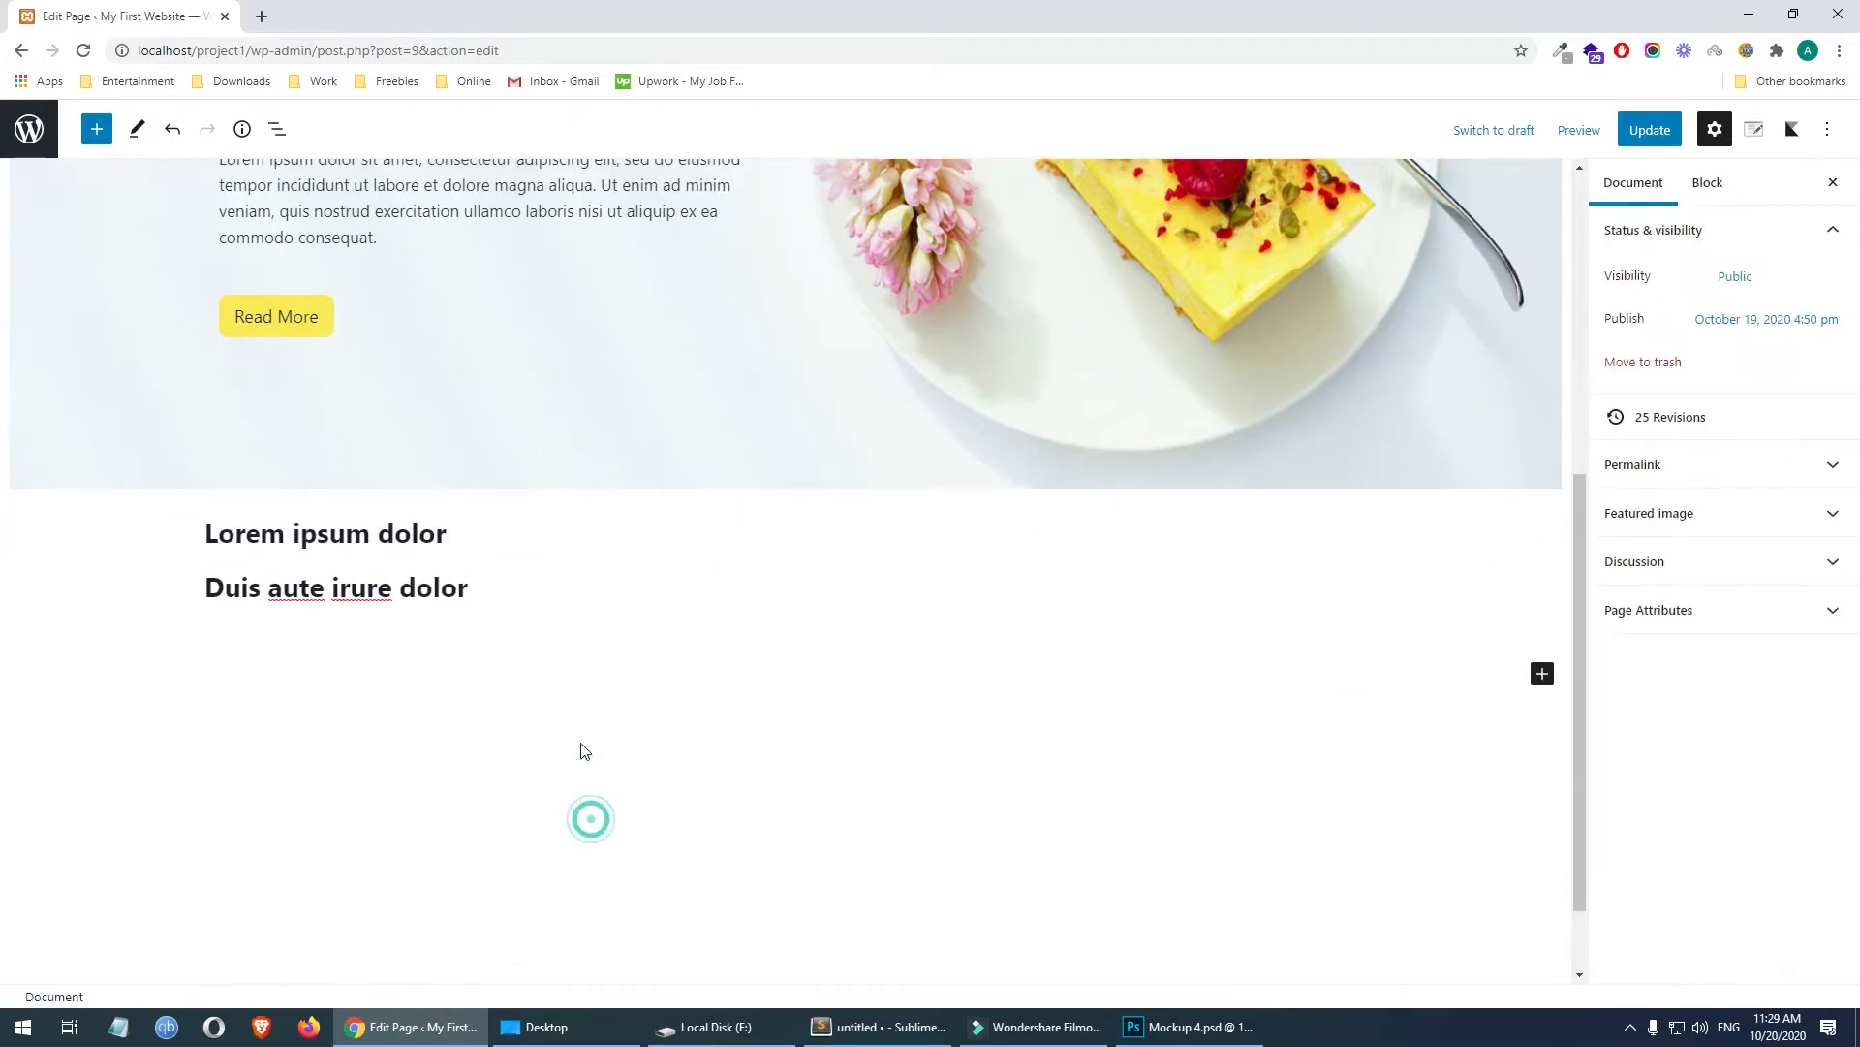
- Check the font, weight and size of the "Lorem ipsum dolor" subtitle in the Photoshop mockup and return to Chrome
left_click(443, 536)
key("Down")
left_click(1162, 1009)
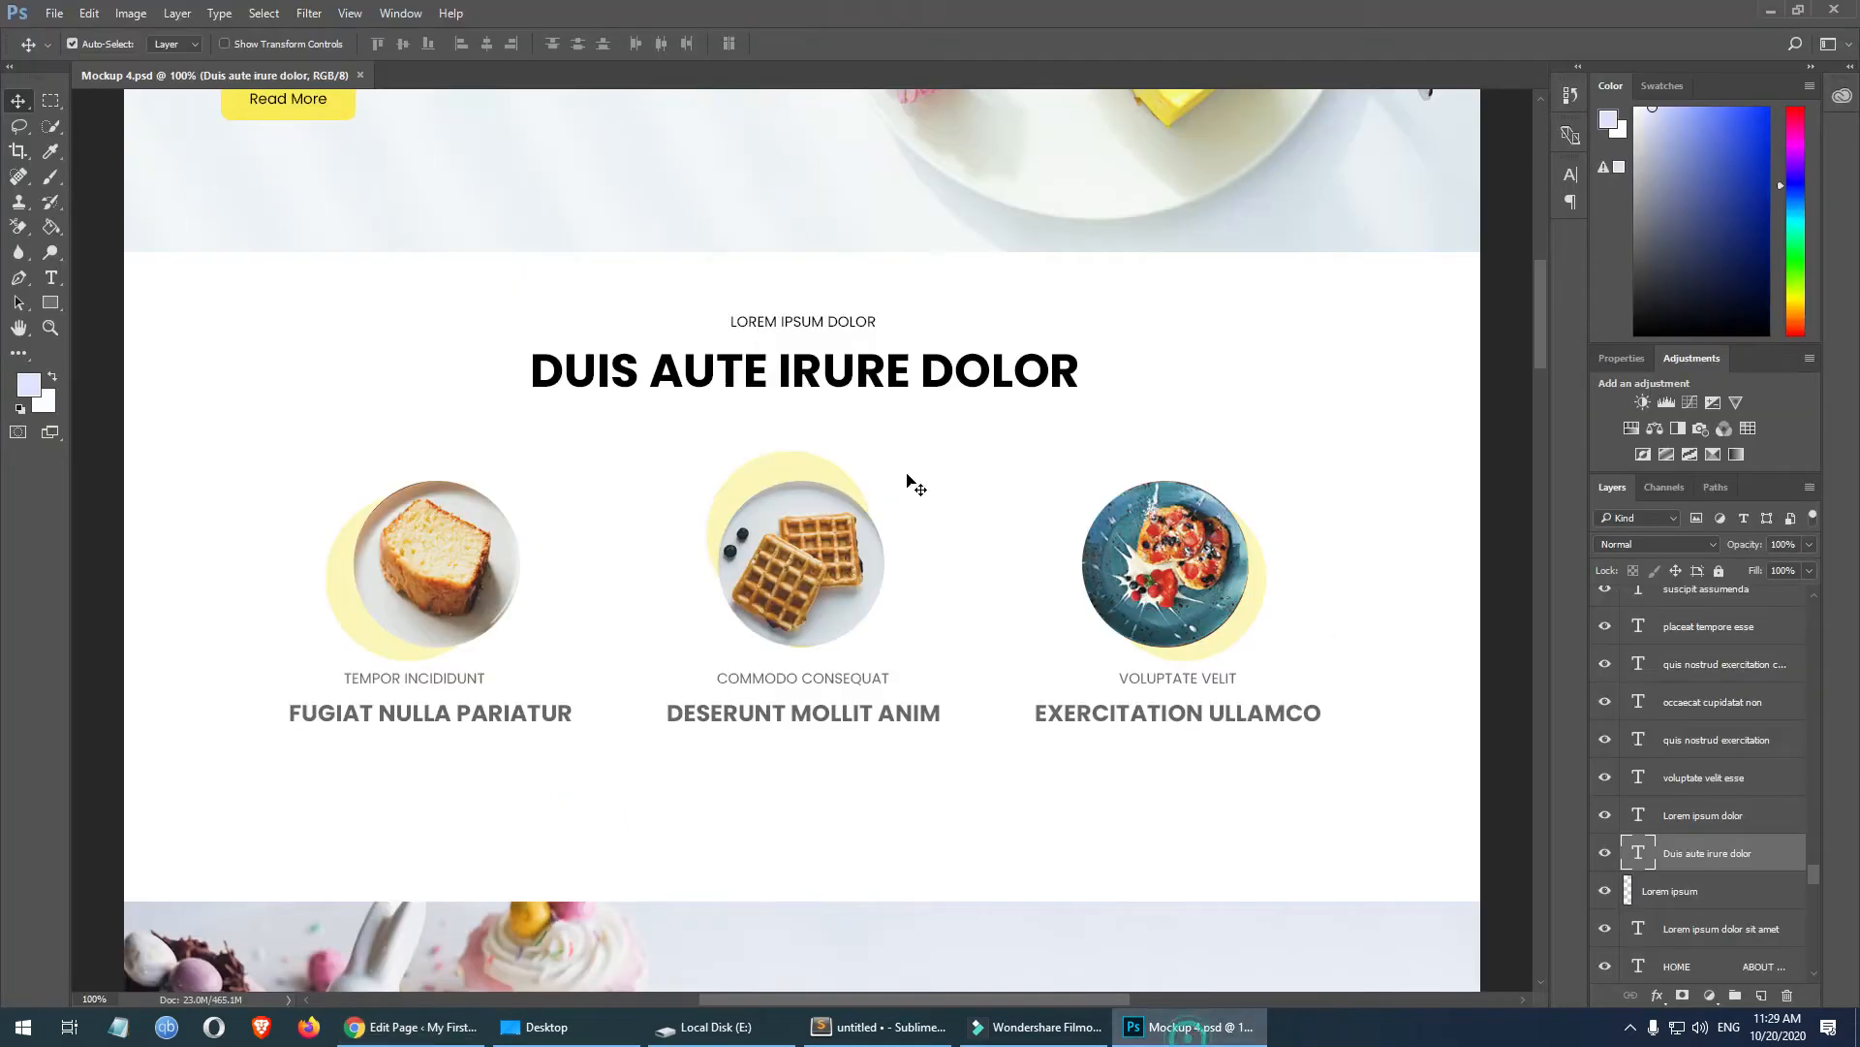
left_click(812, 323)
double_click(1637, 815)
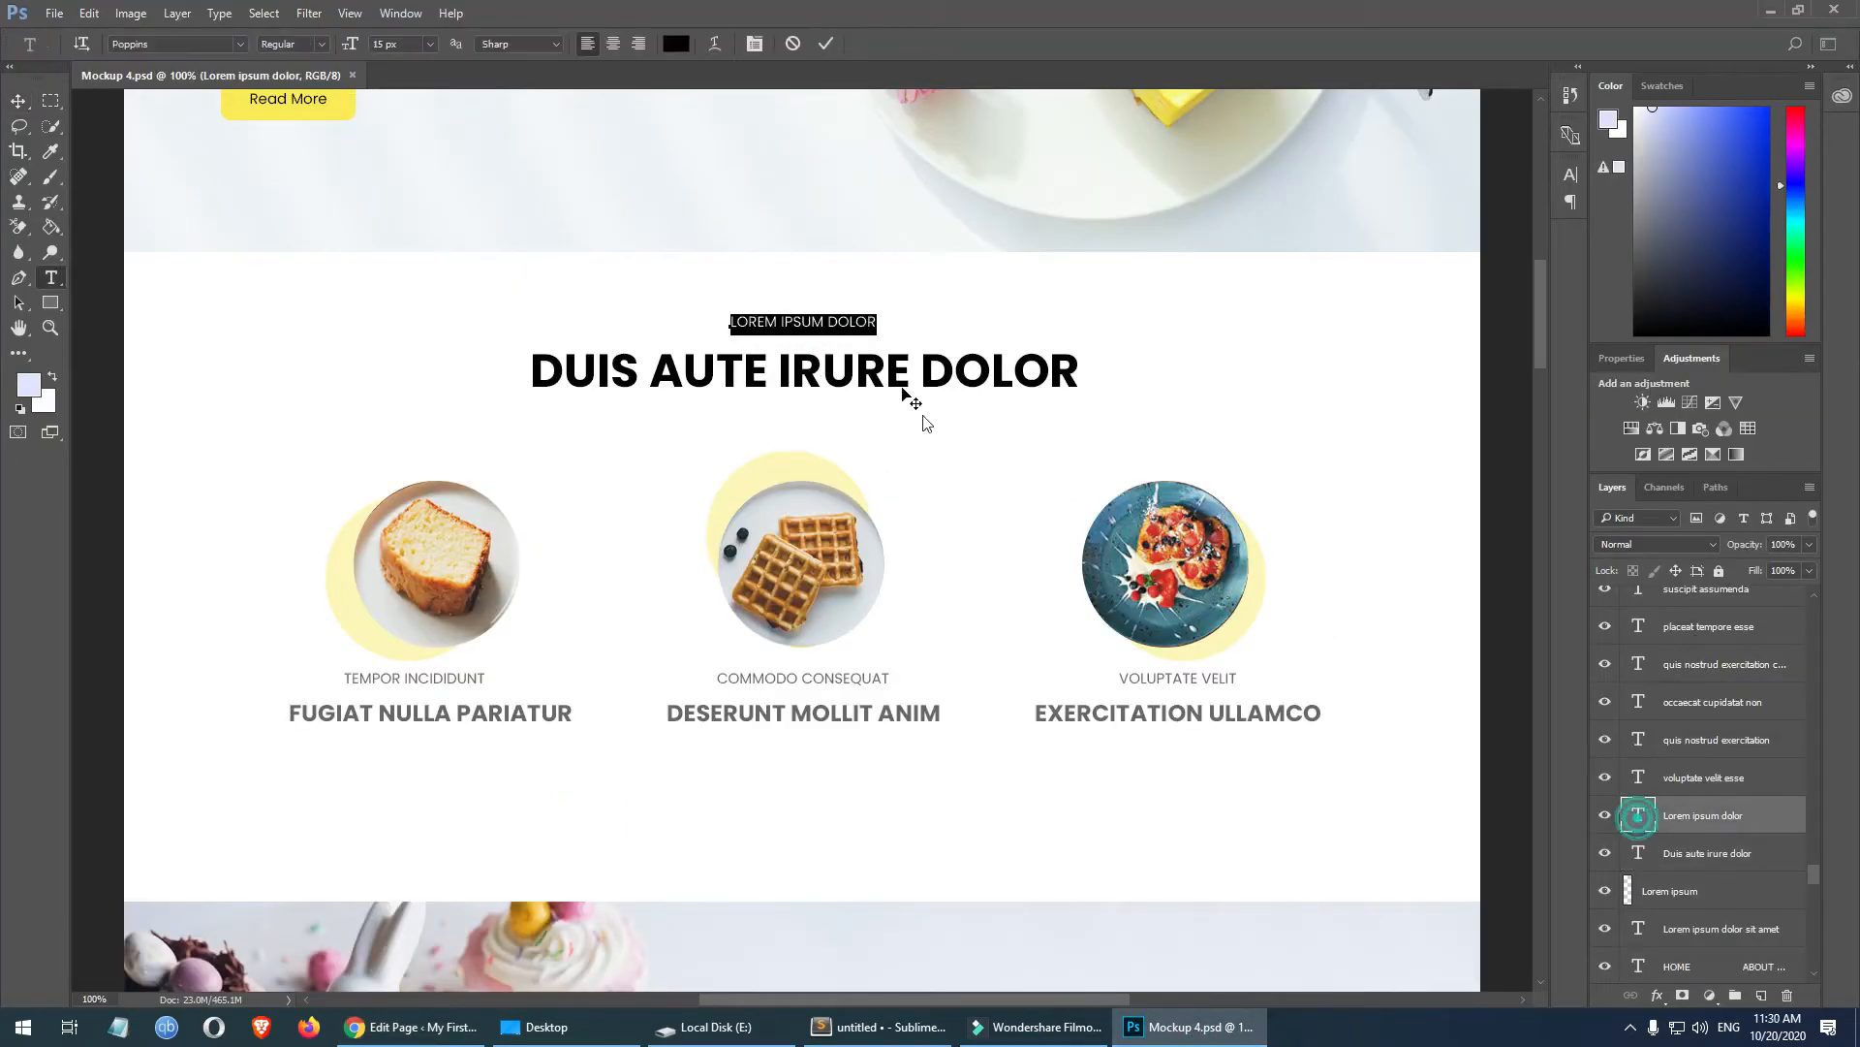
key("Left")
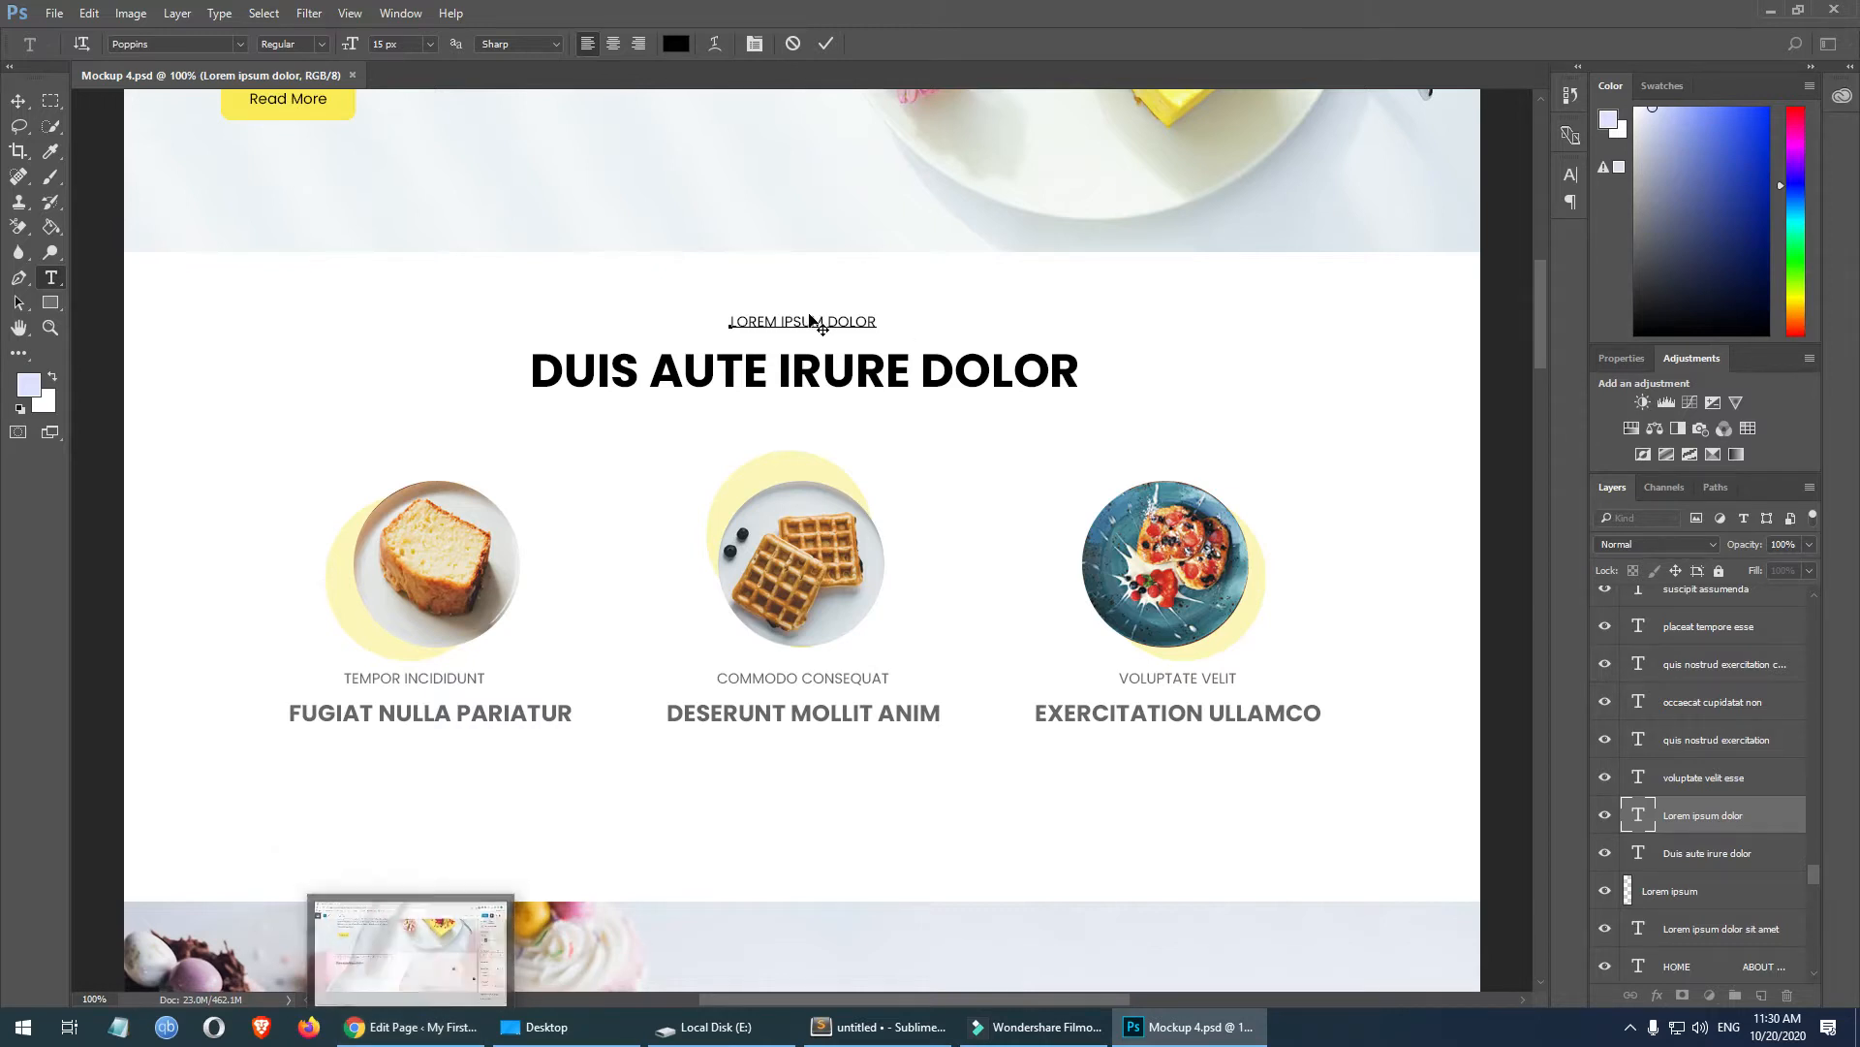
left_click(412, 1026)
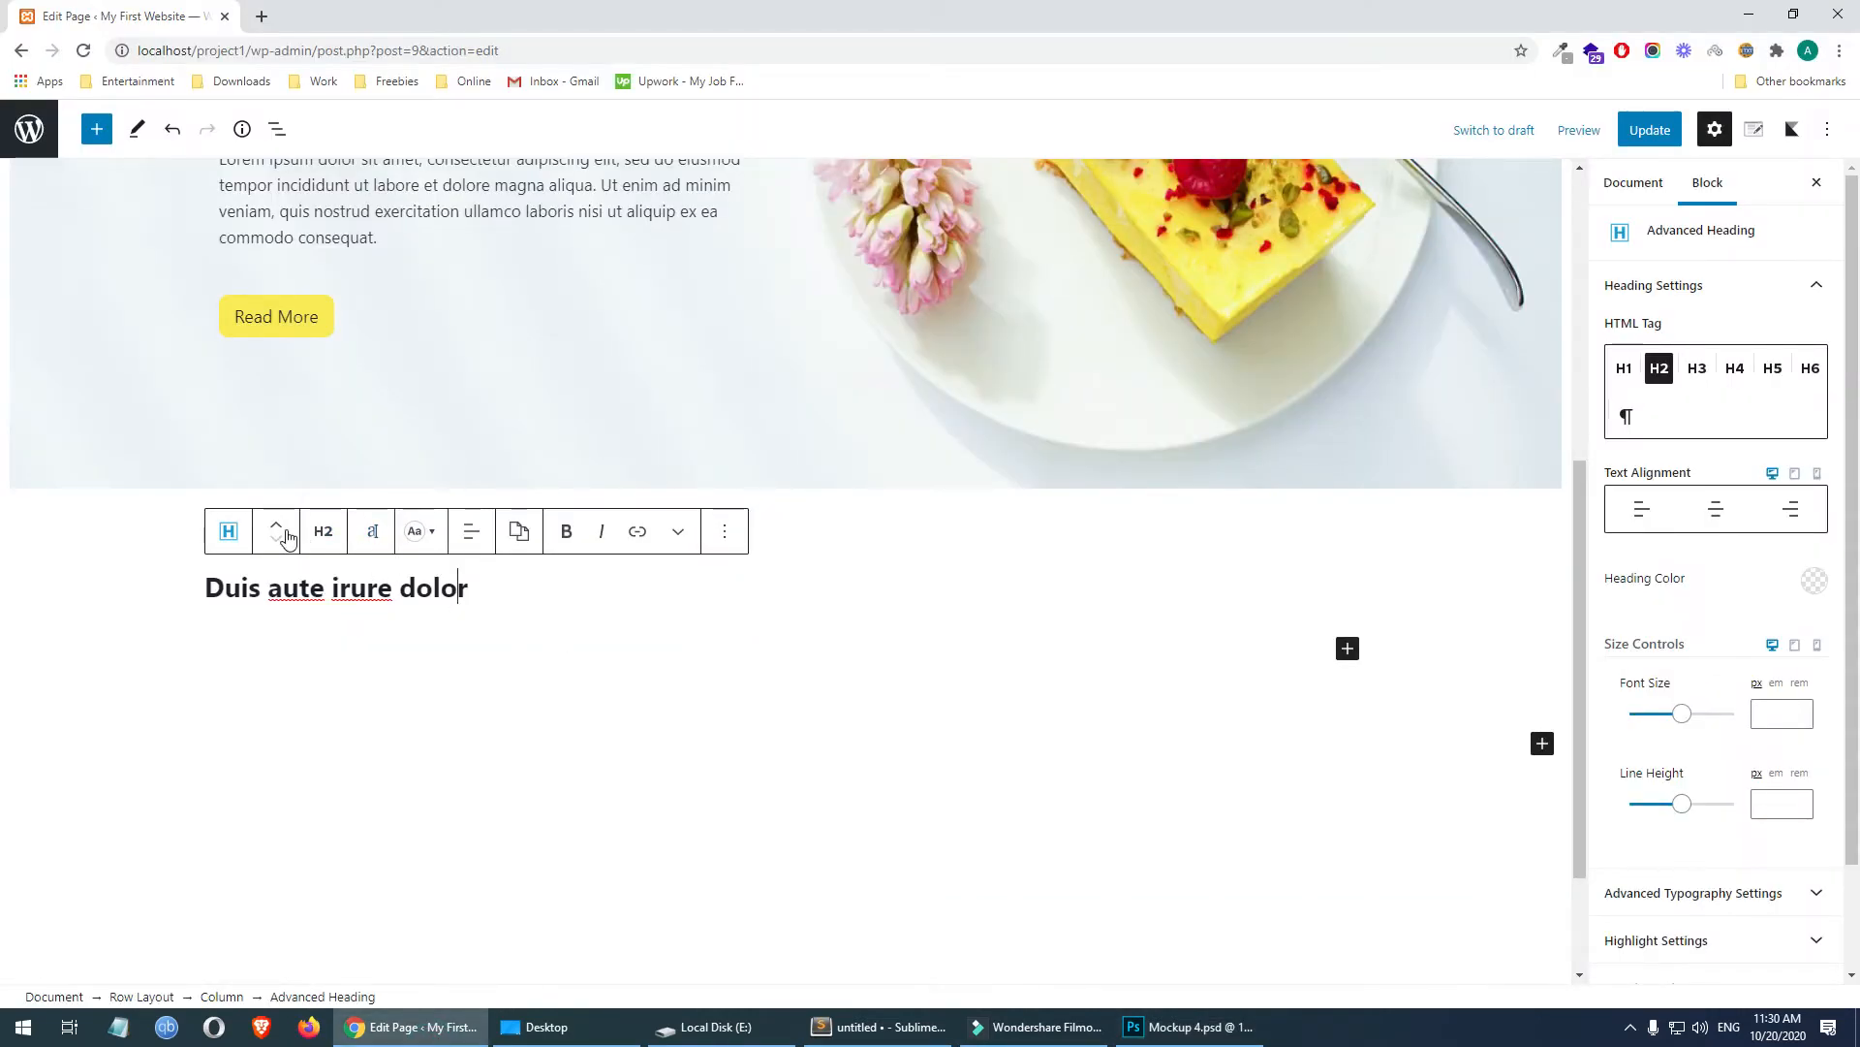
- Centre-align the "Lorem ipsum dolor" heading block in the new row
left_click(365, 586)
left_click(806, 735)
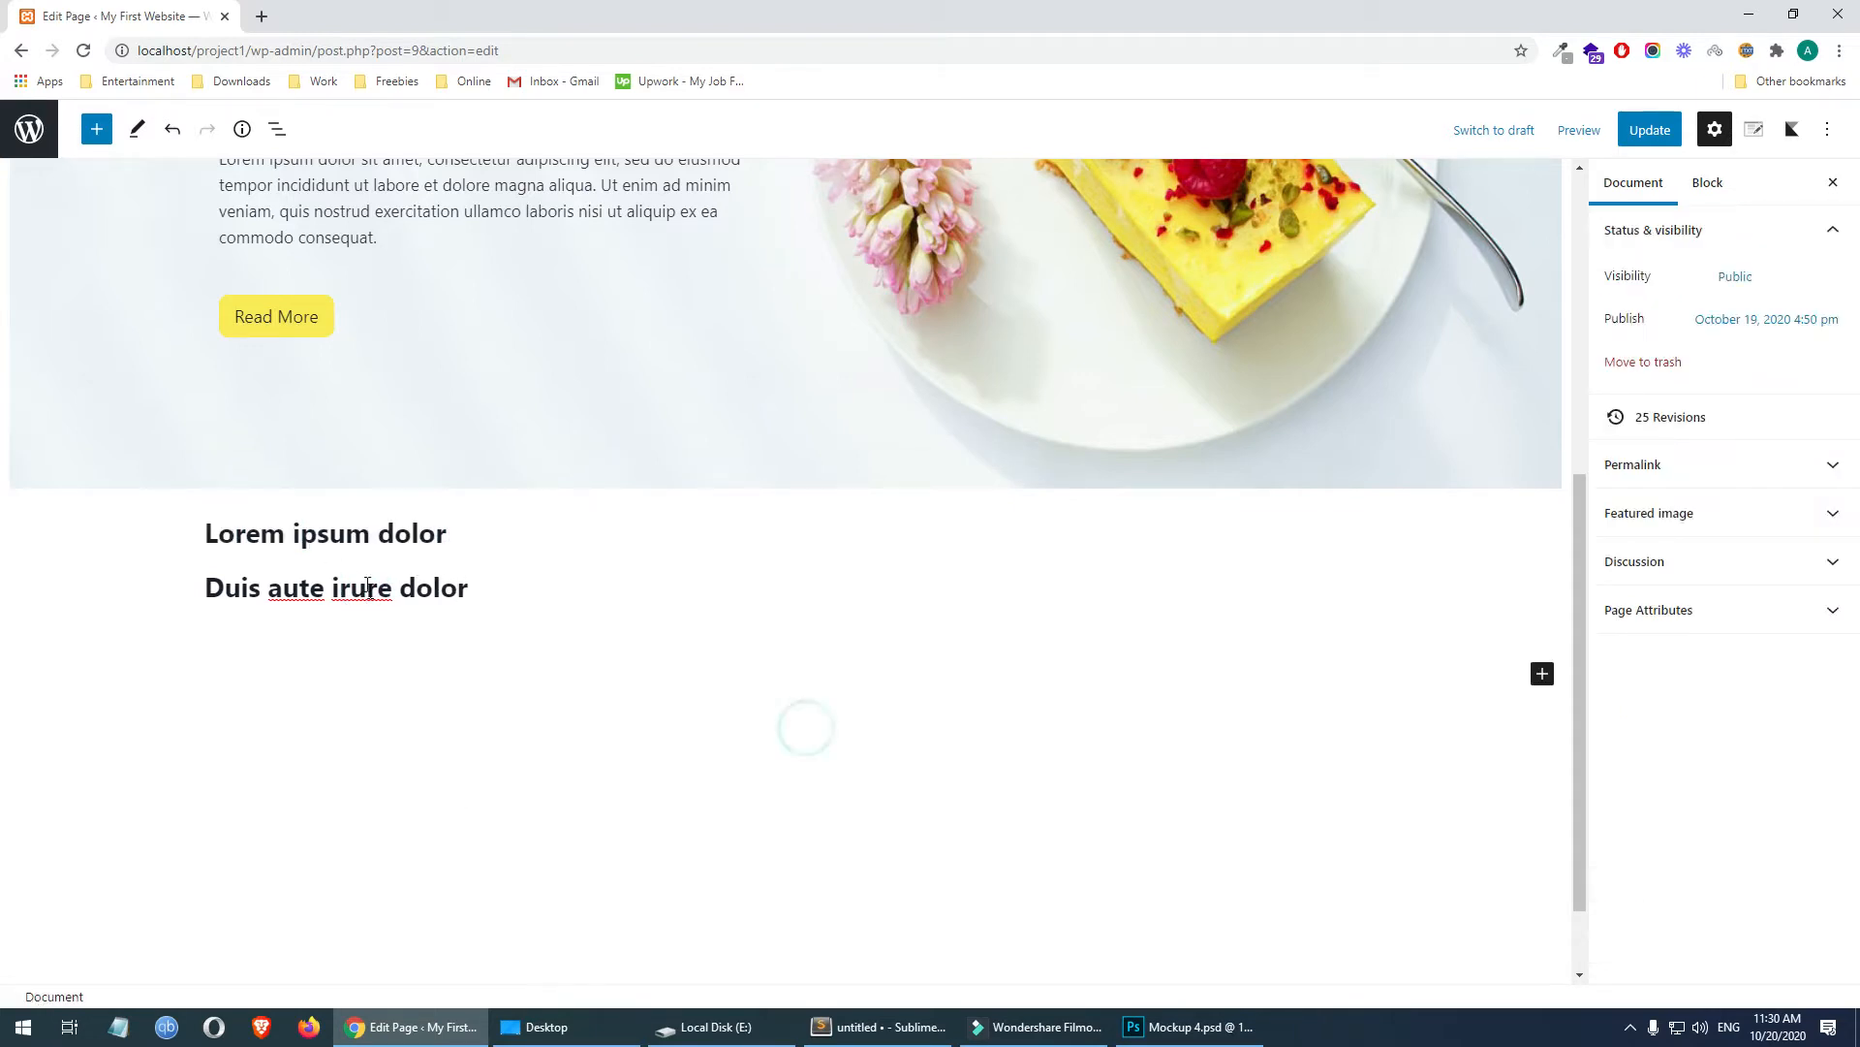
left_click(328, 535)
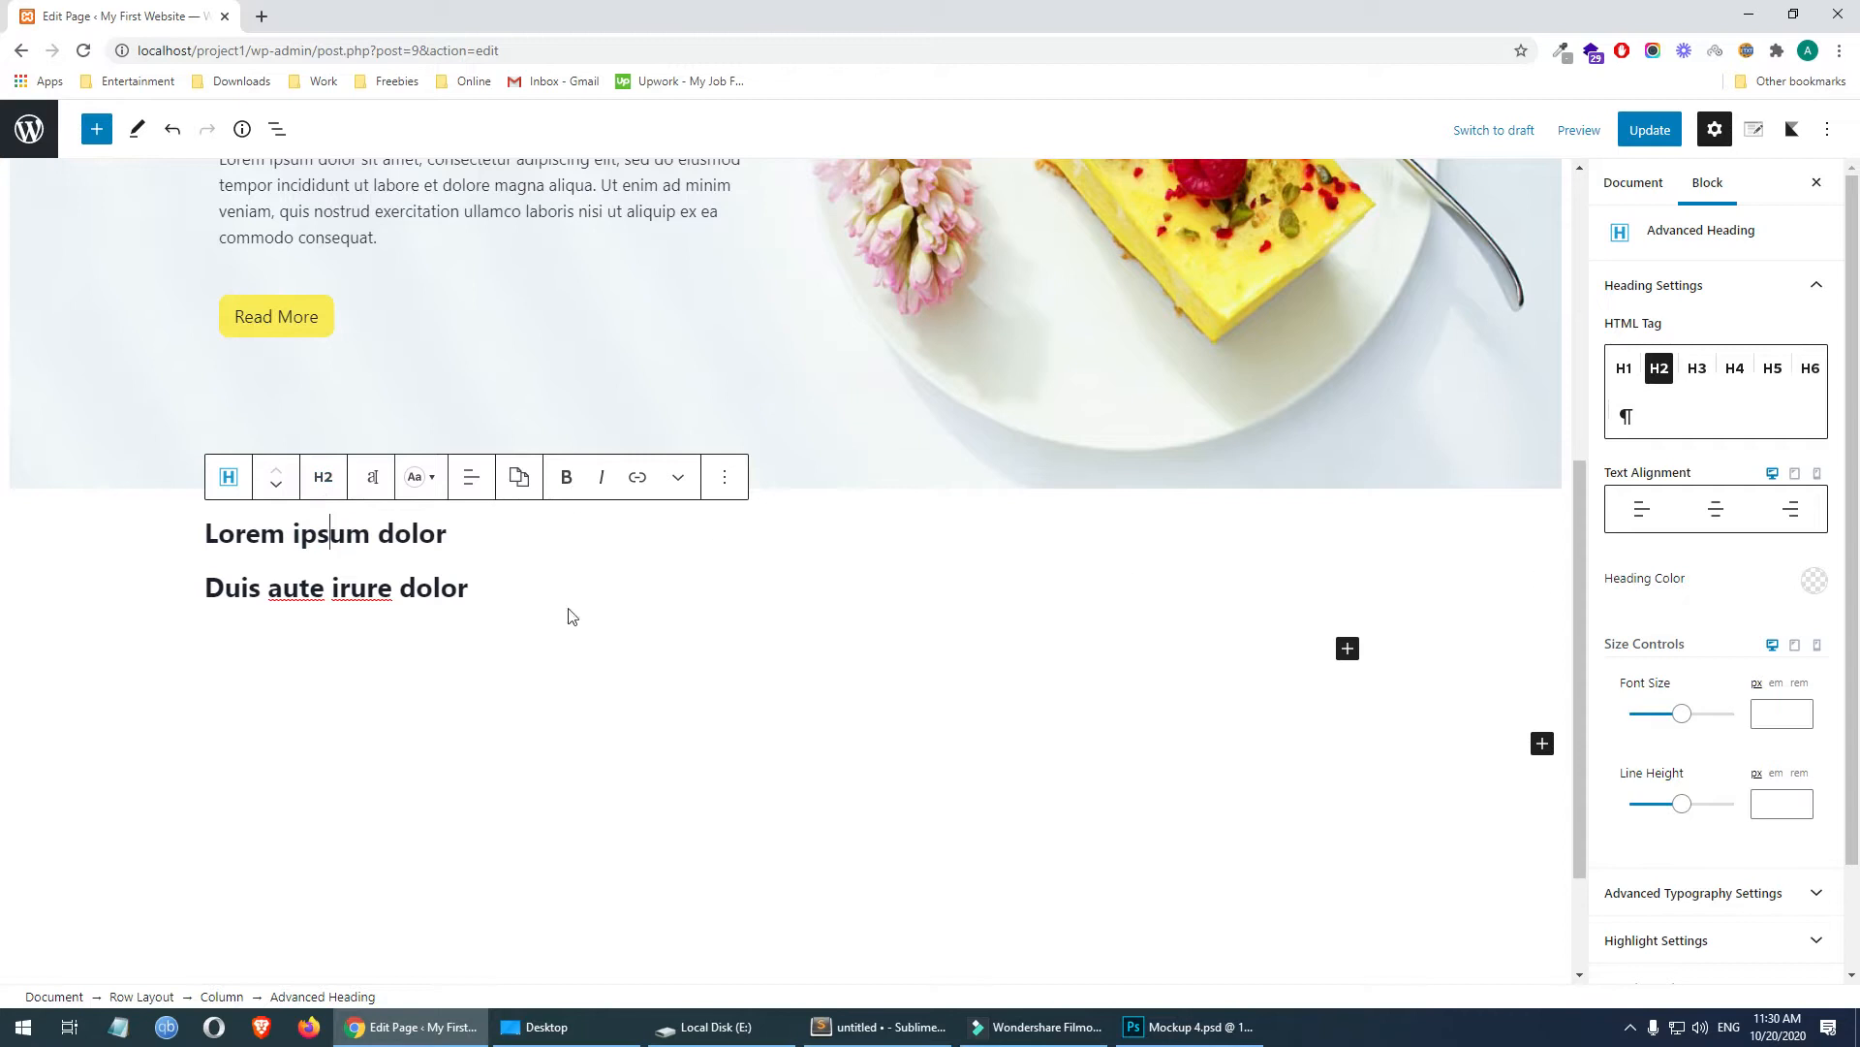
left_click(336, 532)
scroll(1748, 482, "down", 1)
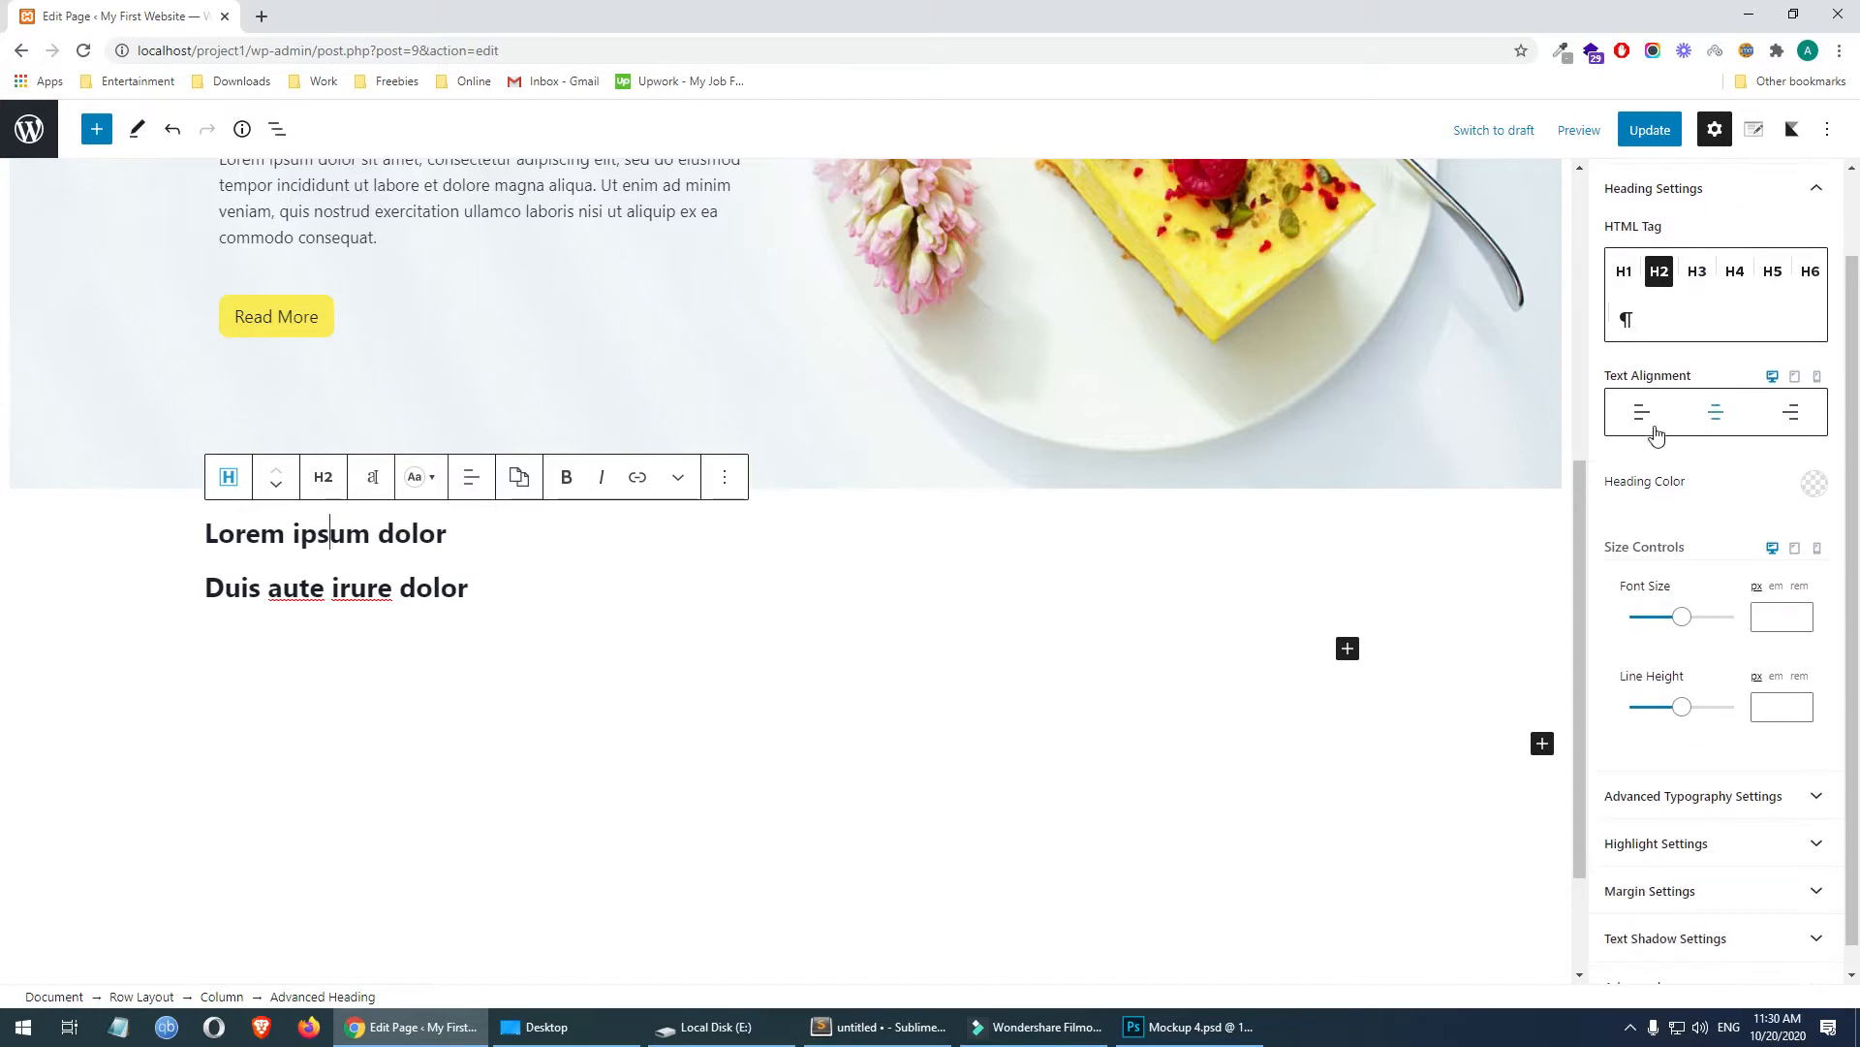
left_click(1720, 426)
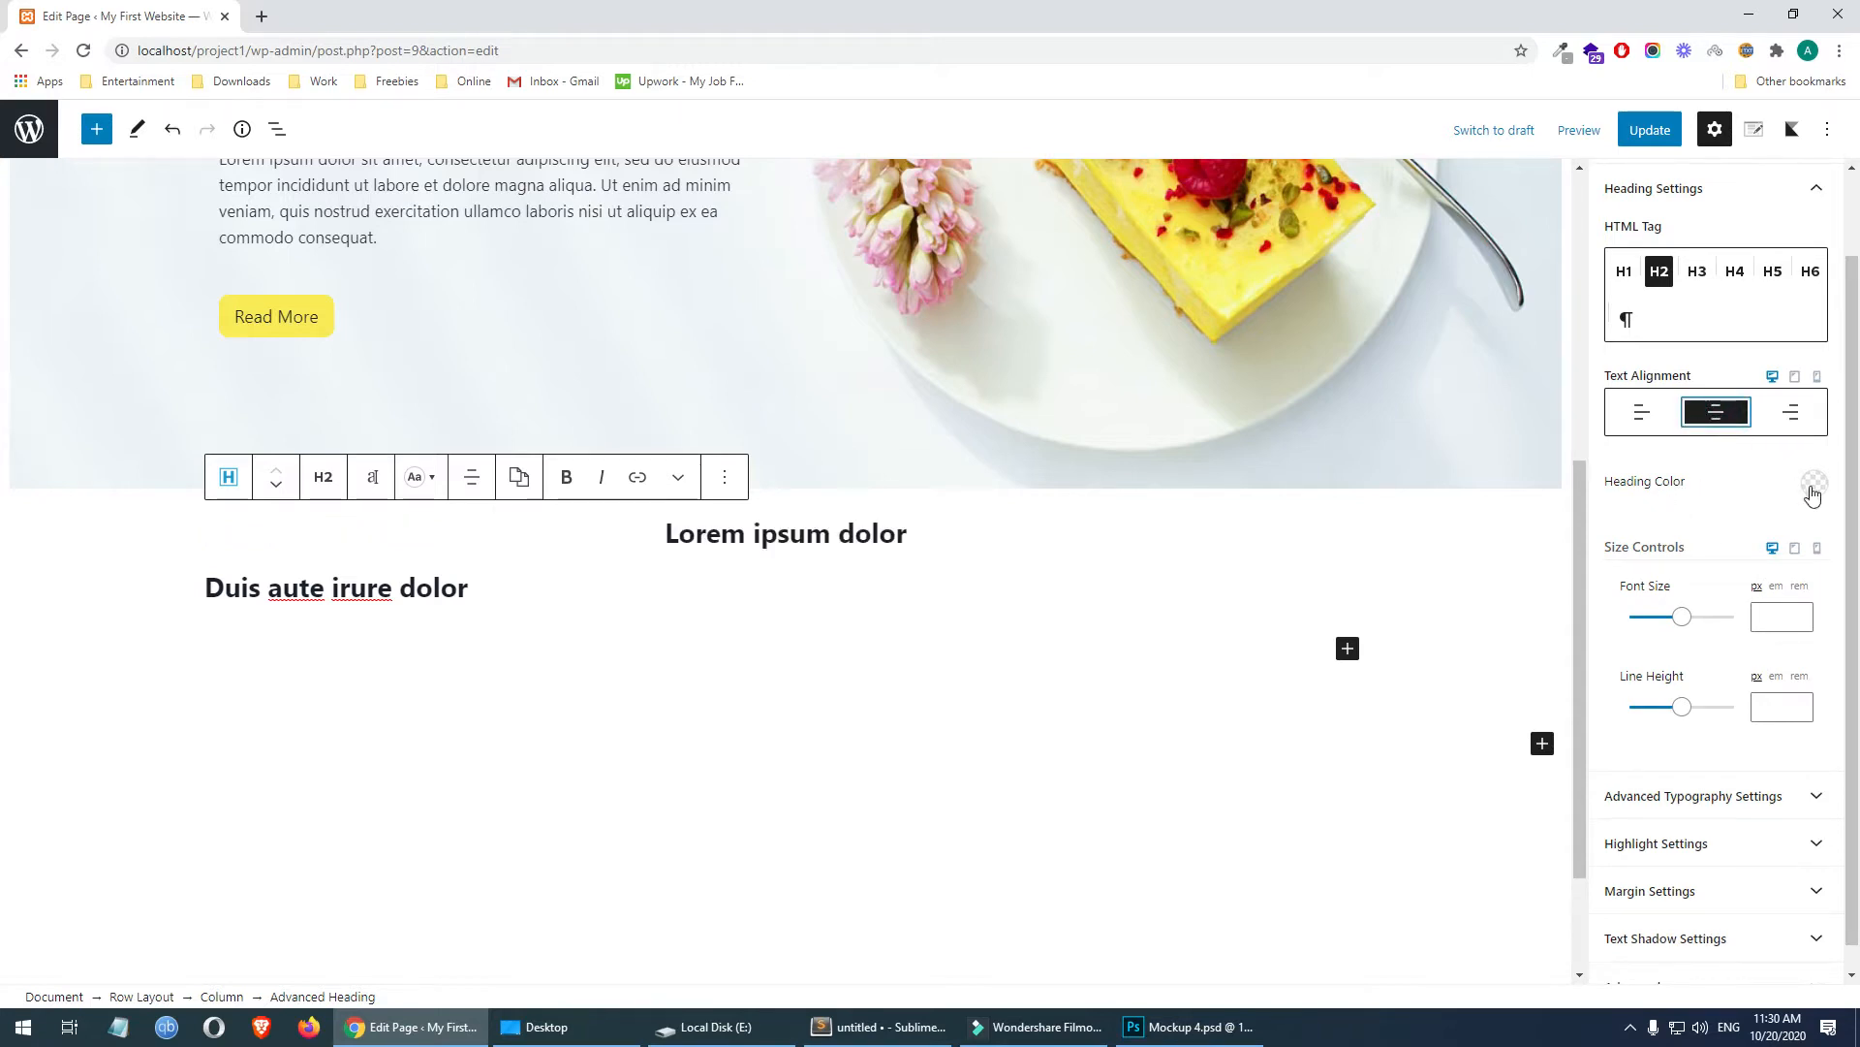
- Set the "Lorem ipsum dolor" heading's font size to 15 px and its text transform to Uppercase
scroll(1777, 488, "down", 1)
left_click(1776, 592)
type("15")
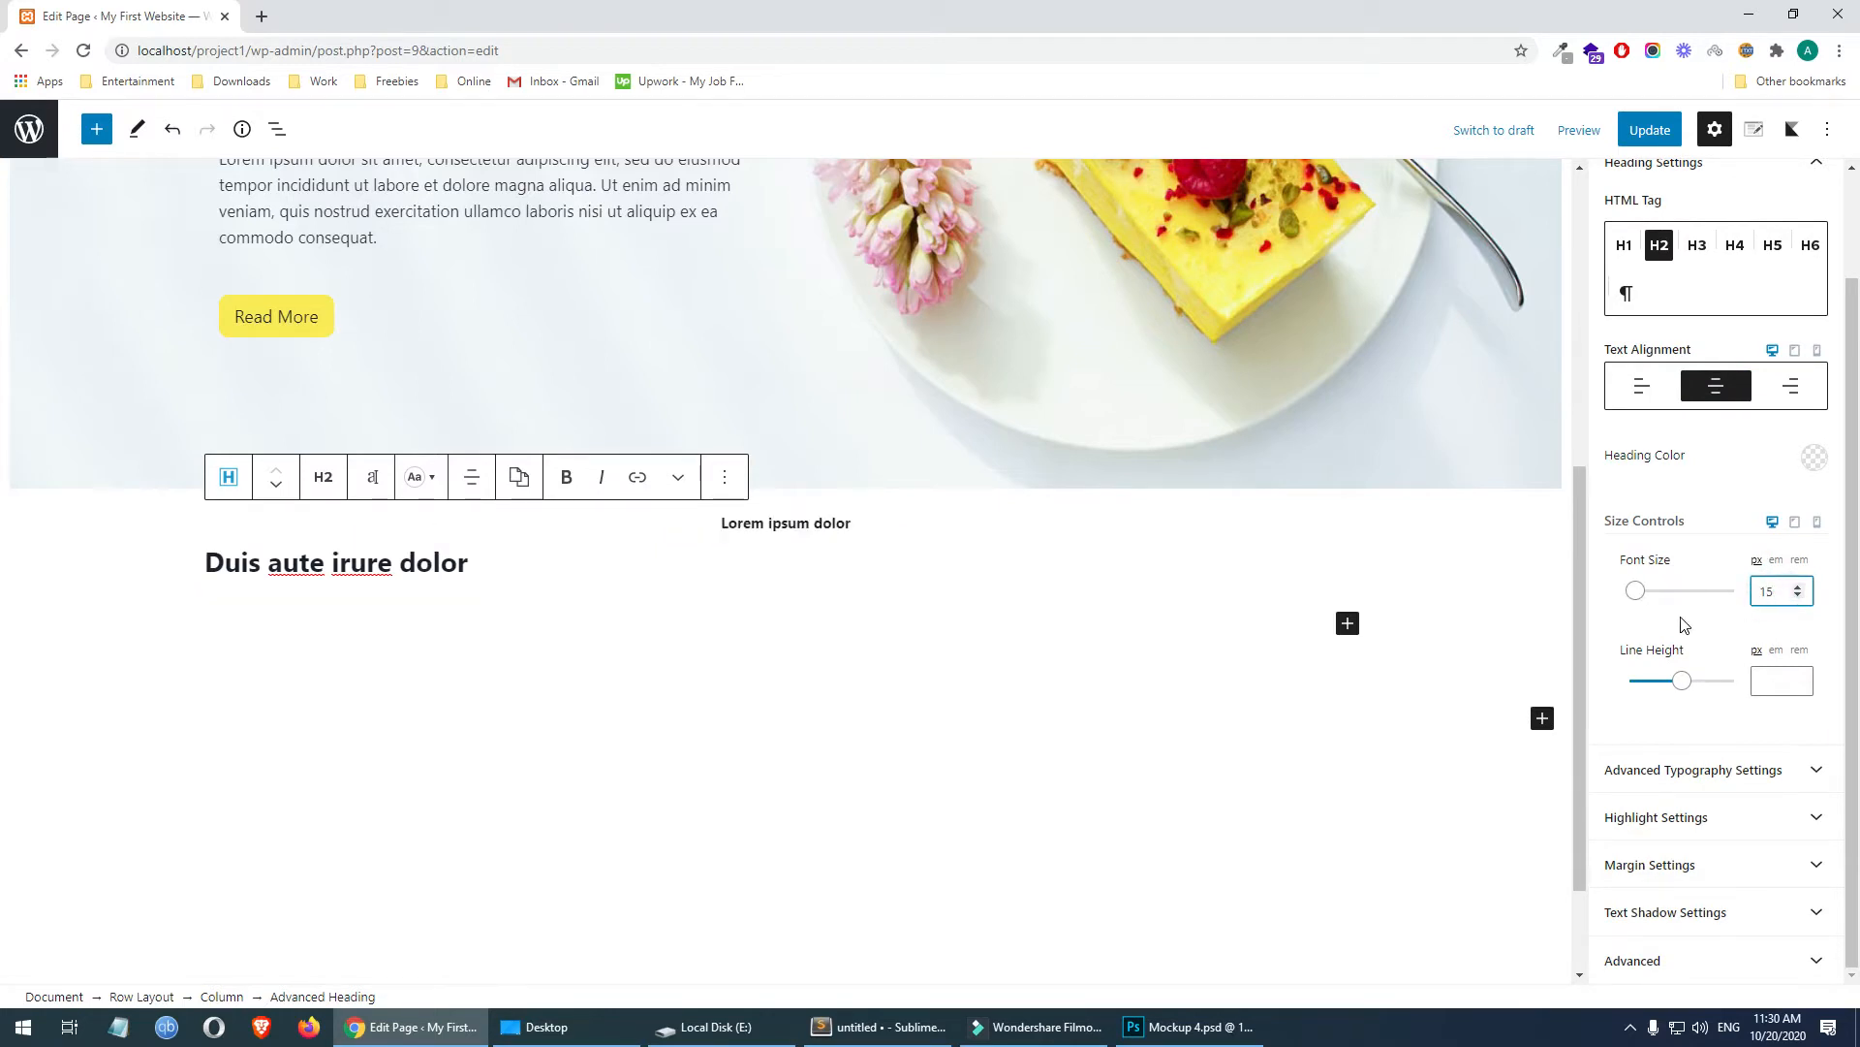
scroll(1775, 602, "down", 3)
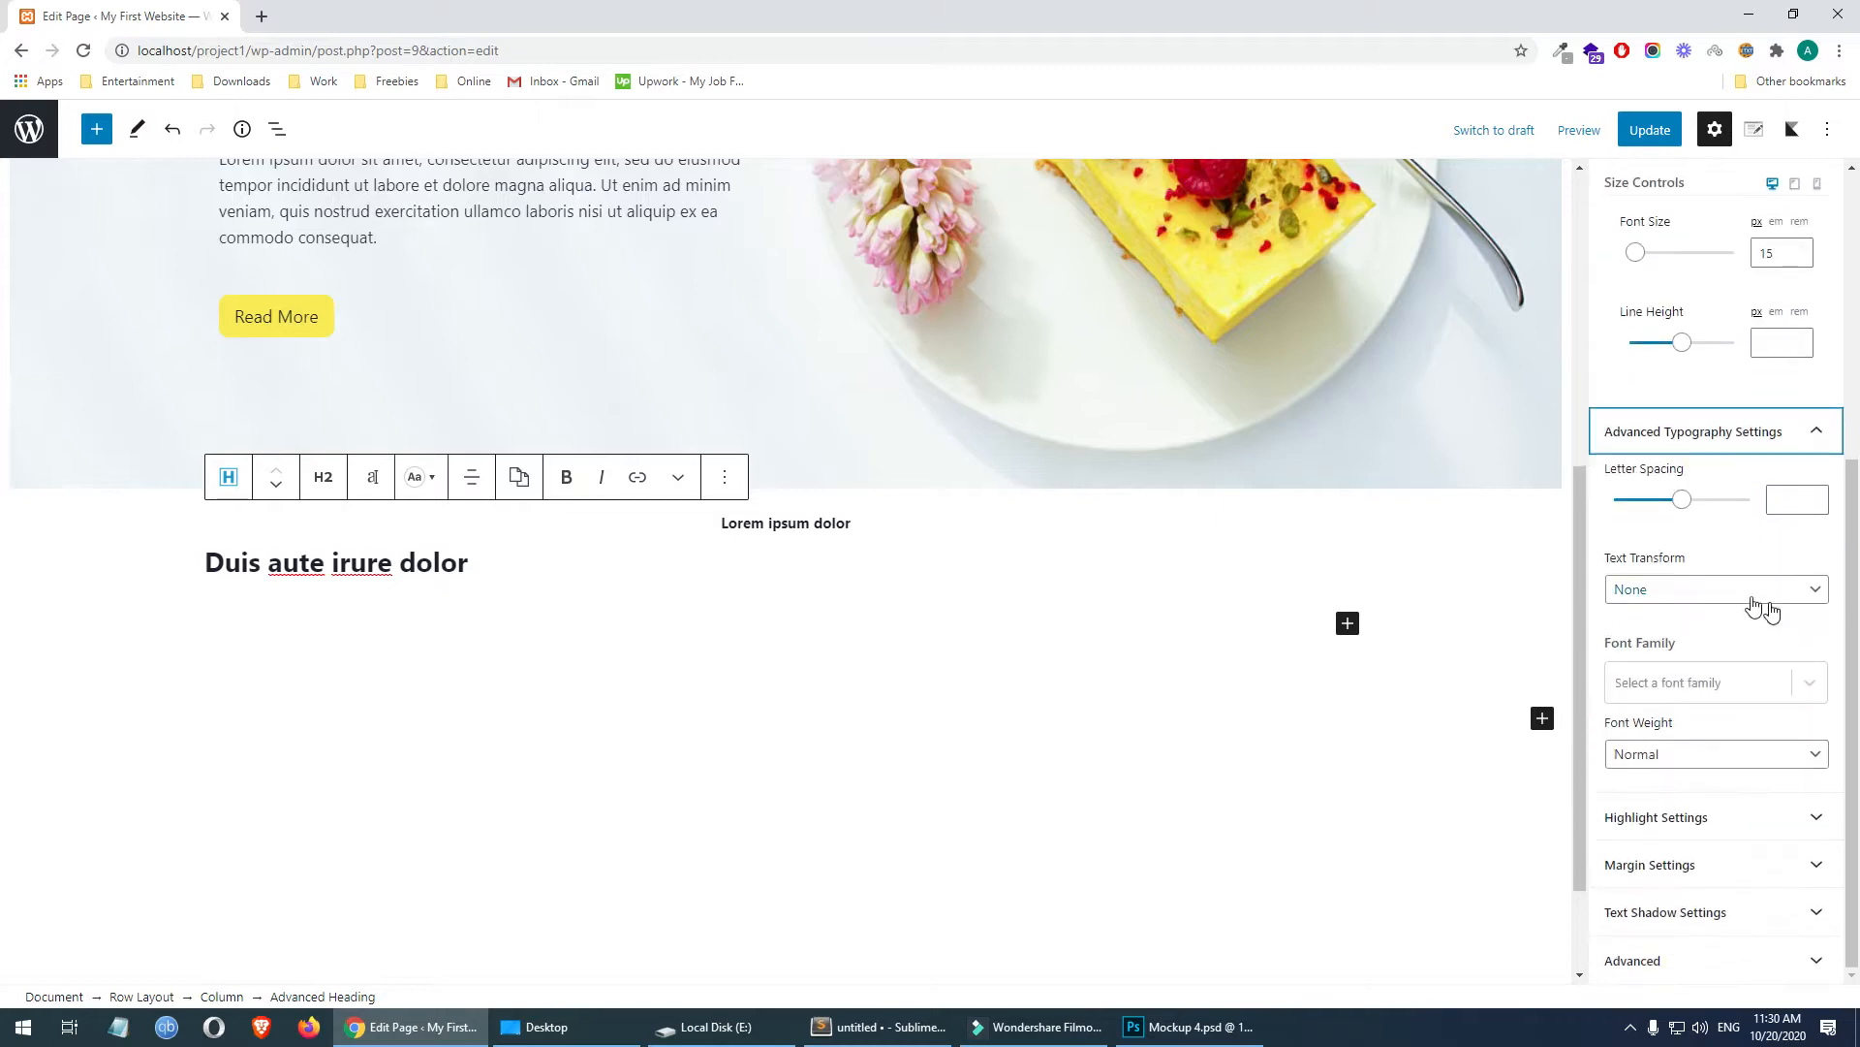
left_click(1705, 588)
left_click(1684, 649)
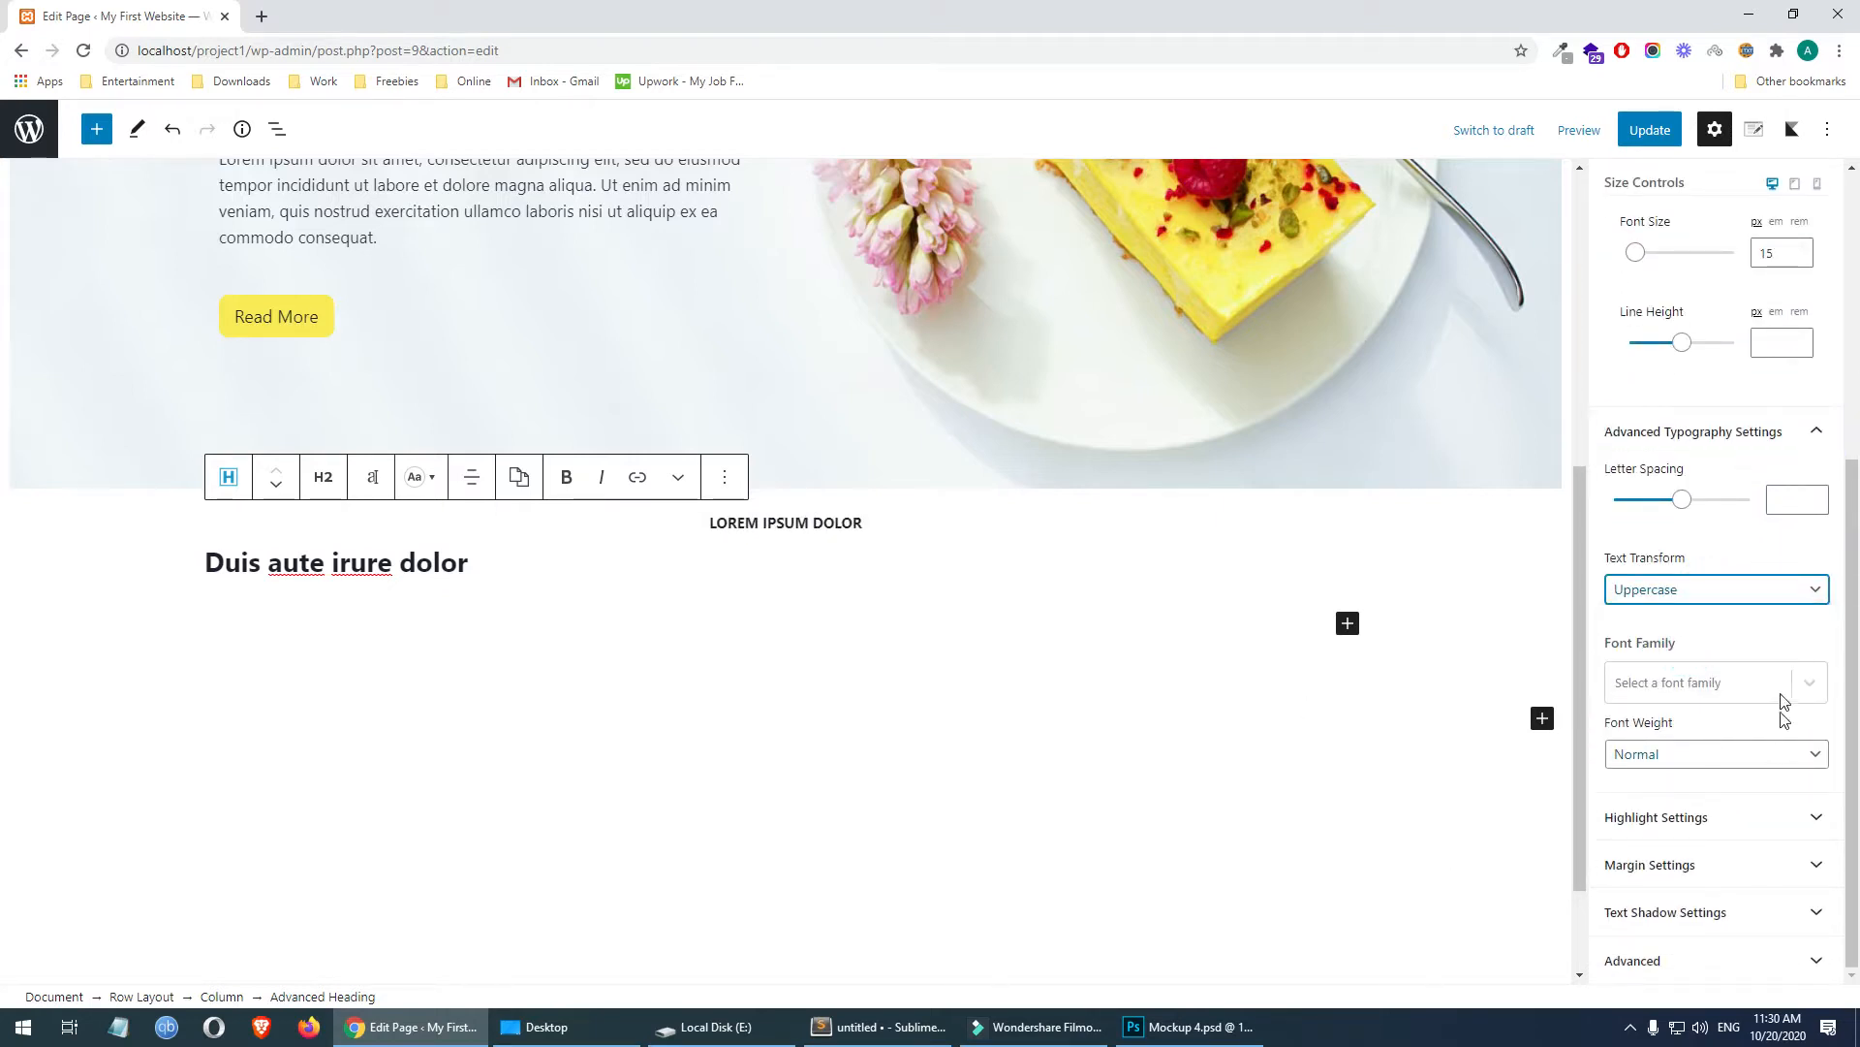
- Compare the Bold and Normal font weights on the "Lorem ipsum dolor" heading and leave it set to Normal
left_click(1705, 757)
left_click(1690, 800)
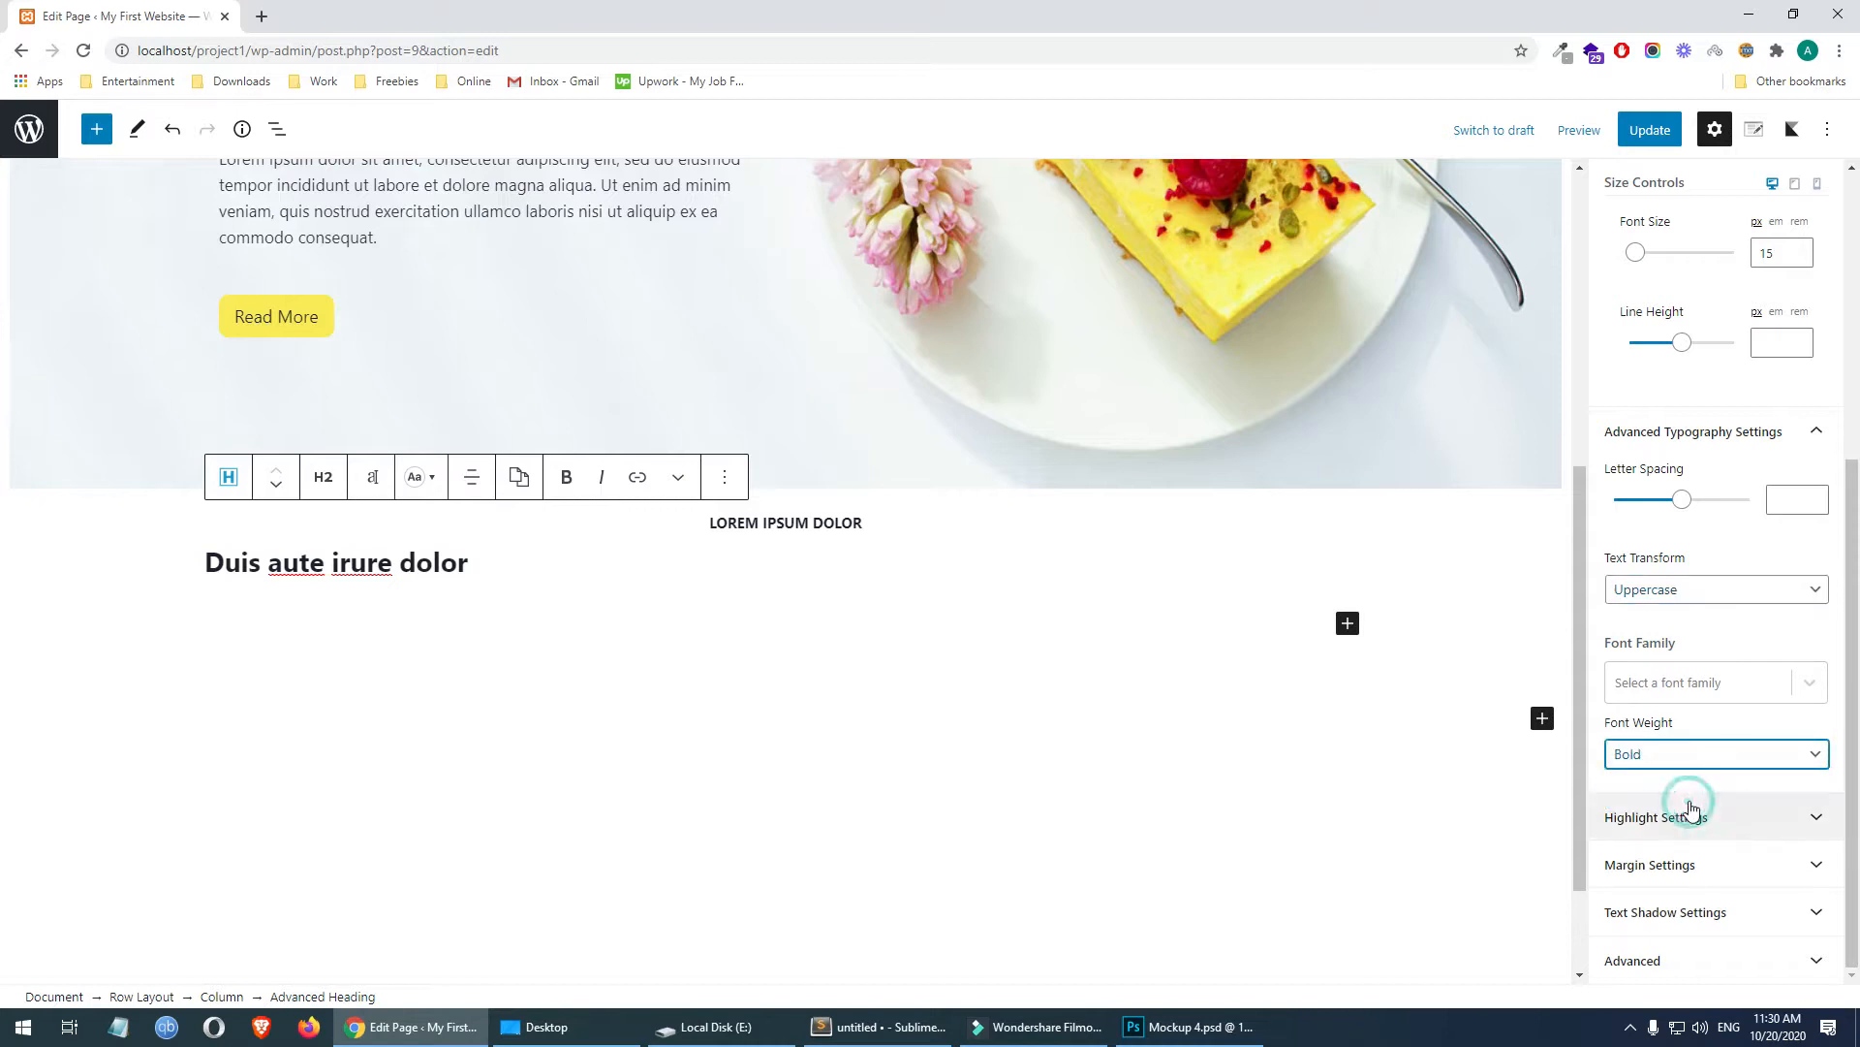
left_click(1696, 756)
left_click(1673, 777)
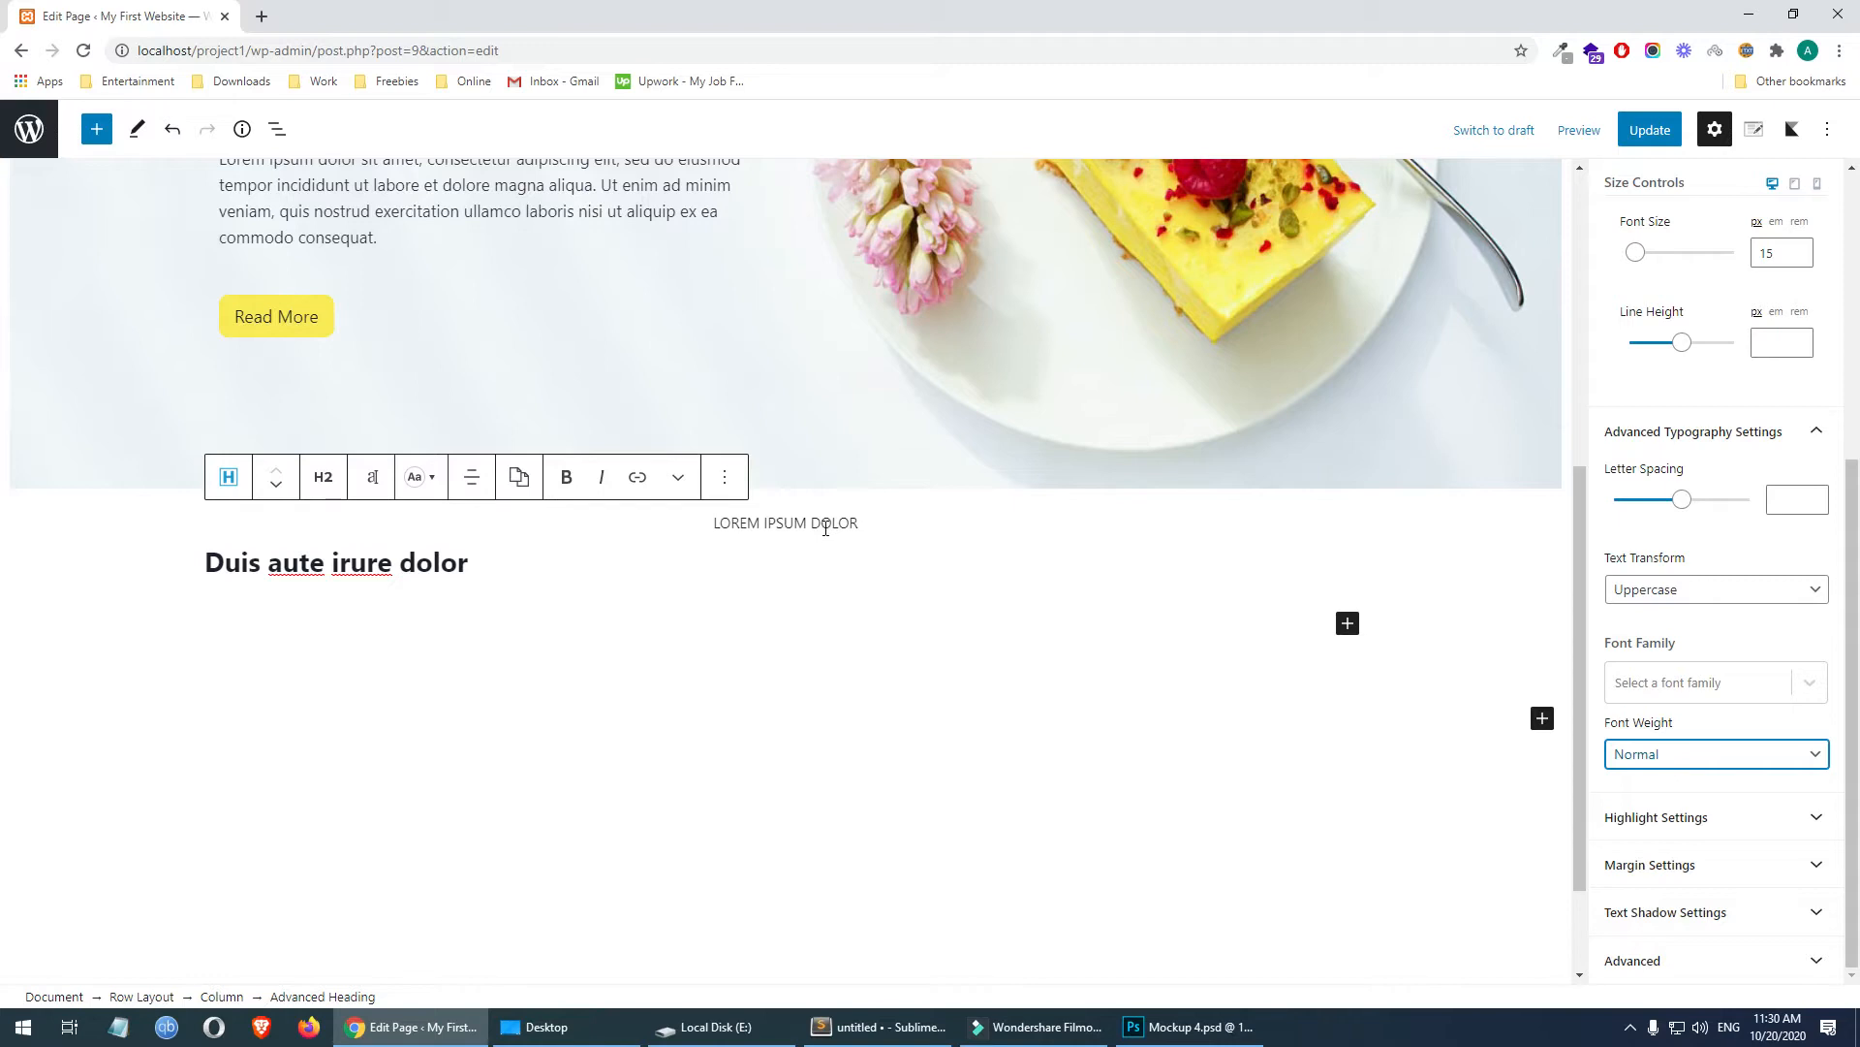
left_click(1677, 760)
left_click(1674, 778)
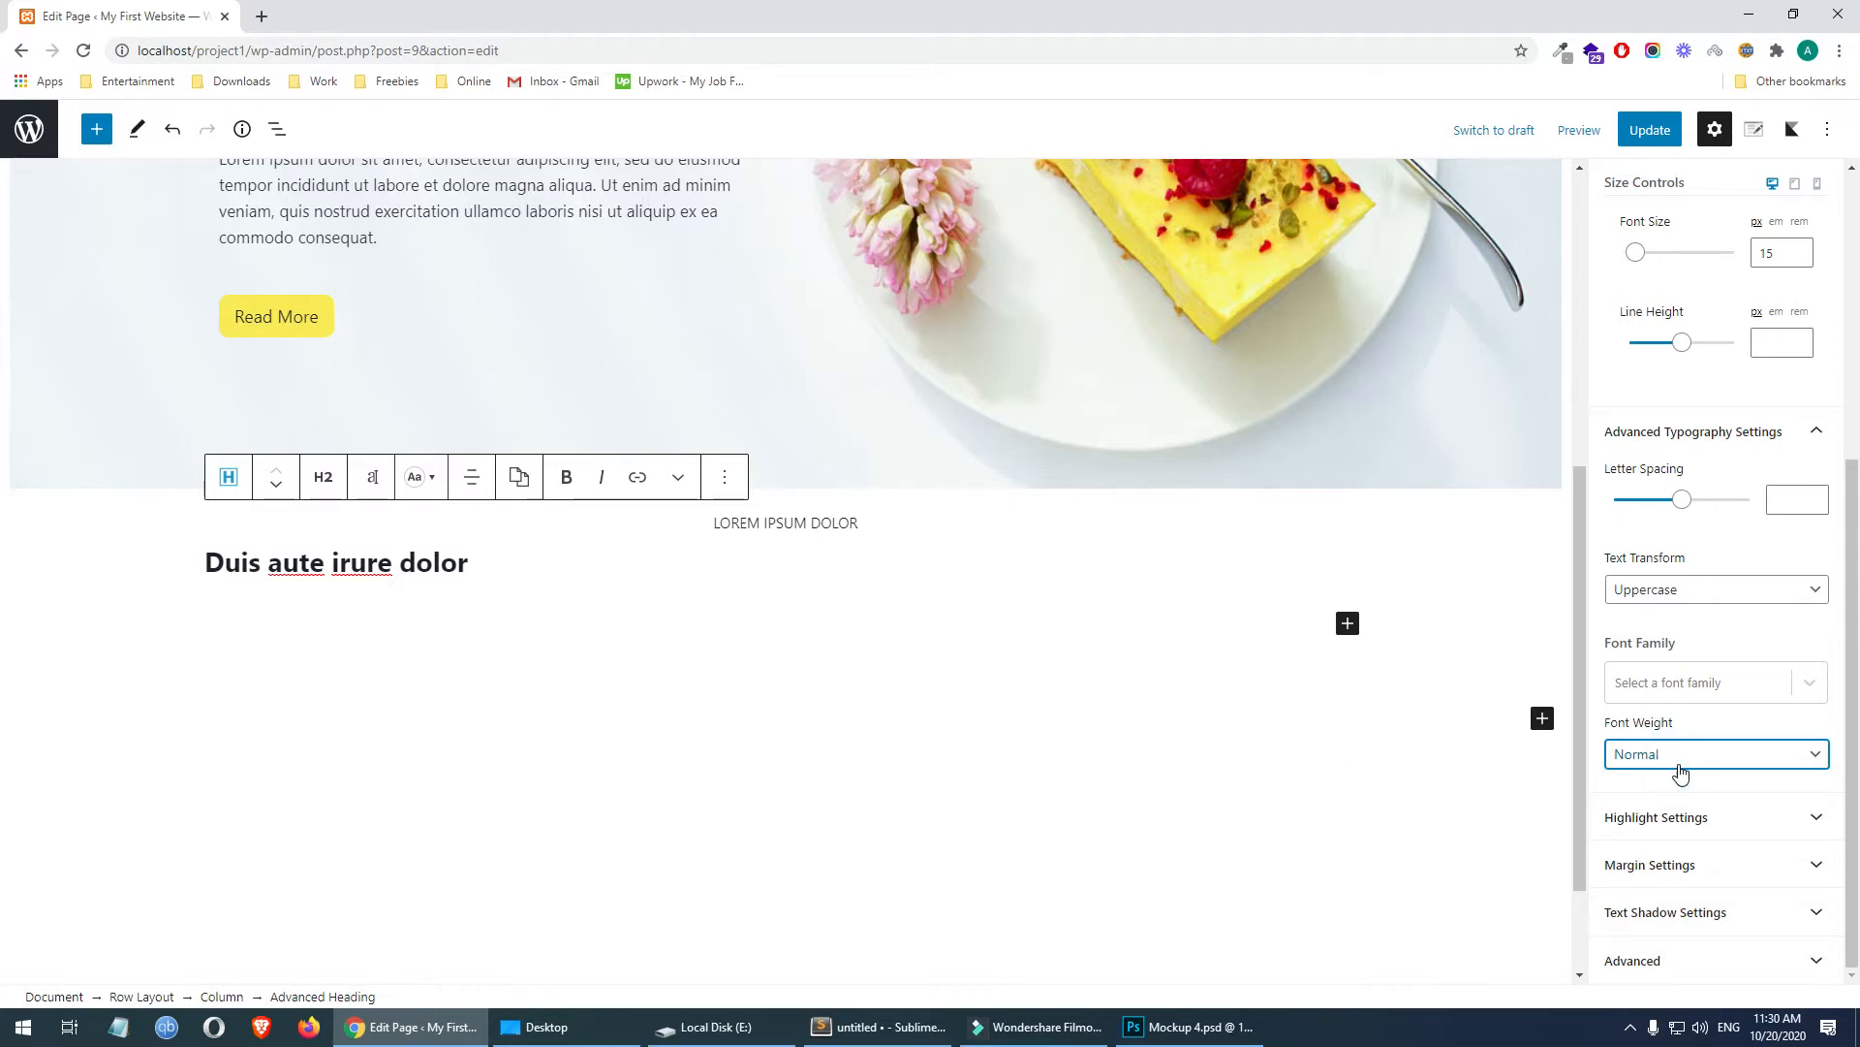
left_click(1684, 757)
left_click(1700, 792)
left_click(1701, 755)
left_click(1698, 778)
- Switch to Photoshop and inspect the type settings of the "Lorem ipsum dolor" subtitle layer again
left_click(1192, 1026)
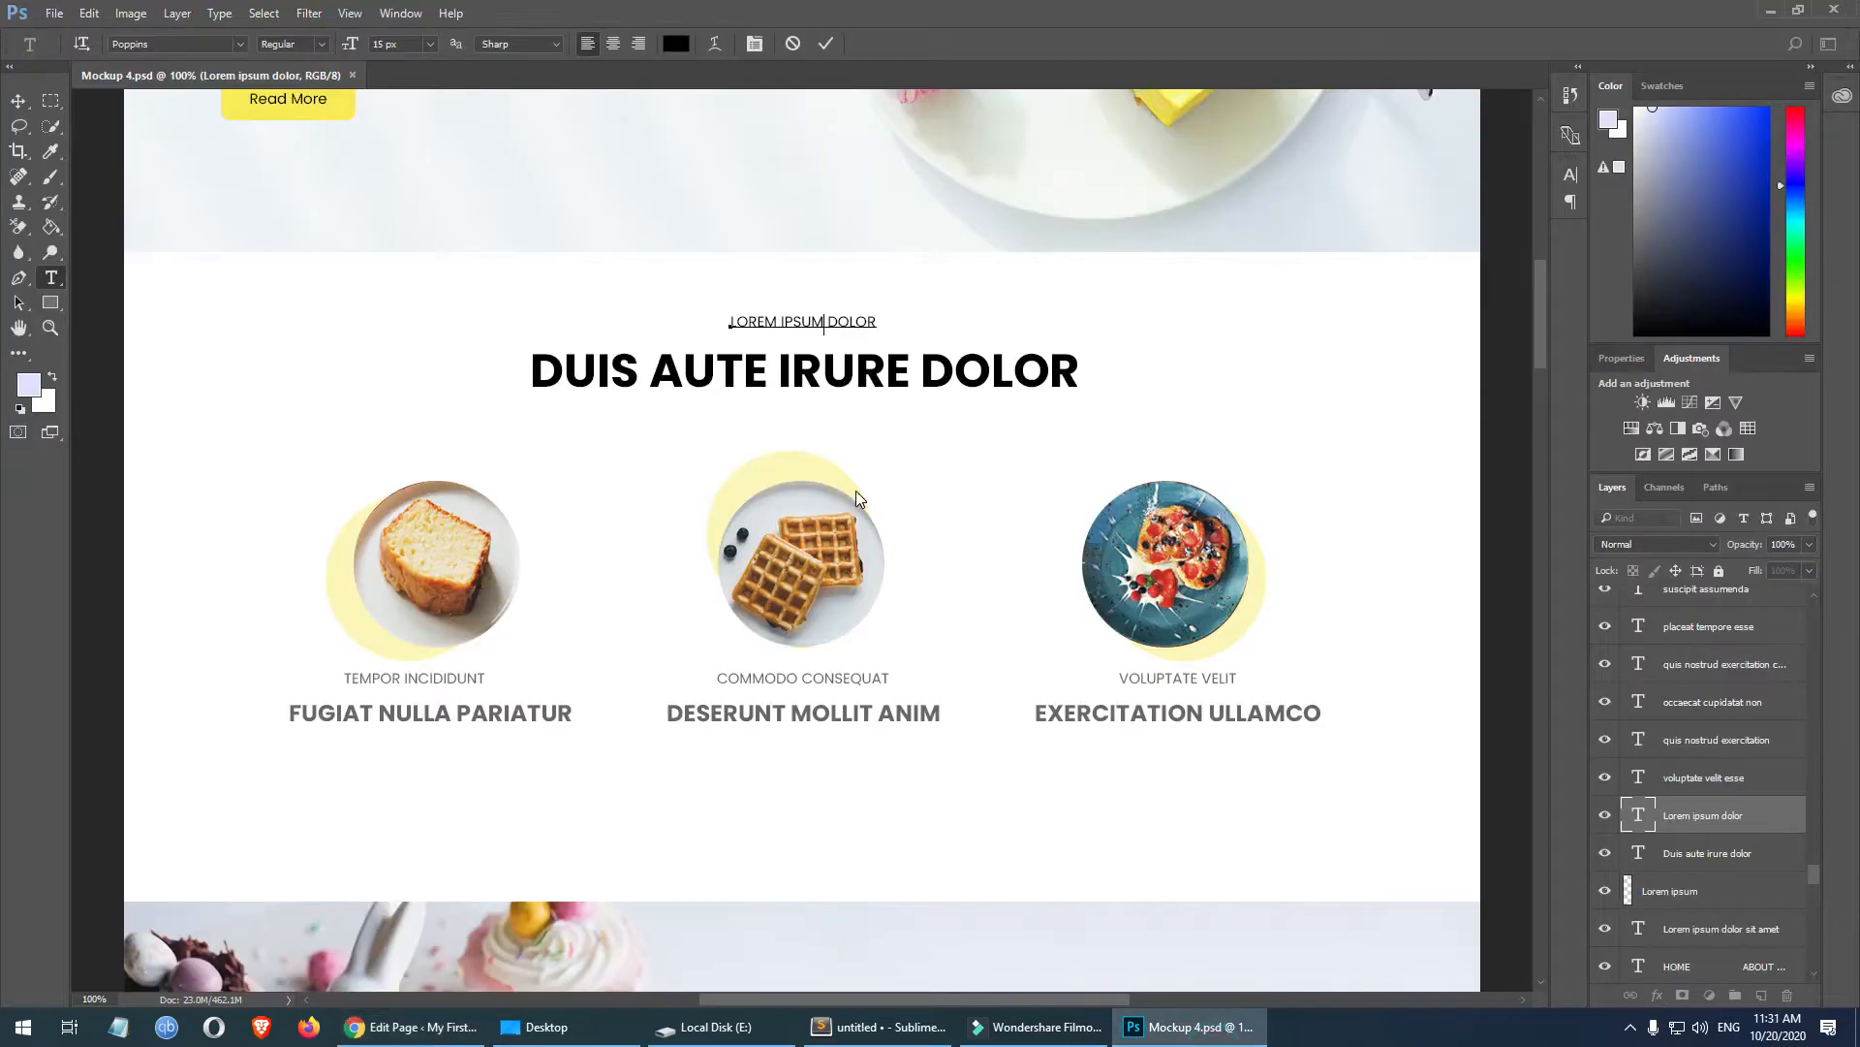
key("Escape")
key("v")
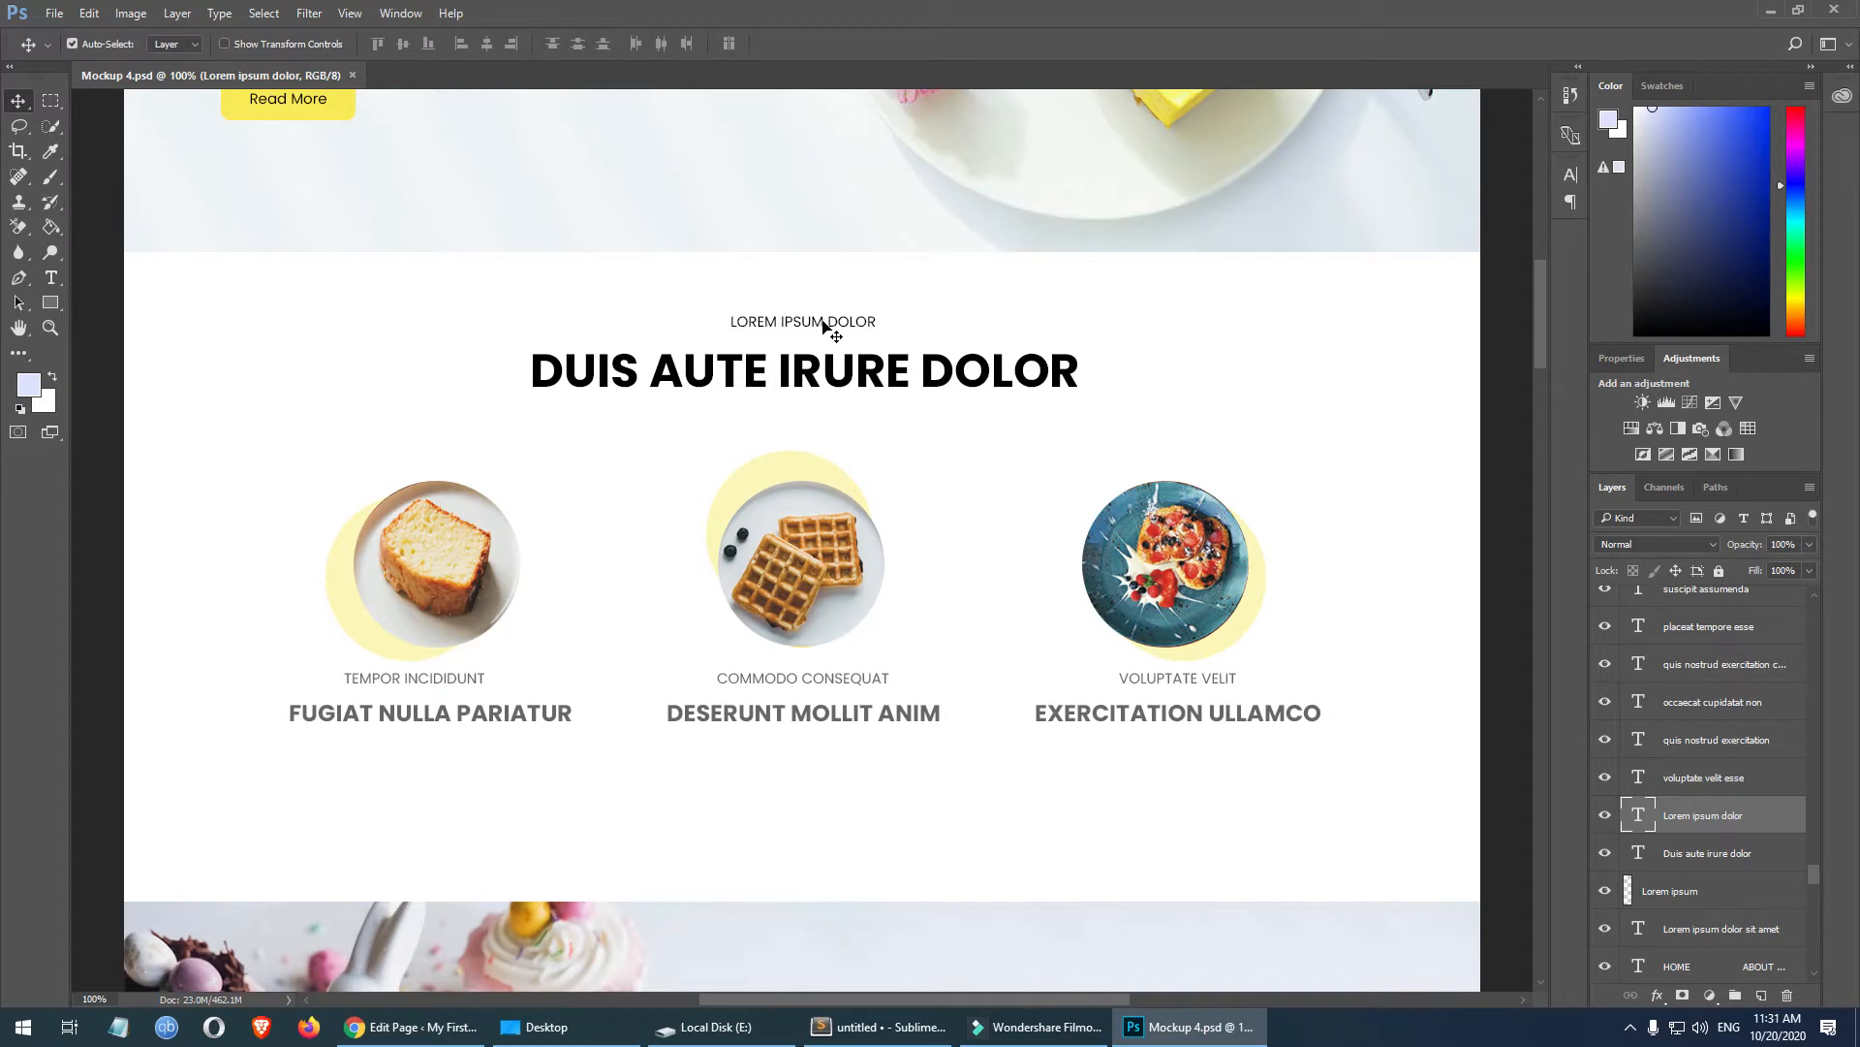
double_click(1639, 816)
left_click(818, 320)
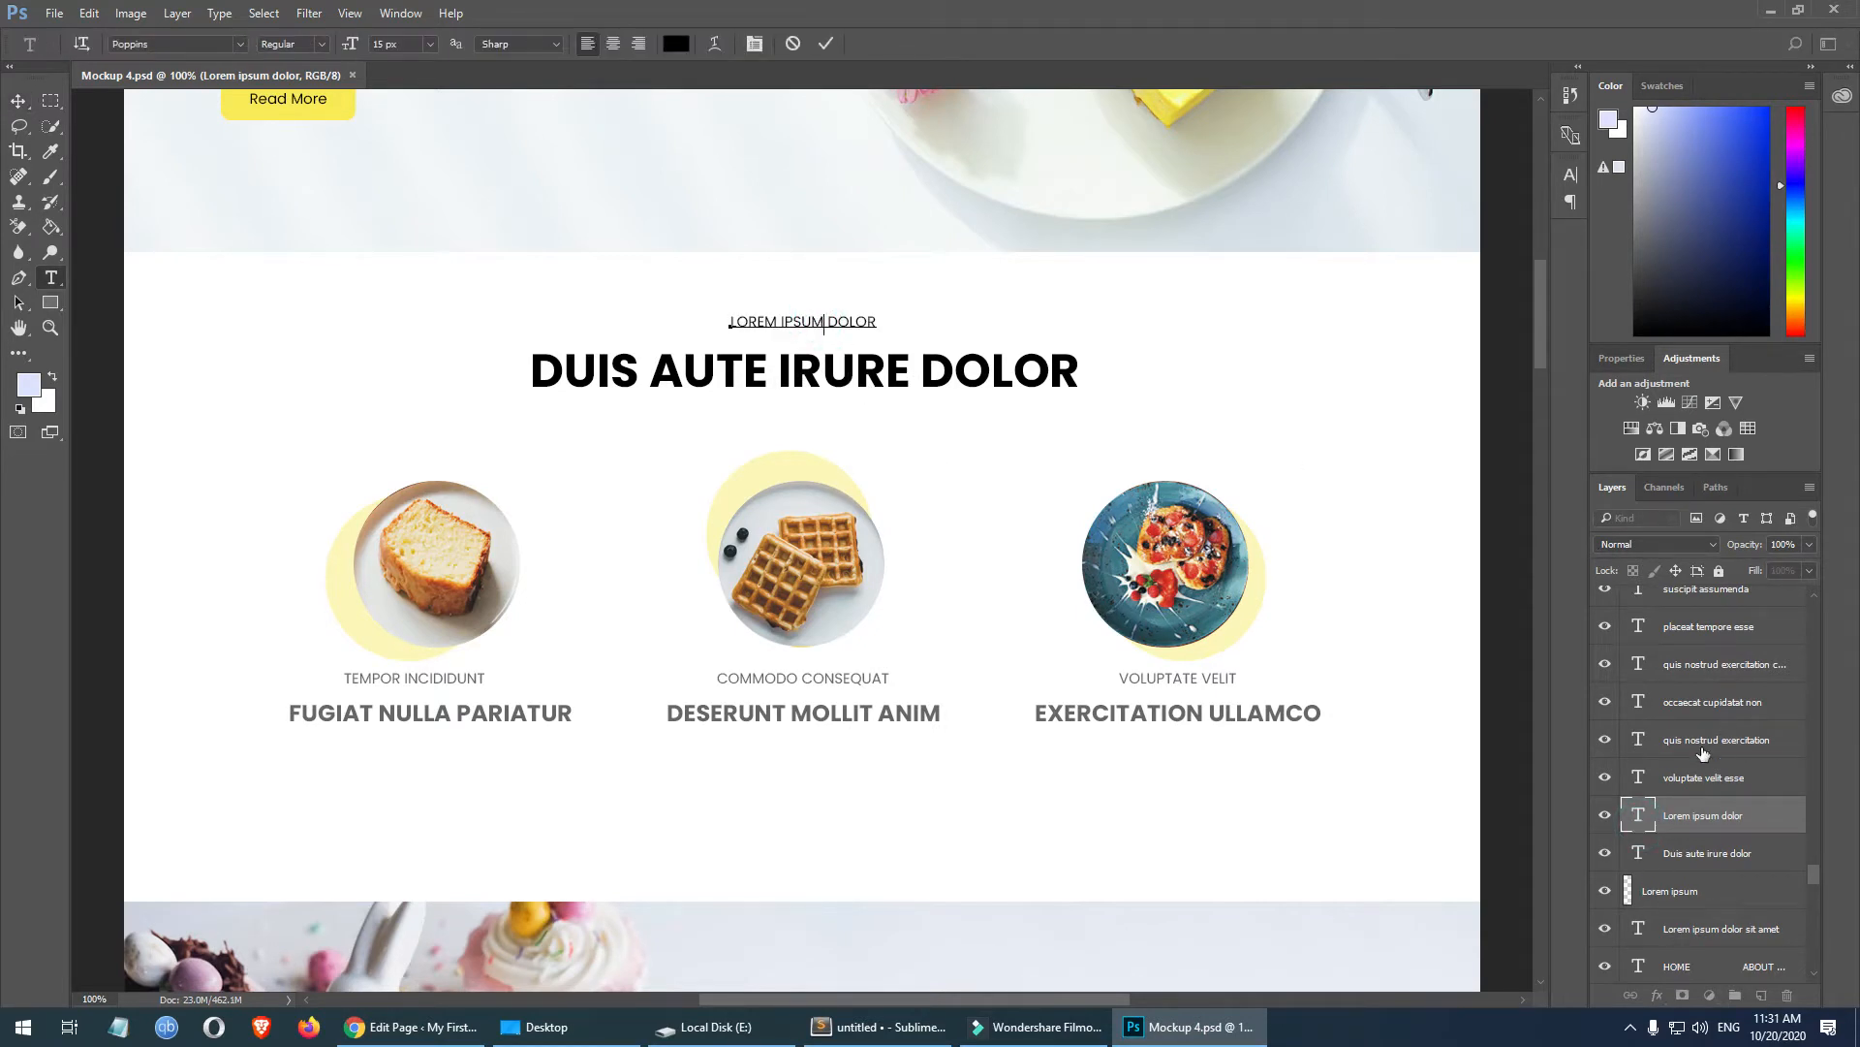
key("Escape")
key("v")
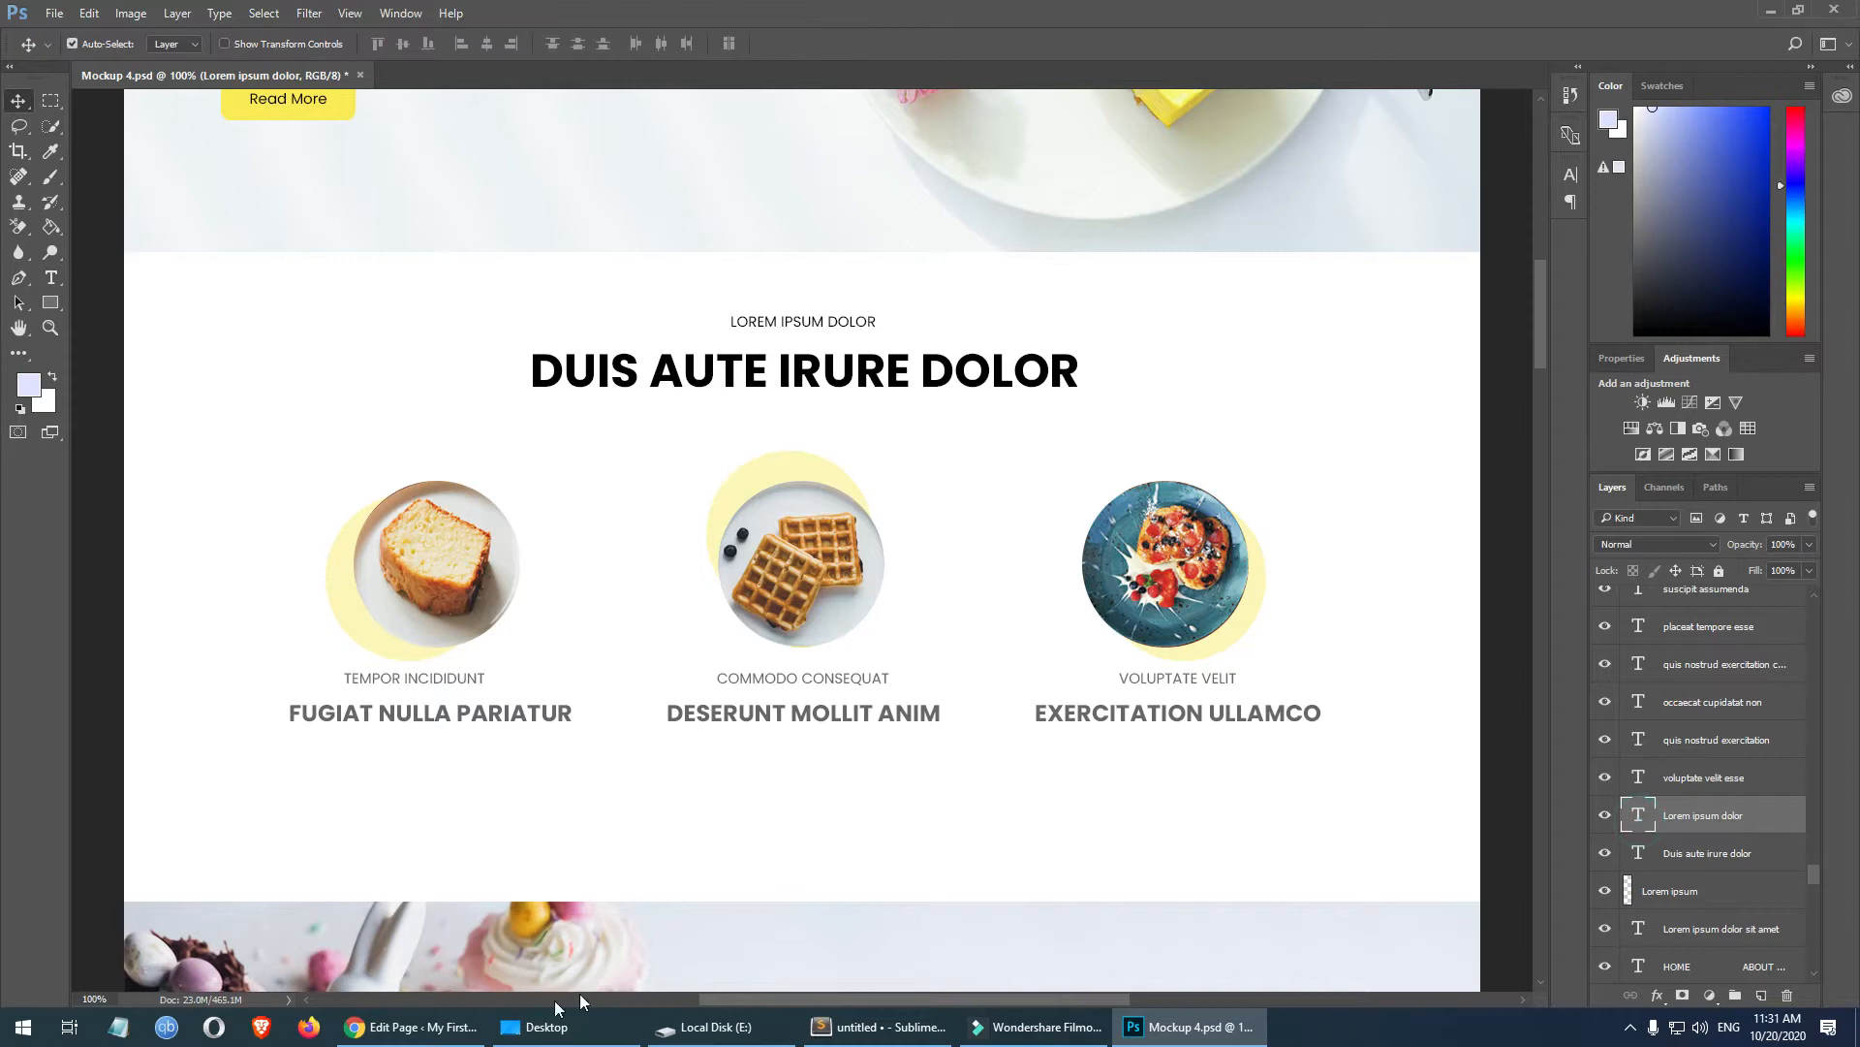
- Check the text colour of the mockup's "Lorem ipsum dolor" subtitle, and compare it with the heading block in Chrome
double_click(1627, 822)
left_click(812, 322)
left_click(676, 43)
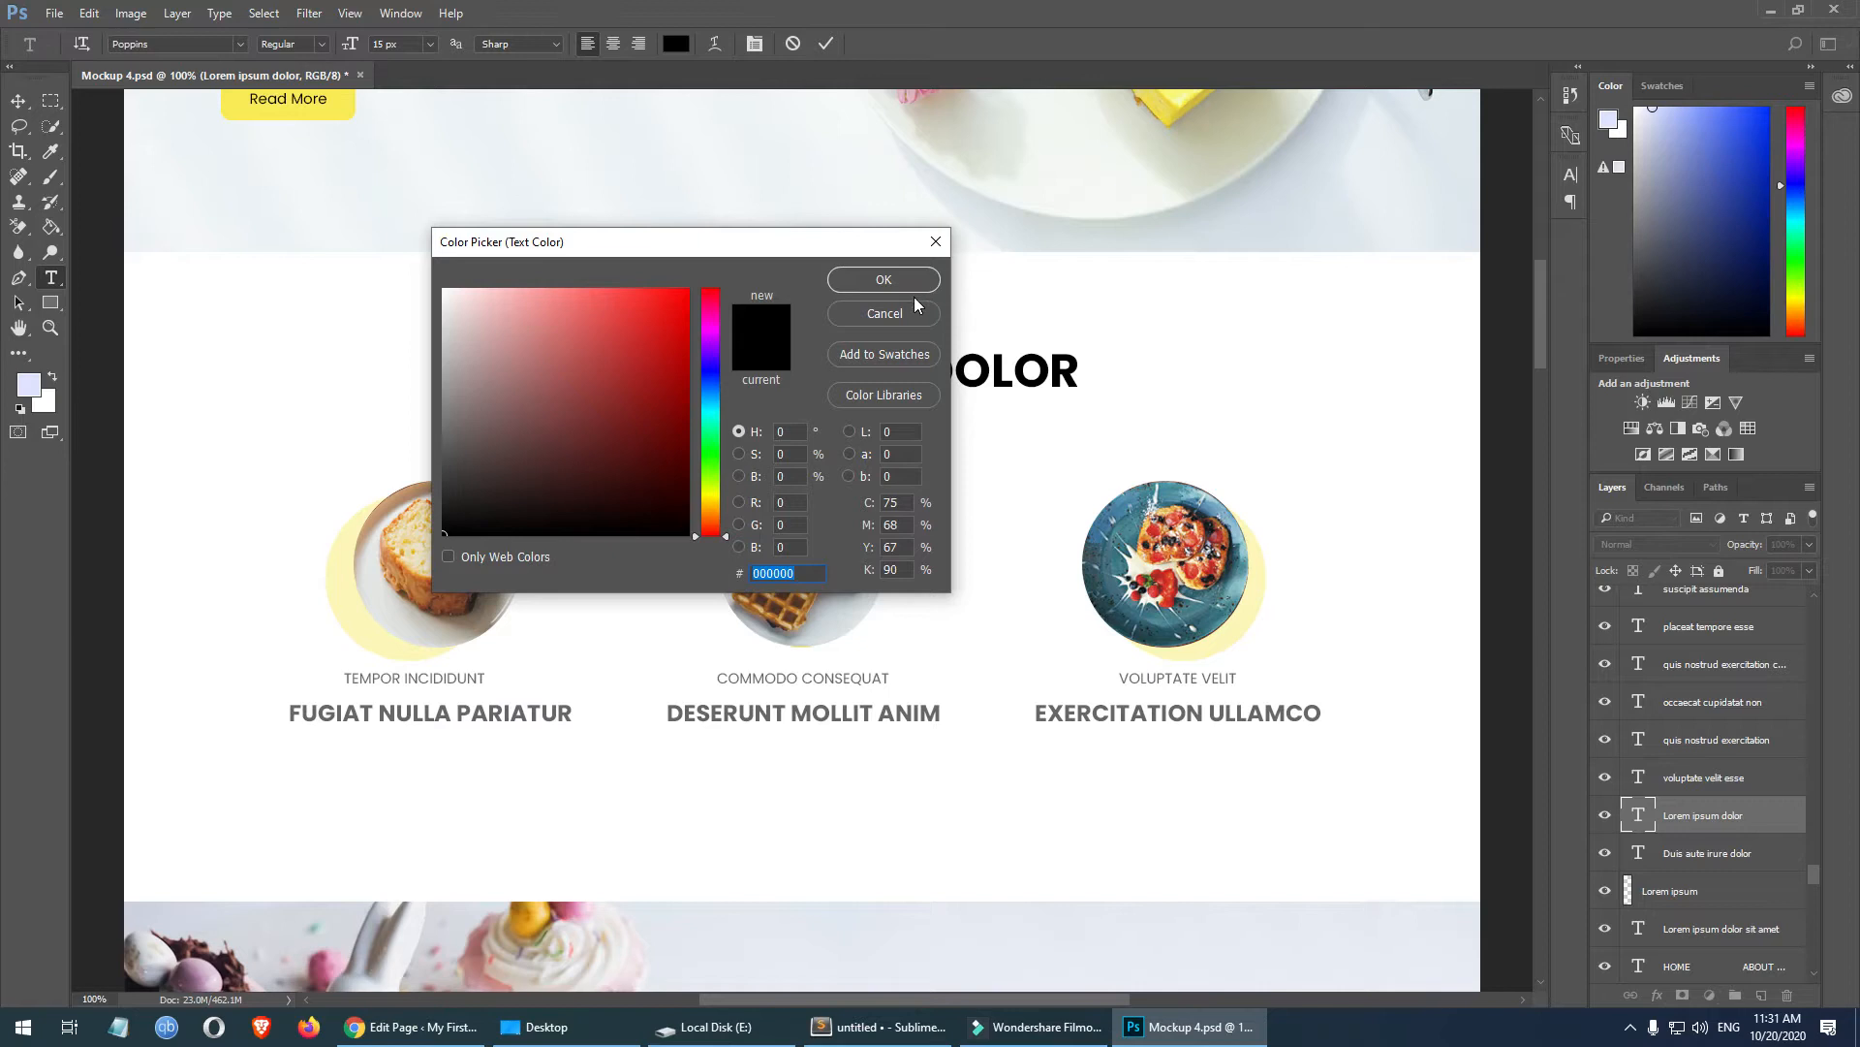
left_click(884, 282)
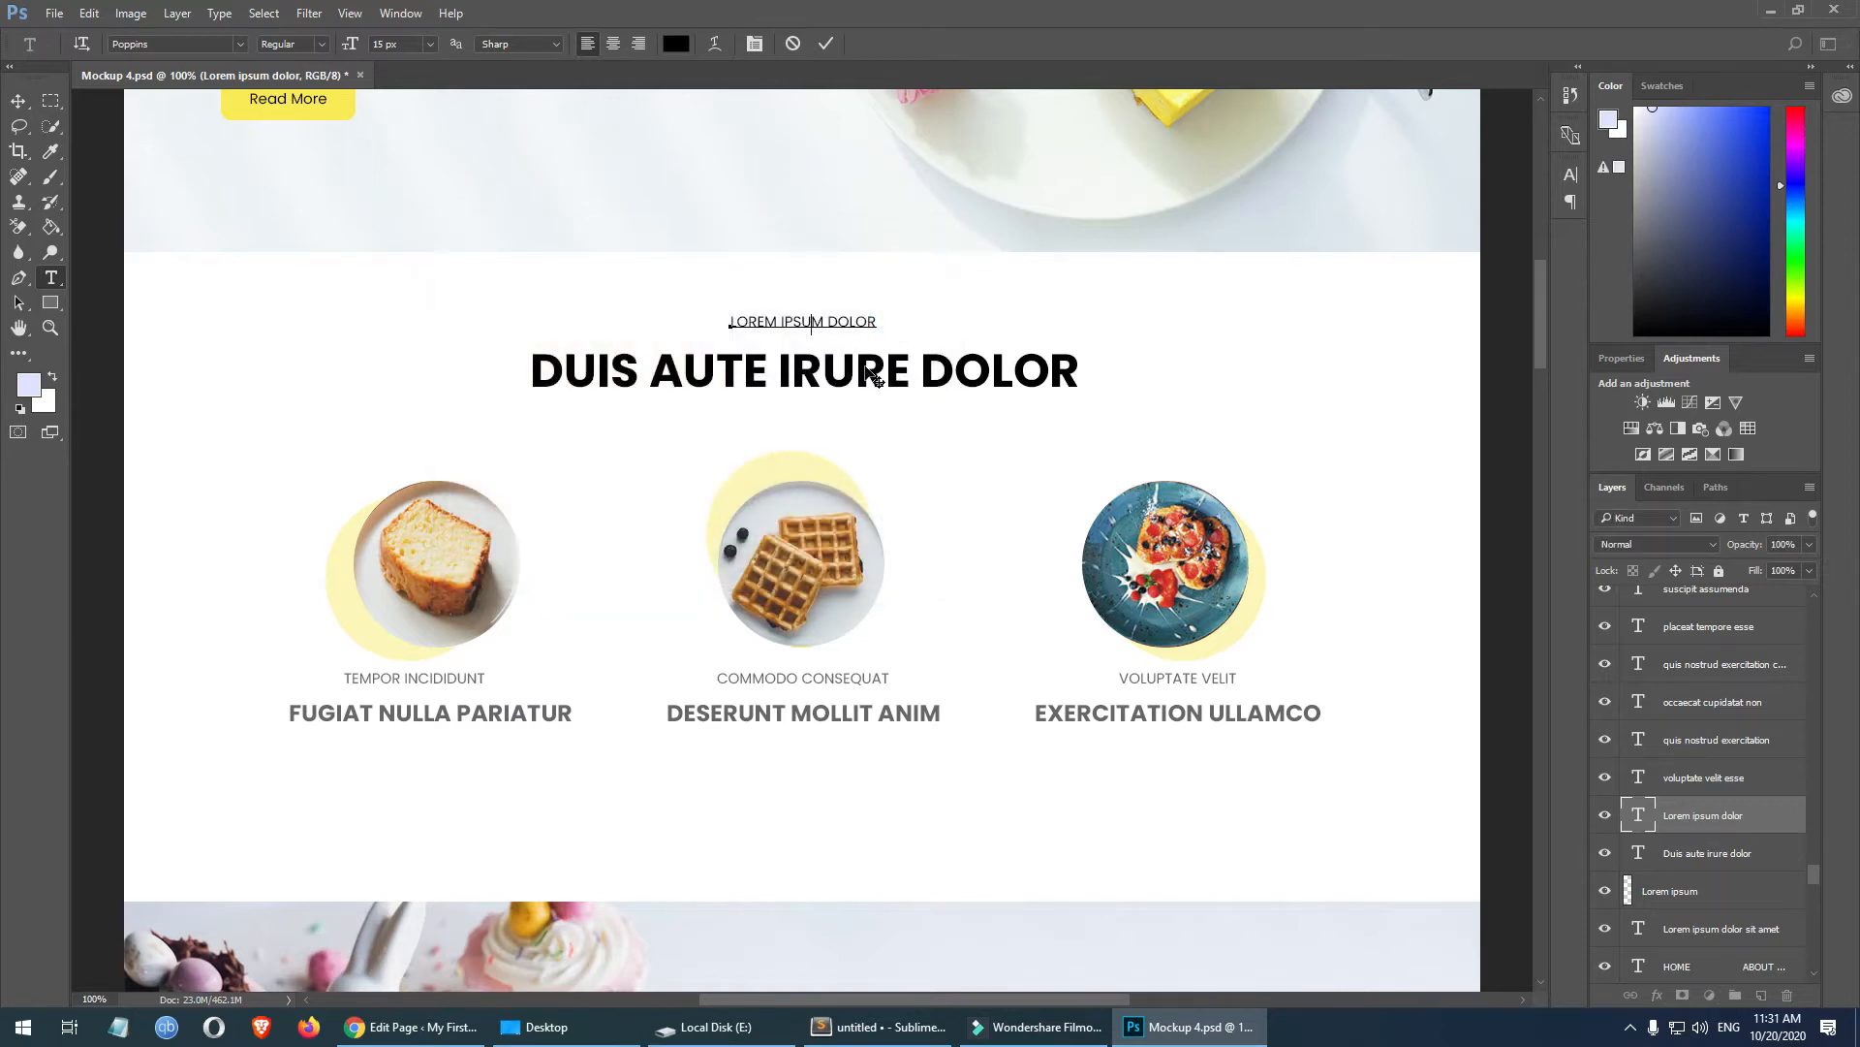
left_click(1630, 814)
key("v")
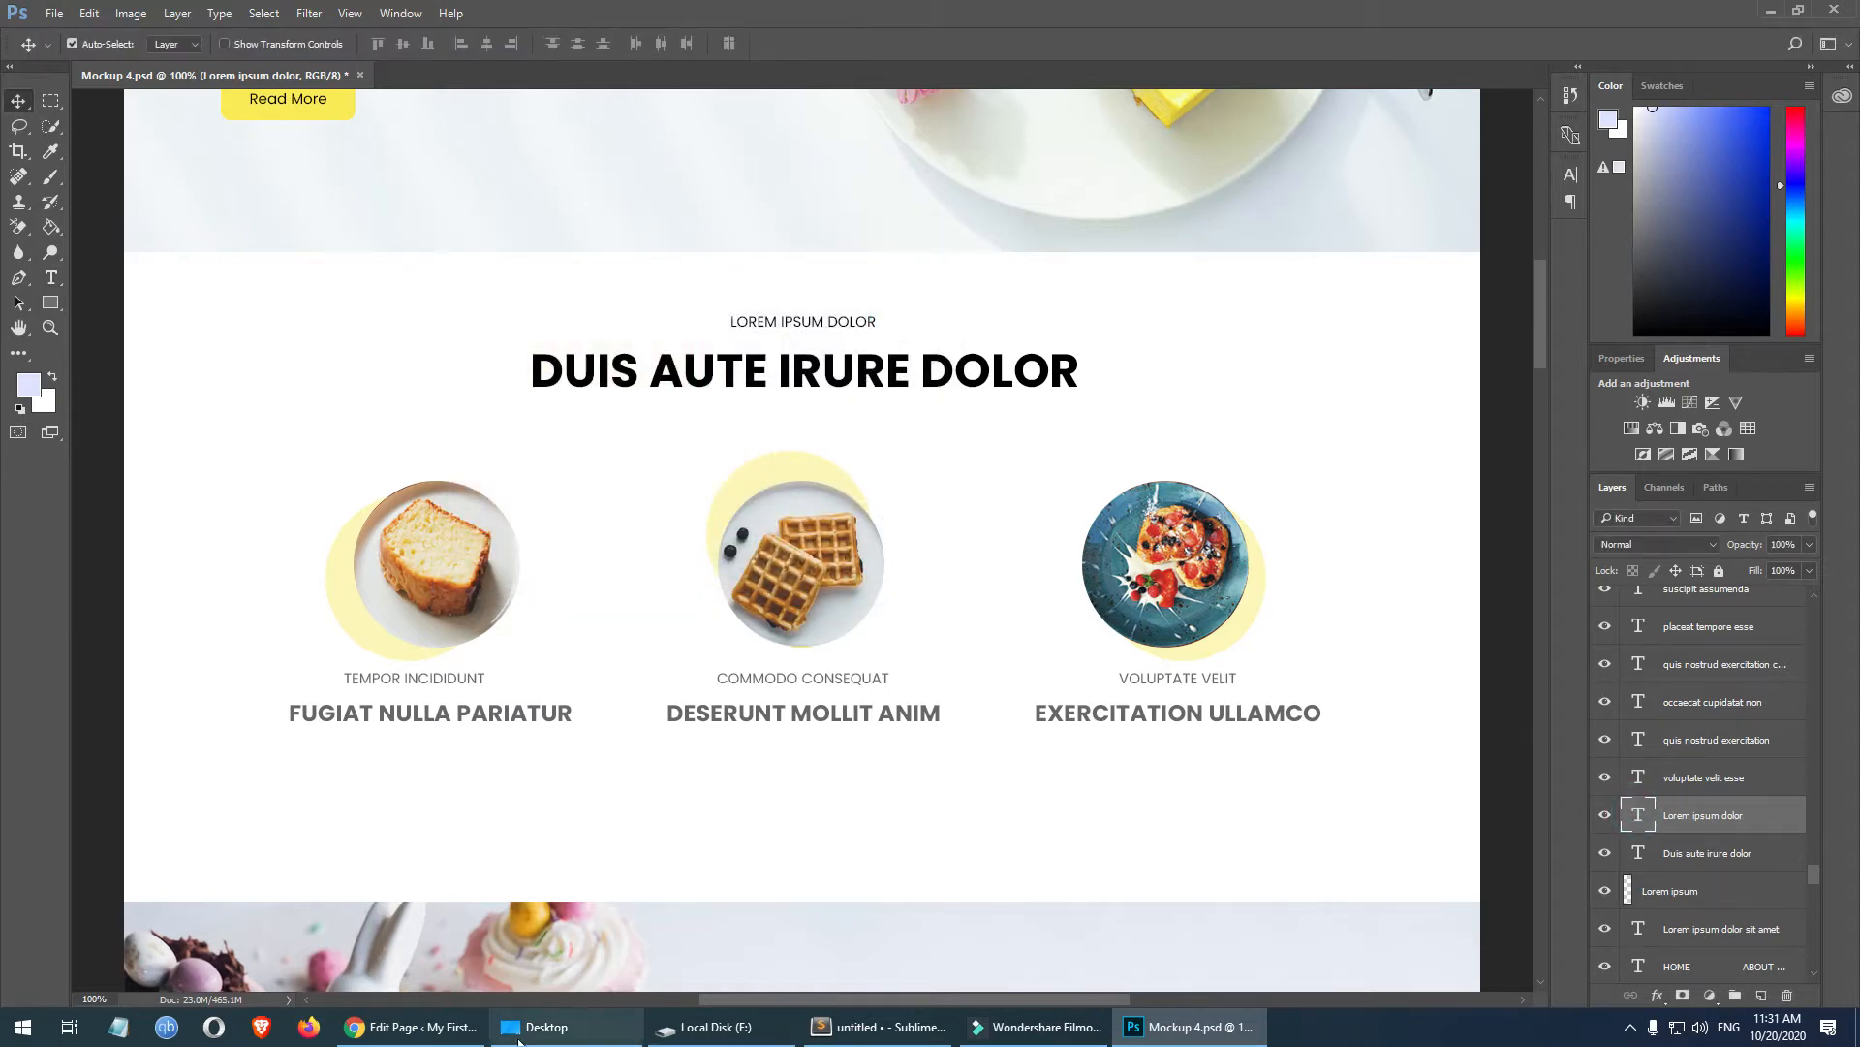
left_click(424, 1027)
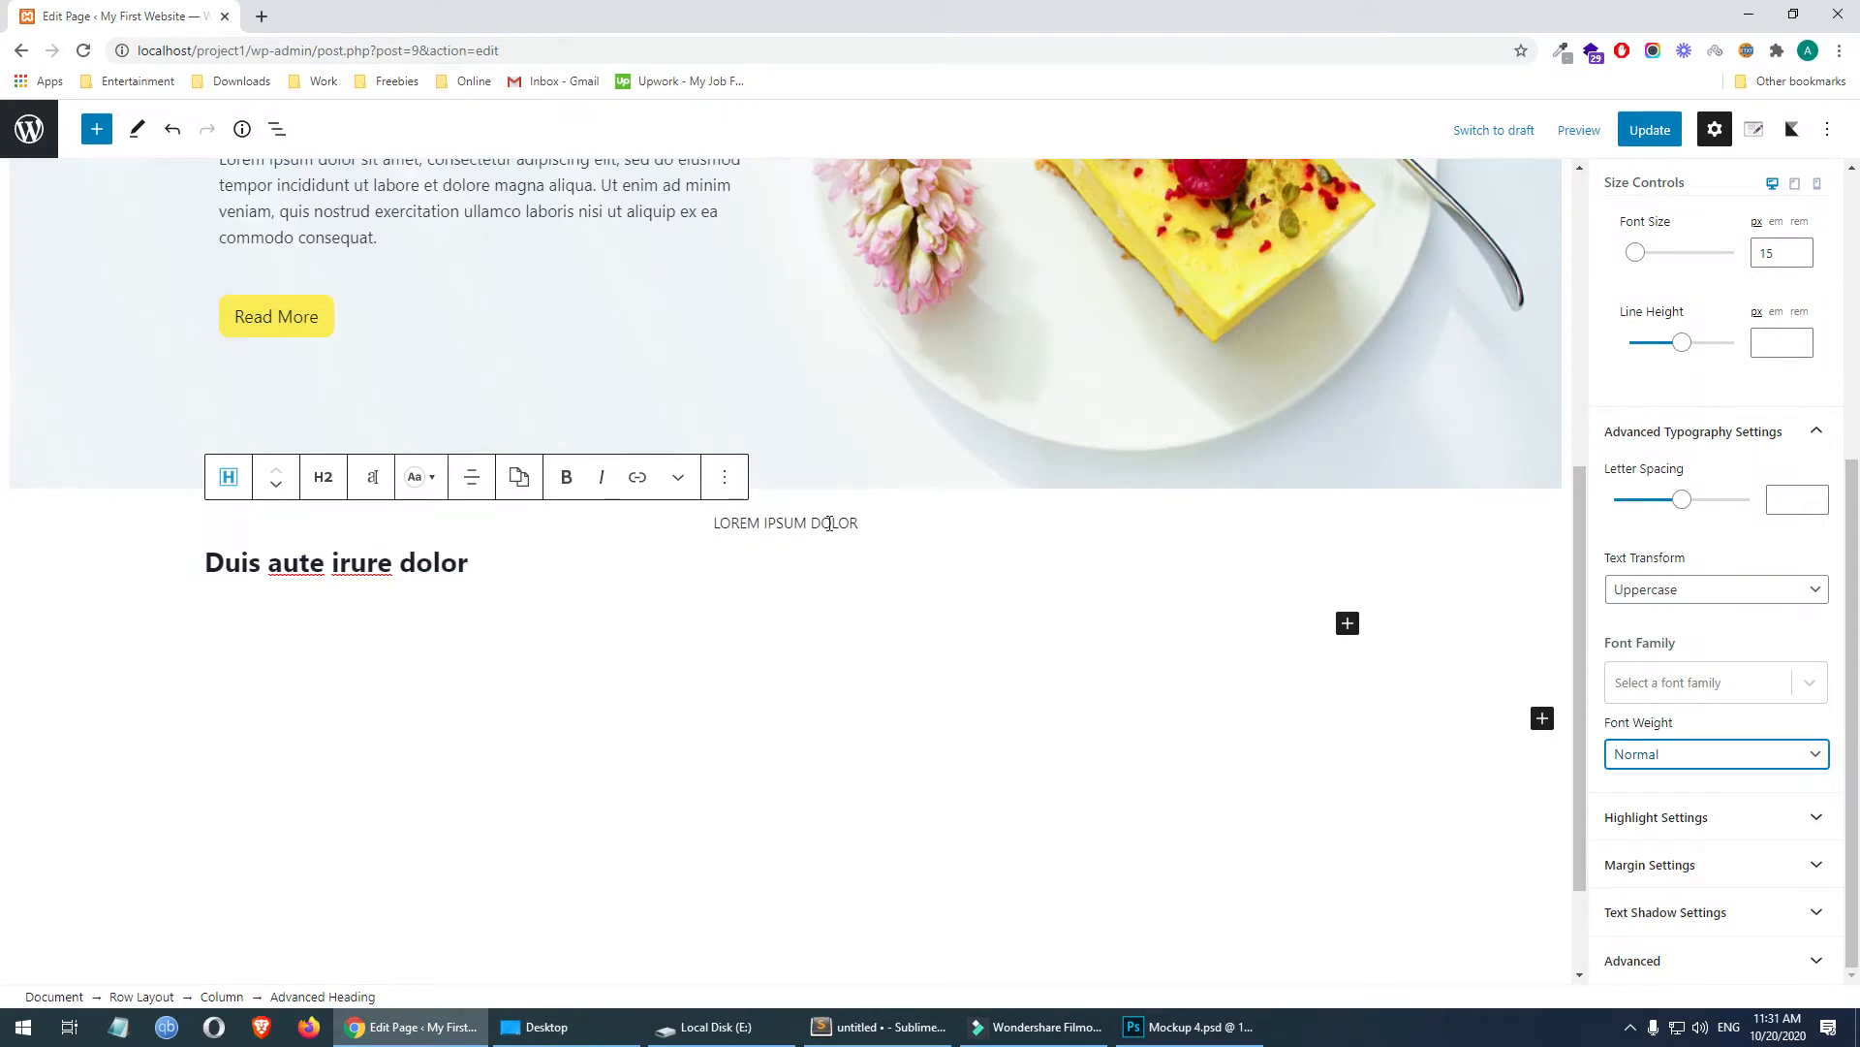
scroll(1176, 561, "down", 2)
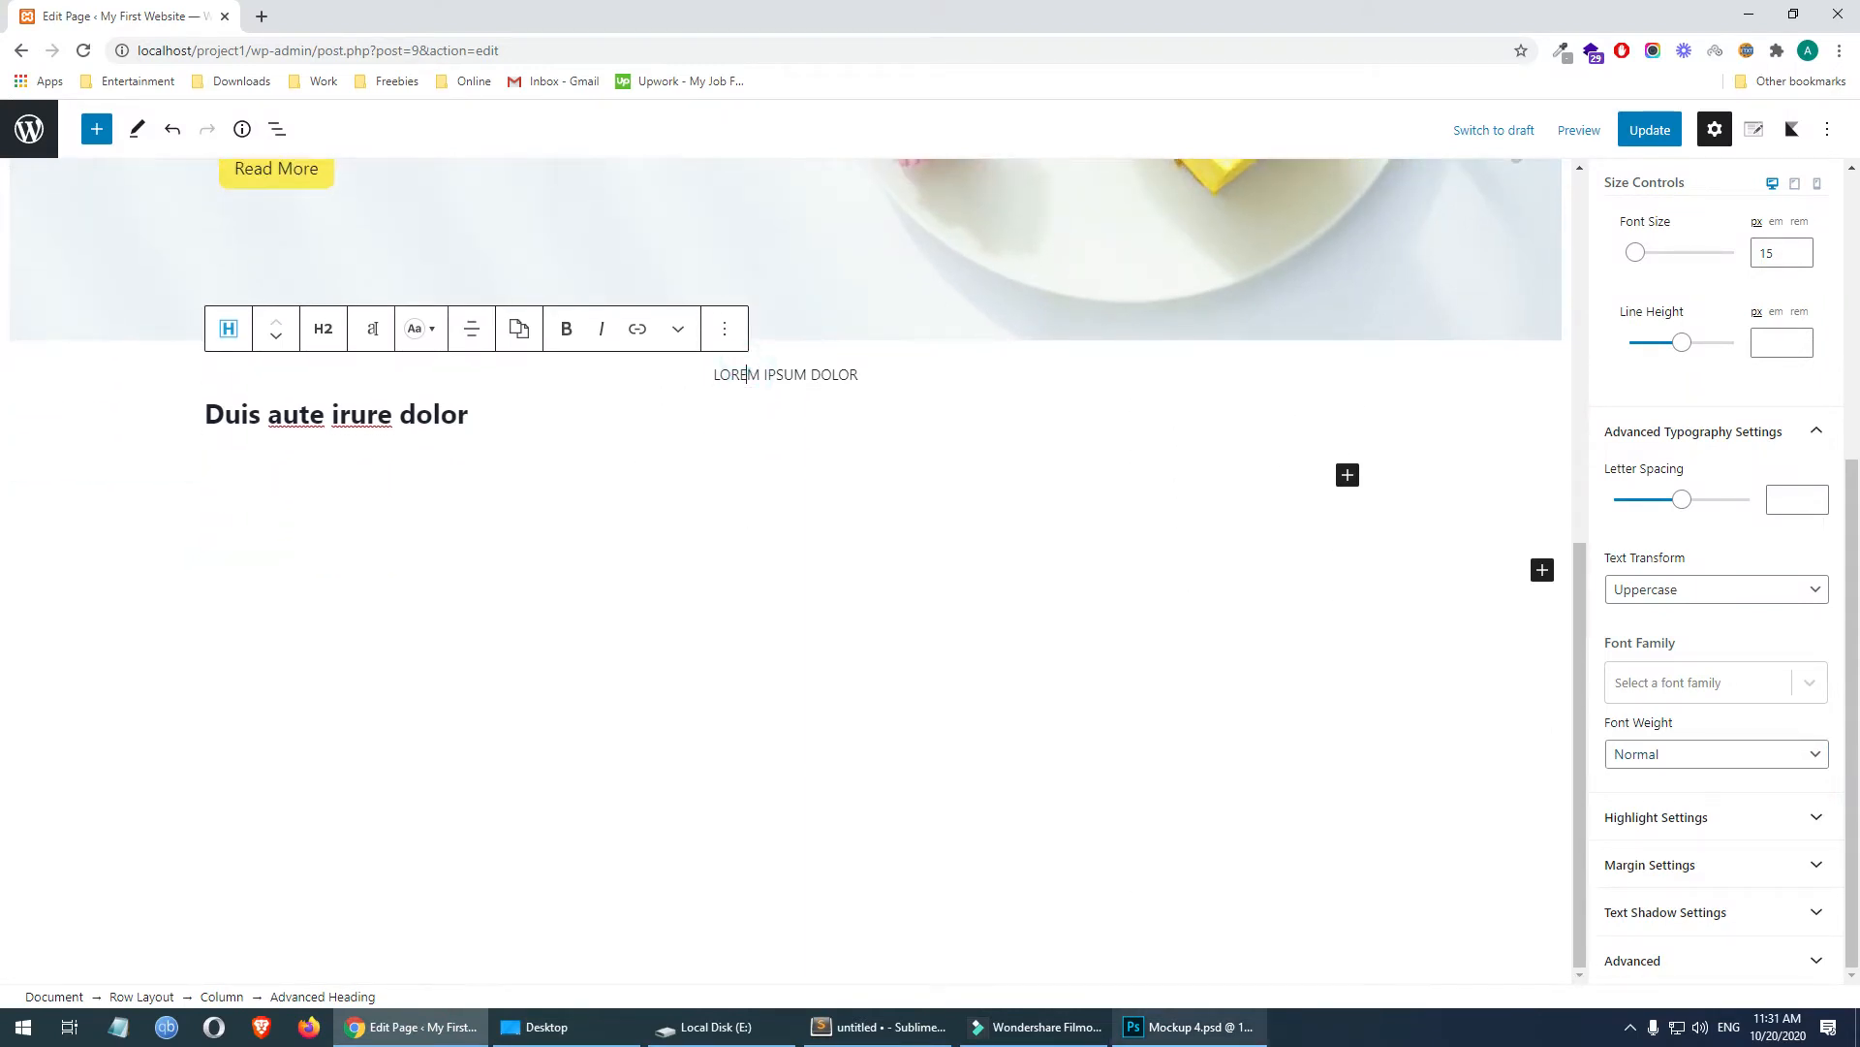
- Switch to Photoshop and inspect the font family and weight of the HOME item in the mockup's navigation menu
left_click(1190, 1027)
left_click_drag(1537, 334, 1532, 272)
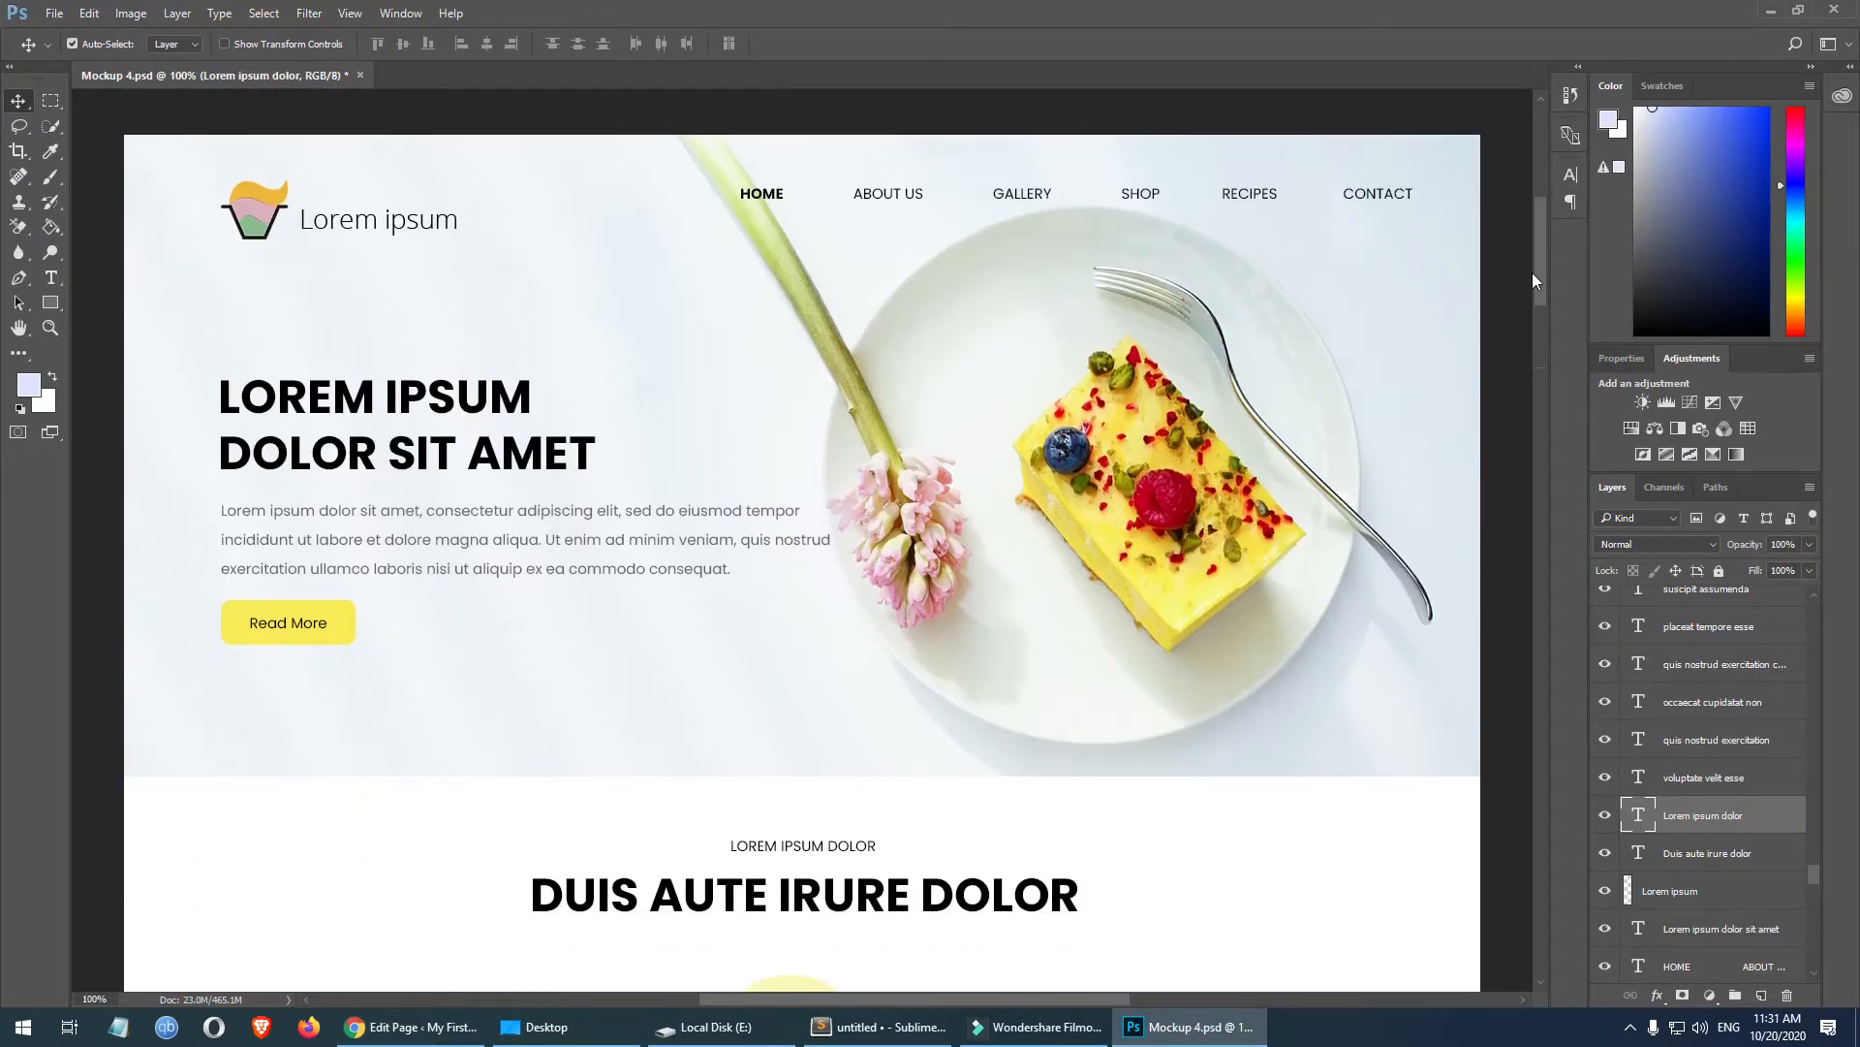
left_click(771, 197)
scroll(1643, 841, "down", 2)
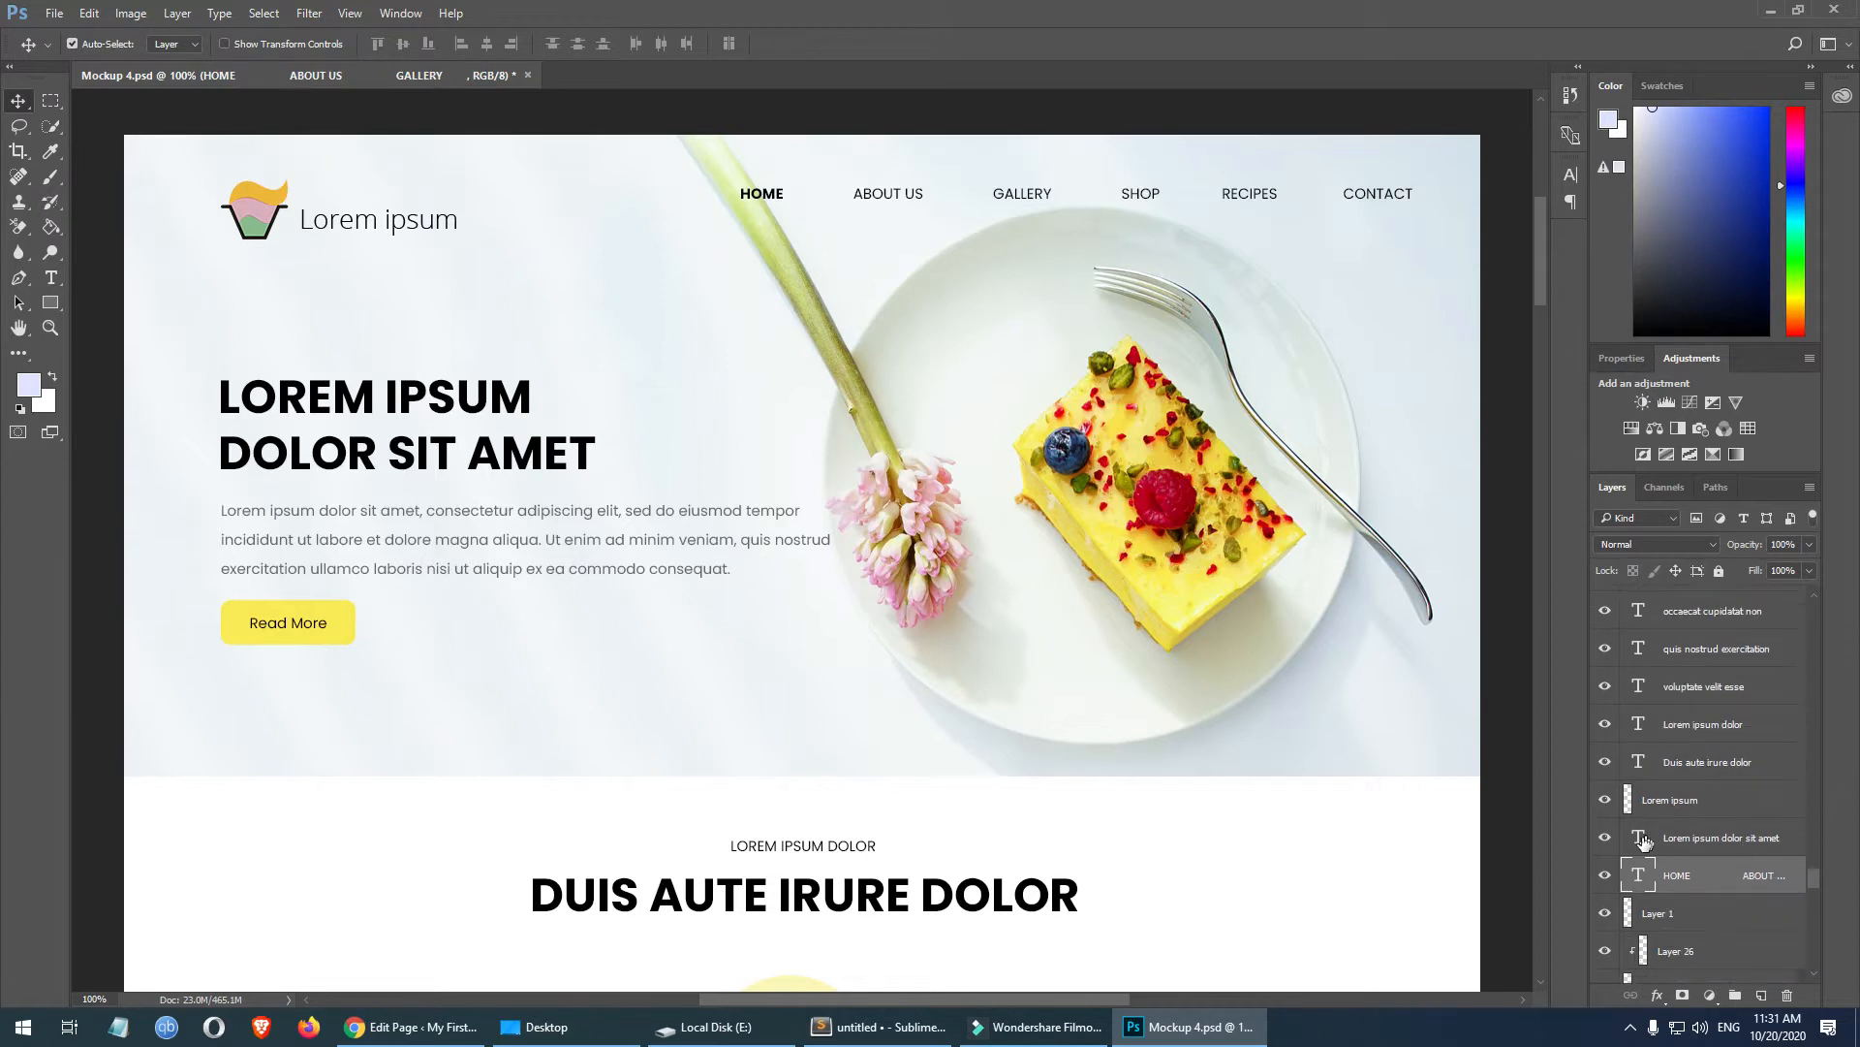
double_click(1639, 876)
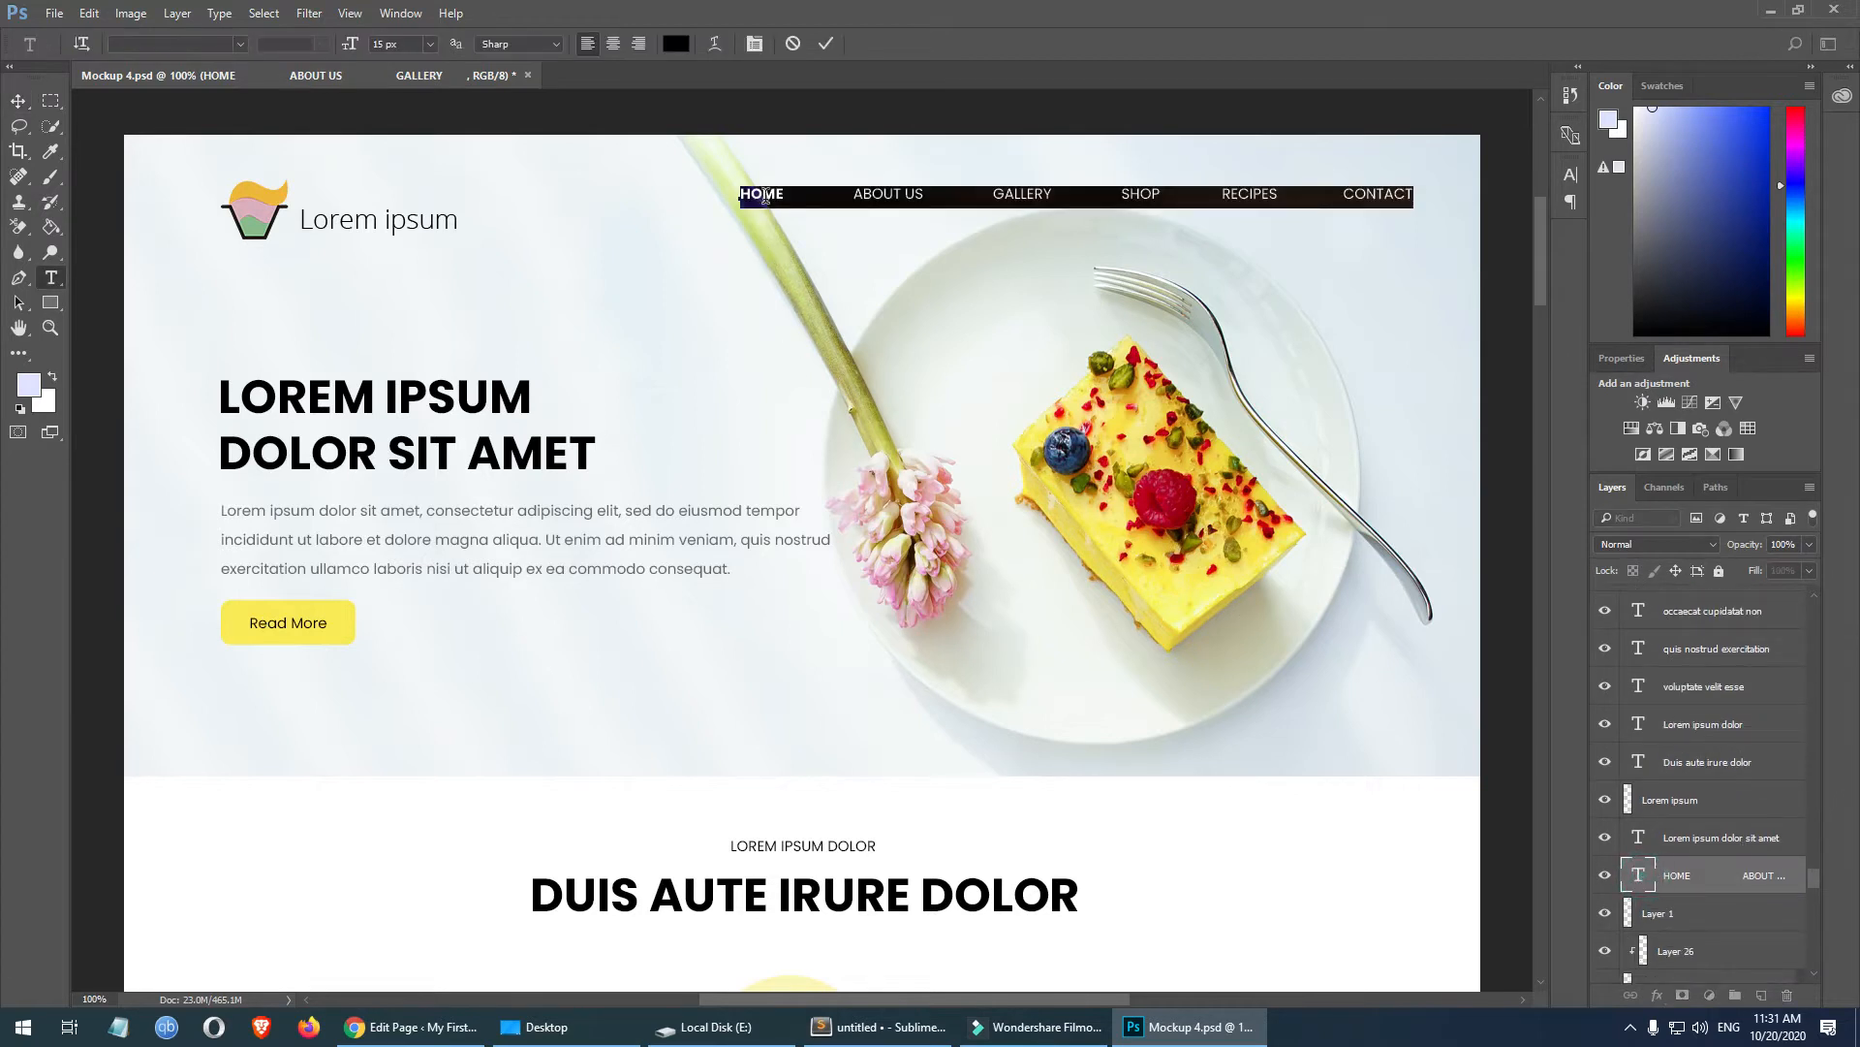
left_click(765, 197)
left_click(129, 44)
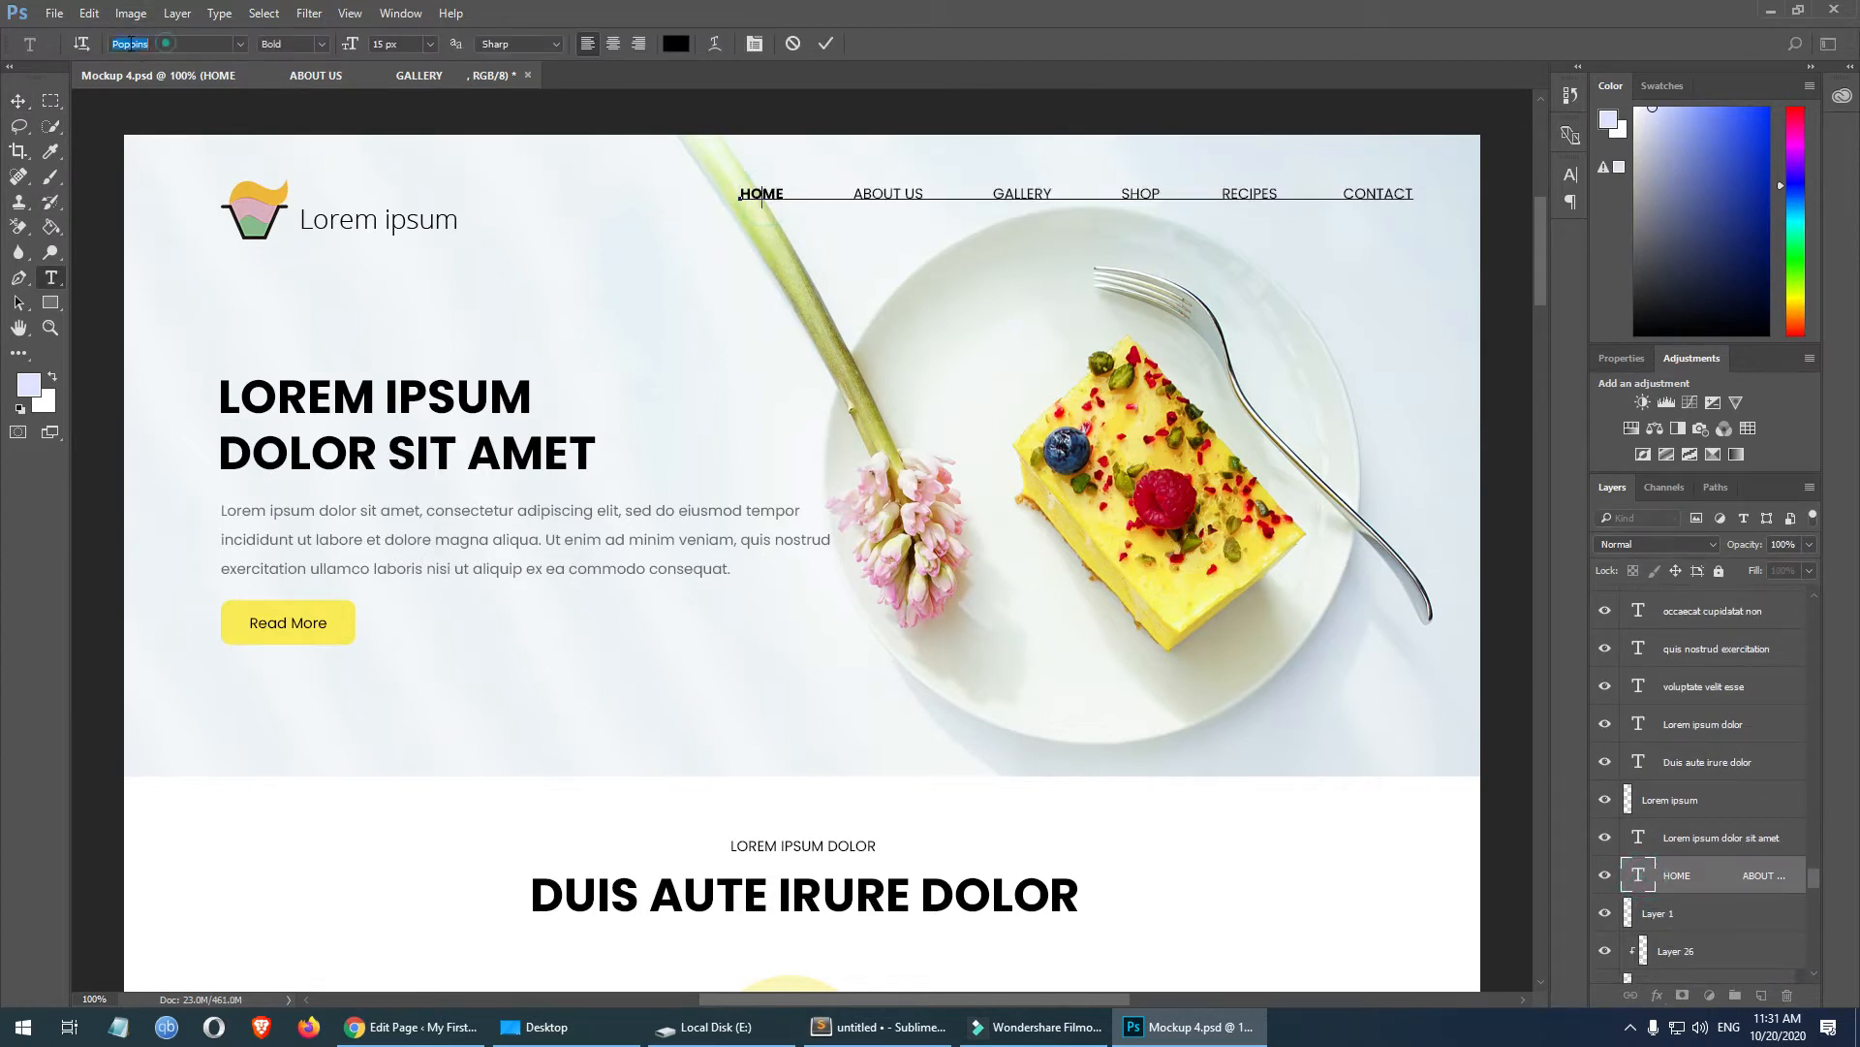
left_click(1641, 875)
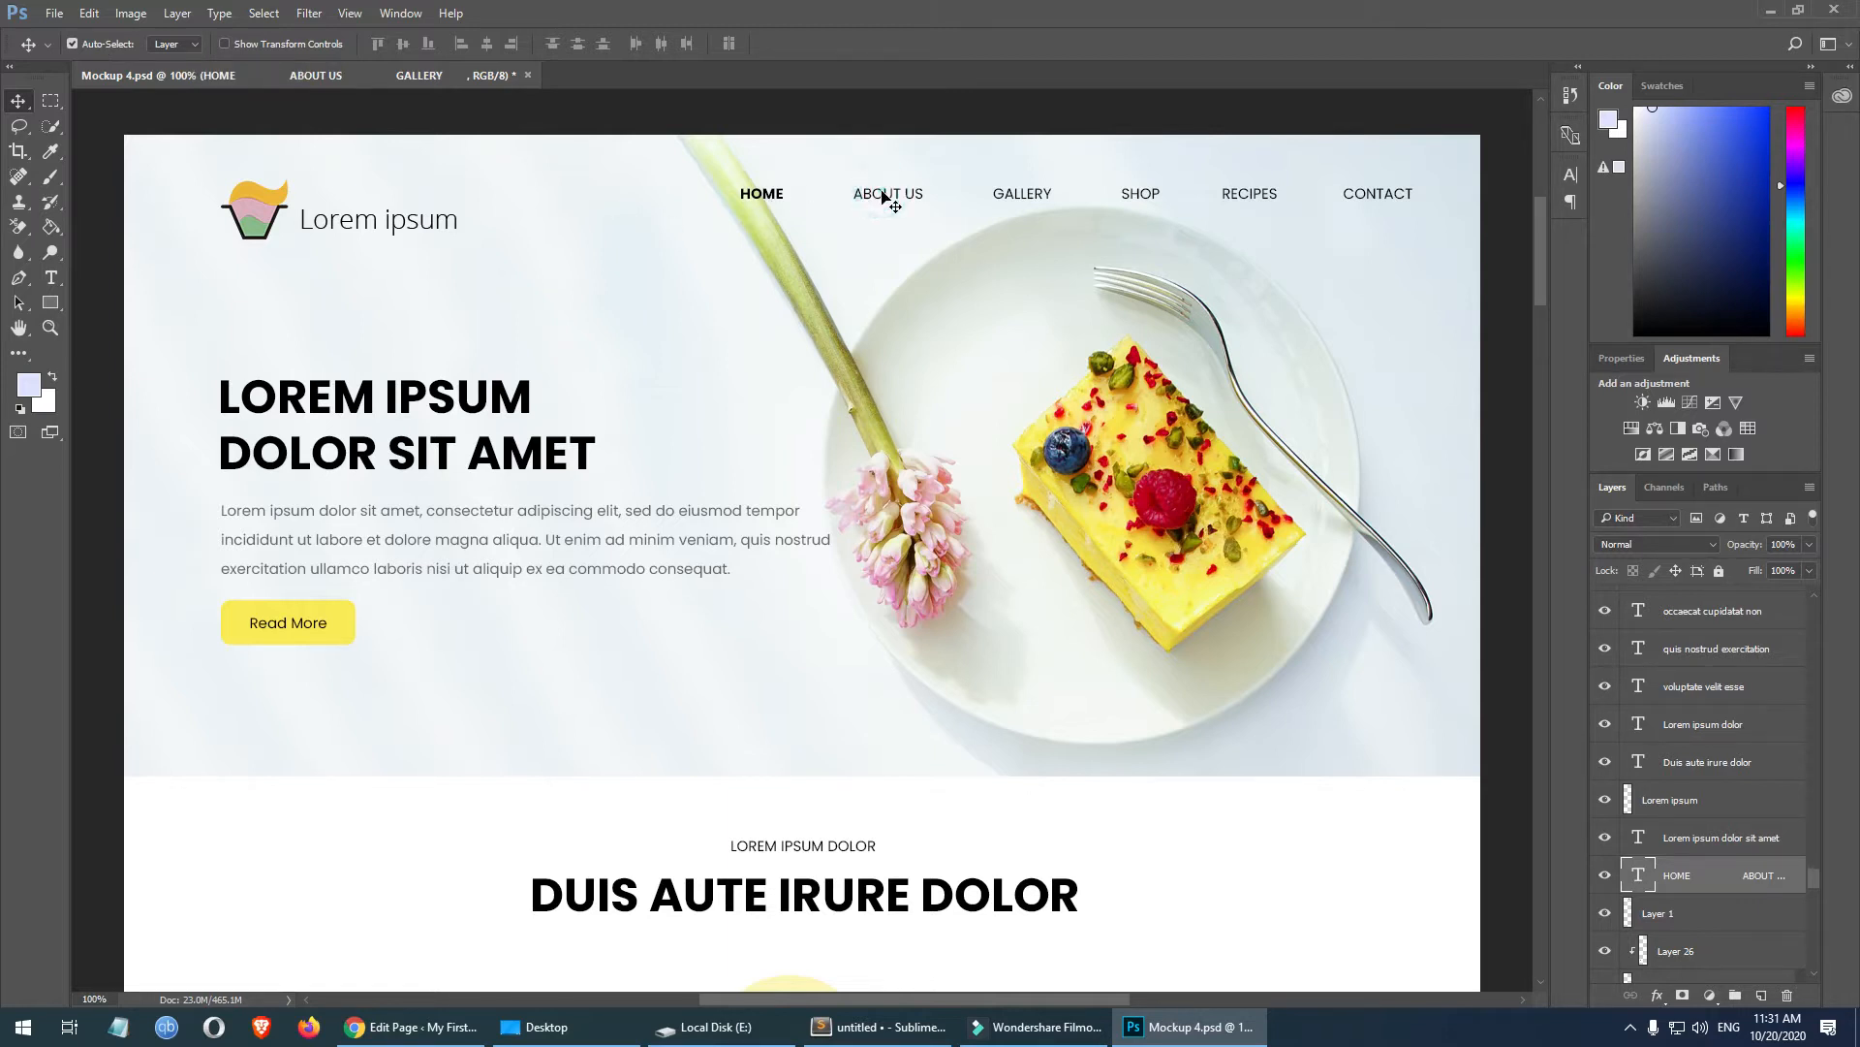
- Toggle the visibility of the navigation menu's text layer to identify it in the mockup
left_click(752, 193)
left_click(1606, 877)
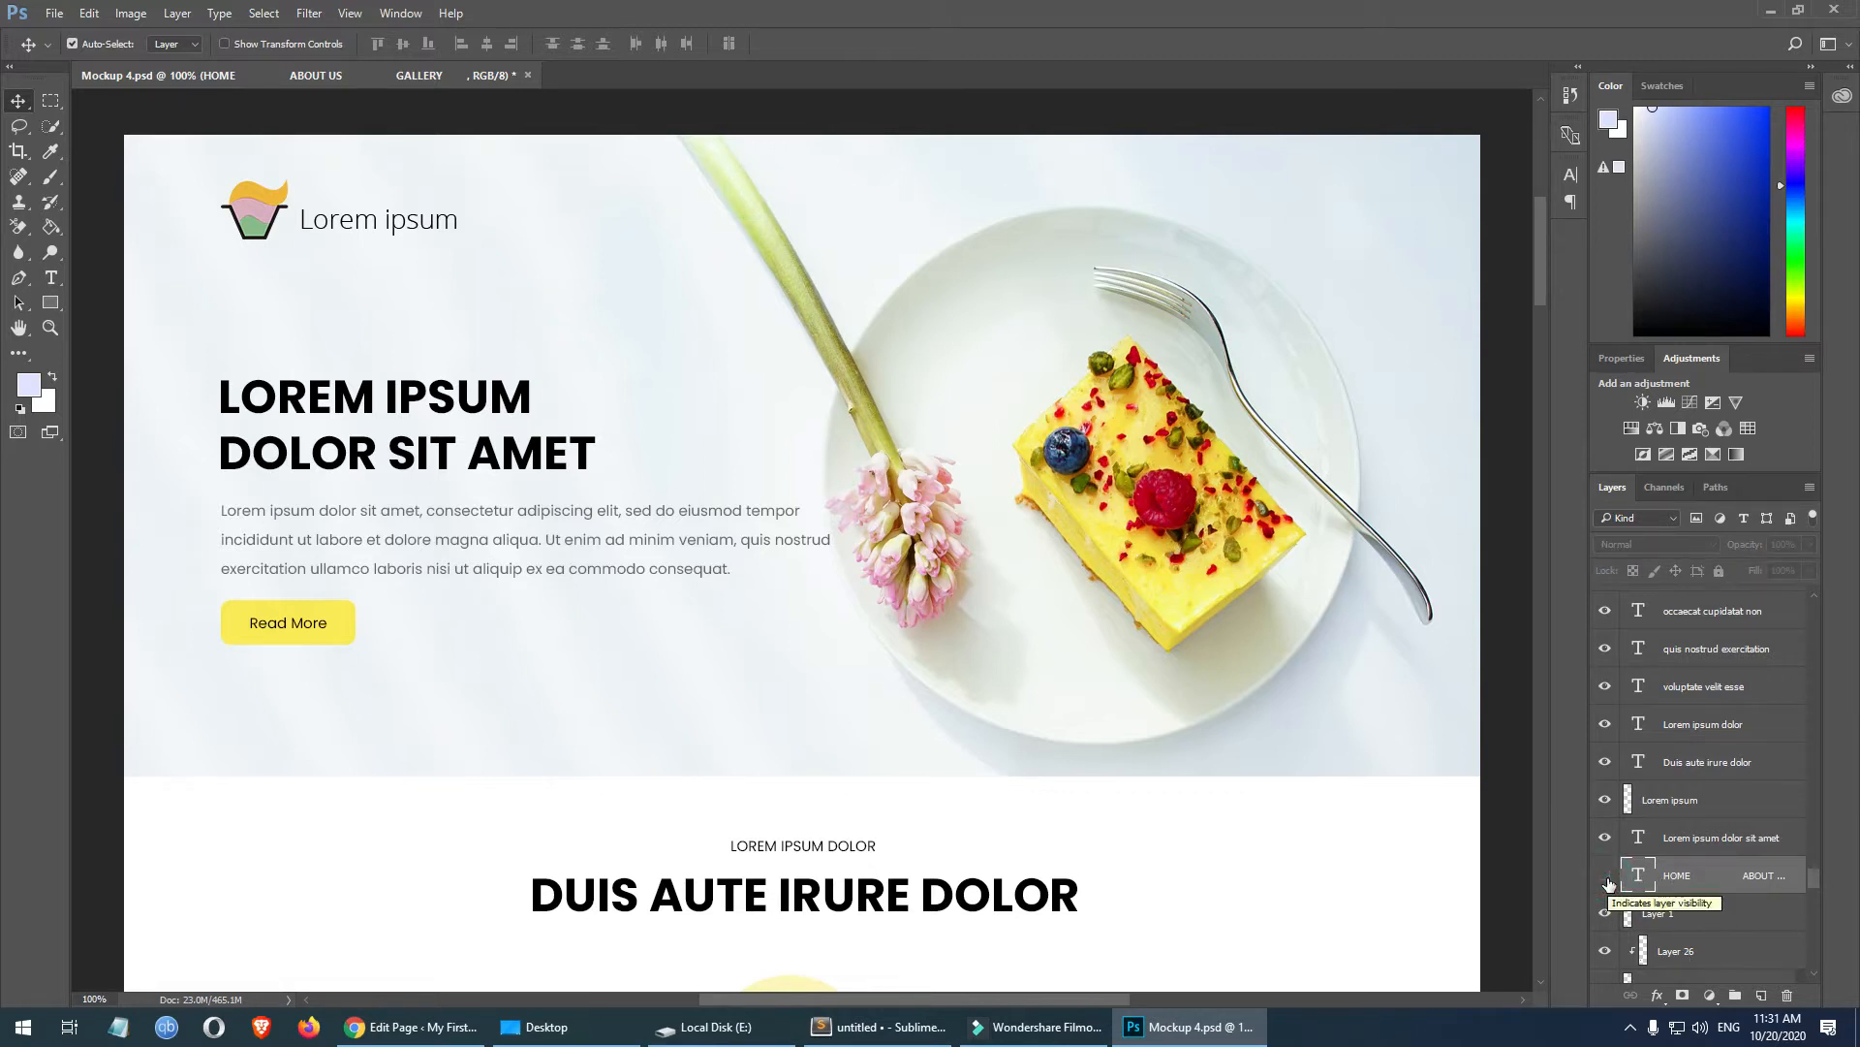
left_click(1605, 877)
left_click(1606, 877)
left_click(1605, 877)
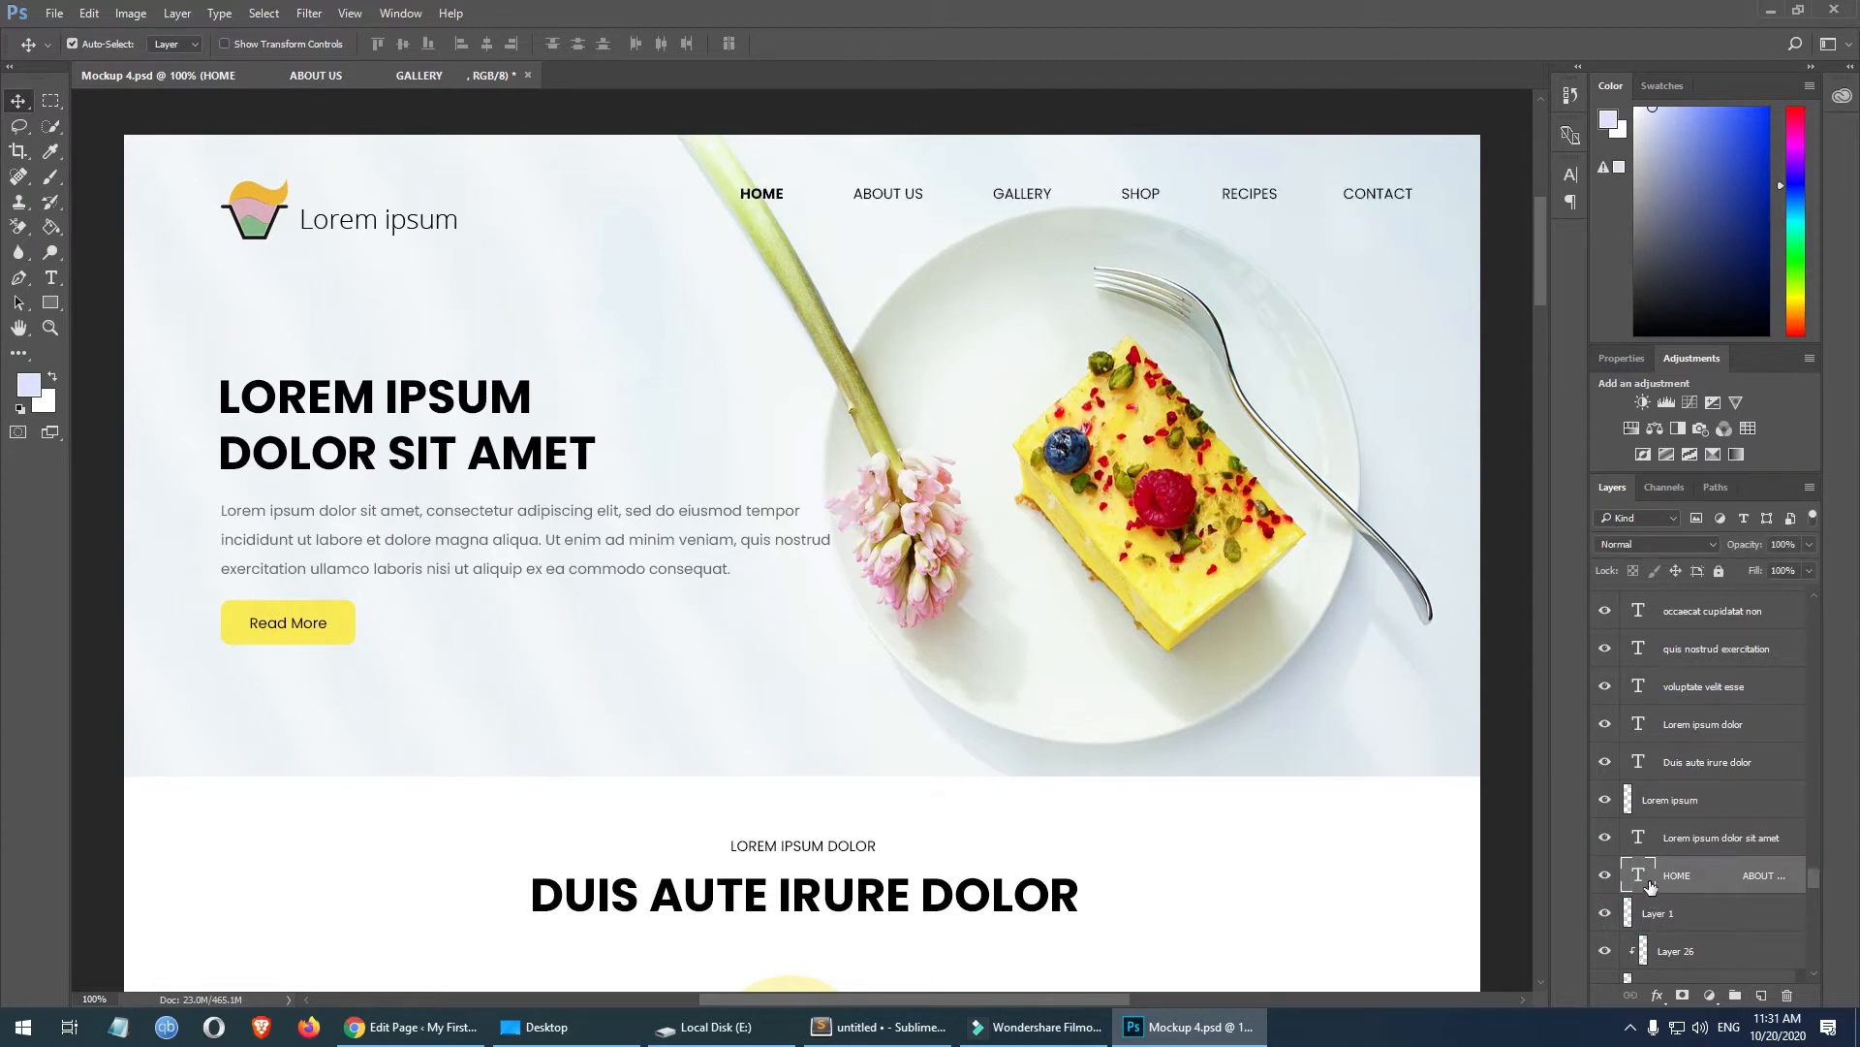
- Inspect the font family, weight, size and text colour of the HOME item in the mockup's navigation menu
double_click(1638, 876)
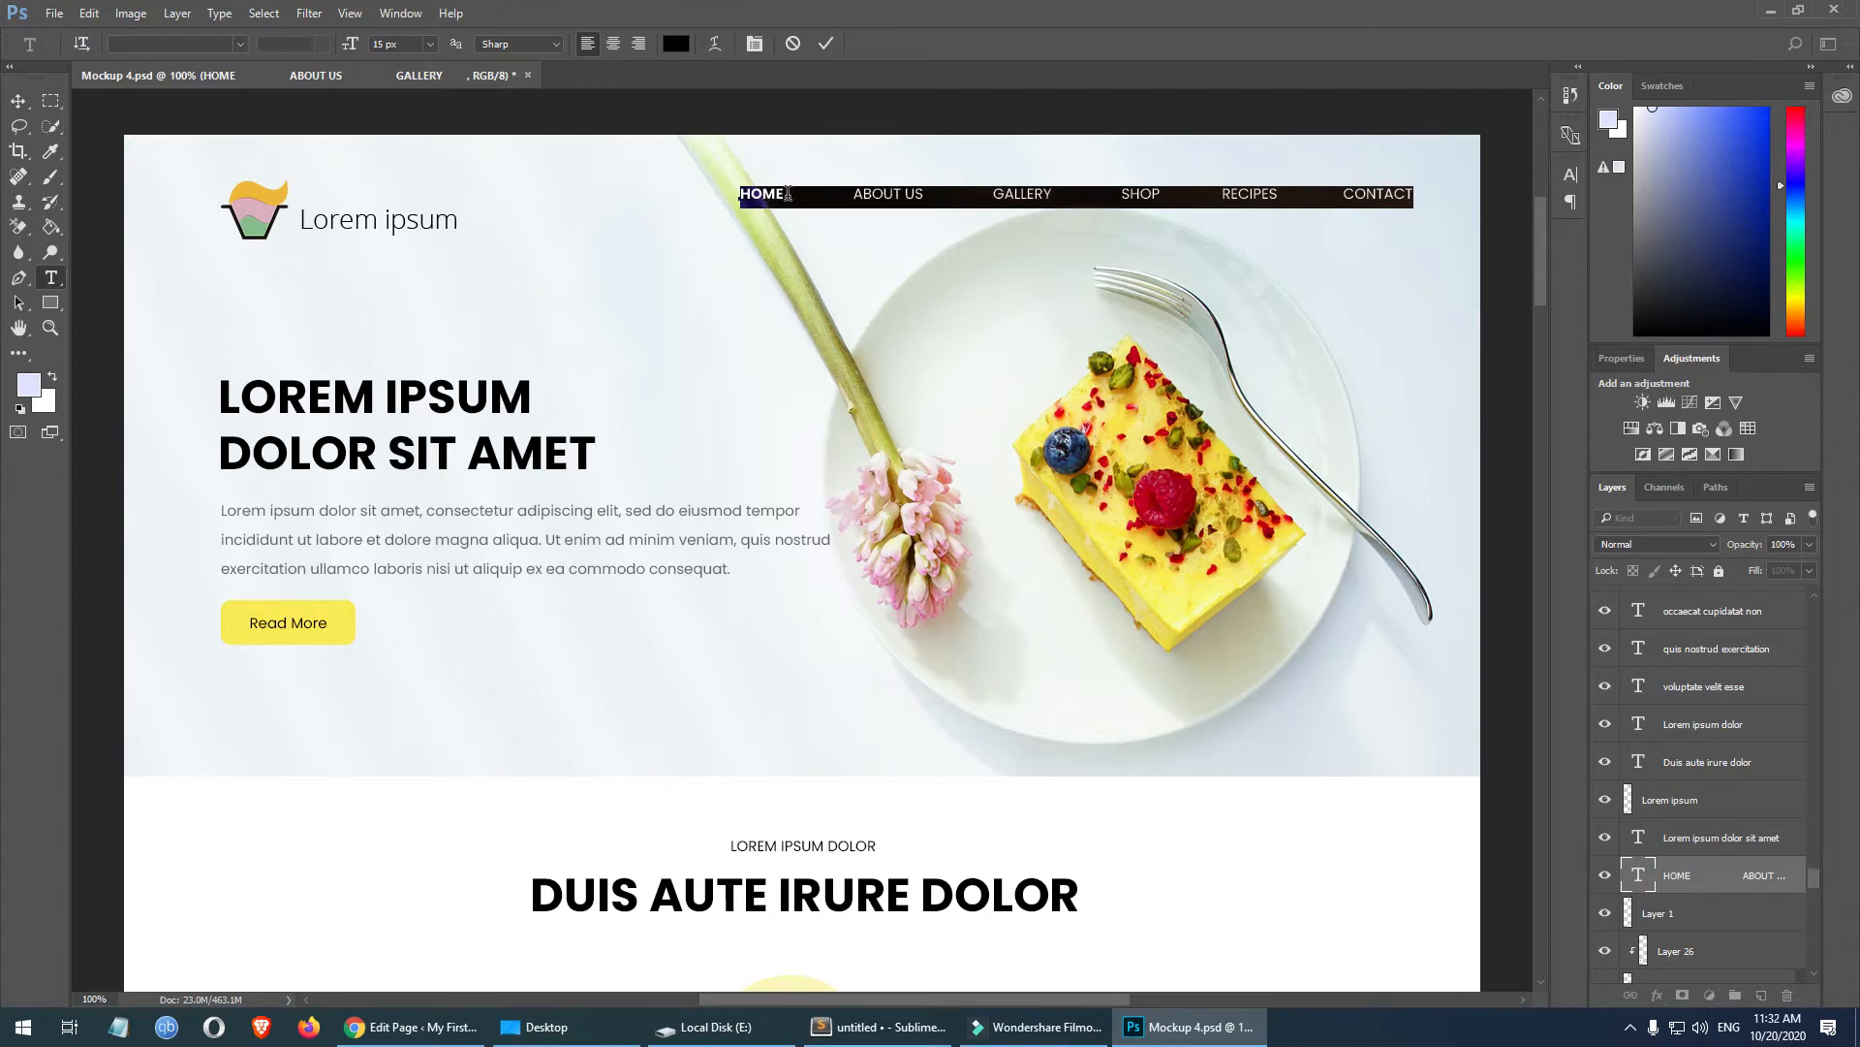
left_click(788, 193)
left_click(767, 194)
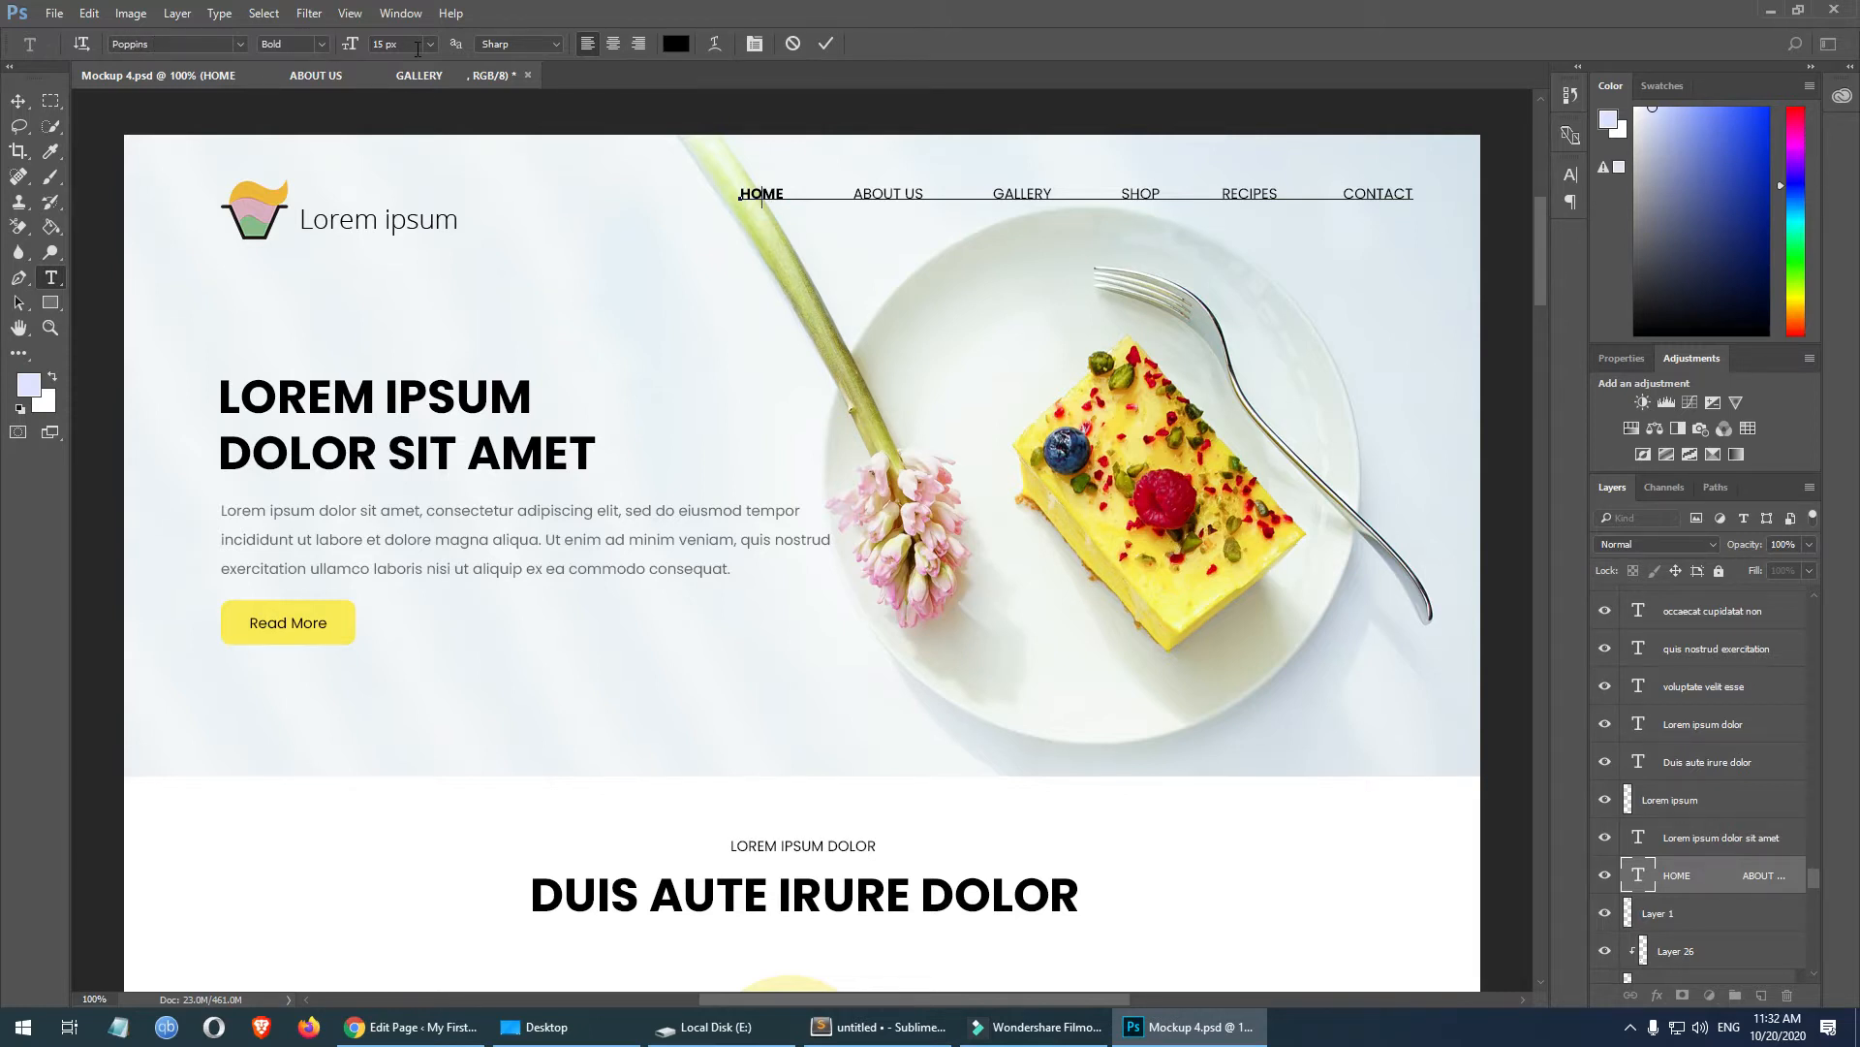
left_click(677, 44)
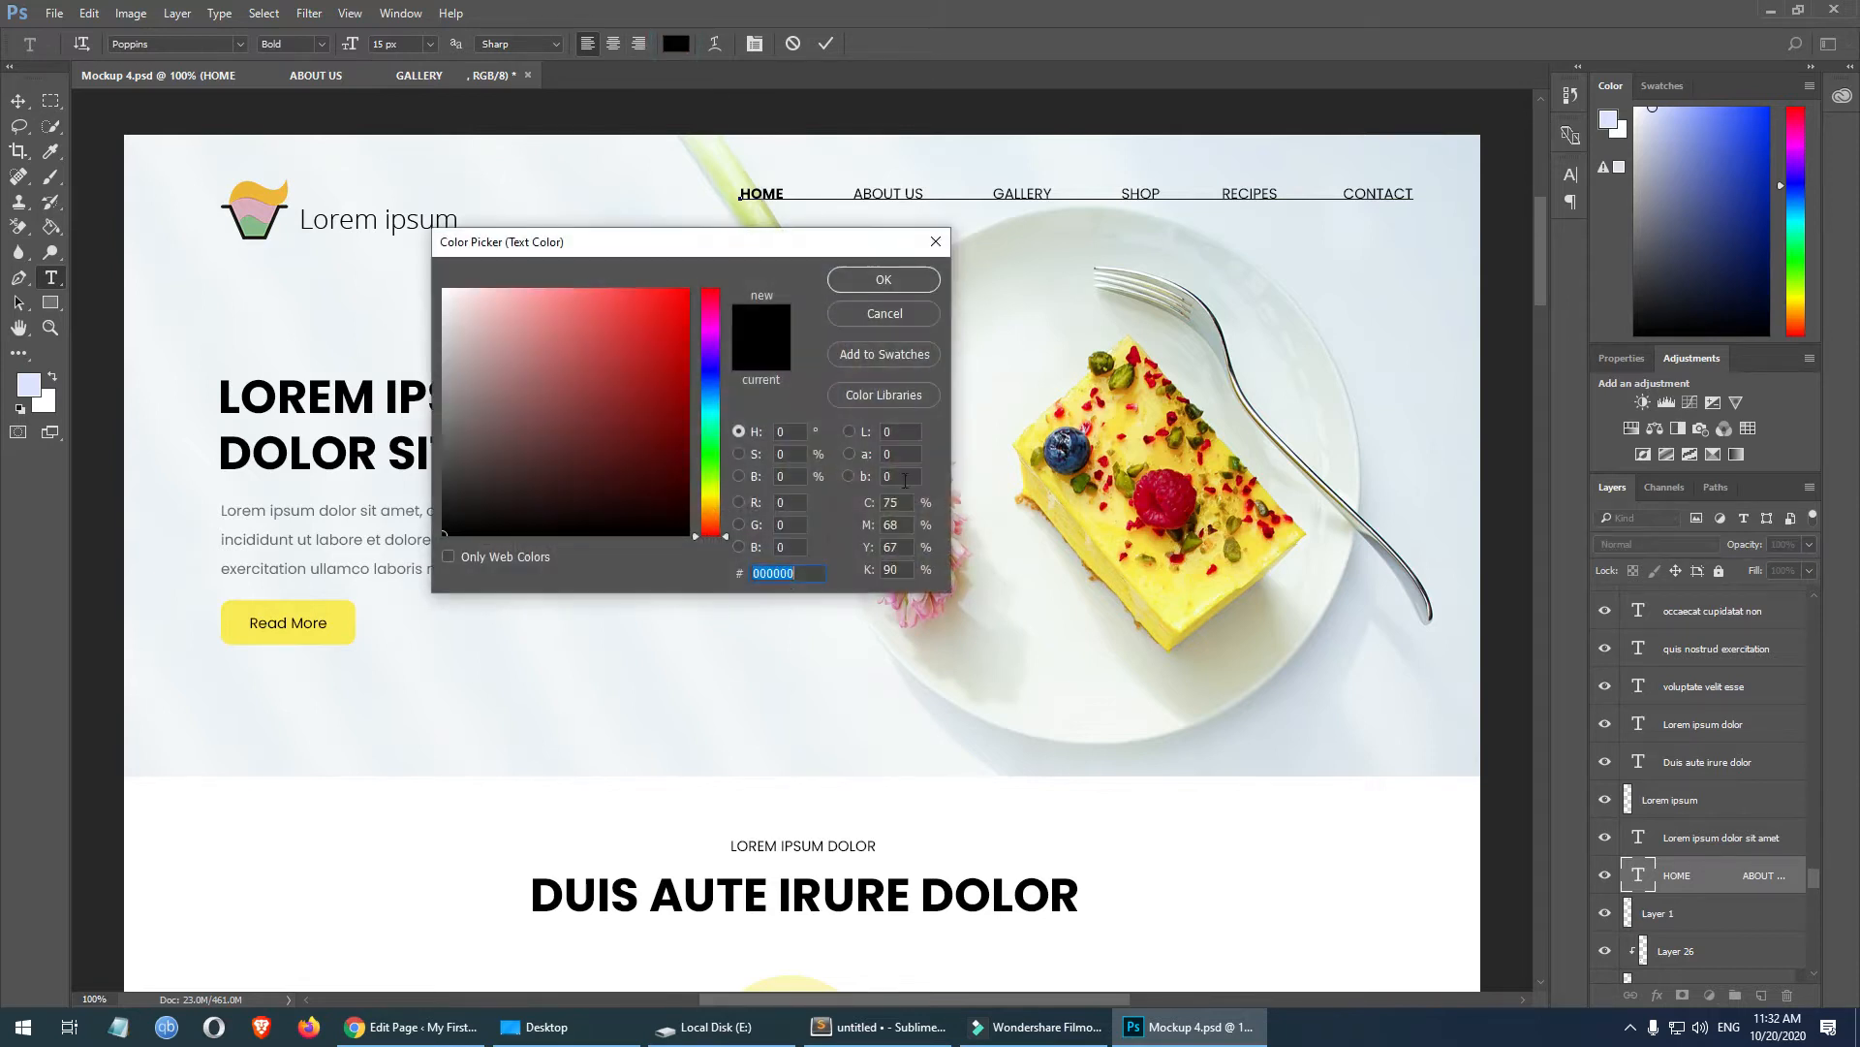
left_click(884, 314)
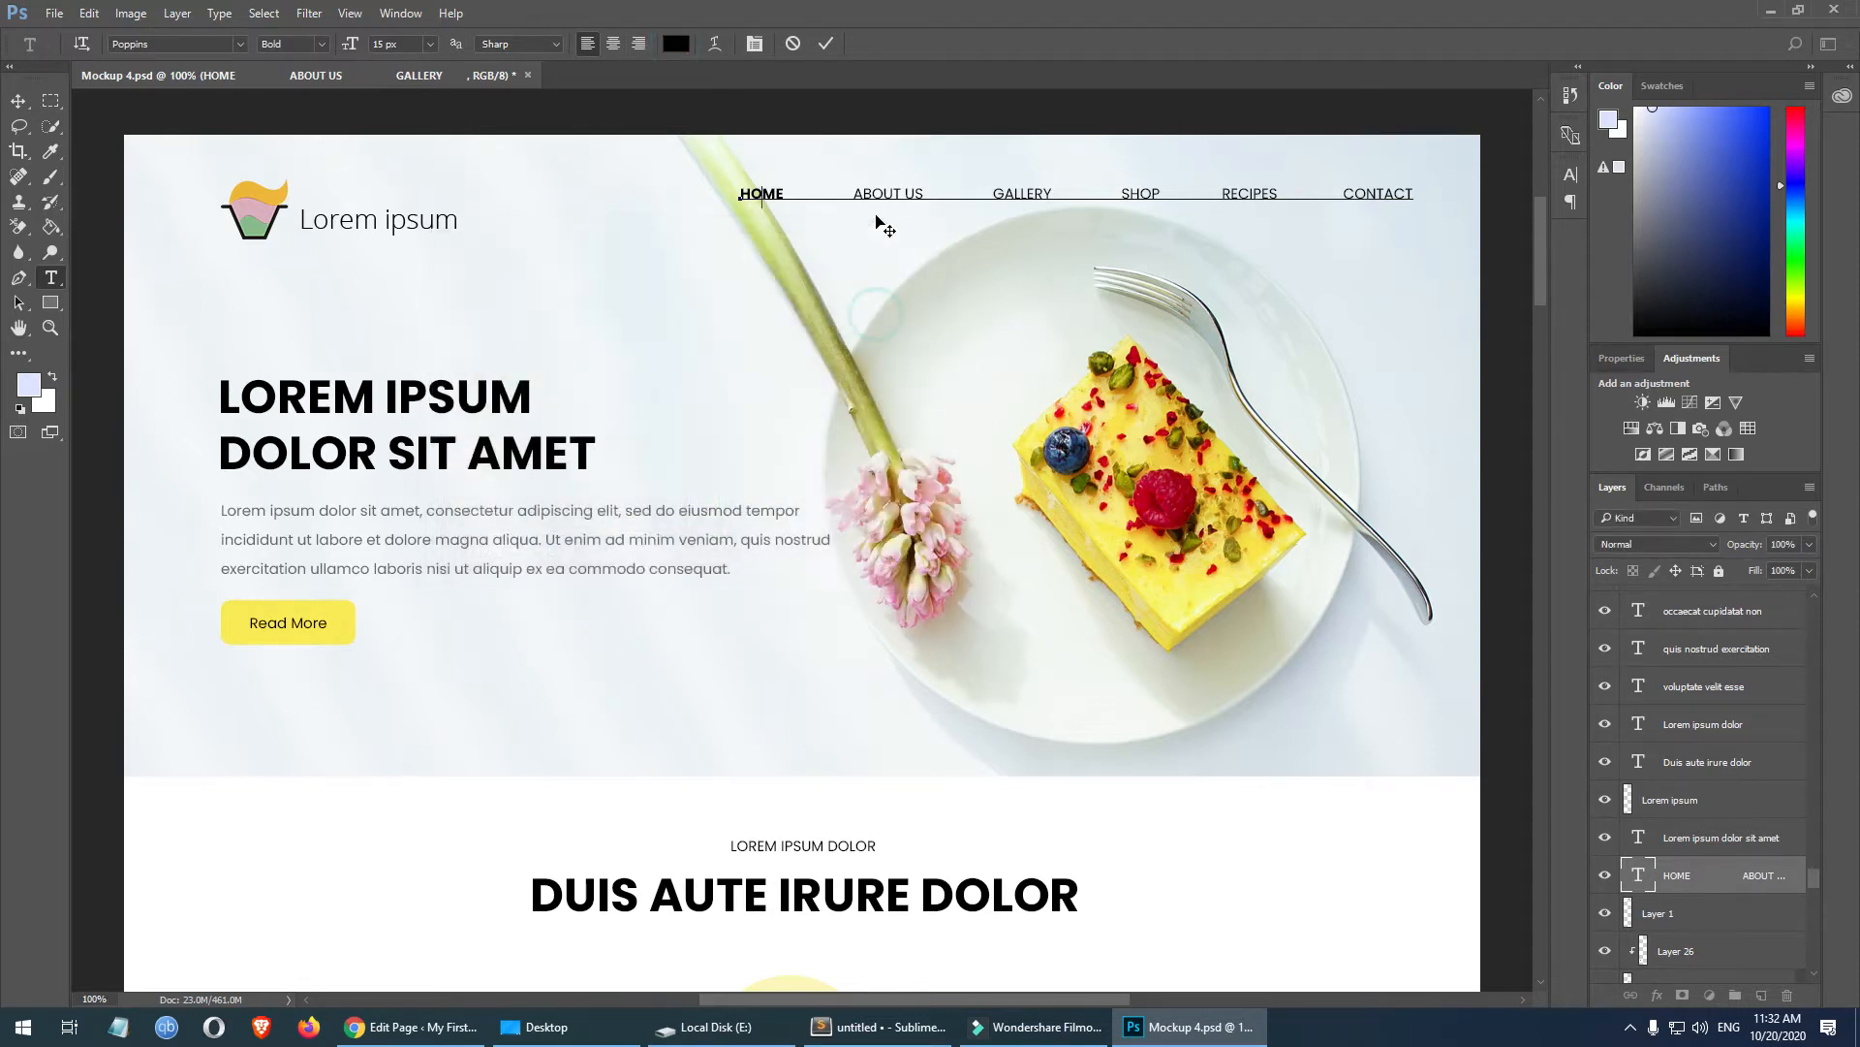
- Inspect the font weight and text colour of the ABOUT US item, leaving the menu text layer unedited
left_click(888, 193)
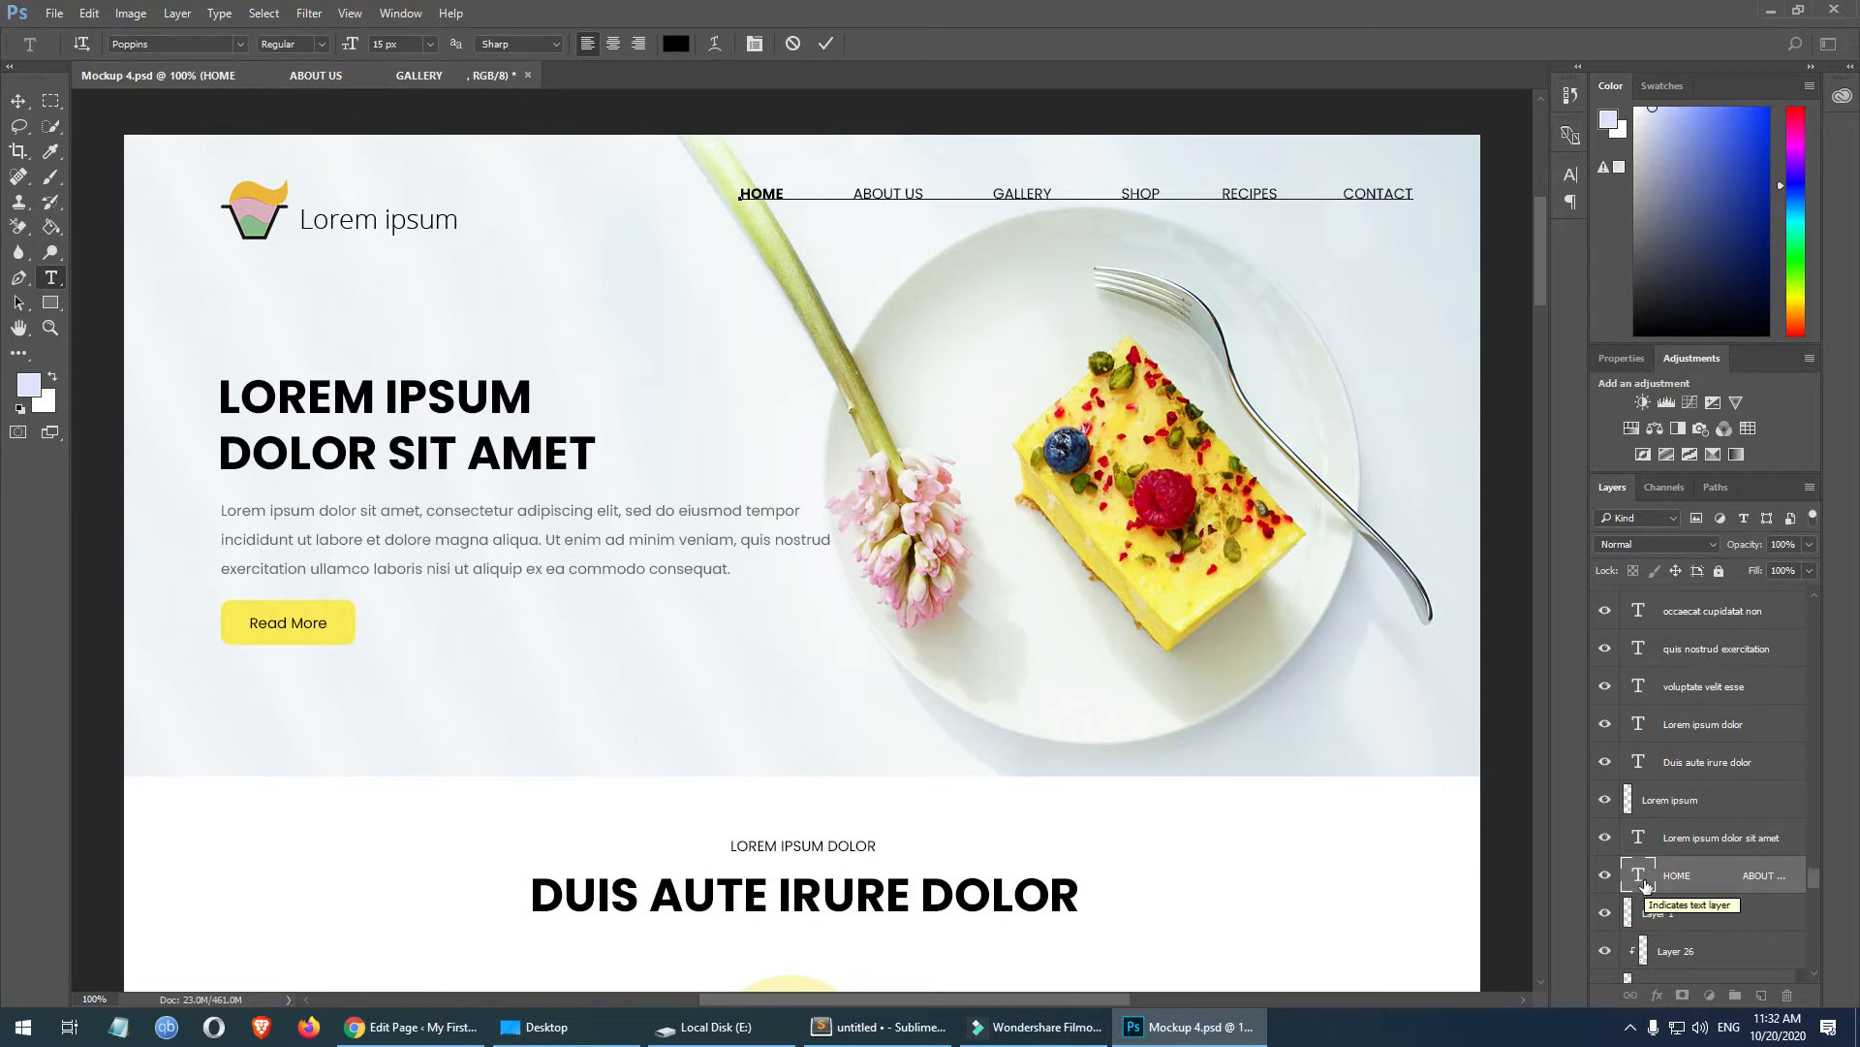
left_click(675, 44)
left_click(892, 316)
key("Escape")
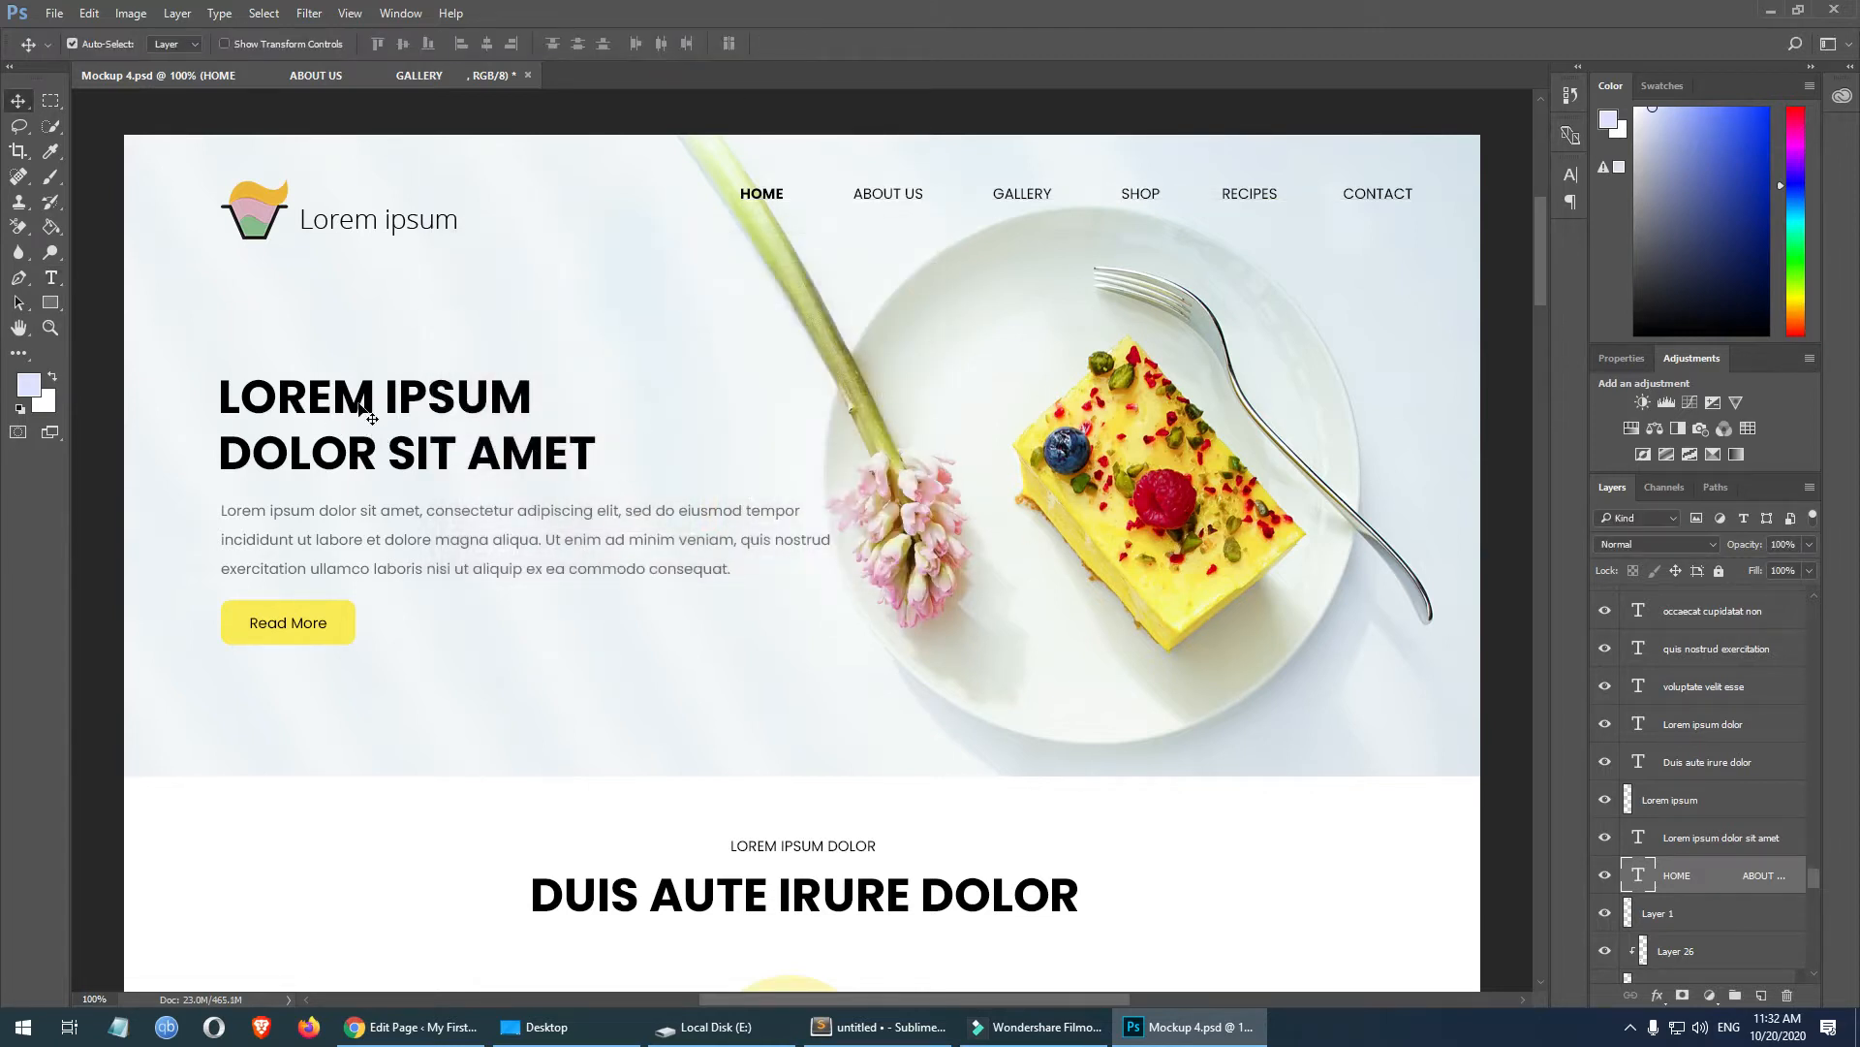
- Inspect the type settings and text colour of the "Lorem ipsum dolor sit amet" heading in the mockup's hero section
left_click(357, 405)
double_click(1638, 839)
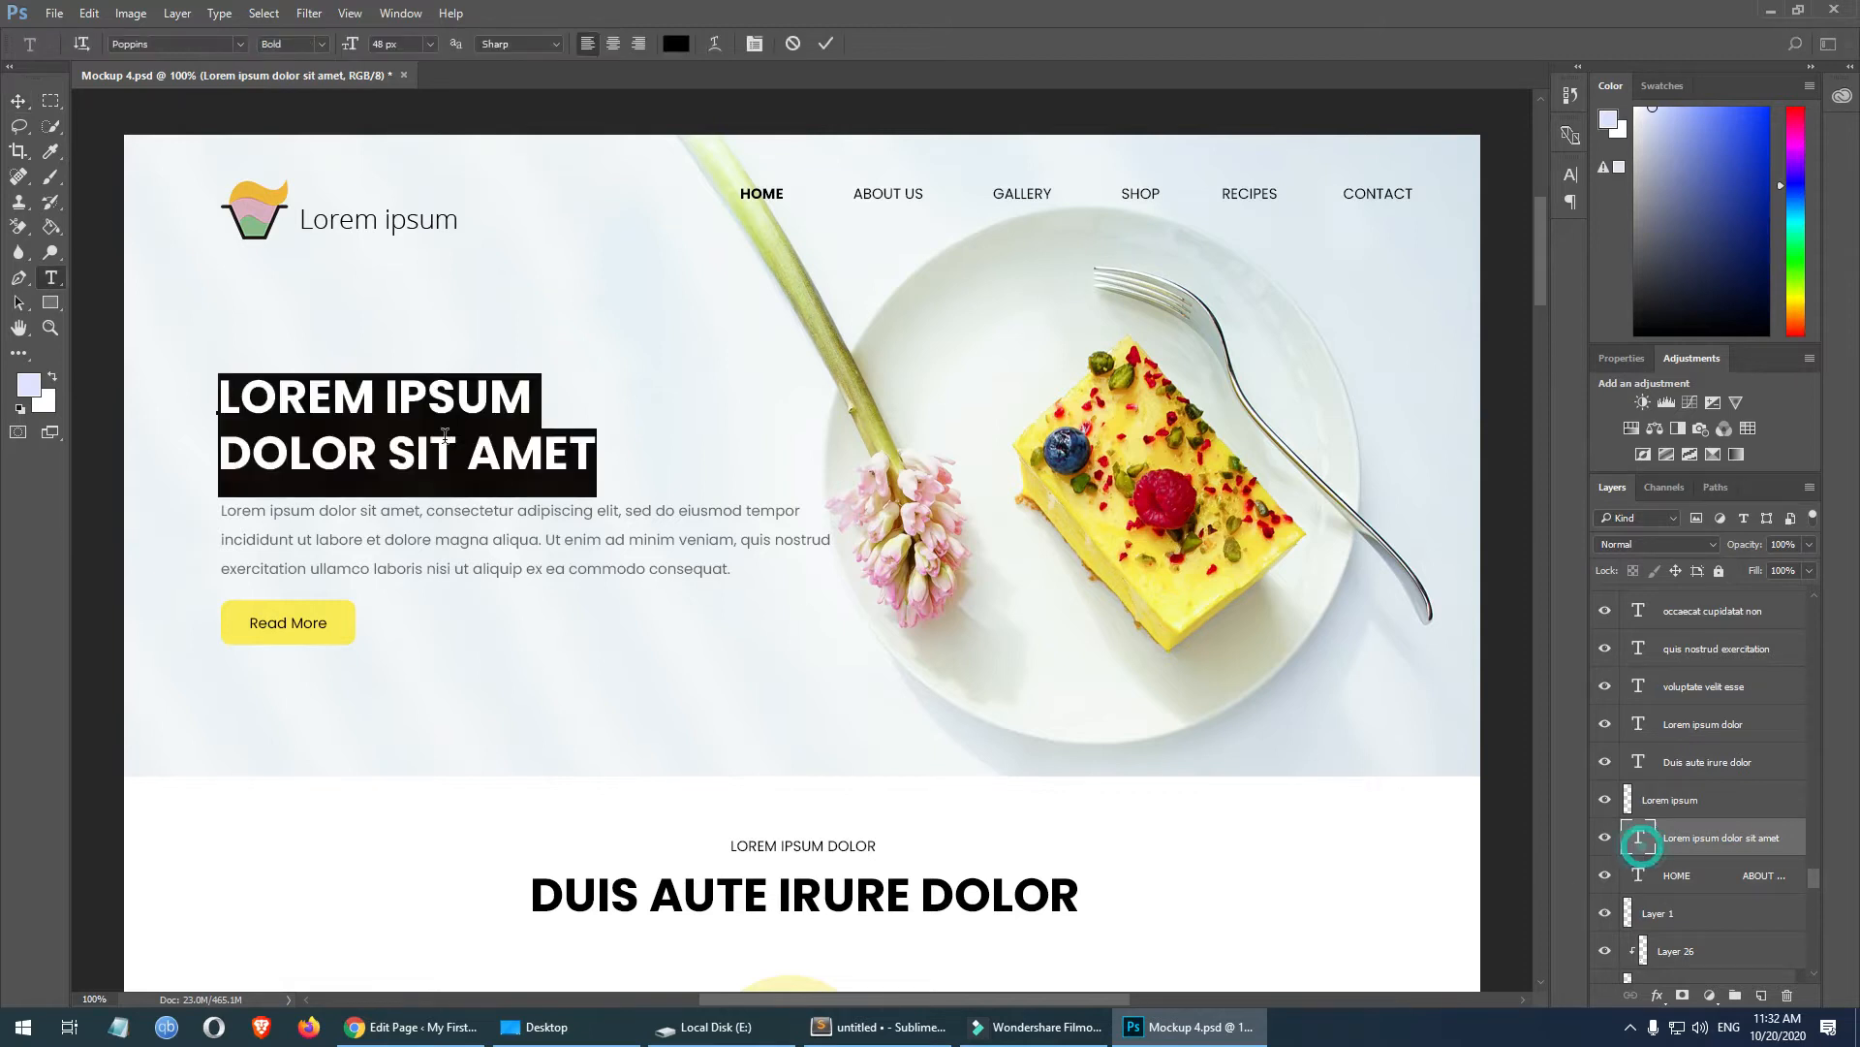
left_click(443, 402)
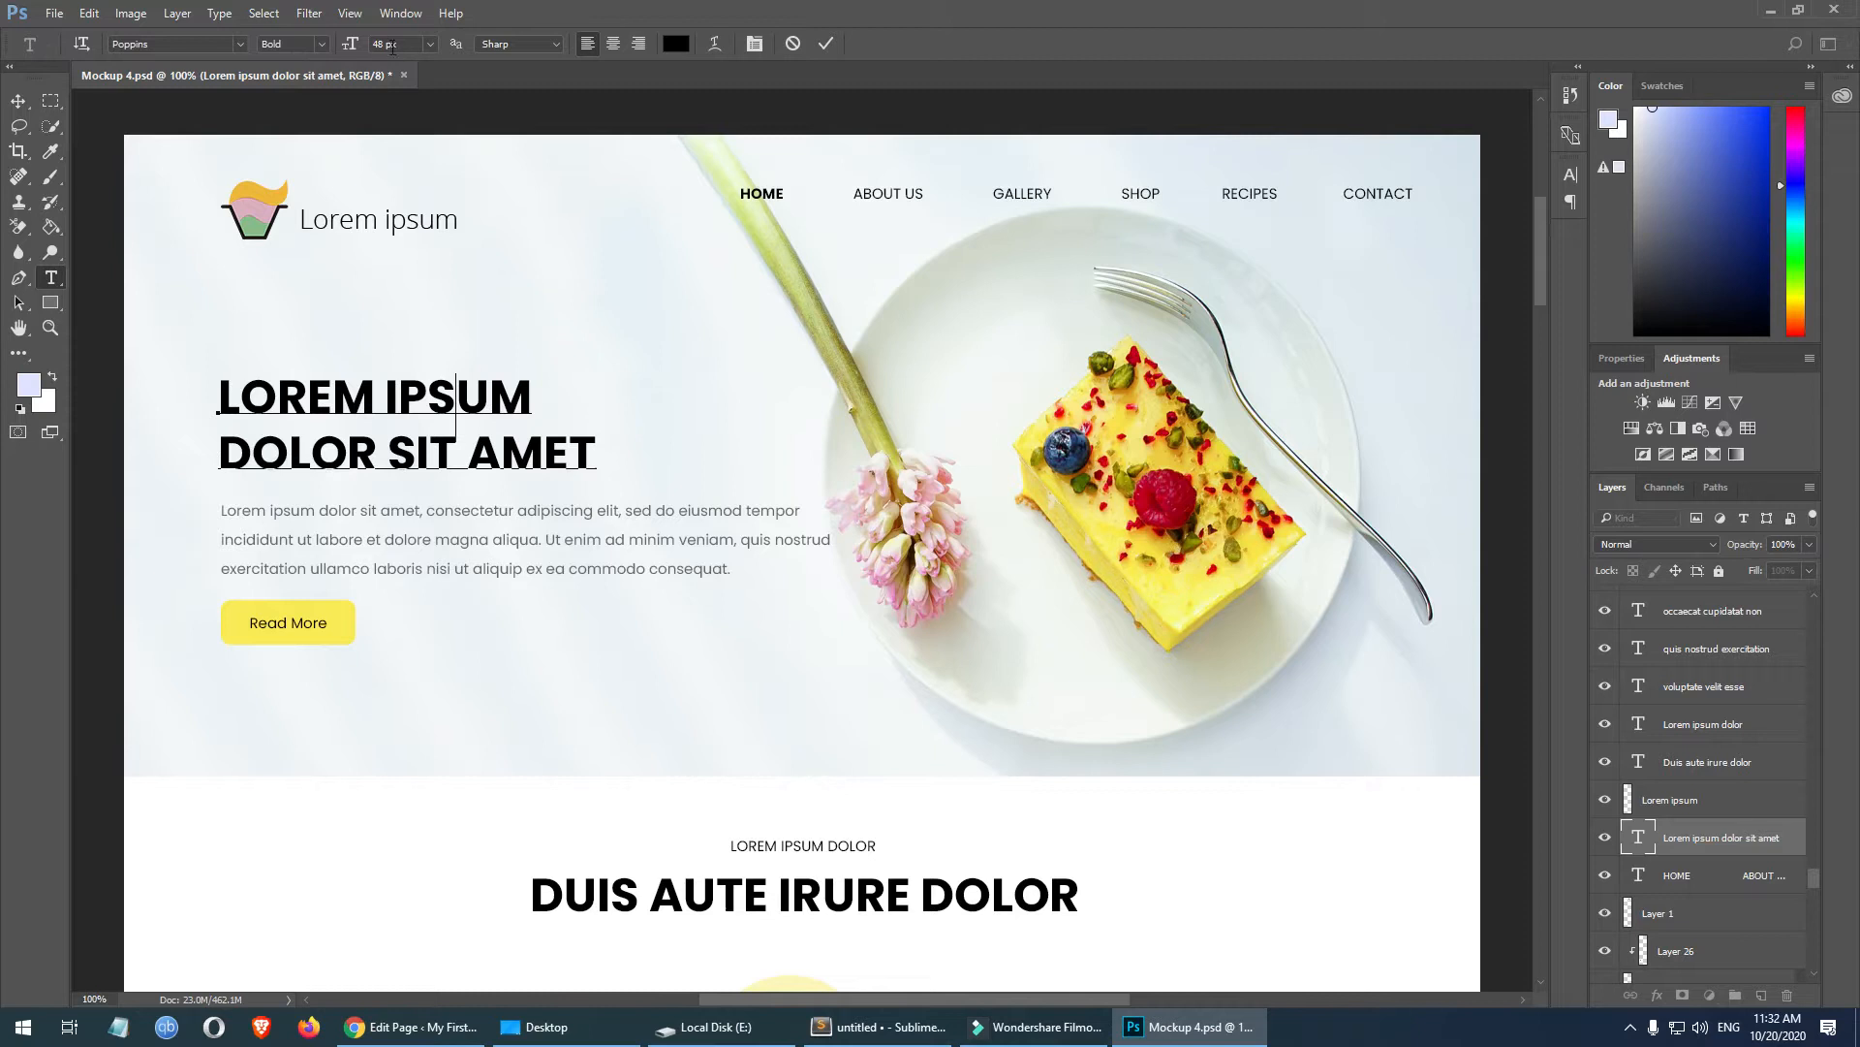
left_click(675, 43)
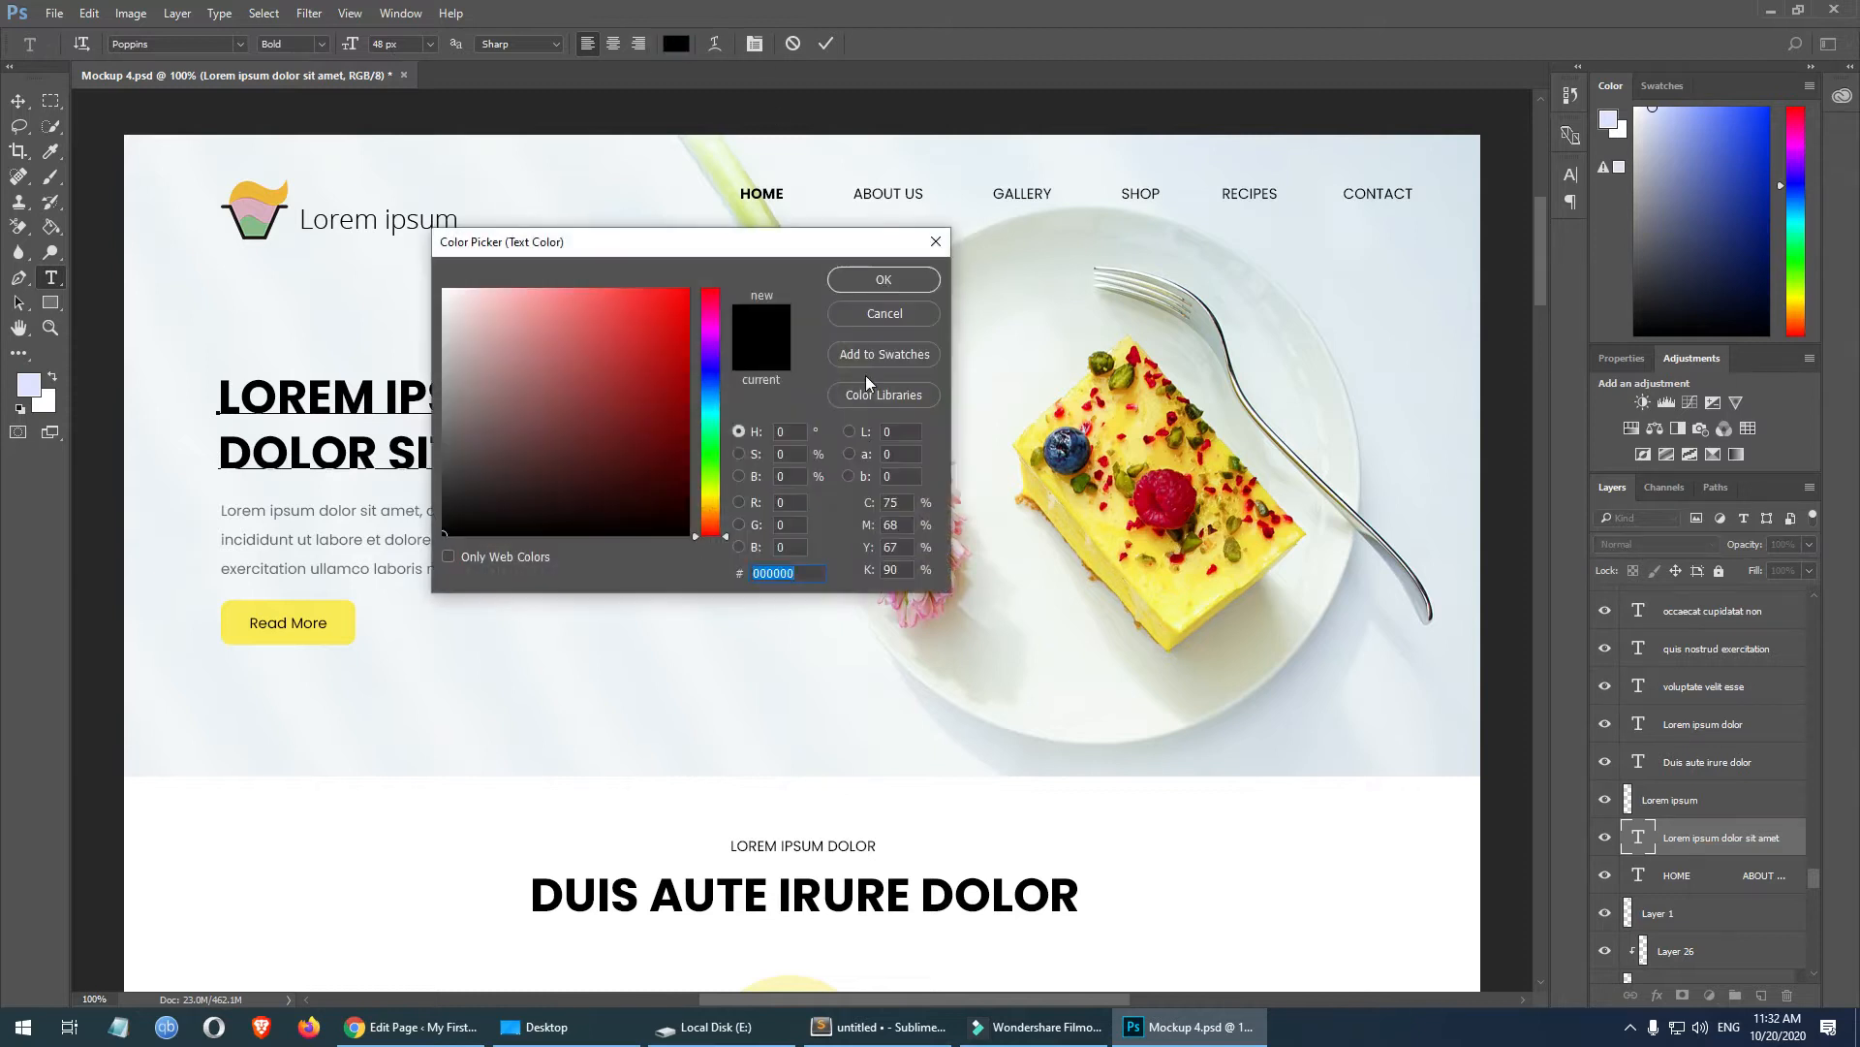
left_click(884, 313)
key("ctrl+Return")
key("v")
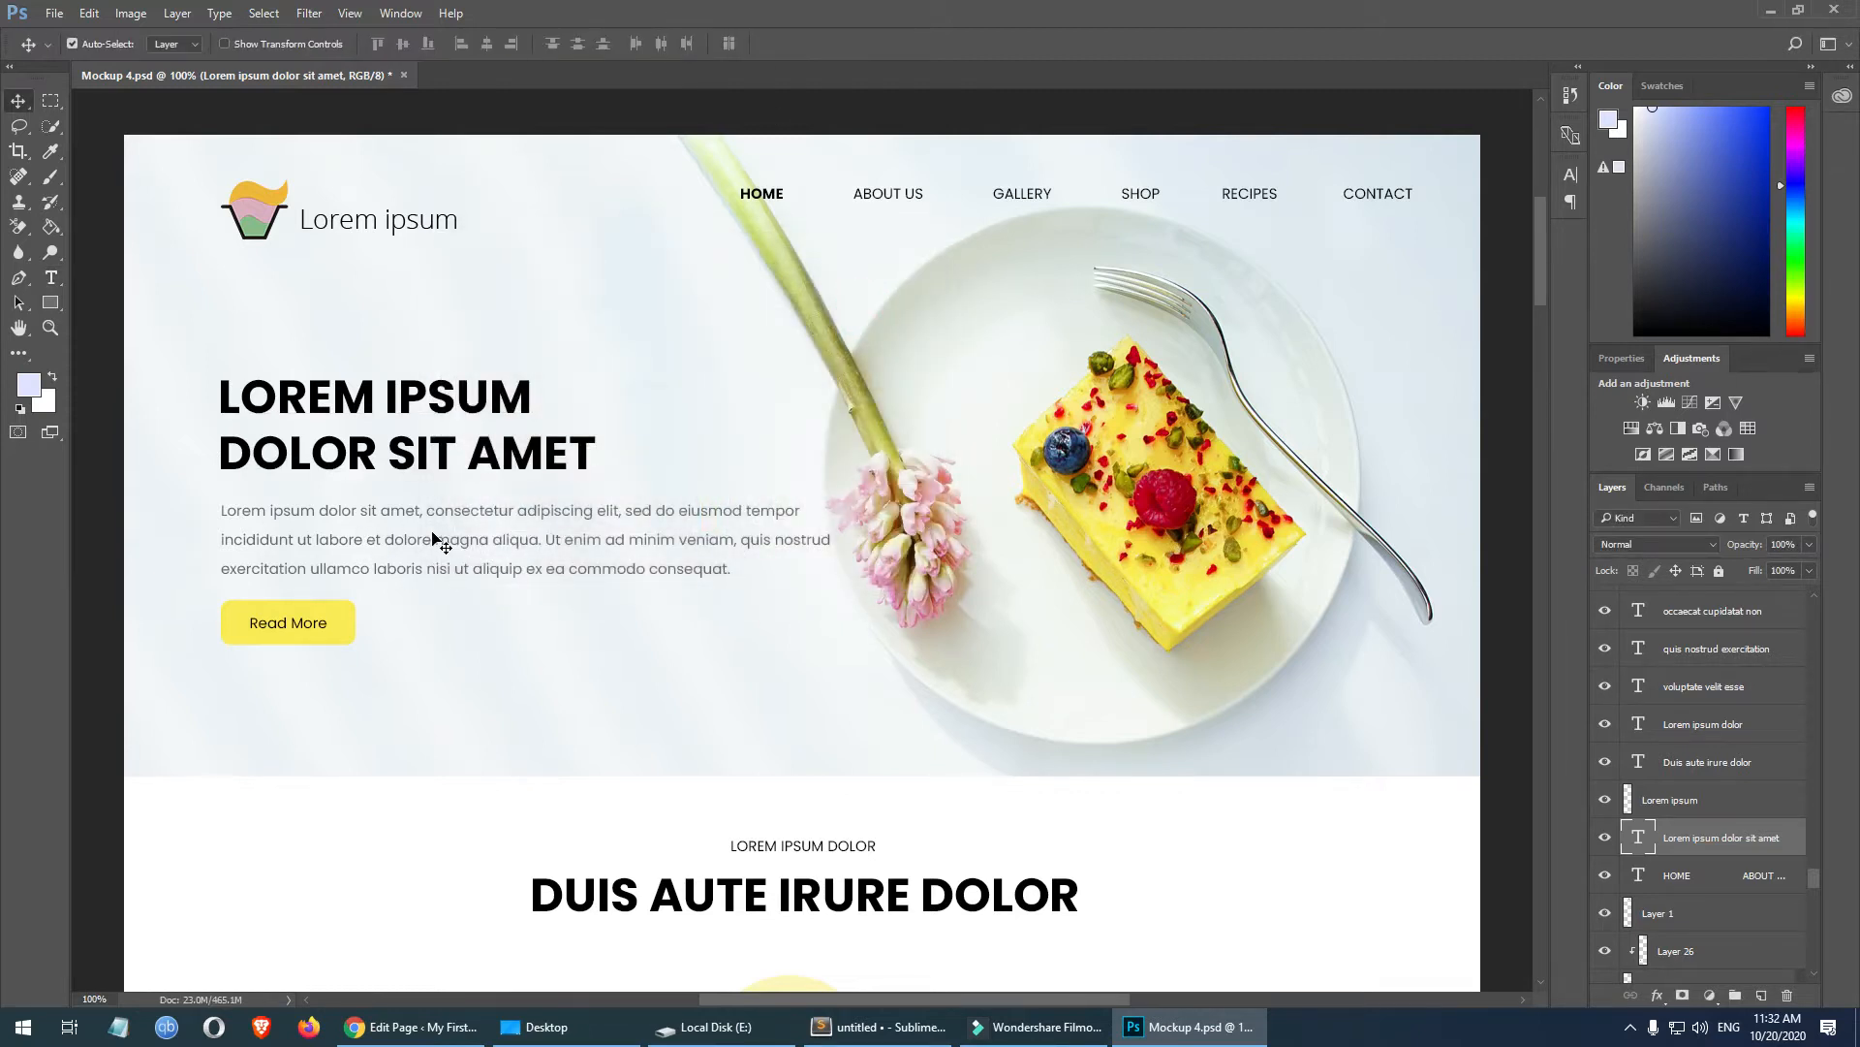
- Identify the hero section's paragraph layer by toggling its visibility, and inspect its type settings and text colour
left_click(435, 548)
left_click(1604, 606)
left_click(1604, 606)
double_click(1637, 605)
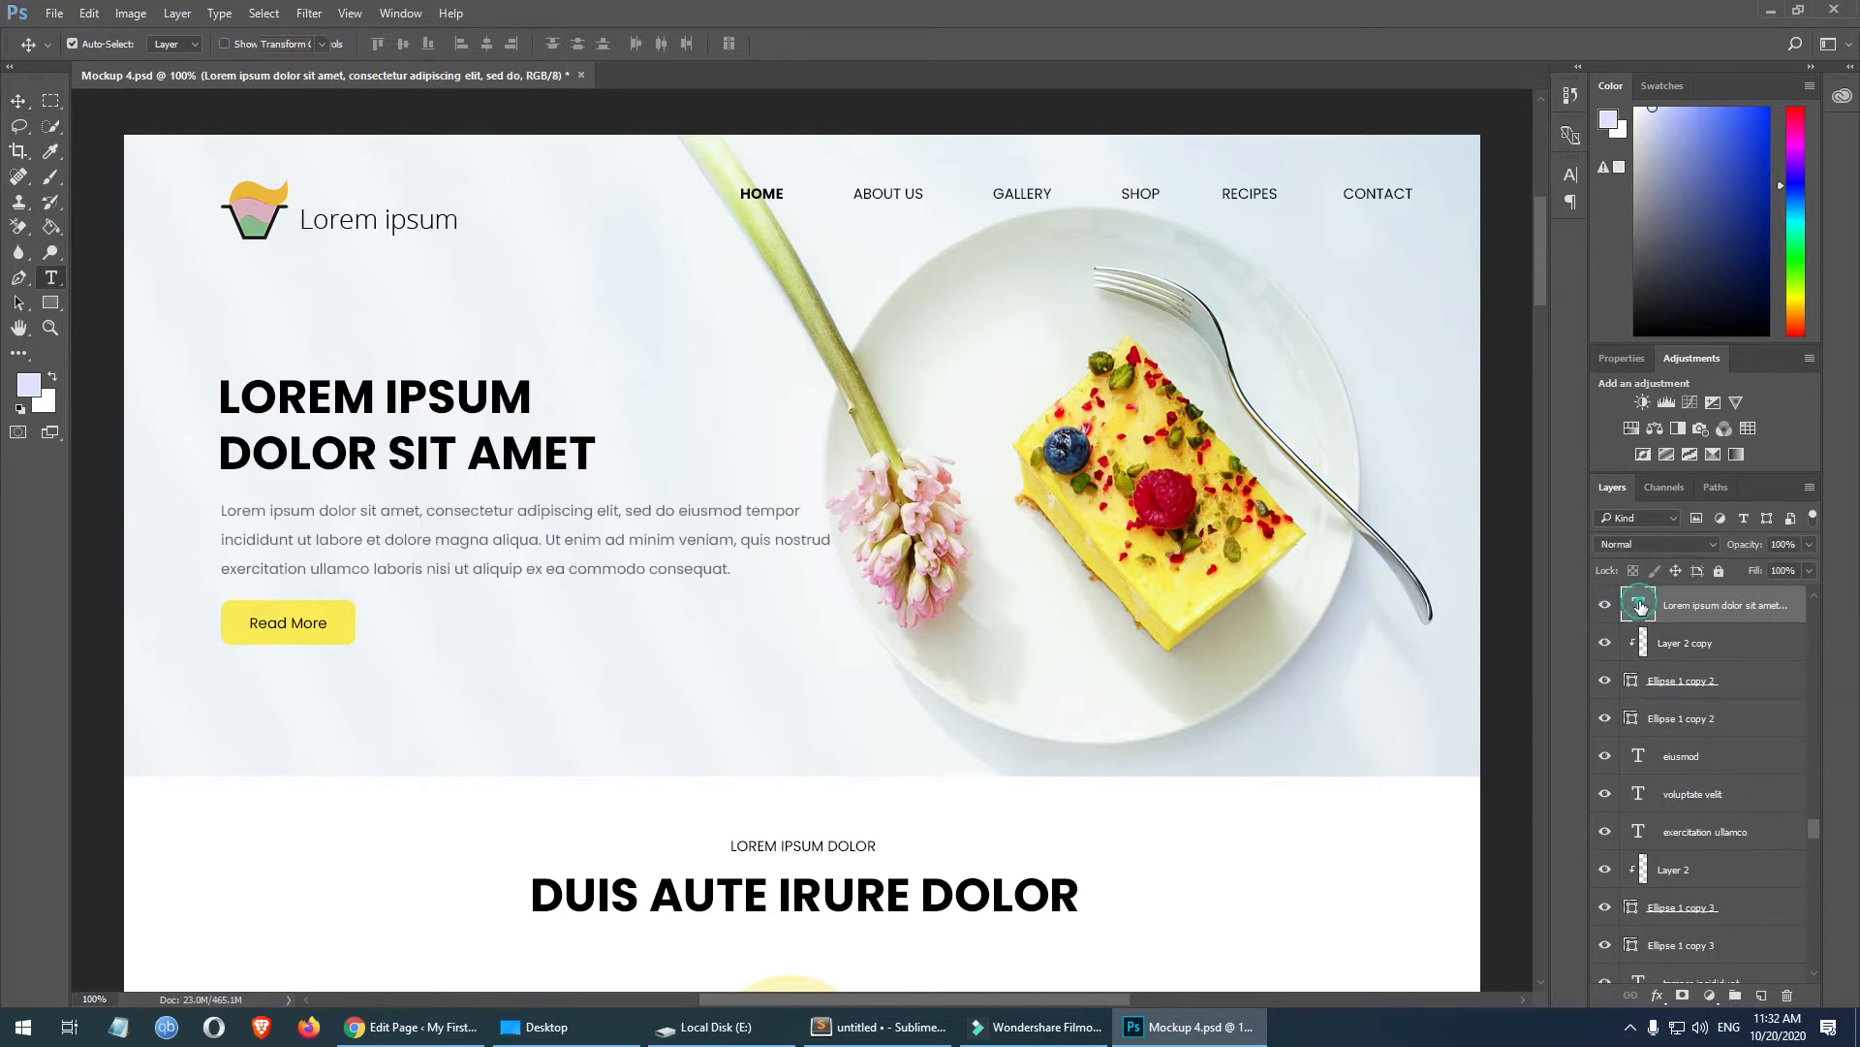
left_click(564, 540)
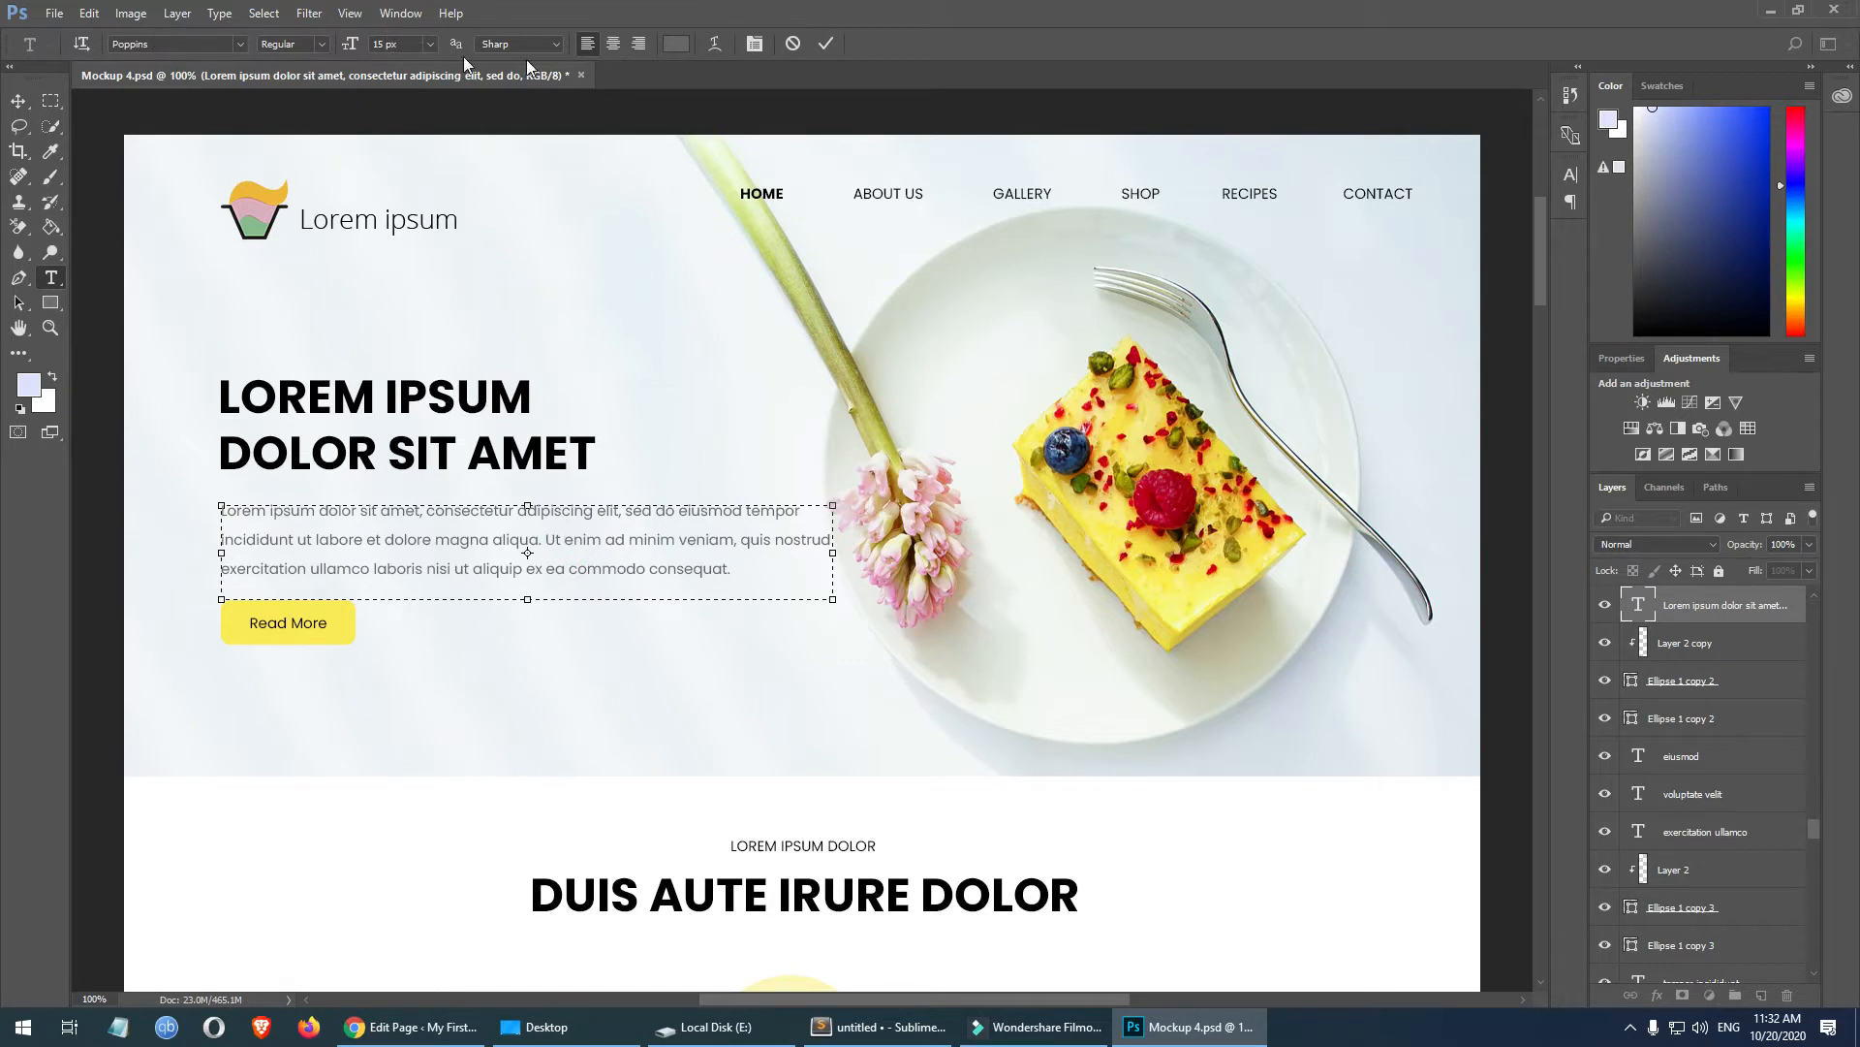
left_click(676, 44)
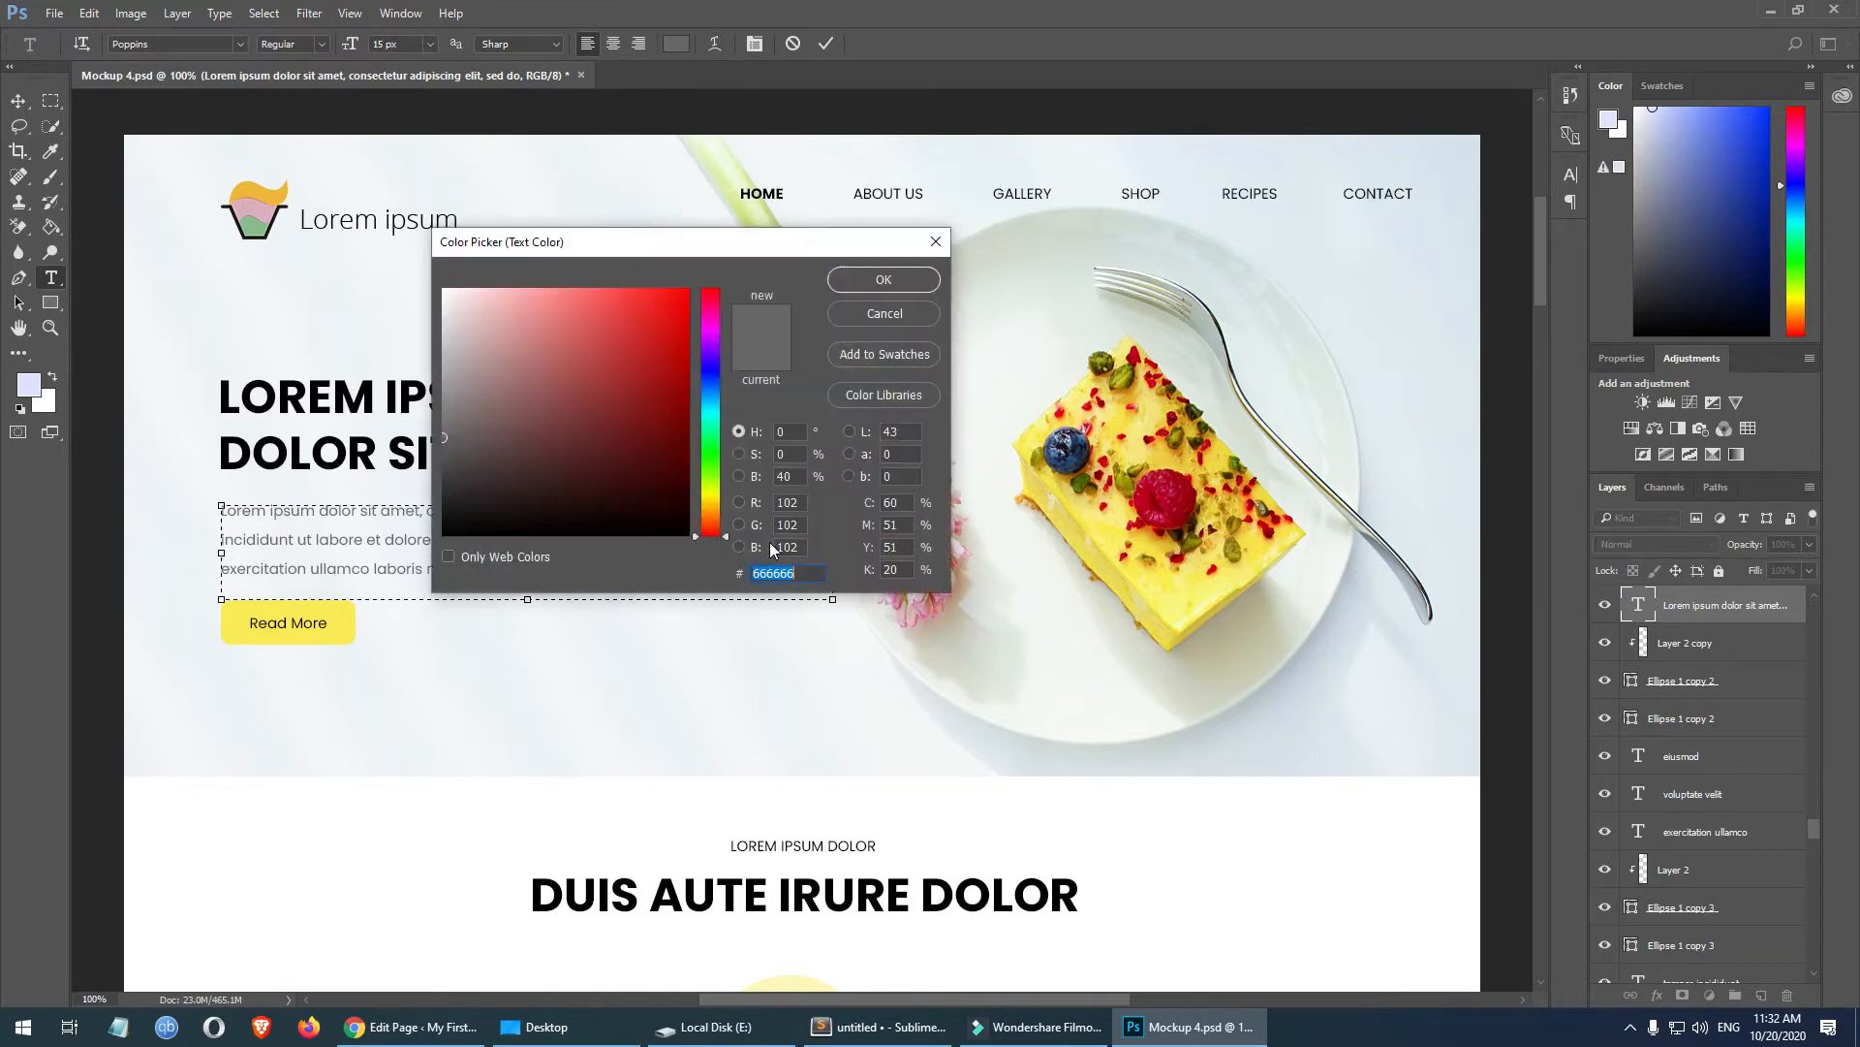
left_click(875, 307)
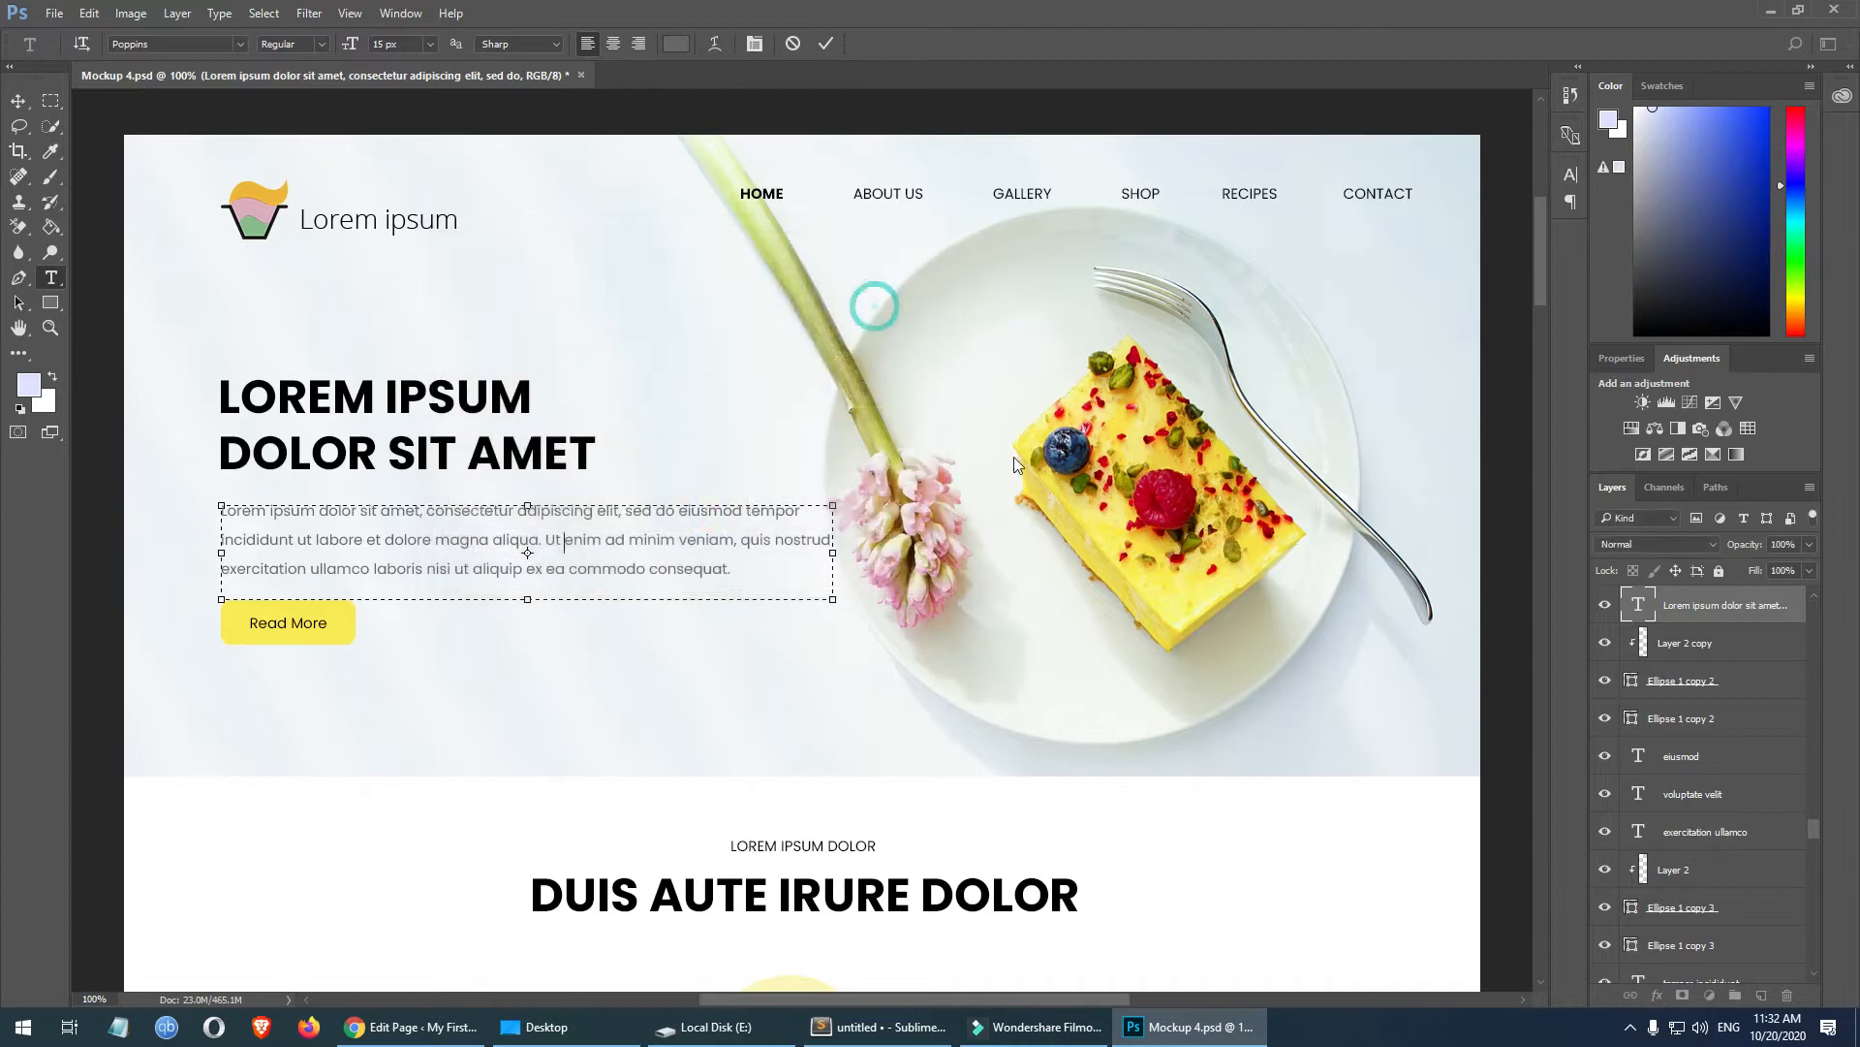
key("Escape")
key("v")
- Inspect the type settings and text colour of the paragraph beside the cupcake picture in the mockup
left_click_drag(1536, 250, 1545, 377)
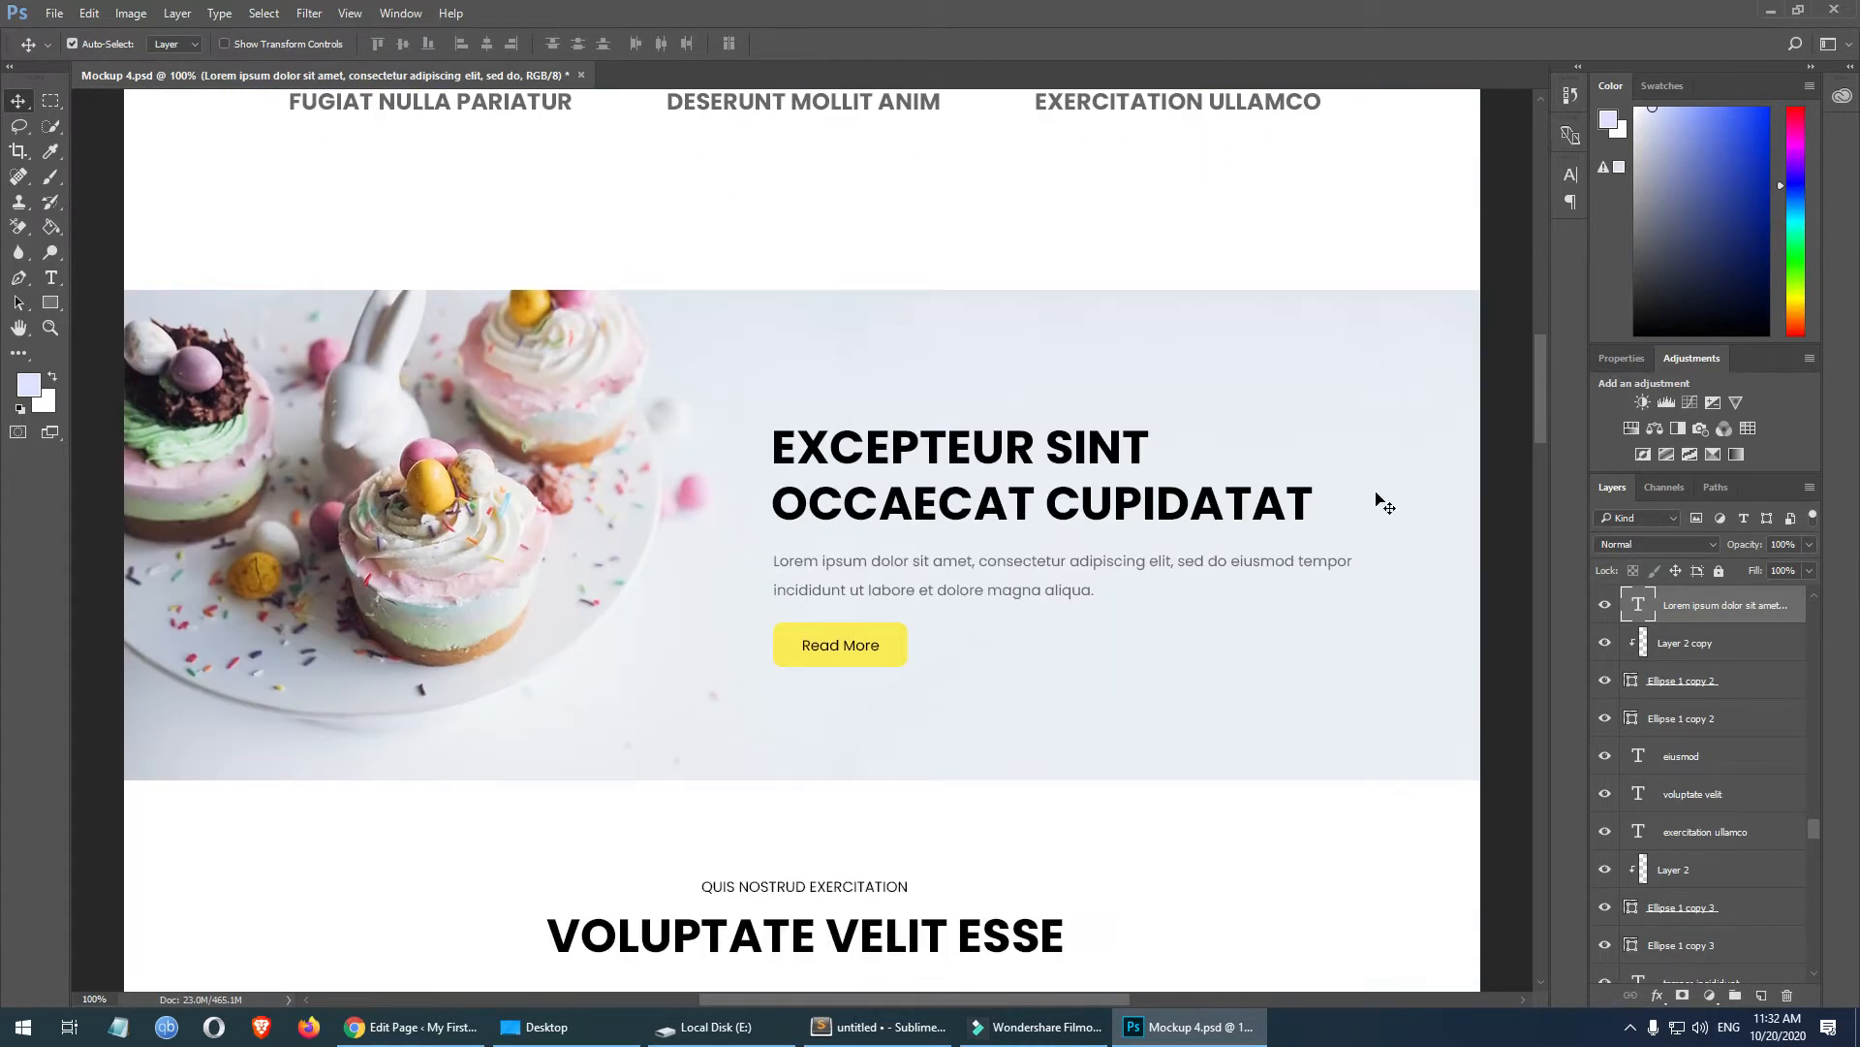
left_click(1044, 562)
double_click(1655, 625)
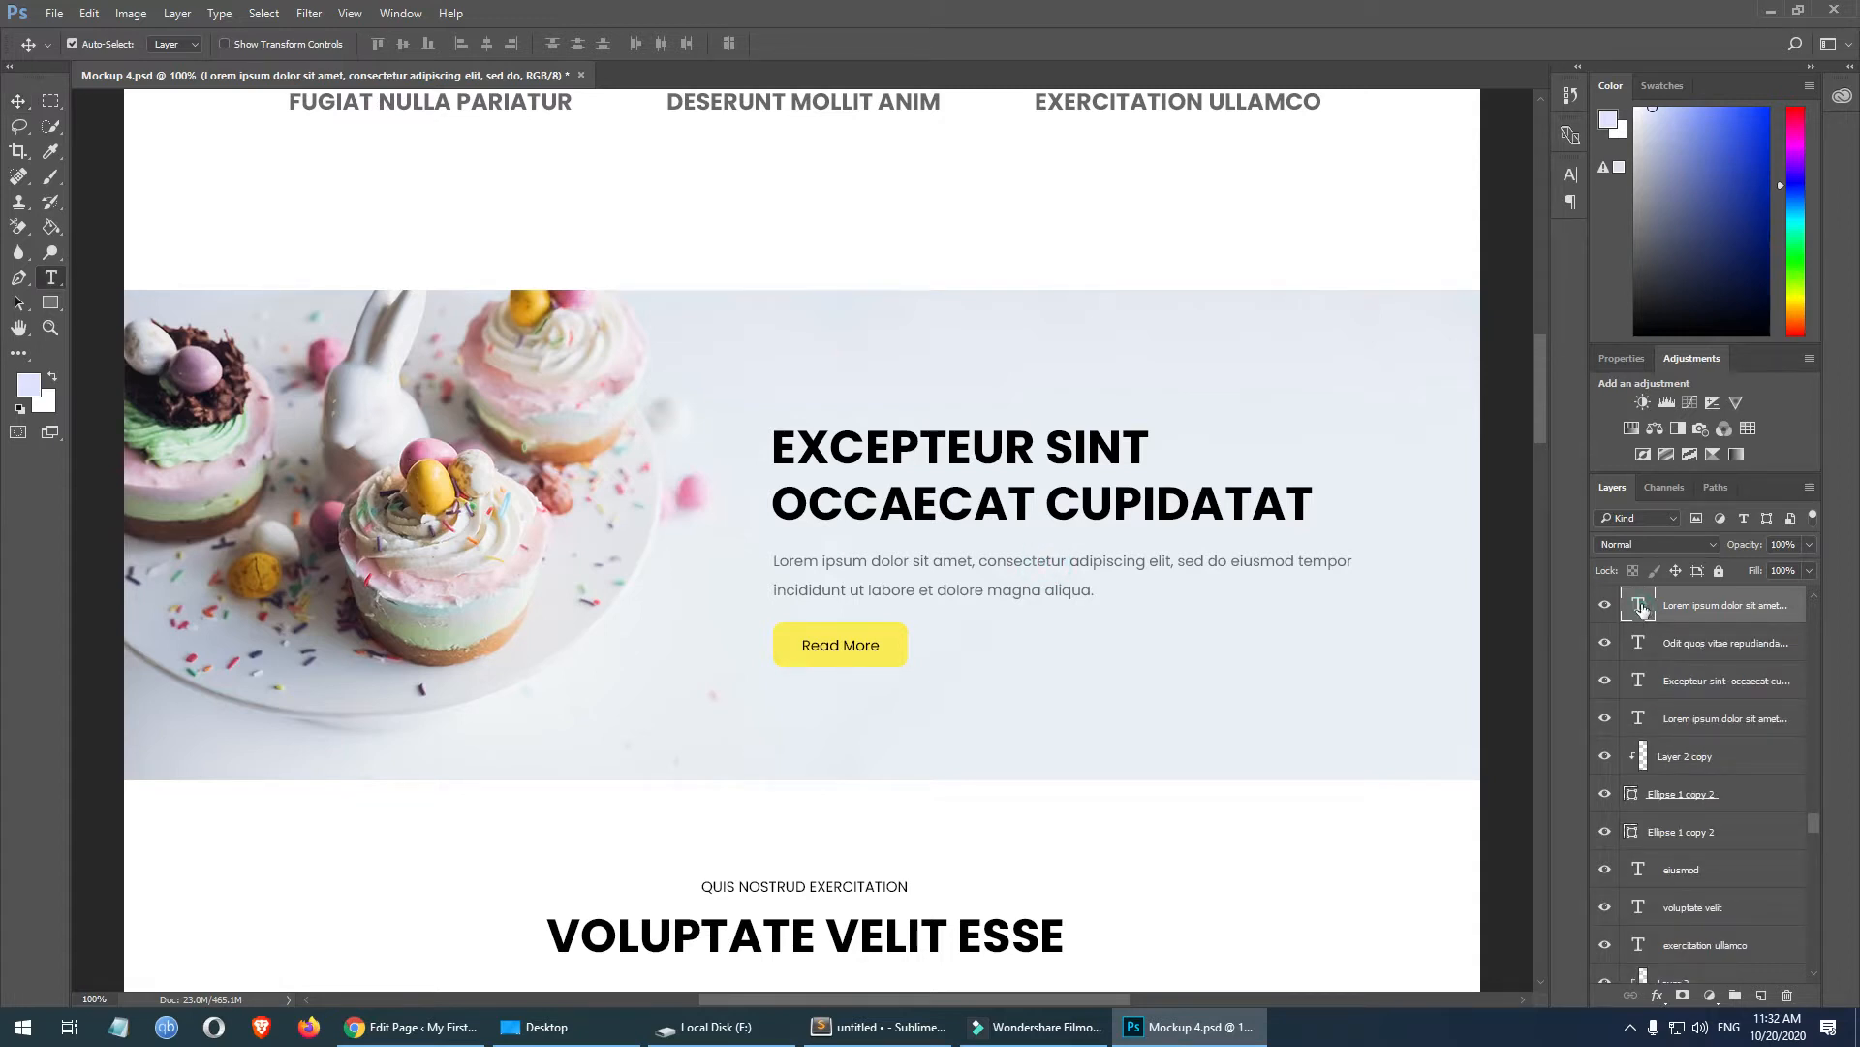
left_click(911, 592)
left_click(678, 43)
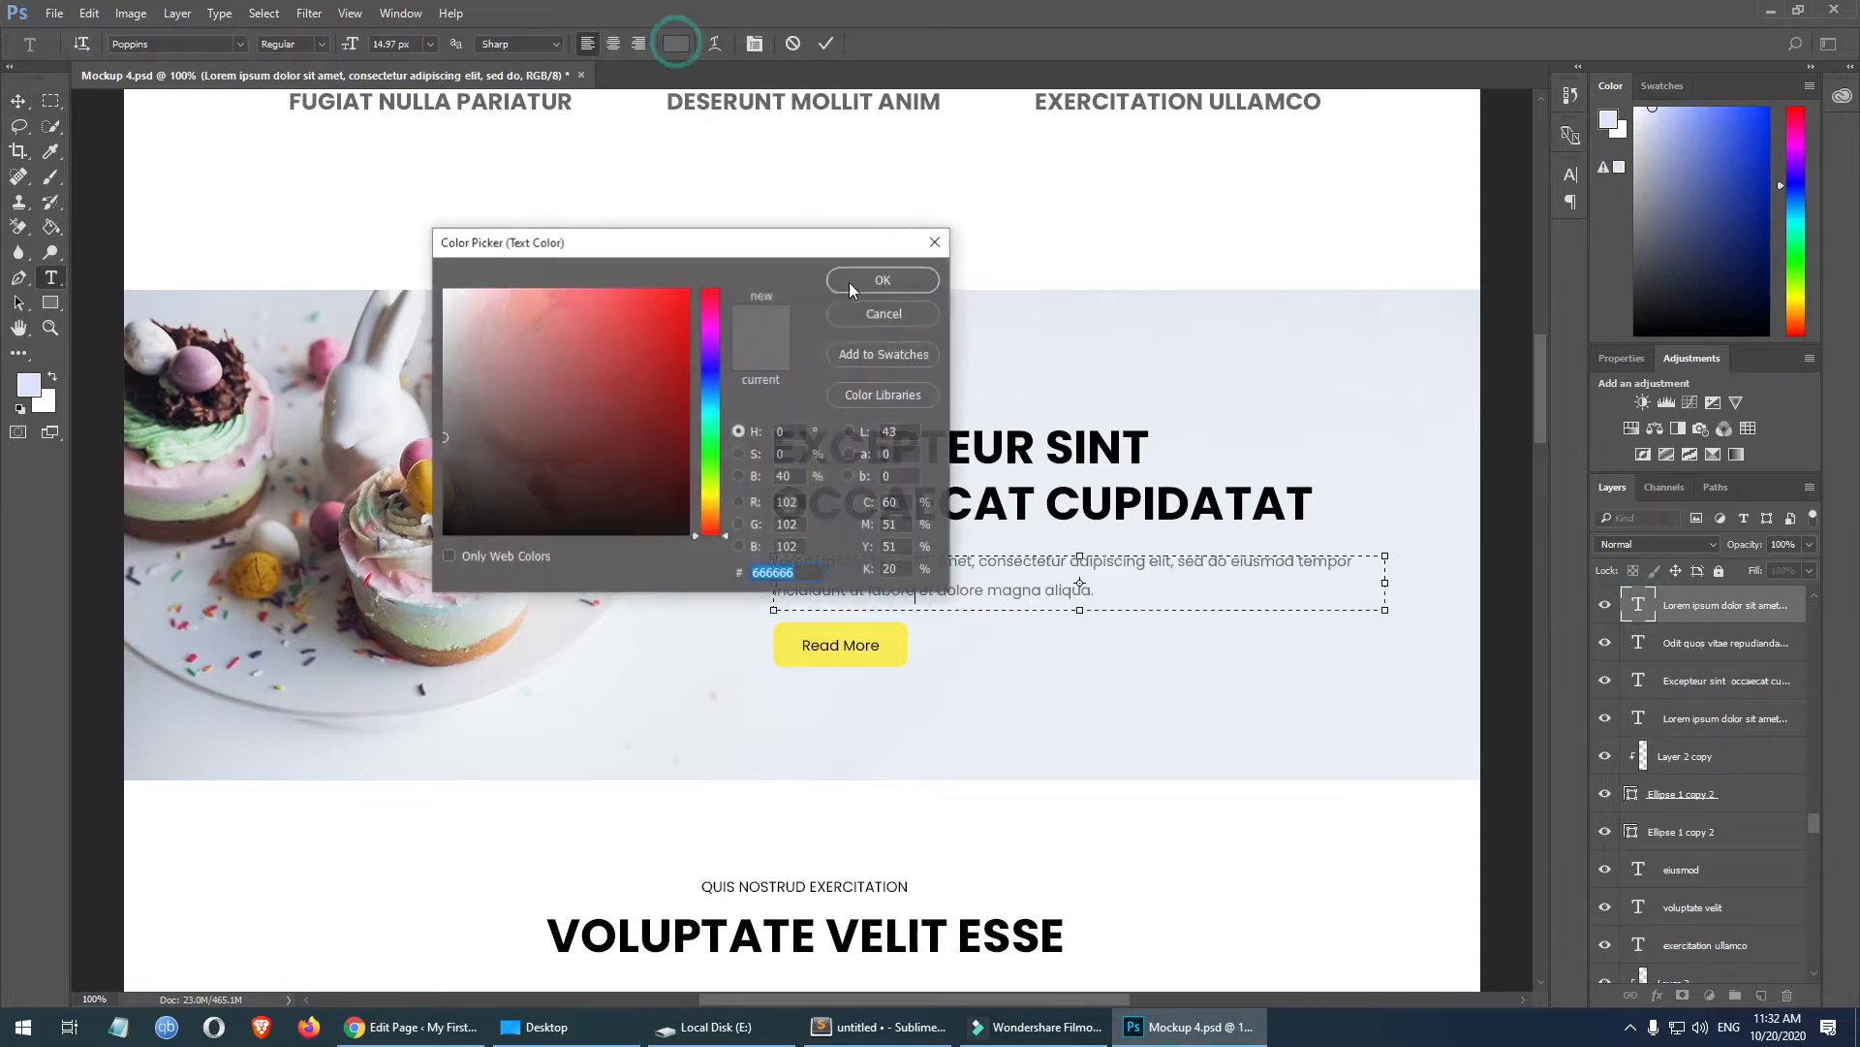
left_click(882, 314)
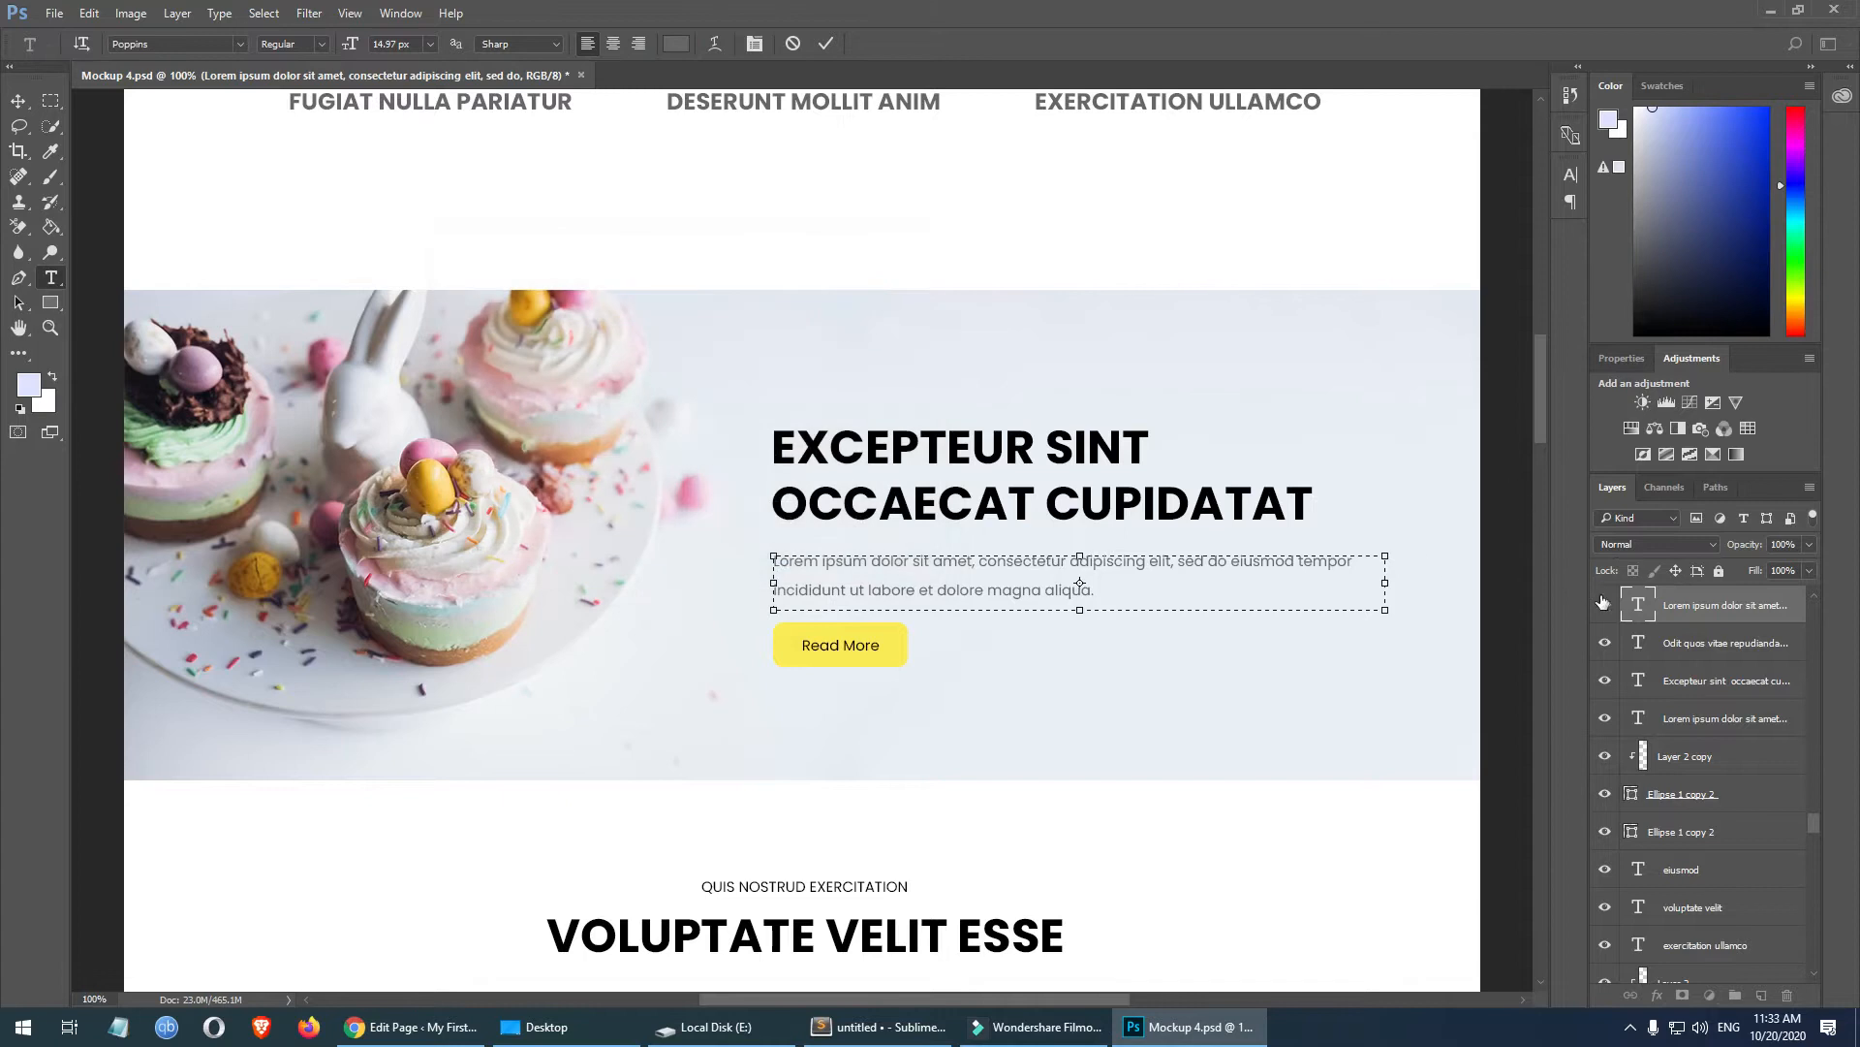
left_click(1641, 608)
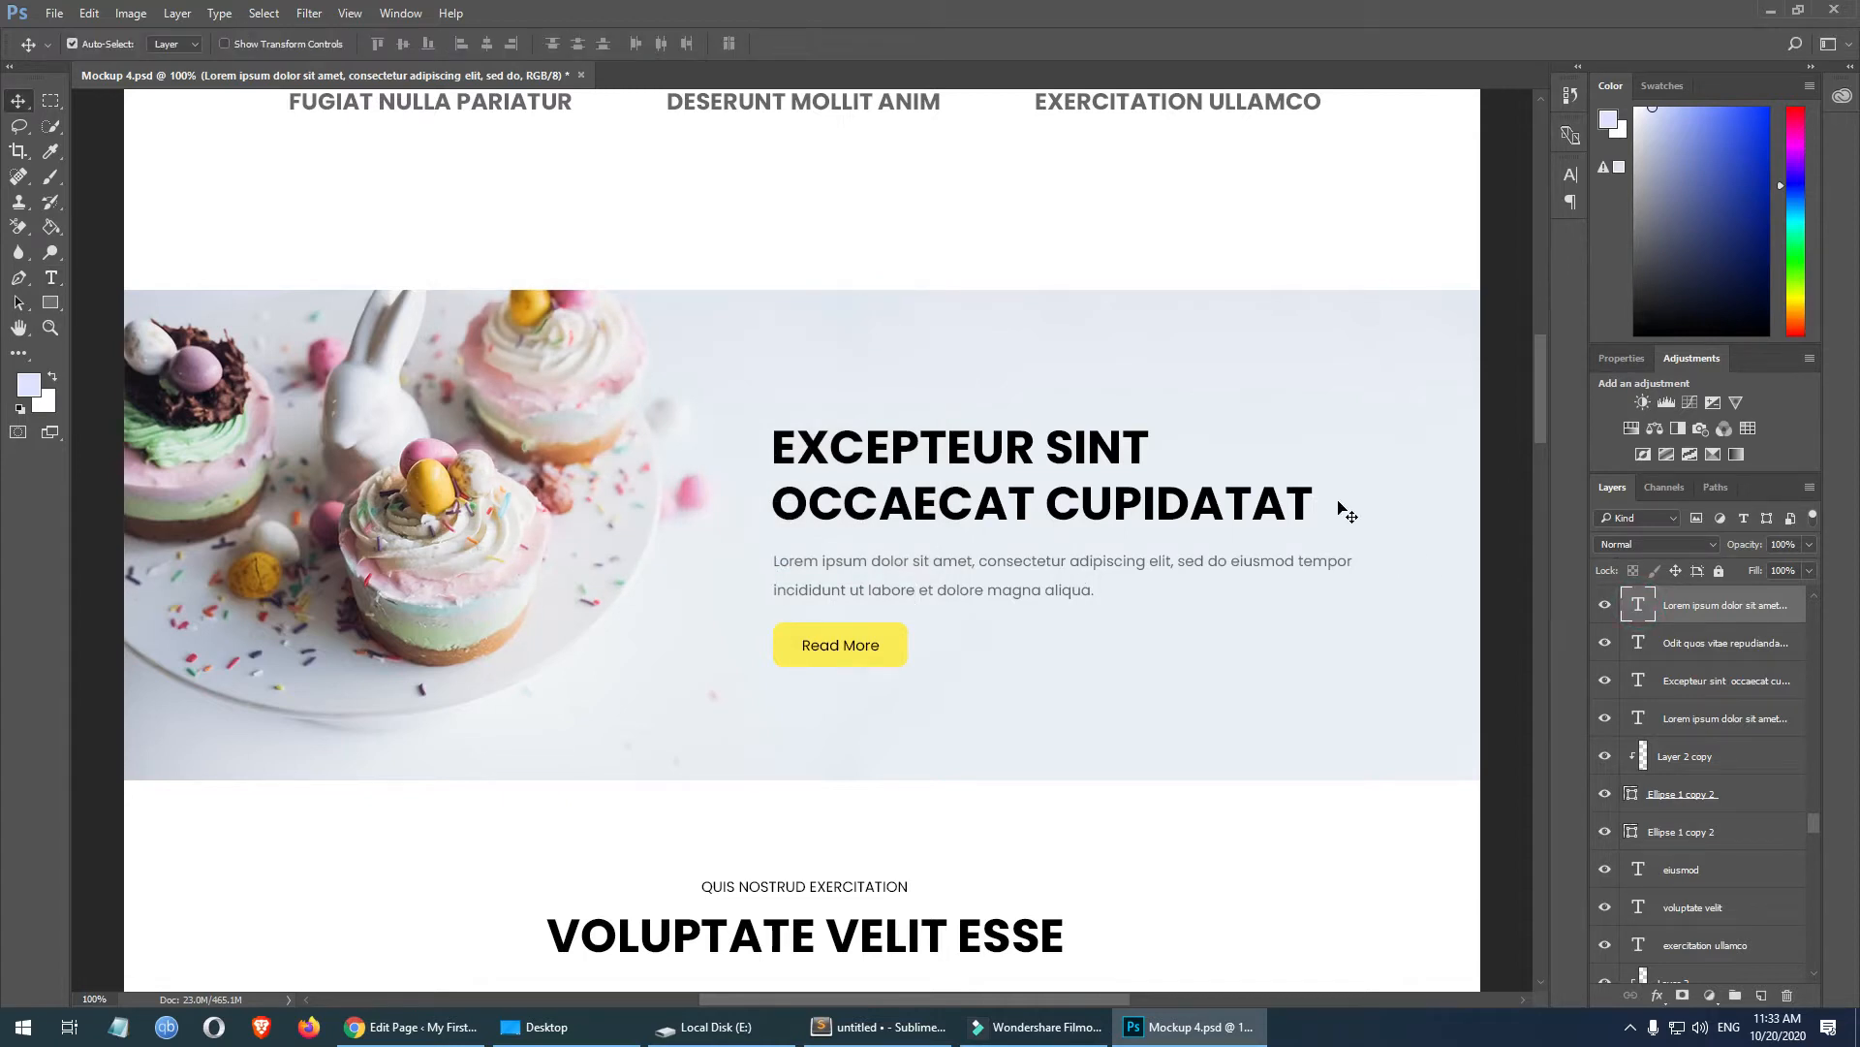
- Inspect the type settings and text colour of the "Excepteur sint occaecat cupidatat" heading
left_click(940, 514)
double_click(1637, 680)
left_click(921, 460)
left_click(676, 45)
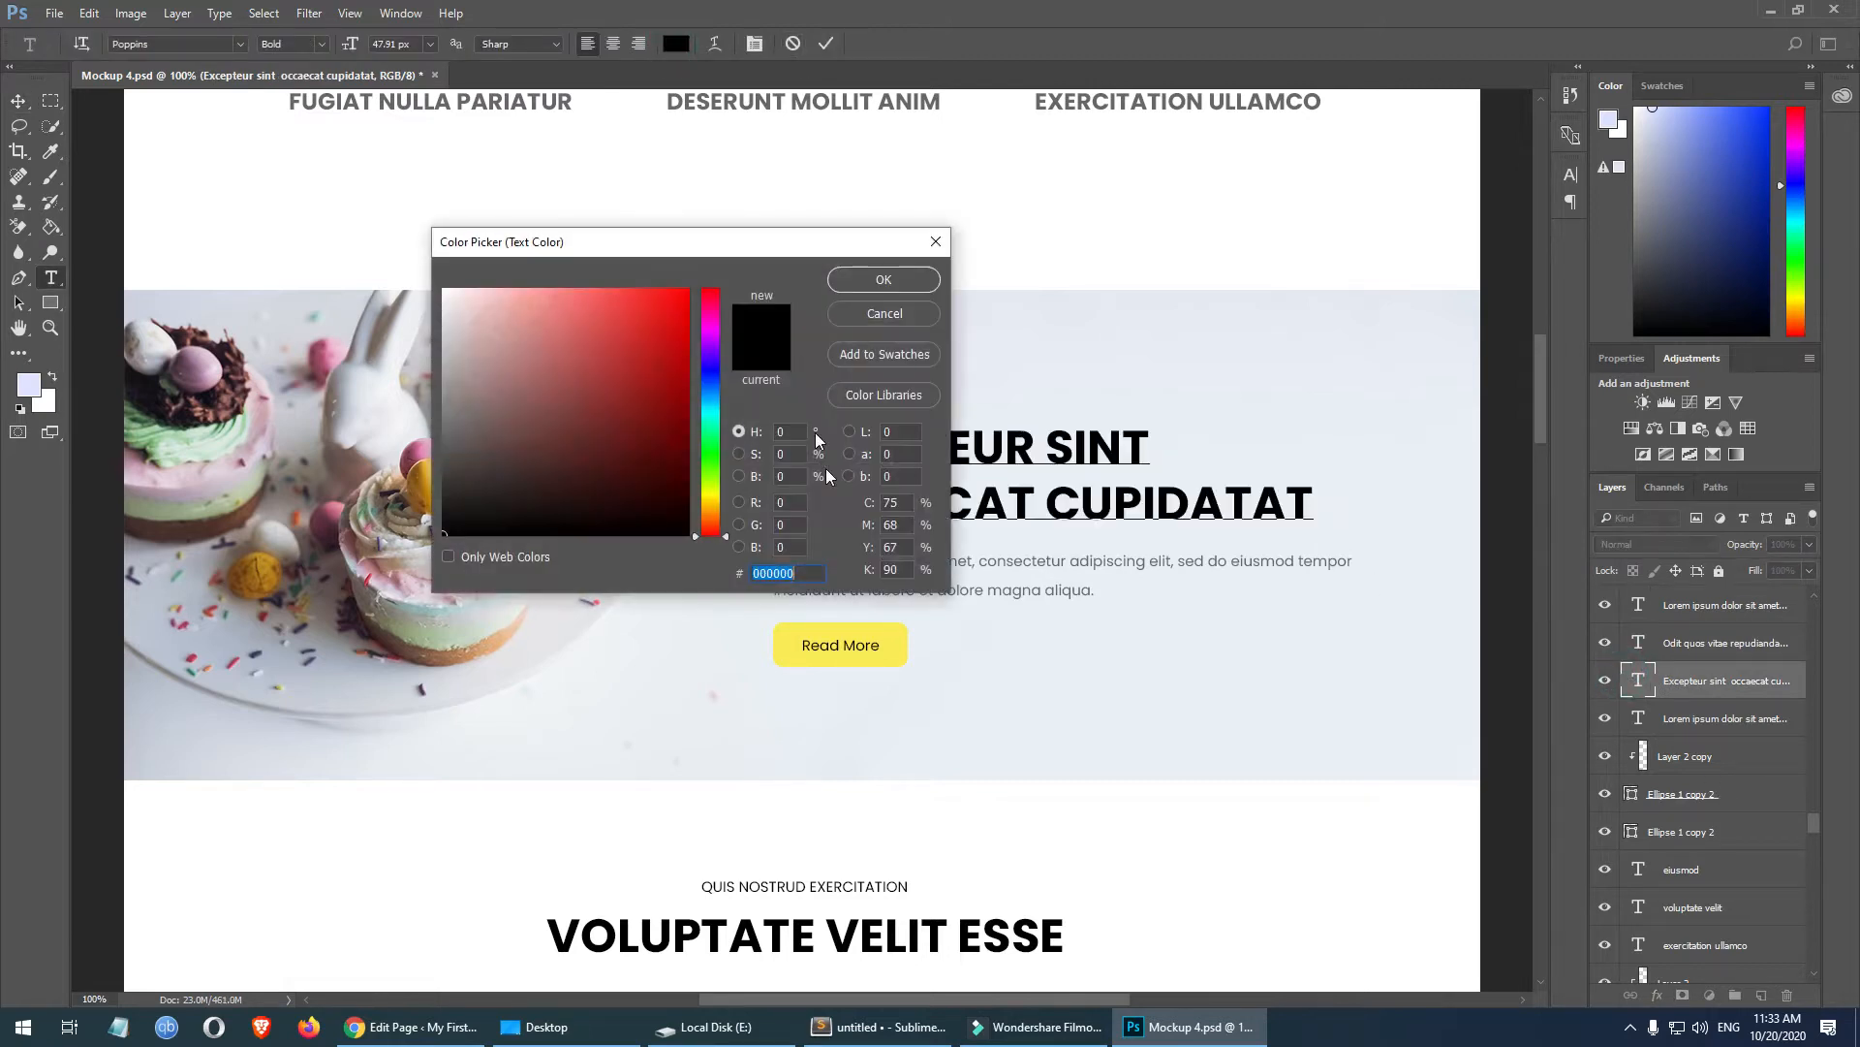
key("Escape")
left_click(1650, 681)
key("v")
- Inspect the font family, weight and size of the "Voluptate velit esse" section heading
scroll(1288, 469, "down", 4)
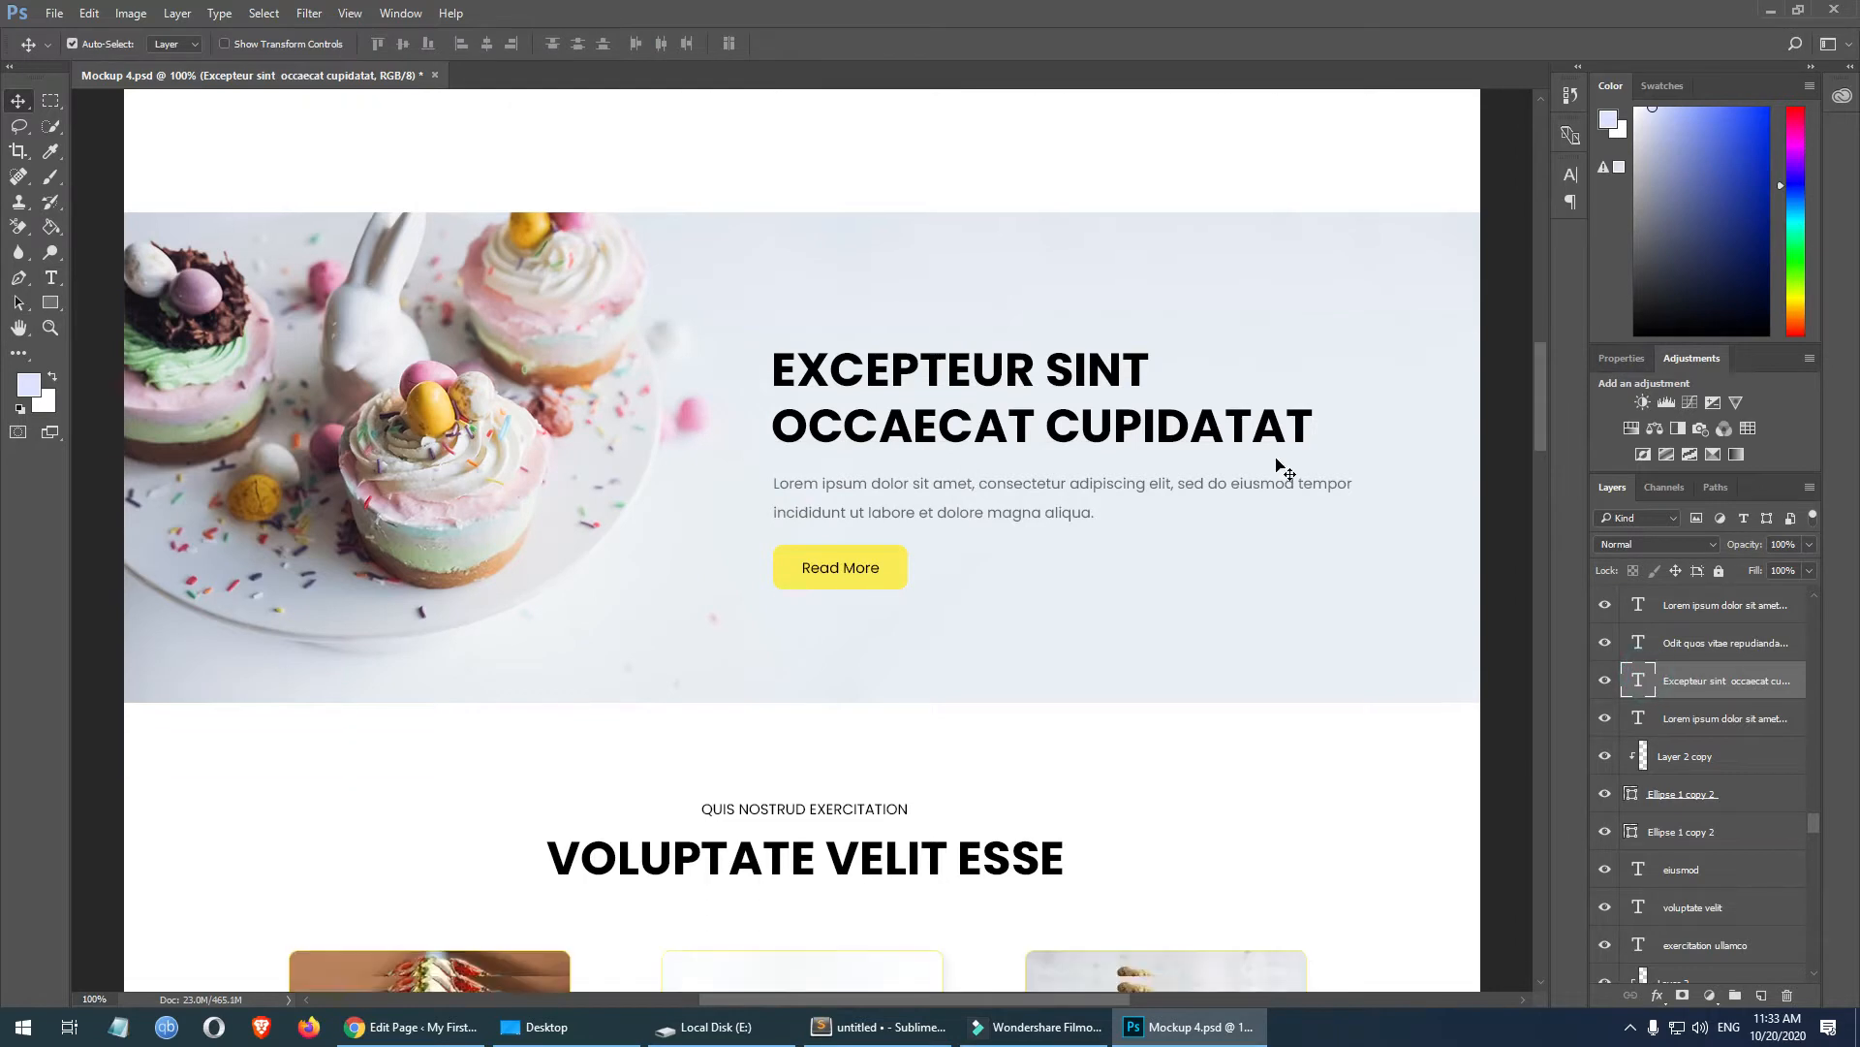
left_click(911, 667)
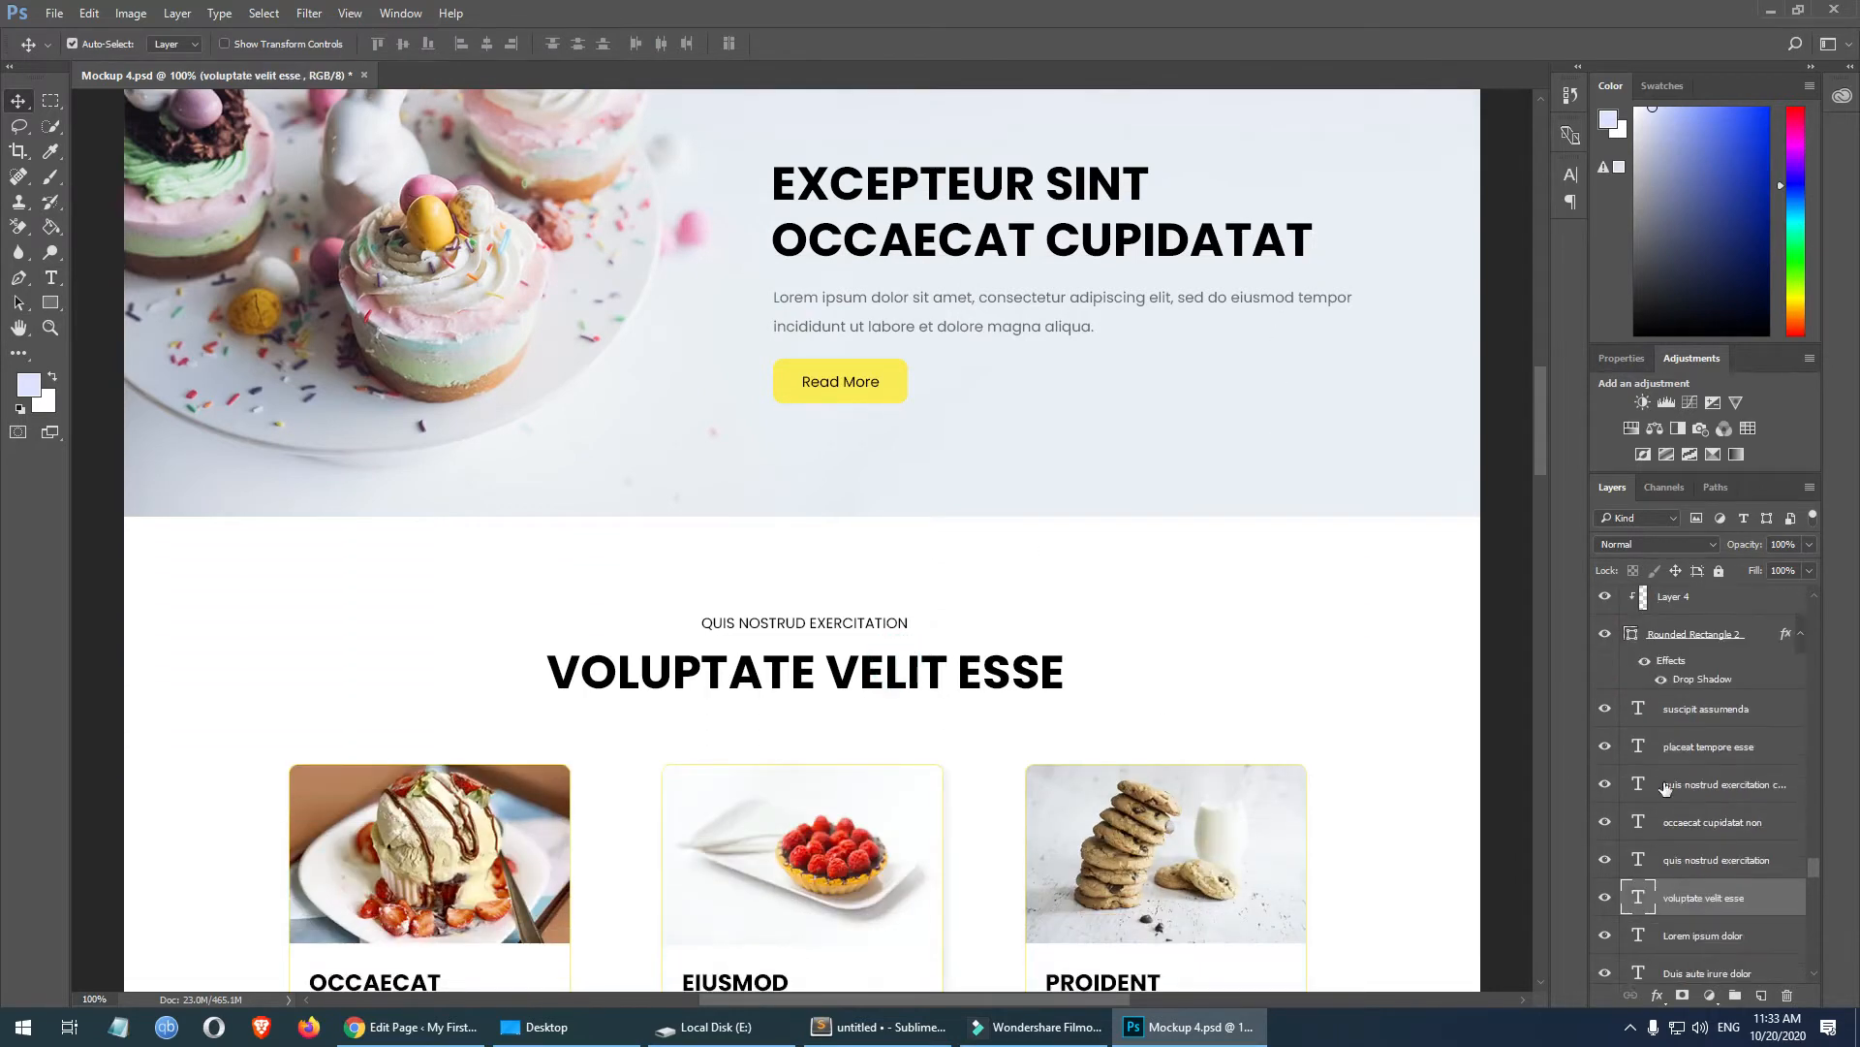
double_click(1638, 899)
left_click(829, 672)
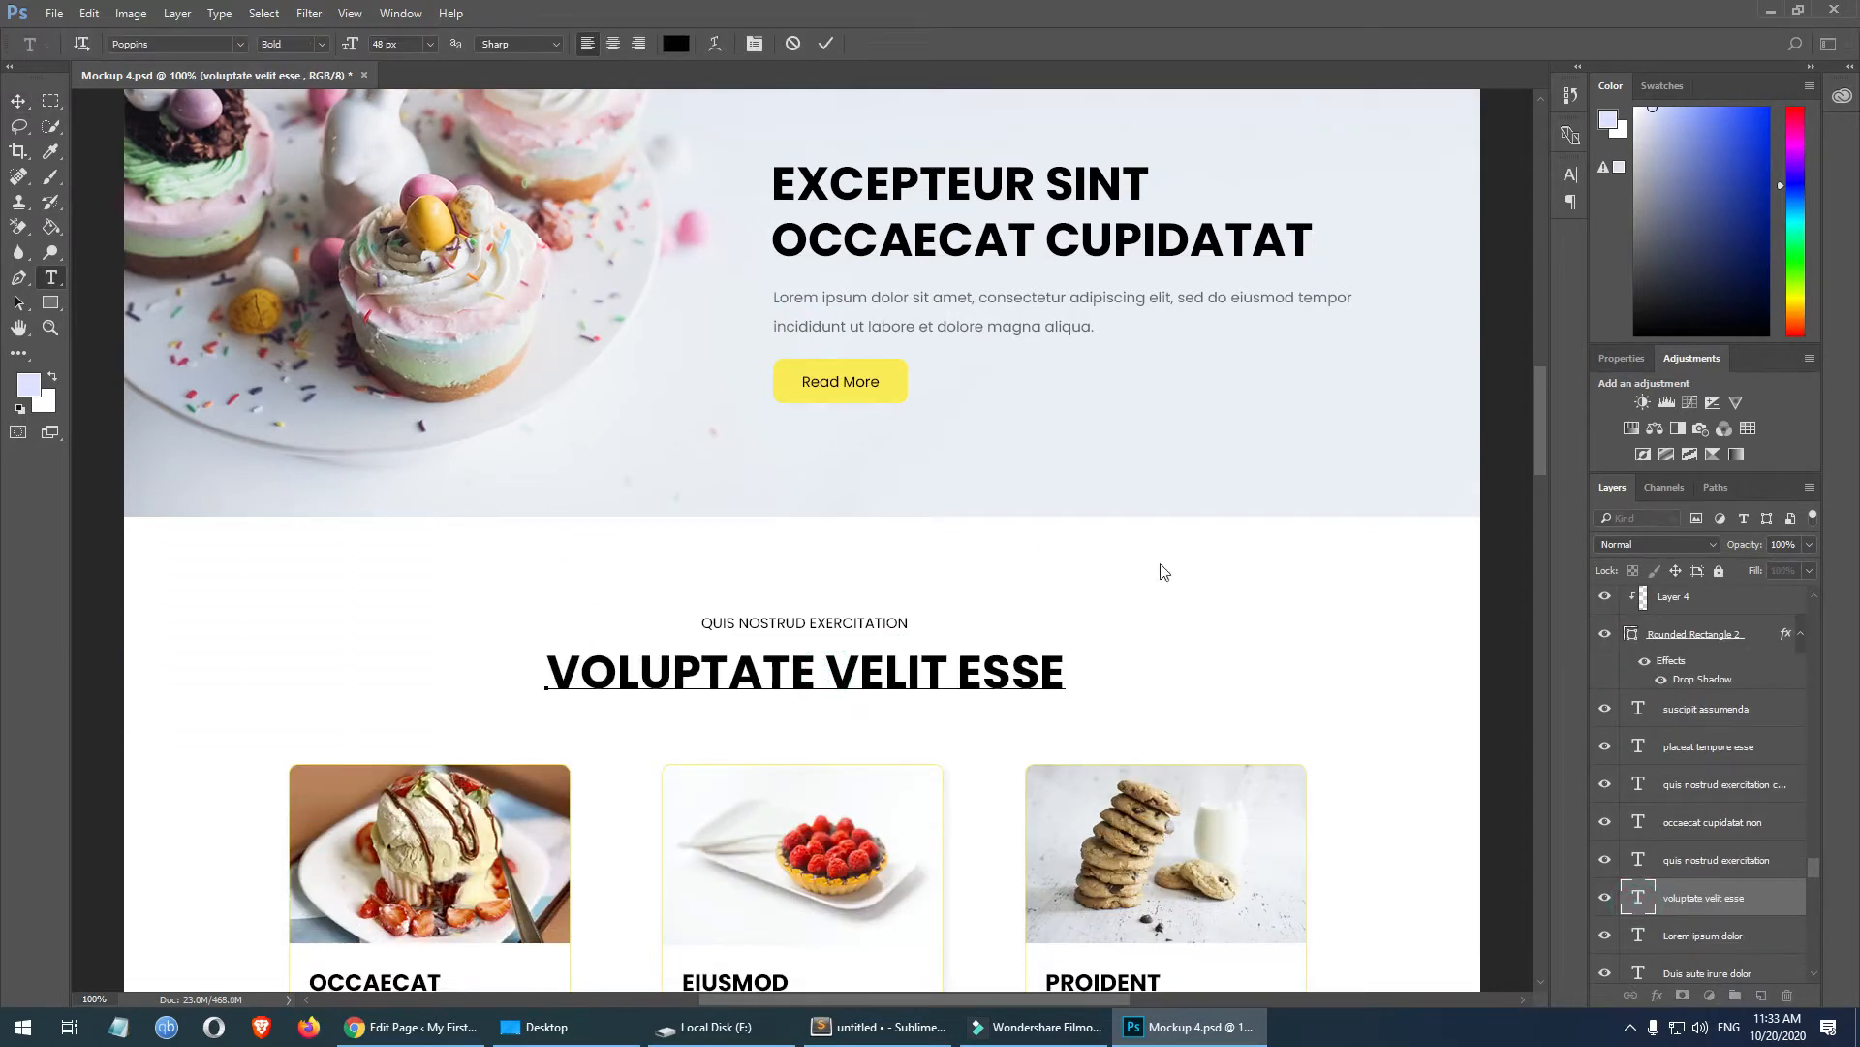
key("Escape")
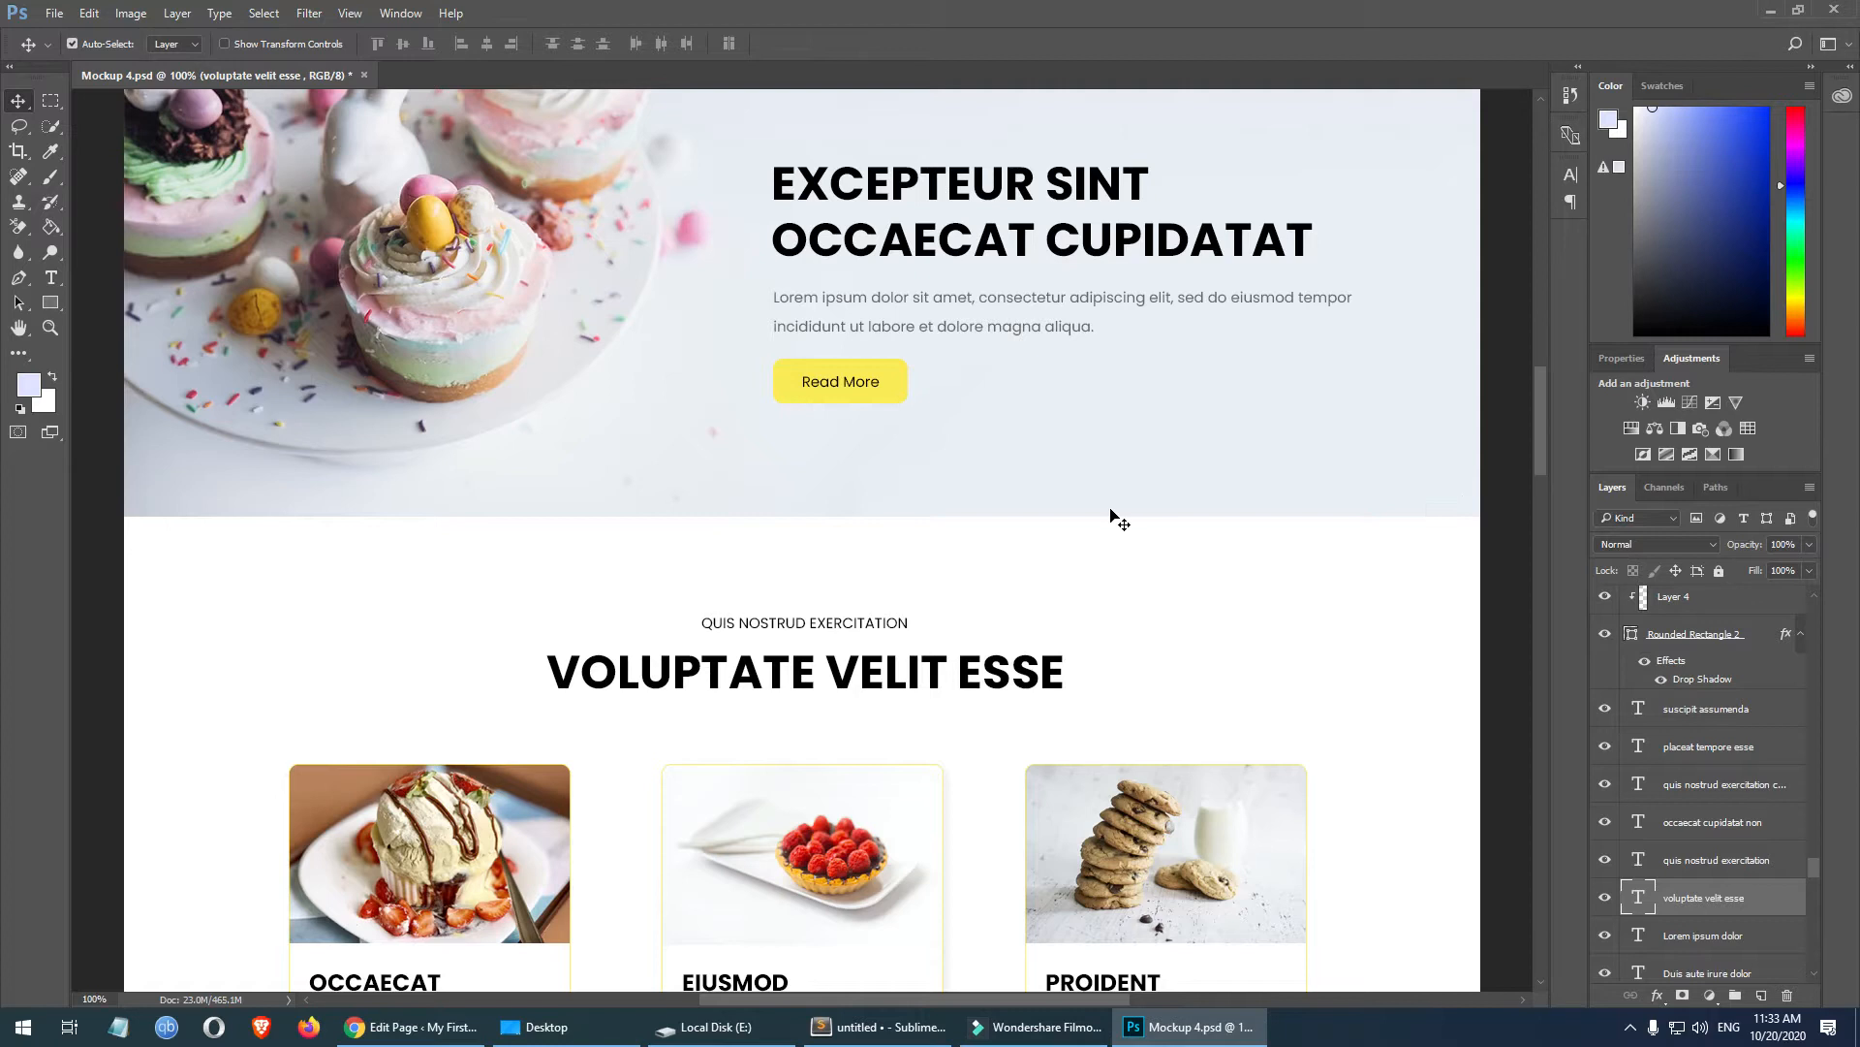
- Switch to Chrome, update the Home page and check the new section's subtitle and heading on the live page
left_click(415, 1026)
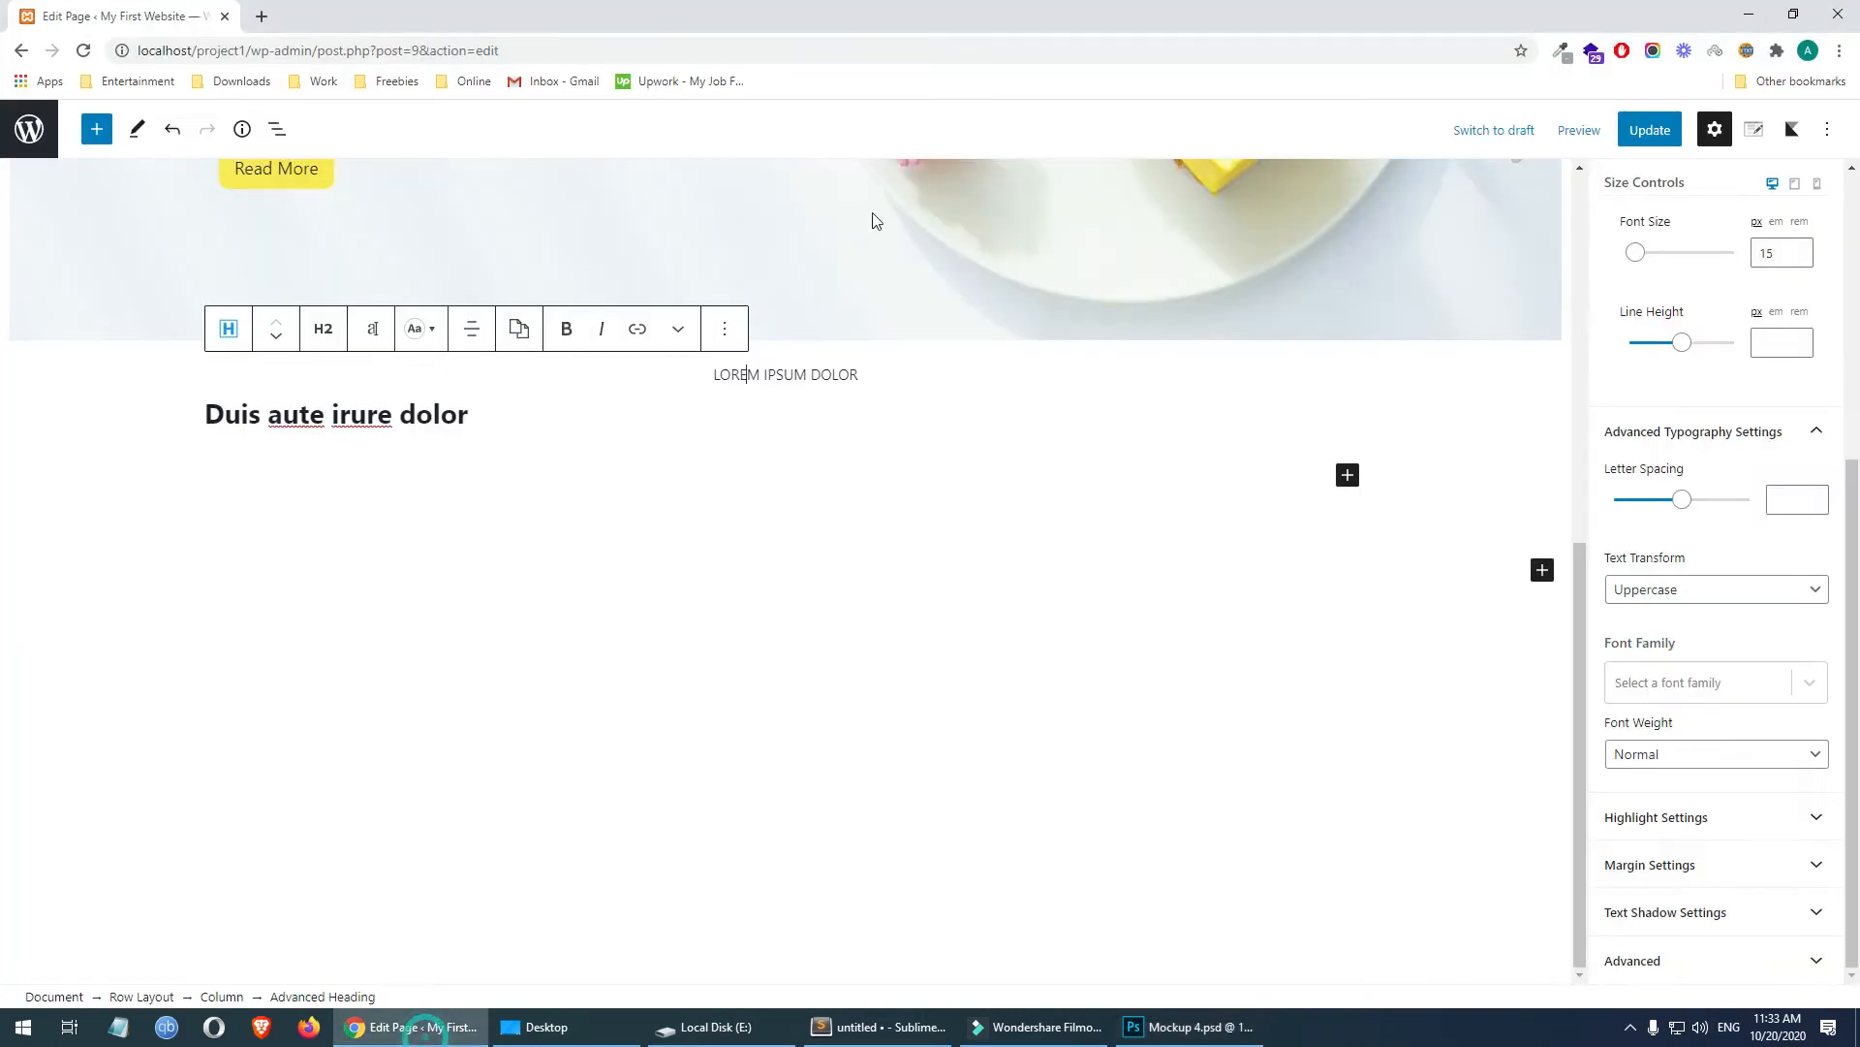
left_click(1650, 130)
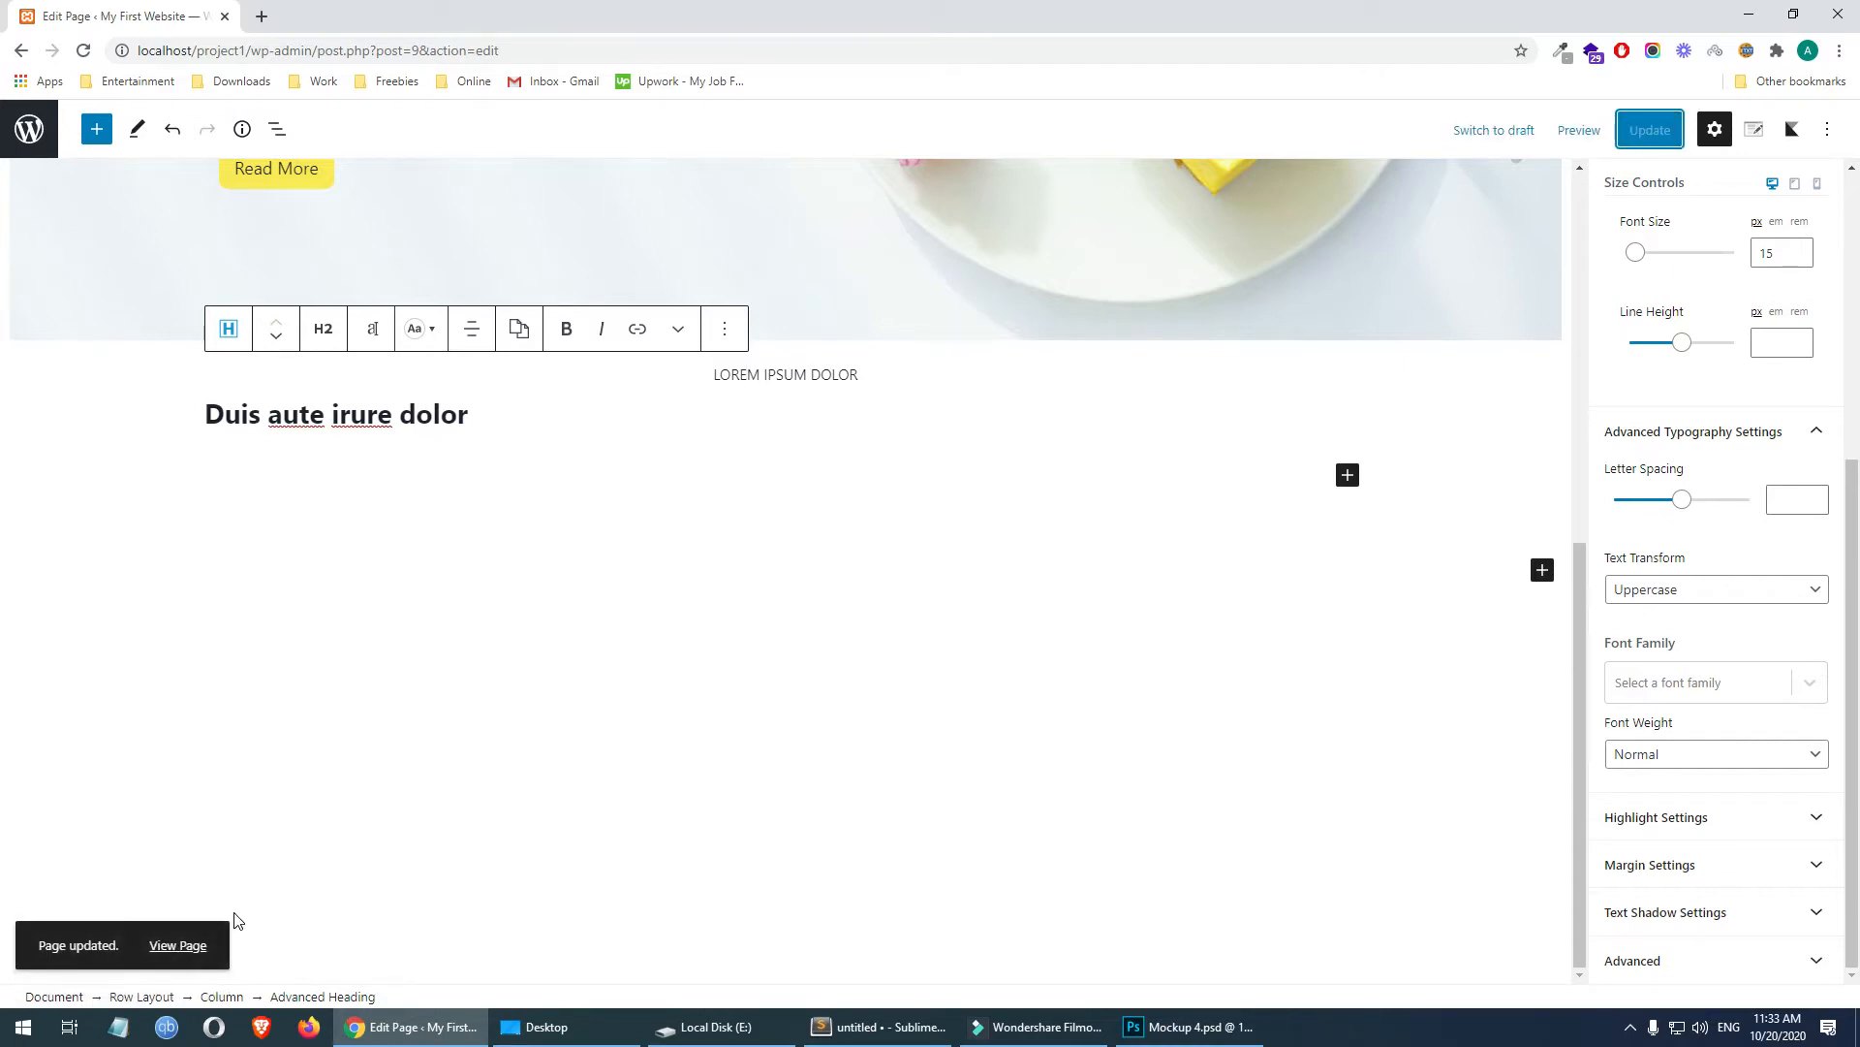
left_click(171, 946)
scroll(681, 891, "down", 2)
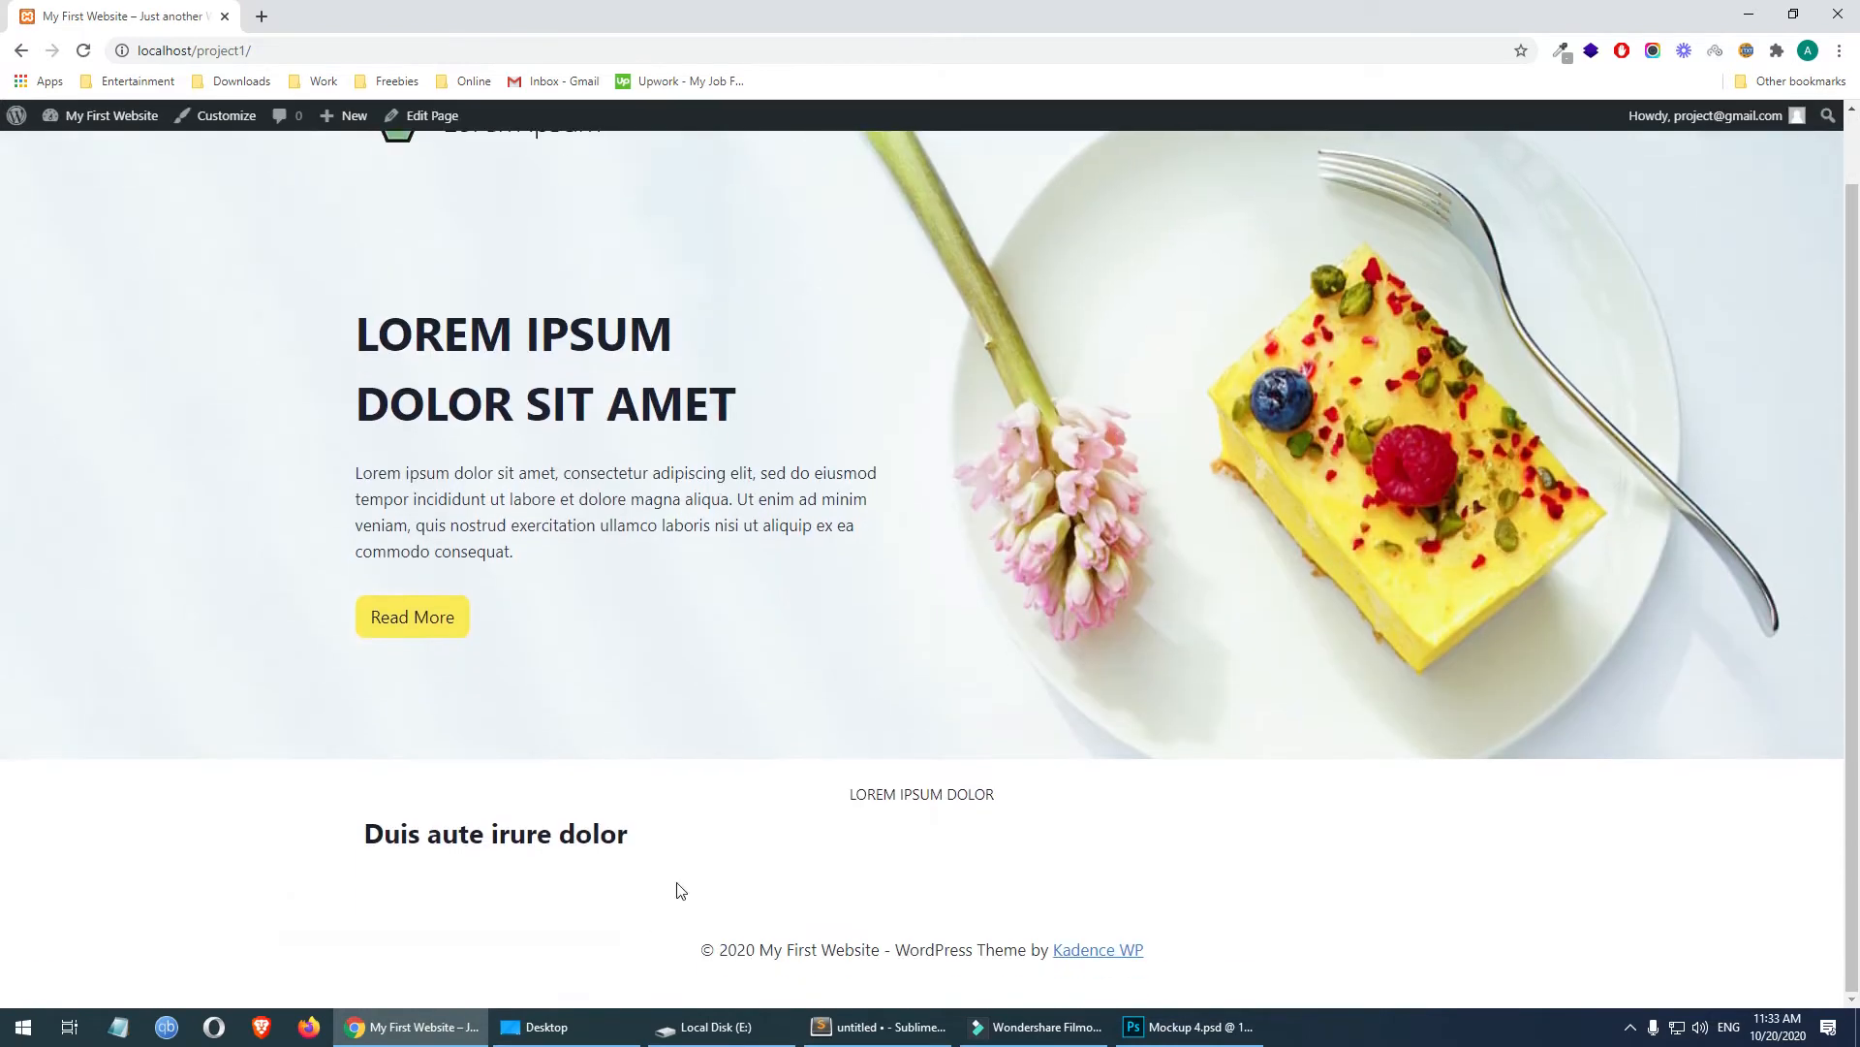
left_click_drag(834, 776, 1001, 830)
left_click(1021, 820)
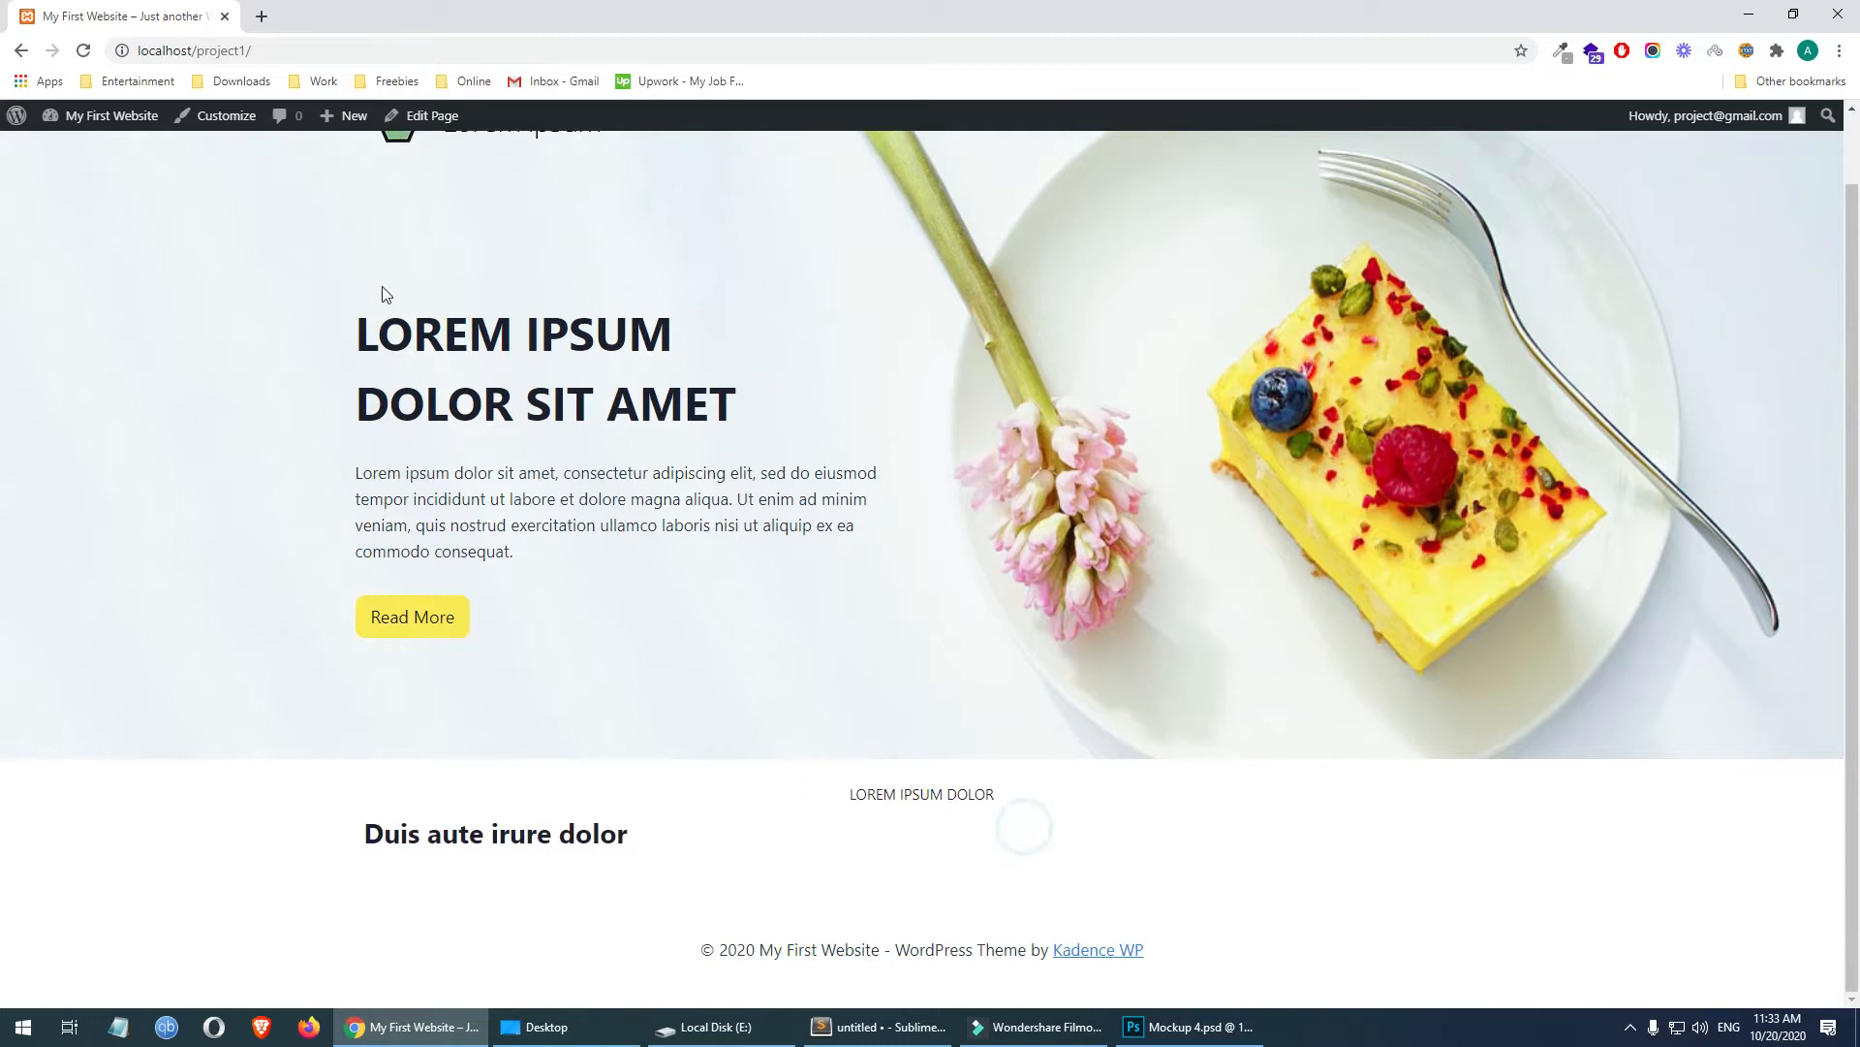
- Open the site Customizer in a new browser tab and move that tab in front of the website's tab
middle_click(227, 118)
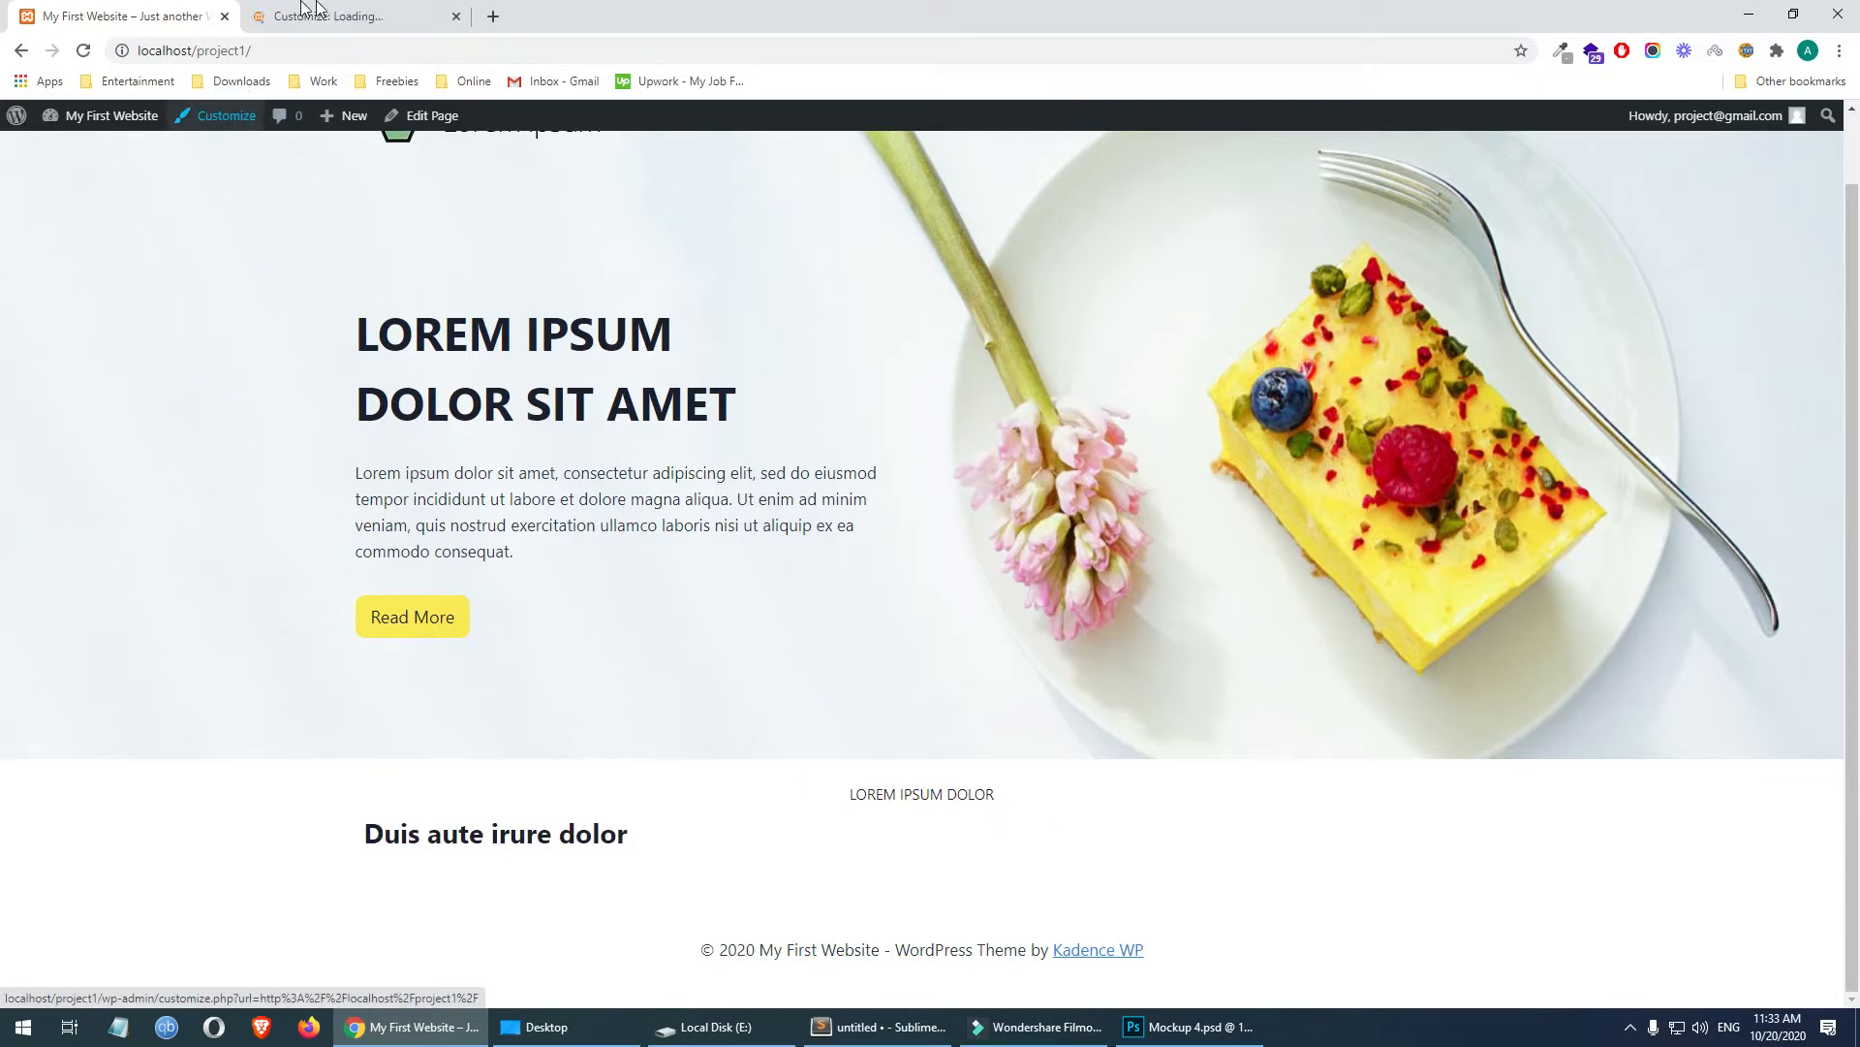
left_click(329, 16)
left_click_drag(329, 16, 107, 17)
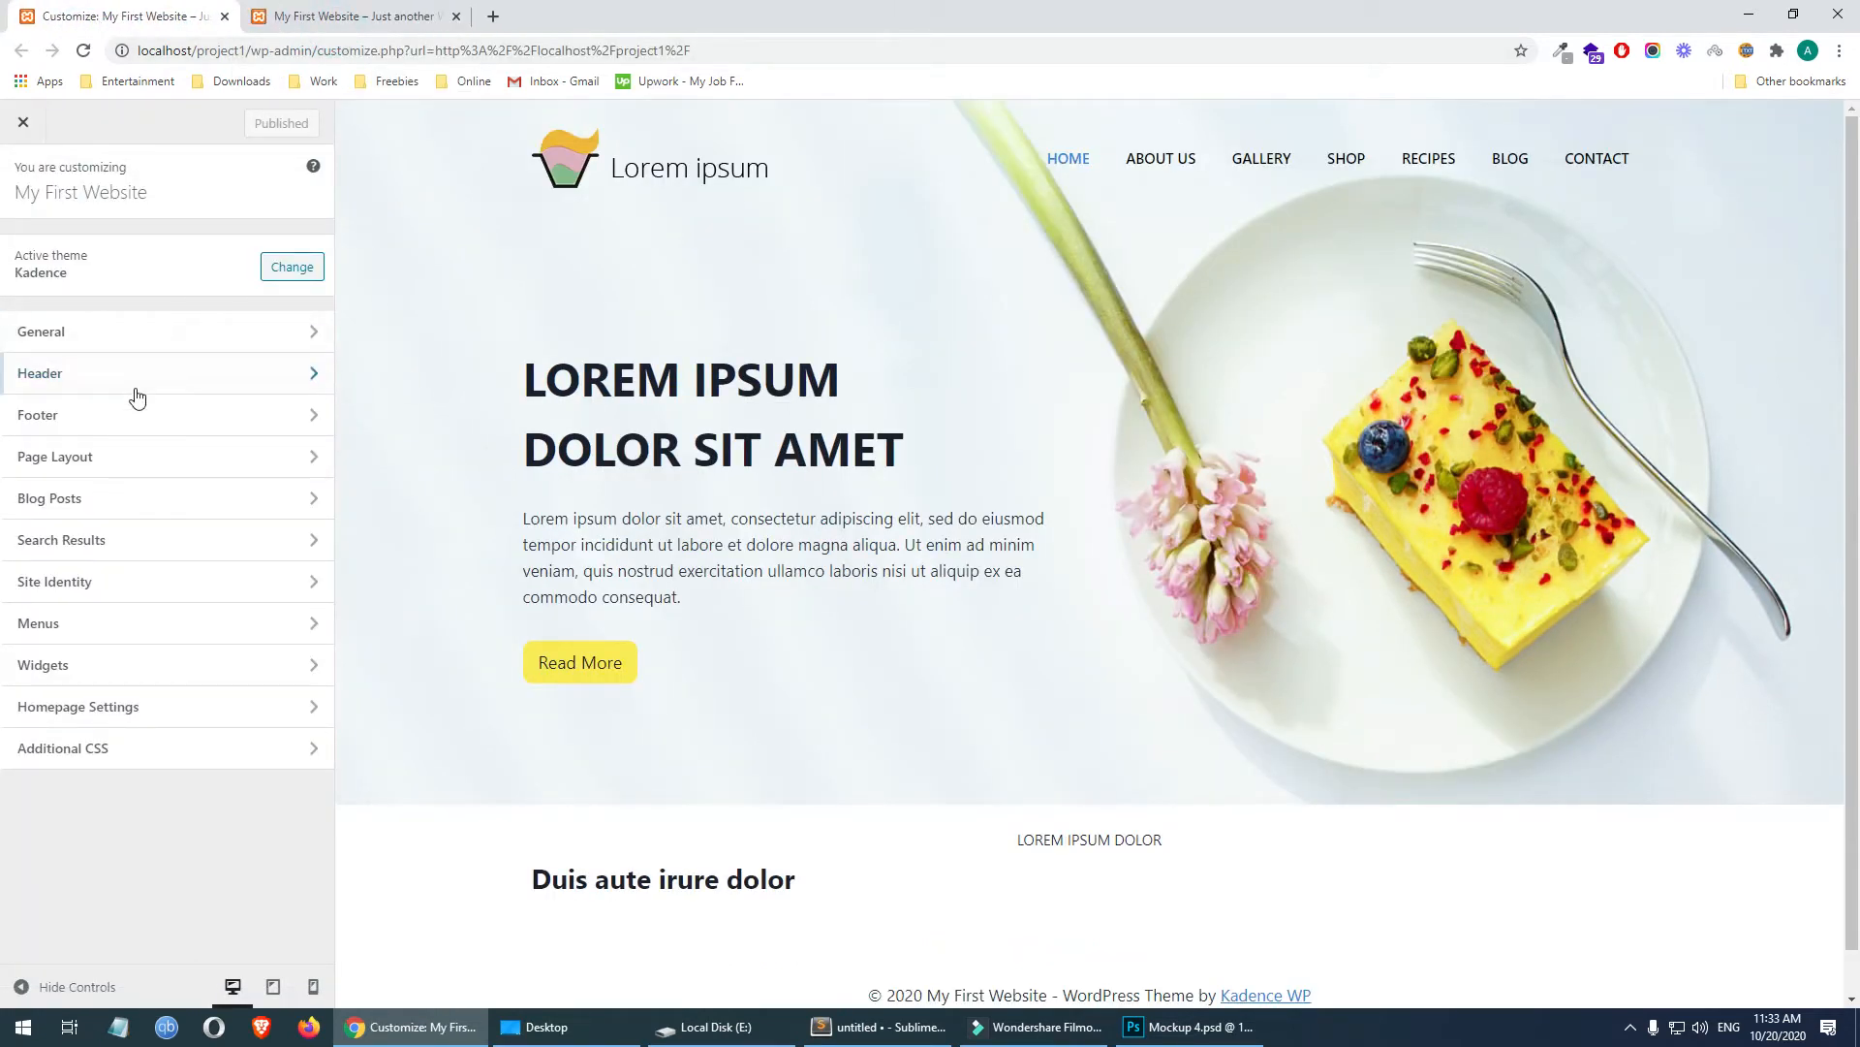
- Open the general typography settings and set the base font family to Poppins
left_click(85, 335)
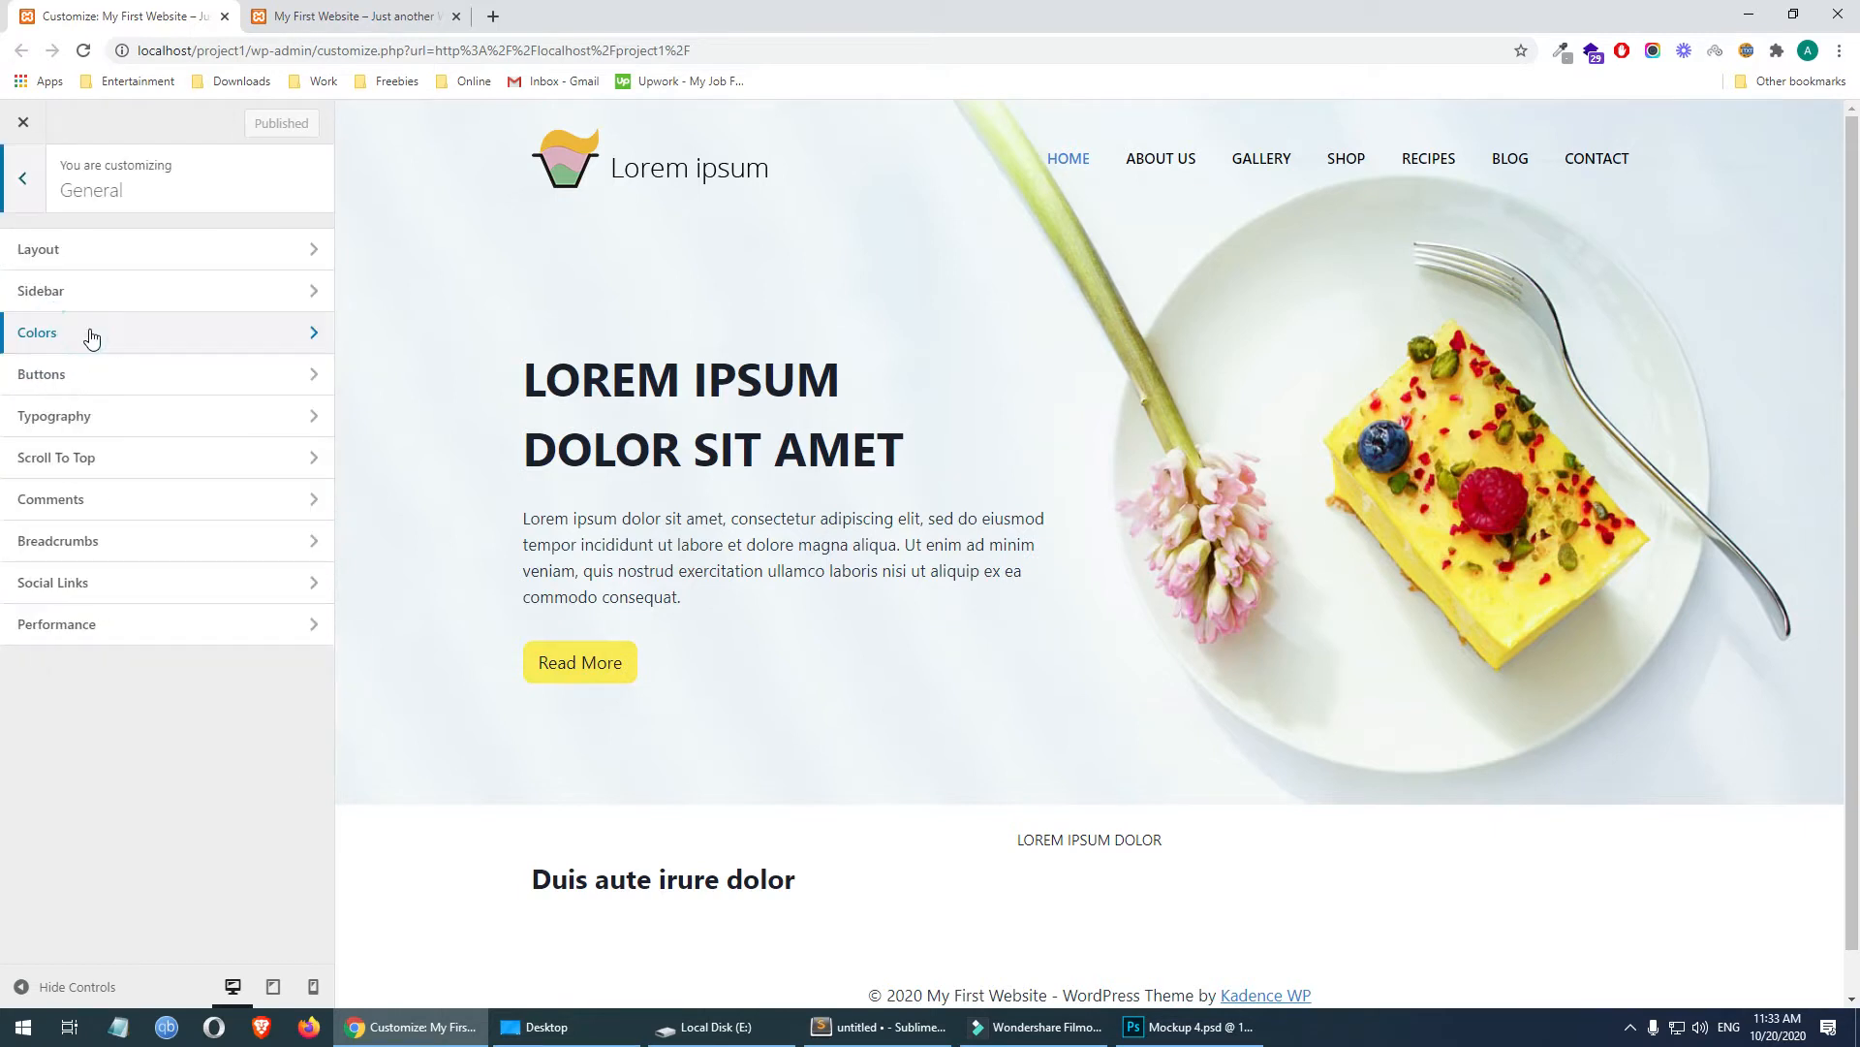
left_click(109, 423)
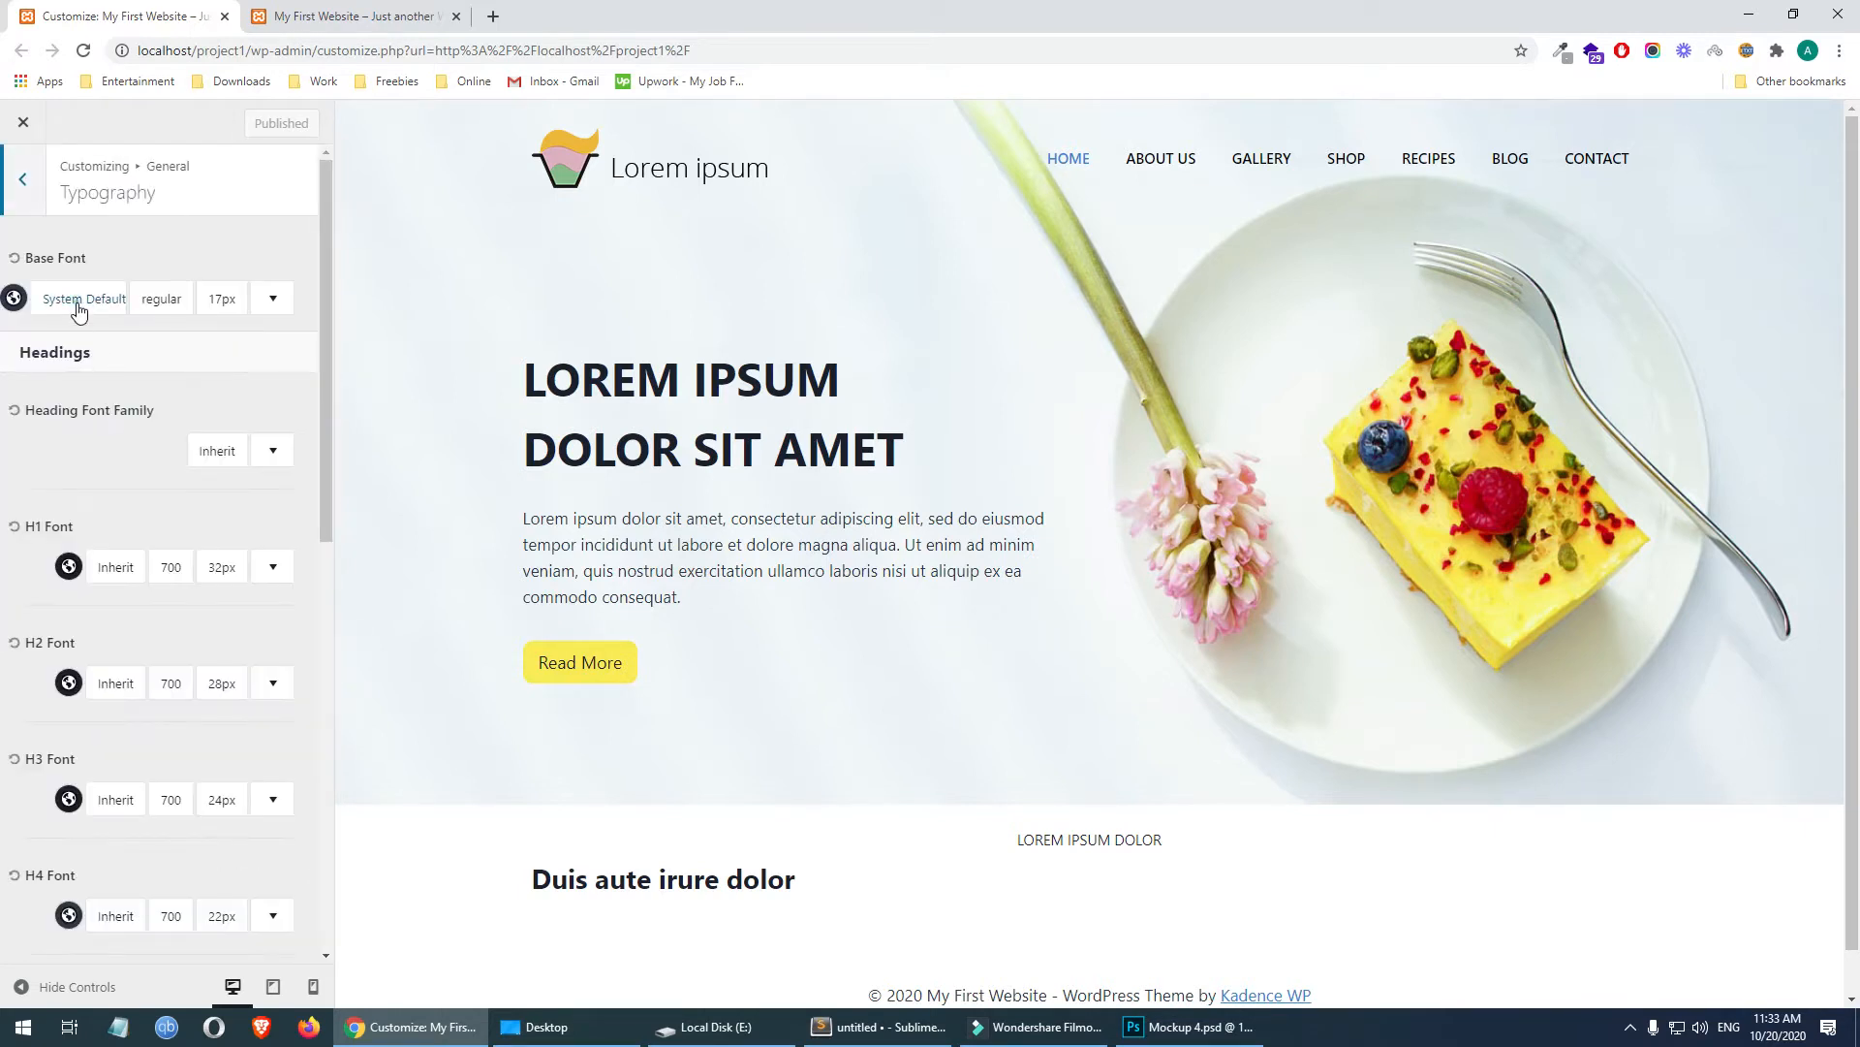
left_click(83, 303)
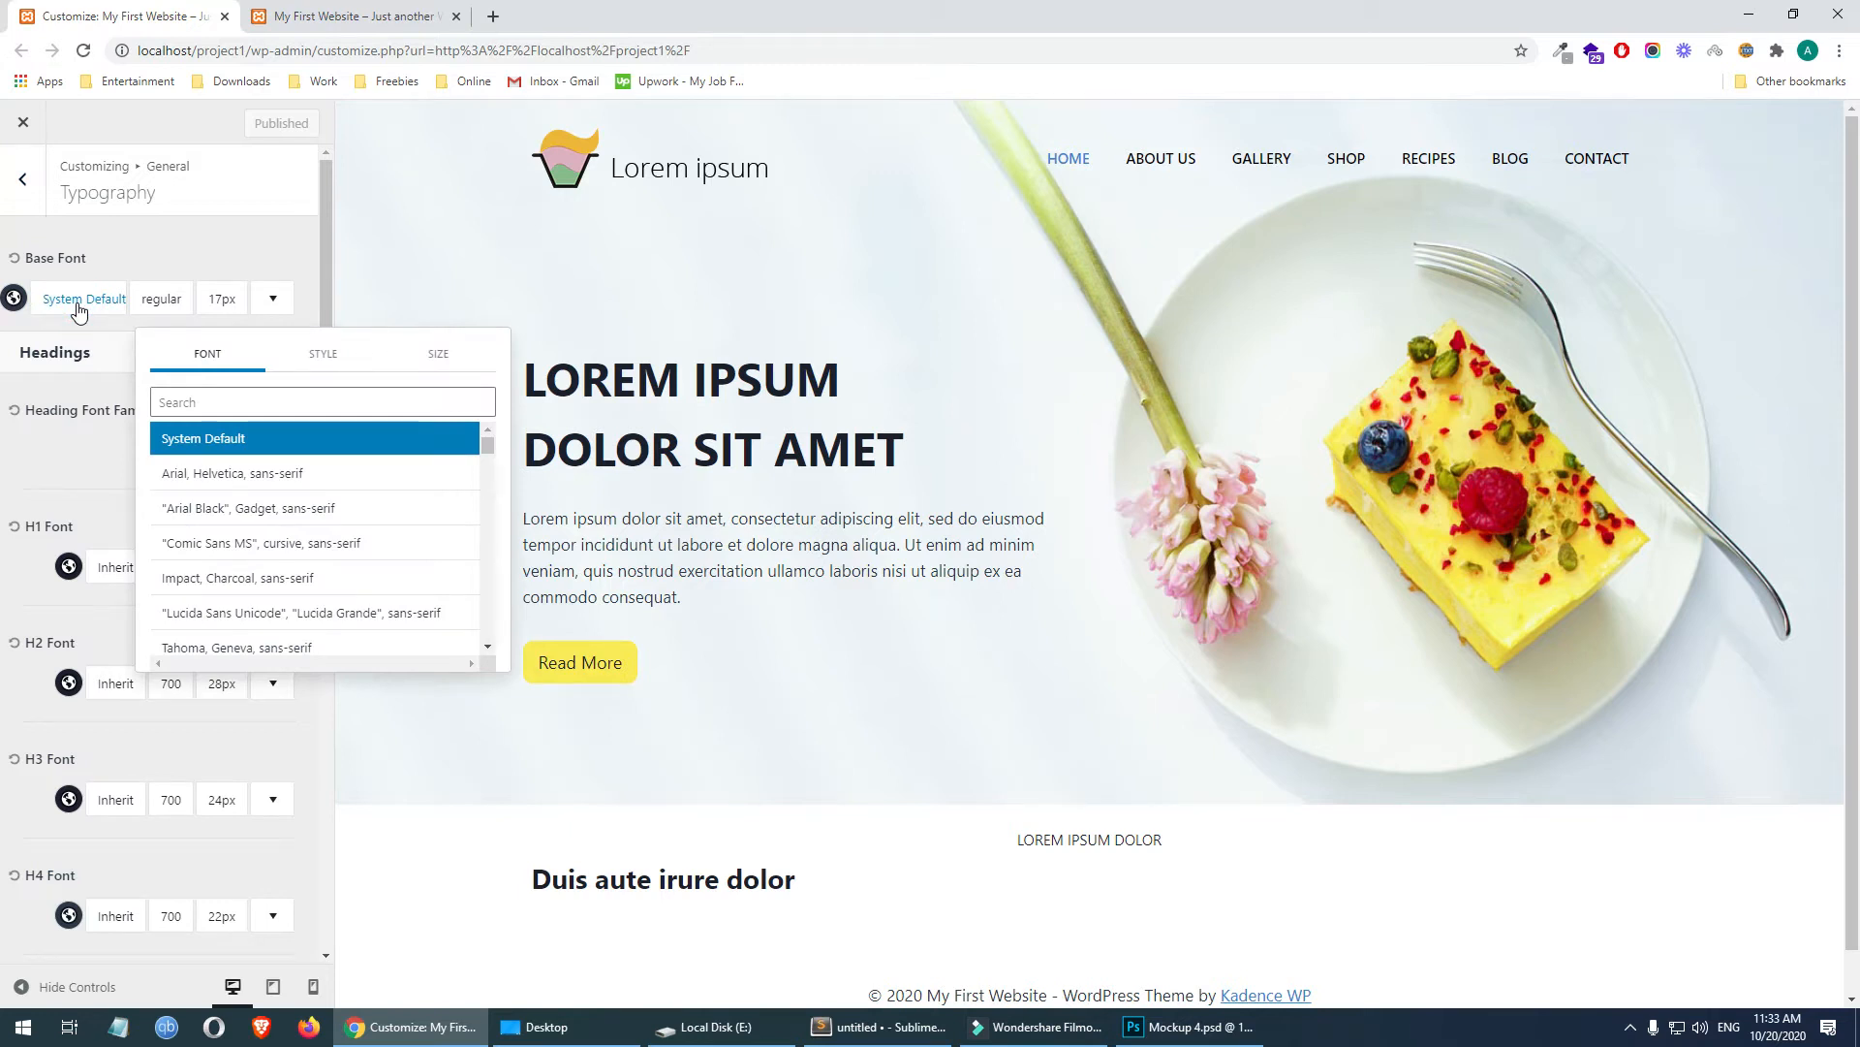
left_click(228, 399)
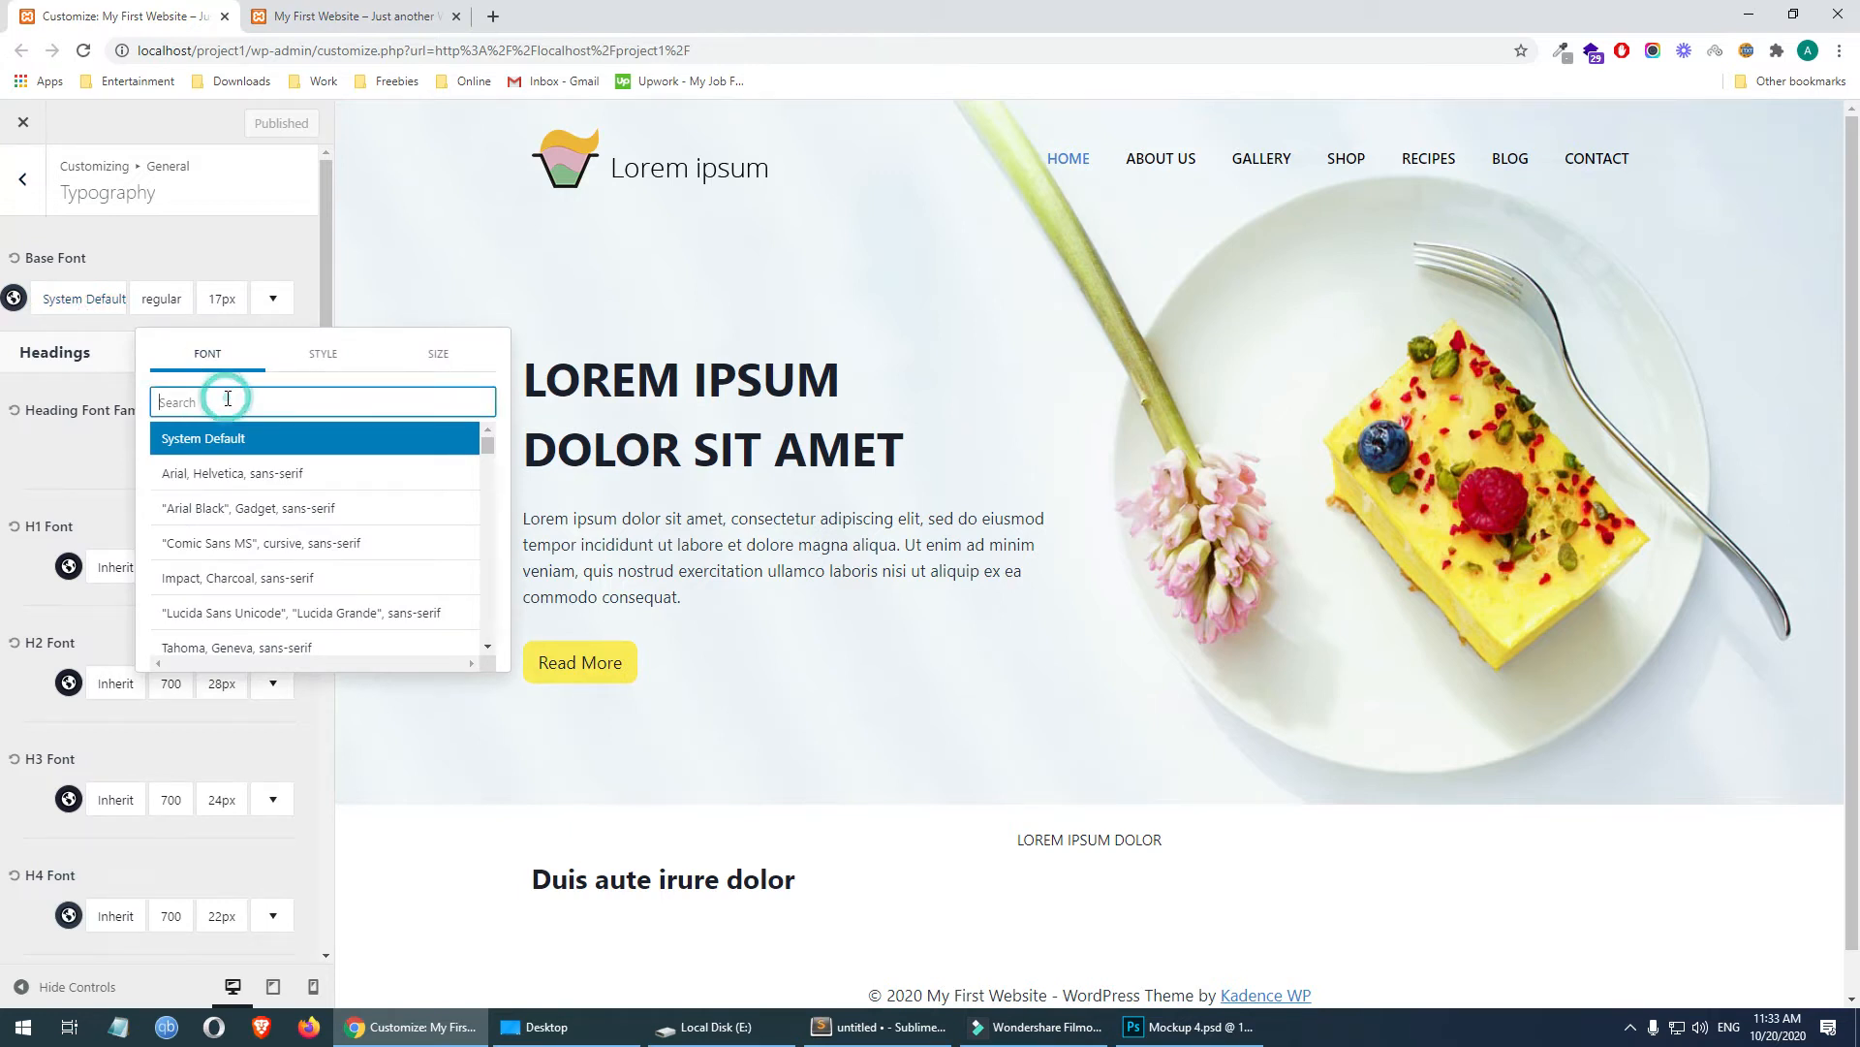
type("poppins")
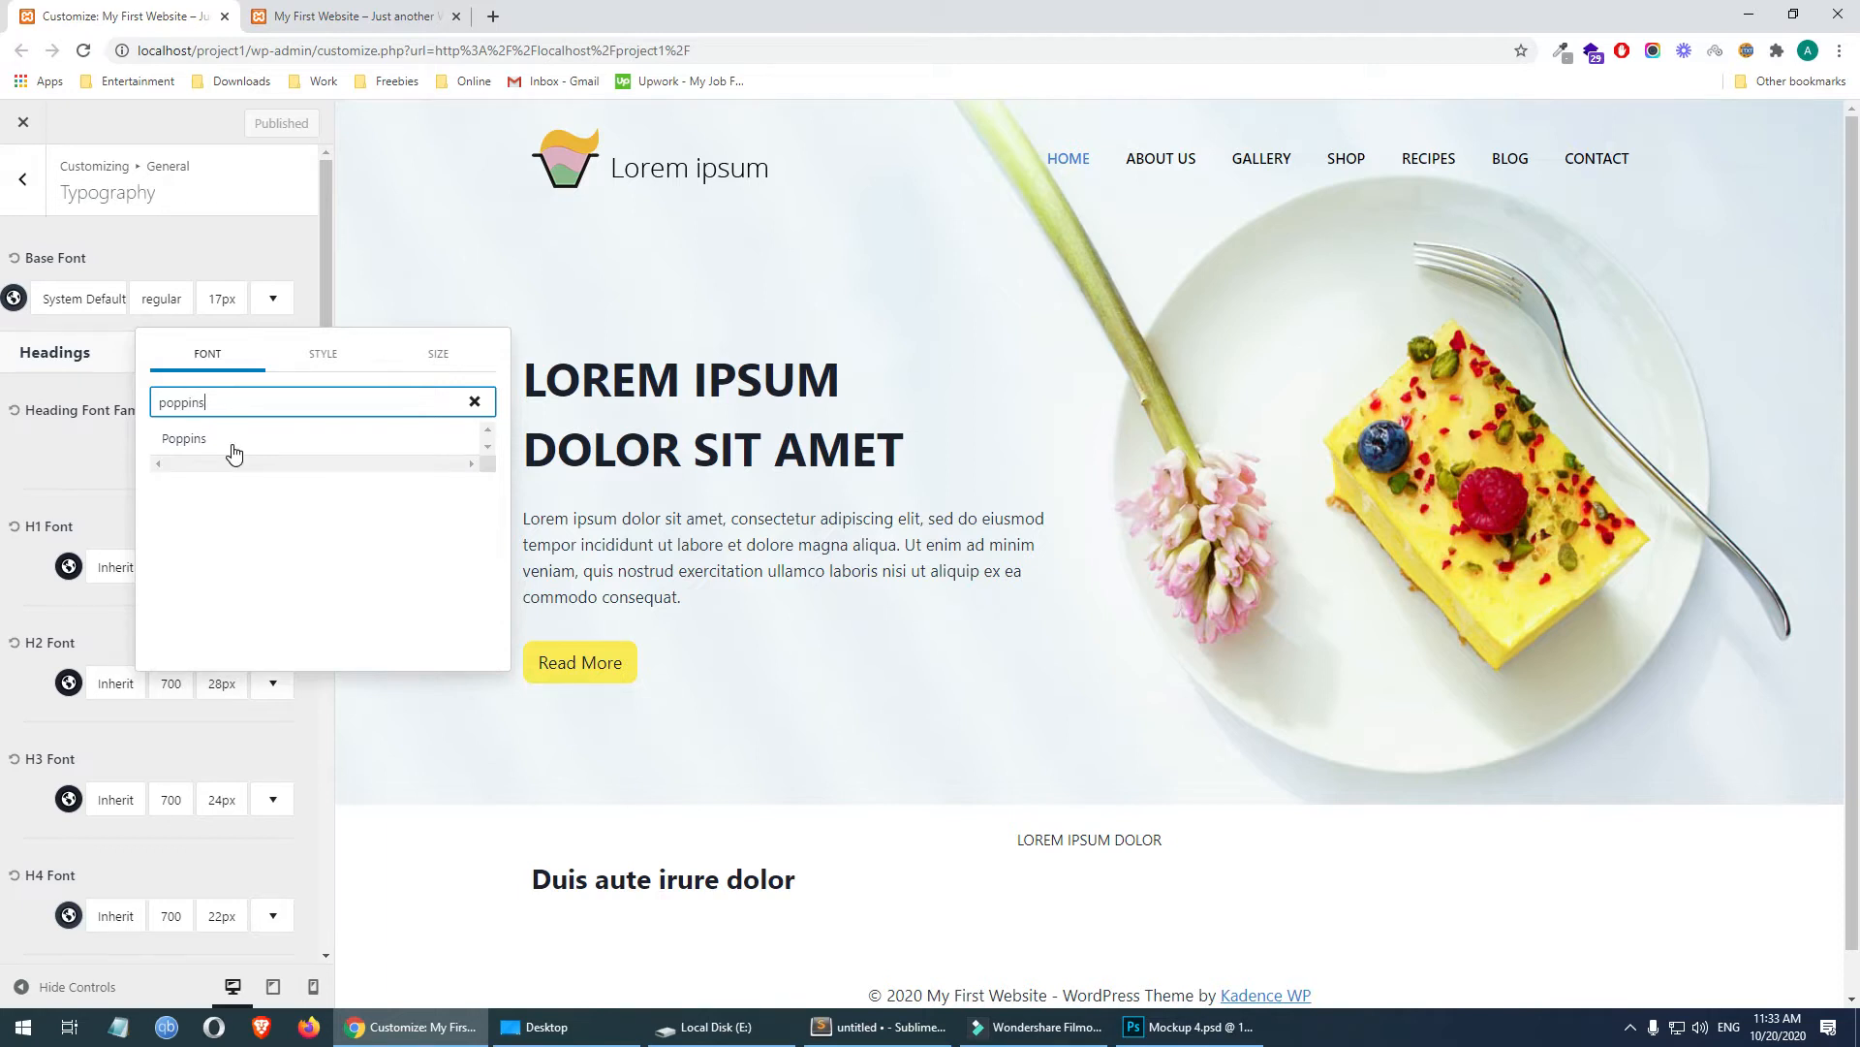
left_click(233, 451)
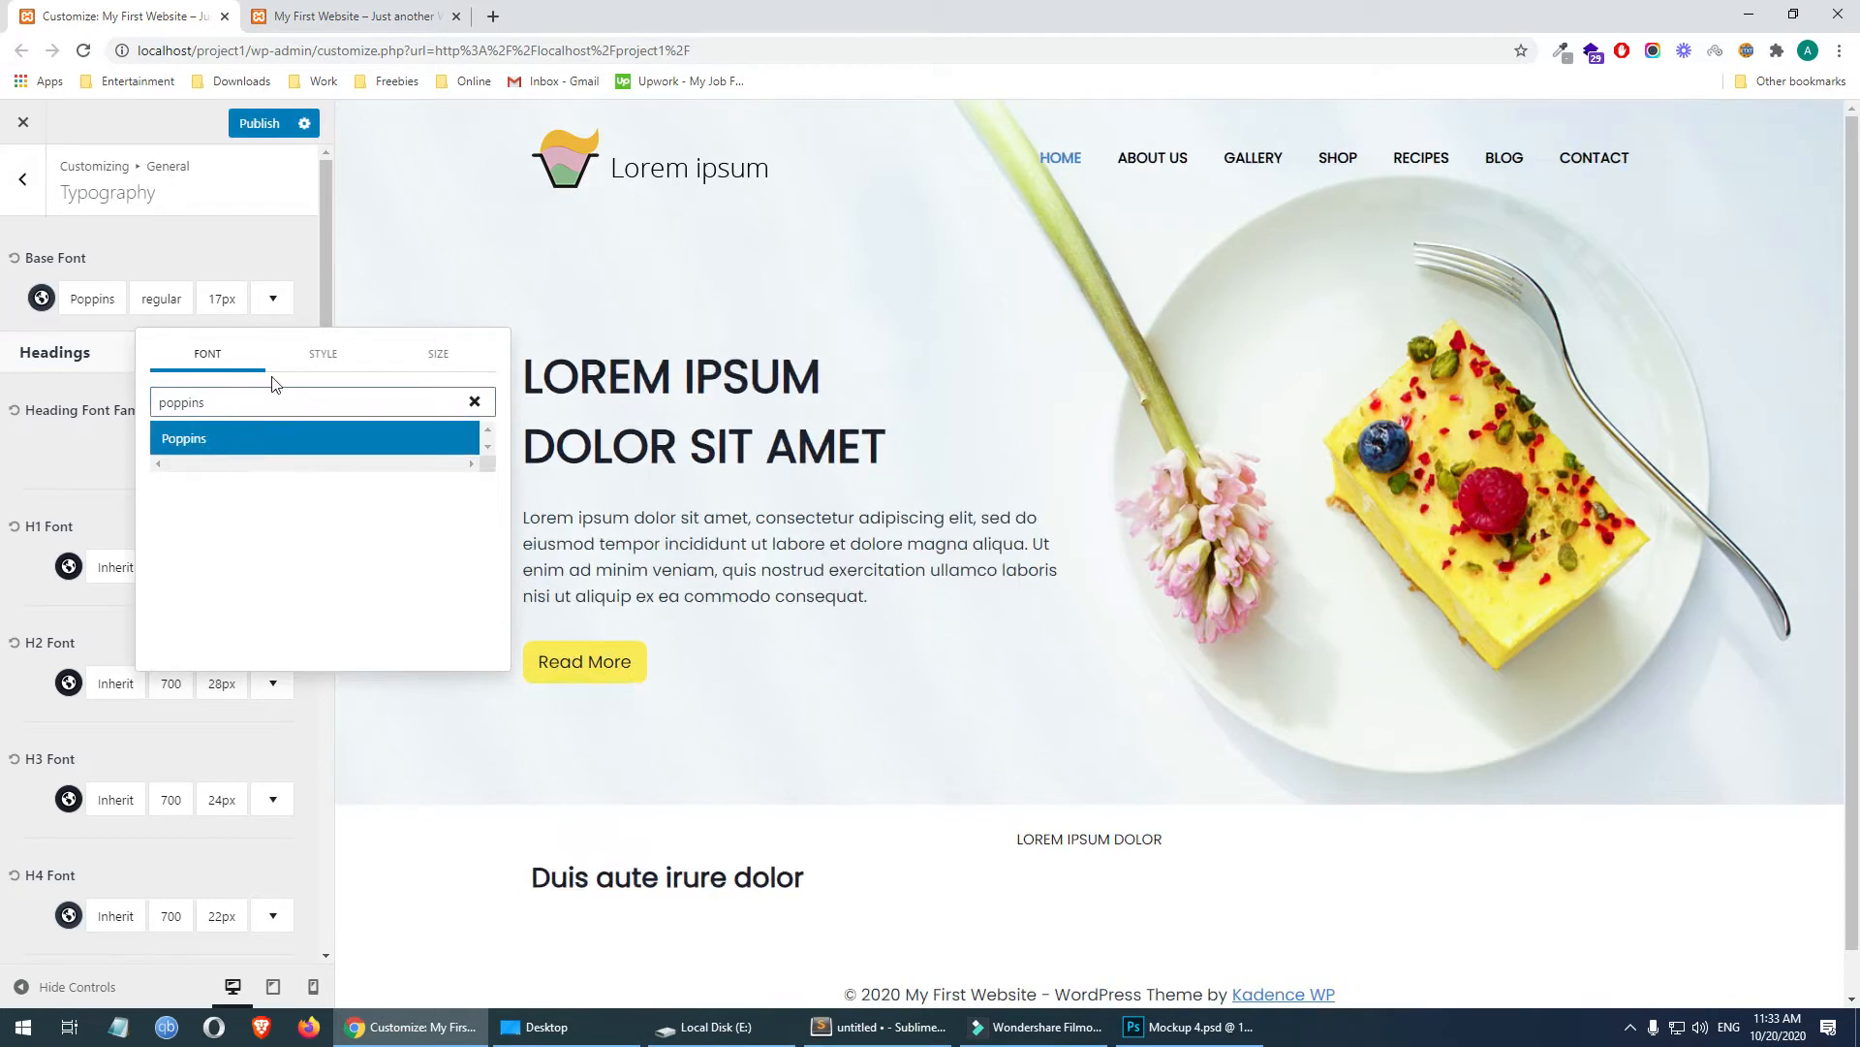
- Set the base font size to 15 px
left_click(326, 358)
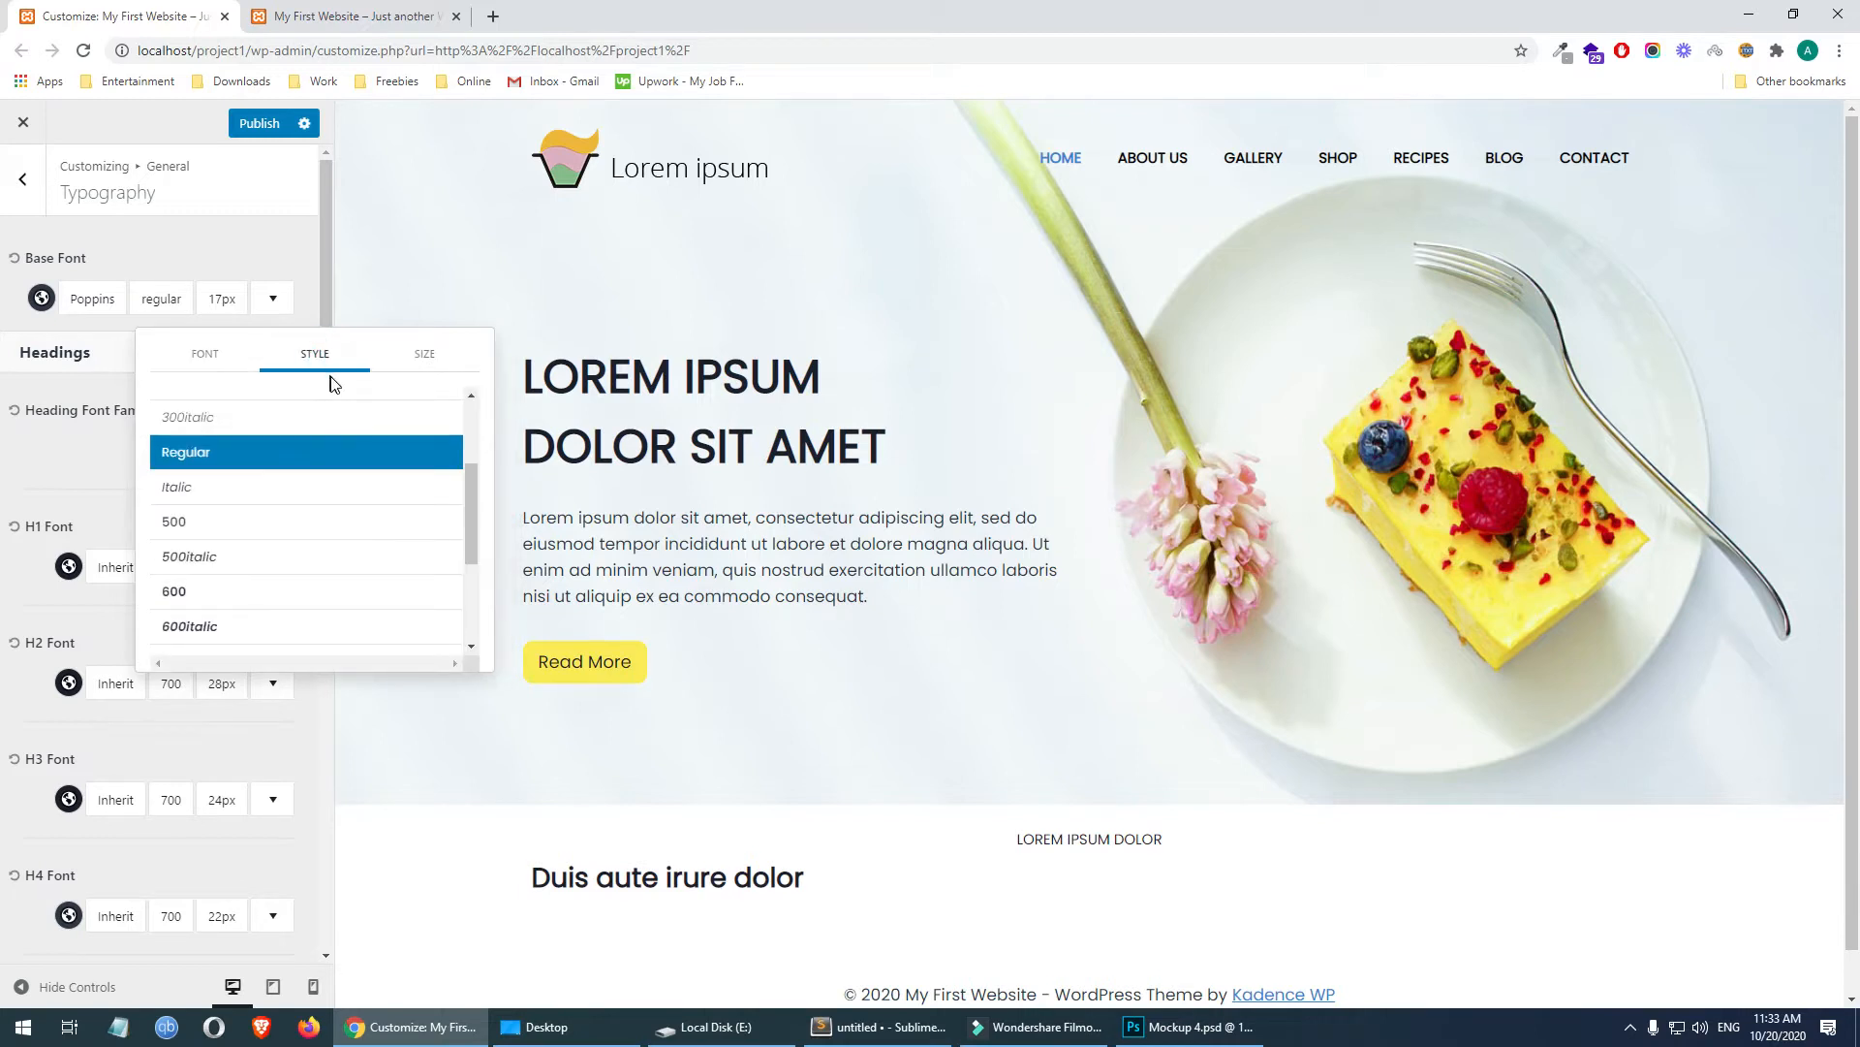
left_click(426, 354)
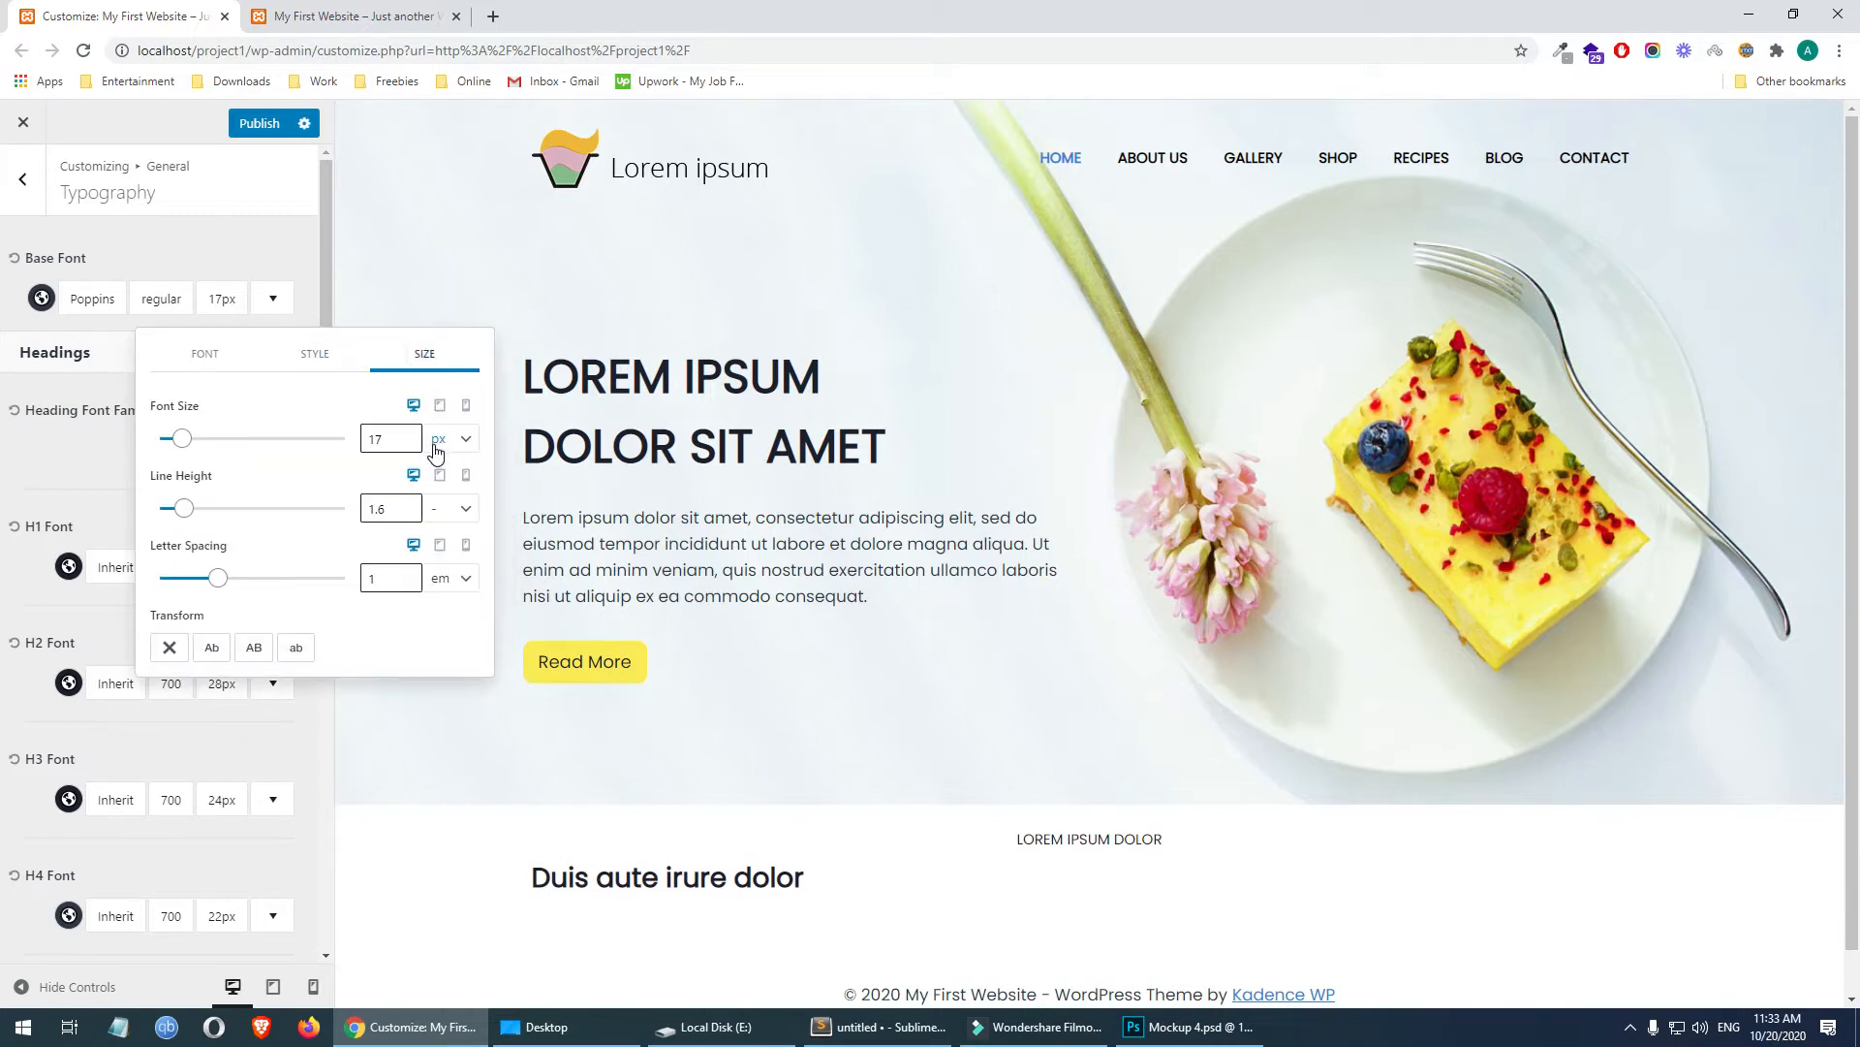
left_click(408, 445)
left_click(408, 445)
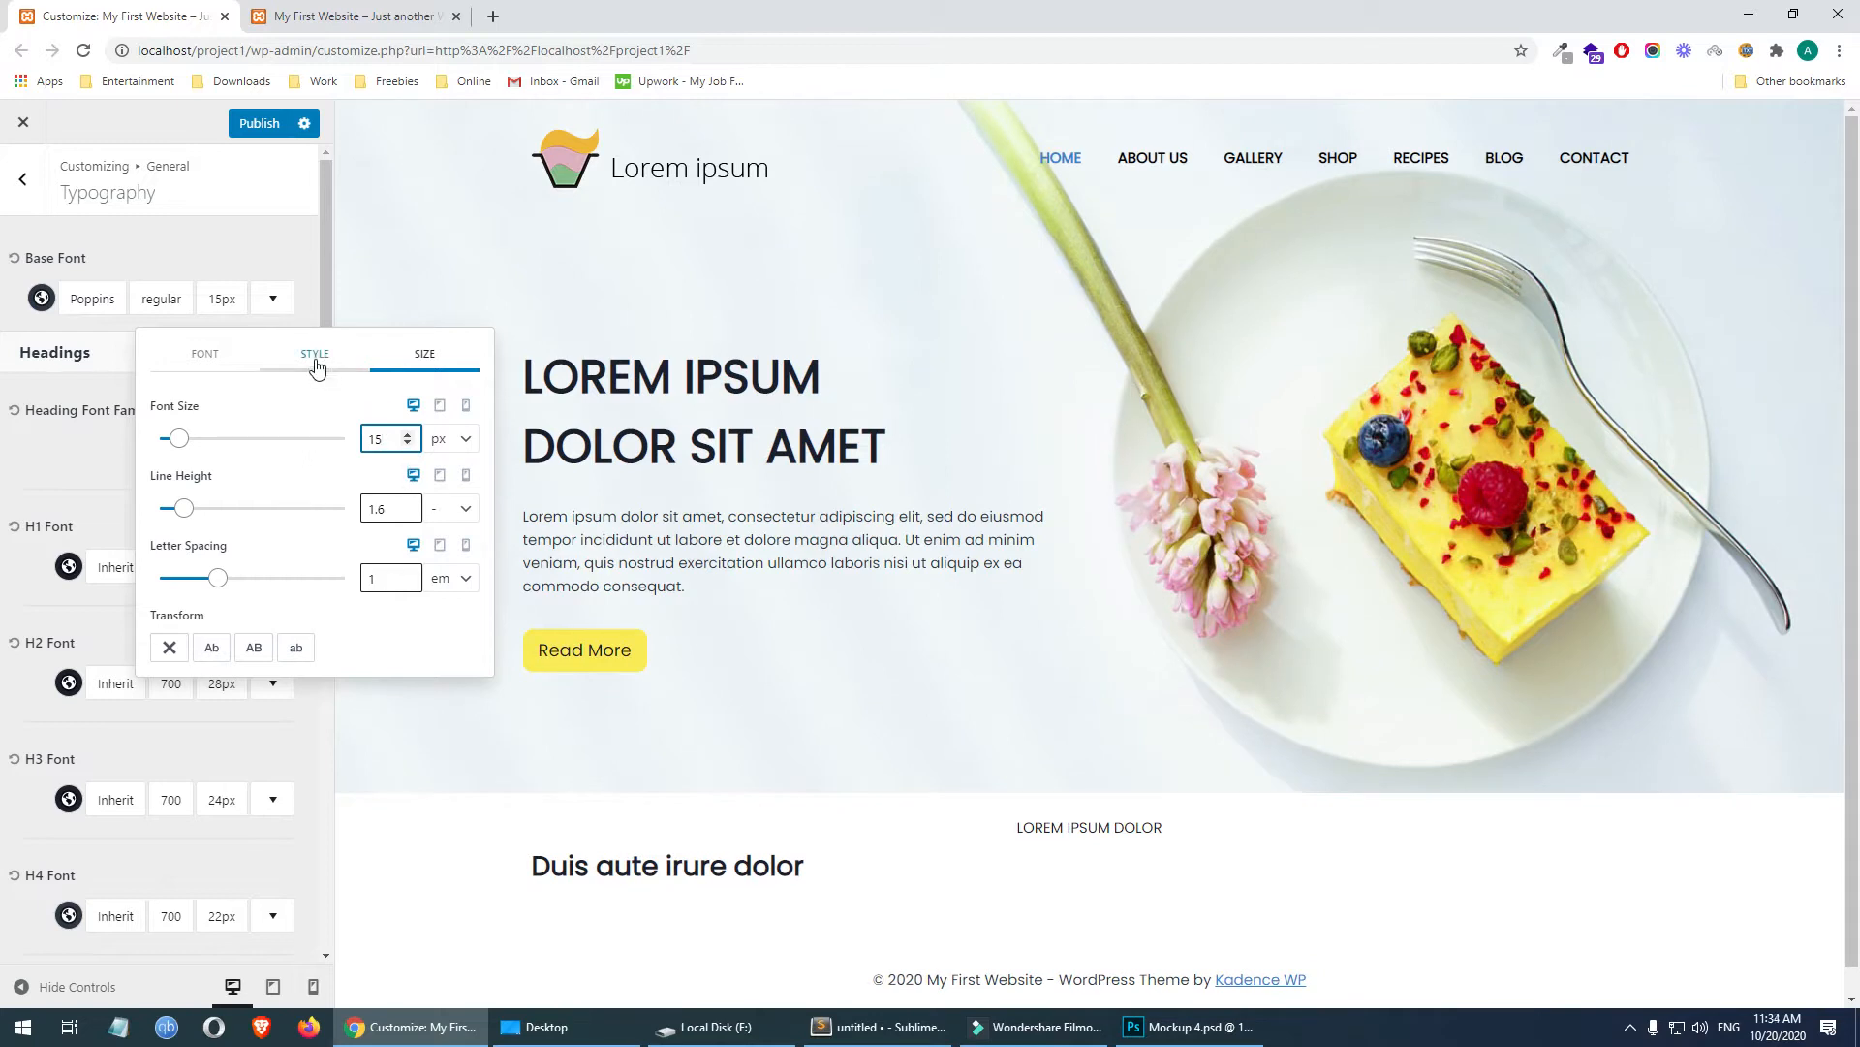
- Review the base font's family, style and size options and the remaining heading and title typography settings
left_click(201, 364)
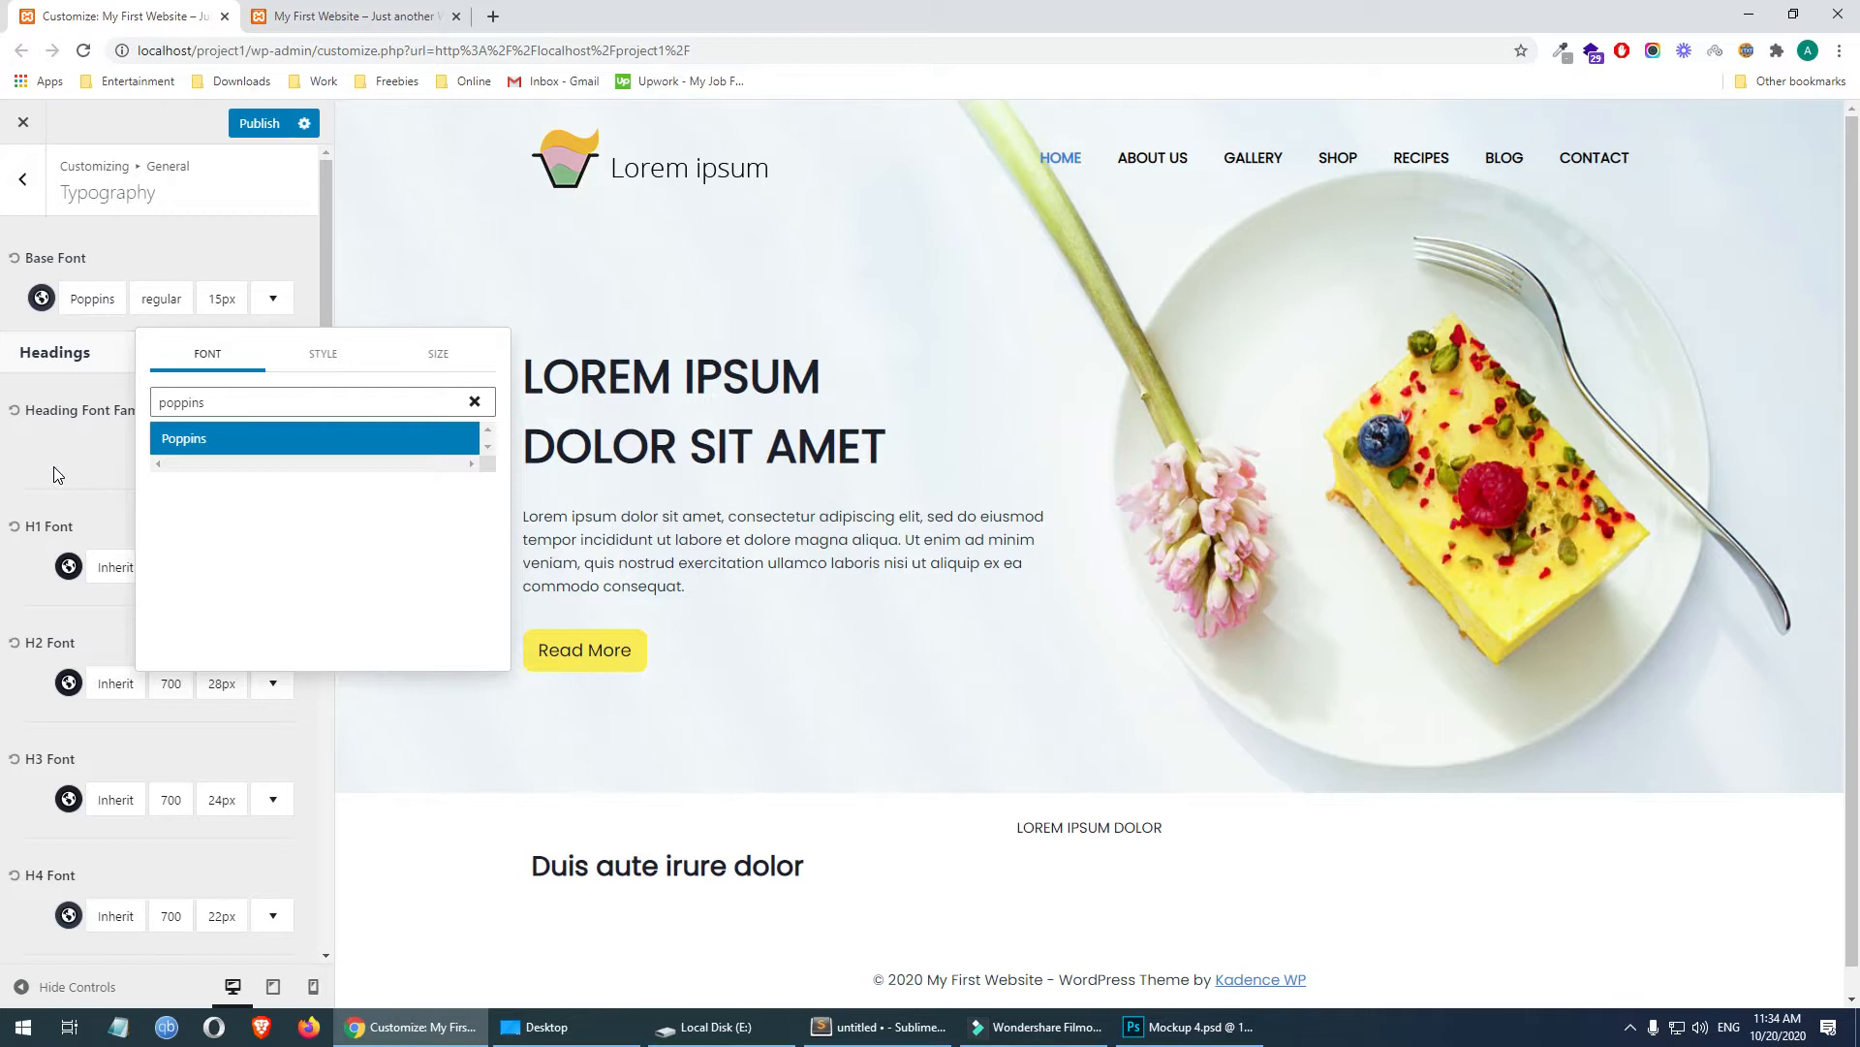
left_click(438, 355)
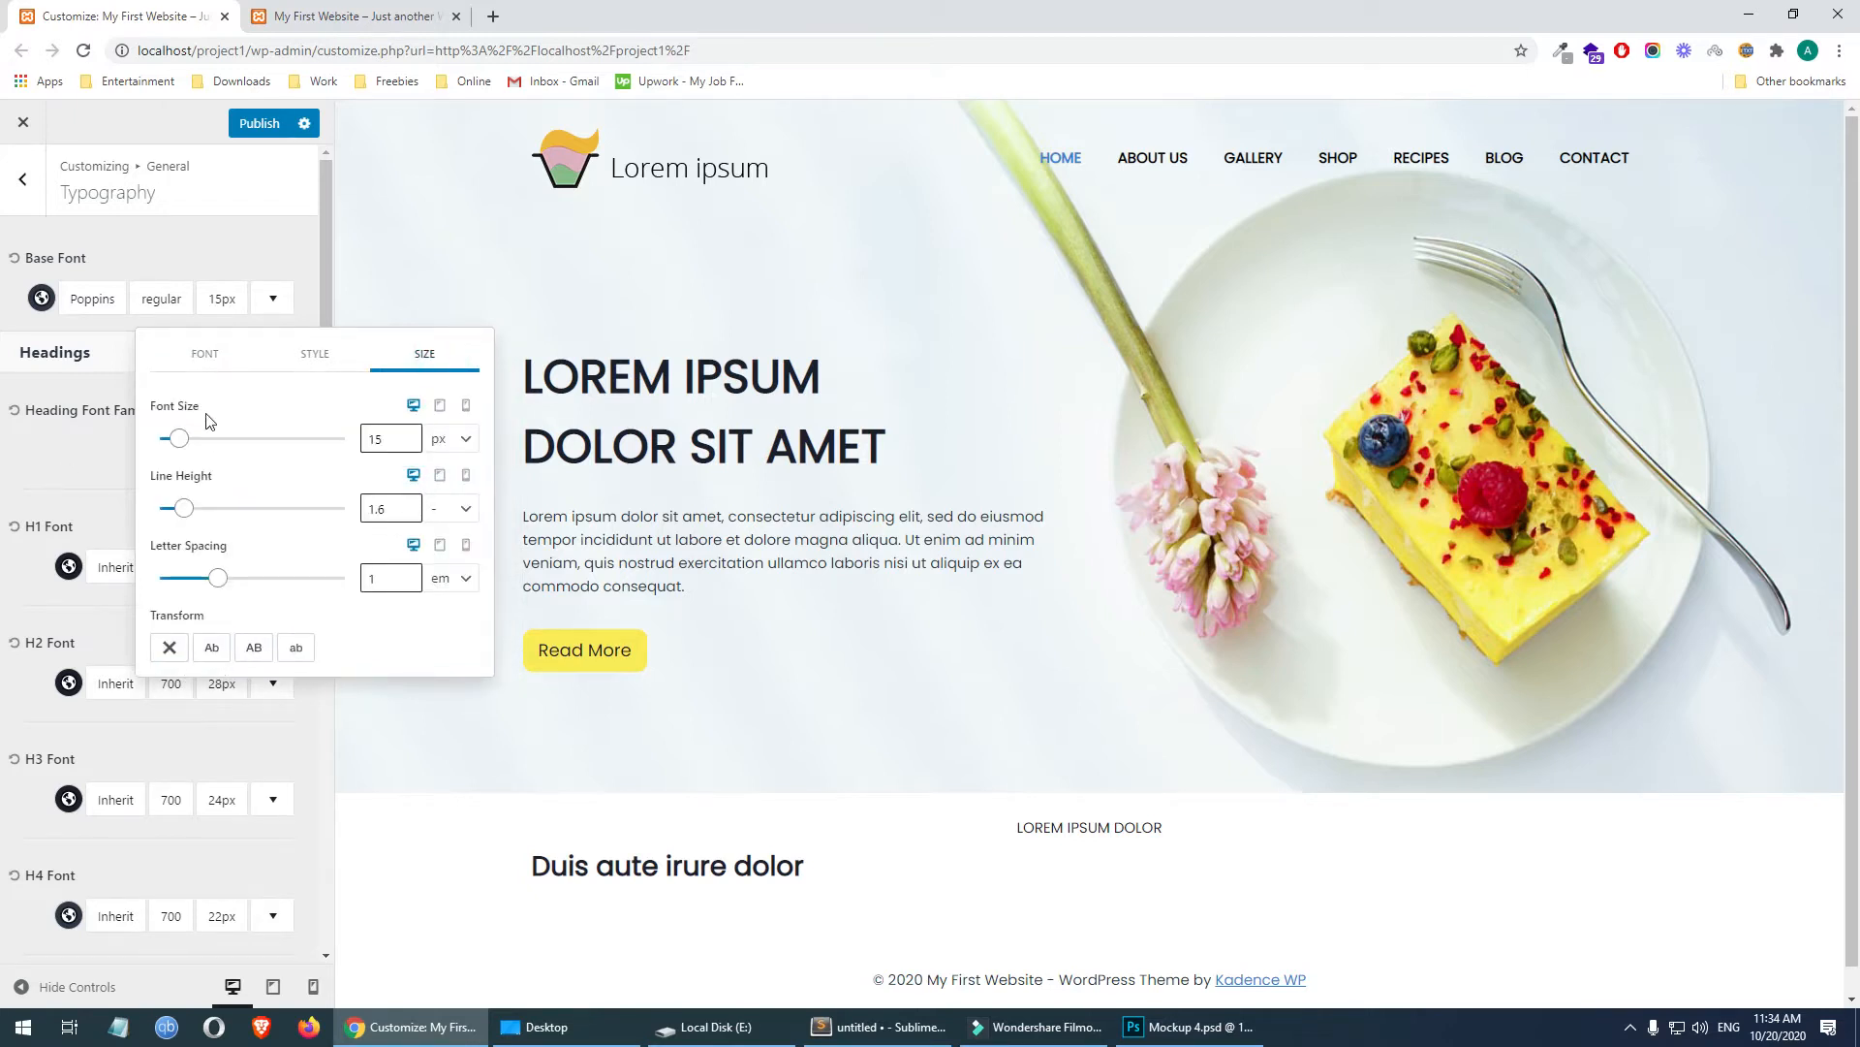
left_click(305, 357)
scroll(345, 465, "down", 3)
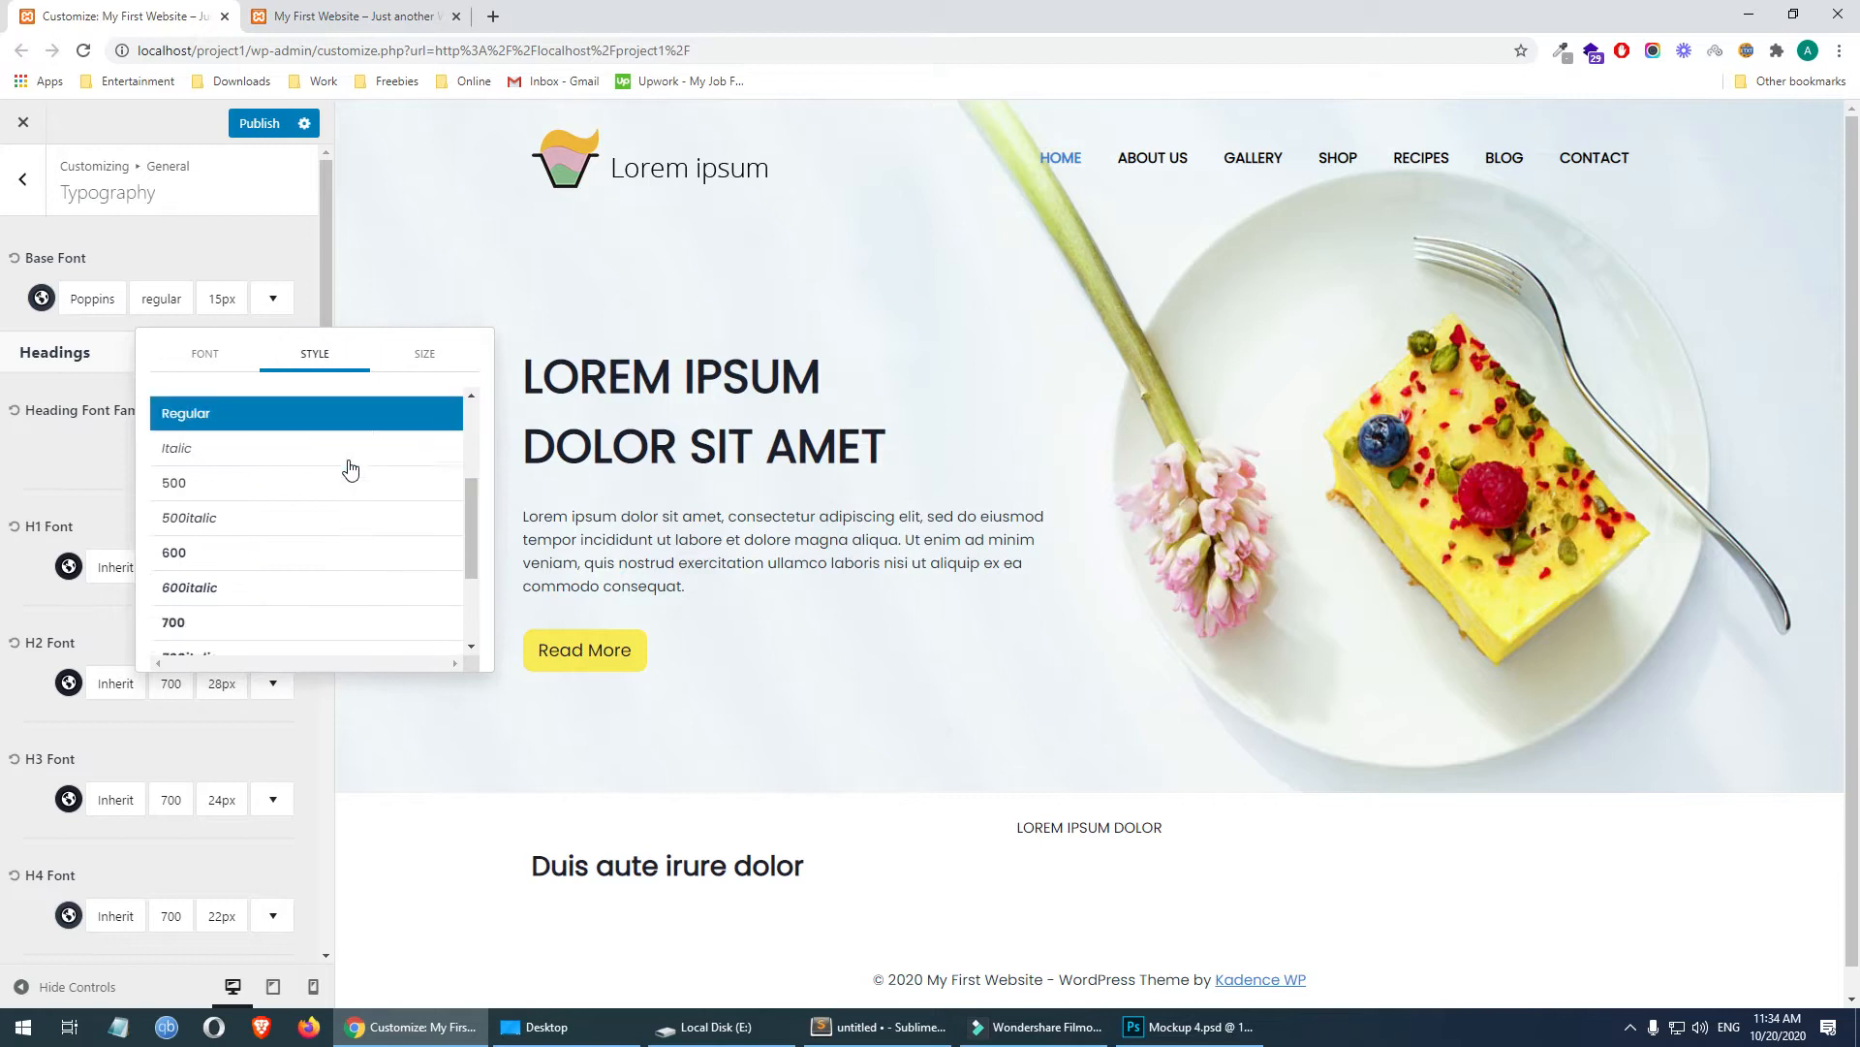
left_click(207, 355)
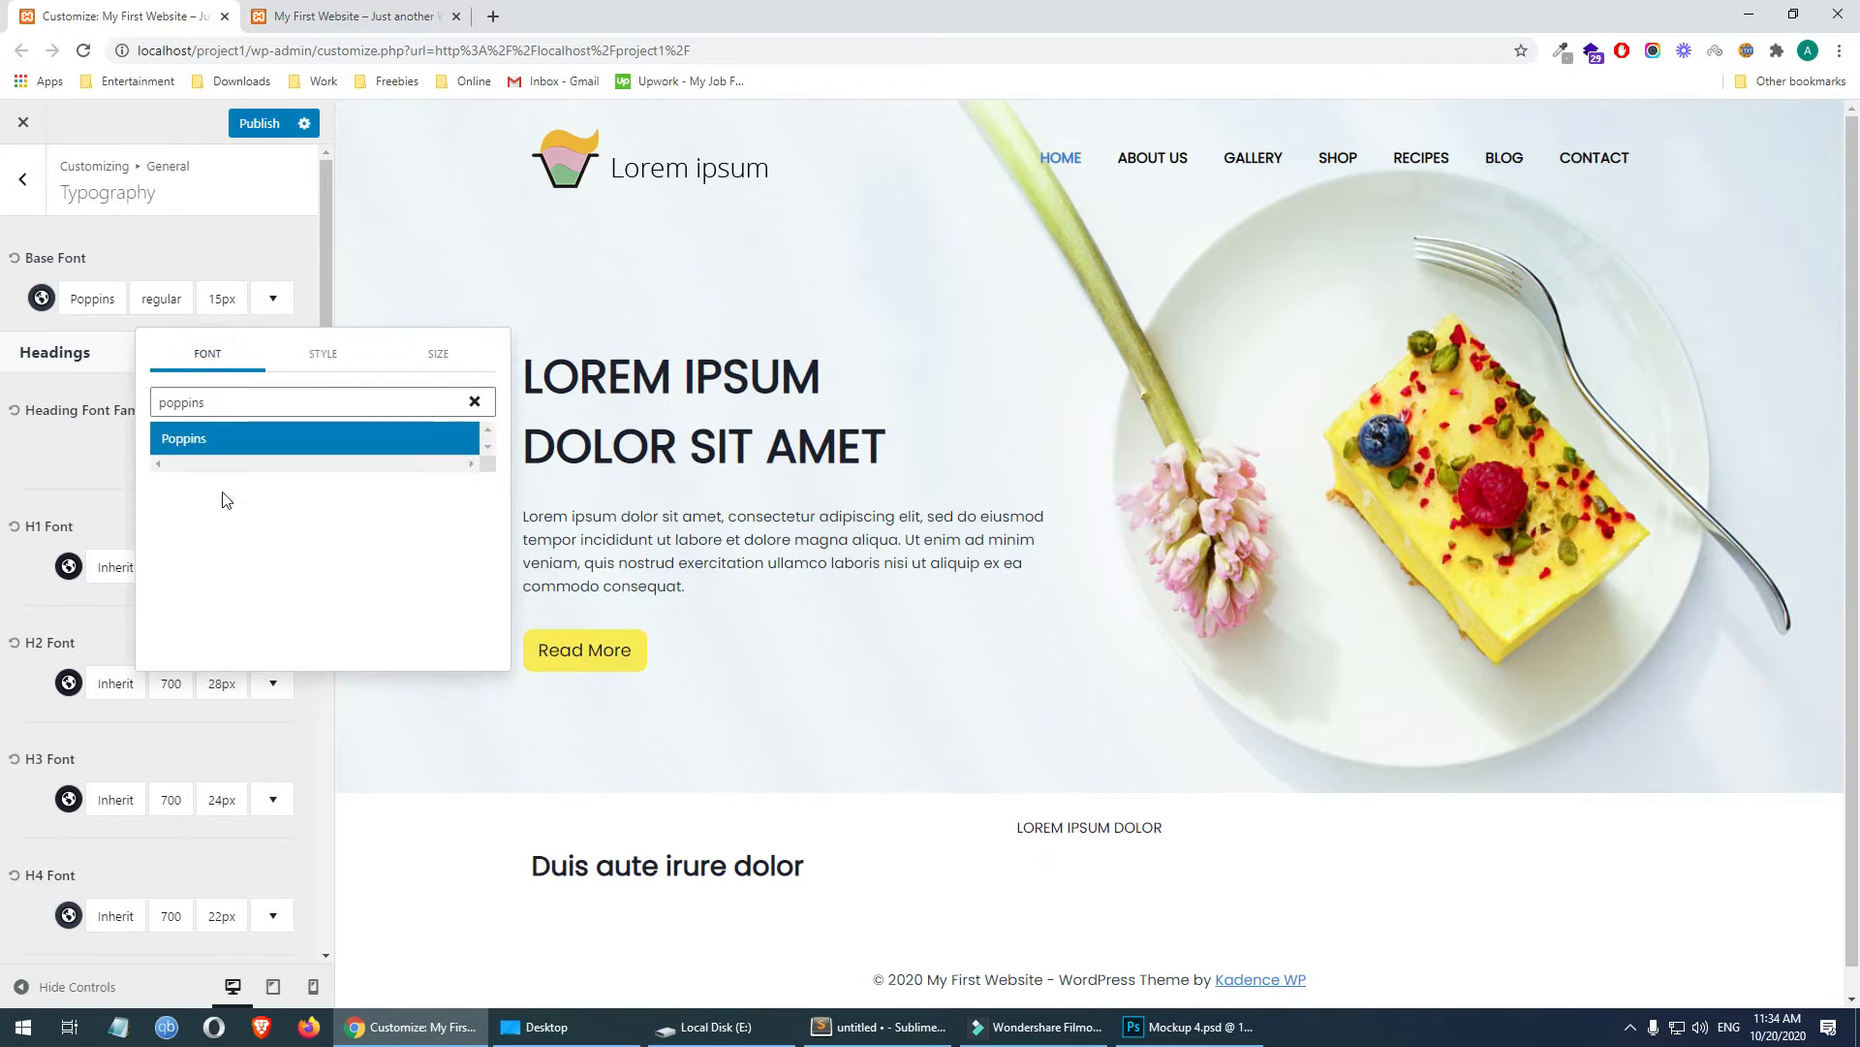
left_click(140, 287)
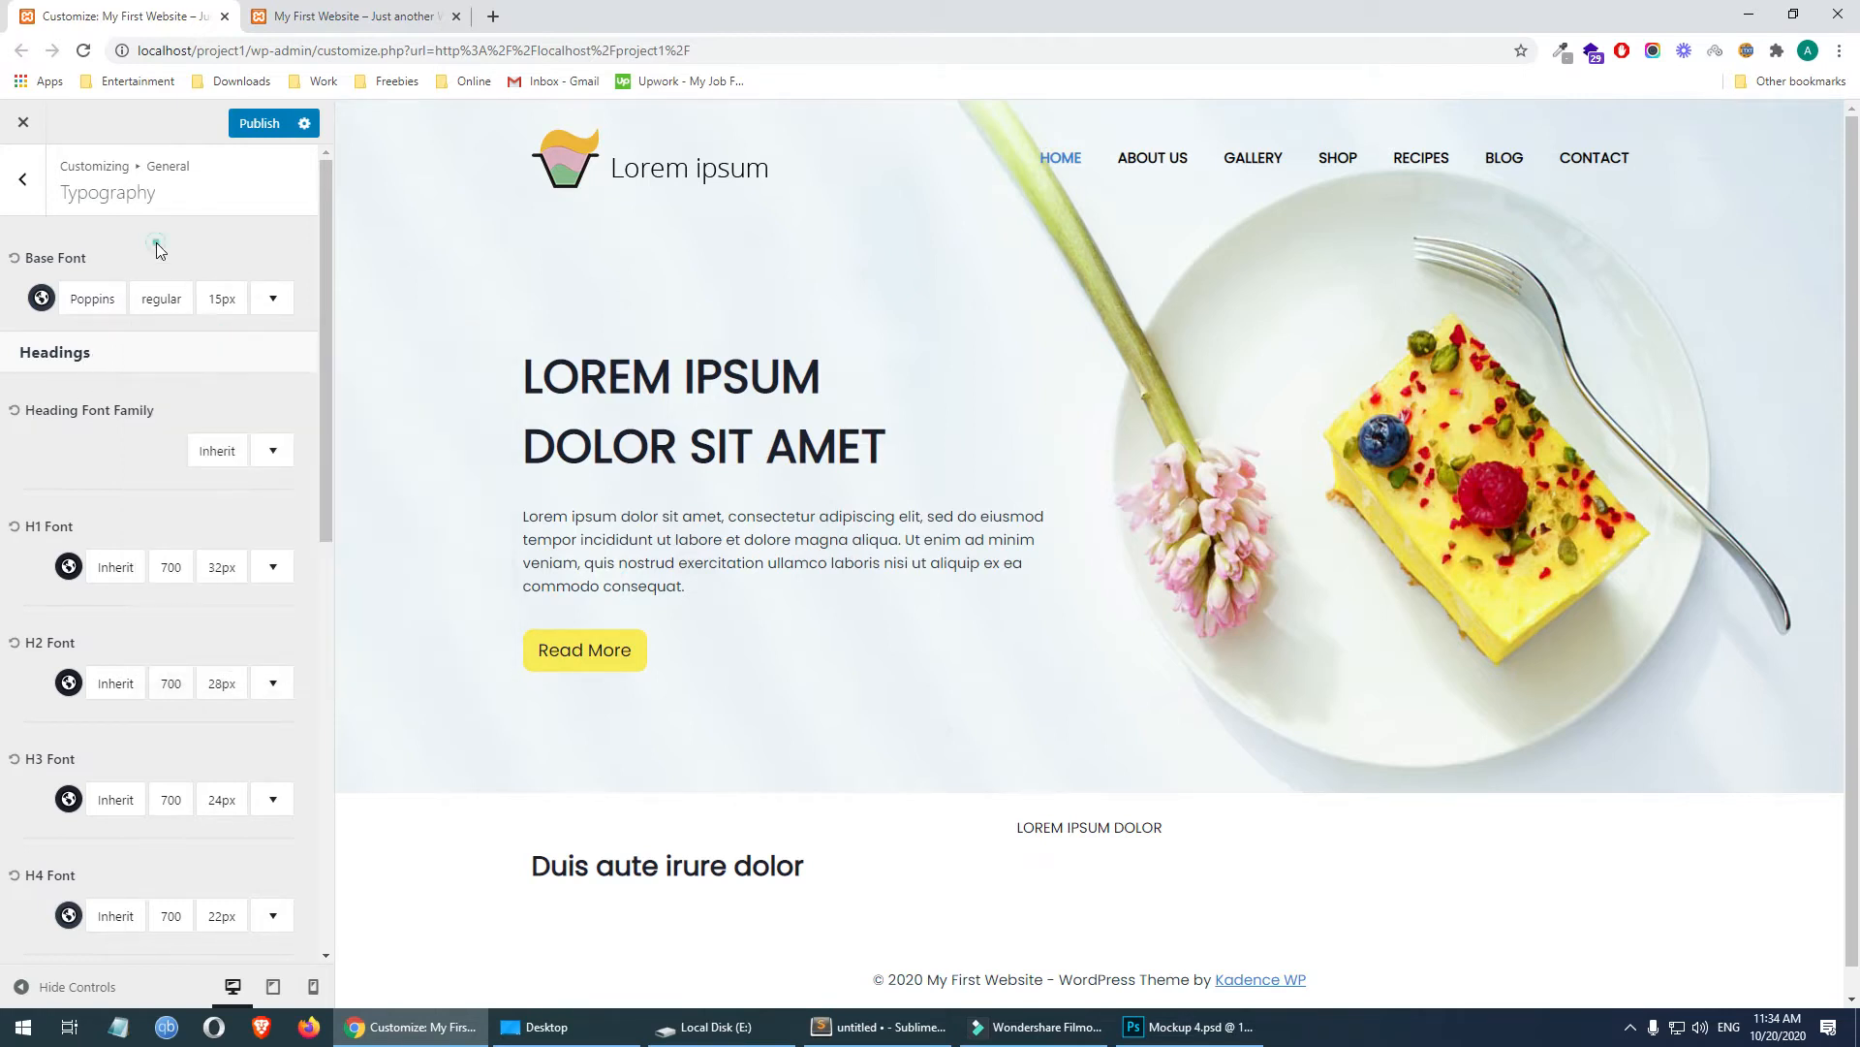
scroll(171, 409, "down", 8)
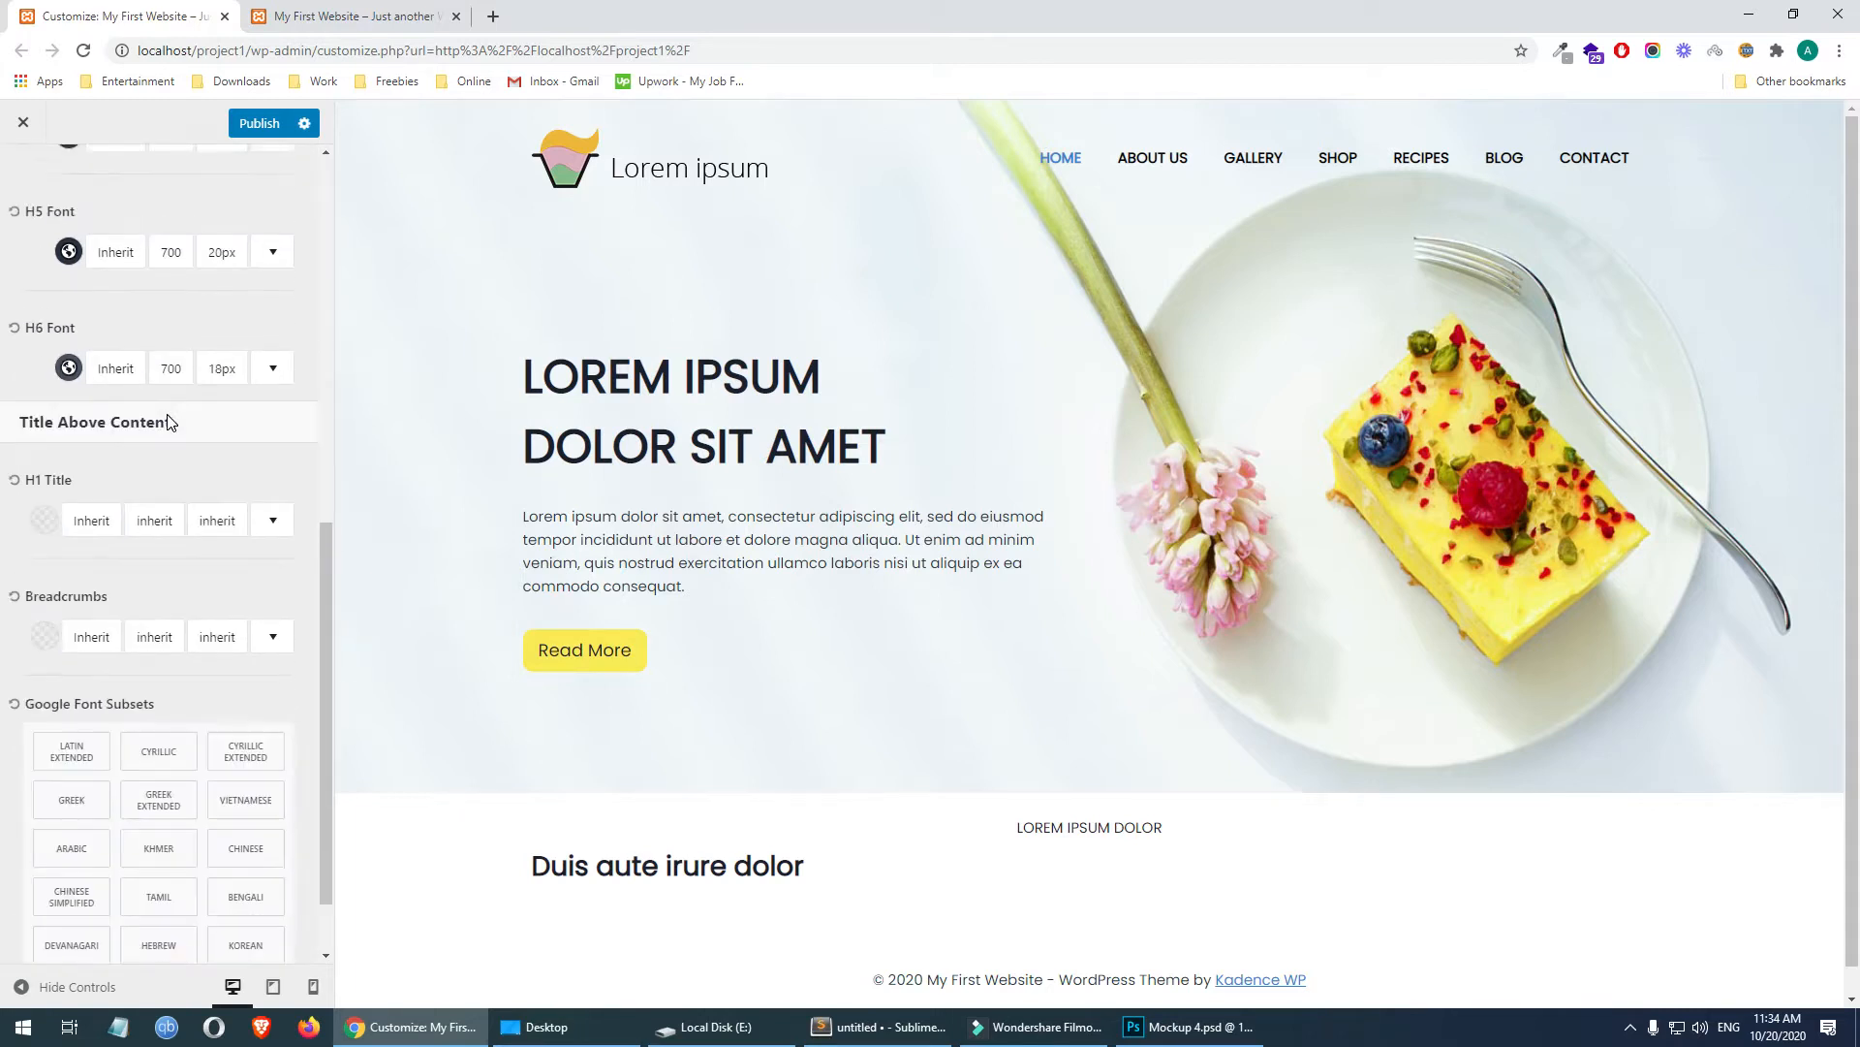
scroll(206, 401, "up", 8)
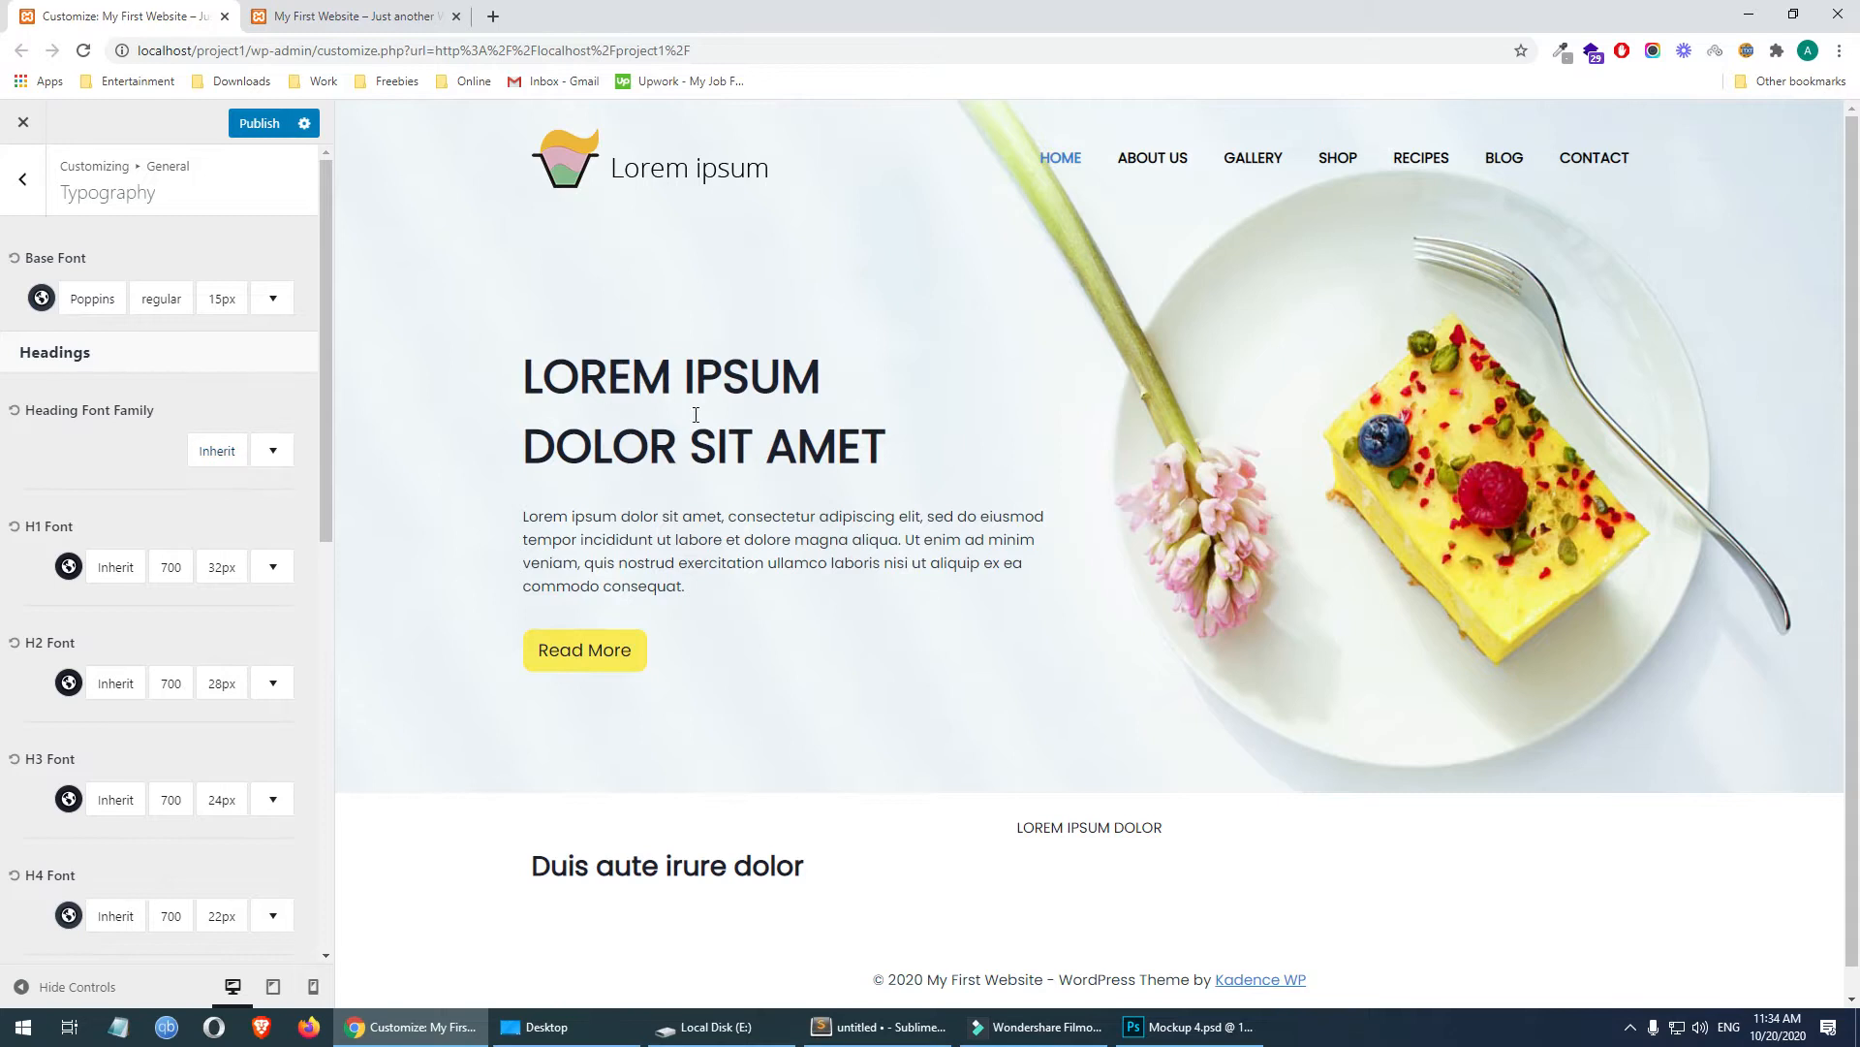
- Switch to Photoshop and inspect the font family, weight and size of the "Duis aute irure dolor" heading
left_click(1190, 1026)
left_click_drag(1541, 409, 1527, 248)
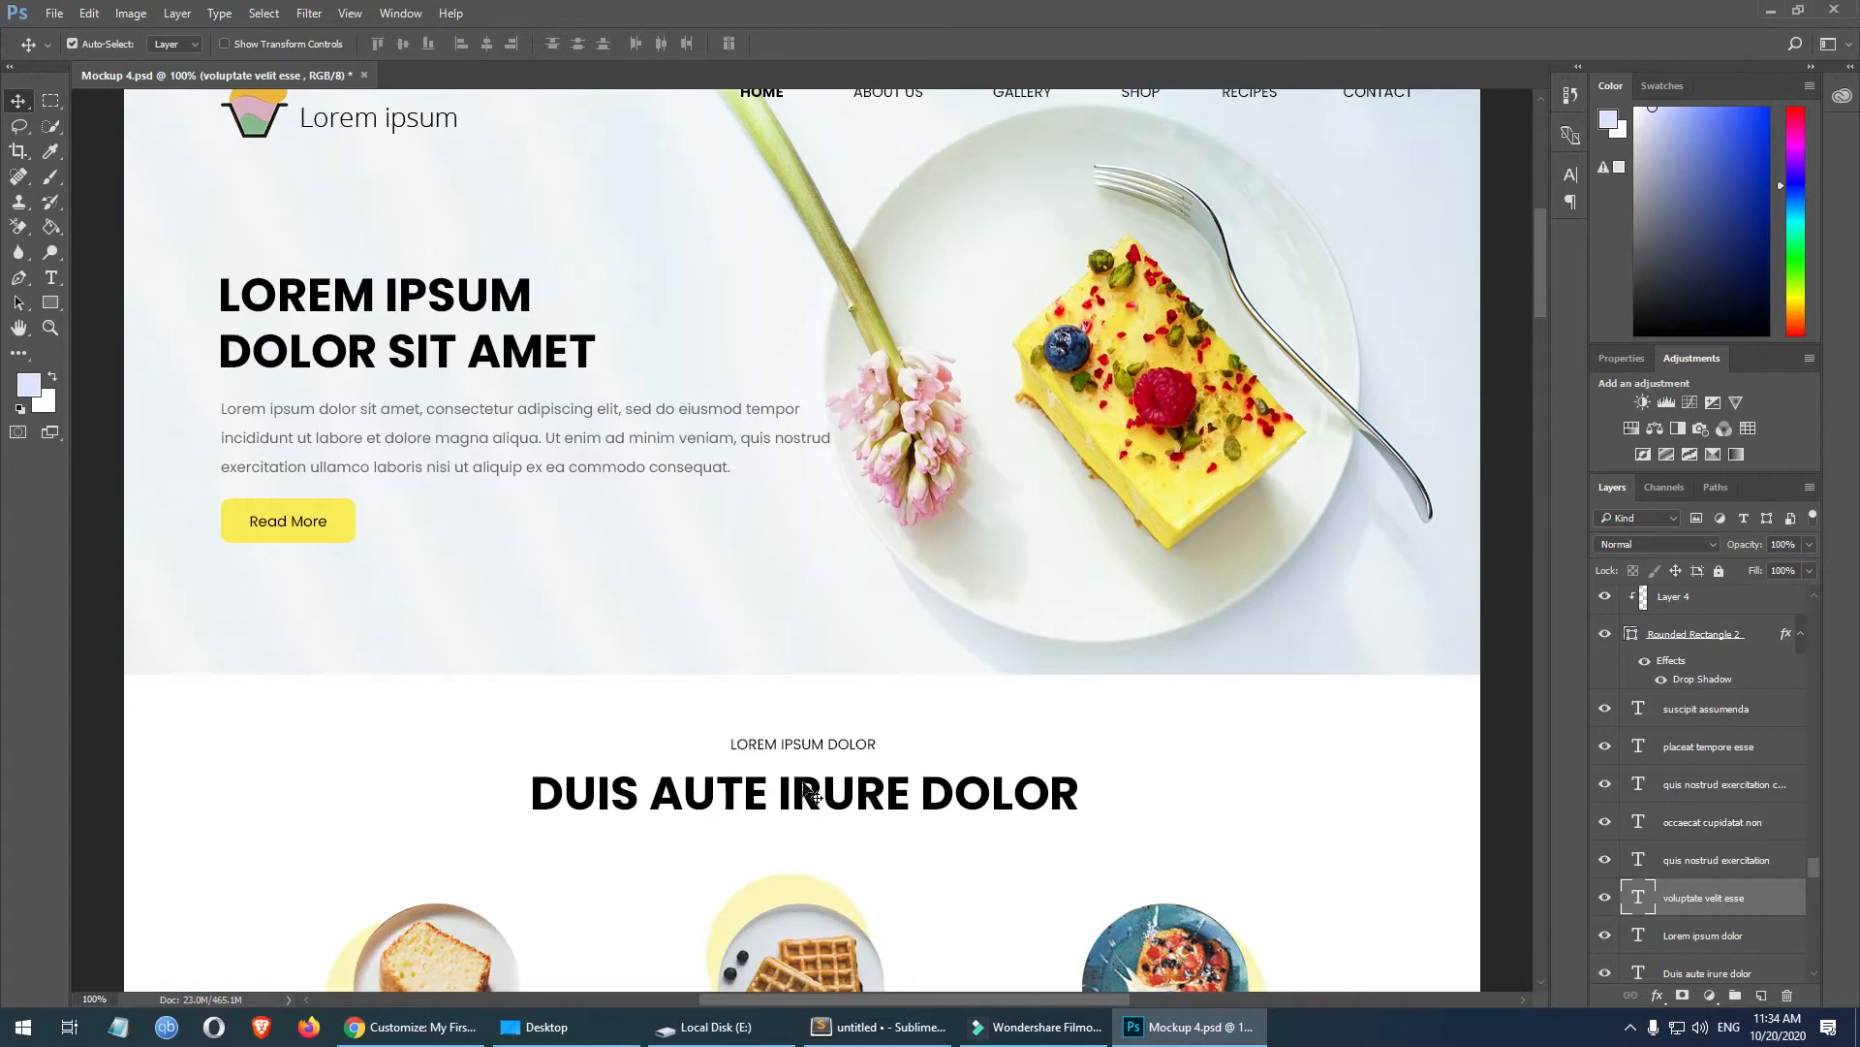
left_click(813, 797)
key("t")
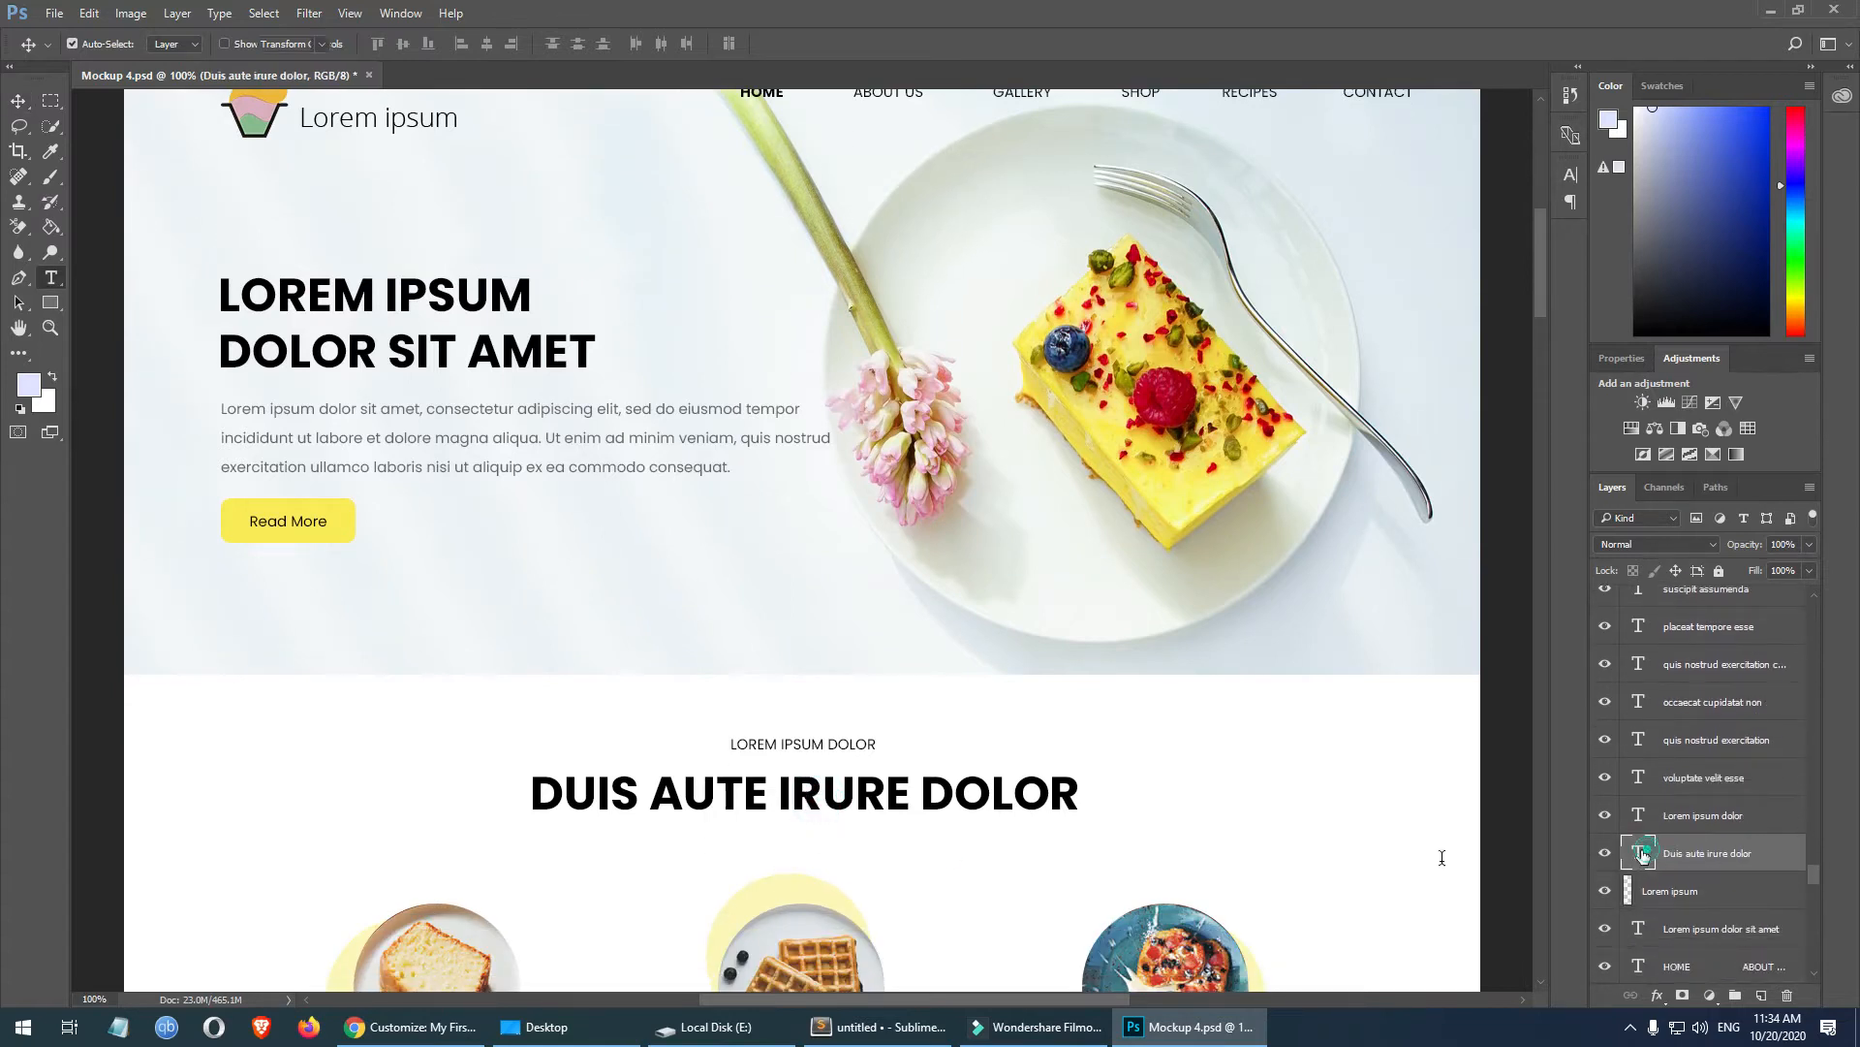
left_click(854, 796)
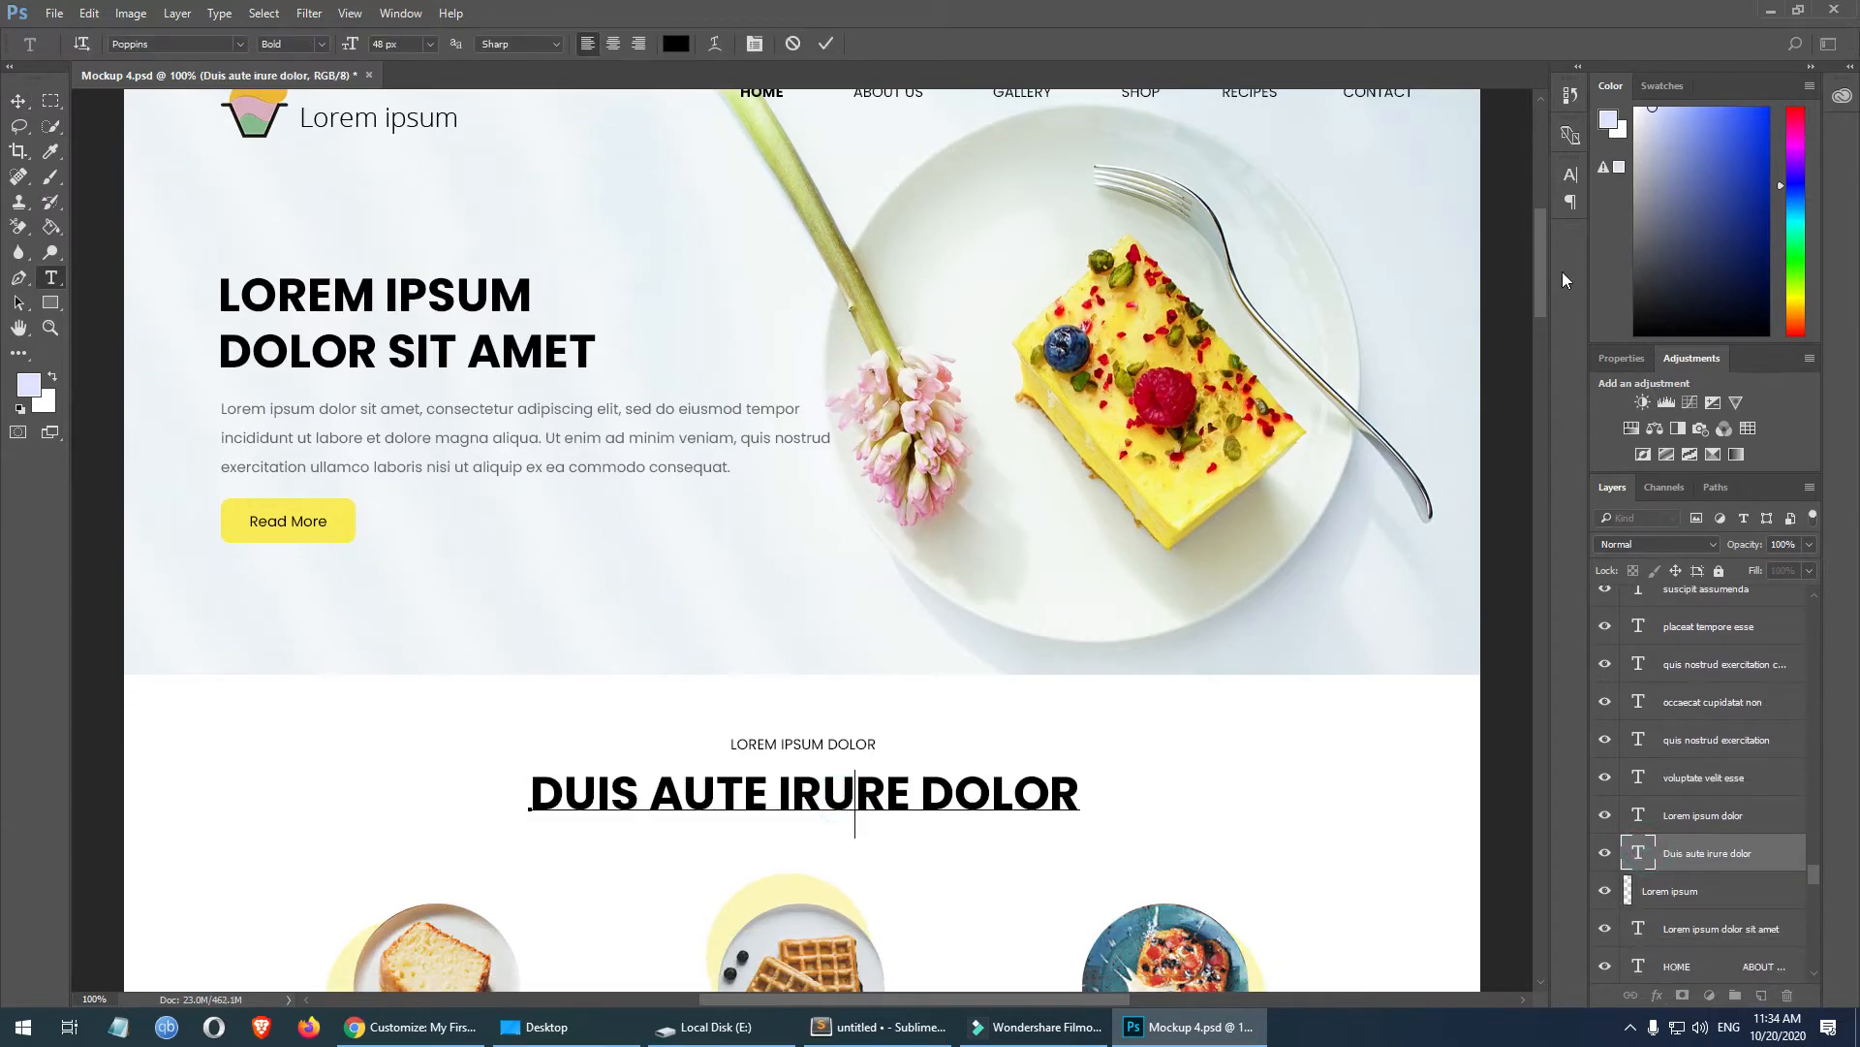
key("Escape")
key("v")
- Inspect the font family, weight and size of the "Excepteur sint occaecat cupidatat" banner heading
left_click_drag(1535, 284, 1080, 424)
left_click(1020, 390)
key("t")
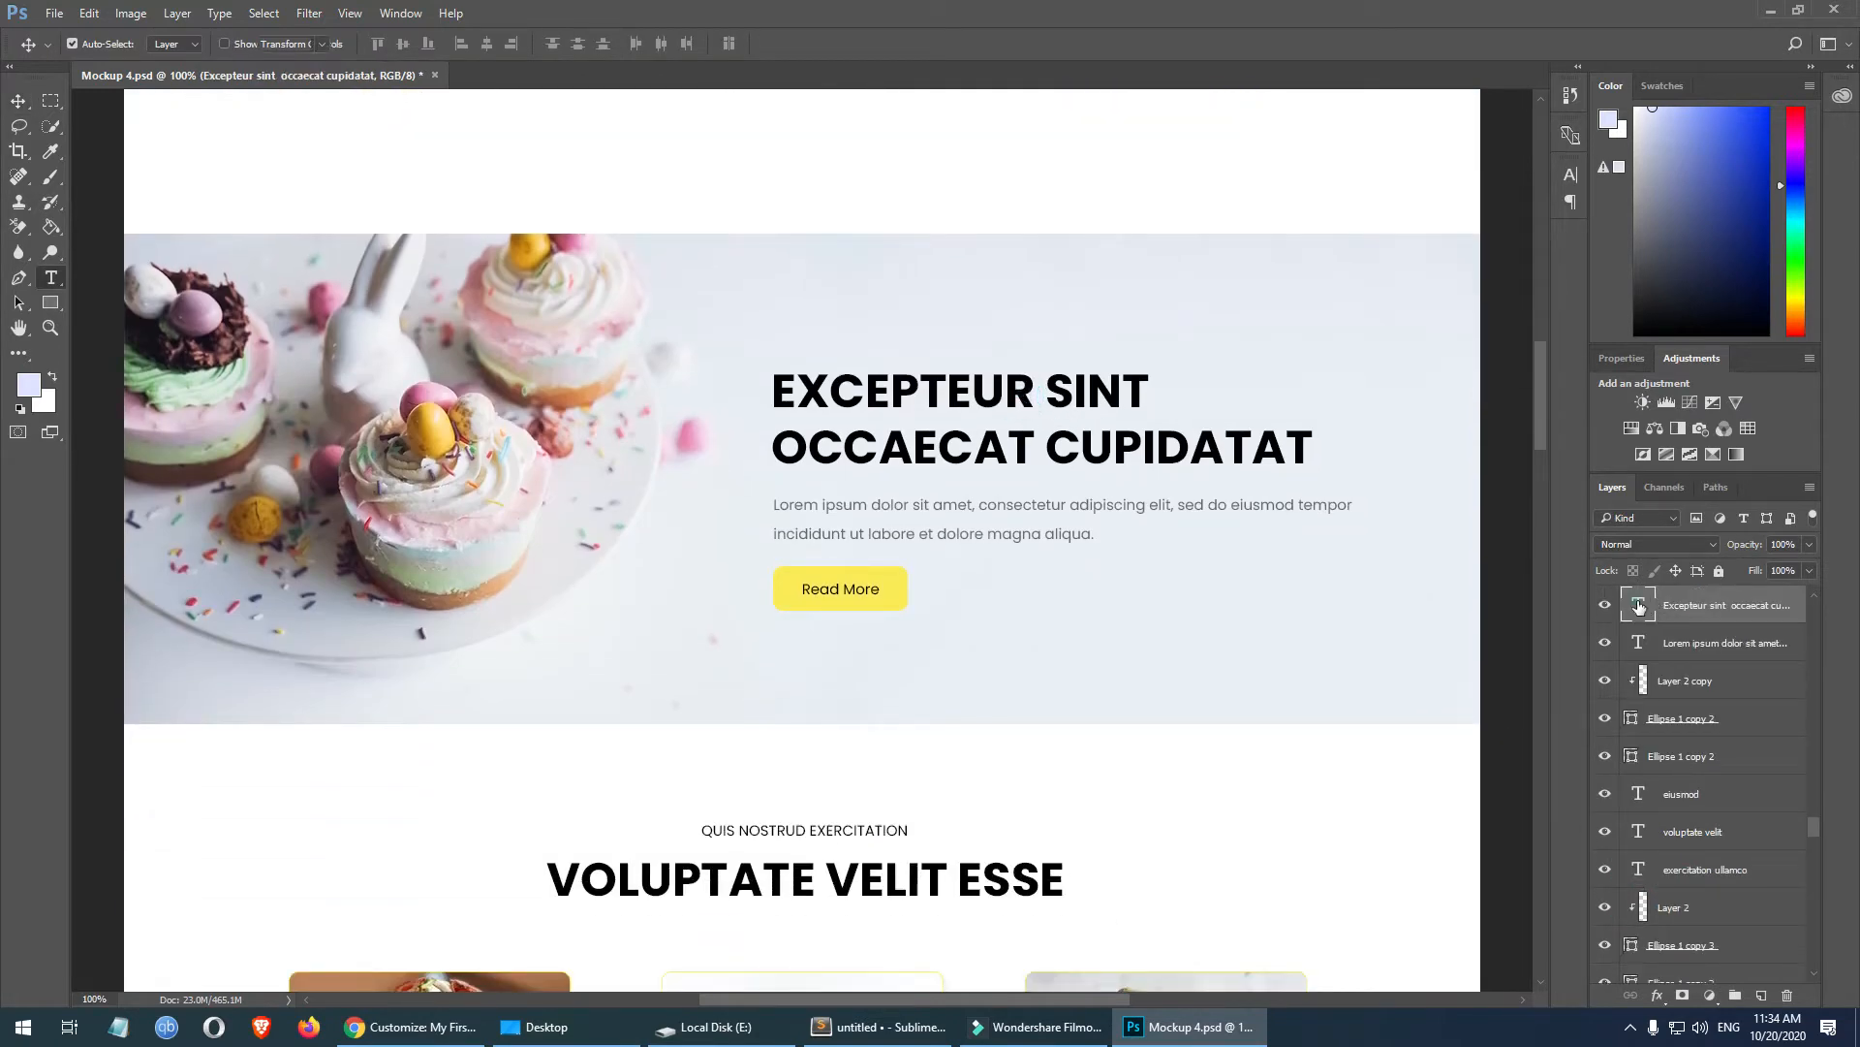
left_click(934, 380)
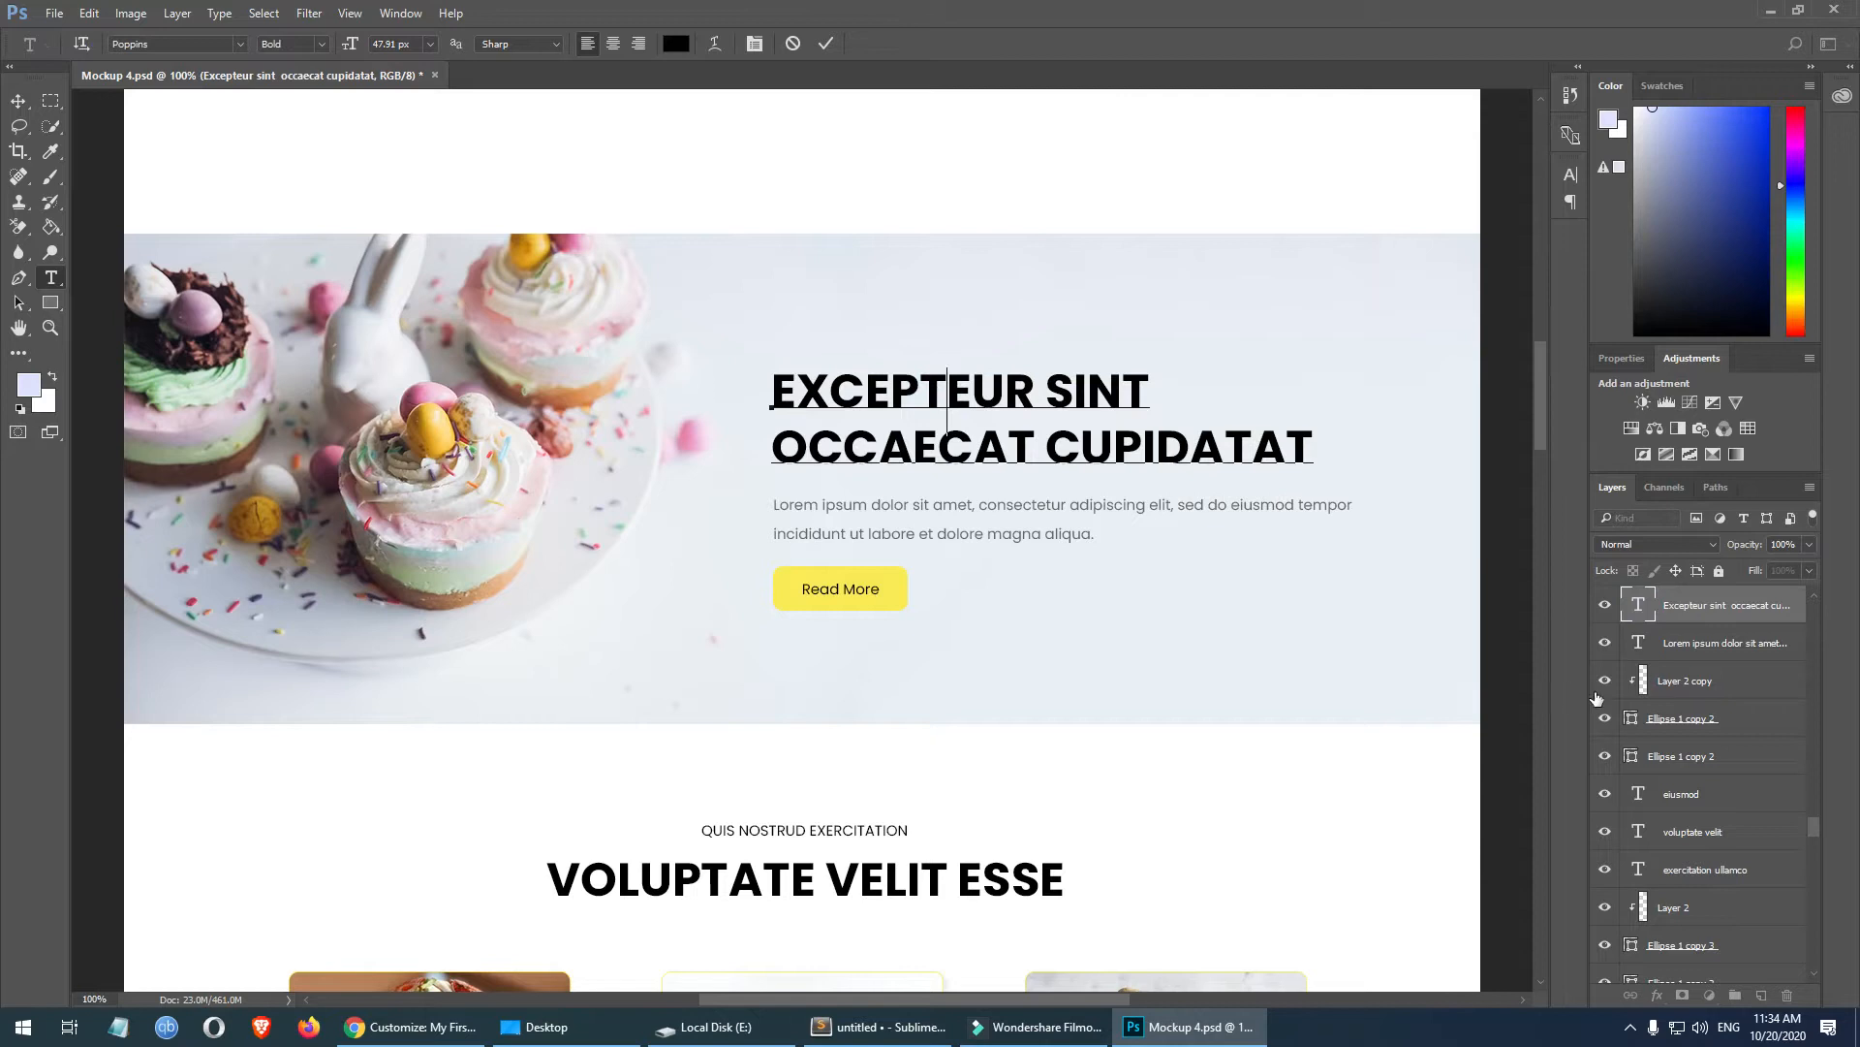
key("Escape")
key("v")
- Inspect the font family, weight and size of the hero heading "Lorem ipsum dolor sit amet"
left_click_drag(1540, 407, 1550, 256)
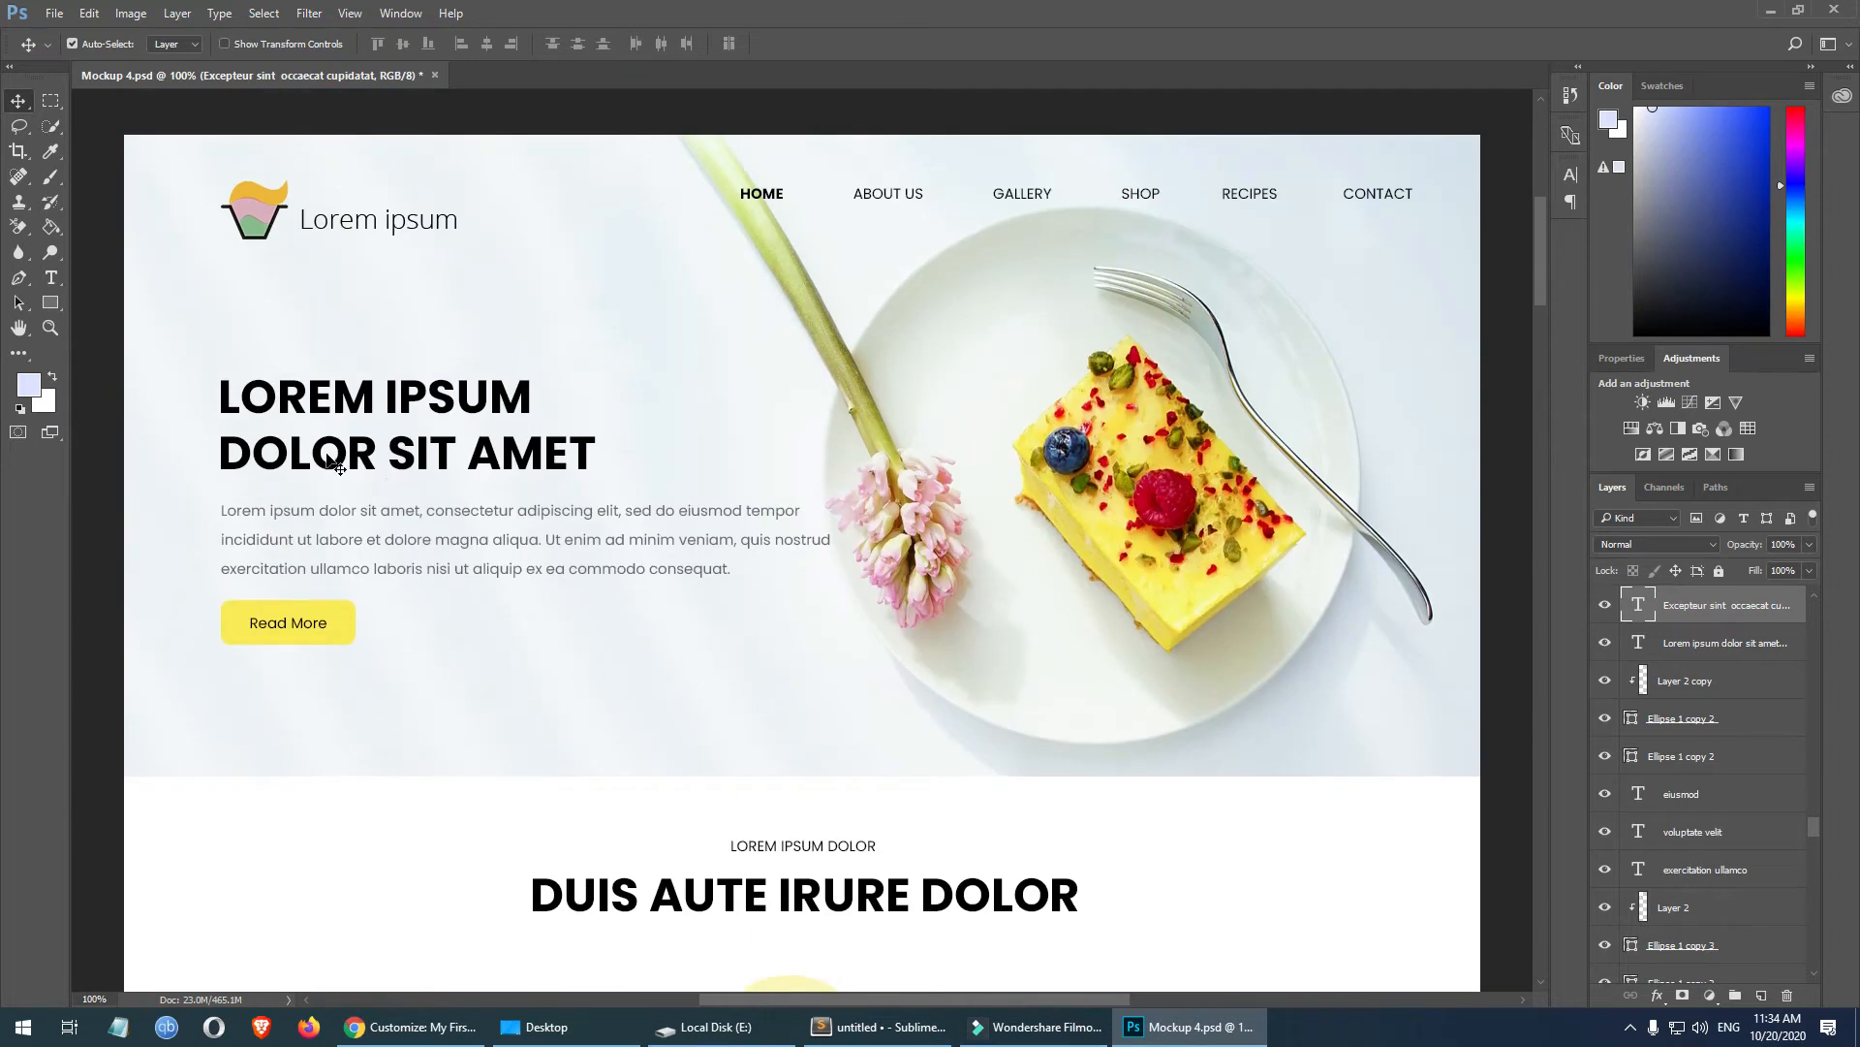
left_click(326, 398)
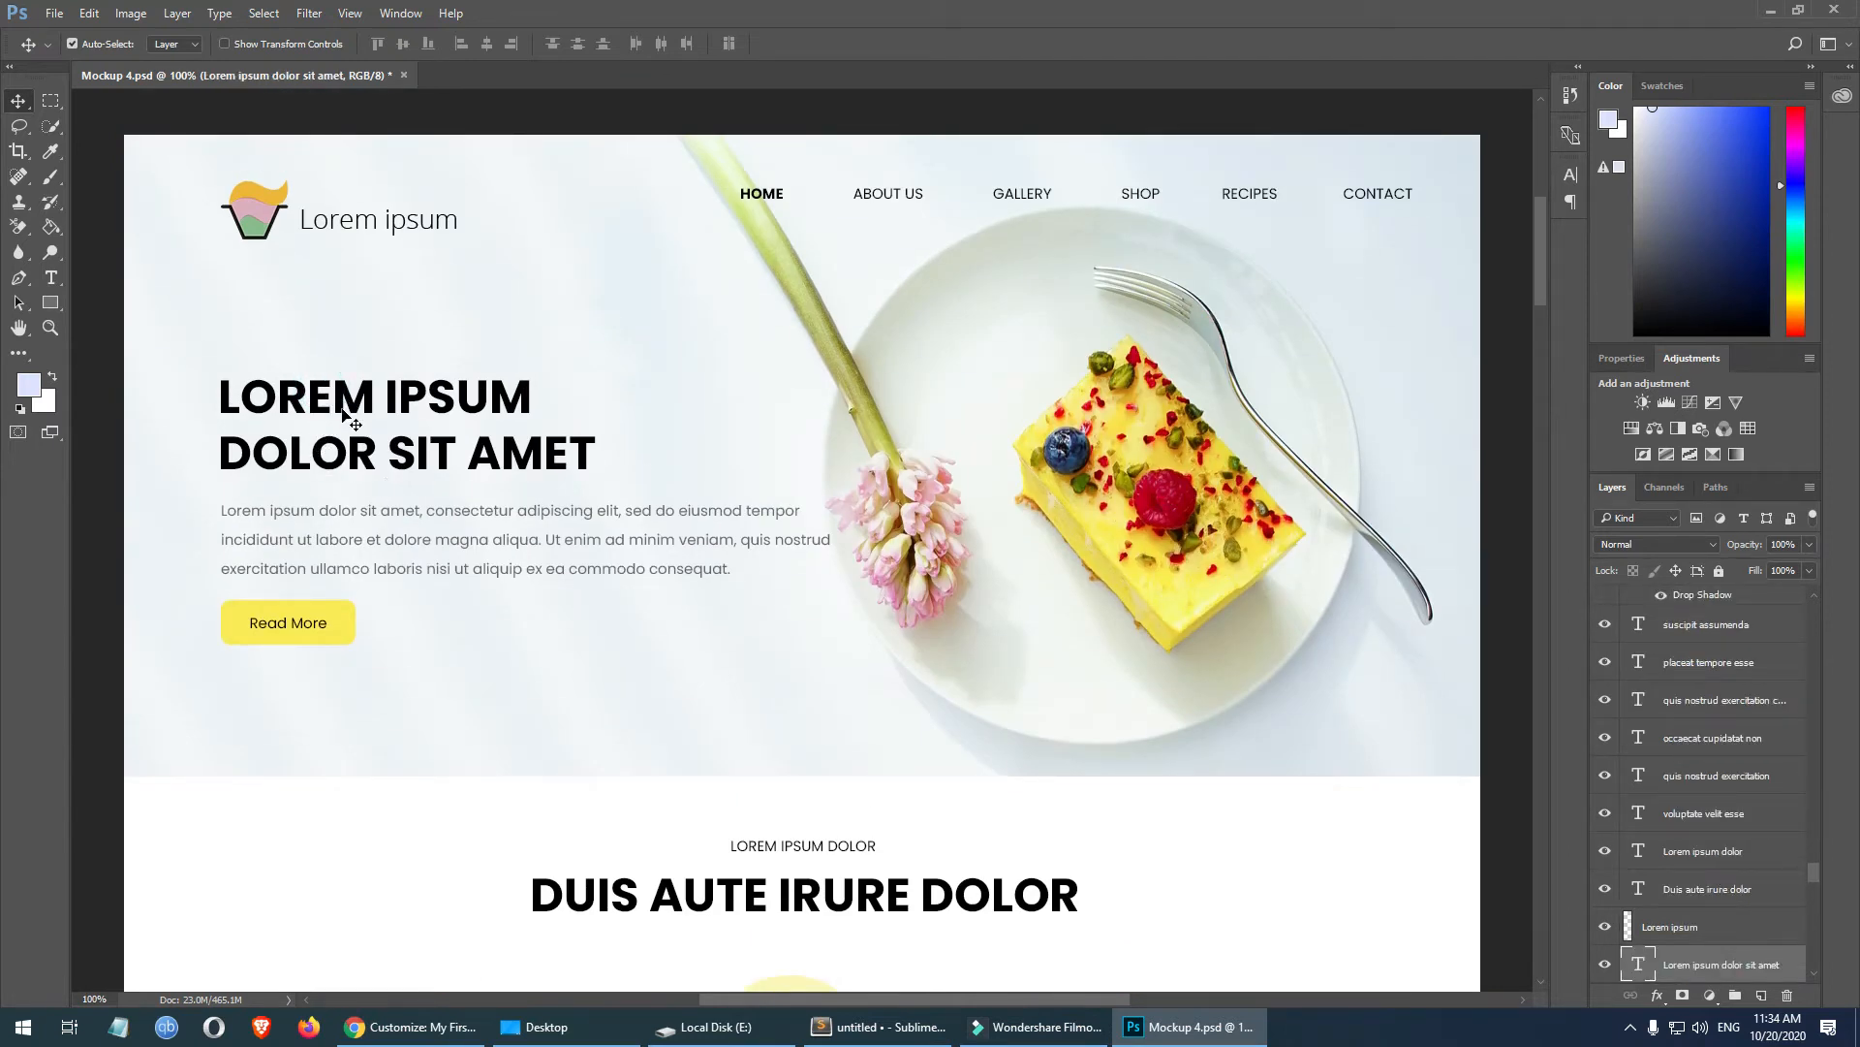
double_click(1638, 964)
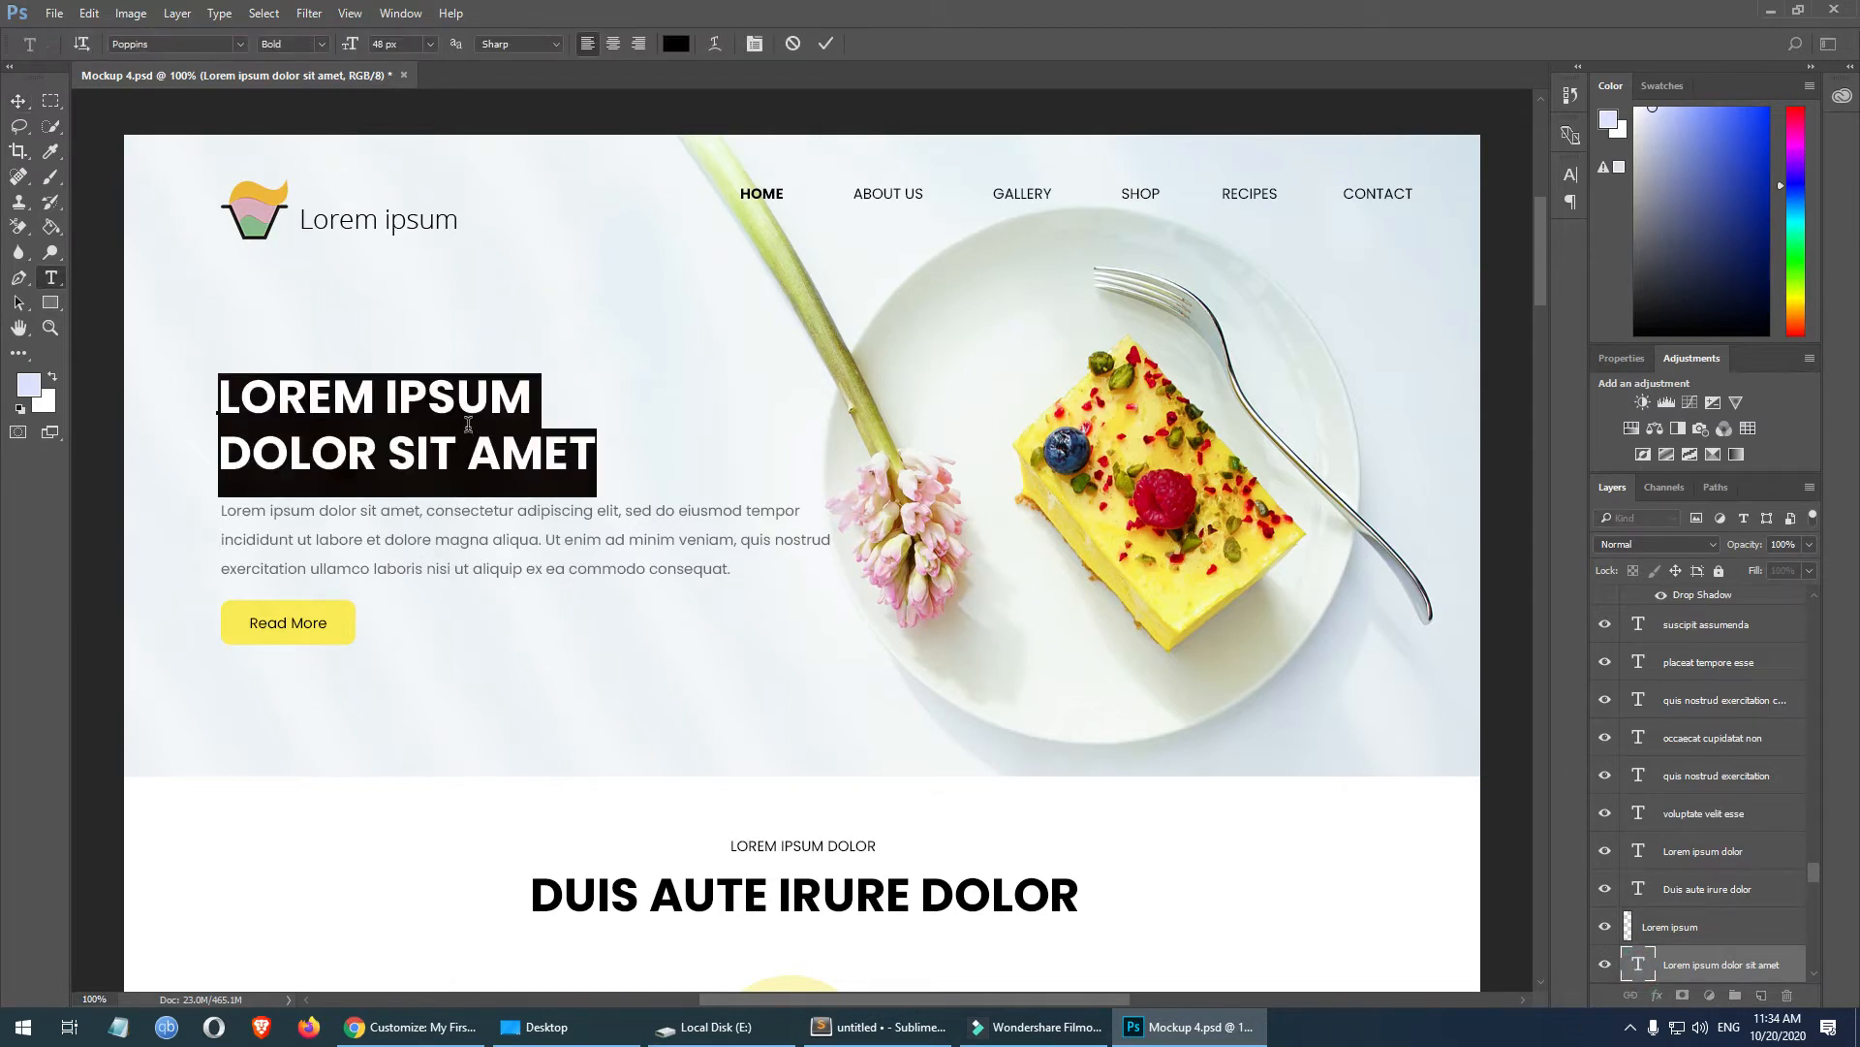
left_click(468, 423)
key("ctrl+Return")
key("v")
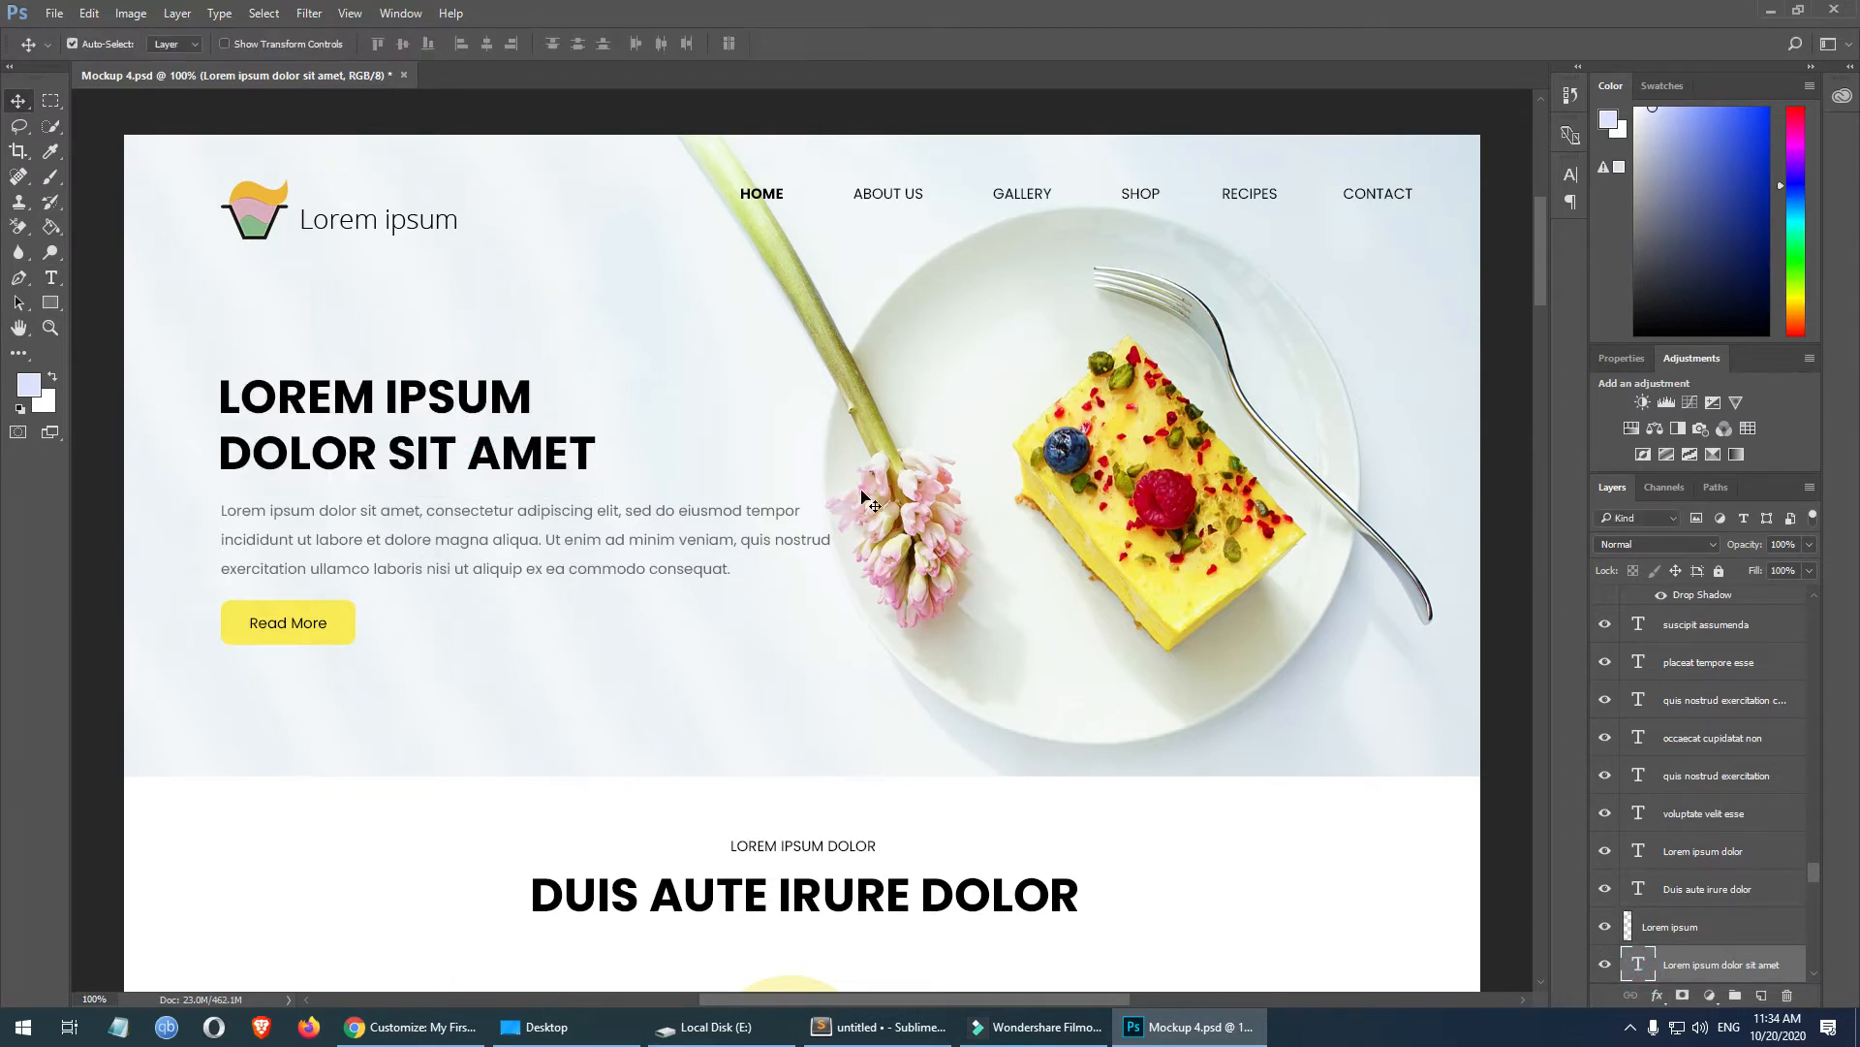
scroll(872, 519, "down", 1)
- Switch to Chrome and set the global H1 font size to 48 px
left_click(412, 1026)
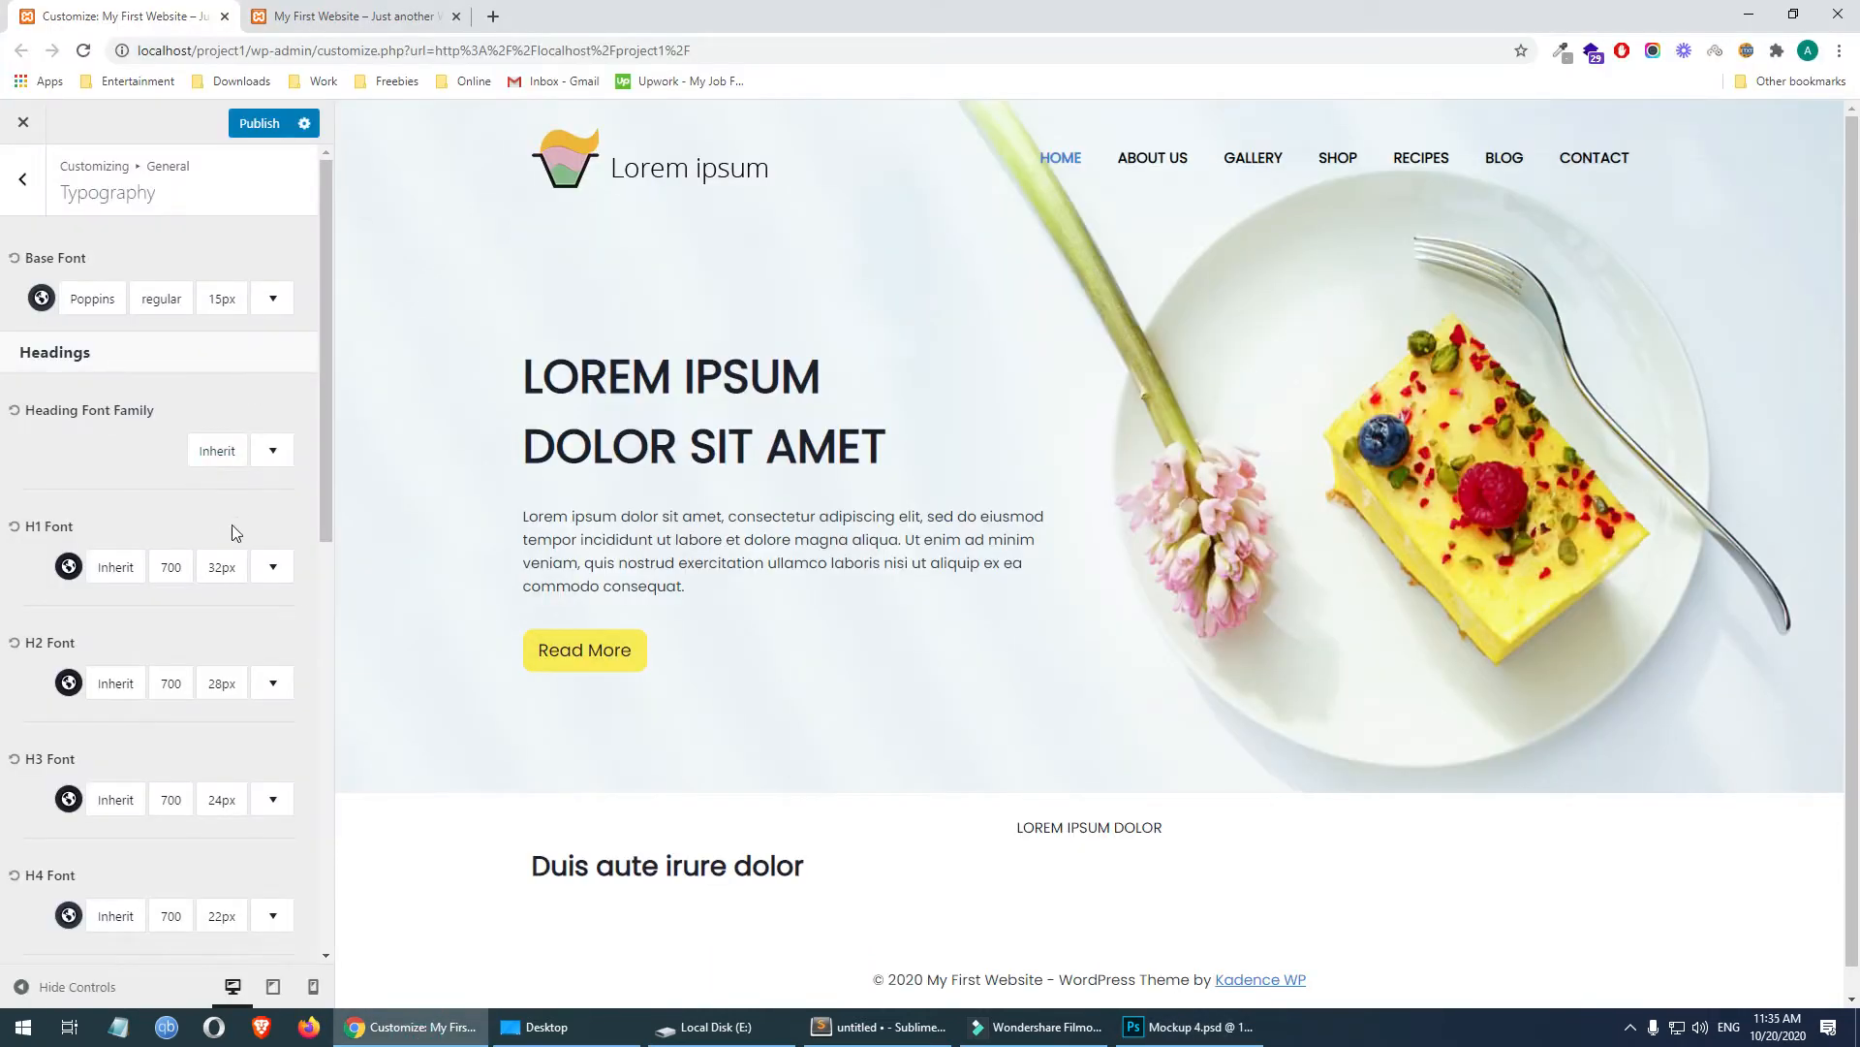
left_click(226, 578)
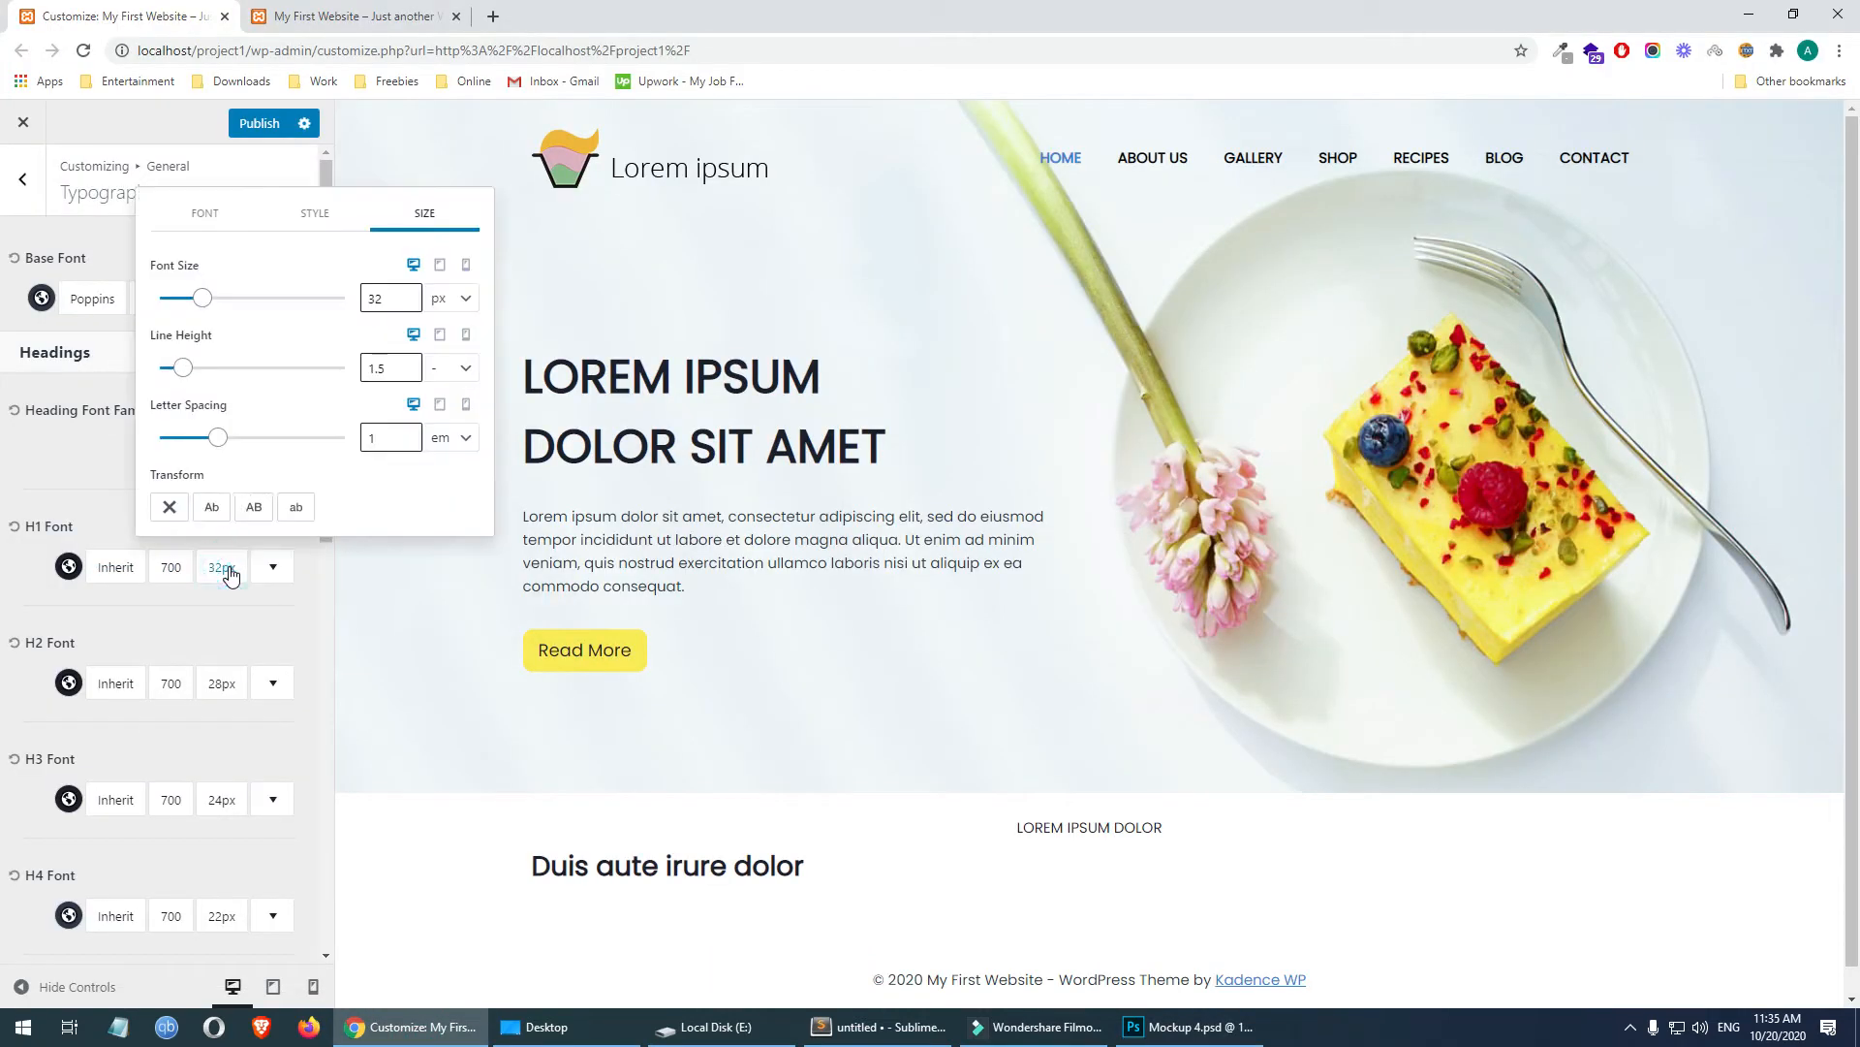
double_click(381, 299)
type("48")
left_click(50, 462)
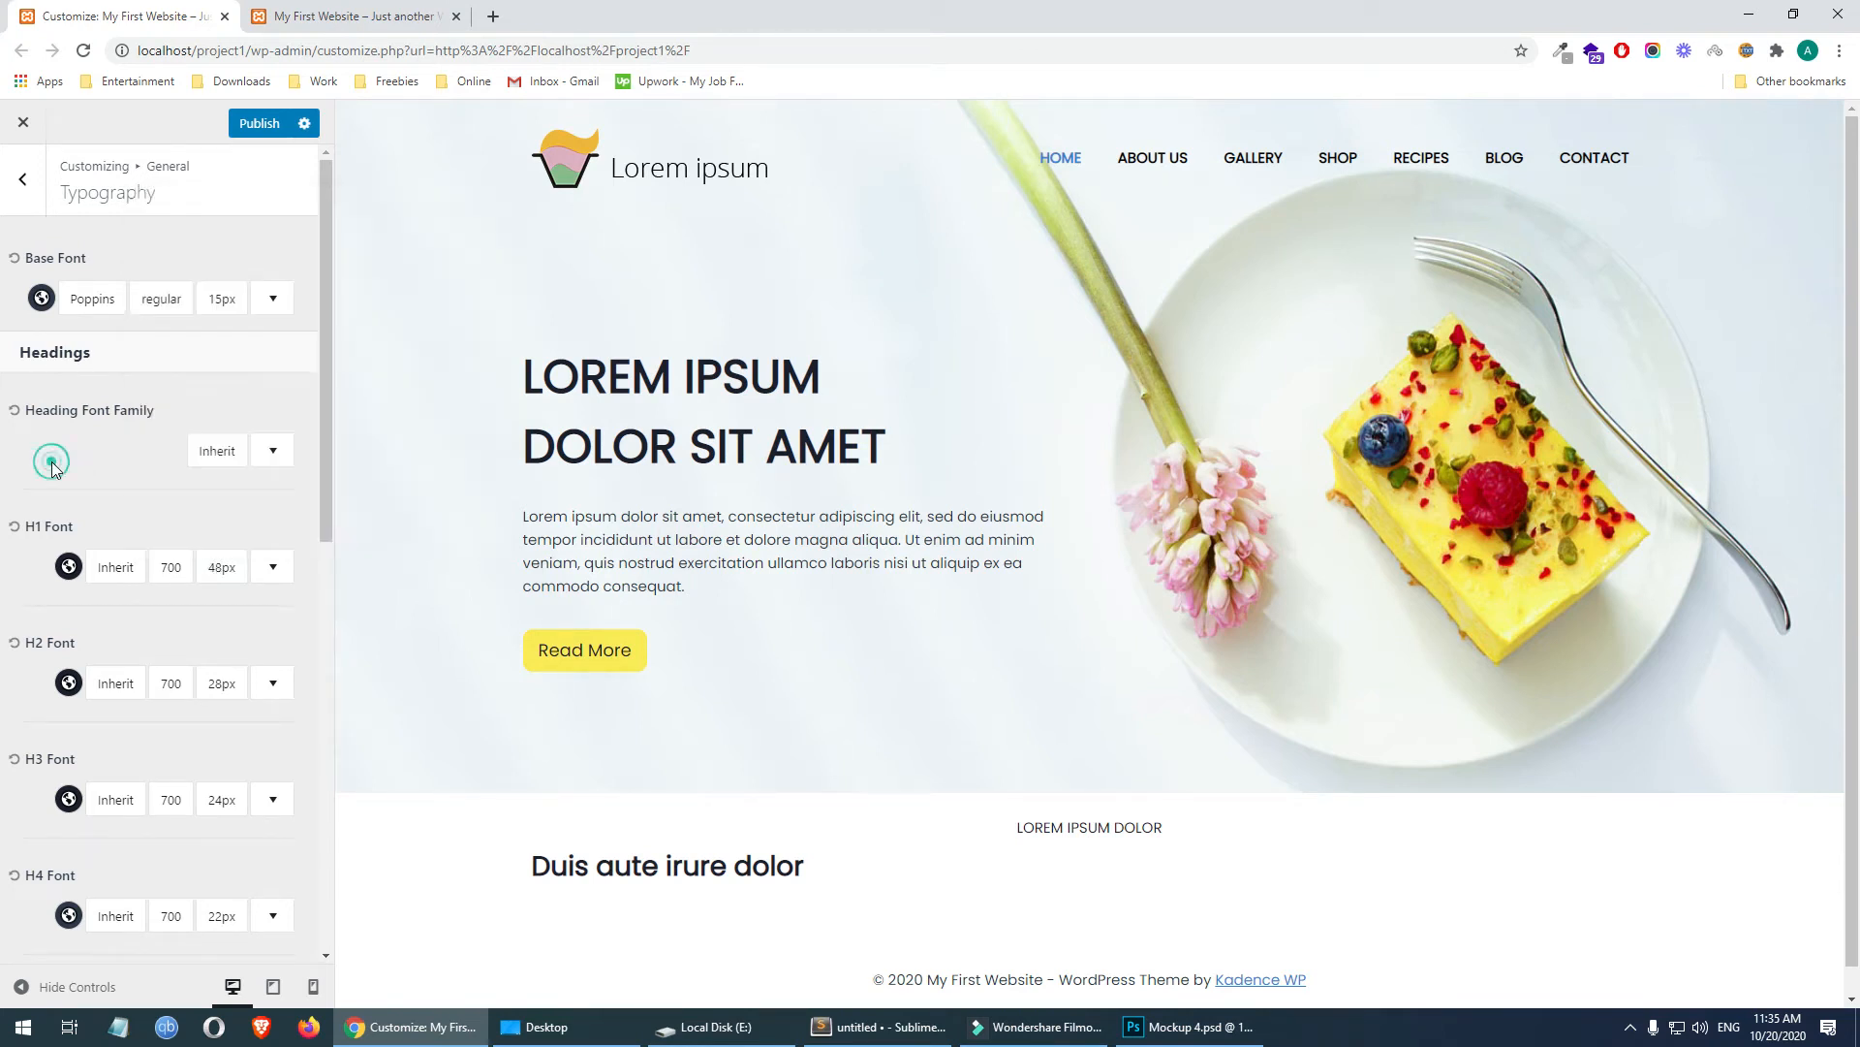
- Set the global H2 font size to 40 px
scroll(55, 465, "down", 3)
left_click(237, 400)
double_click(370, 533)
type("48")
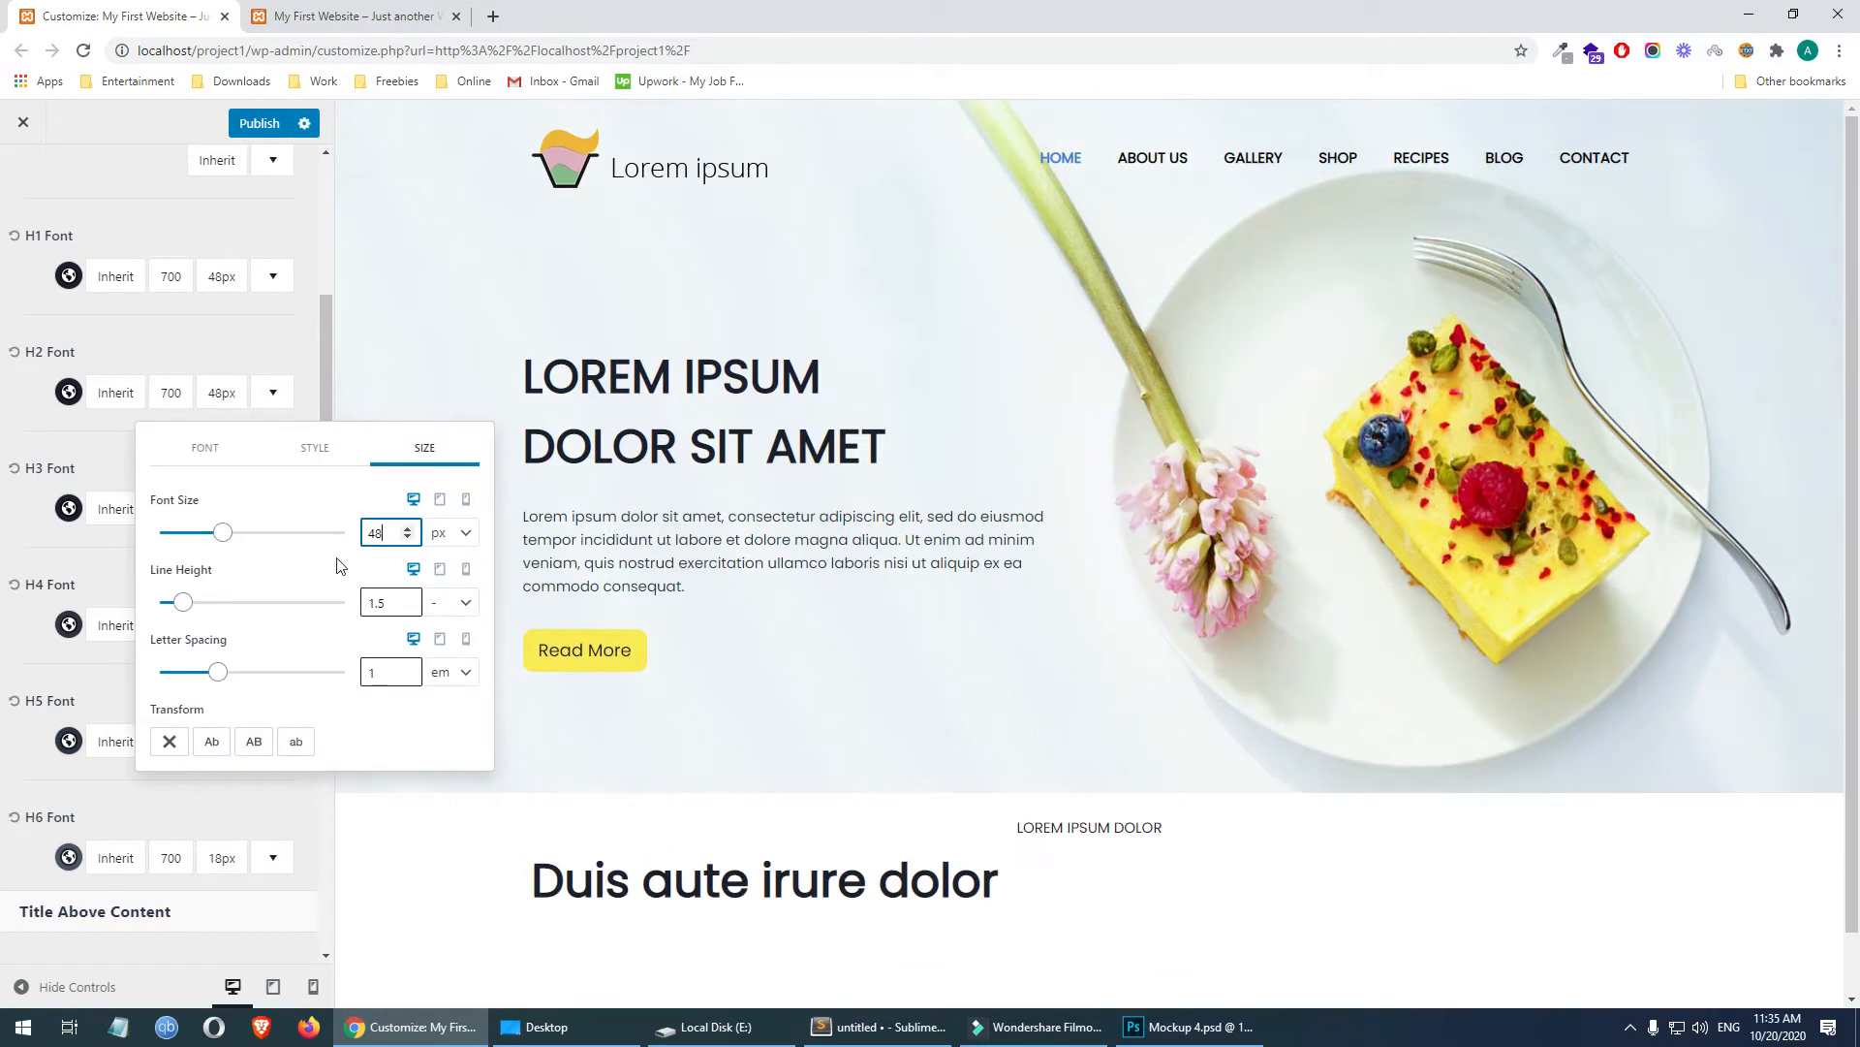
key("BackSpace")
type("0")
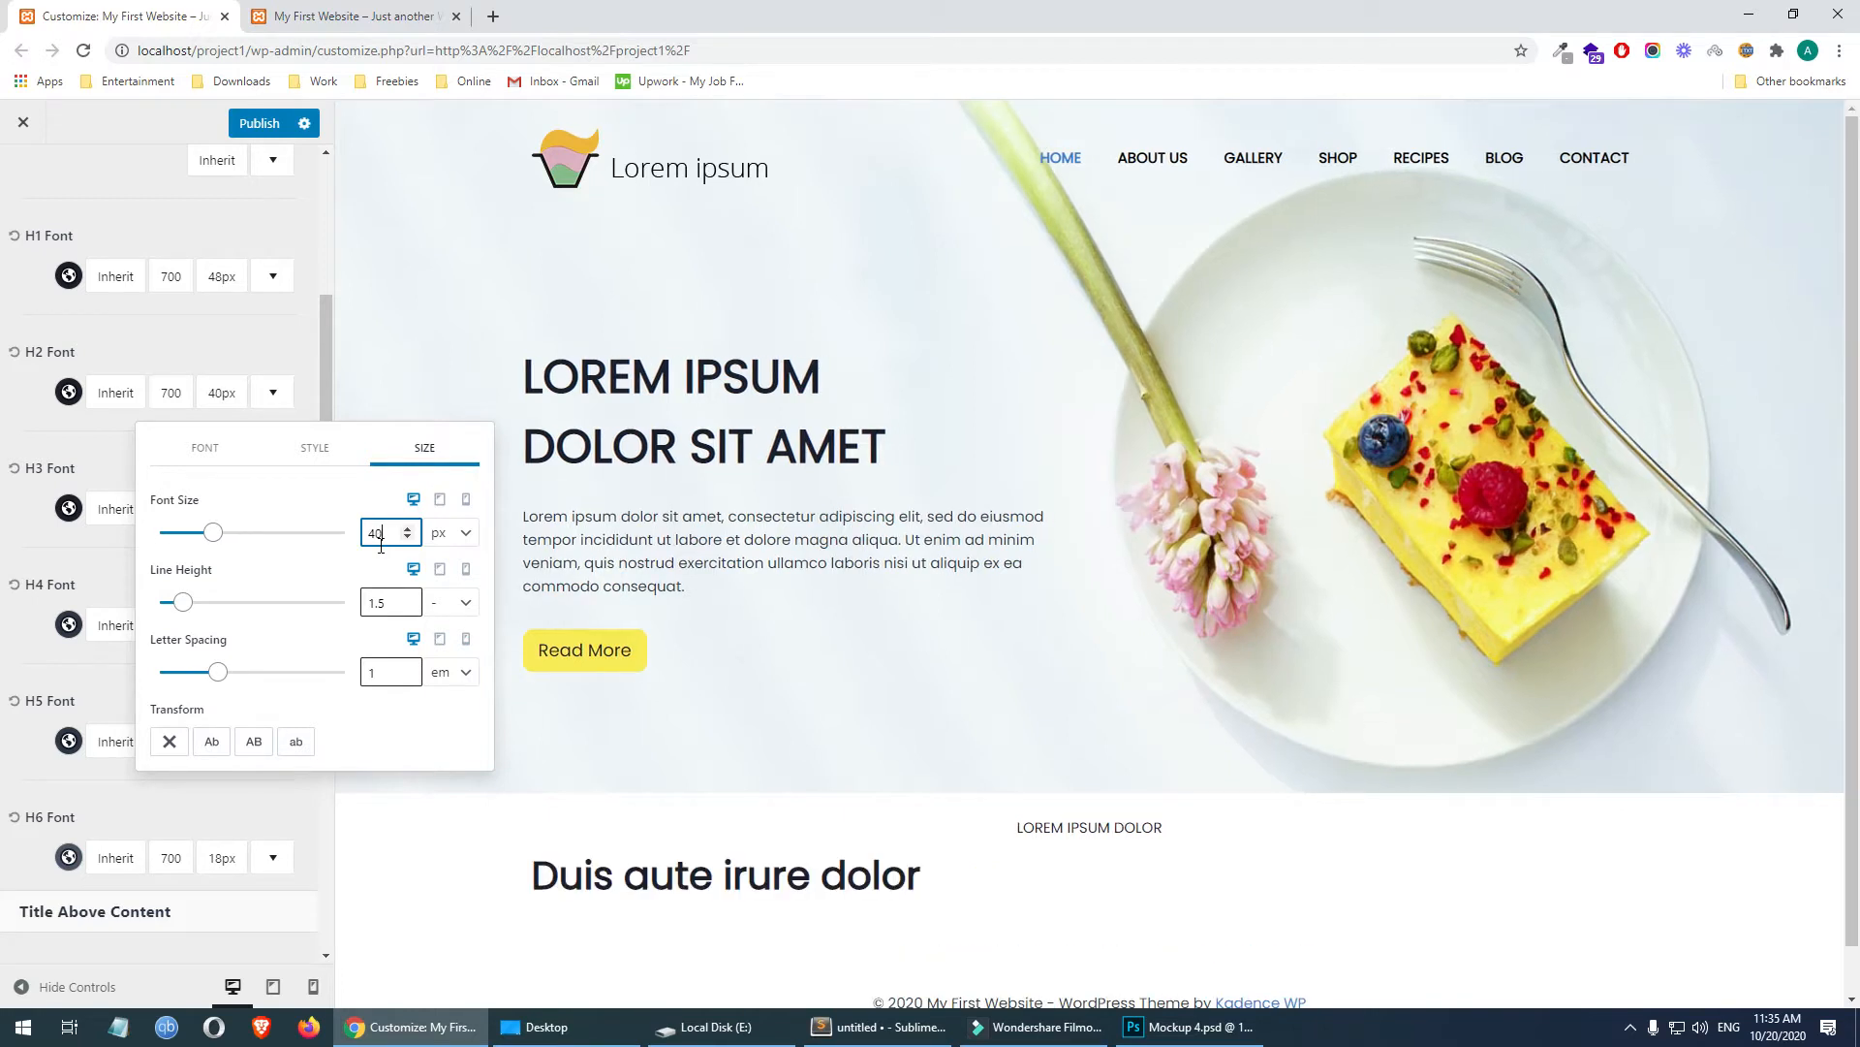
left_click(29, 541)
- Set the global H3 font size to 28 px
scroll(38, 485, "down", 2)
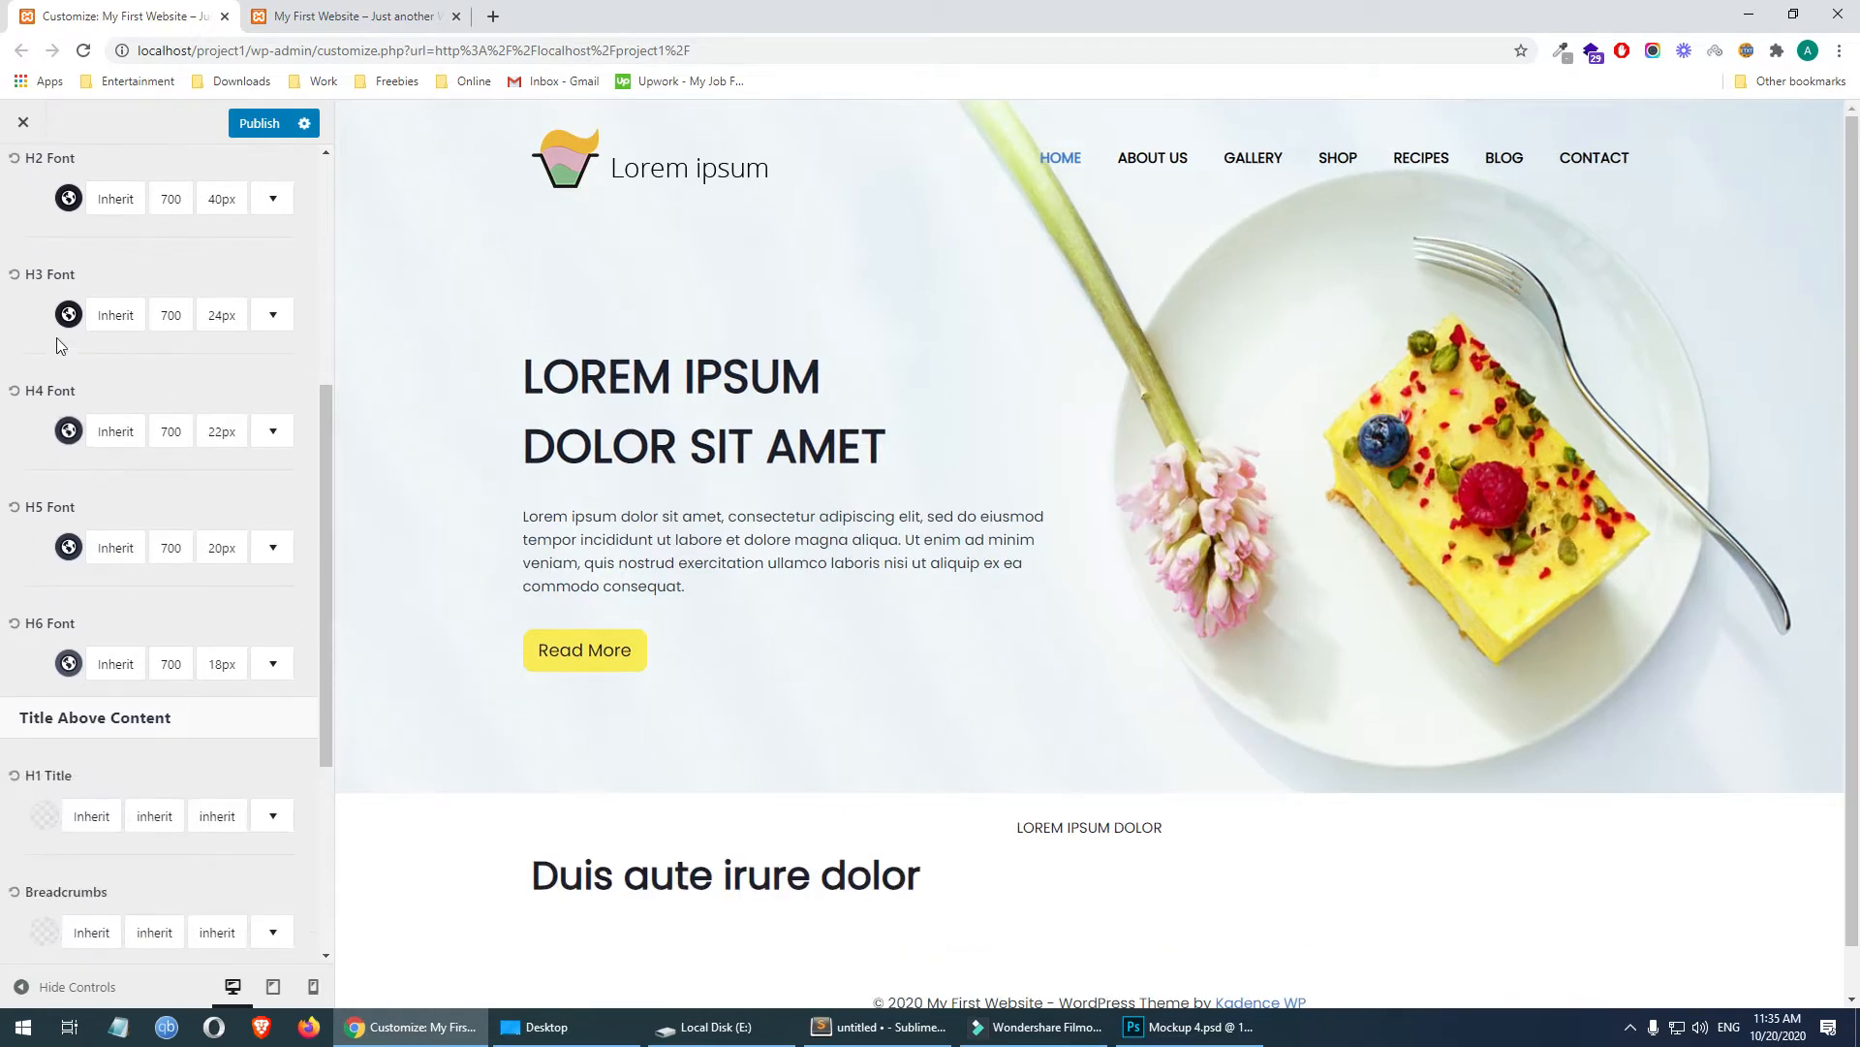
scroll(251, 415, "up", 2)
left_click(225, 510)
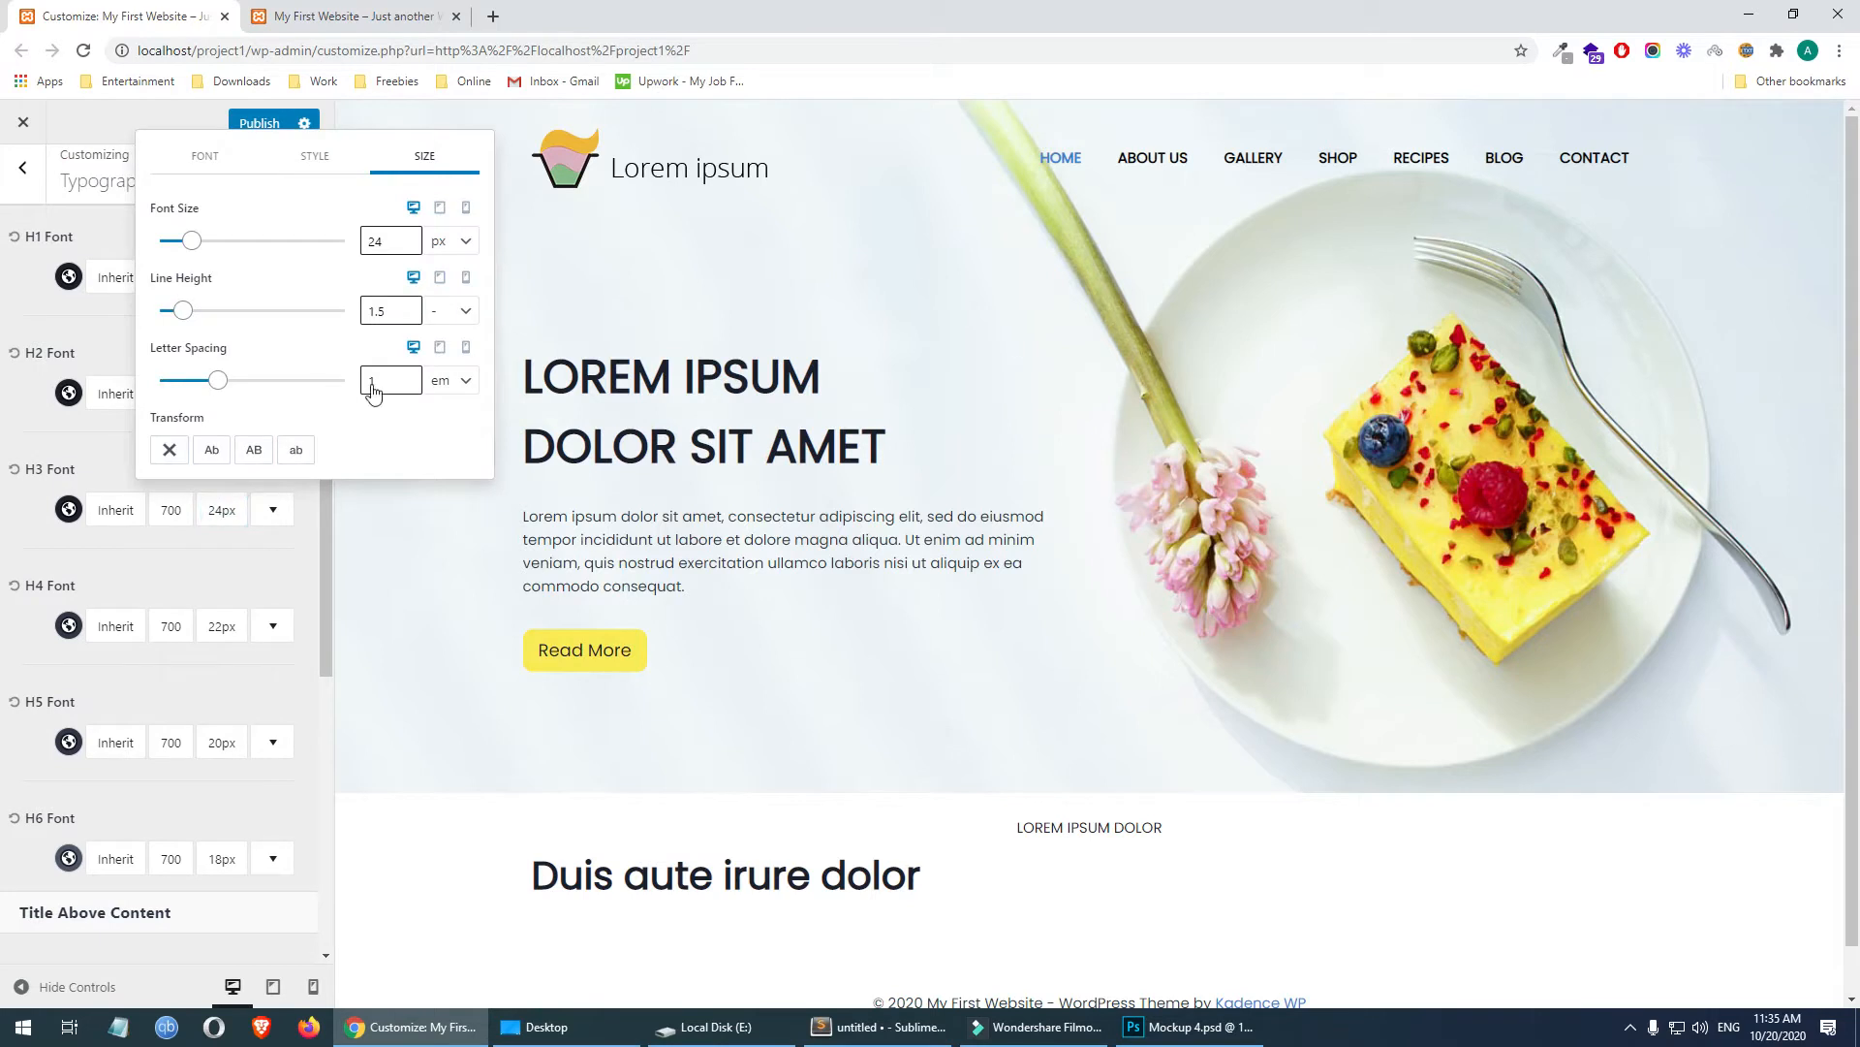
left_click(376, 244)
type("8")
left_click(29, 402)
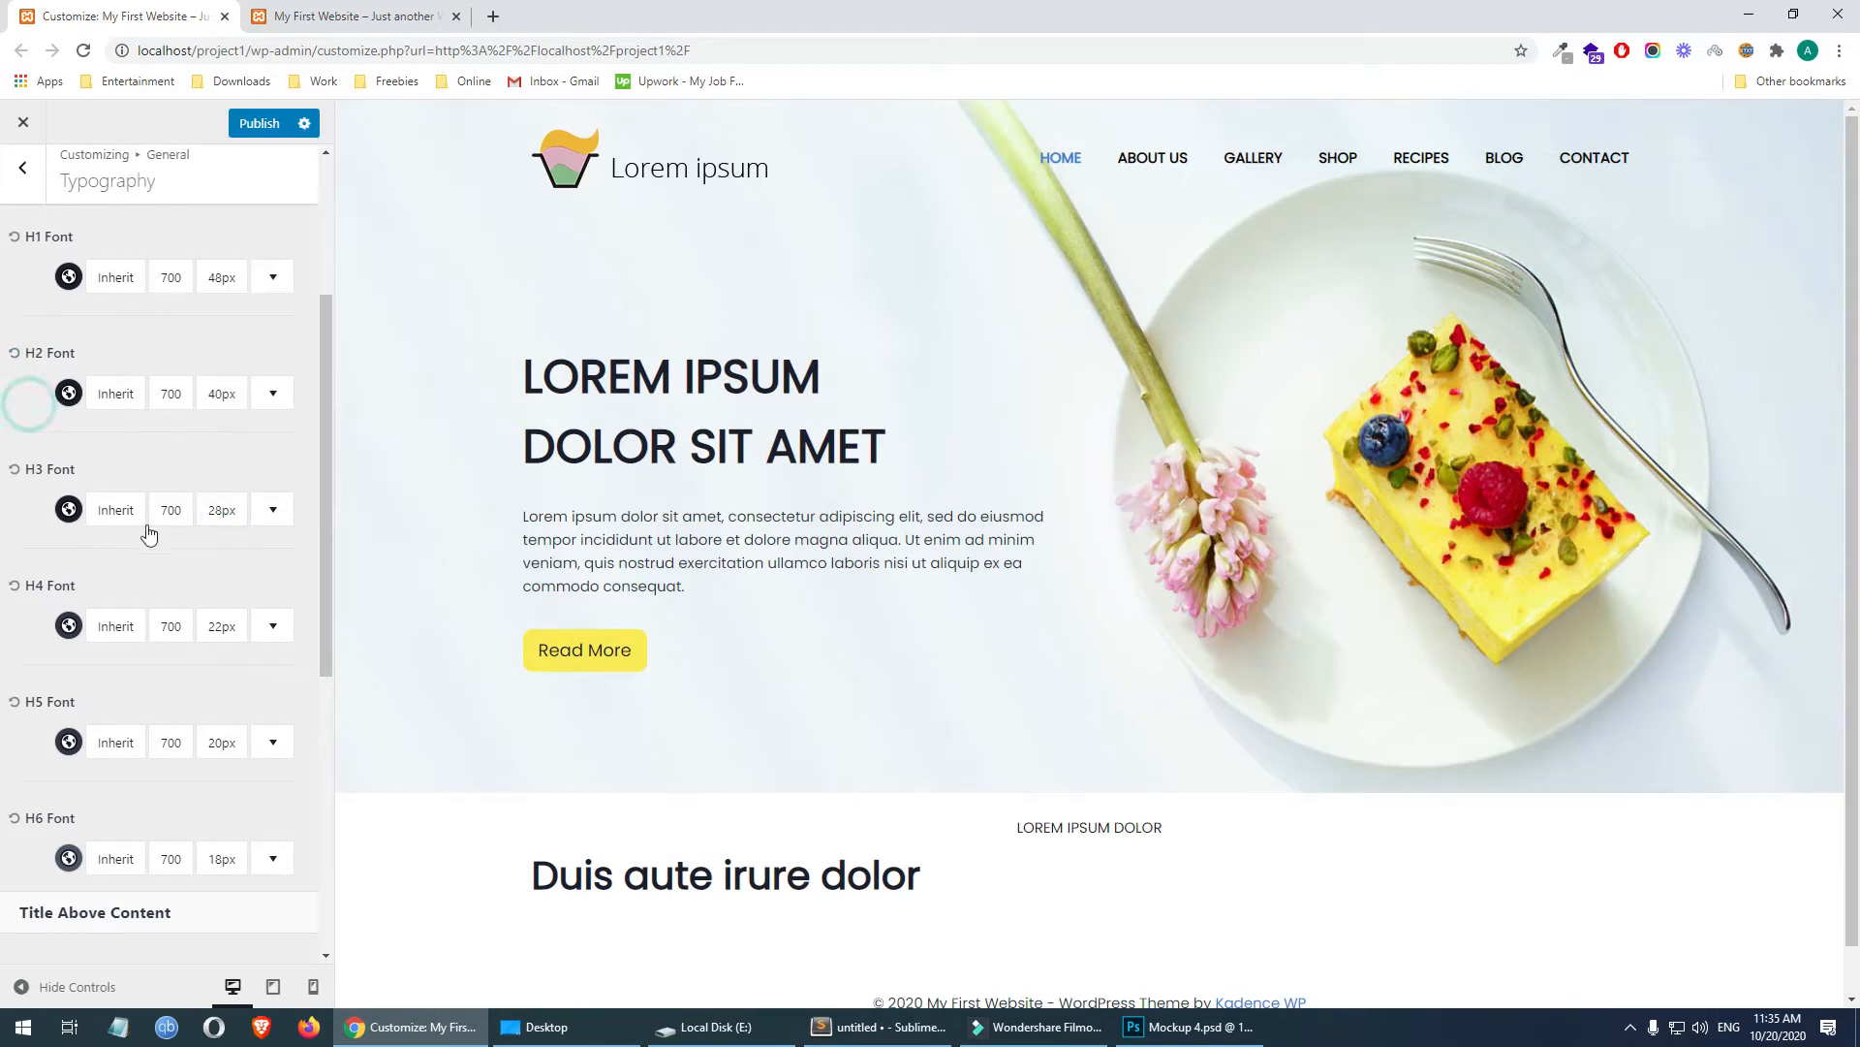
- Set the colour of the H1 Title under Title Above Content to black (000000)
scroll(206, 432, "down", 5)
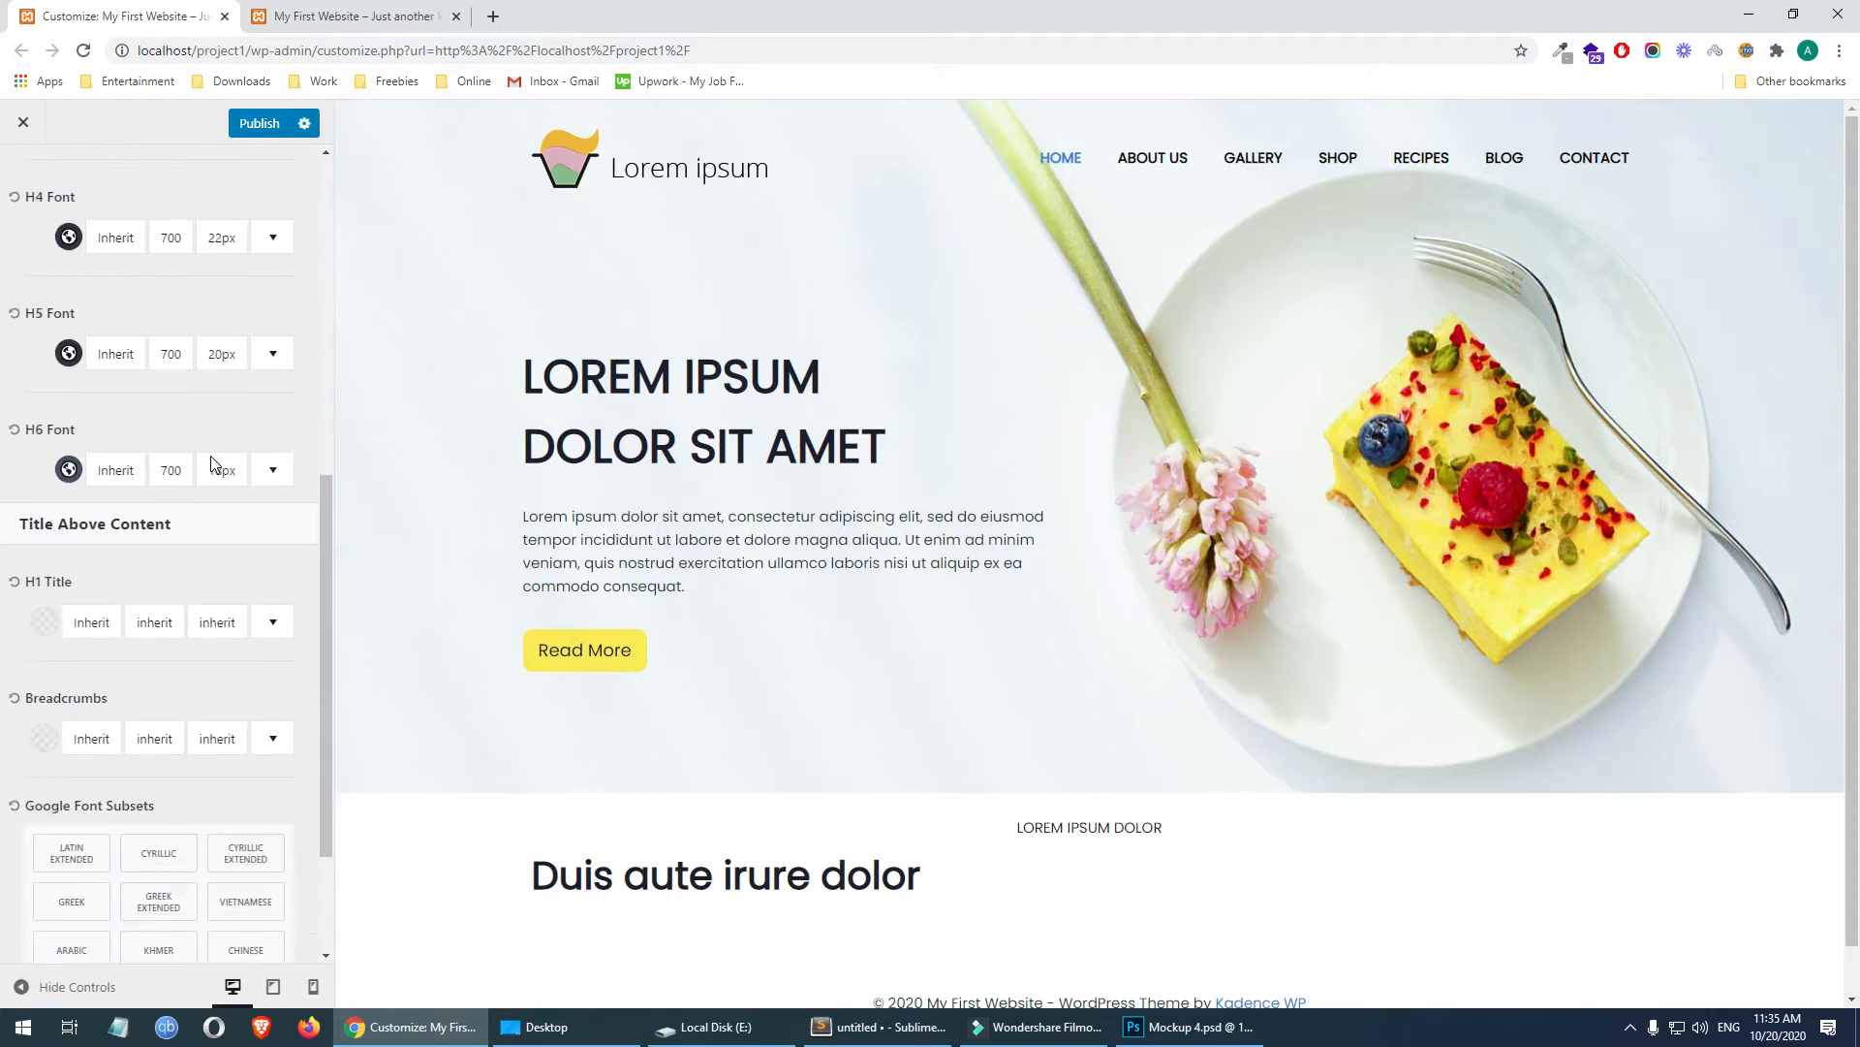
left_click(43, 524)
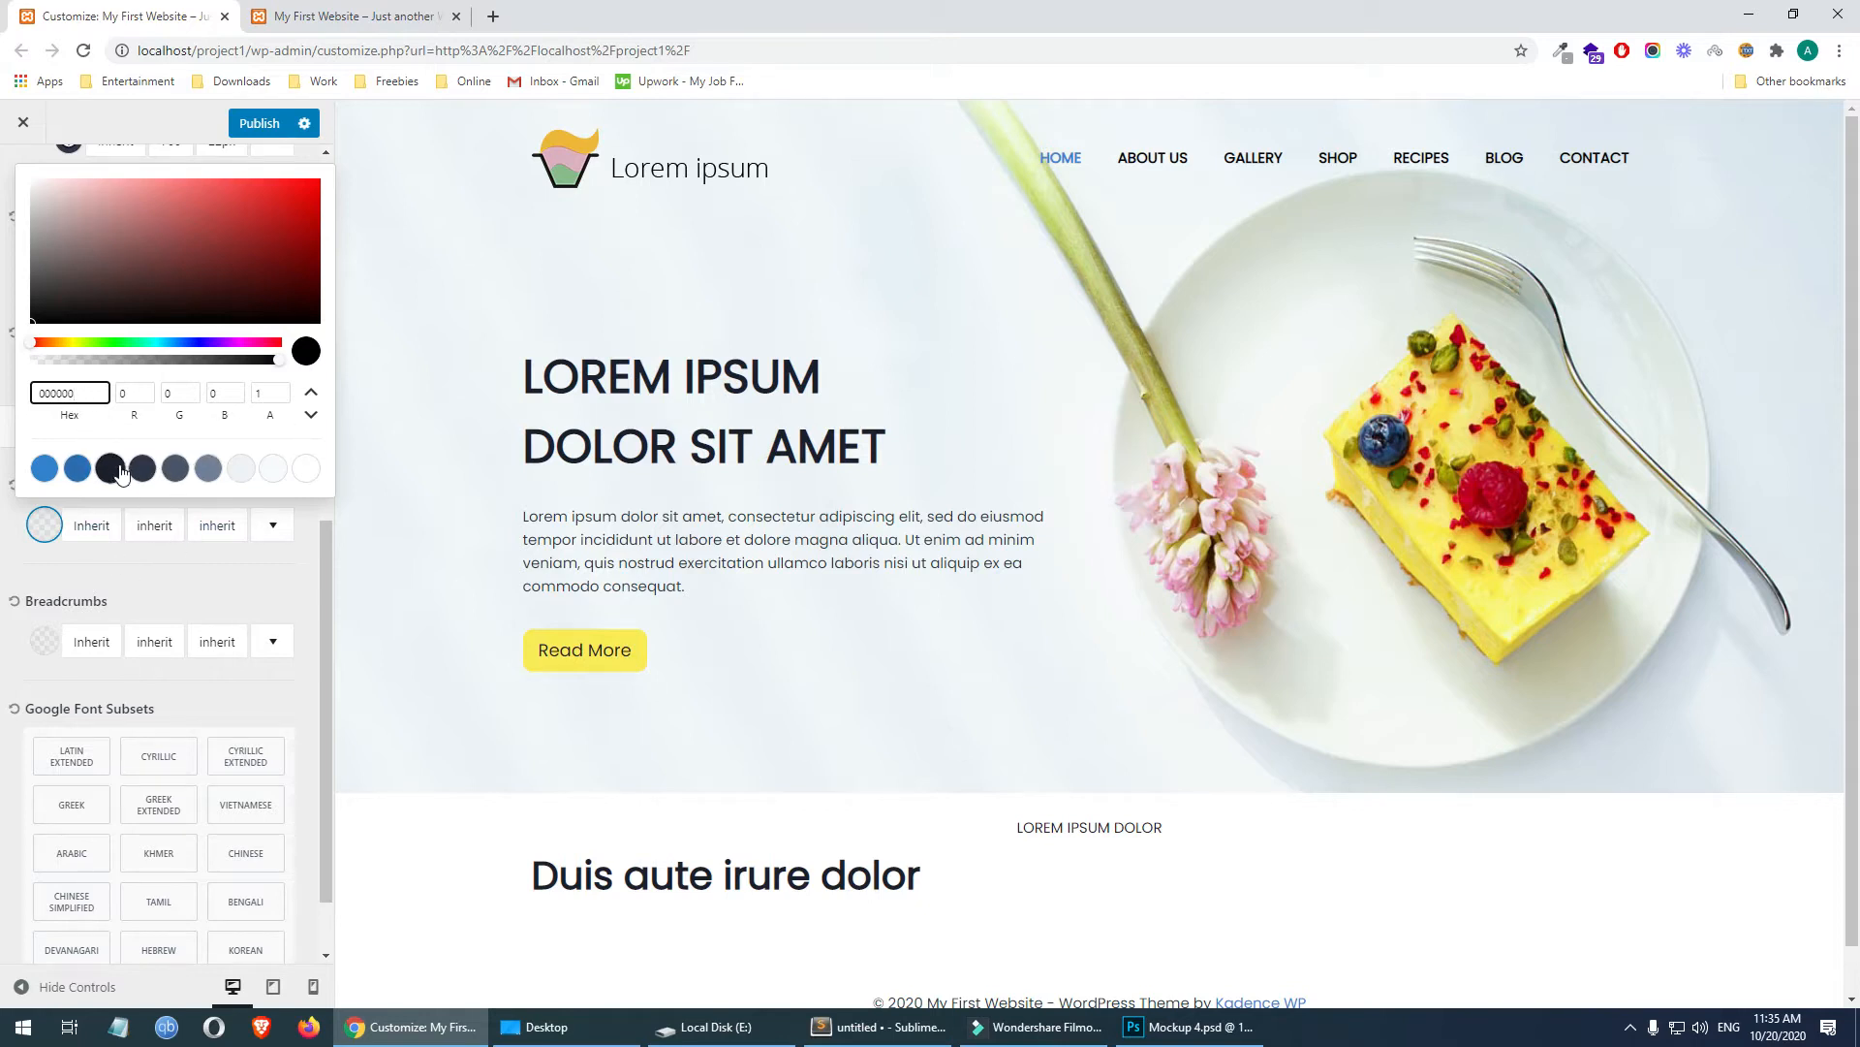
left_click(274, 364)
left_click(136, 613)
scroll(272, 512, "down", 1)
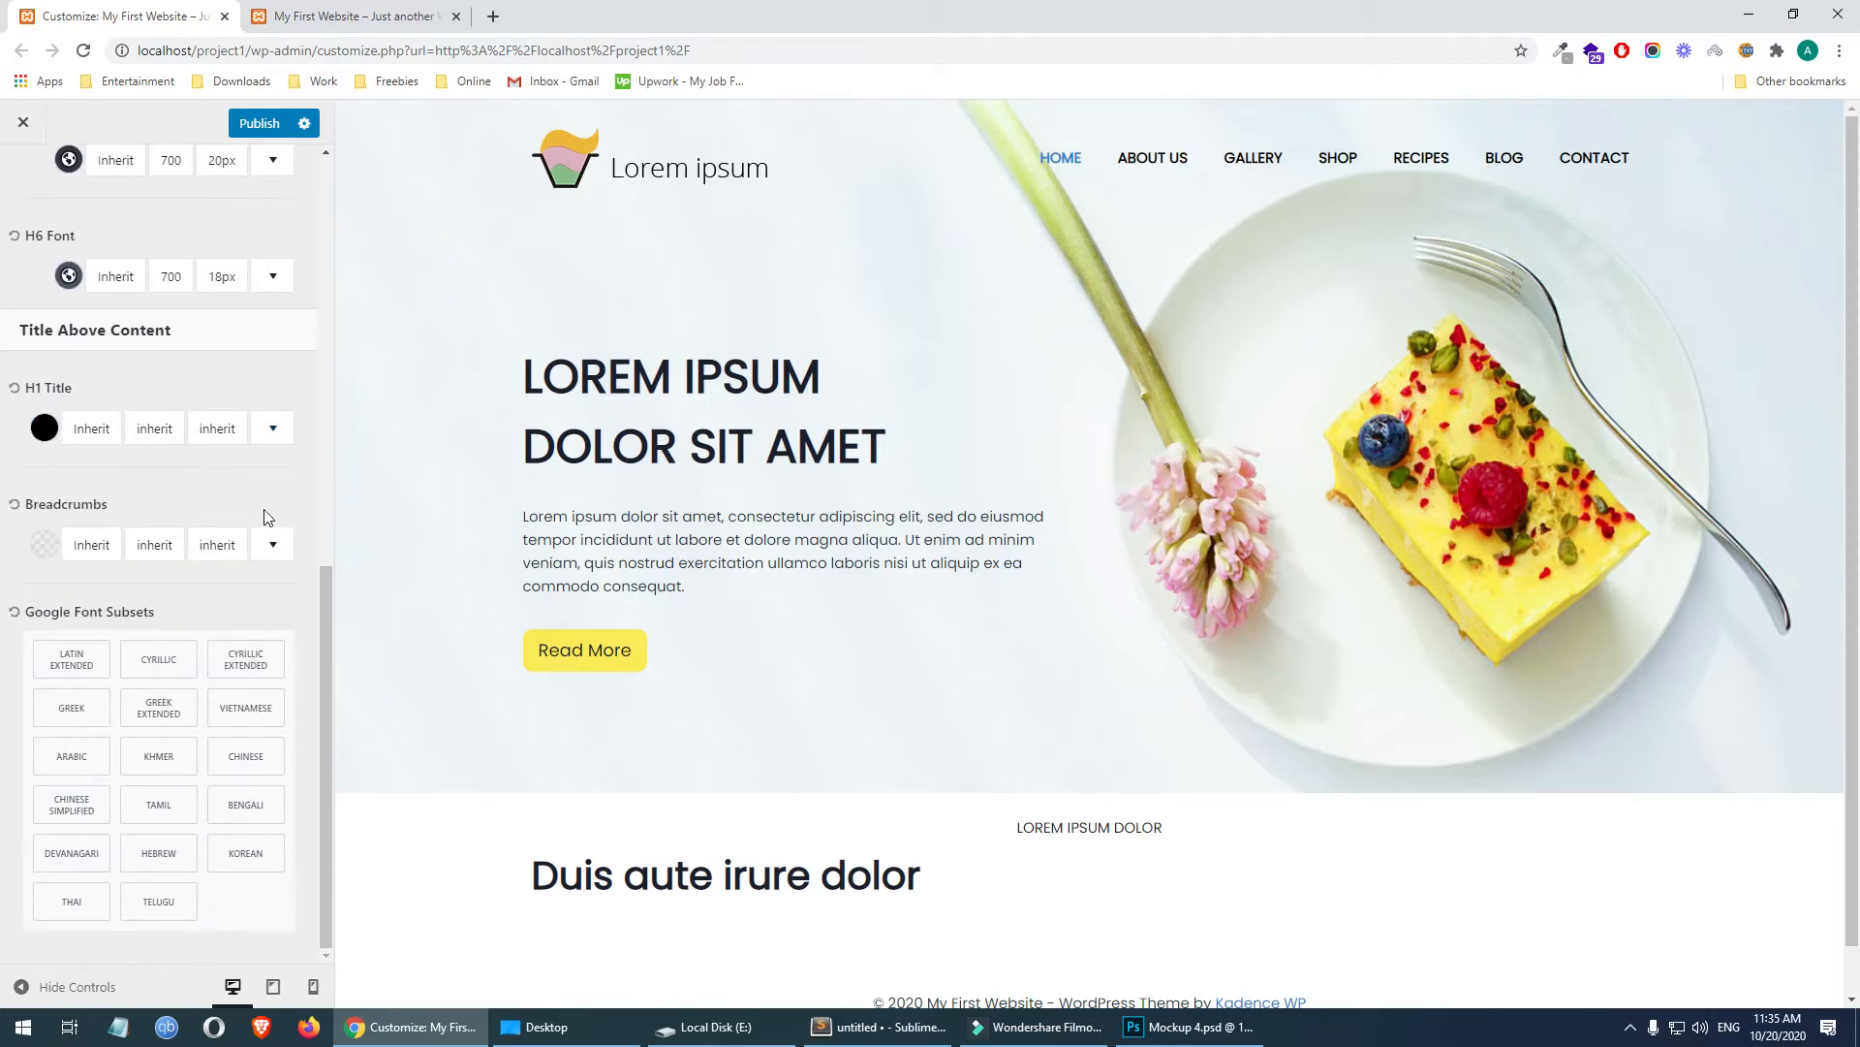
left_click(272, 427)
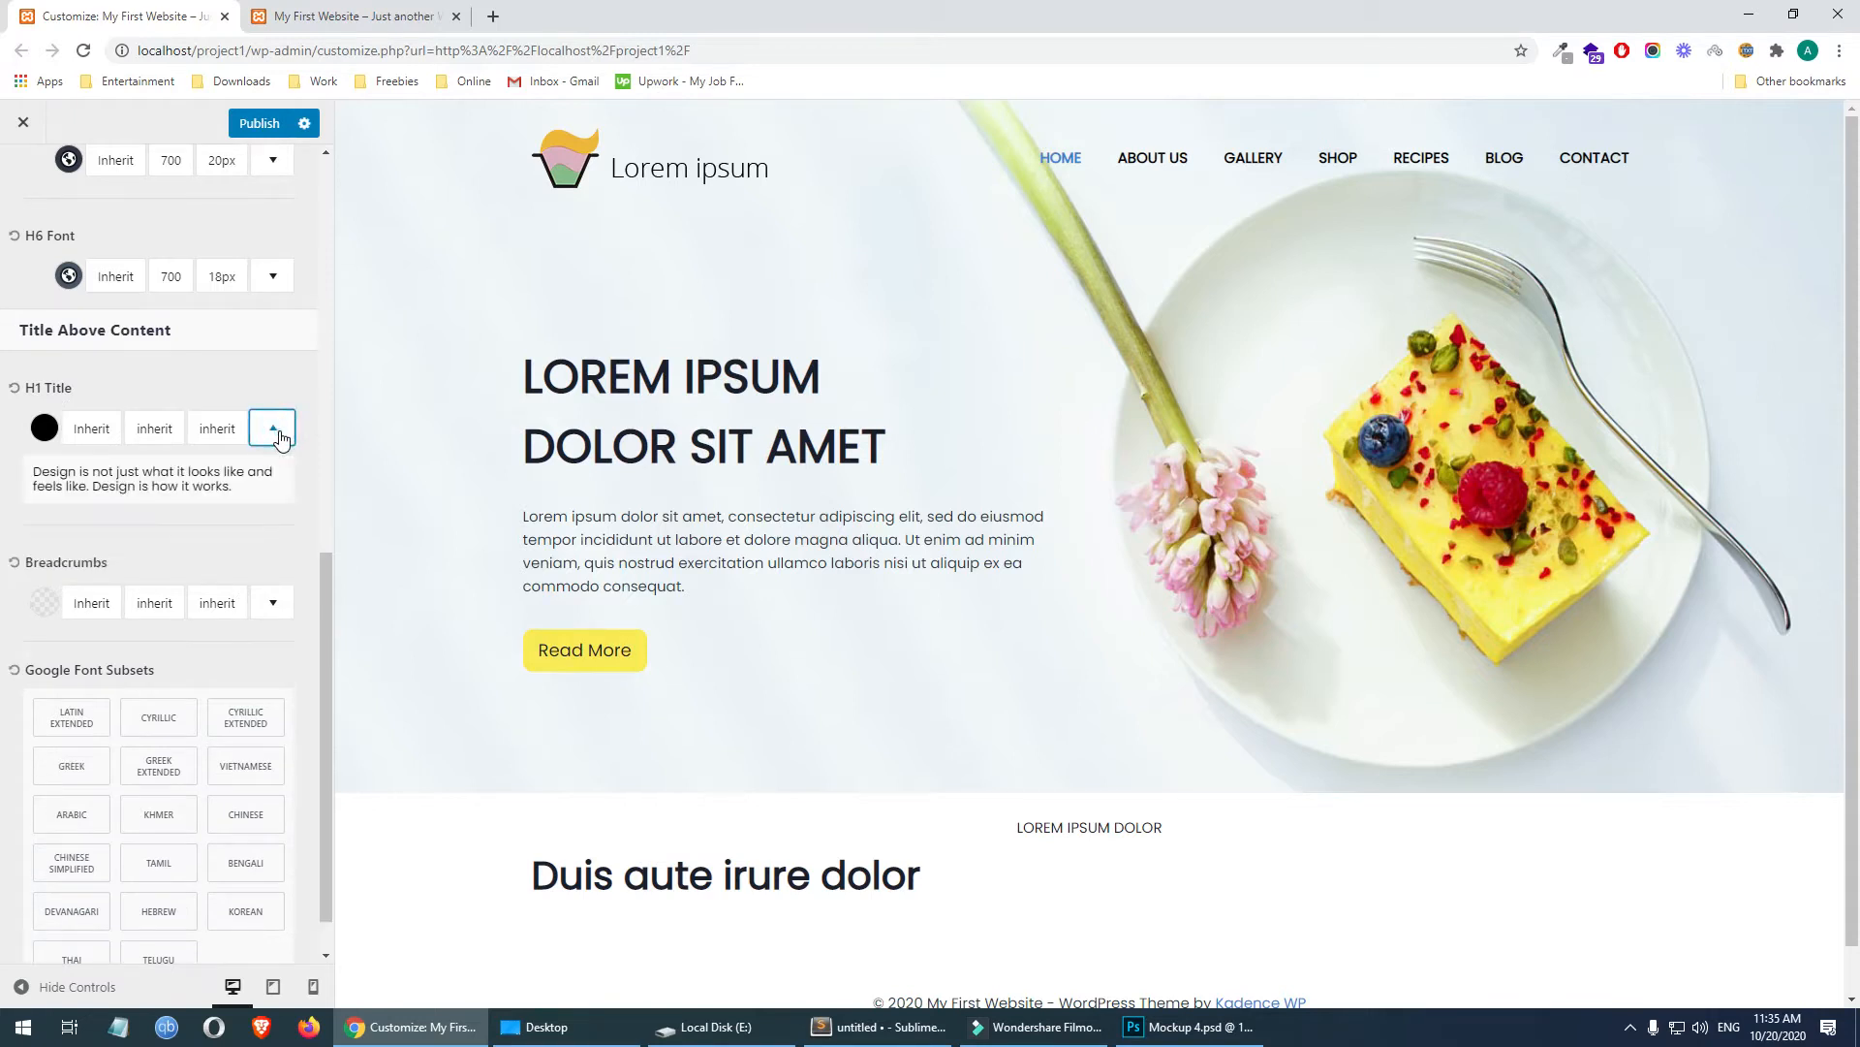
left_click(272, 427)
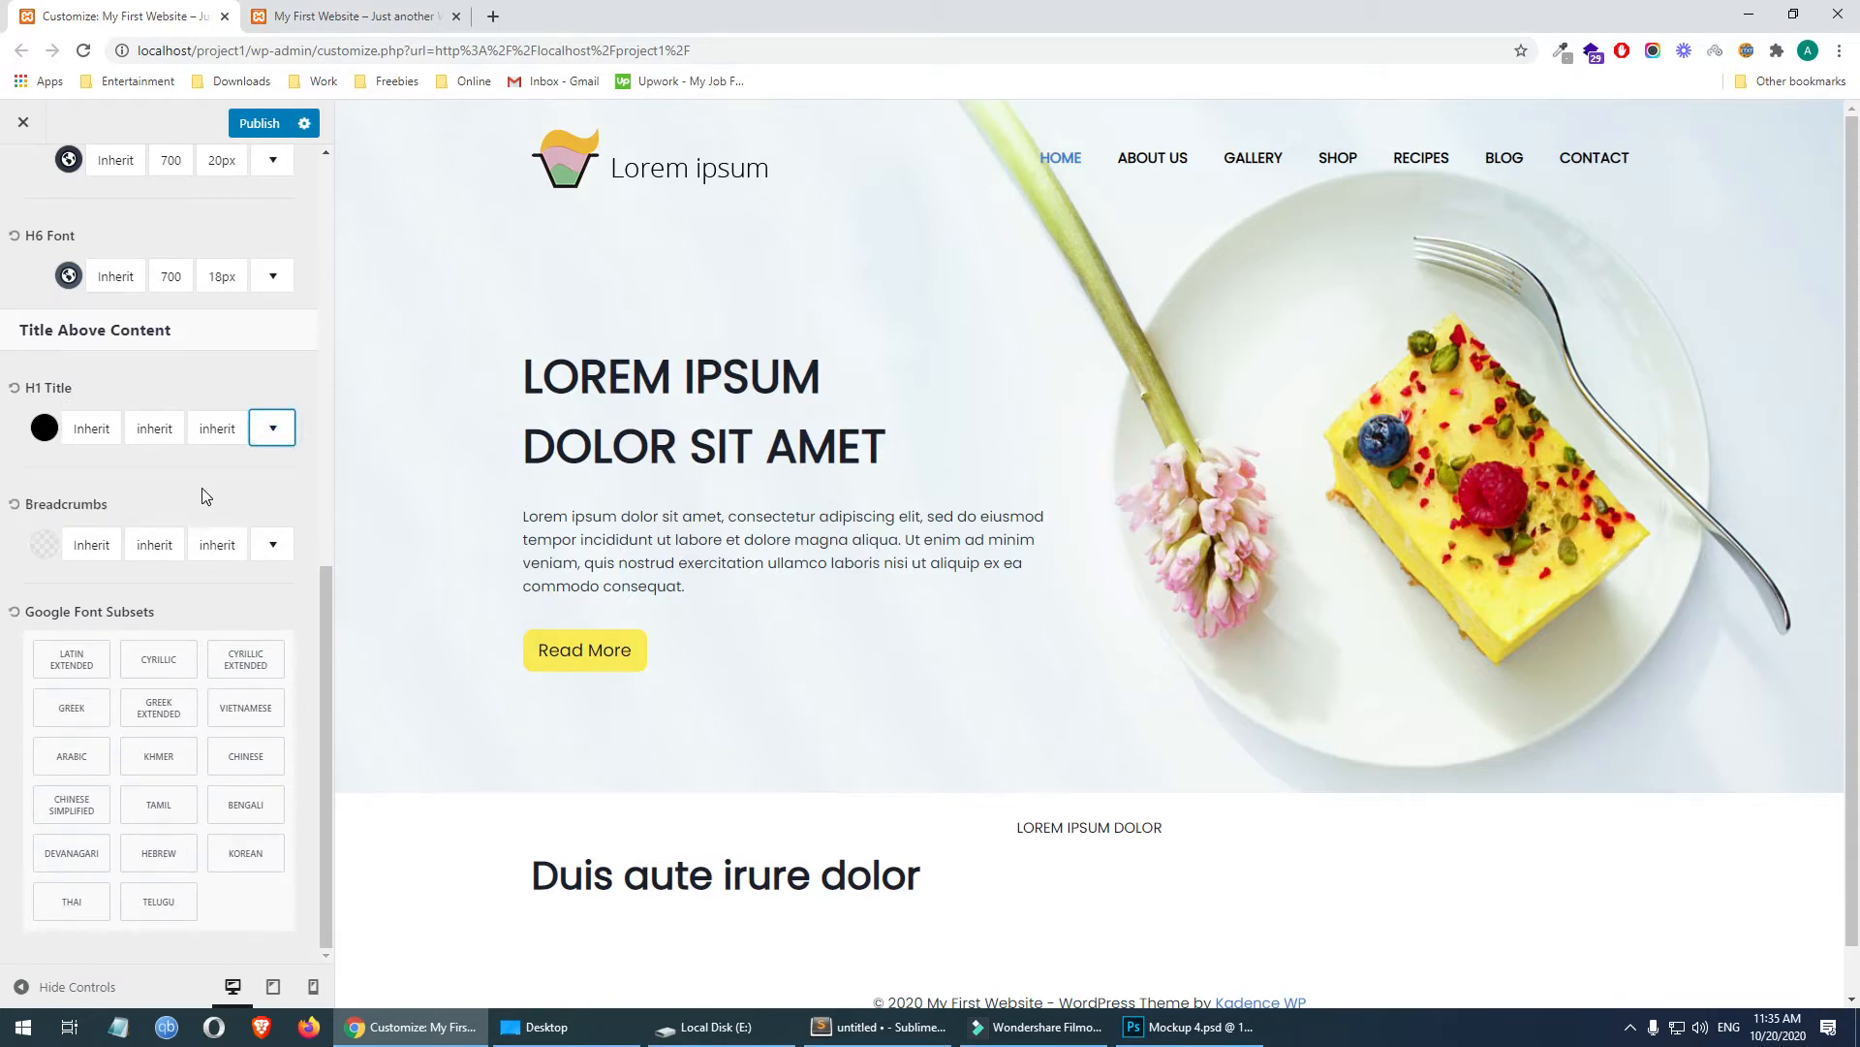
- Publish the typography changes and open the global Colors settings
scroll(203, 489, "up", 8)
scroll(202, 494, "up", 1)
scroll(203, 489, "down", 9)
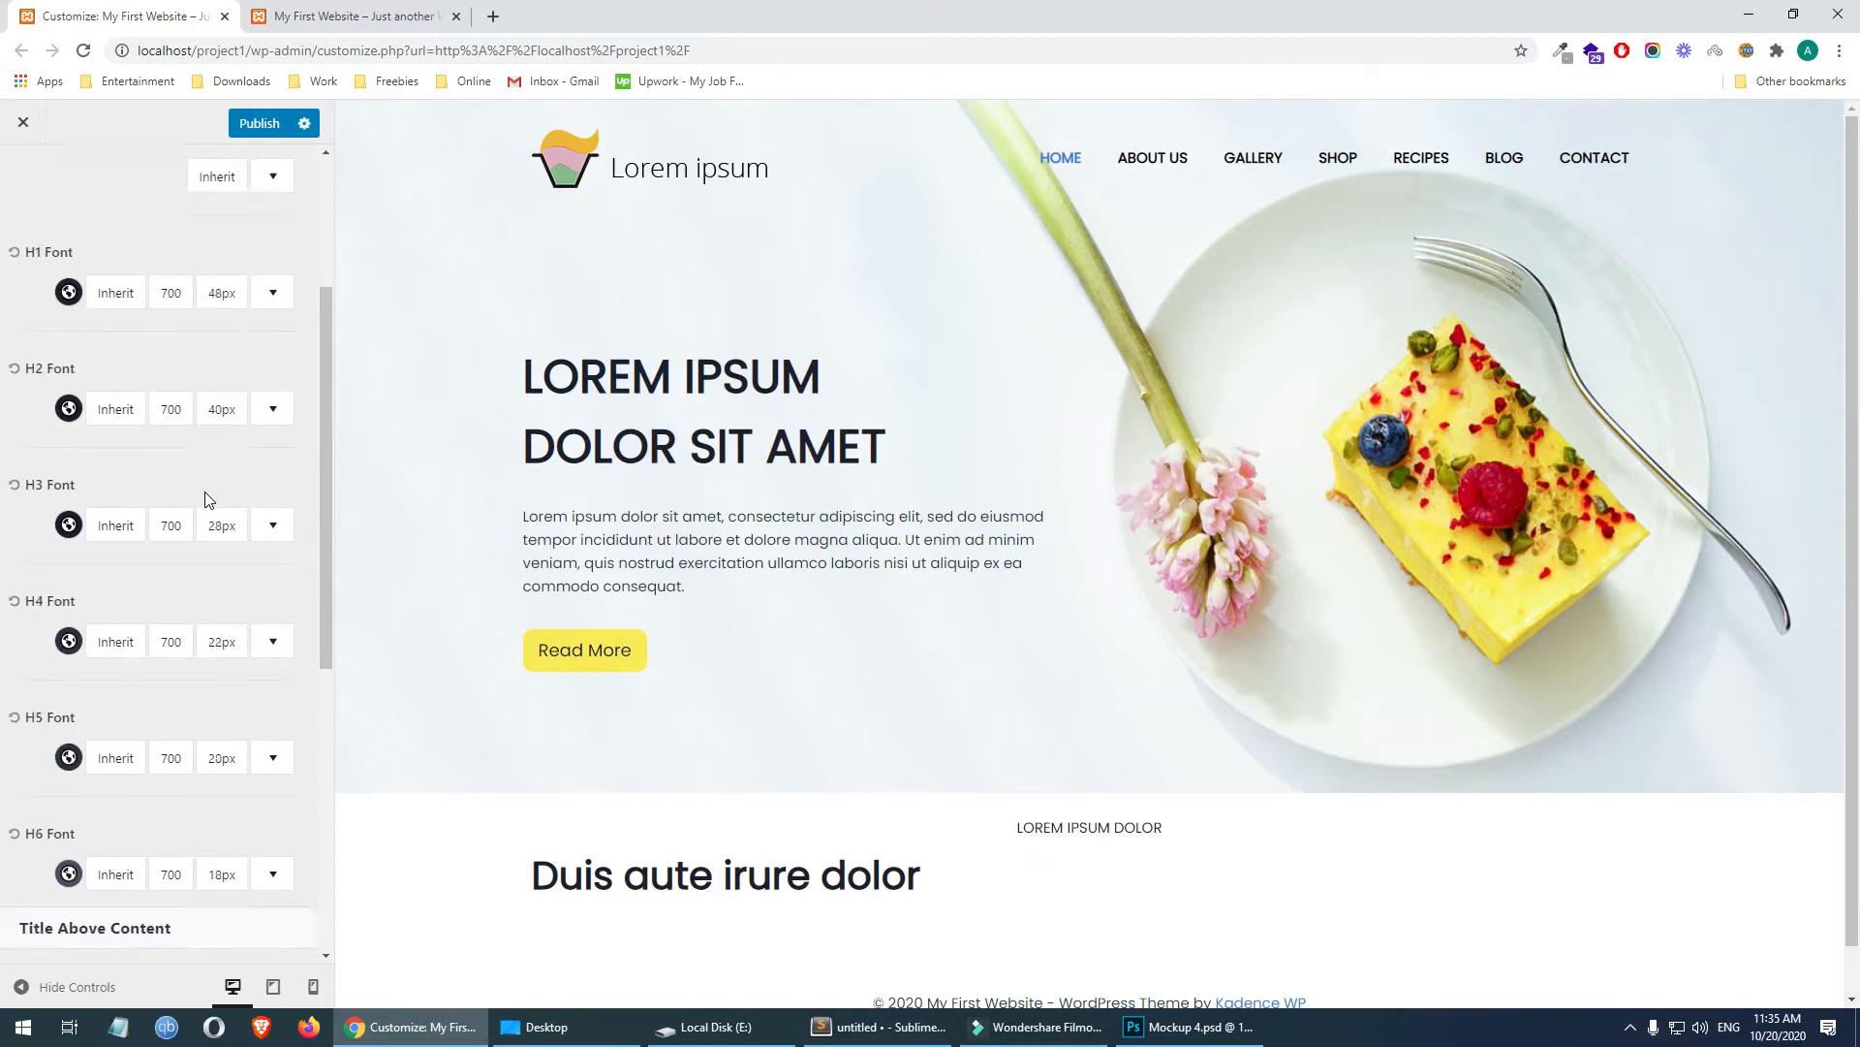
scroll(206, 492, "up", 9)
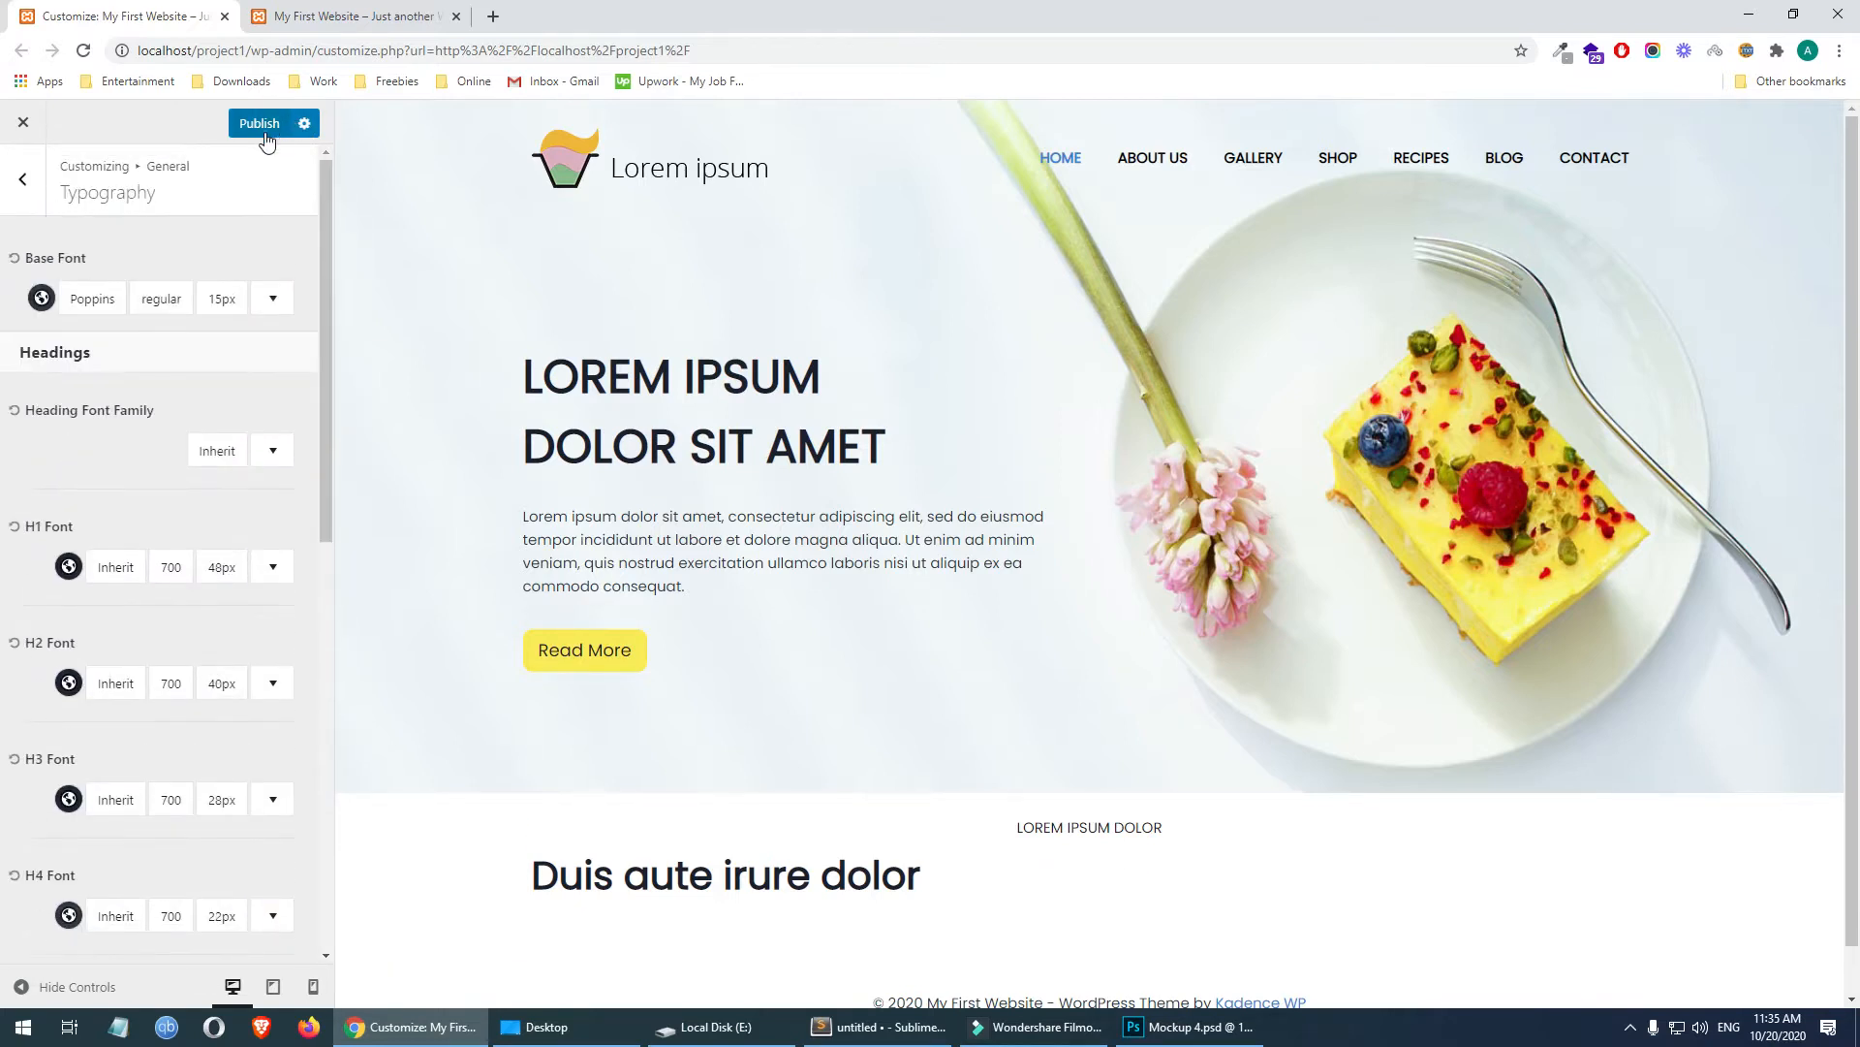
left_click(26, 183)
left_click(145, 331)
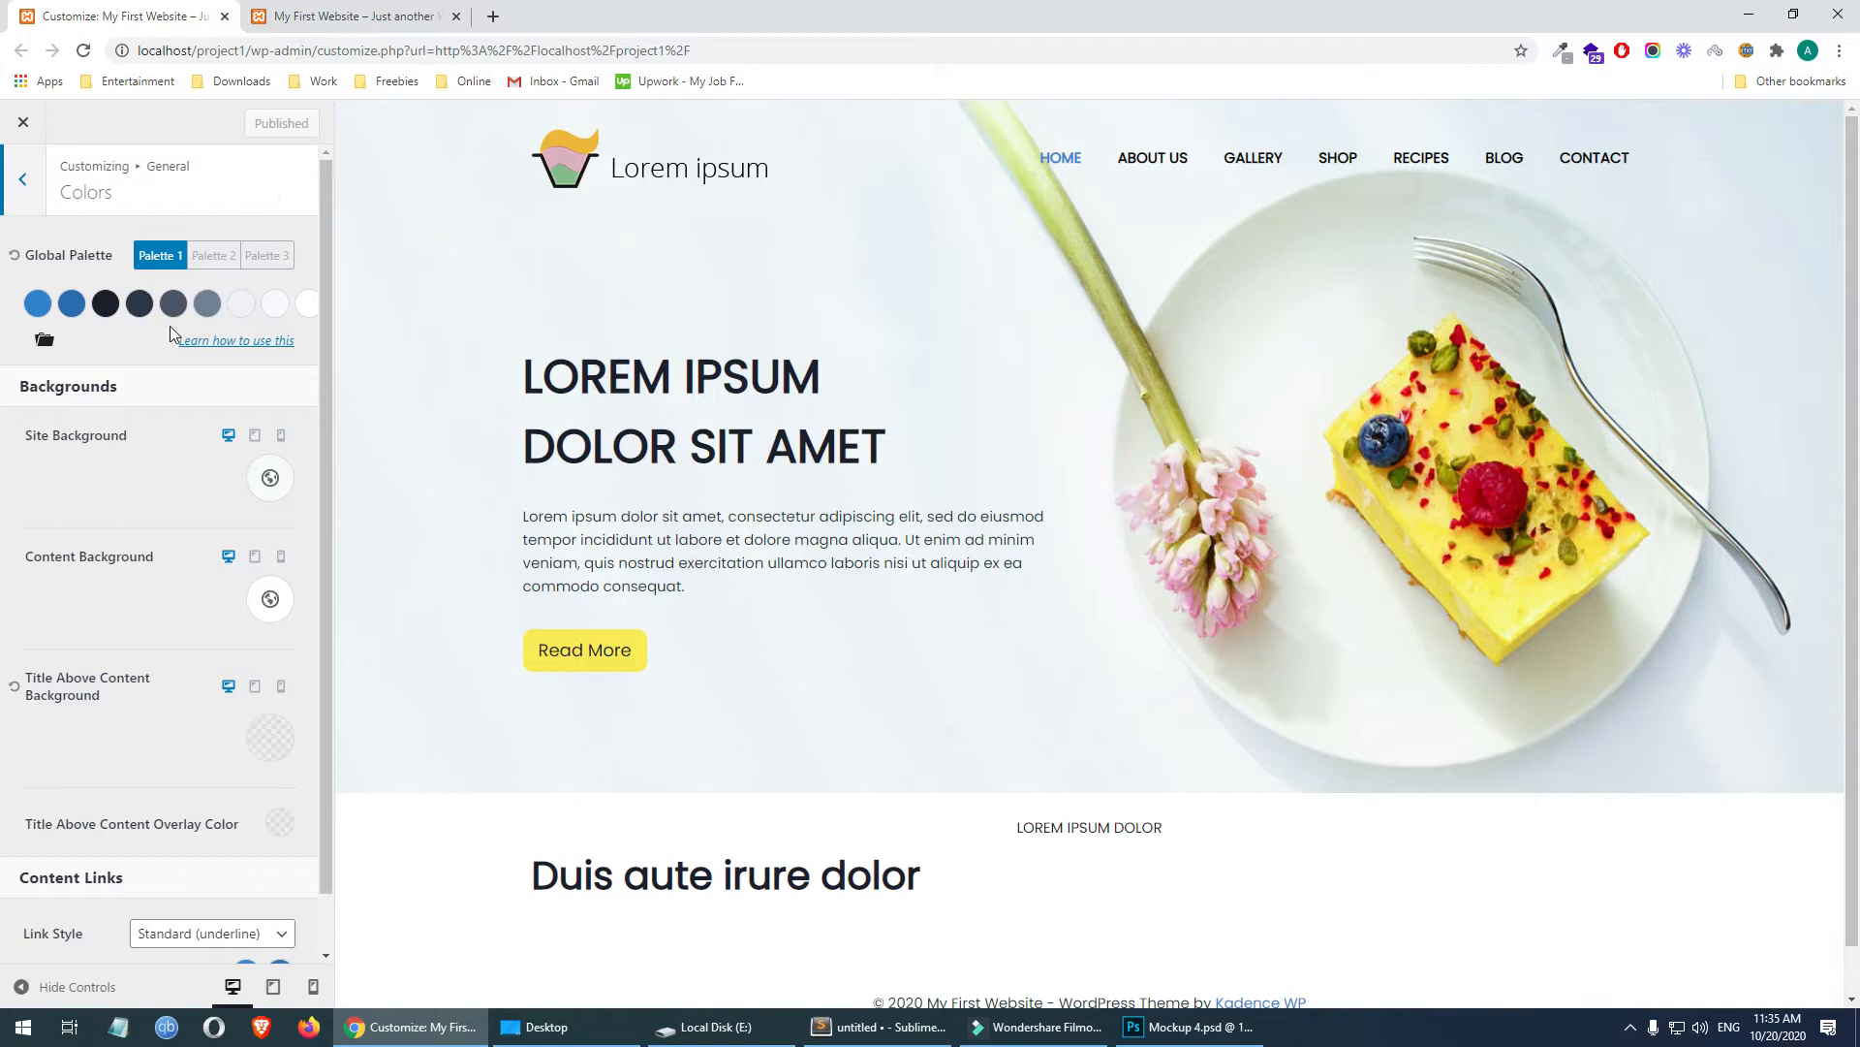
- Examine the global palette and background settings, and switch to Photoshop to review the colours used throughout the mockup
scroll(171, 331, "down", 1)
scroll(171, 331, "up", 1)
scroll(171, 336, "down", 1)
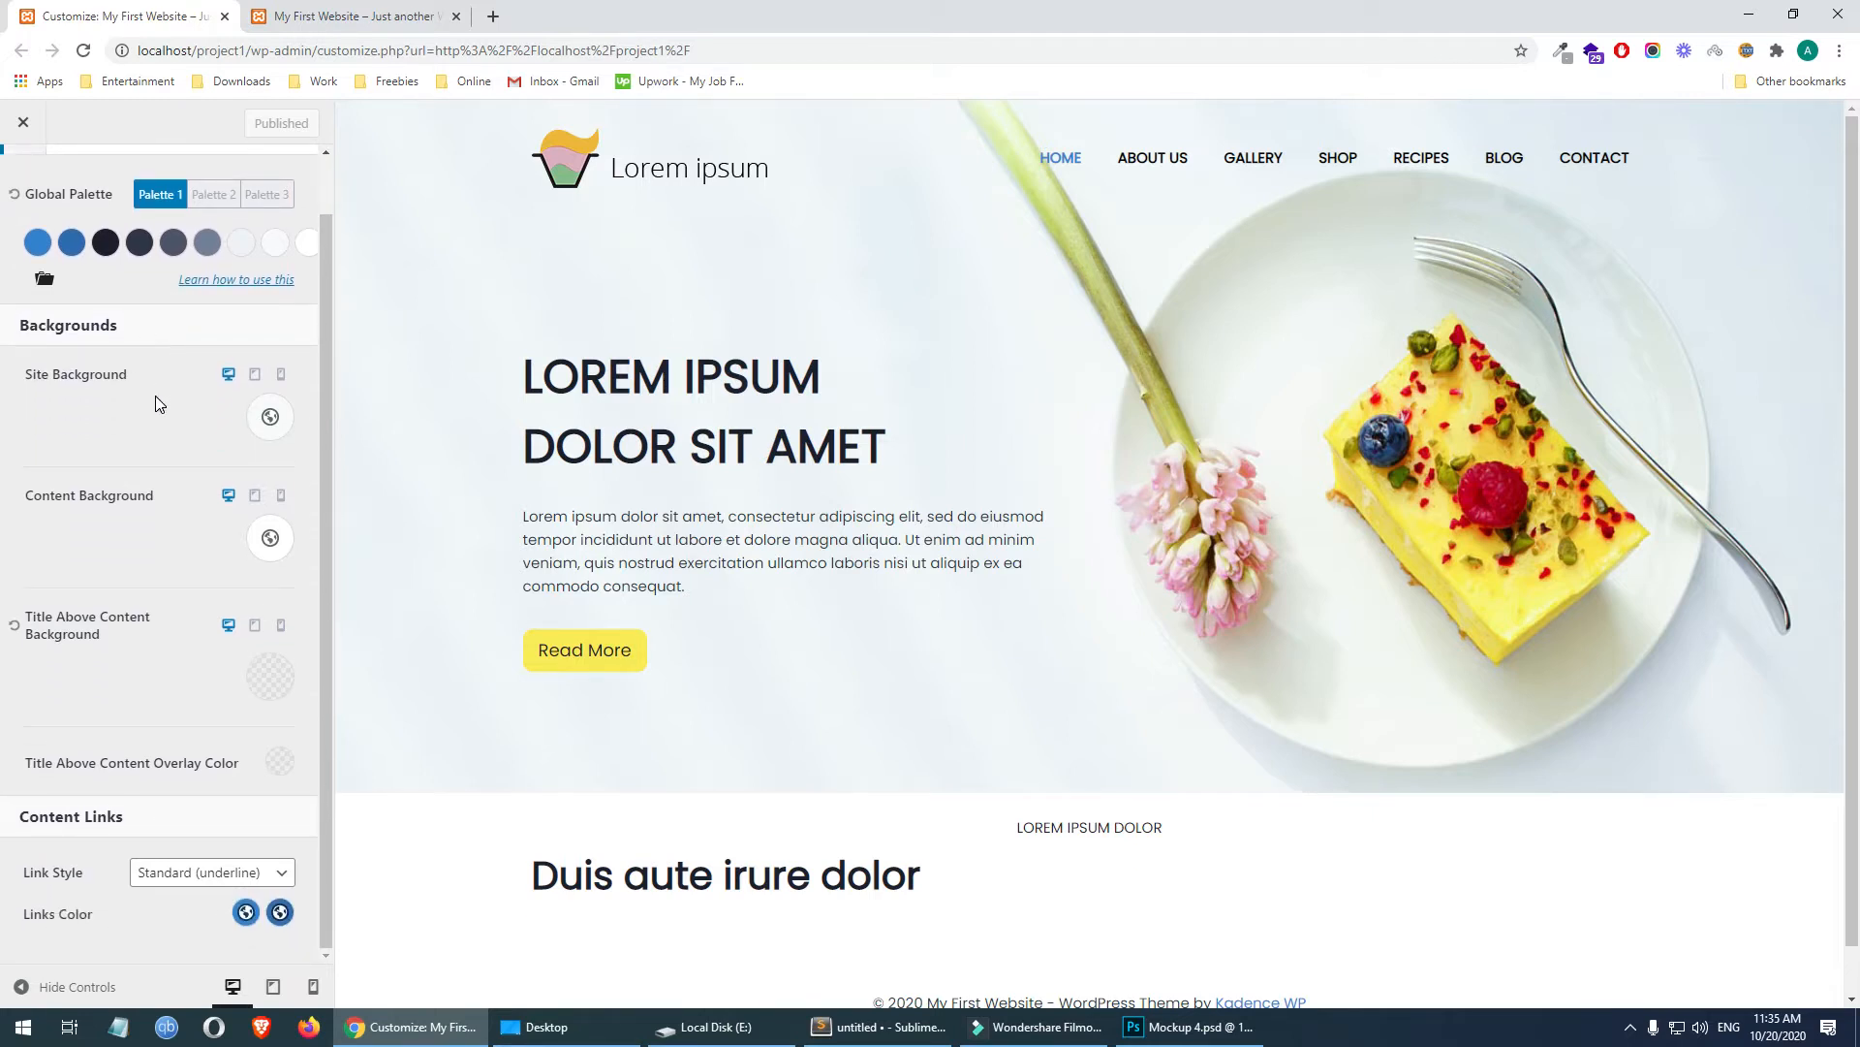
scroll(160, 403, "up", 1)
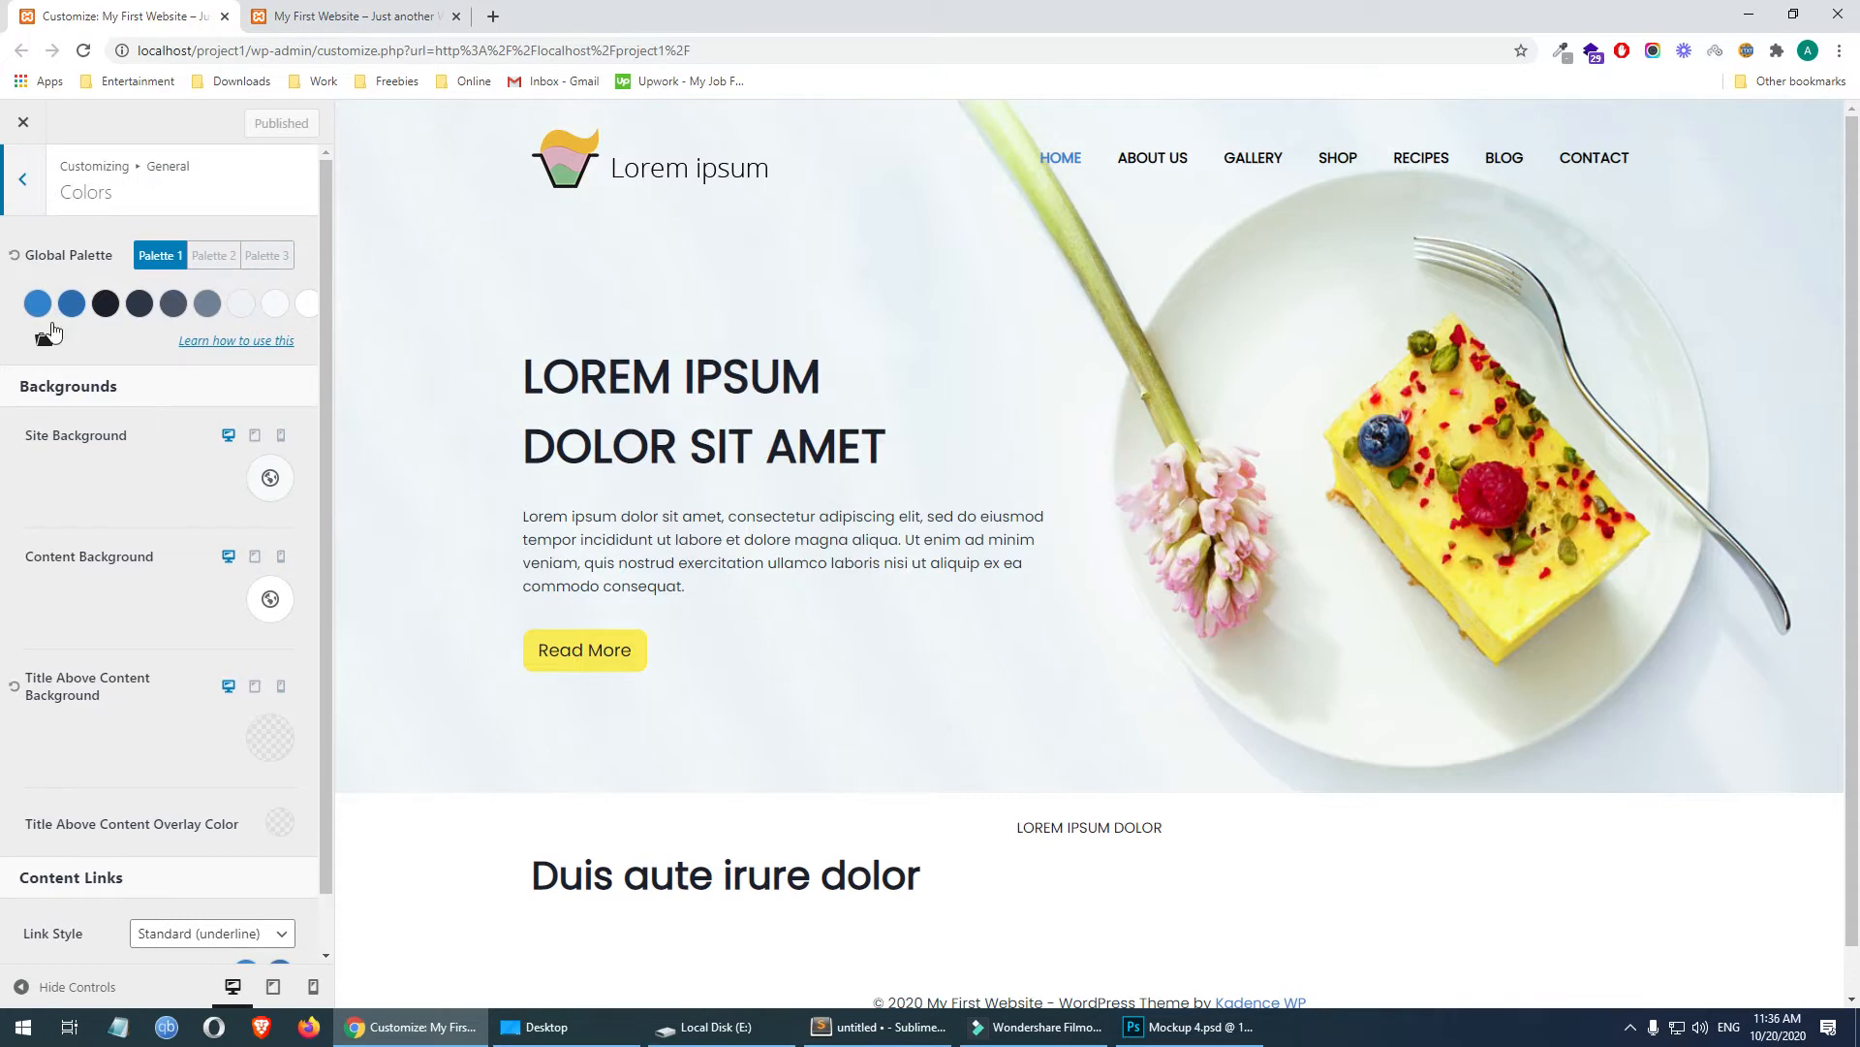
left_click(24, 181)
left_click(72, 346)
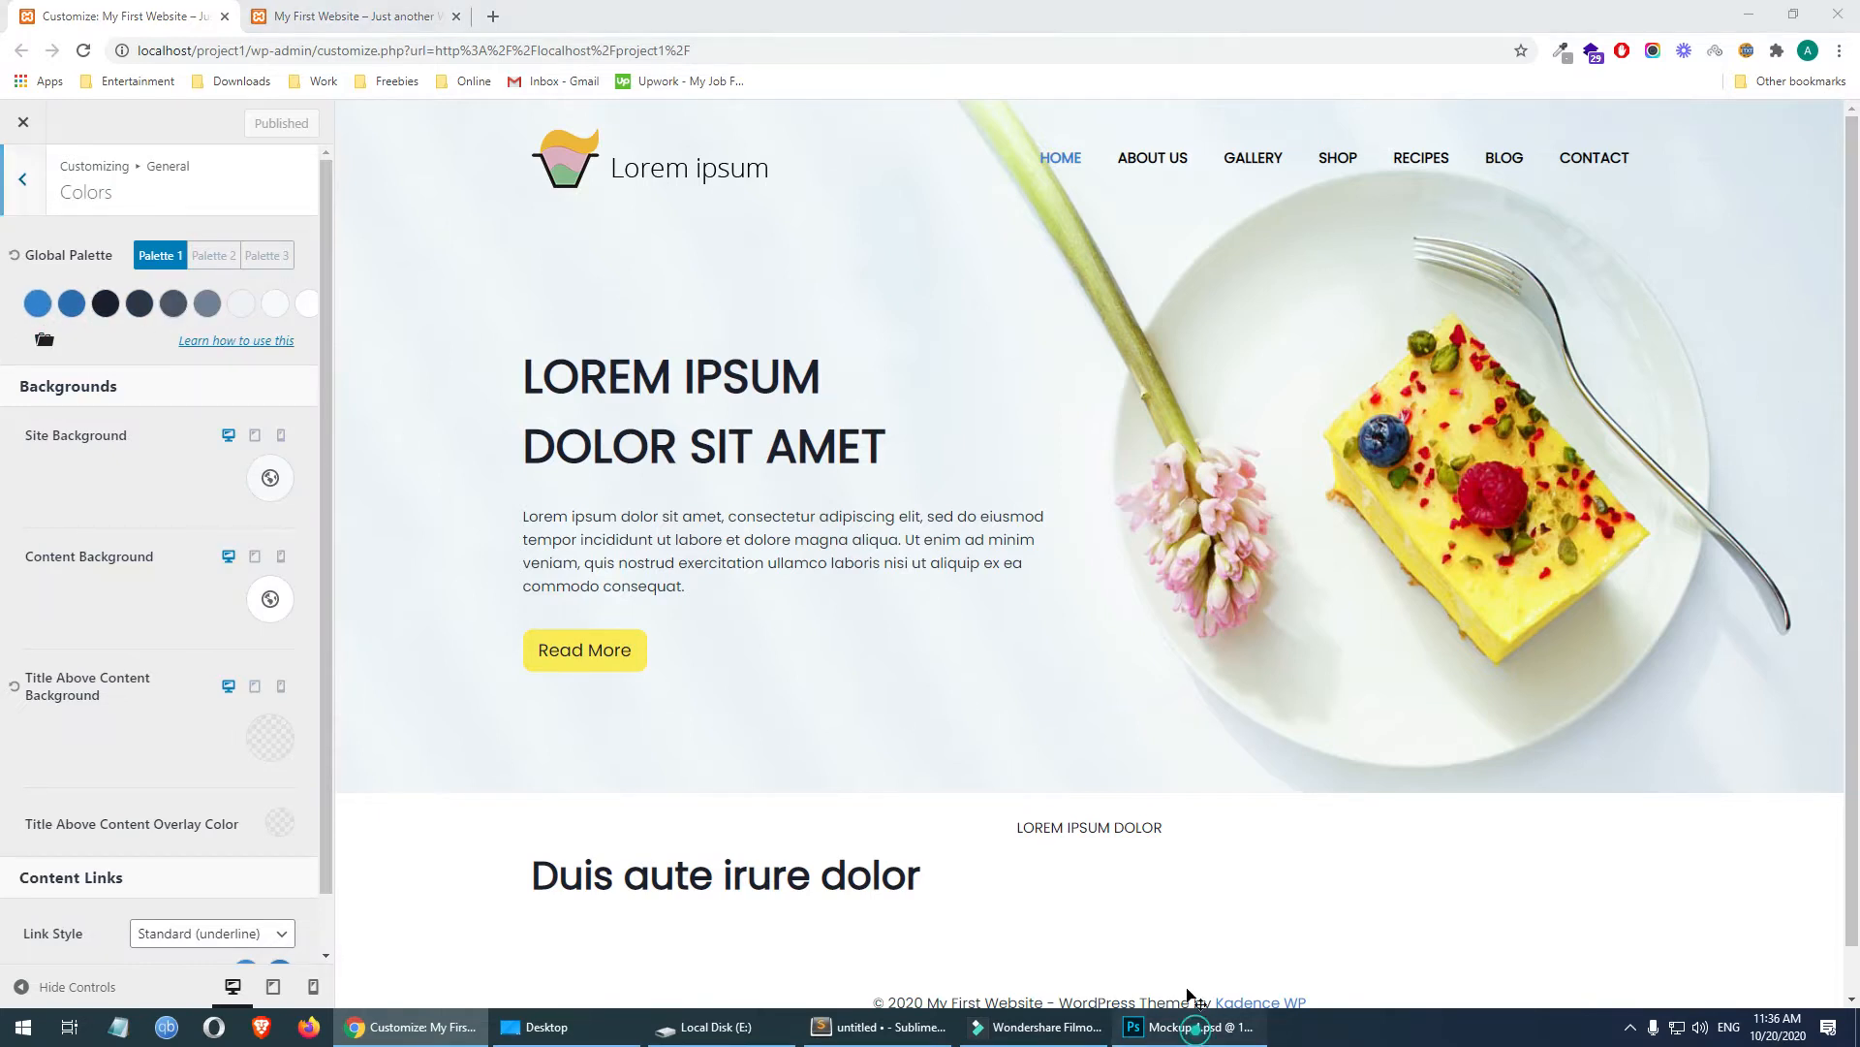
left_click(1190, 1026)
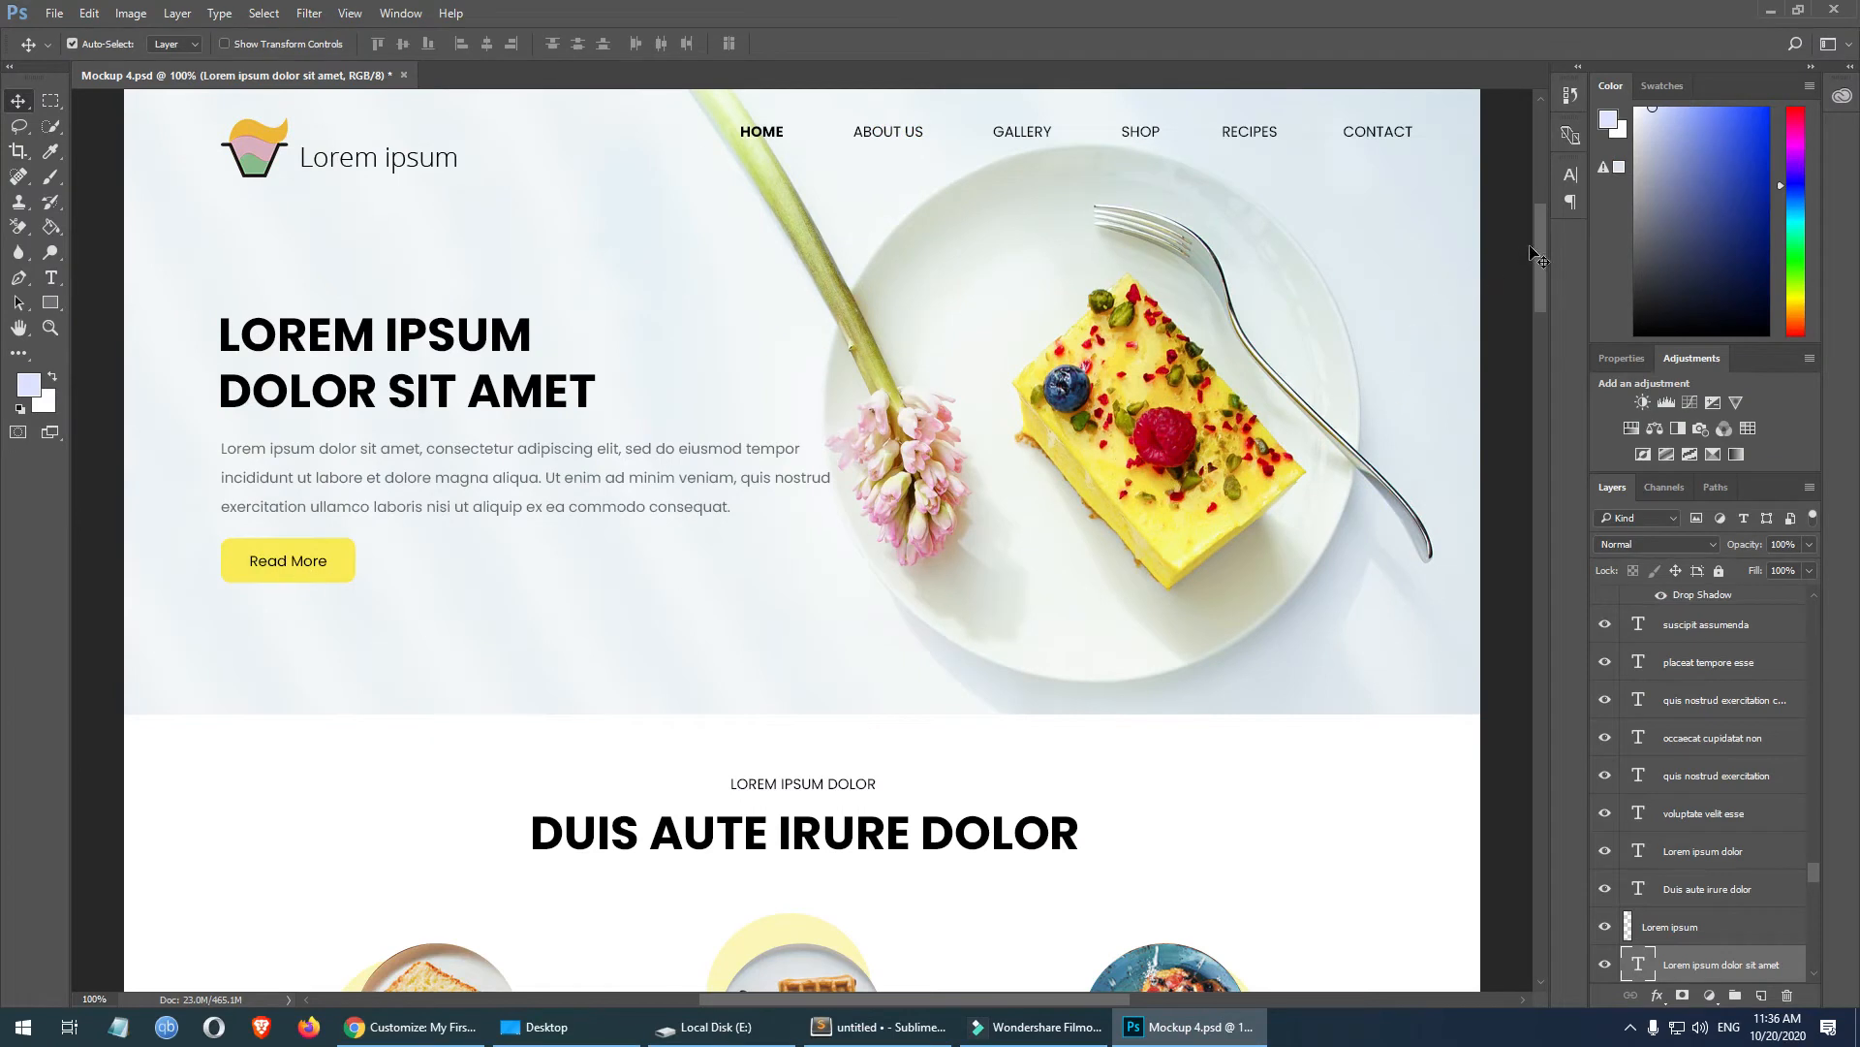
left_click_drag(1544, 242, 1535, 479)
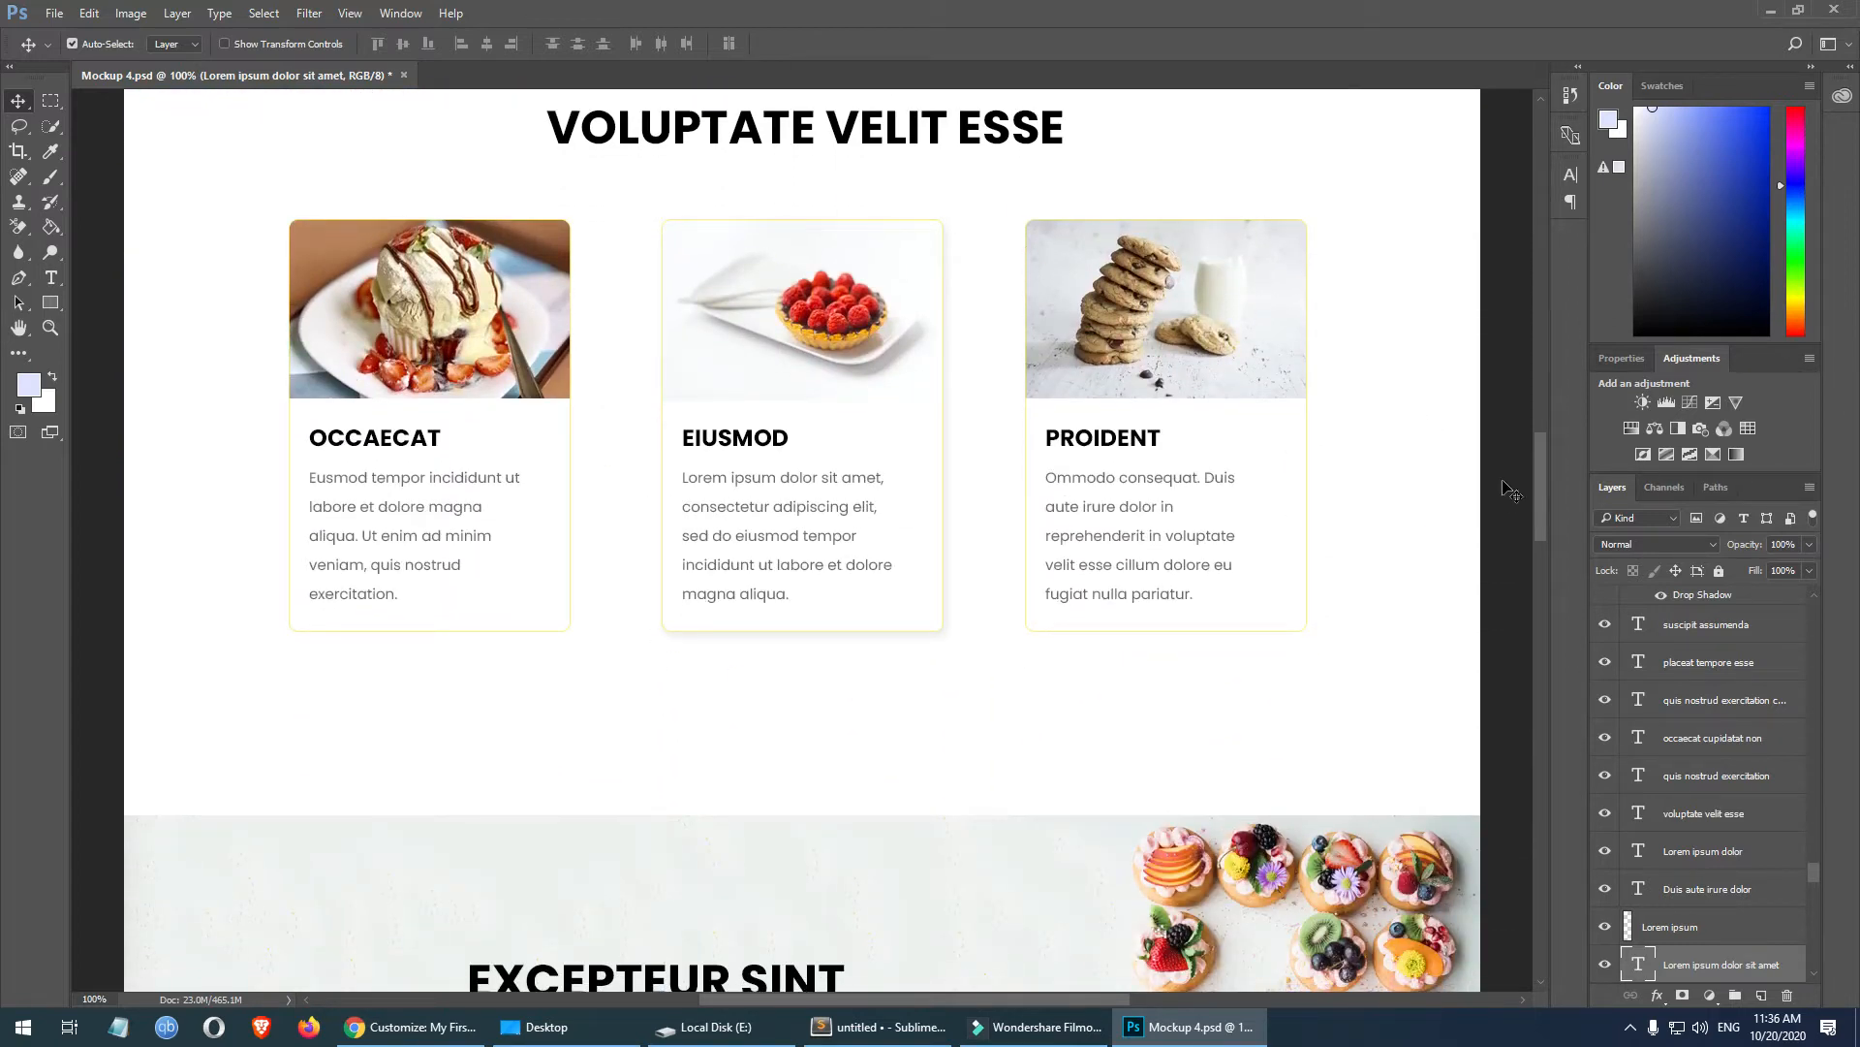
left_click_drag(1541, 452, 1526, 224)
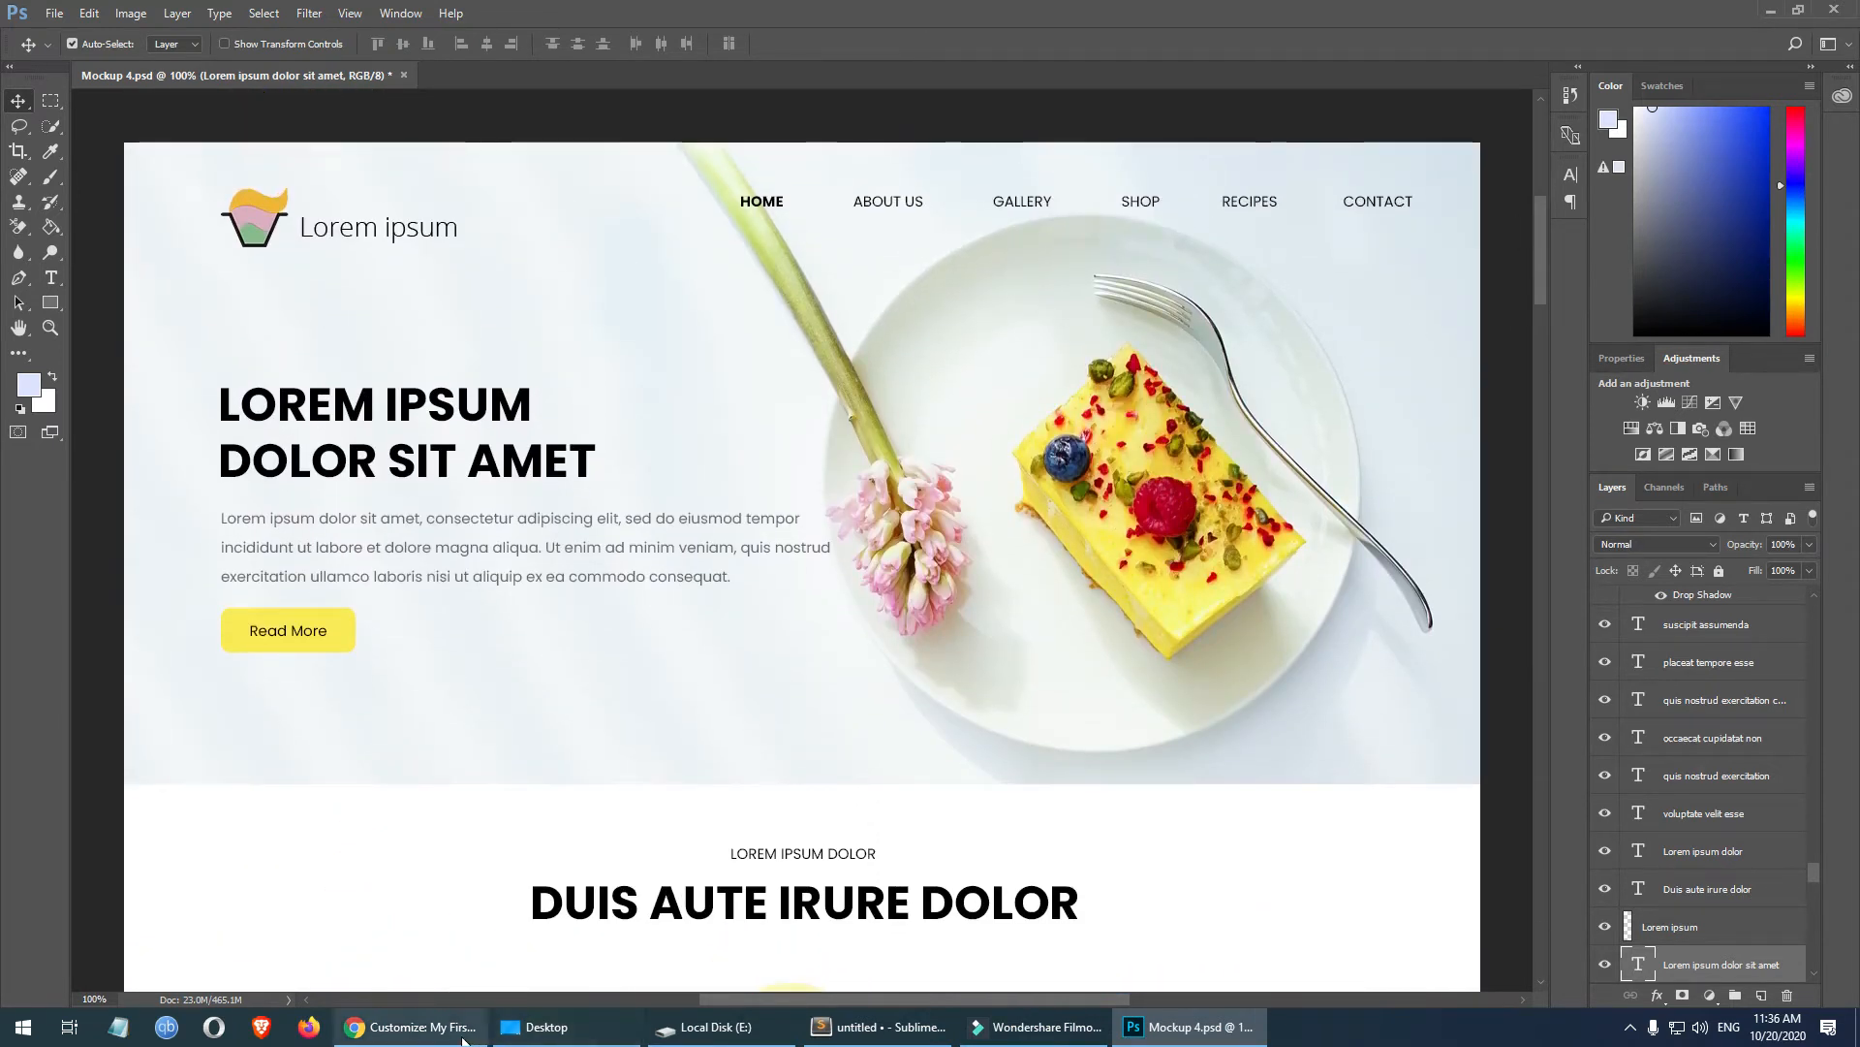
- Open the first Palette 1 colour for editing in Chrome, and copy the hex code of the mockup's yellow Read More button in Photoshop
left_click(409, 1026)
left_click(36, 304)
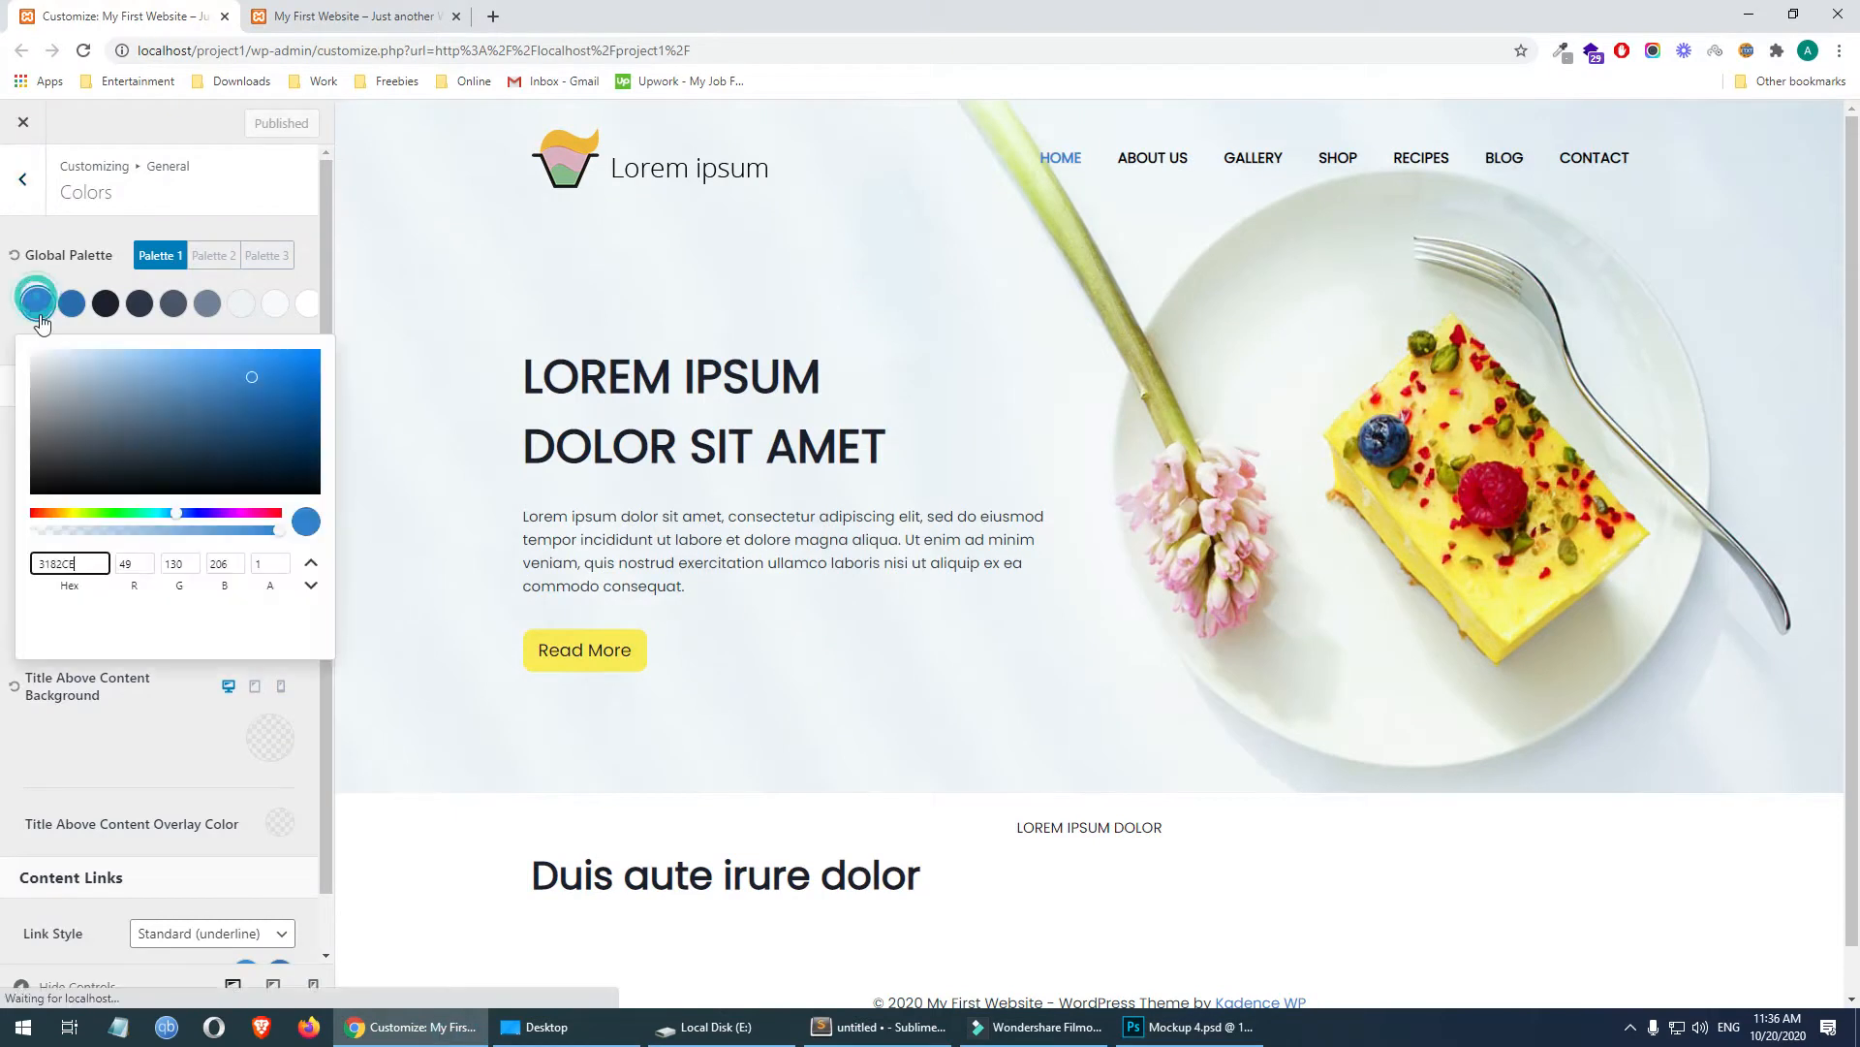
left_click(1190, 1026)
left_click(28, 385)
left_click(341, 637)
double_click(767, 571)
key("ctrl+c")
key("Escape")
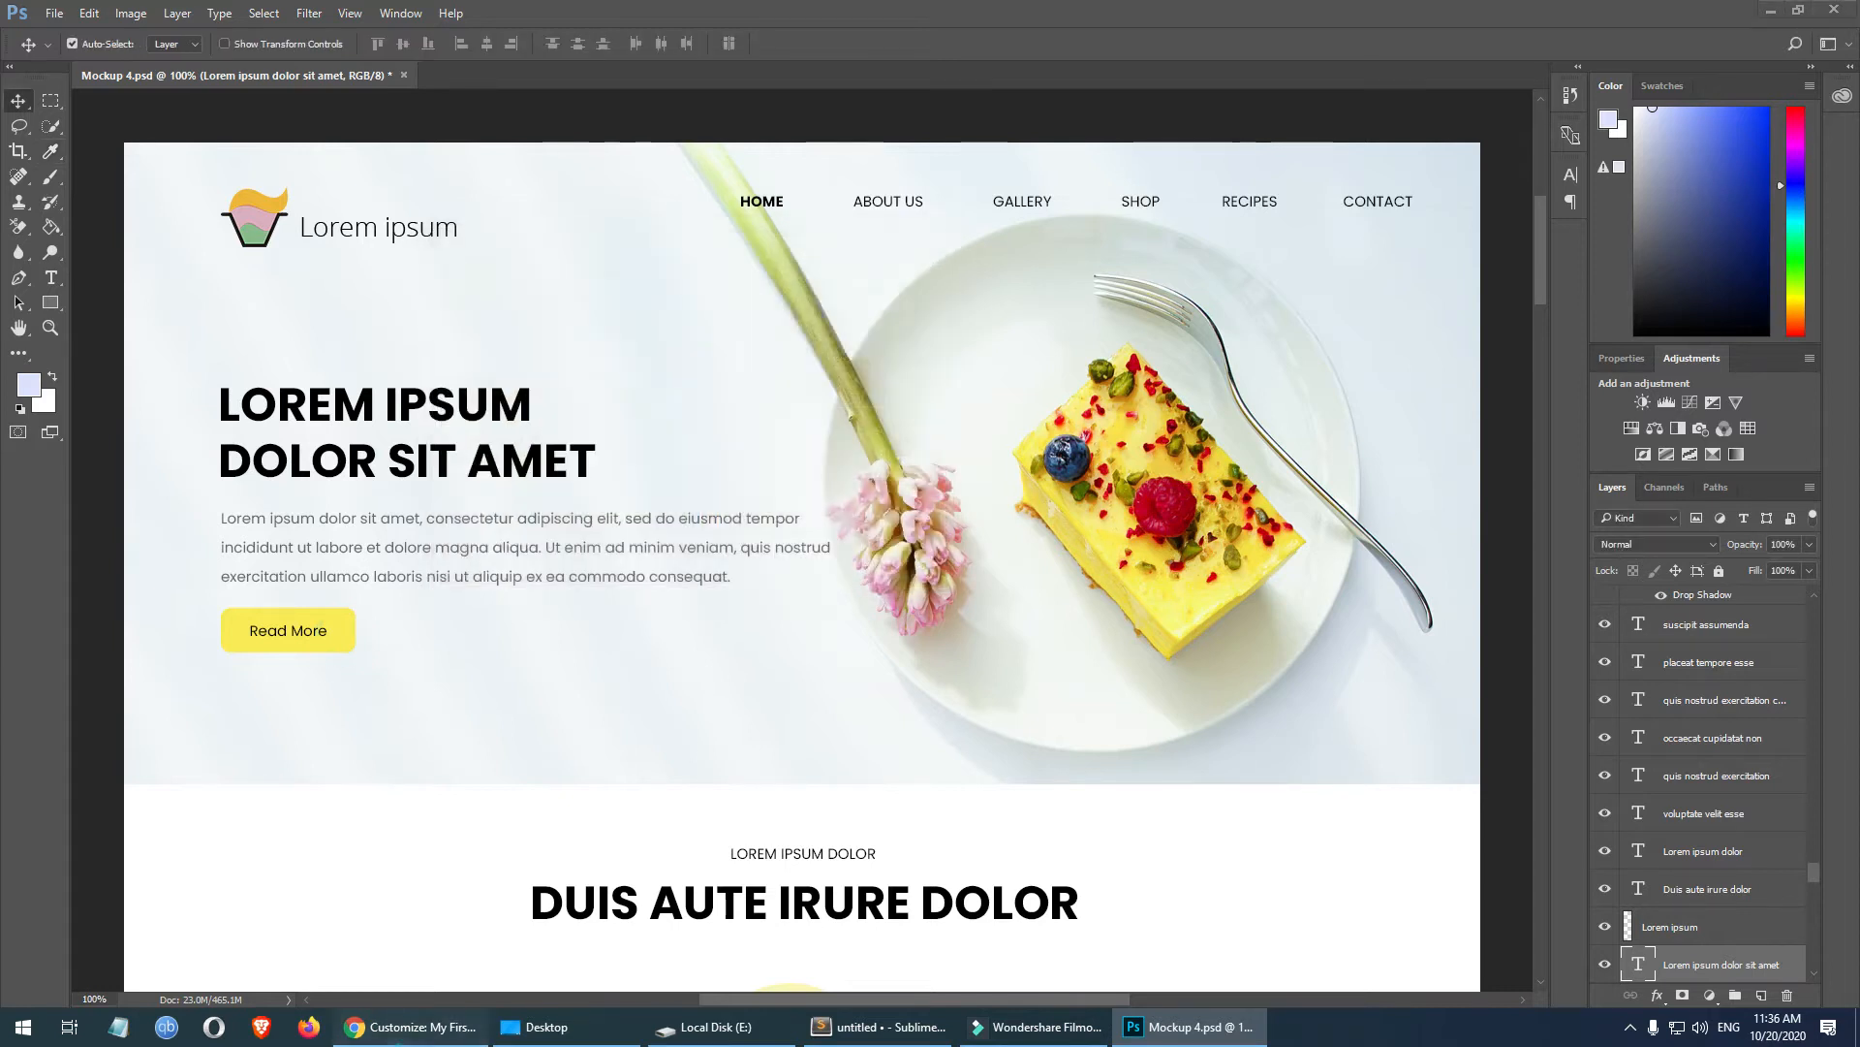
- Switch to Chrome, replace the first Palette 1 colour with the copied yellow and publish the change
left_click(410, 1026)
double_click(67, 568)
key("ctrl+v")
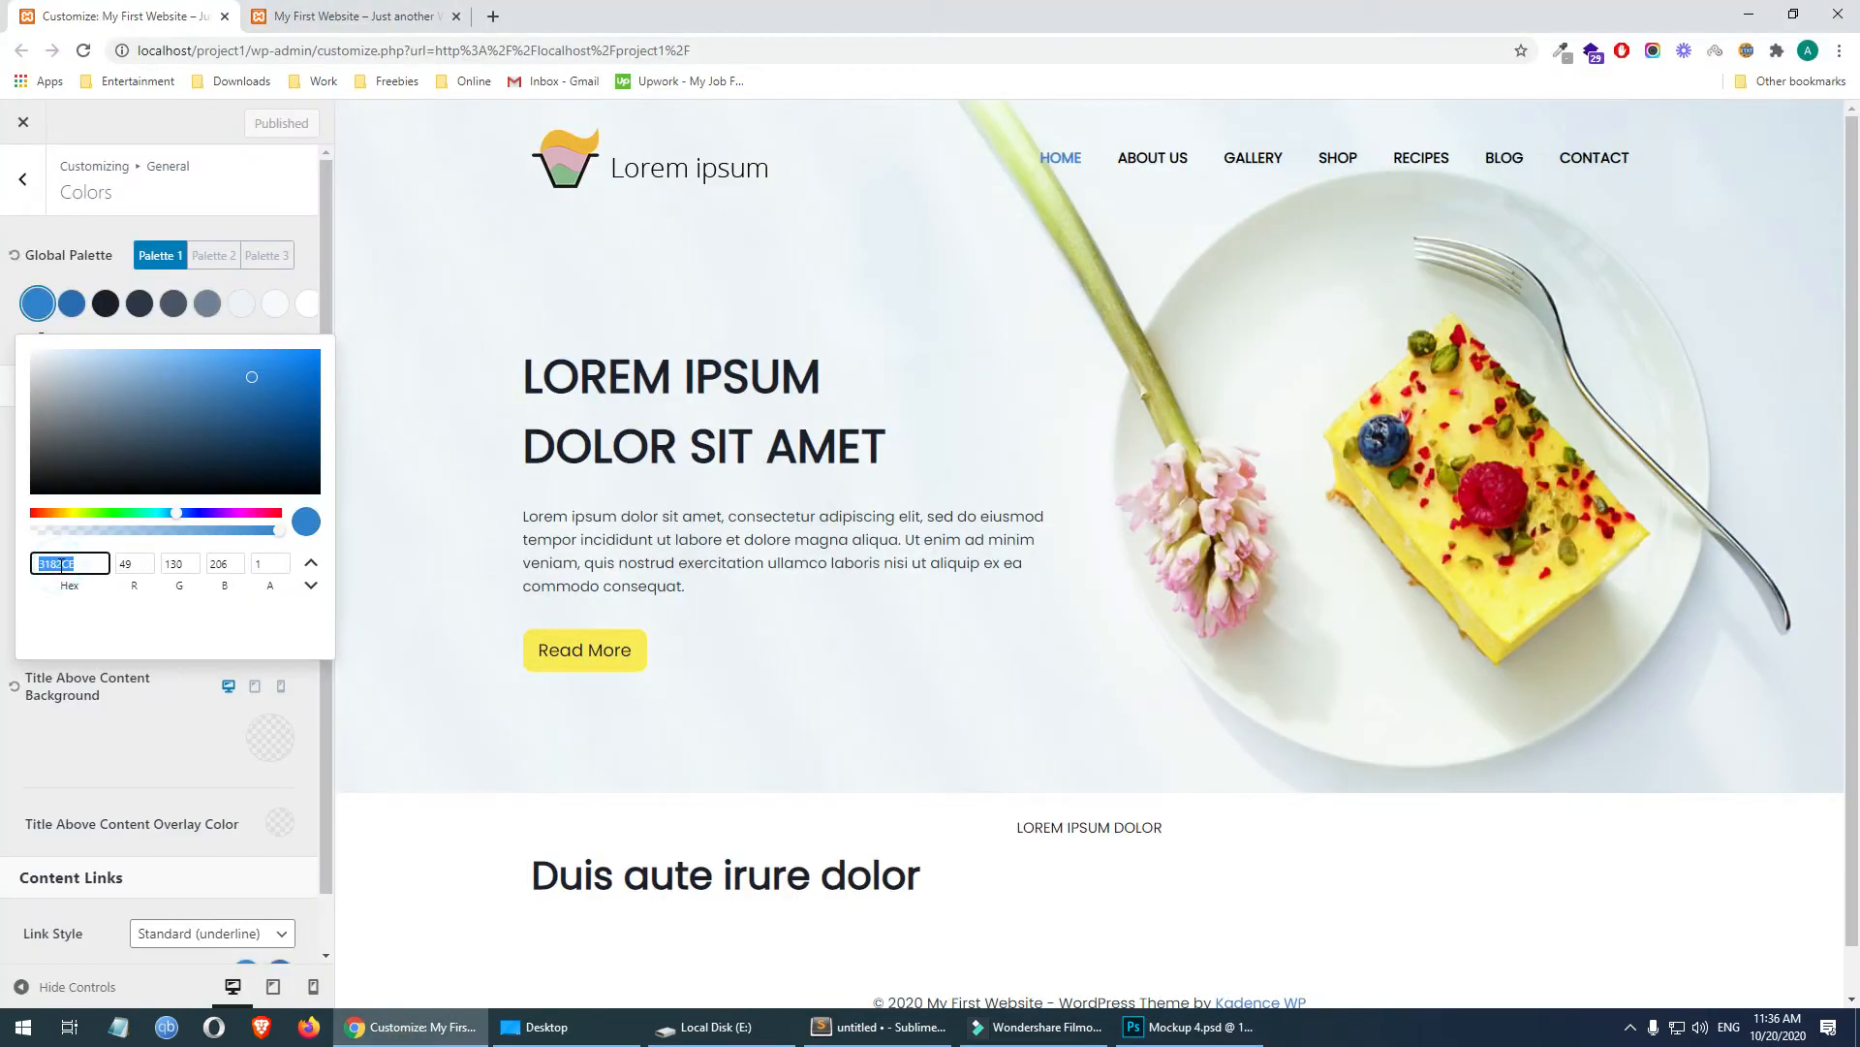
left_click(126, 719)
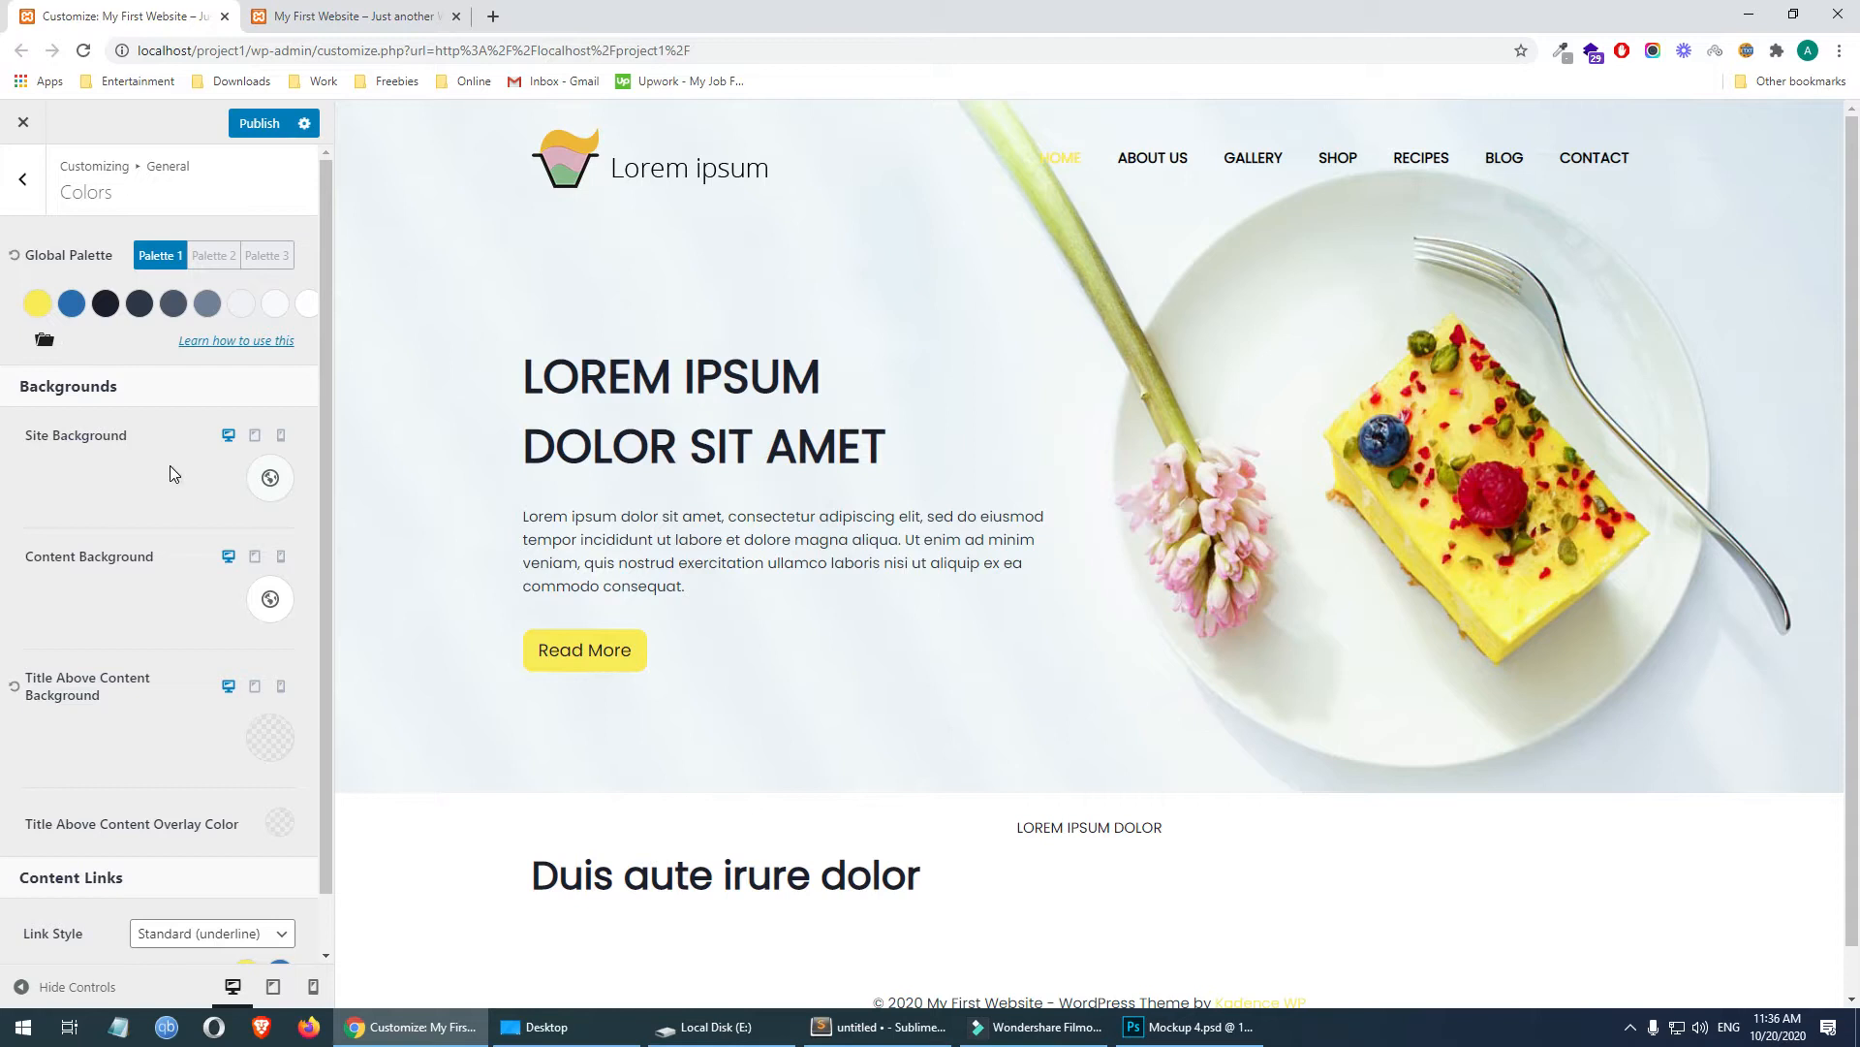
scroll(161, 469, "down", 1)
scroll(160, 469, "up", 1)
left_click(259, 123)
- Reopen the global typography settings and display the H1 font's size options
left_click(22, 179)
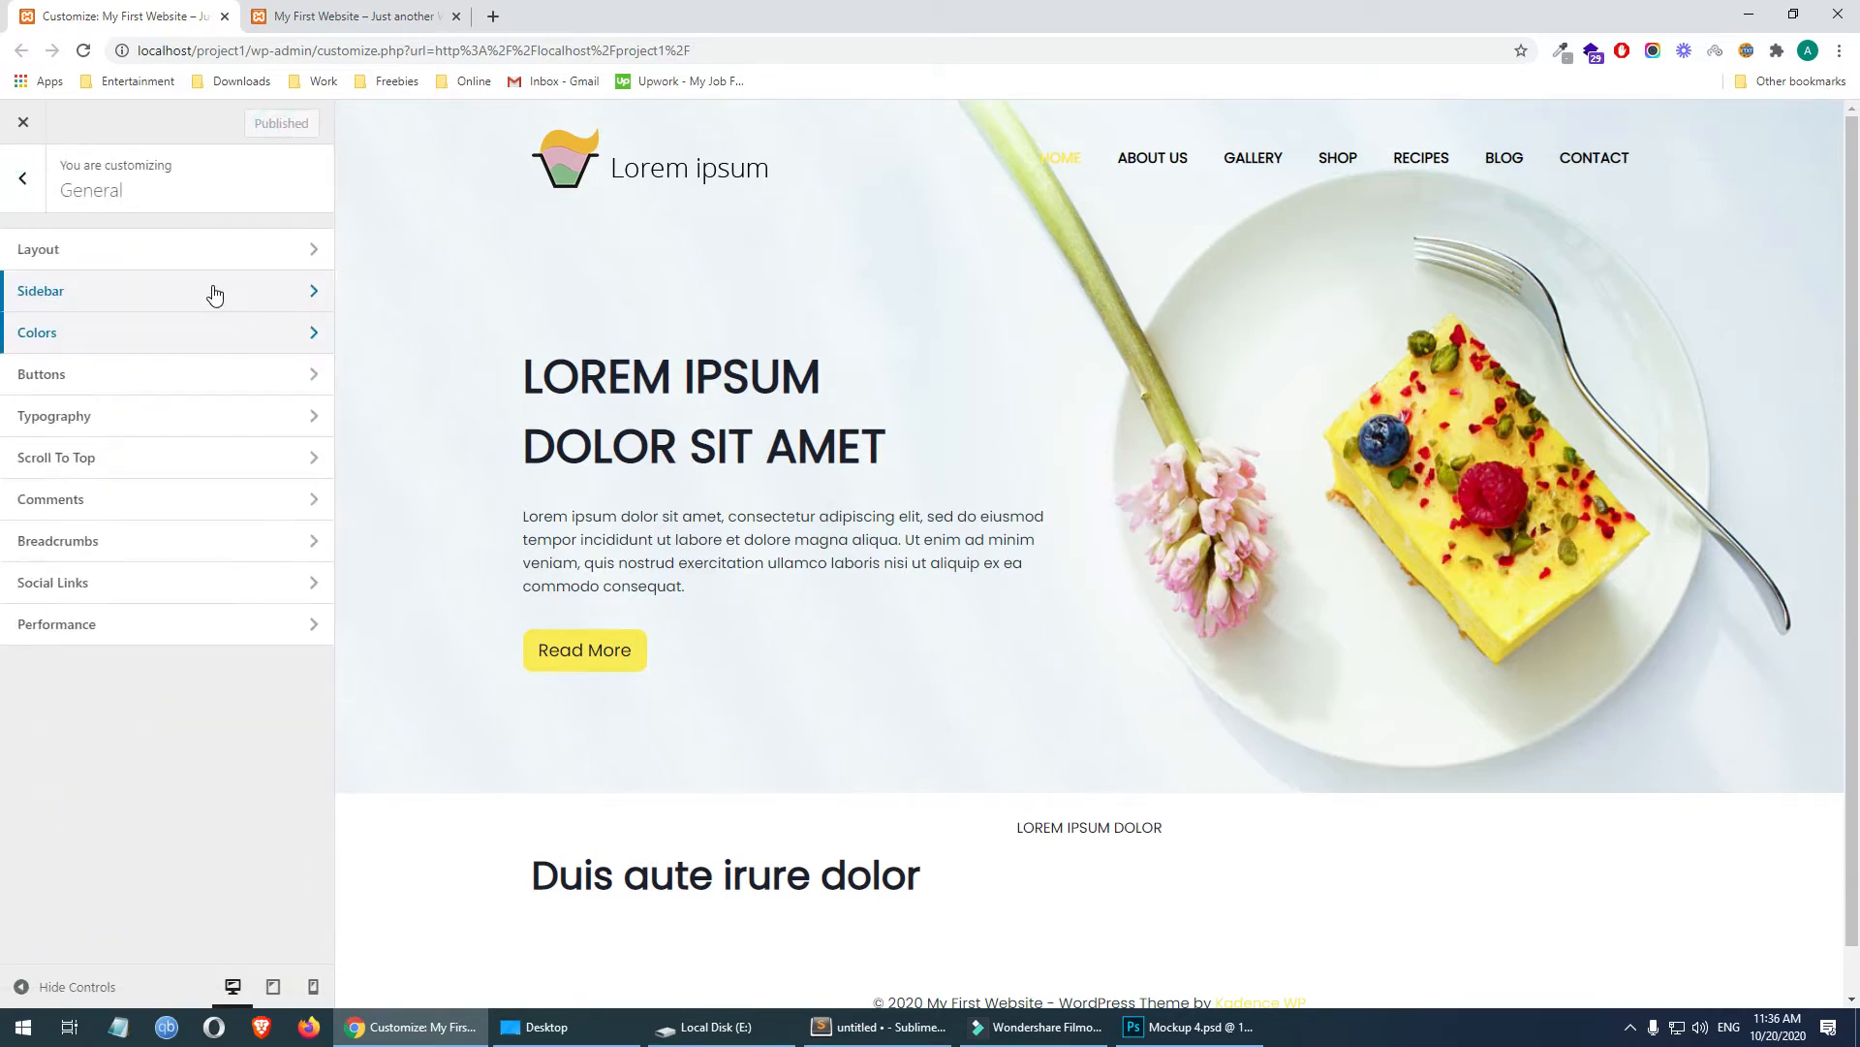
left_click(175, 418)
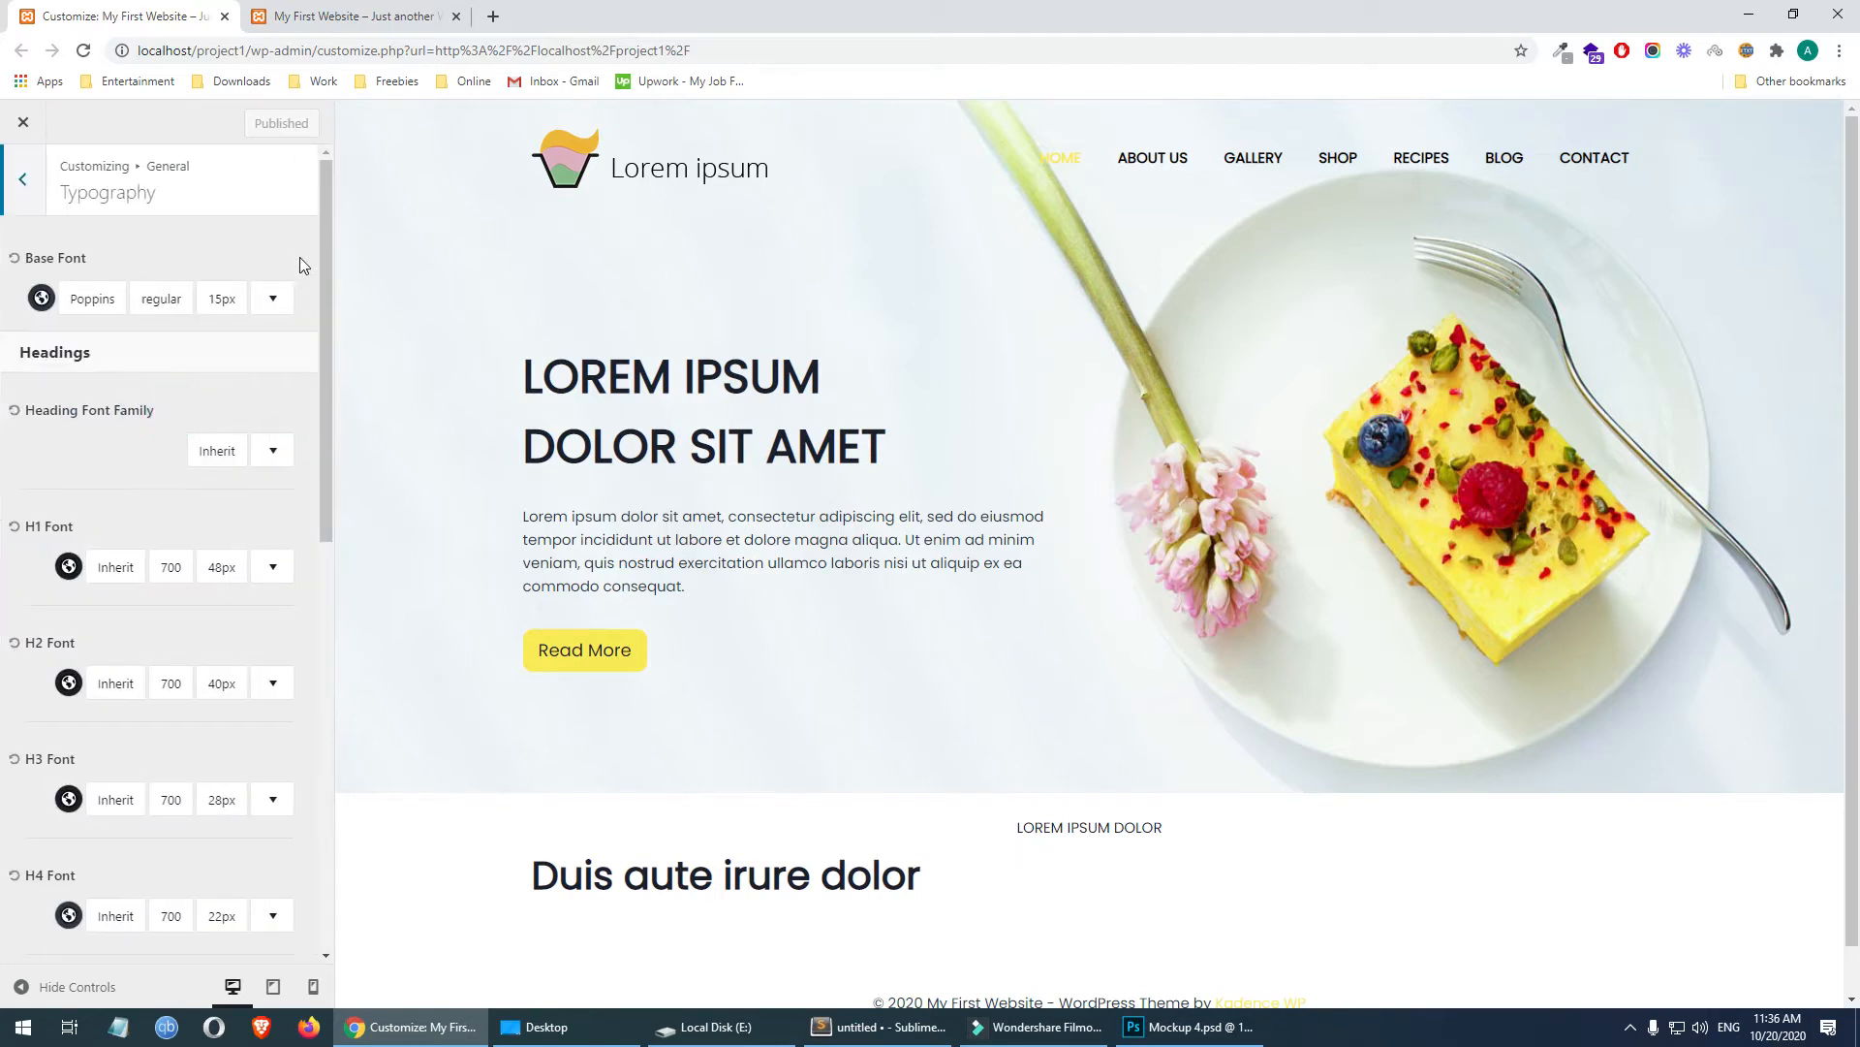
left_click(275, 308)
left_click(279, 312)
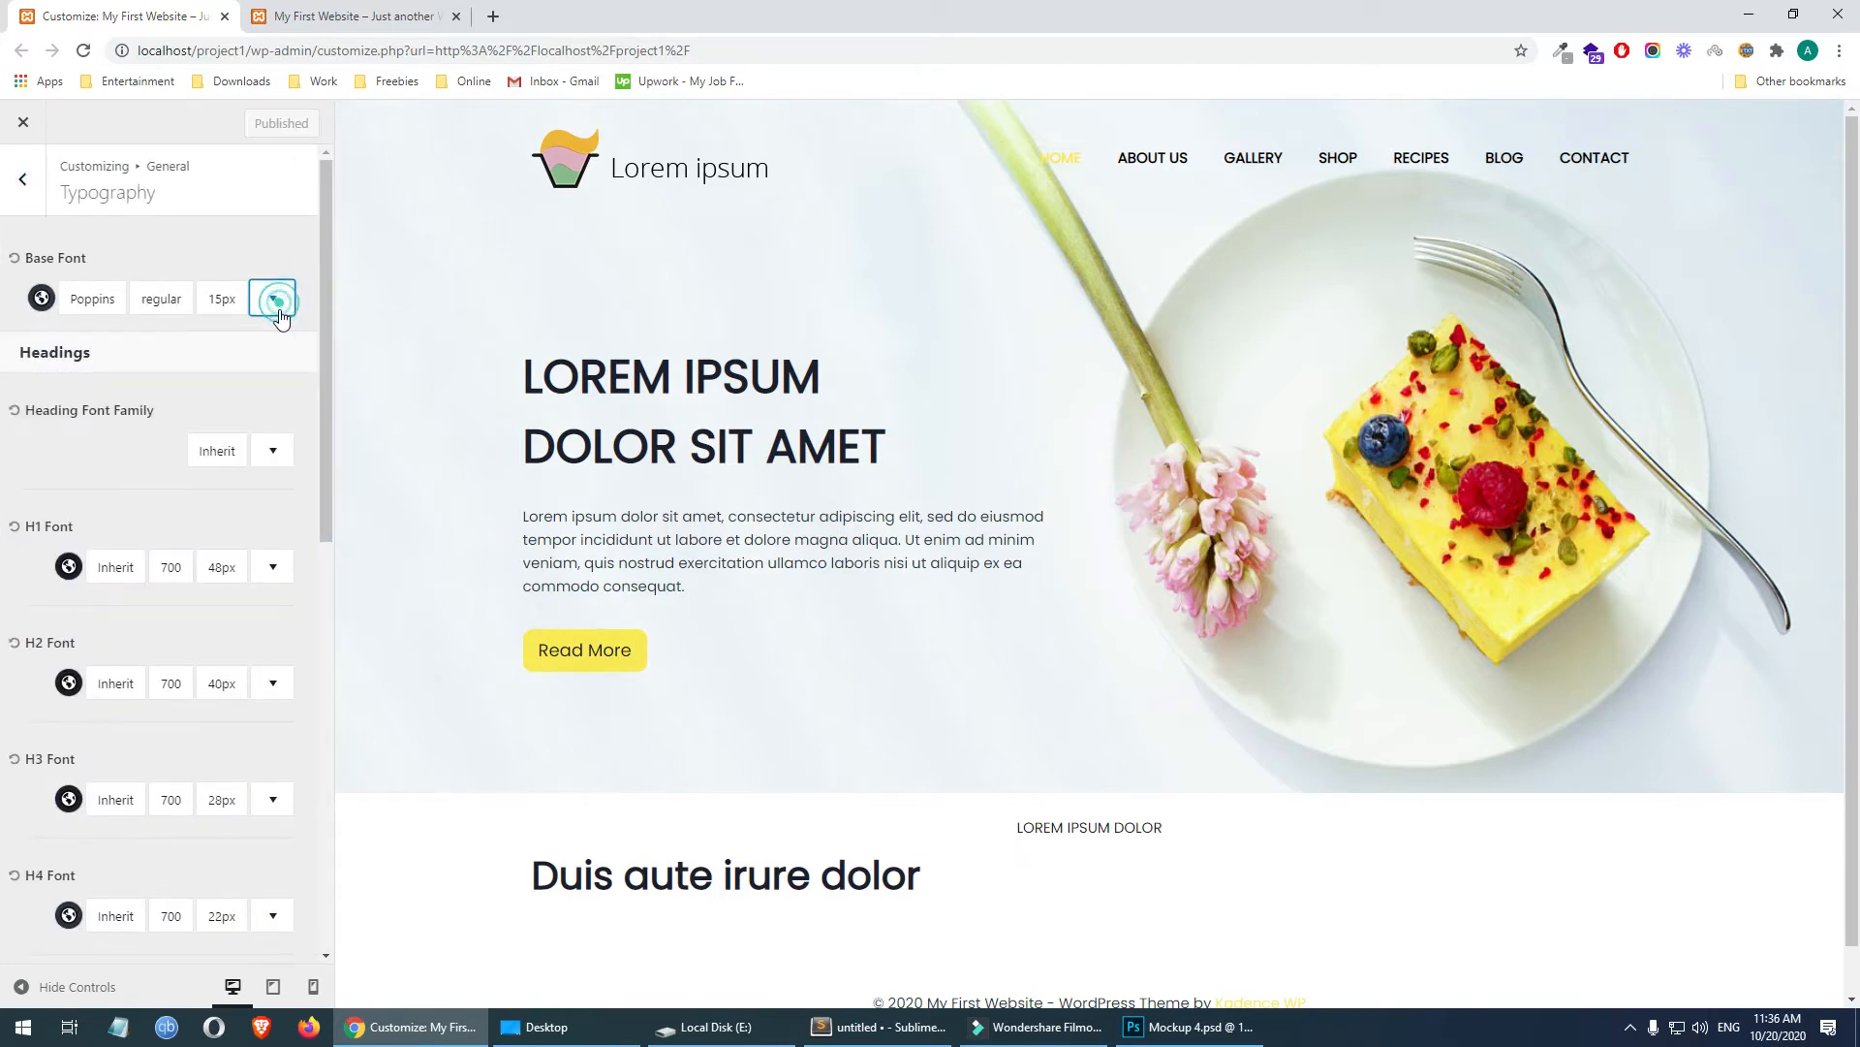
left_click_drag(329, 281, 312, 380)
left_click(267, 365)
left_click(267, 367)
left_click(219, 363)
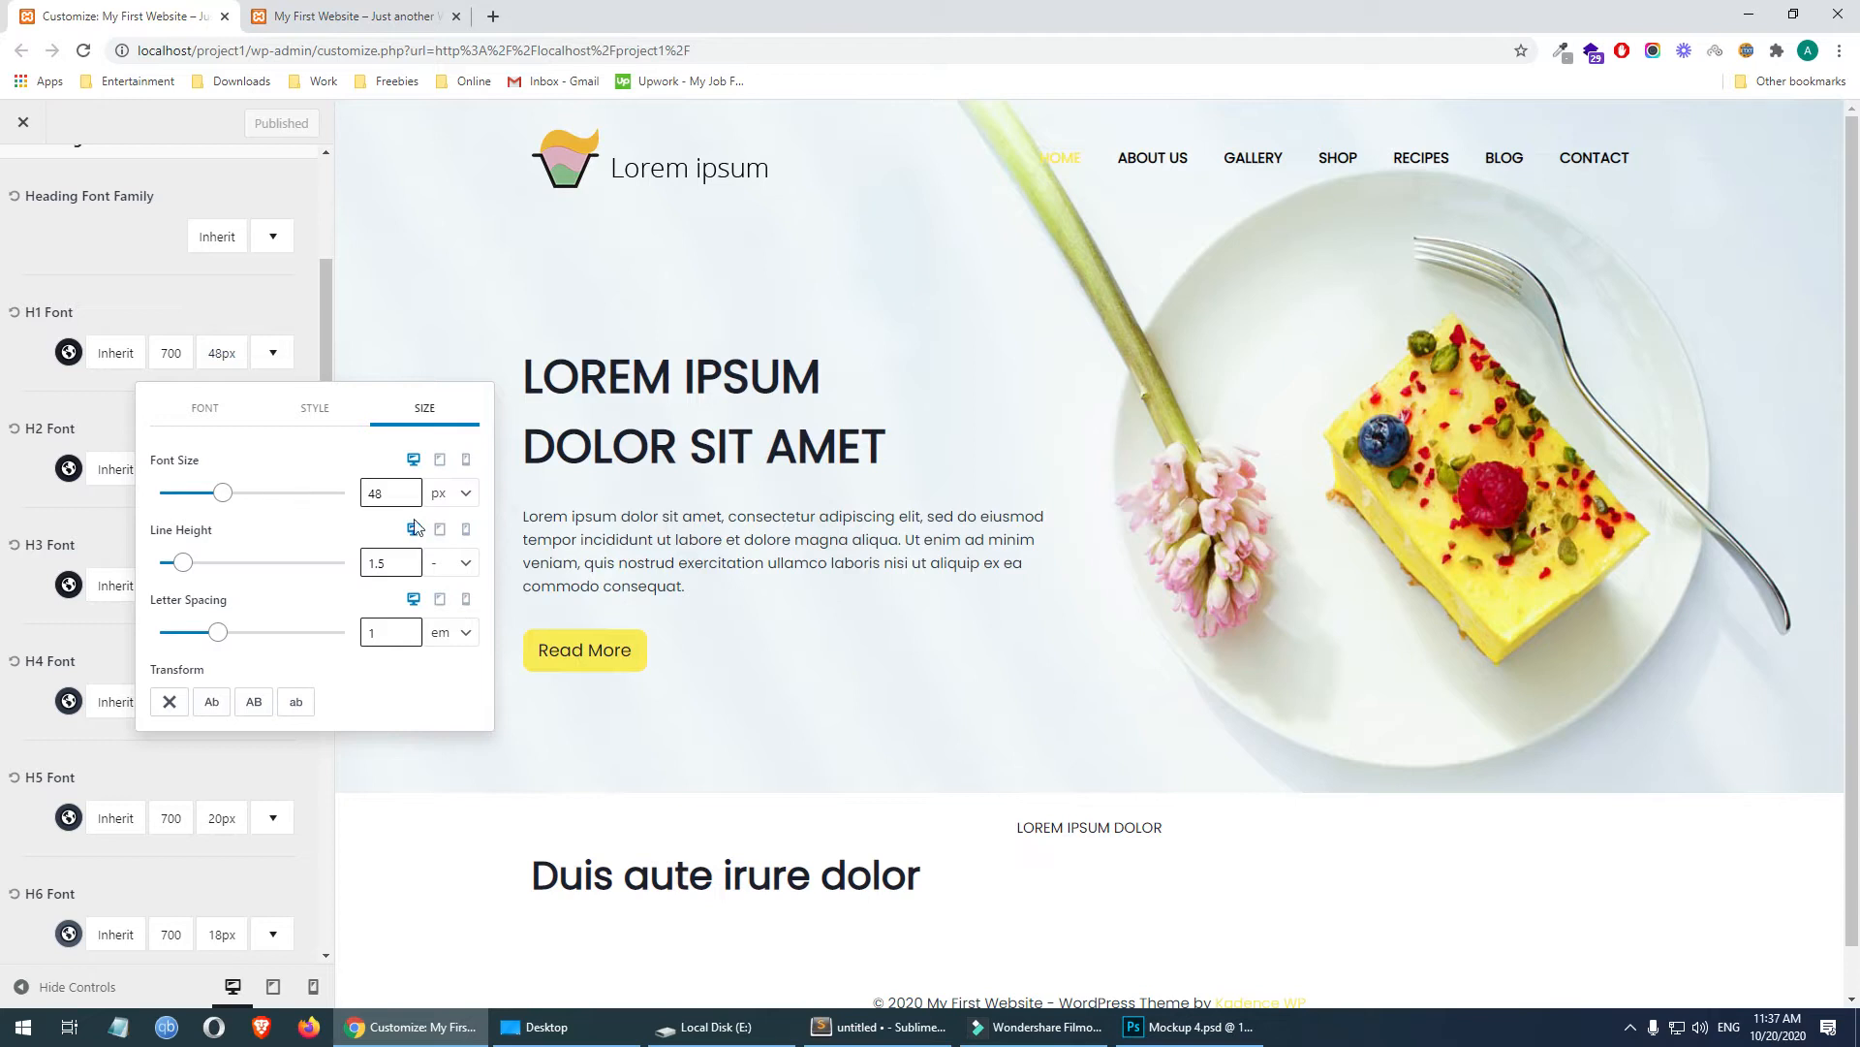
- Check the H1 font size in the tablet and mobile previews, return to desktop, and review the font choices and remaining typography settings
left_click(440, 460)
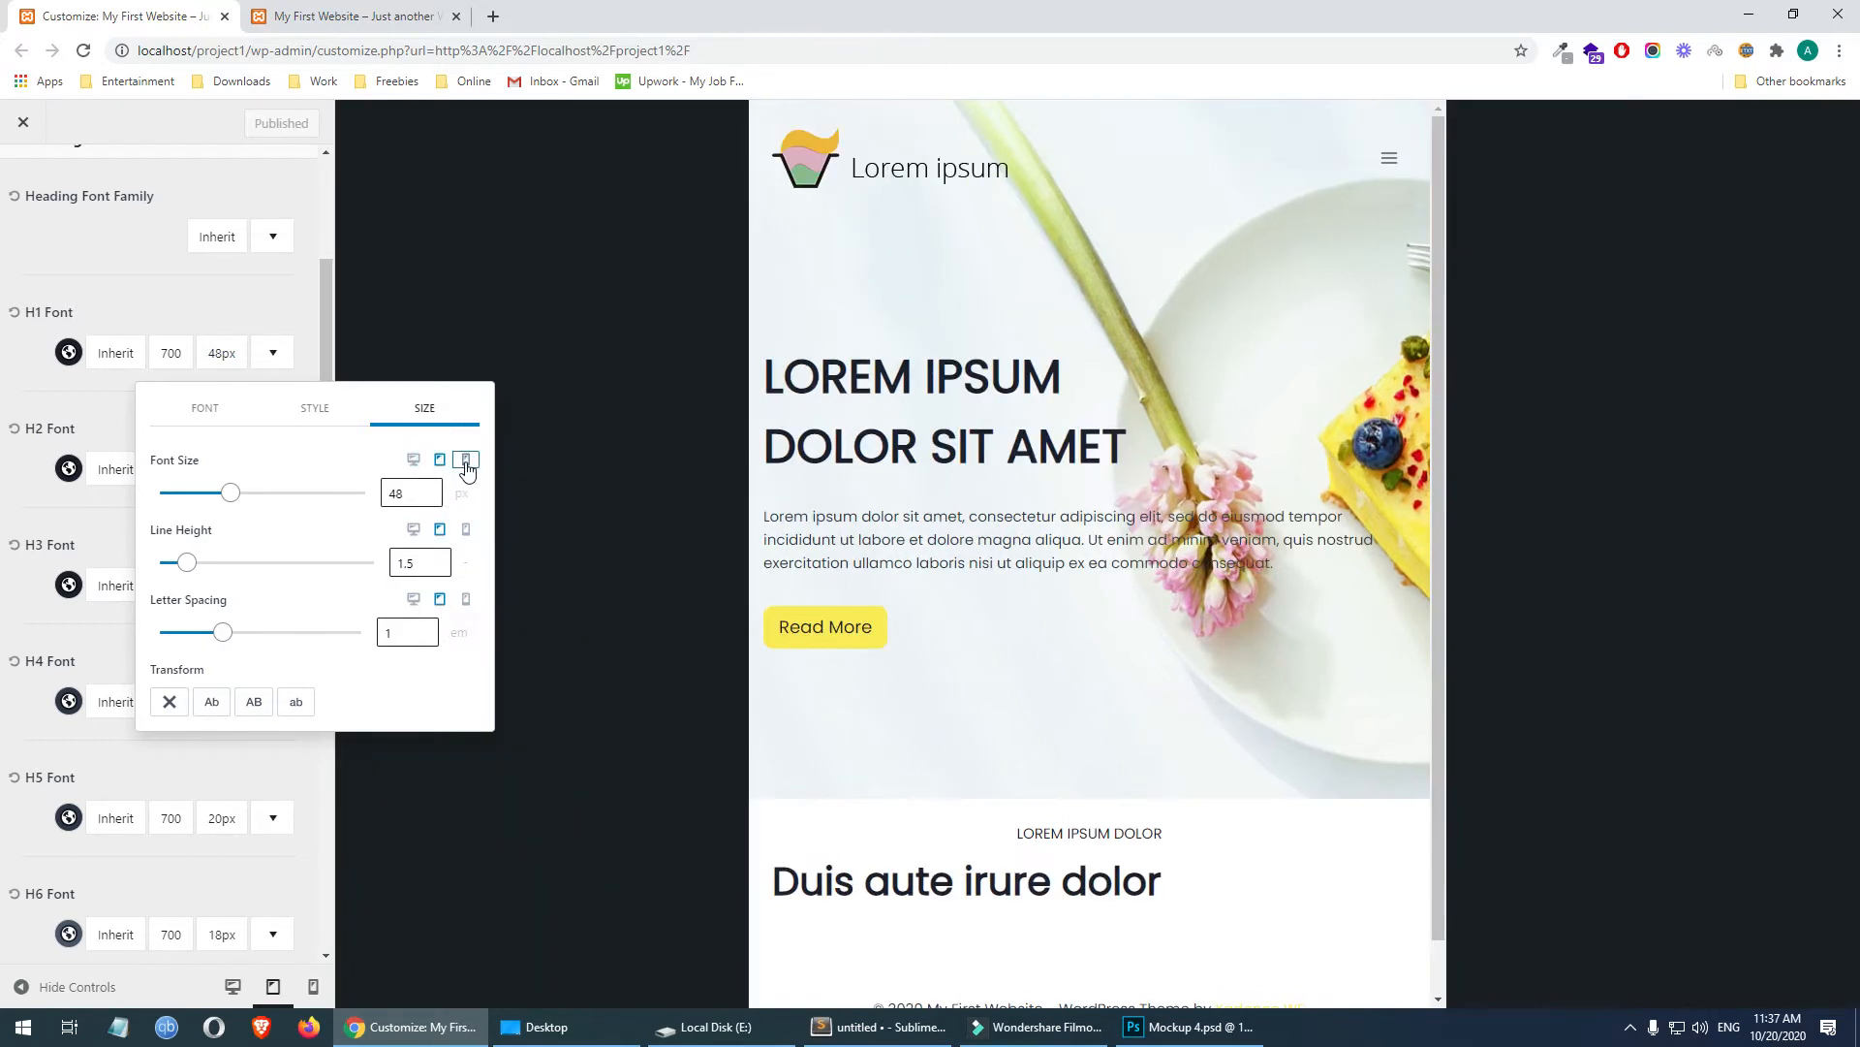
left_click(466, 460)
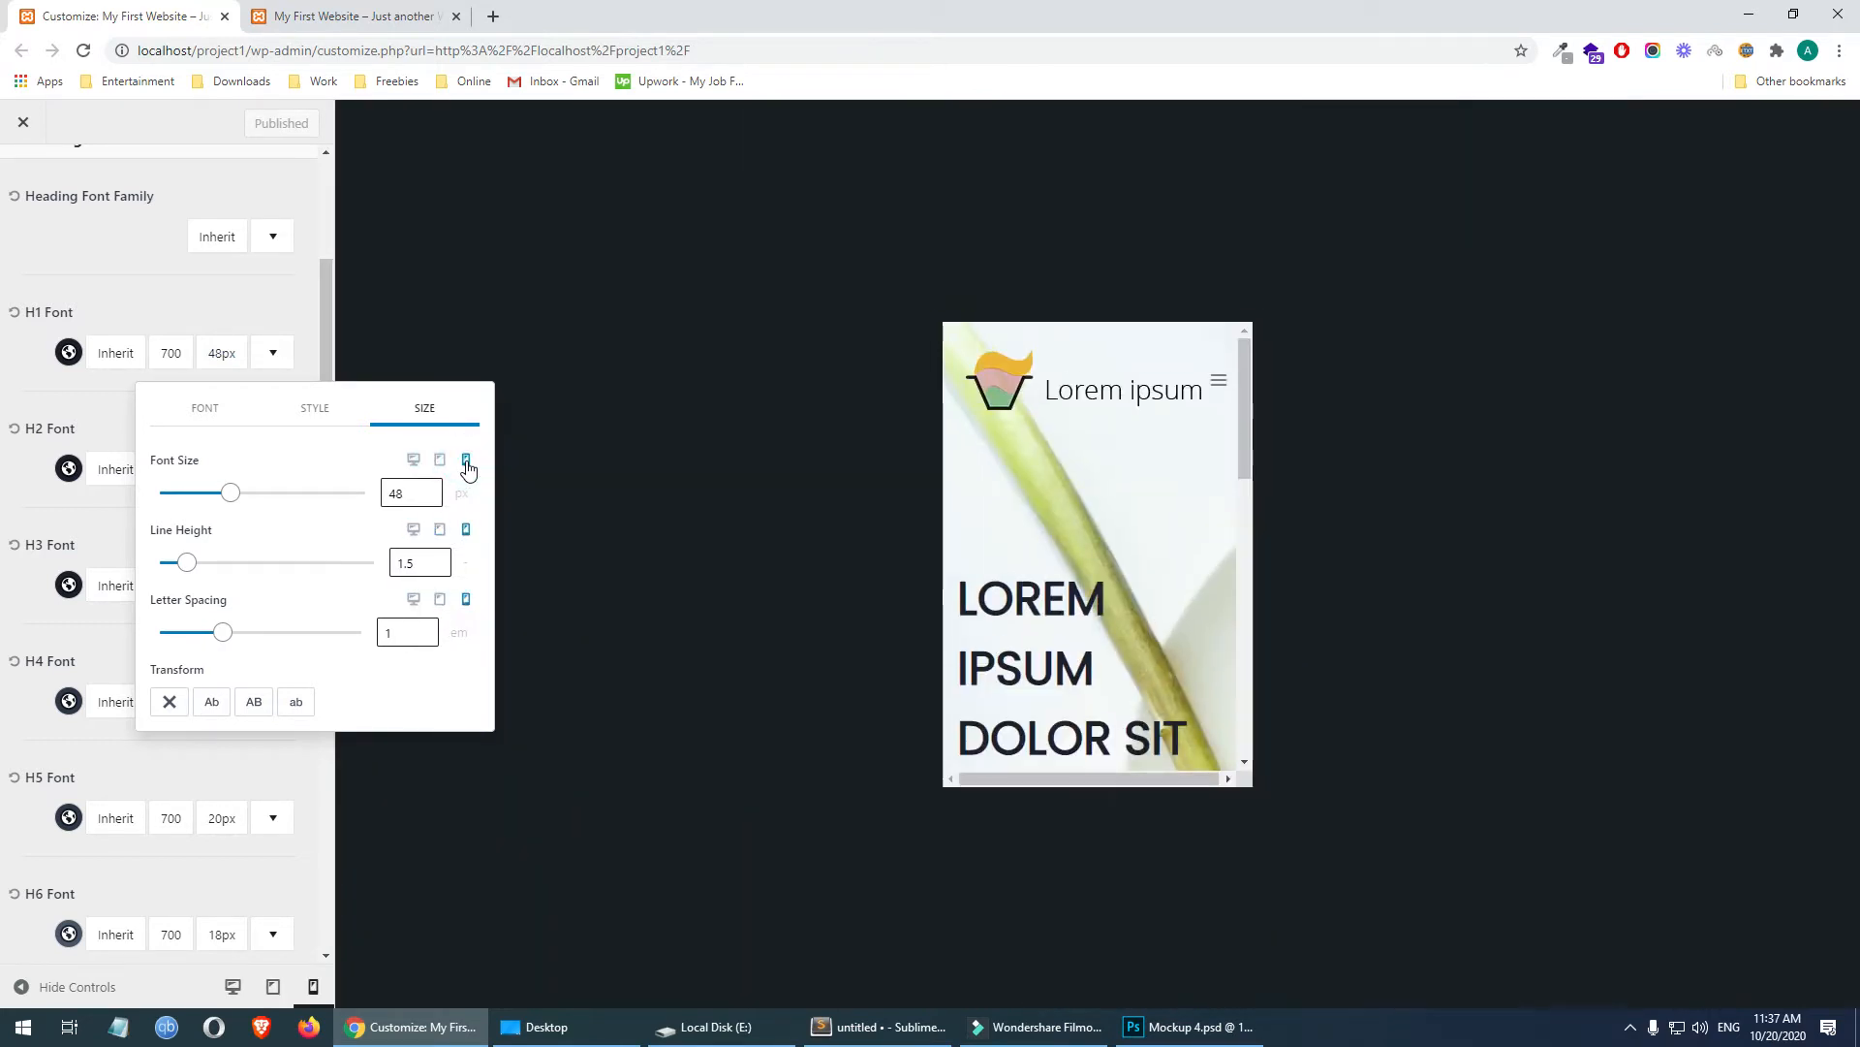
scroll(1013, 537, "down", 3)
scroll(1013, 536, "up", 3)
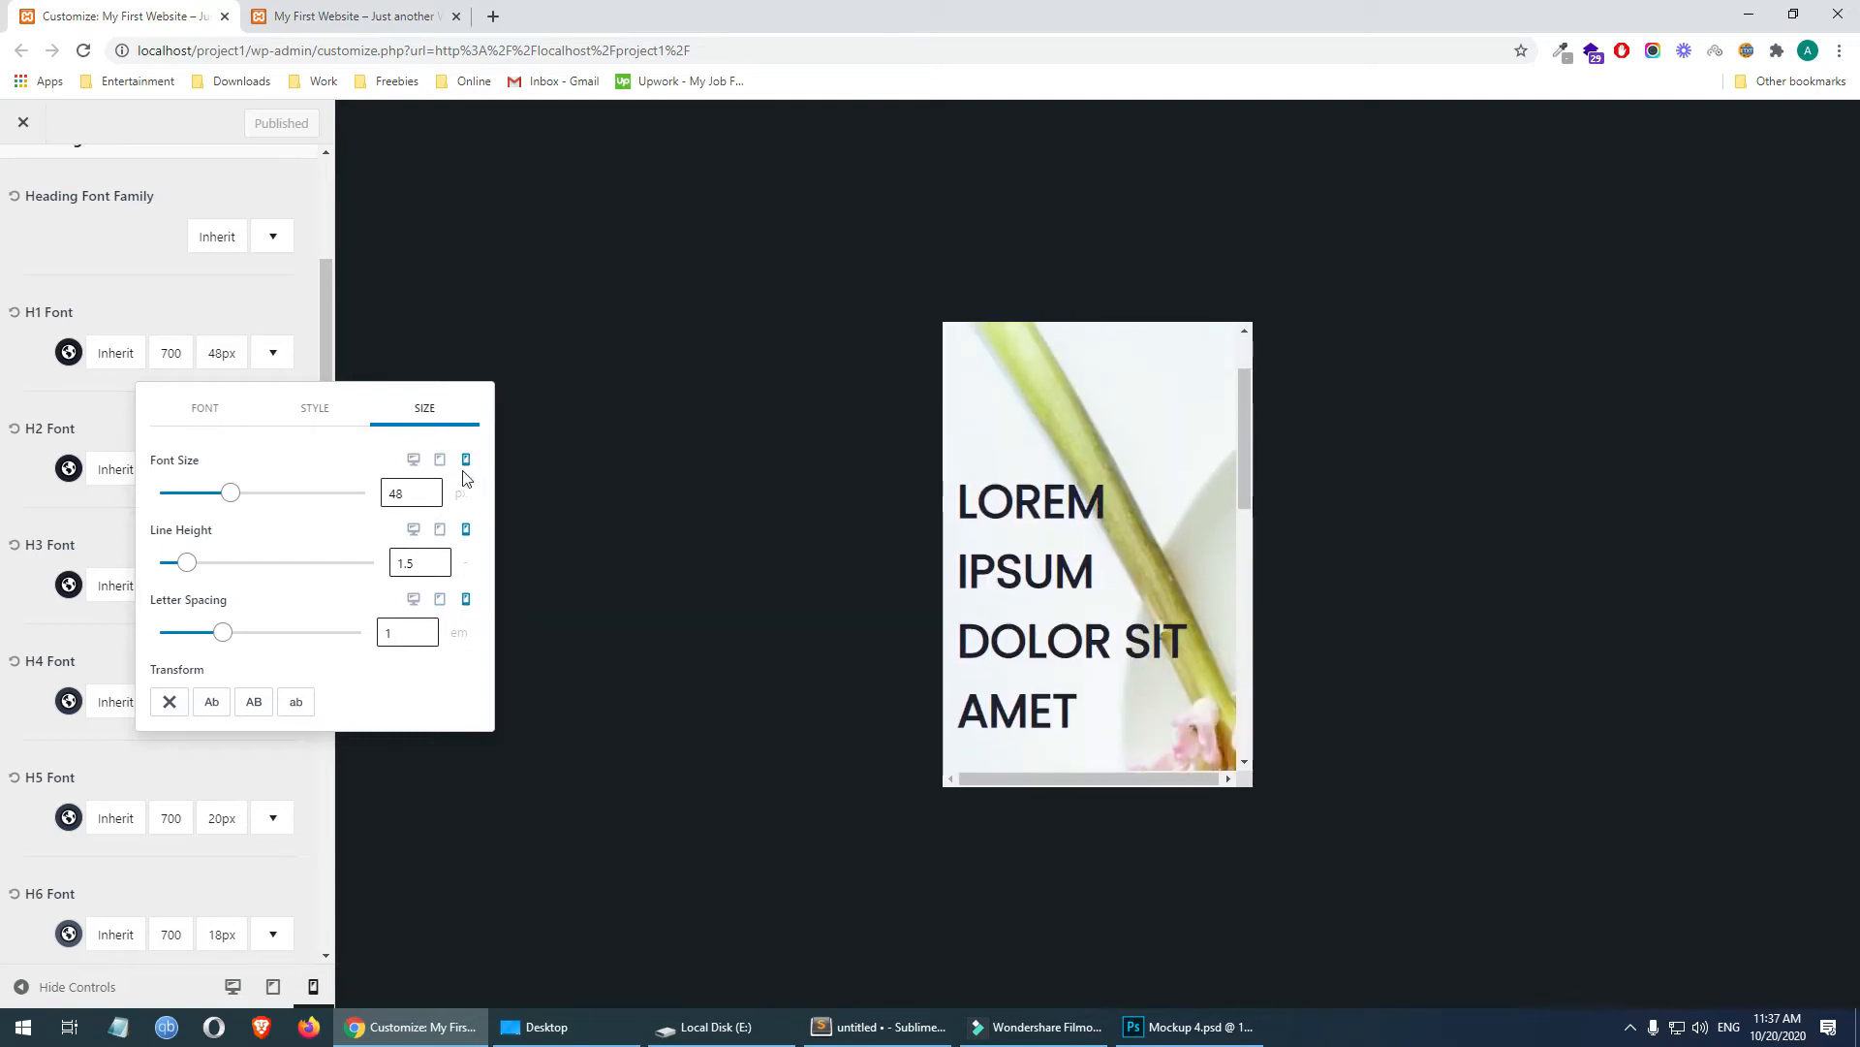
left_click(414, 460)
left_click(214, 409)
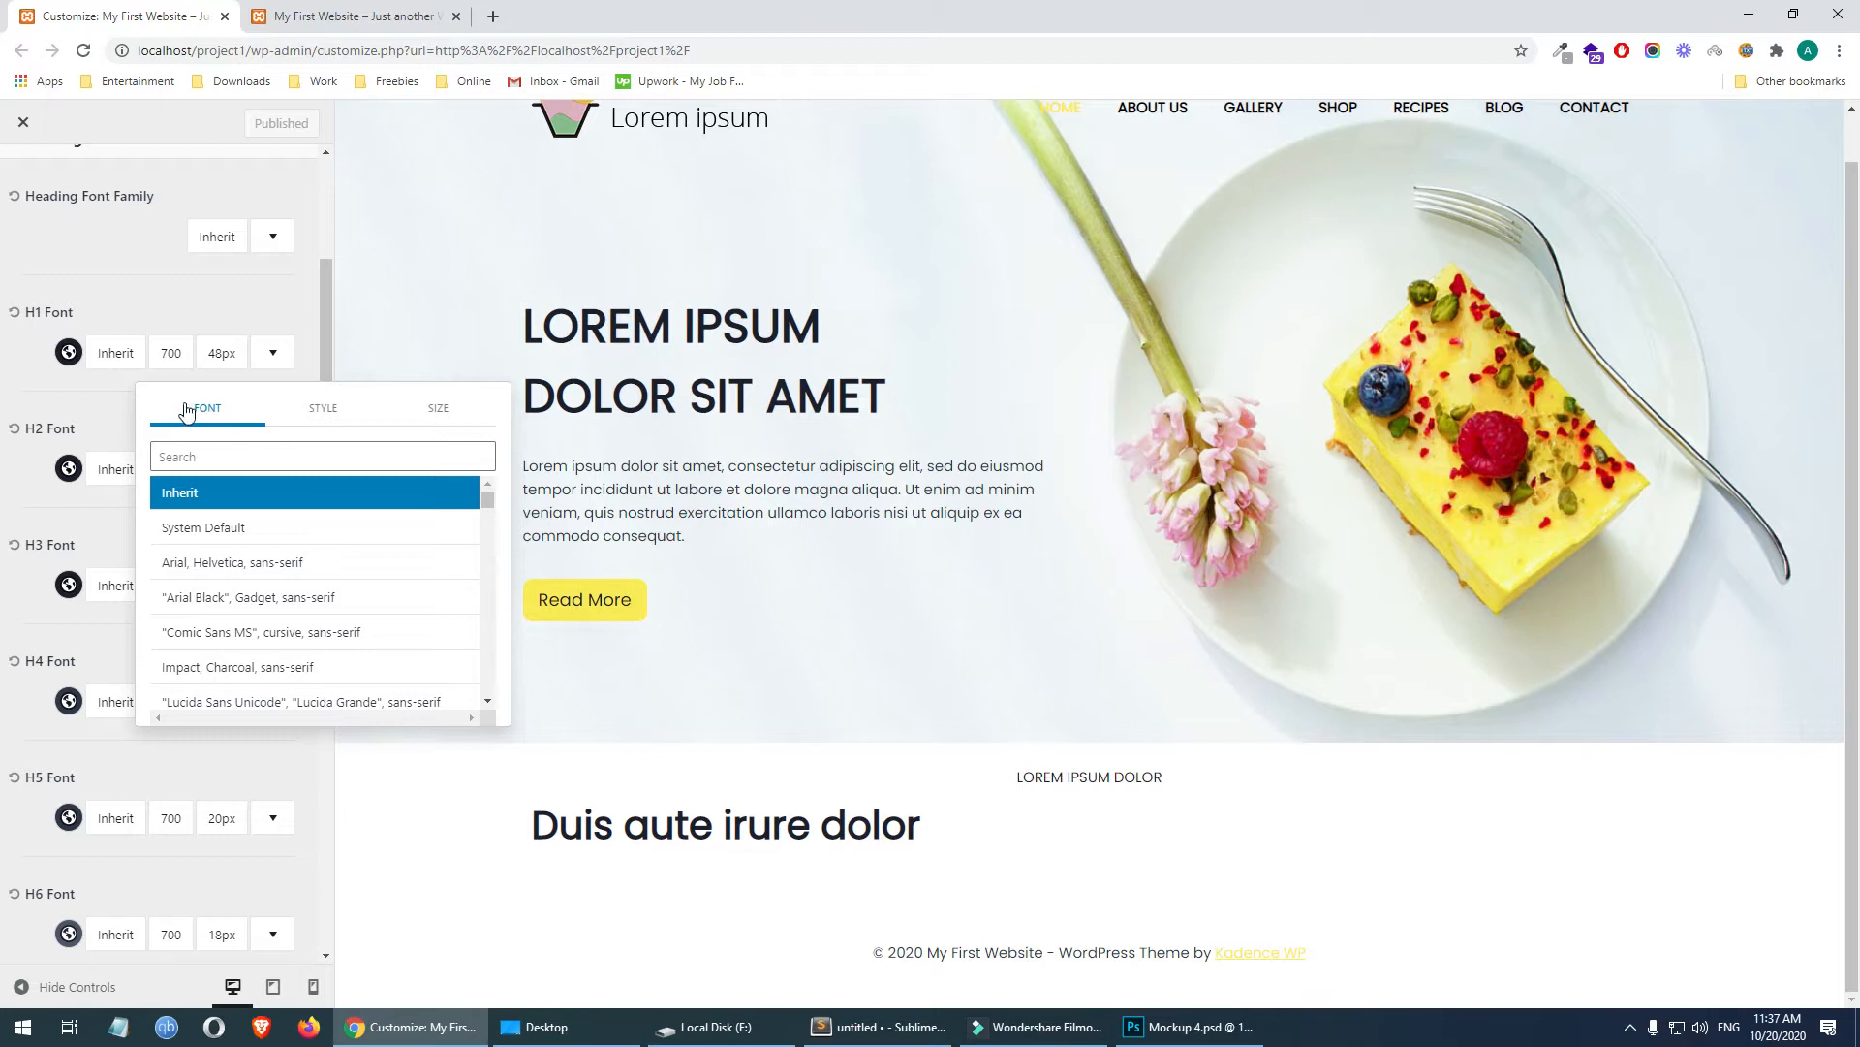
left_click(116, 394)
scroll(207, 523, "down", 5)
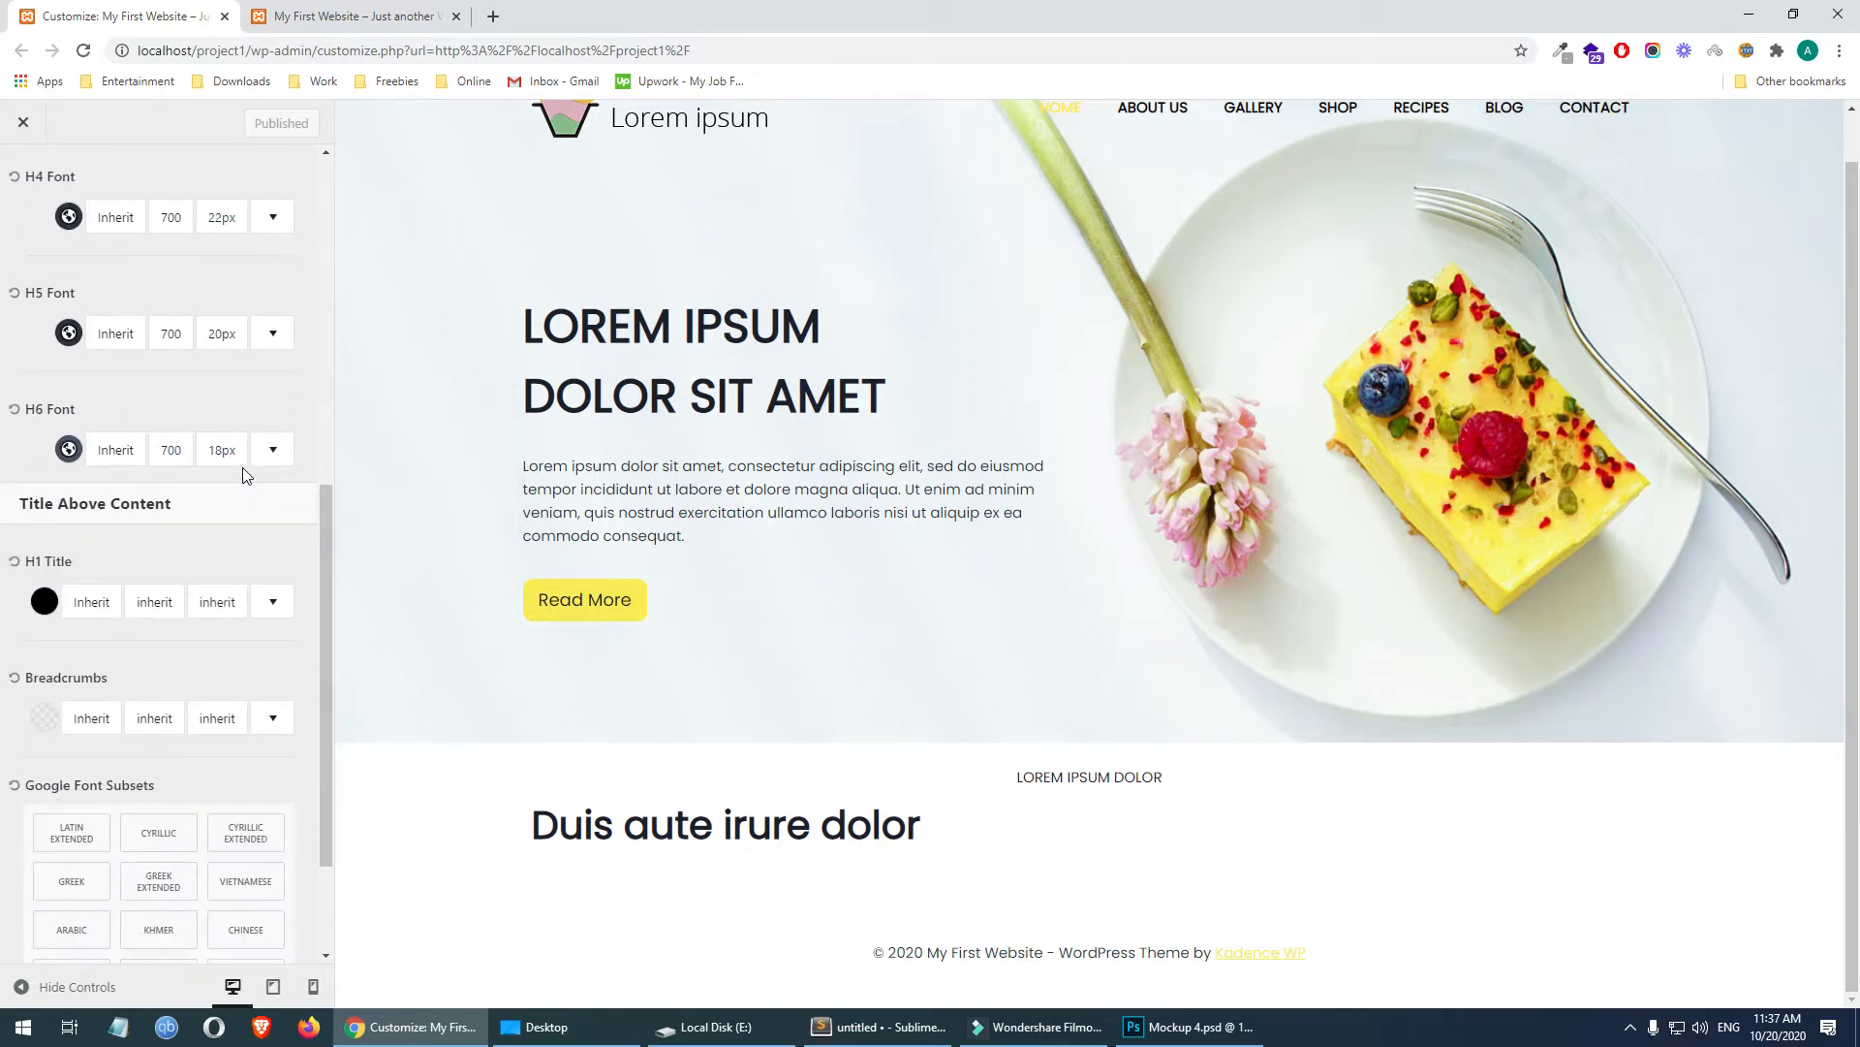
scroll(242, 475, "down", 2)
scroll(241, 481, "up", 10)
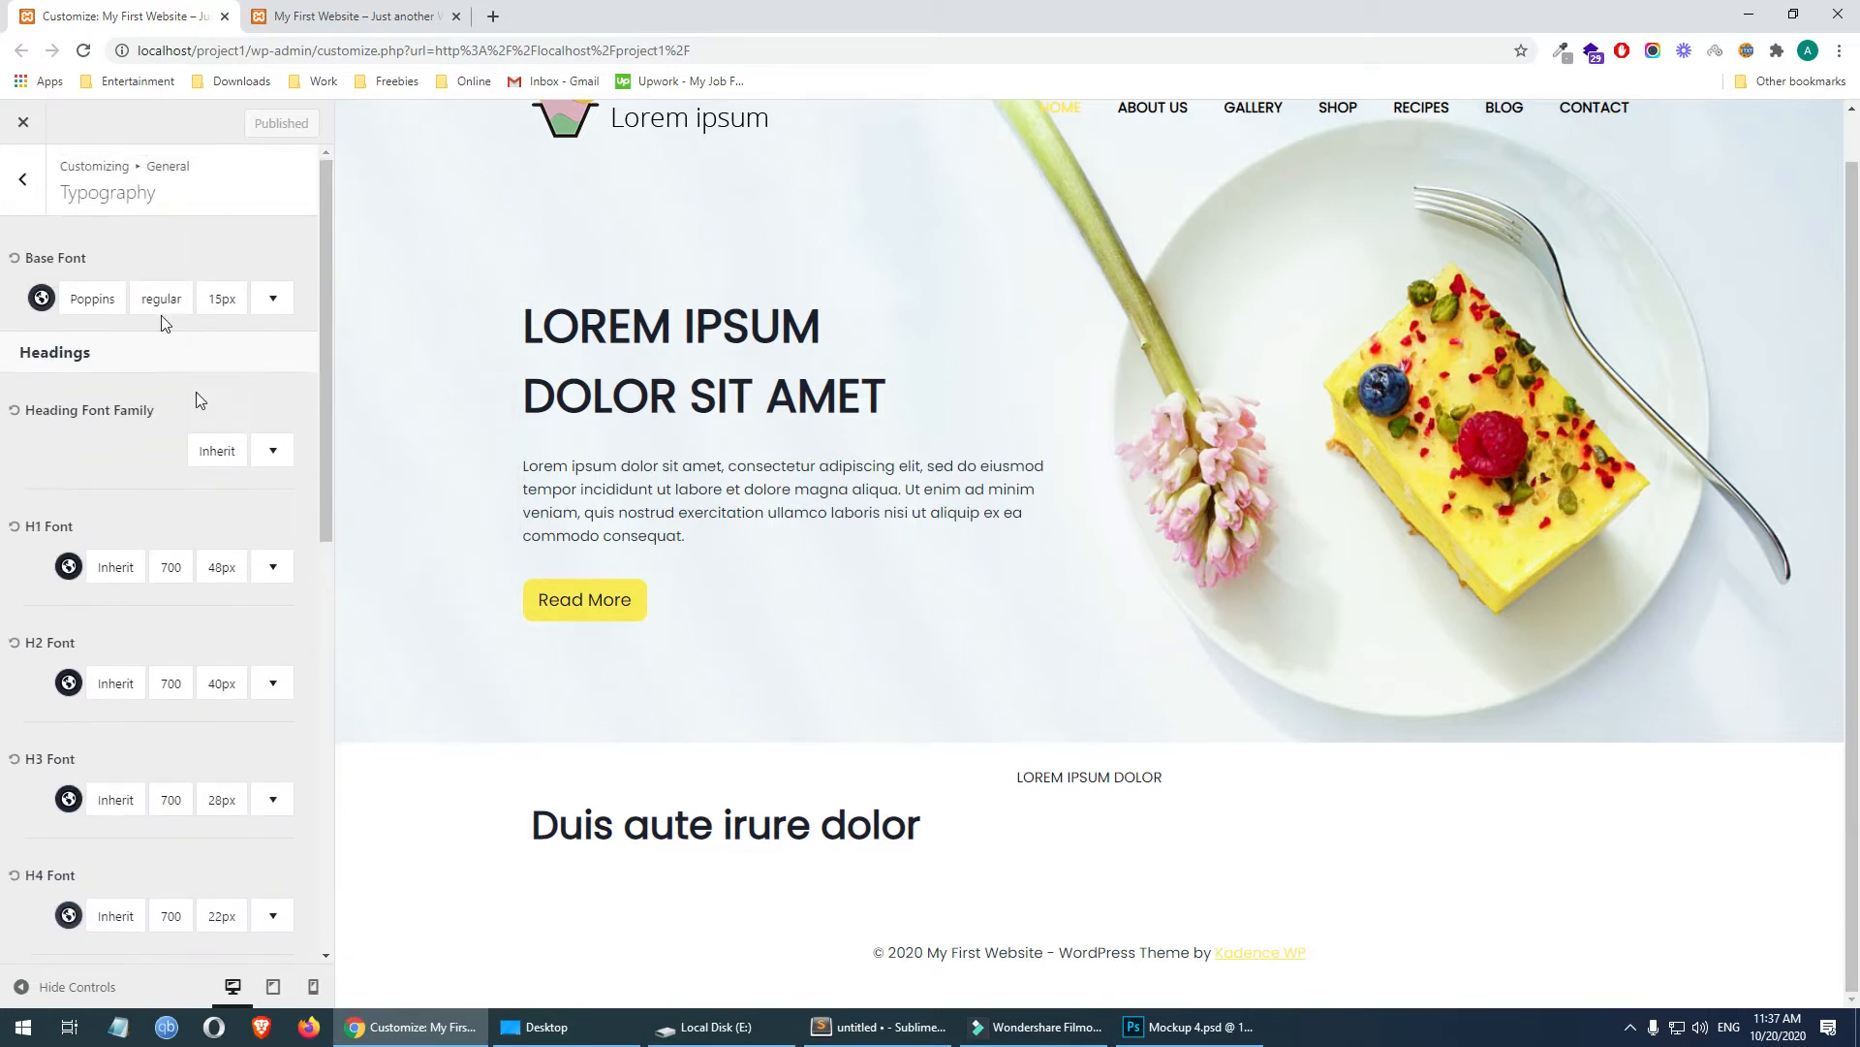
- Review the global Layout settings for content width and spacing, and look over the updated Colors settings
left_click(24, 201)
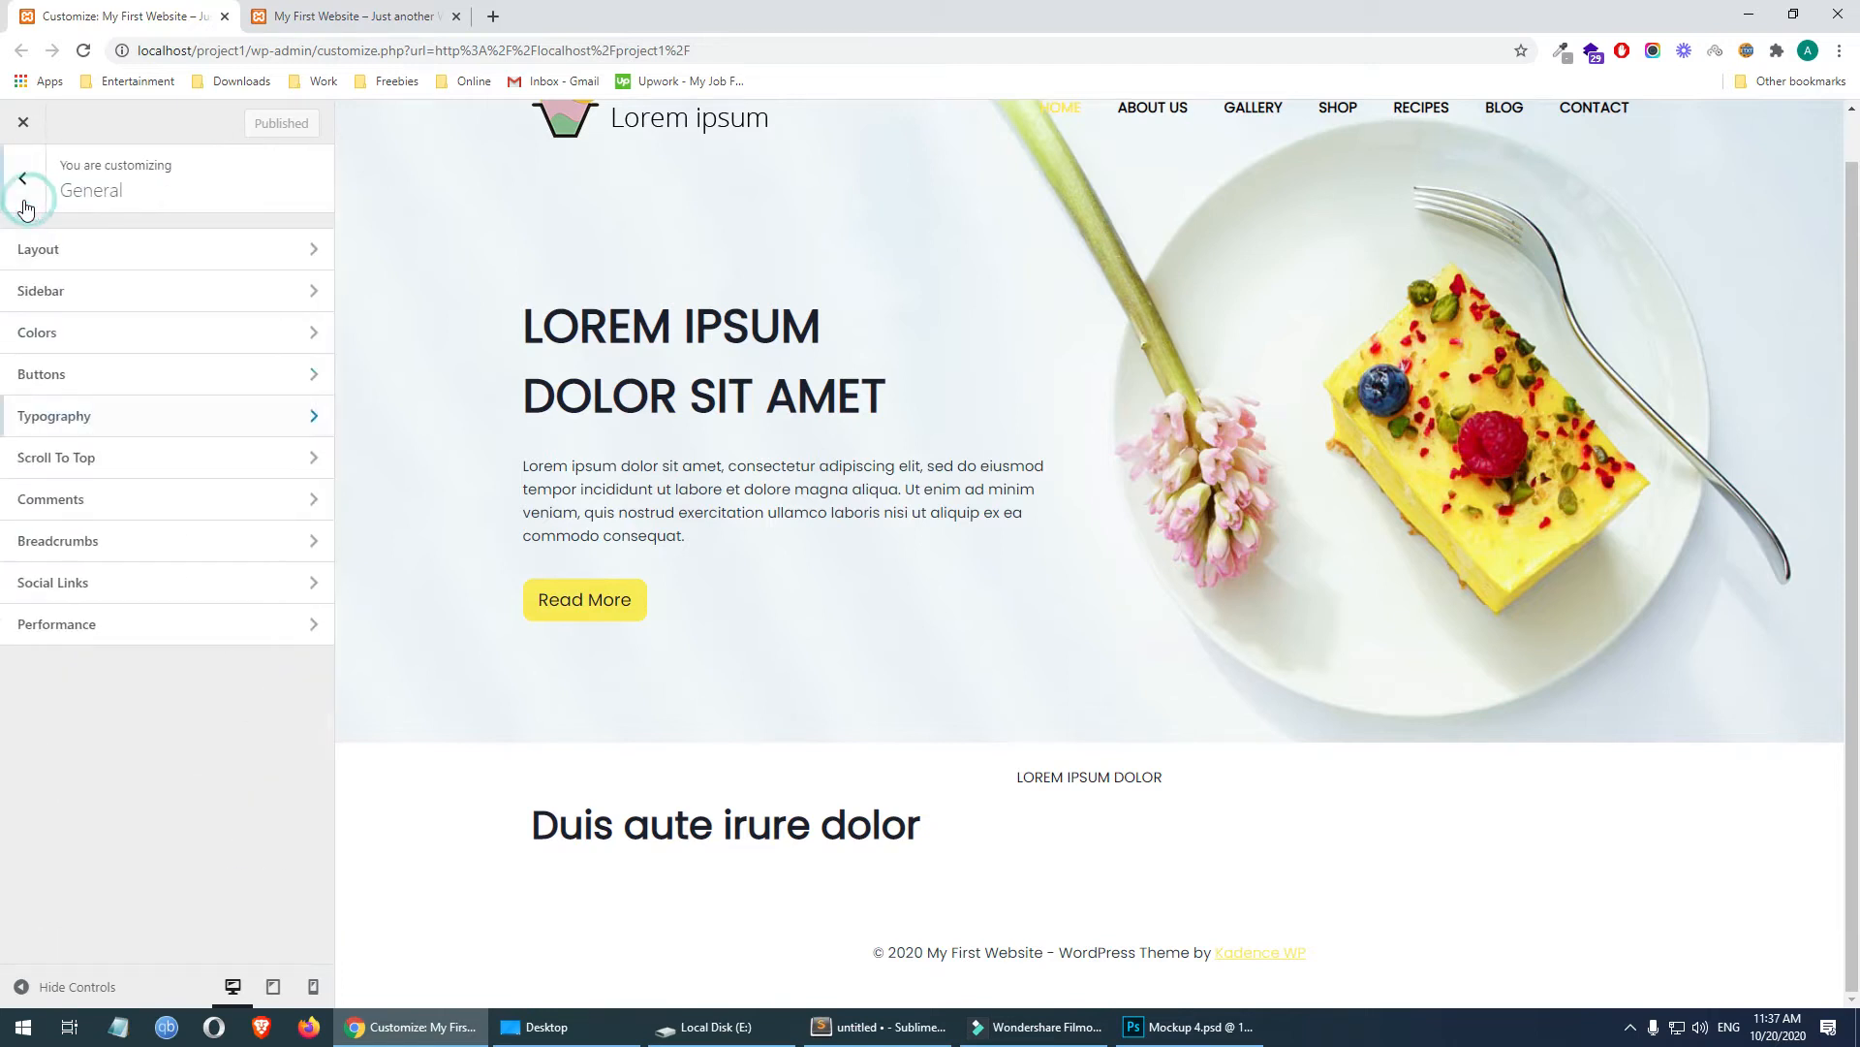
left_click(158, 249)
scroll(295, 255, "down", 4)
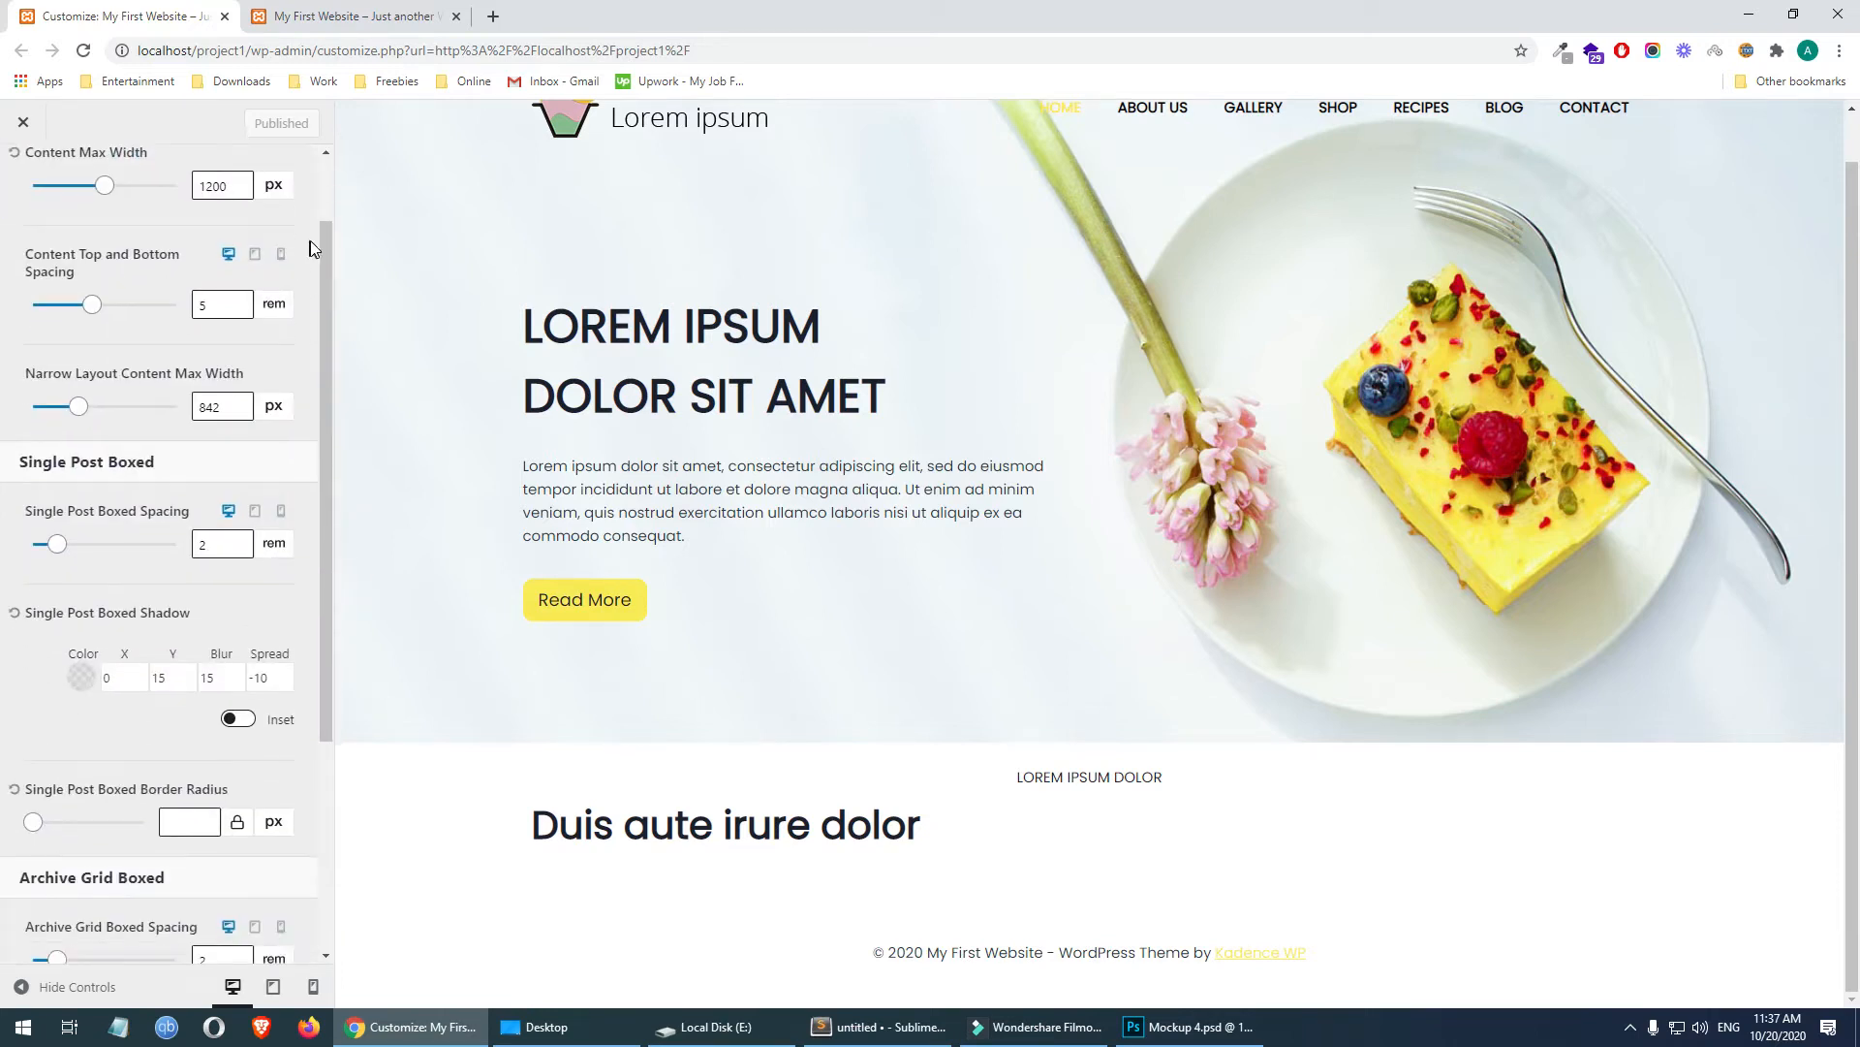
scroll(312, 253, "up", 4)
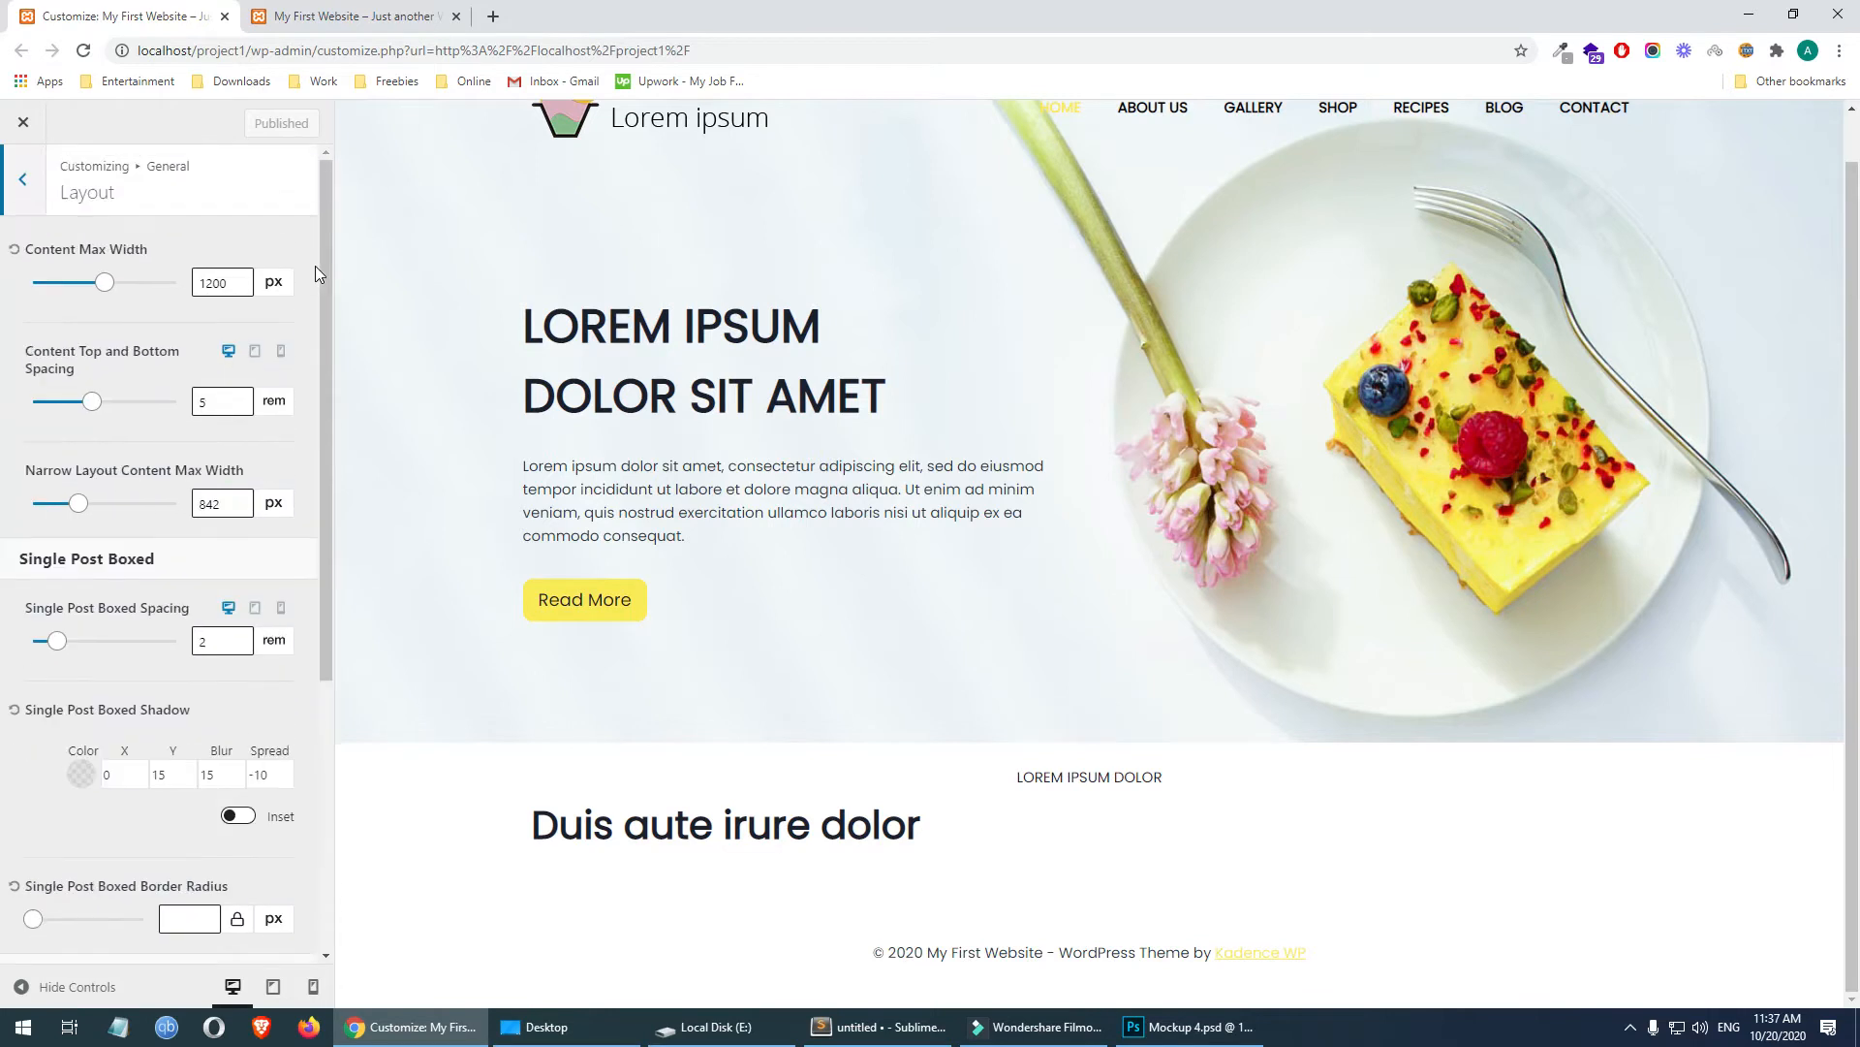
left_click(23, 178)
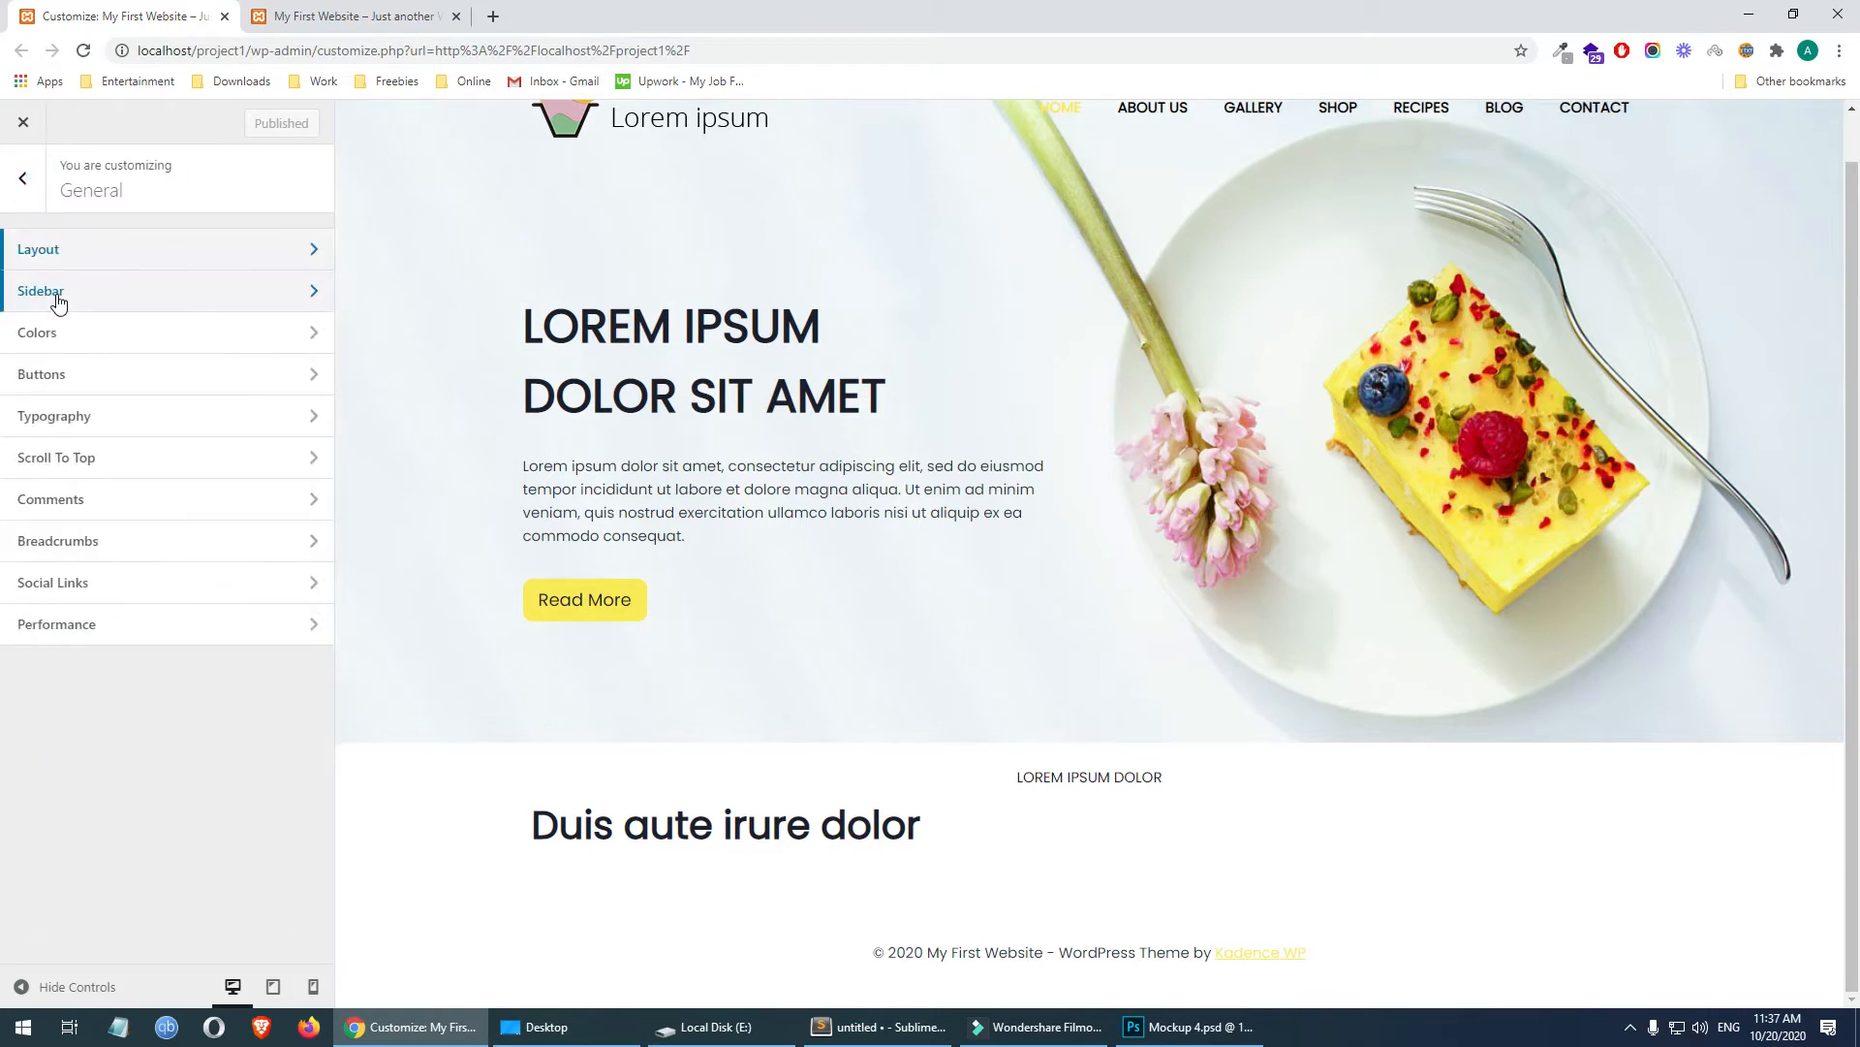
left_click(139, 333)
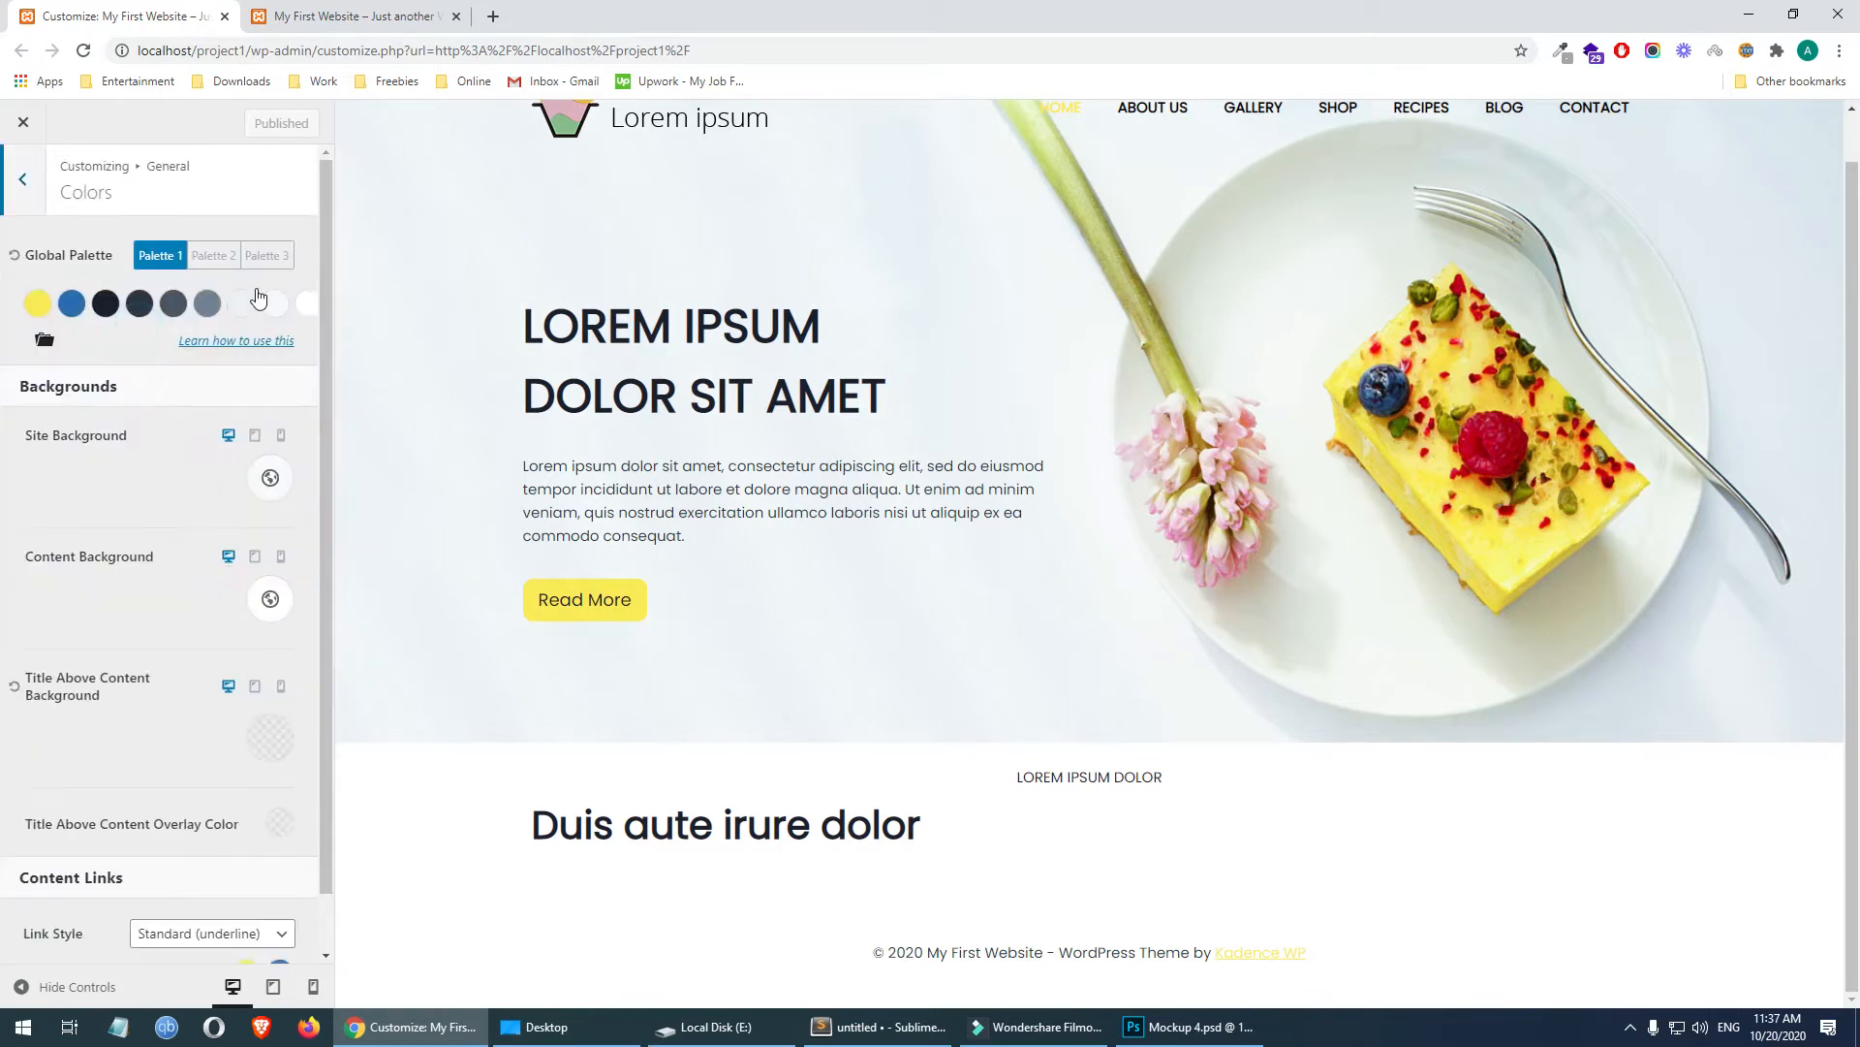
left_click_drag(328, 306, 323, 398)
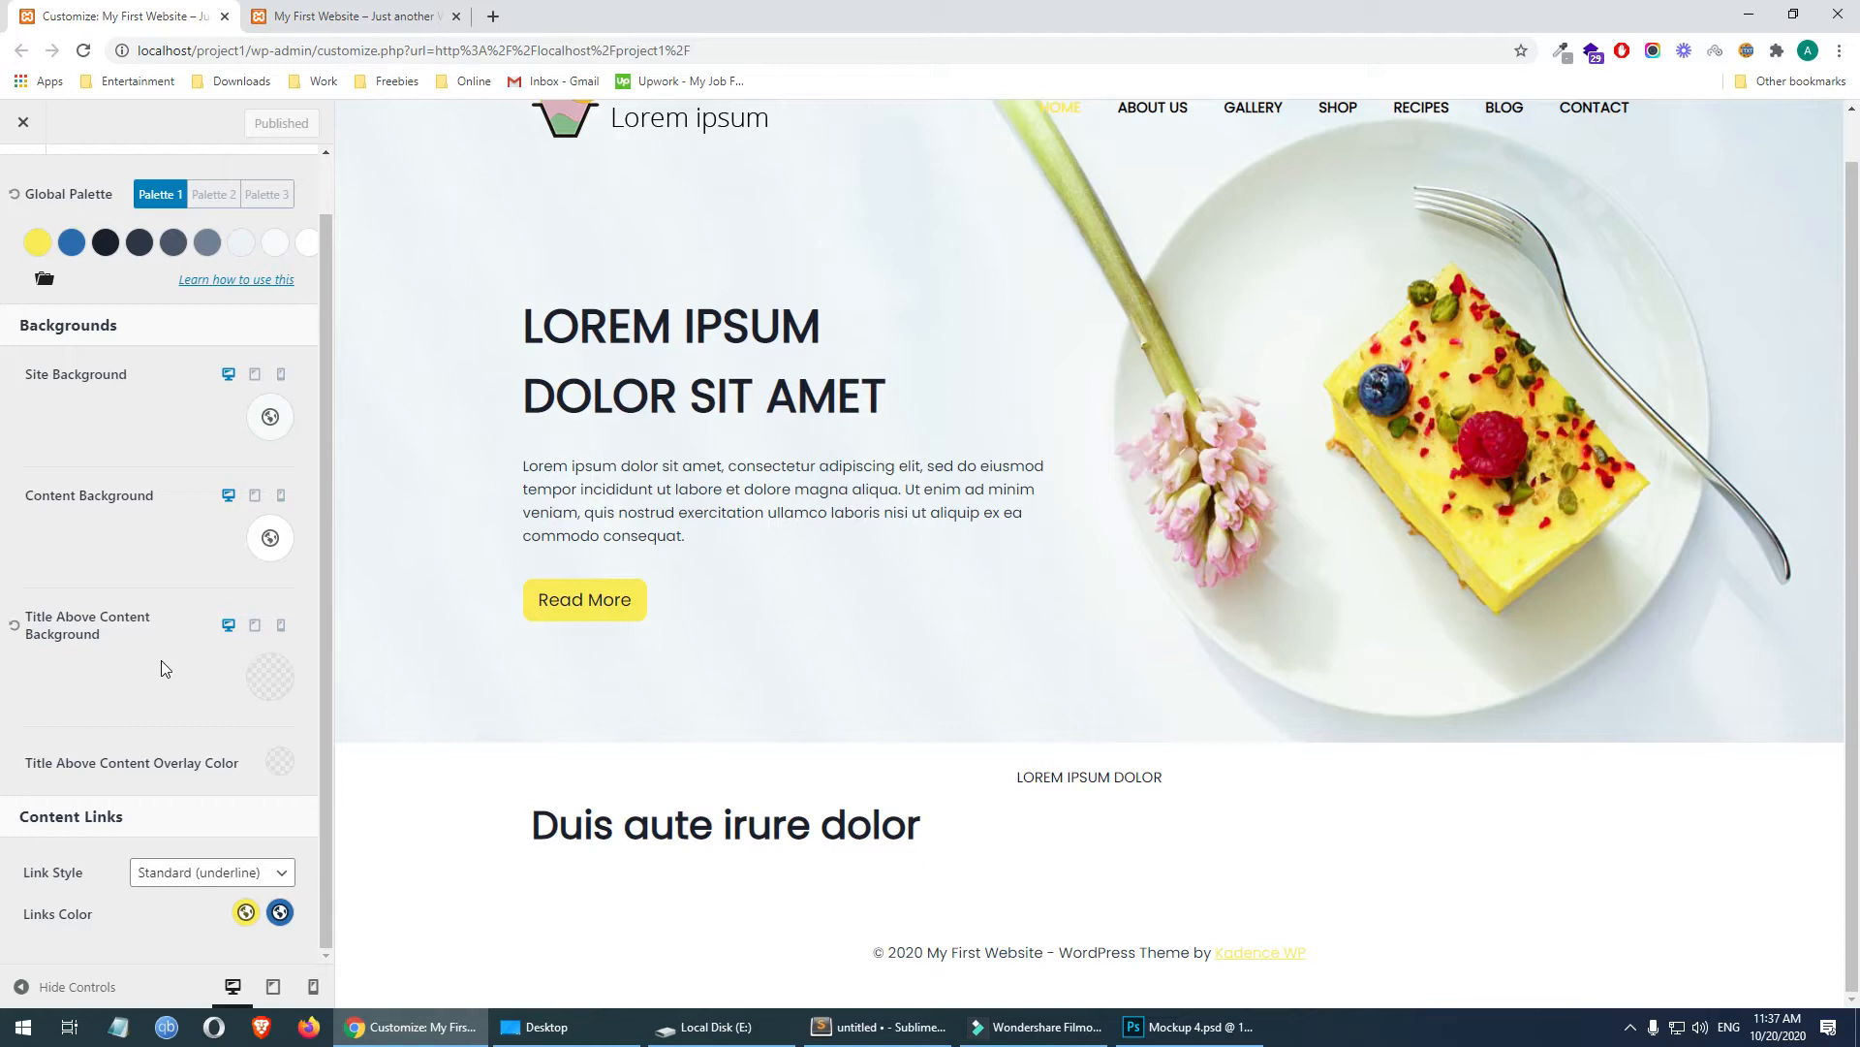
scroll(178, 659, "up", 1)
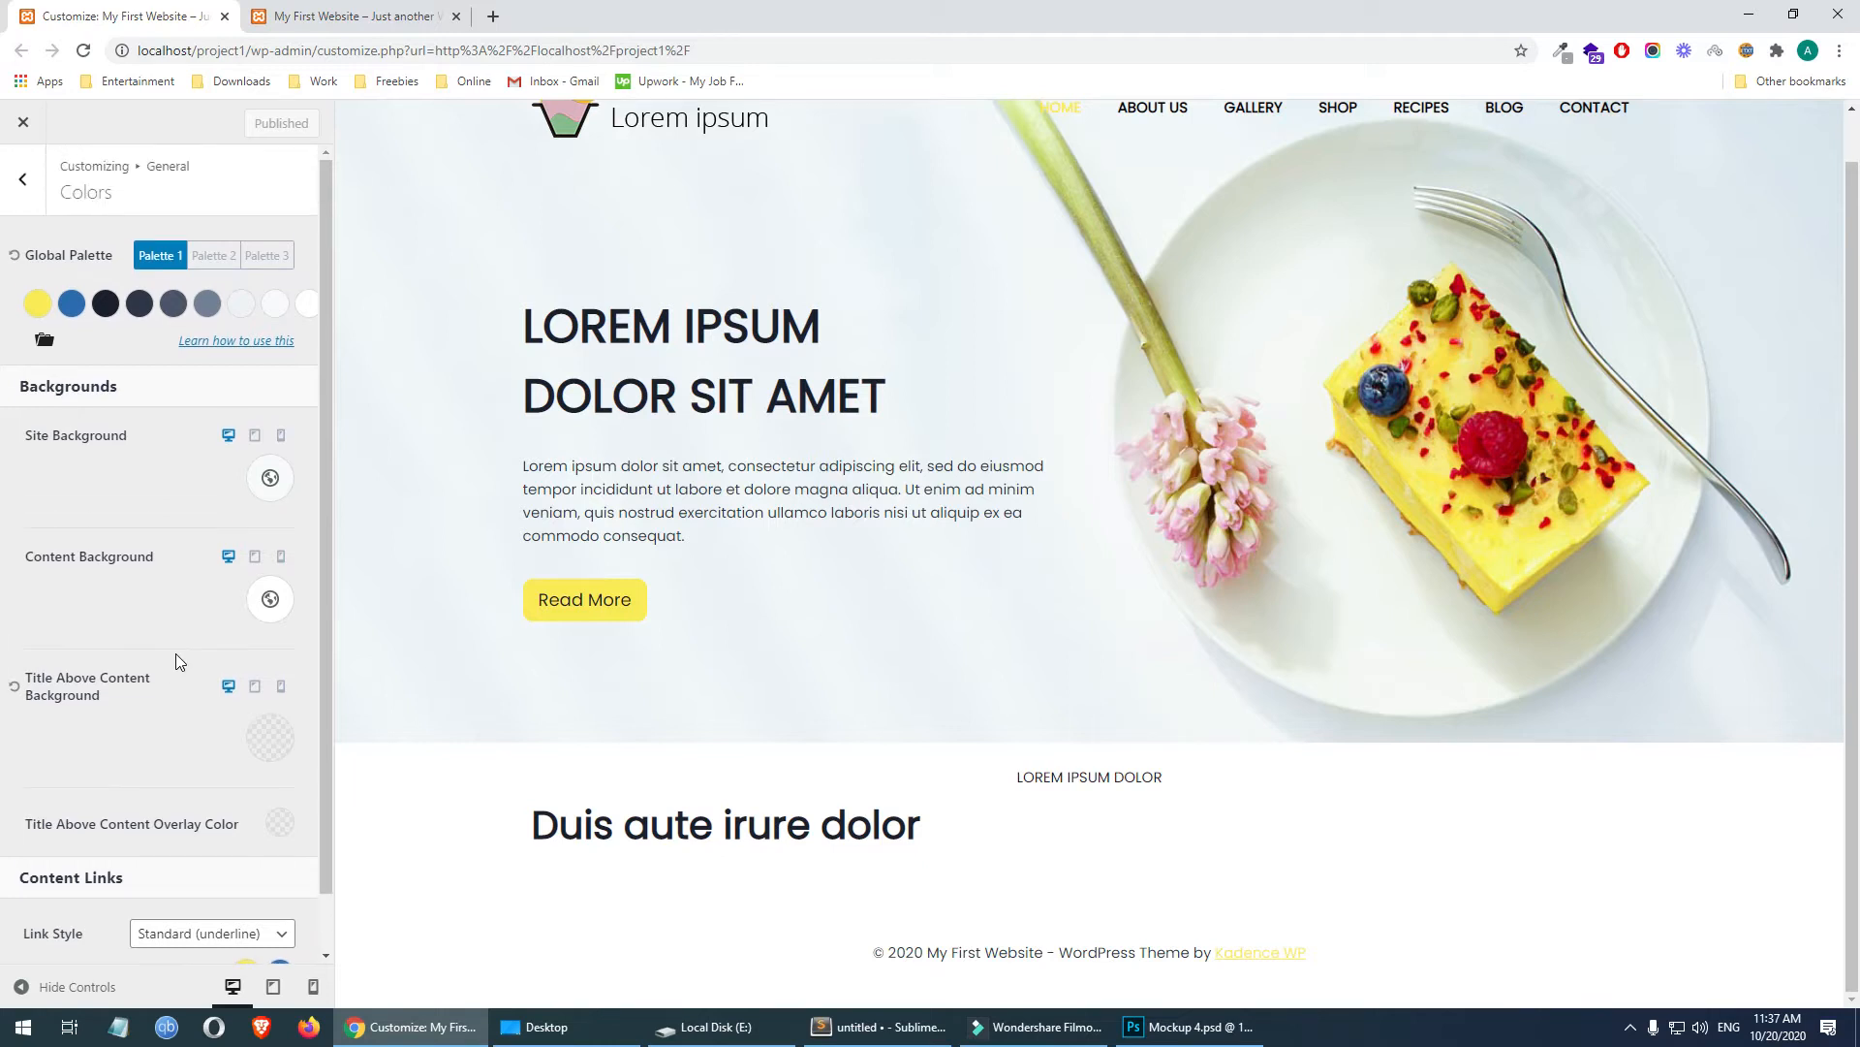
- Enable Scroll To Top in the Customizer's General settings and publish the change
left_click(23, 178)
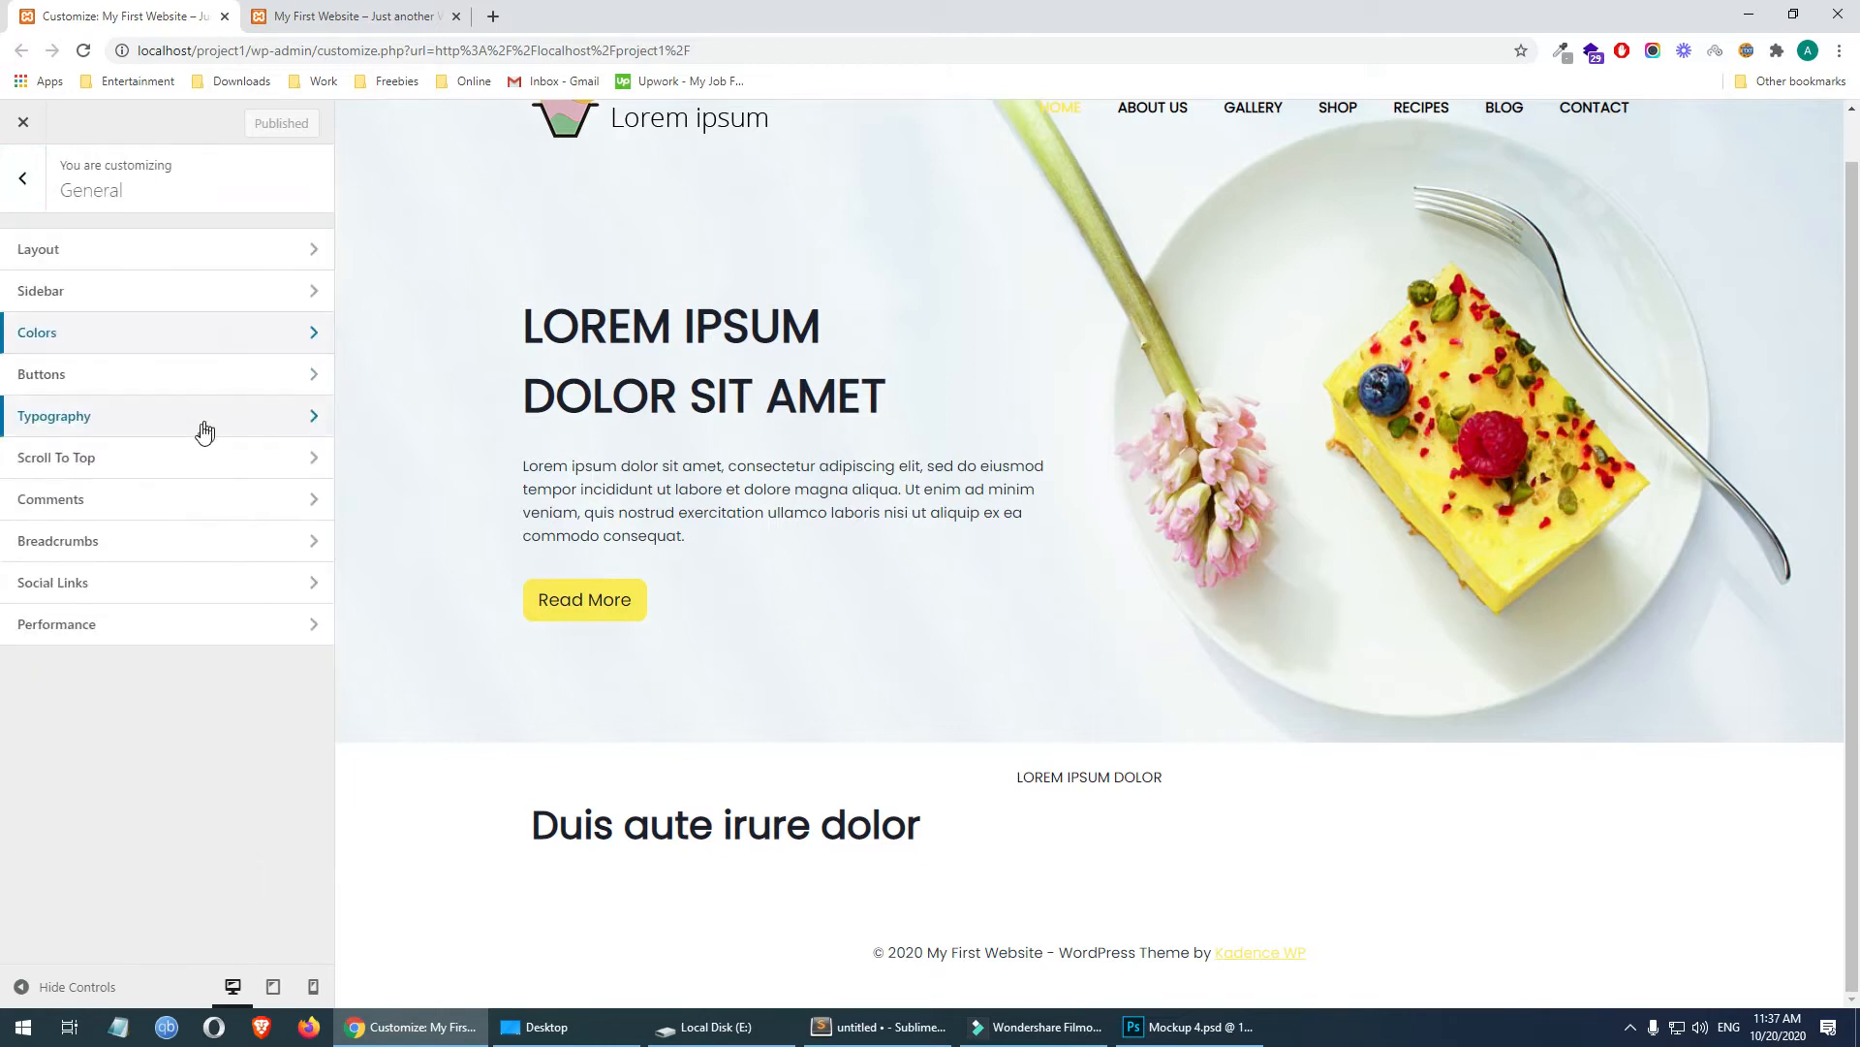
left_click(139, 466)
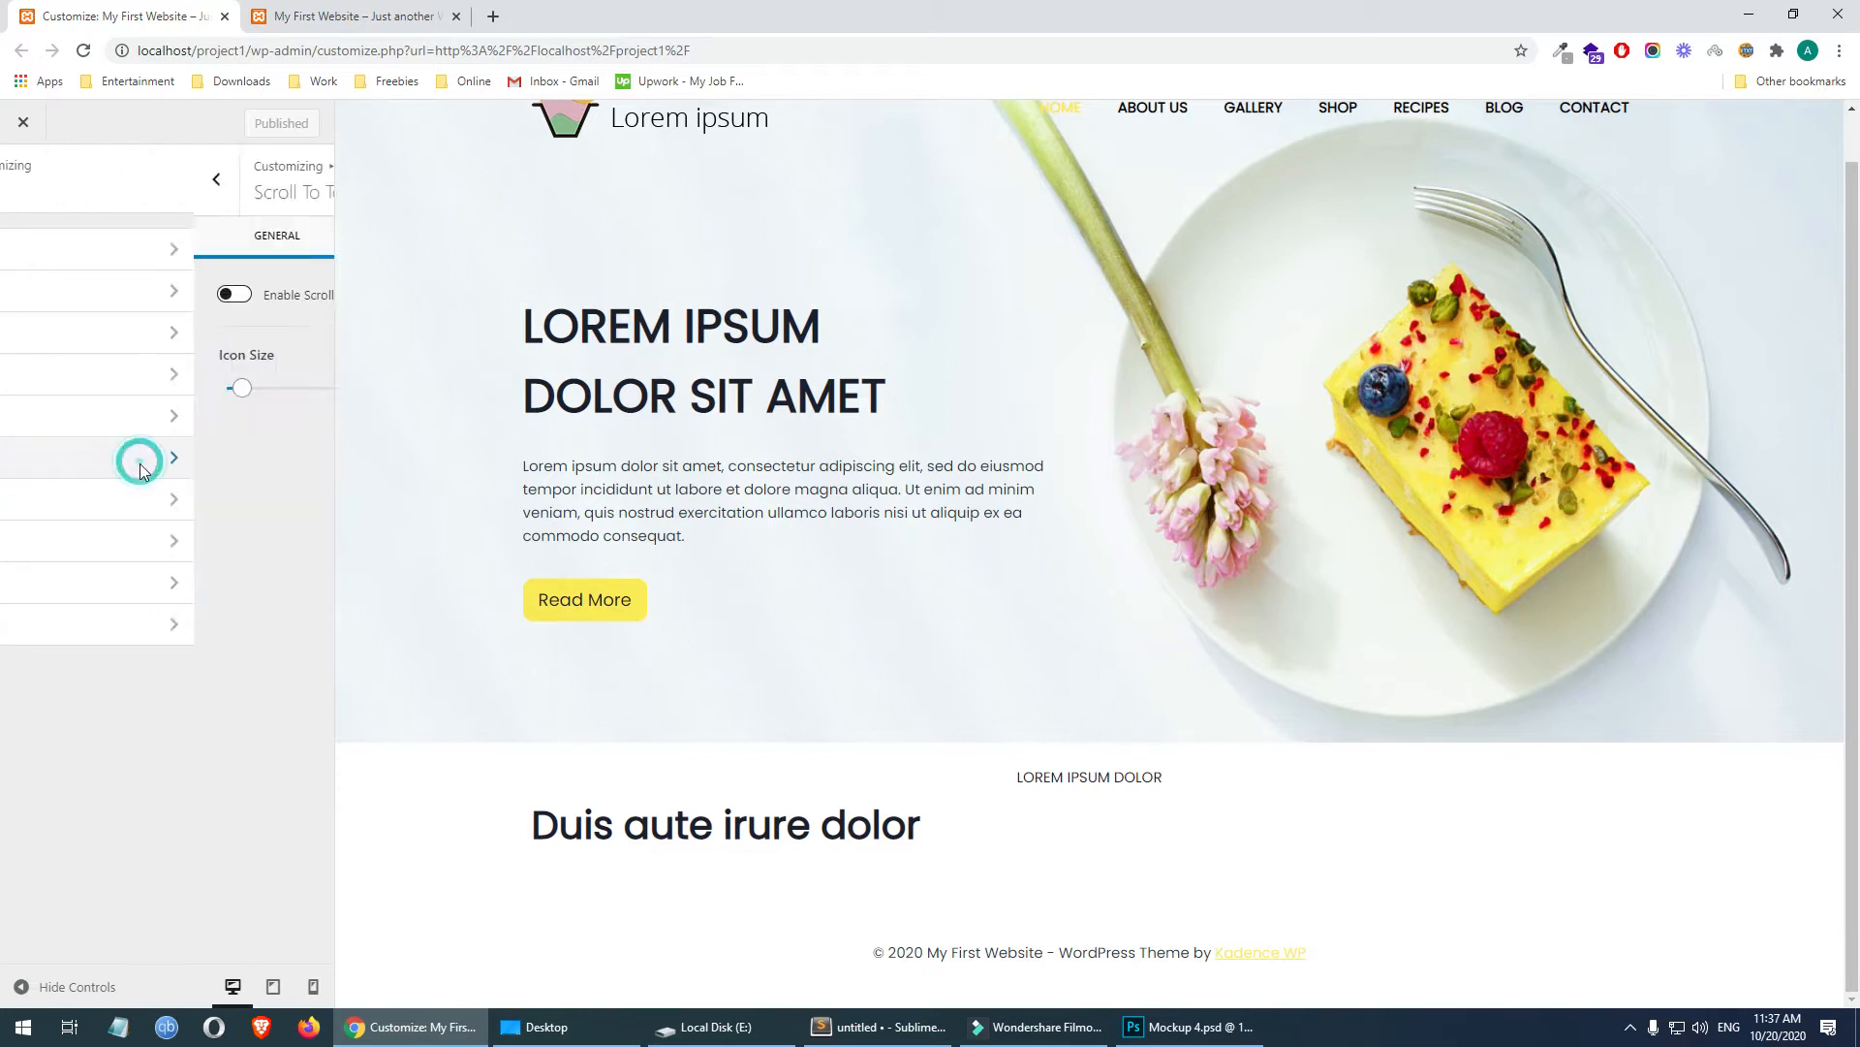
left_click(47, 298)
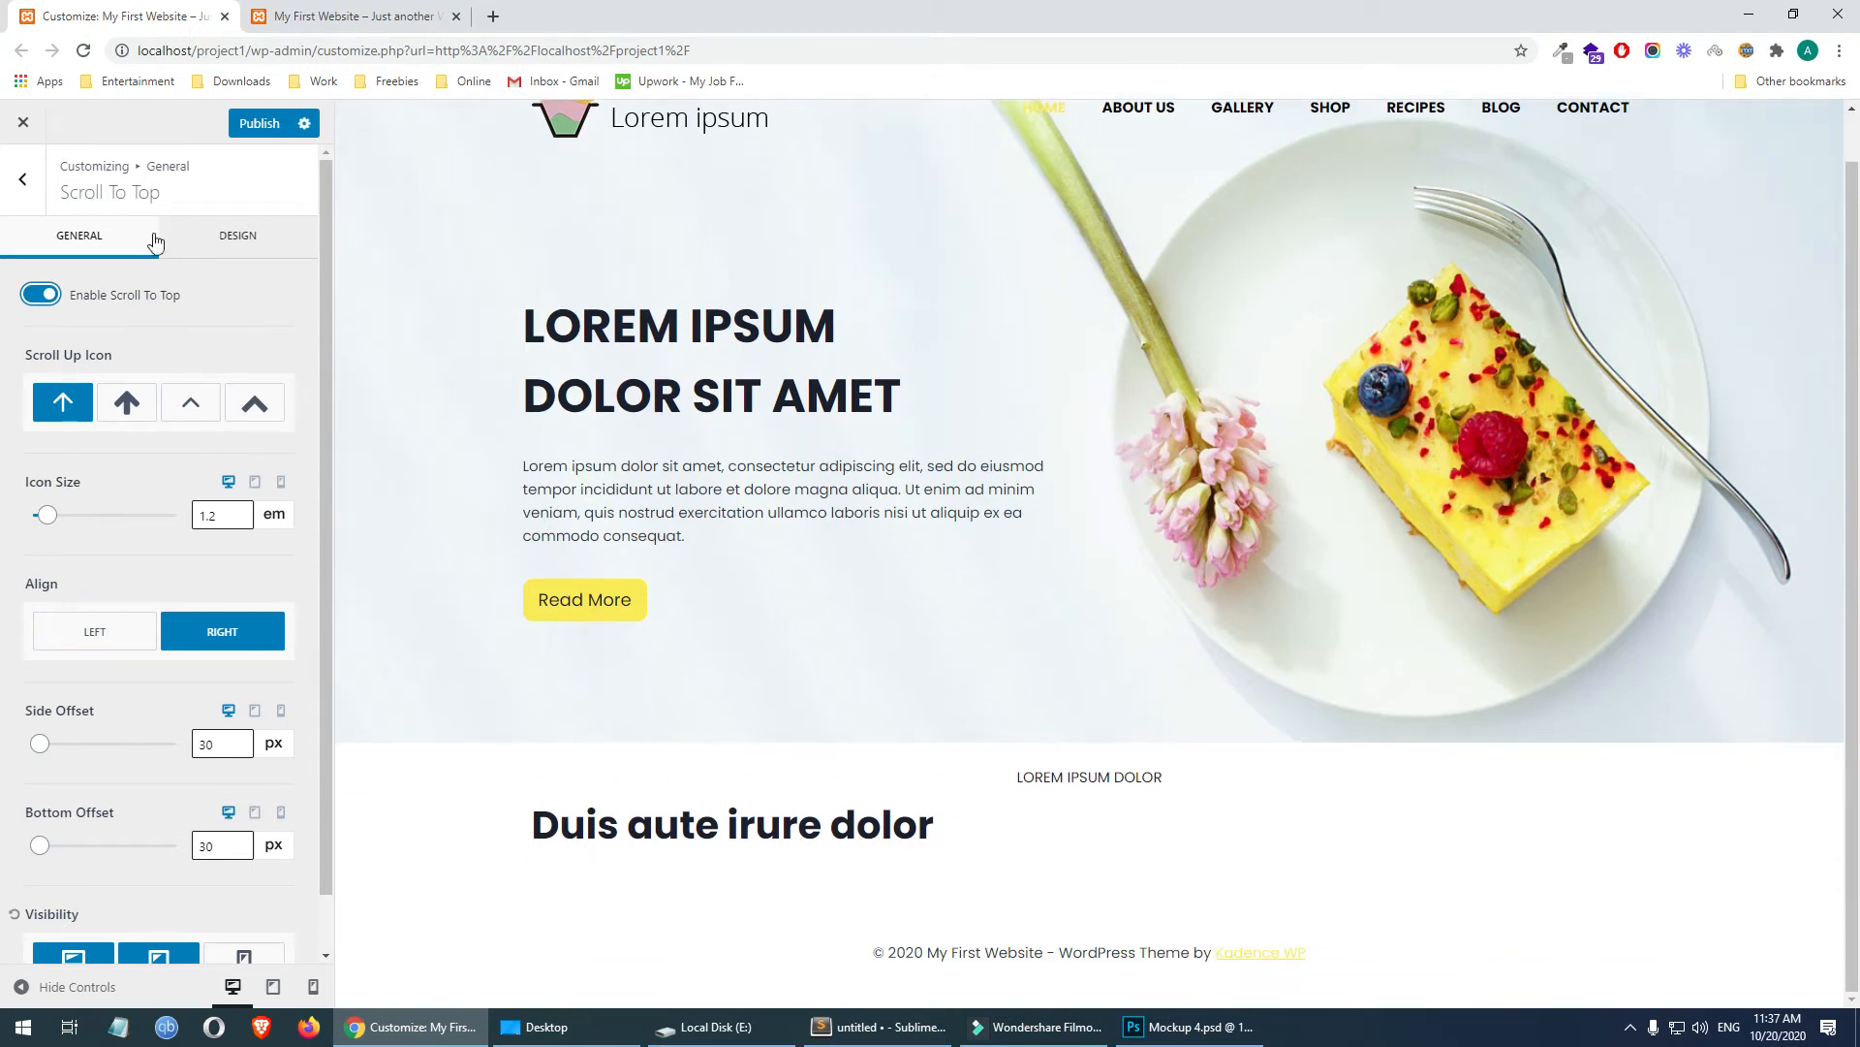
- Look over the live home page to check the published typography, palette and scroll-to-top changes
left_click(329, 17)
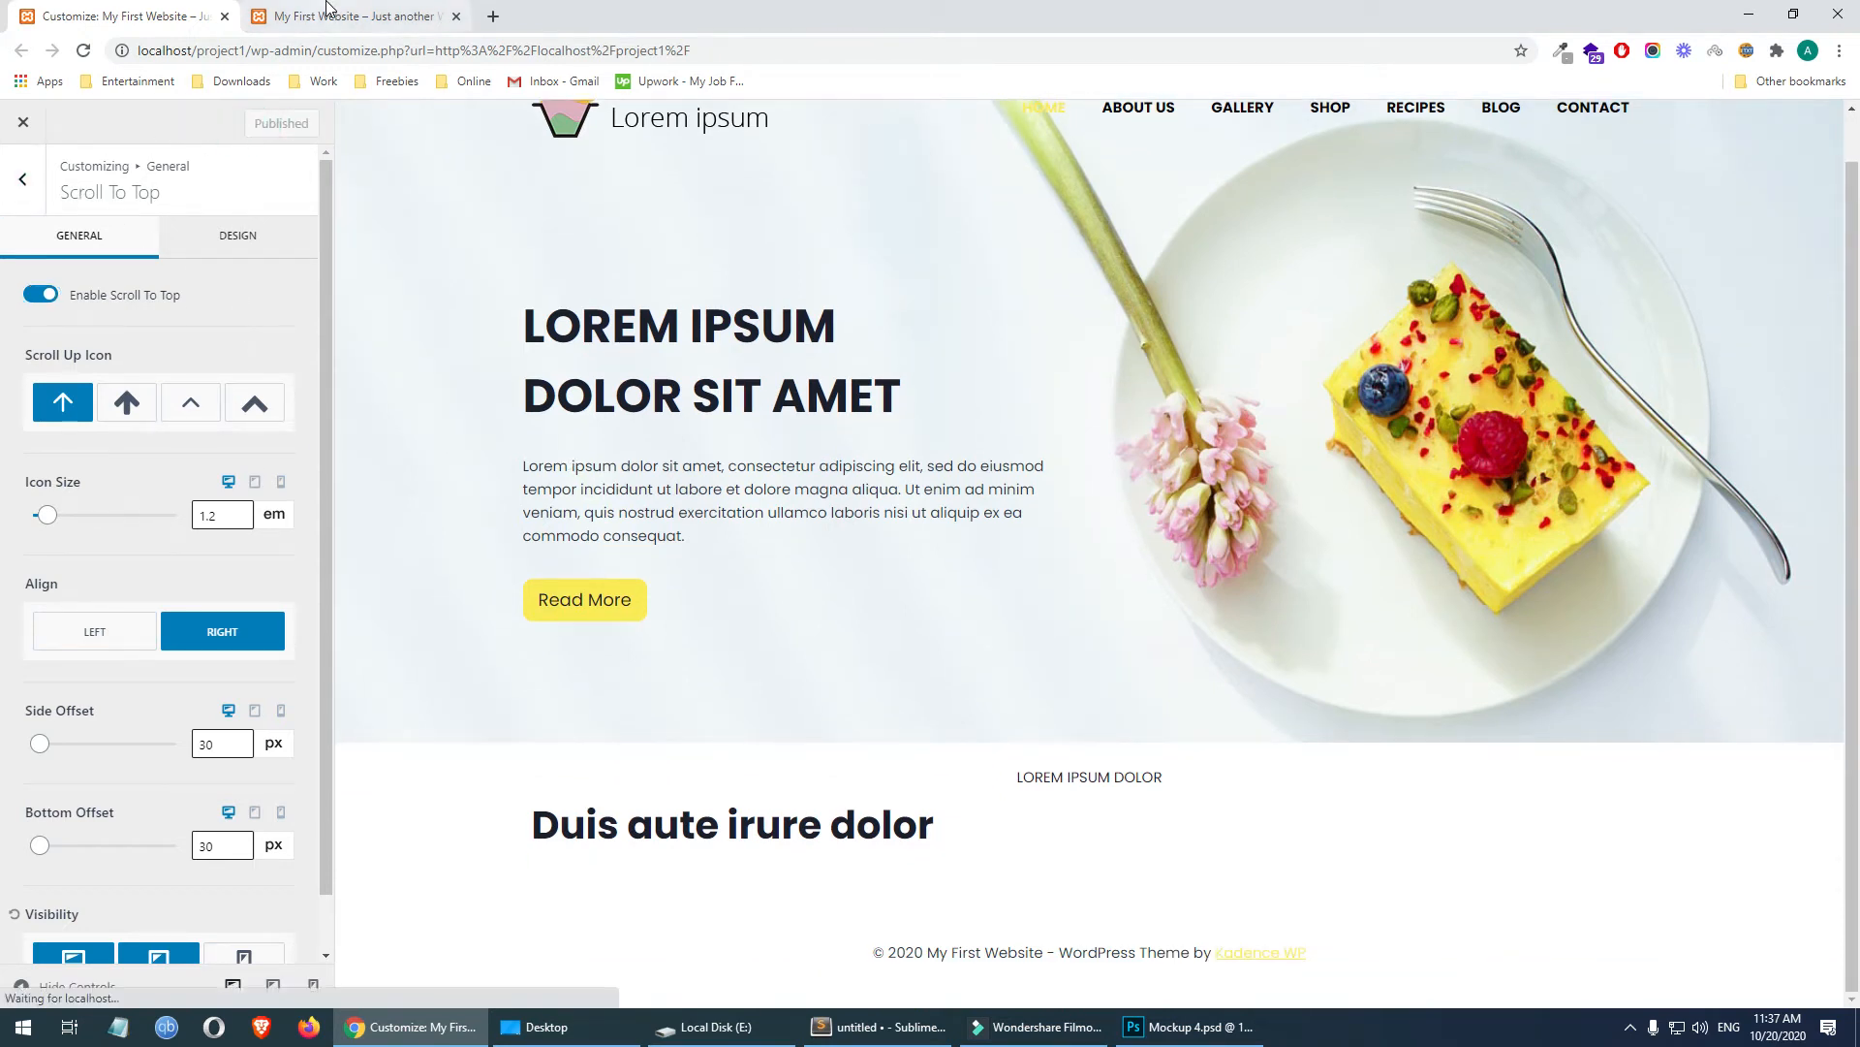
scroll(1688, 656, "up", 1)
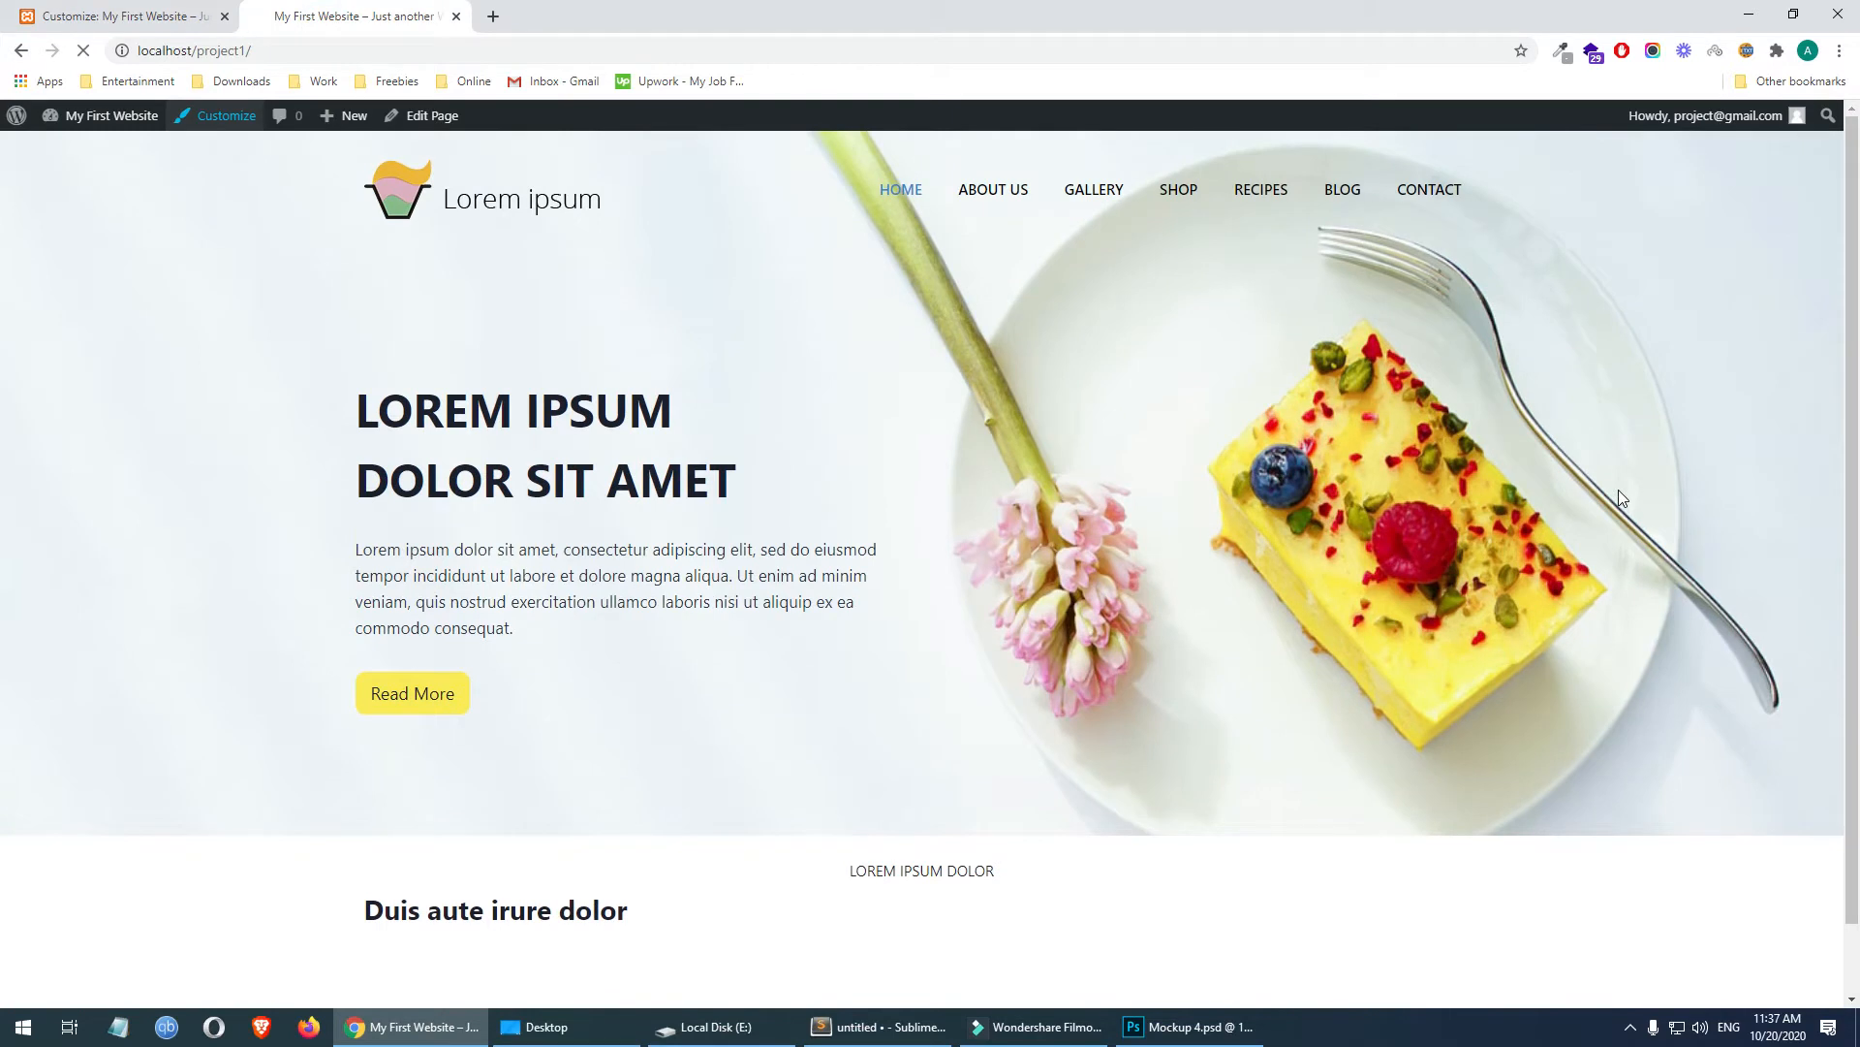
scroll(1620, 392, "down", 1)
scroll(1628, 444, "up", 1)
scroll(1237, 336, "down", 1)
- Close the Customizer and open the Home page in the block editor
left_click(206, 10)
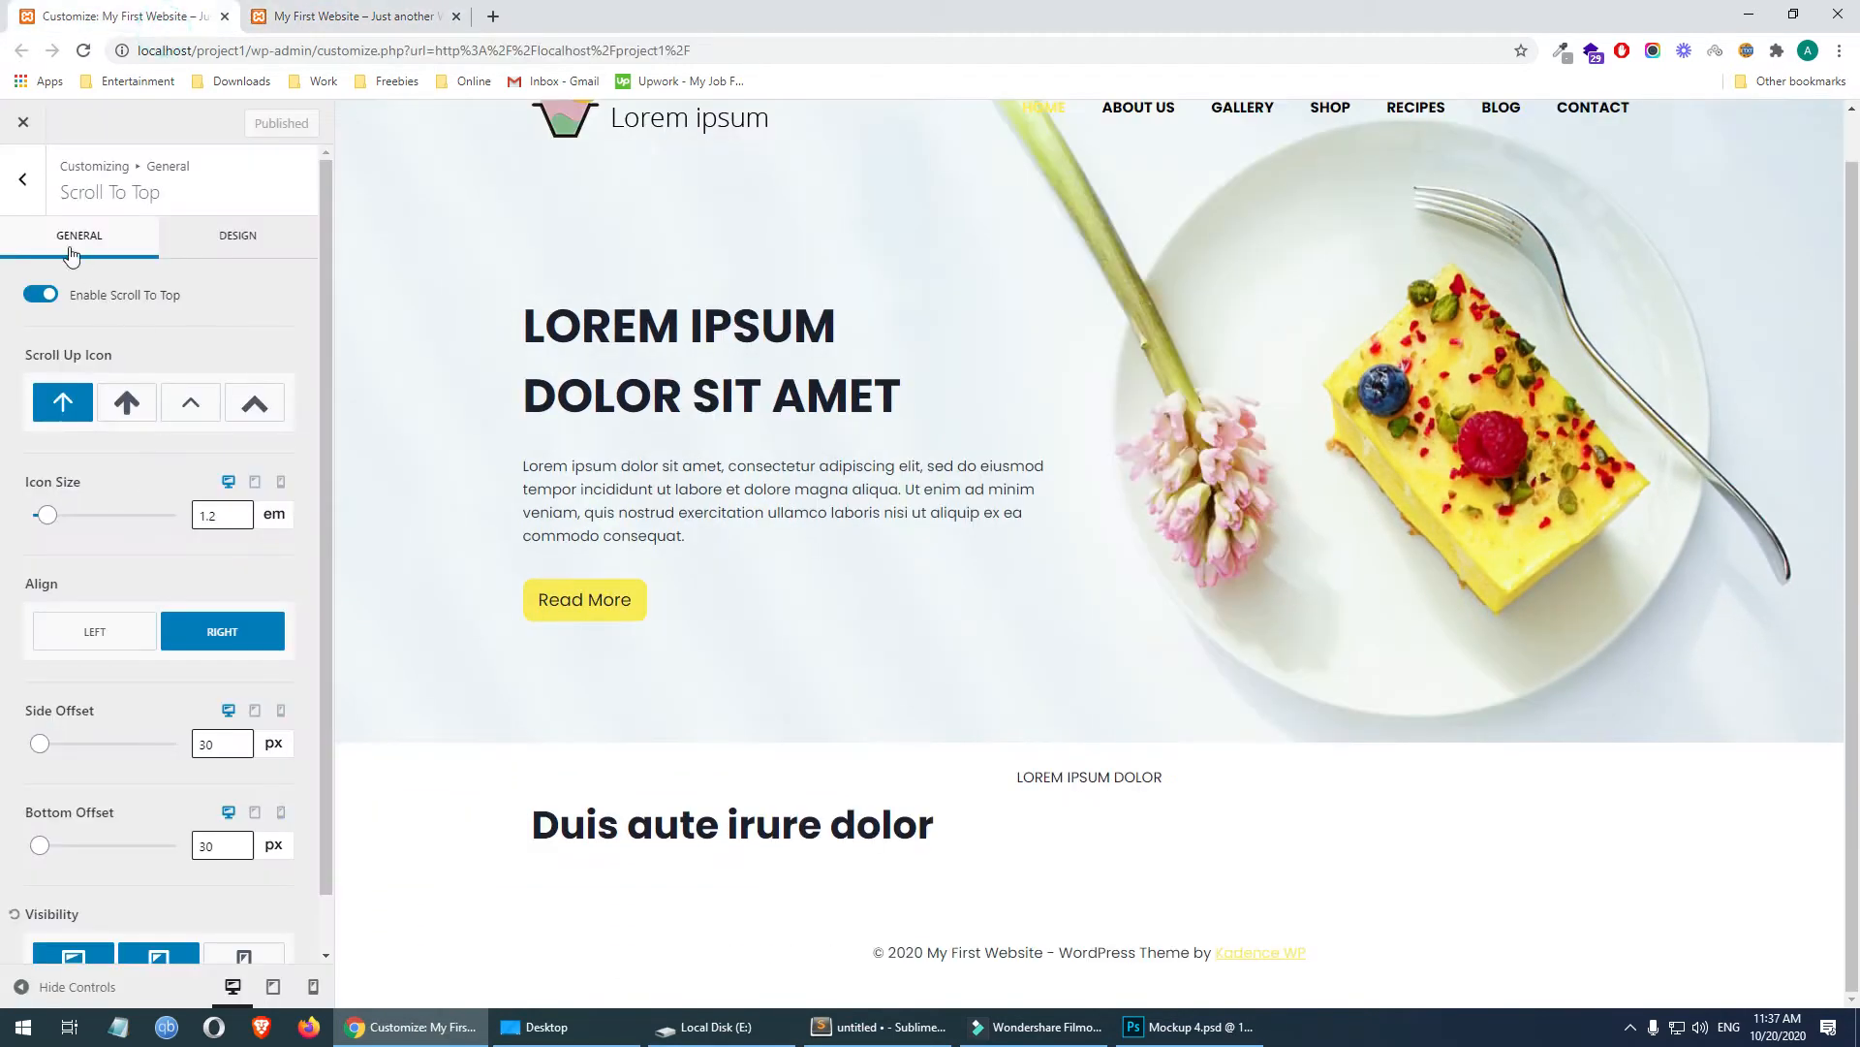
left_click(34, 200)
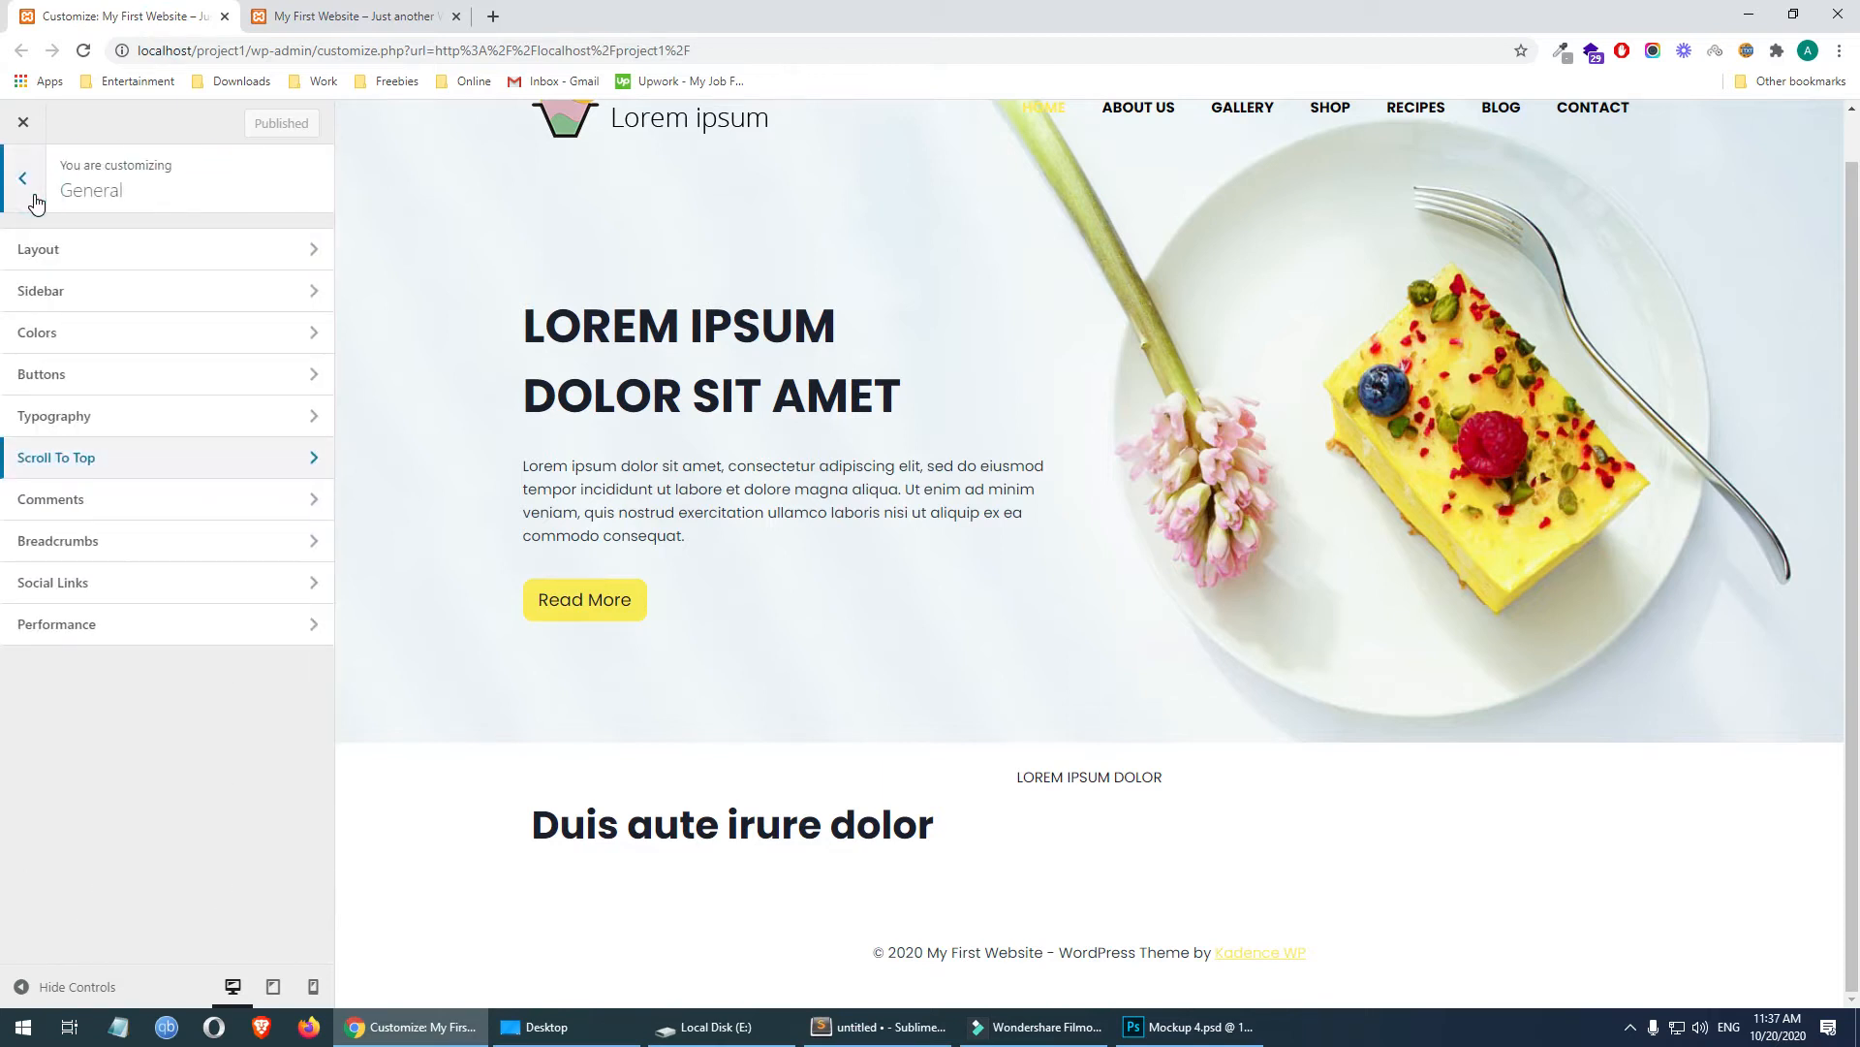
left_click(31, 182)
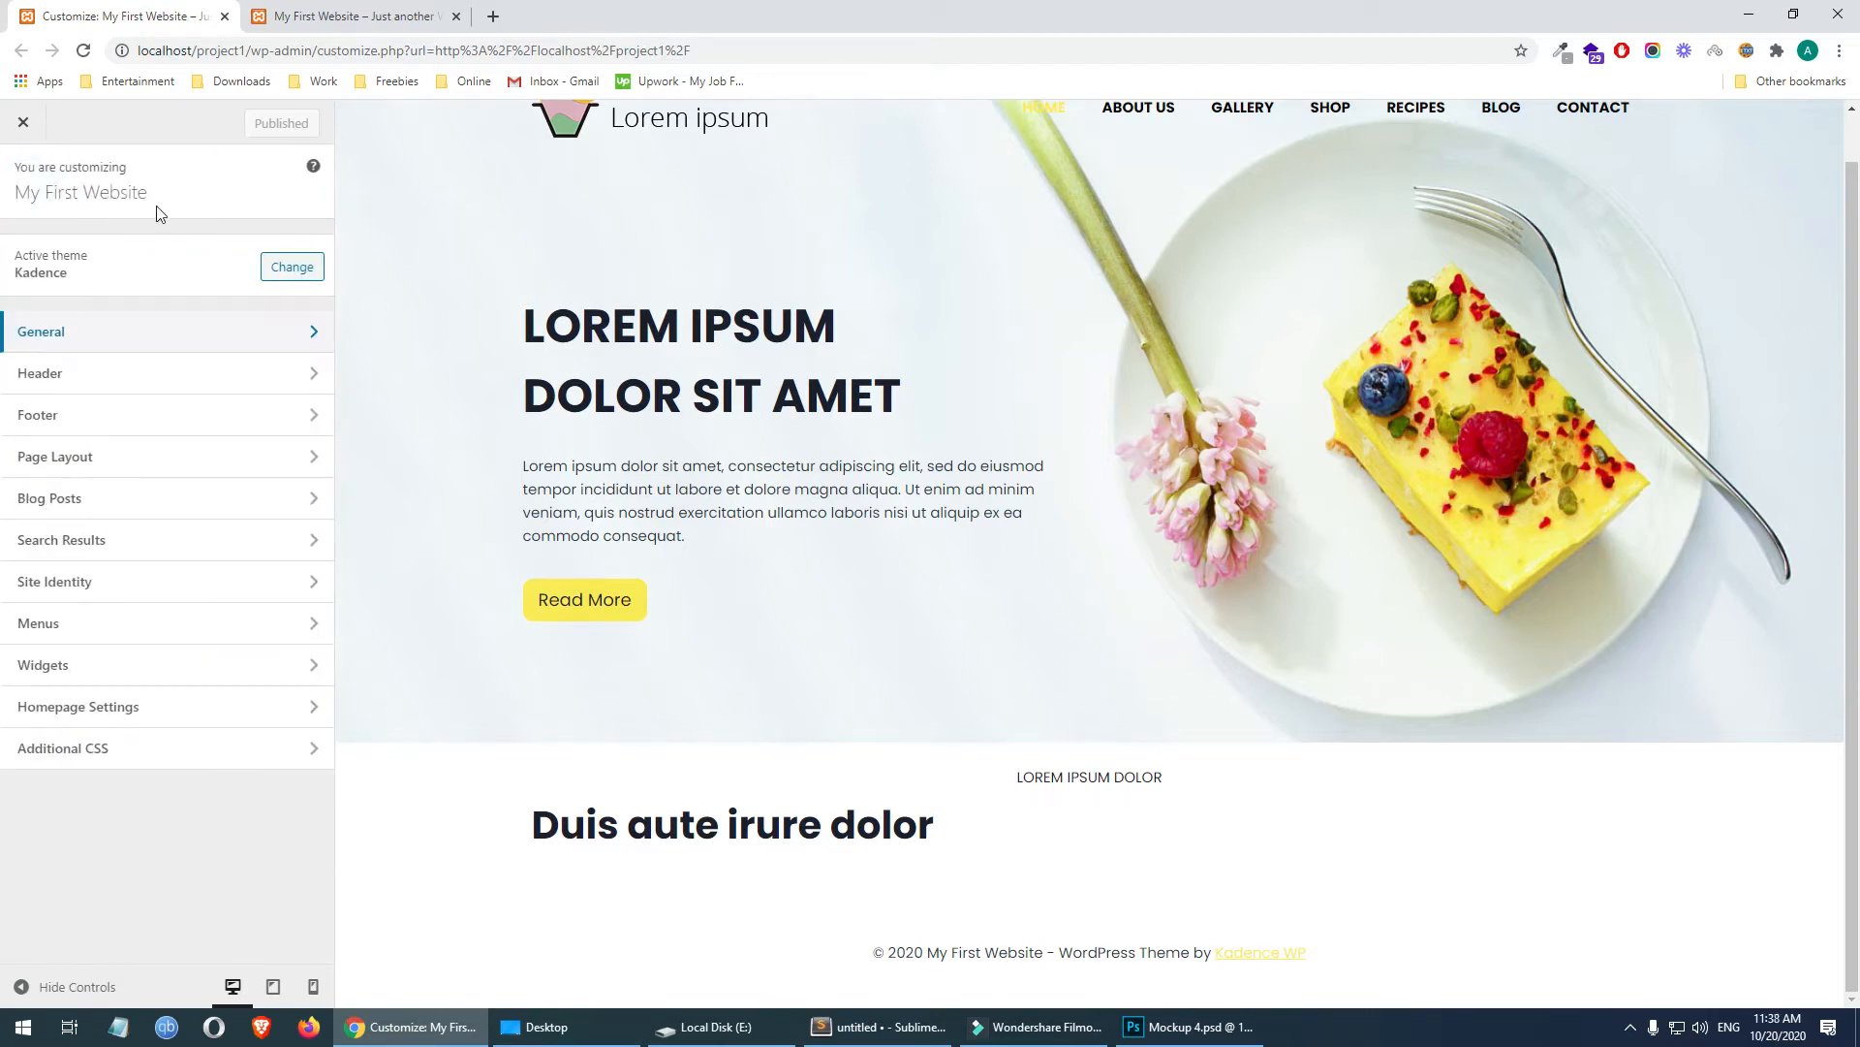
left_click(23, 124)
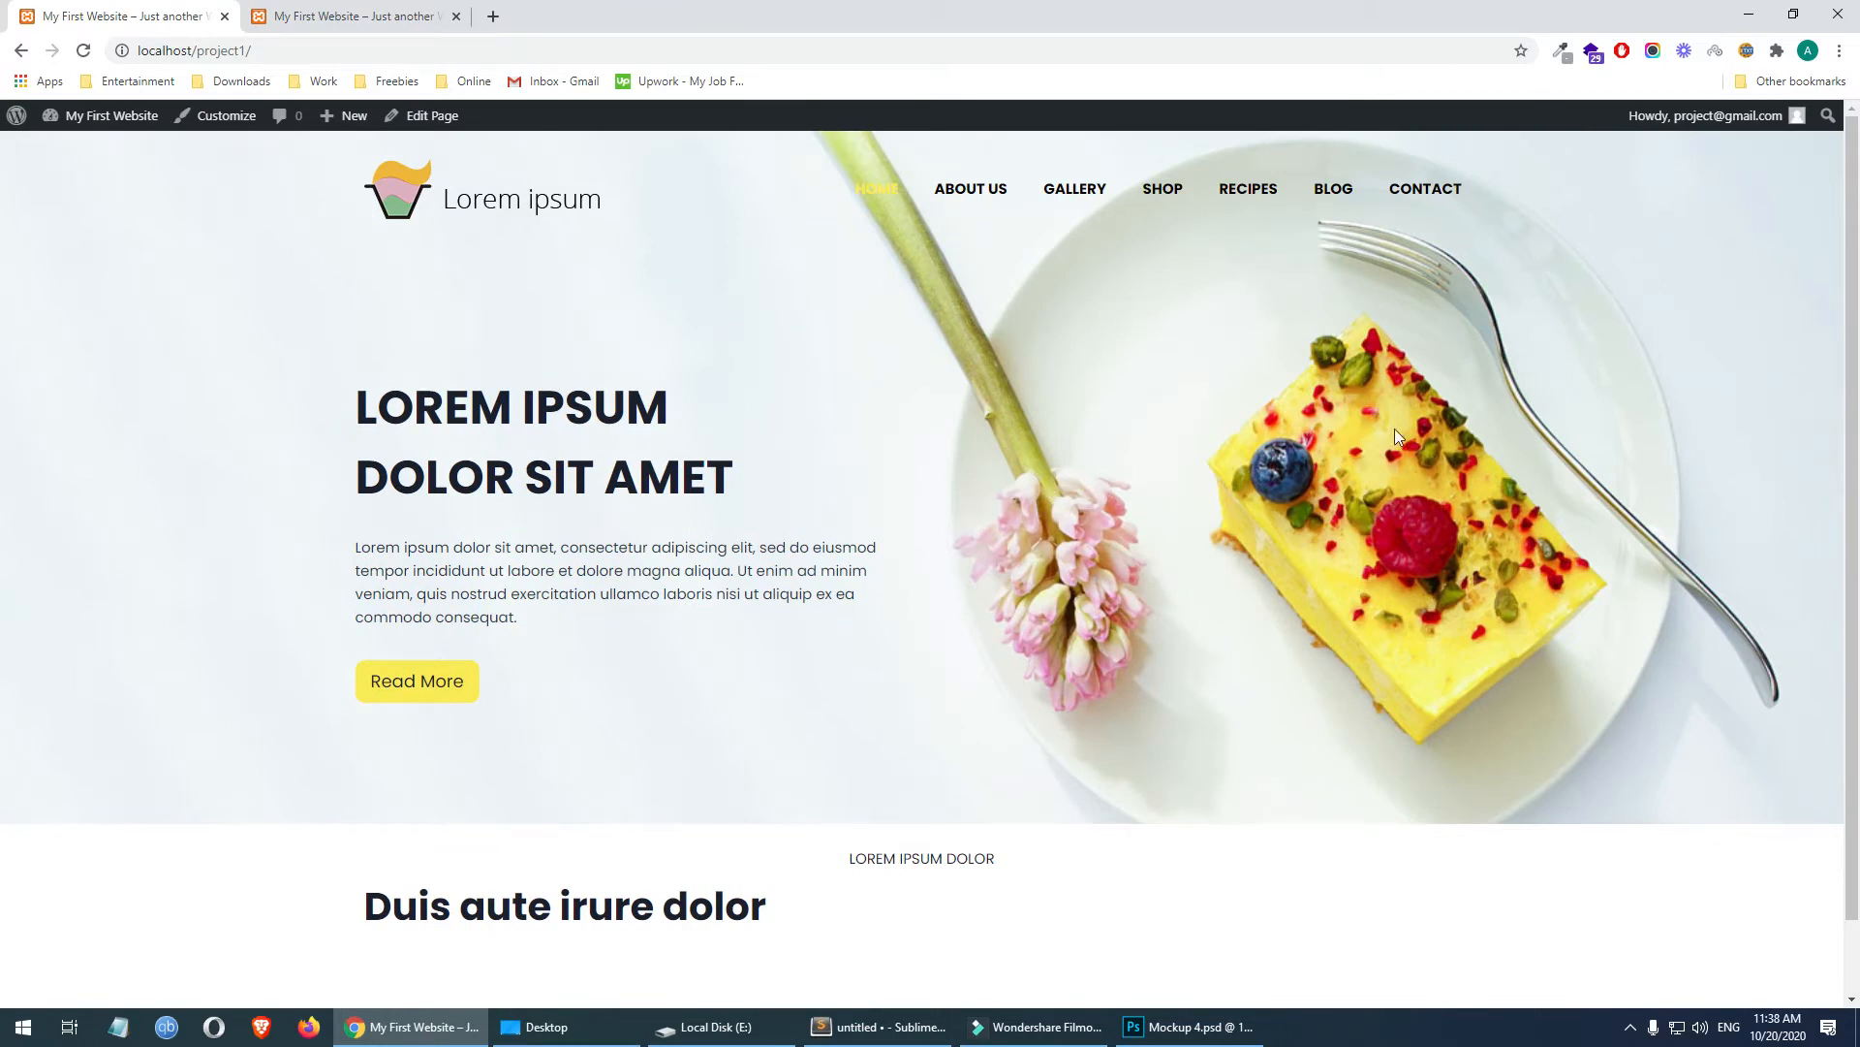
scroll(1407, 454, "down", 1)
scroll(1407, 454, "up", 1)
left_click(426, 115)
left_click(388, 8)
scroll(1148, 249, "up", 3)
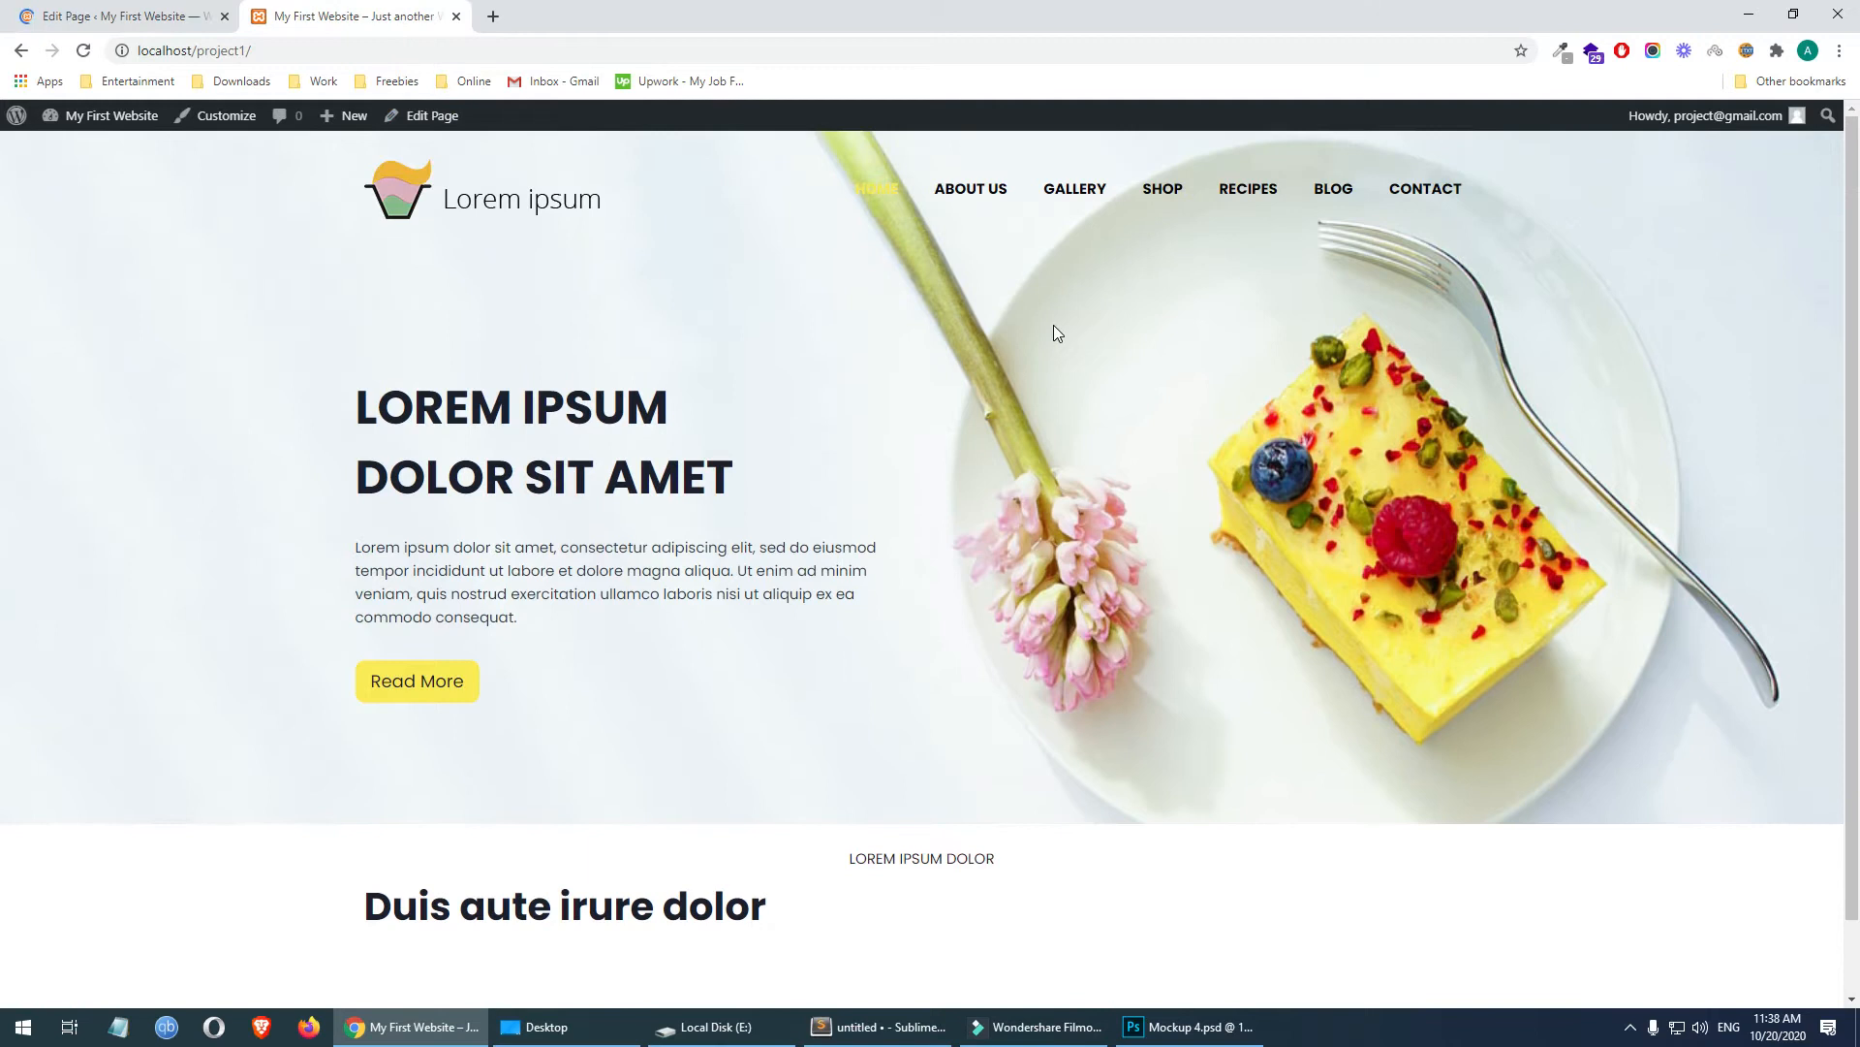
left_click(58, 16)
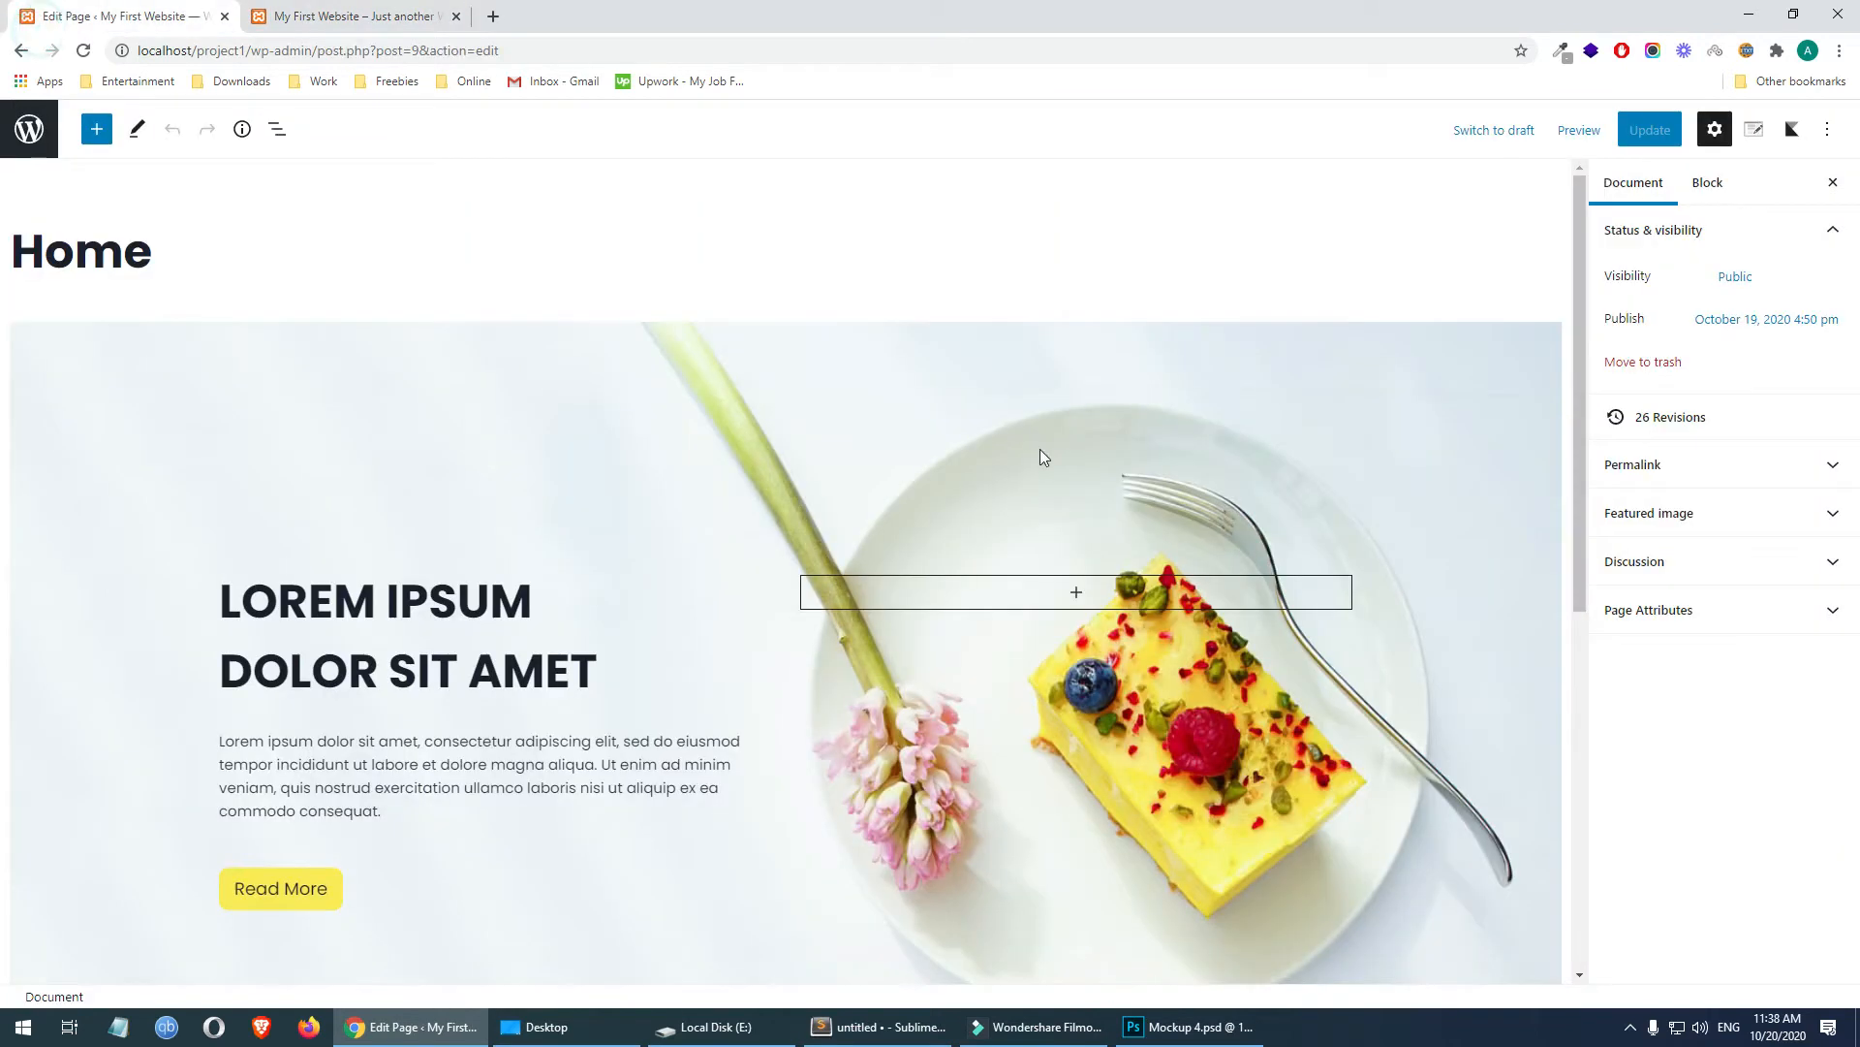
- Compare the second section's headings on the Home page with the same section of the Photoshop mockup, and return to Chrome
scroll(1250, 473, "down", 5)
scroll(1260, 465, "down", 2)
left_click(179, 455)
left_click(763, 437)
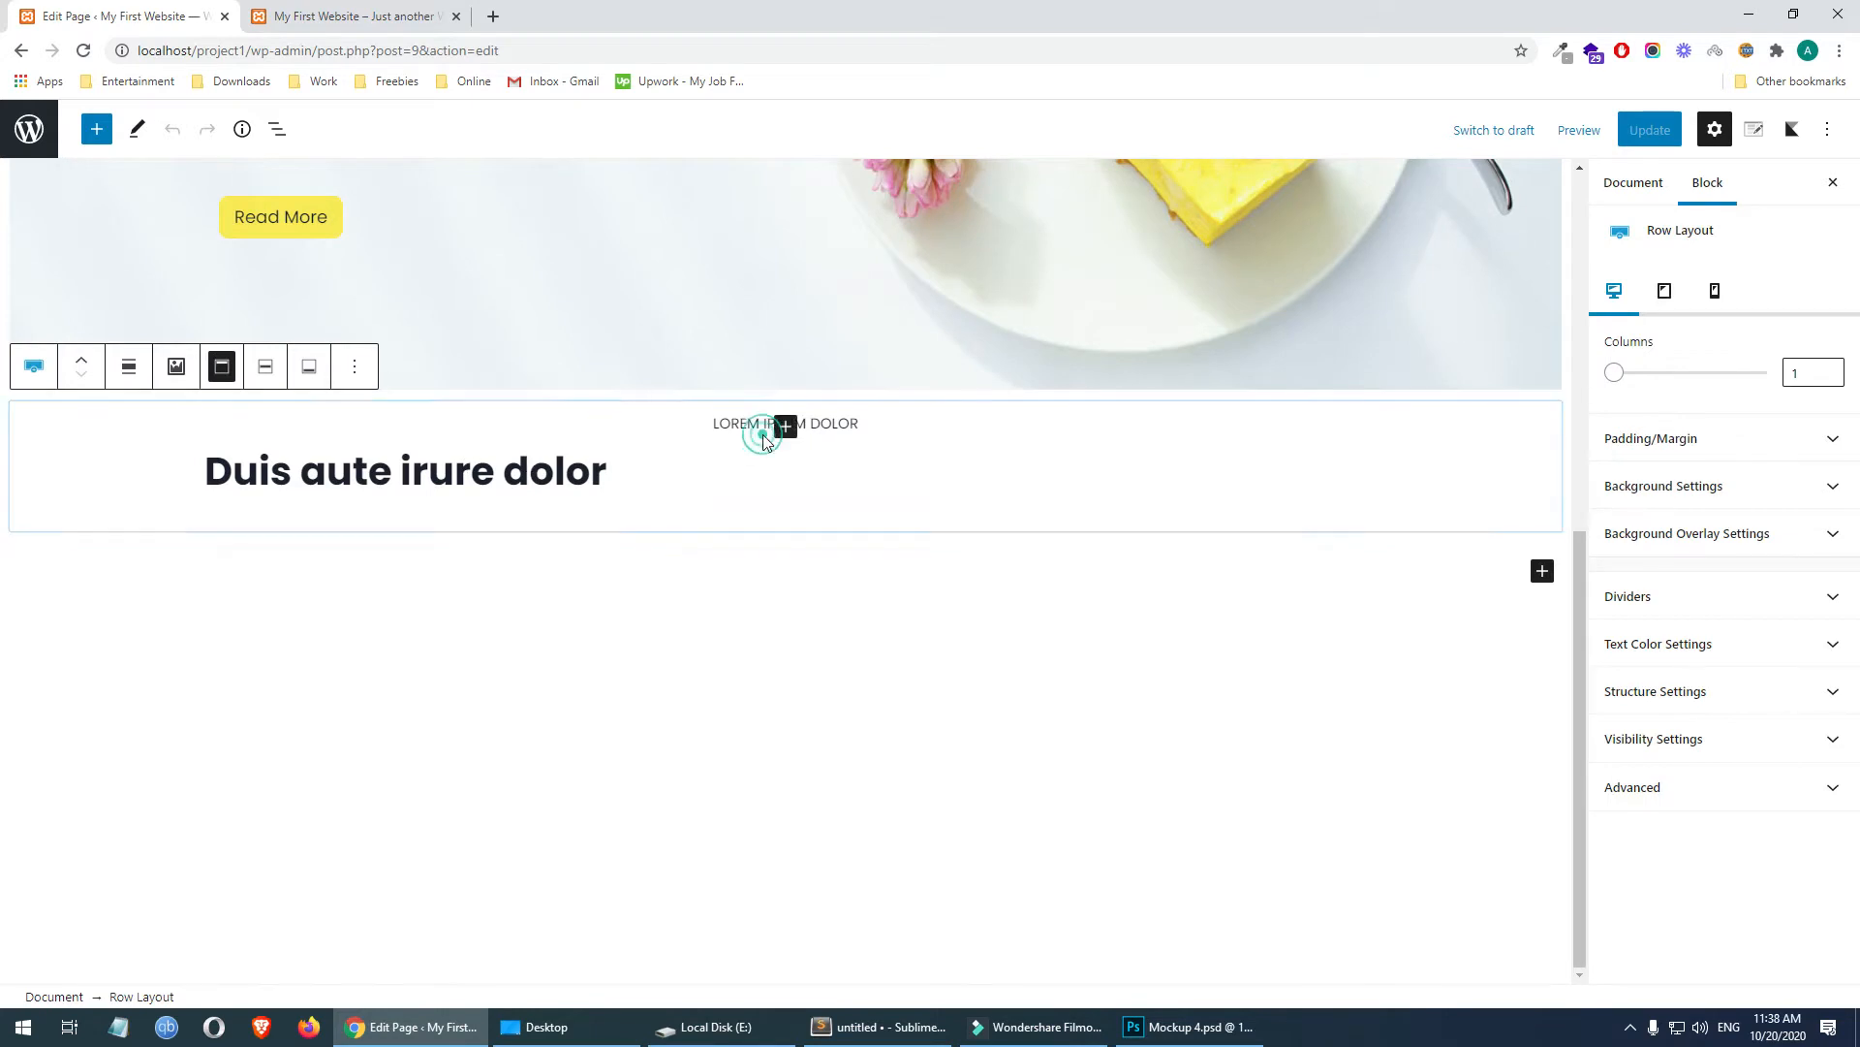
left_click(533, 473)
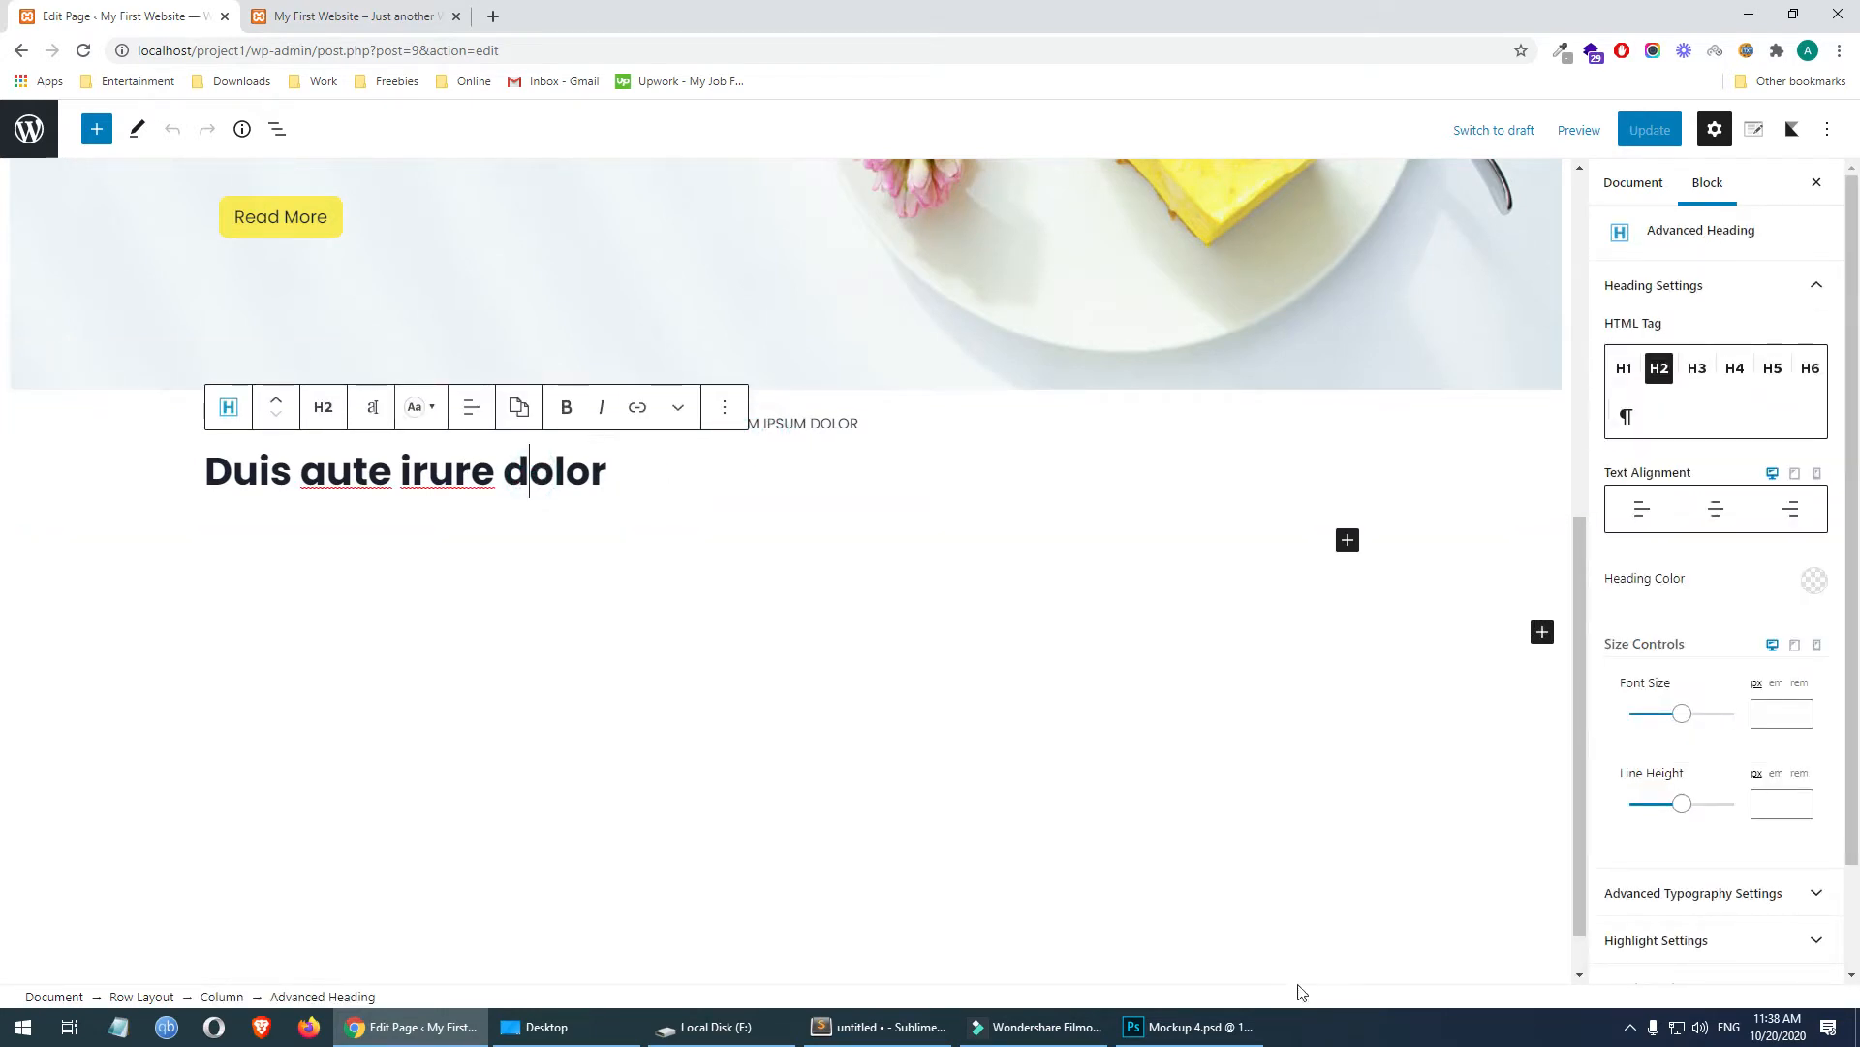
left_click(1194, 1026)
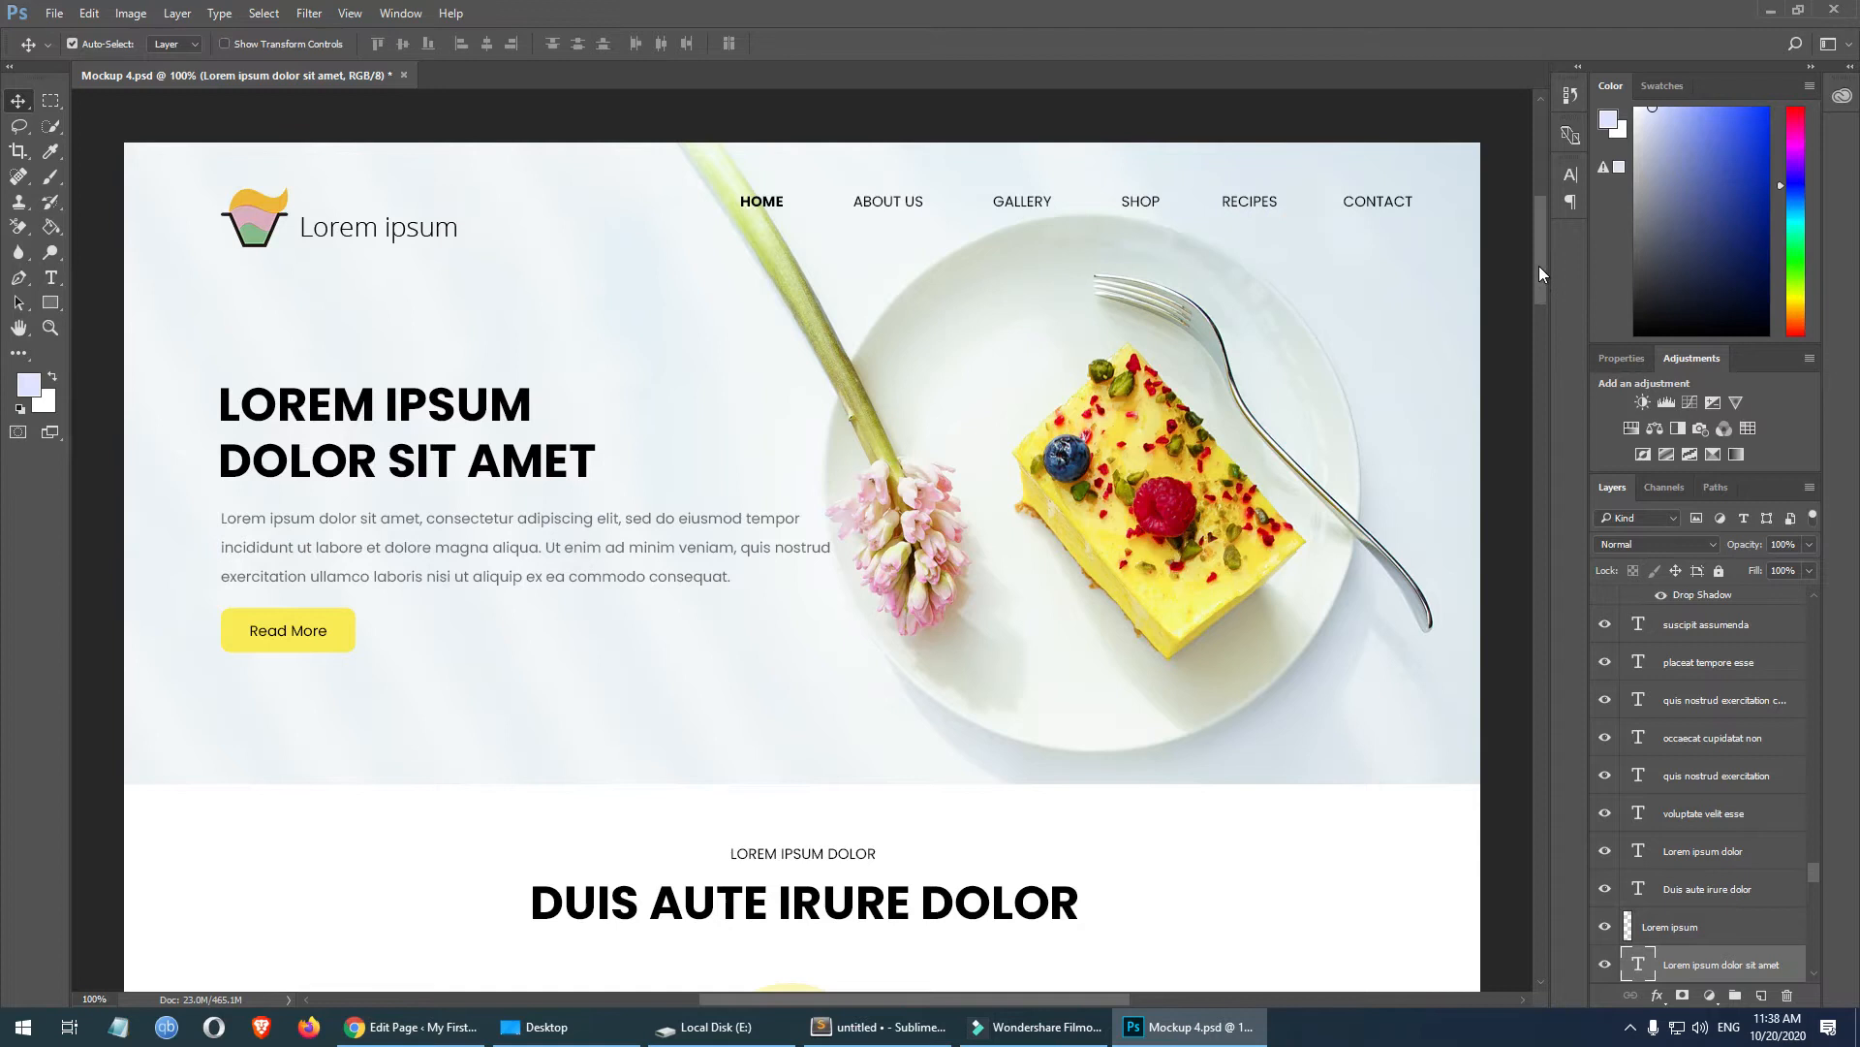
left_click_drag(1539, 265, 1543, 322)
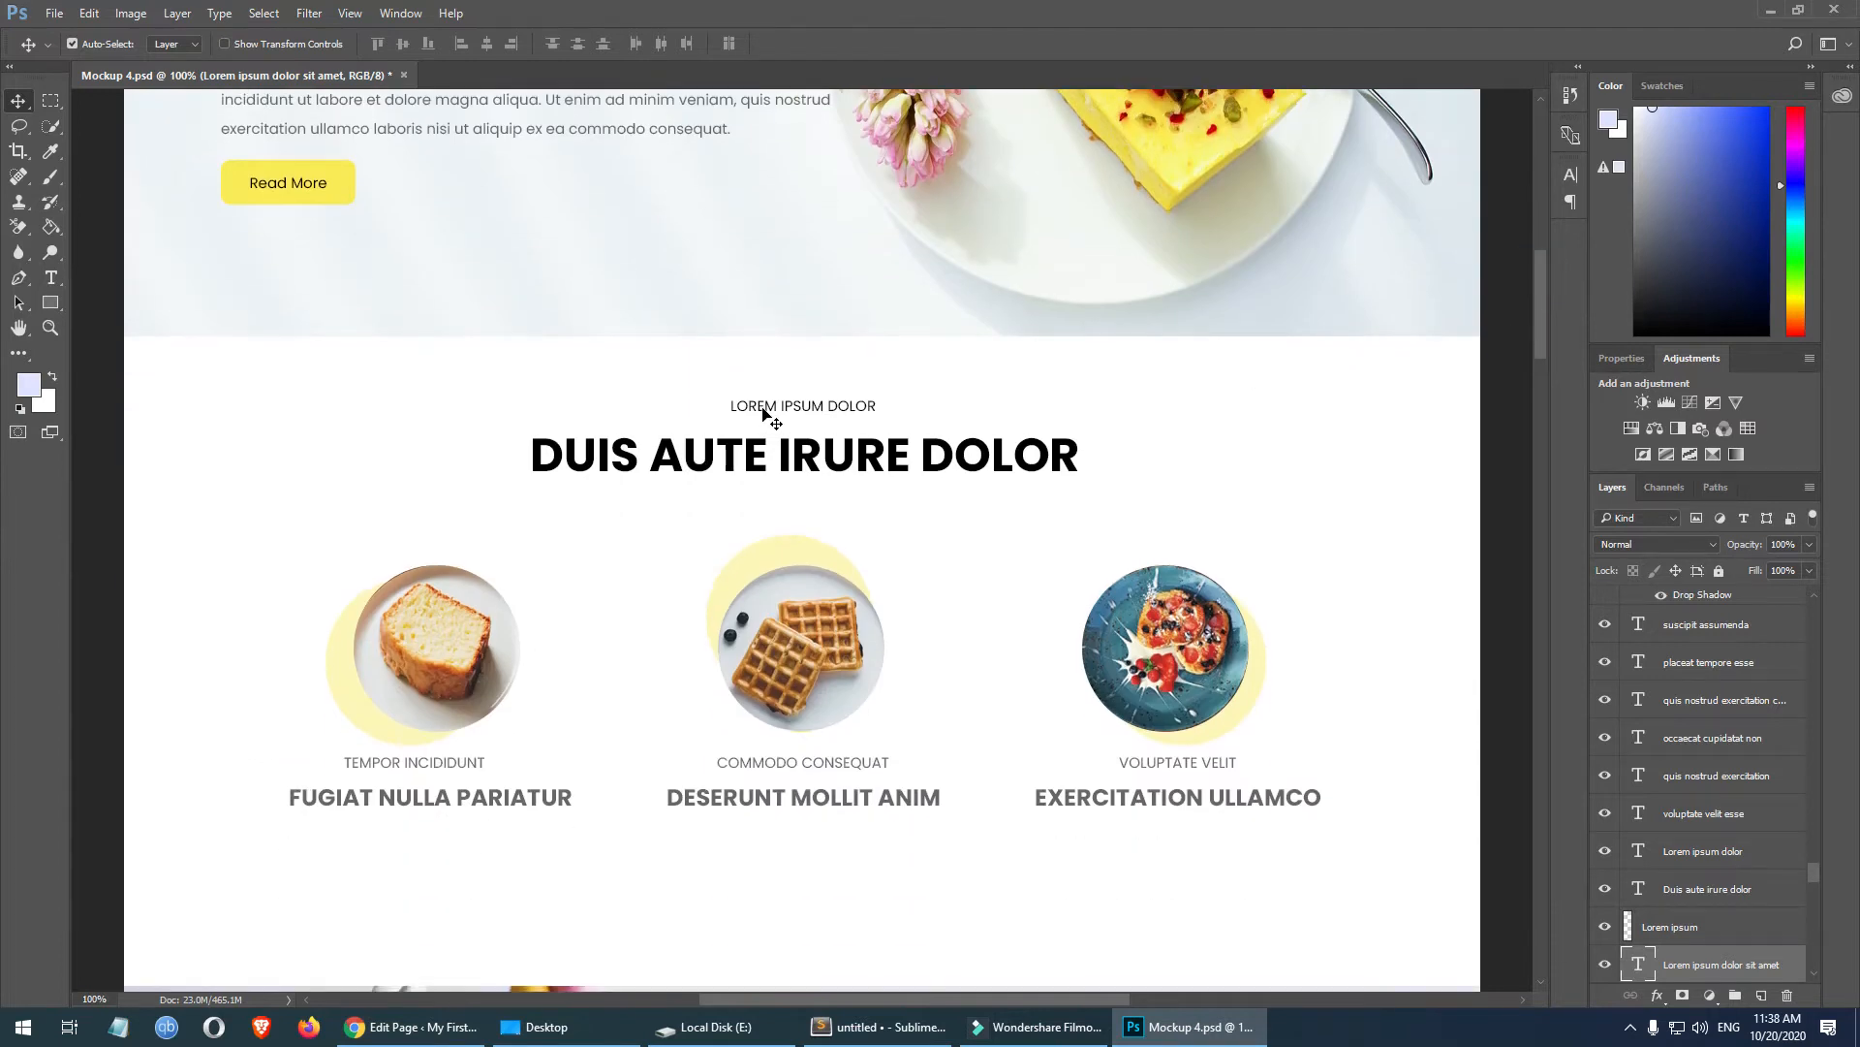
left_click(434, 1033)
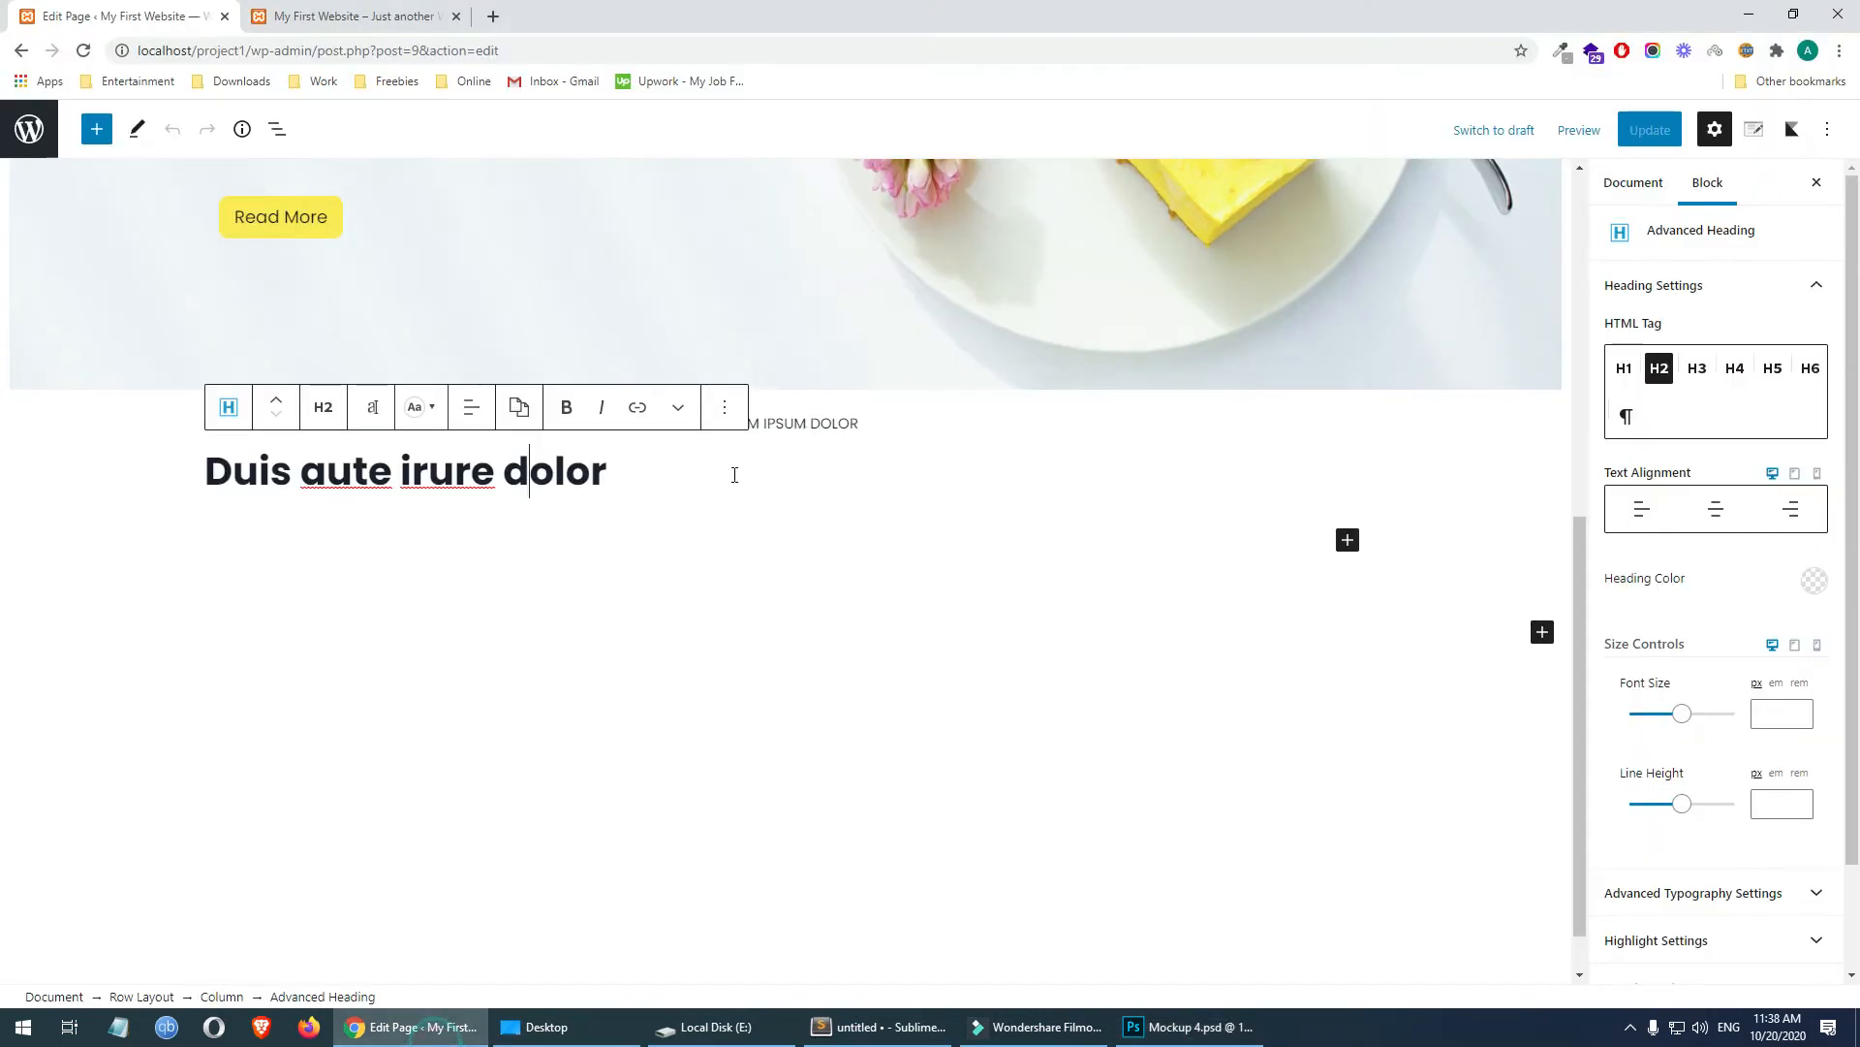
- Set the HTML tag of the small "LOREM IPSUM DOLOR" heading to H5 and check its advanced typography settings
left_click(807, 418)
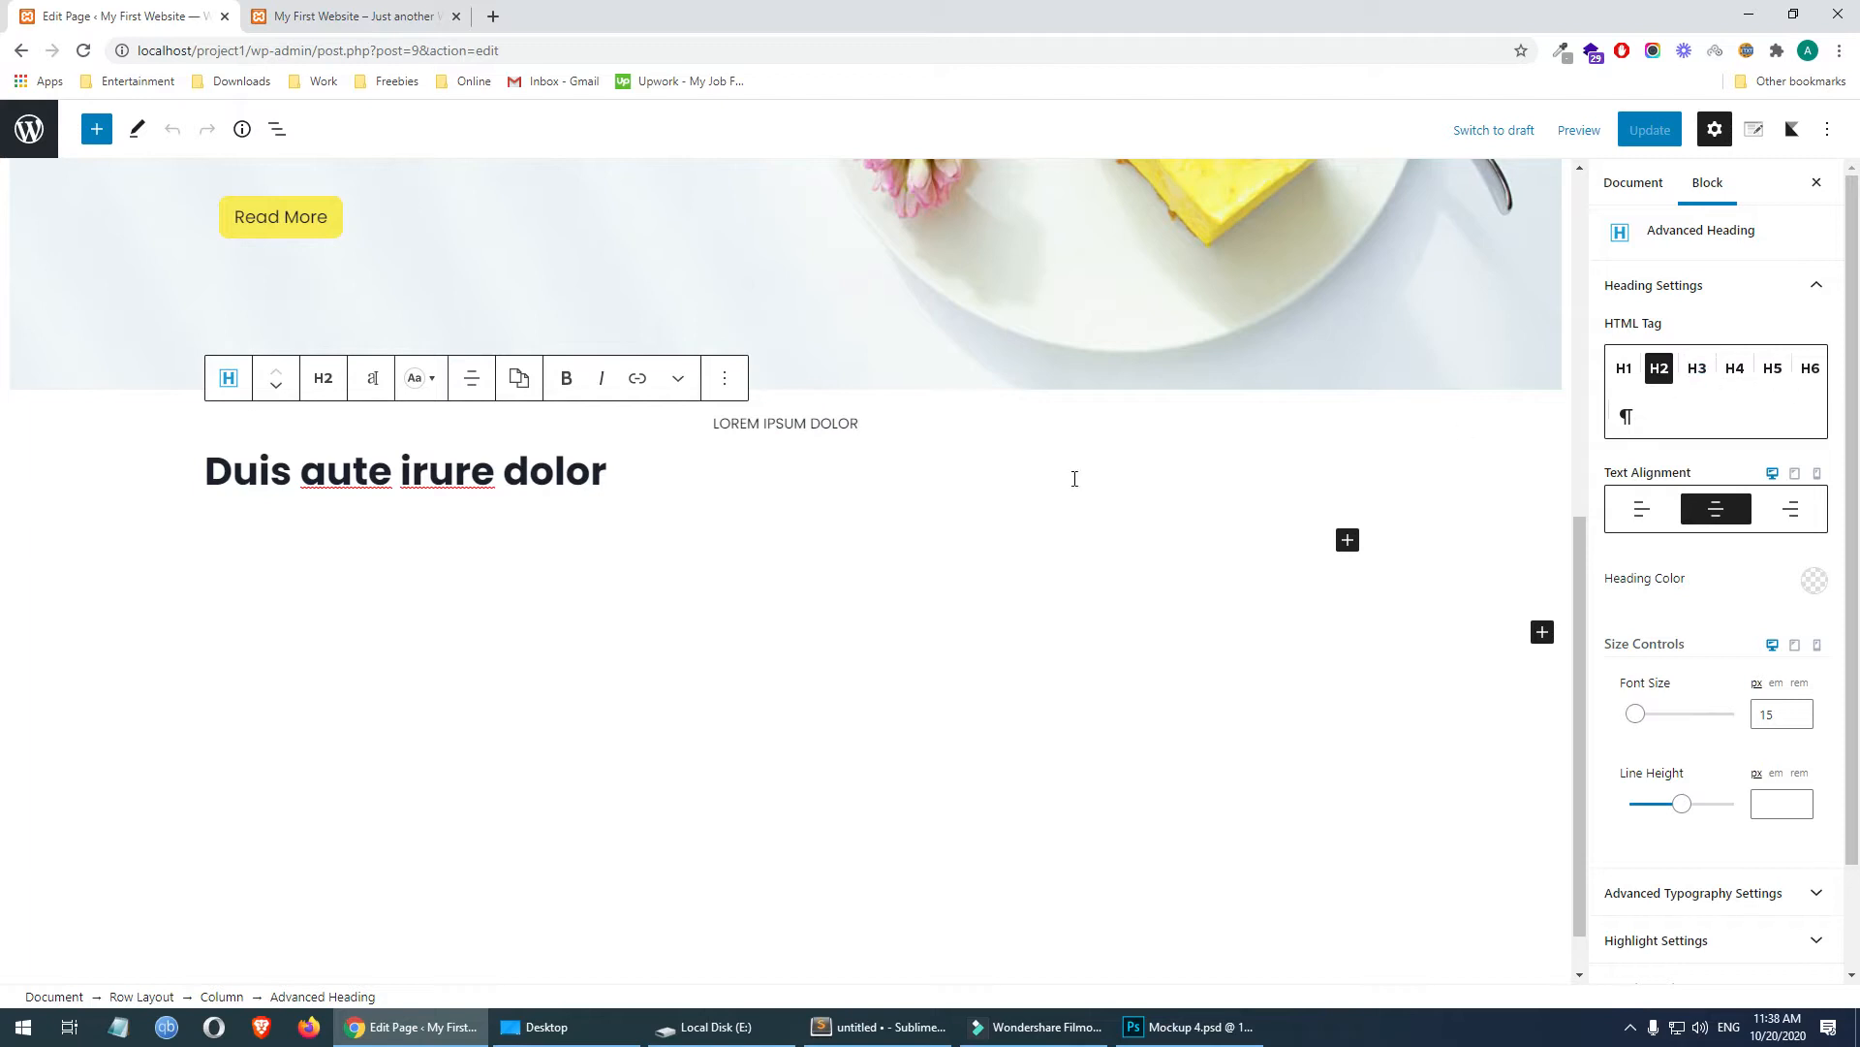
left_click(752, 427)
left_click(1774, 374)
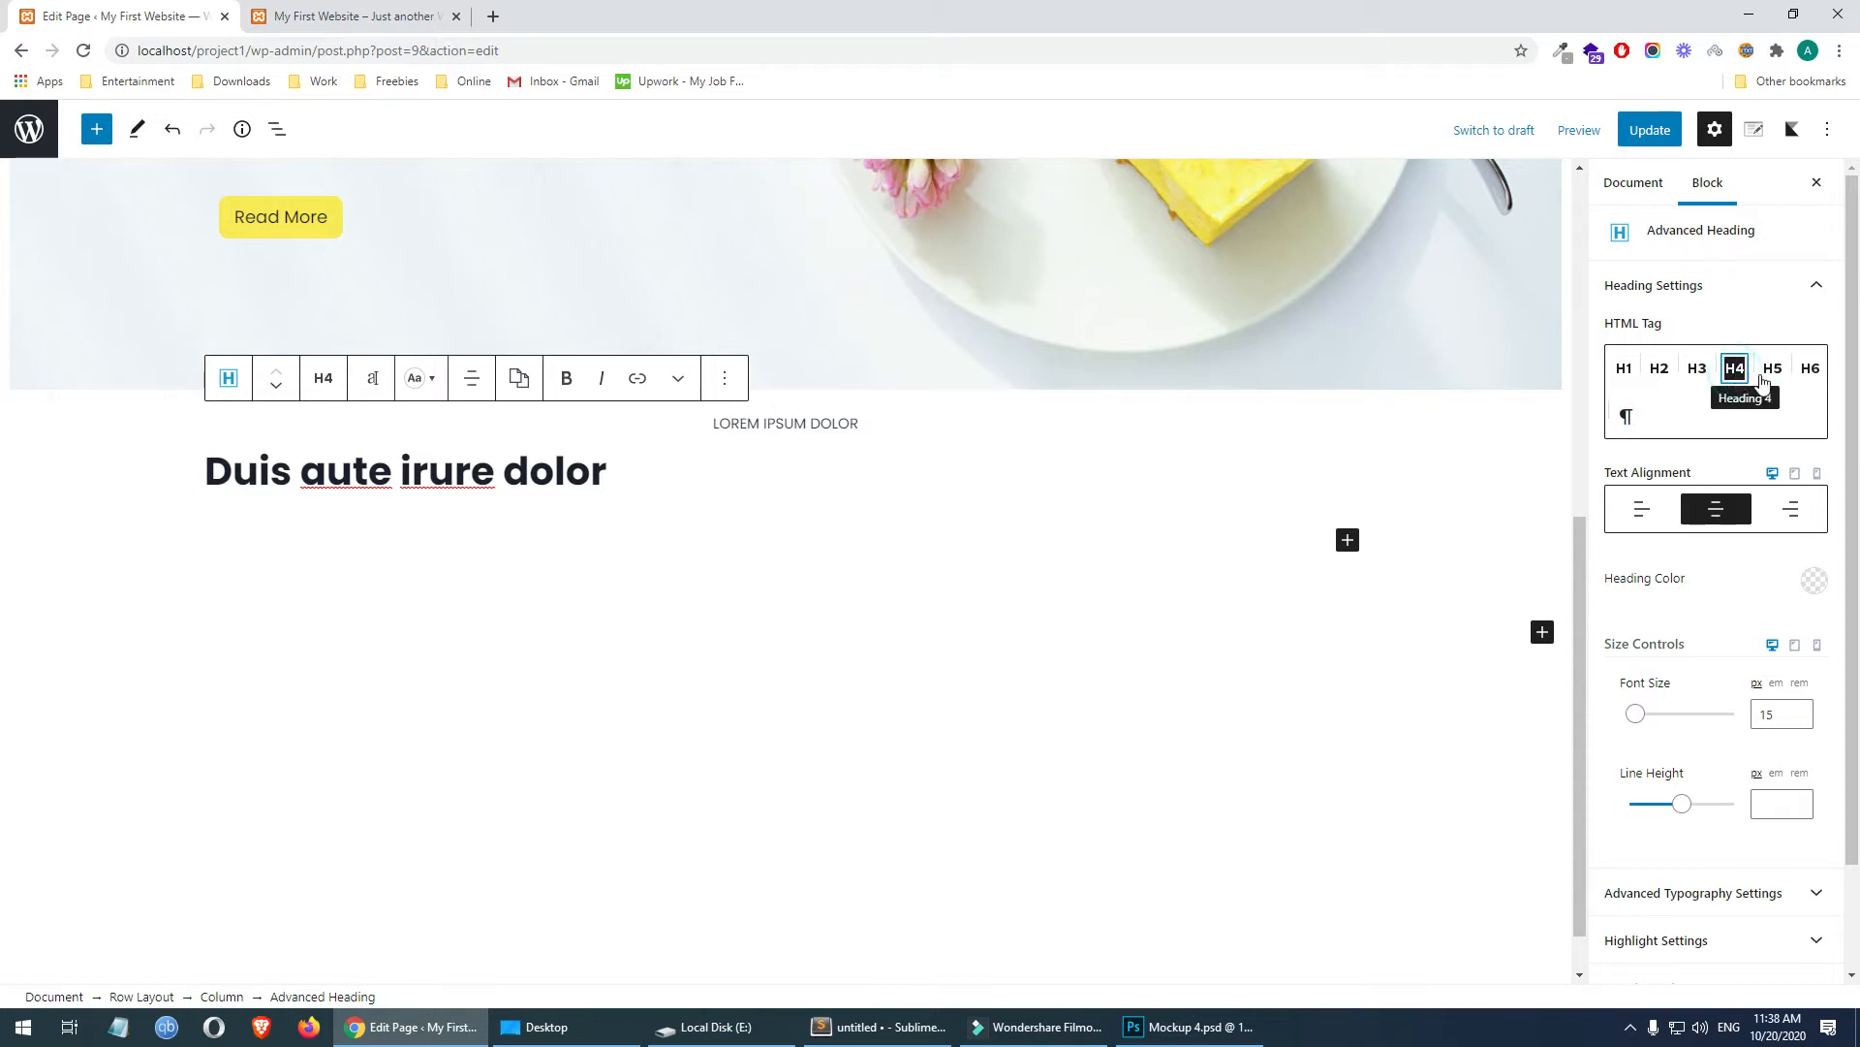
left_click(1764, 378)
scroll(1730, 447, "down", 1)
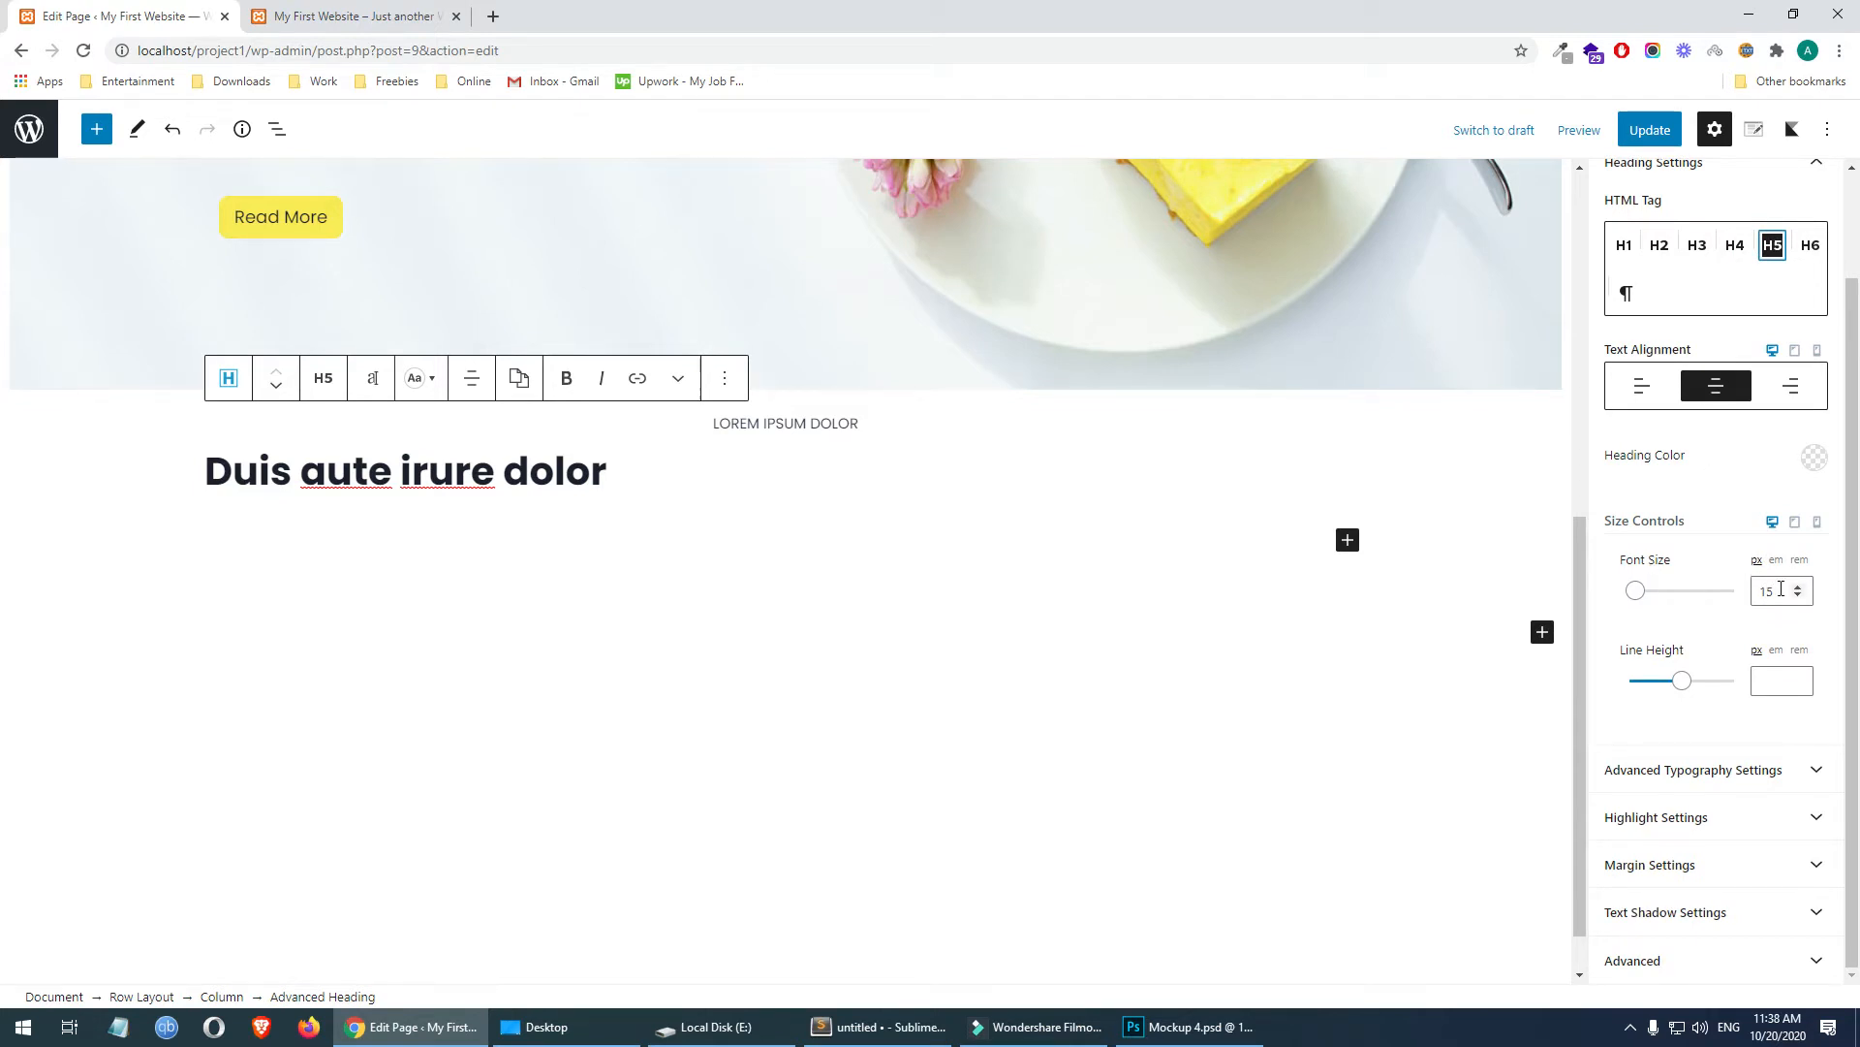
left_click(1766, 770)
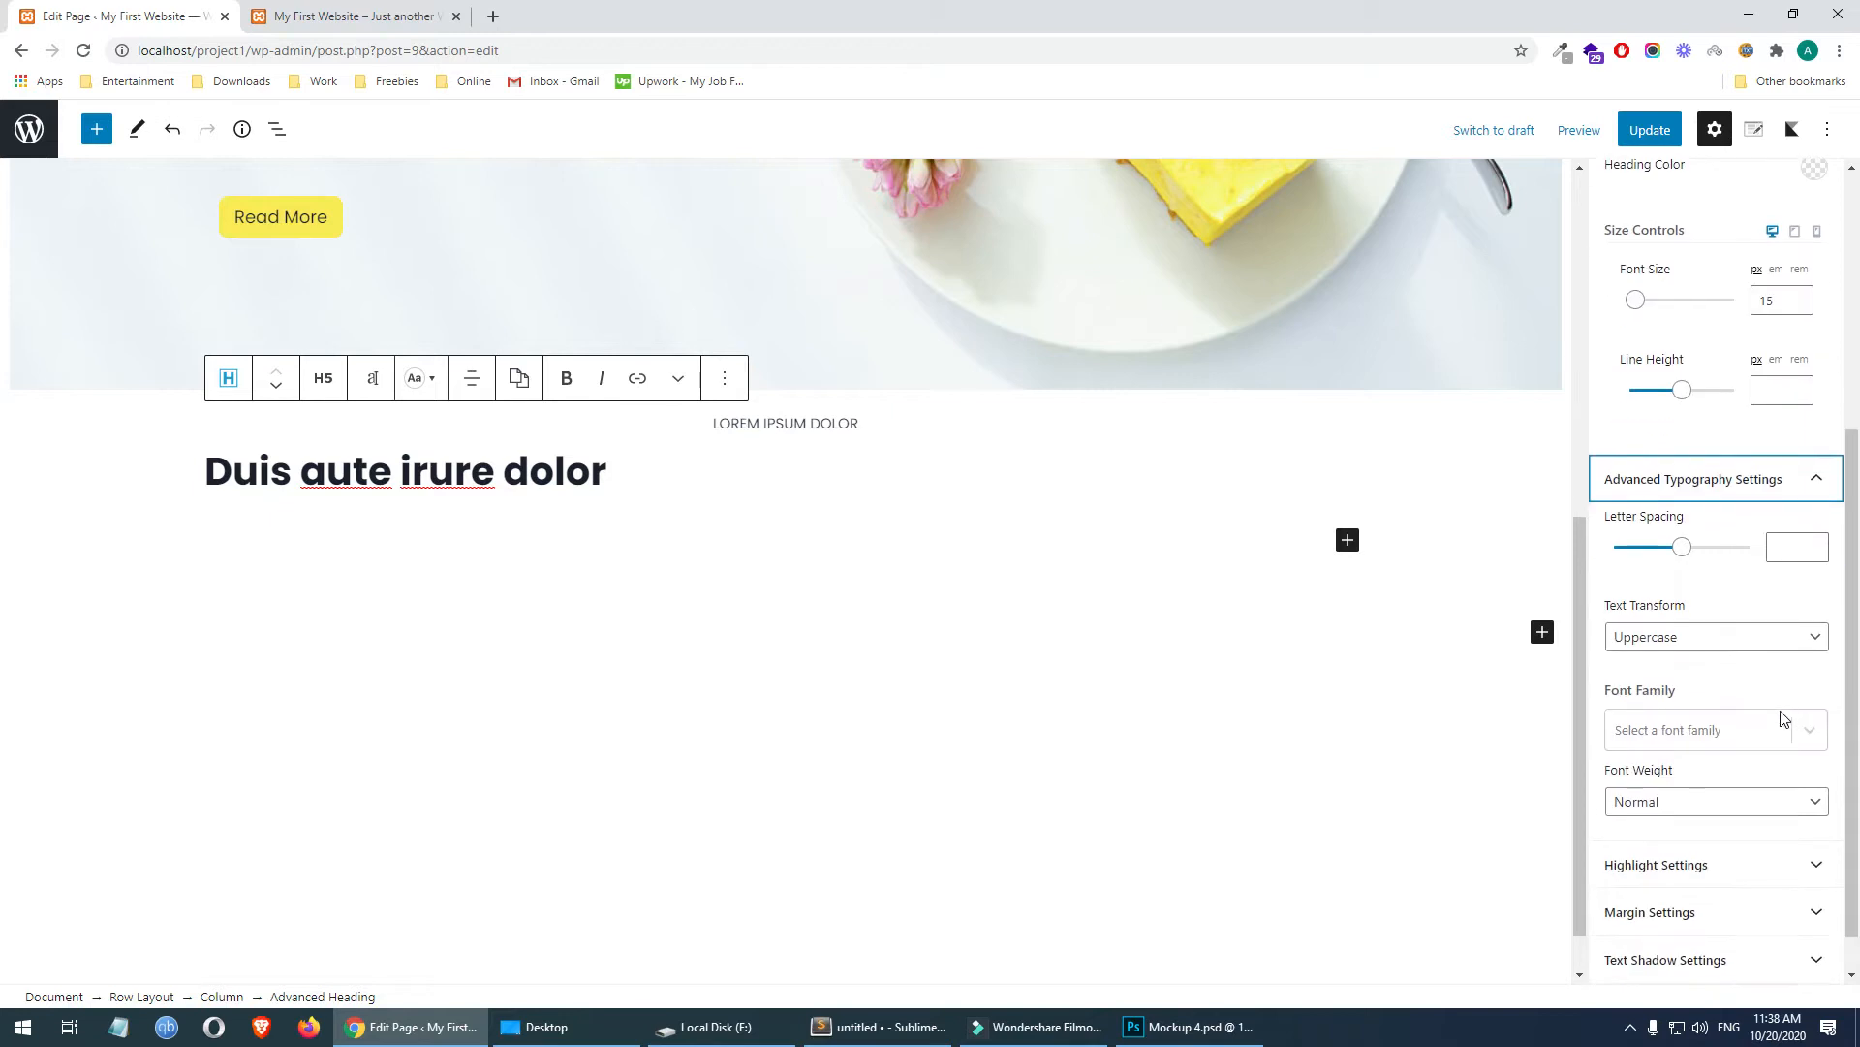
- Set the "Duis aute irure dolor" heading's text transform to Uppercase and compare it with the Photoshop mockup
left_click(568, 478)
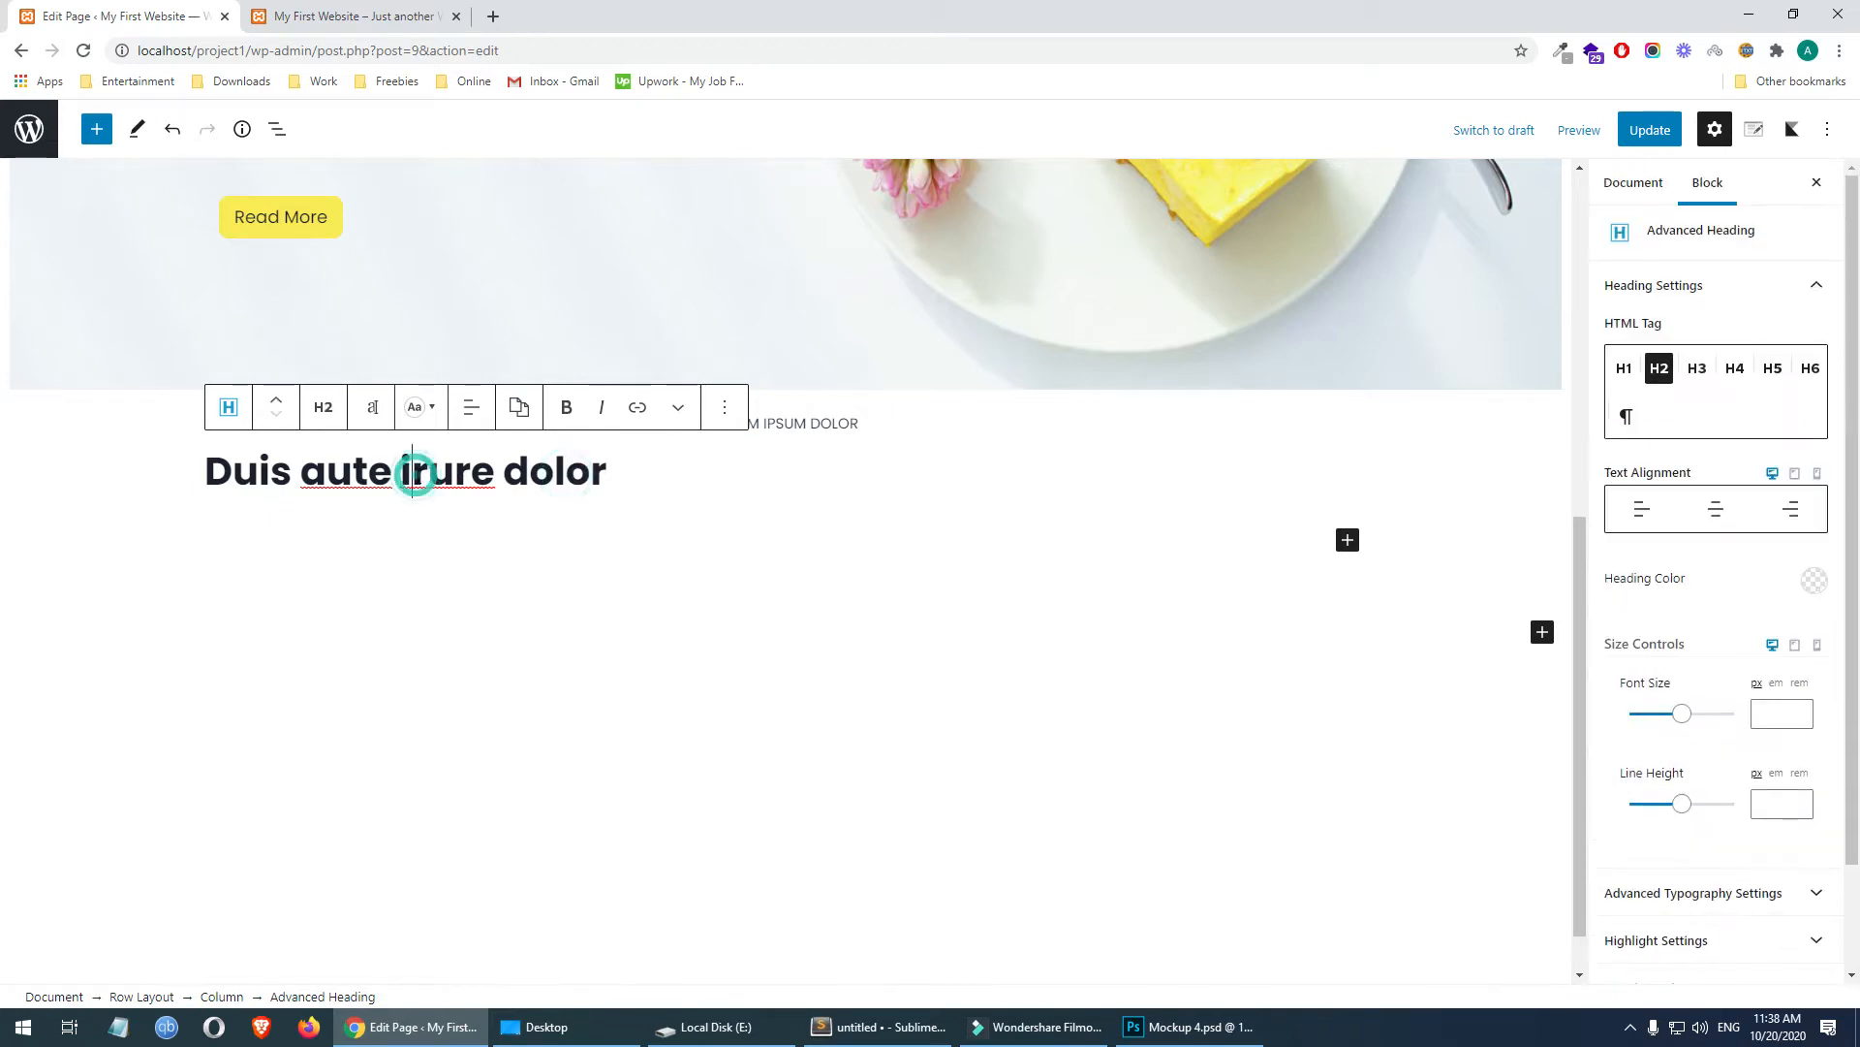
left_click_drag(206, 471, 489, 472)
left_click(511, 472)
scroll(1768, 606, "down", 2)
left_click(1792, 773)
left_click(1731, 734)
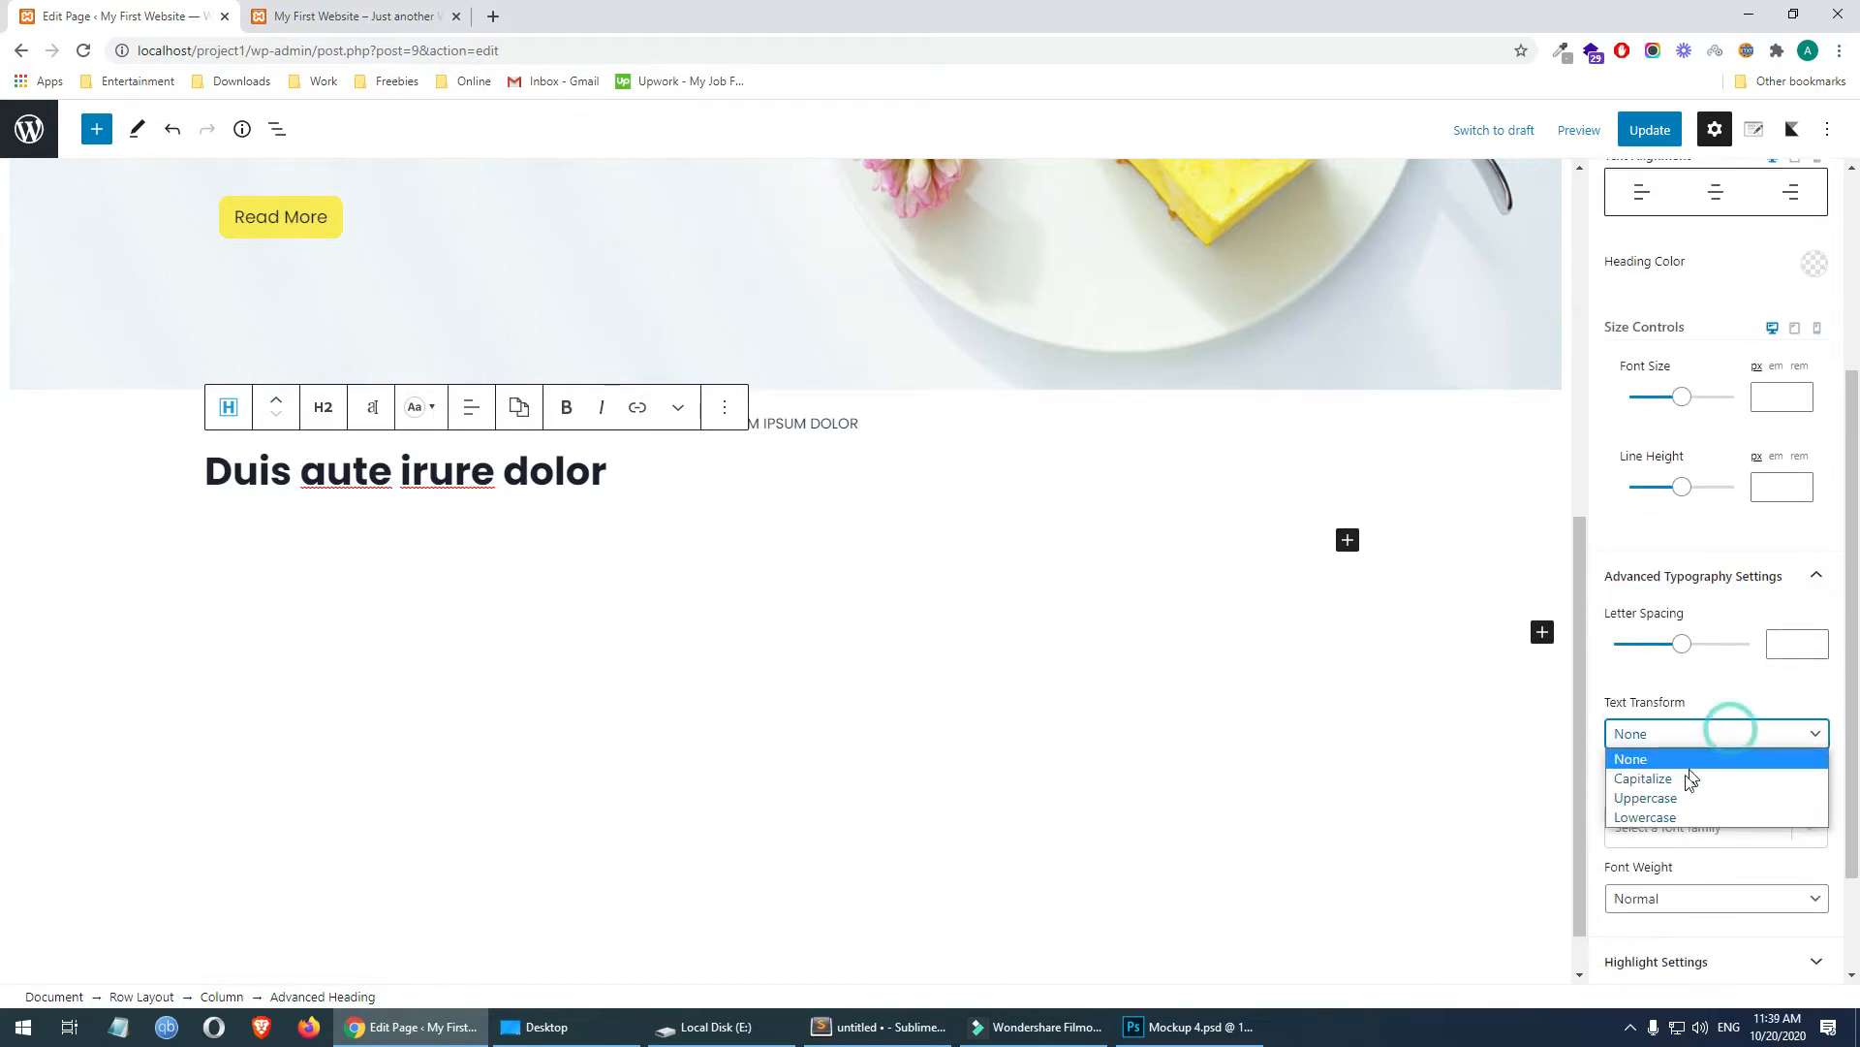
left_click(1684, 797)
left_click(1188, 1026)
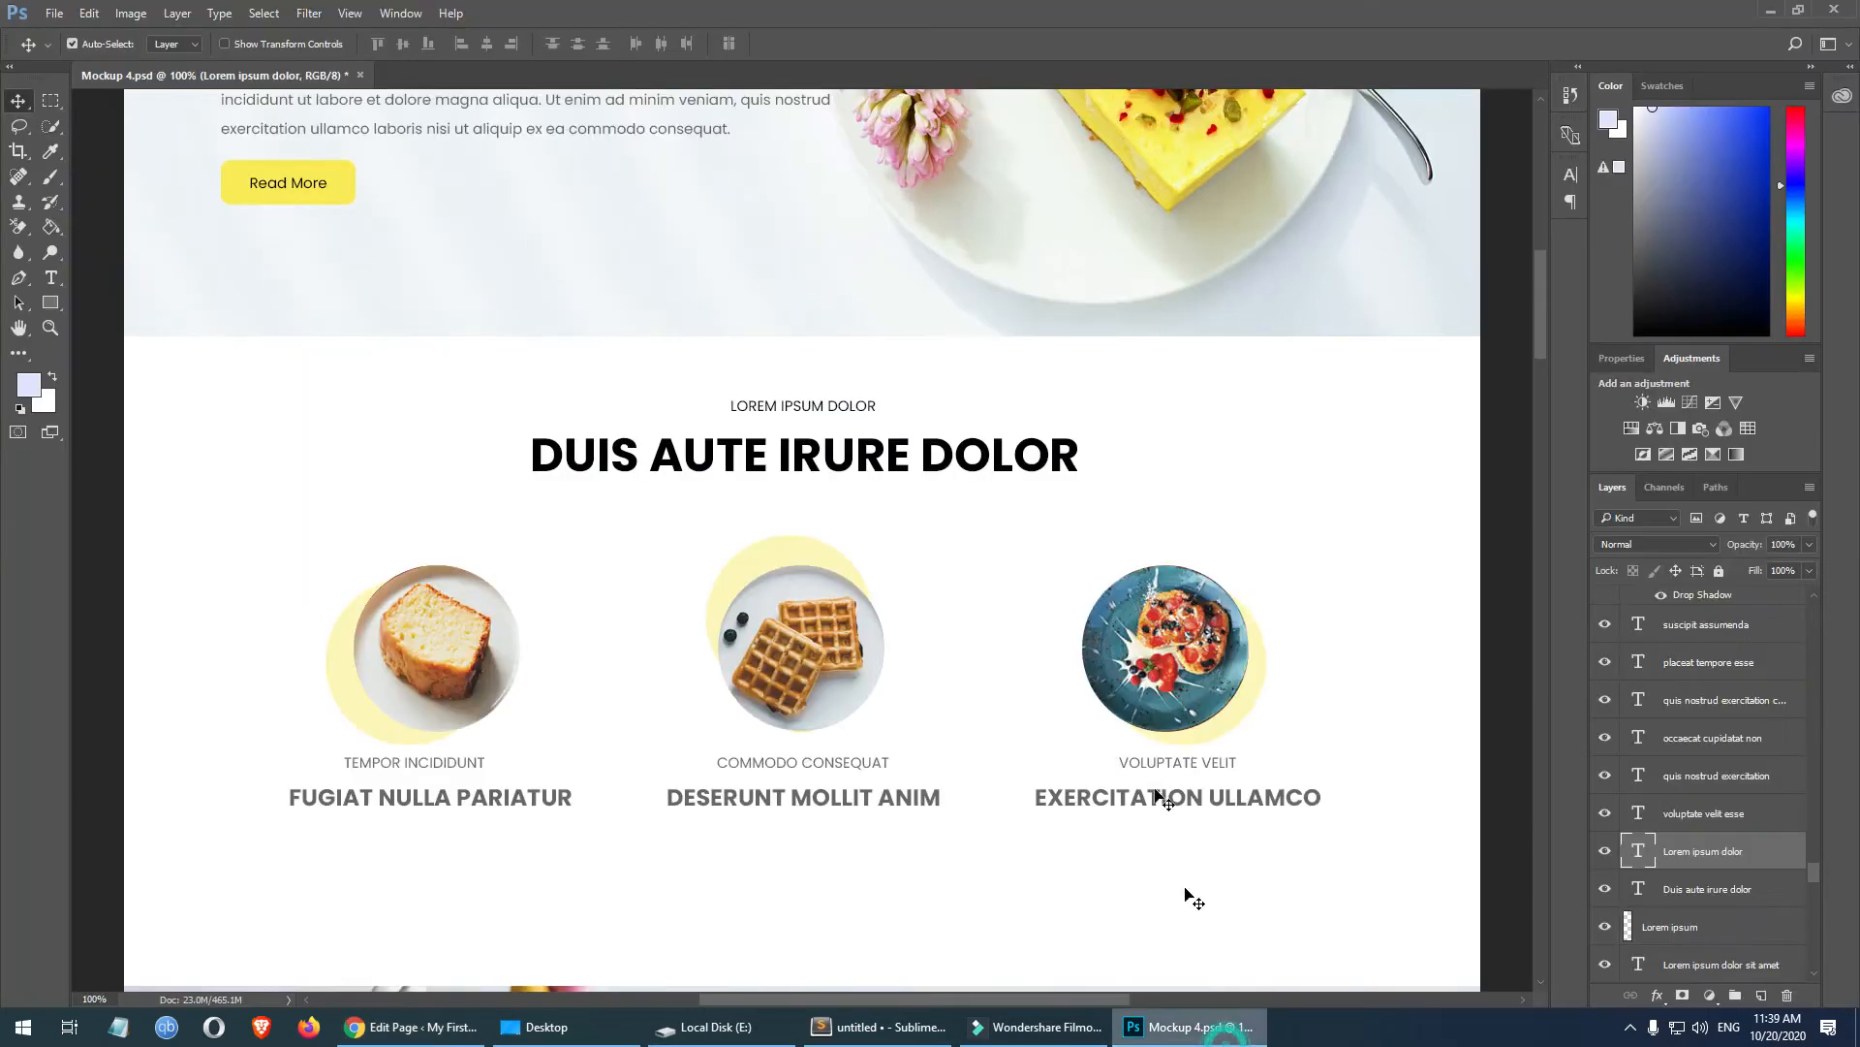
left_click(469, 1020)
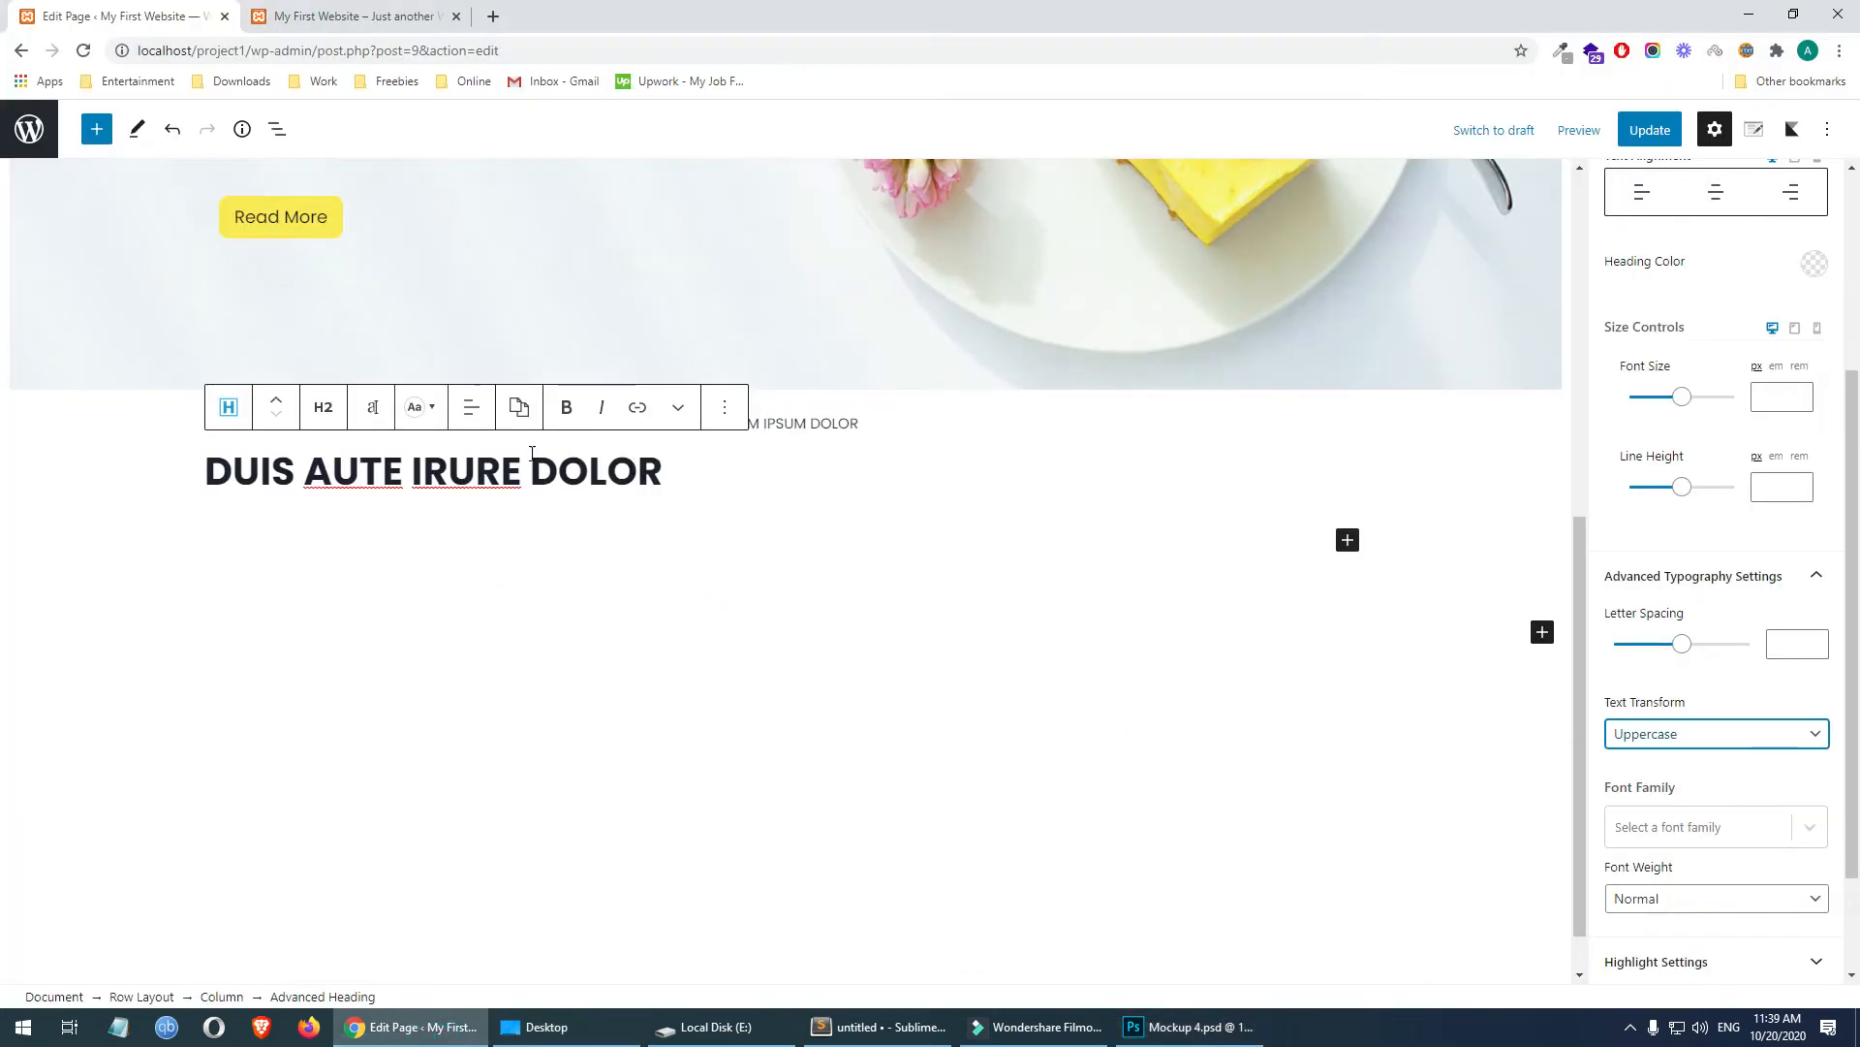
- Center the "Duis aute irure dolor" heading, update the page and reload the live home page
scroll(1744, 465, "up", 3)
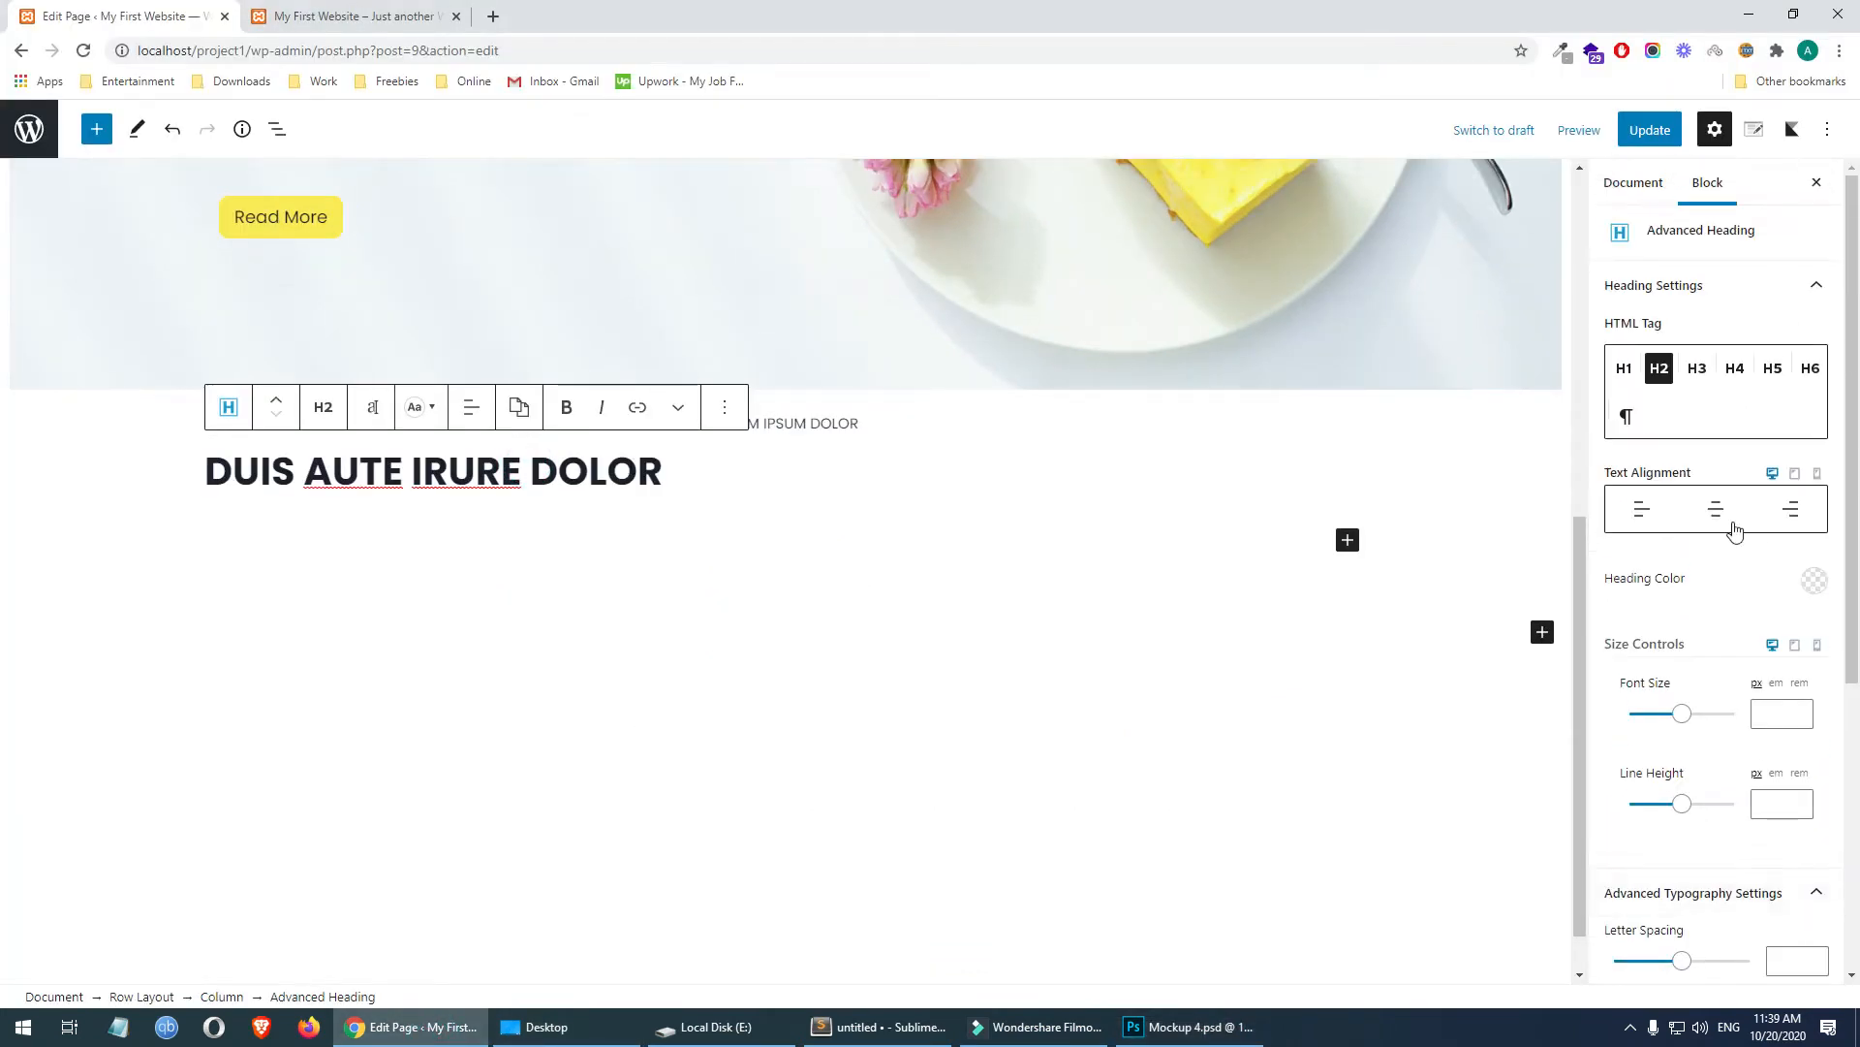
left_click(1716, 509)
left_click(1649, 129)
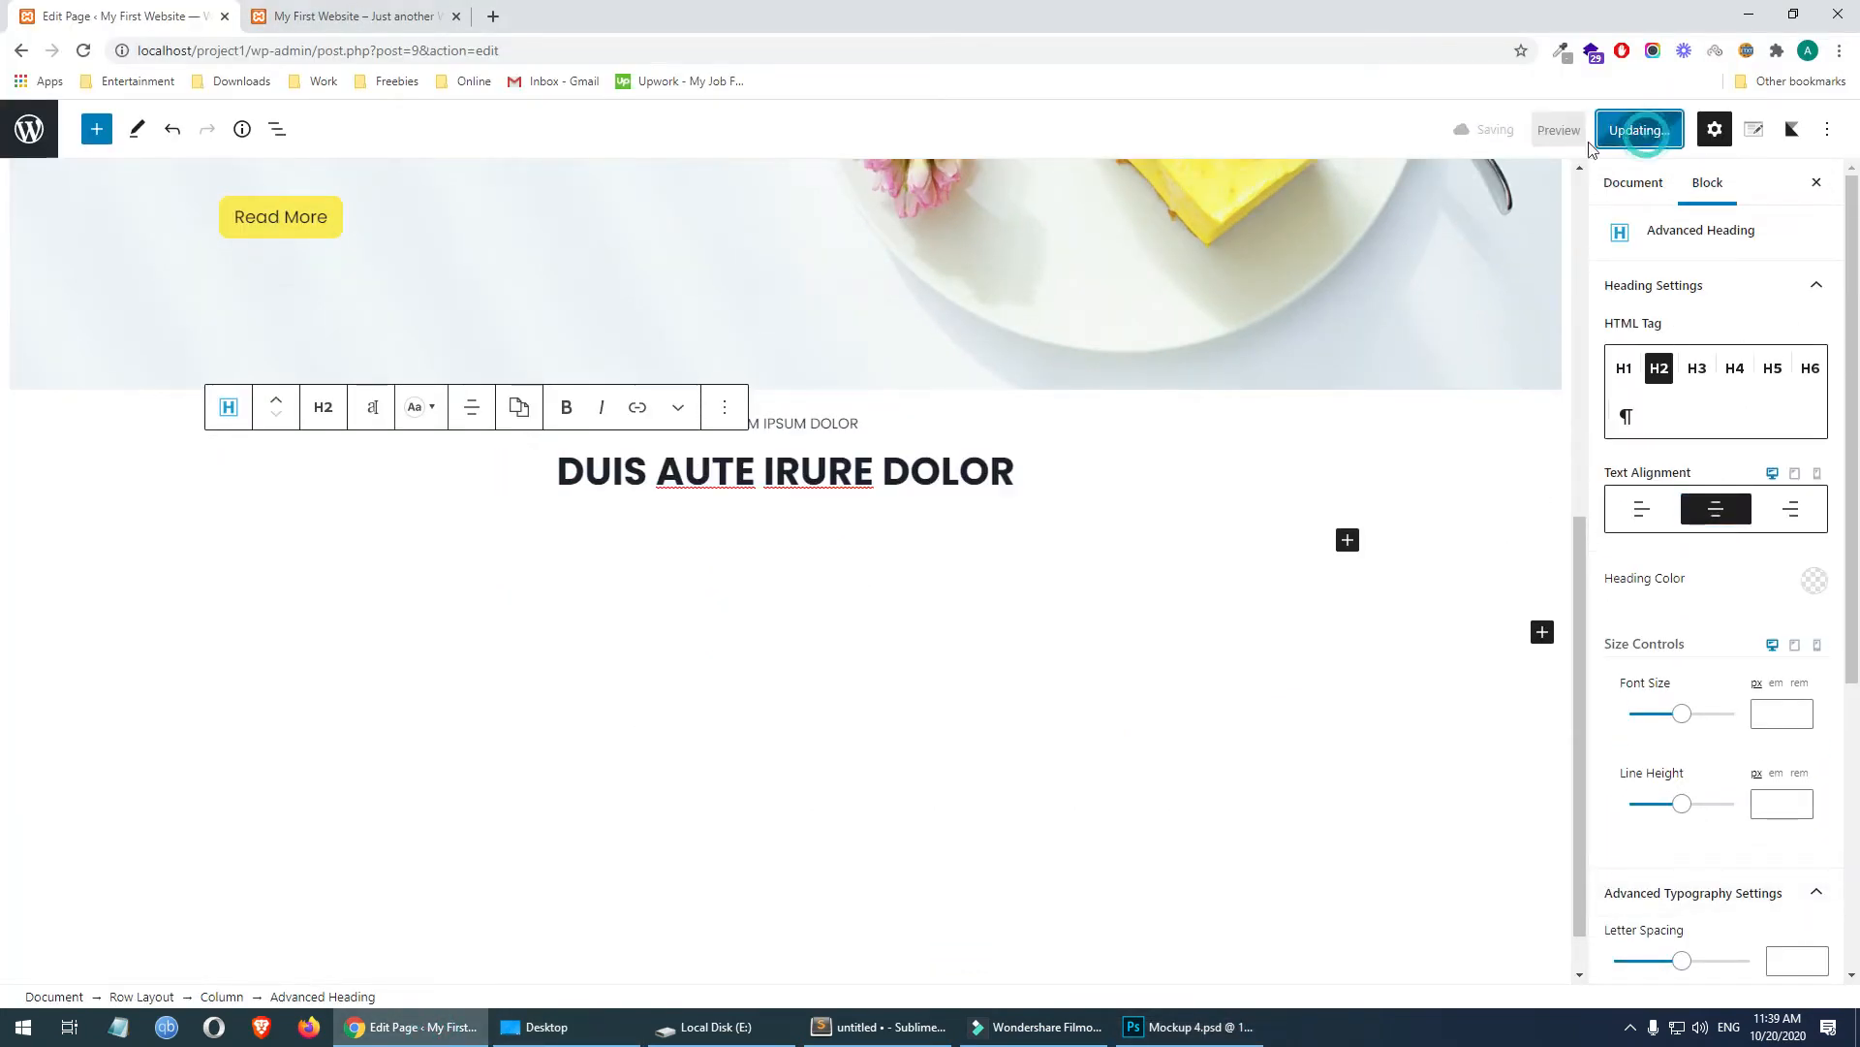
key("ctrl+Tab")
scroll(1724, 665, "down", 2)
key("F5")
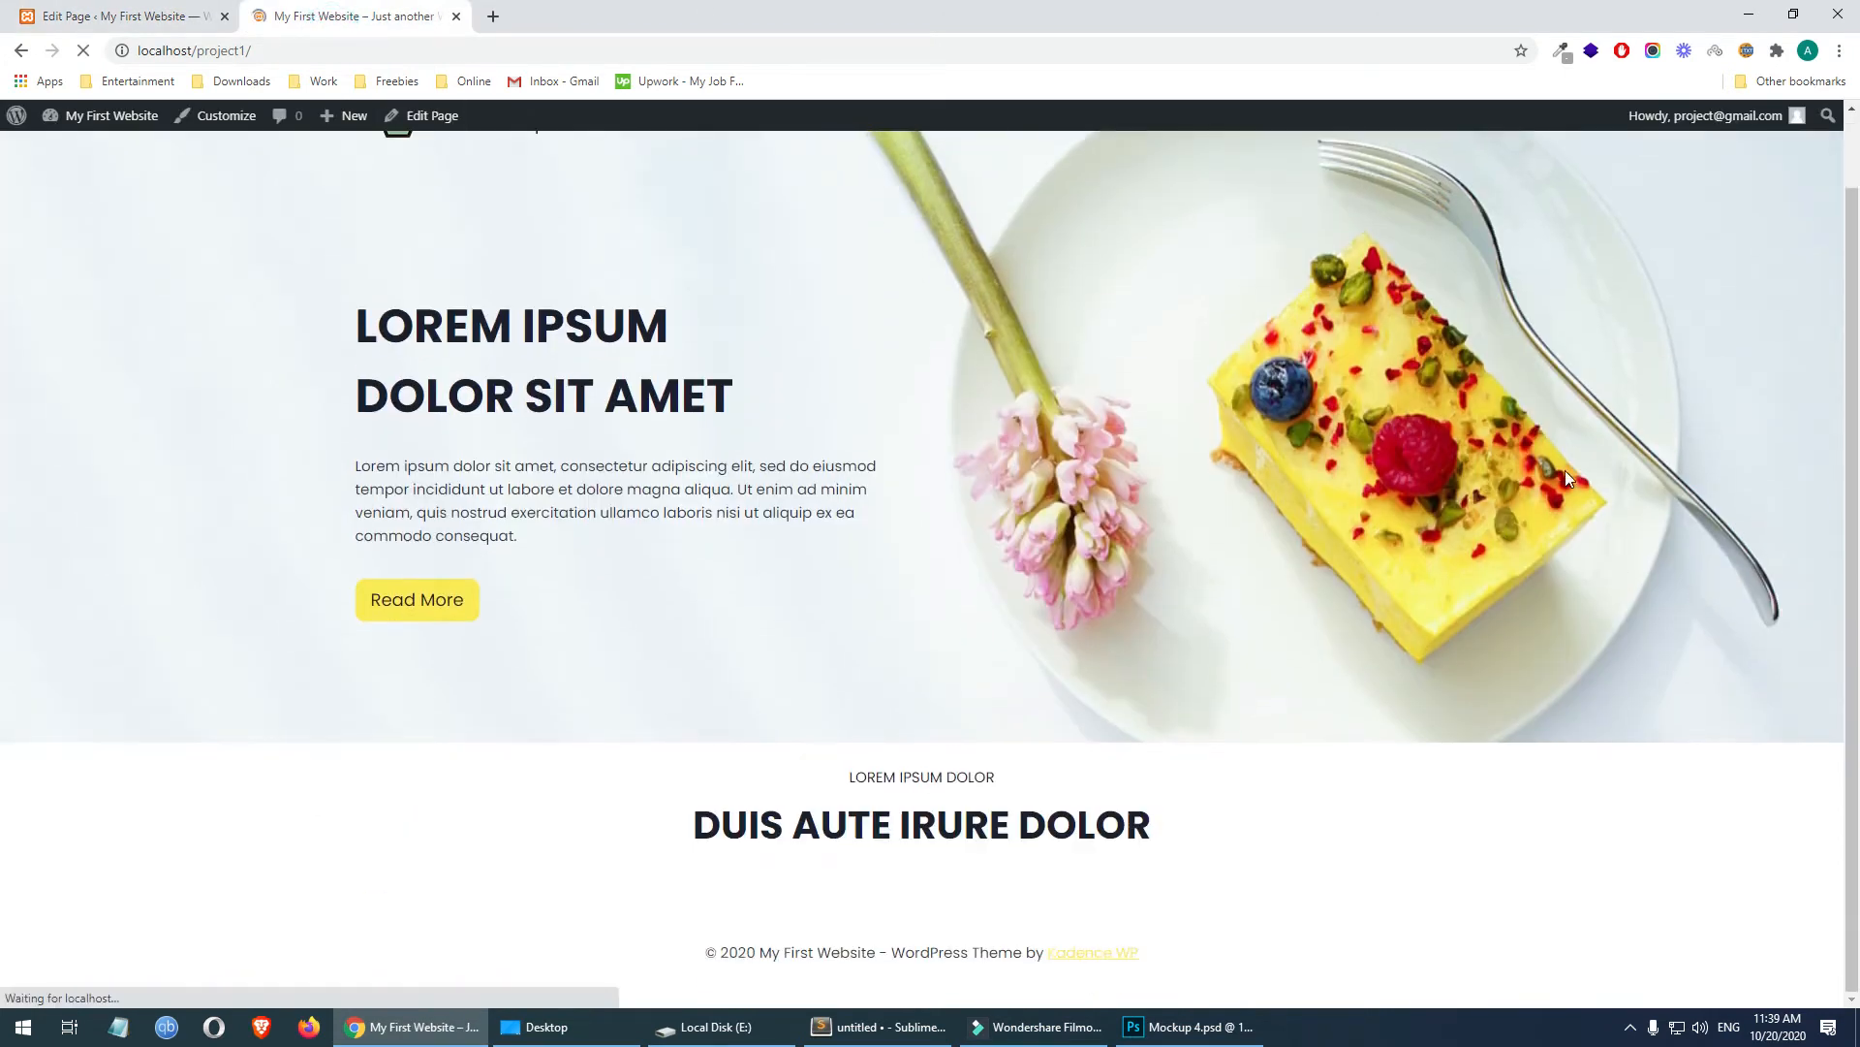
- Measure the spacing above and below the second section's content in the Photoshop mockup with the Rectangular Marquee tool, and return to Chrome
left_click(1190, 1026)
scroll(569, 594, "down", 3)
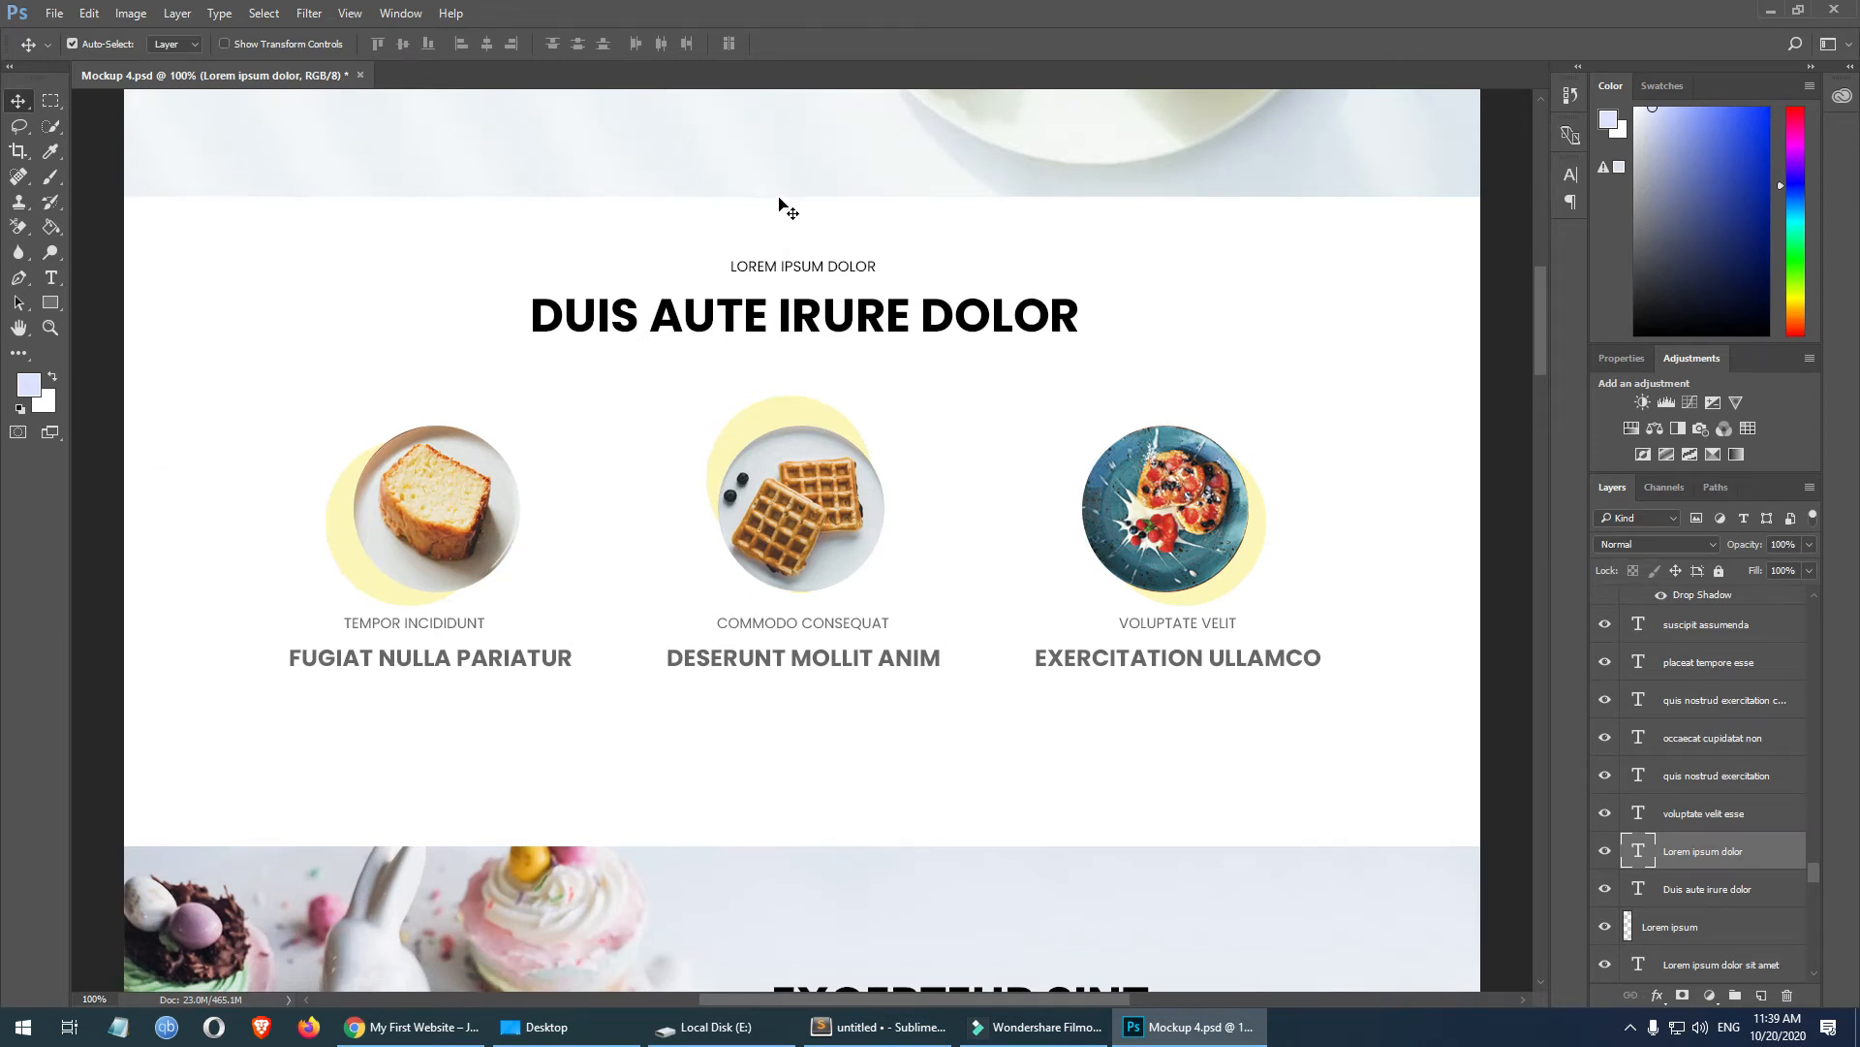
left_click(52, 103)
left_click_drag(769, 198, 868, 259)
left_click(963, 319)
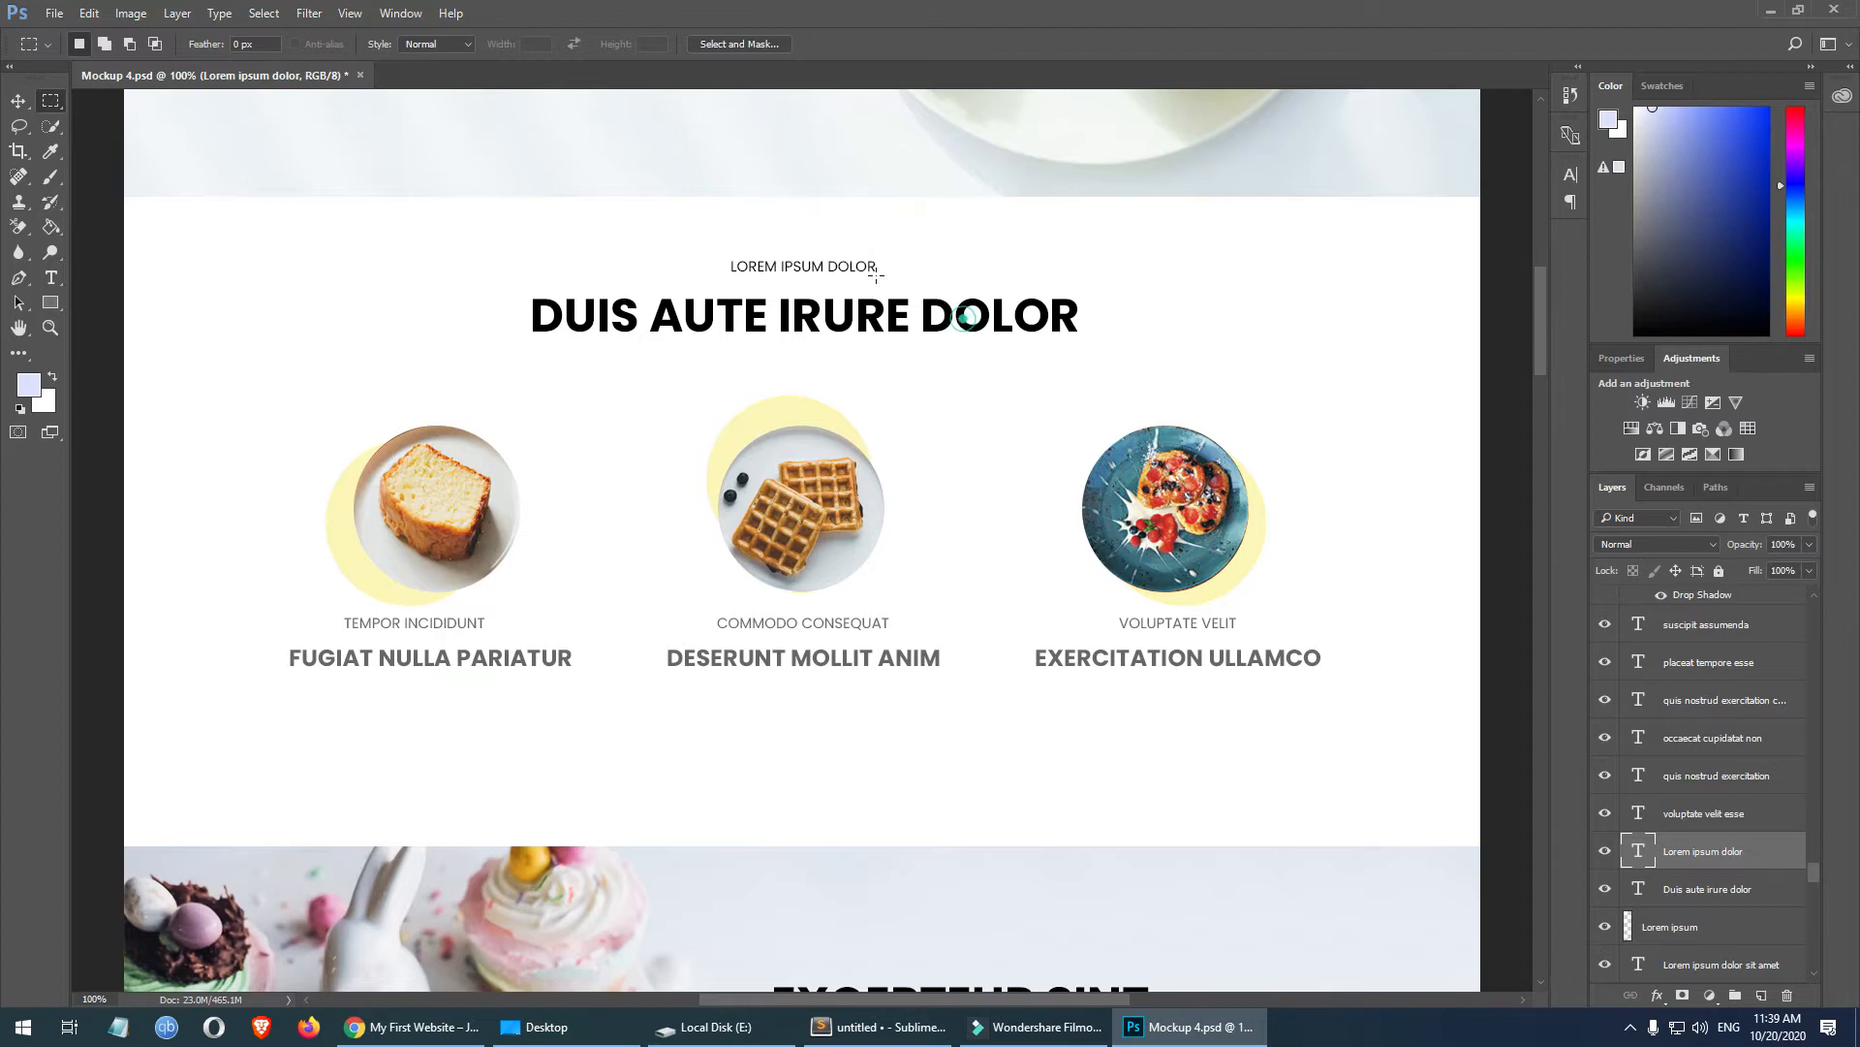
left_click_drag(612, 709, 872, 846)
left_click(871, 840)
left_click(444, 1031)
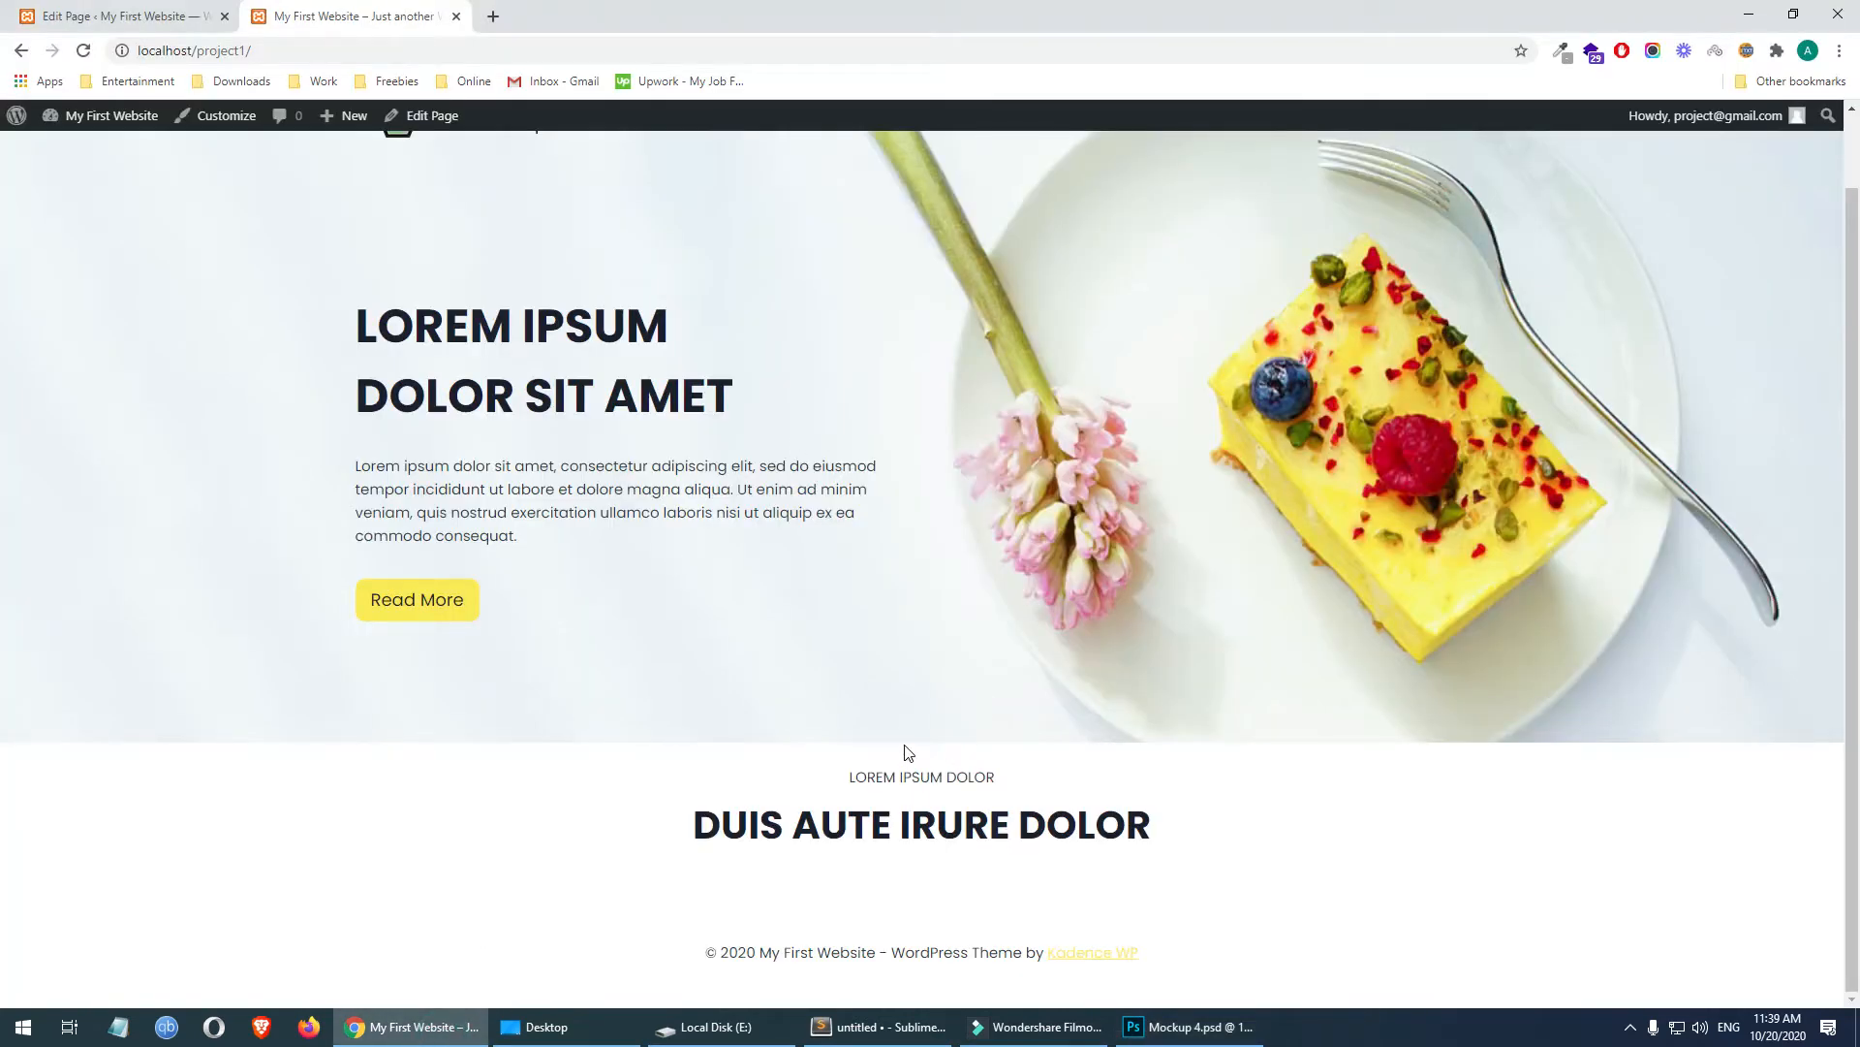
- Set the second section's row padding to 50 px at the top and 60 px at the bottom in the page editor
left_click(164, 17)
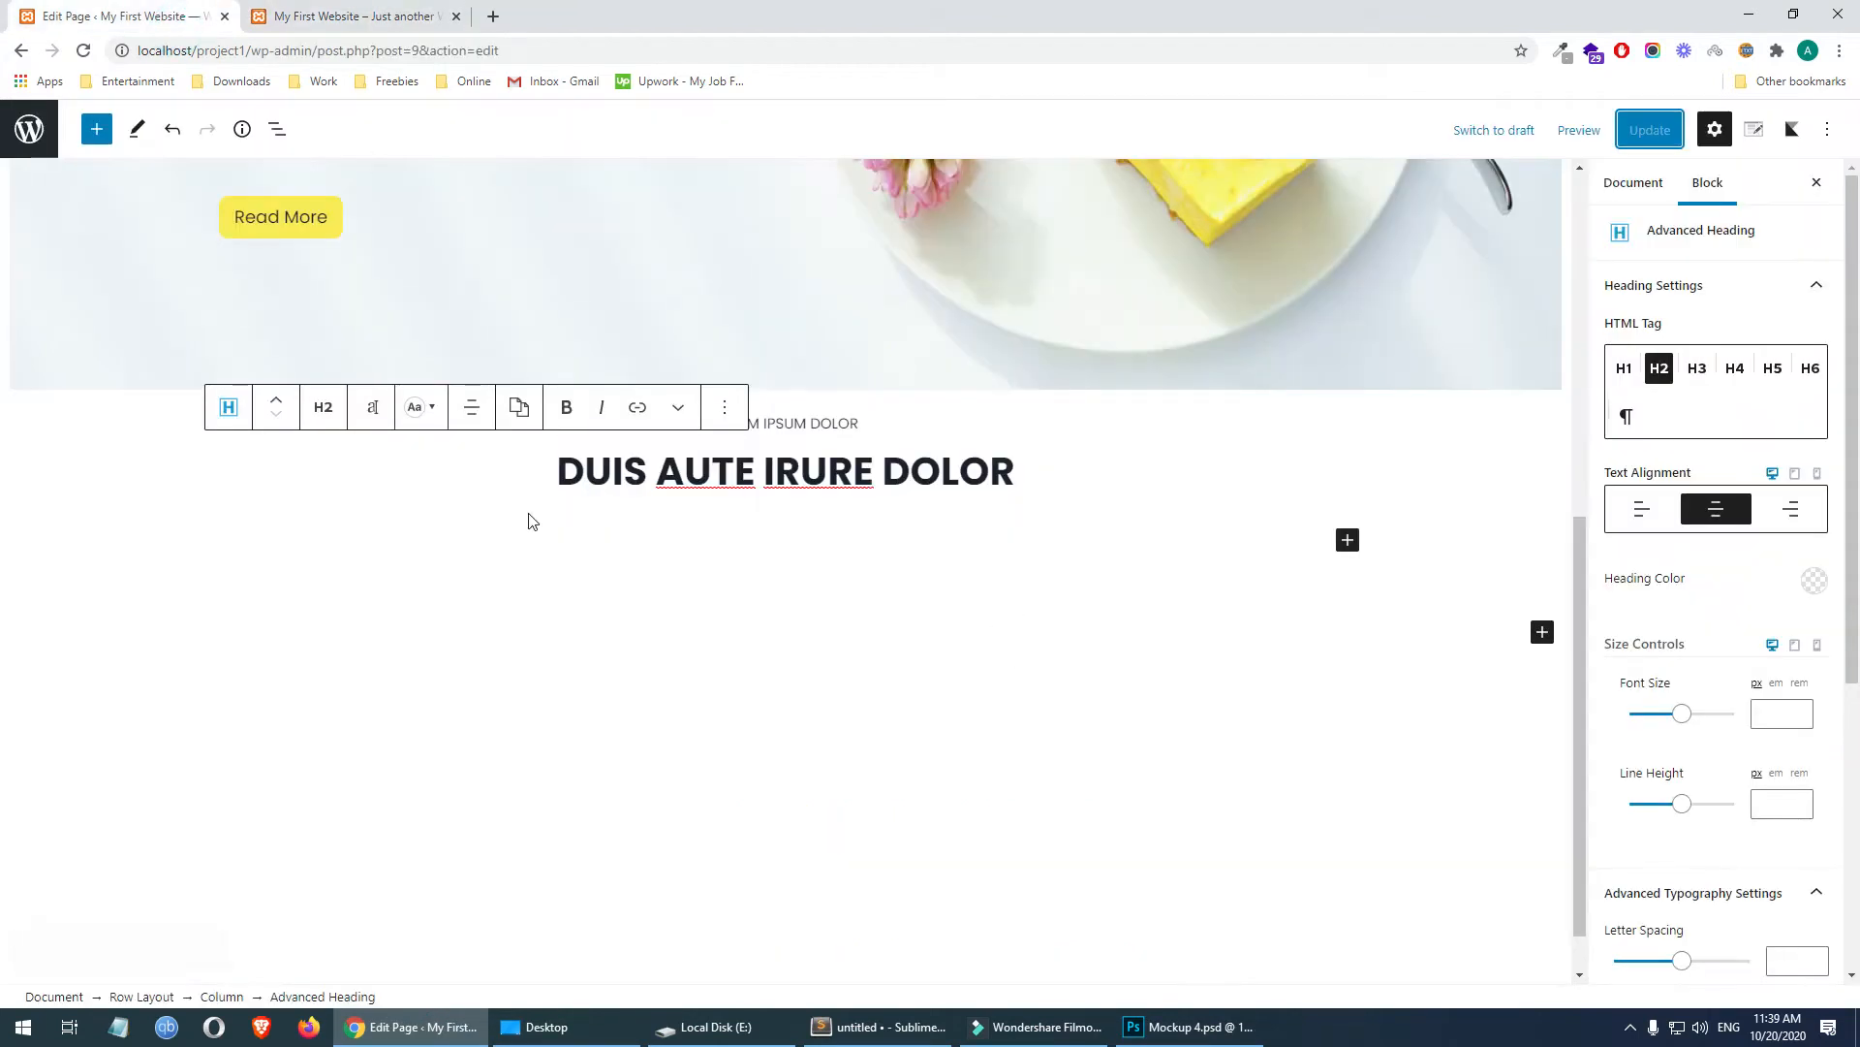
left_click(53, 468)
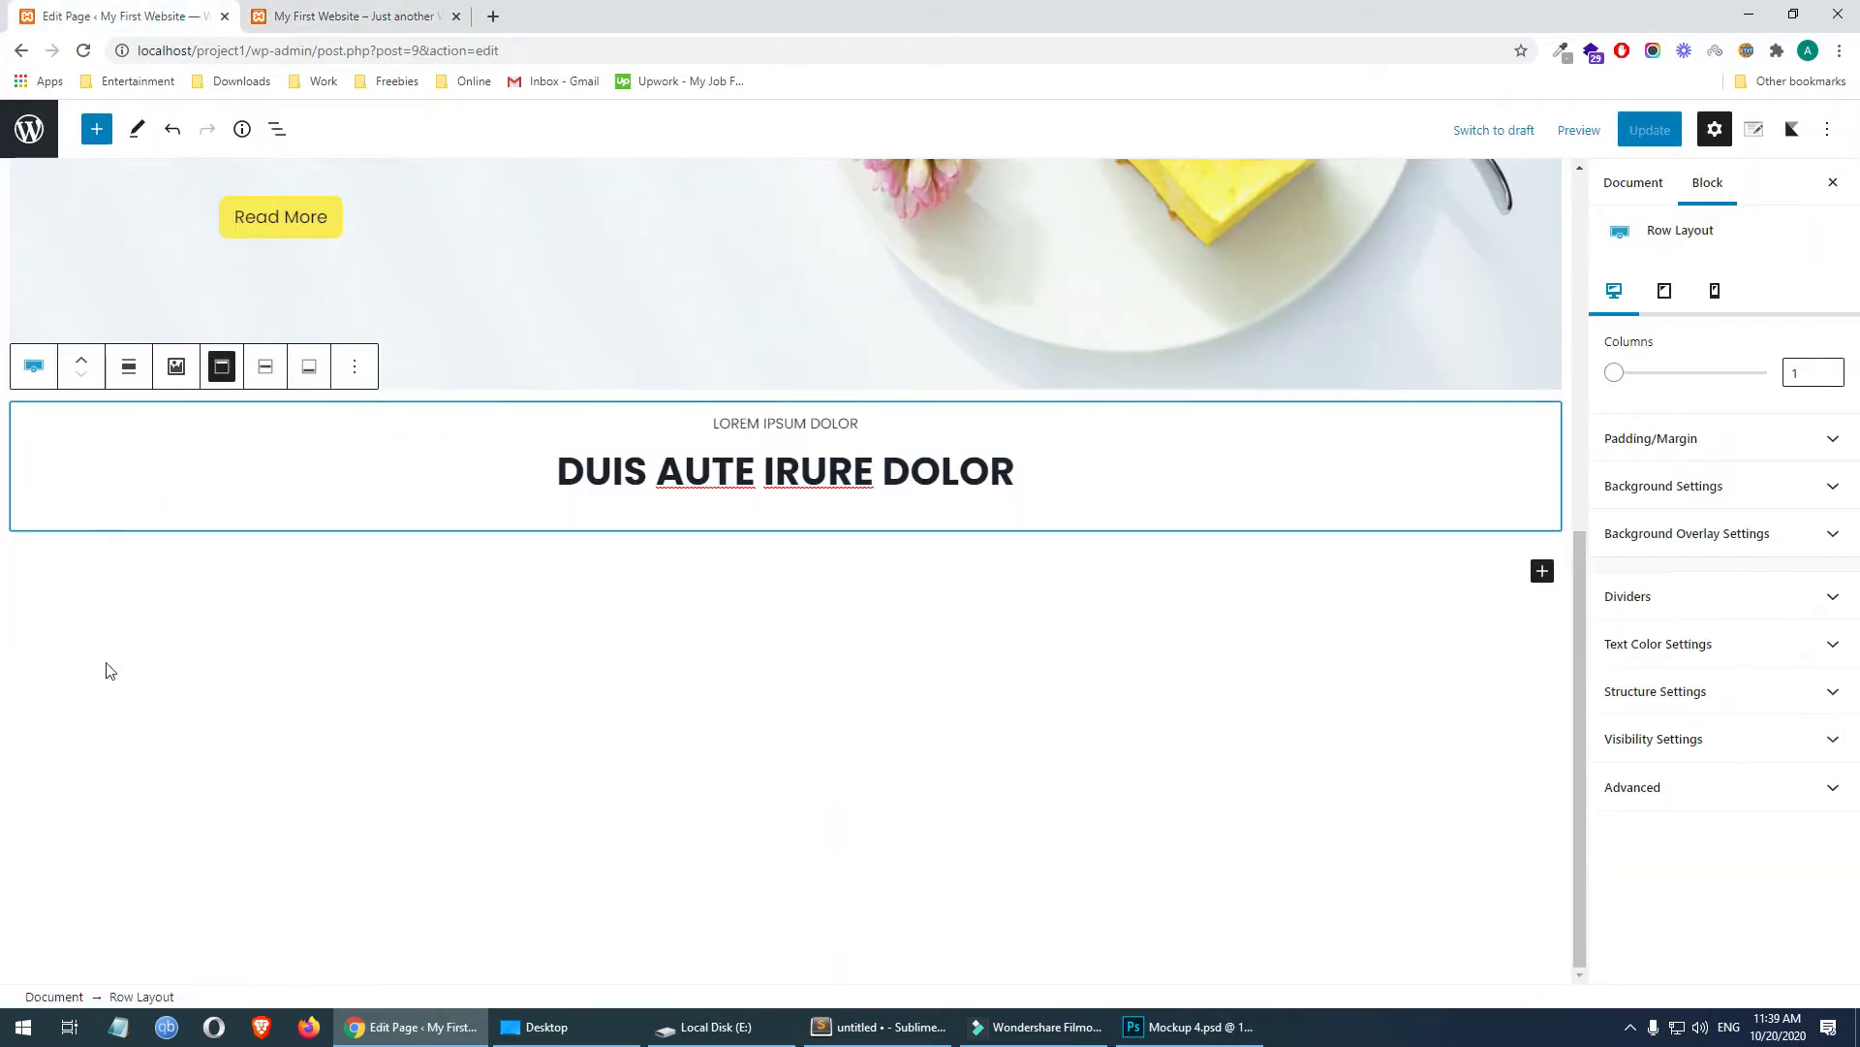
left_click(107, 465)
left_click(733, 465)
left_click(77, 477)
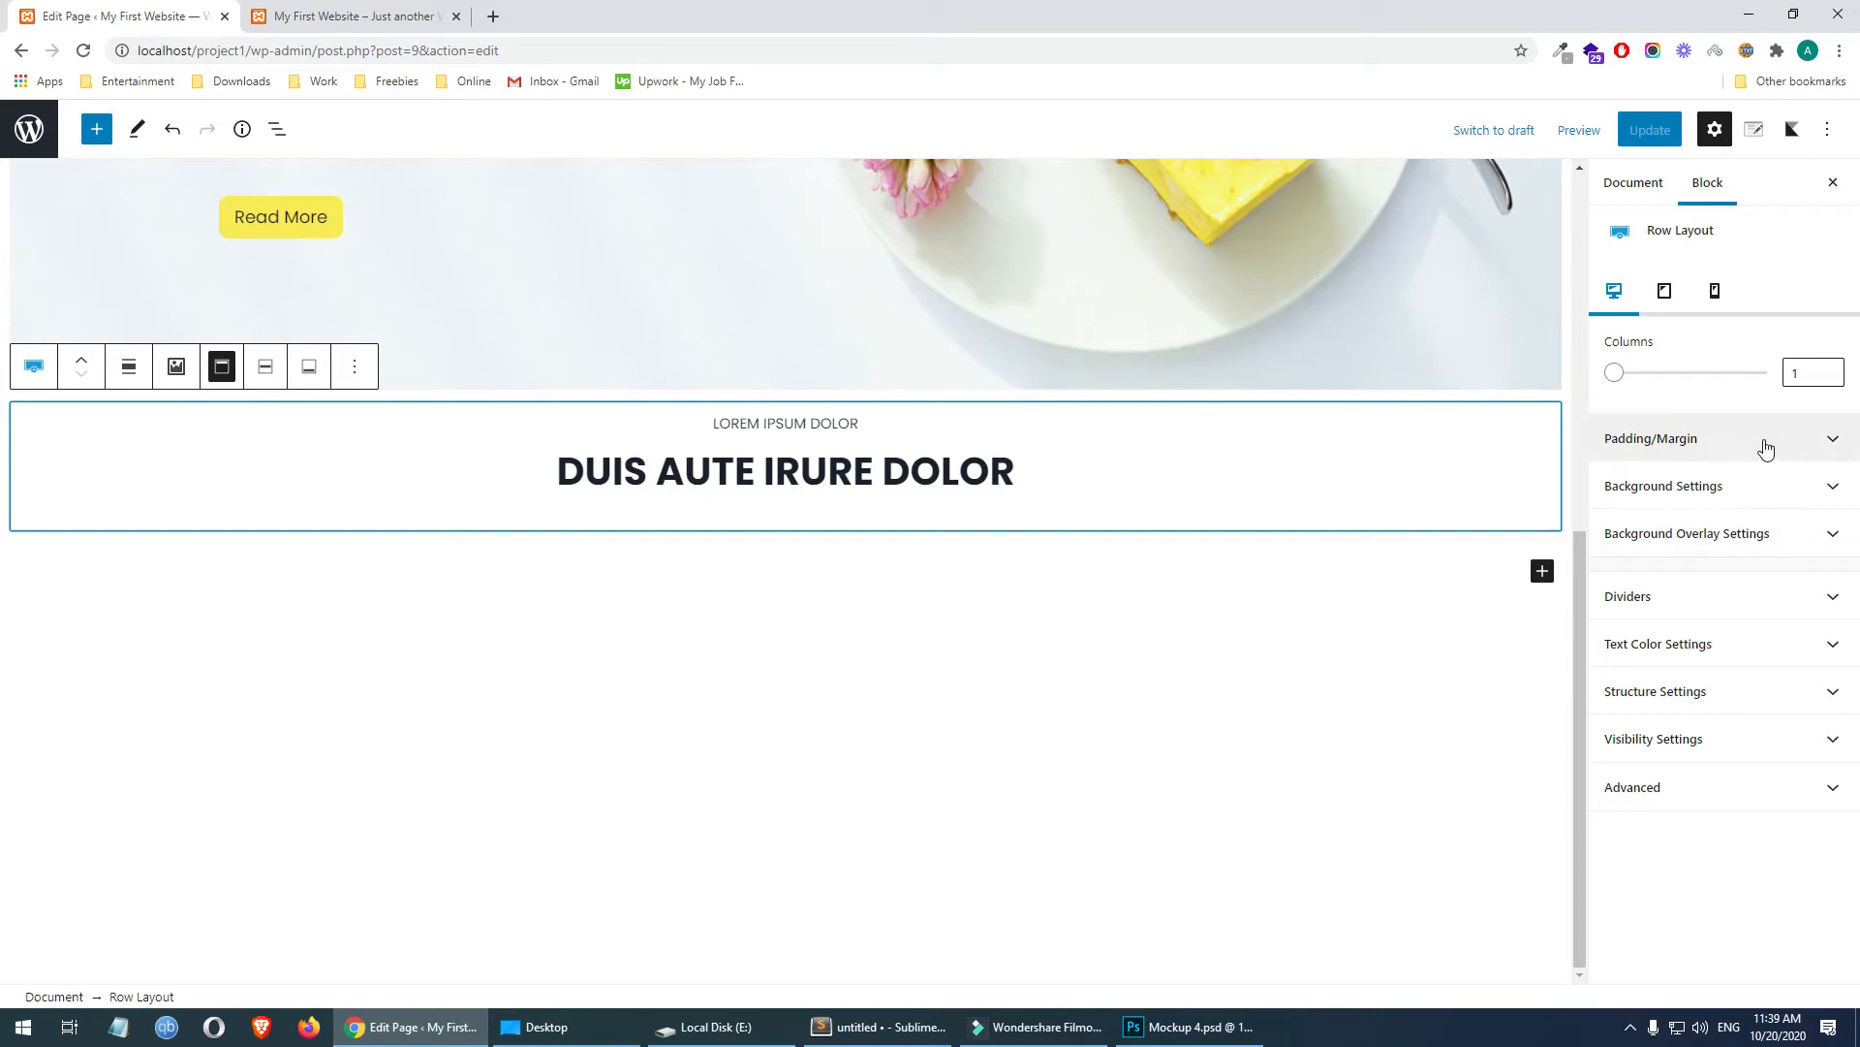
left_click(1810, 454)
double_click(1786, 526)
type("50")
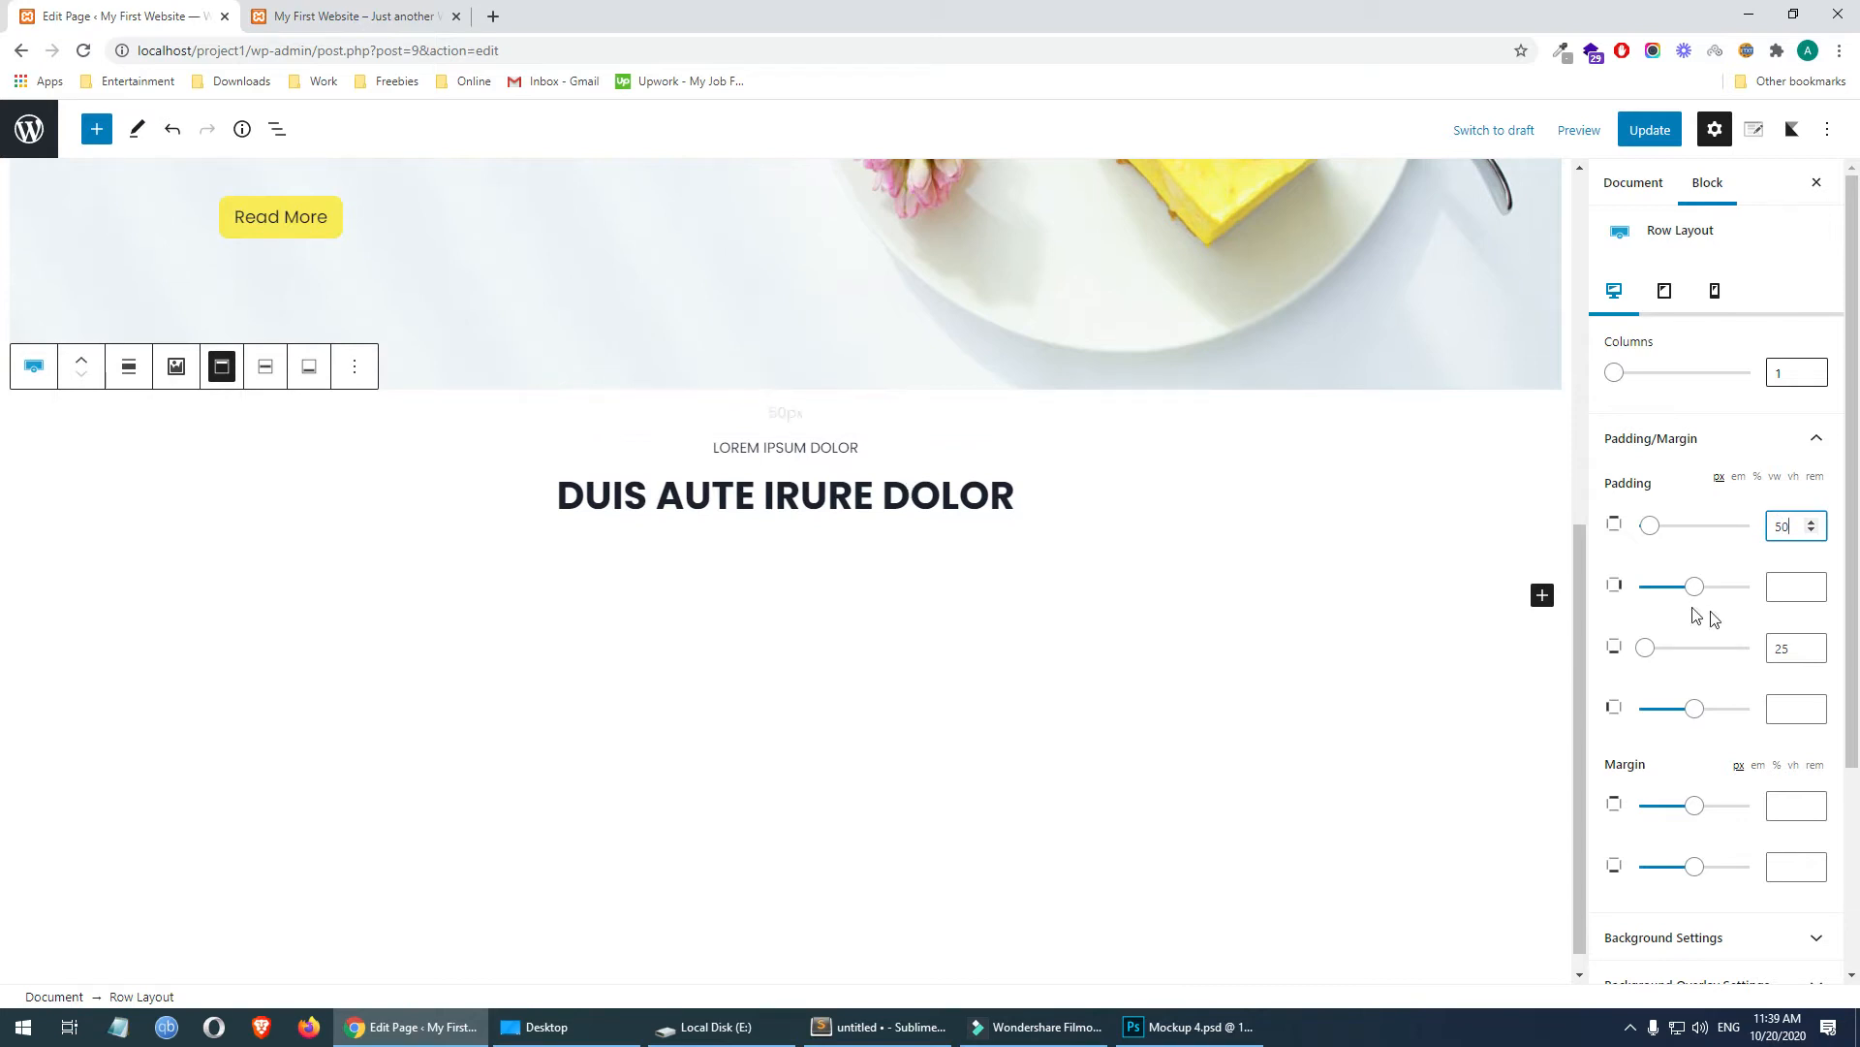
double_click(1804, 660)
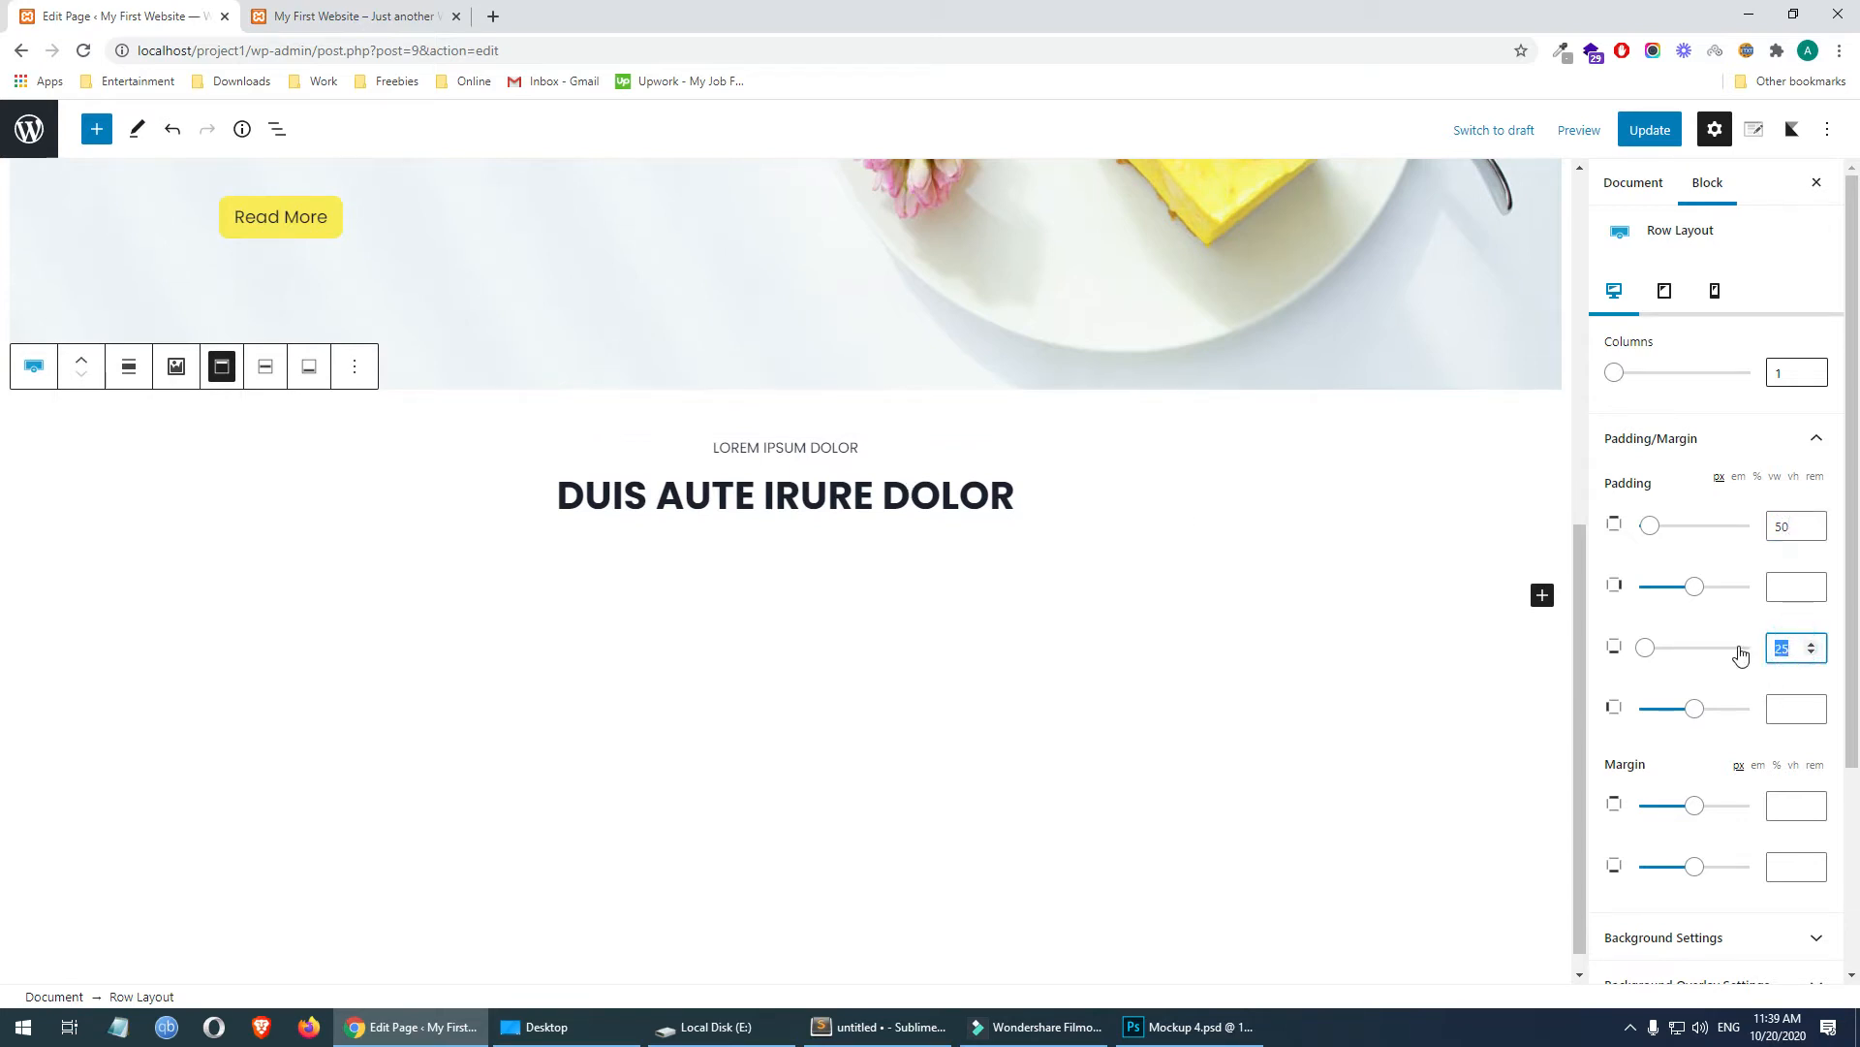
type("5")
key("BackSpace")
type("60")
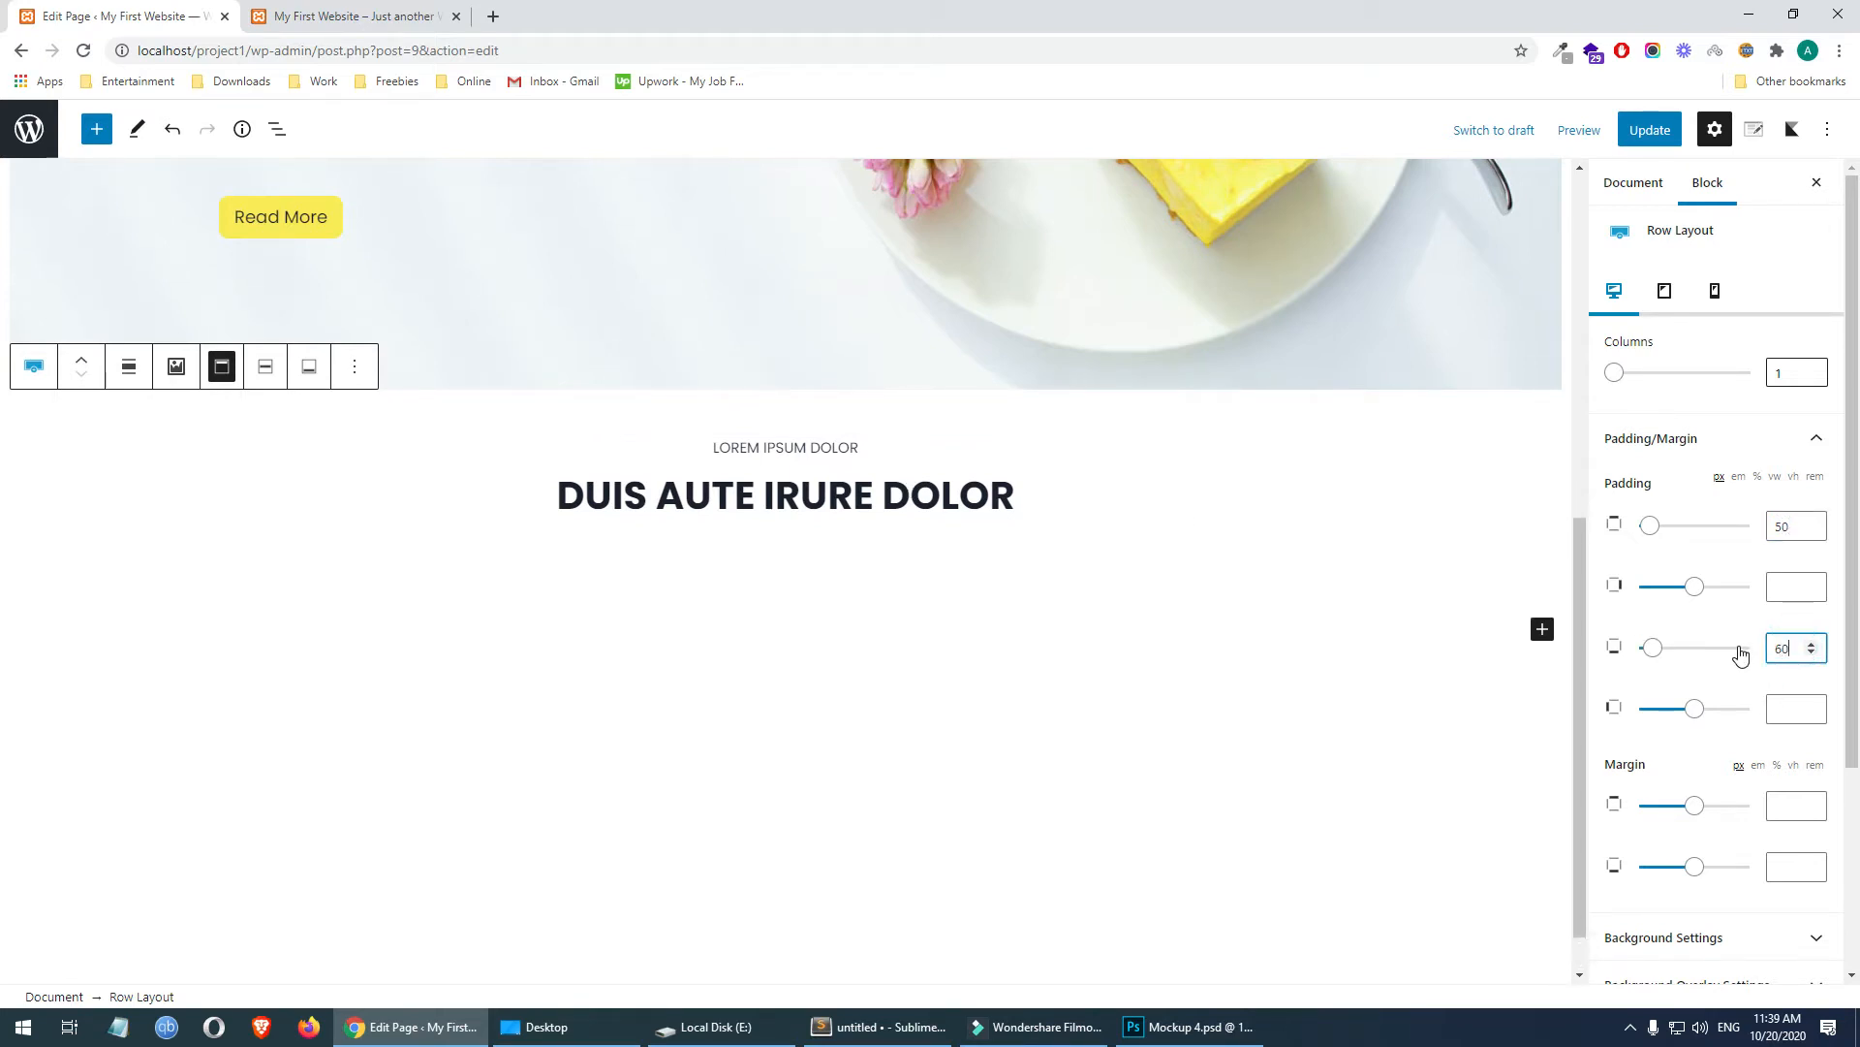
- Update the page and reload the live home page to check the second section's spacing
left_click(1650, 129)
left_click(348, 16)
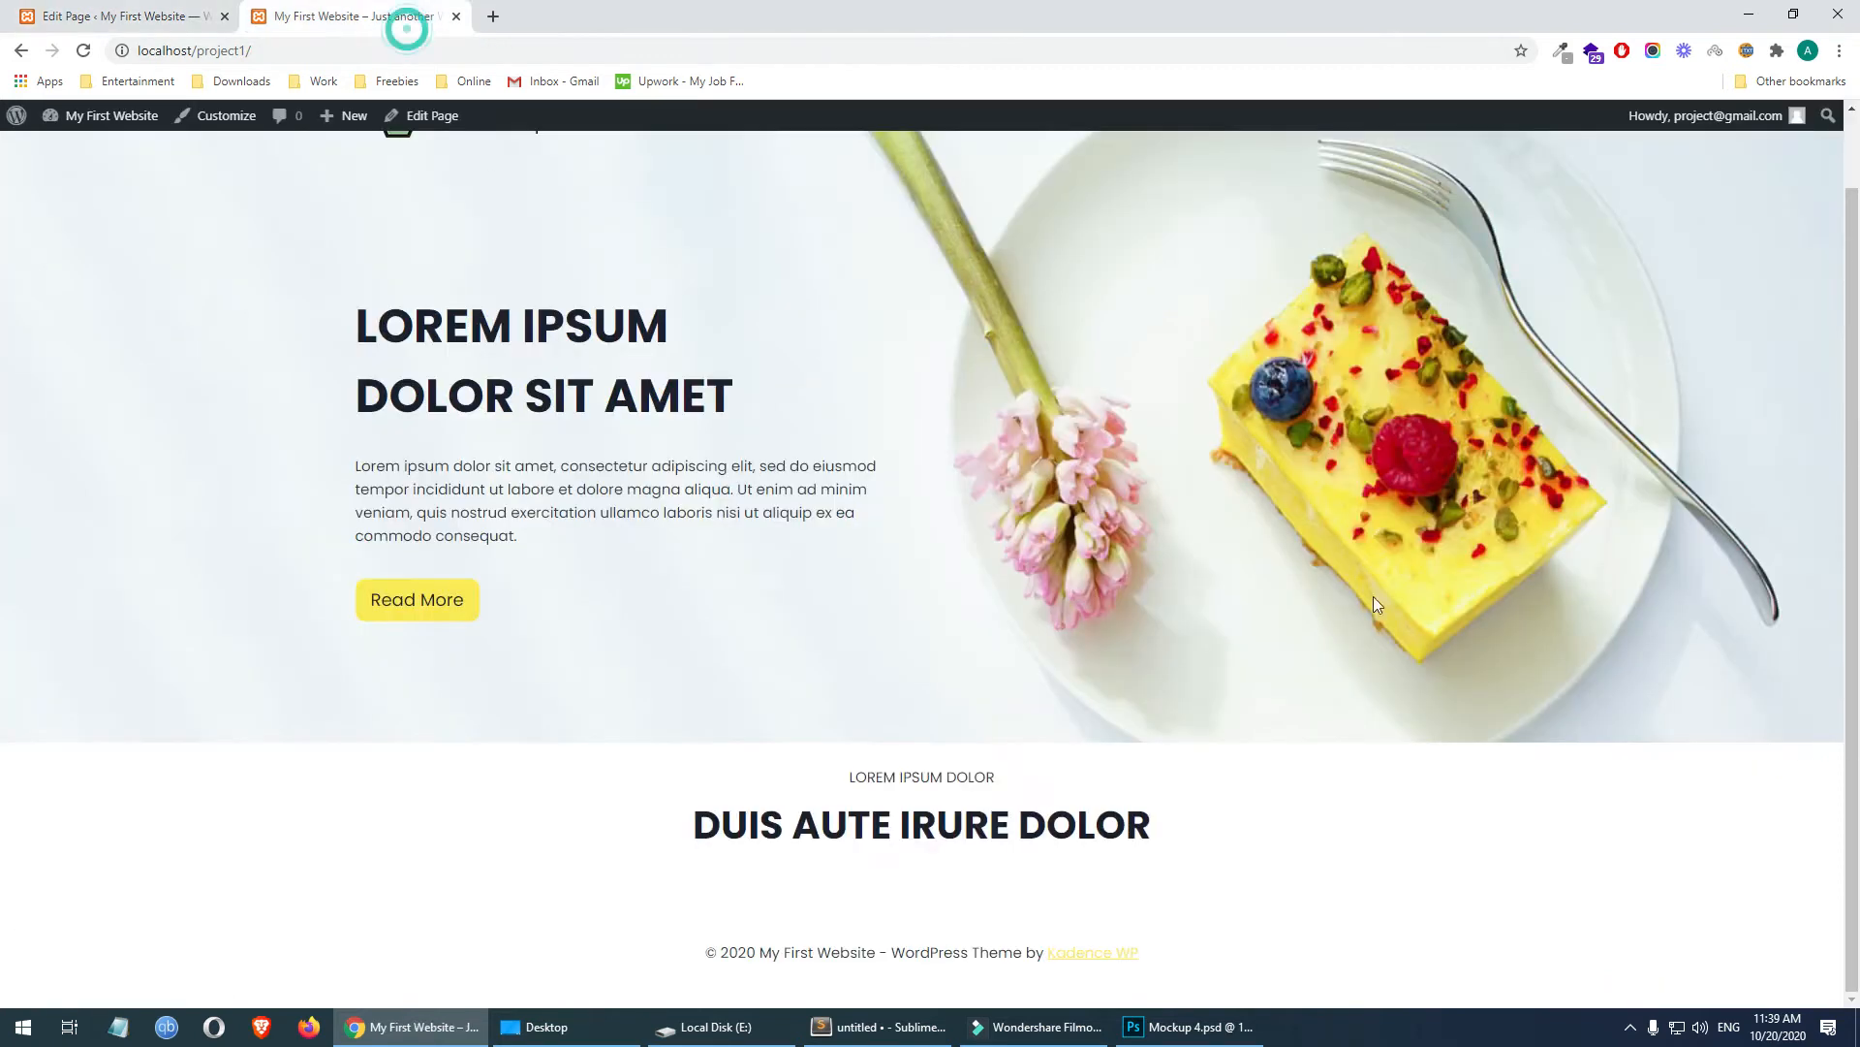
left_click_drag(879, 780, 989, 780)
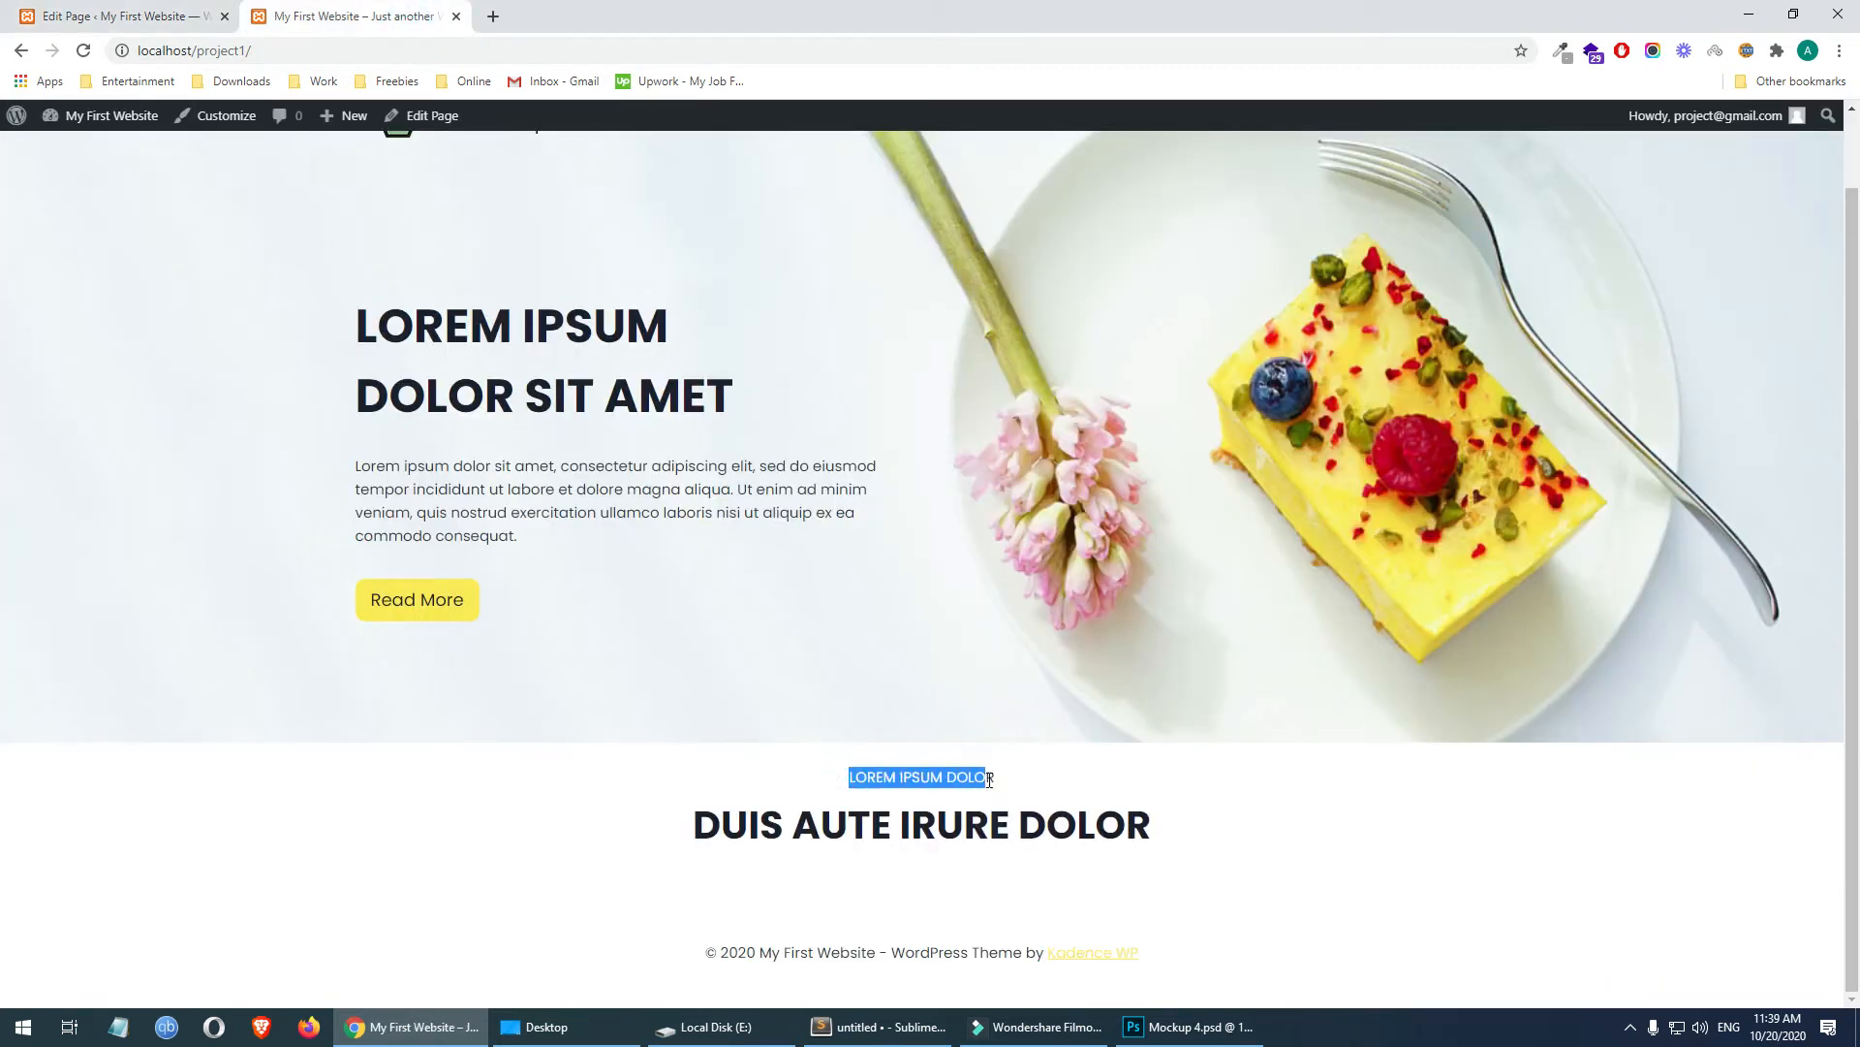
left_click(1078, 774)
key("F5")
scroll(831, 716, "down", 1)
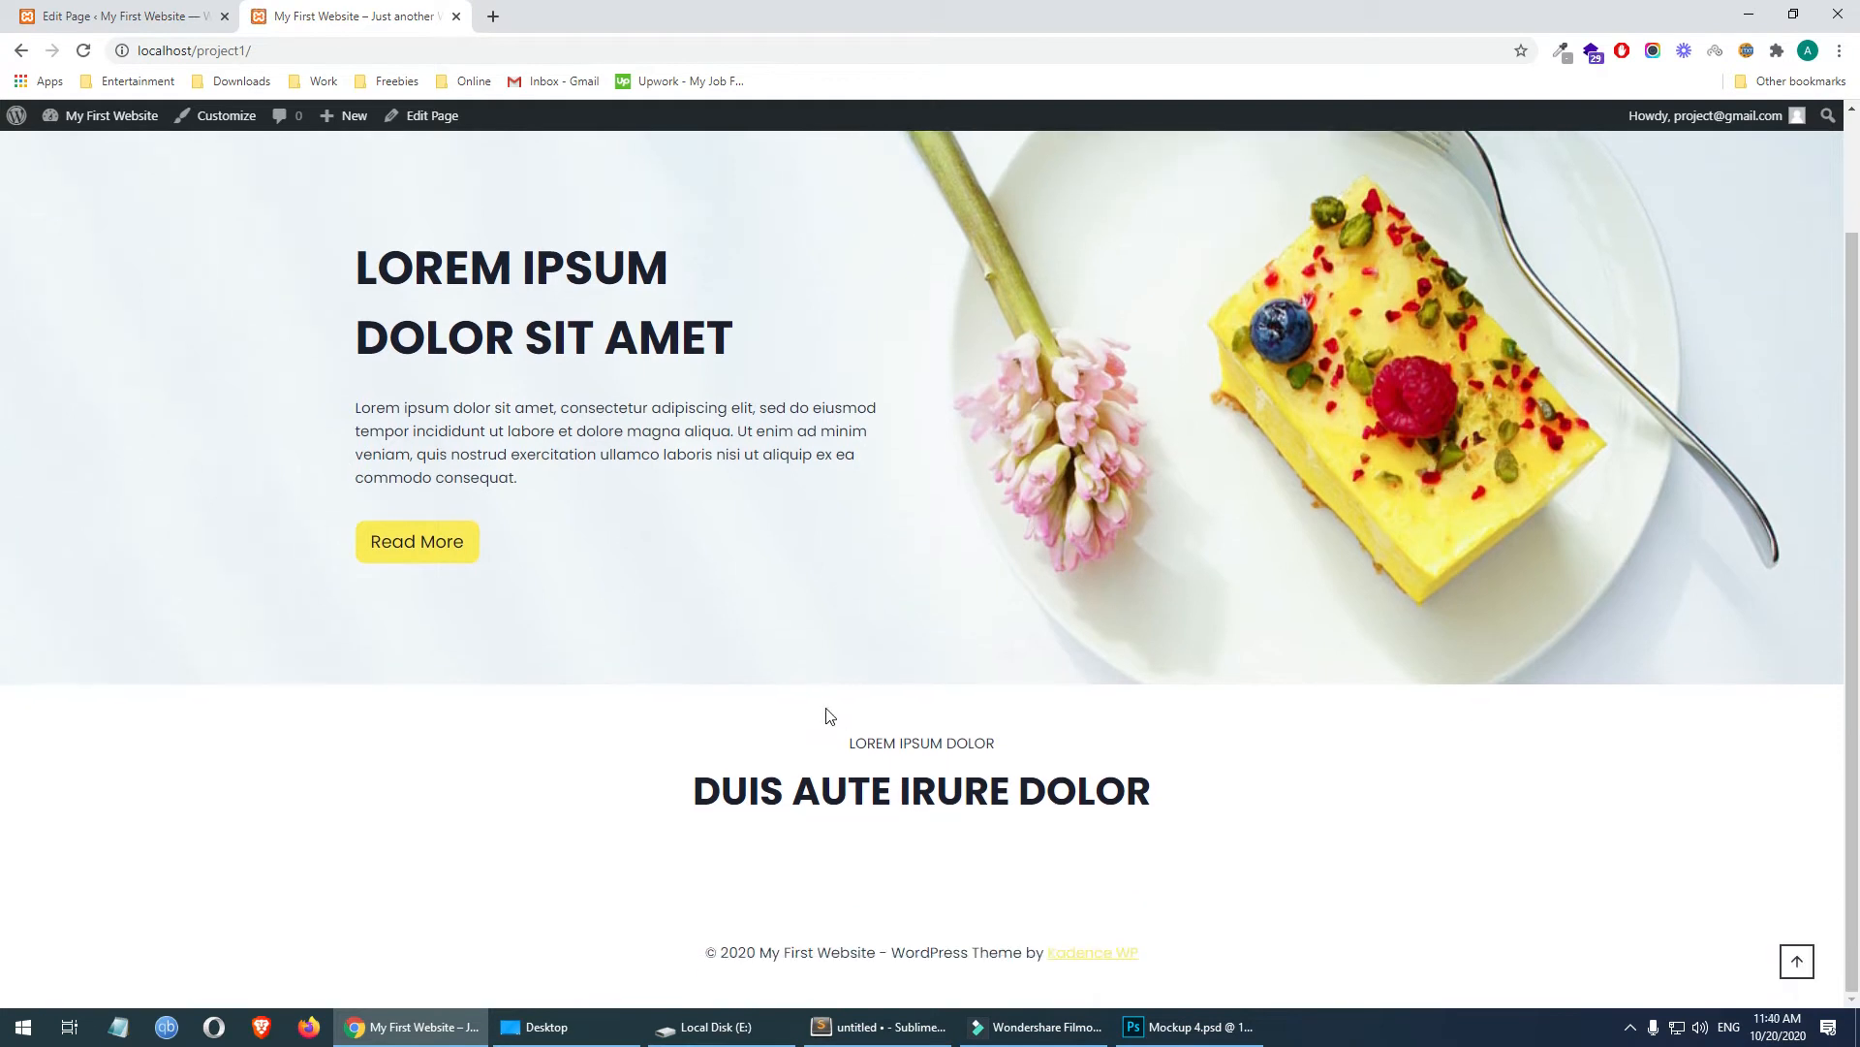
- Compare the live second section with the Photoshop mockup and select the section's outer row in the page editor
left_click(1328, 724)
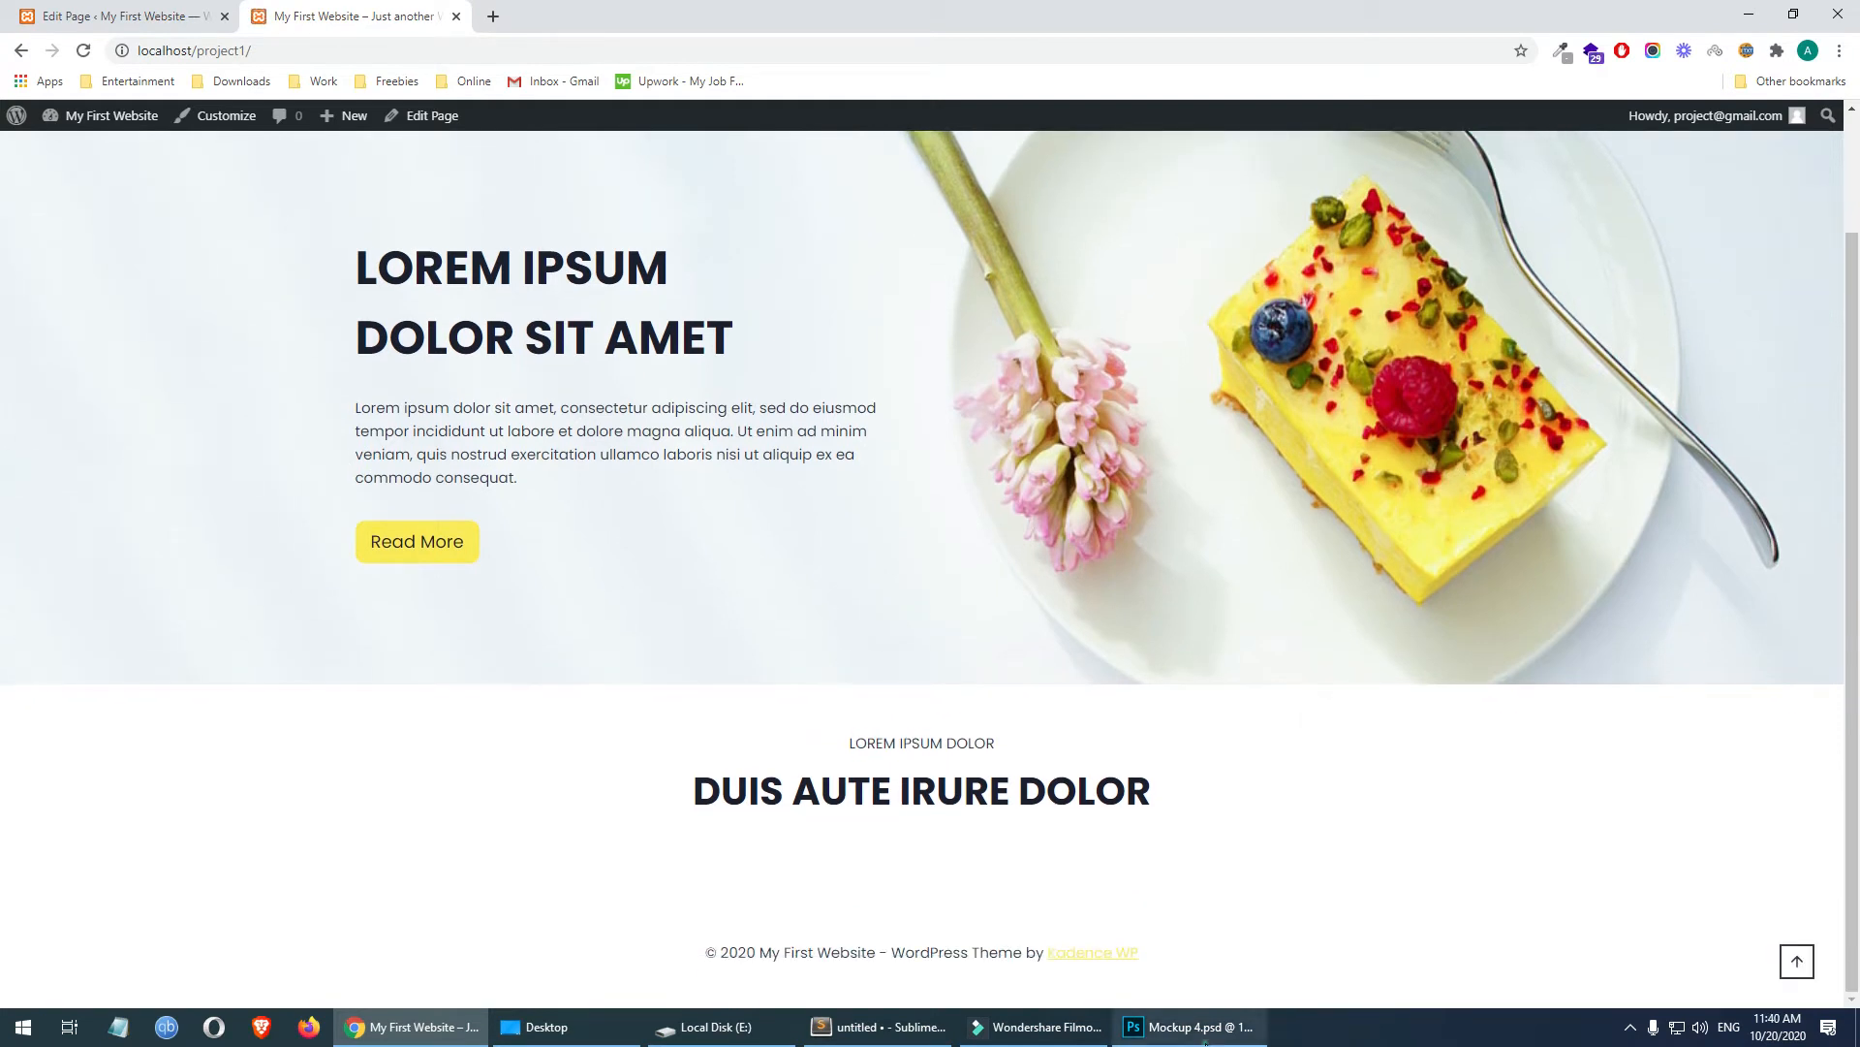
left_click(1192, 1027)
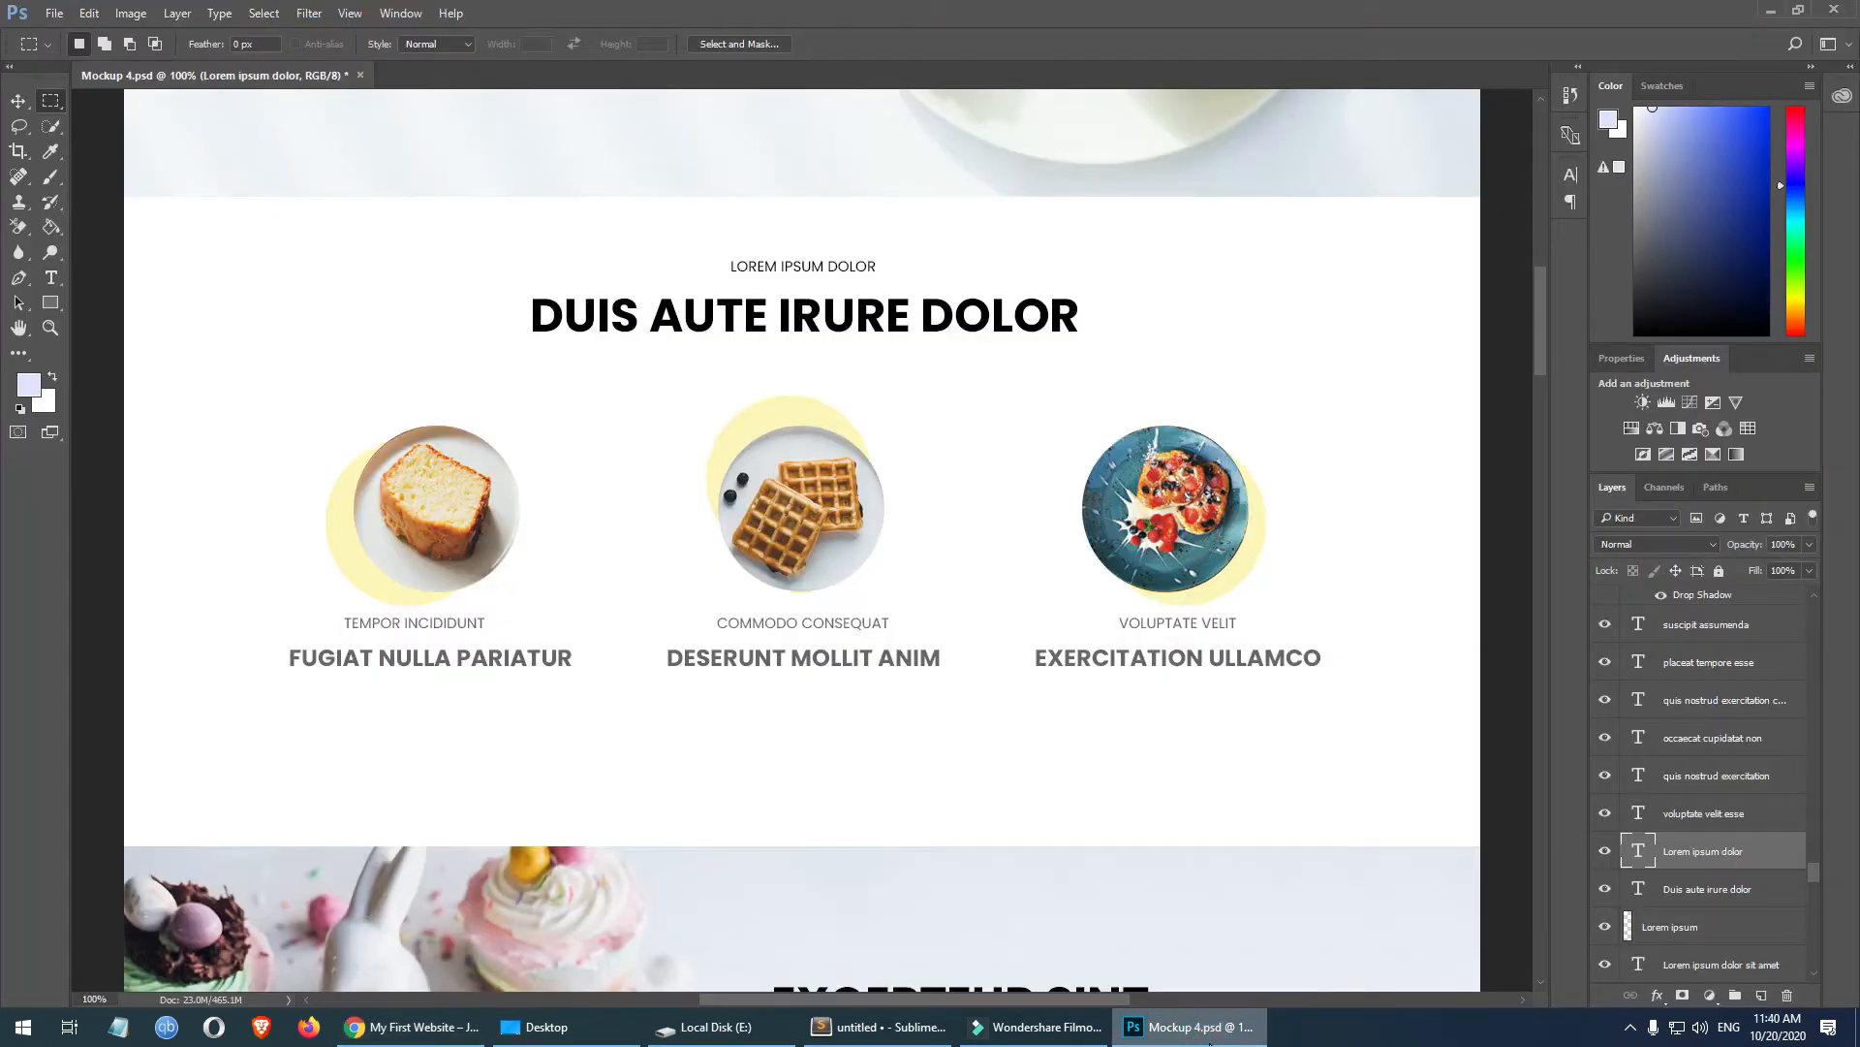
left_click(412, 1027)
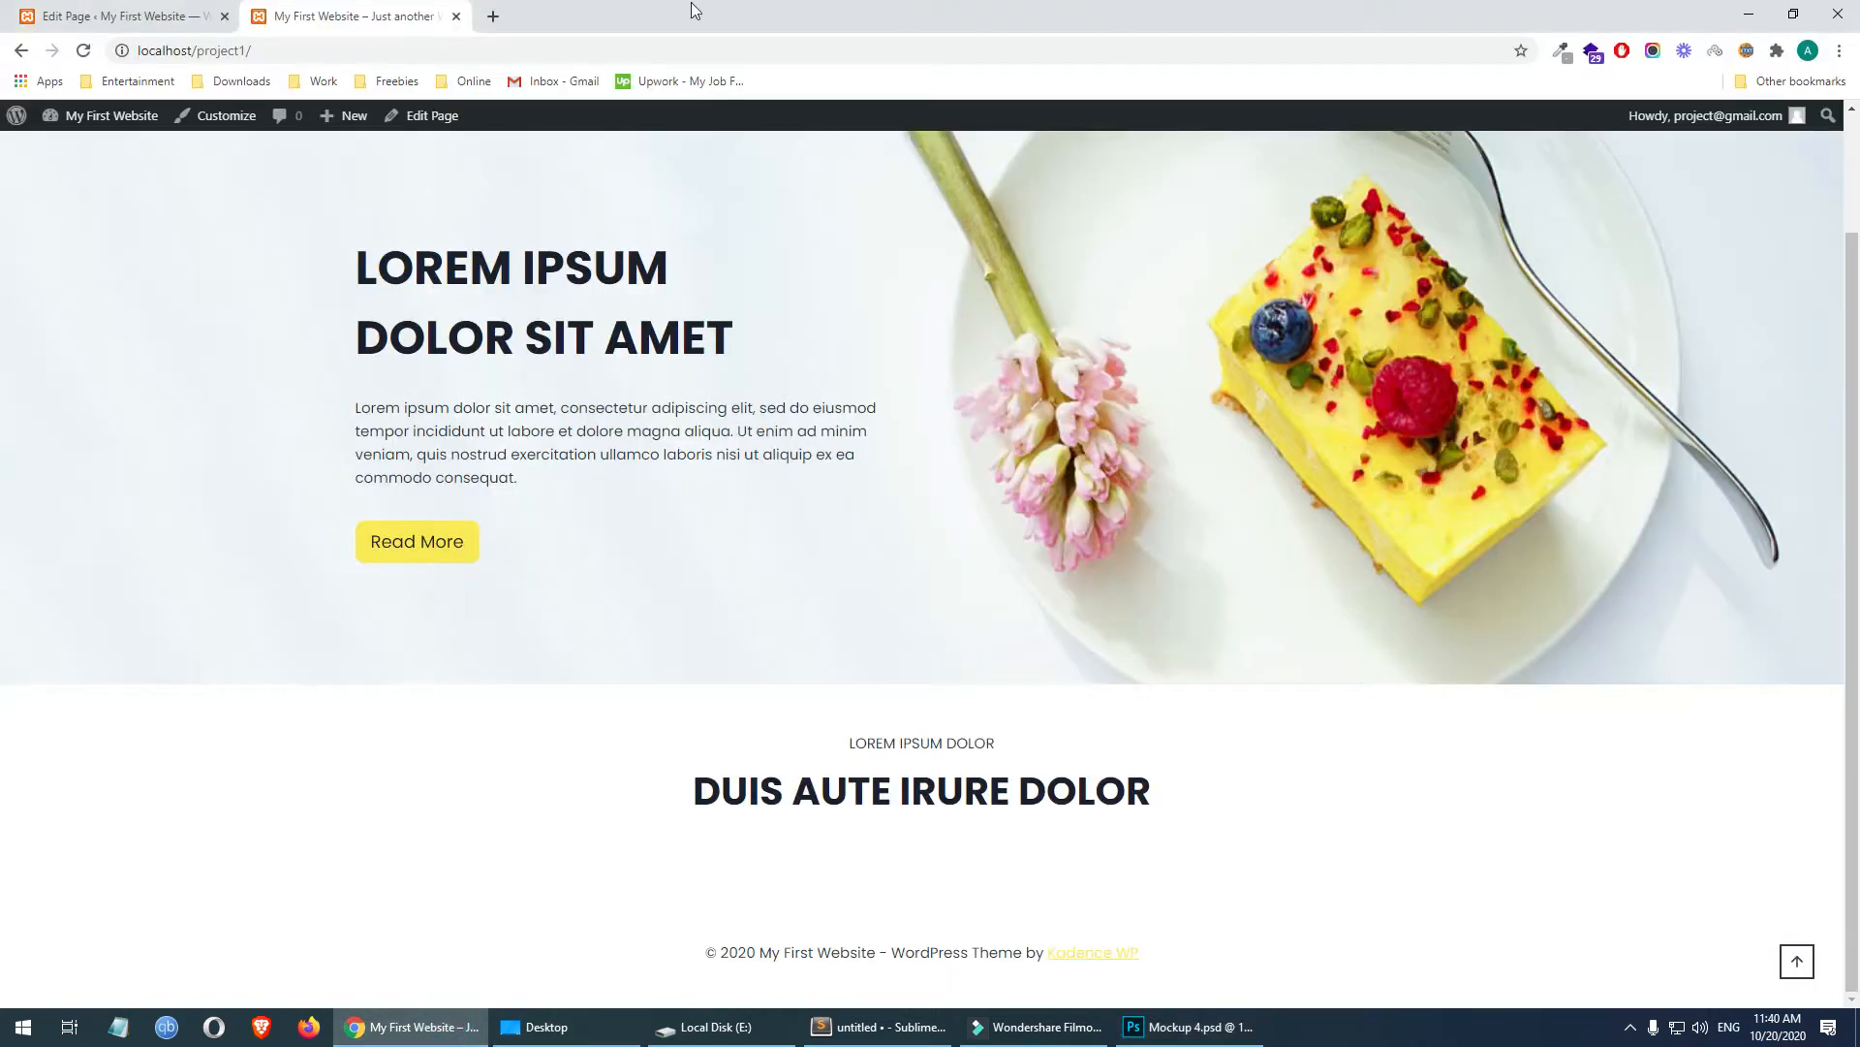
left_click(107, 17)
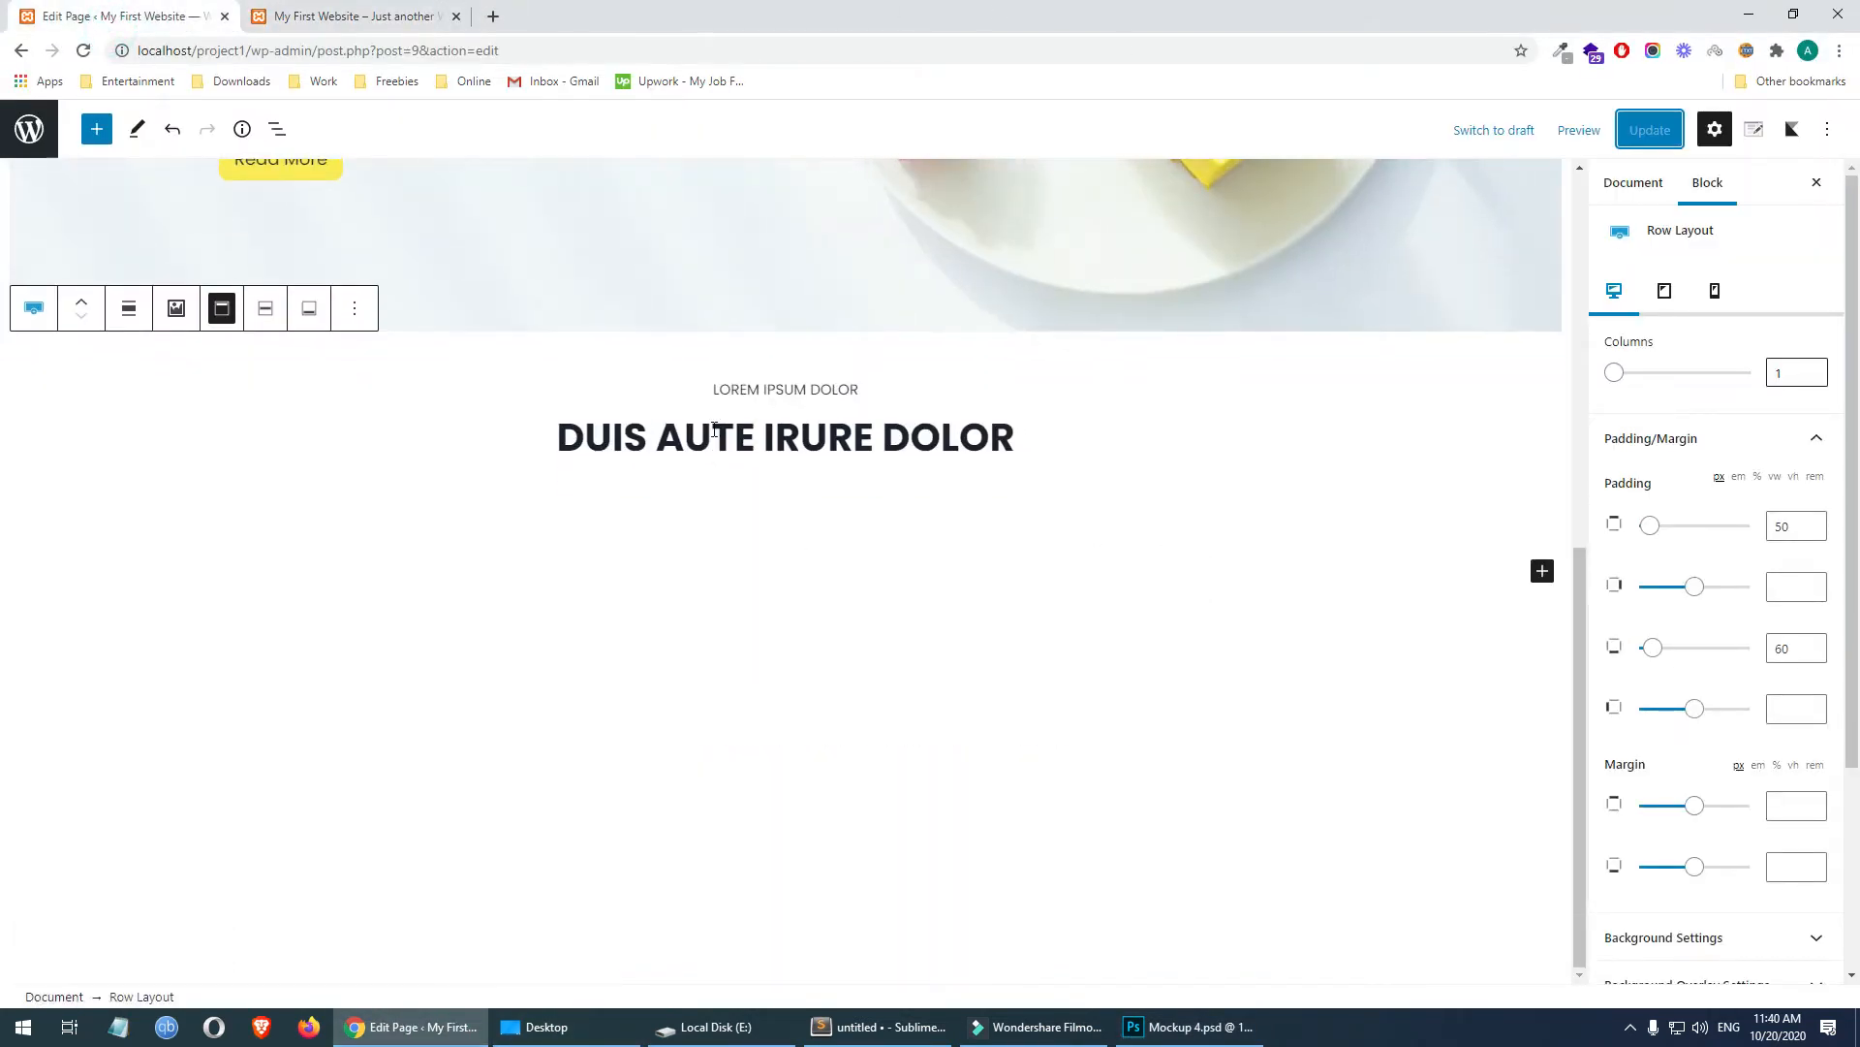
left_click(446, 405)
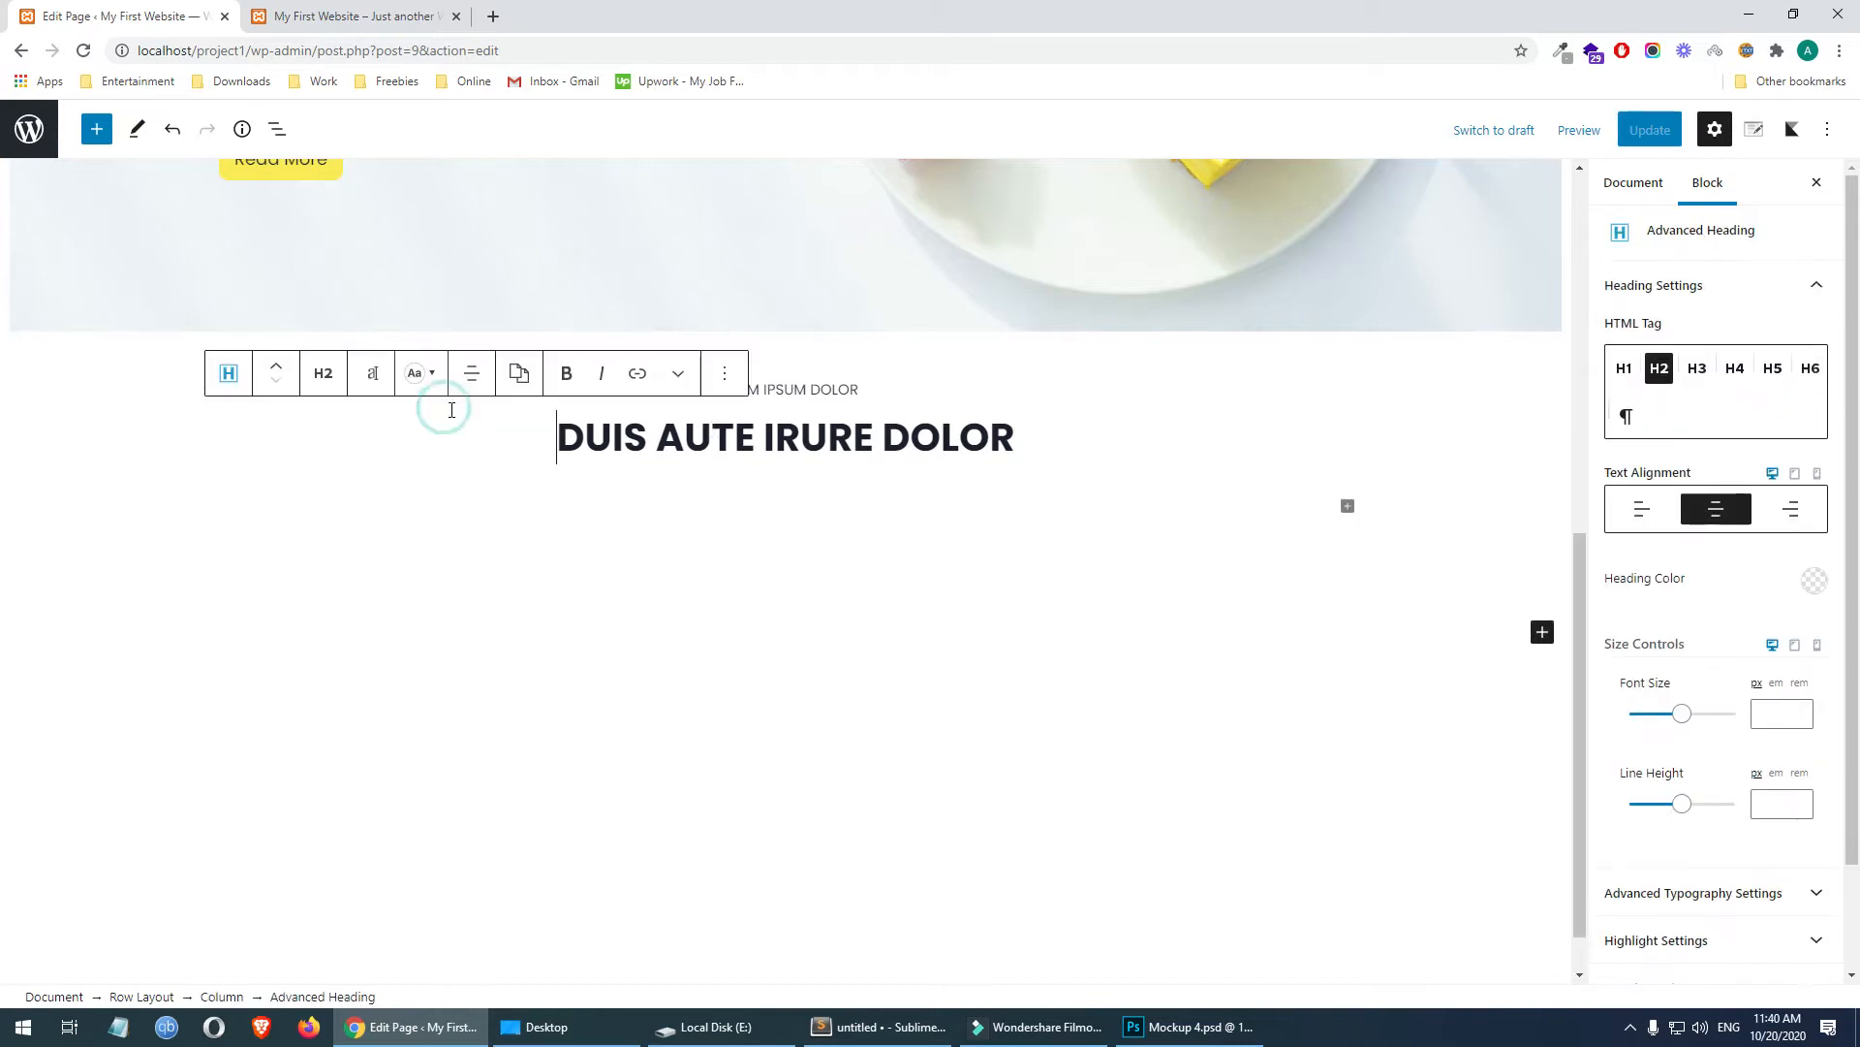
left_click(144, 438)
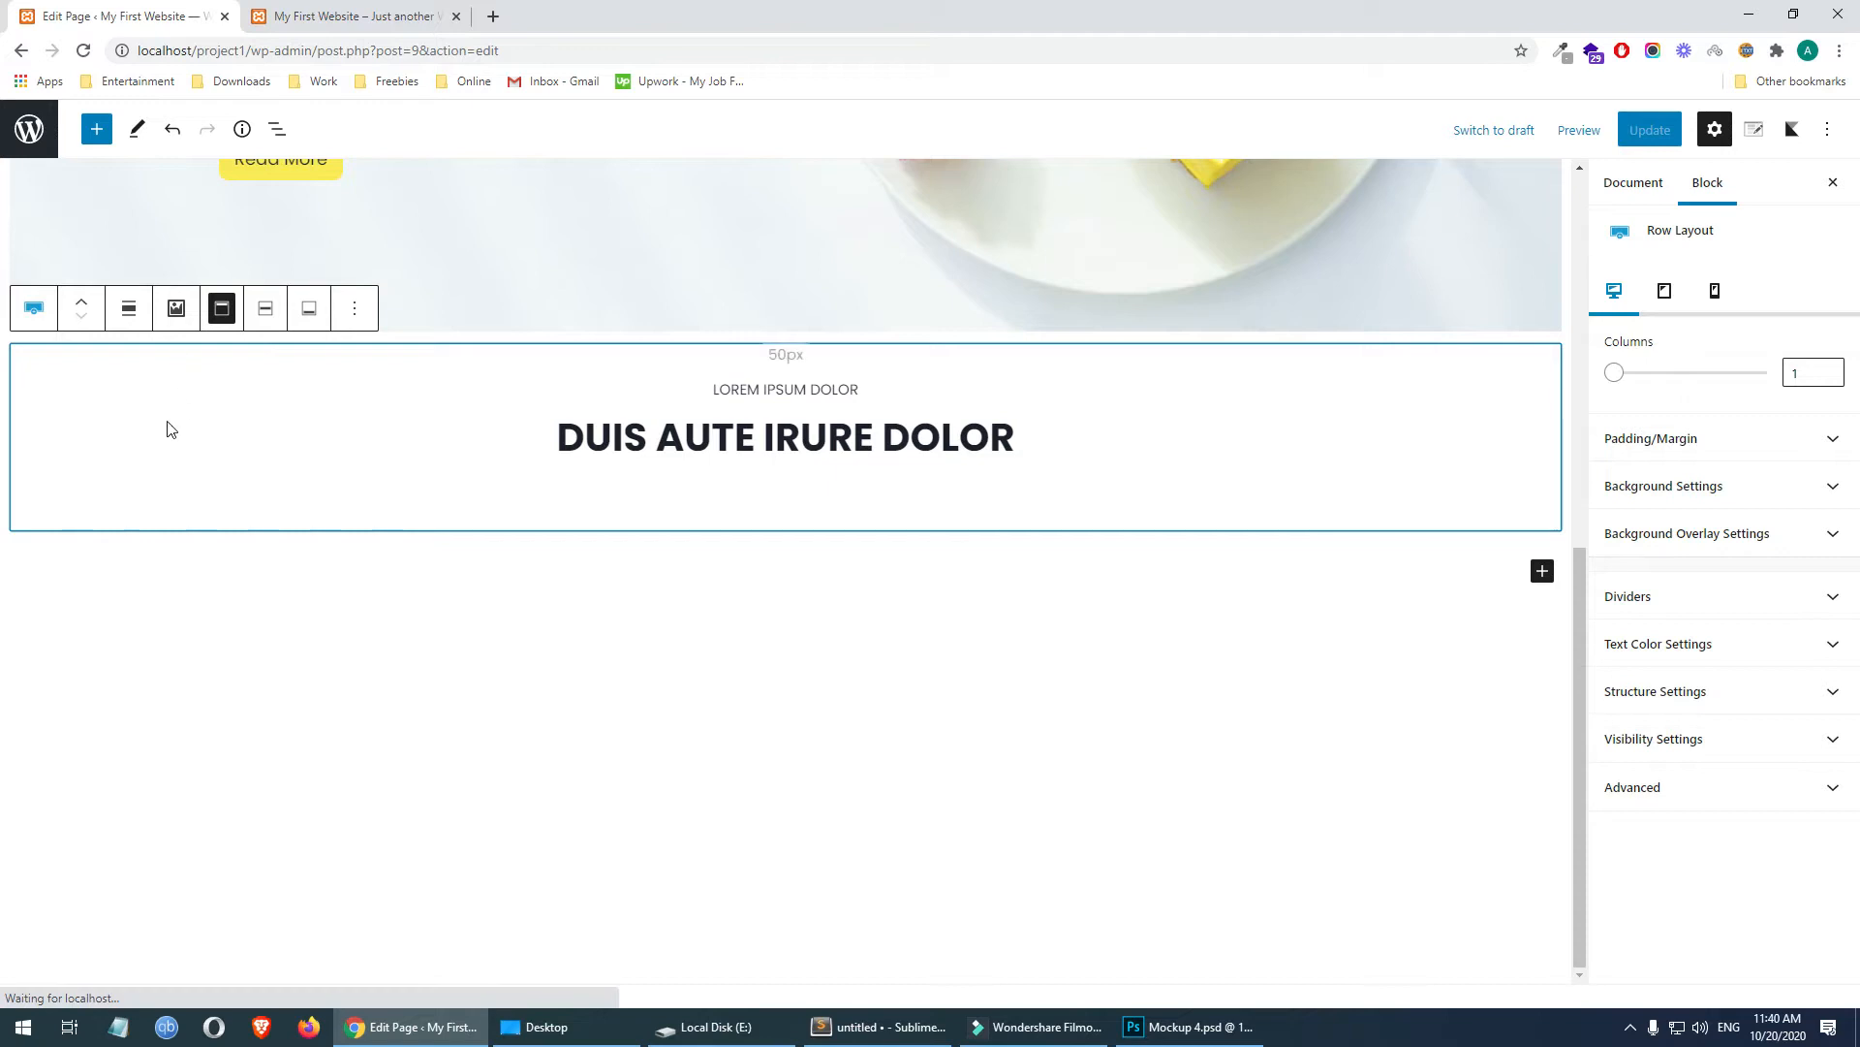
left_click(60, 415)
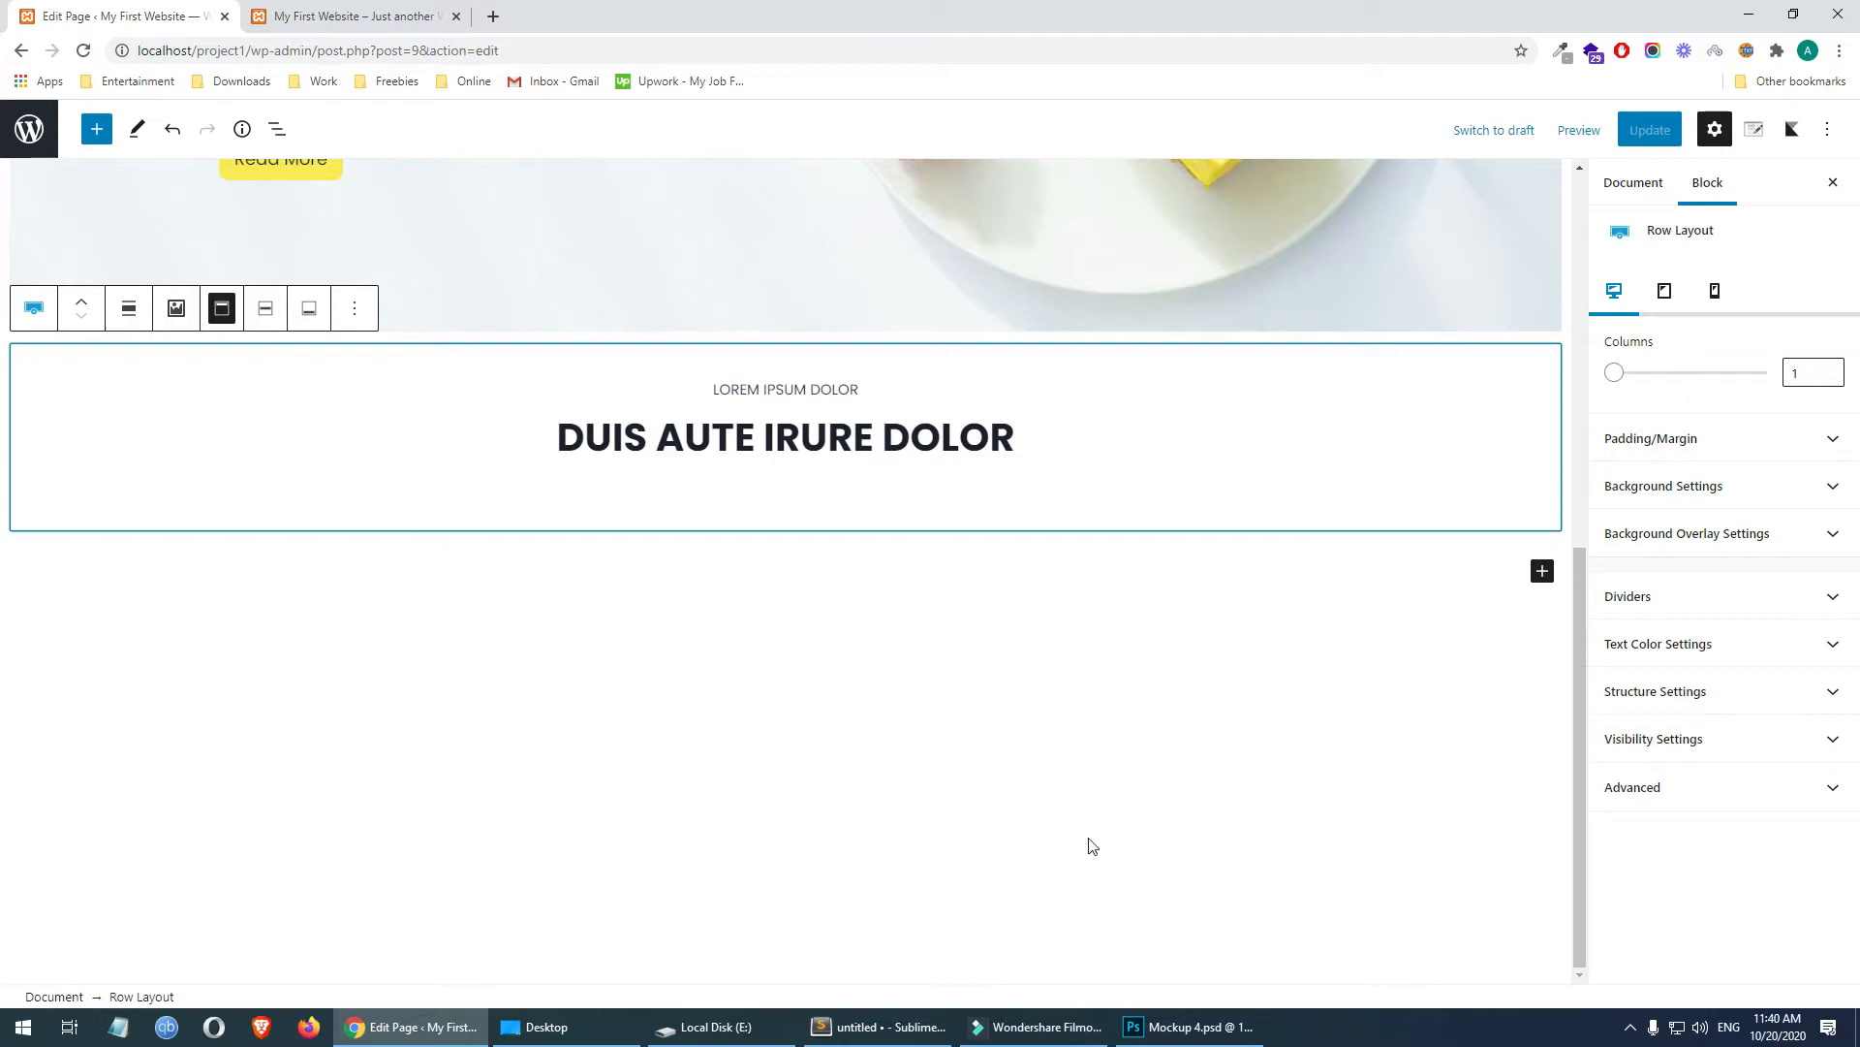
- Examine in the Photoshop mockup how the second section divides into a heading area and a three-item row, and return to Chrome
left_click(1187, 1026)
mouse_move(1545, 331)
left_mouse_down()
mouse_move(1550, 409)
mouse_move(1547, 342)
left_mouse_up()
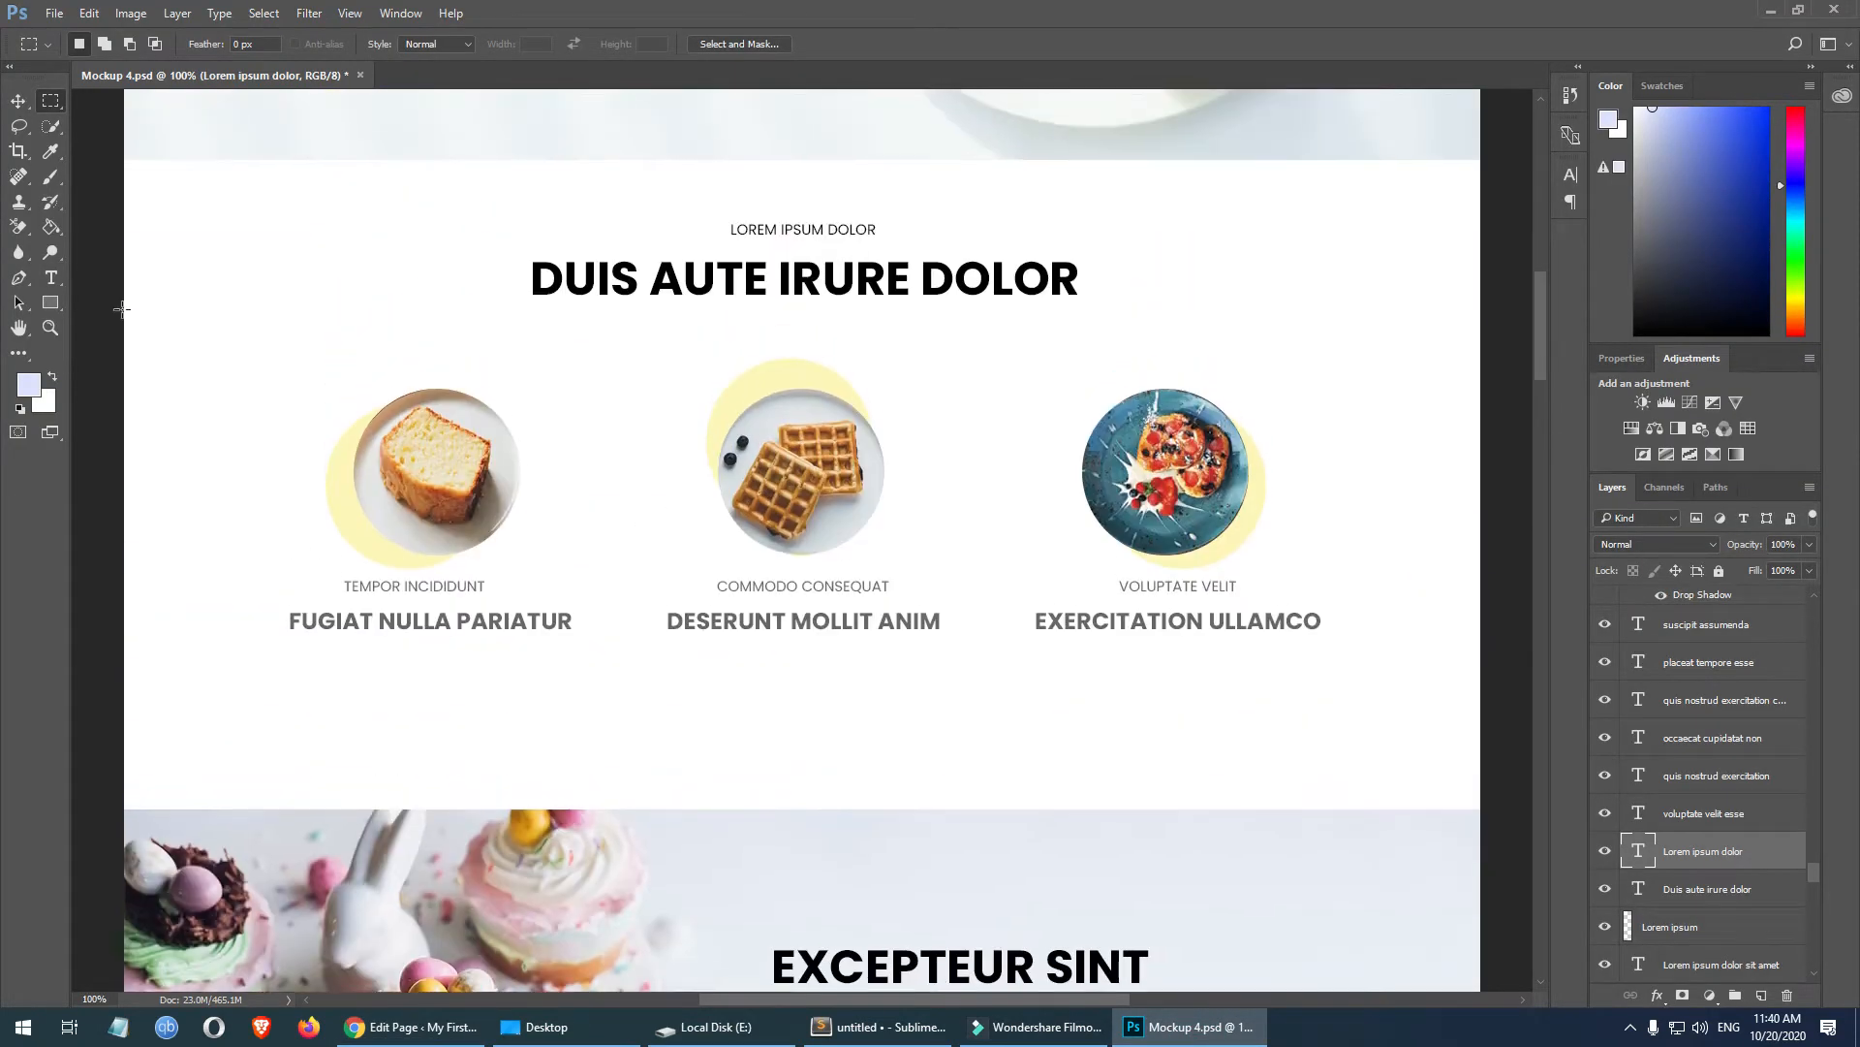
left_click_drag(118, 162, 1436, 810)
left_click(1474, 693)
left_click_drag(107, 158, 1475, 754)
left_click_drag(1485, 812, 1485, 812)
scroll(1061, 431, "down", 6)
scroll(1061, 432, "up", 1)
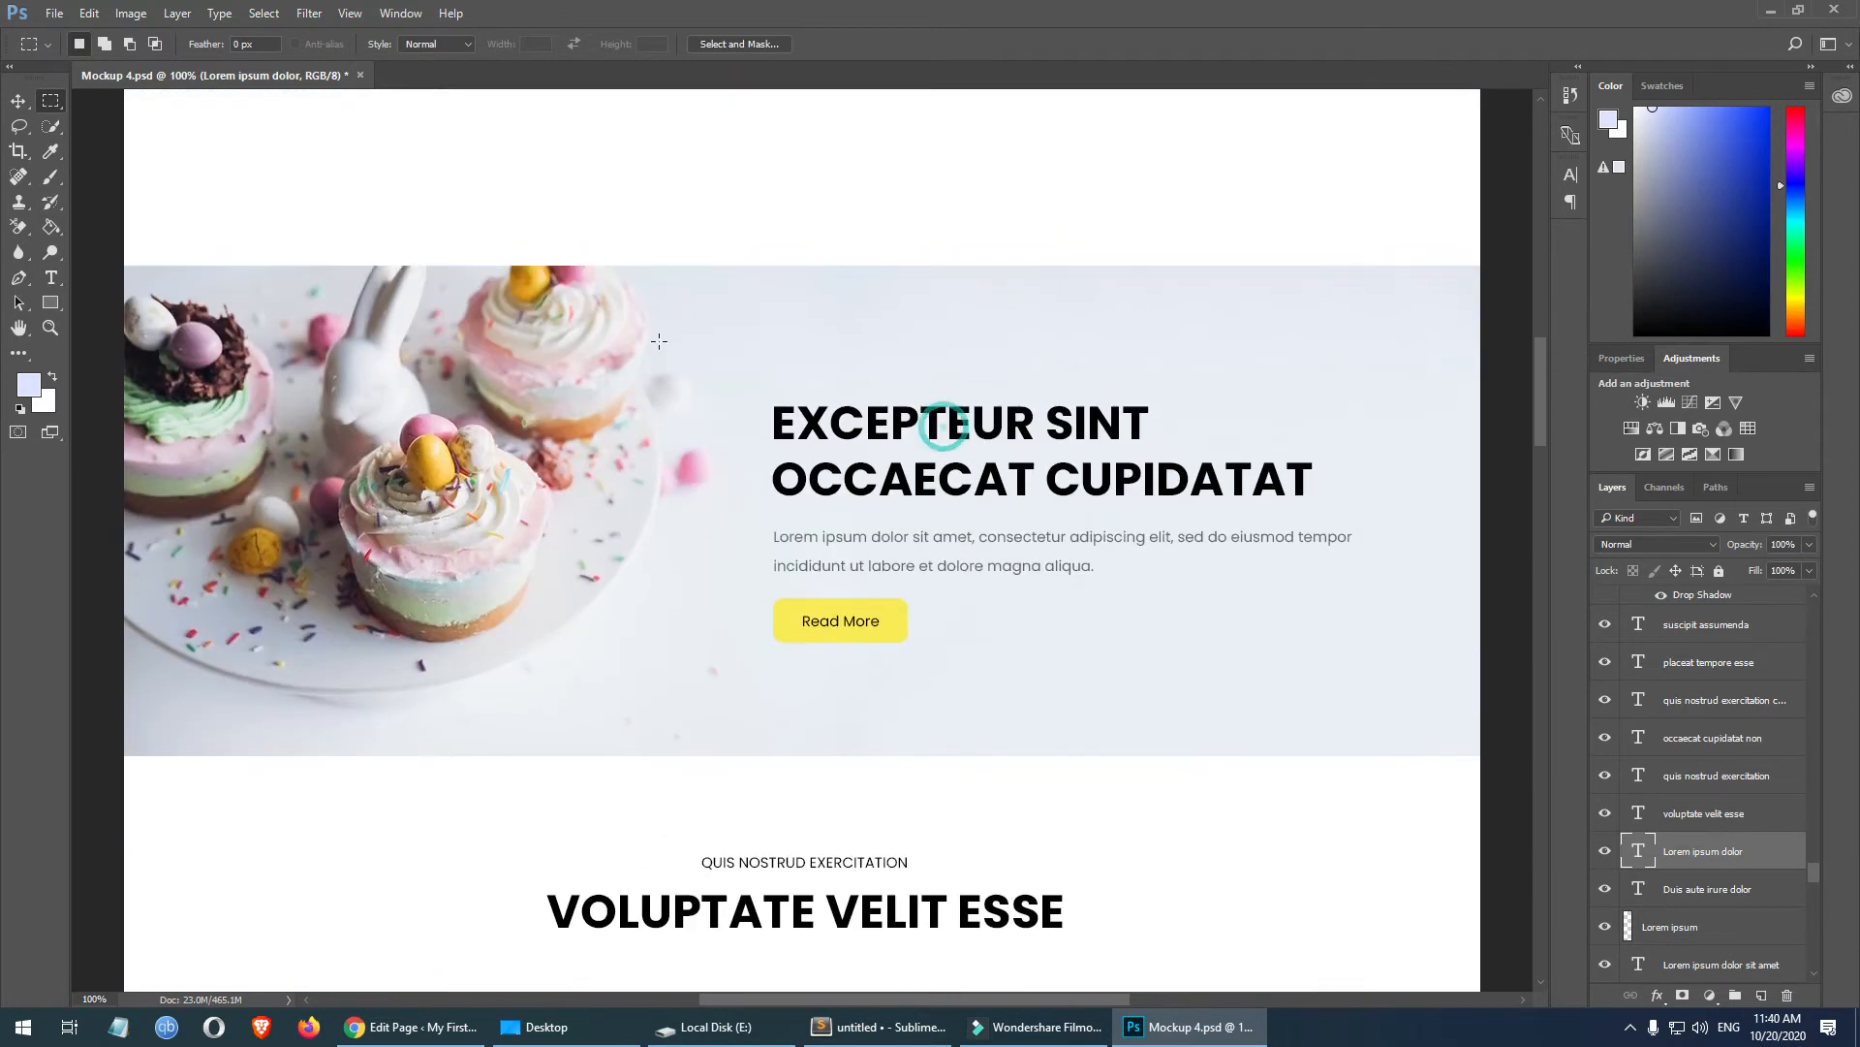
left_click_drag(231, 477, 383, 555)
left_click(597, 536)
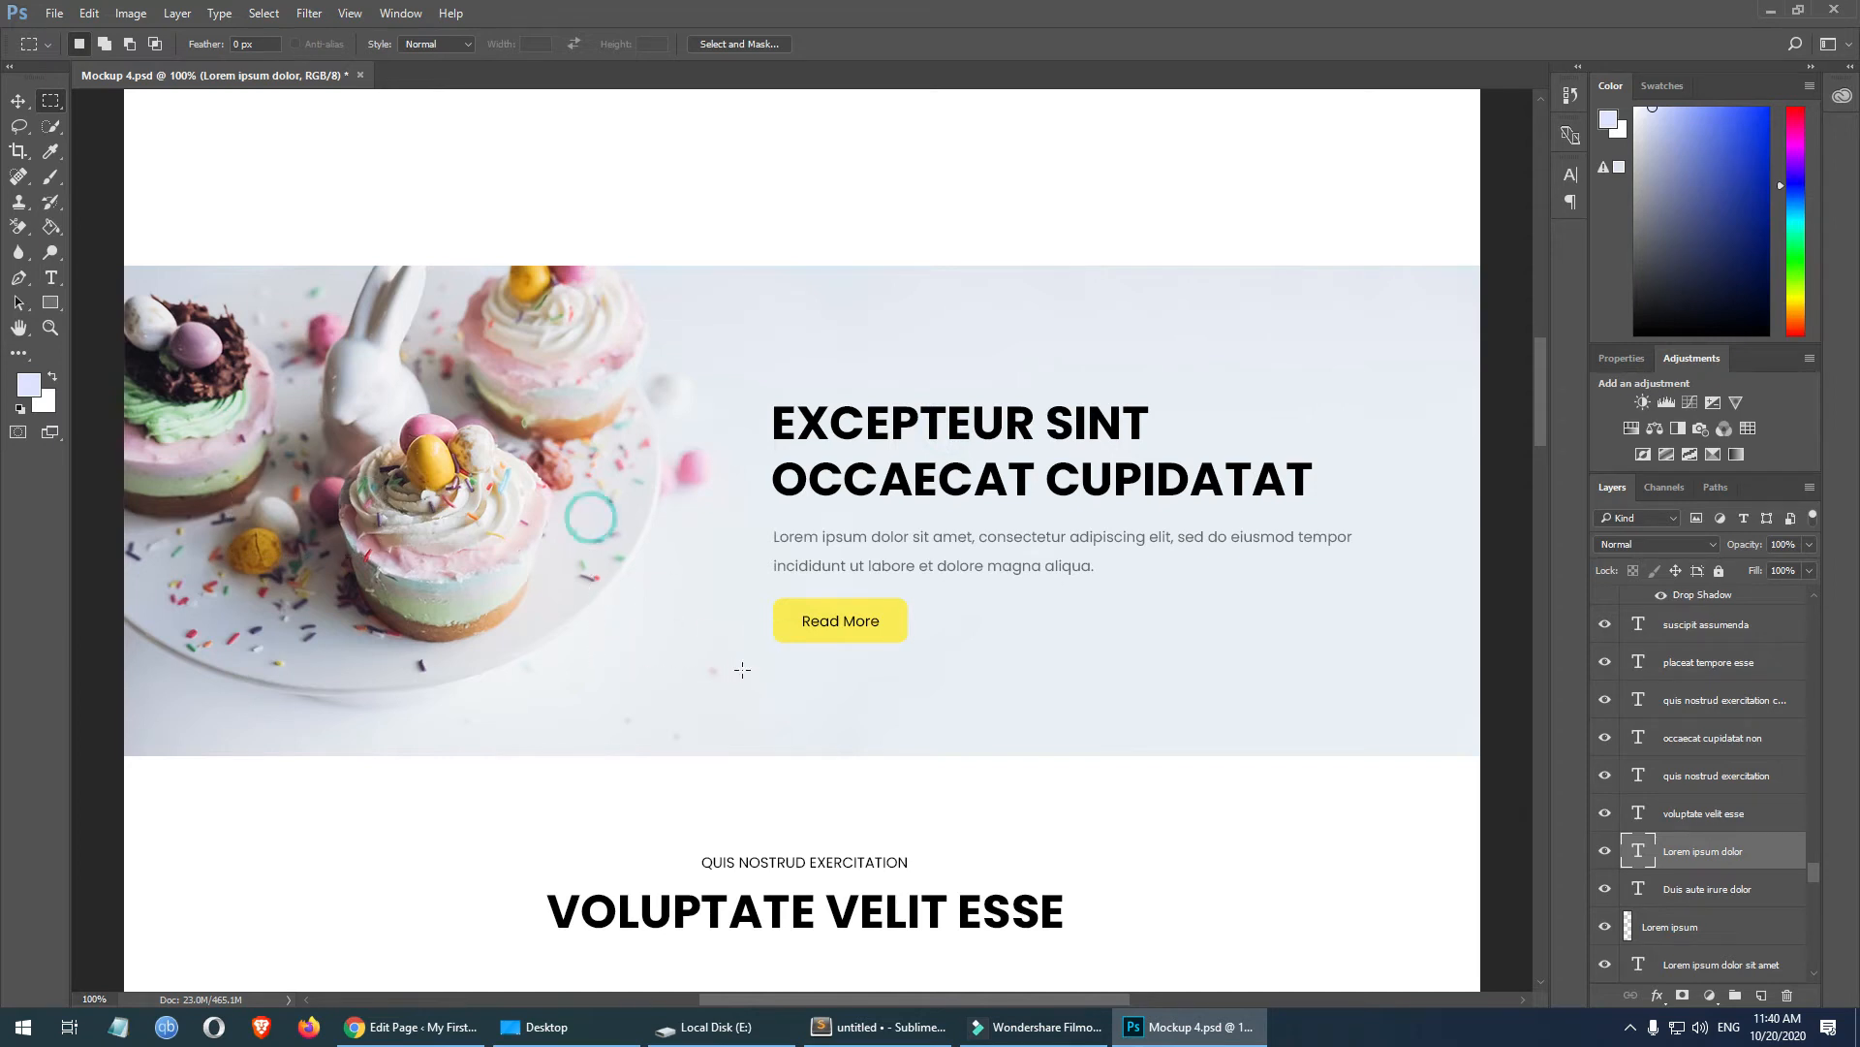
left_click_drag(1548, 399, 1539, 341)
left_click_drag(144, 114, 1281, 786)
left_click(1280, 698)
left_click_drag(96, 129, 1474, 763)
left_click(462, 259)
left_click_drag(361, 120, 1338, 324)
left_click_drag(174, 337, 1355, 651)
left_click(1209, 731)
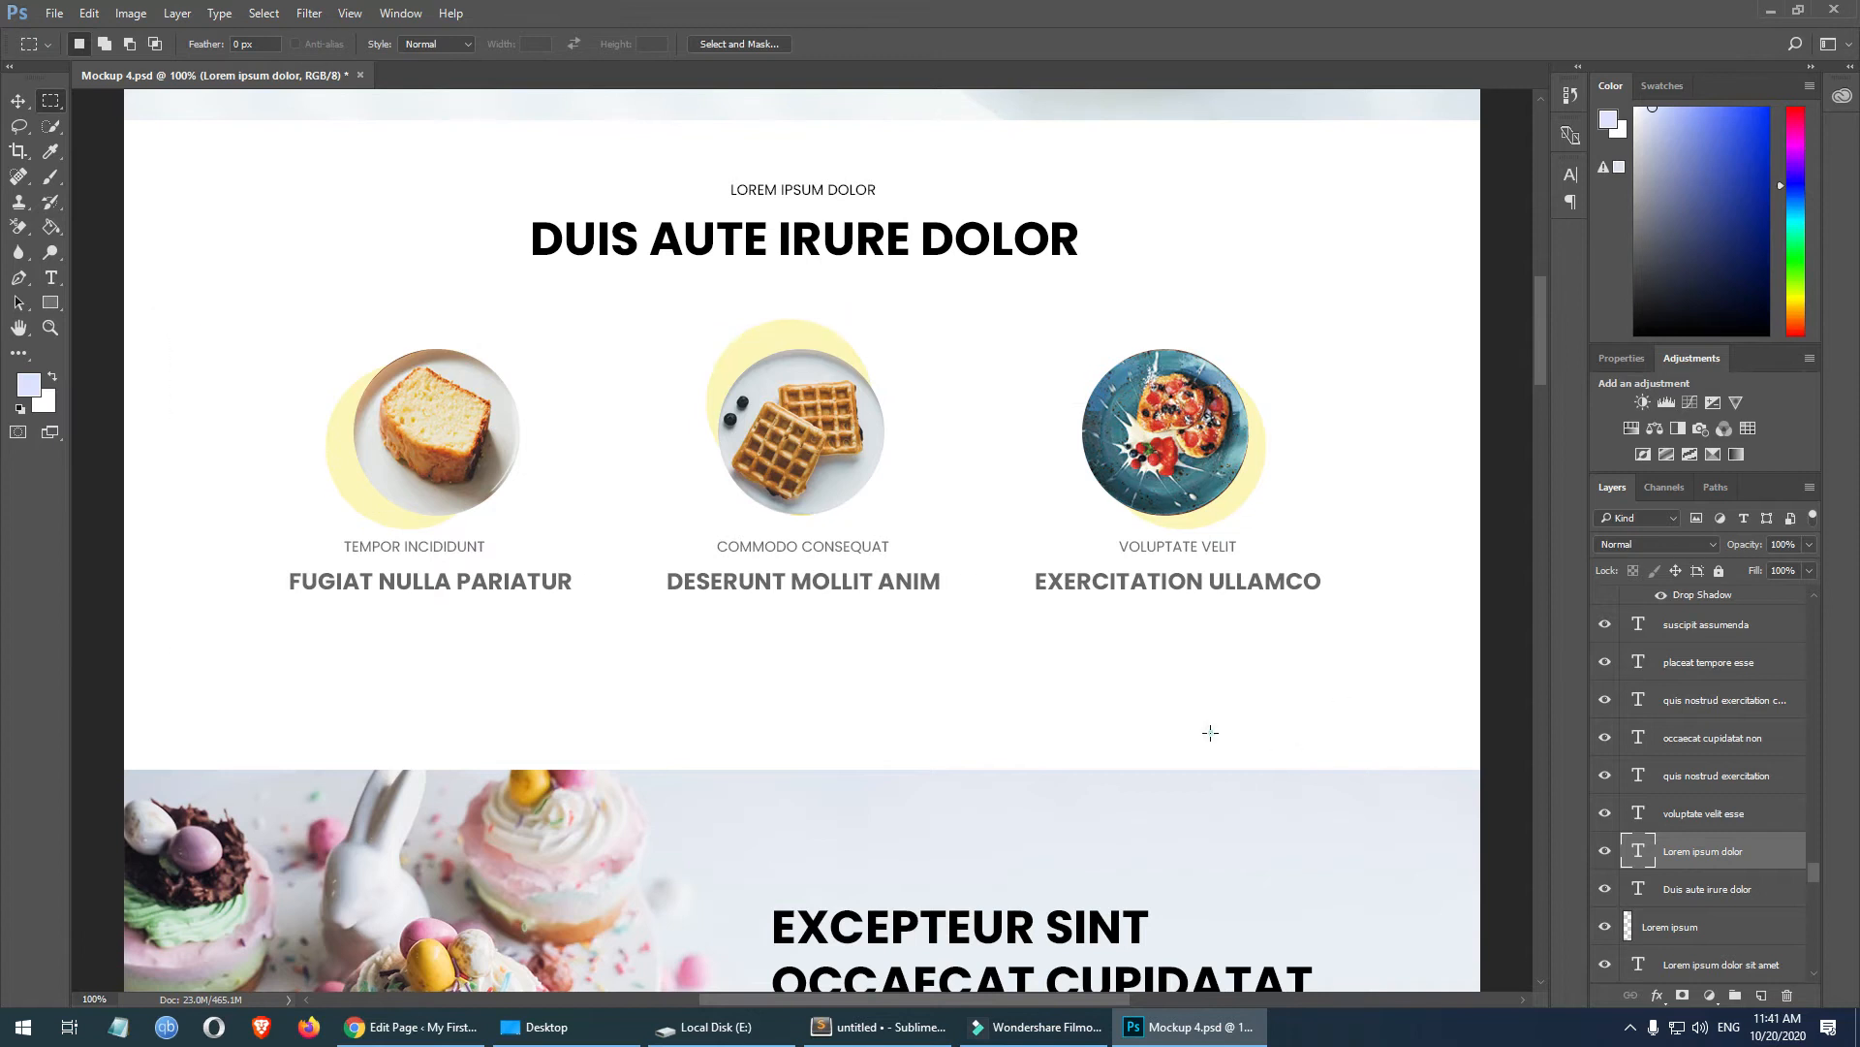
left_click_drag(125, 134, 1452, 815)
left_click_drag(245, 313, 1334, 668)
left_click(407, 1028)
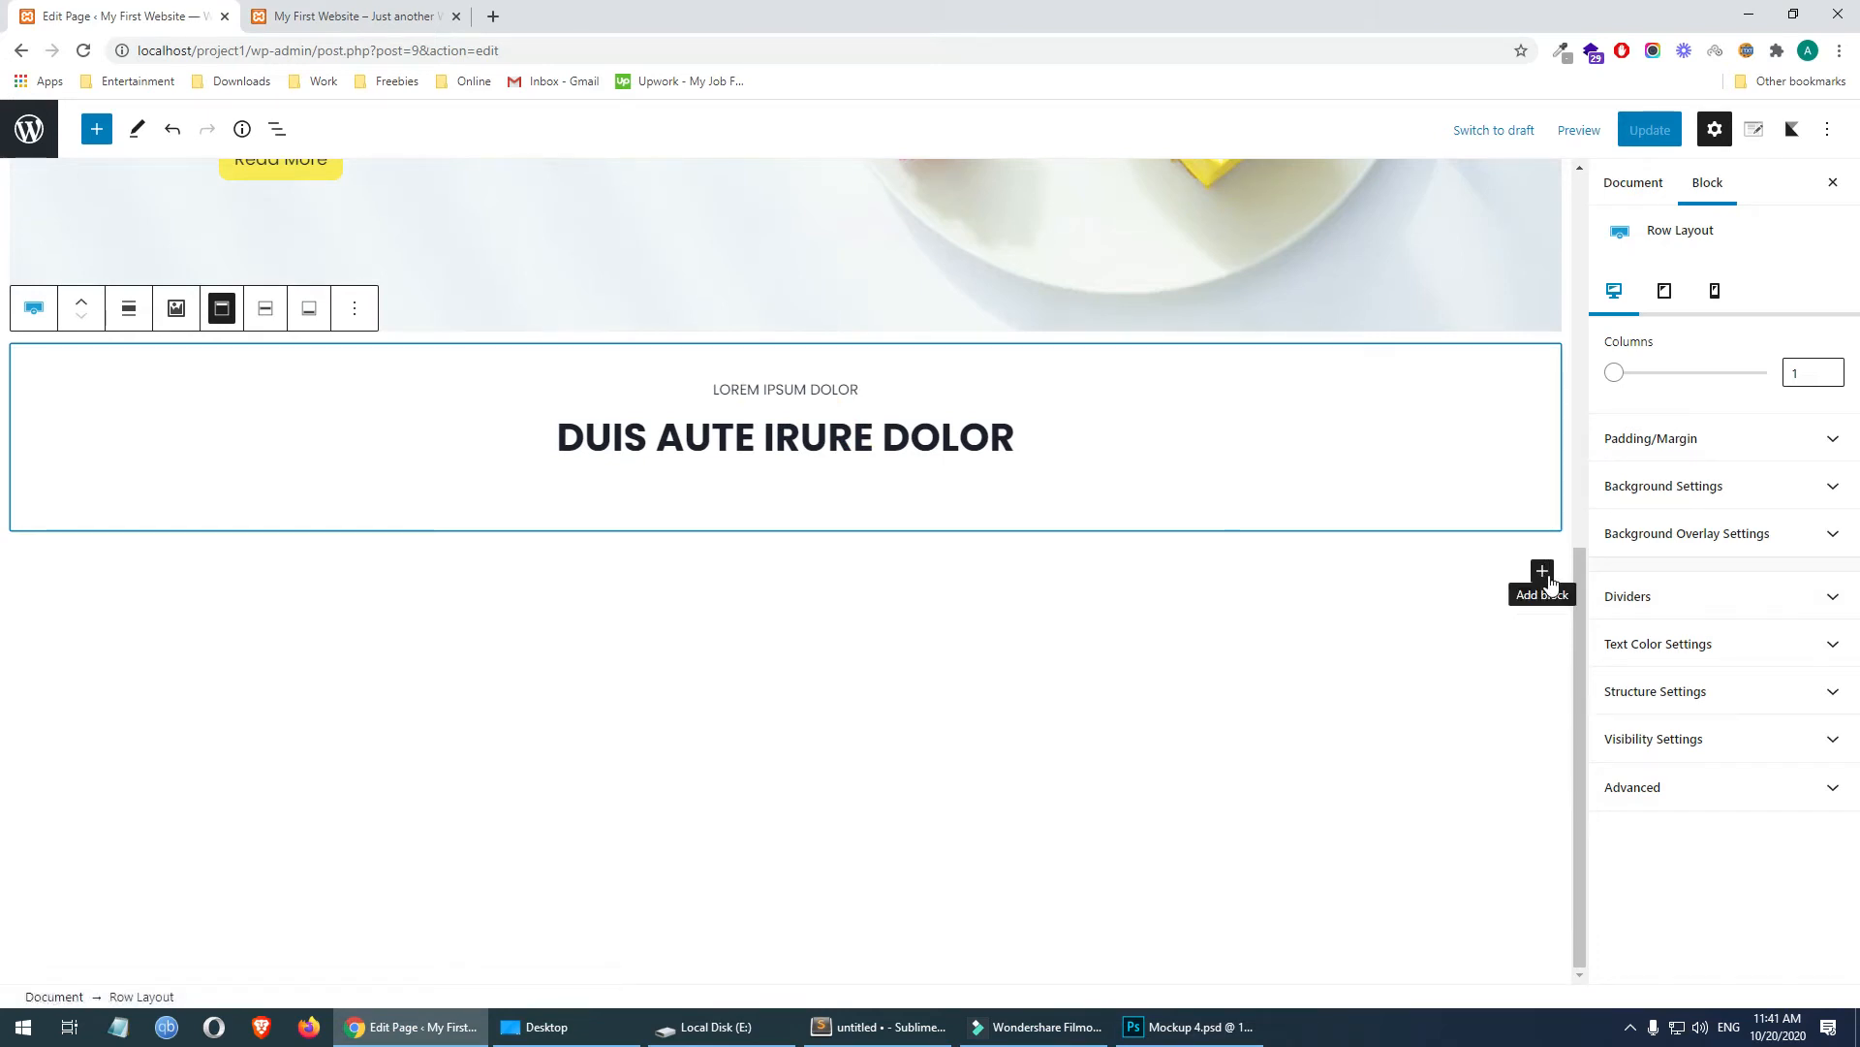
- Insert a Row Layout with three equal columns below the "Duis aute irure dolor" heading, inside the section's column
left_click(1002, 443)
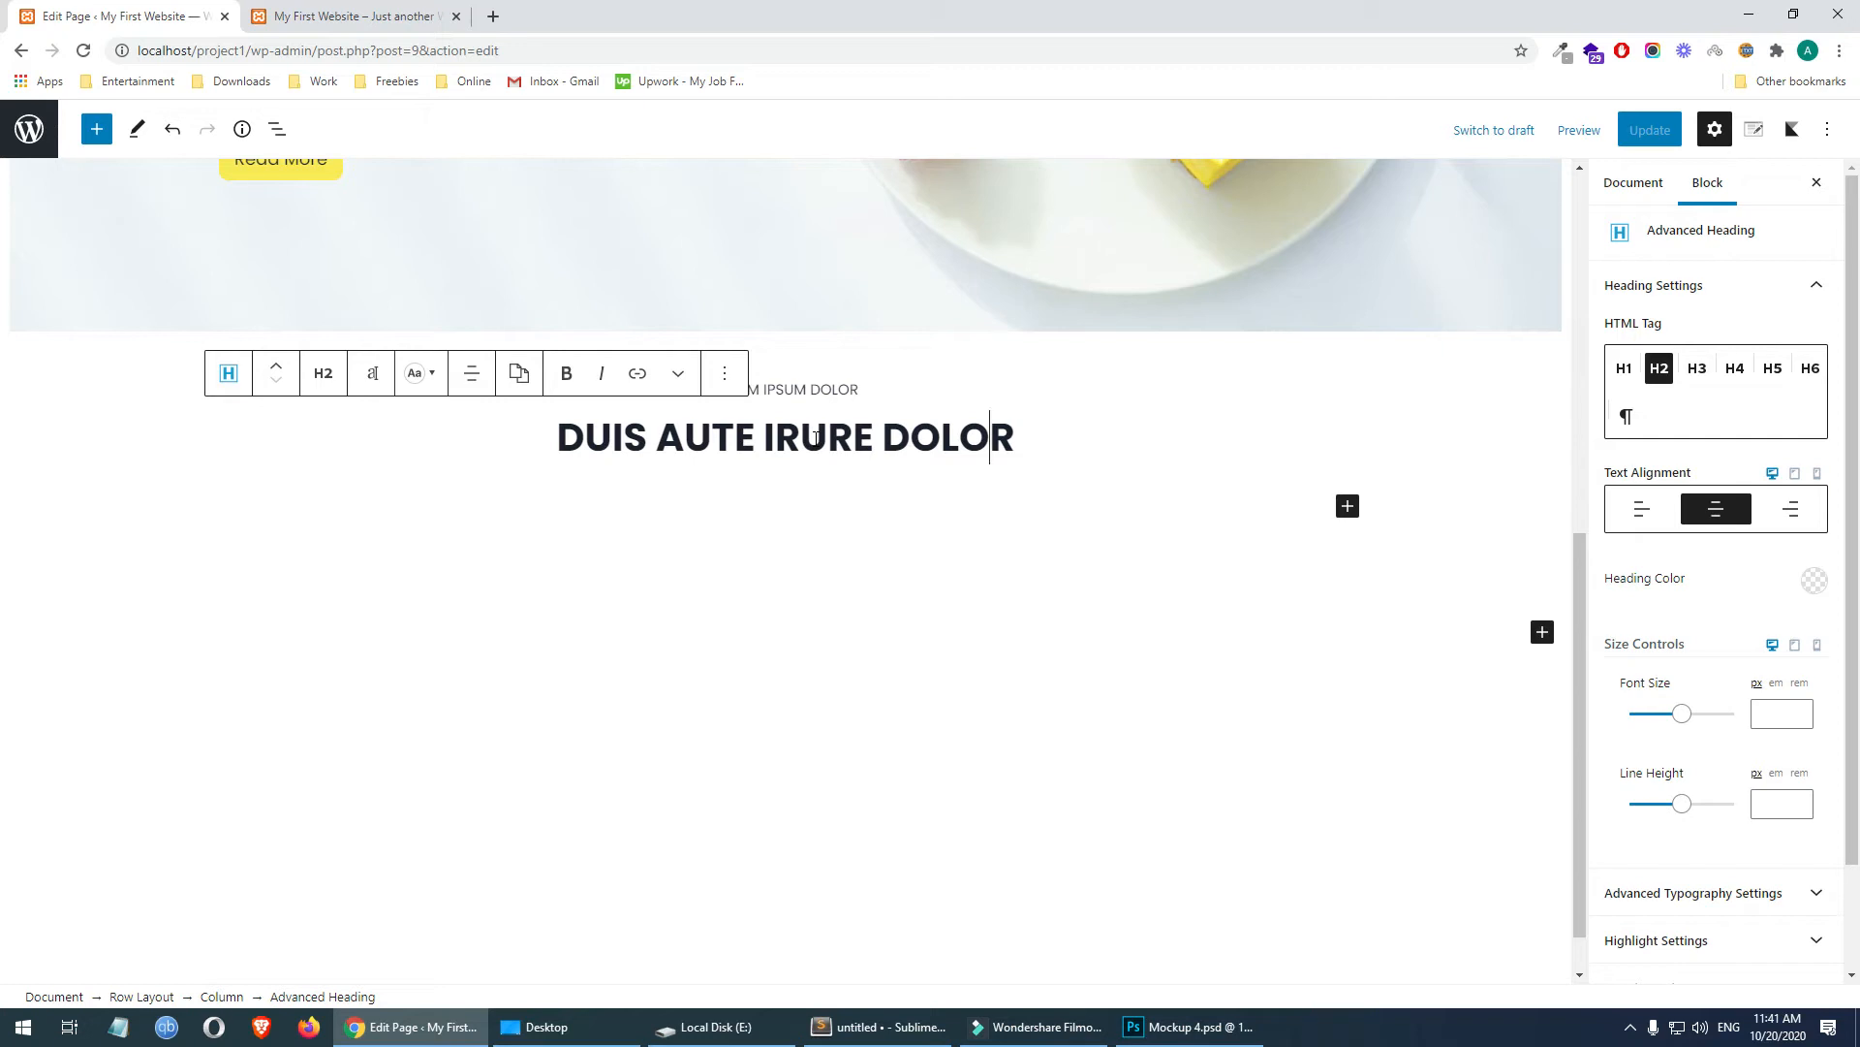
left_click(816, 438)
left_click(95, 133)
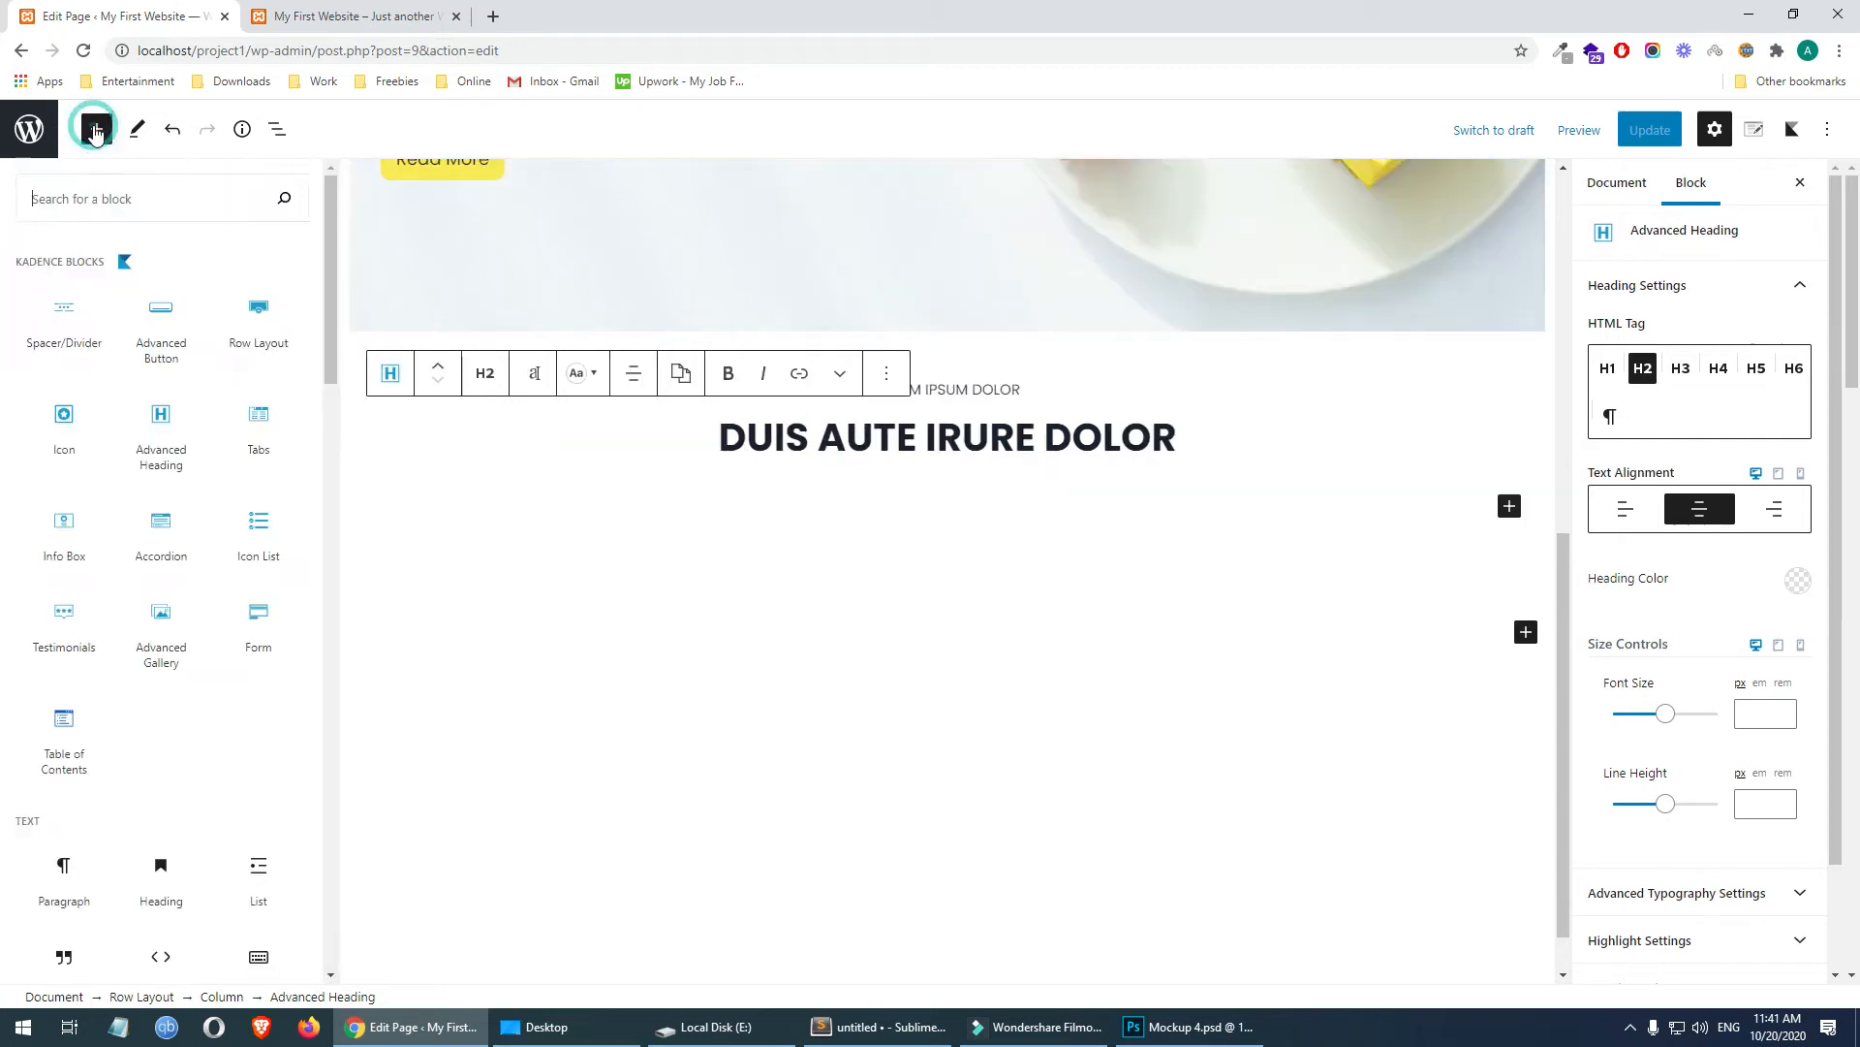
left_click(254, 332)
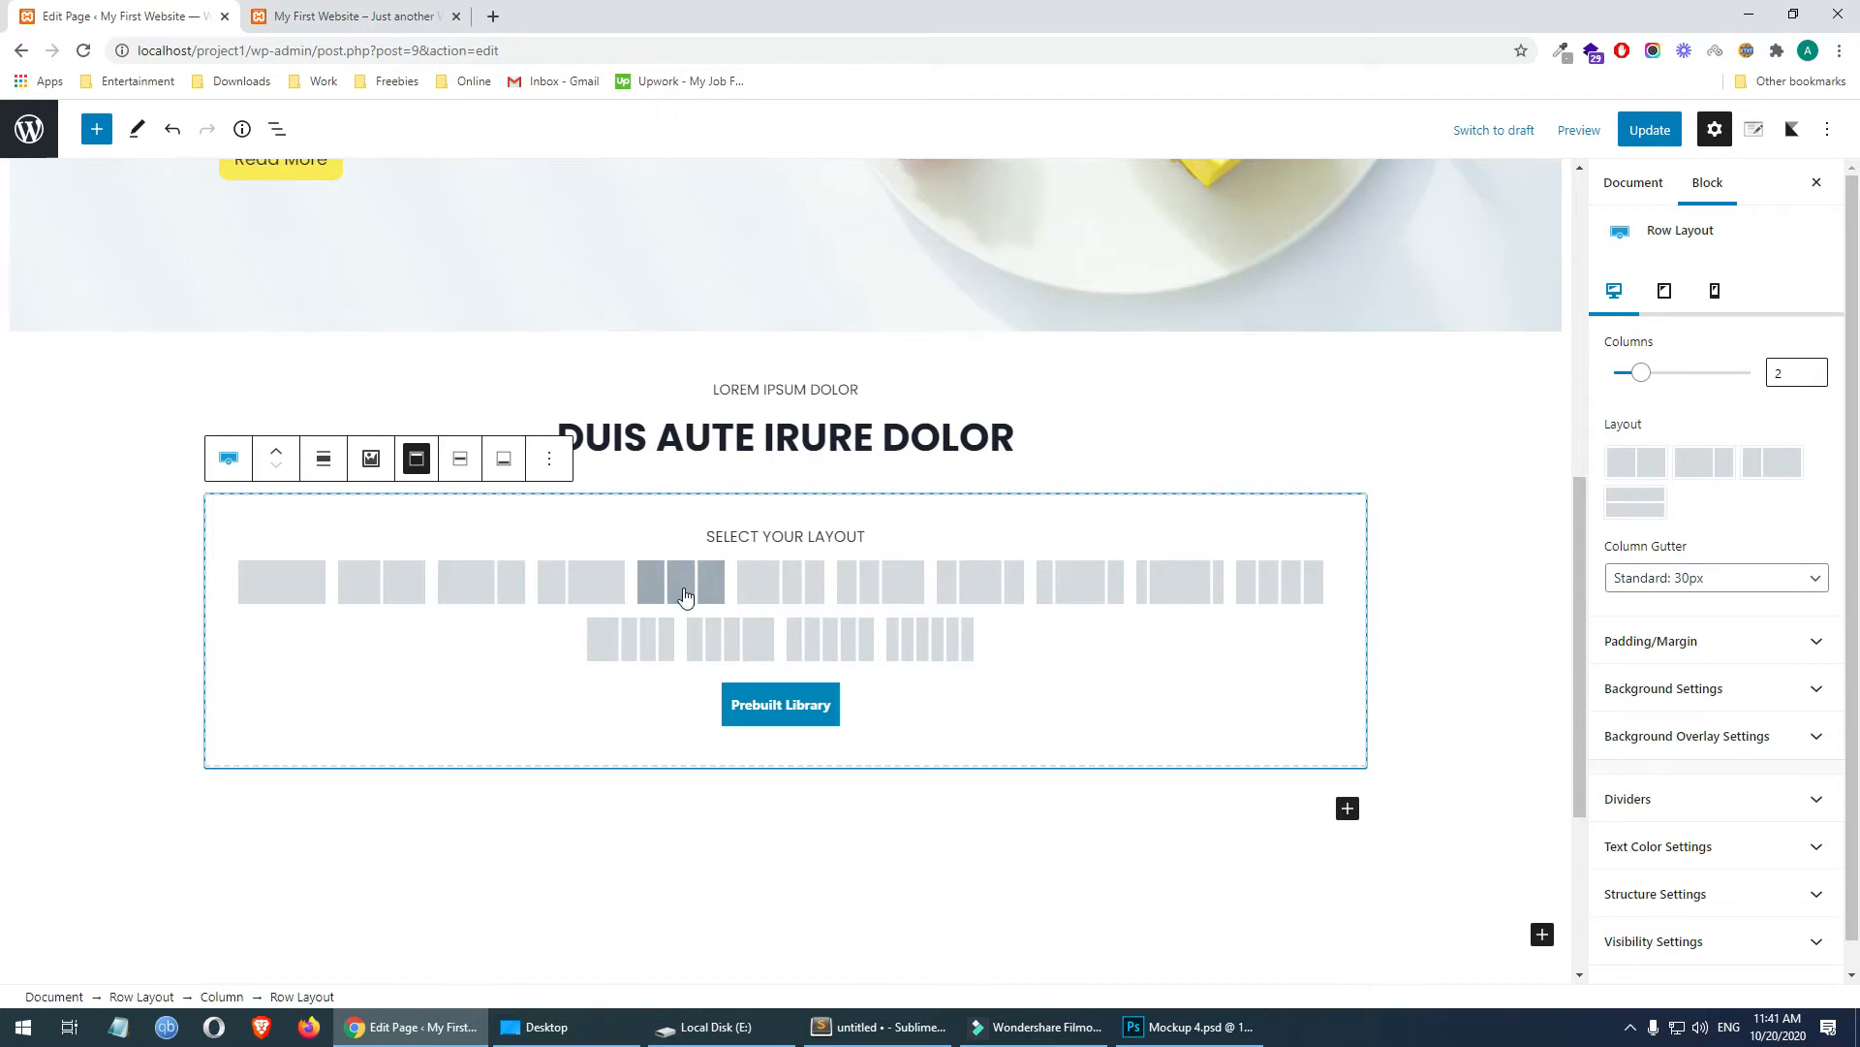
left_click(688, 581)
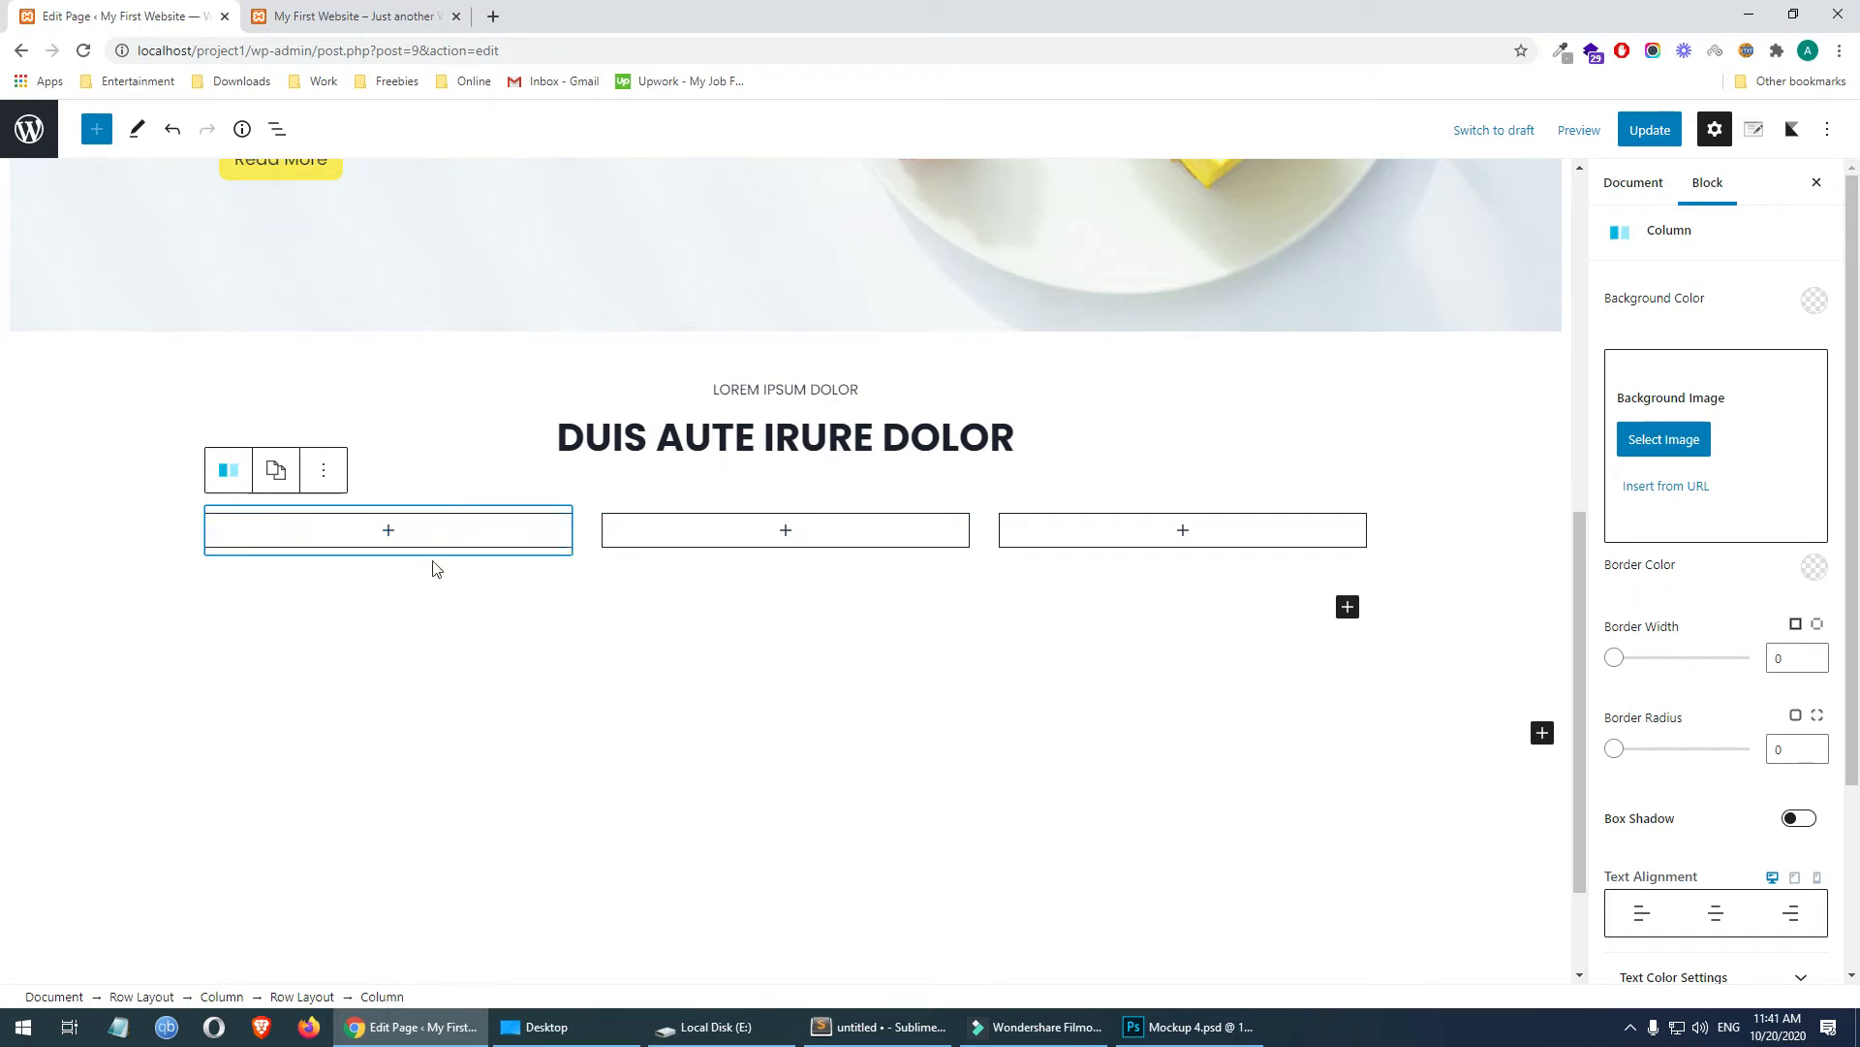
- Inspect the section's nesting by selecting the inner three-column row, its parent column and the outer row
left_click(303, 996)
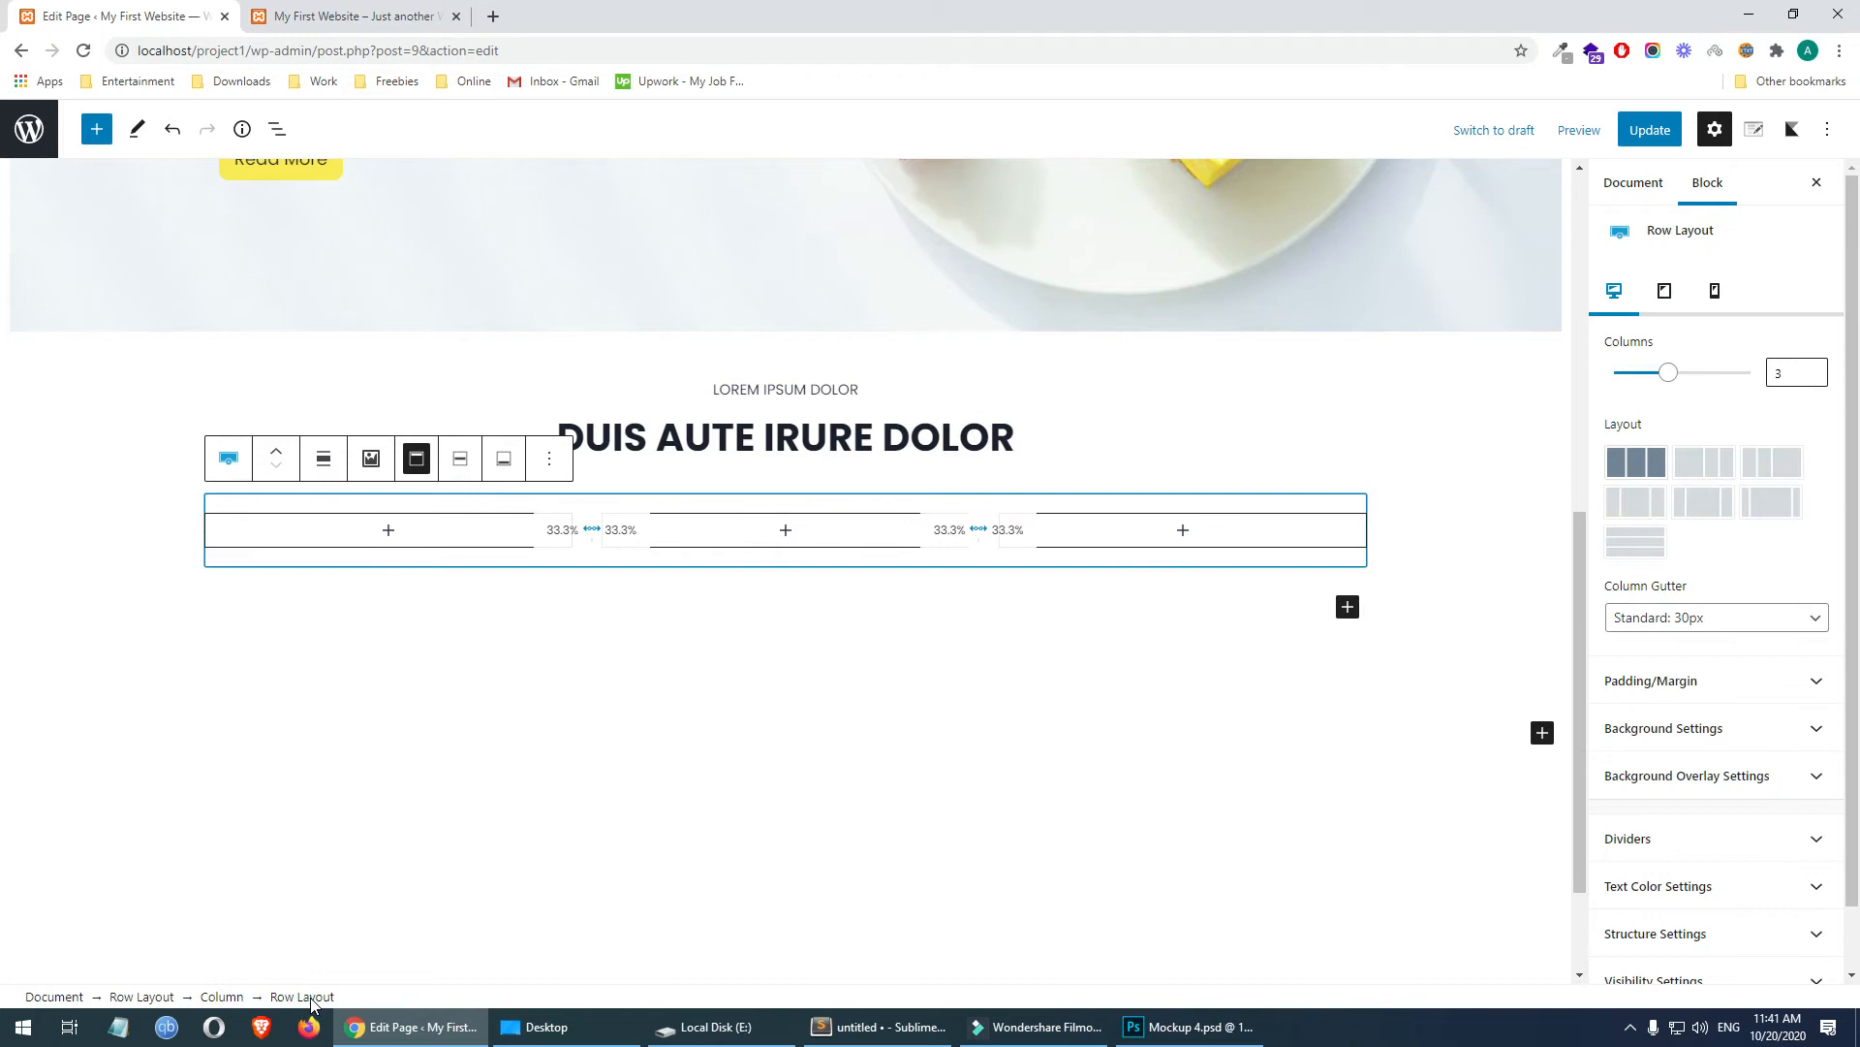
left_click(222, 996)
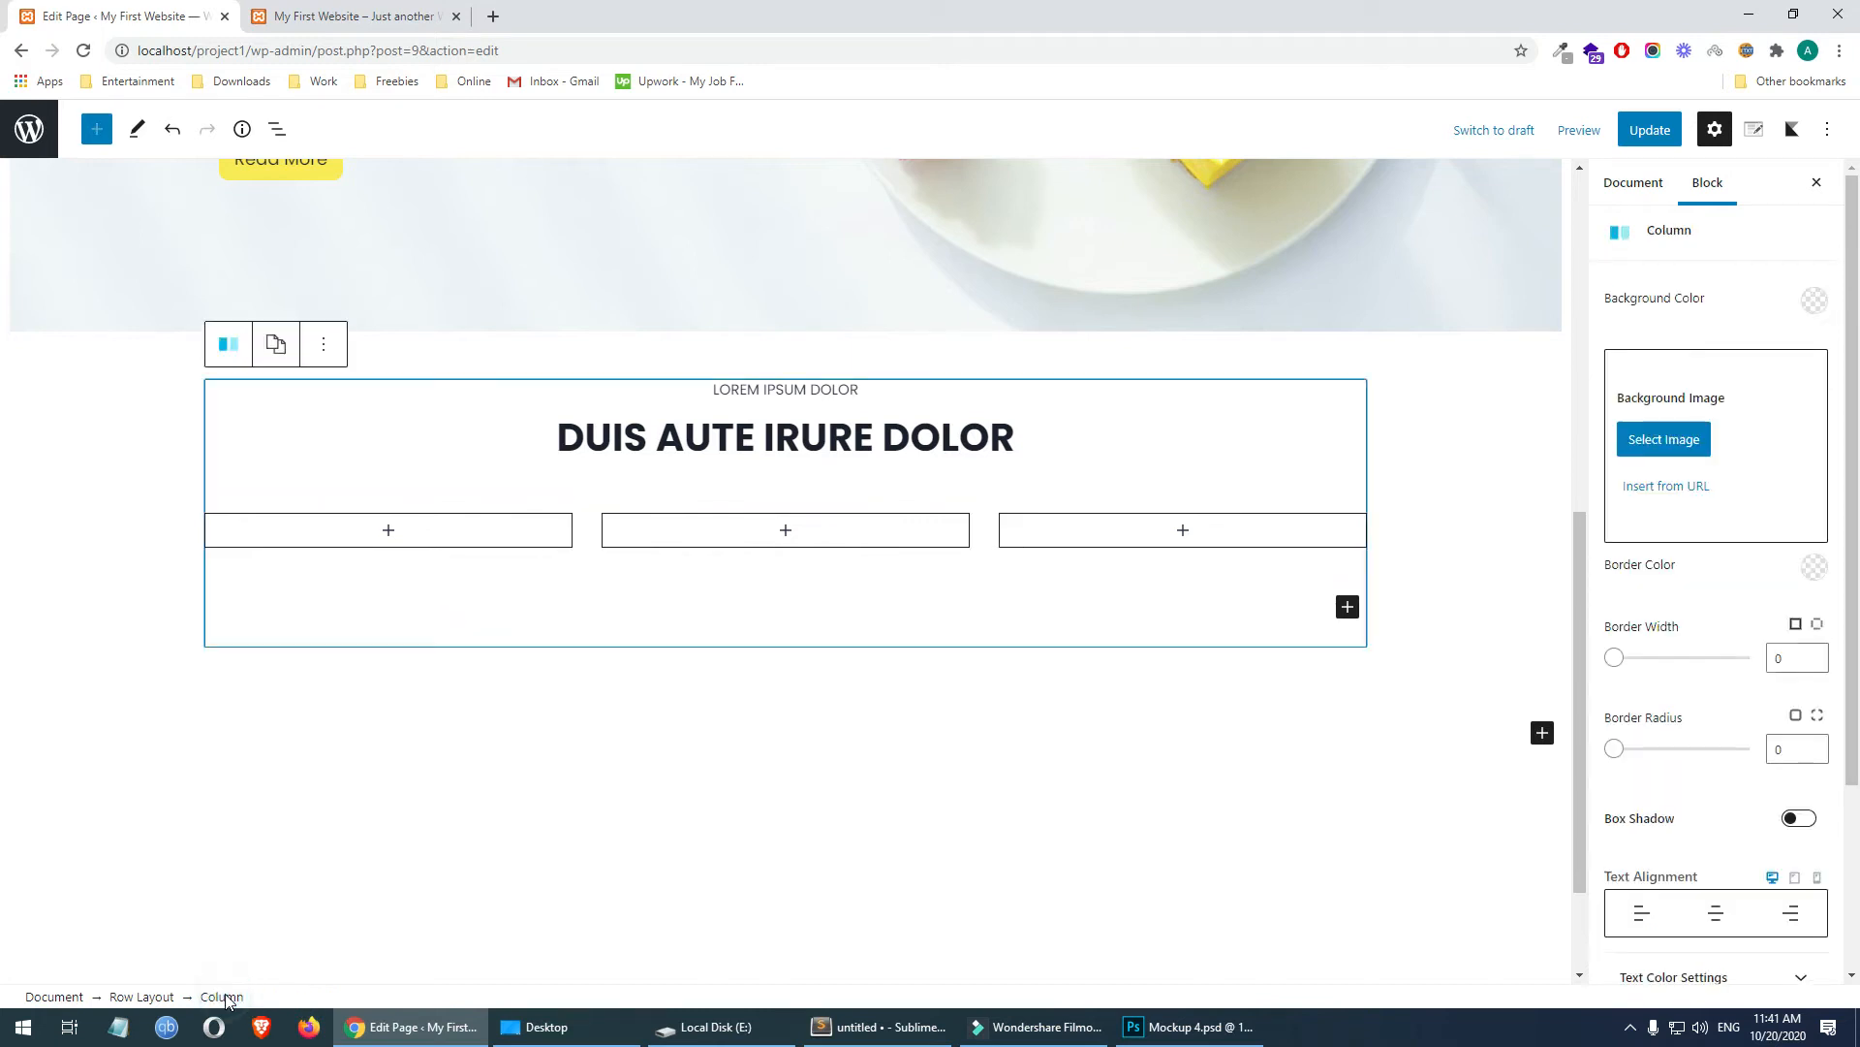
left_click(136, 997)
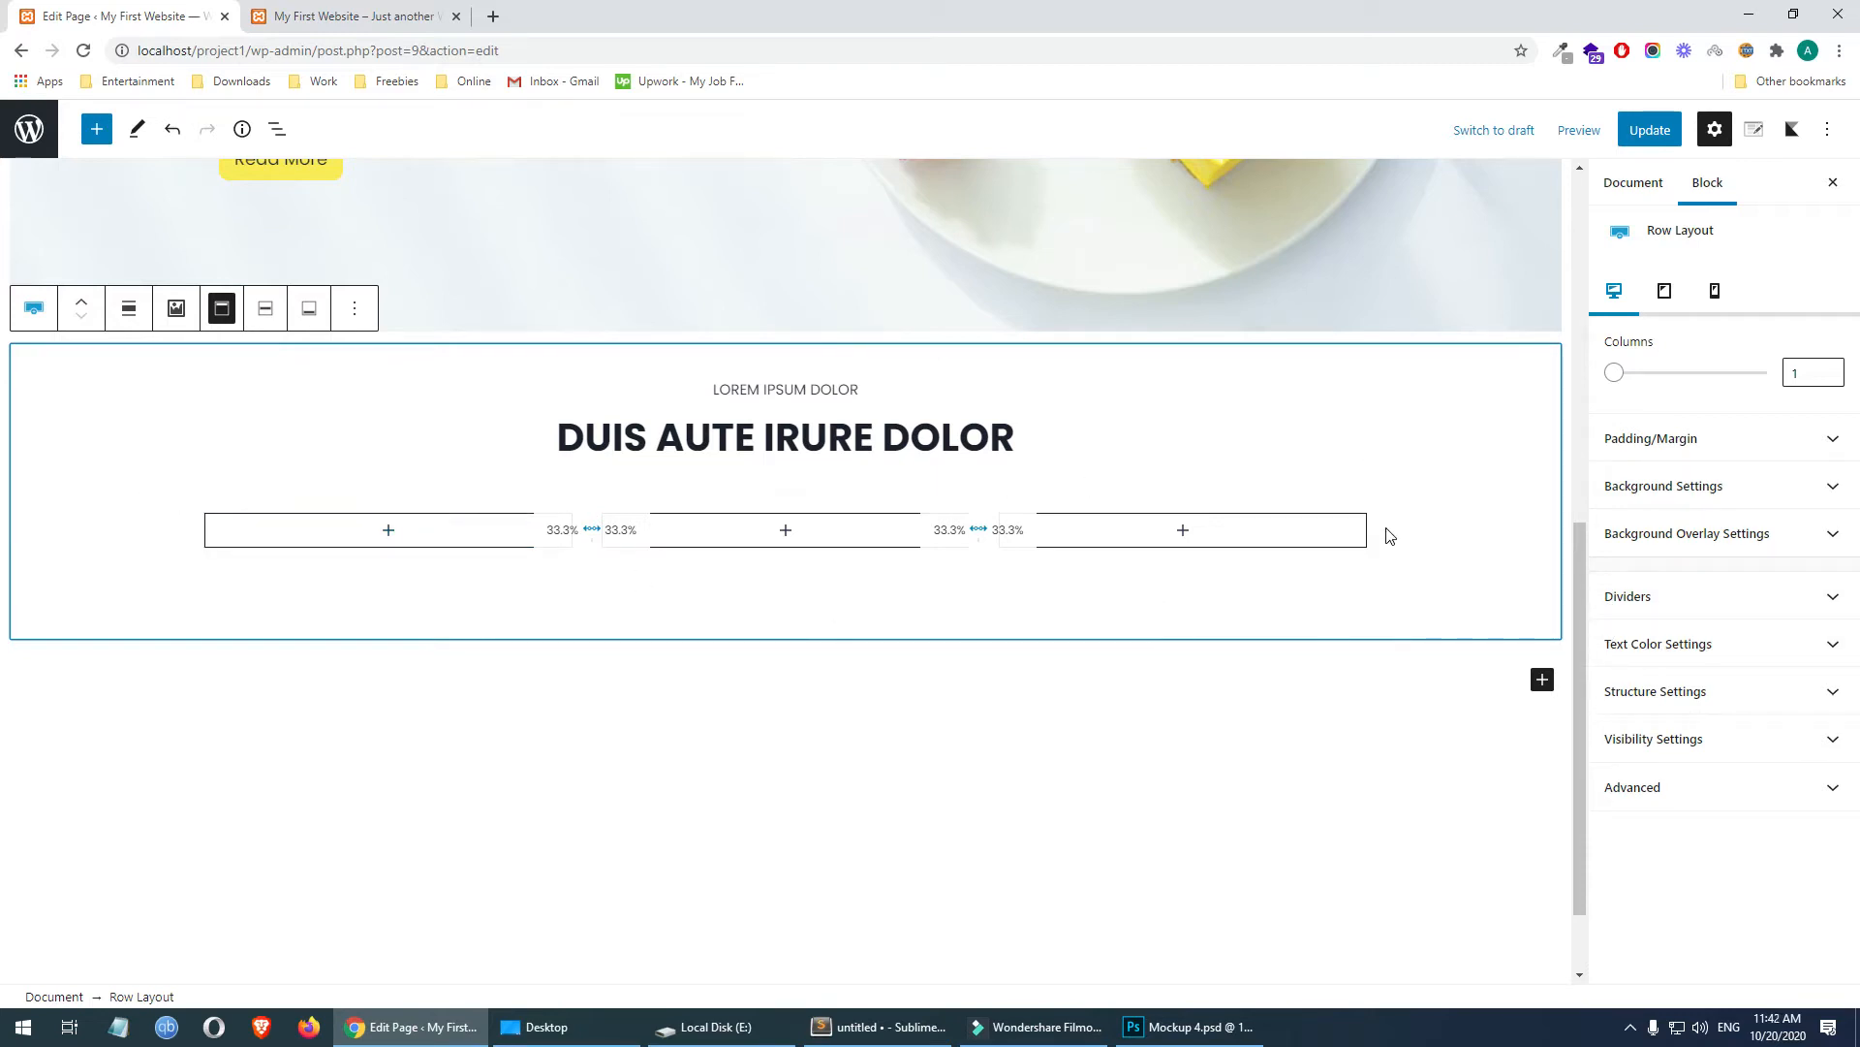
left_click(415, 493)
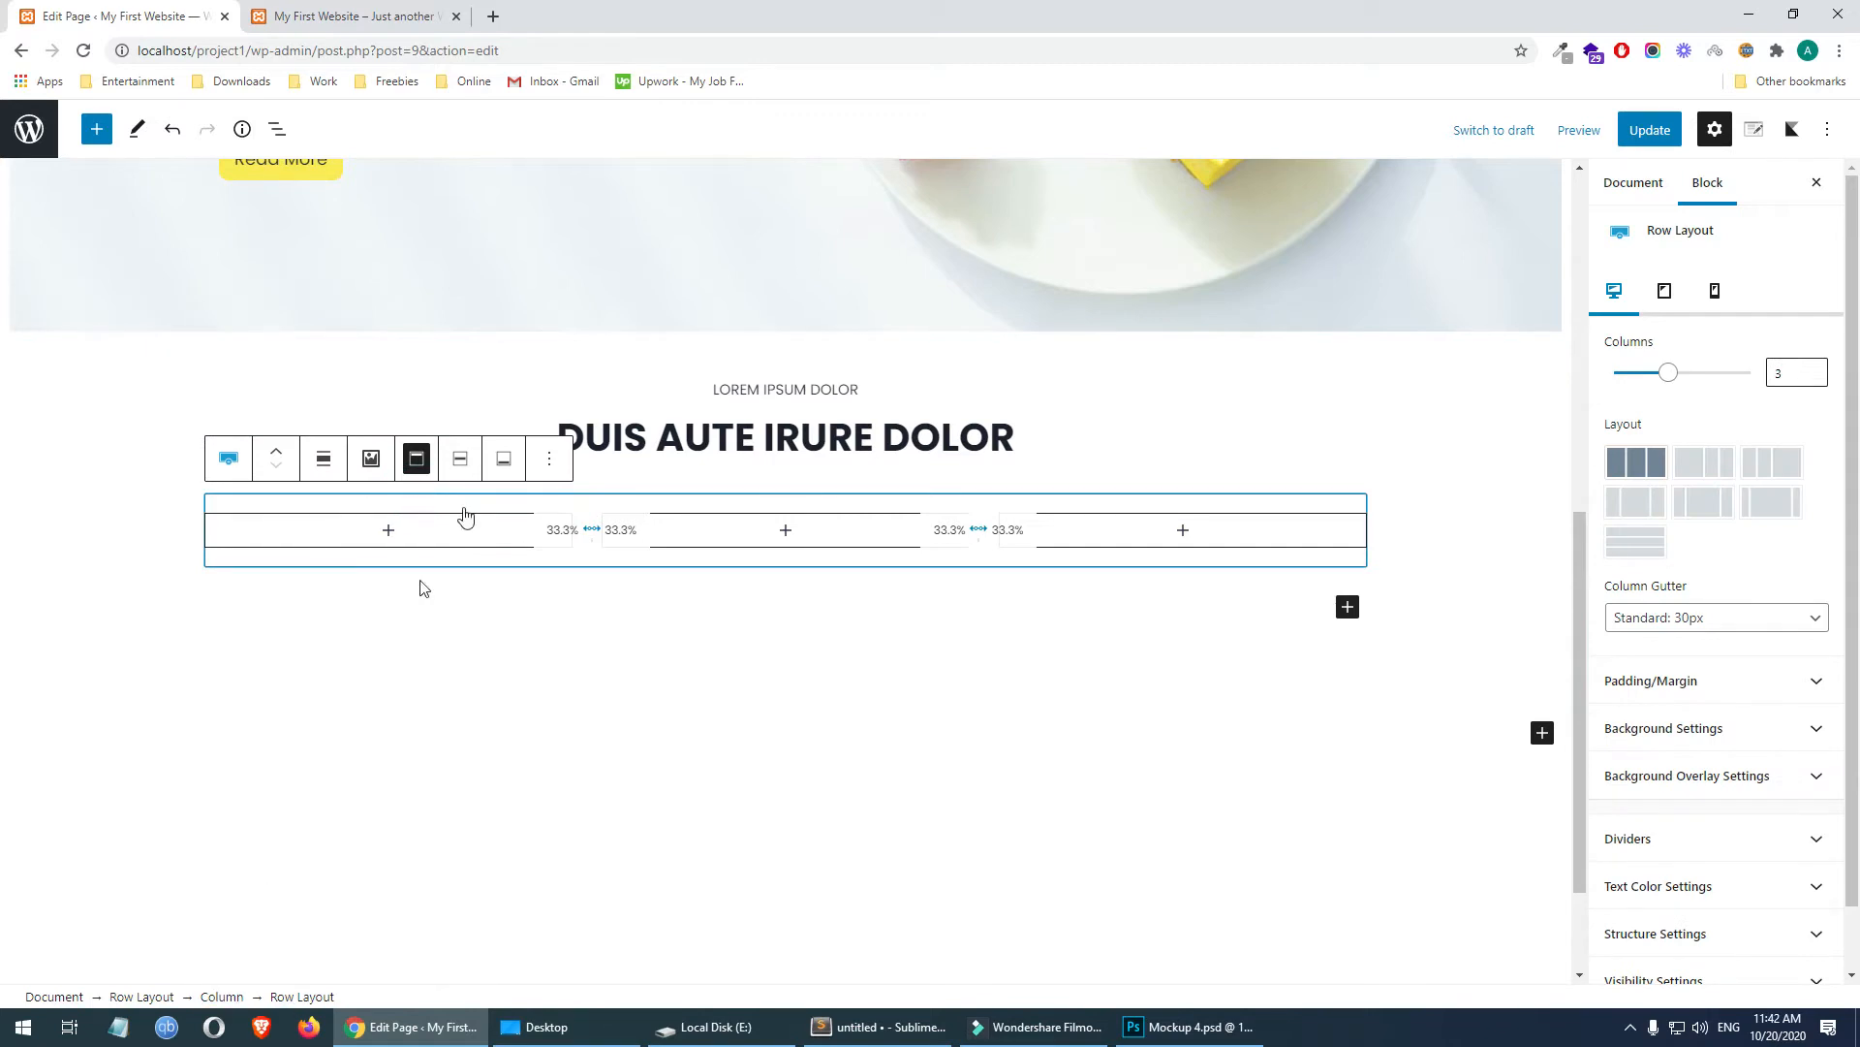
left_click(505, 415)
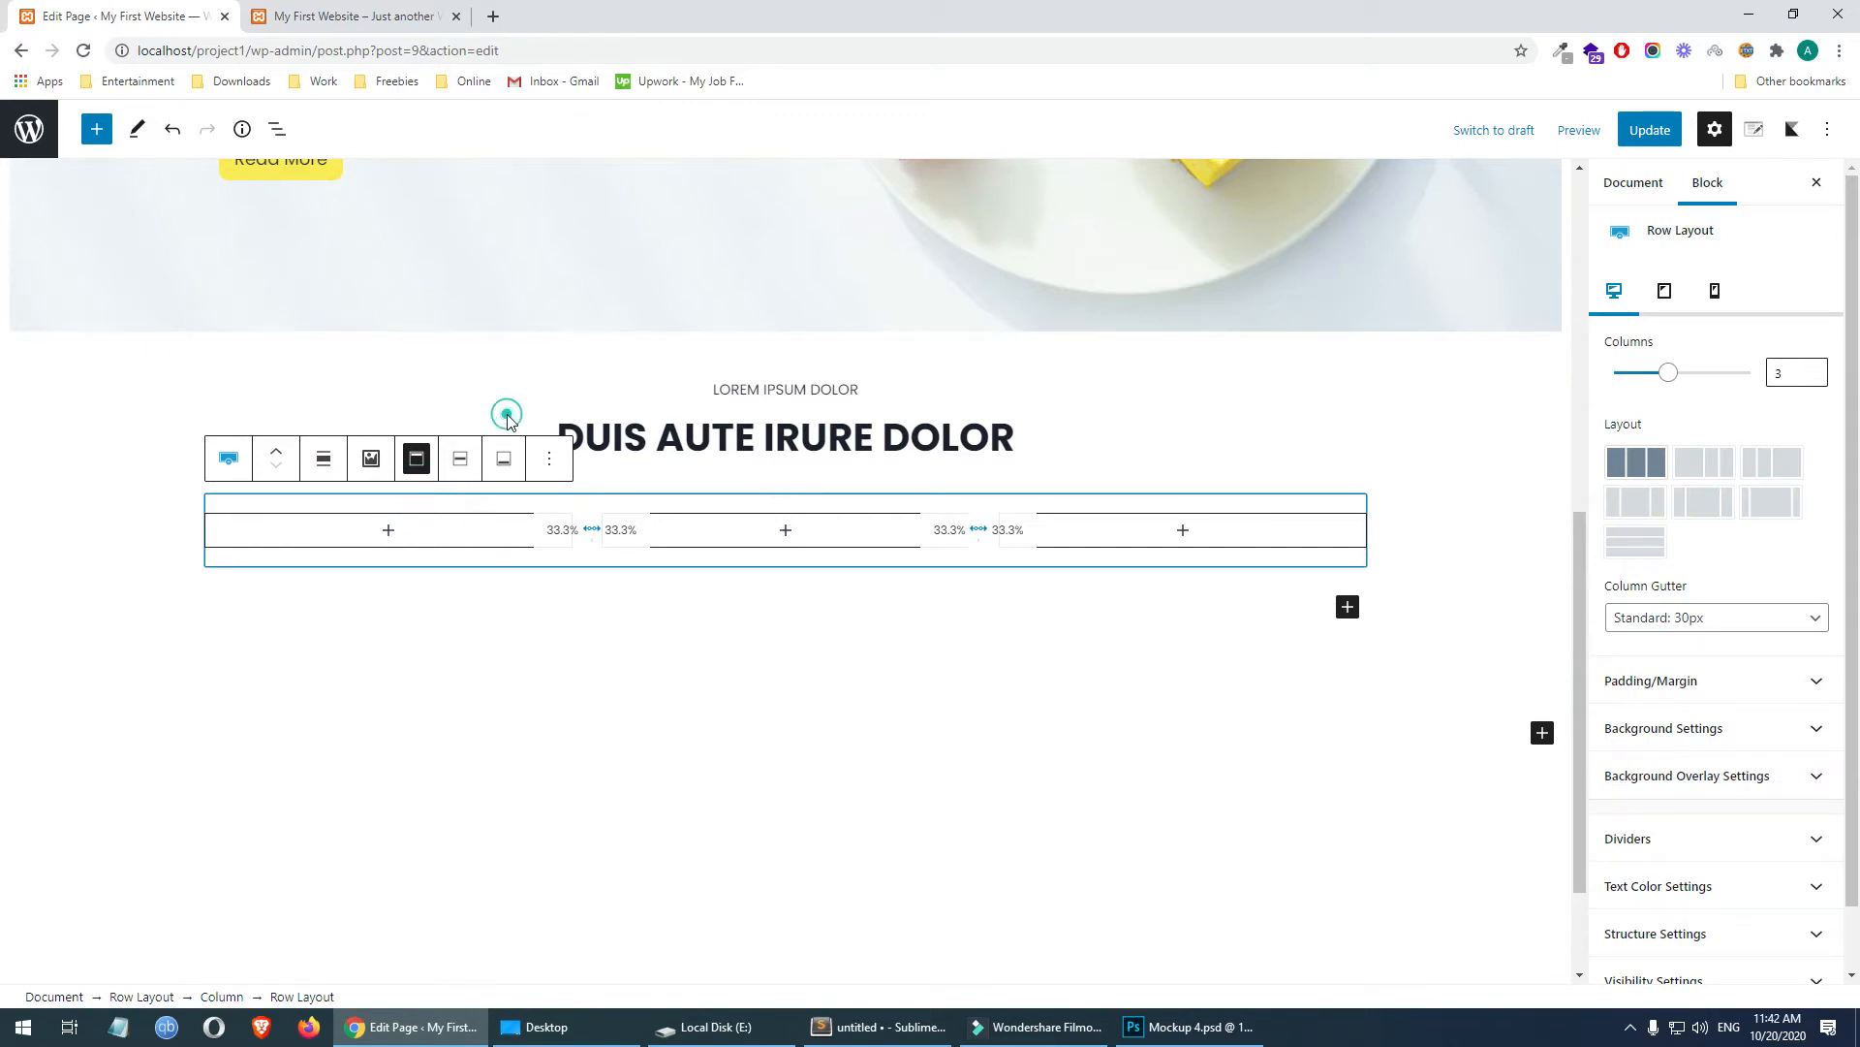
left_click(434, 511)
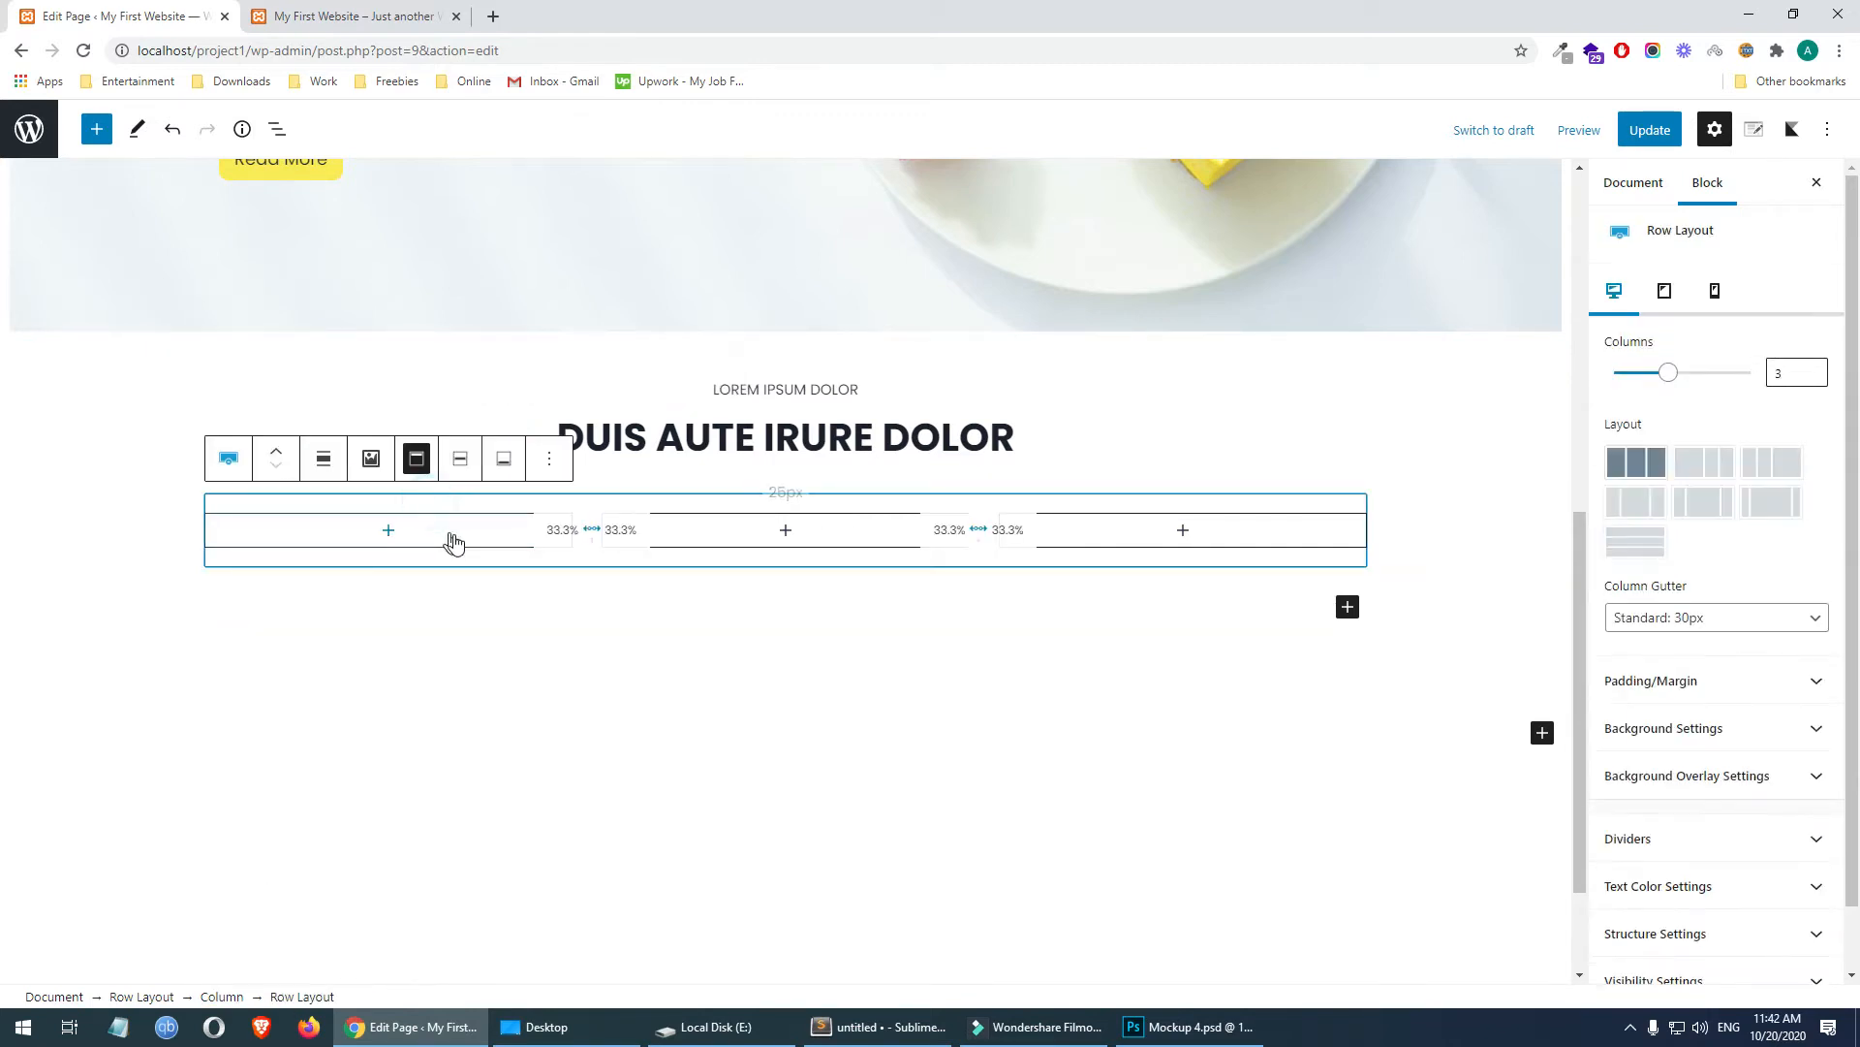
left_click(65, 474)
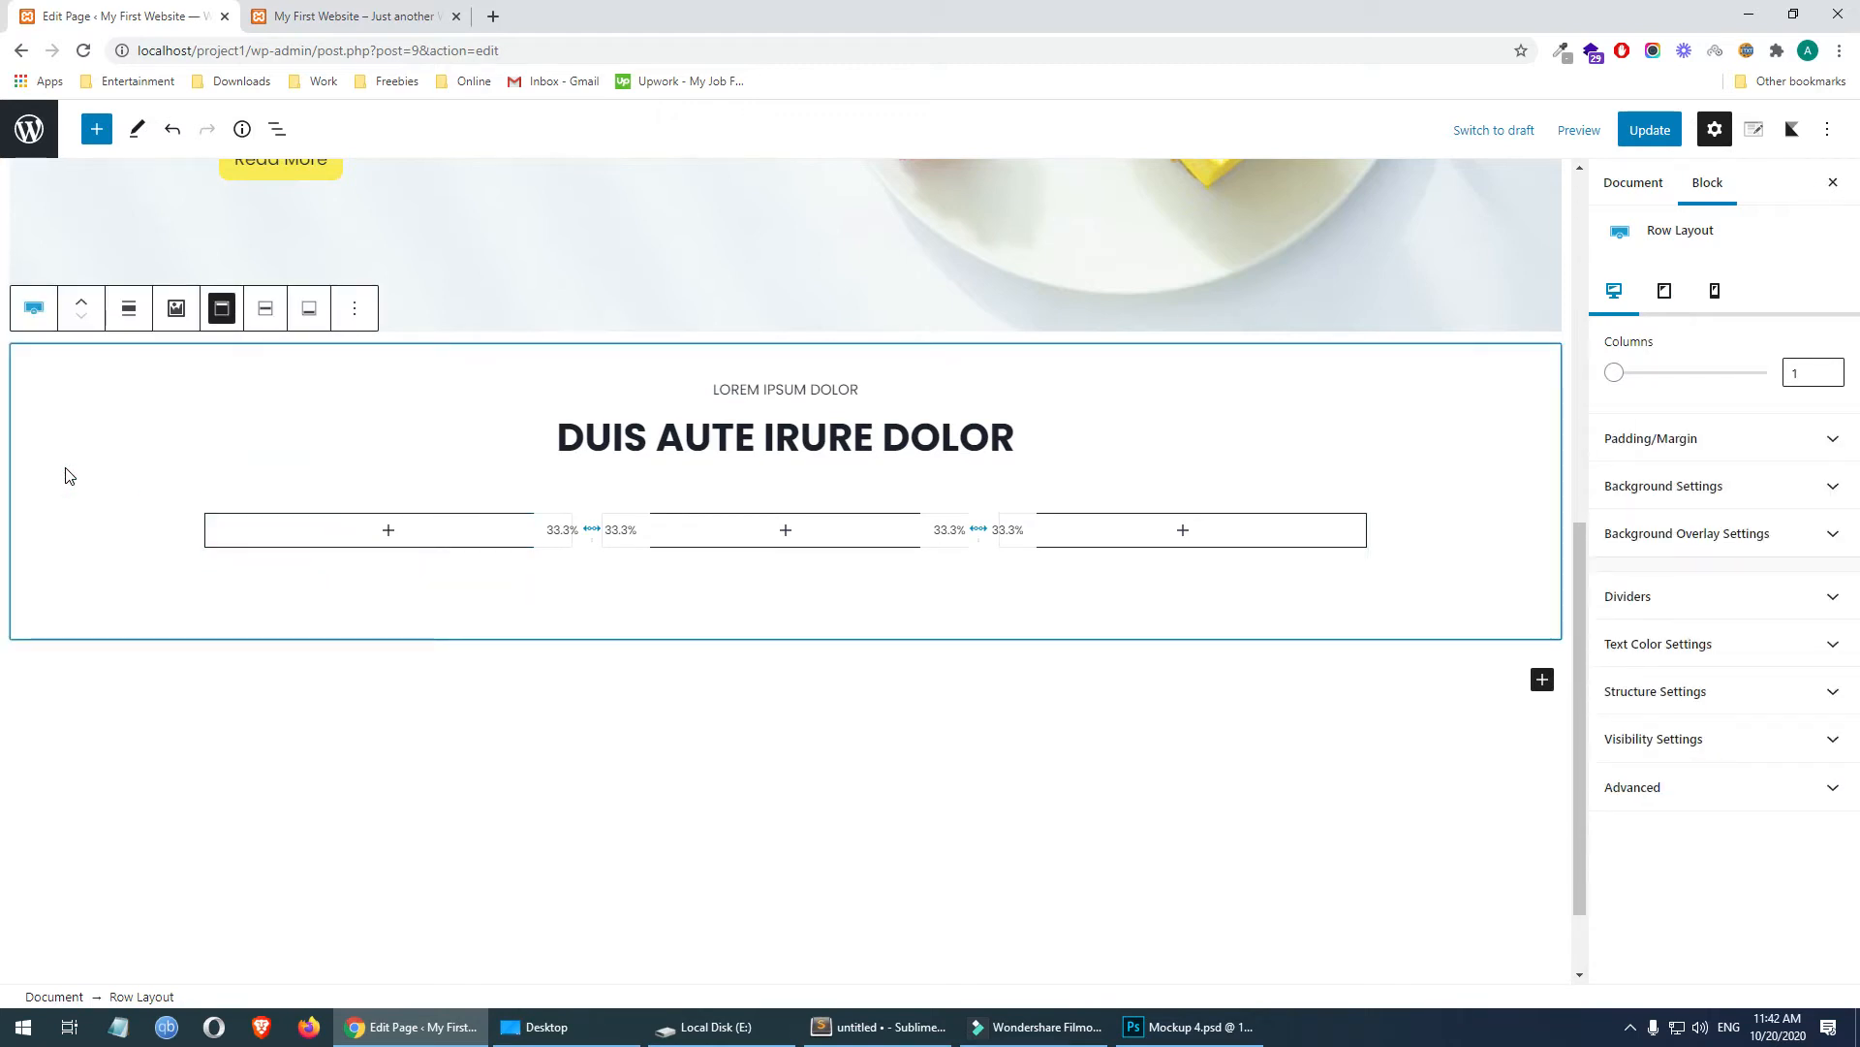
- Check the heading area on the live home page and outline the "Fugiat nulla pariatur" item in the Photoshop mockup
left_click(283, 19)
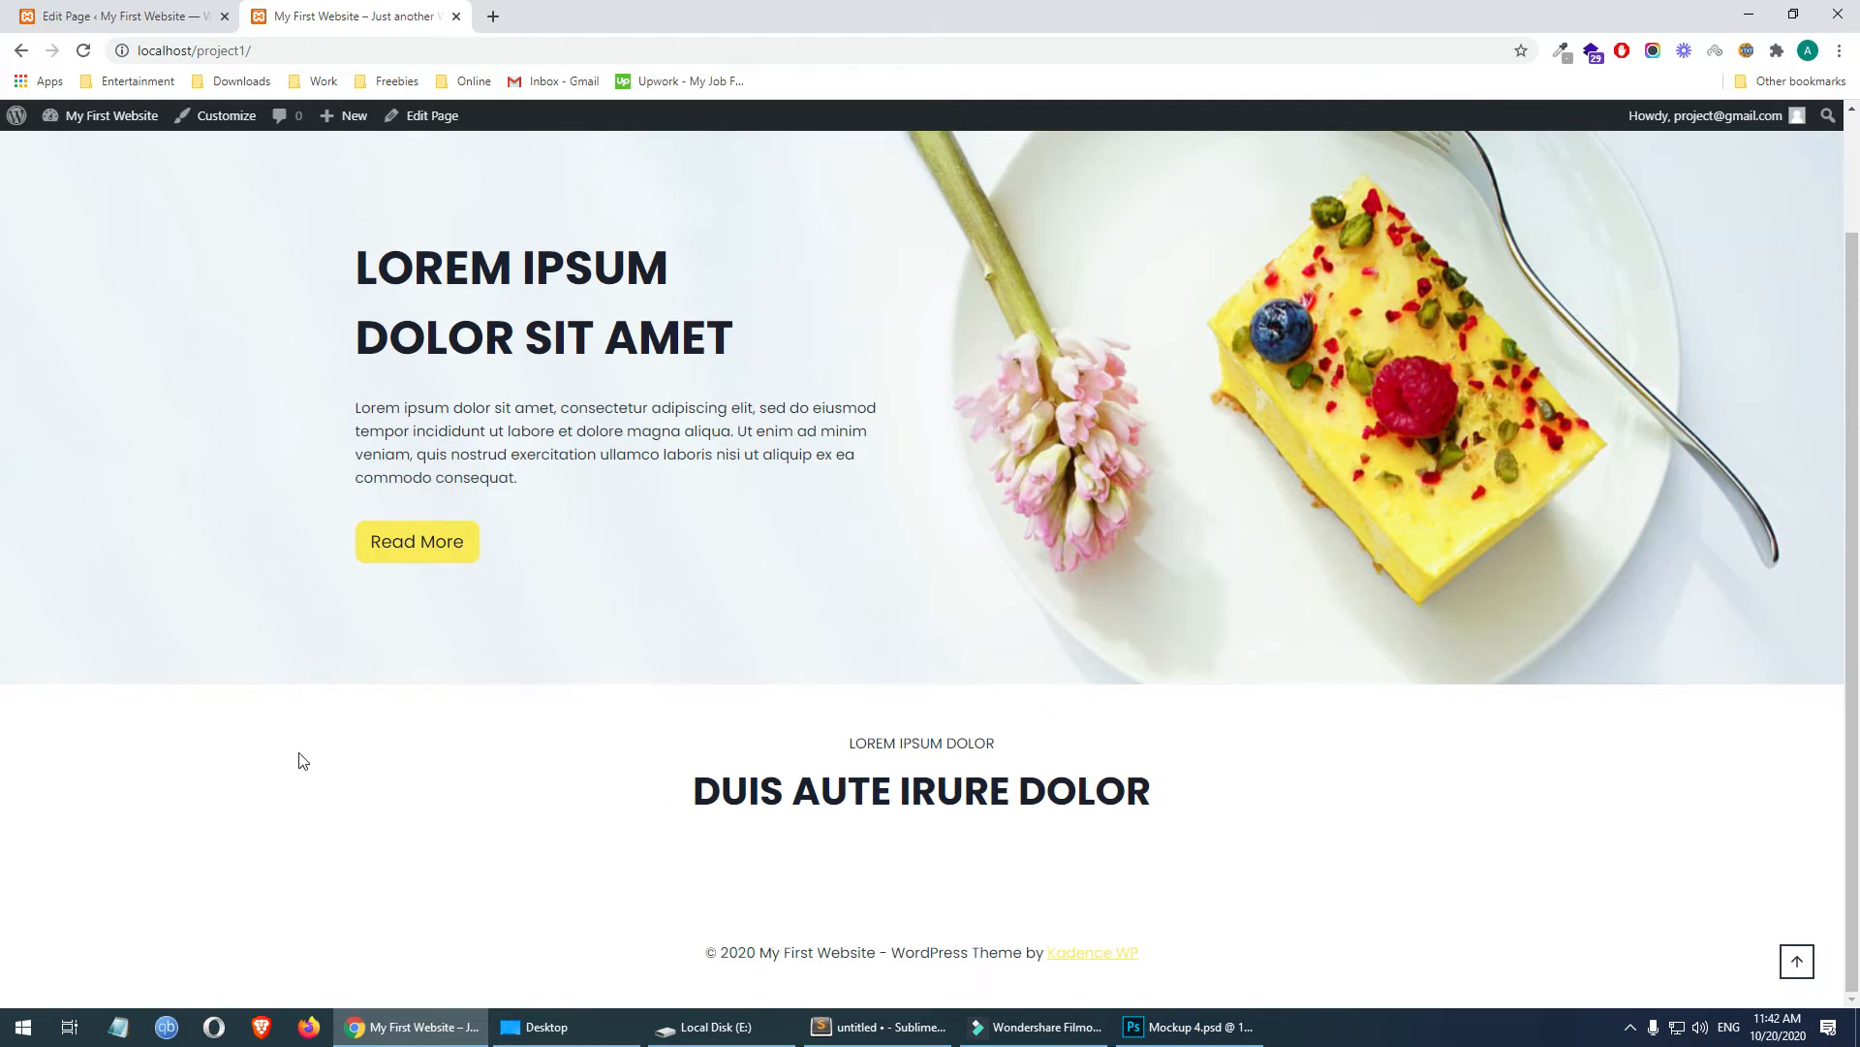
left_click_drag(839, 743, 885, 881)
left_click(885, 877)
left_click(126, 16)
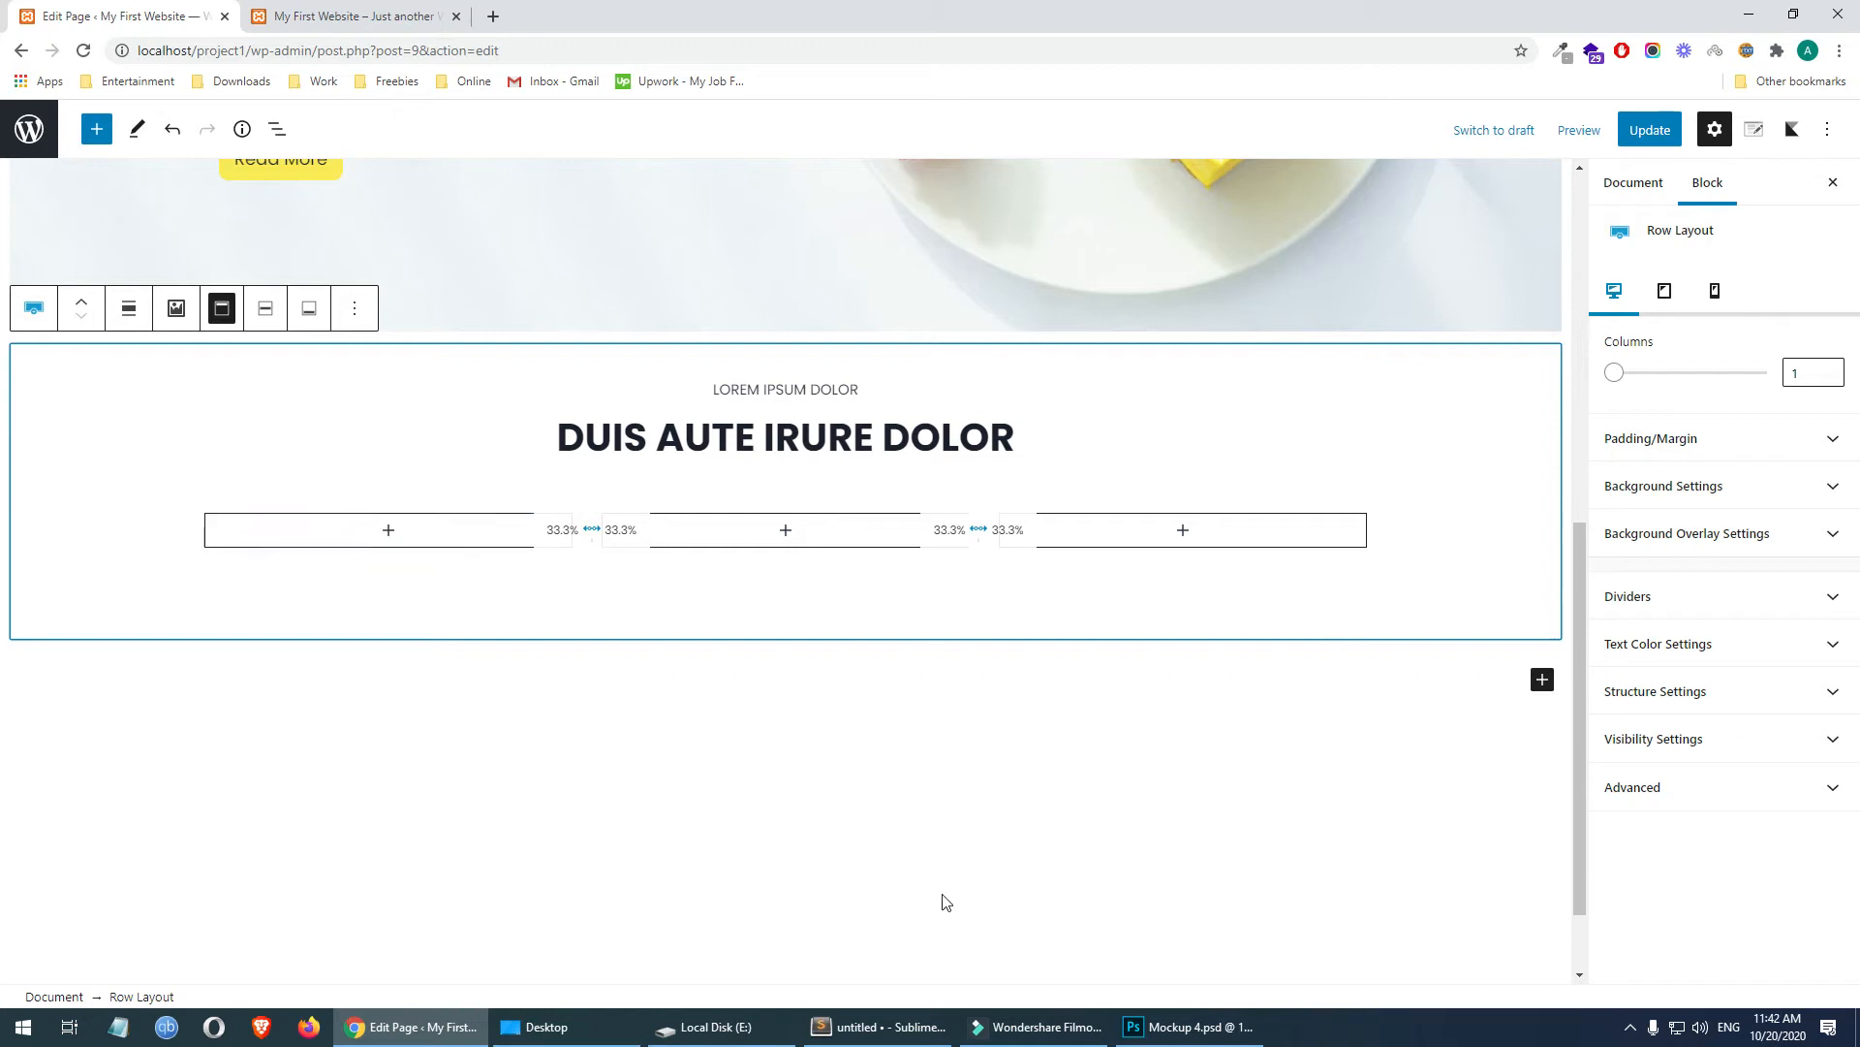
left_click(1177, 1026)
left_click_drag(274, 336, 630, 661)
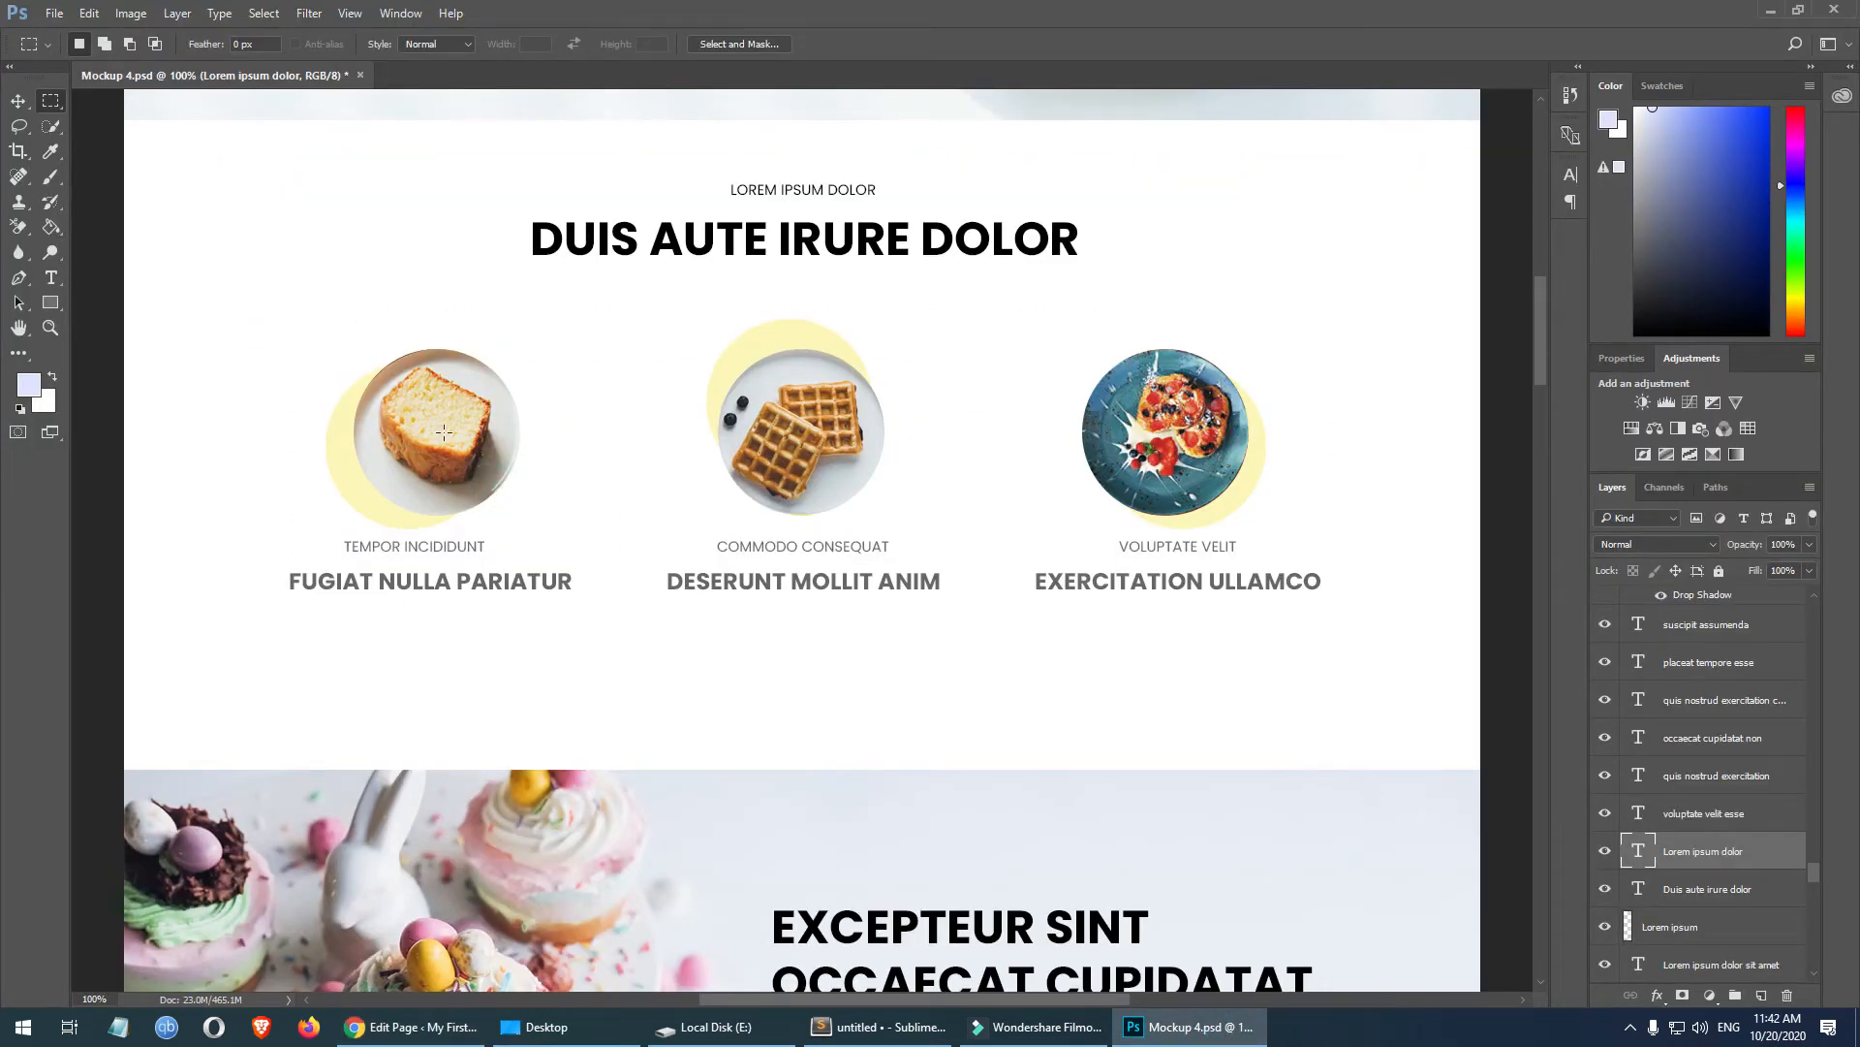
- Examine the picture, caption and title that make up the "Fugiat nulla pariatur" item in the Photoshop mockup, and return to Chrome
left_click_drag(296, 315, 555, 539)
left_click(438, 582)
mouse_move(332, 532)
left_mouse_down()
mouse_move(392, 569)
mouse_move(501, 569)
left_mouse_up()
left_click(410, 595)
left_click_drag(277, 565, 578, 610)
left_click(624, 646)
left_click_drag(279, 310, 681, 747)
left_click(638, 729)
left_click(291, 320)
left_click_drag(288, 280, 608, 648)
left_click(640, 651)
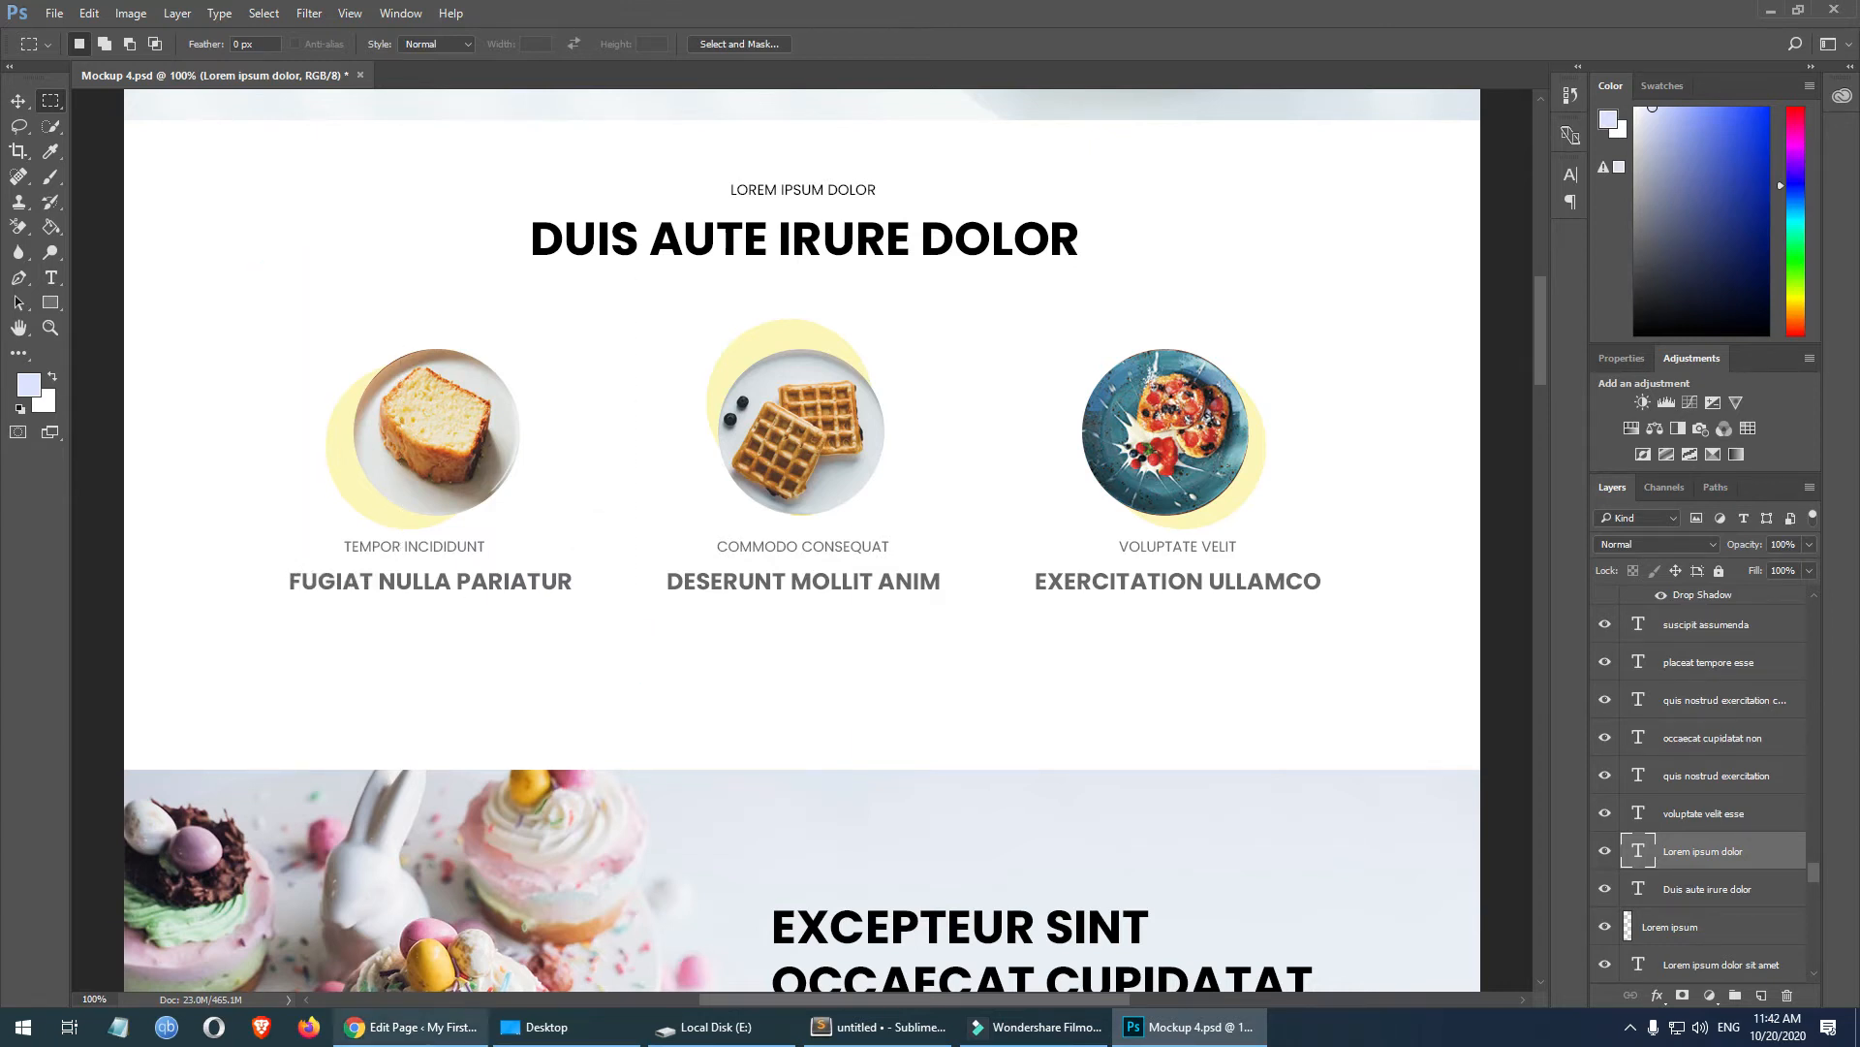
left_click(407, 1027)
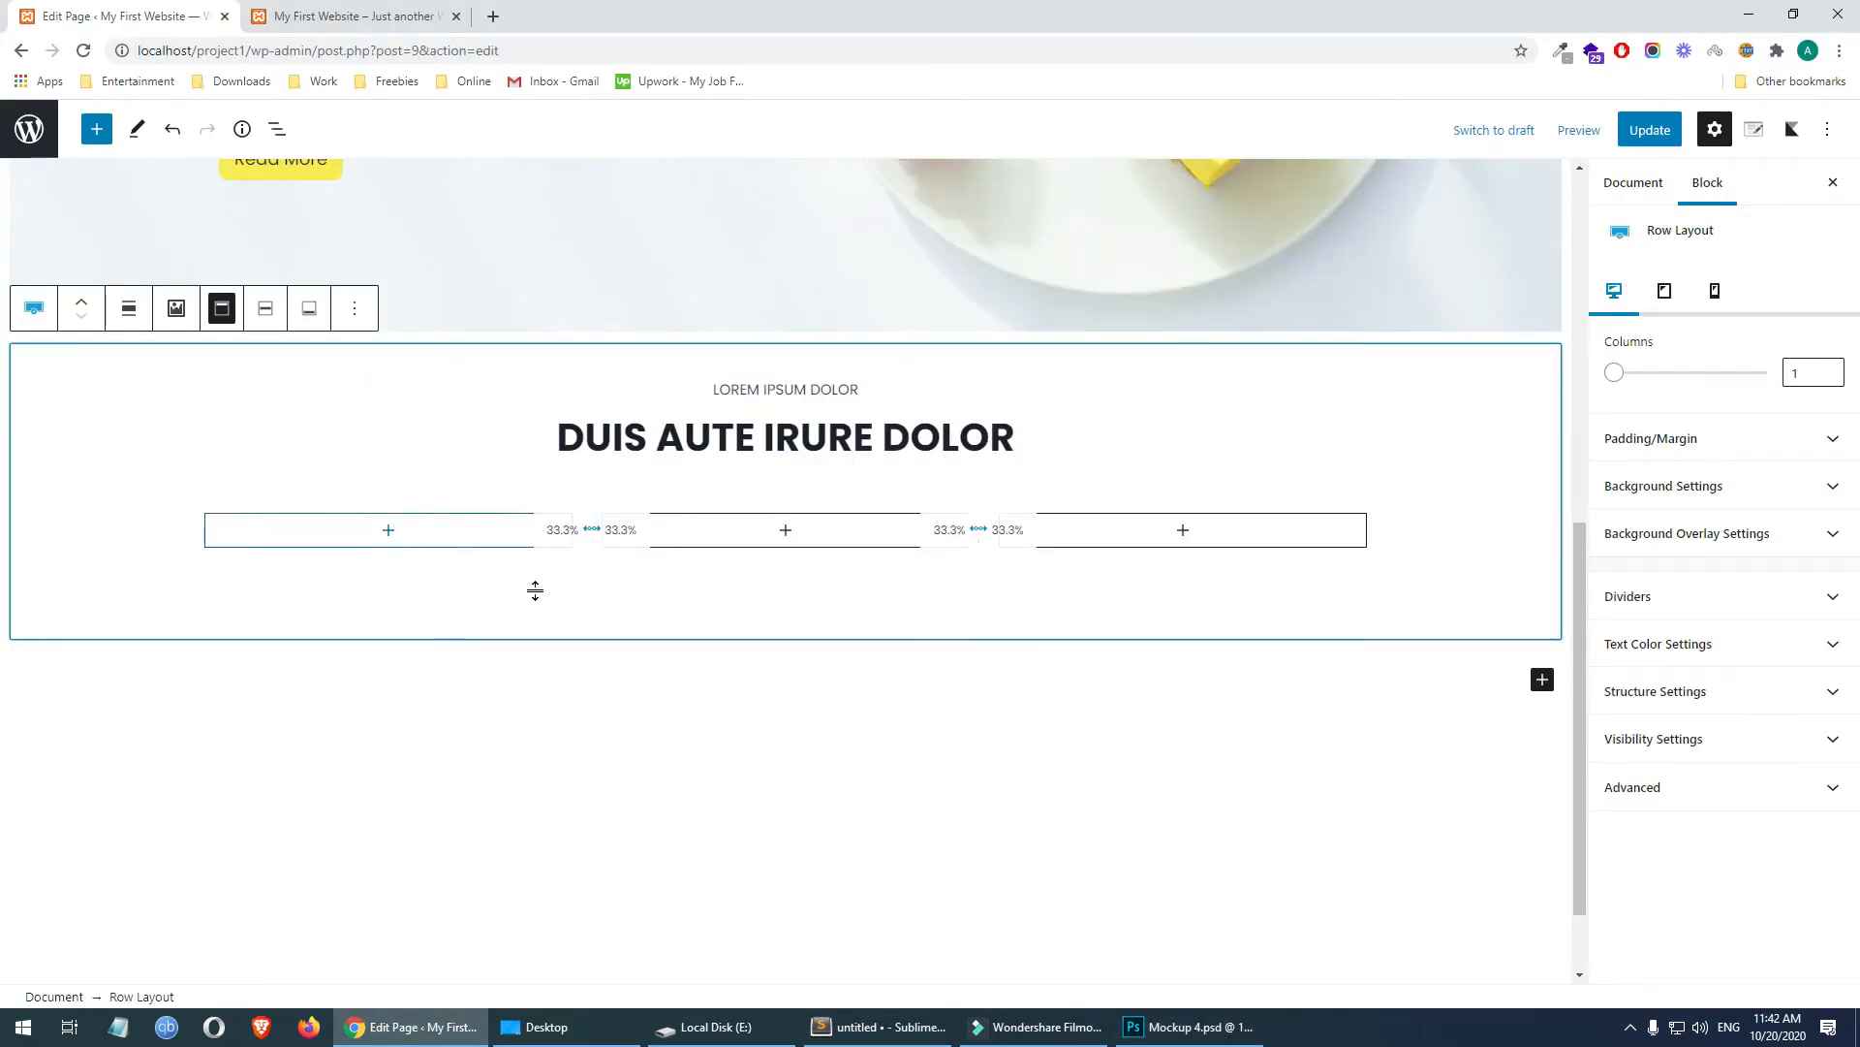
- Try to insert an Info Box into the first column of the three-column row, and remove the misplaced block
left_click(388, 529)
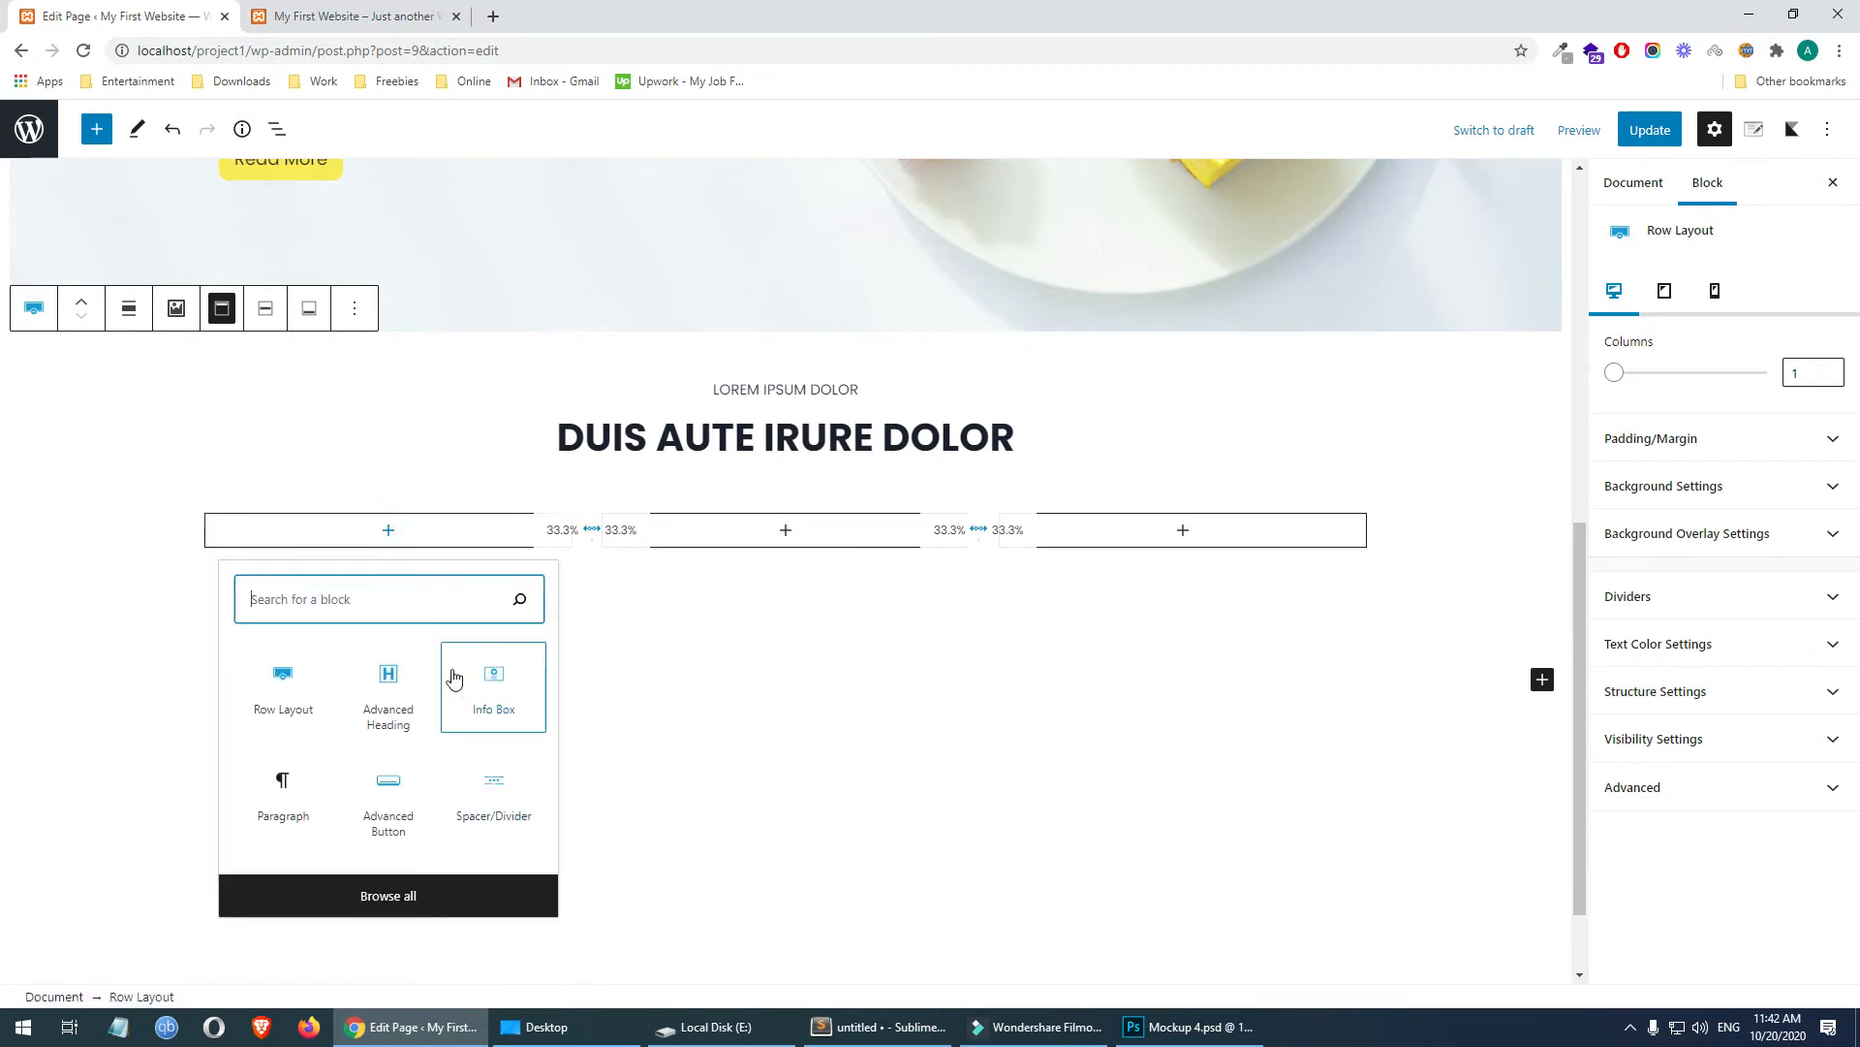
type("info")
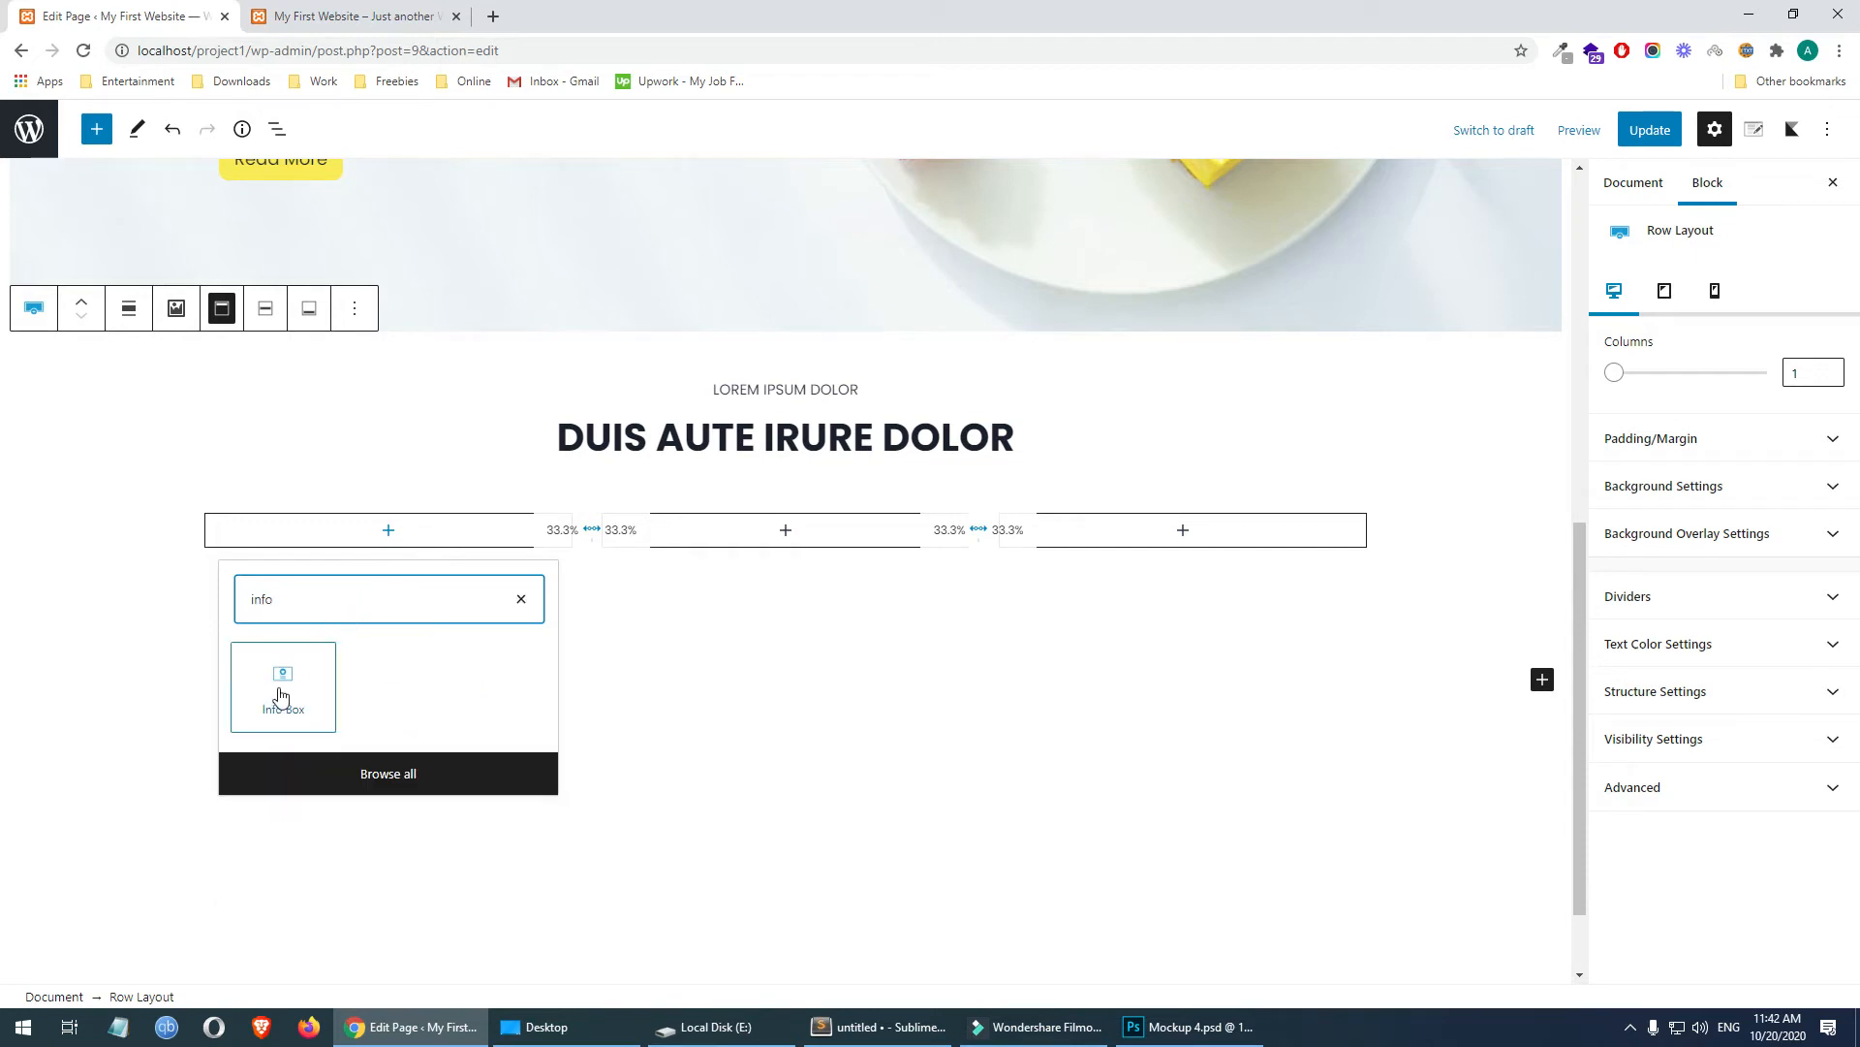
left_click(766, 722)
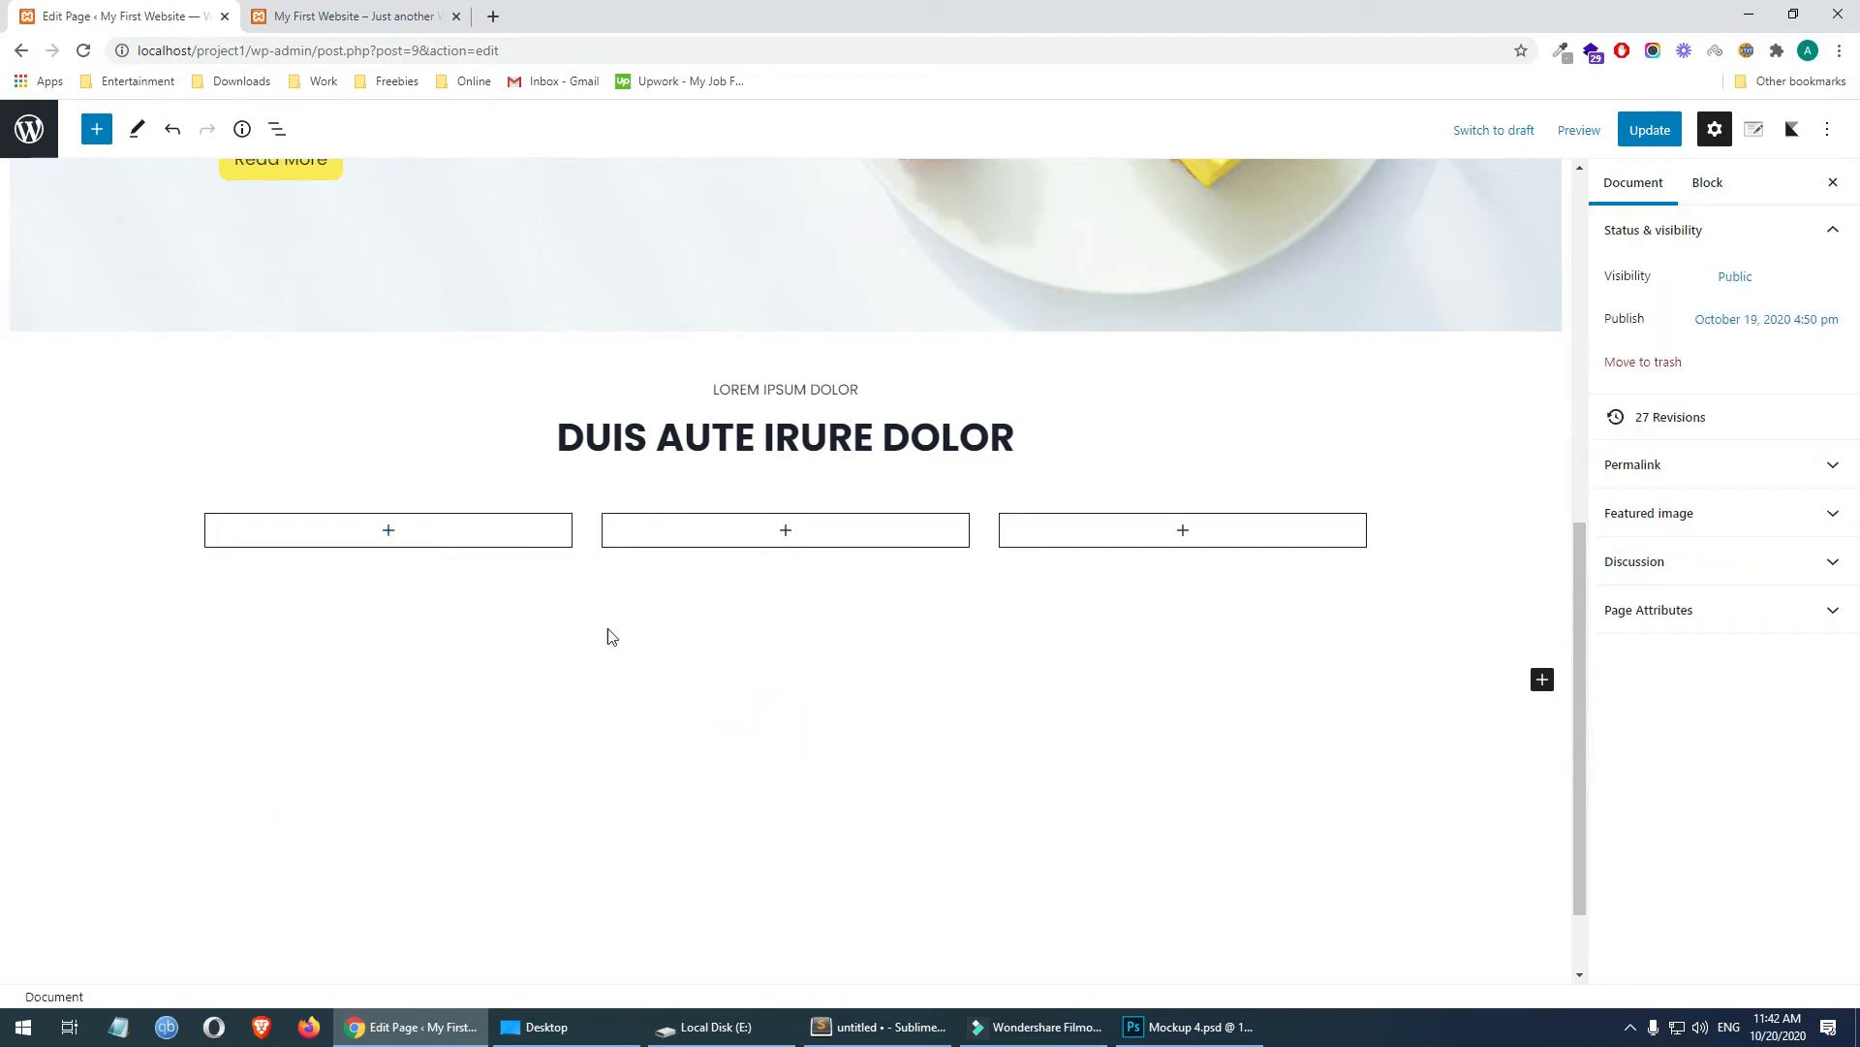
left_click(388, 530)
left_click(407, 895)
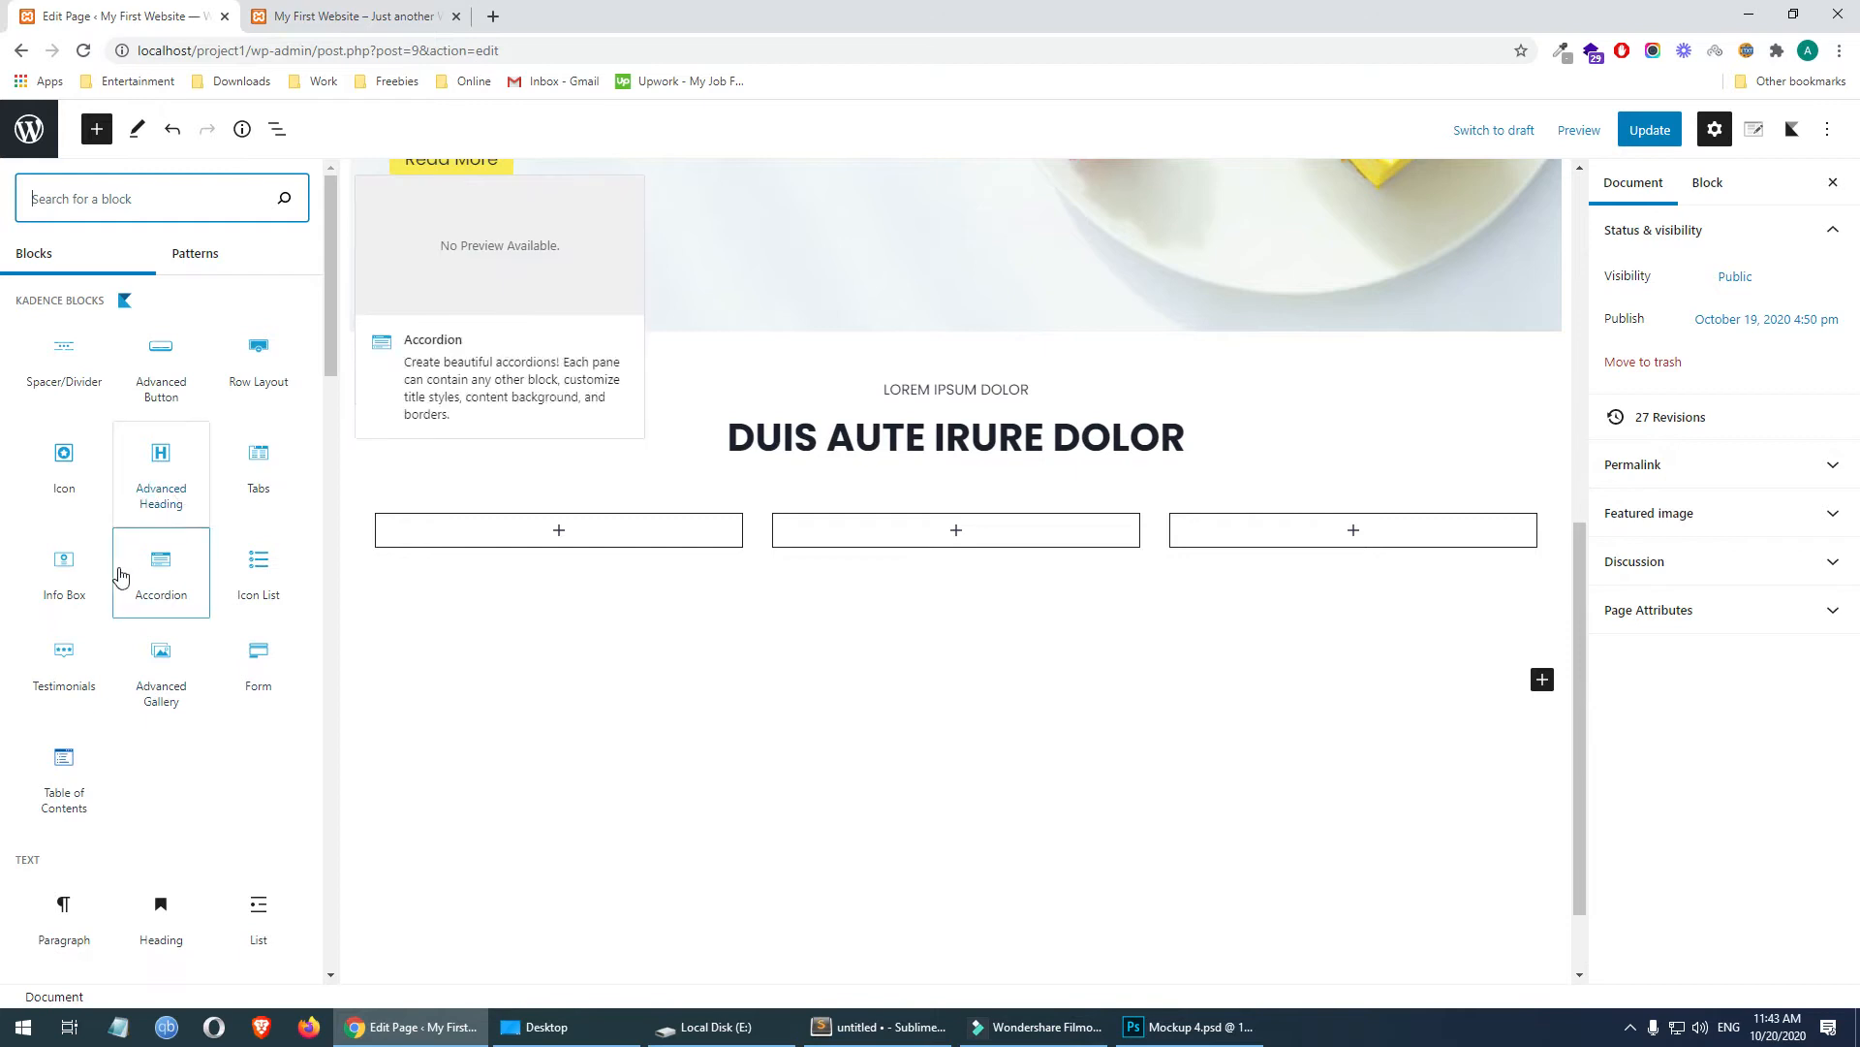
left_click(73, 585)
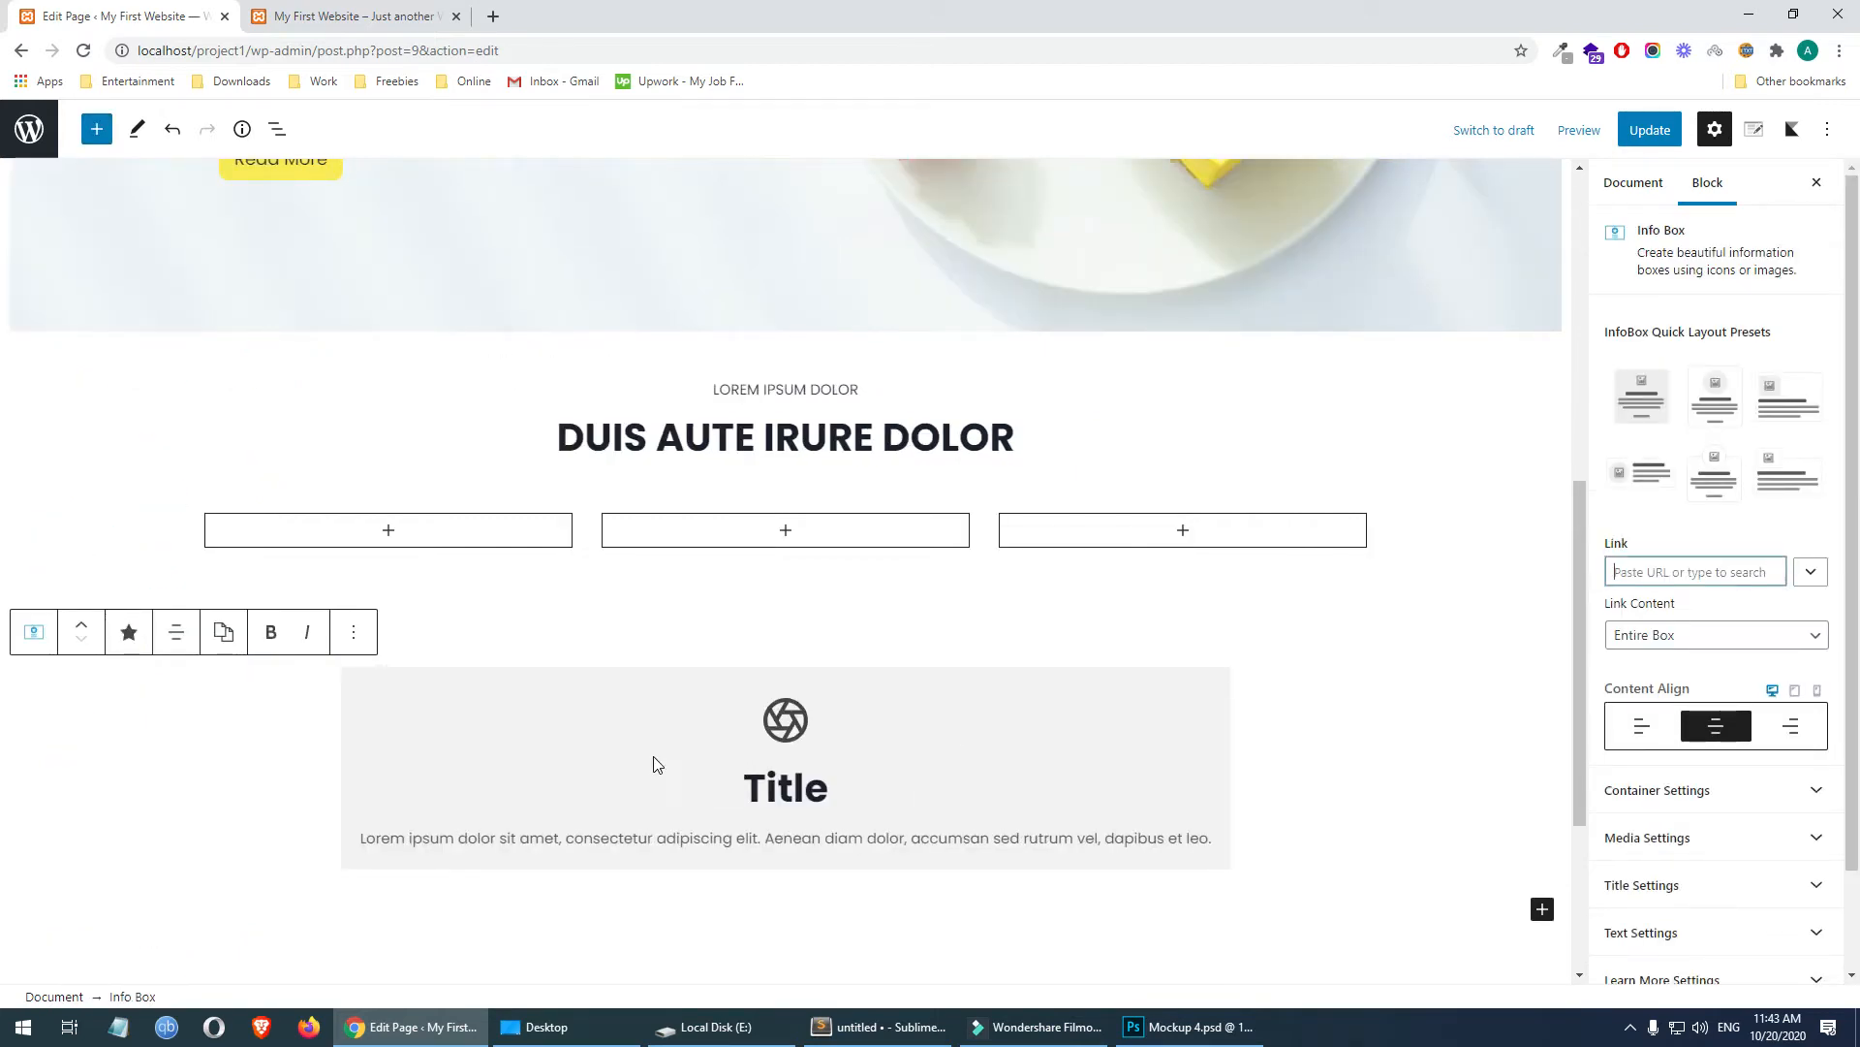
left_click(354, 631)
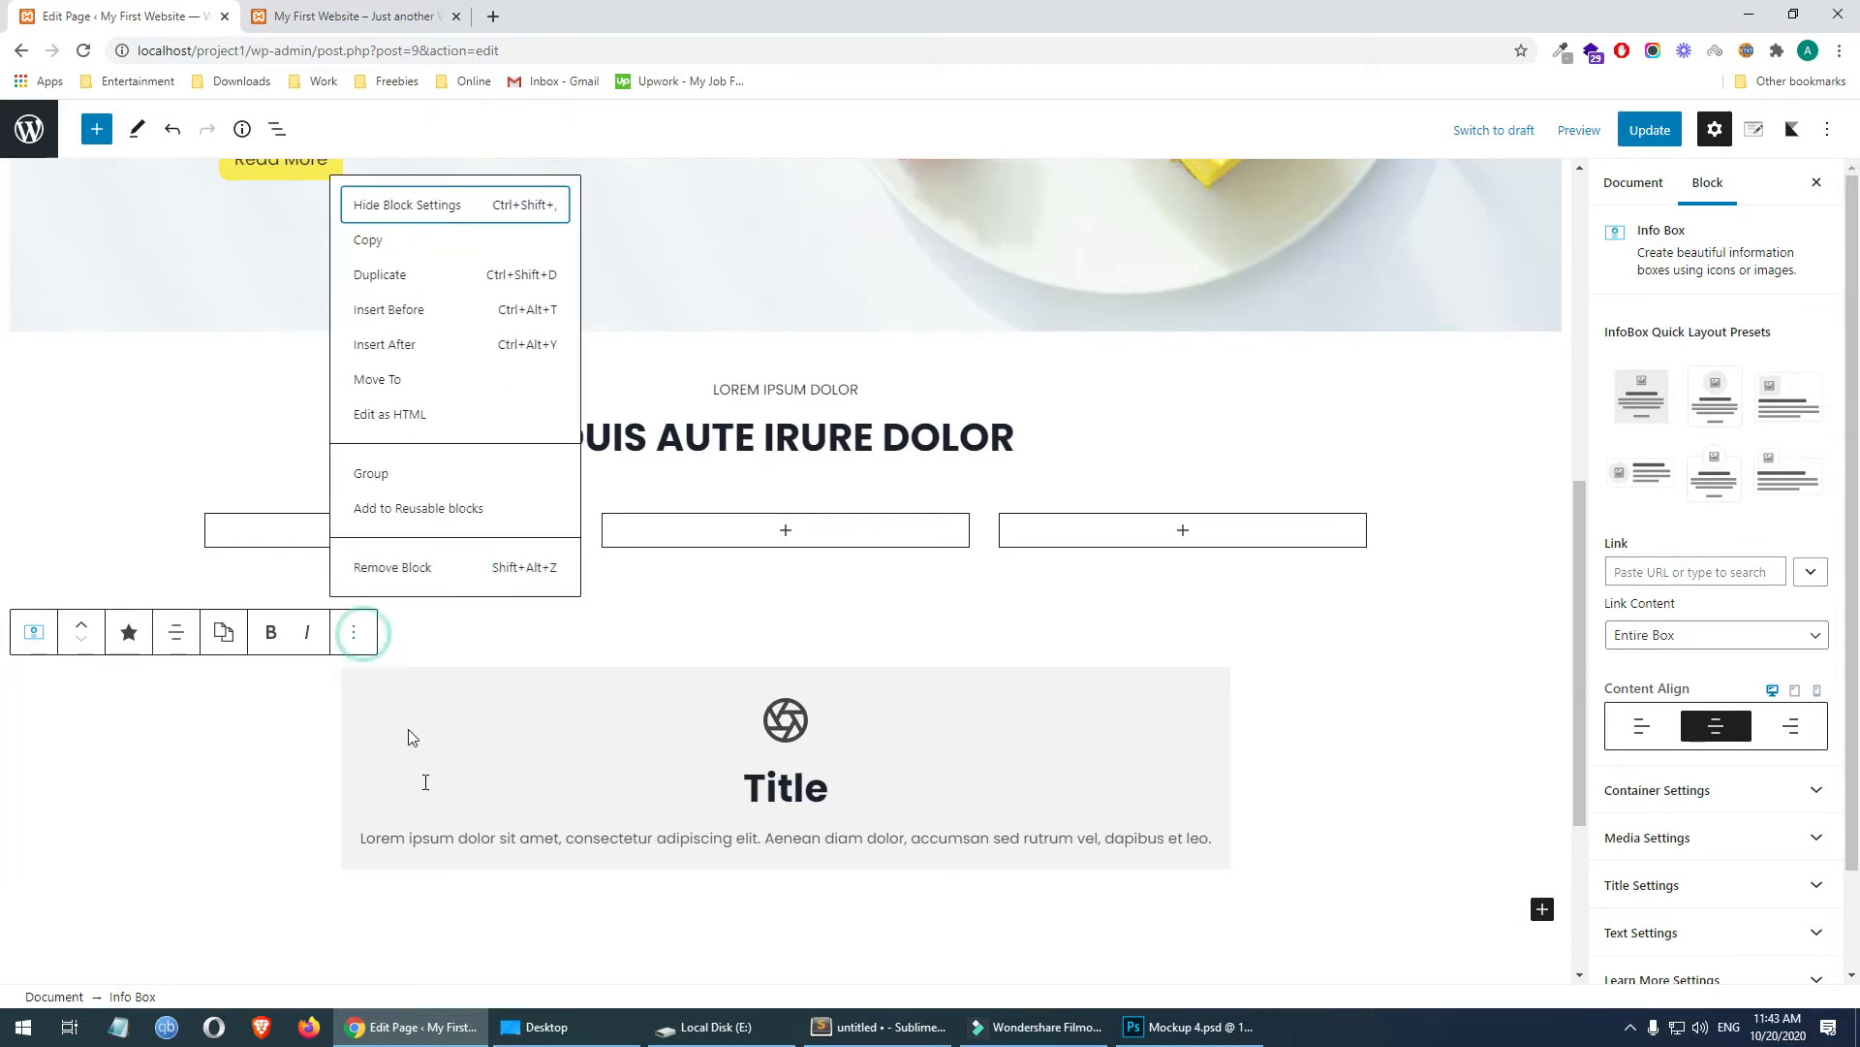
left_click(425, 572)
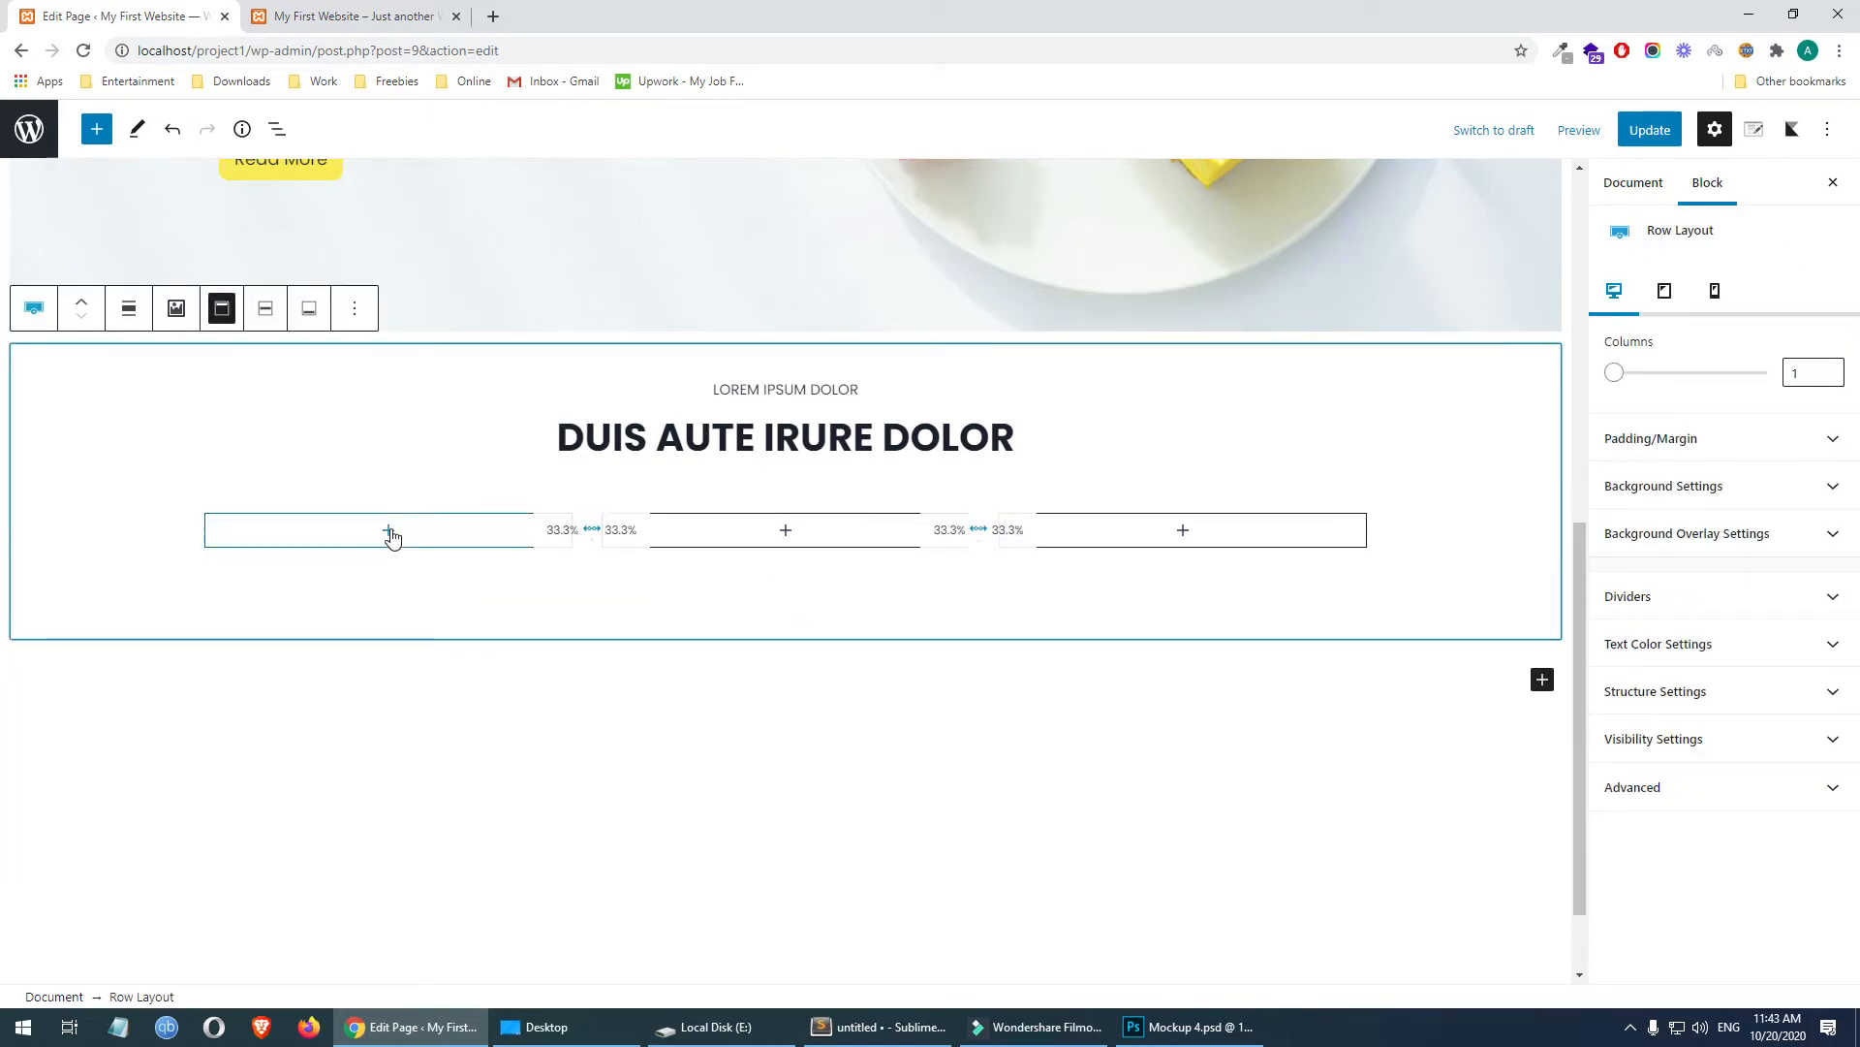
- Insert an Info Box block from the block library and move it into the first column of the three-column row
left_click(390, 531)
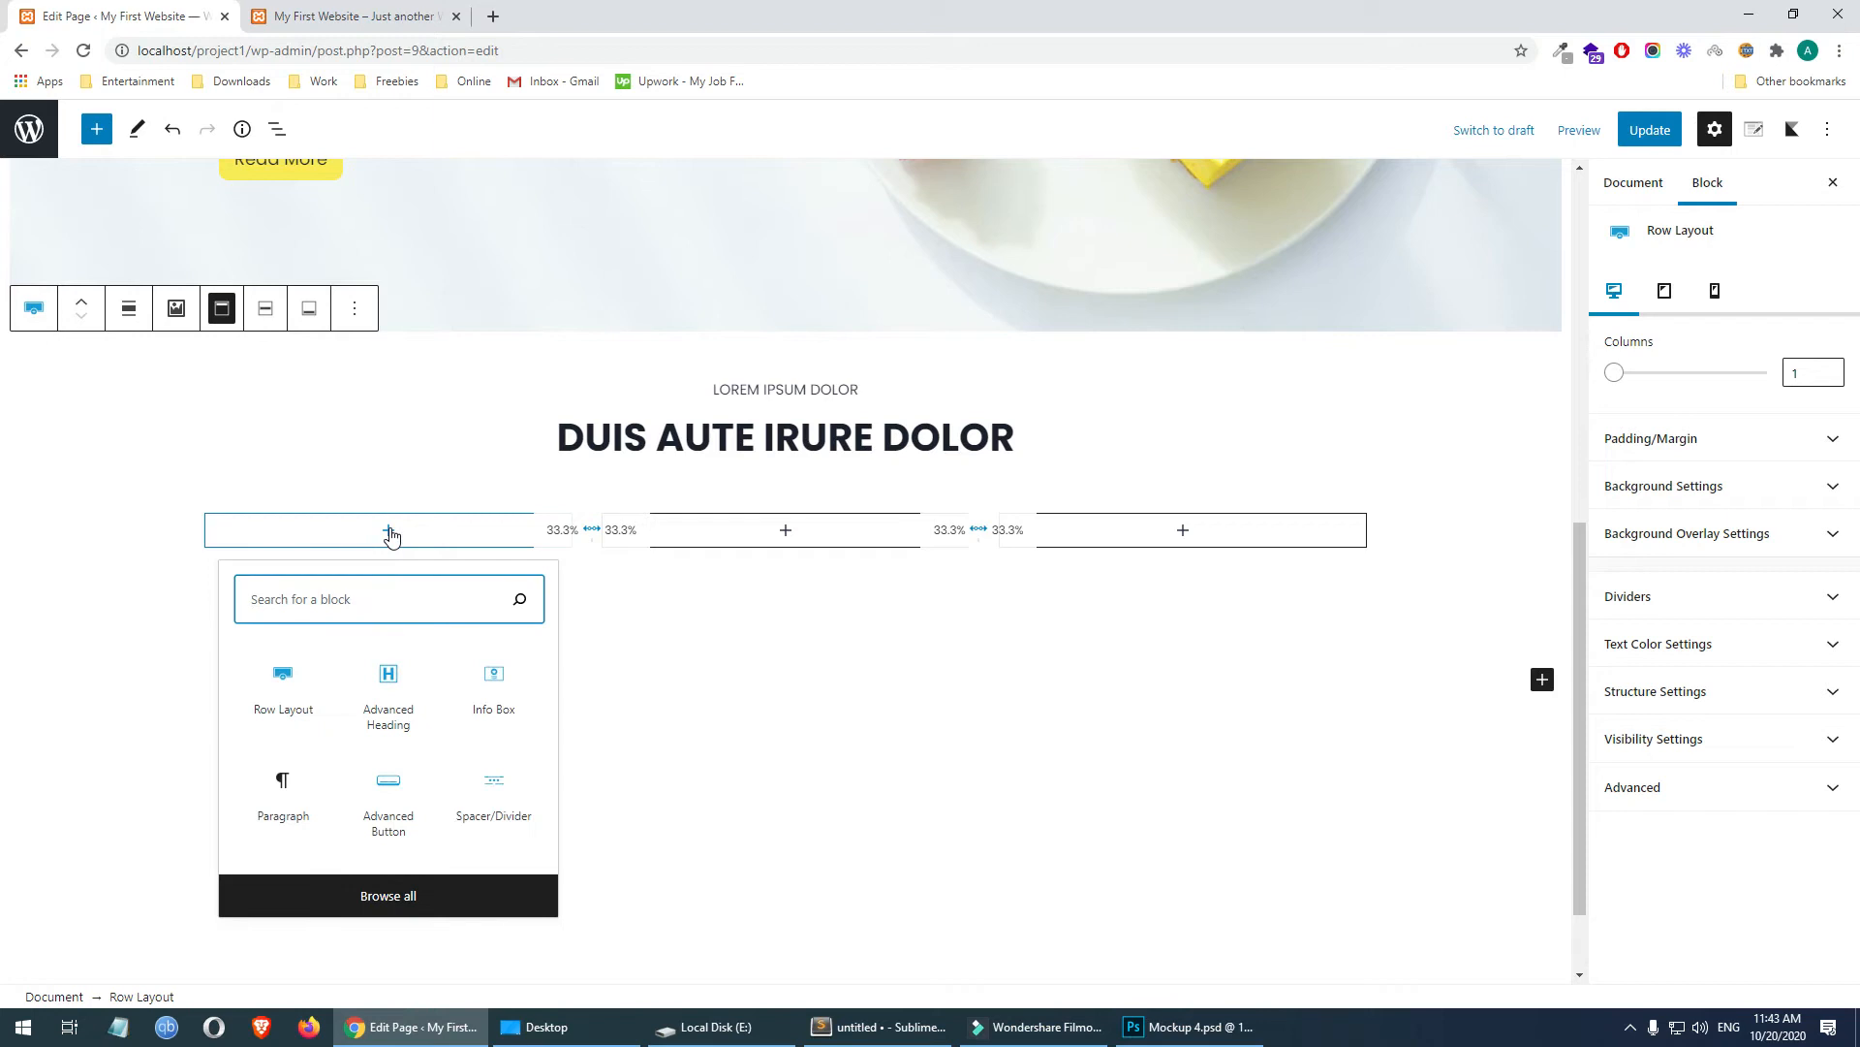
left_click(96, 130)
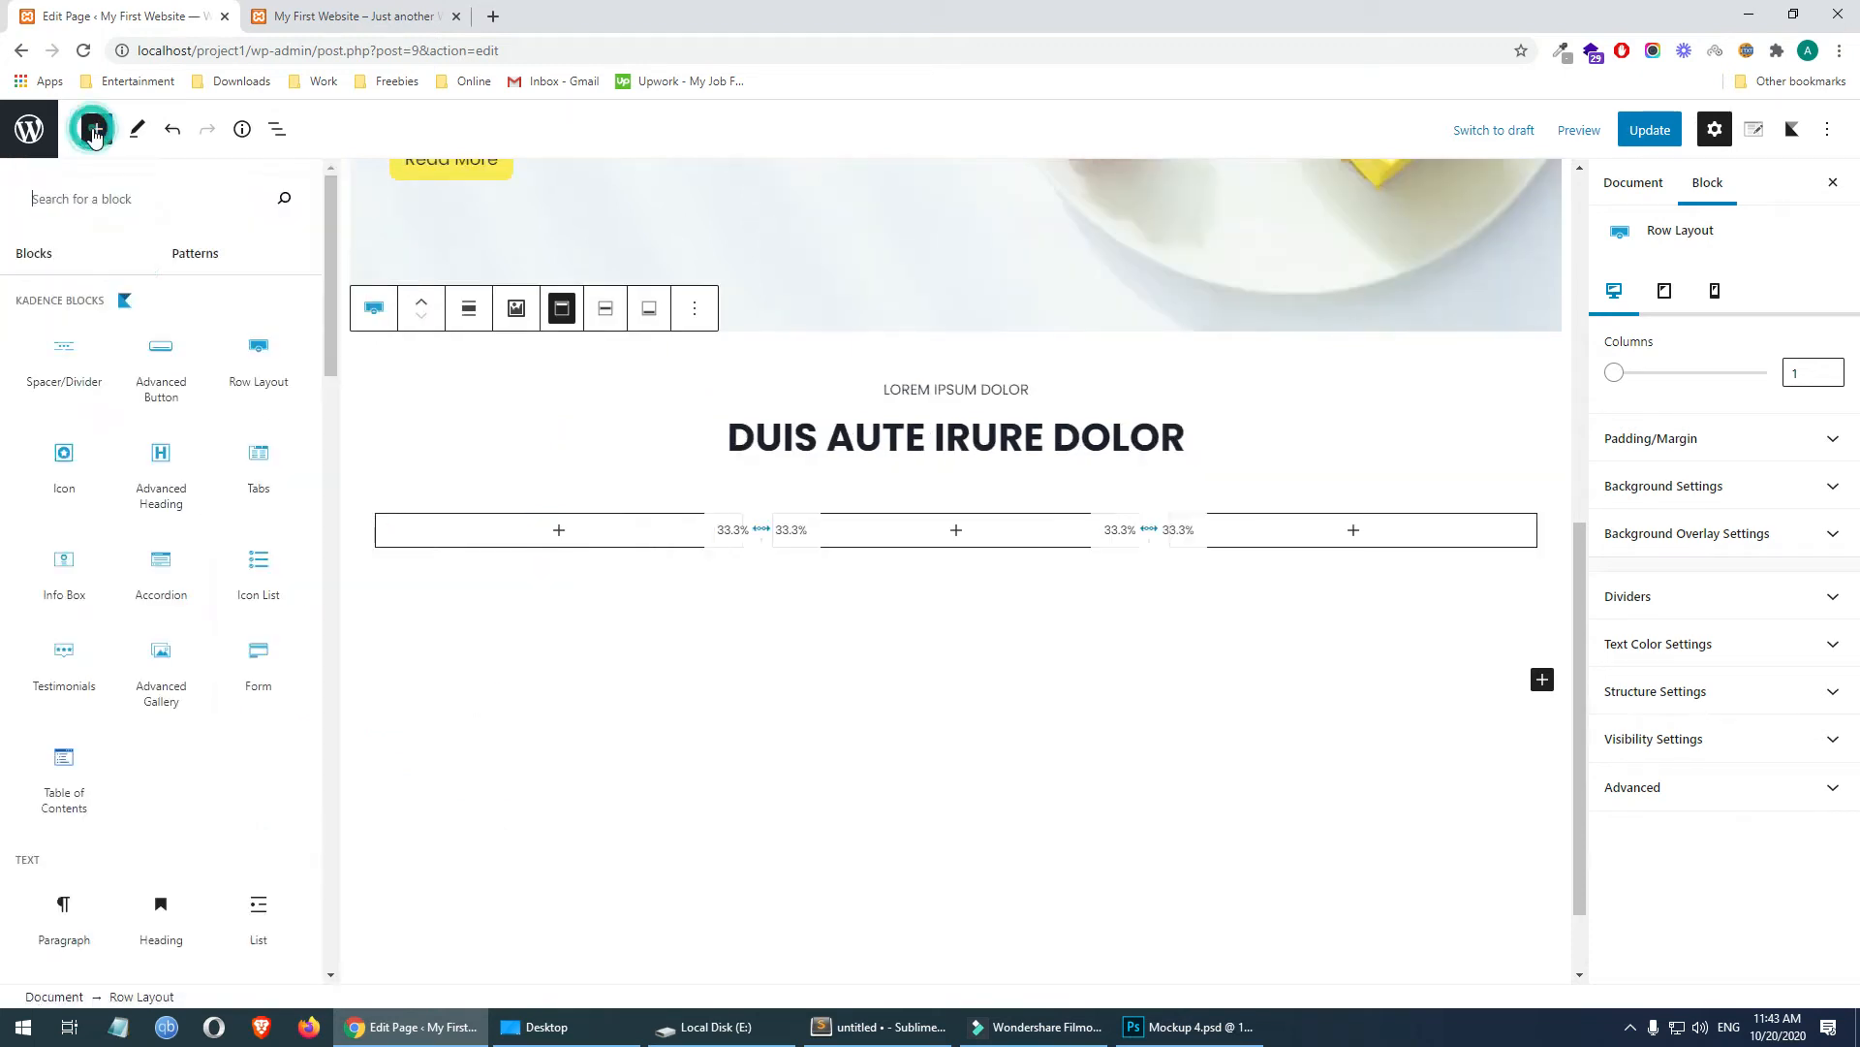
left_click(66, 572)
left_click(433, 729)
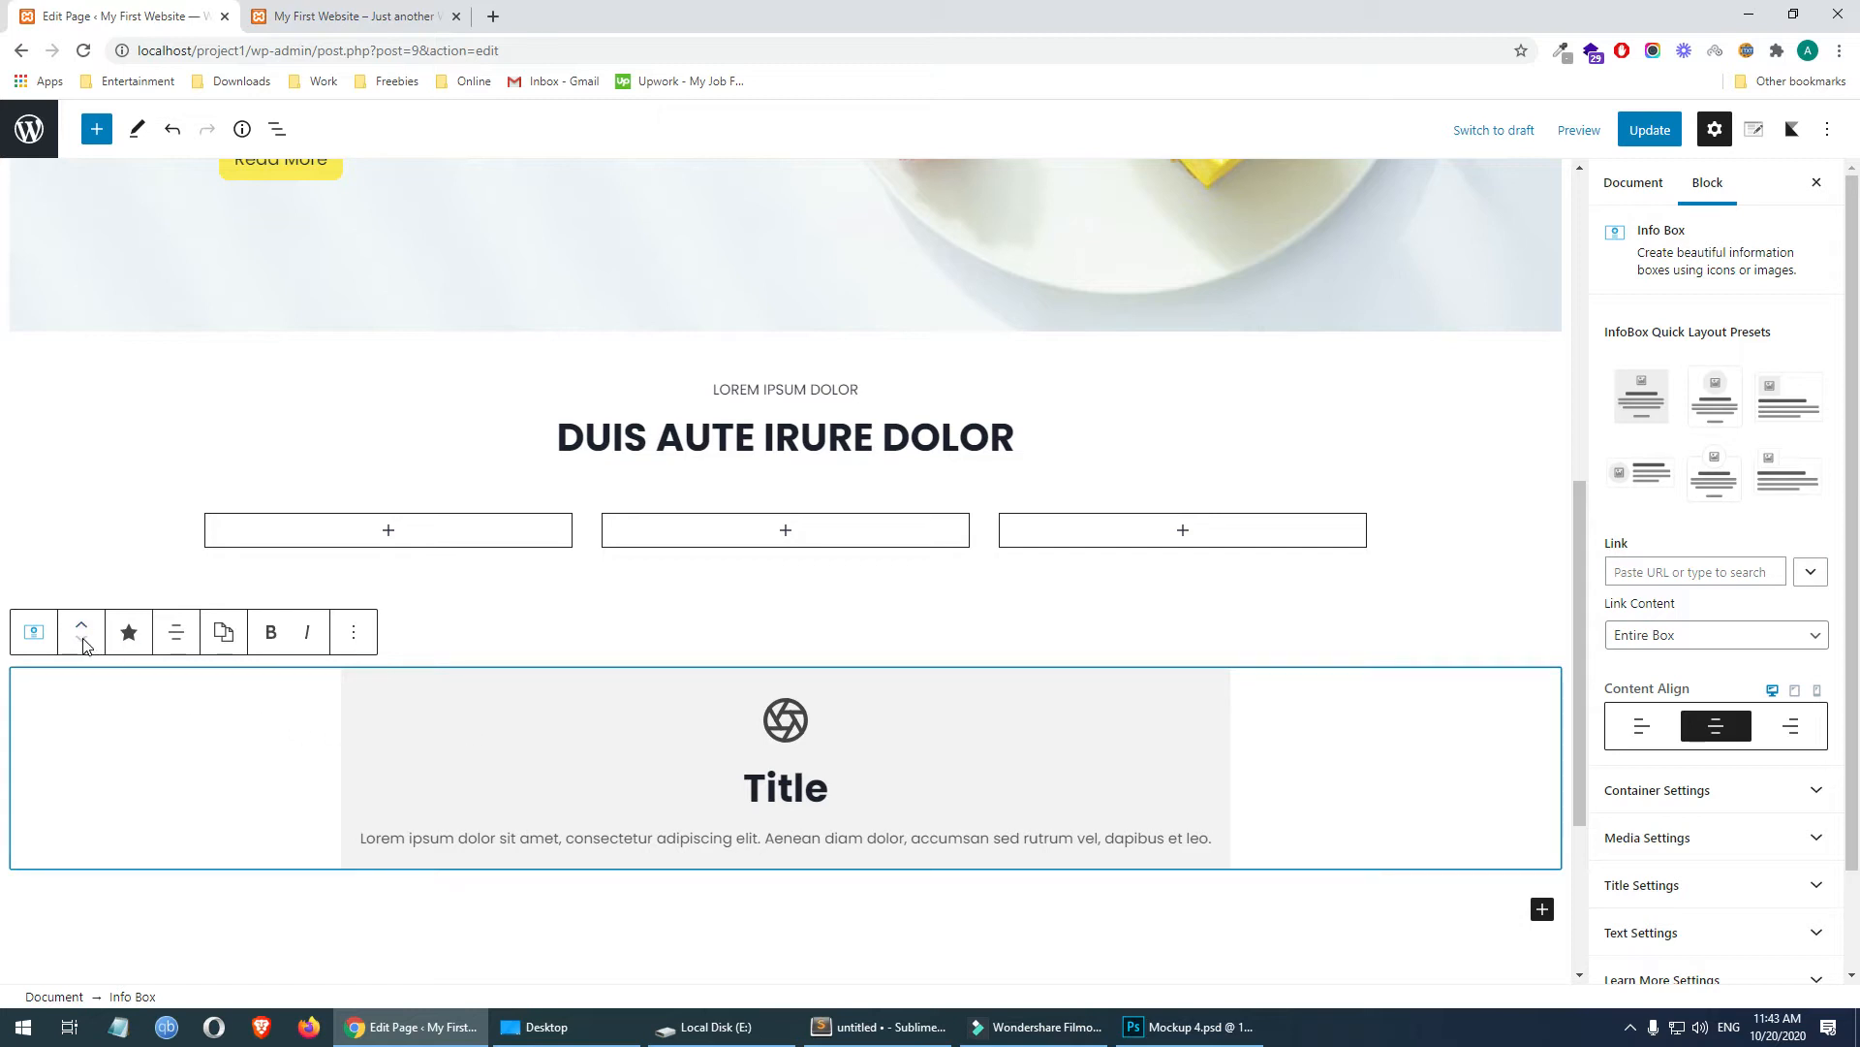
left_click_drag(84, 641, 370, 640)
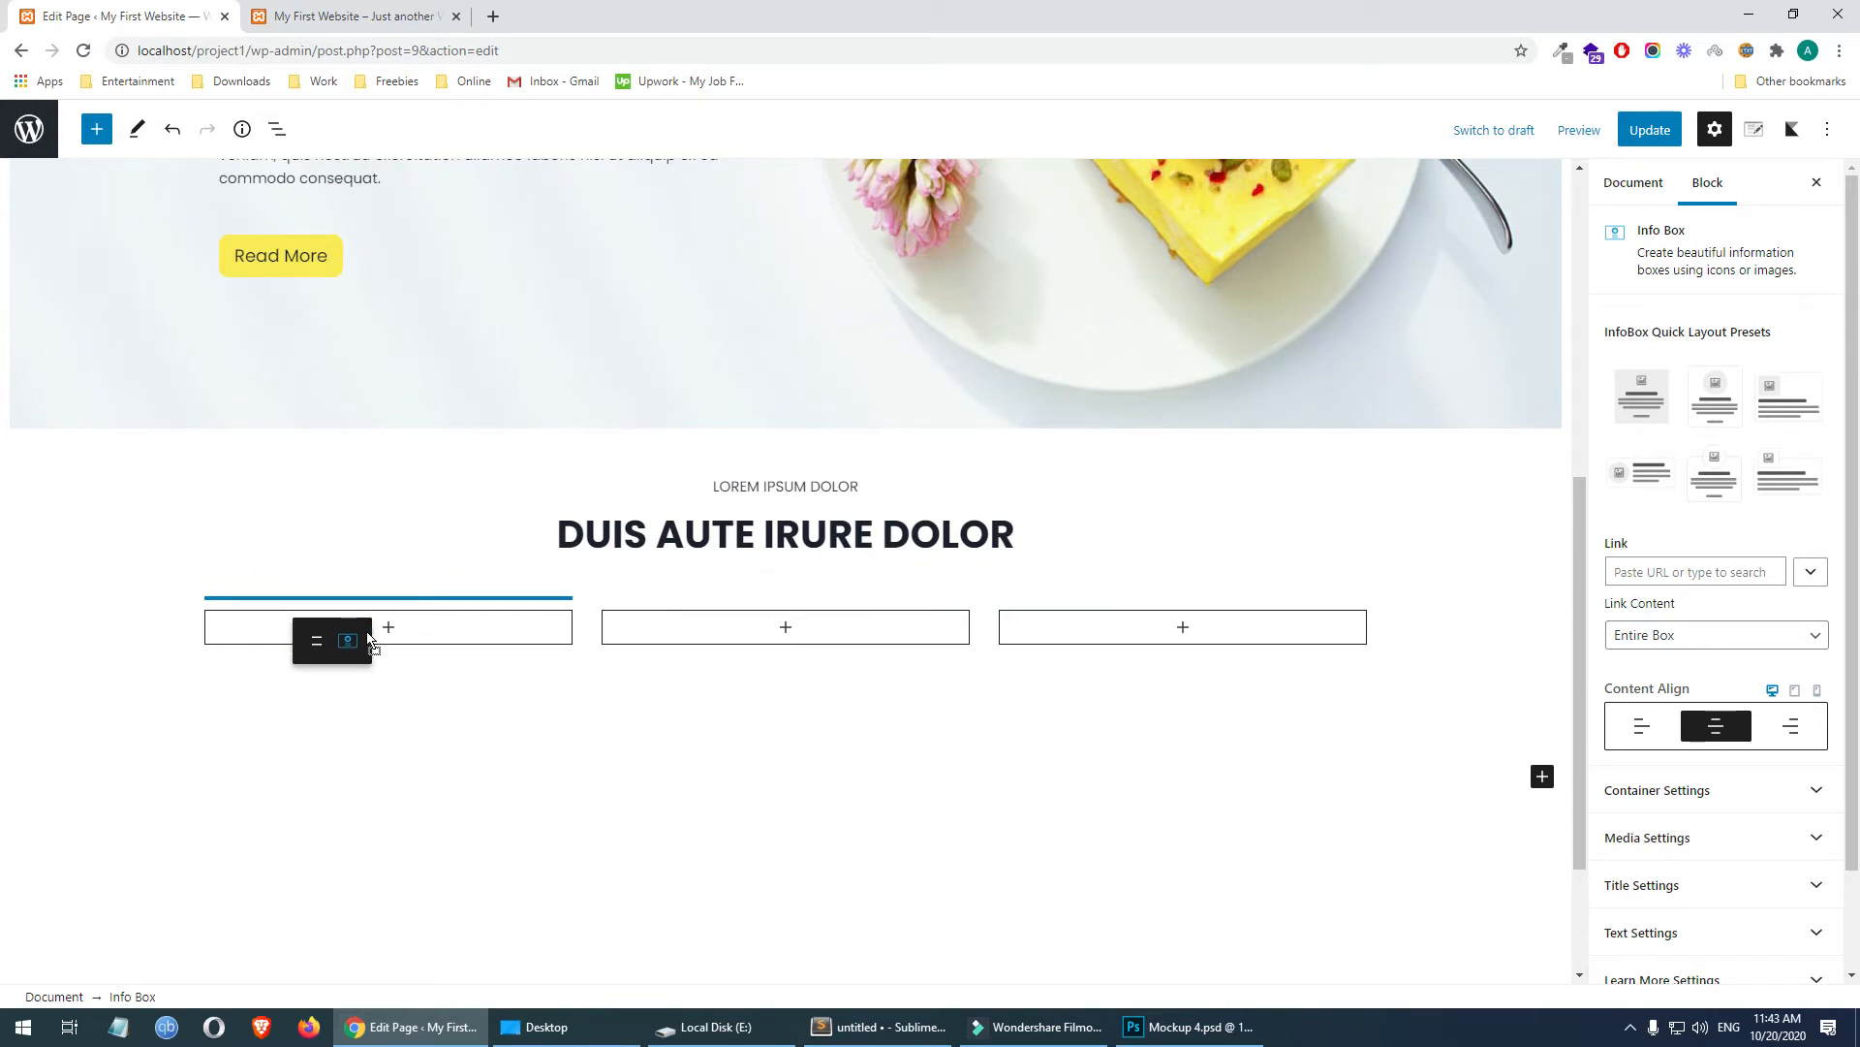
left_click_drag(368, 634, 368, 639)
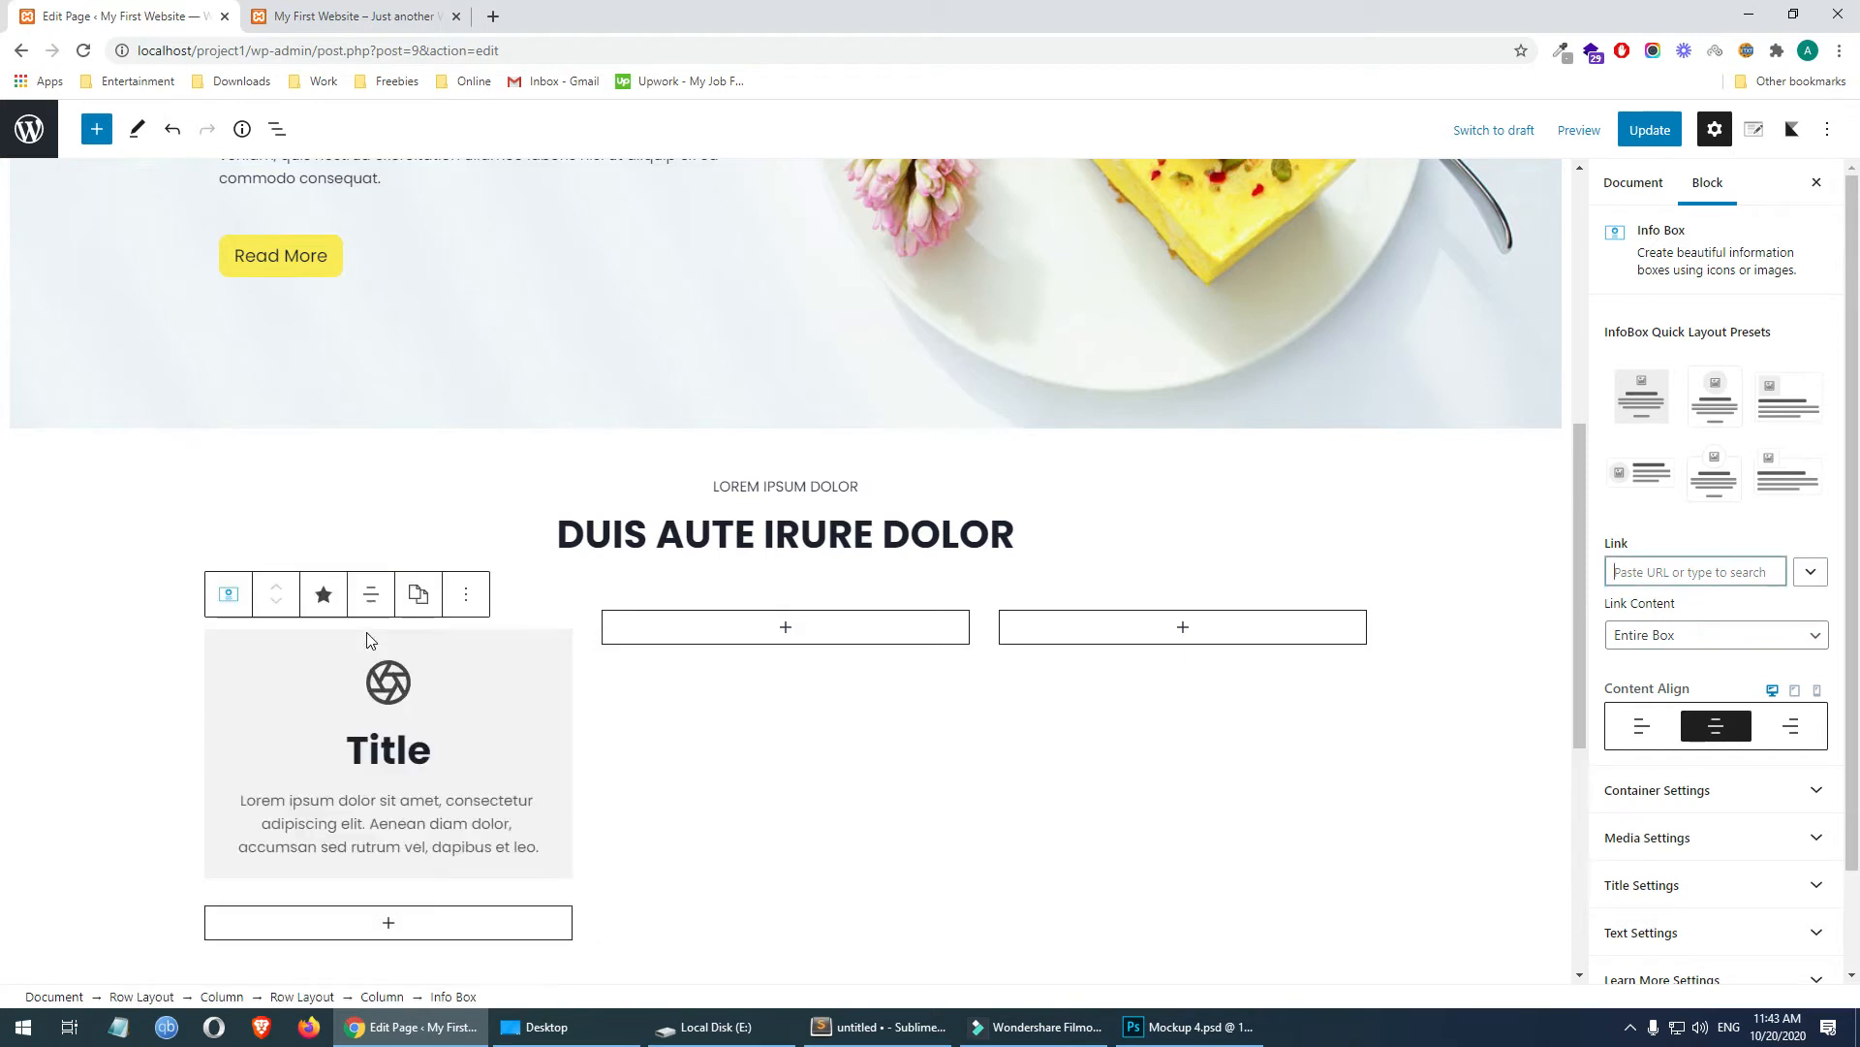
- Update the page and check the Info Box's icon, title and text on the live home page
scroll(849, 735, "down", 2)
left_click(496, 539)
left_click(1650, 129)
left_click(318, 14)
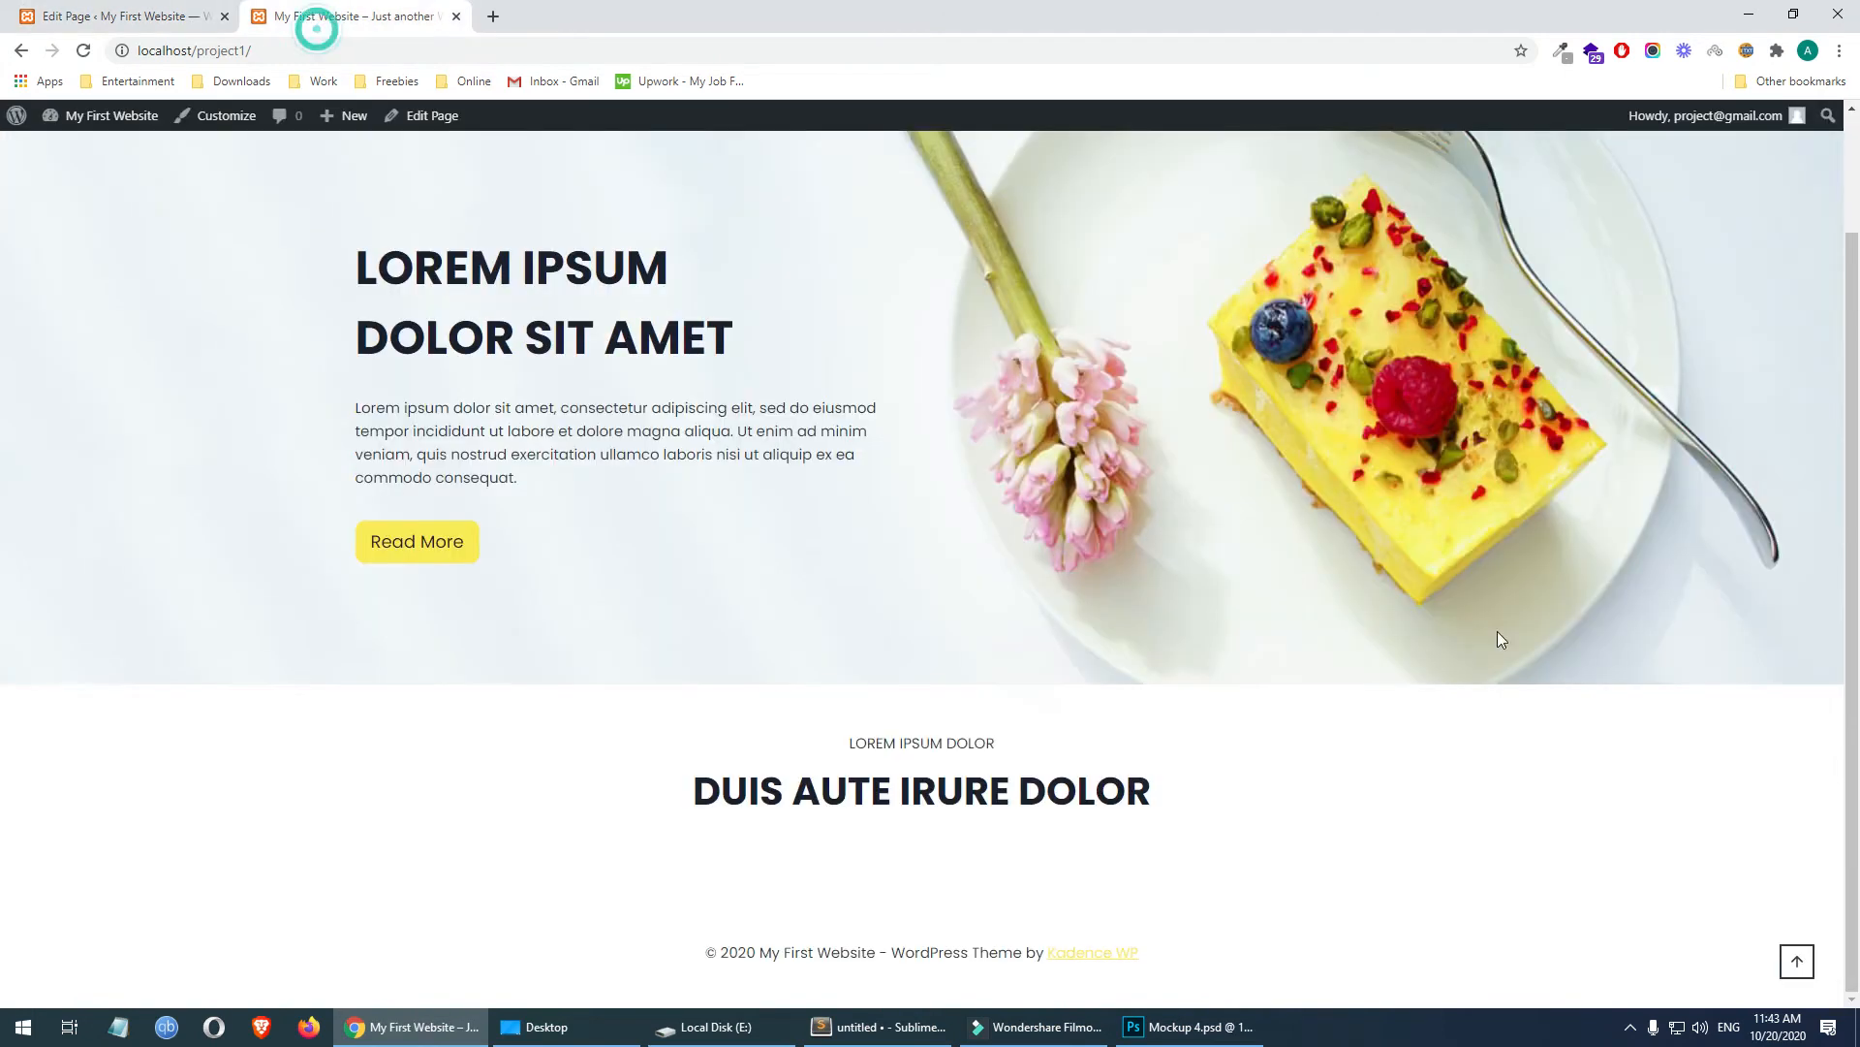
scroll(1660, 525, "down", 4)
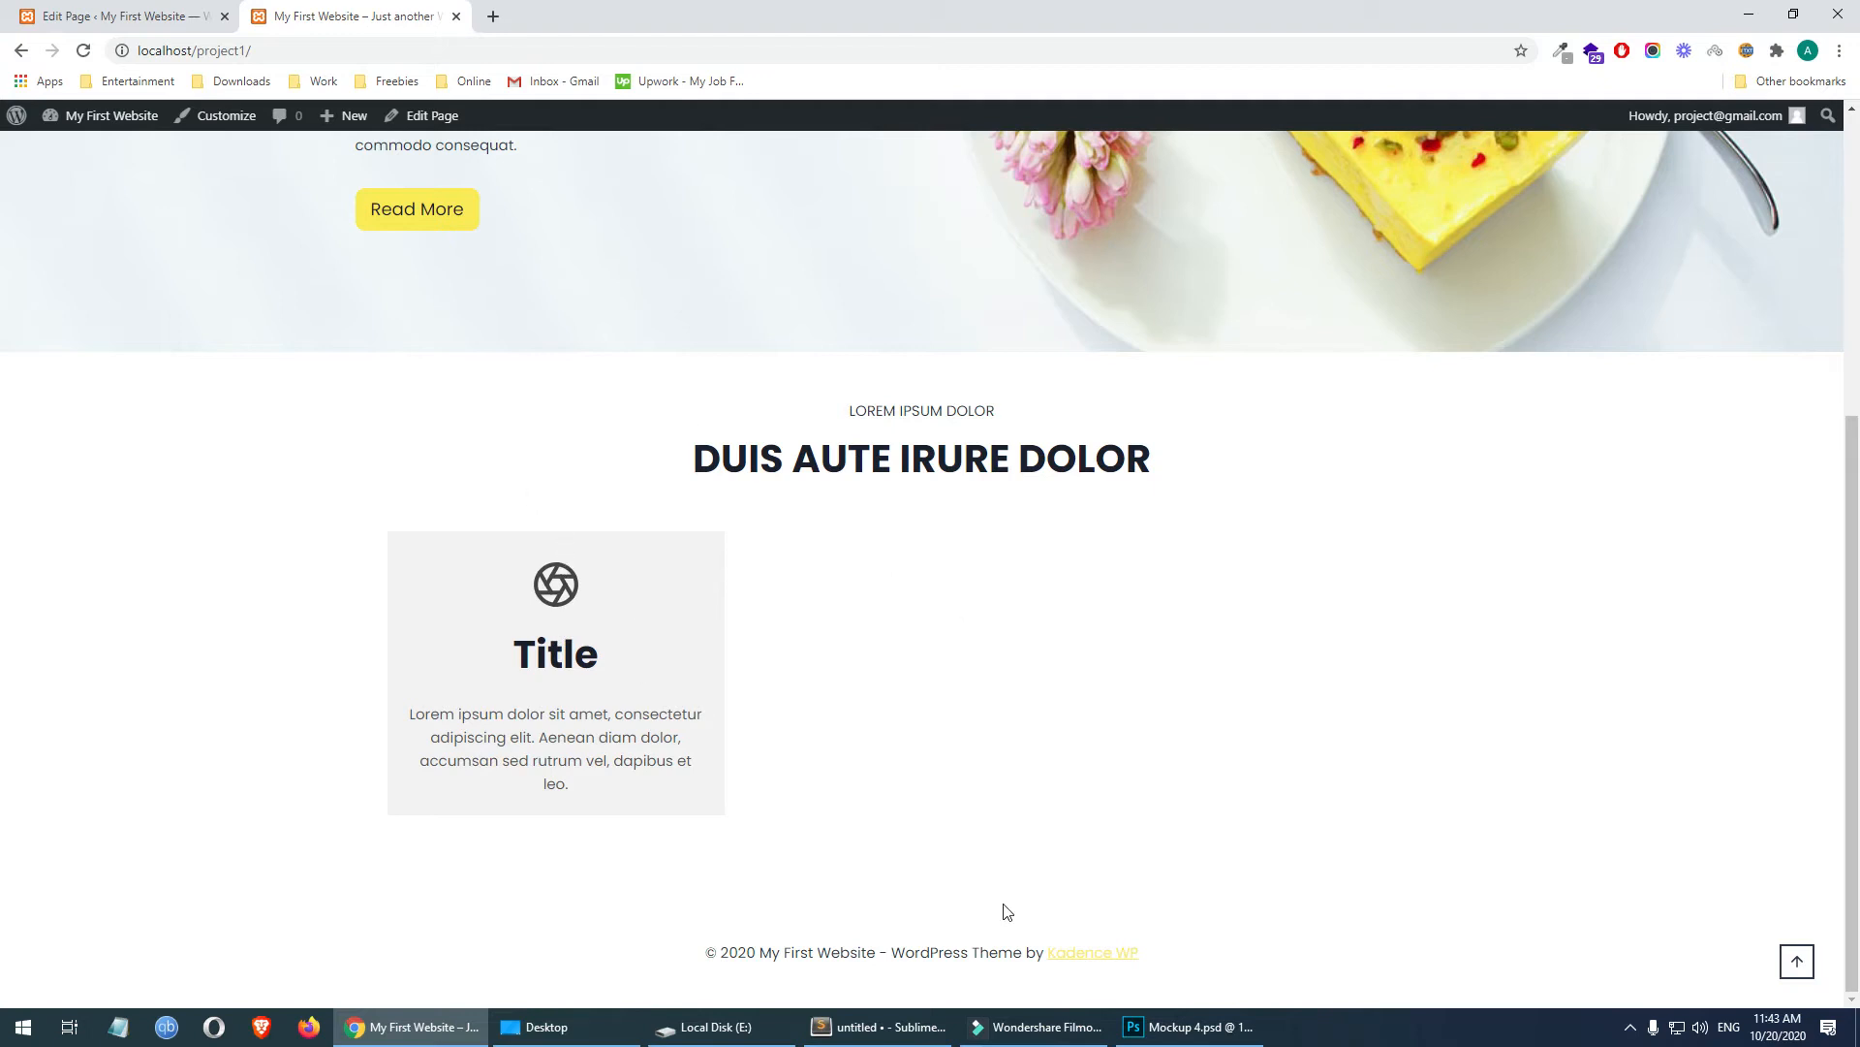
double_click(502, 654)
left_click_drag(423, 714, 639, 780)
left_click(545, 625)
- Compare the Info Box with the first item's title and caption in the Photoshop mockup, and return to the page editor in Chrome
left_click(1198, 1038)
left_click_drag(272, 568, 571, 601)
left_click_drag(337, 538, 469, 560)
left_click(441, 1029)
left_click(209, 16)
- Try the Info Box's second and third quick layout presets, and check the updated page on the live site
left_click(479, 515)
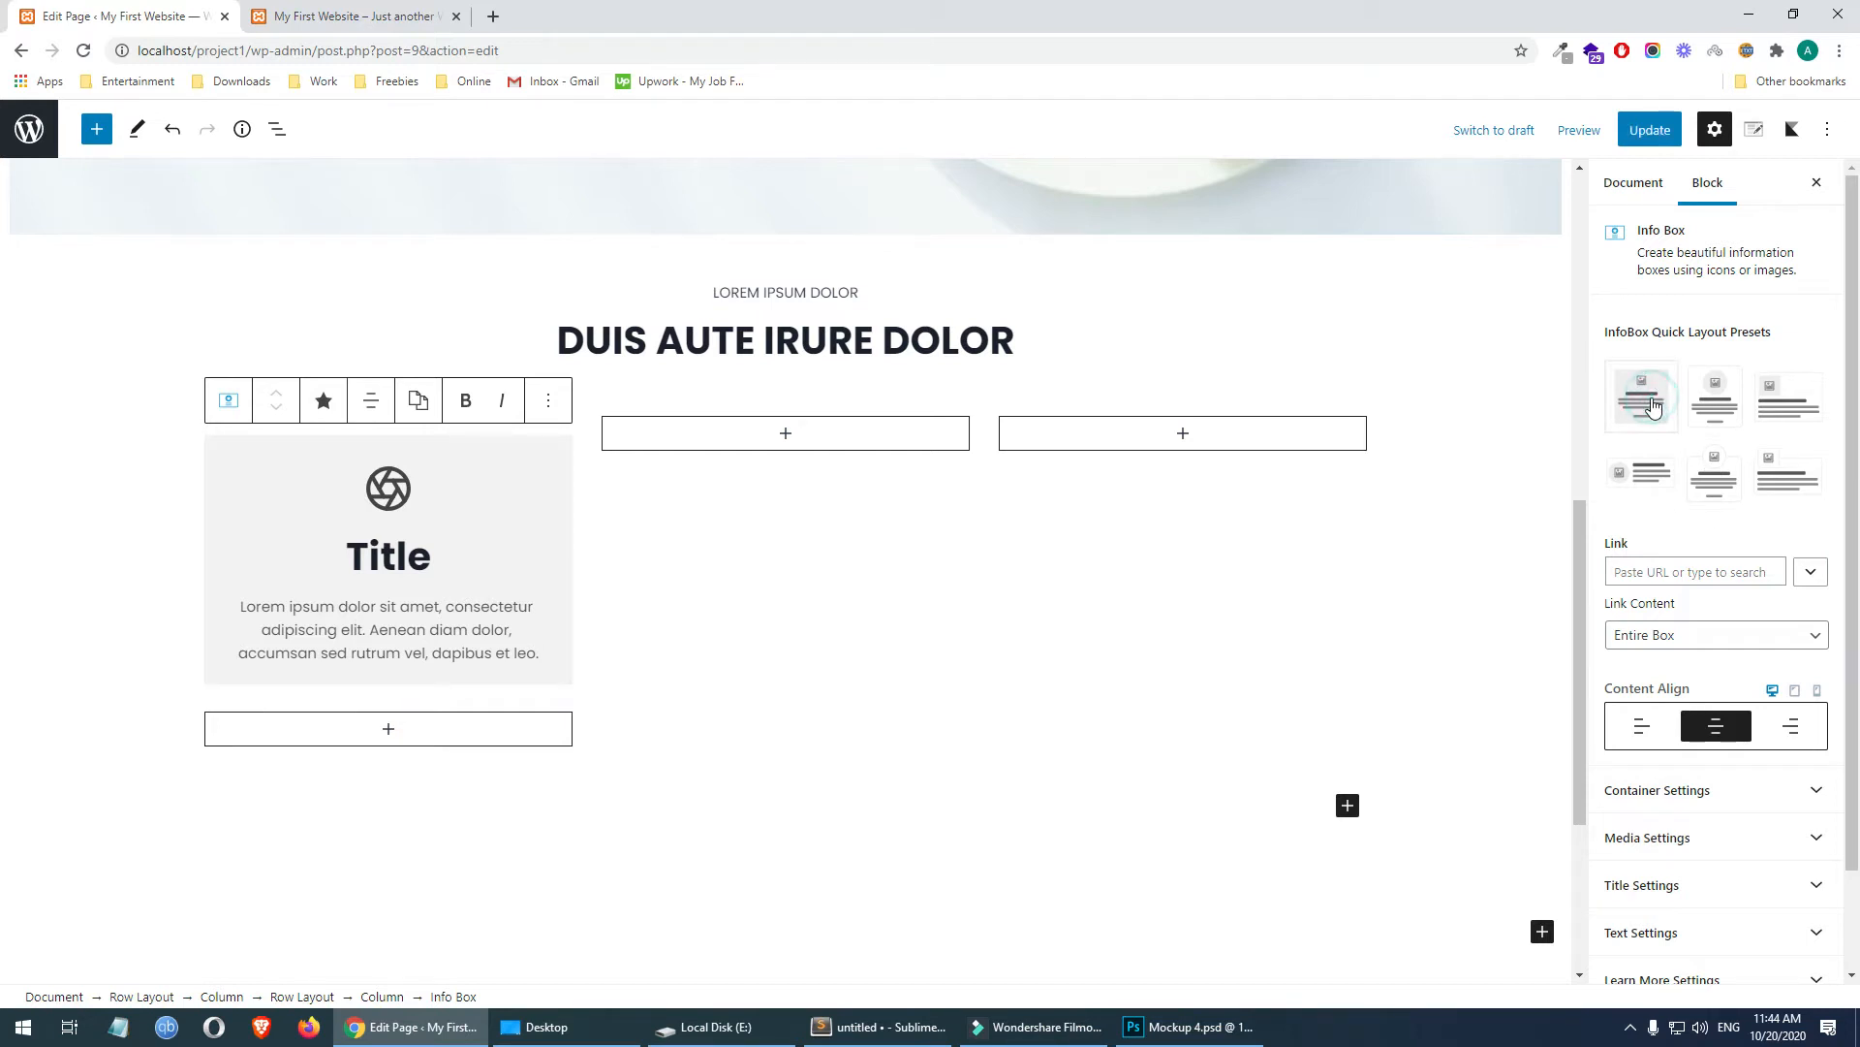
left_click(1712, 406)
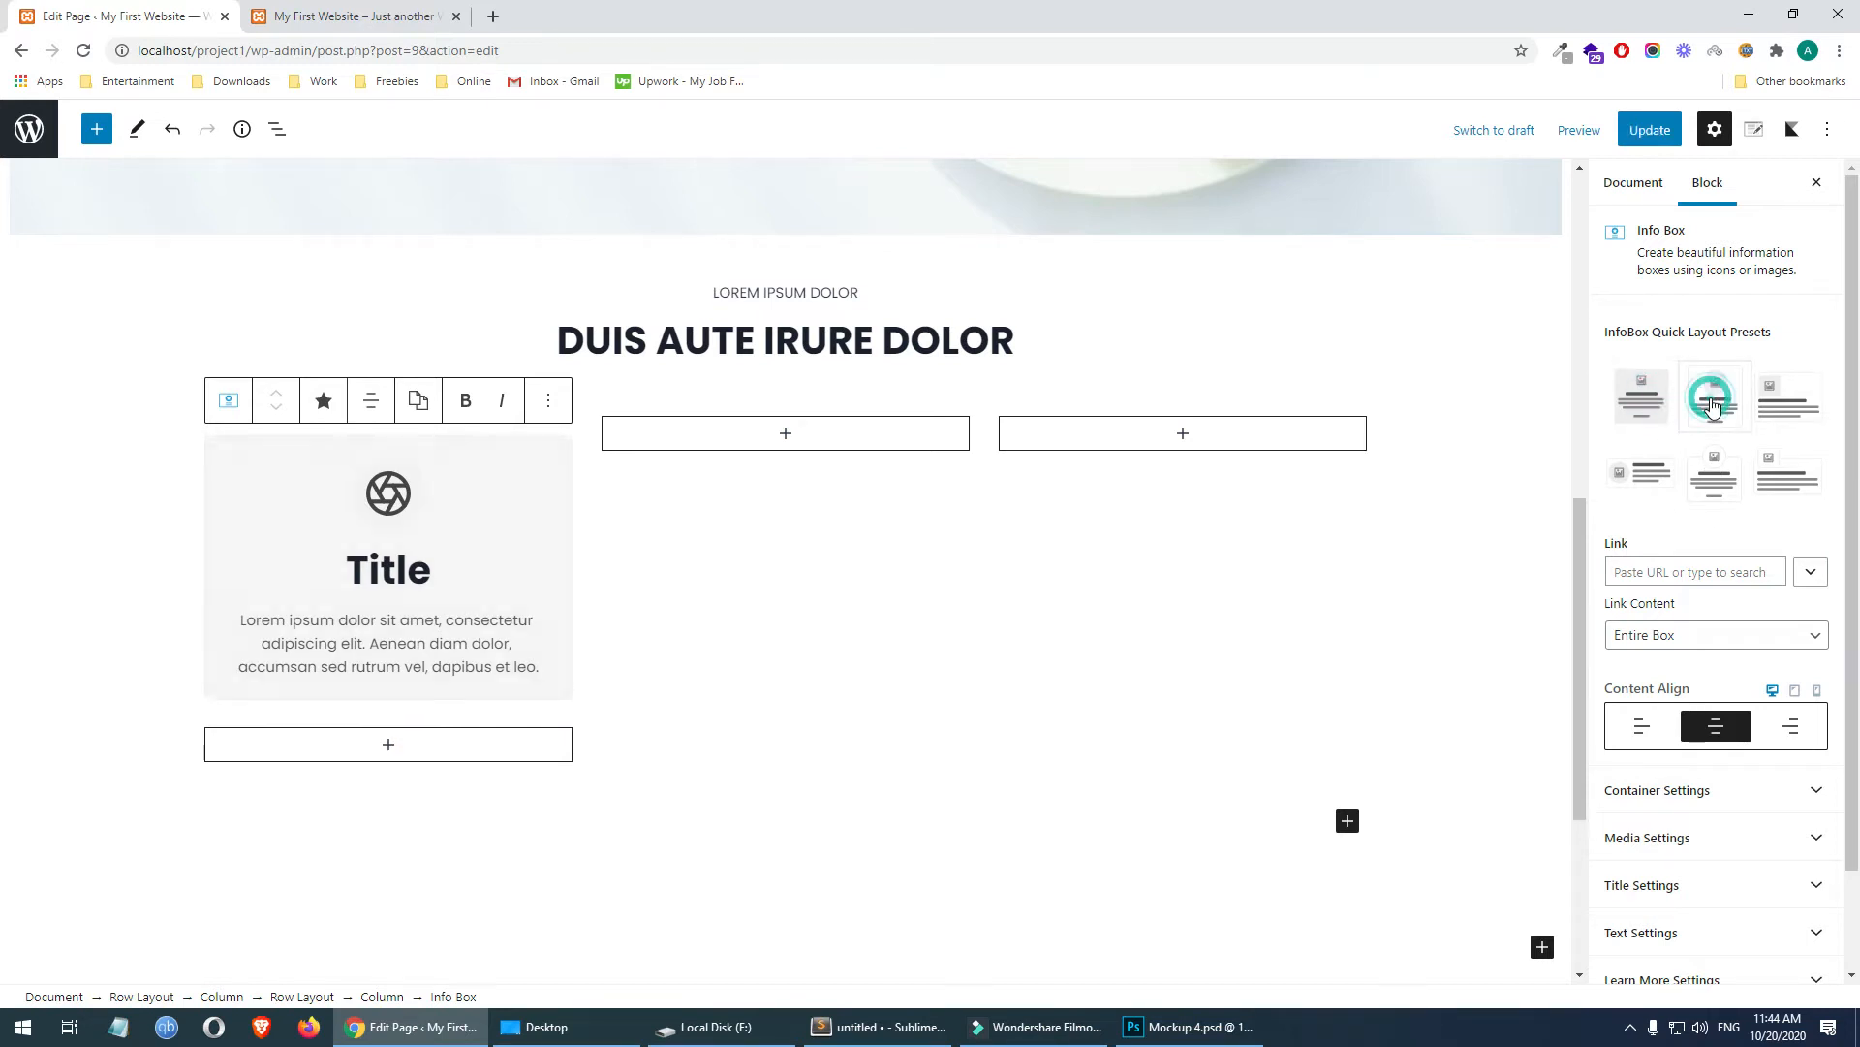
left_click(1788, 411)
left_click(1649, 129)
left_click(383, 17)
key("F5")
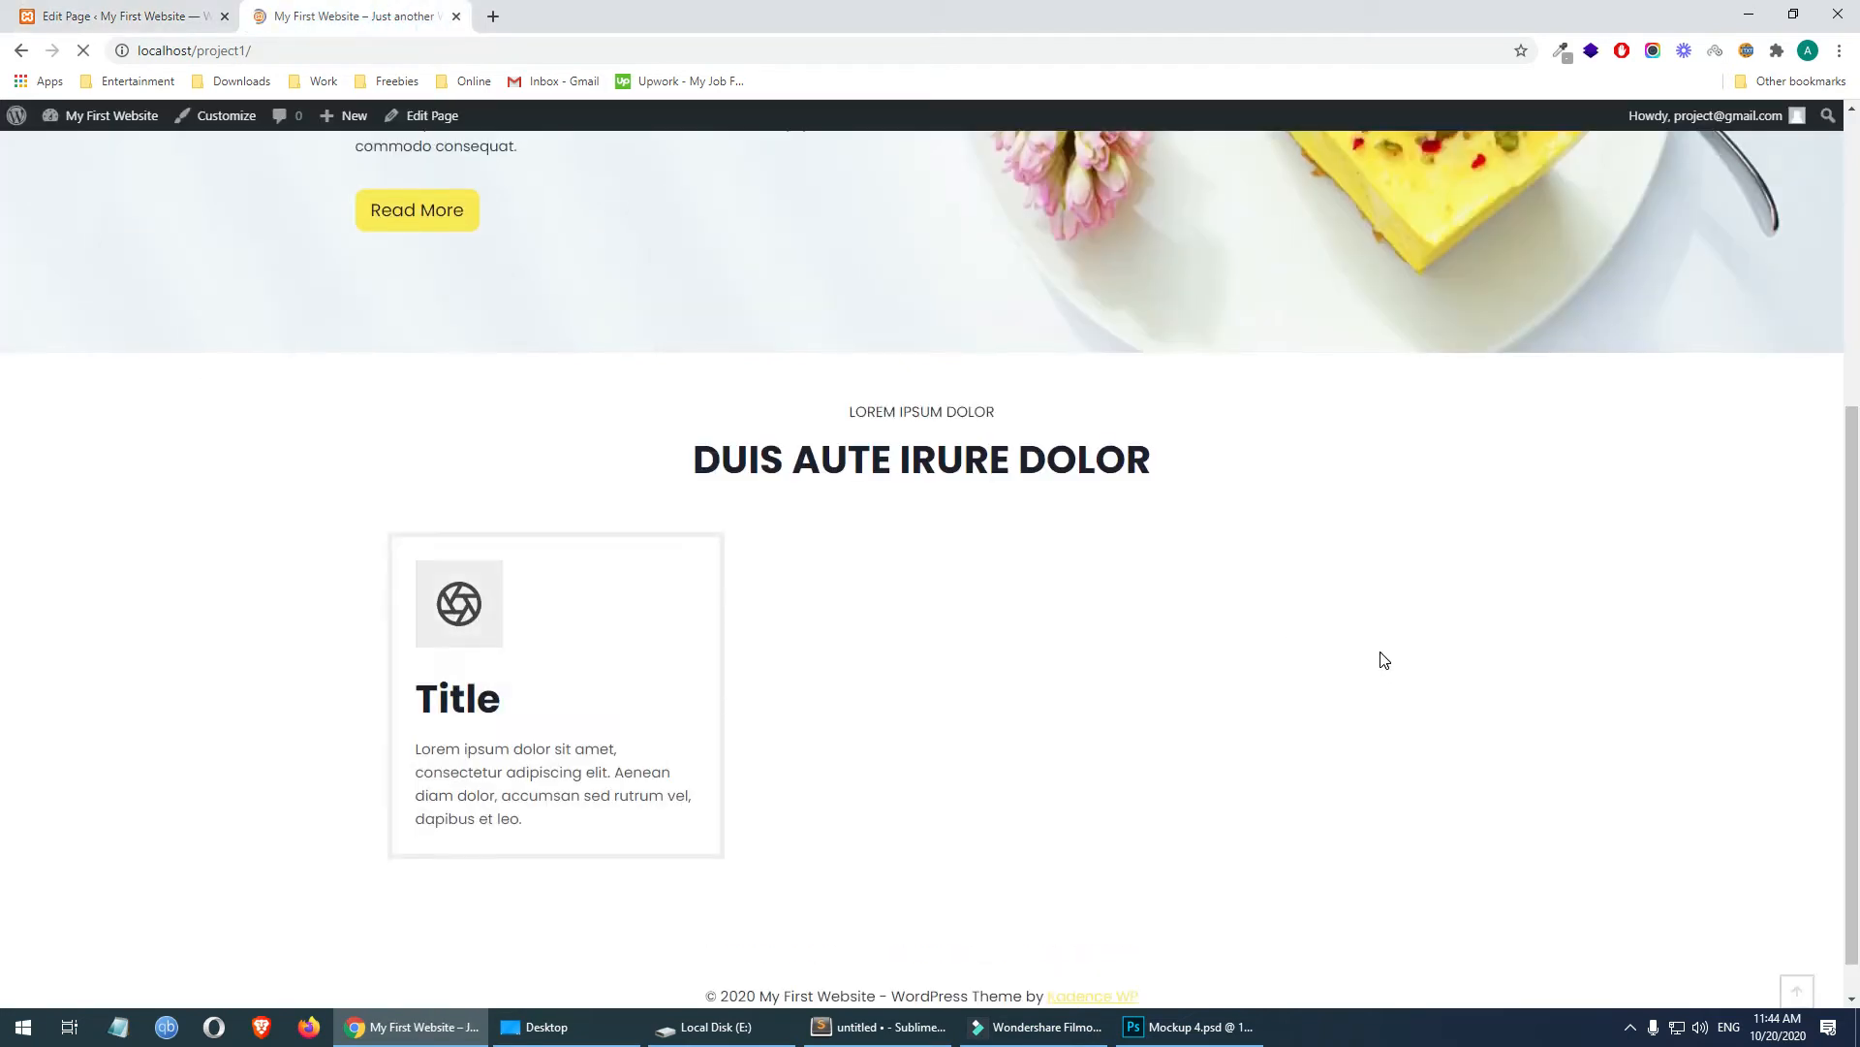
- Try the Info Box's fourth, fifth and sixth quick layout presets, and check the updated page on the live site
left_click(194, 17)
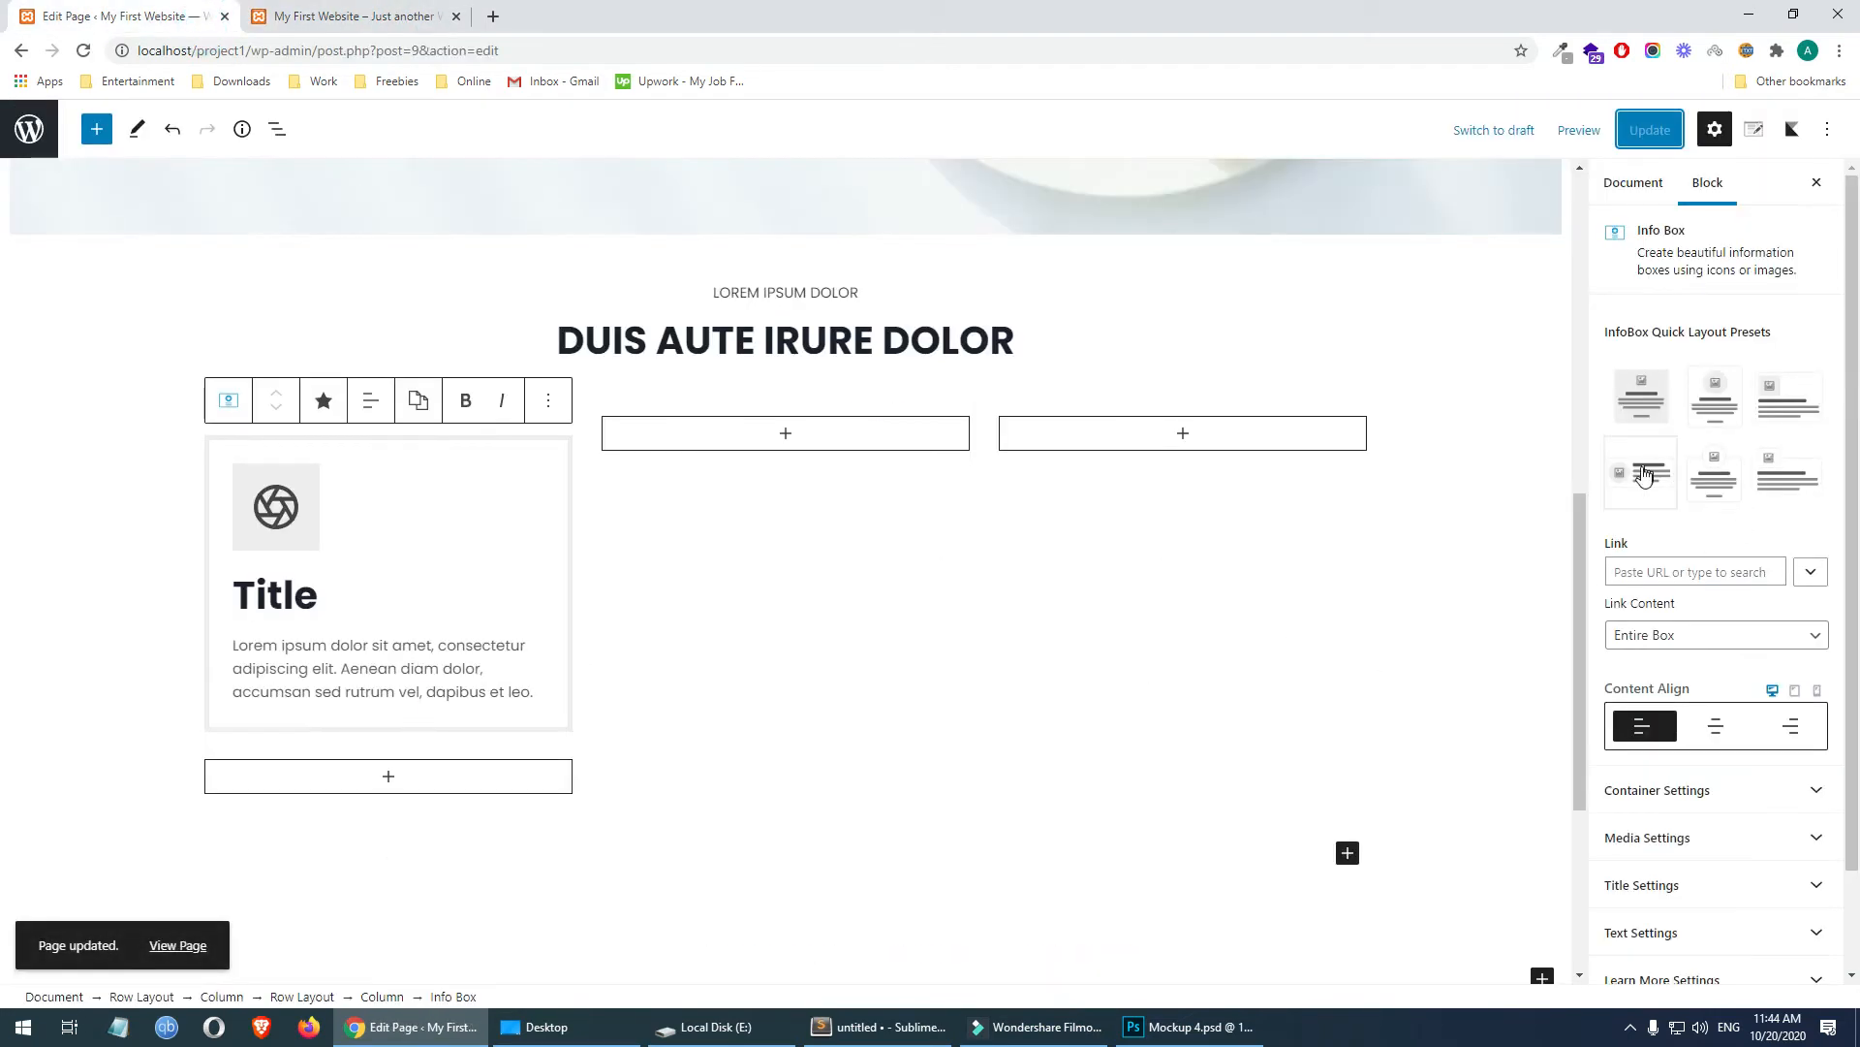
left_click(1641, 479)
left_click(1710, 501)
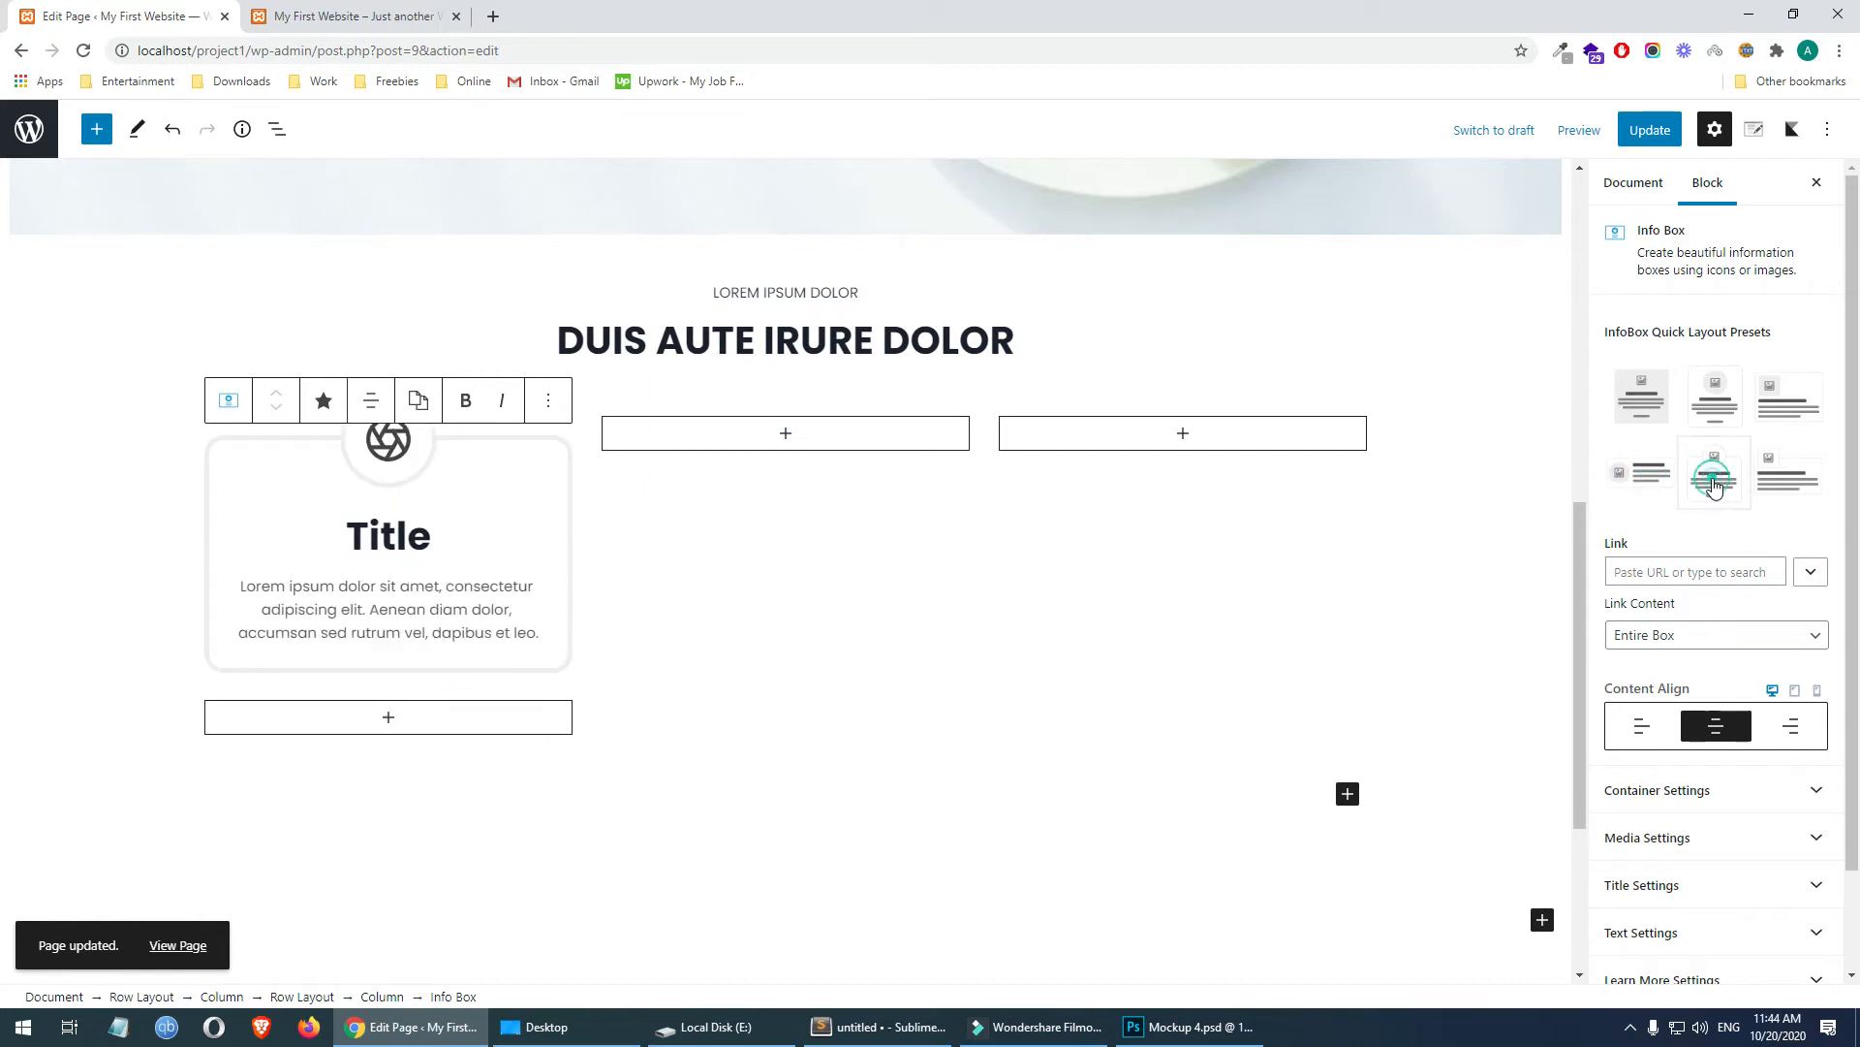
left_click(1788, 475)
left_click(1649, 136)
left_click(330, 16)
key("F5")
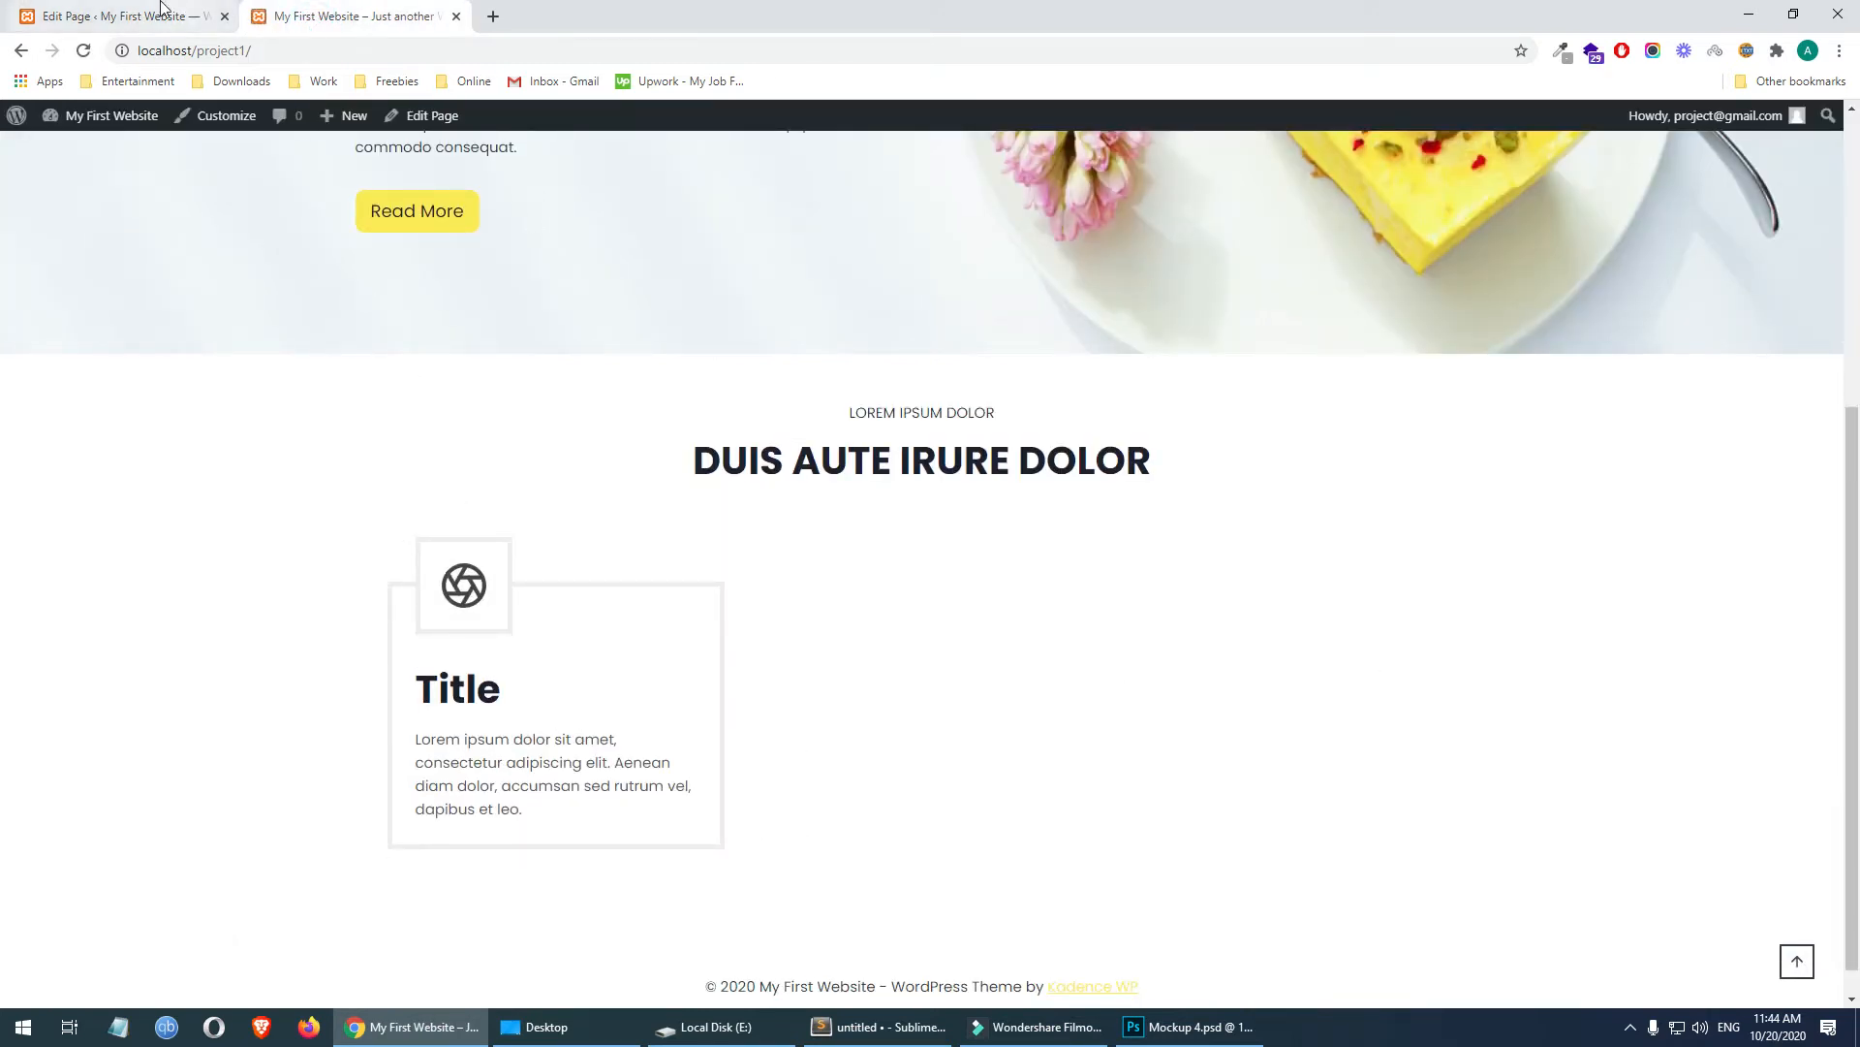
- Apply the first quick layout preset to the Info Box and update the page
left_click(121, 16)
left_click(1652, 402)
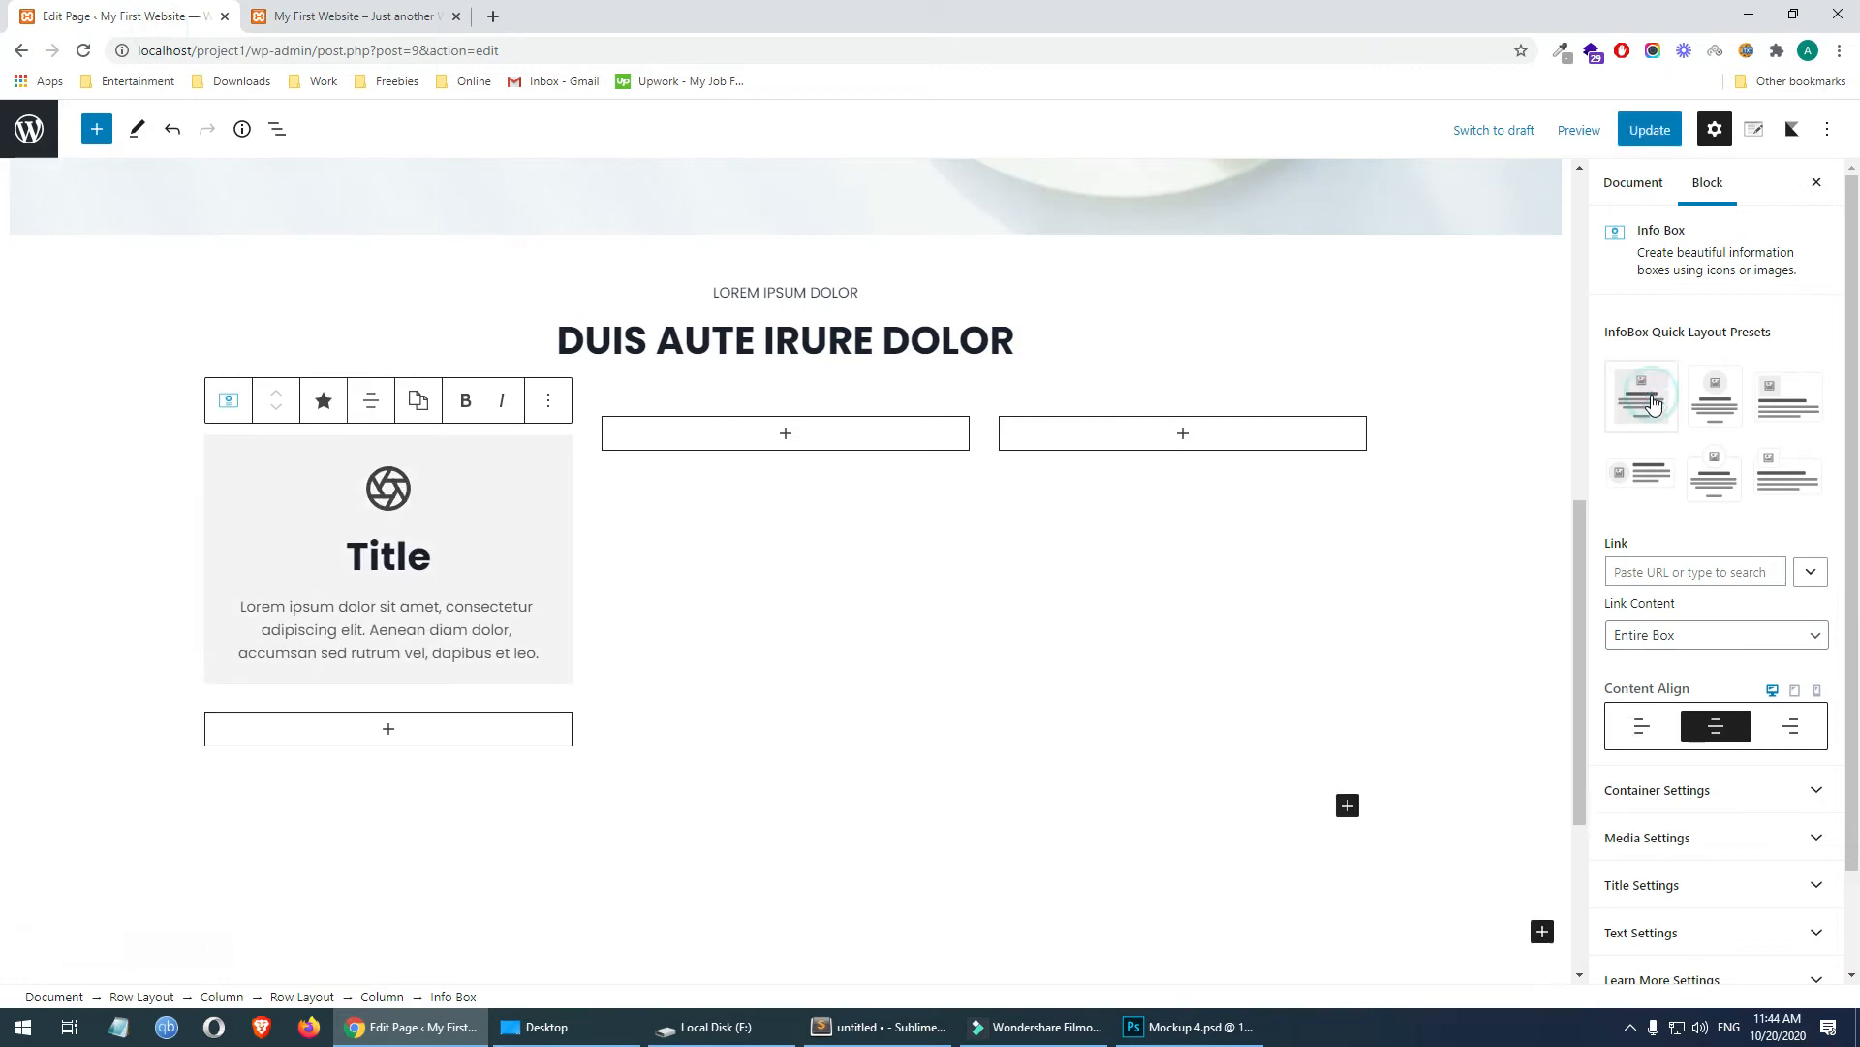
left_click(1648, 133)
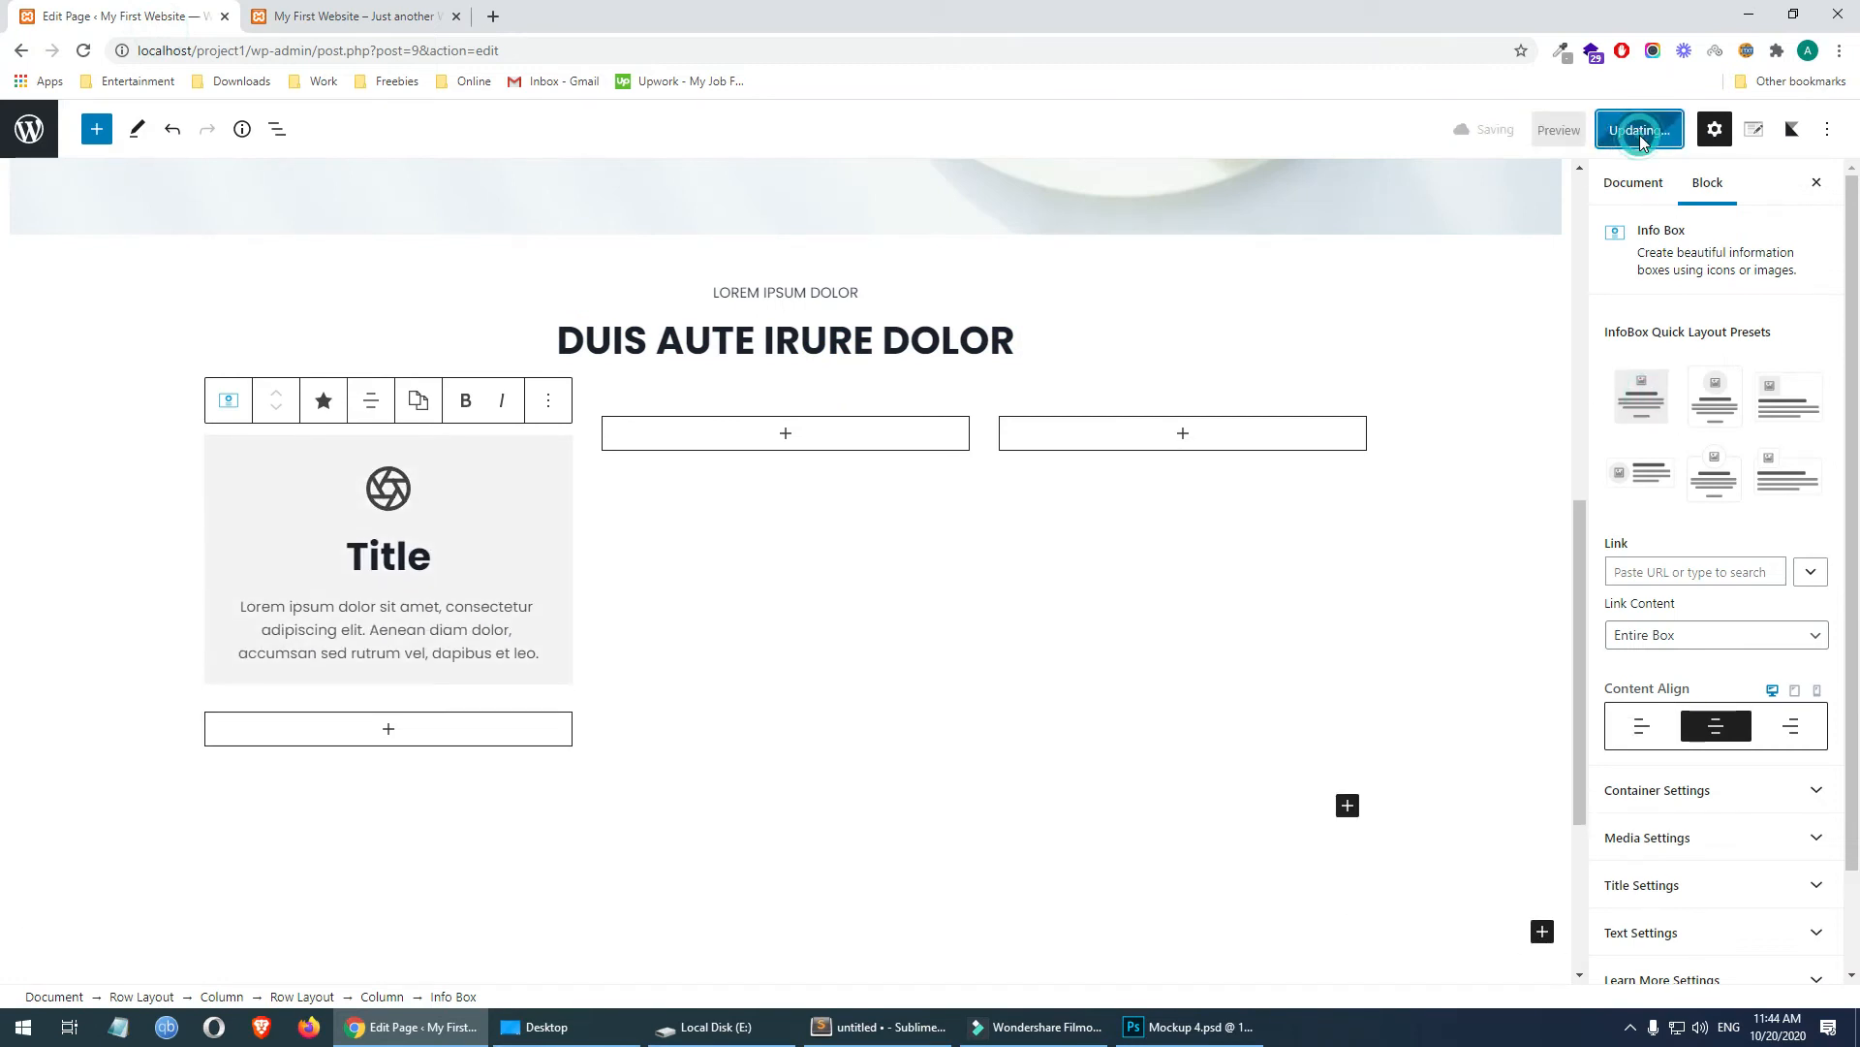
left_click(1102, 632)
- Identify the layers forming the first item's cake picture in the Photoshop mockup by toggling their visibility off and on
left_click(1187, 1027)
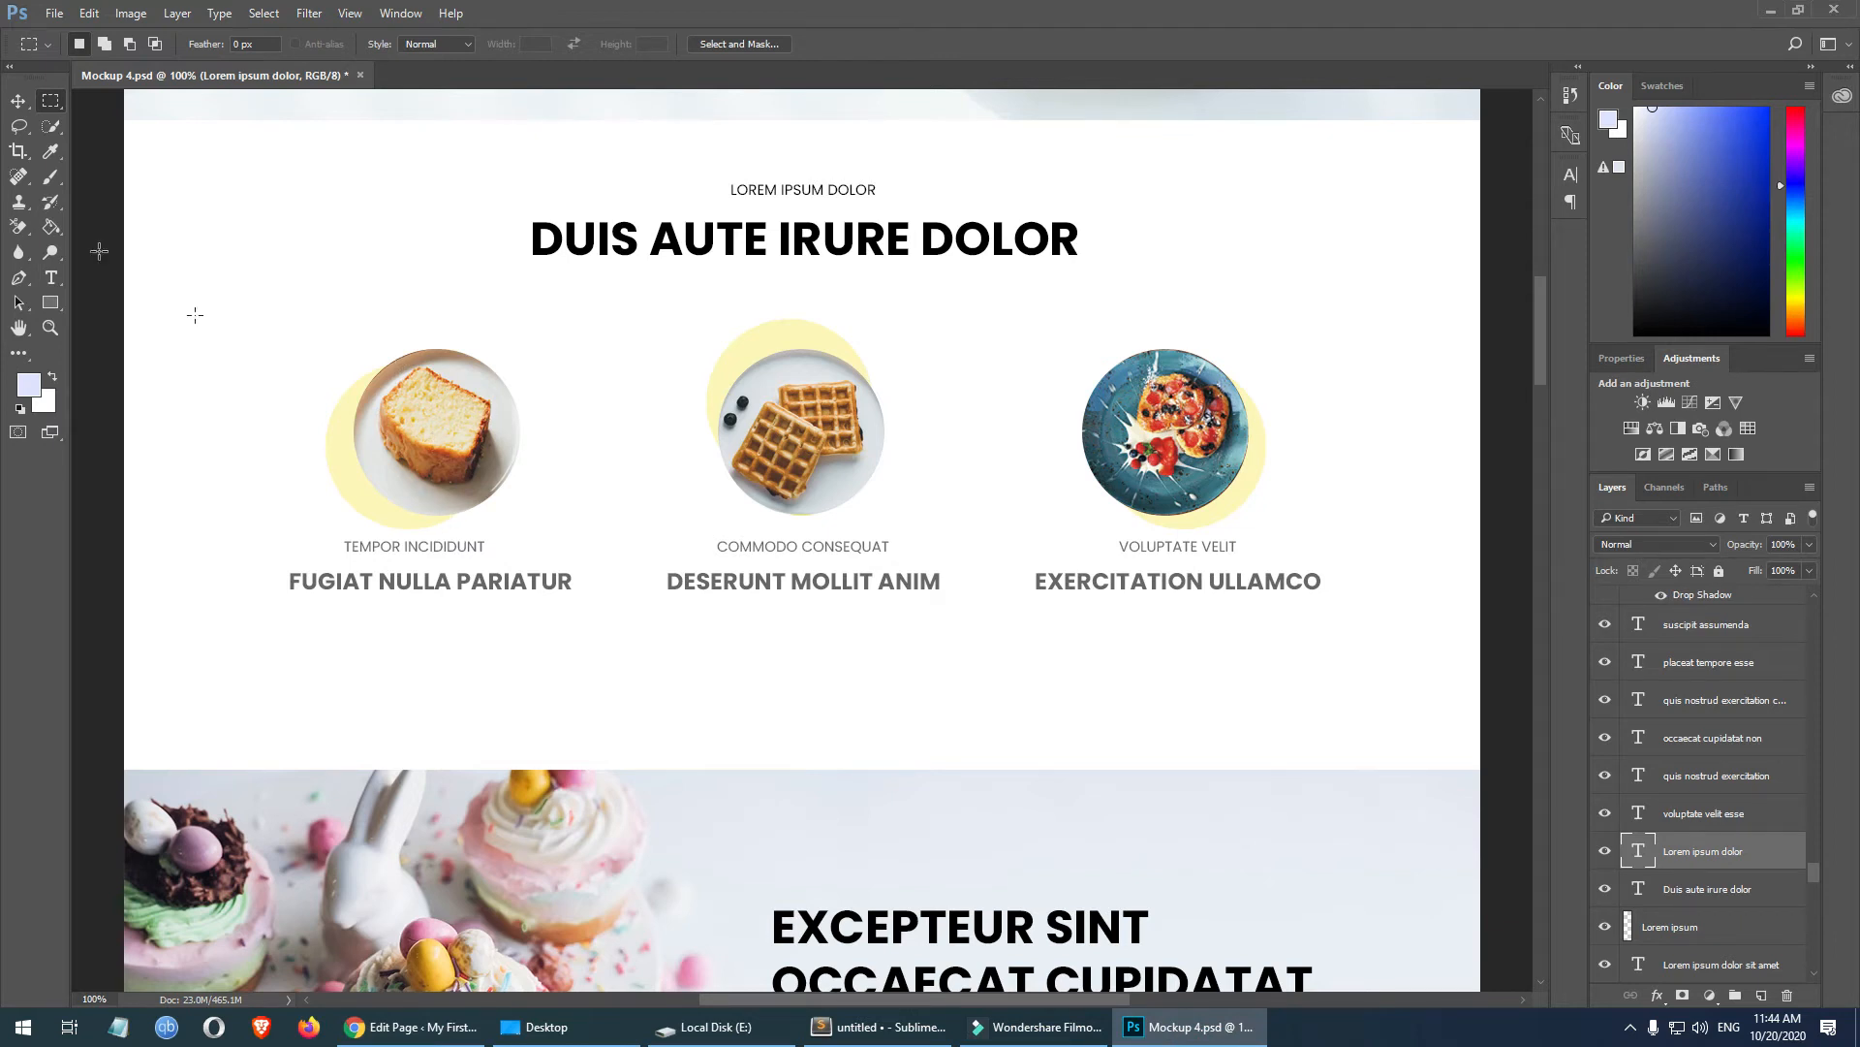
left_click(18, 101)
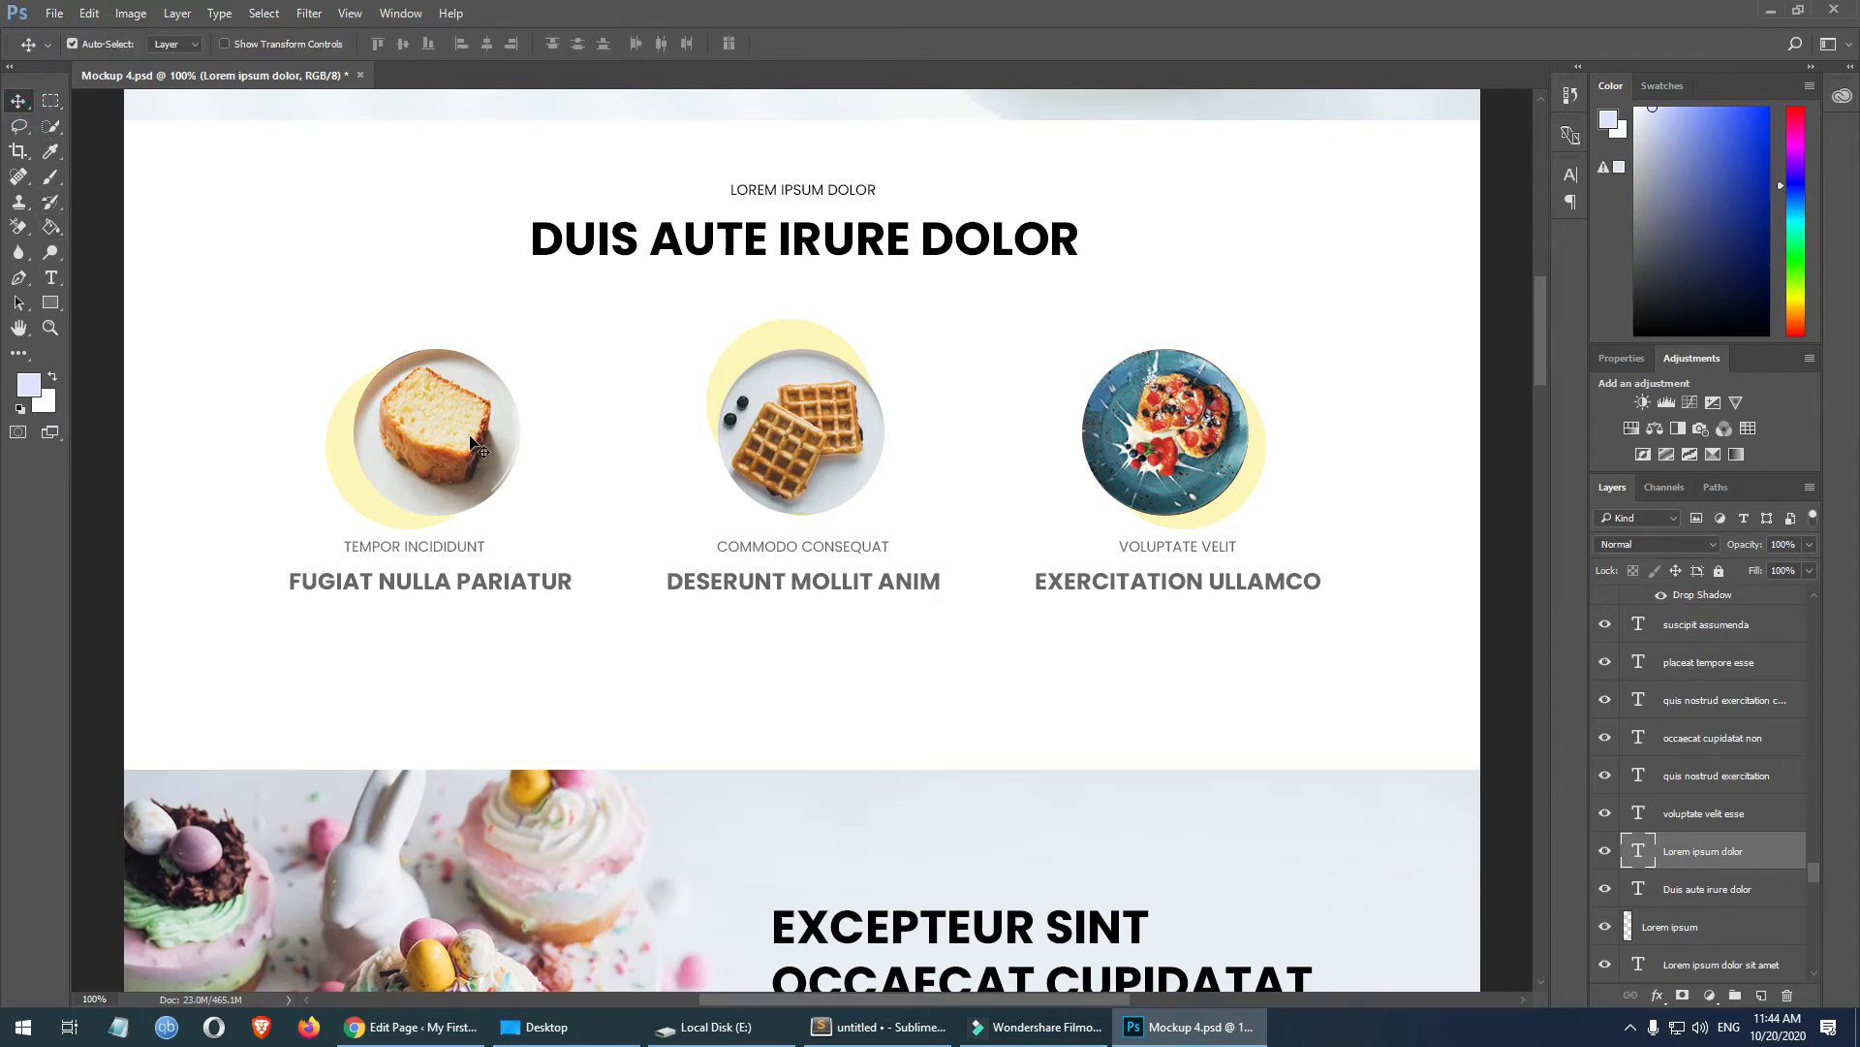
left_click(509, 451)
scroll(1667, 686, "down", 1)
scroll(1668, 686, "up", 2)
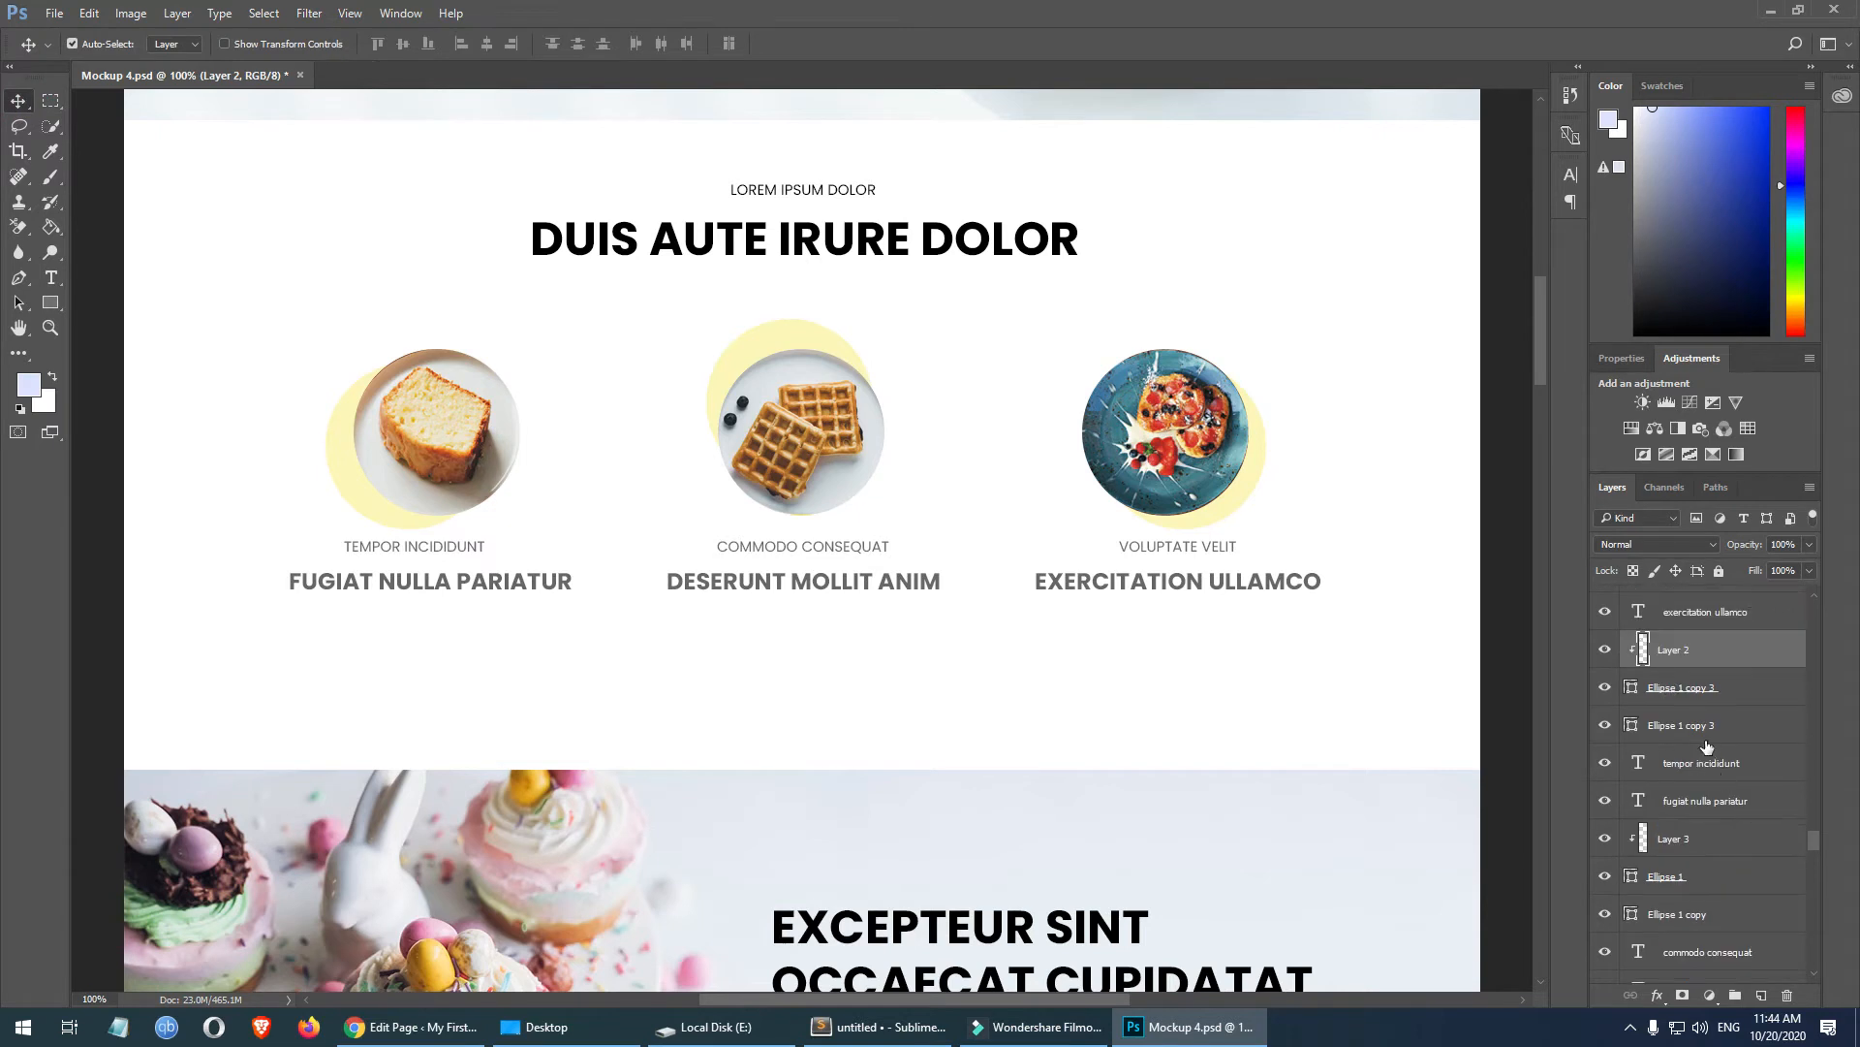
left_click(1606, 652)
left_click(1606, 651)
scroll(1613, 679, "up", 1)
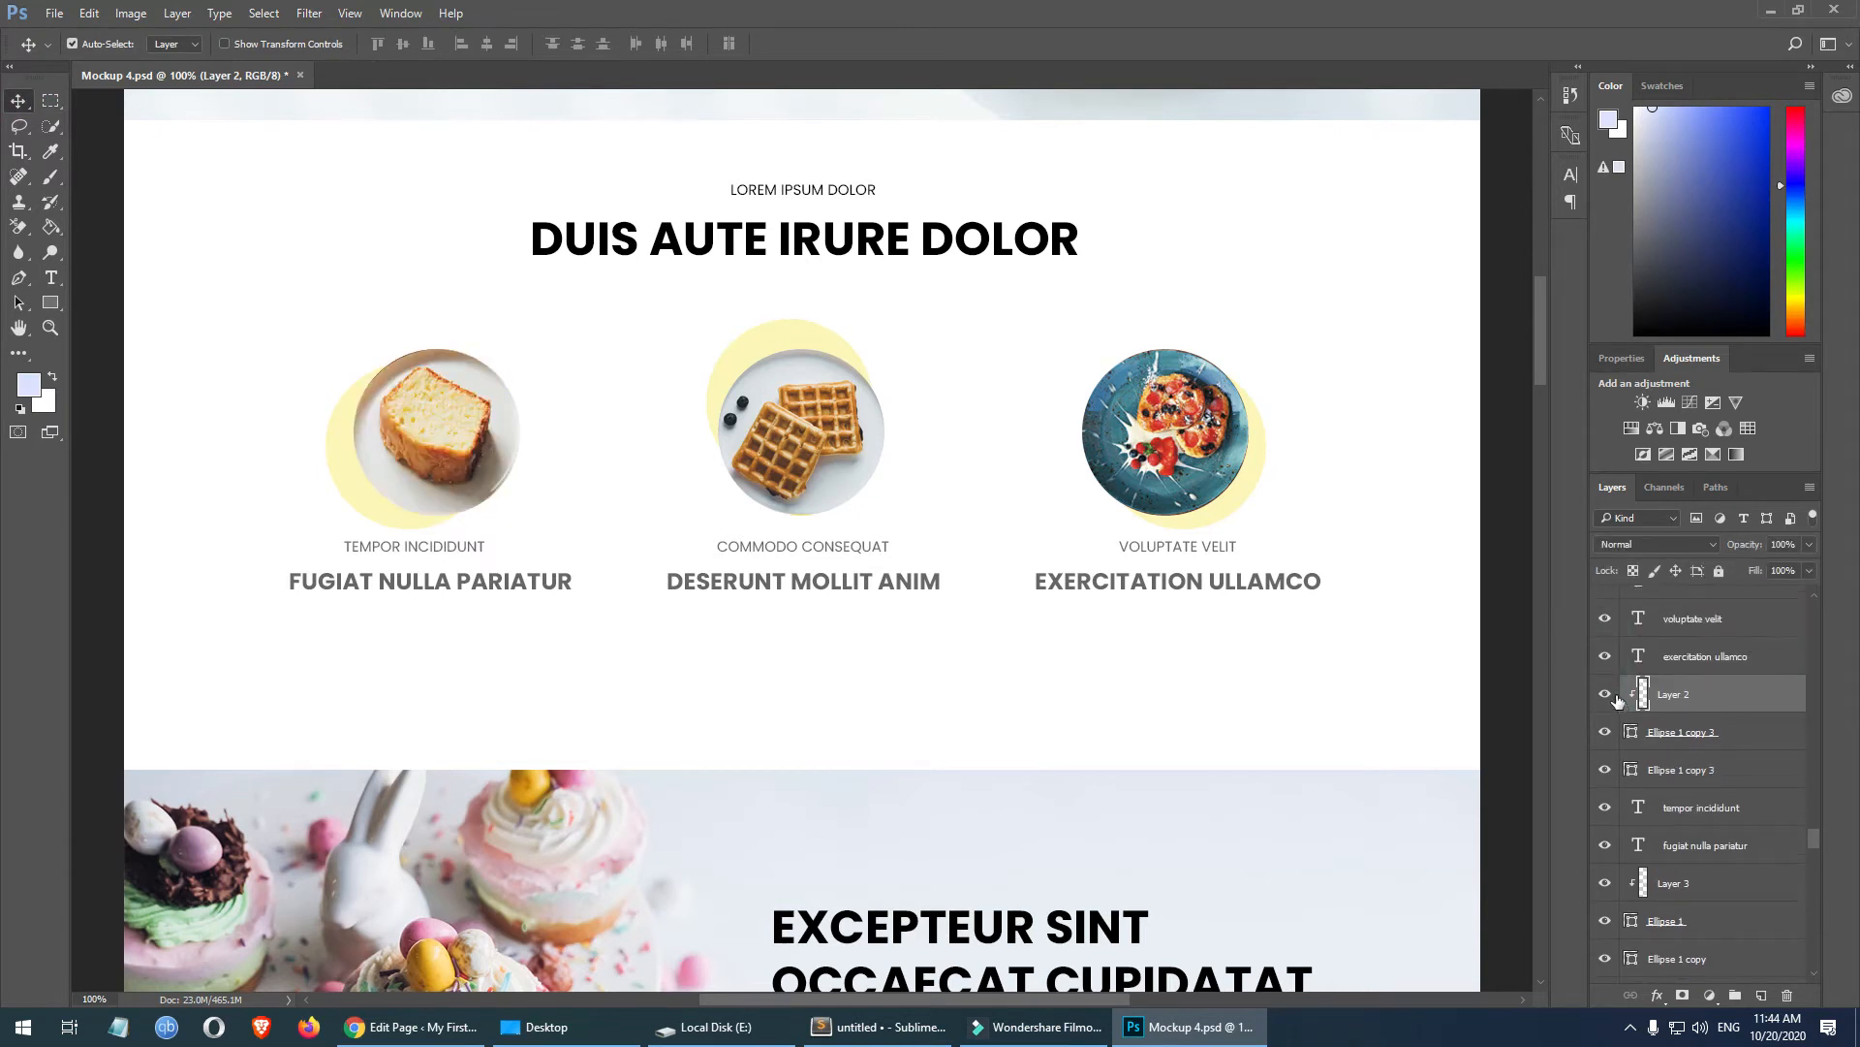
left_click(1605, 734)
left_click(1605, 734)
left_click(1604, 771)
left_click(1605, 772)
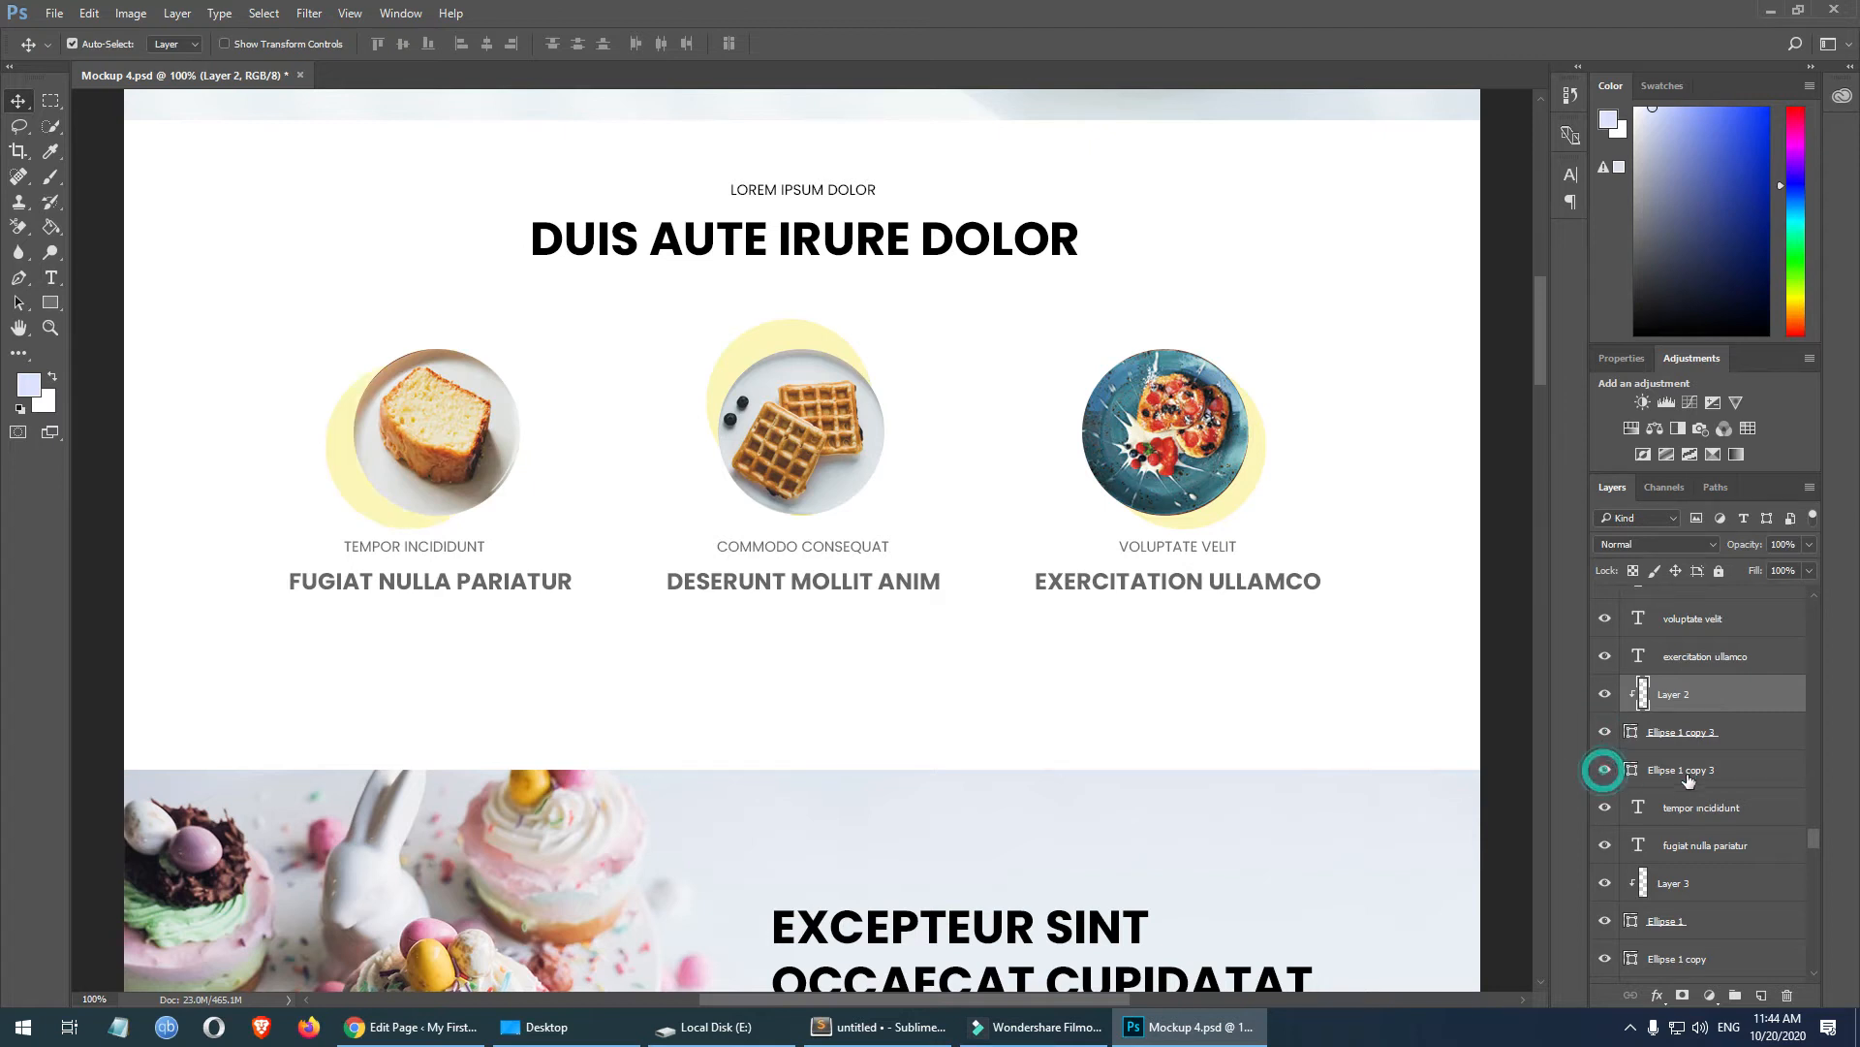
- Duplicate "Layer 2" and the two ellipse layers directly below it into a new document
left_click(1759, 771)
left_click(1754, 698, "shift")
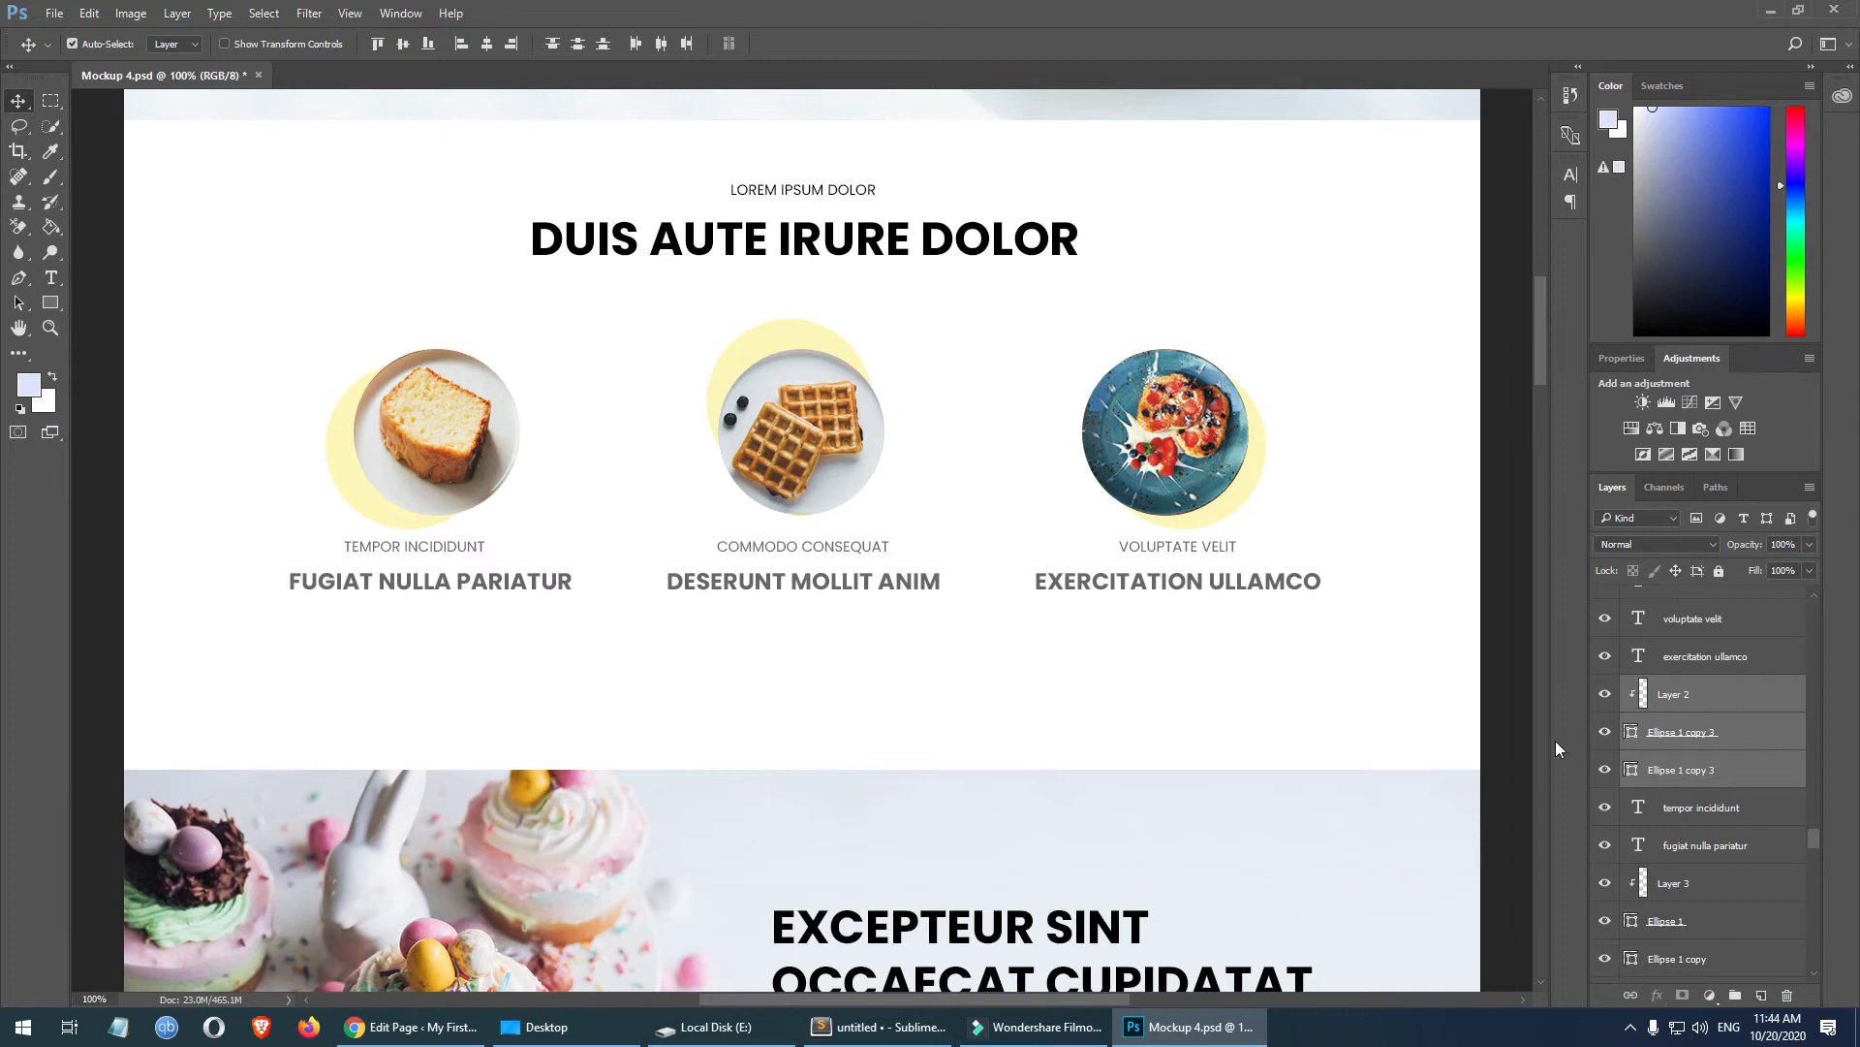
right_click(1745, 697)
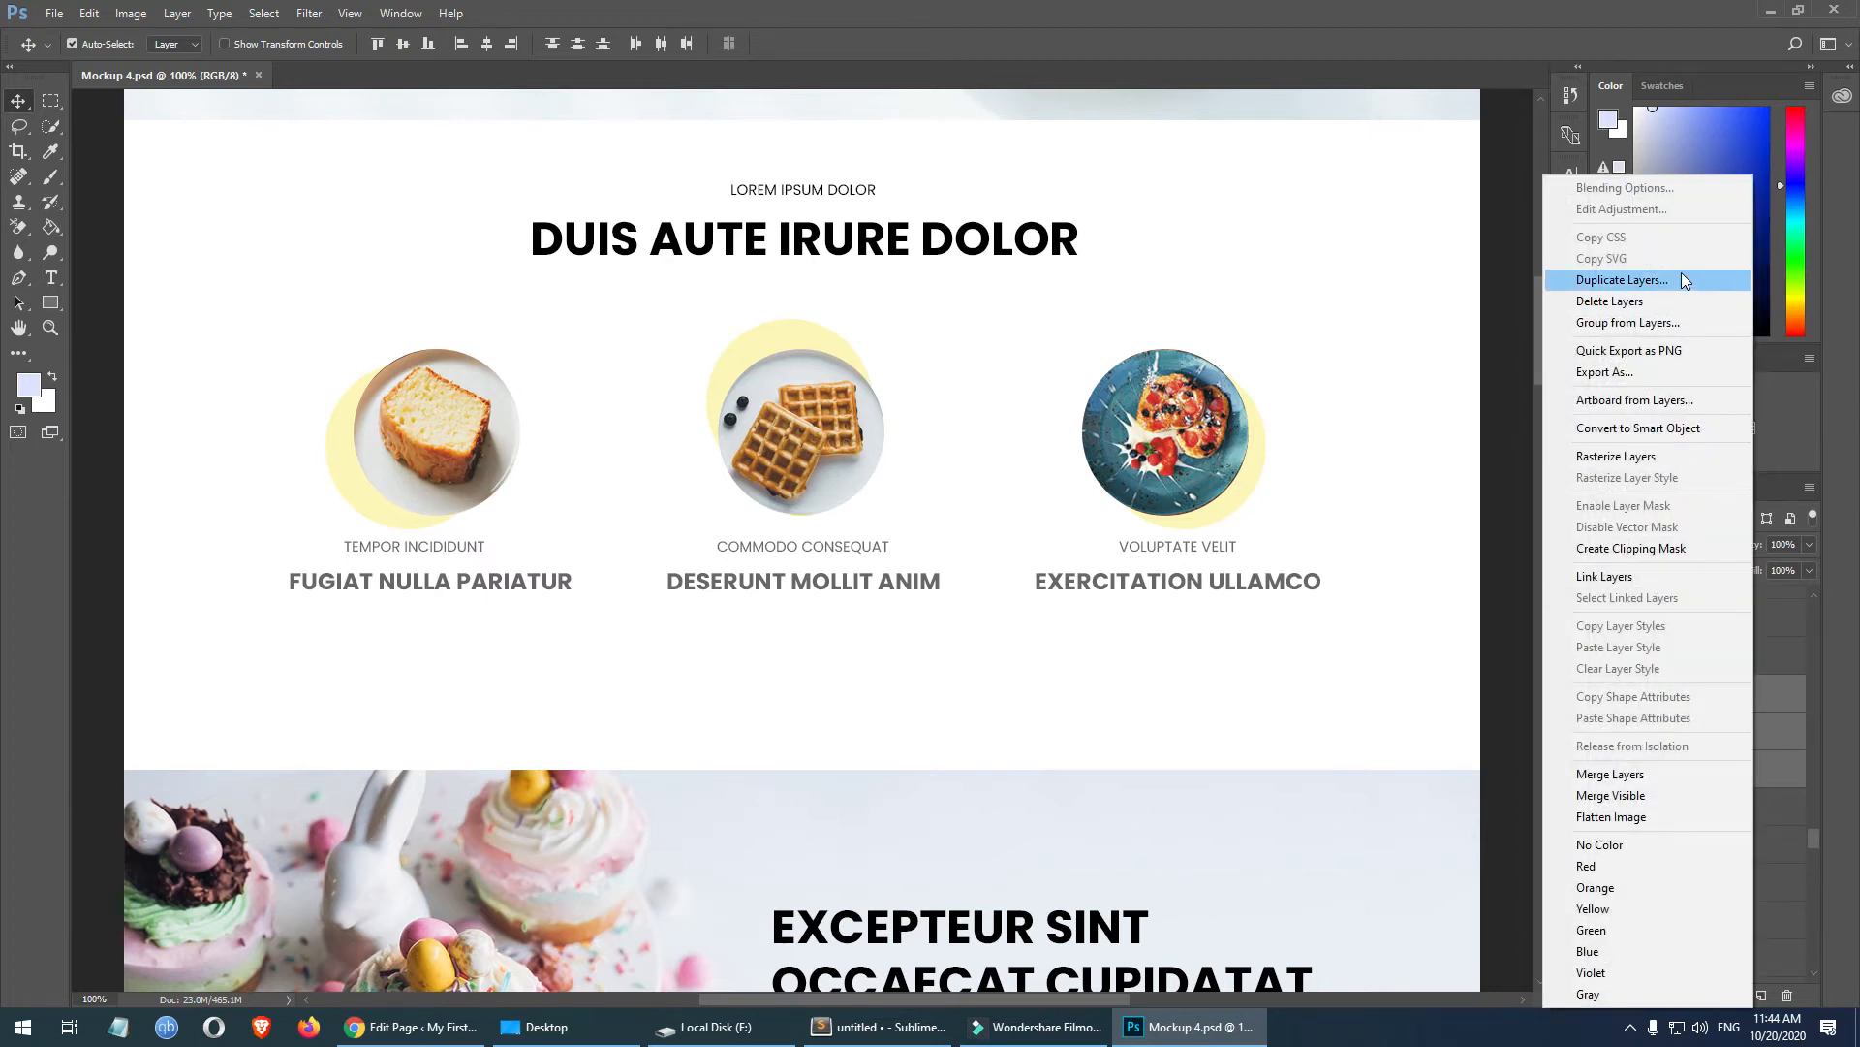
left_click(1671, 279)
left_click(920, 378)
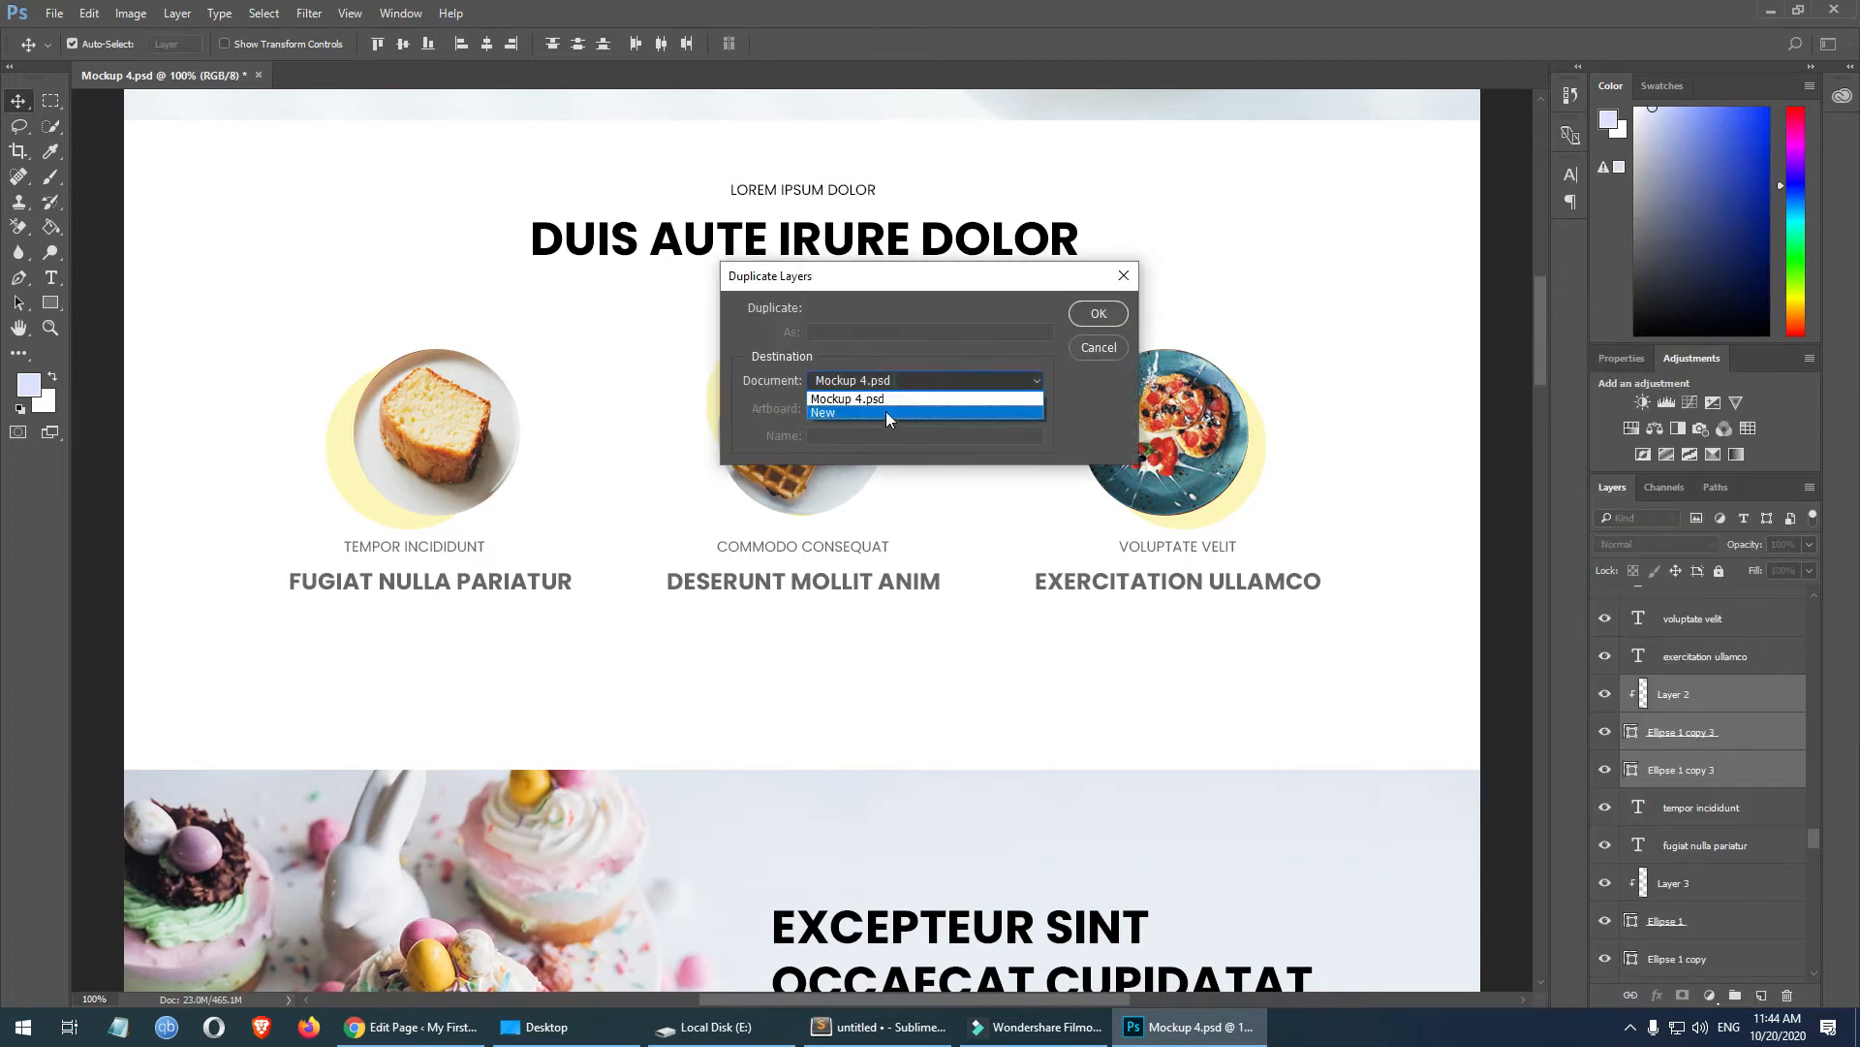
left_click(883, 411)
left_click(1098, 313)
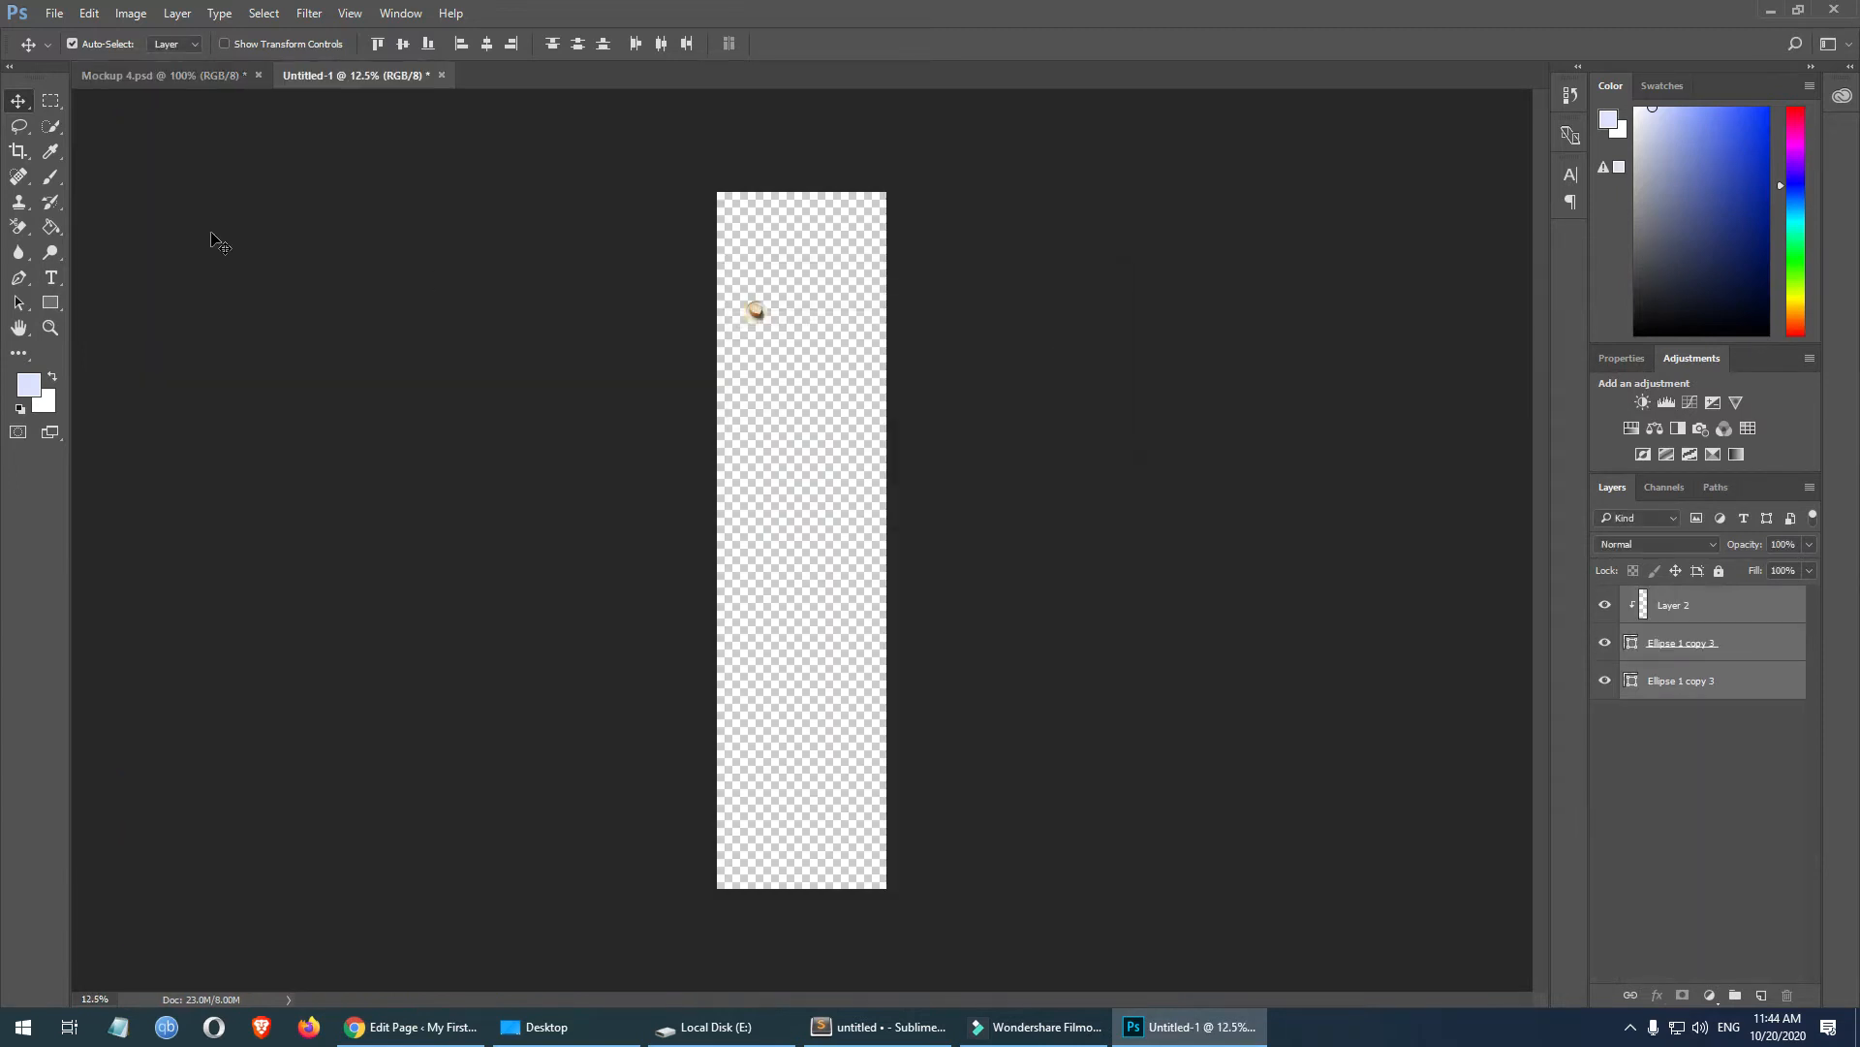
- Trim the new document on all four sides based on transparent pixels, and view it at 100%
left_click(132, 14)
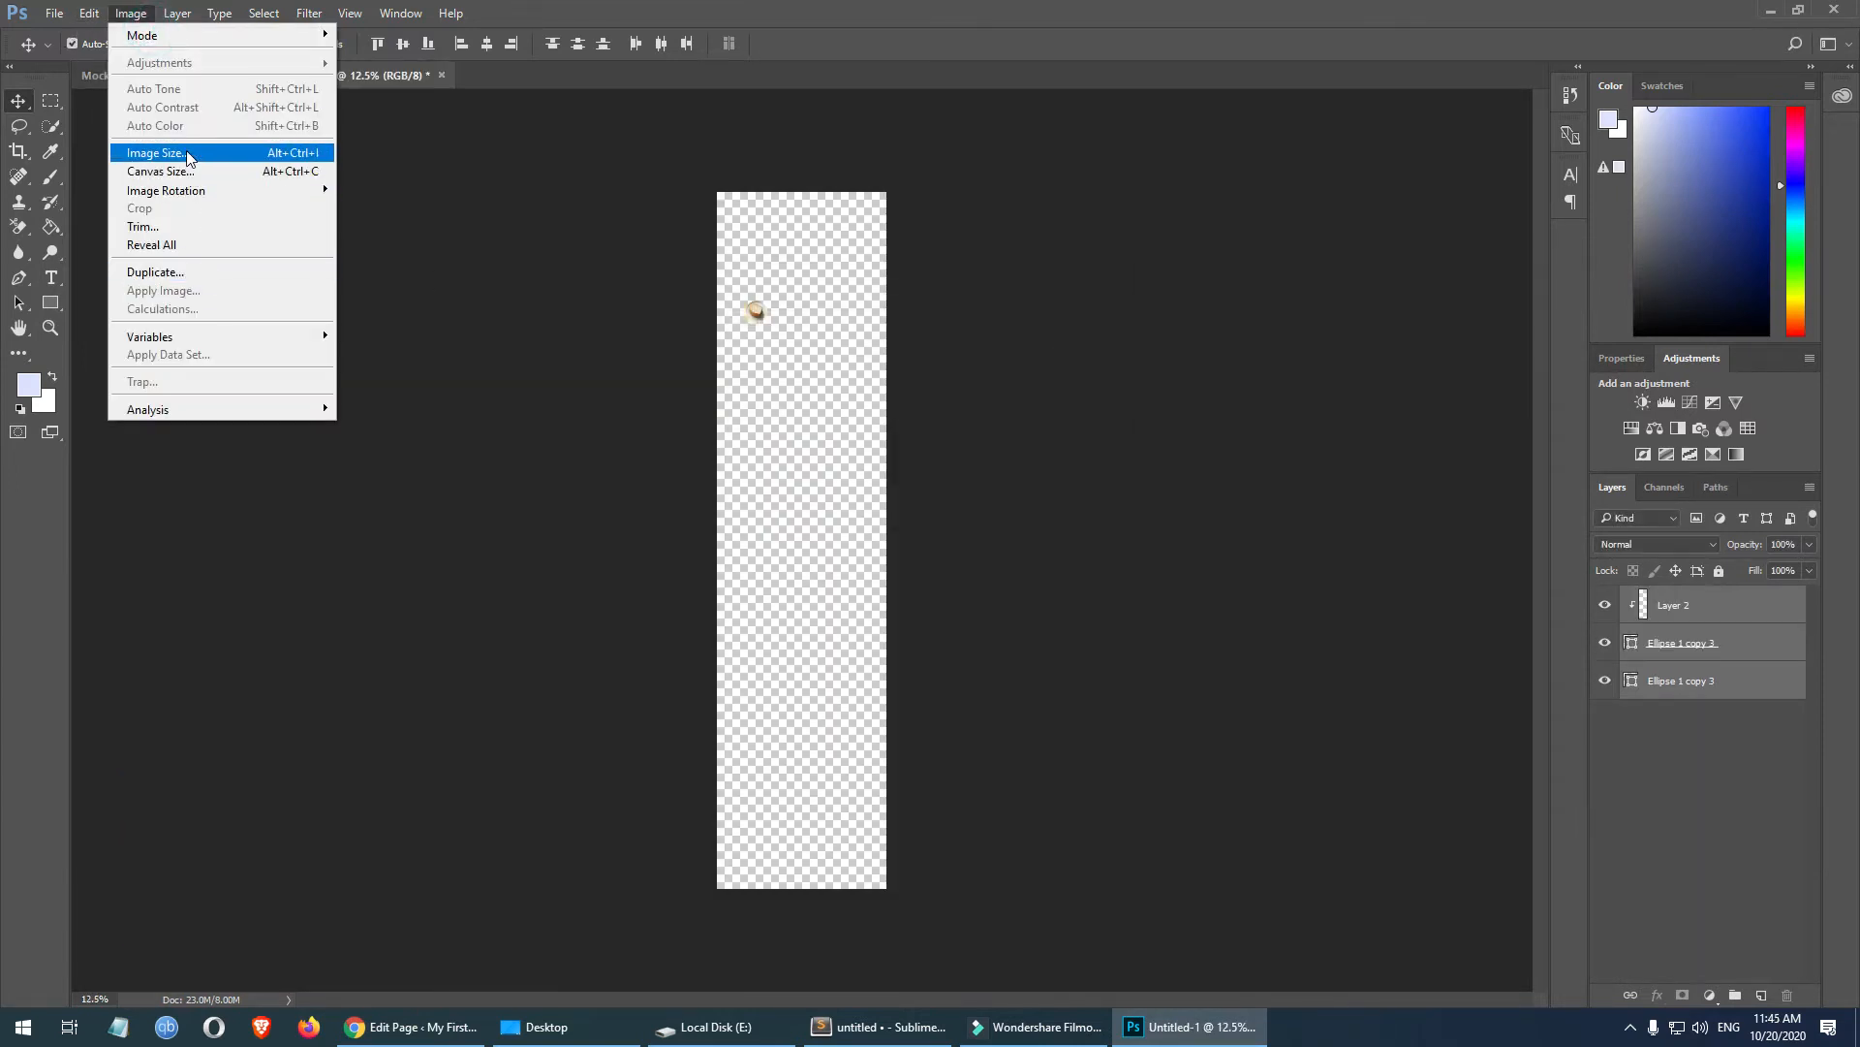
left_click(179, 225)
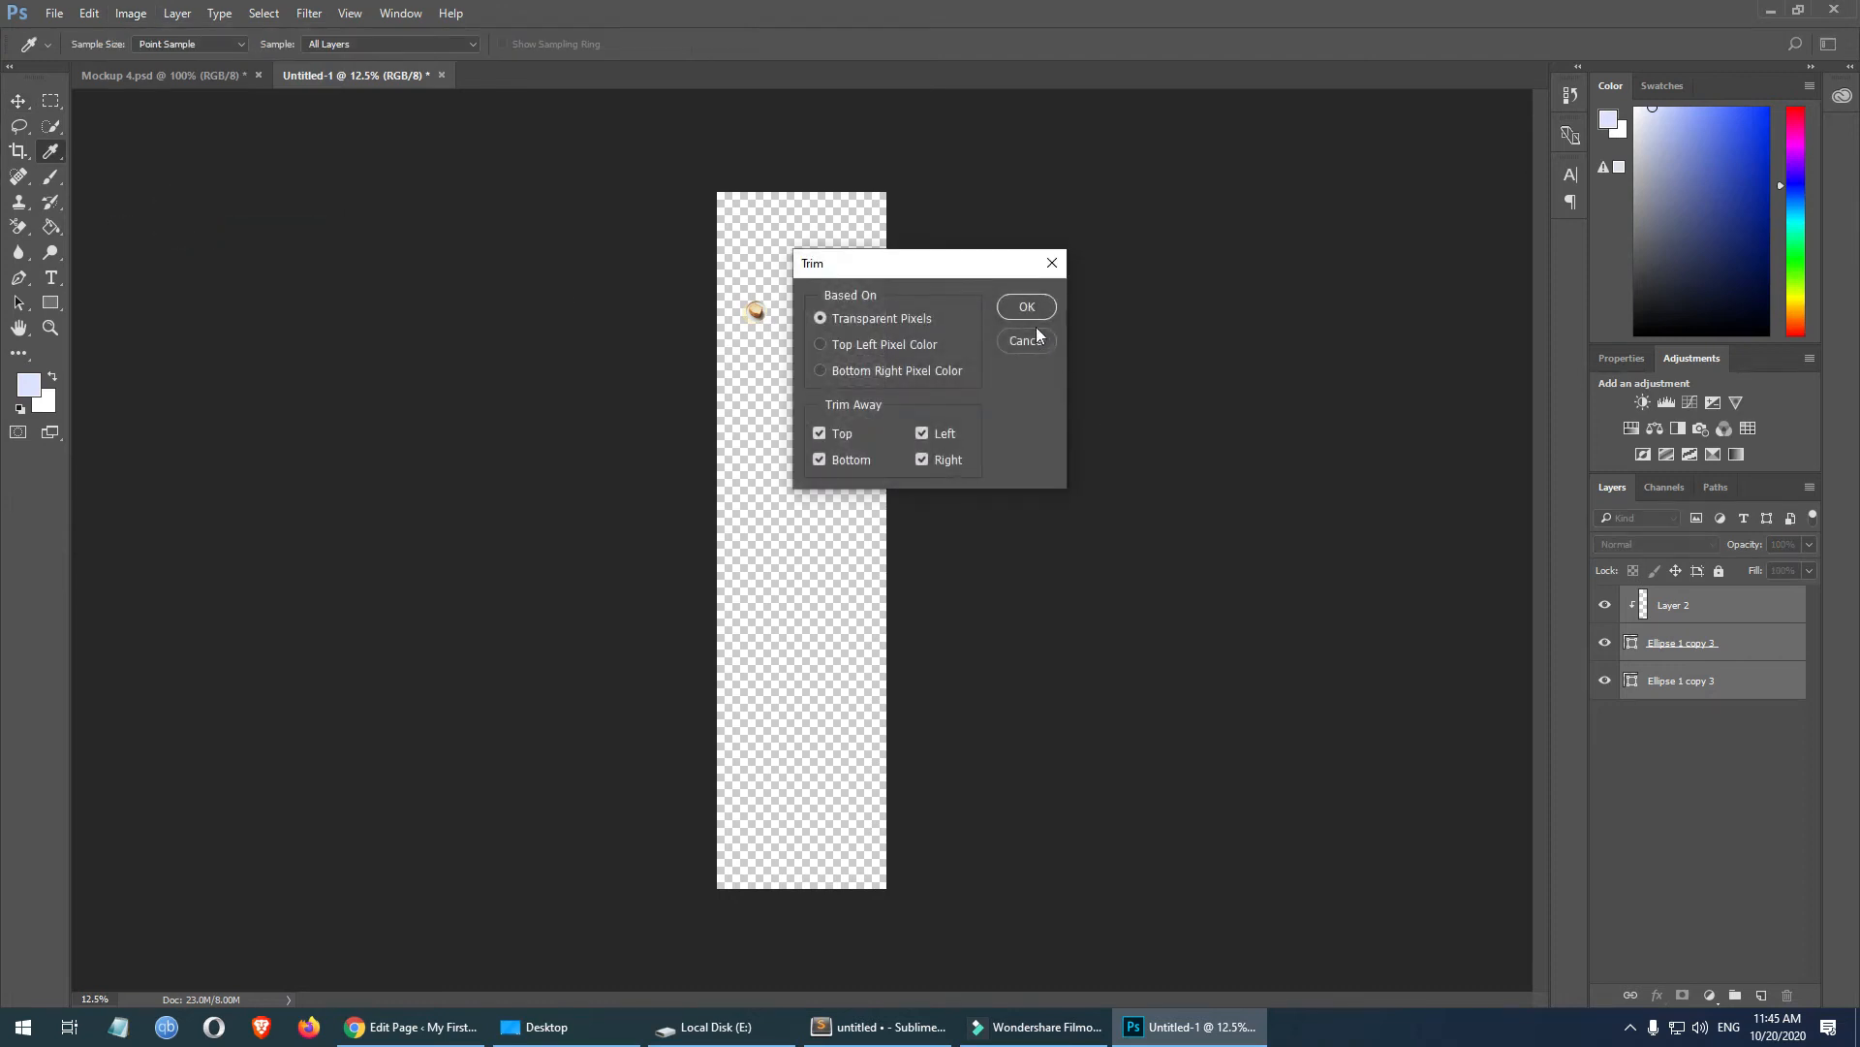
left_click(1033, 301)
key("ctrl+1")
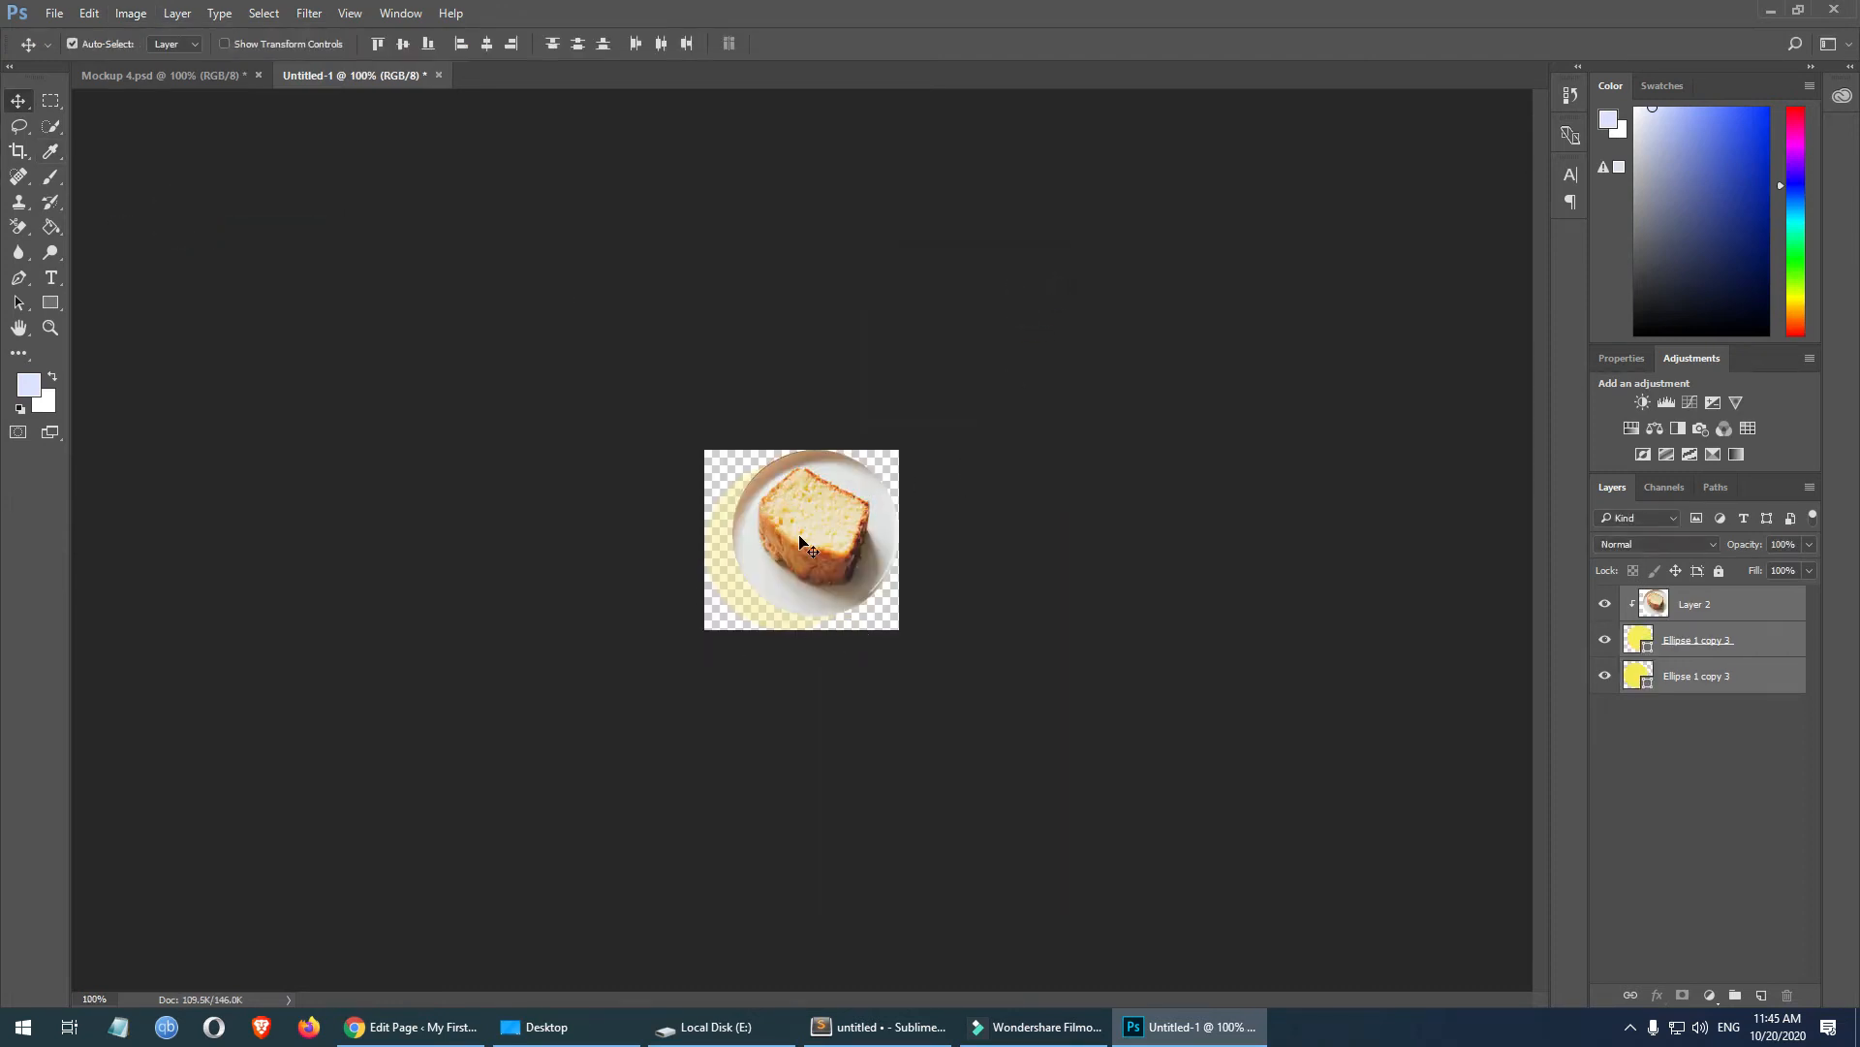
- Open the trimmed cake picture in Save for Web (Legacy)
left_click(55, 13)
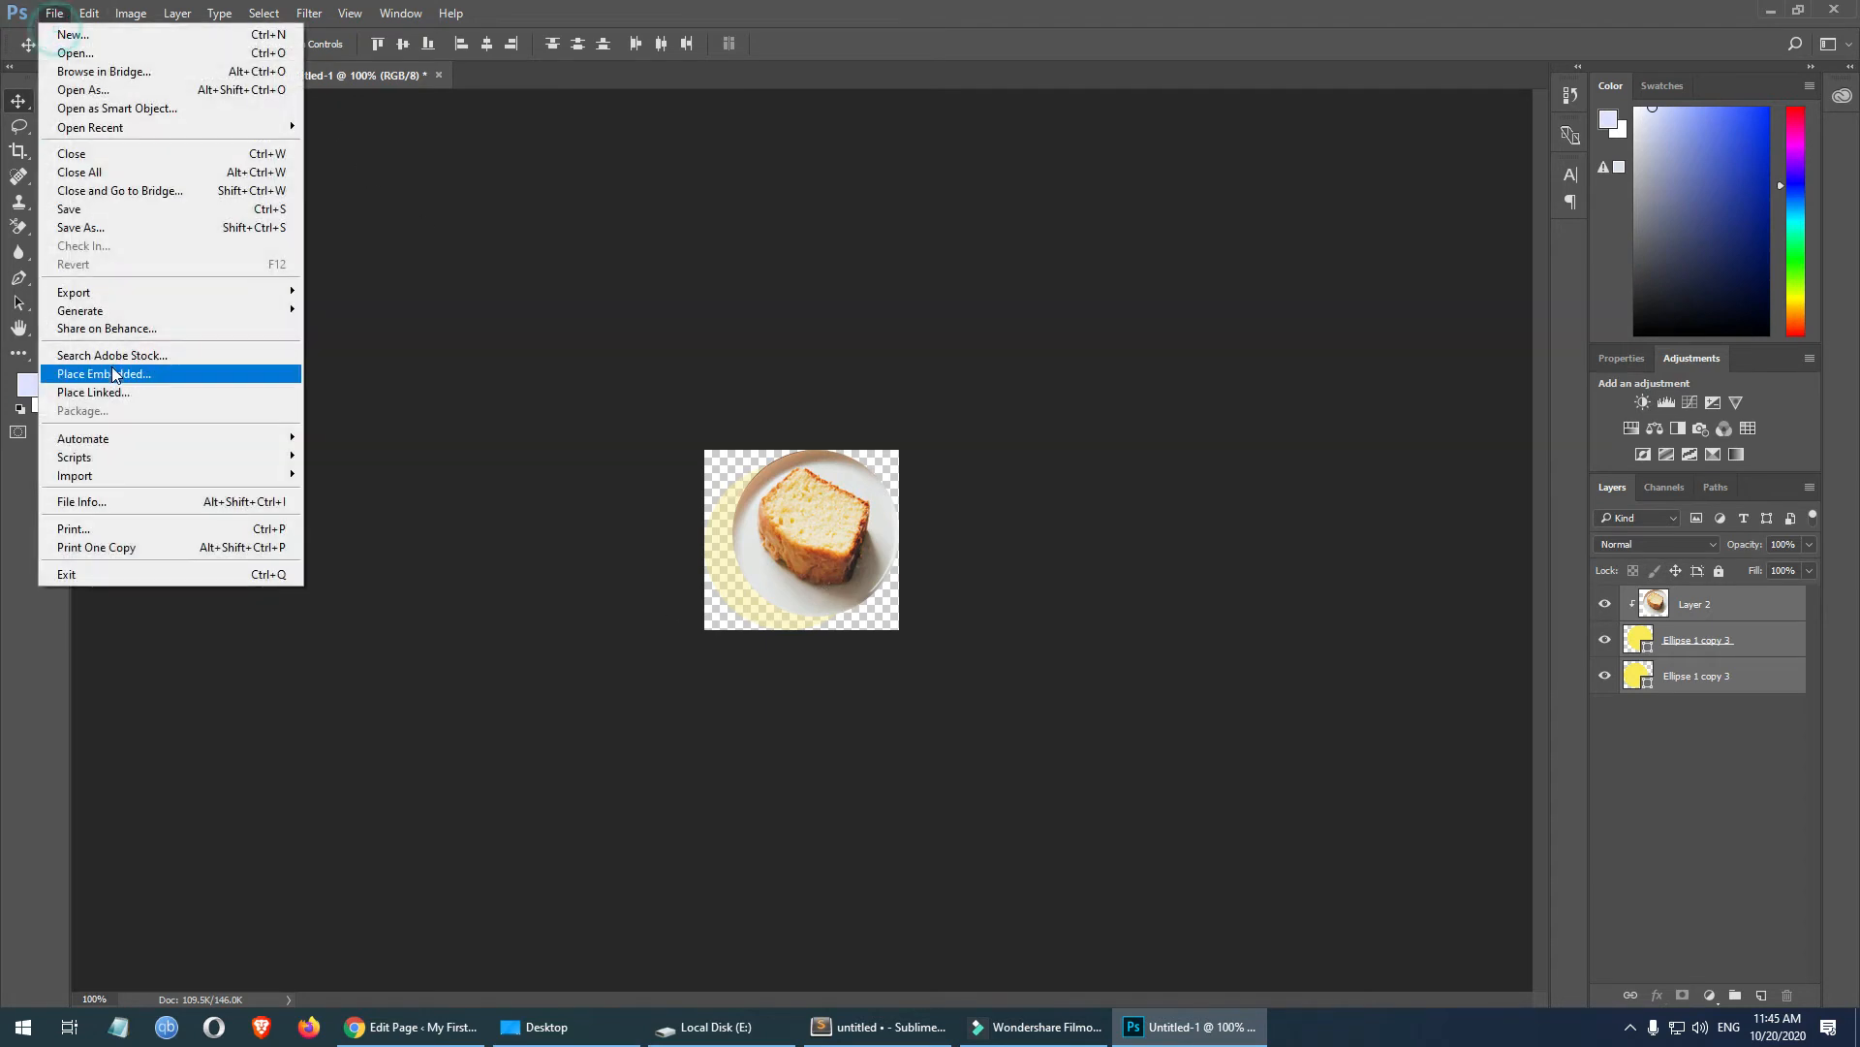
mouse_move(246, 296)
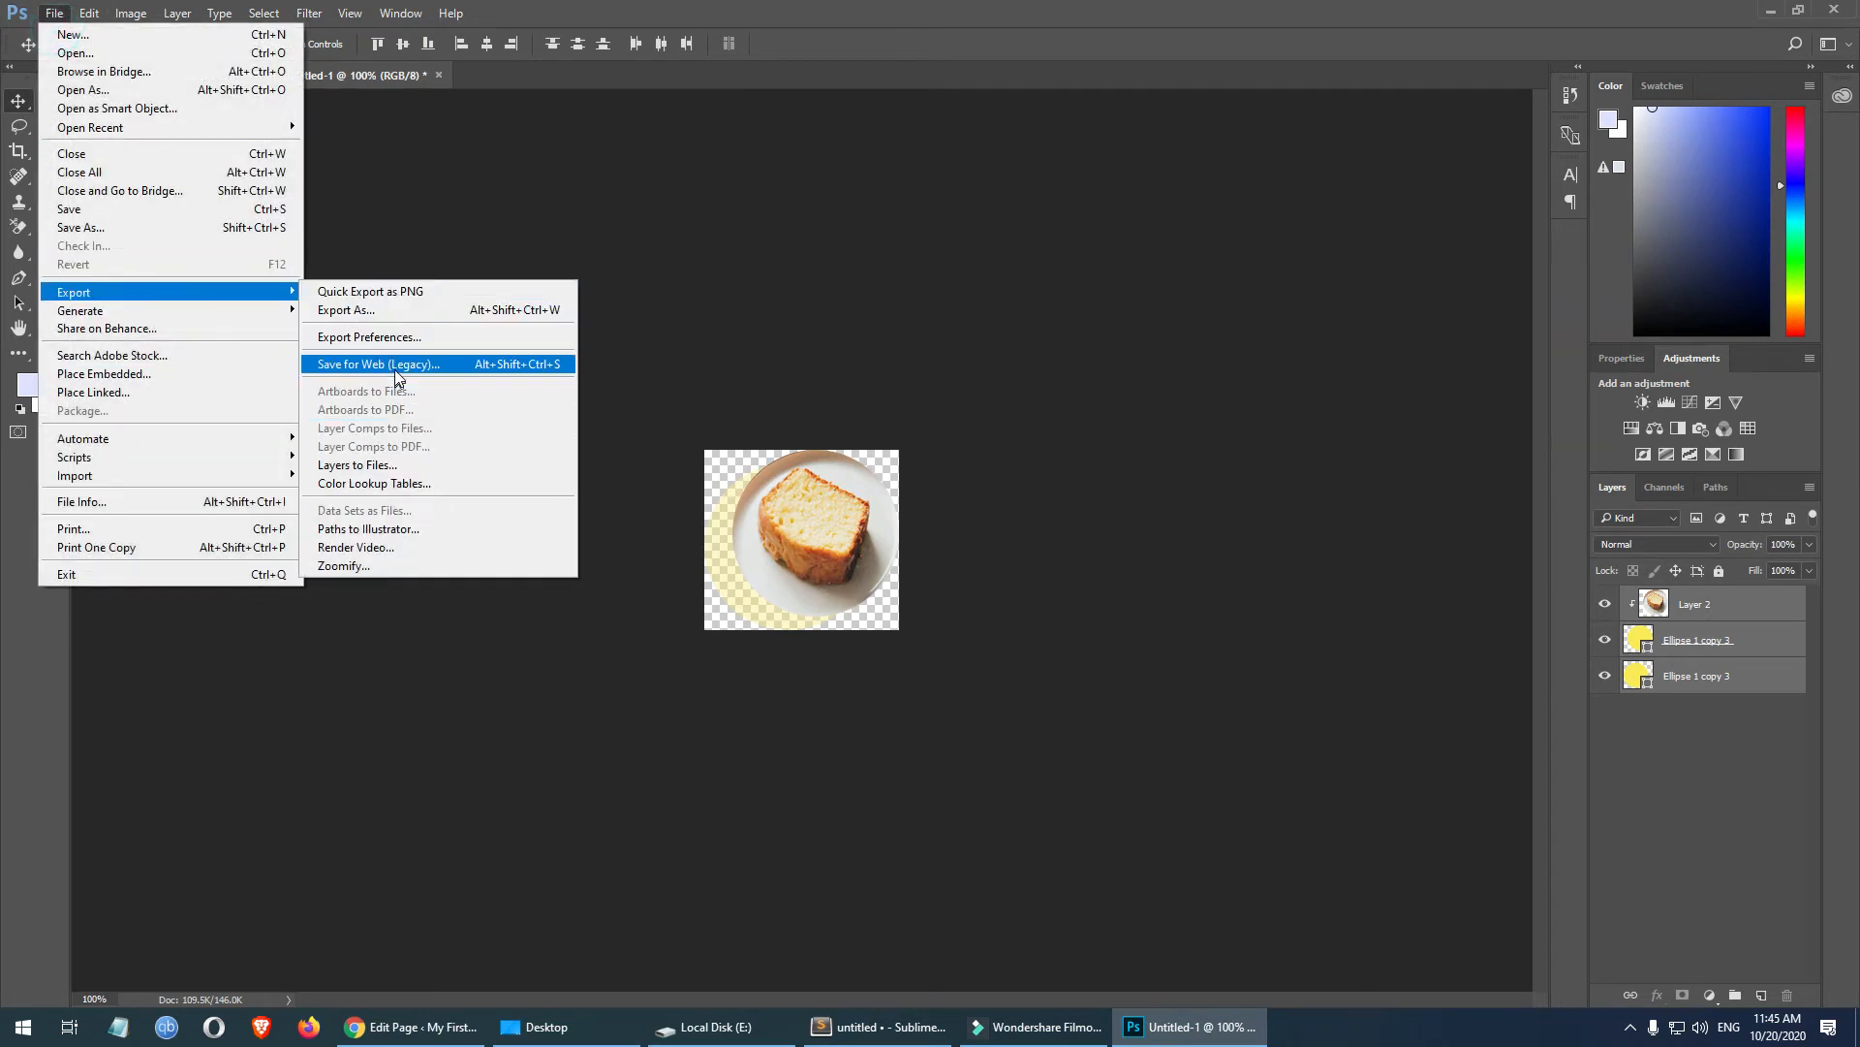
left_click(399, 364)
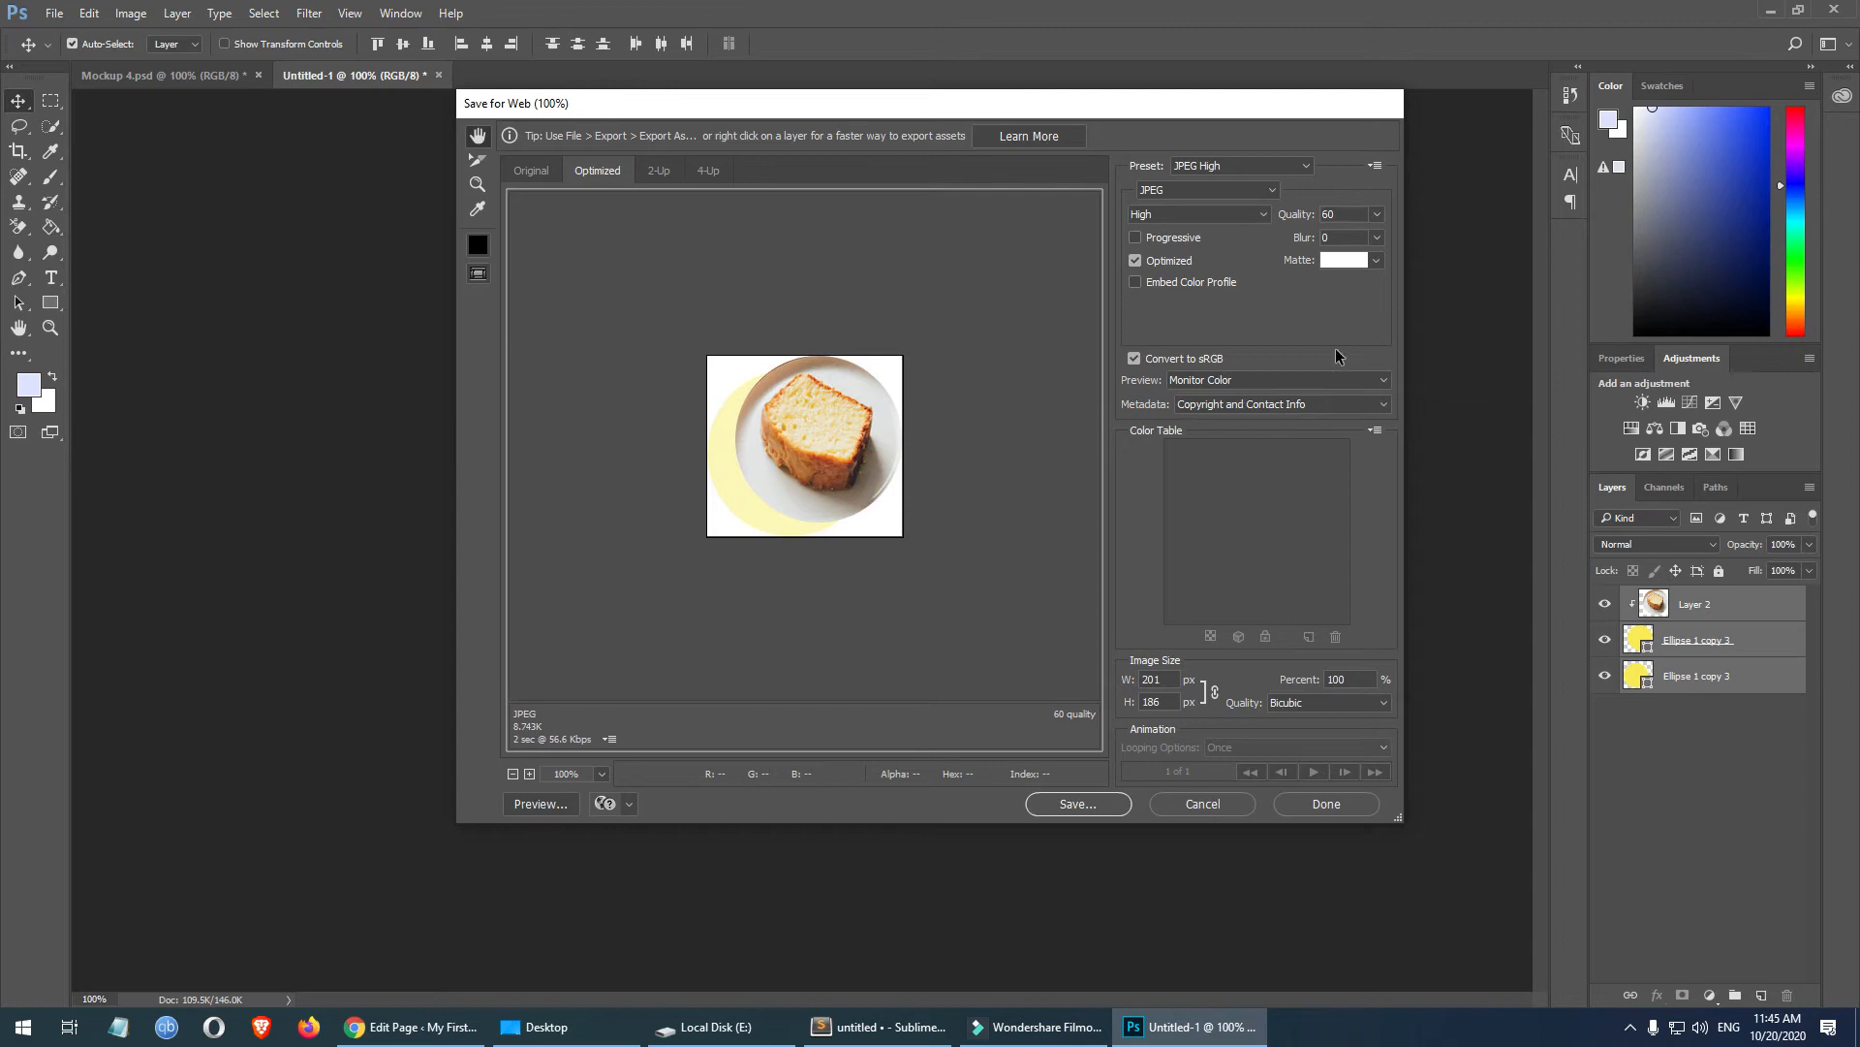
- Compare PNG-24 and JPEG as the export format for the cake image, returning to JPEG
left_click(473, 1026)
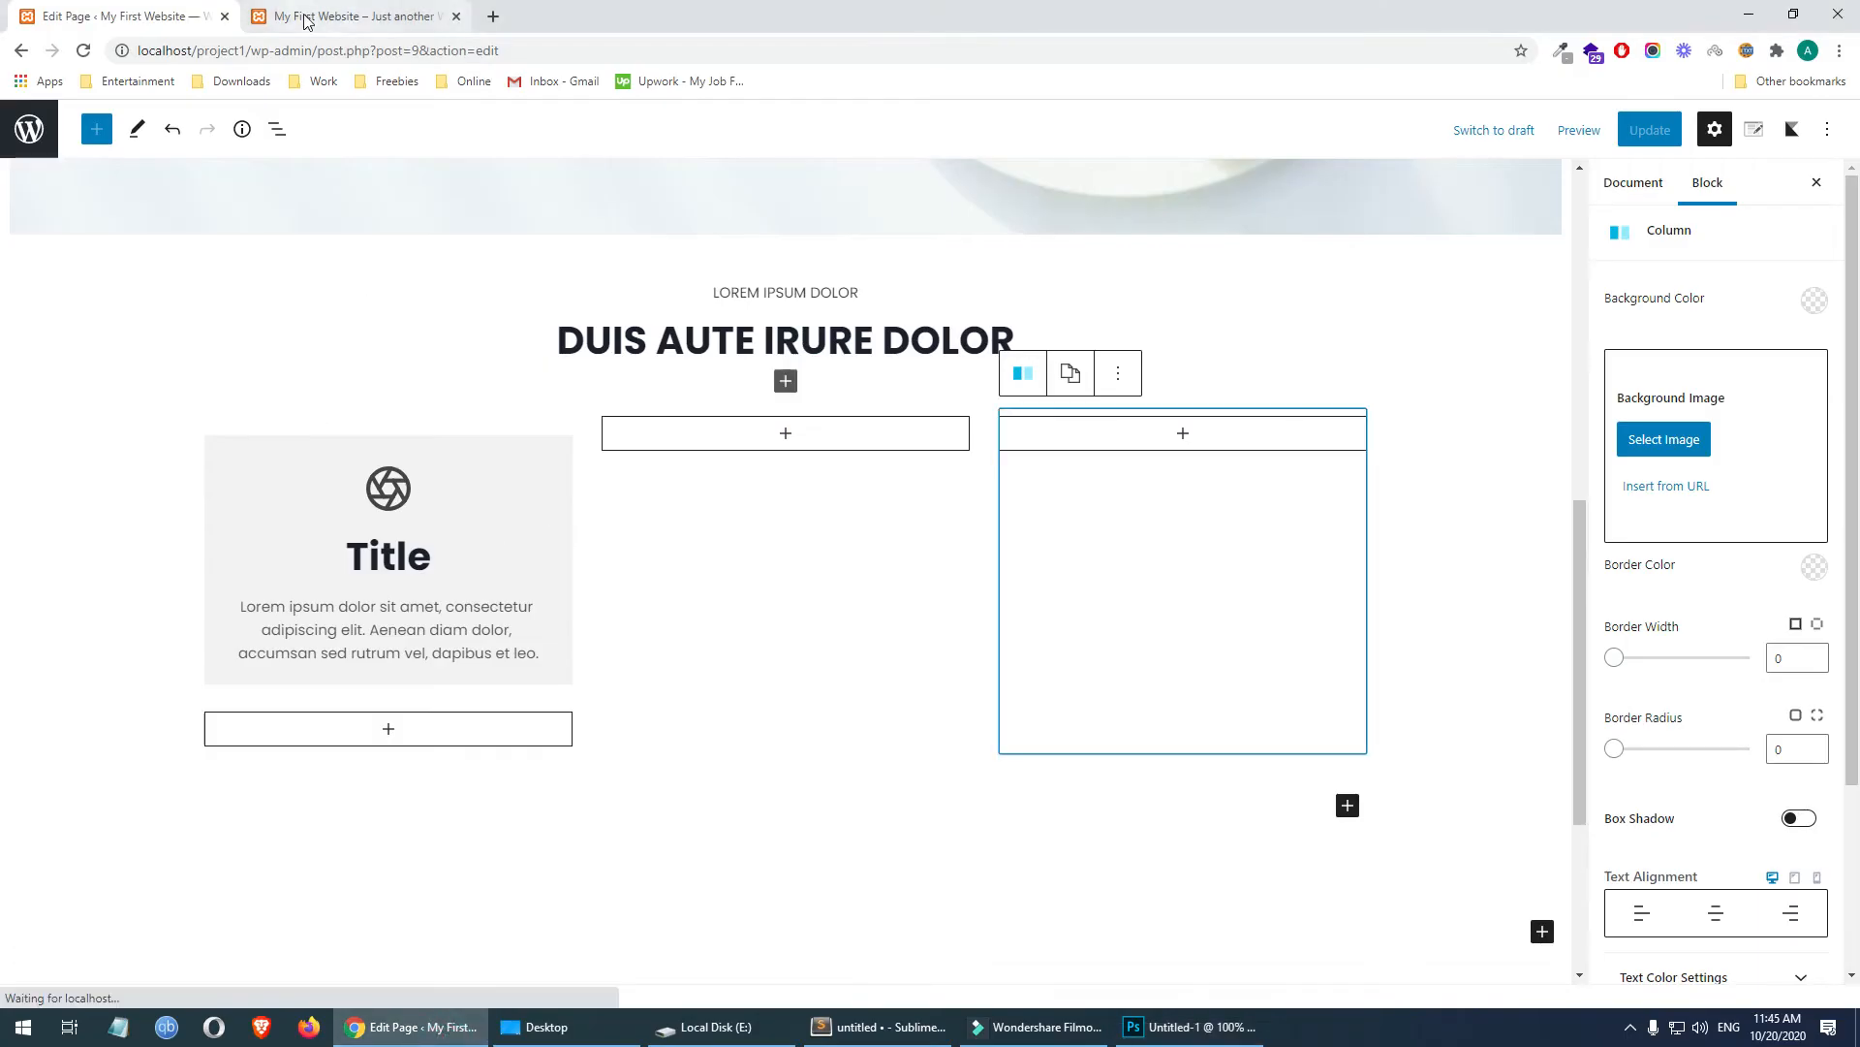
left_click(1202, 1026)
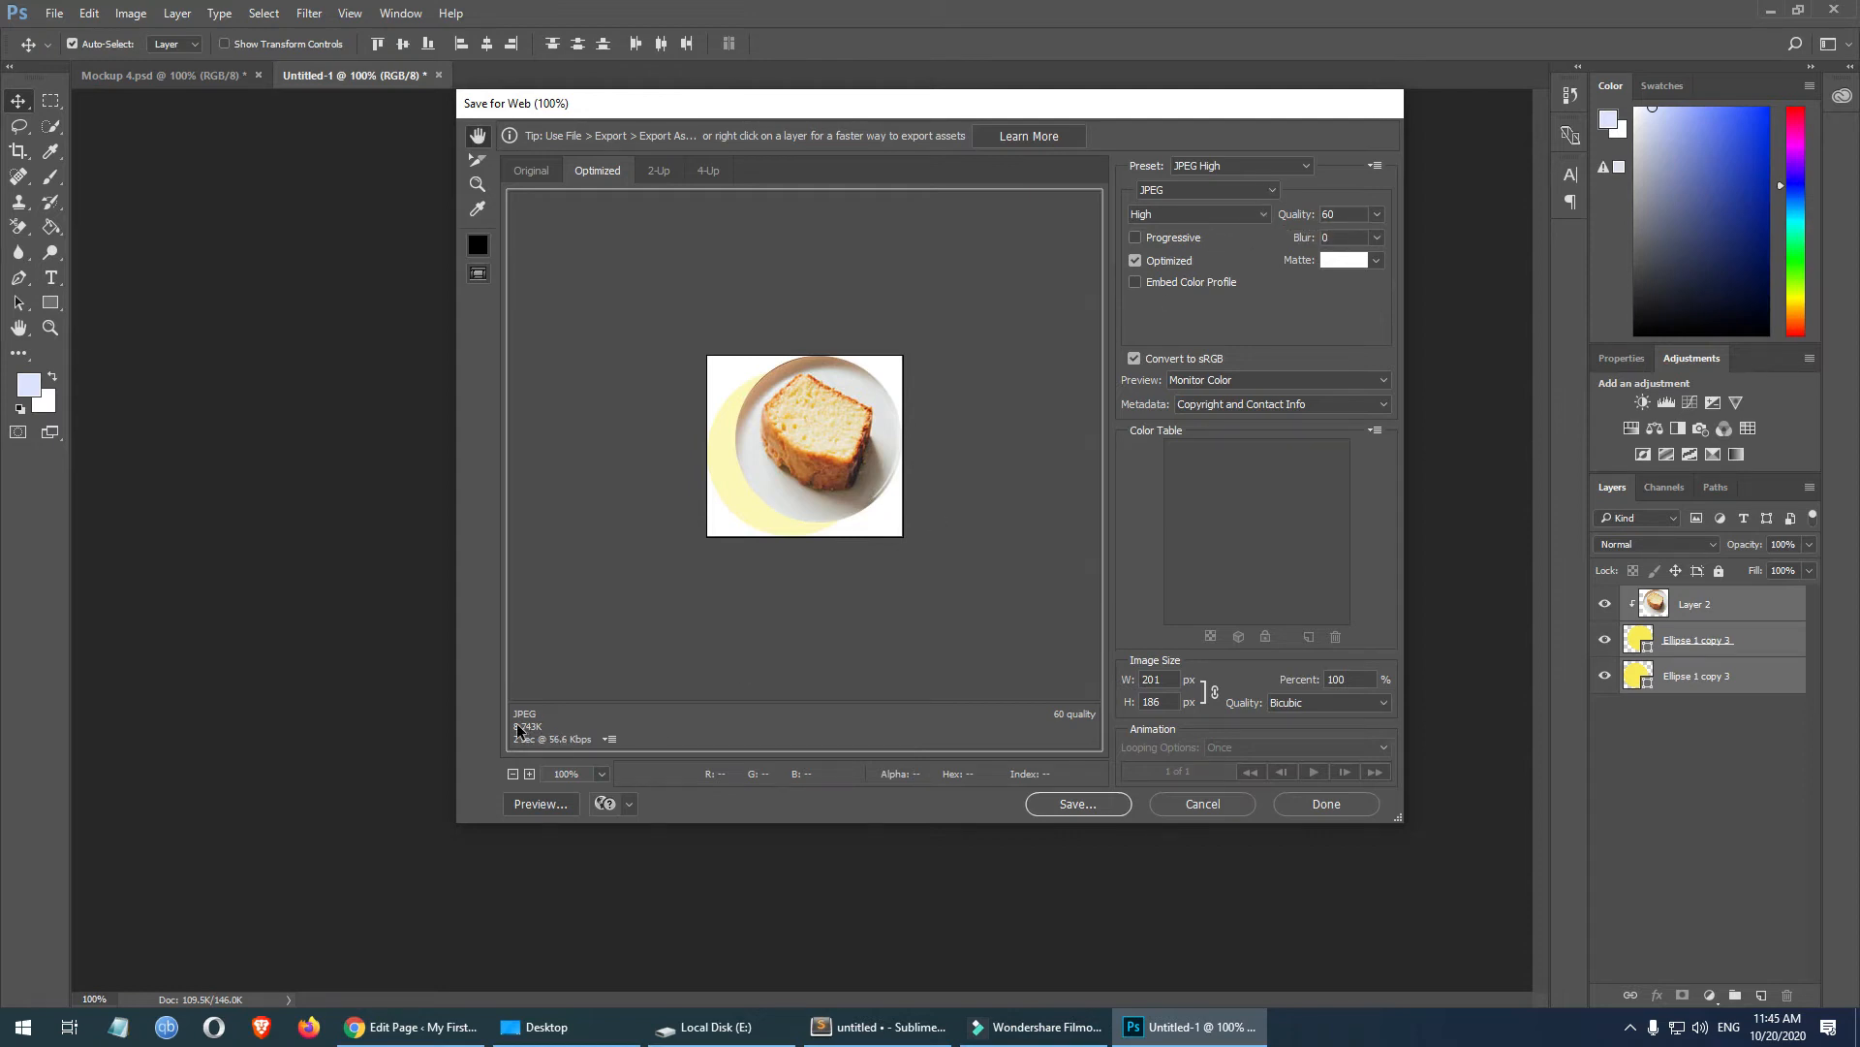
left_click(1260, 190)
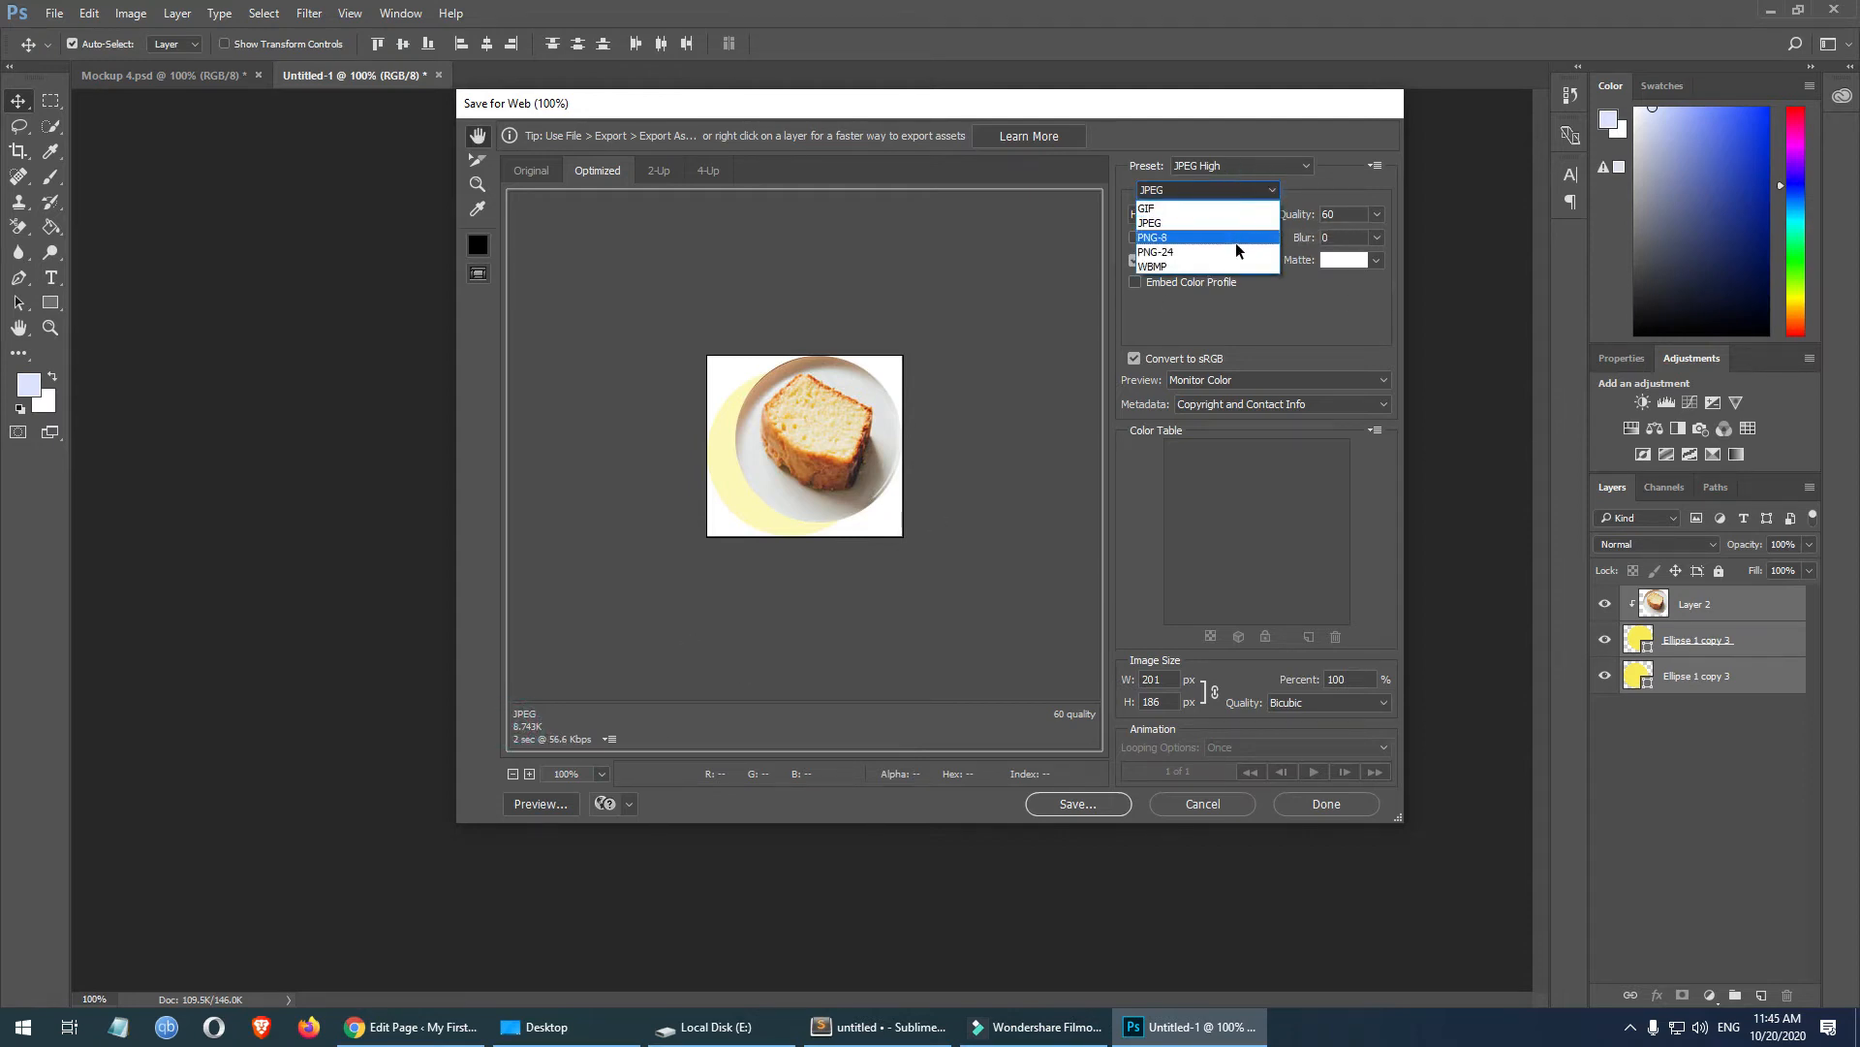
left_click(1237, 251)
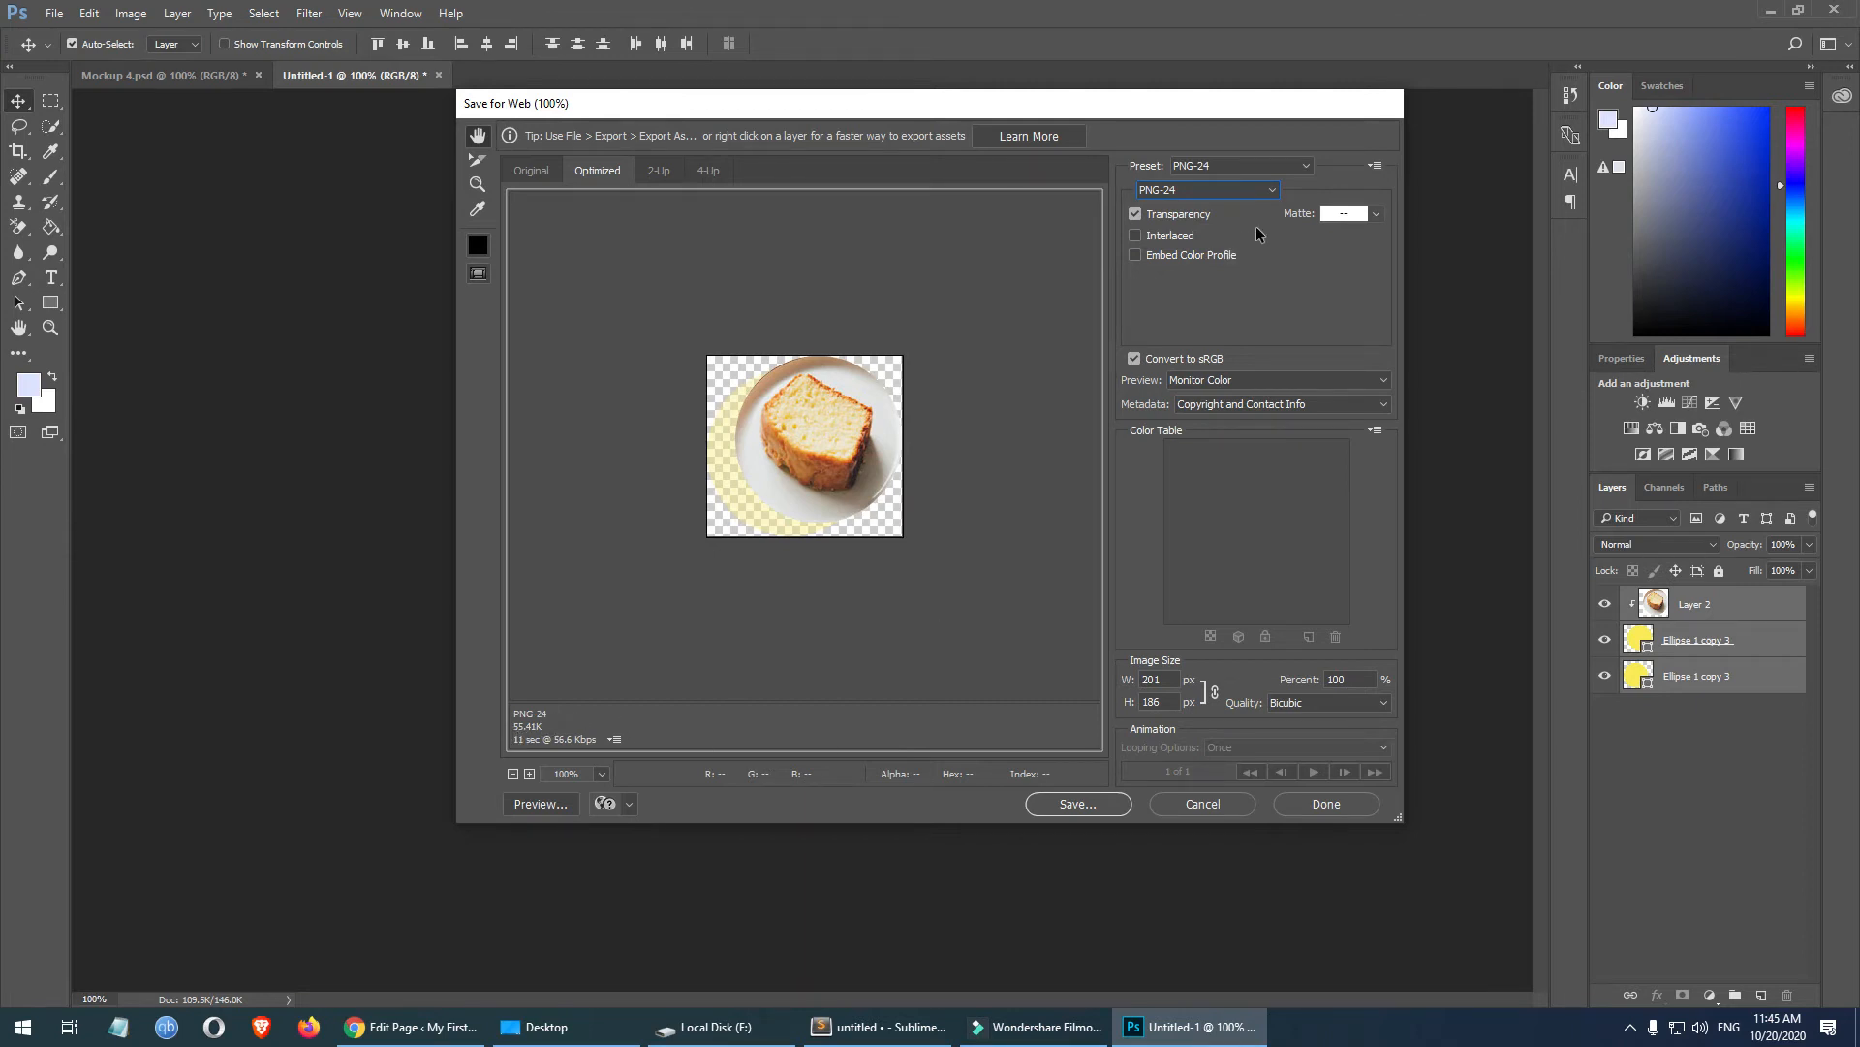
left_click(1236, 190)
left_click(1221, 224)
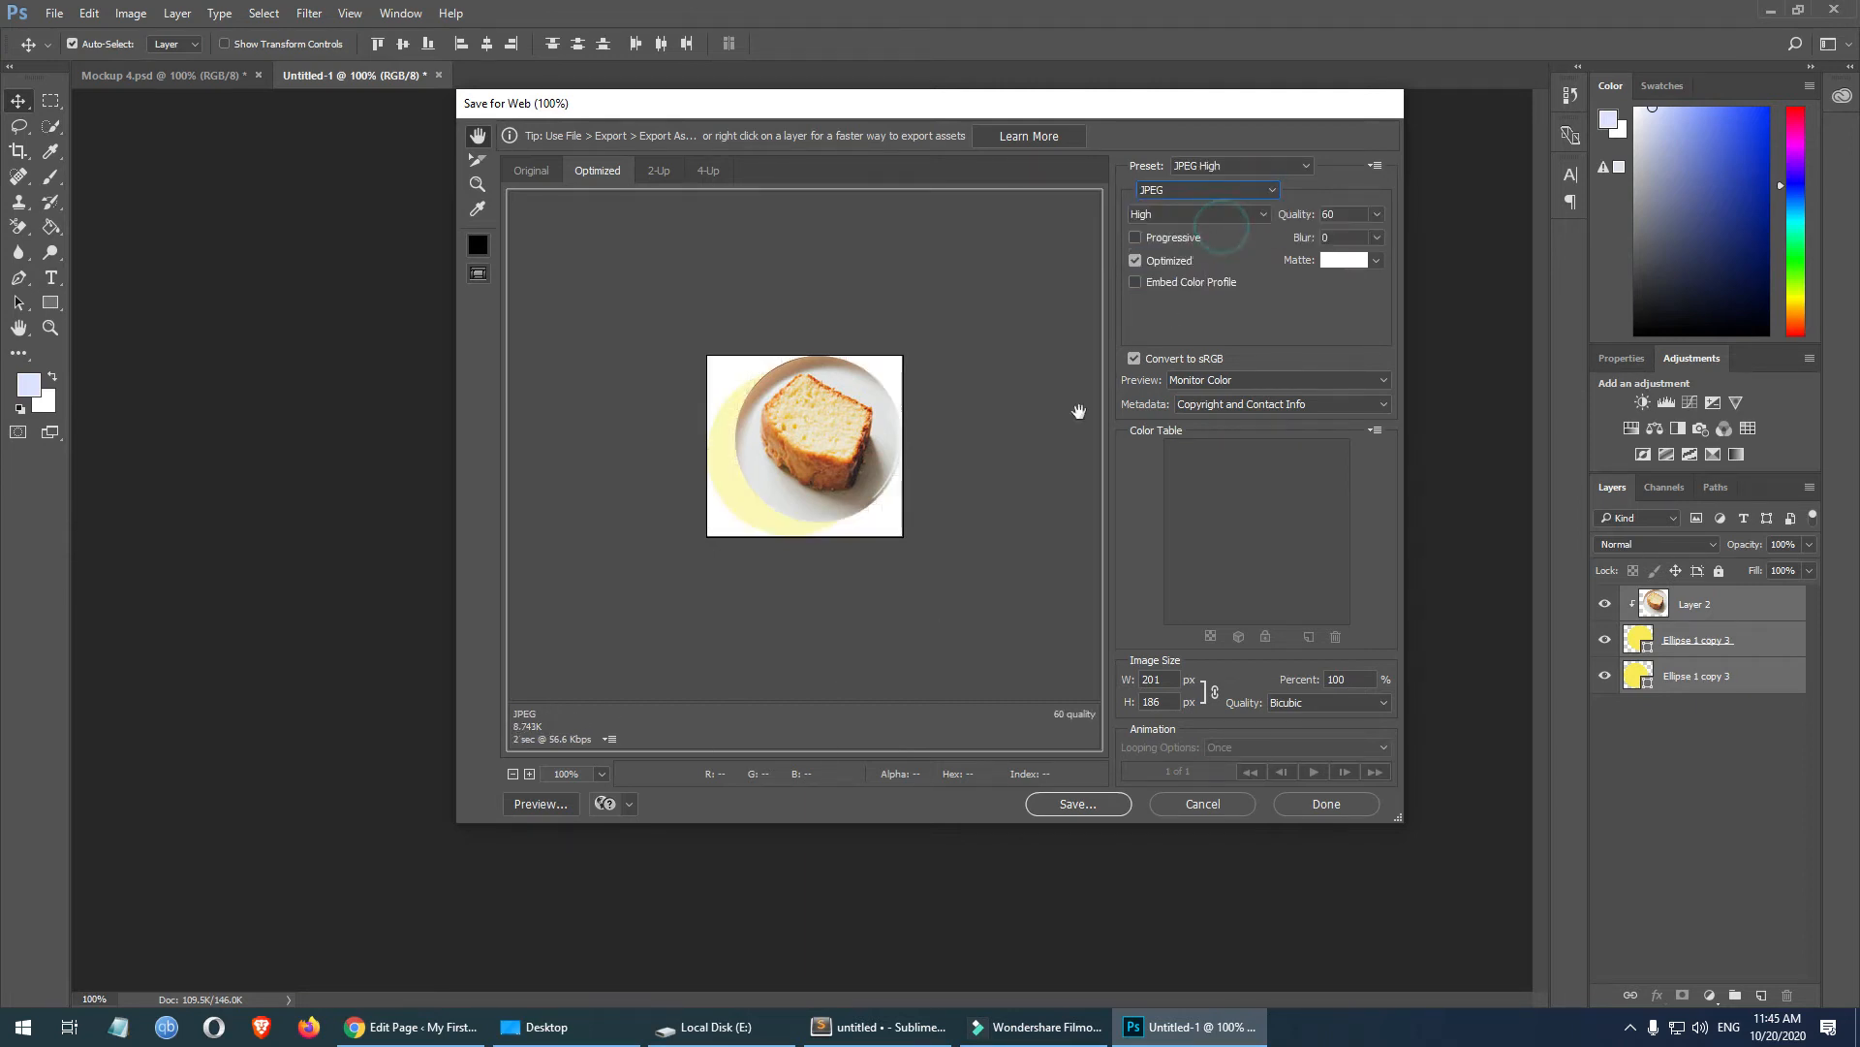
- Export the cake image as a JPEG named "dolor" to the Desktop
left_click(1093, 806)
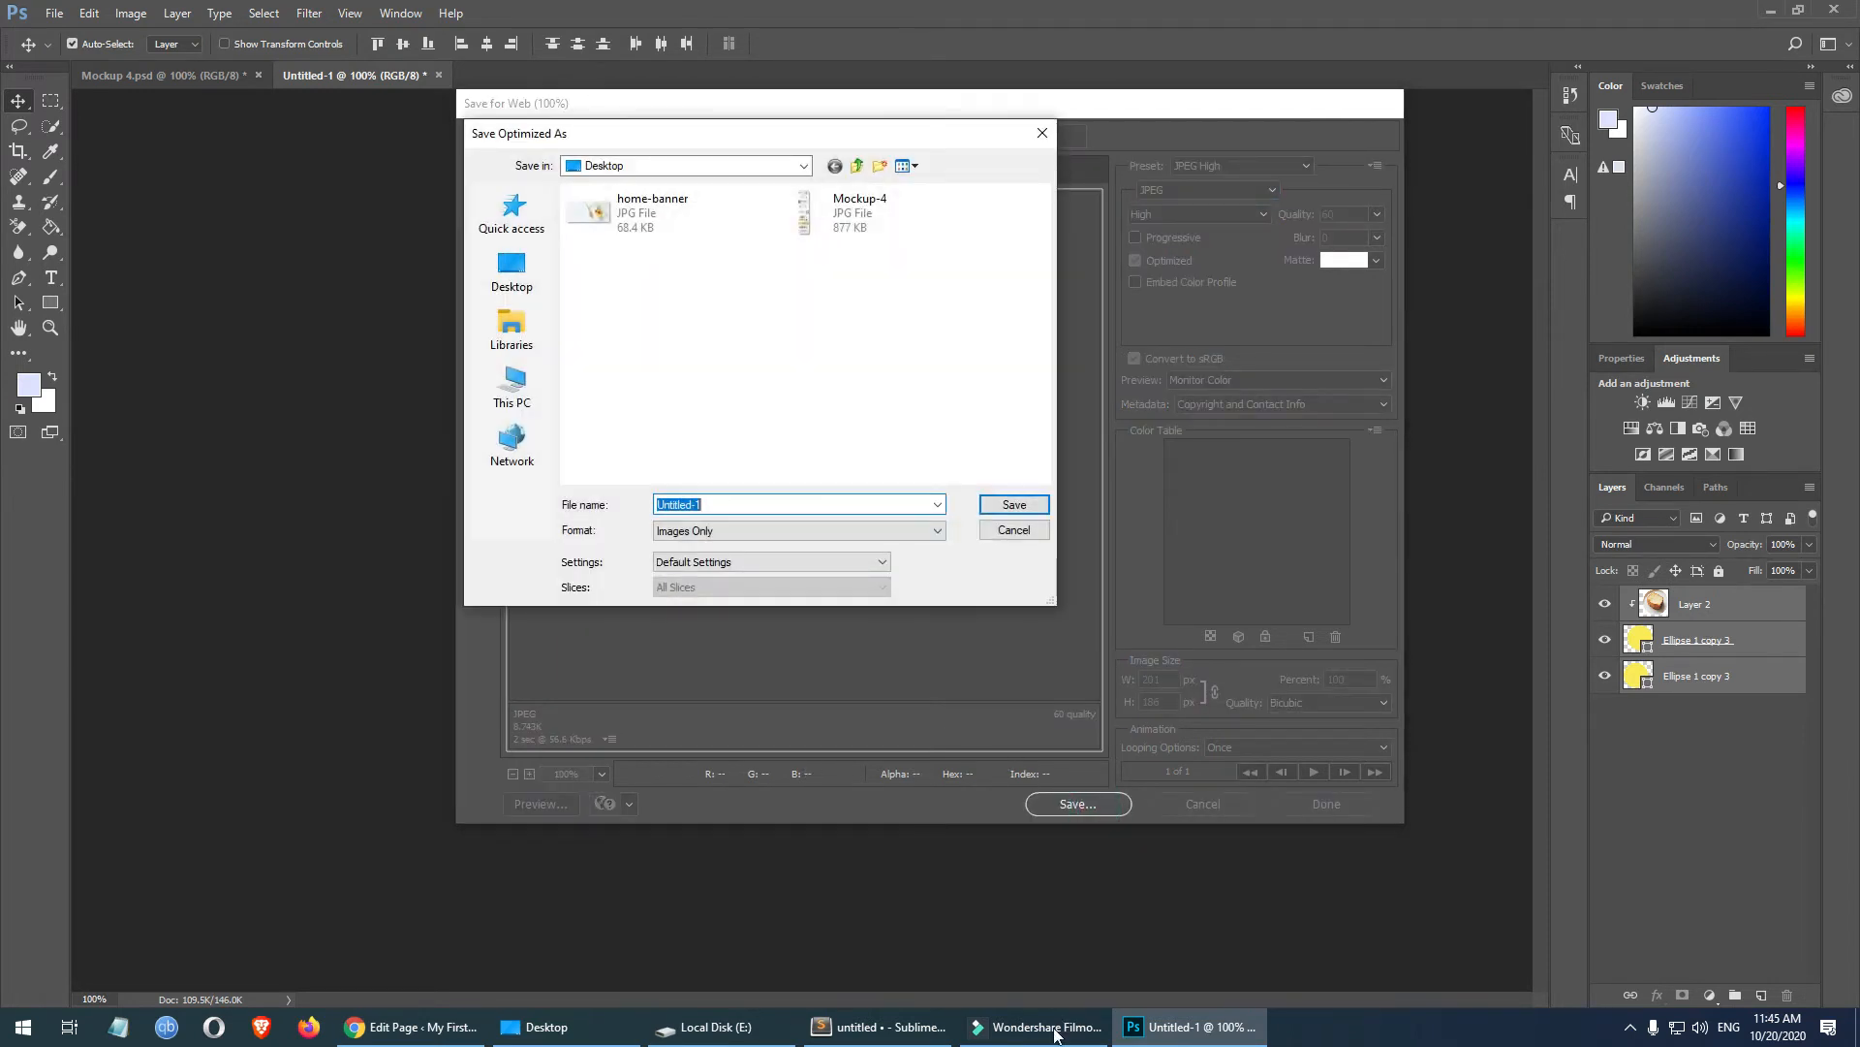
left_click(1056, 1035)
left_click(383, 1037)
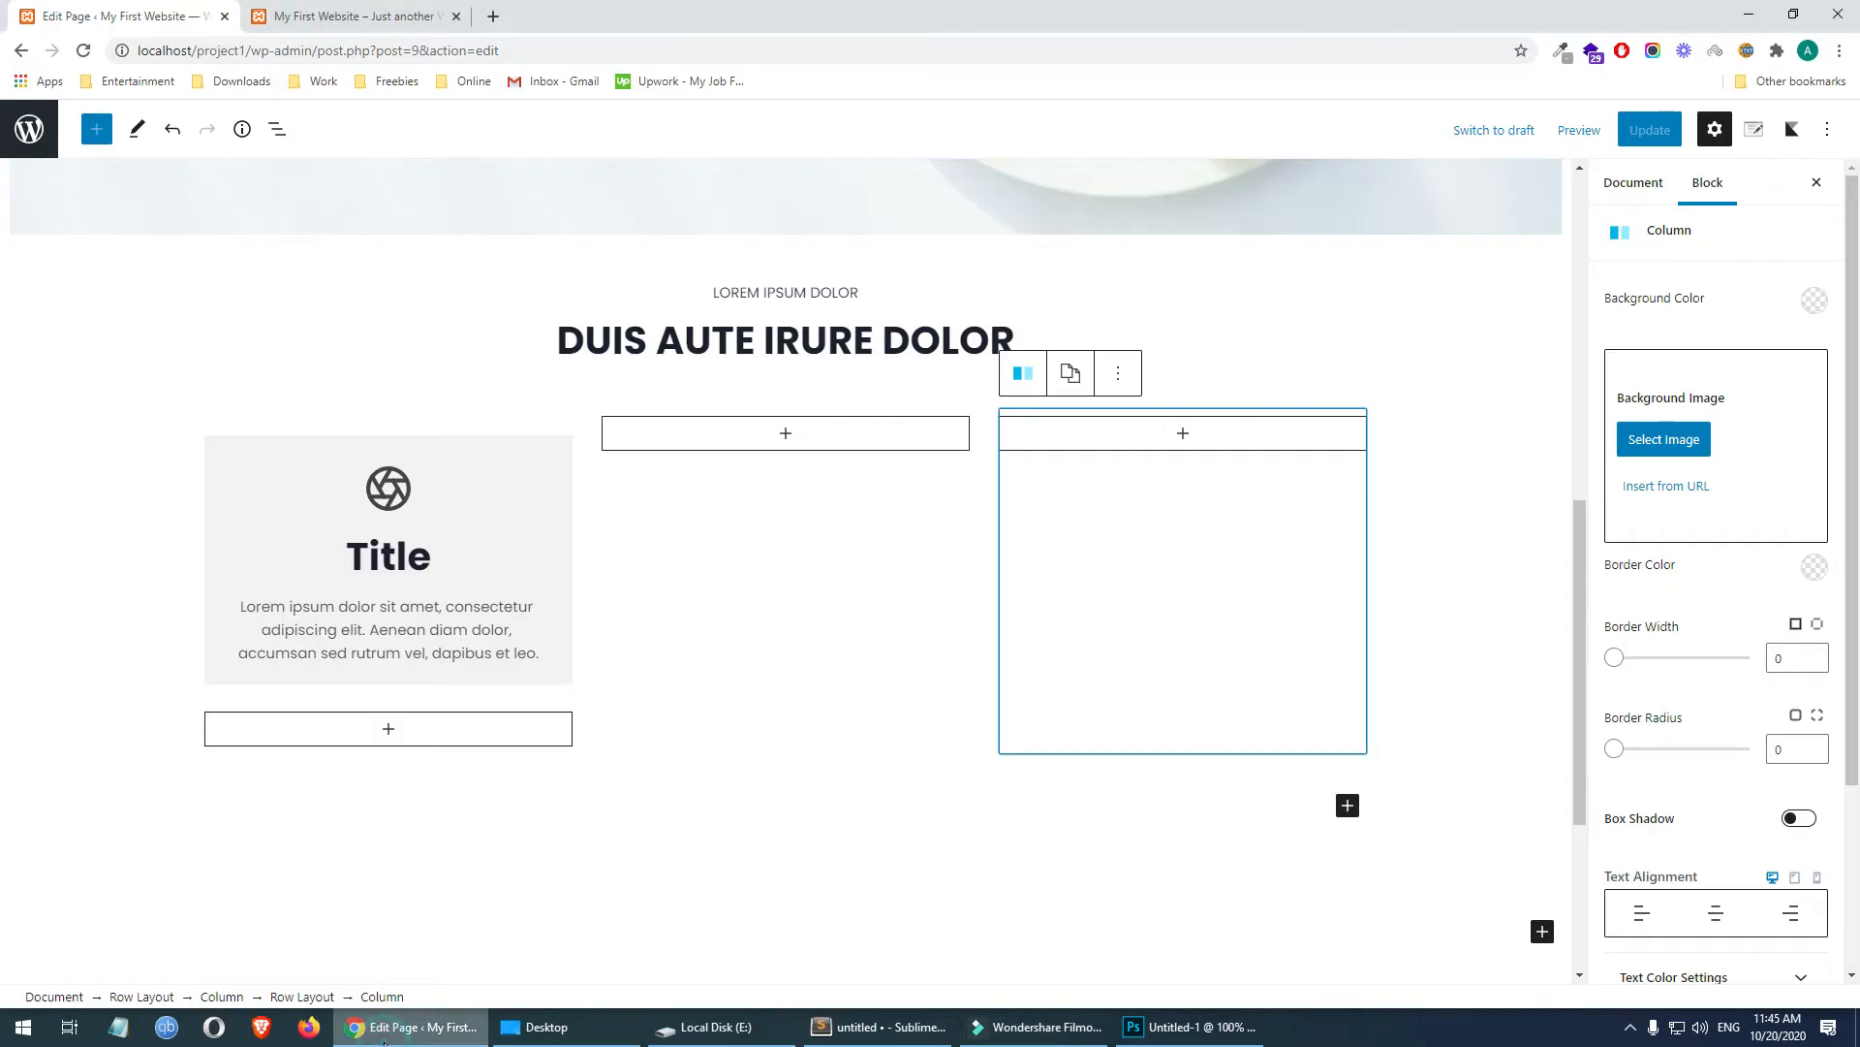
left_click(1190, 1027)
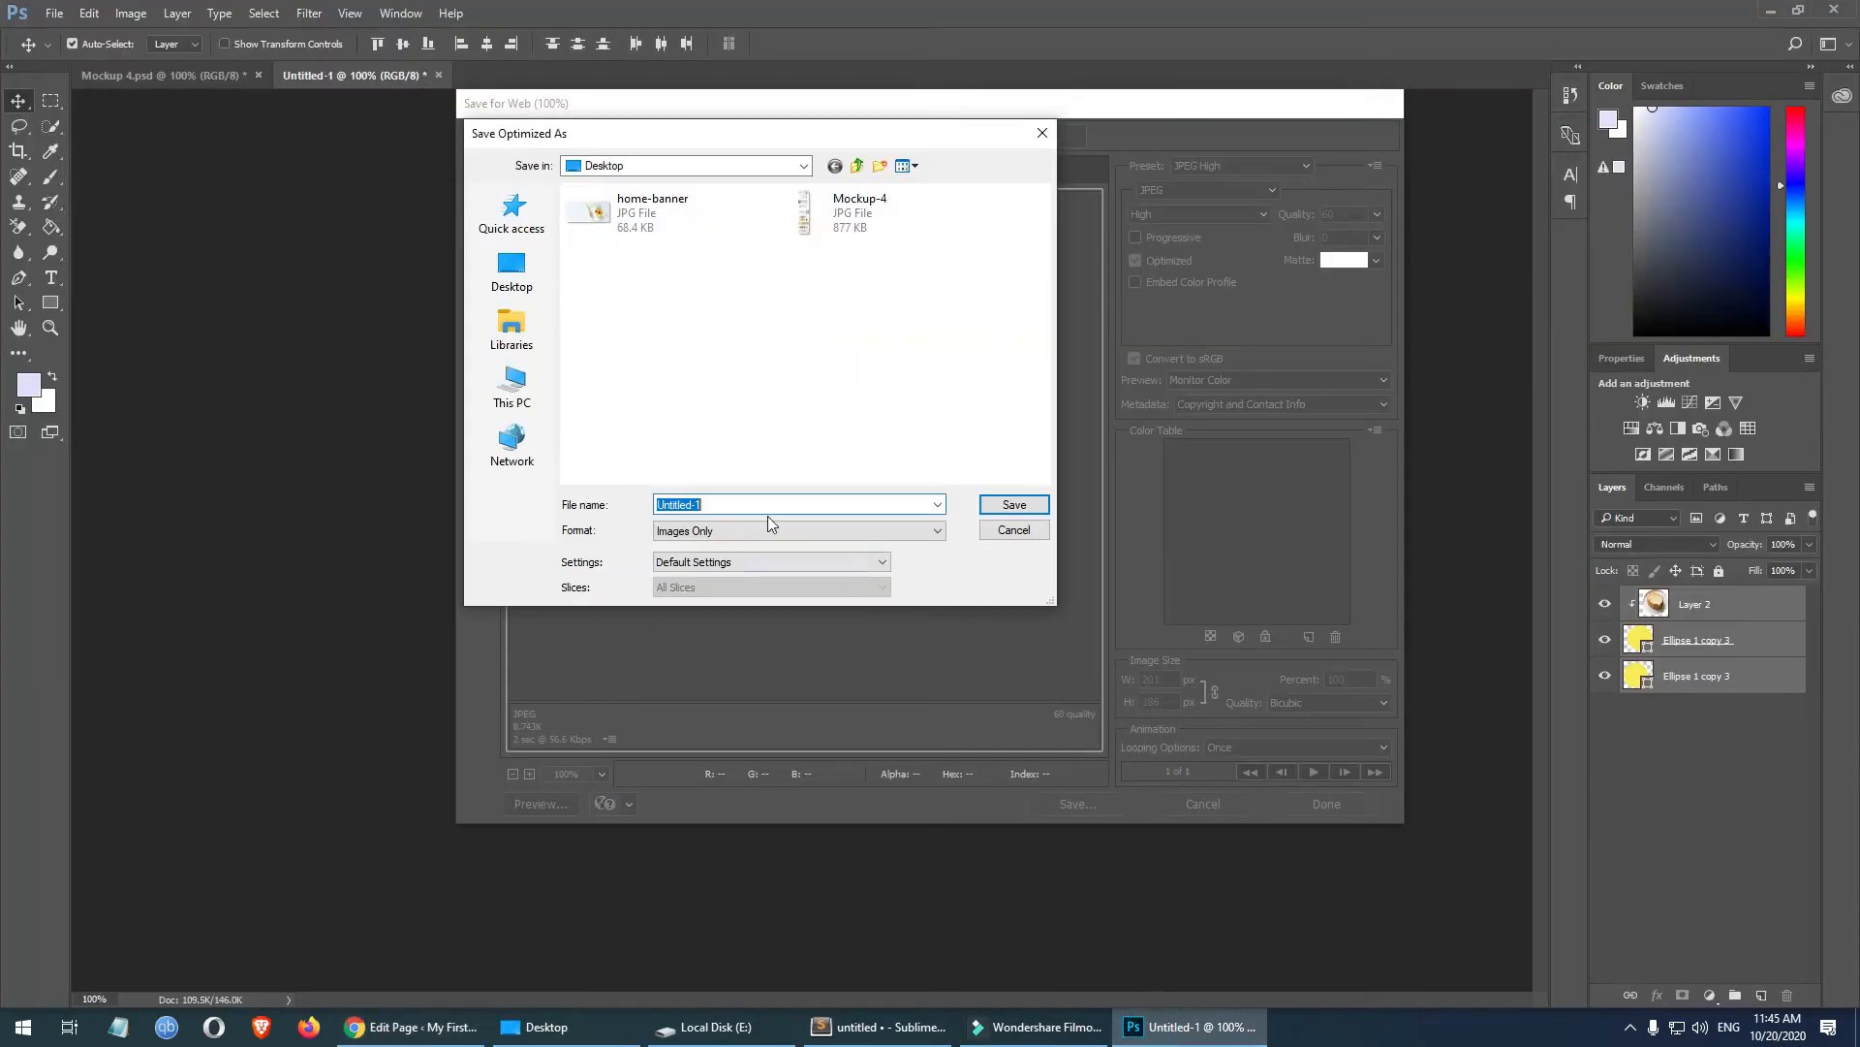
type("dolor")
left_click(1015, 503)
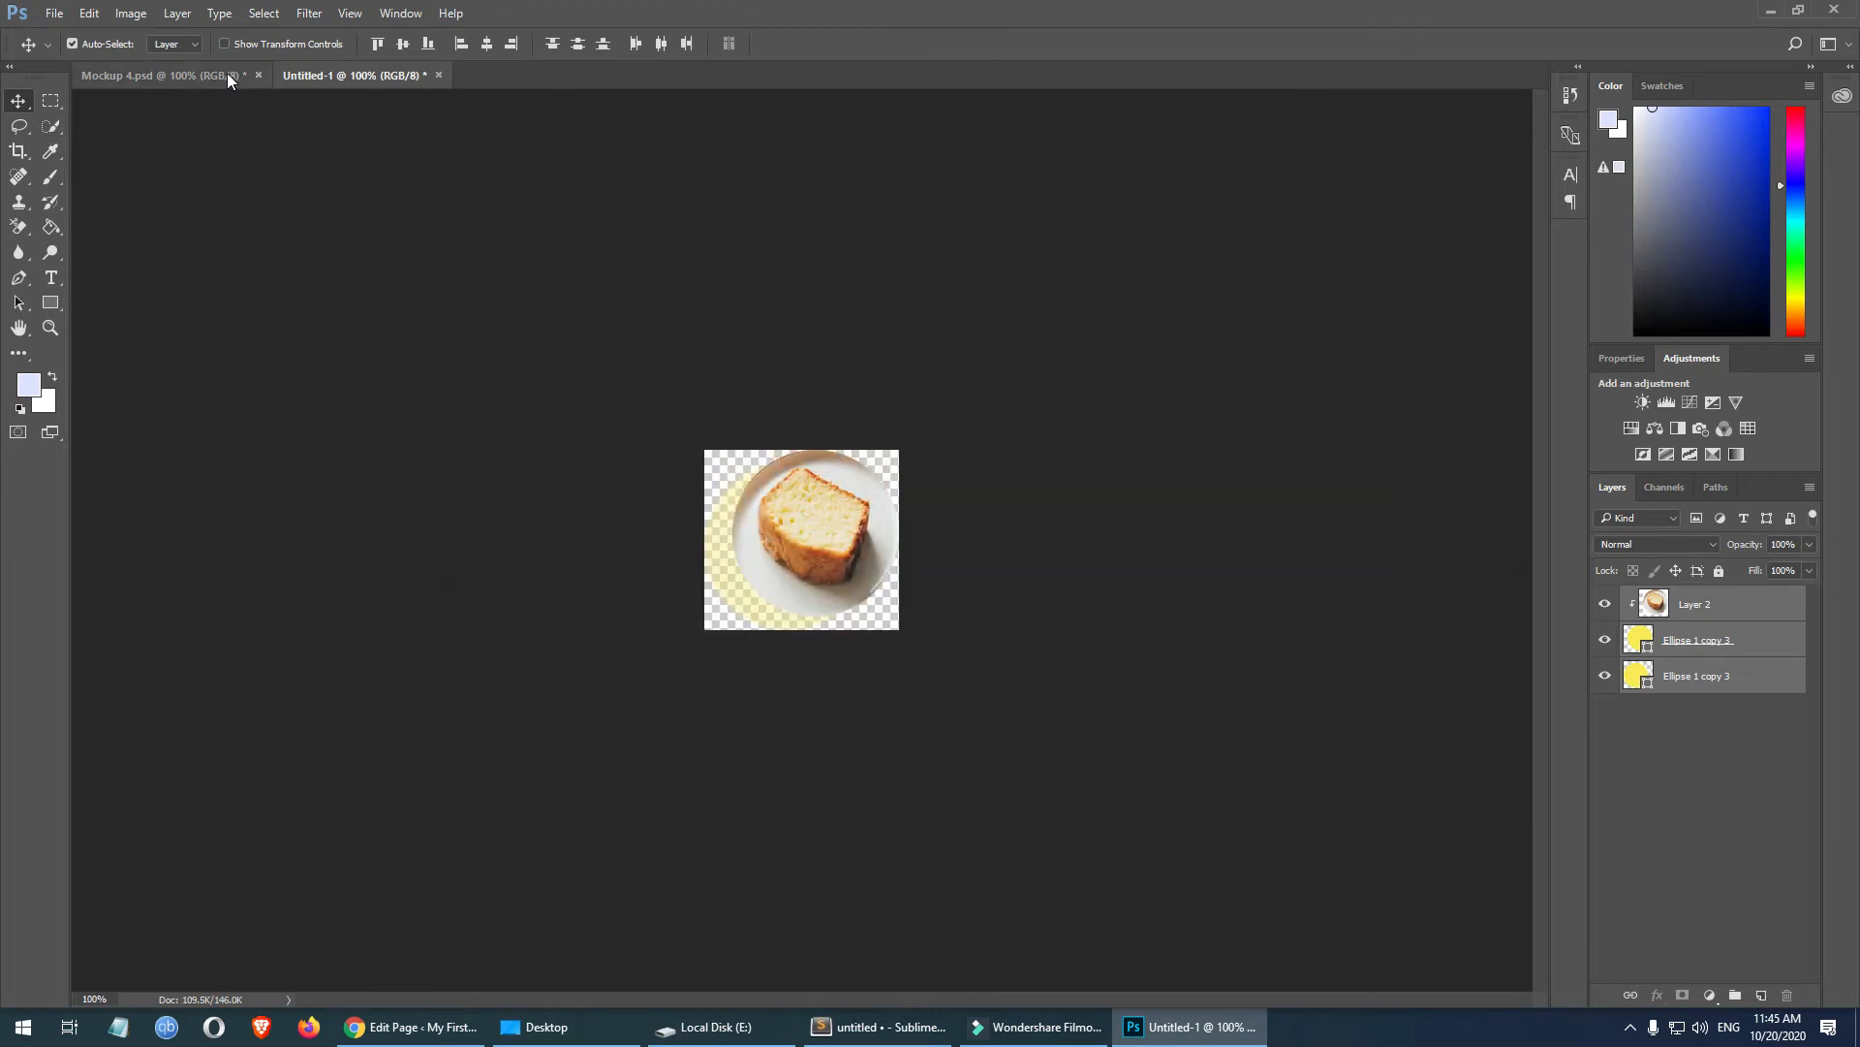
- Copy the "tempor incididunt" caption text from below the cake image in the Mockup 4 document
left_click(193, 76)
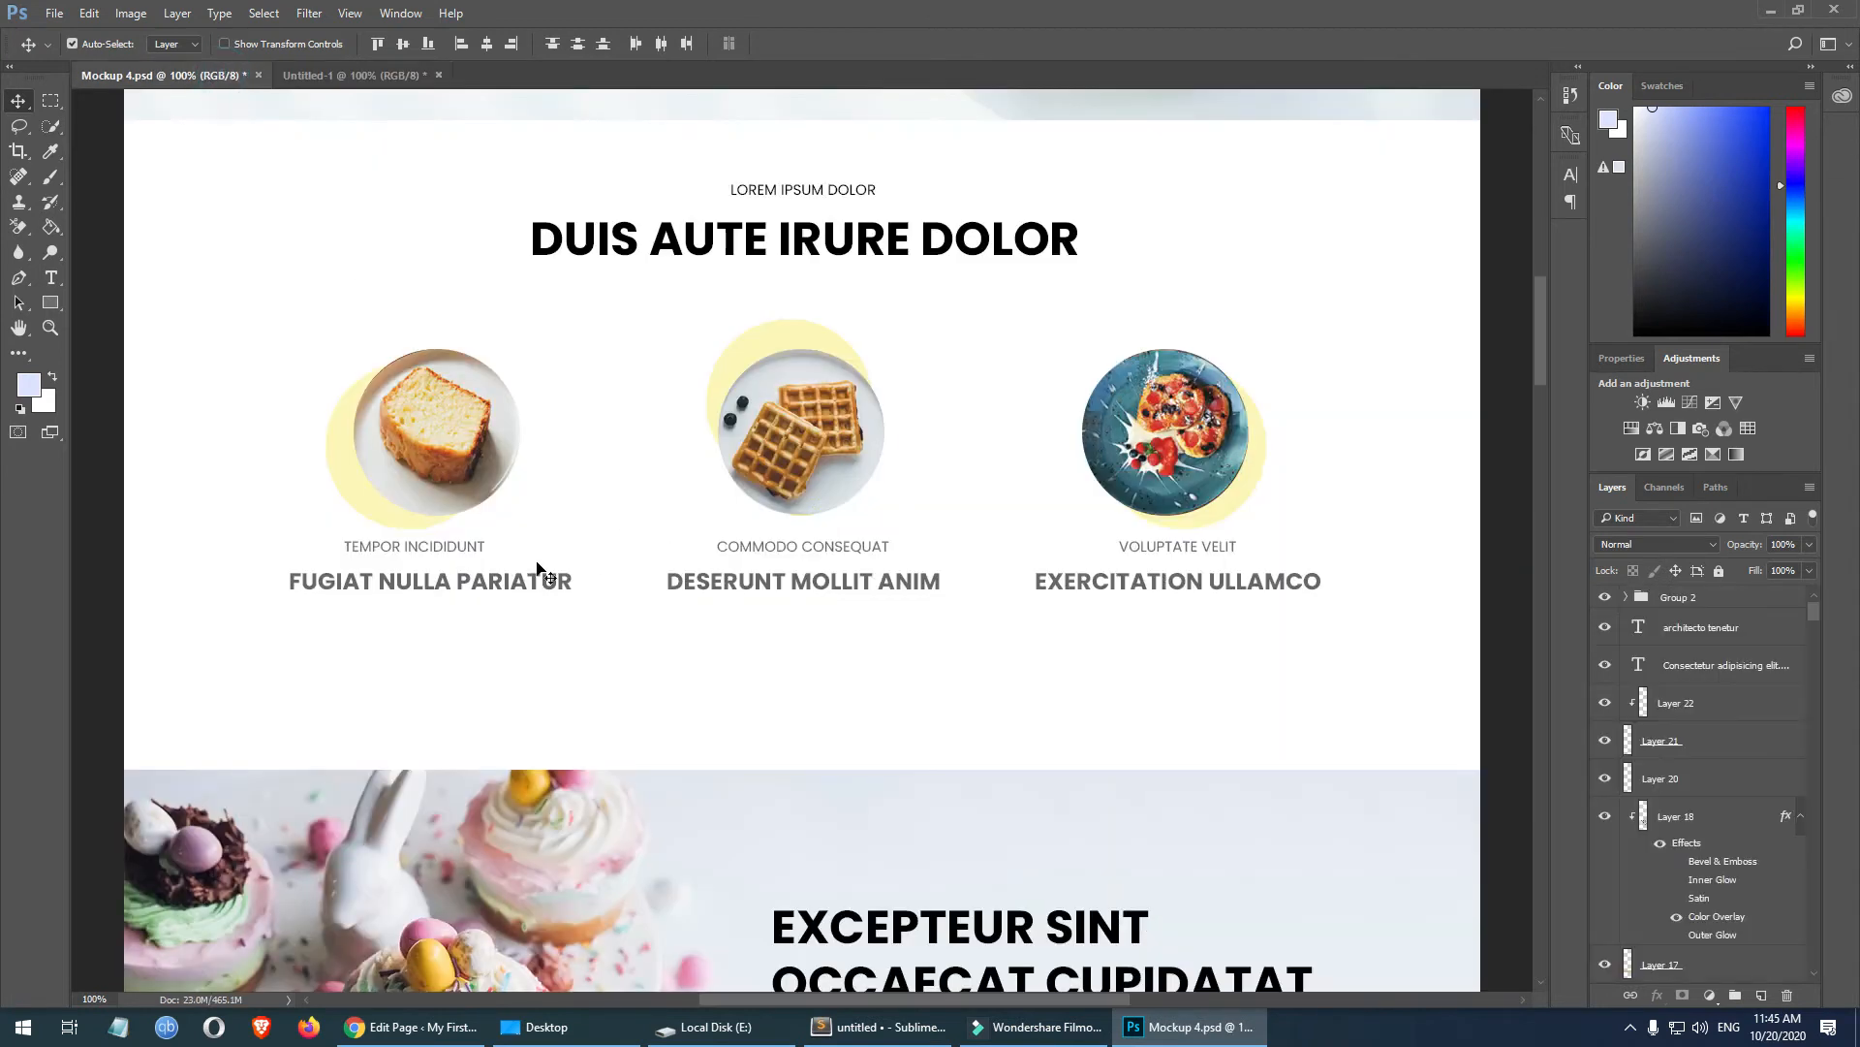
left_click(395, 554)
double_click(1630, 968)
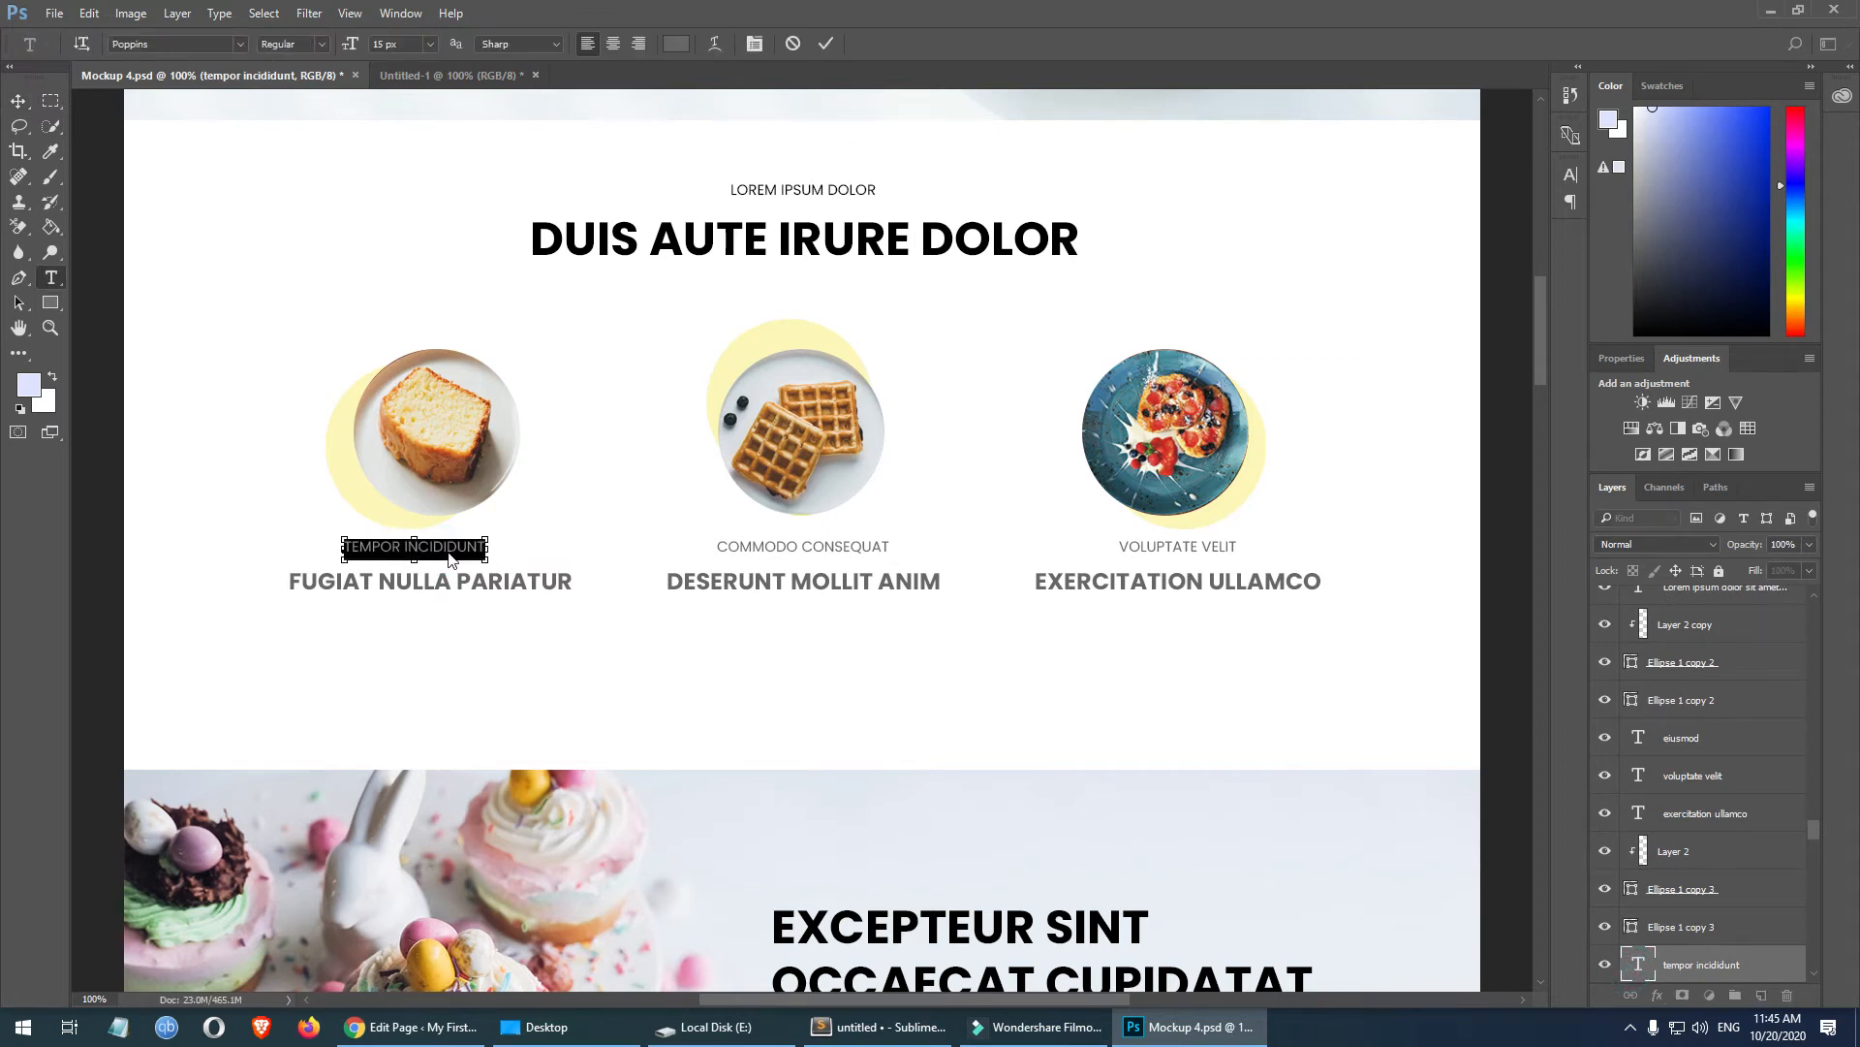
key("ctrl+Return")
scroll(1163, 807, "down", 1)
- Rename the dolor image file in the Desktop folder as "tempor incididunt"
left_click(556, 1018)
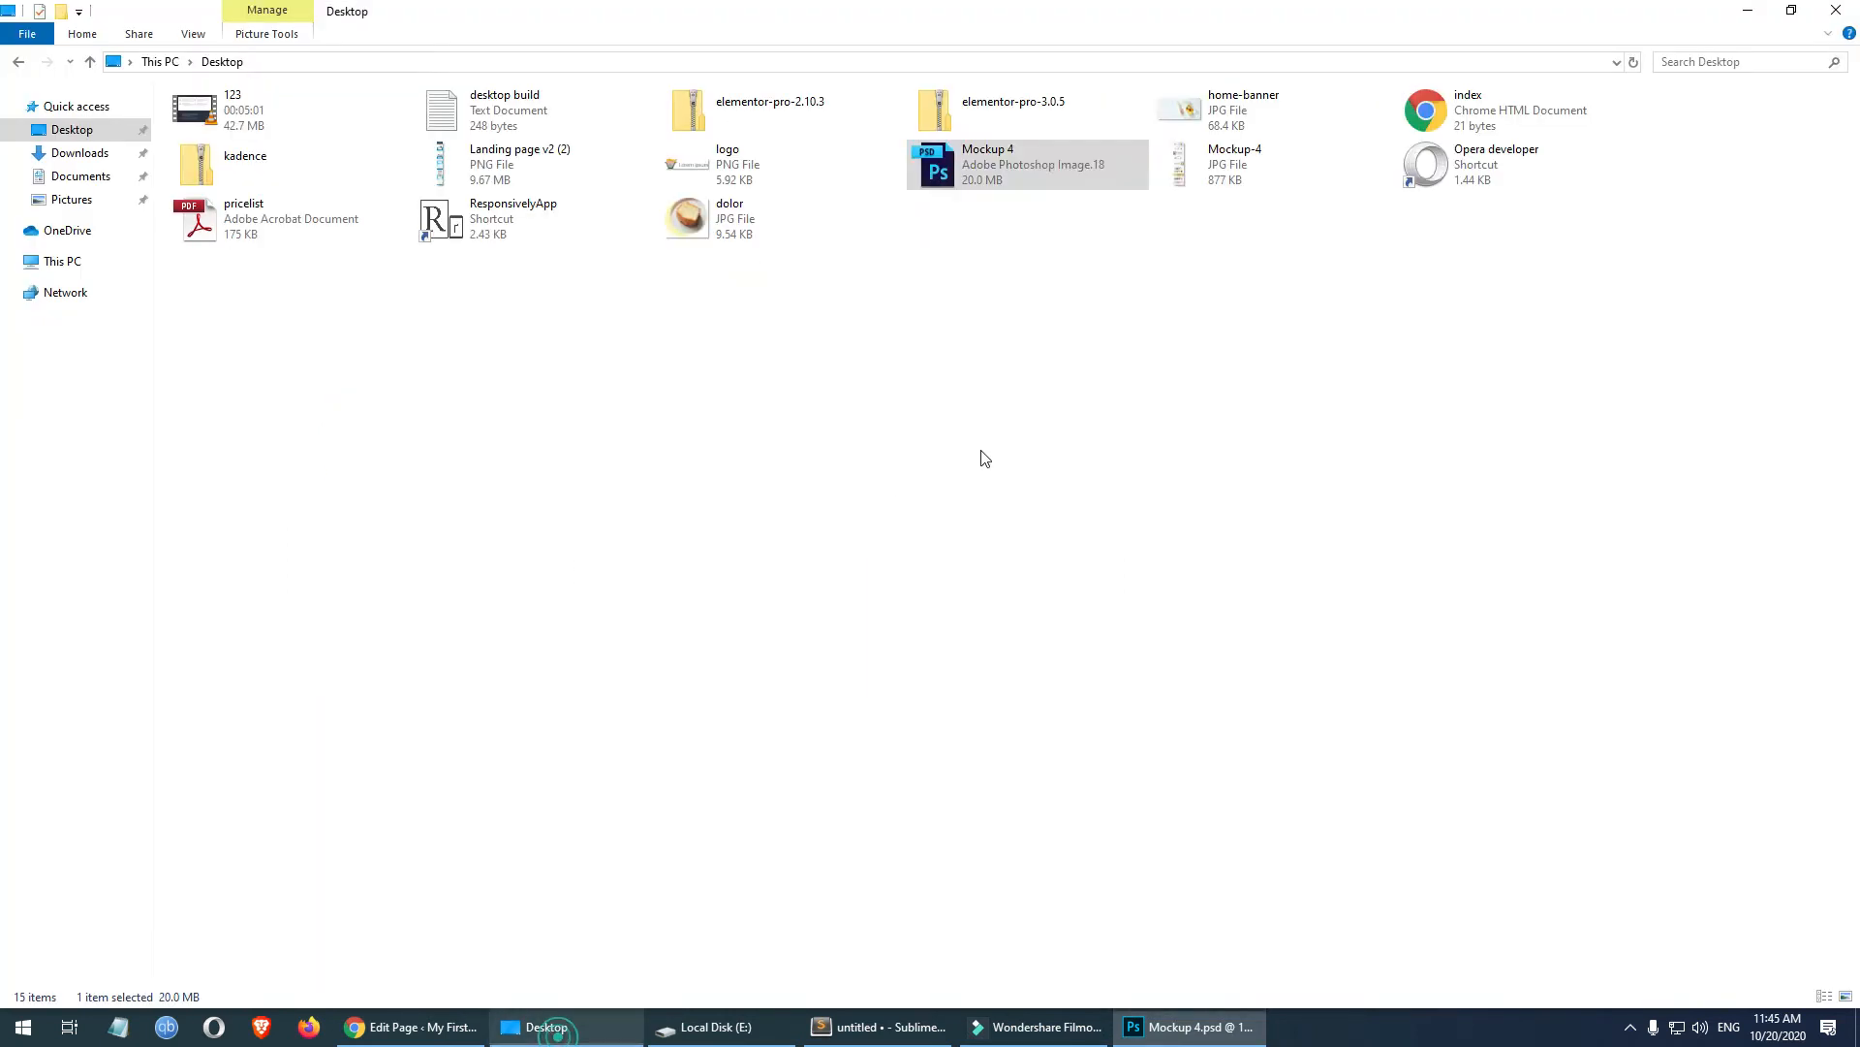
left_click(753, 227)
key("F2")
type("tempor incididunt")
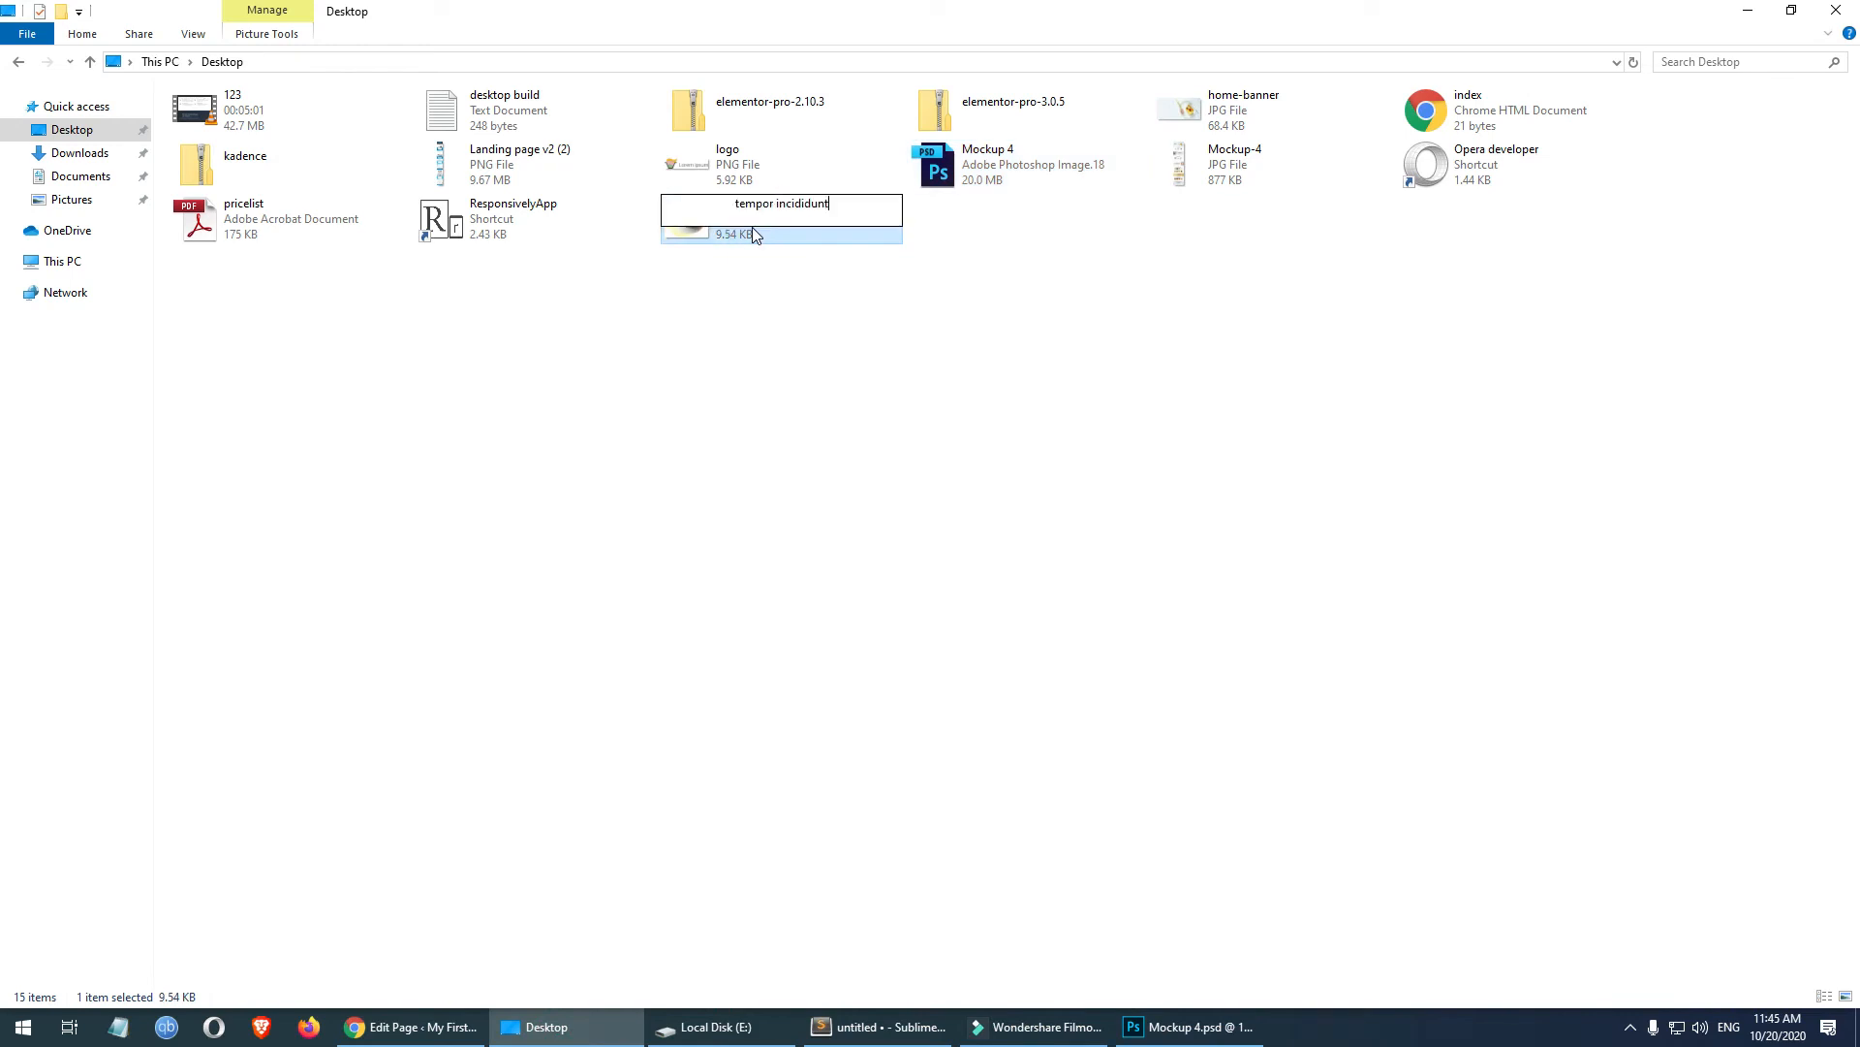
key("Return")
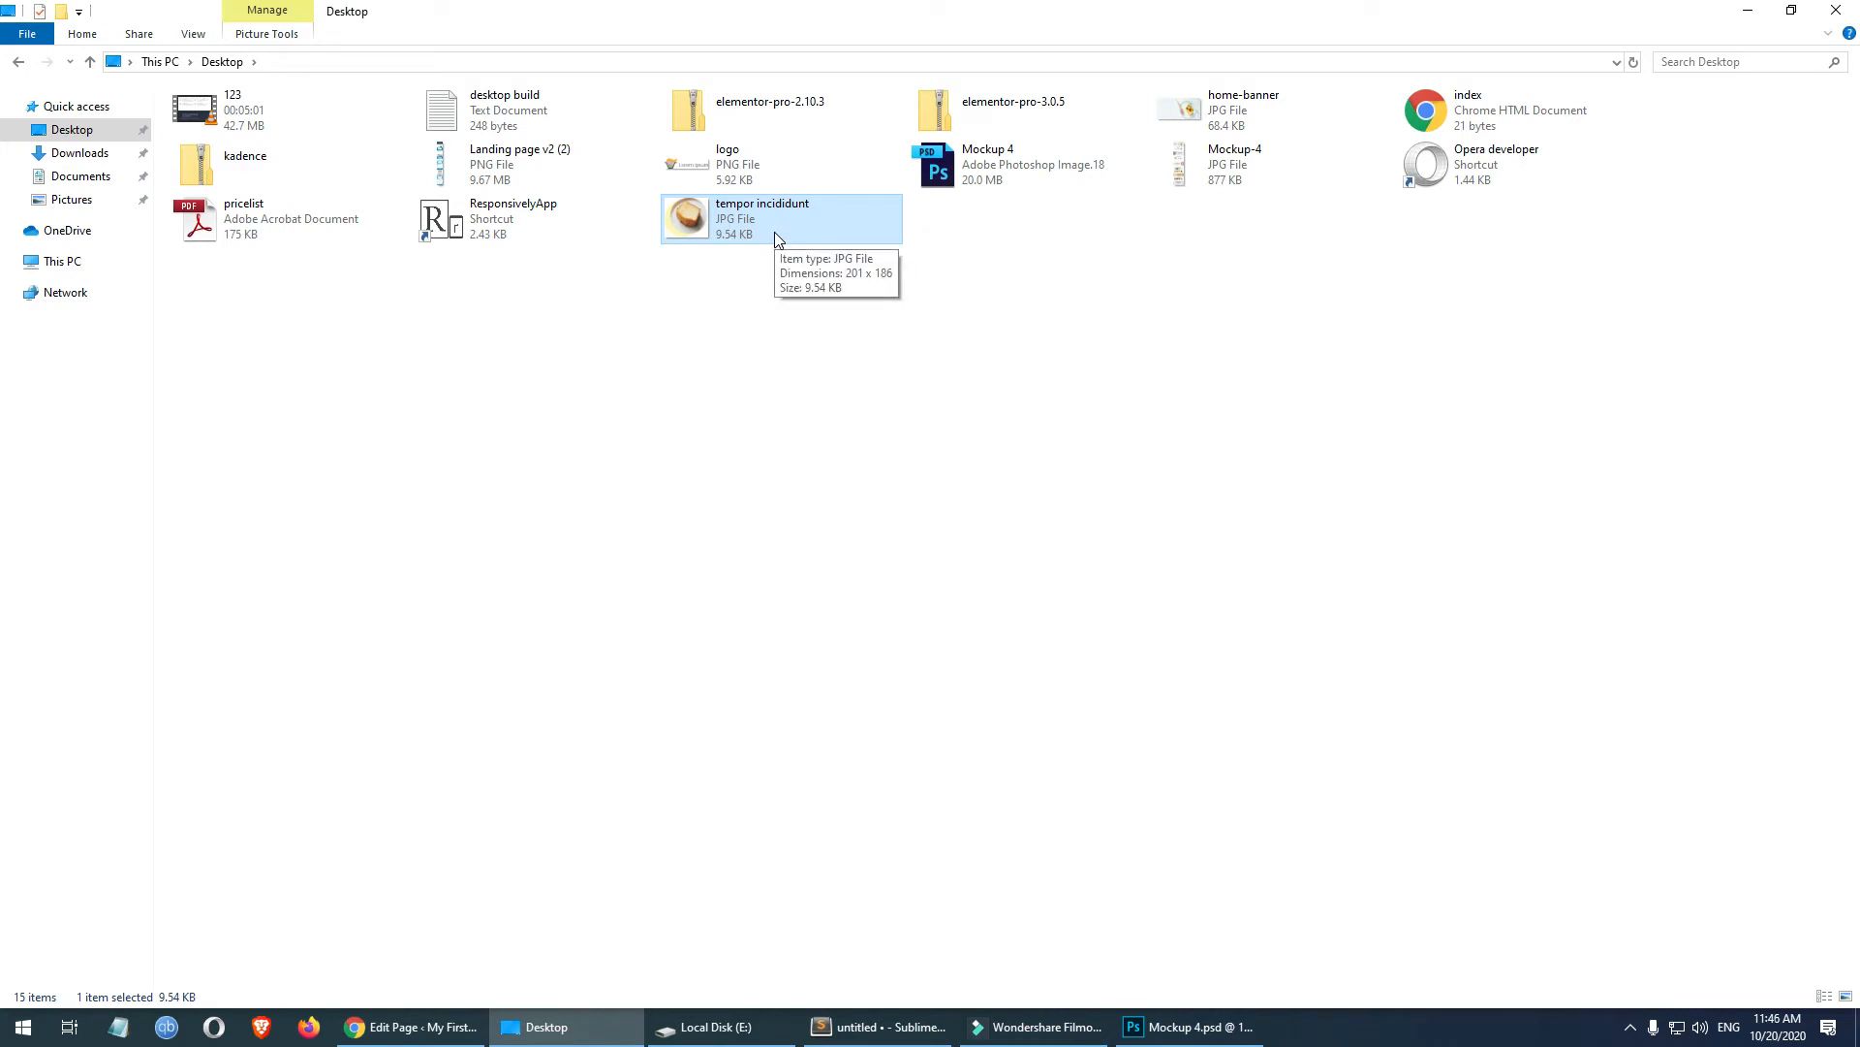
- Reload the live website page in the browser to examine the info box, and compare it with the Photoshop mockup
left_click(412, 1026)
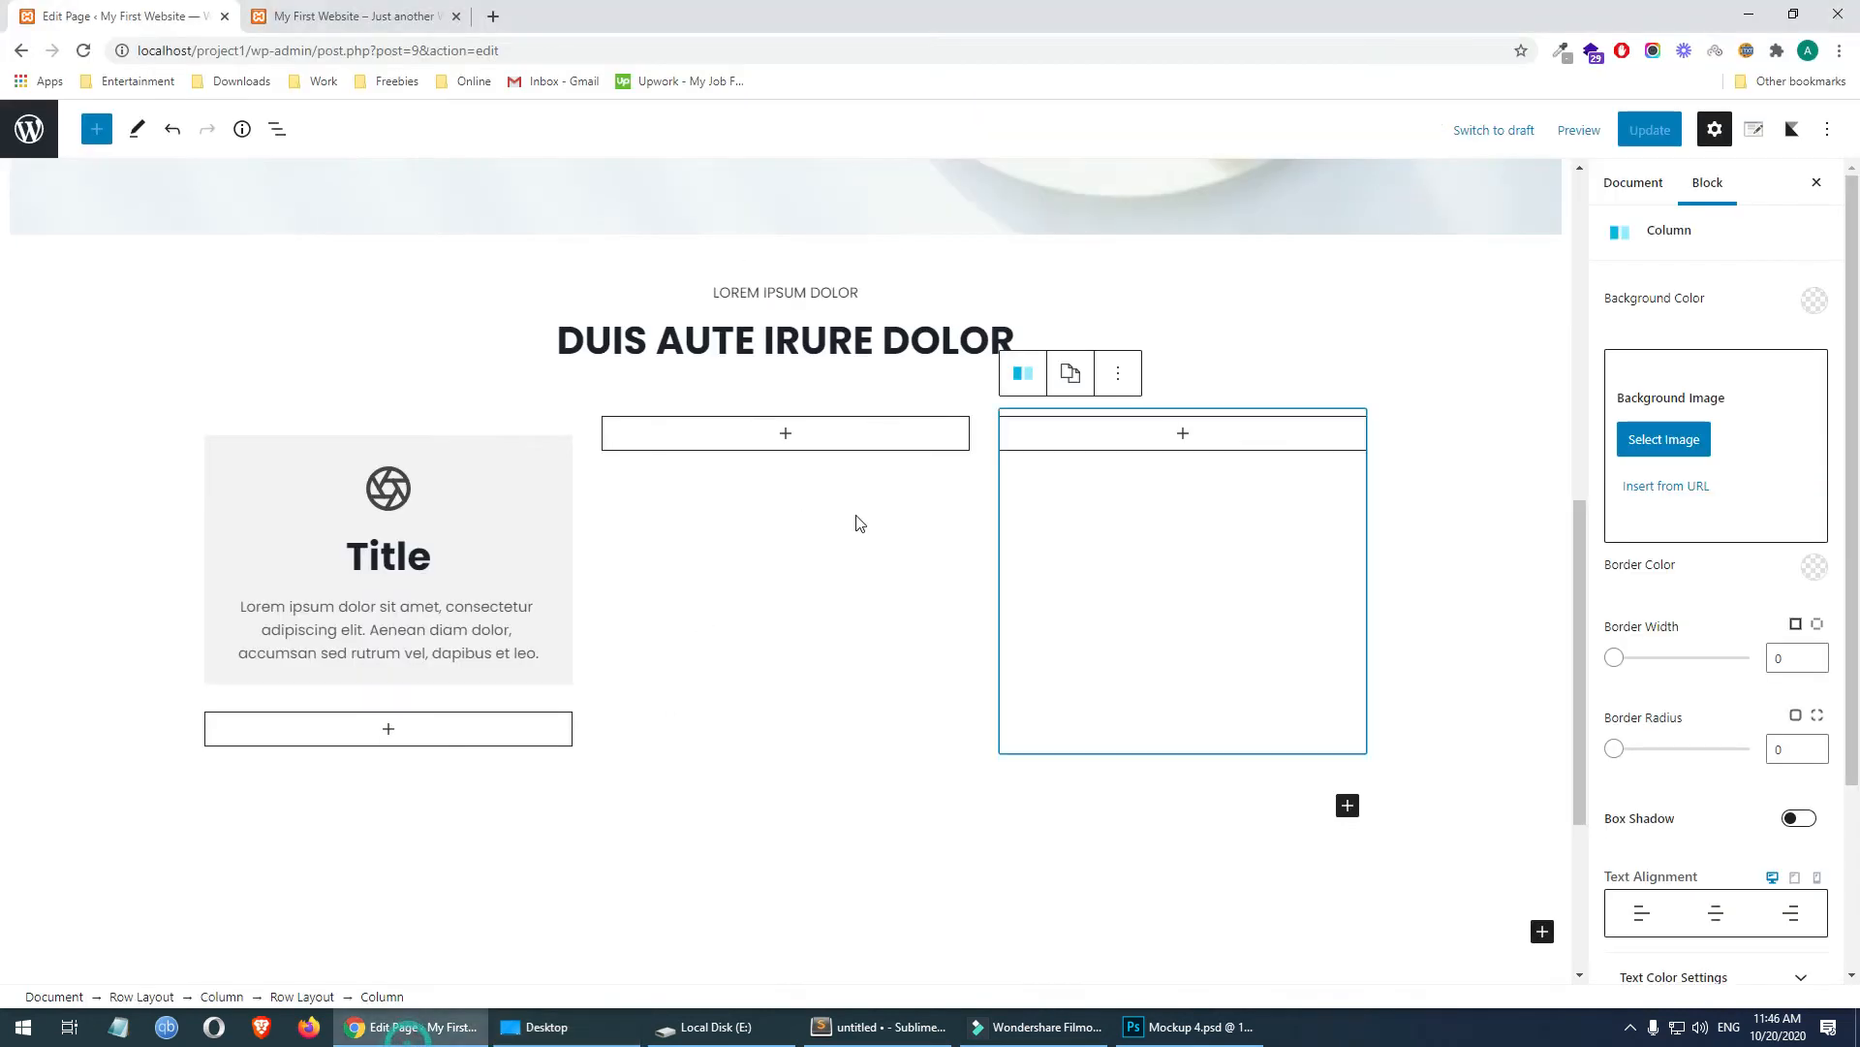
left_click(247, 10)
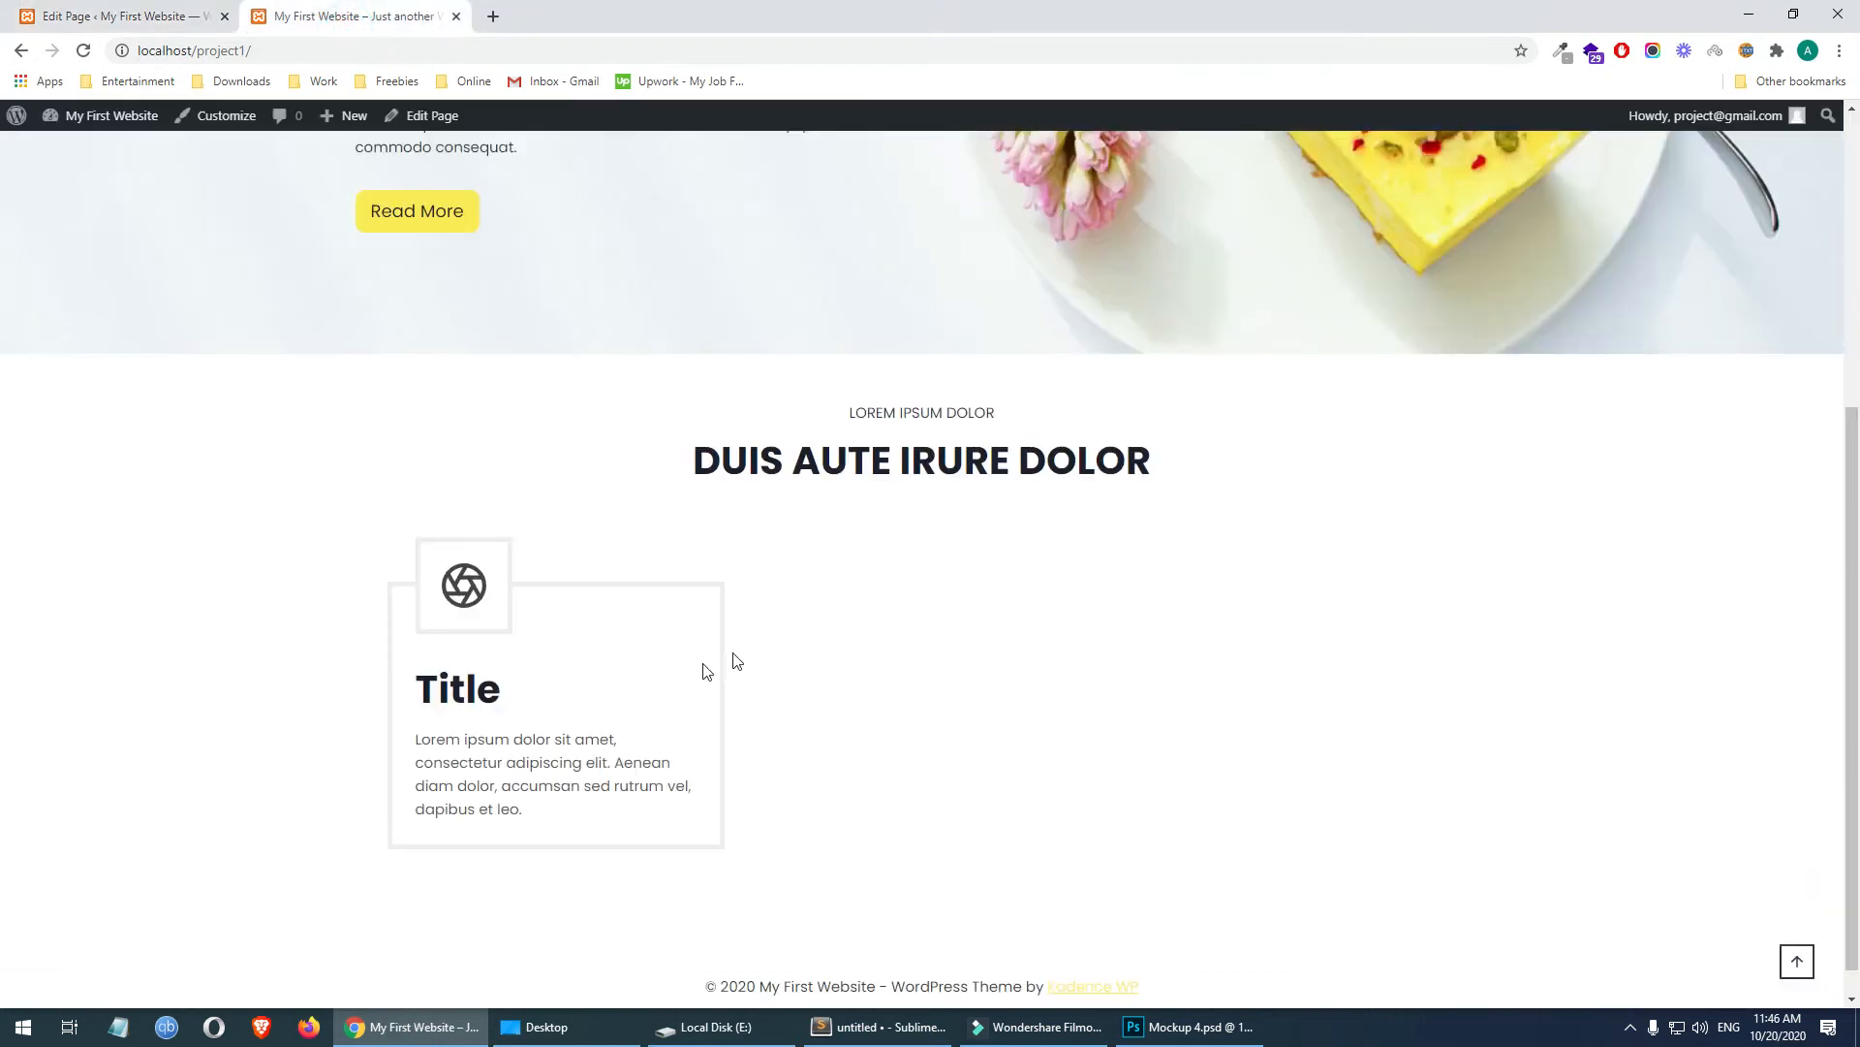
key("F5")
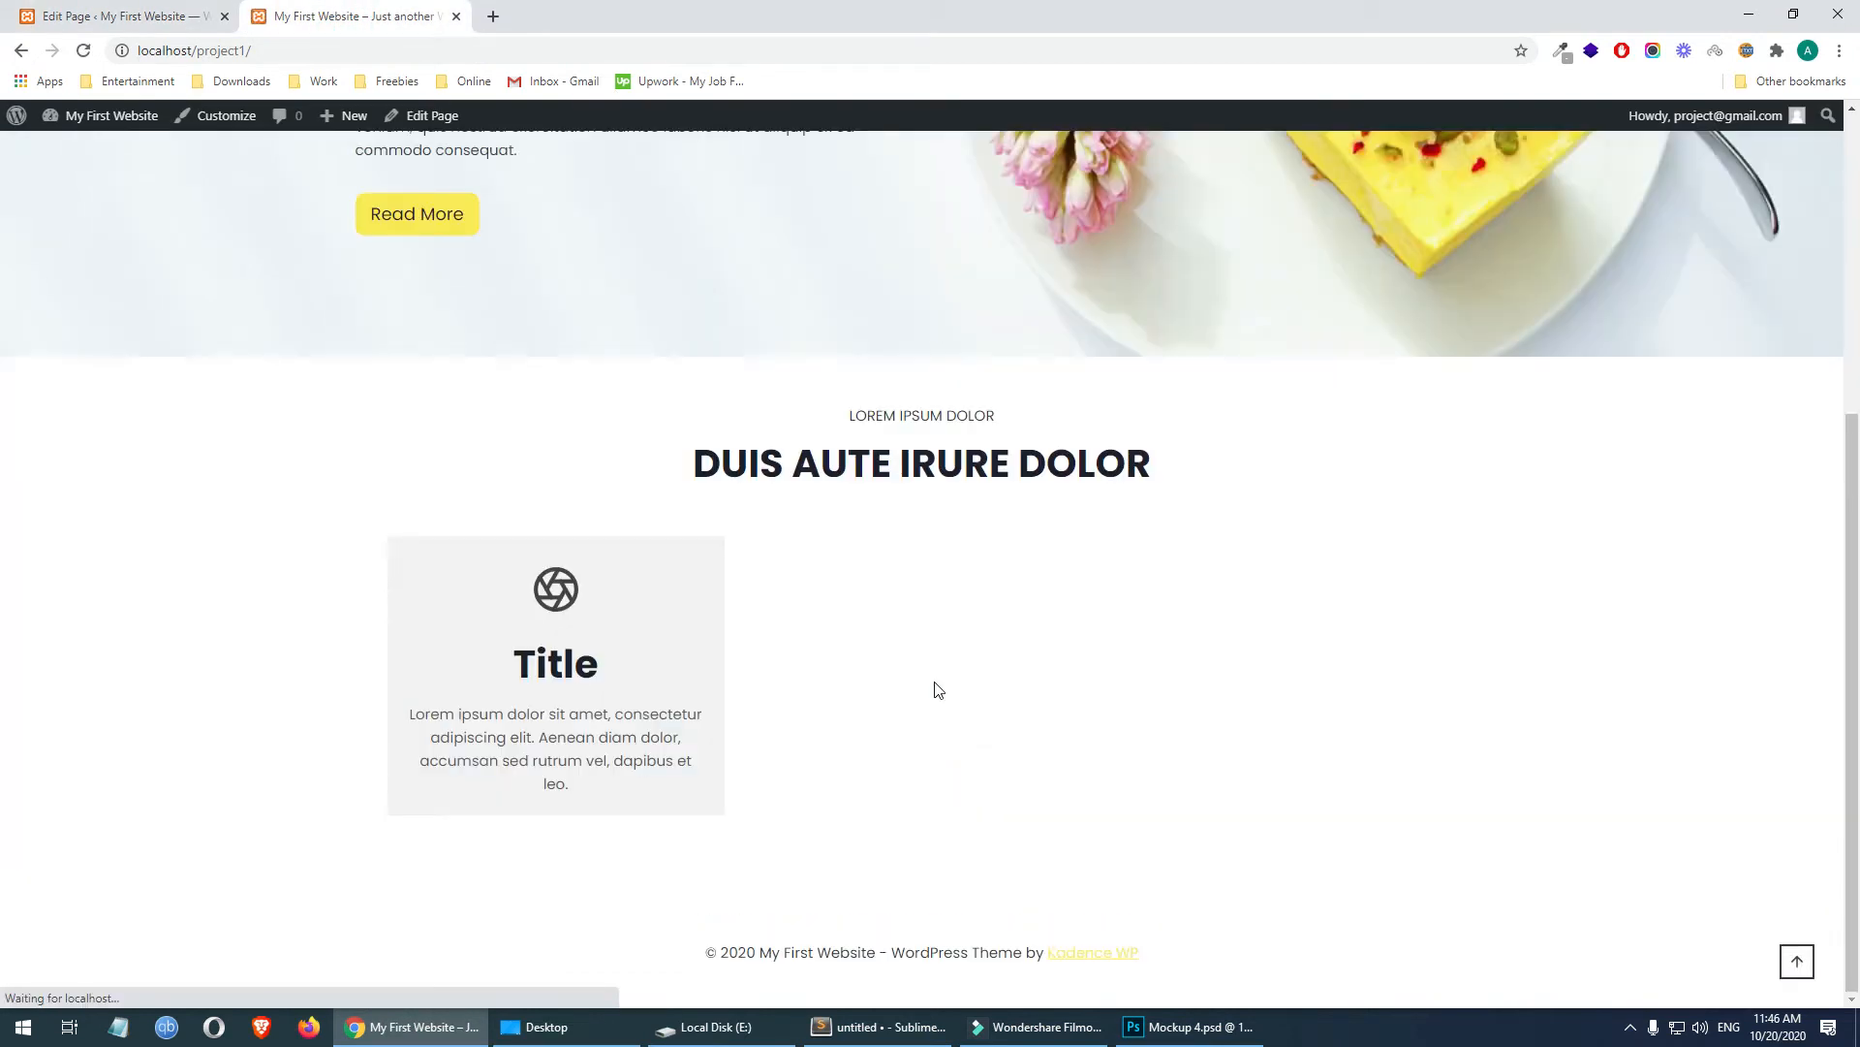
left_click(140, 10)
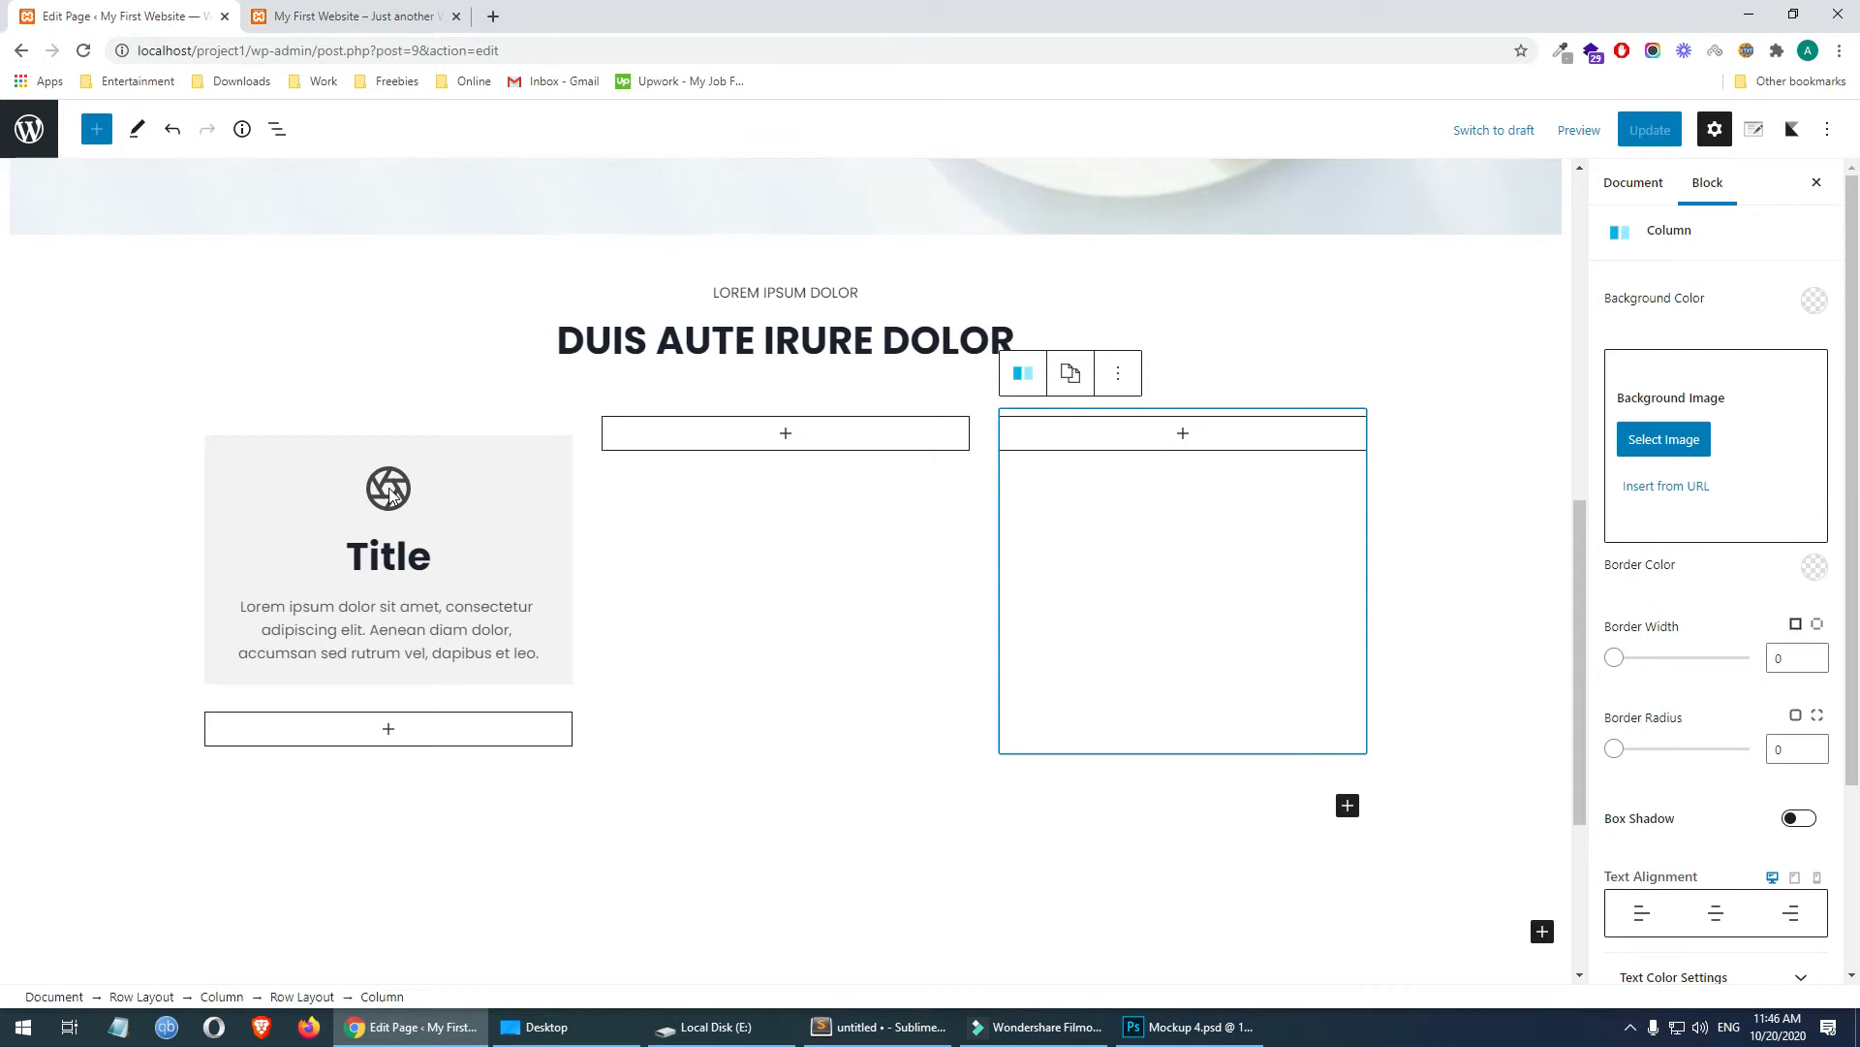
left_click(1245, 1025)
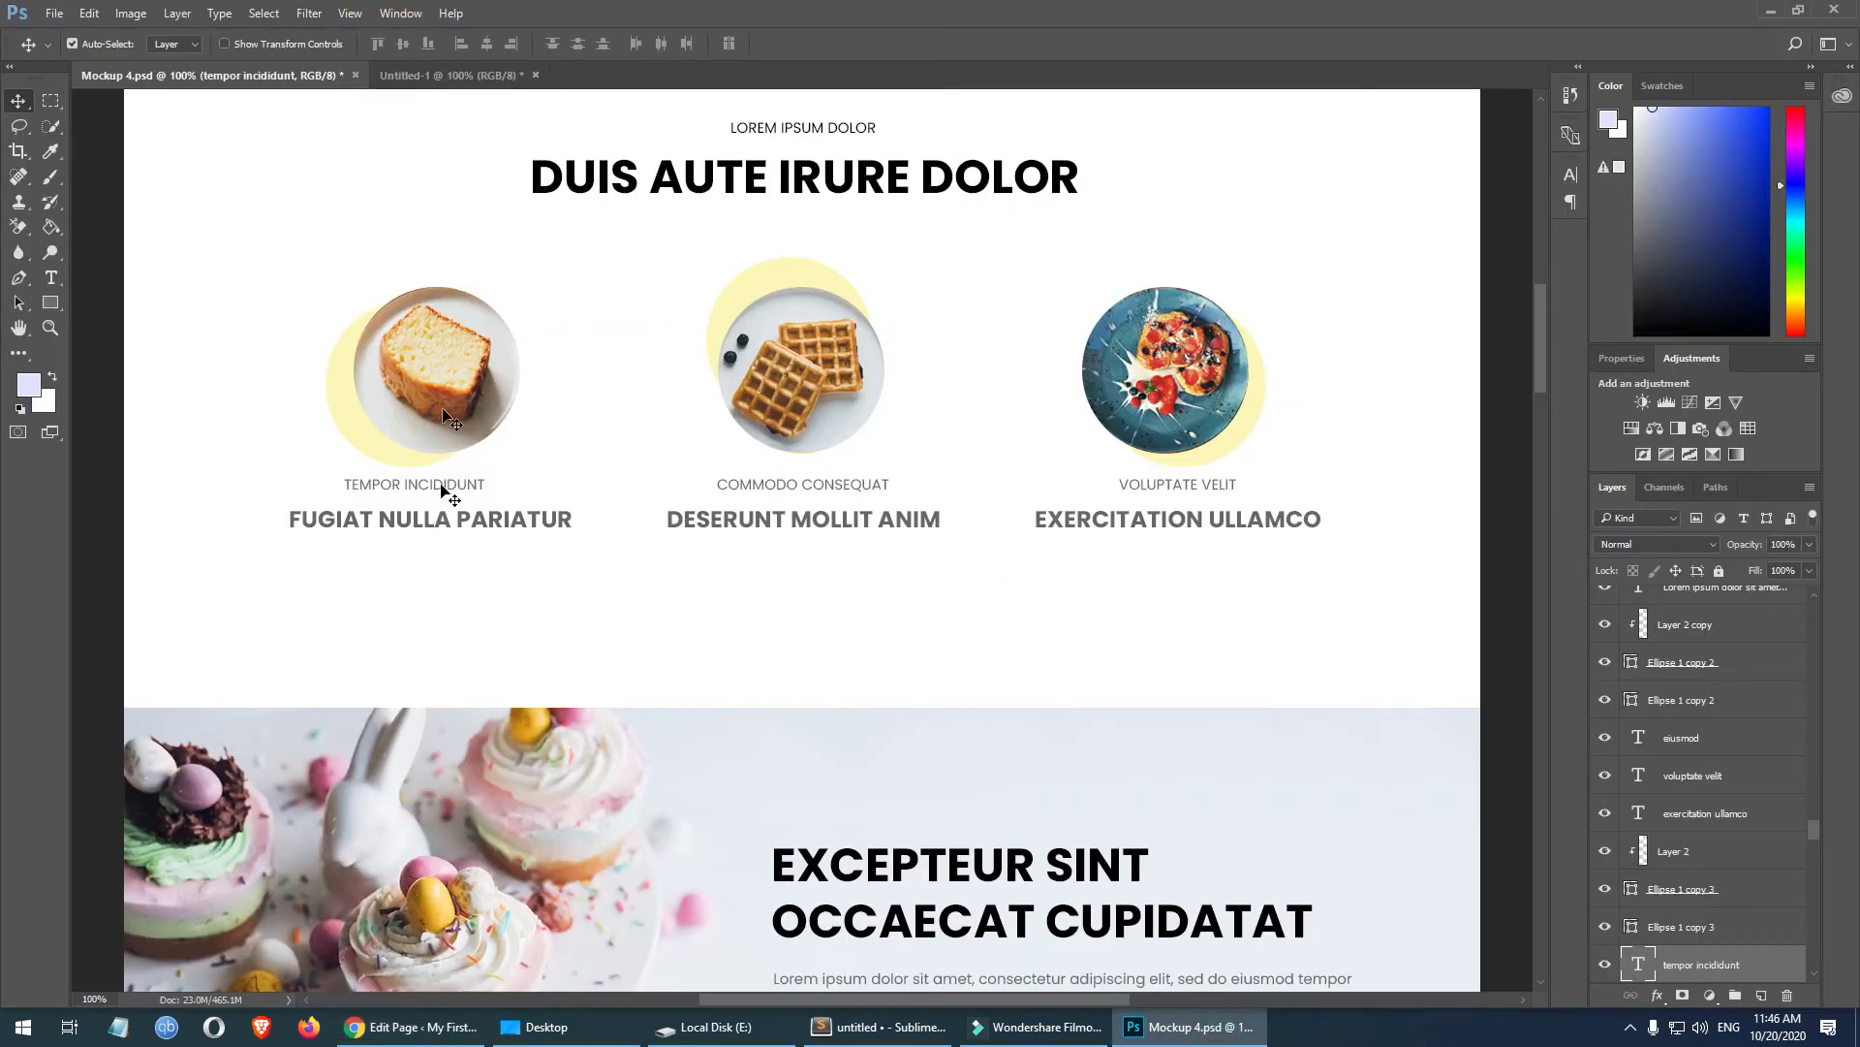
left_click(411, 1026)
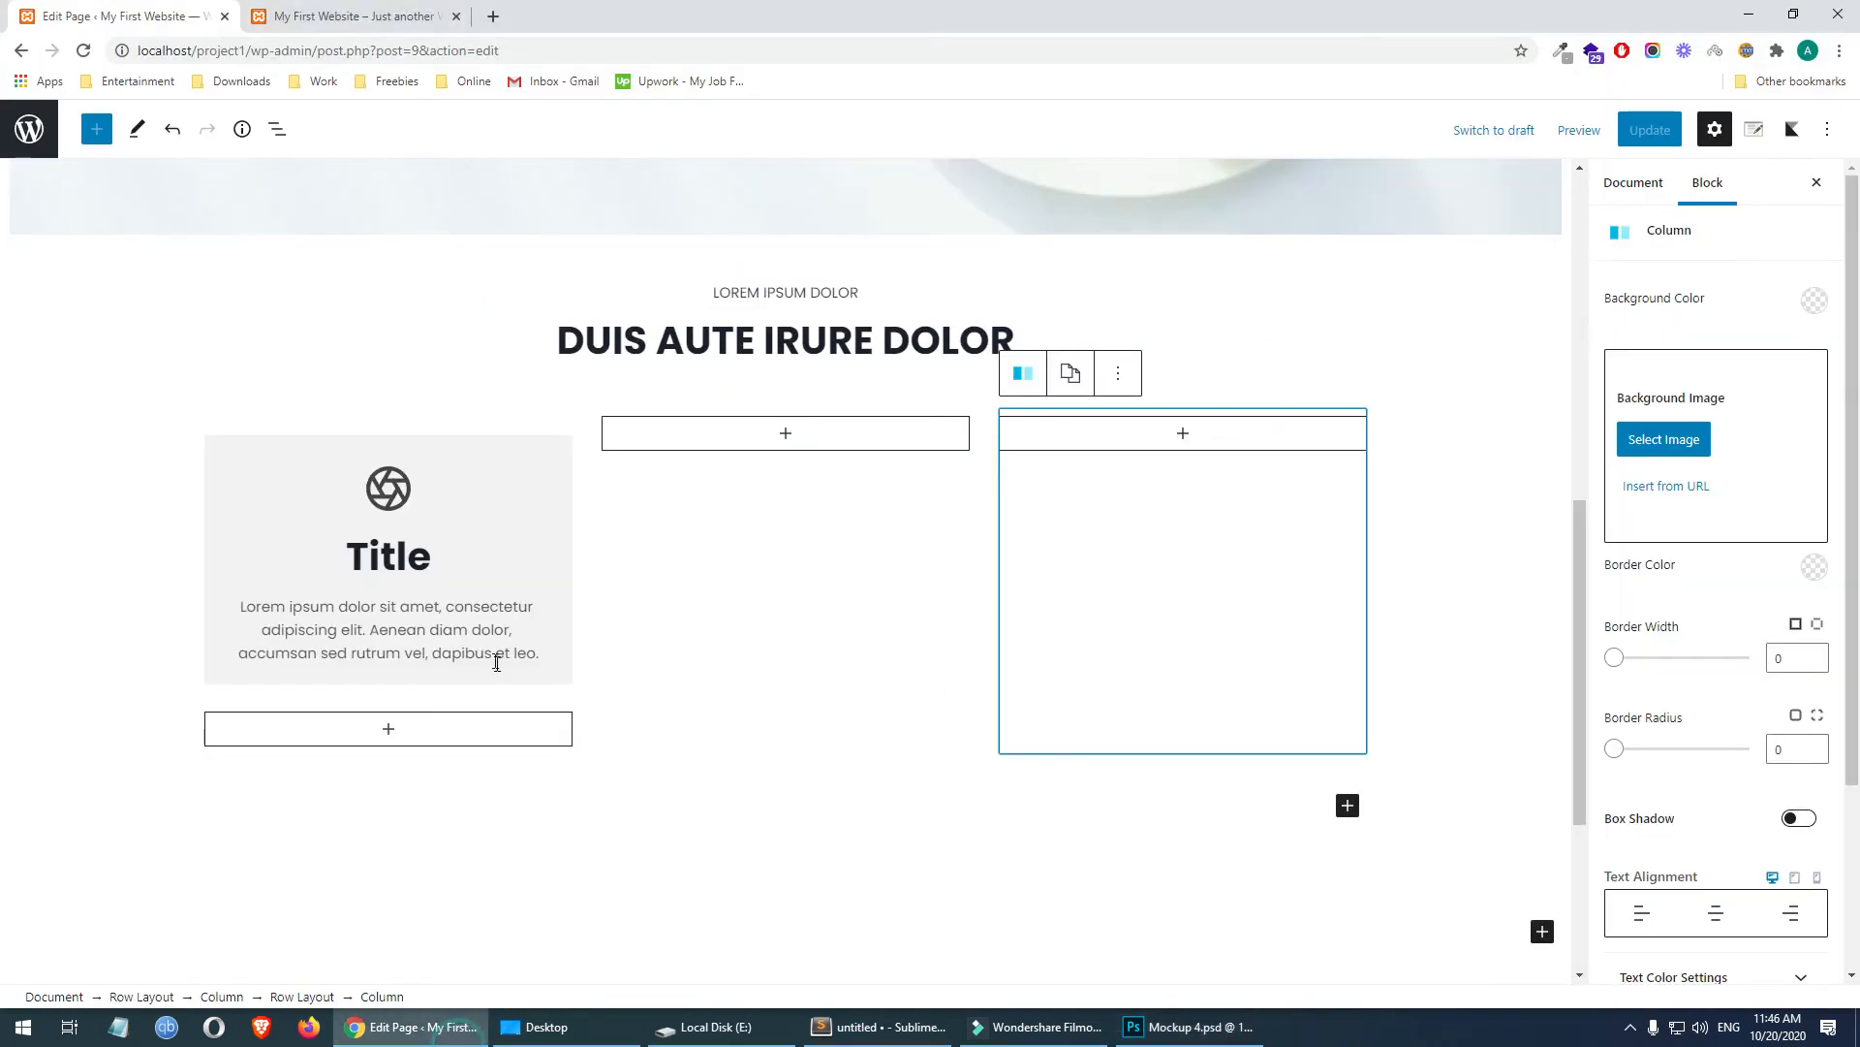
- Try left and right content alignment on the first column's info box, returning it to centre
left_click(383, 499)
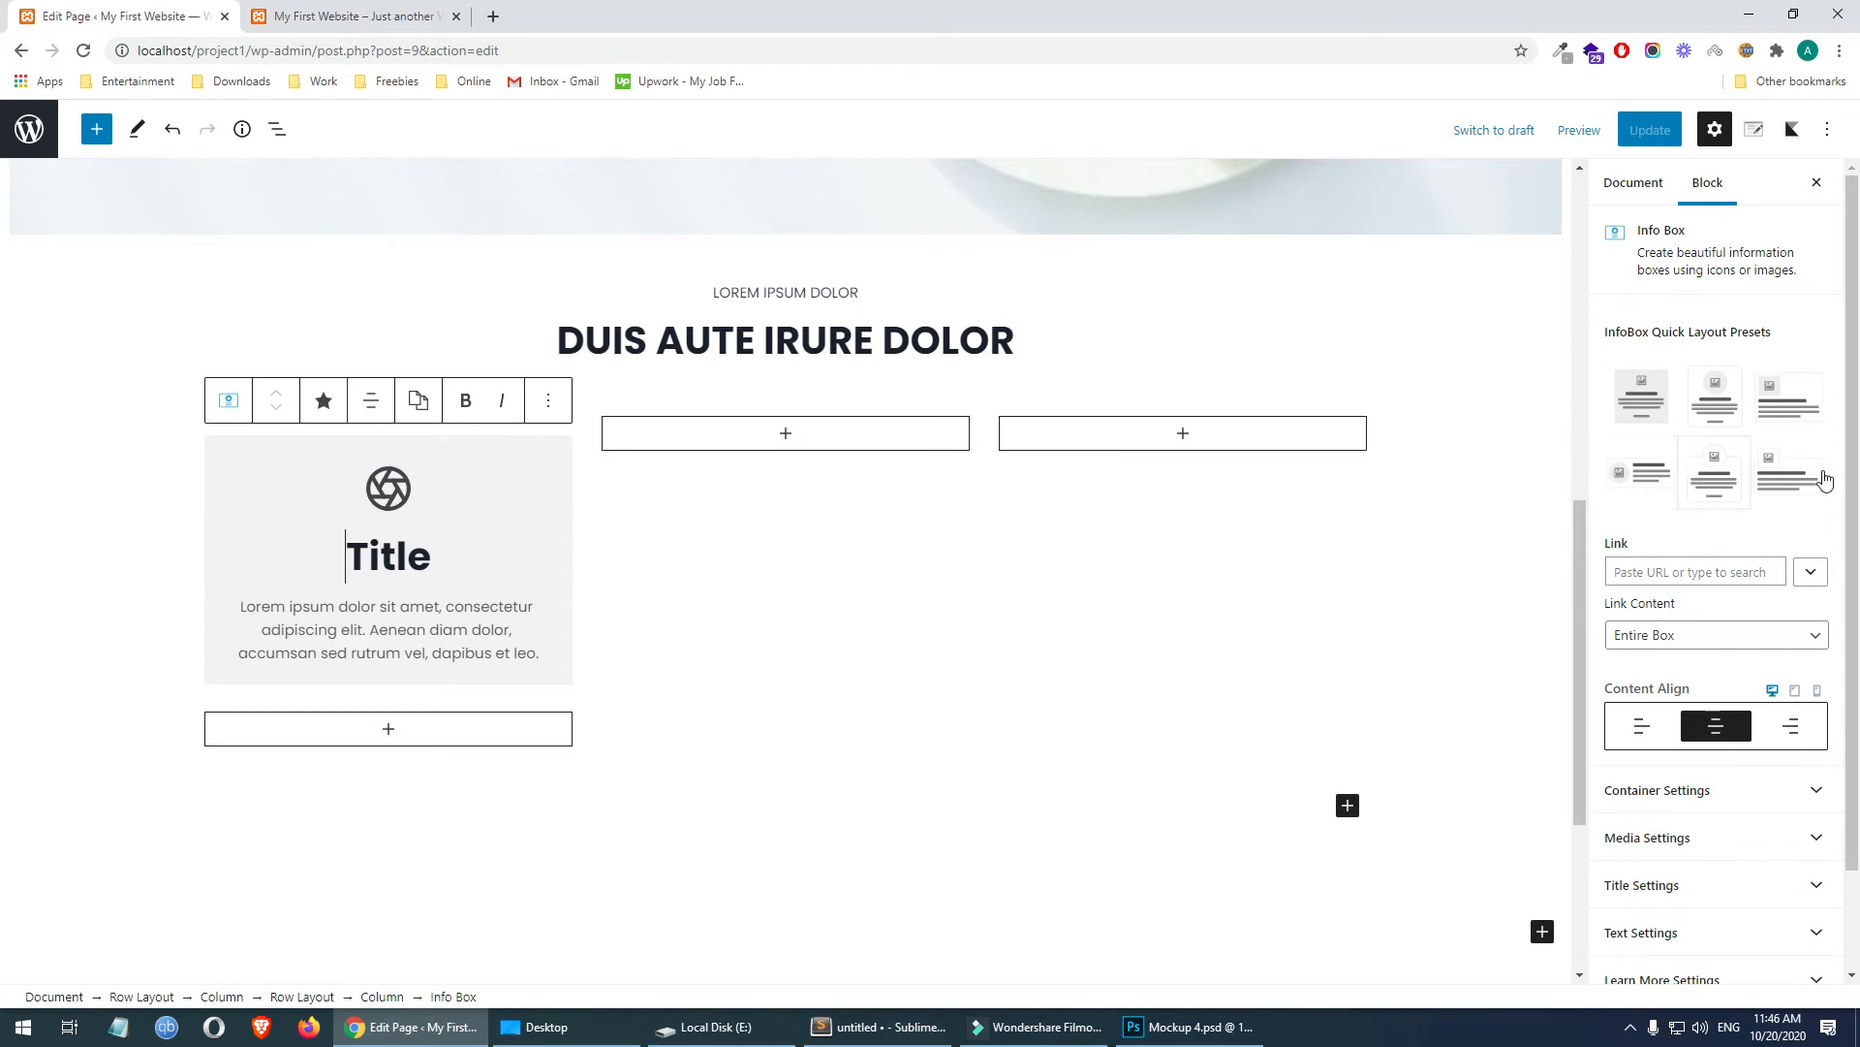
scroll(1816, 504, "down", 2)
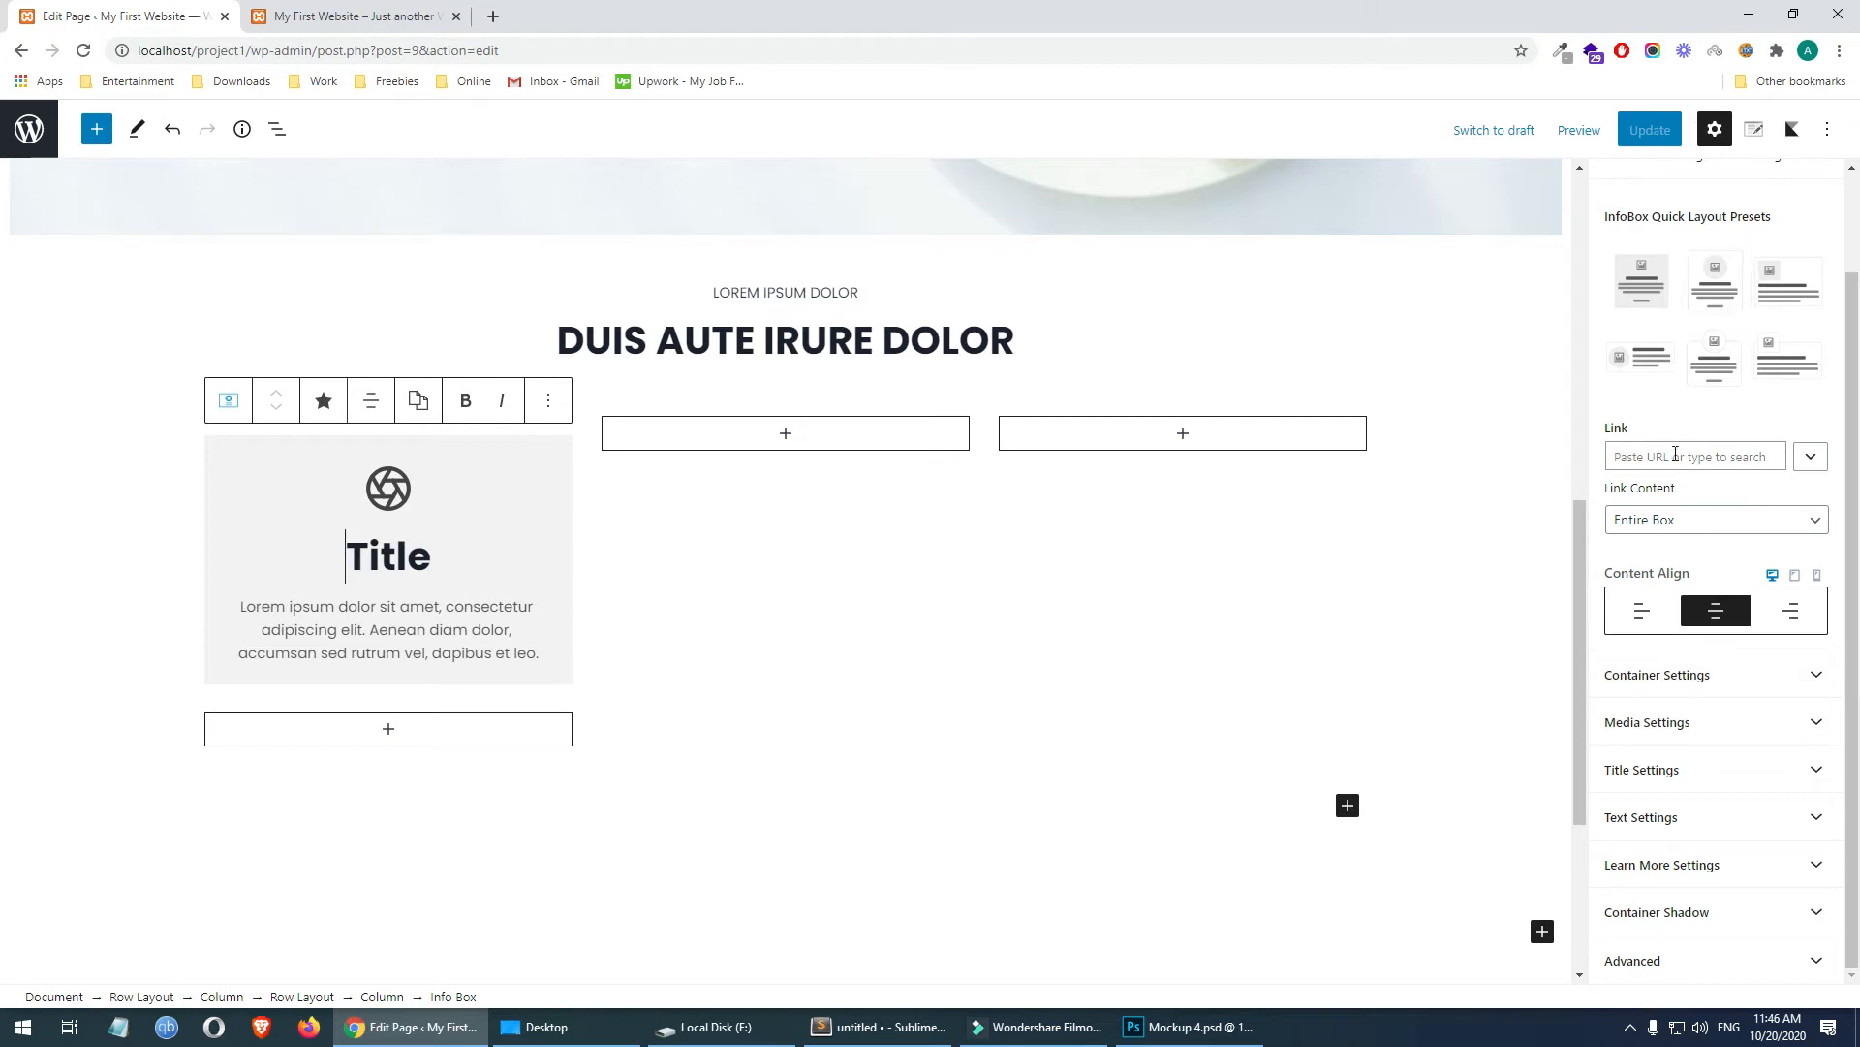
left_click(1650, 614)
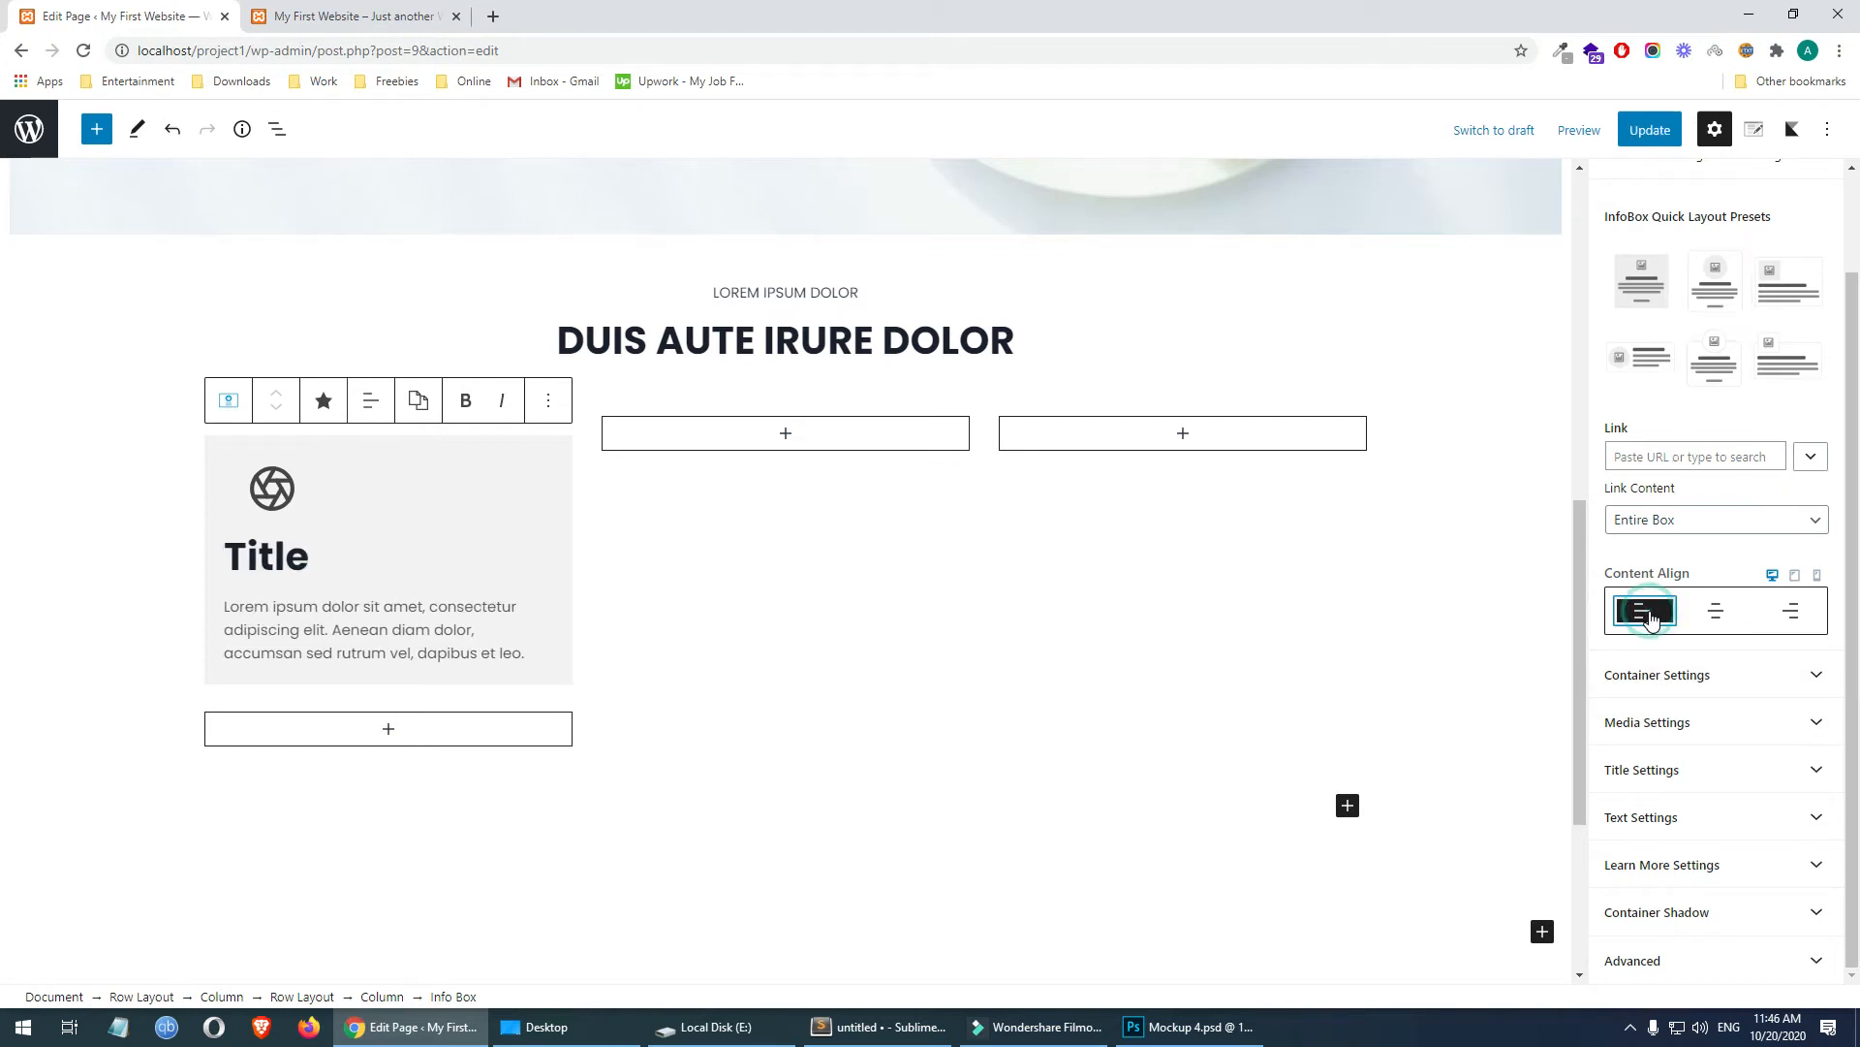
left_click(1792, 611)
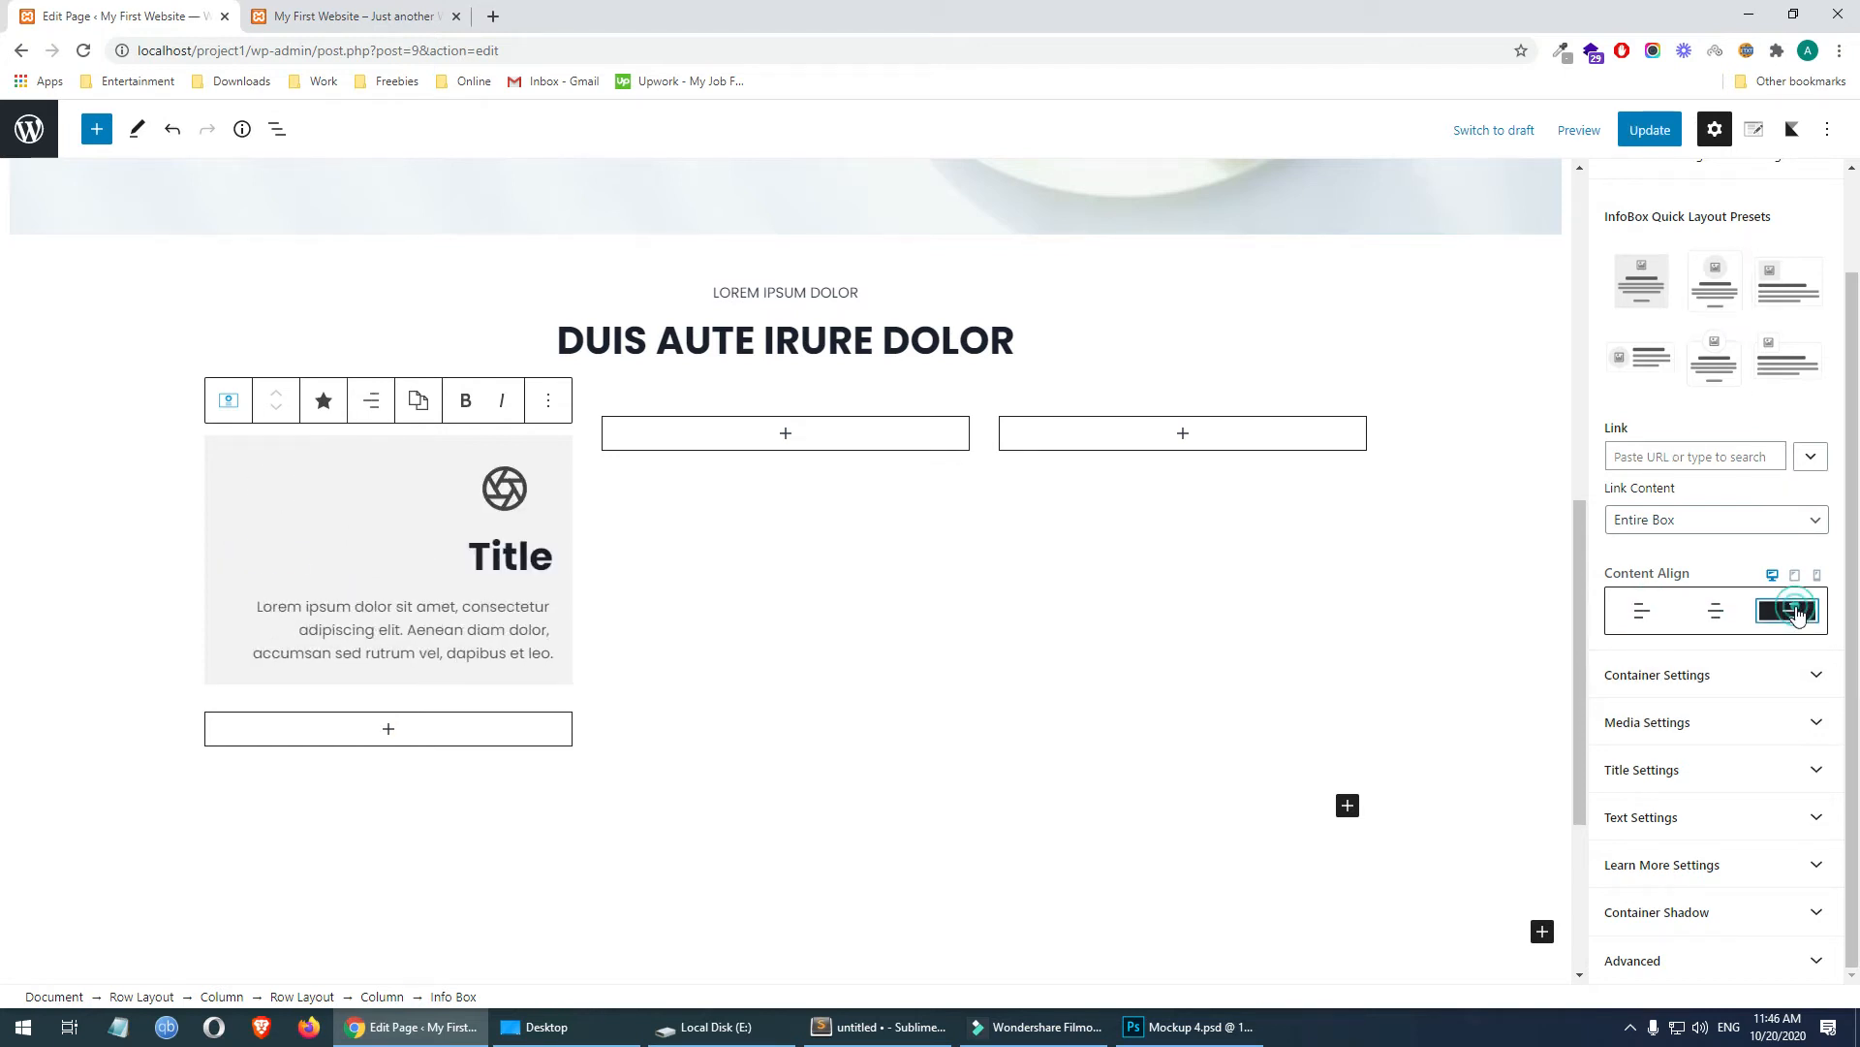
left_click(1720, 612)
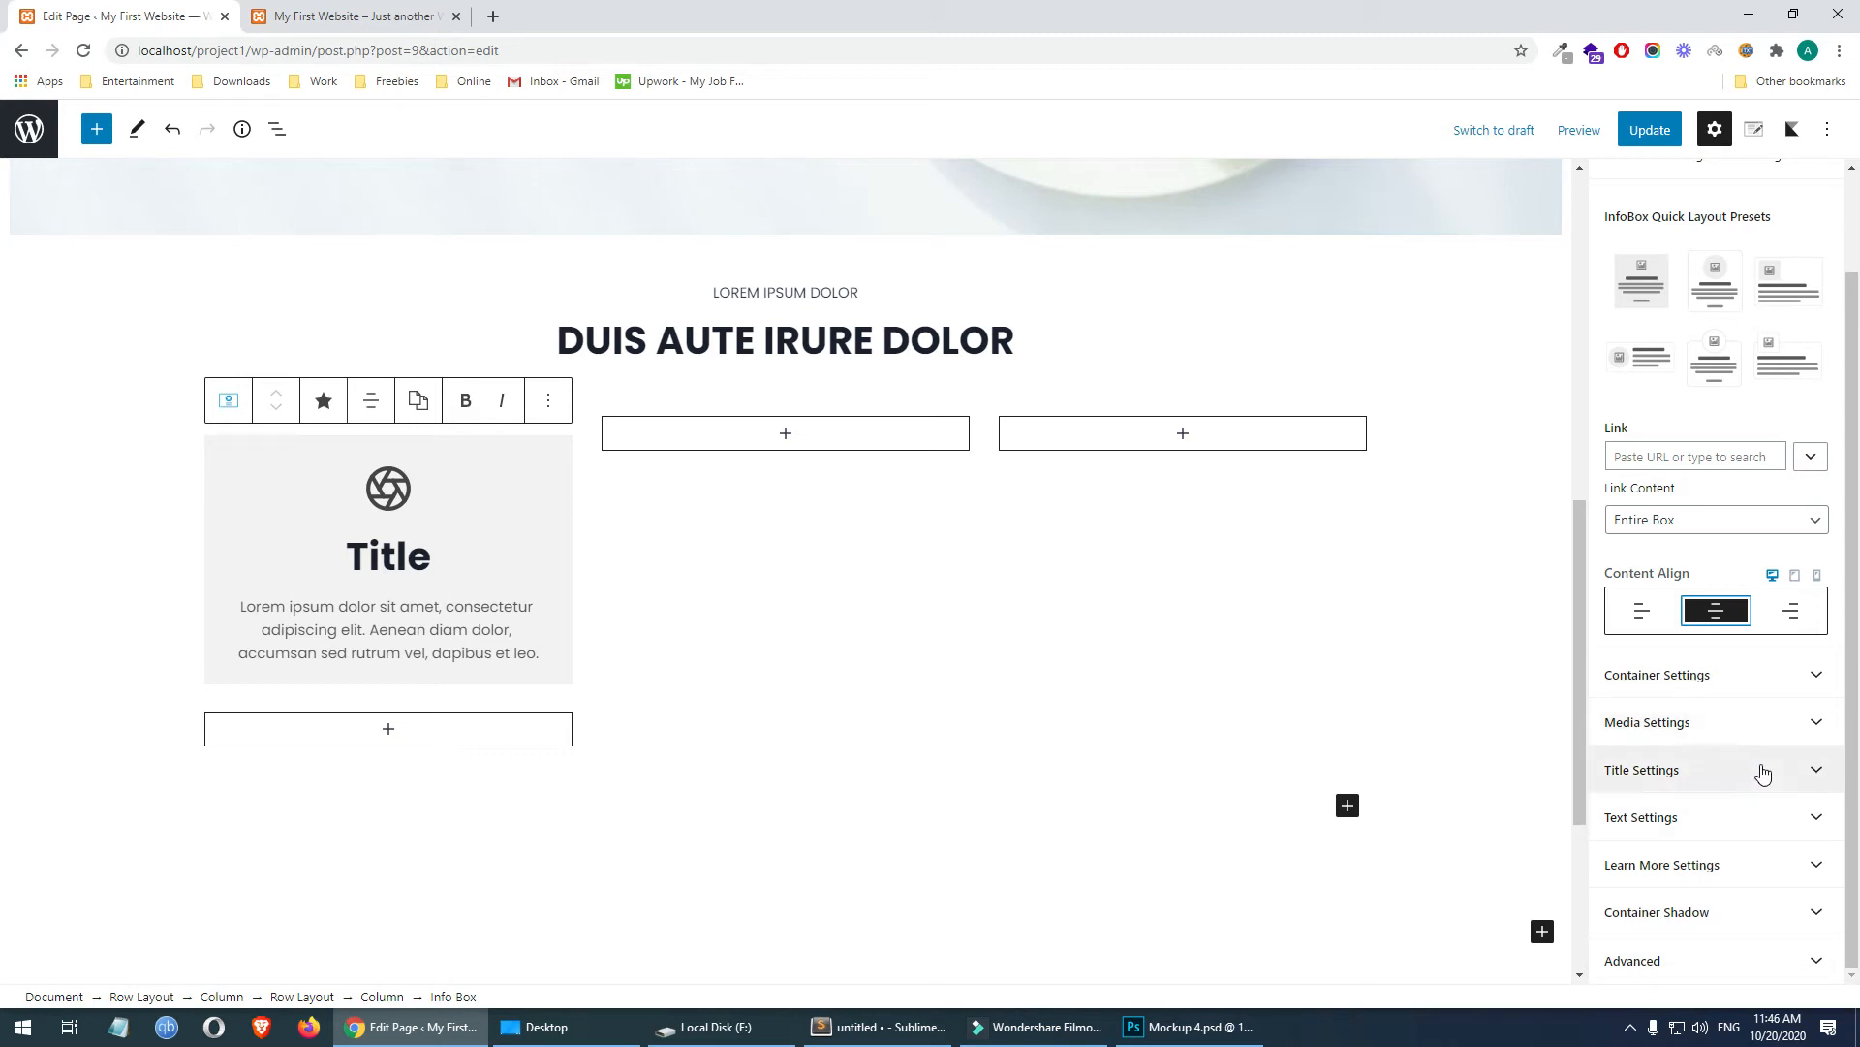
double_click(397, 572)
left_click_drag(310, 606, 408, 630)
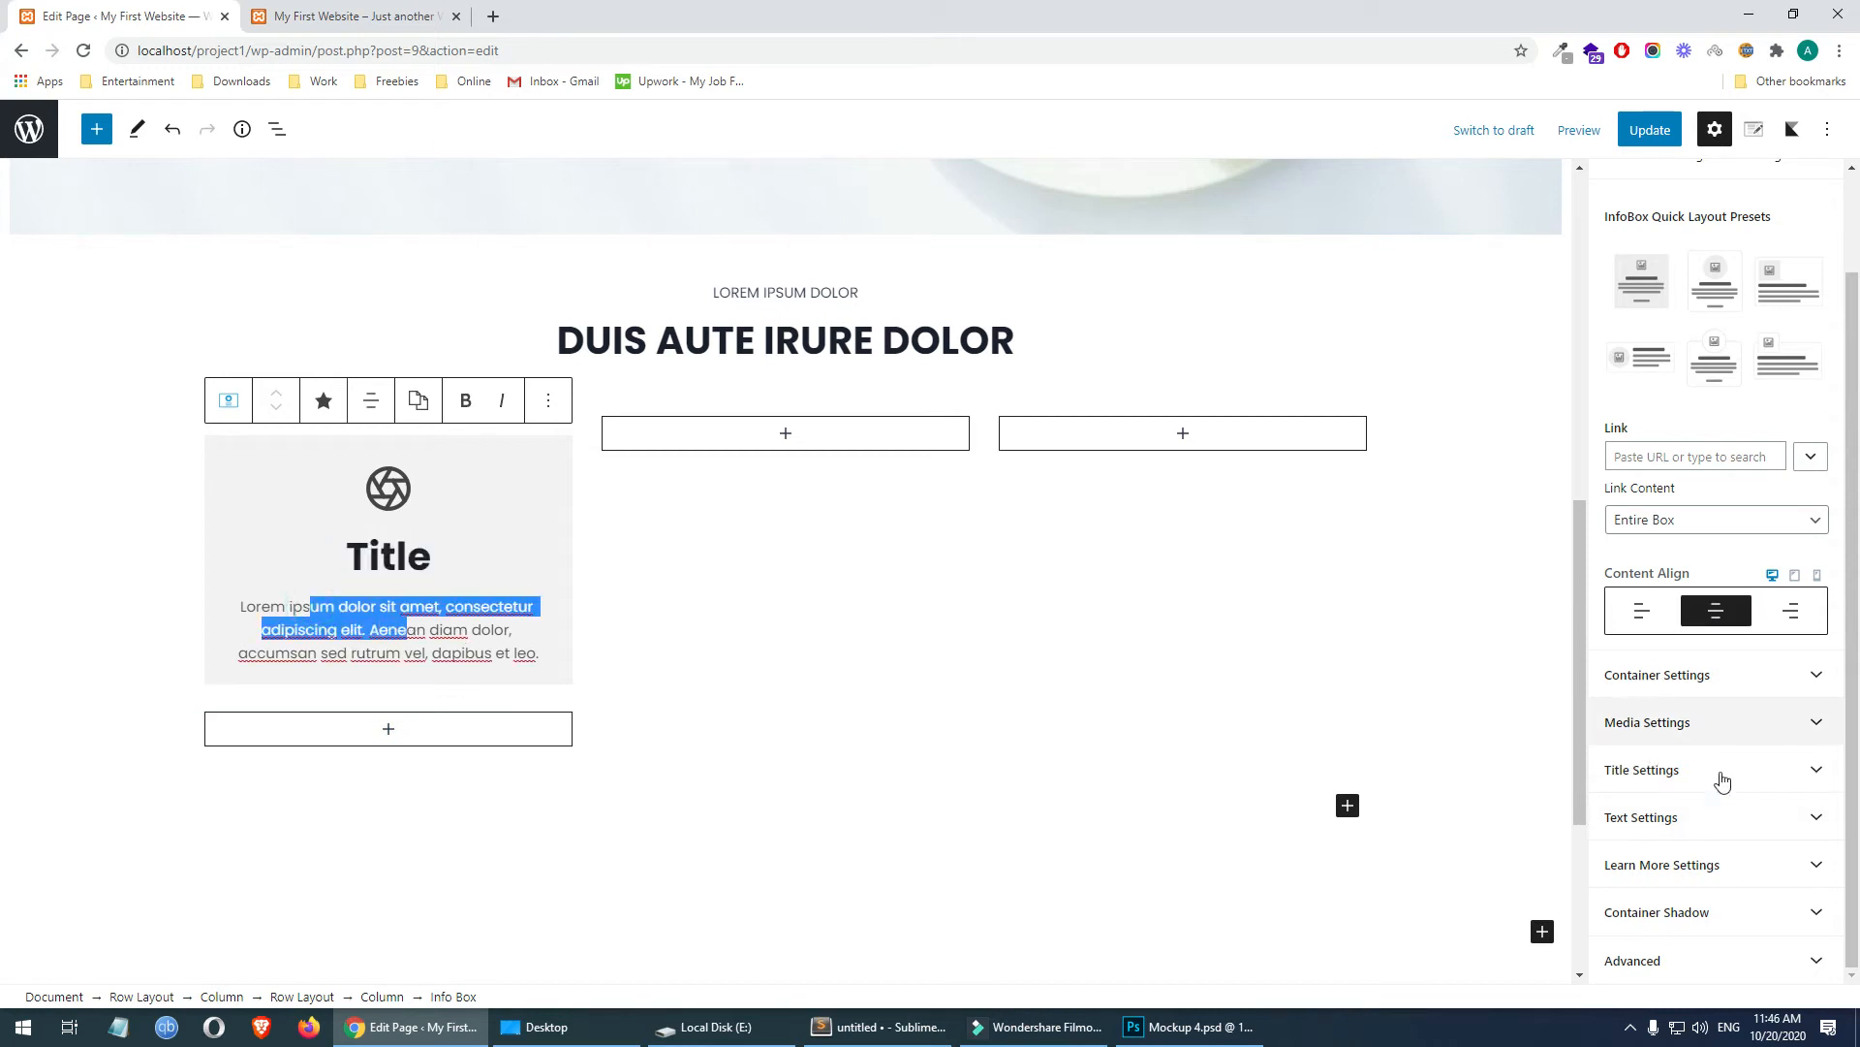
- Set the info box's normal container background to white in its container settings
left_click(1729, 673)
key("alt+Tab")
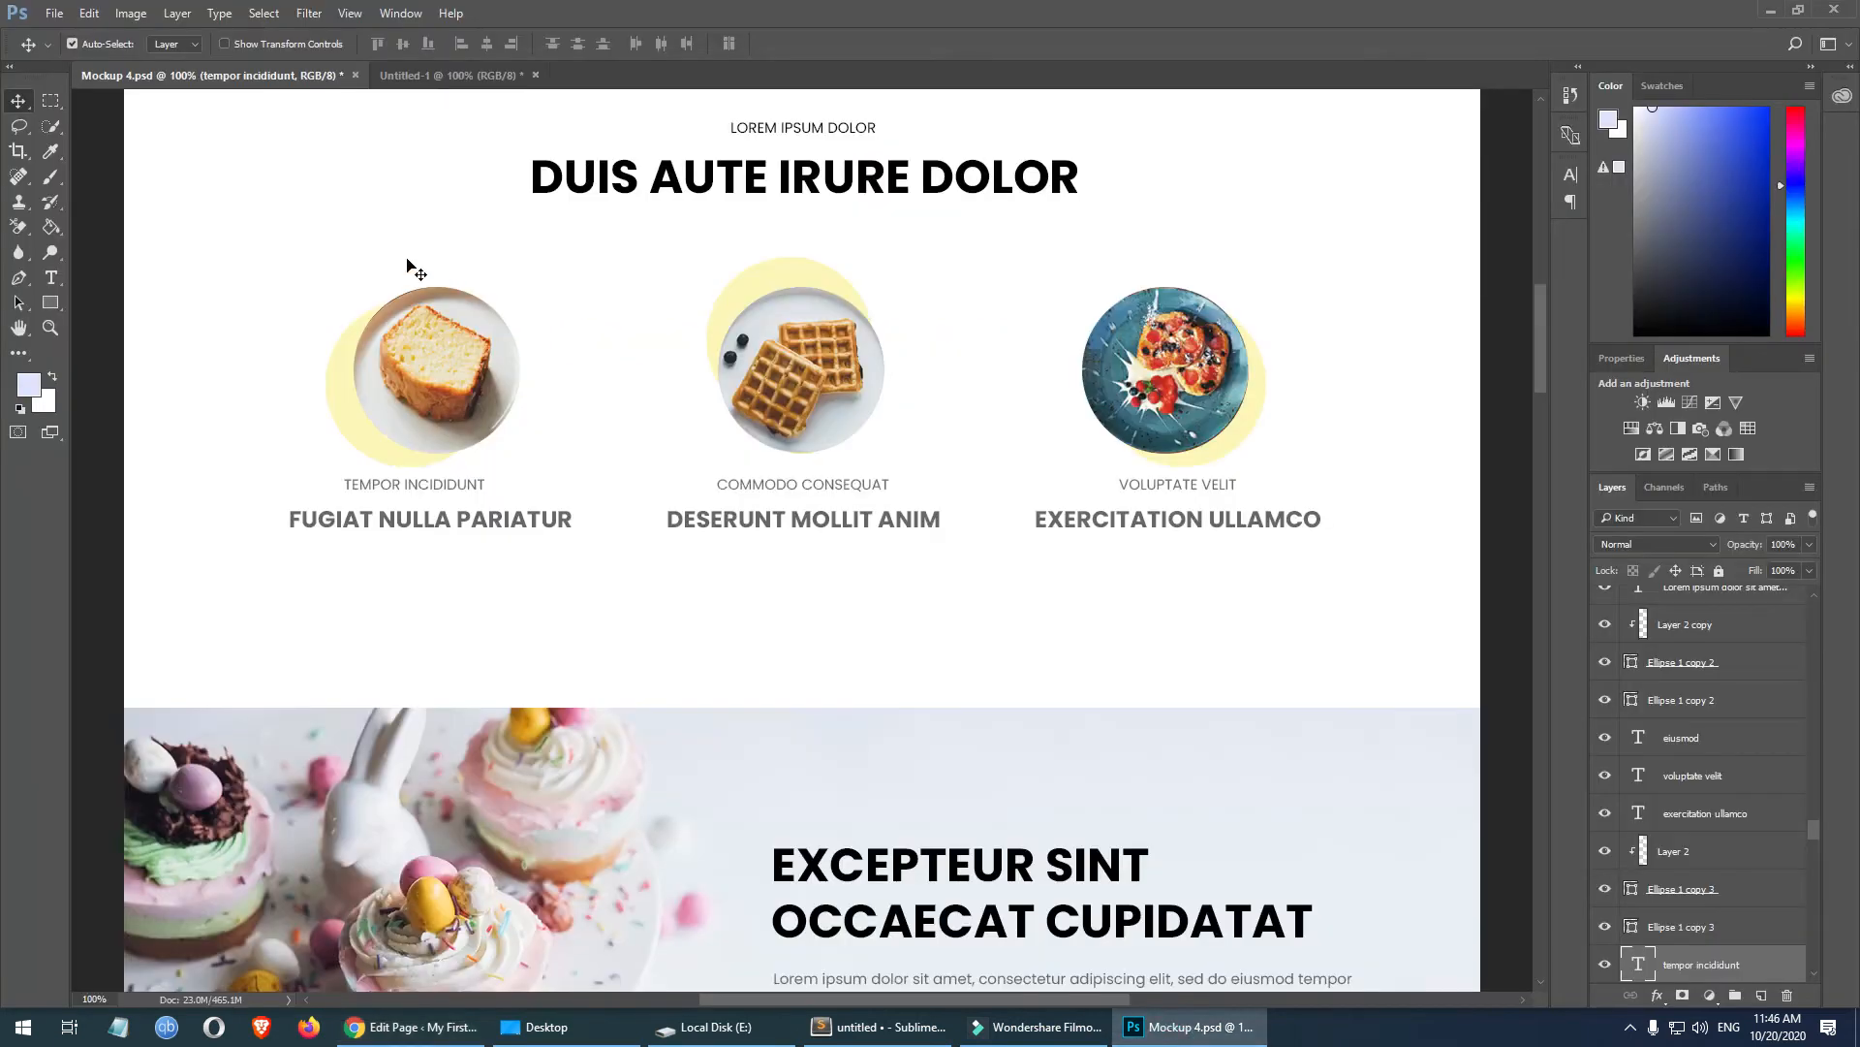
left_click(409, 1027)
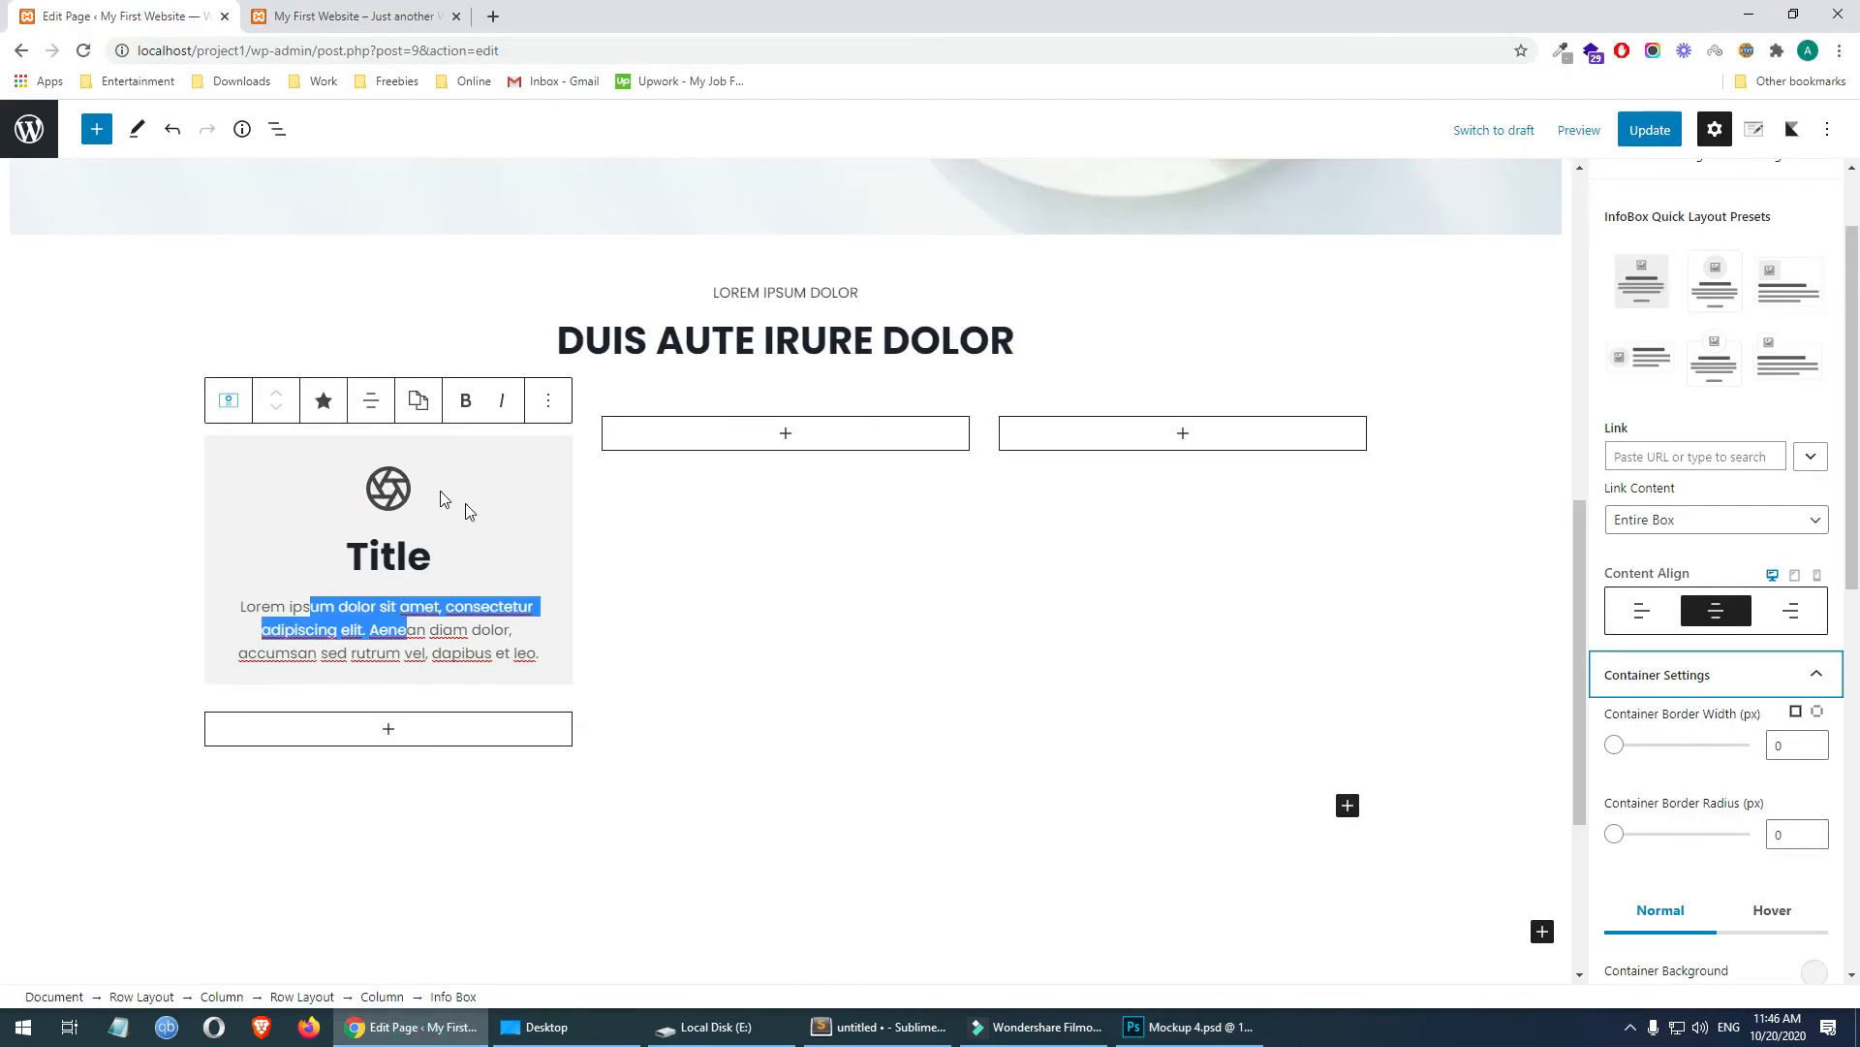
left_click(497, 514)
scroll(1771, 455, "down", 2)
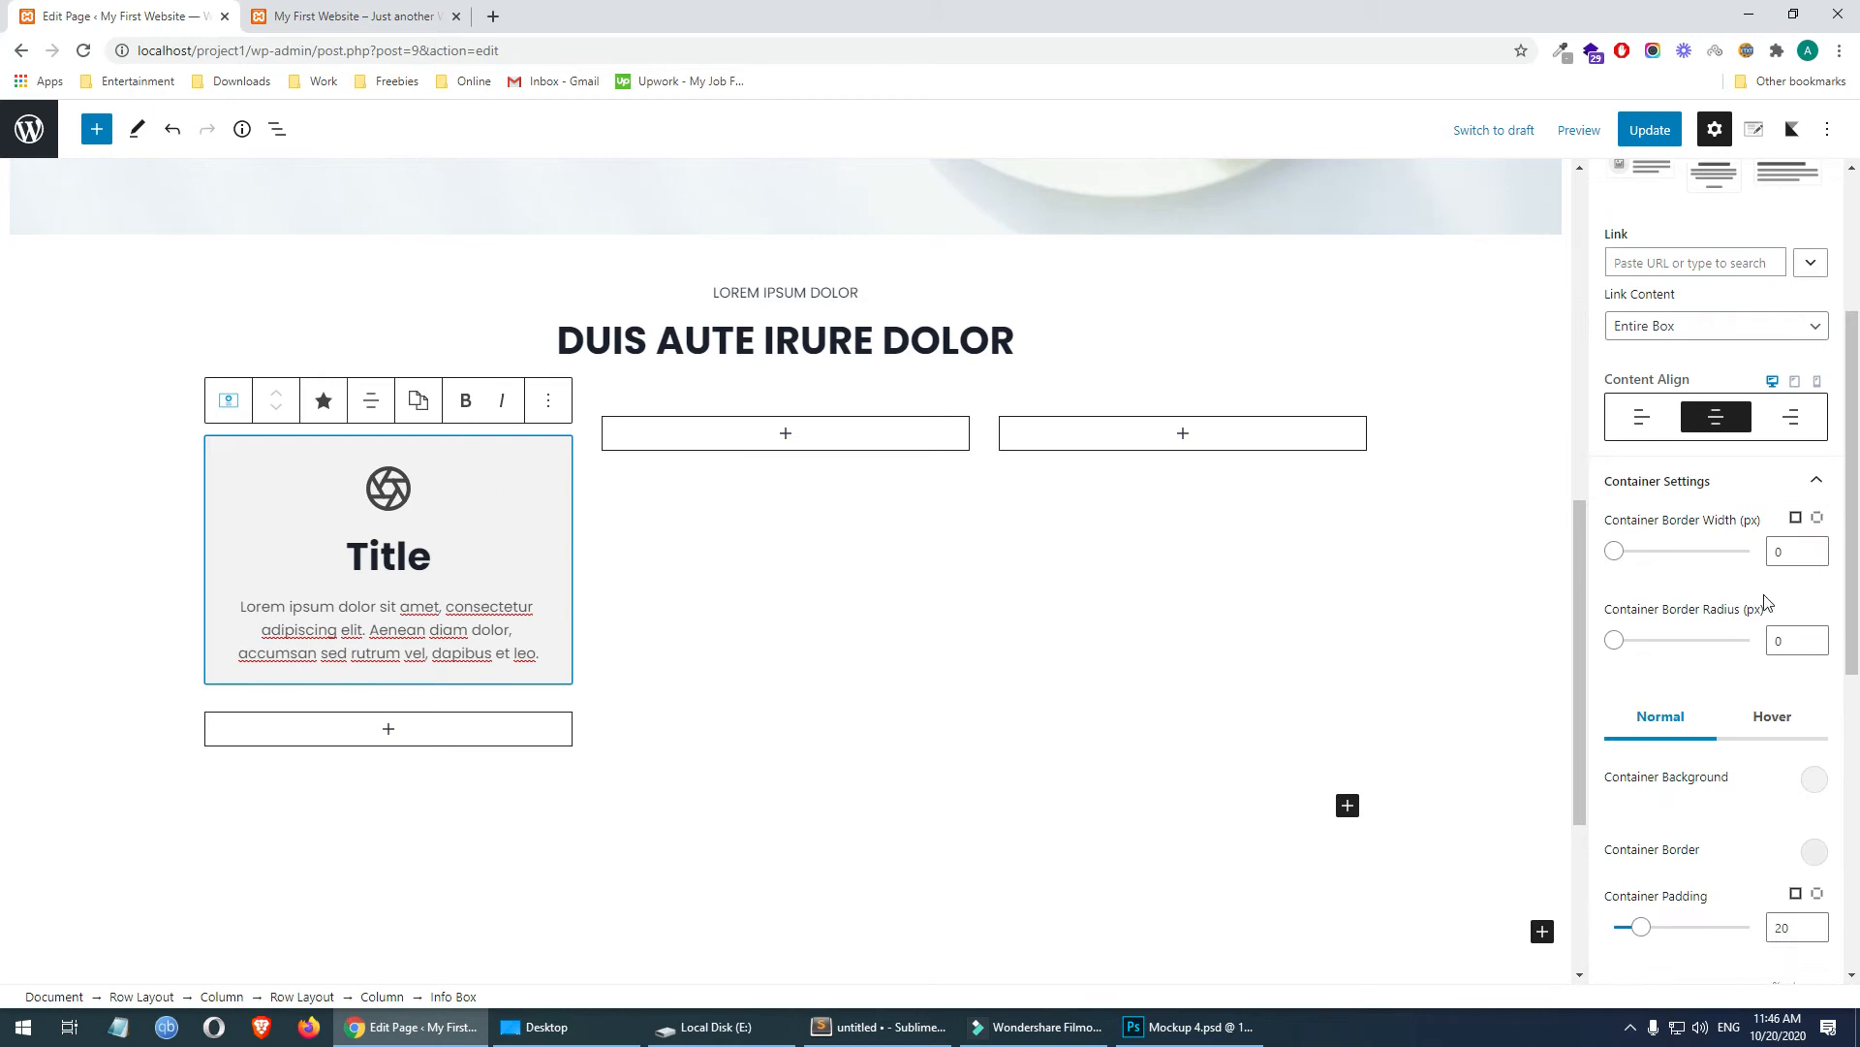
scroll(1706, 654, "down", 2)
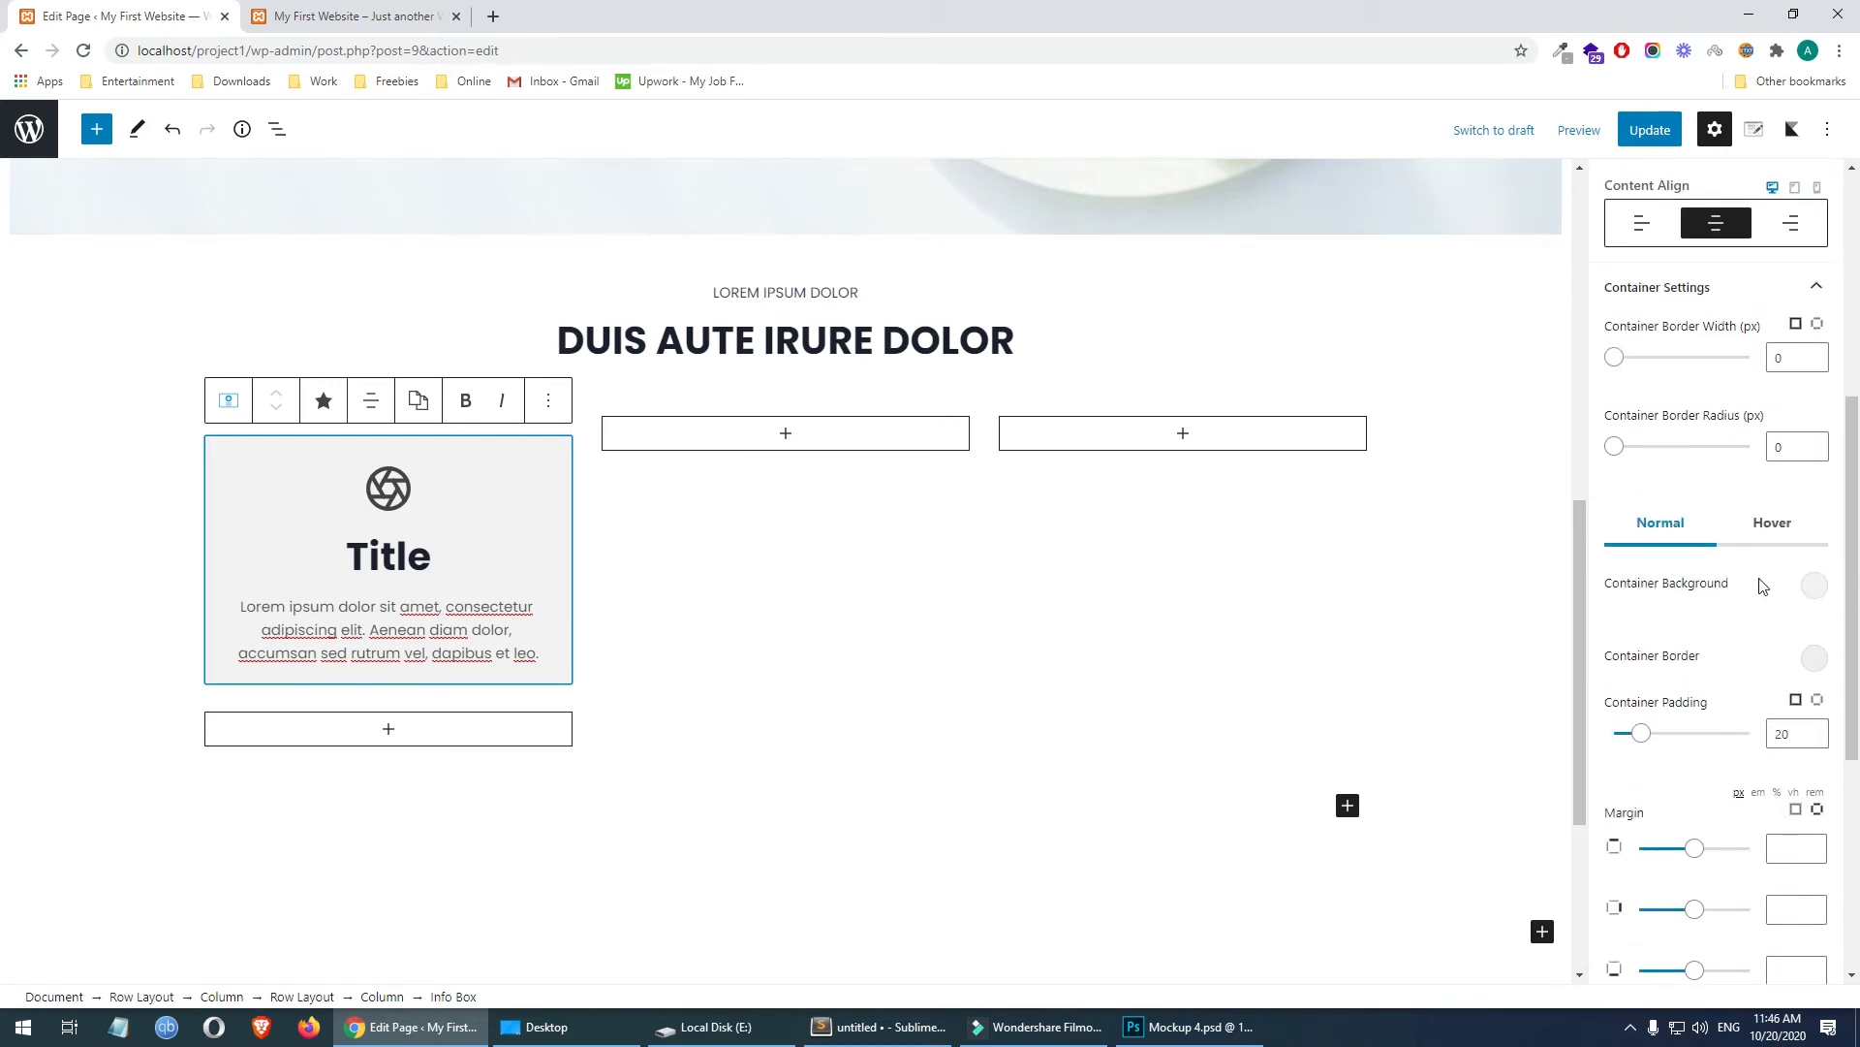
left_click(1822, 587)
left_click(1800, 535)
left_click(1724, 644)
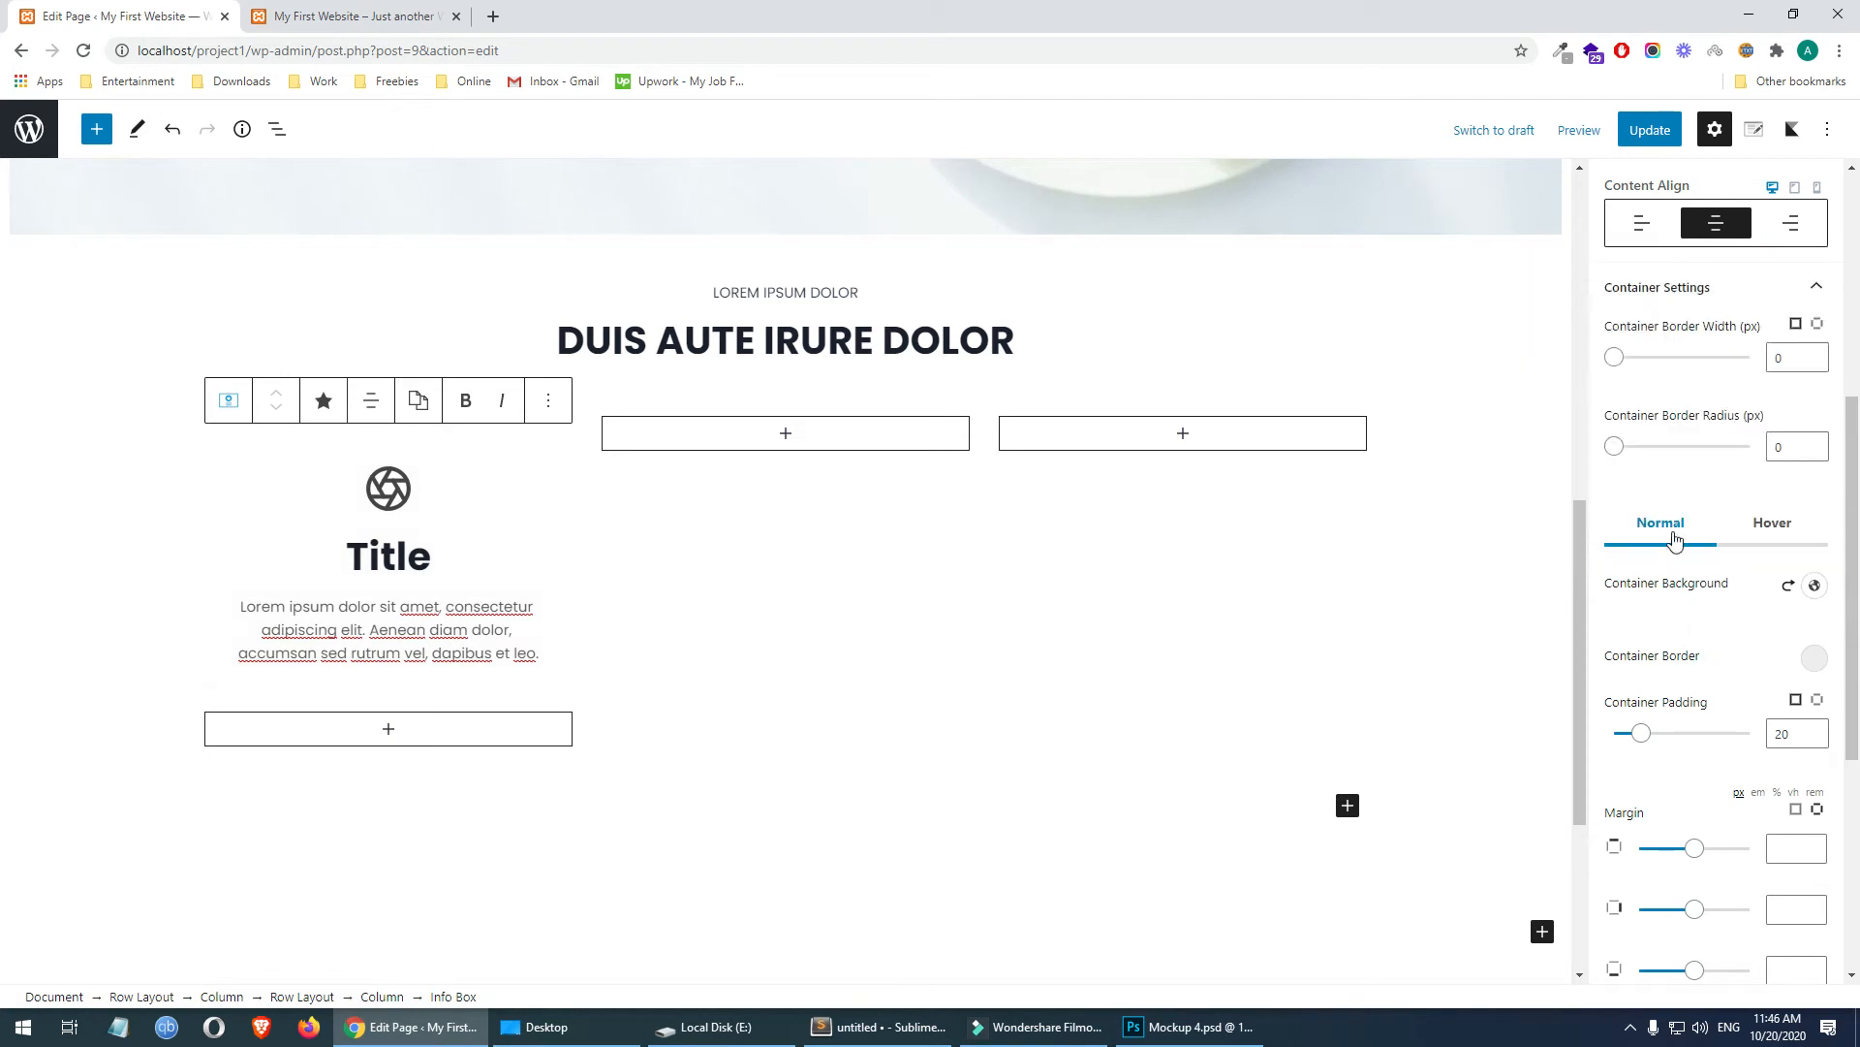
- Set the info box container's hover background to white
scroll(1725, 647, "down", 1)
left_click(1786, 442)
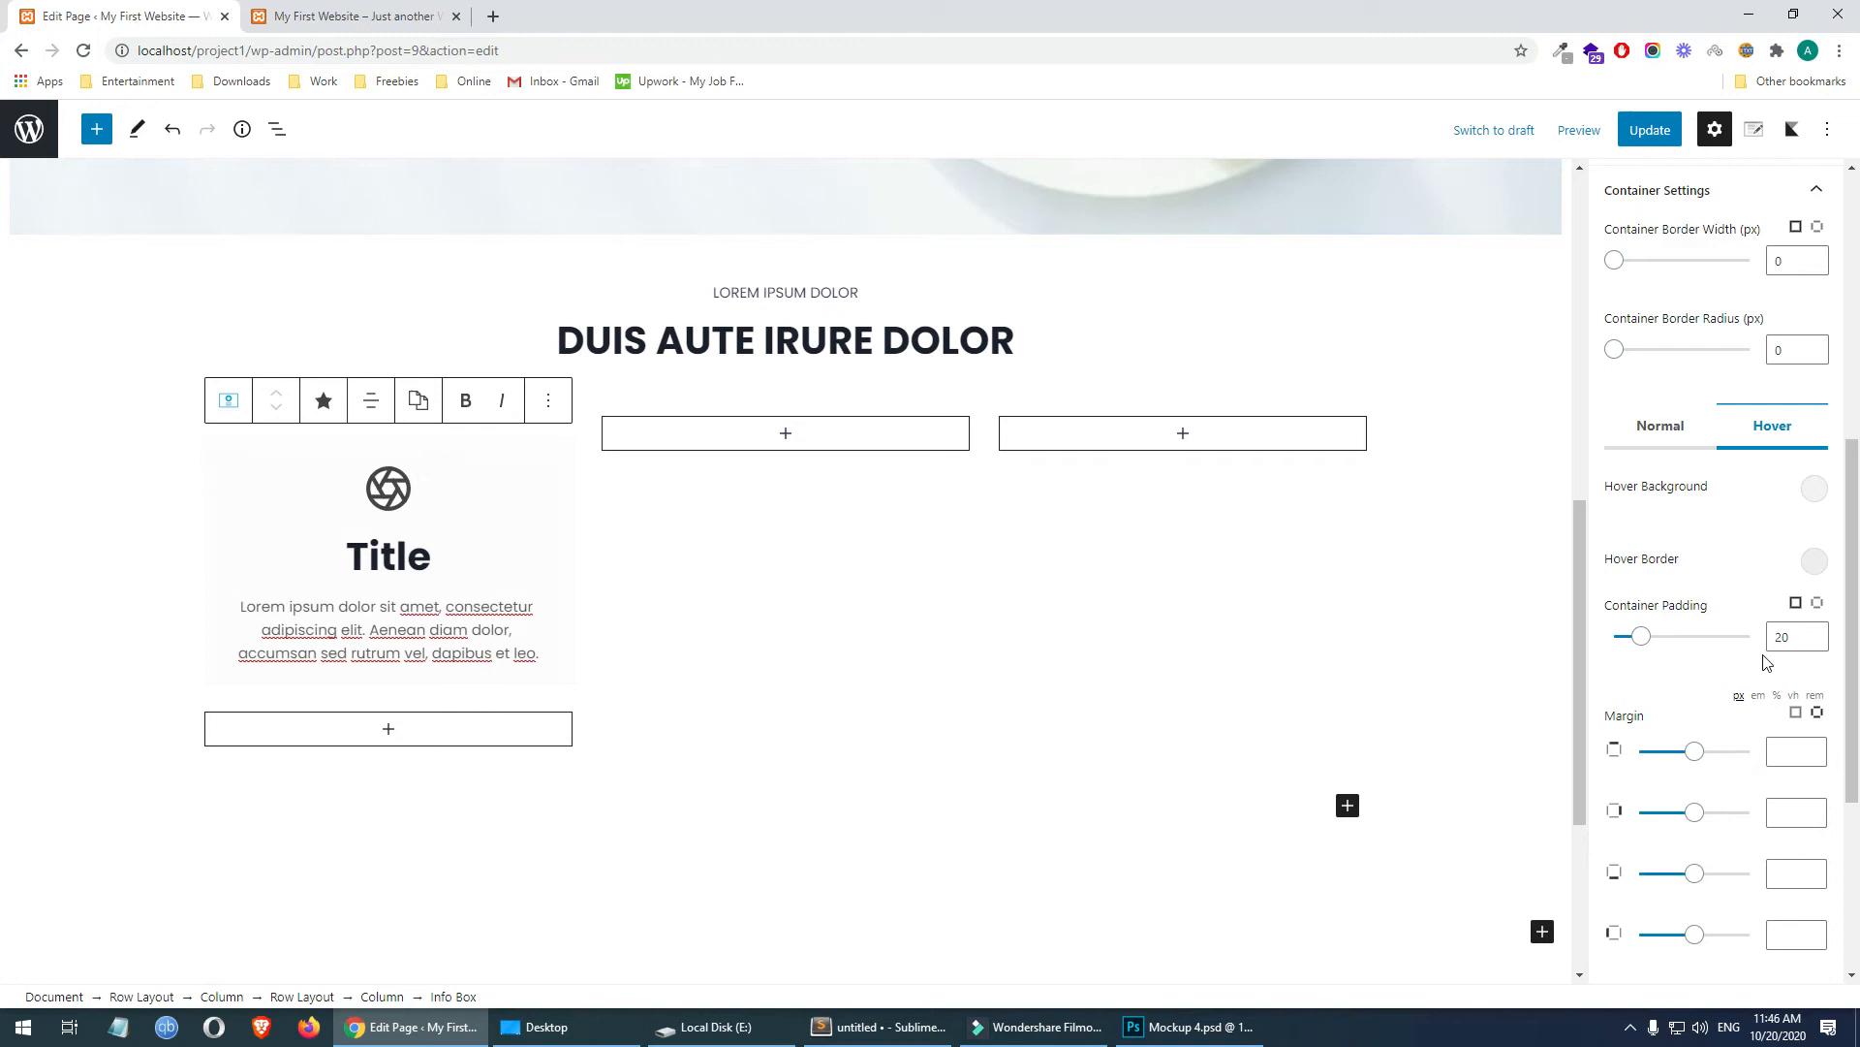
left_click(1807, 496)
left_click(1800, 435)
left_click(1742, 539)
- Change the info box's media type to Image in its media settings, after trying the other media types
scroll(1827, 513, "up", 3)
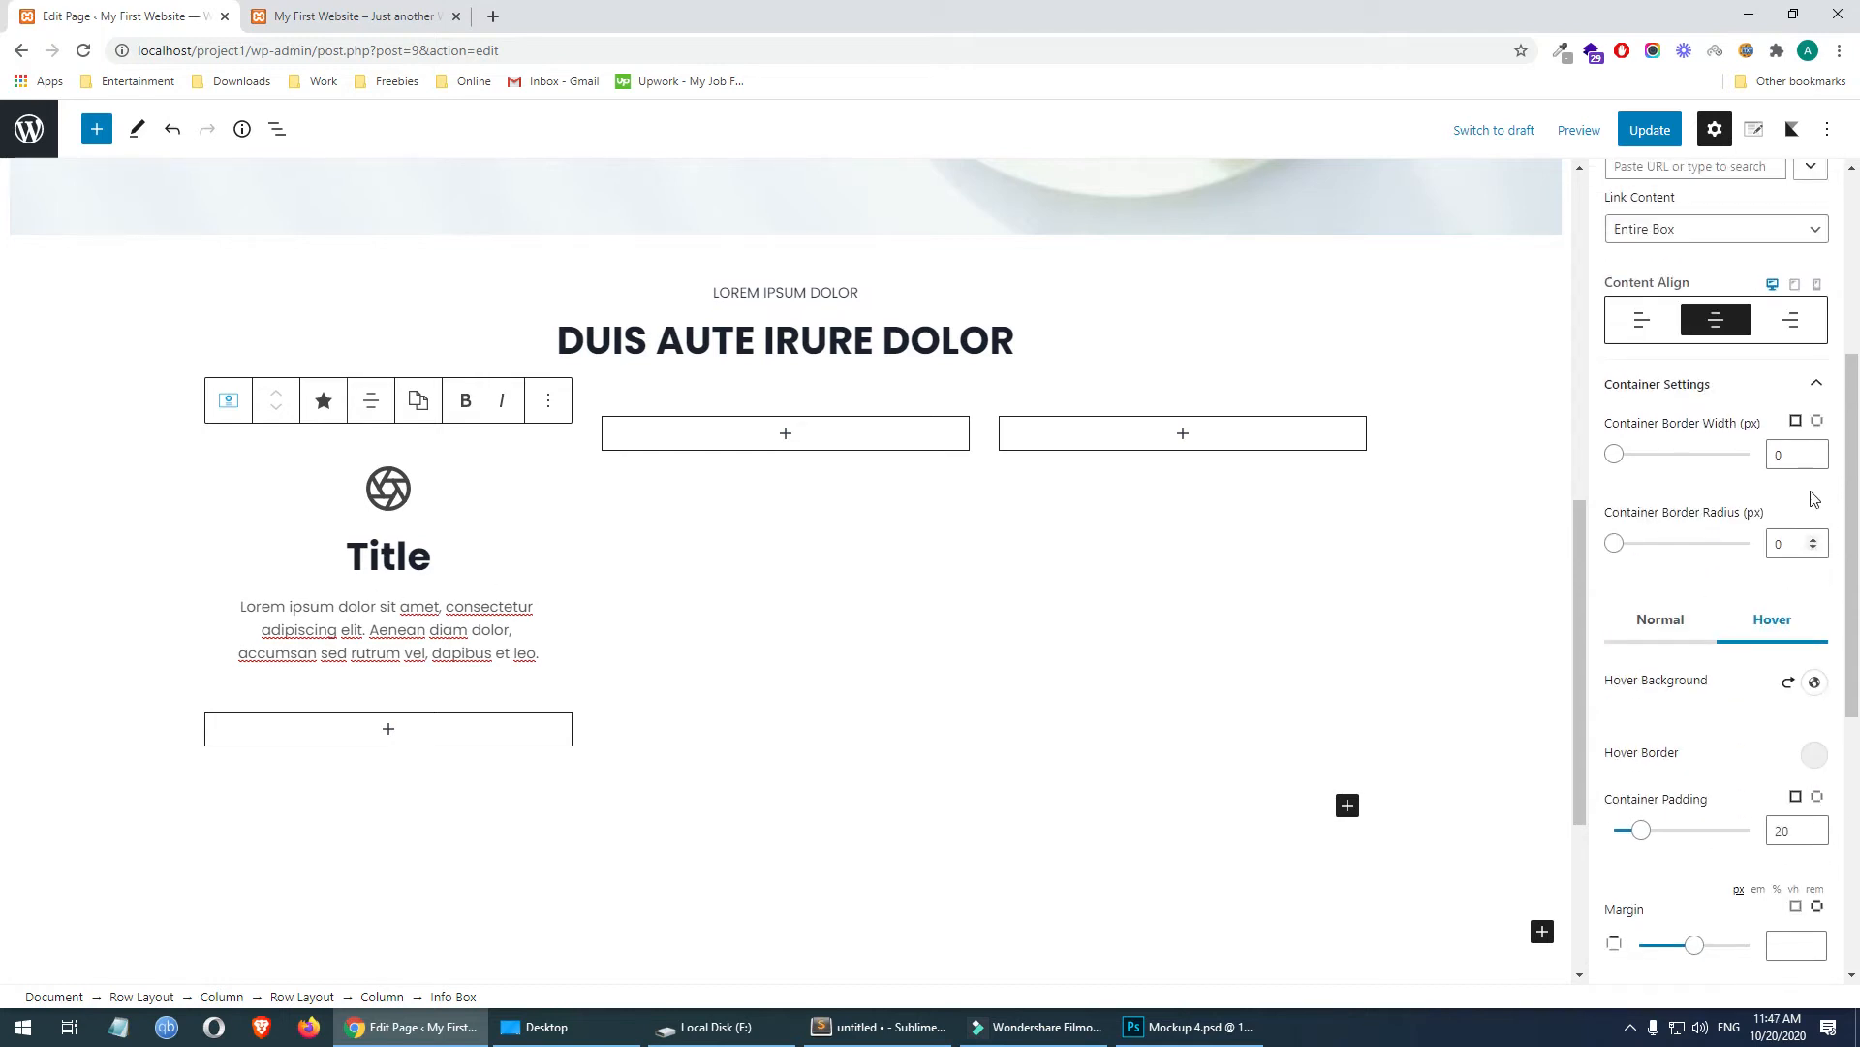
left_click(1814, 382)
left_click(1717, 722)
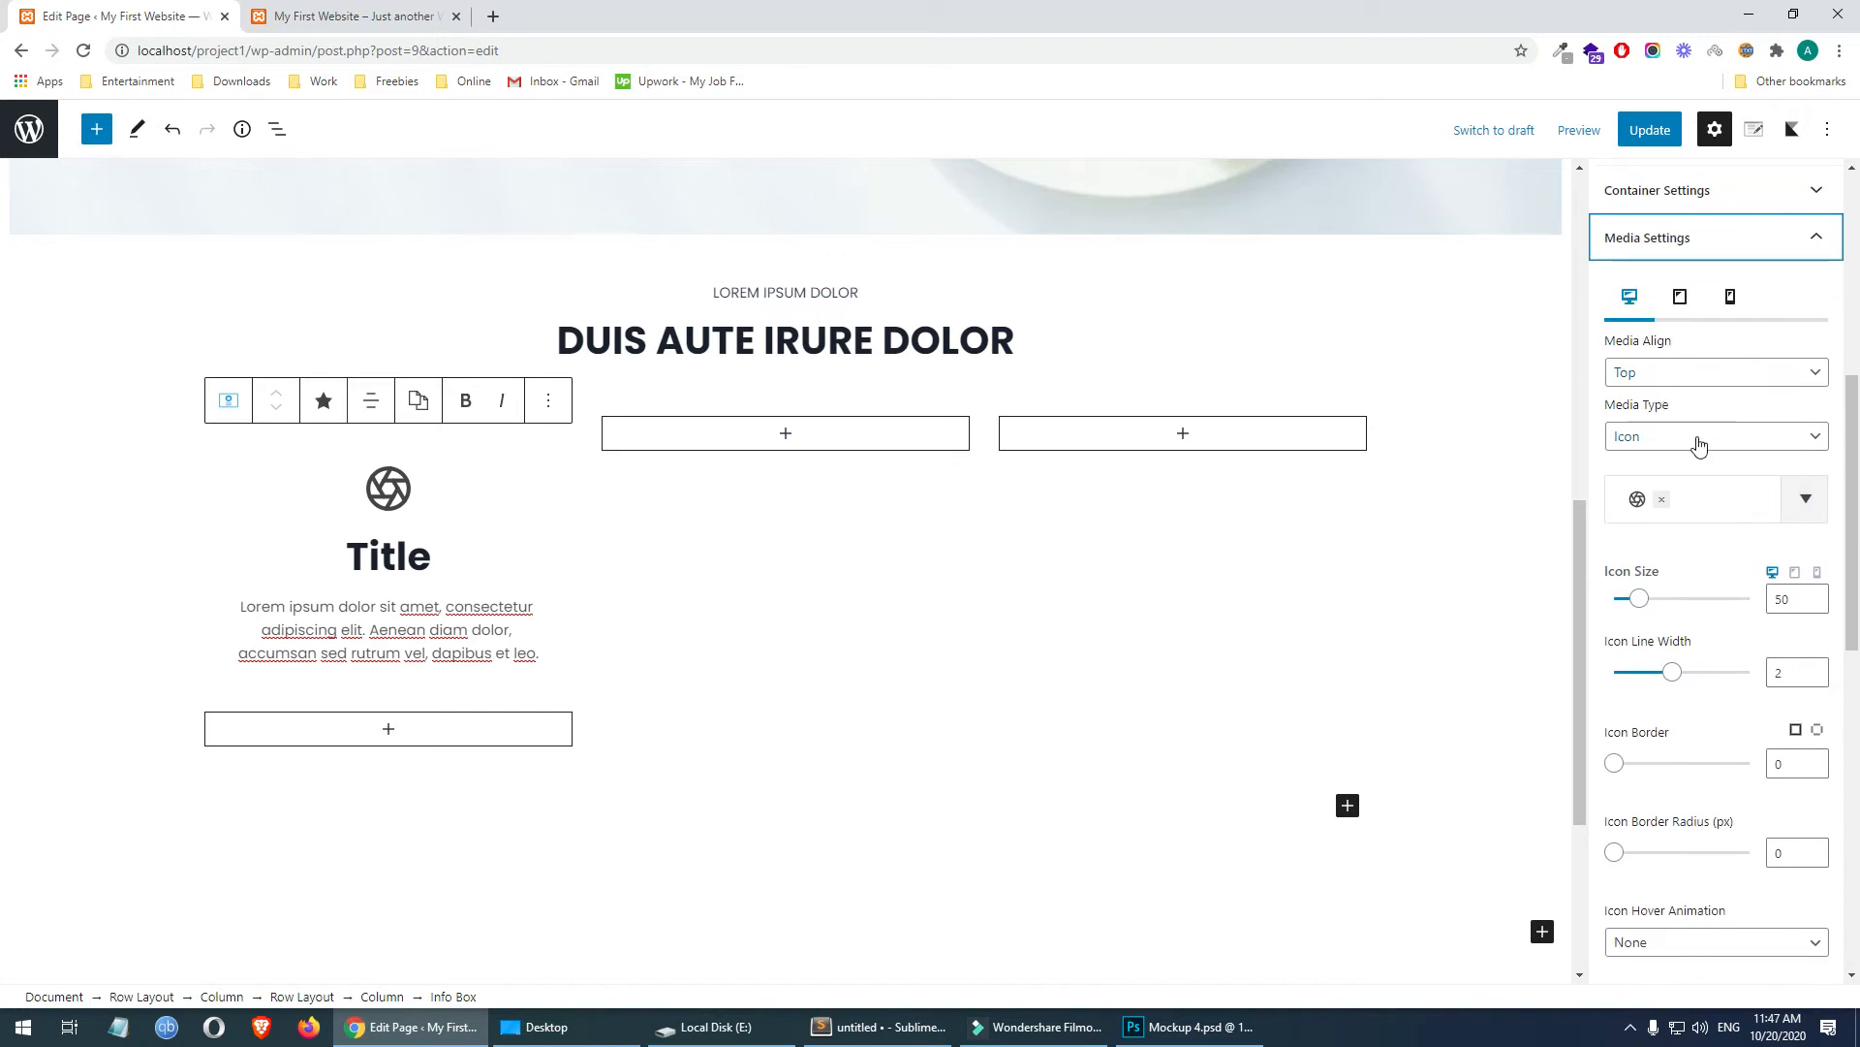
left_click(1697, 445)
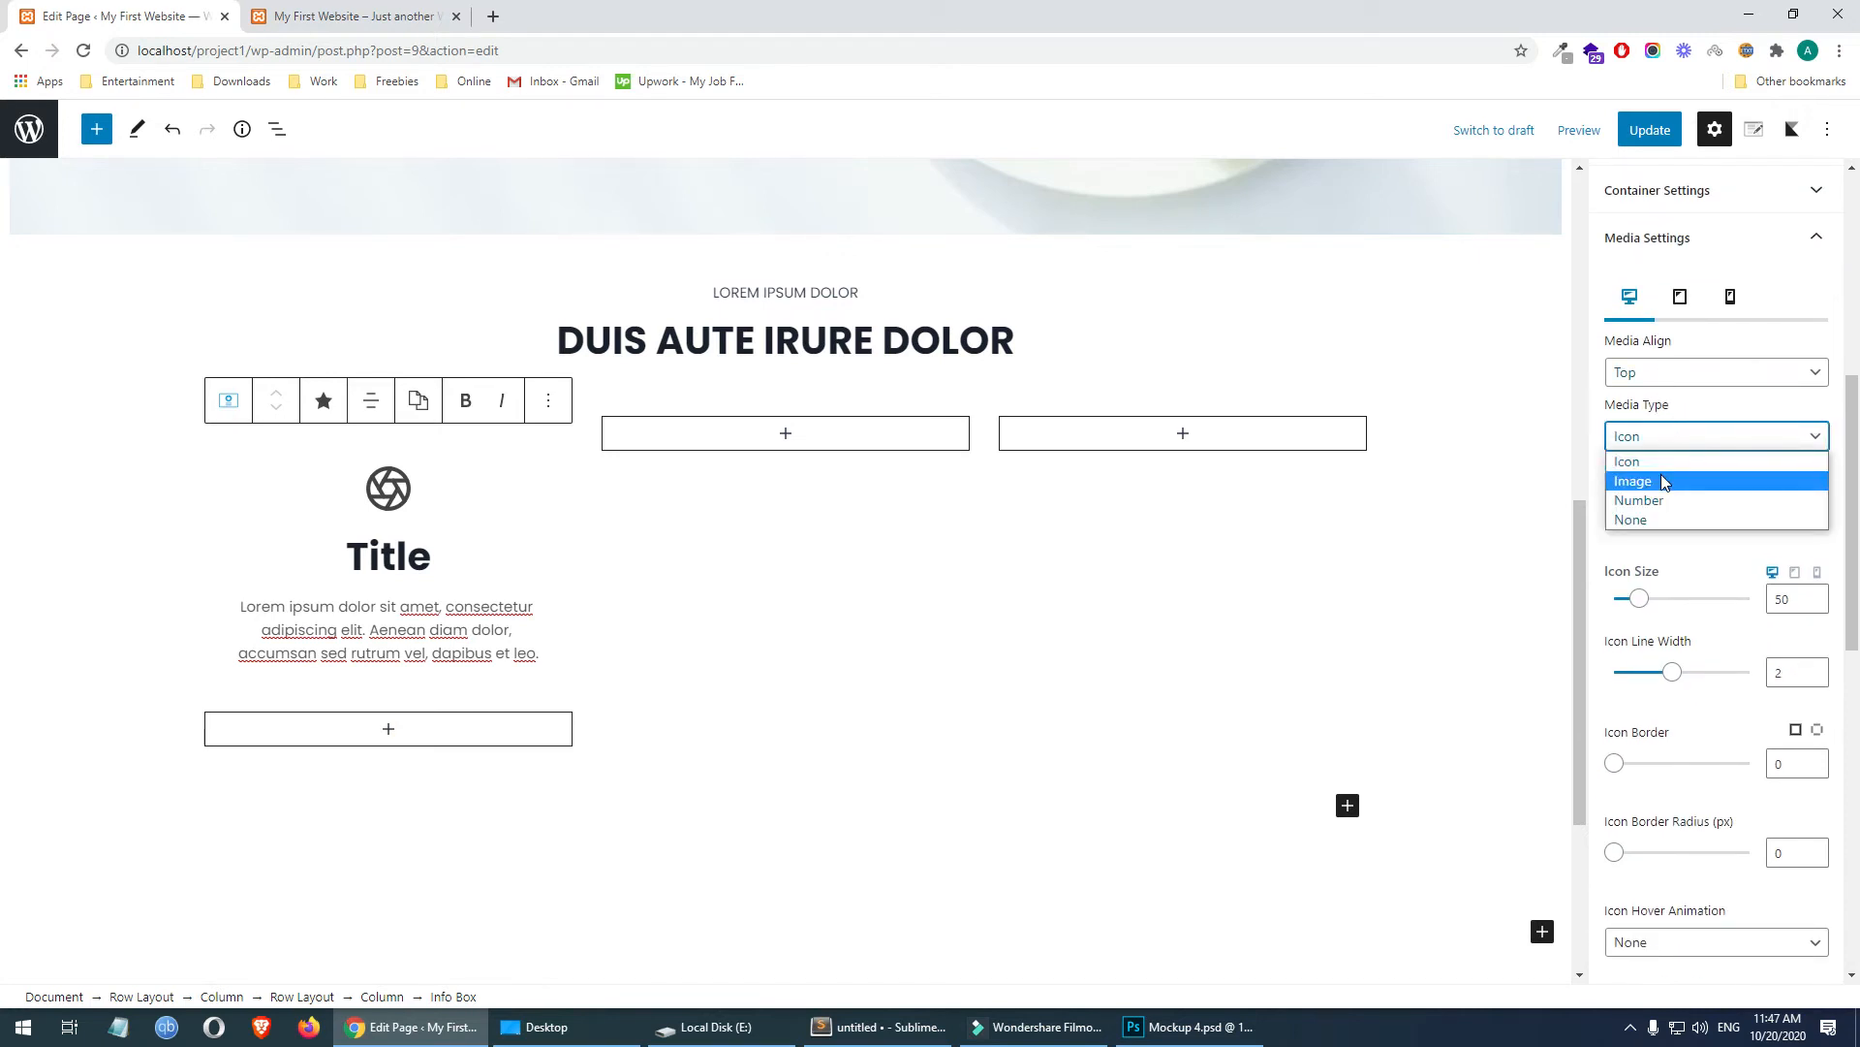
left_click(1665, 499)
left_click(1688, 438)
left_click(1683, 509)
left_click(1682, 438)
left_click(1669, 484)
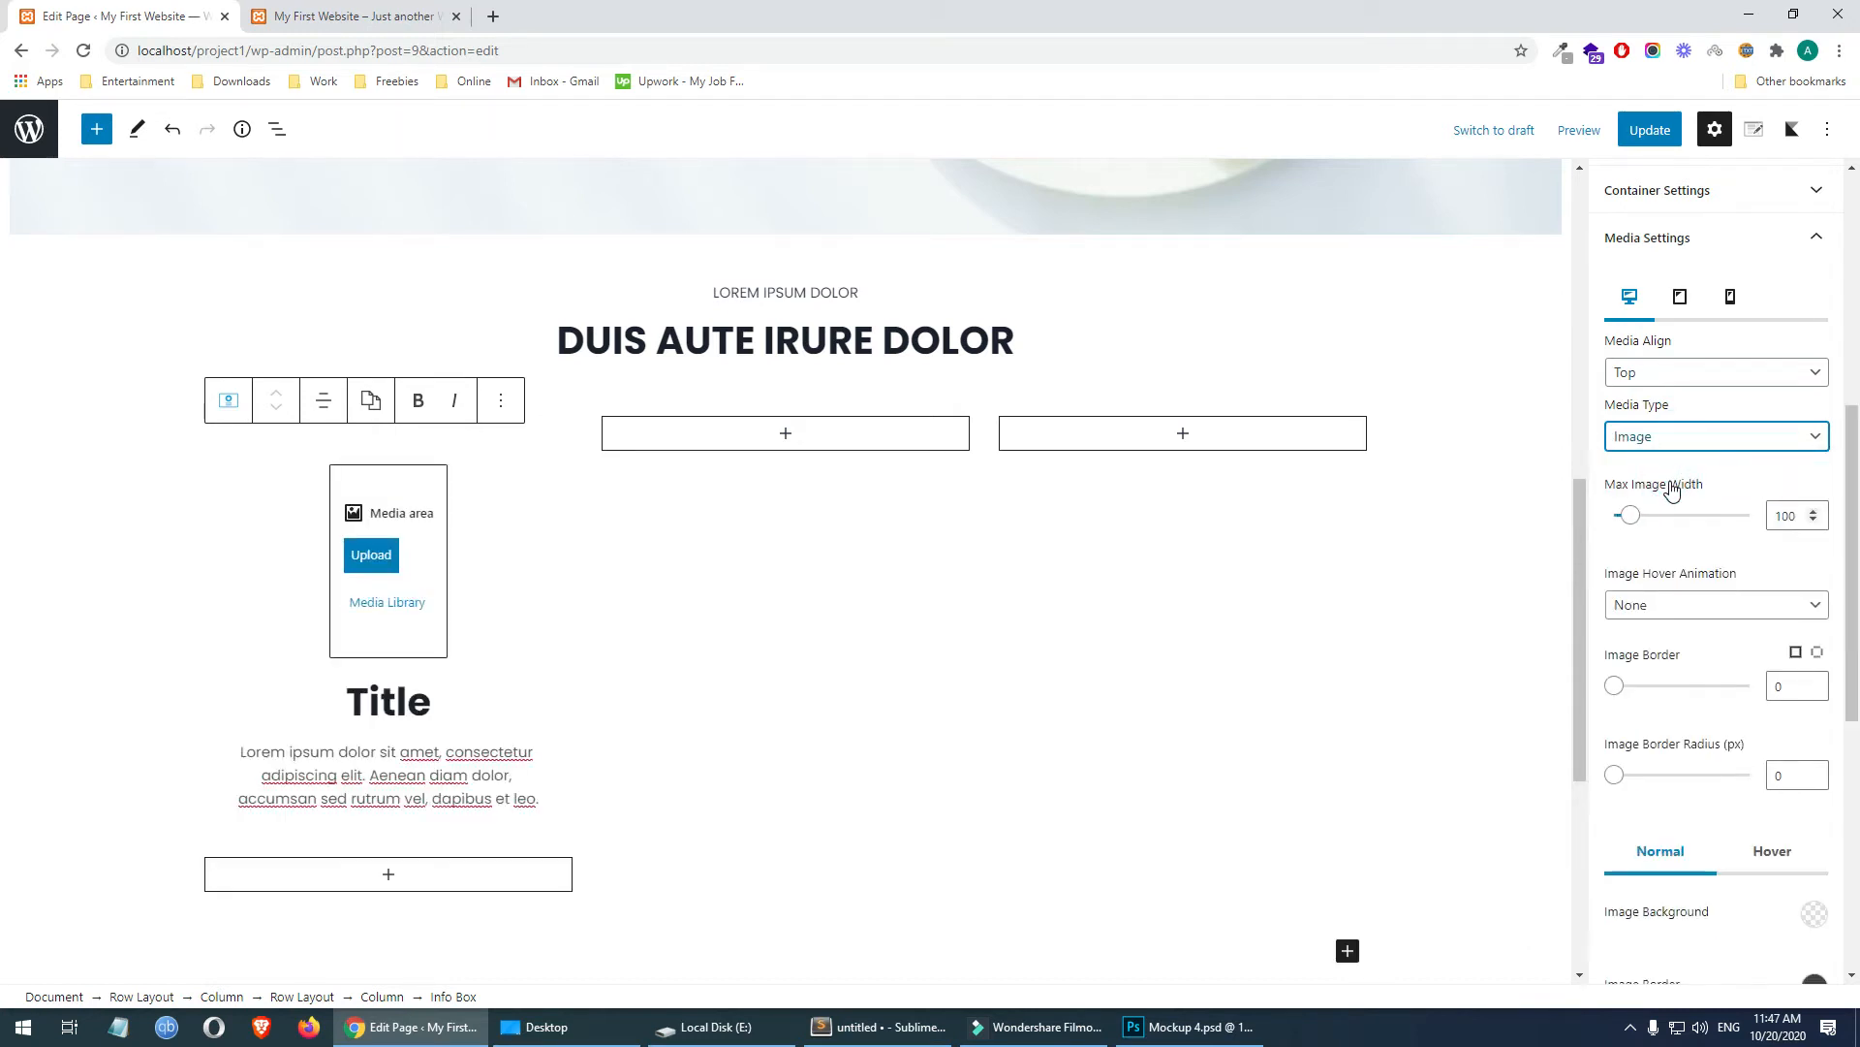
- Upload the "tempor incididunt" JPG from the desktop as the info box's image after checking the existing media library
left_click(391, 602)
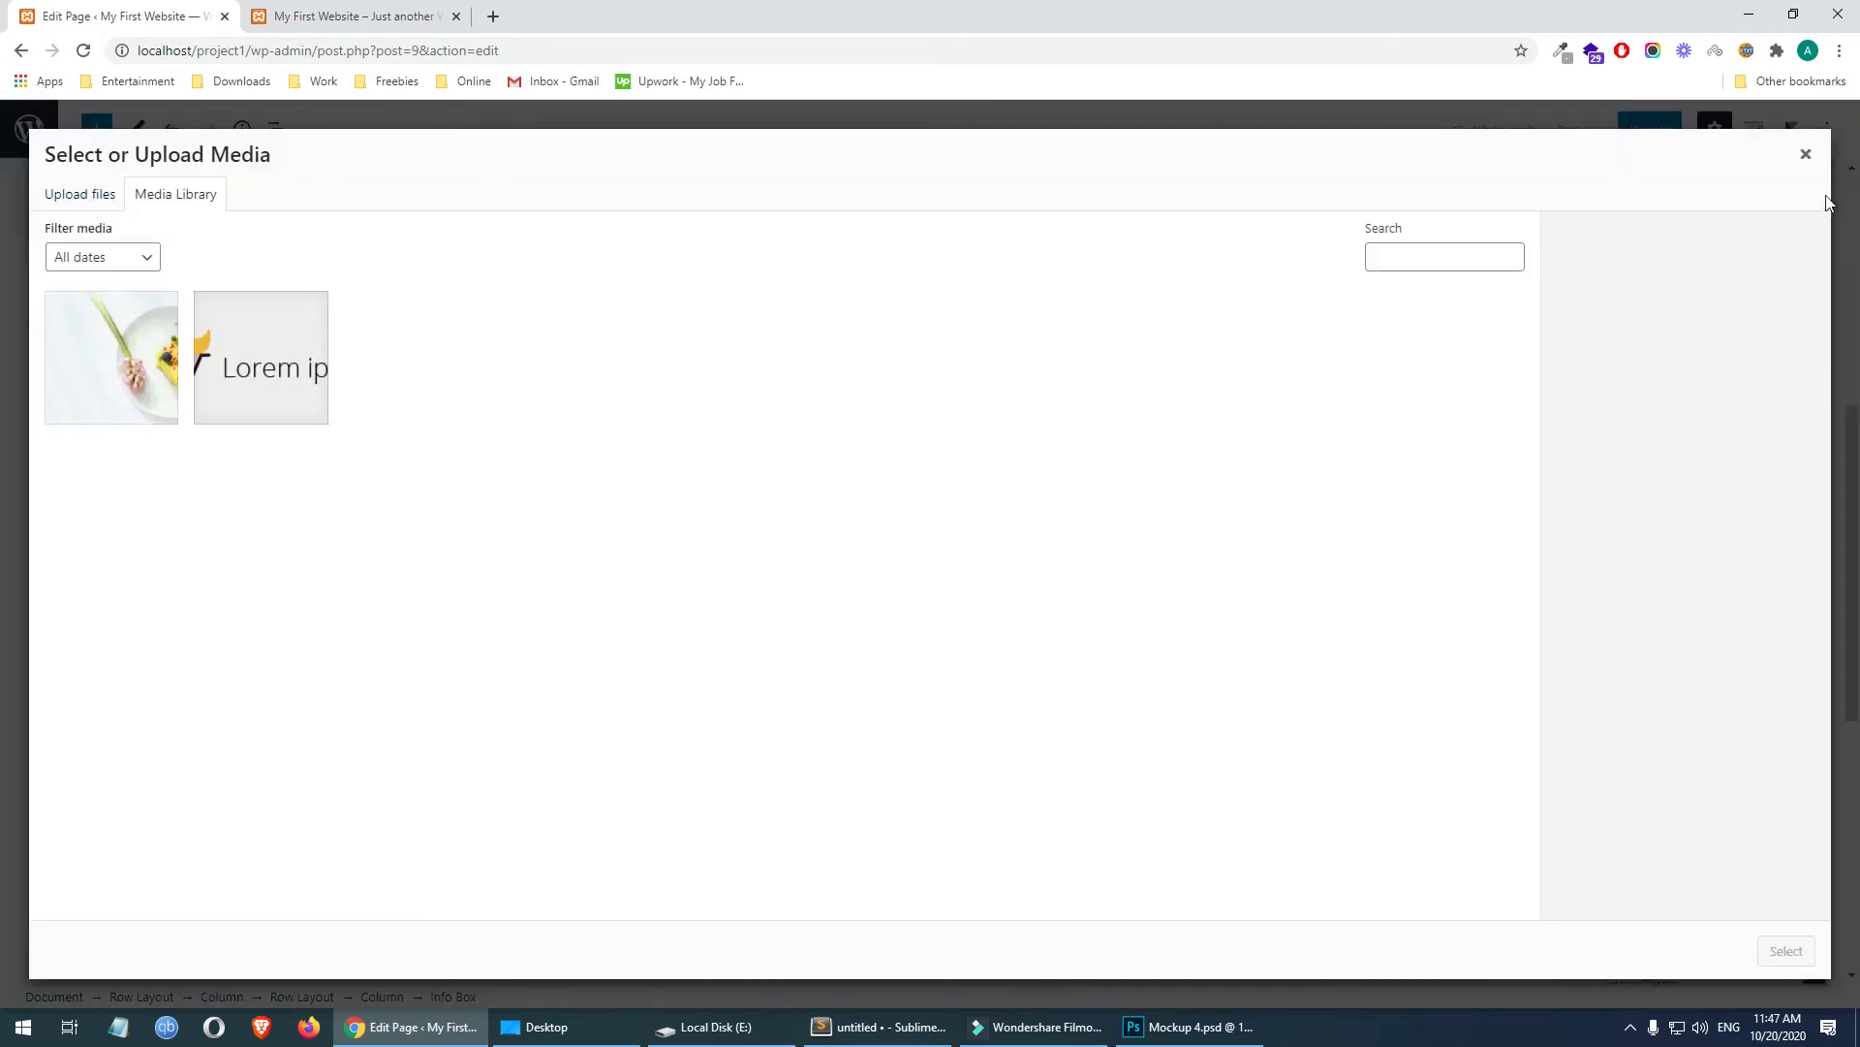
left_click(1805, 154)
left_click(374, 553)
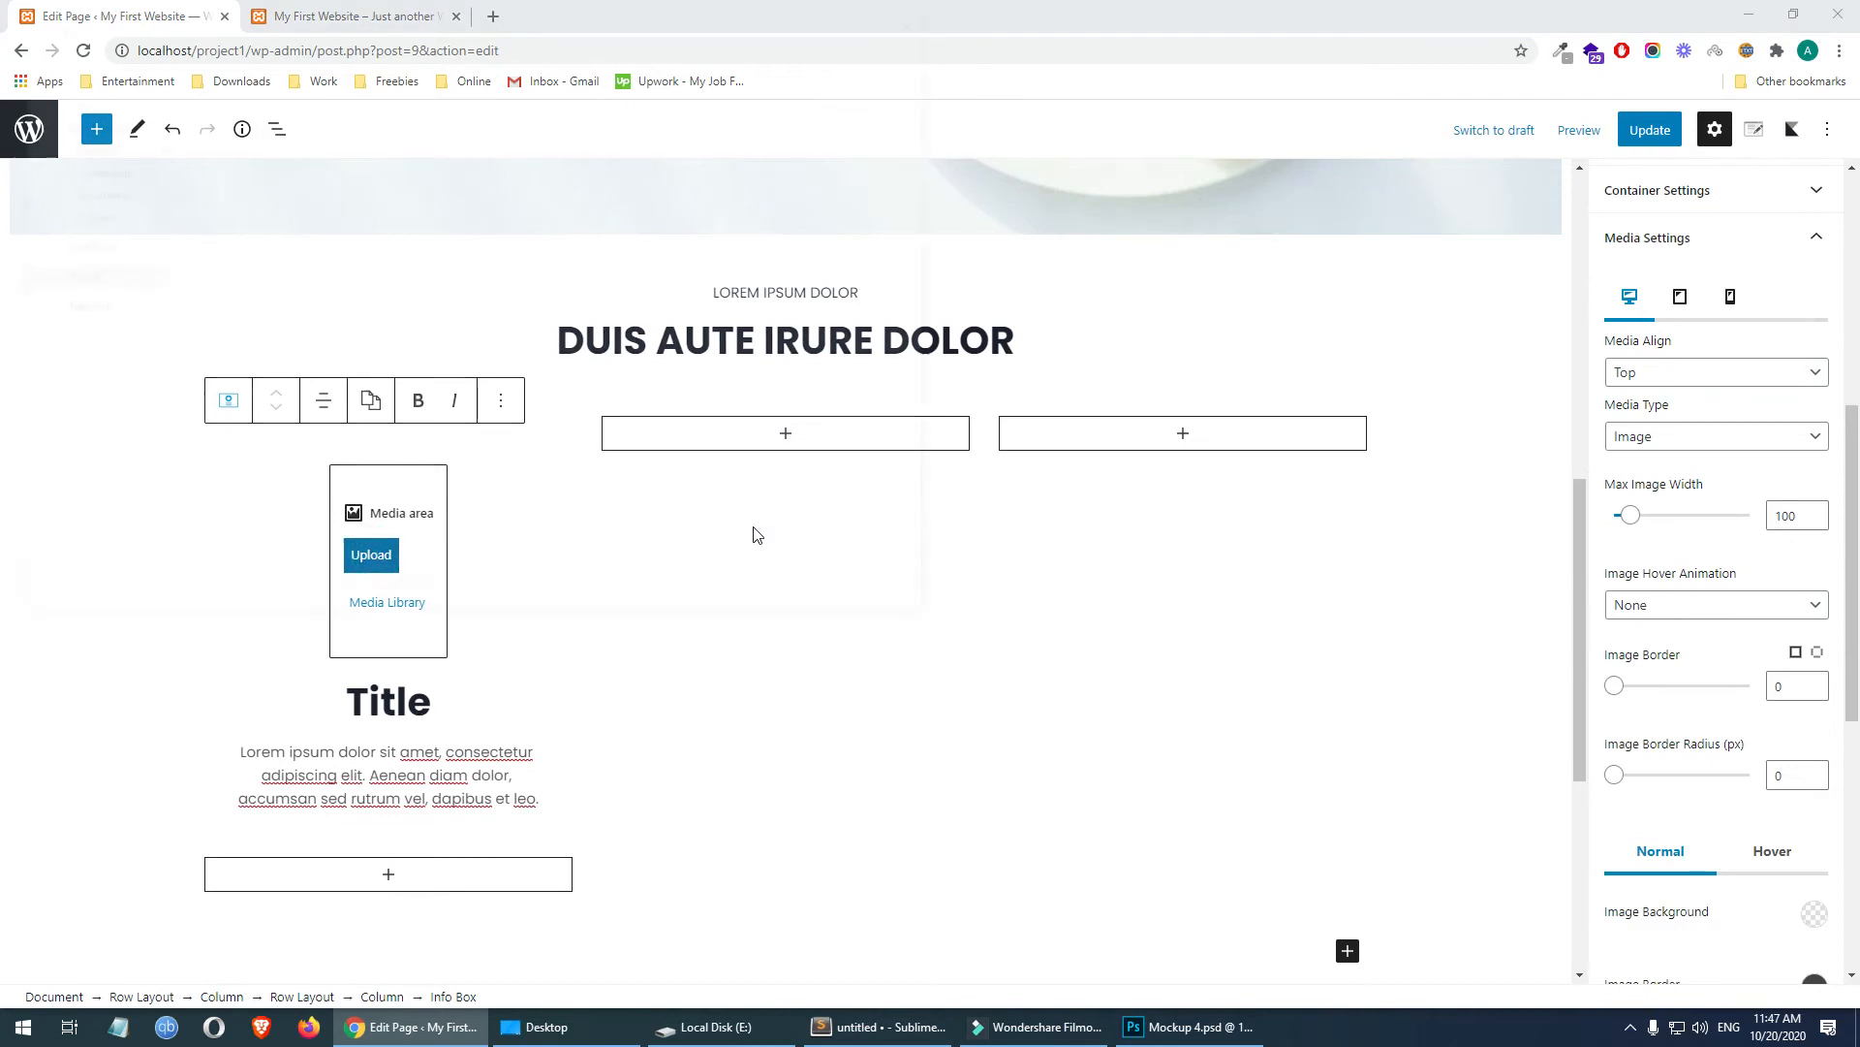
double_click(496, 188)
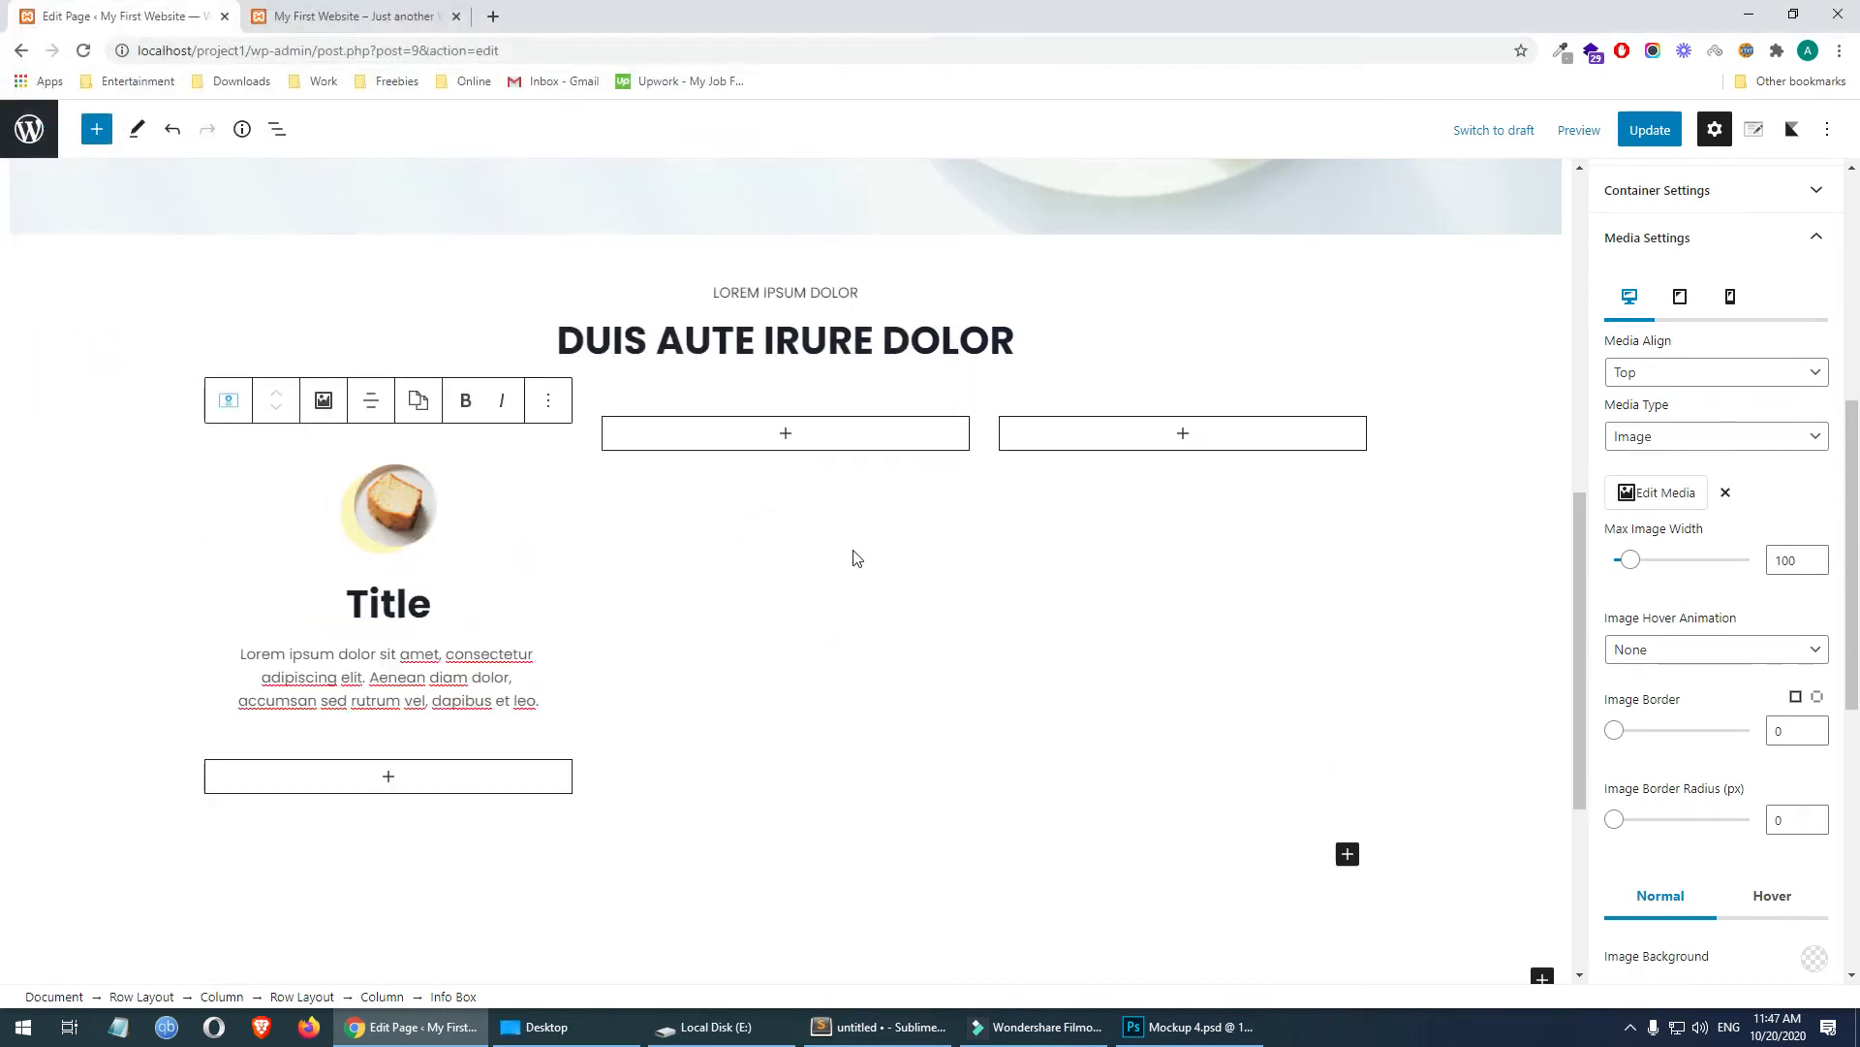
- Check the exported image file's dimensions on the desktop and set the info box's max image width to 201
key("alt+Tab")
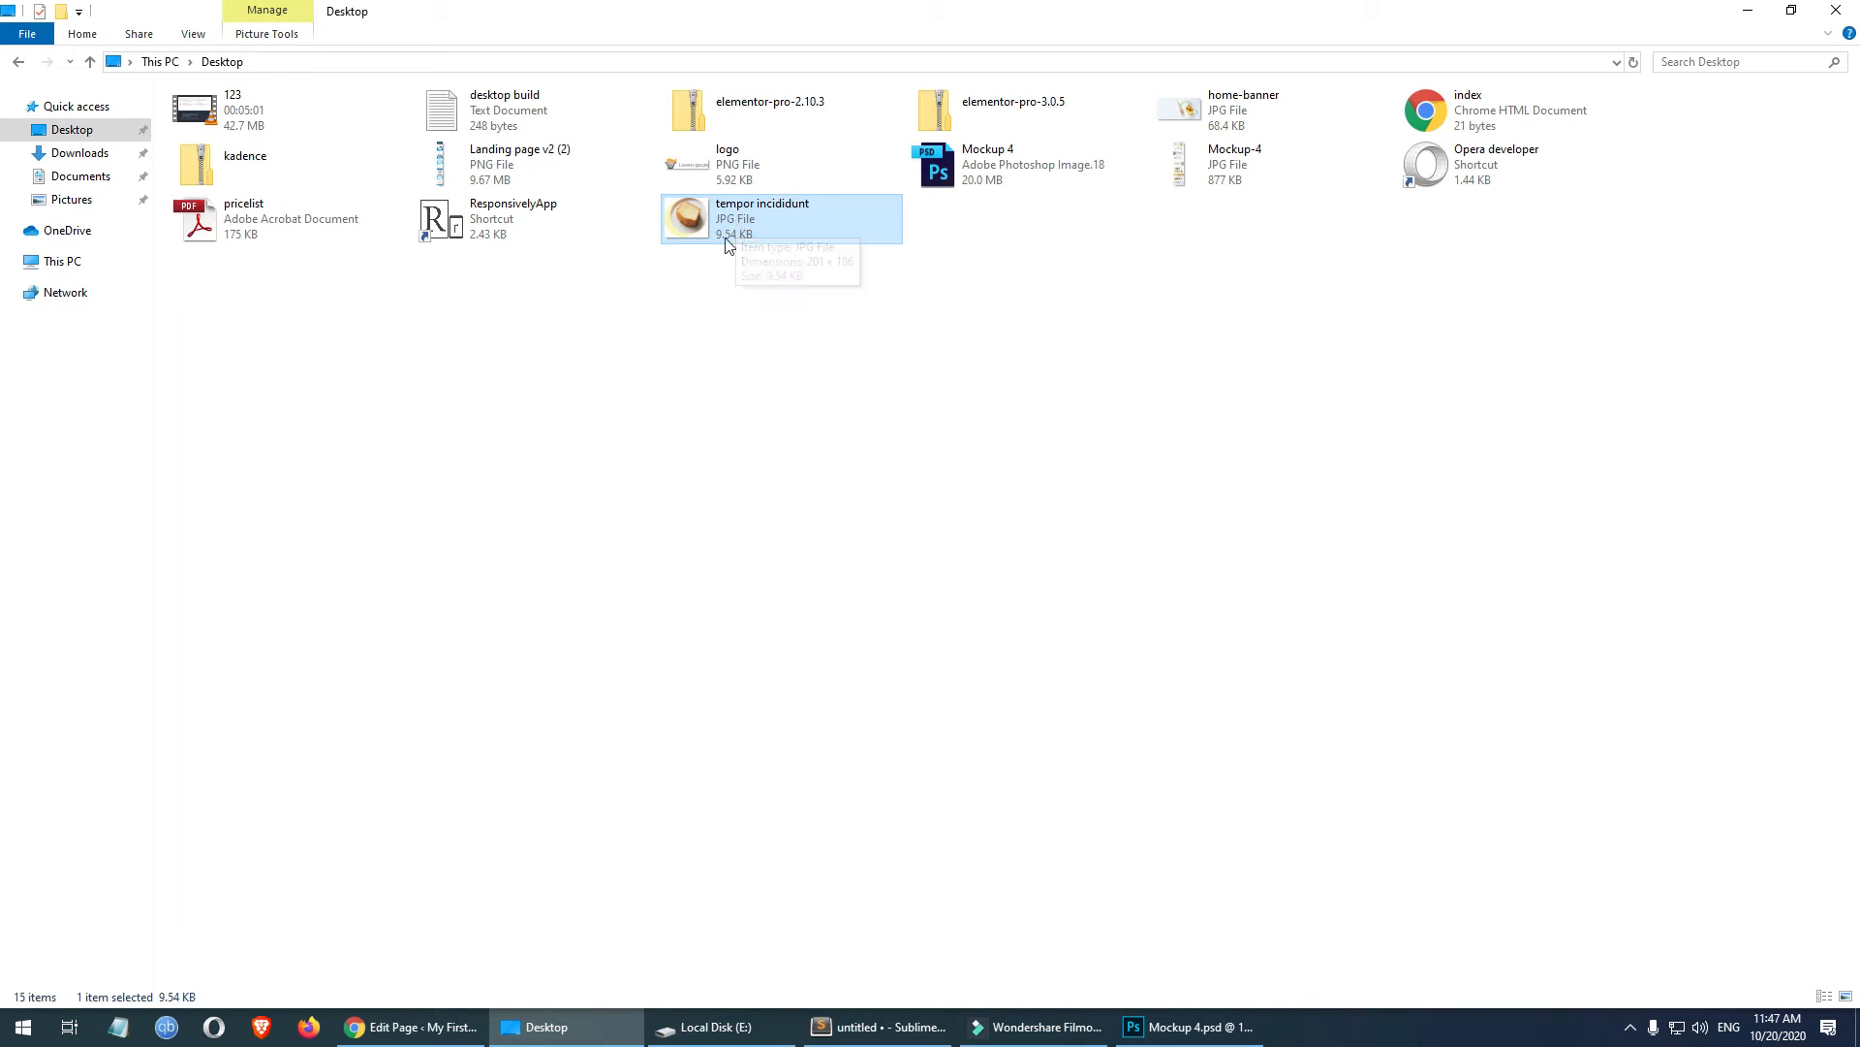
left_click(455, 1026)
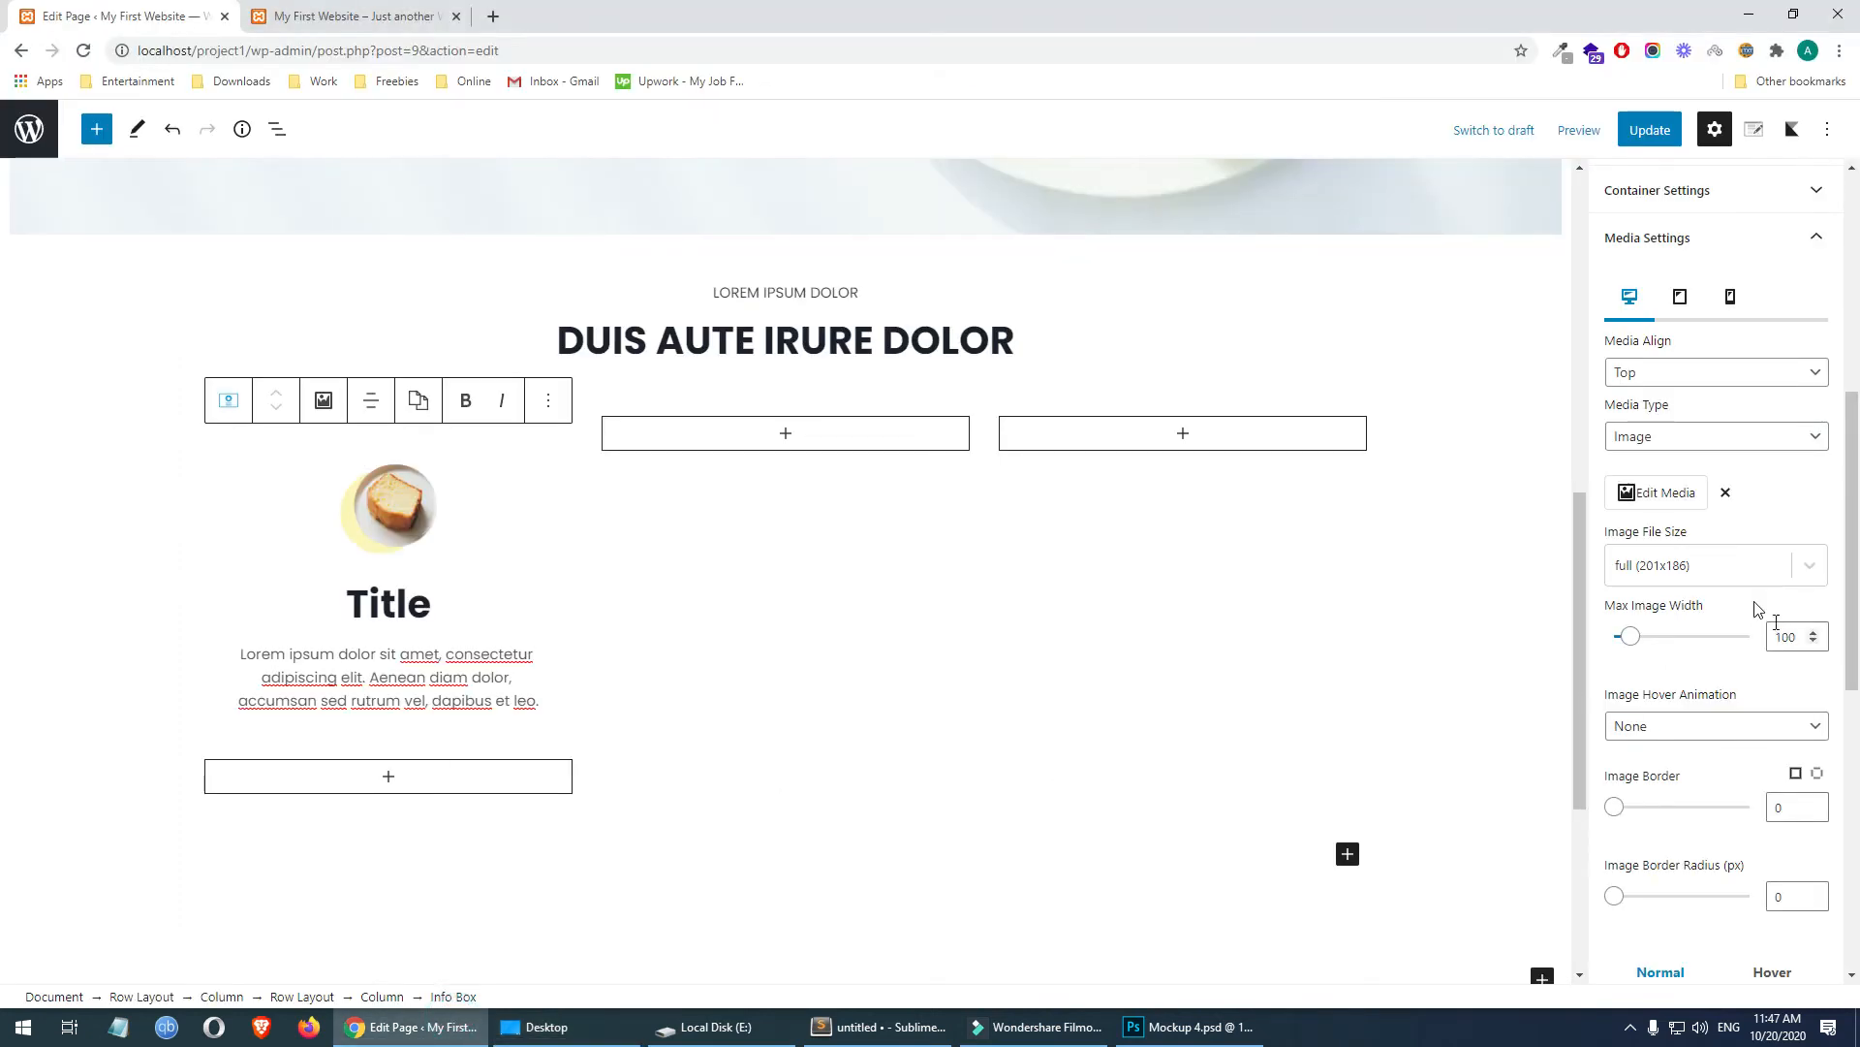
double_click(1785, 636)
type("201")
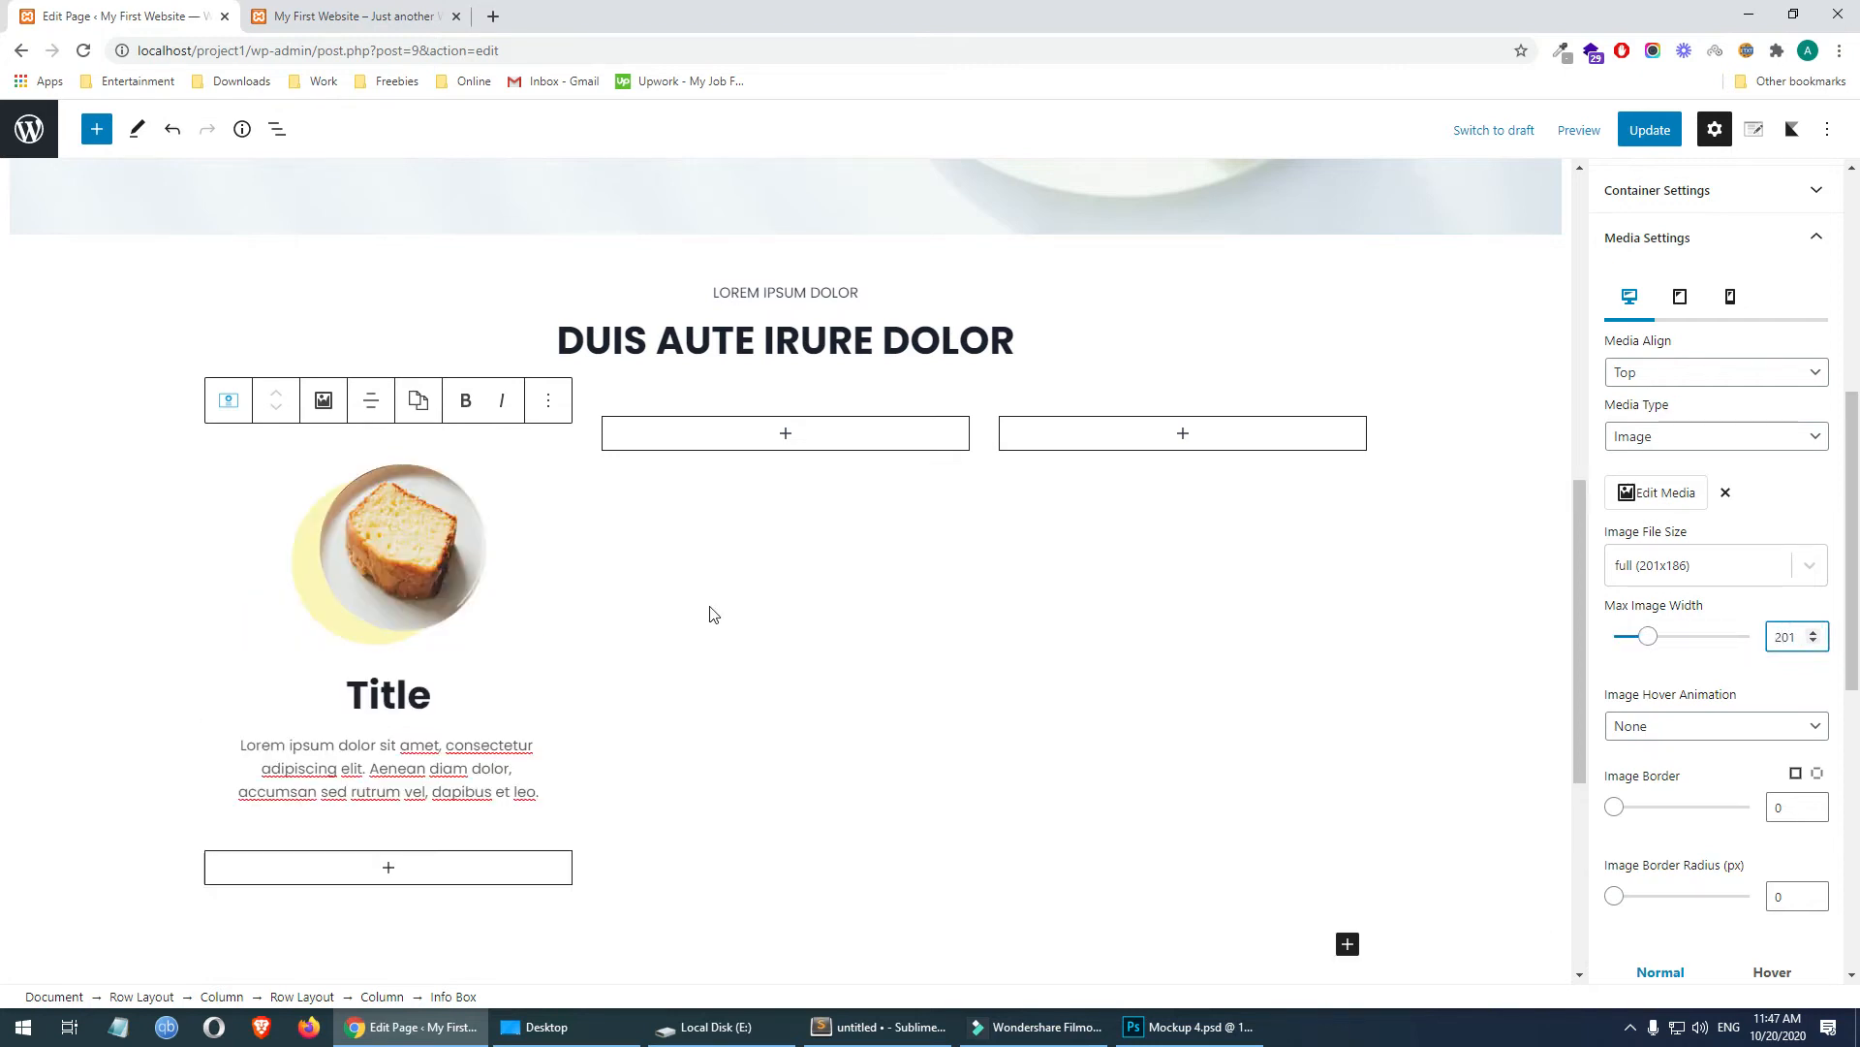
scroll(1680, 697, "down", 2)
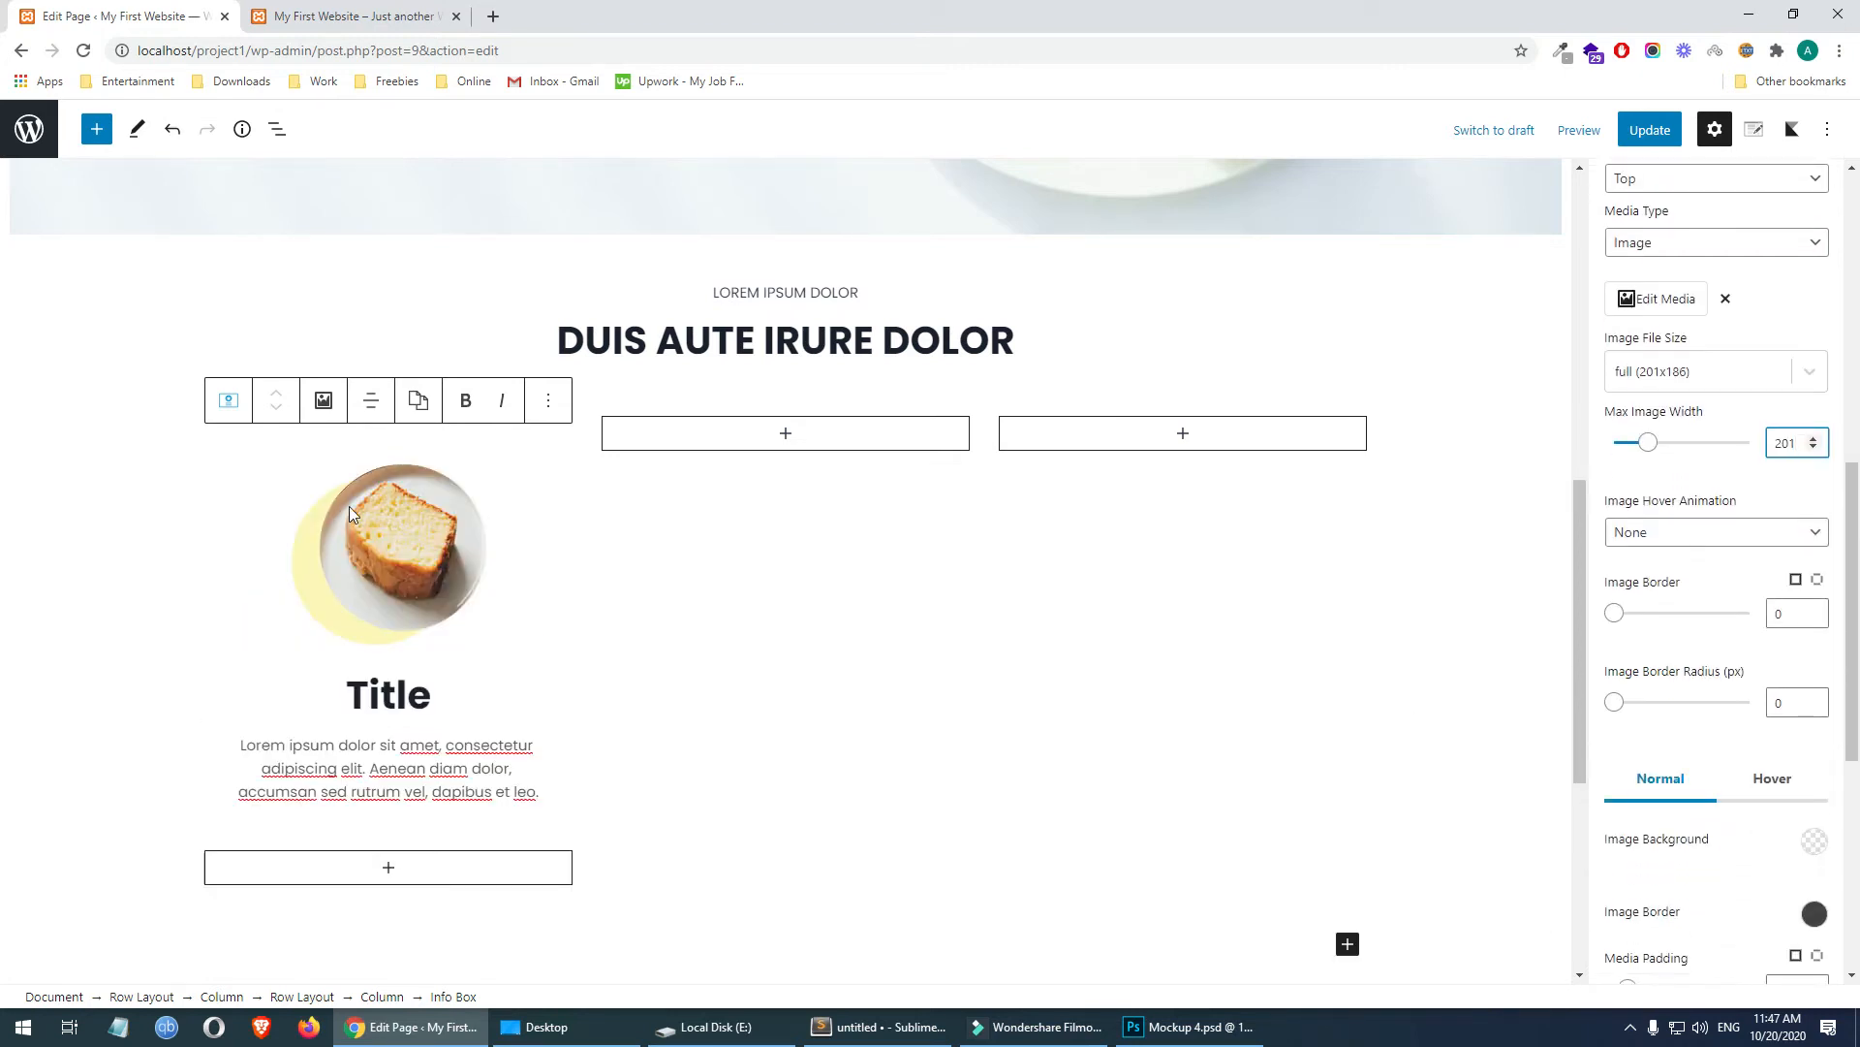
scroll(1731, 614, "down", 4)
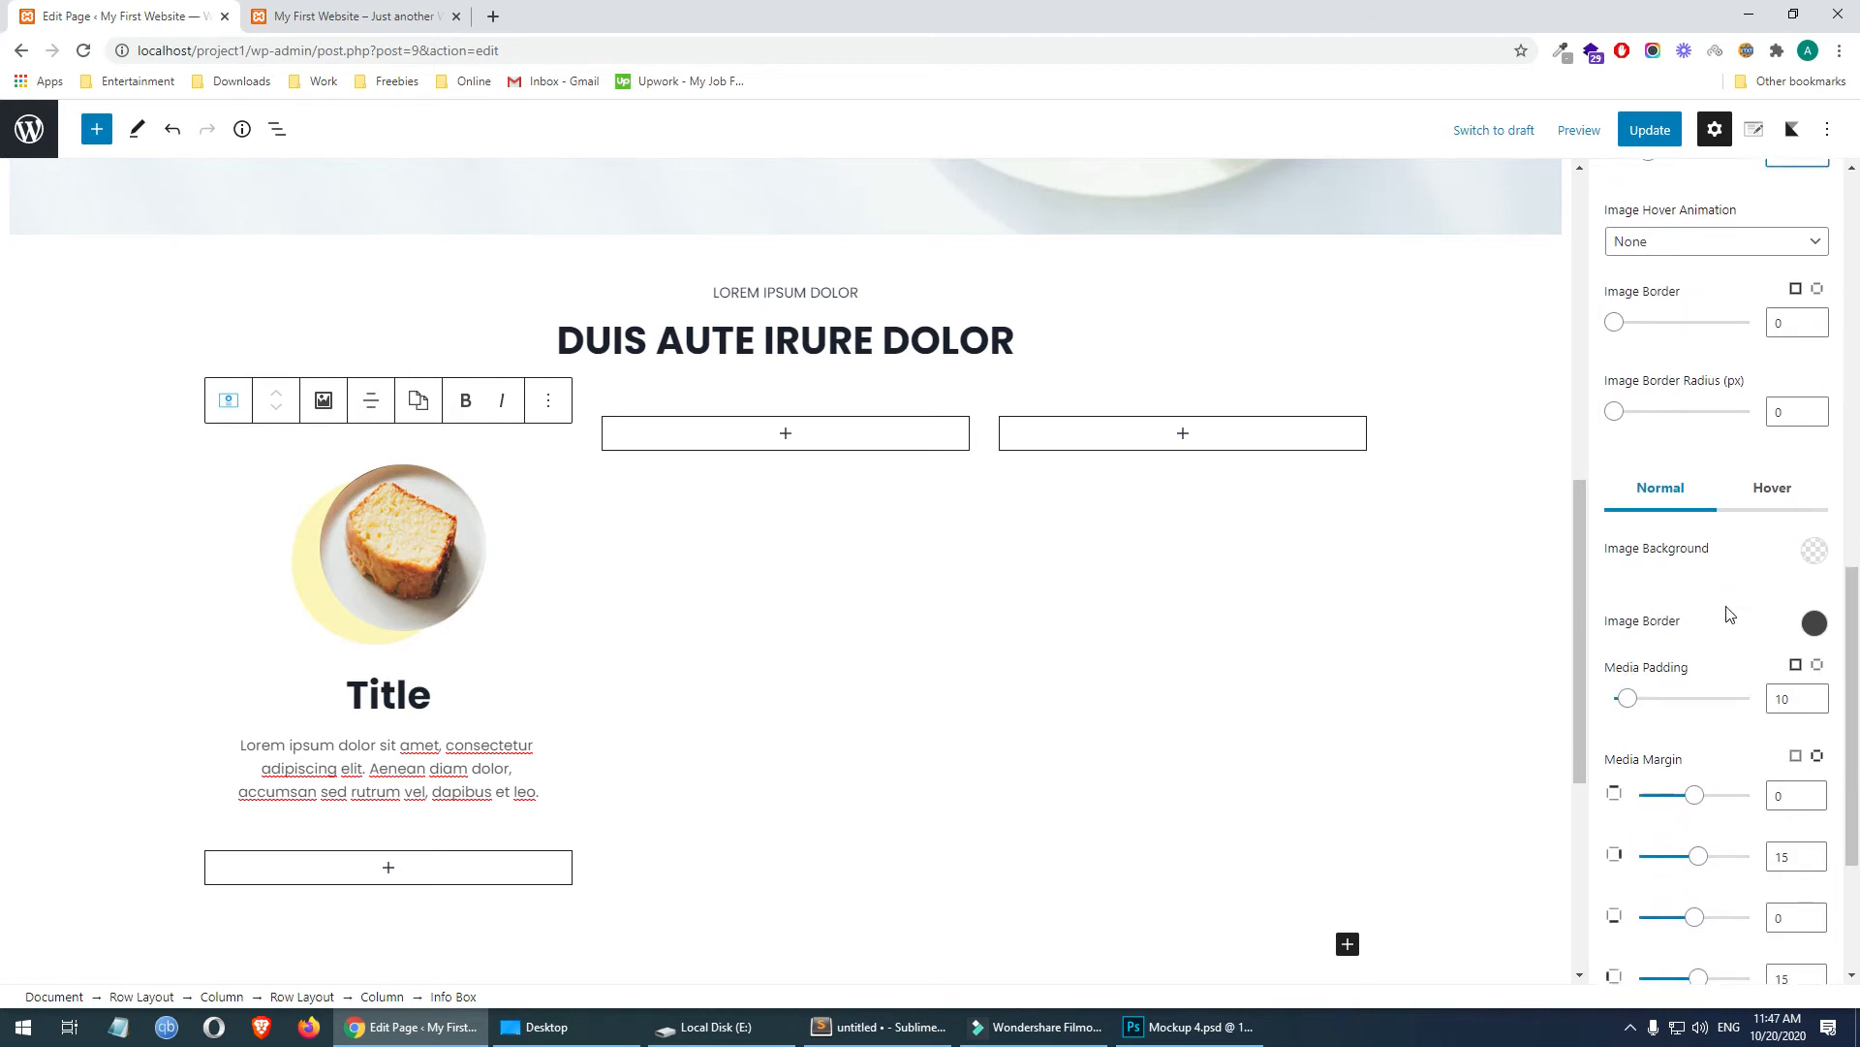
scroll(1774, 589, "down", 2)
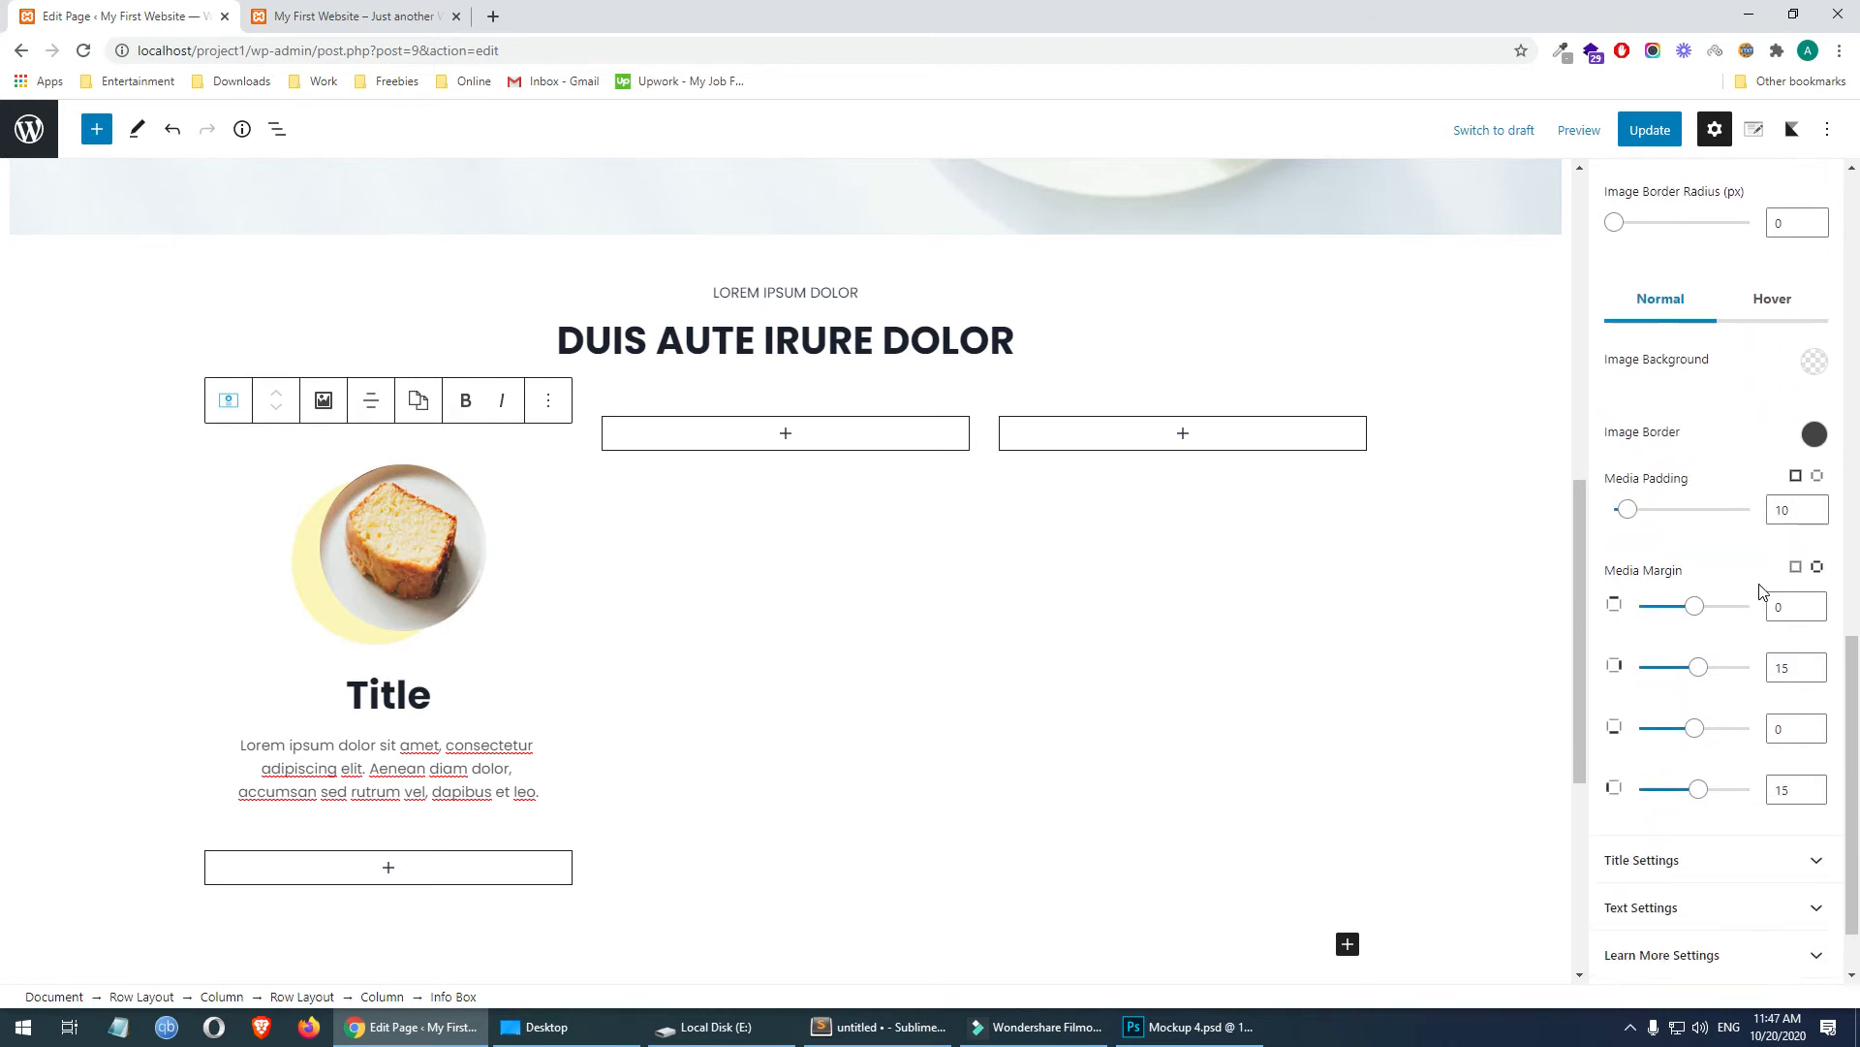
scroll(1737, 594, "up", 5)
scroll(1735, 594, "up", 4)
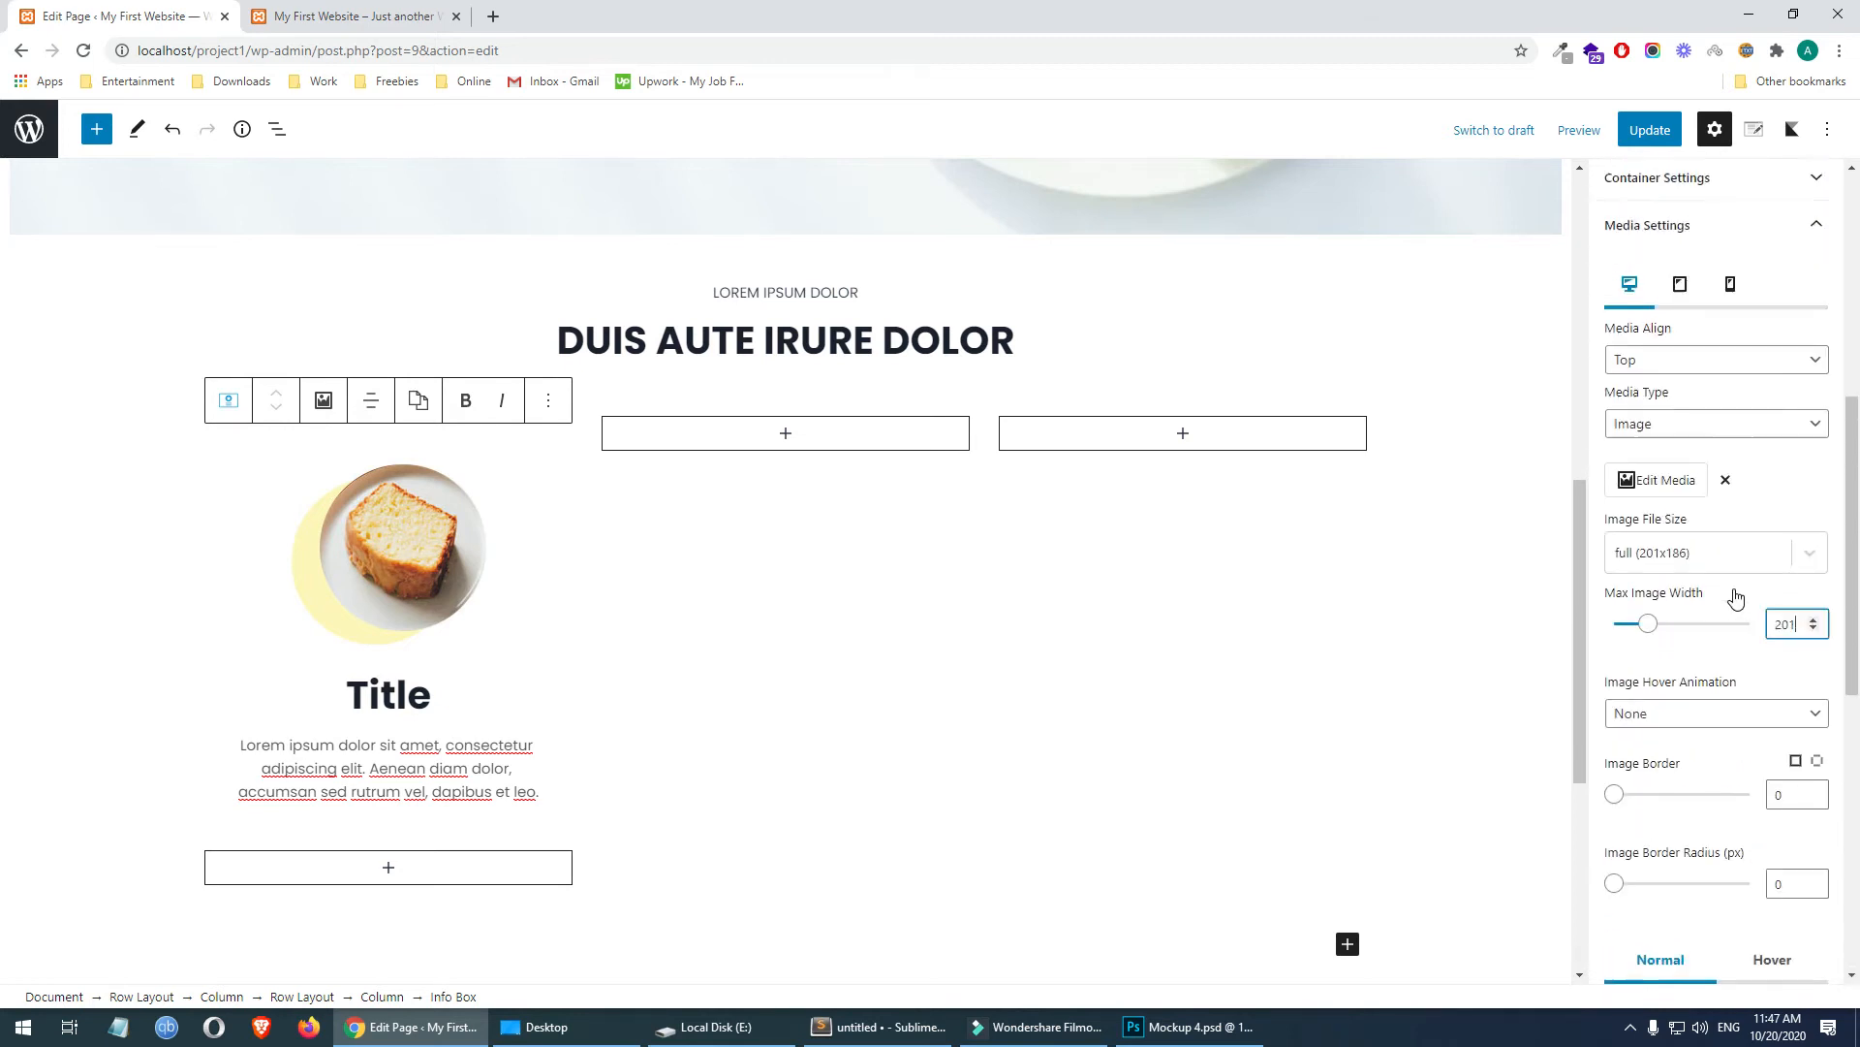
left_click(1818, 353)
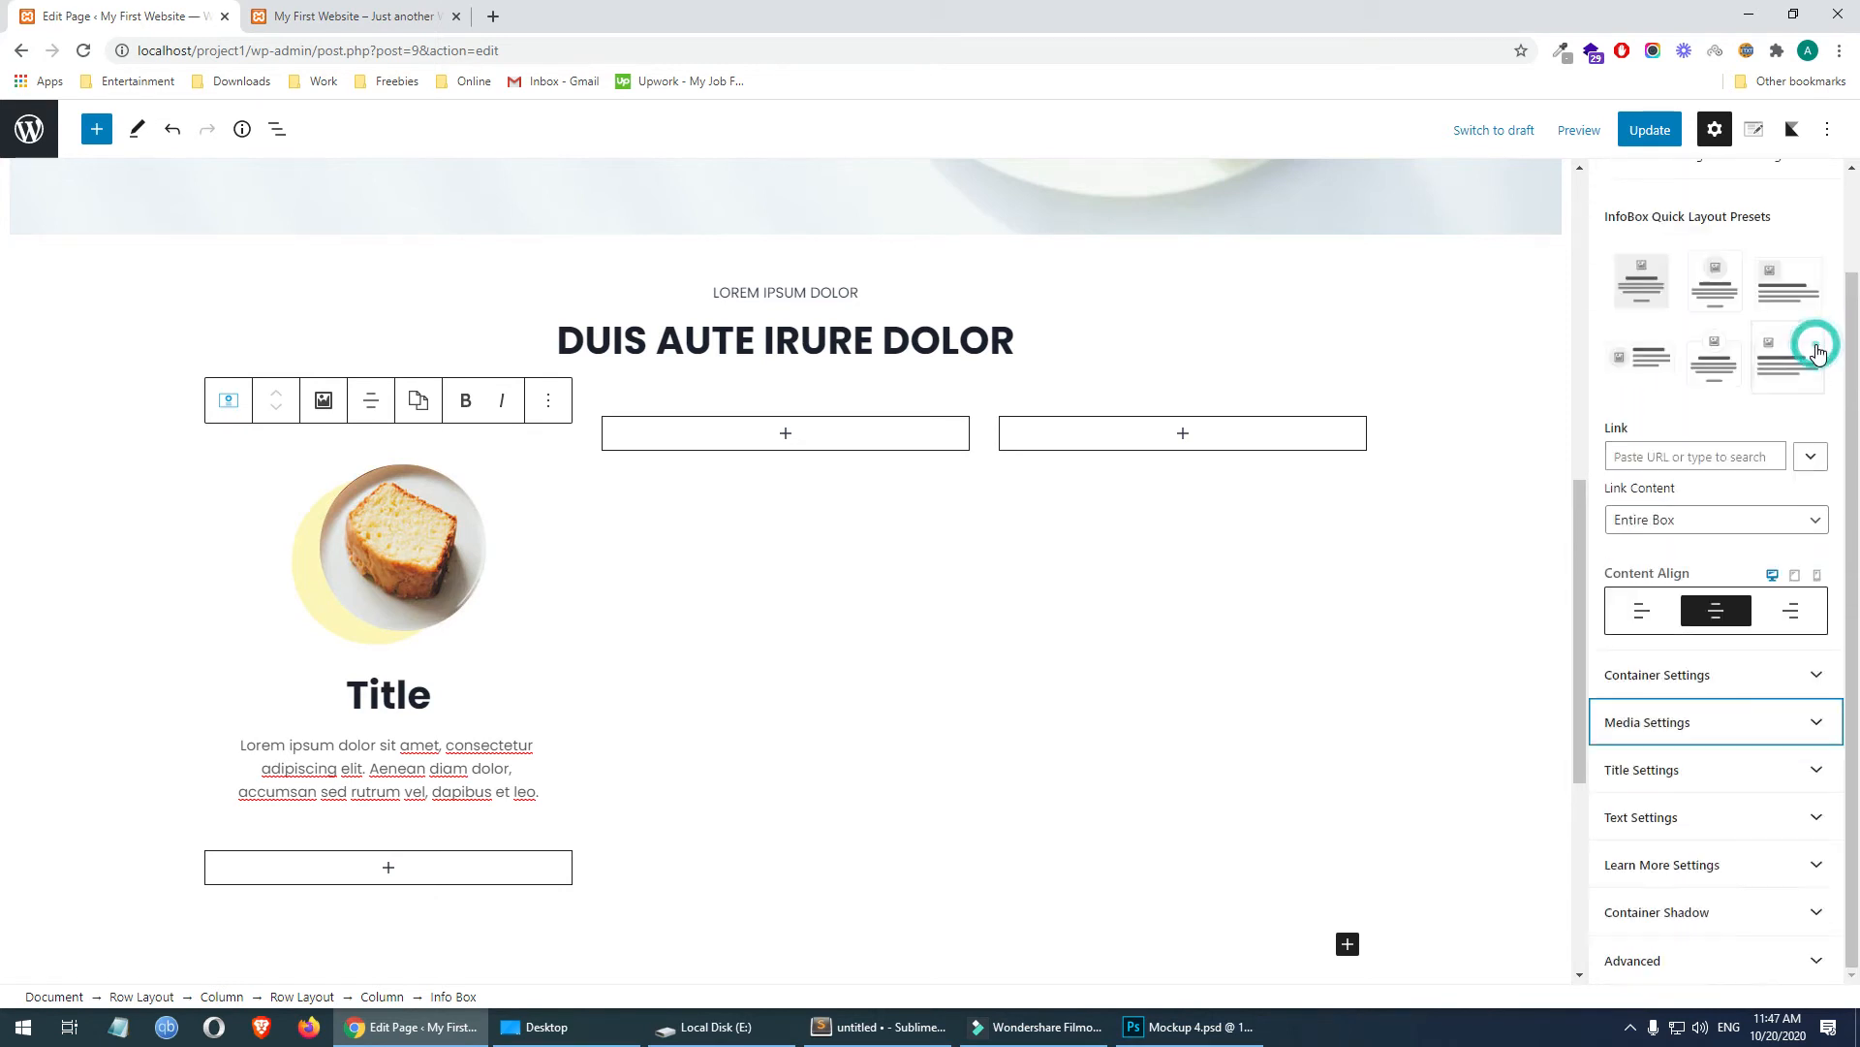
- Copy the first item's small caption from the Photoshop mockup and replace the info box title with "tempor incididunt"
left_click(1710, 771)
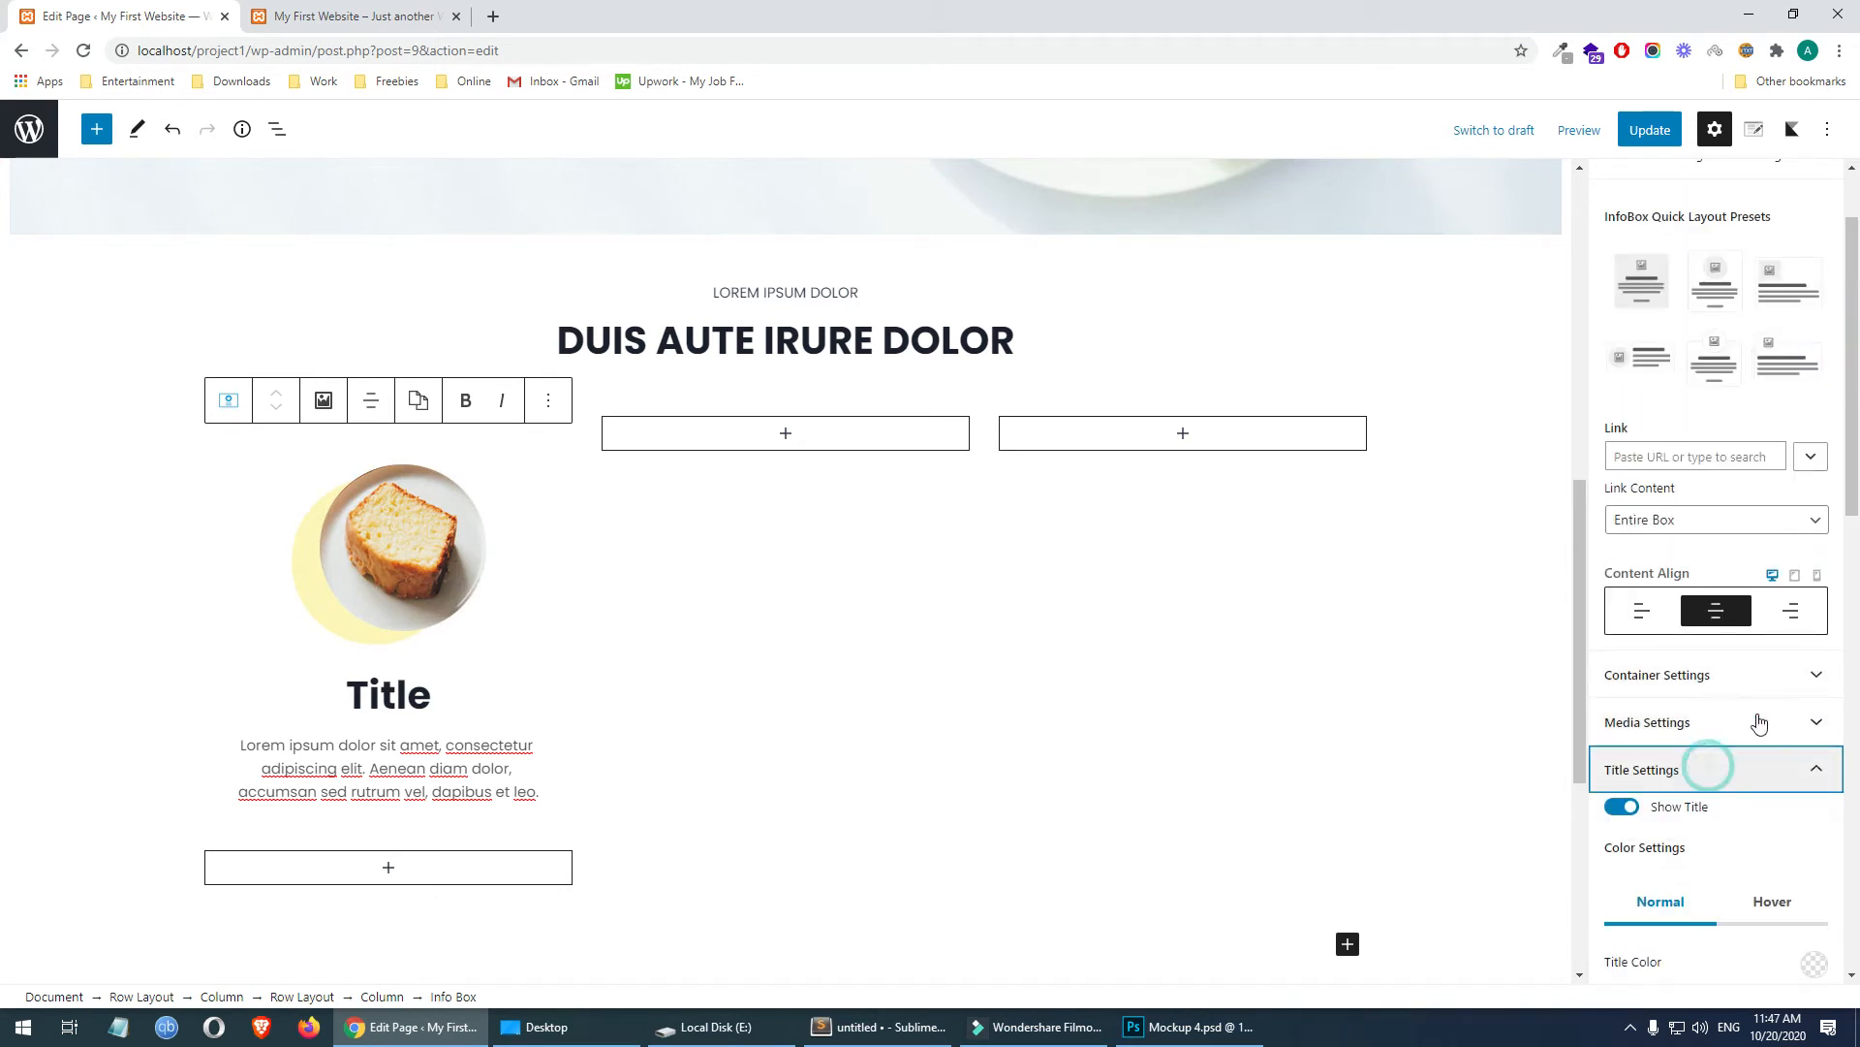
scroll(1761, 718, "down", 3)
left_click(1184, 1027)
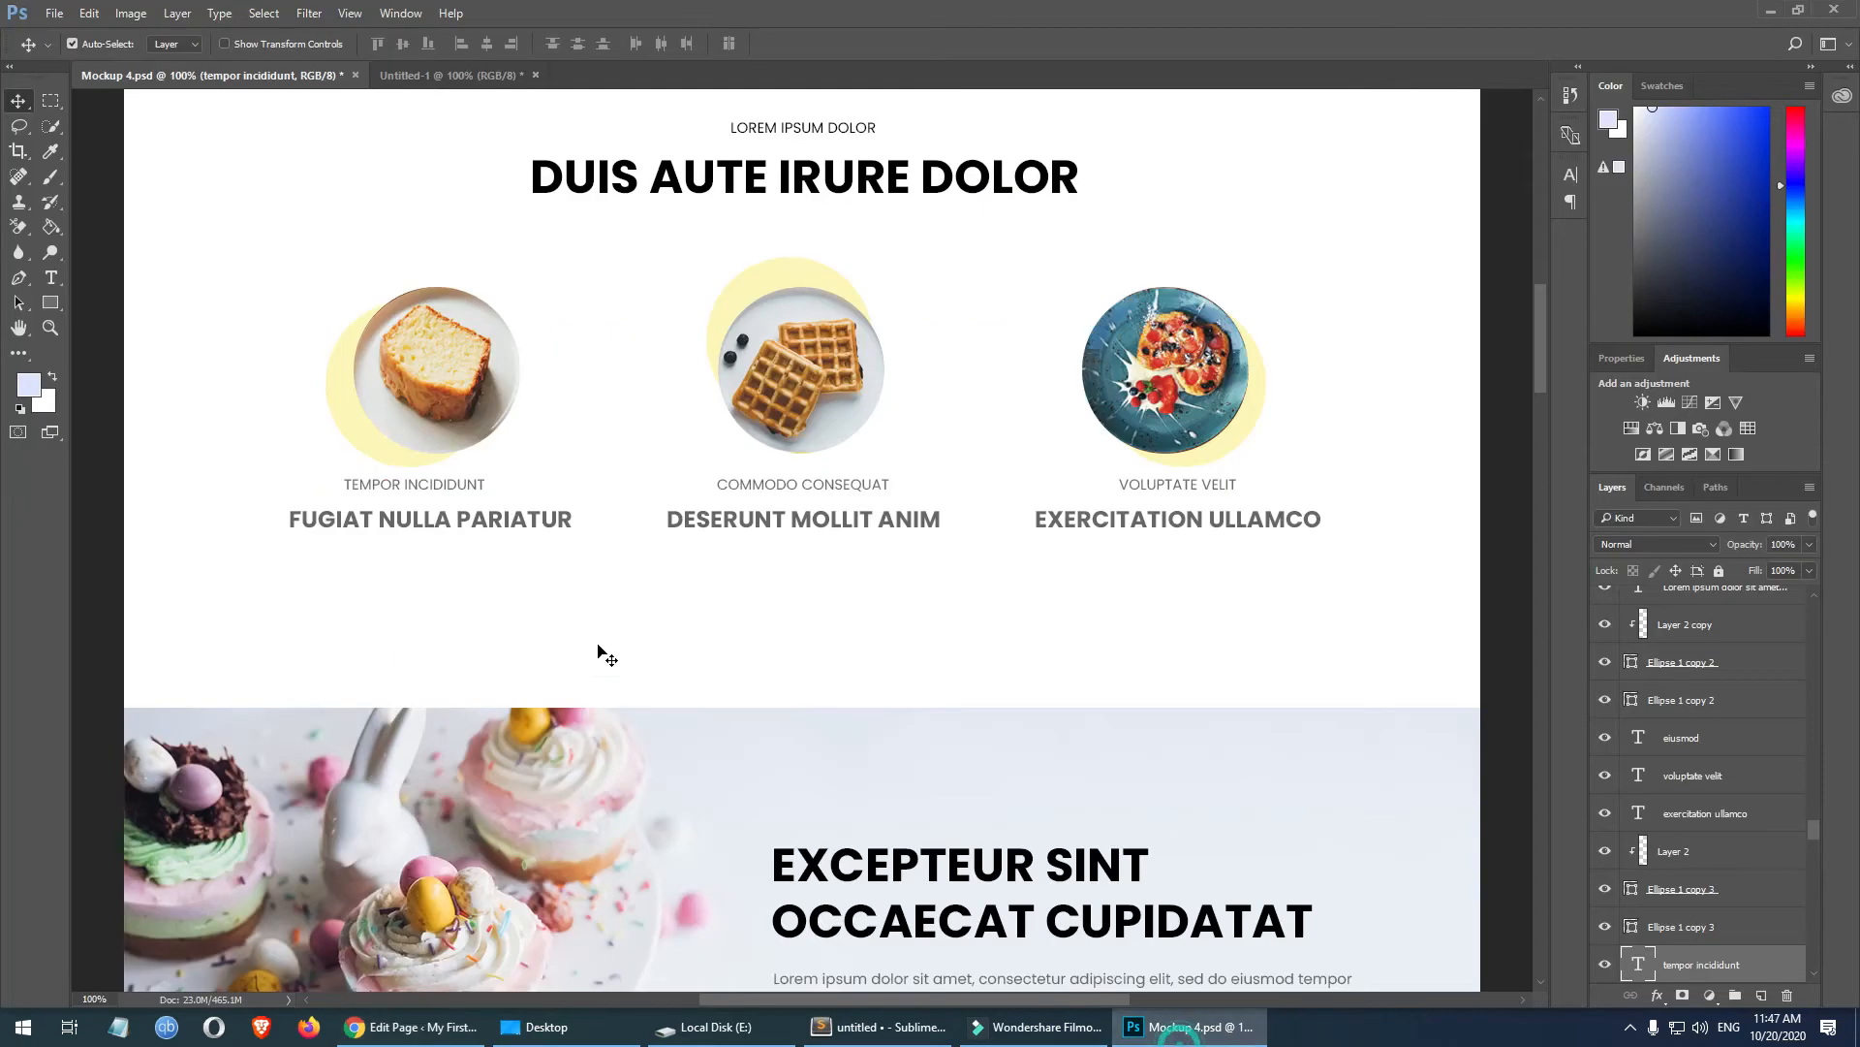
key("t")
left_click(411, 483)
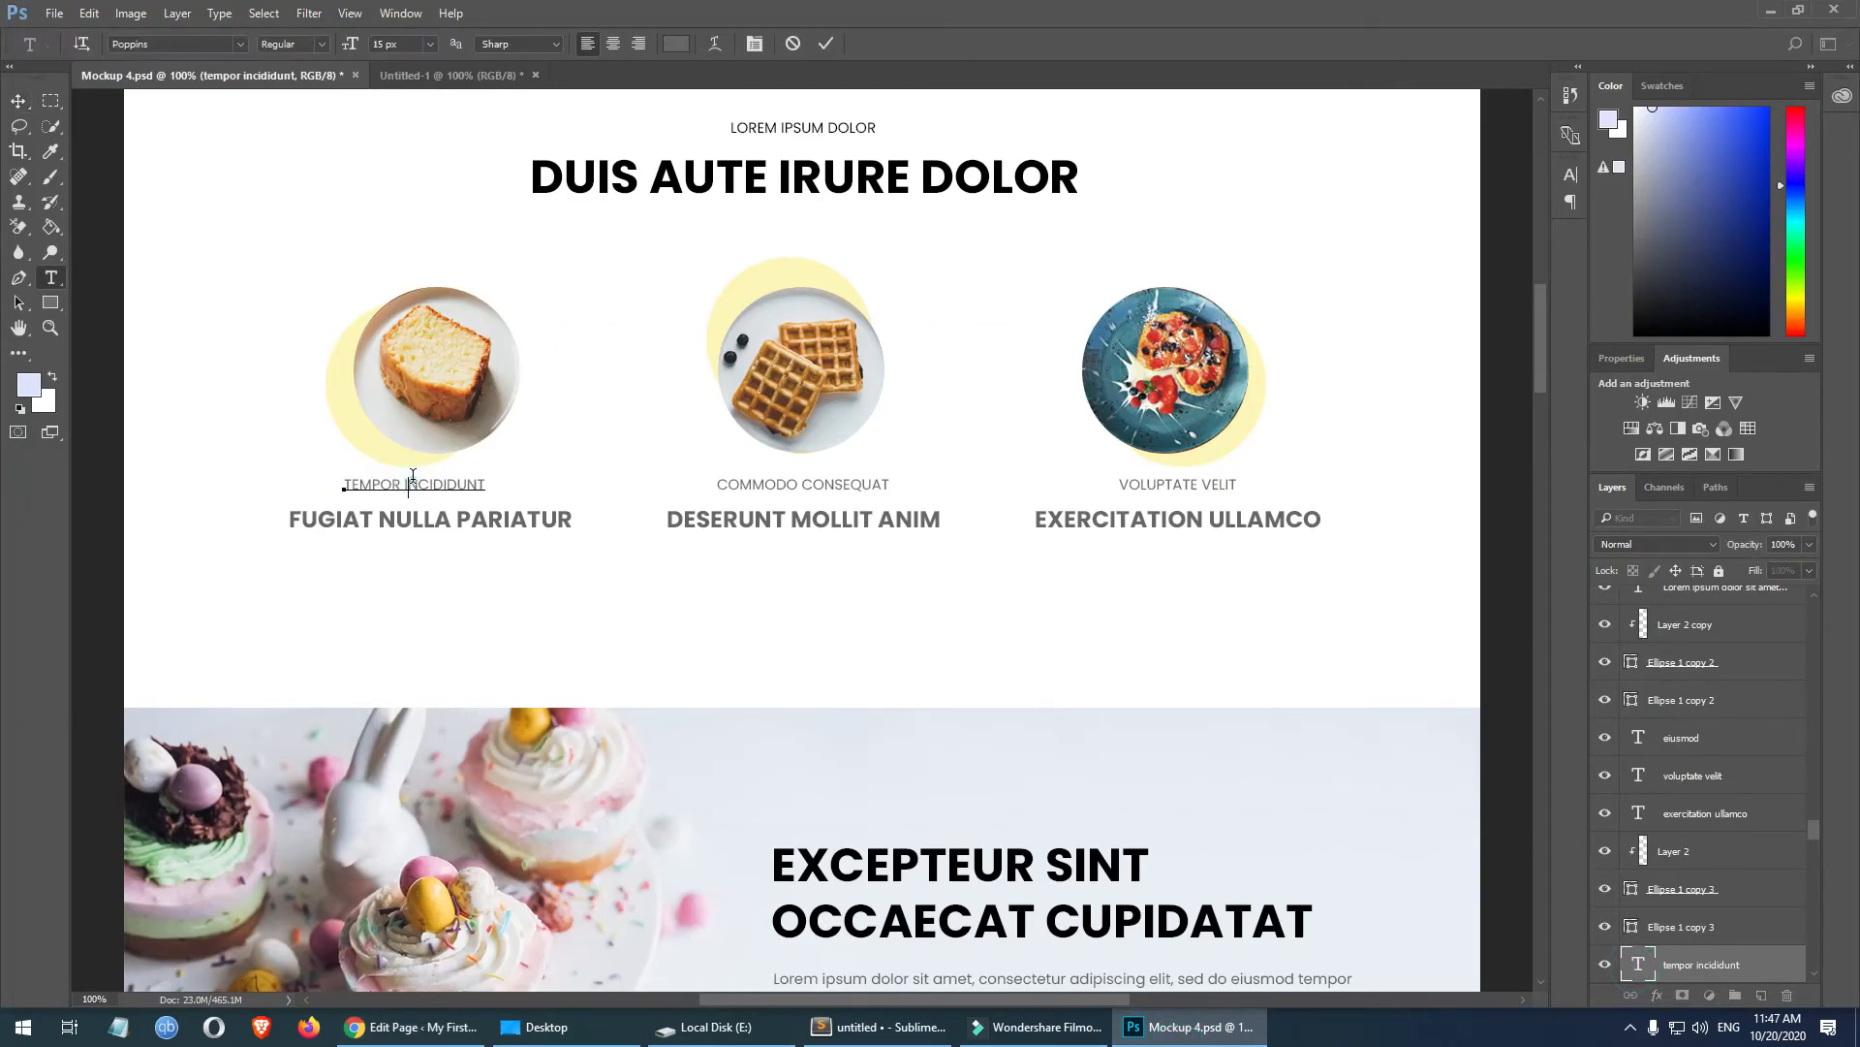
key("ctrl+a")
key("Escape")
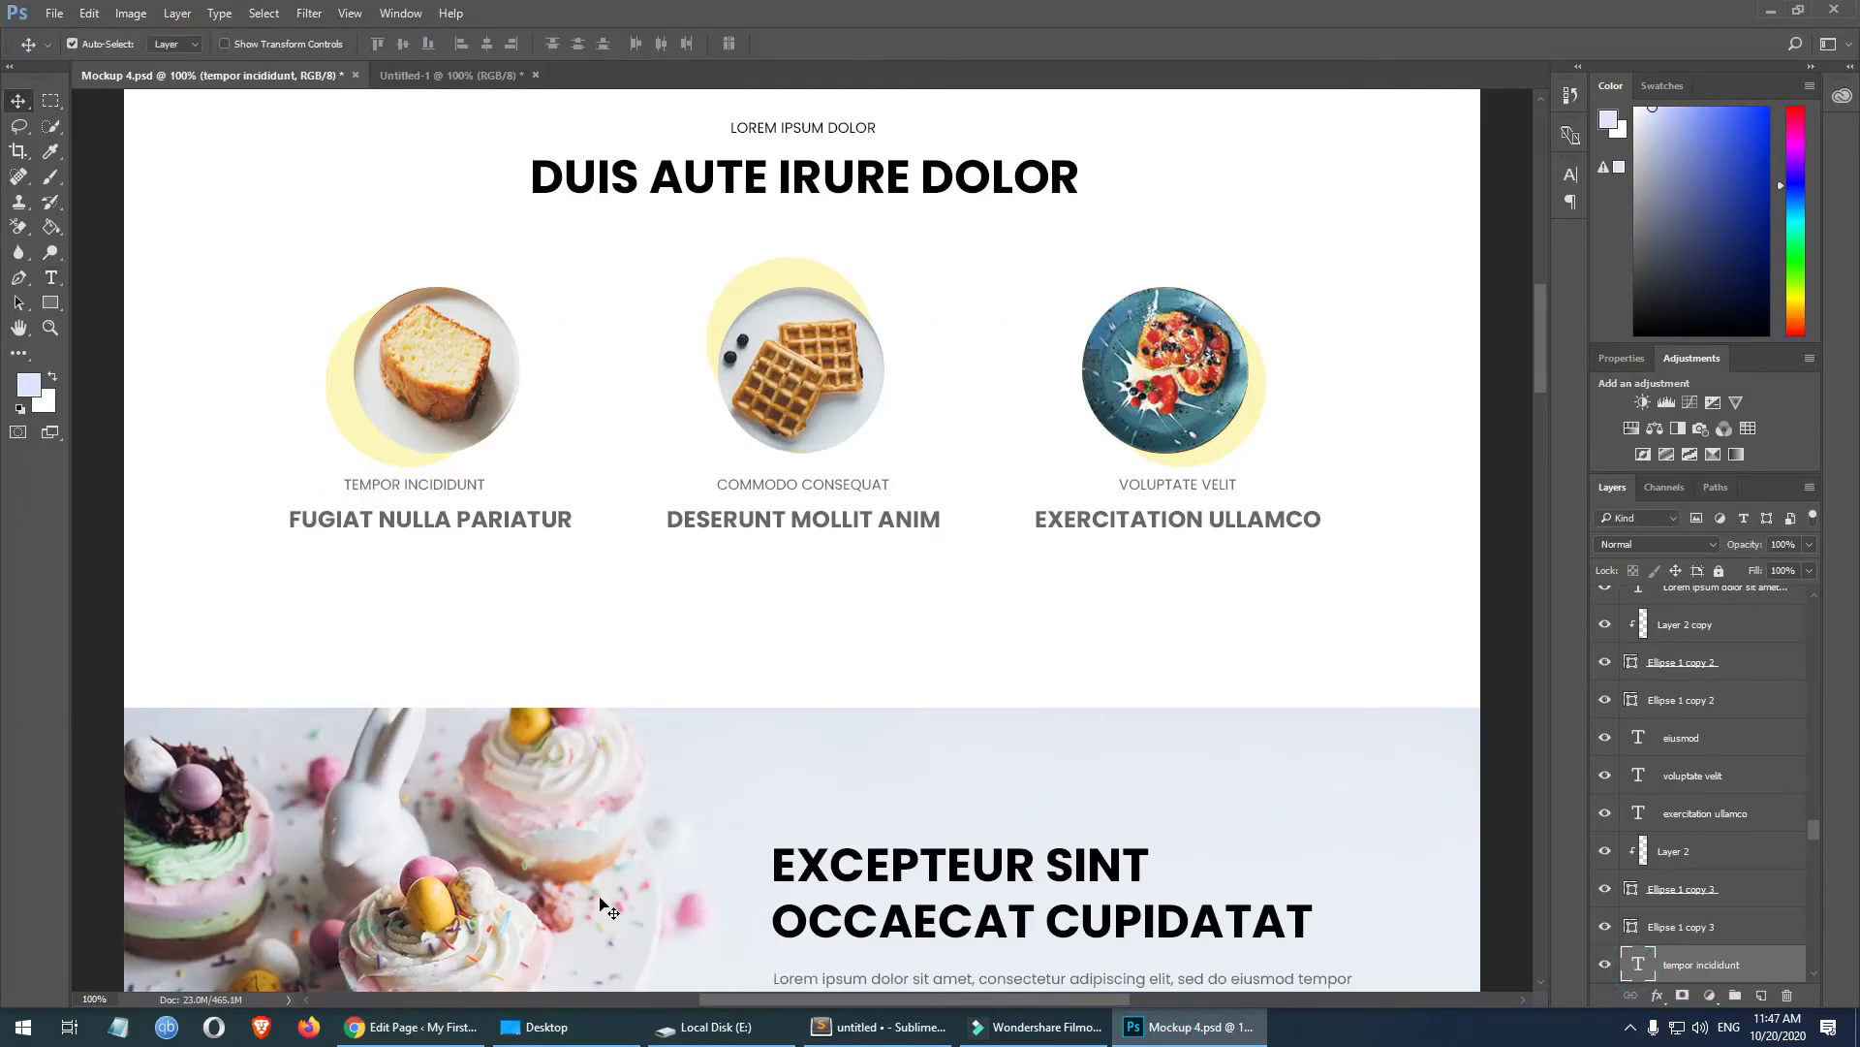
left_click(407, 1028)
double_click(390, 703)
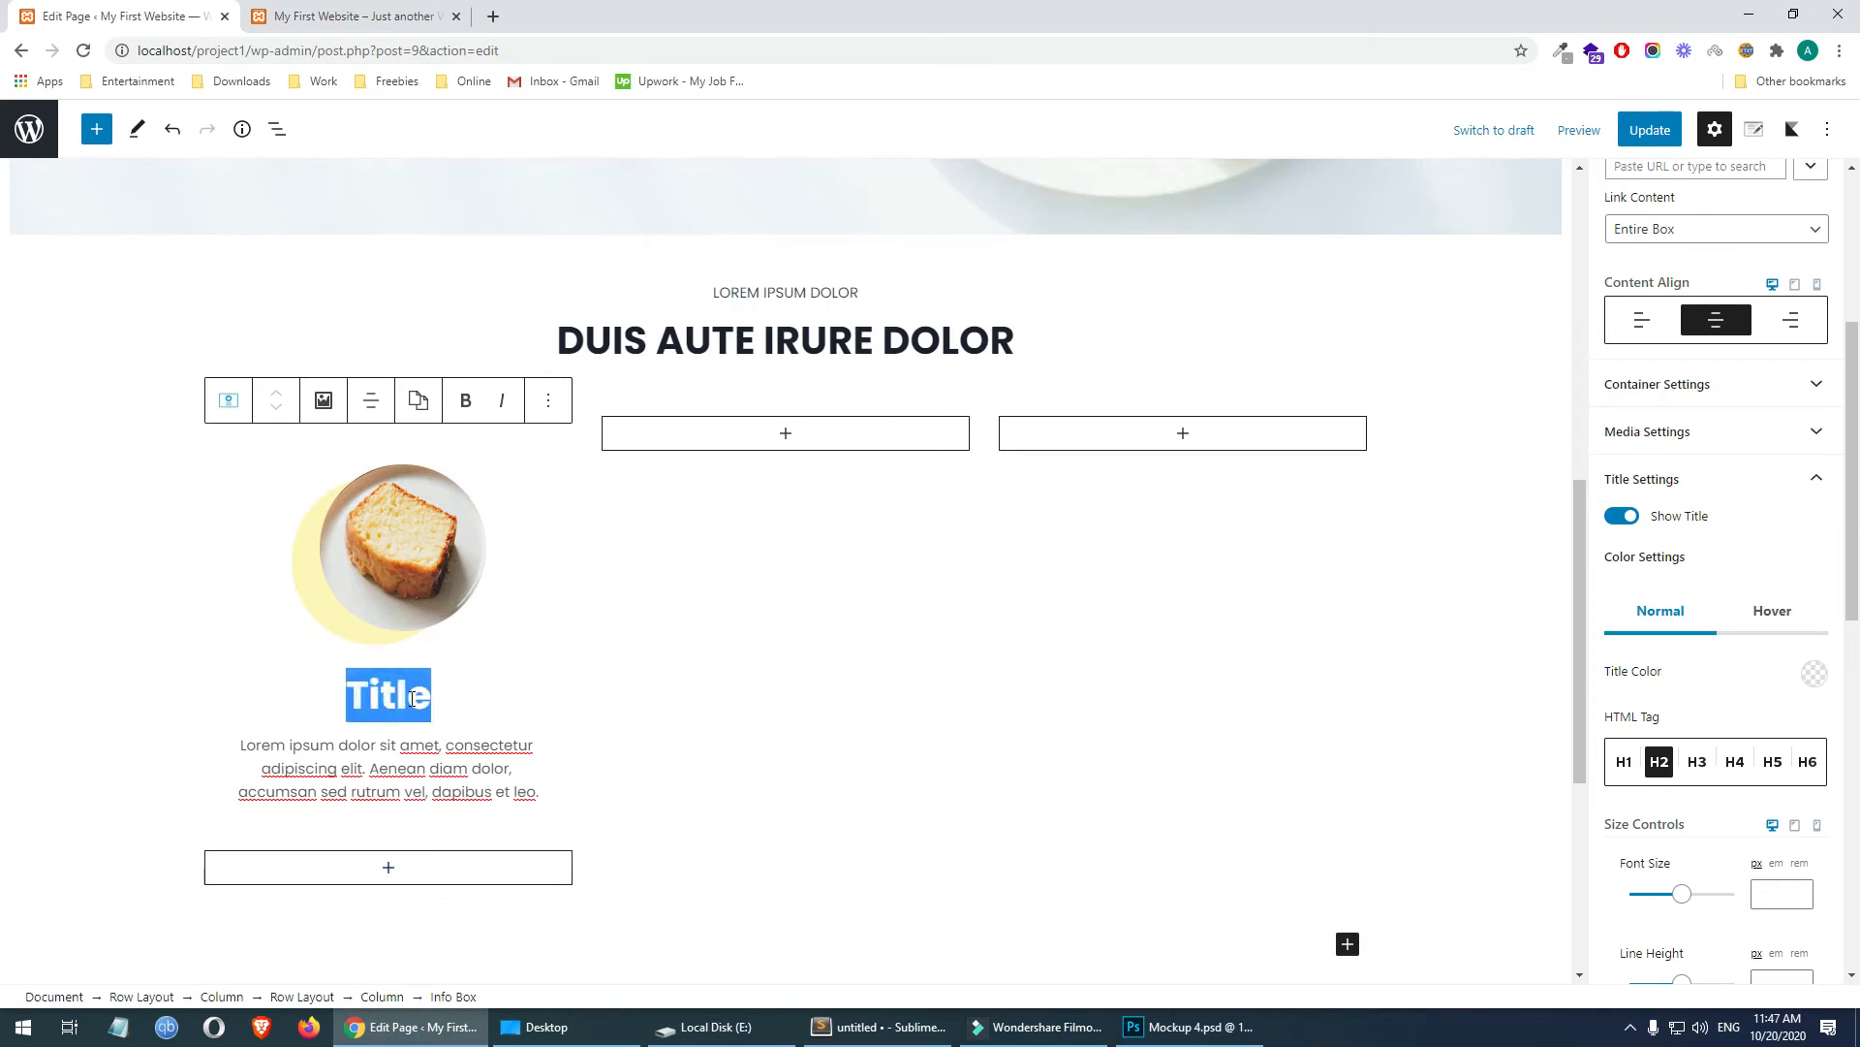
type("tempor incididunt")
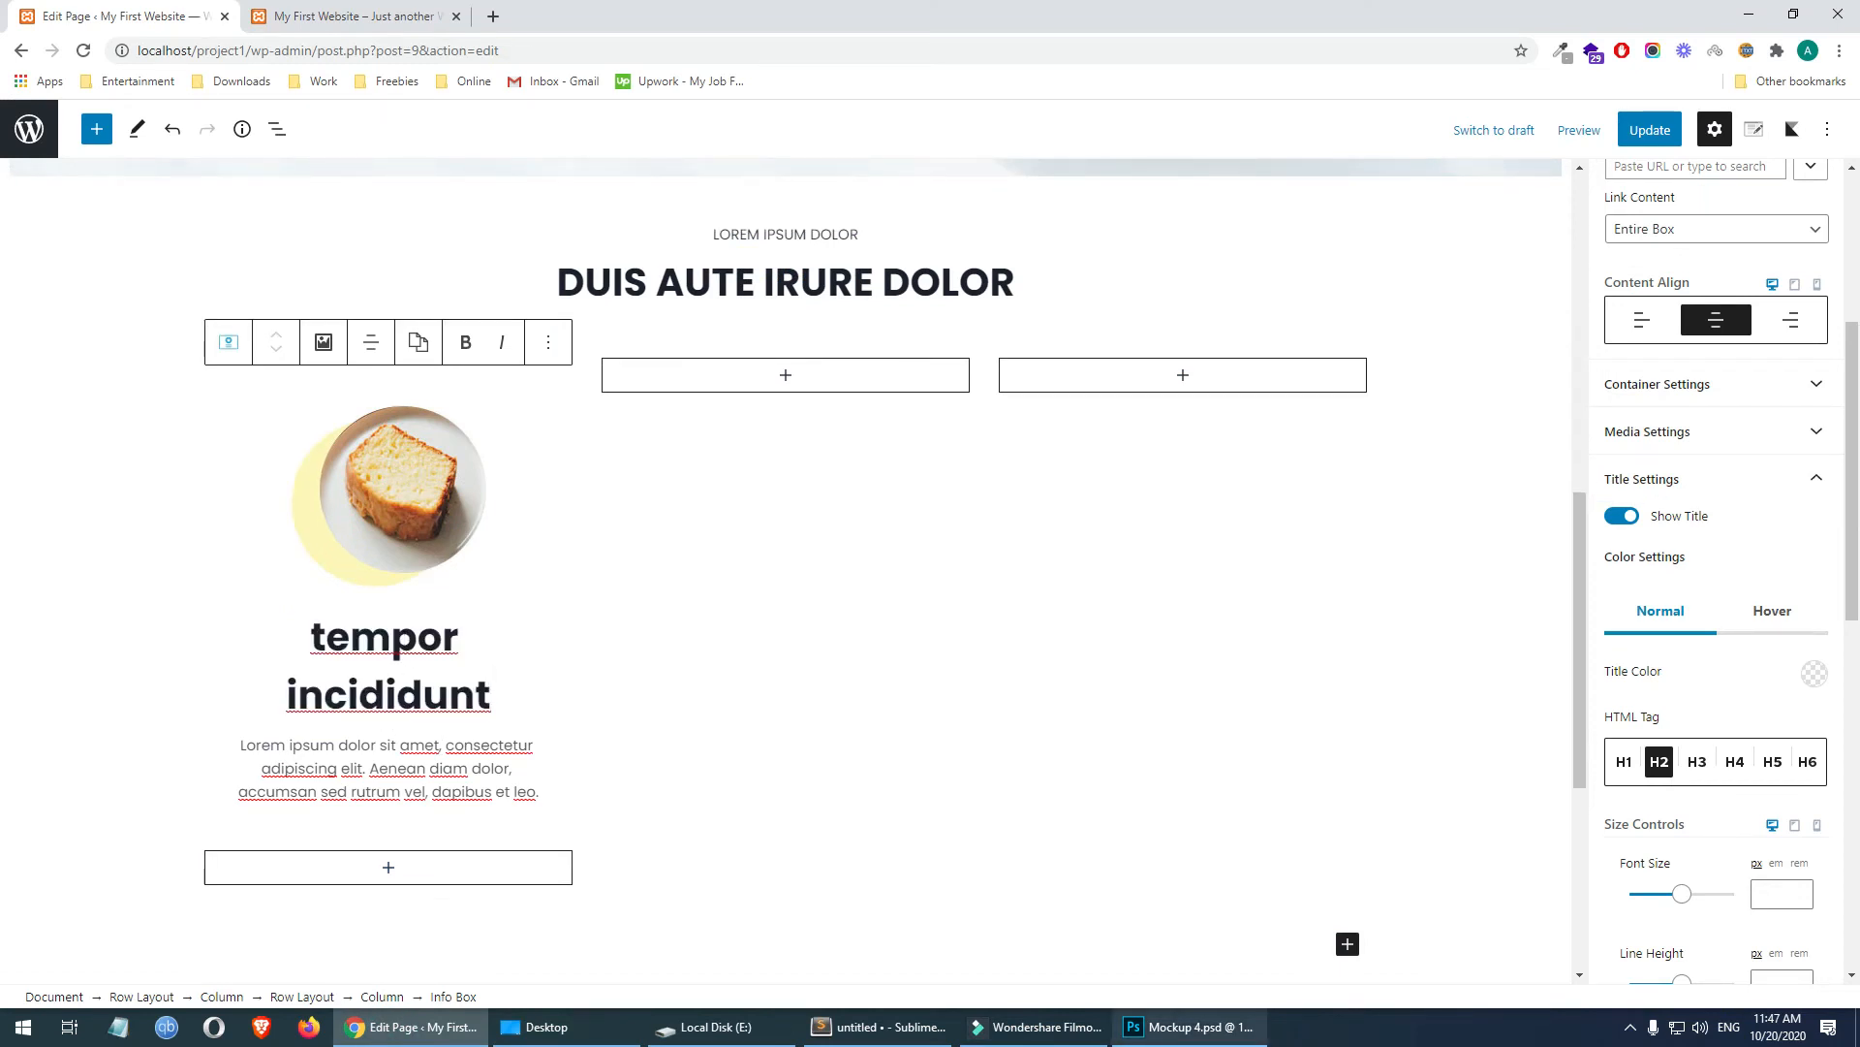
left_click(1200, 1028)
left_click(1200, 1027)
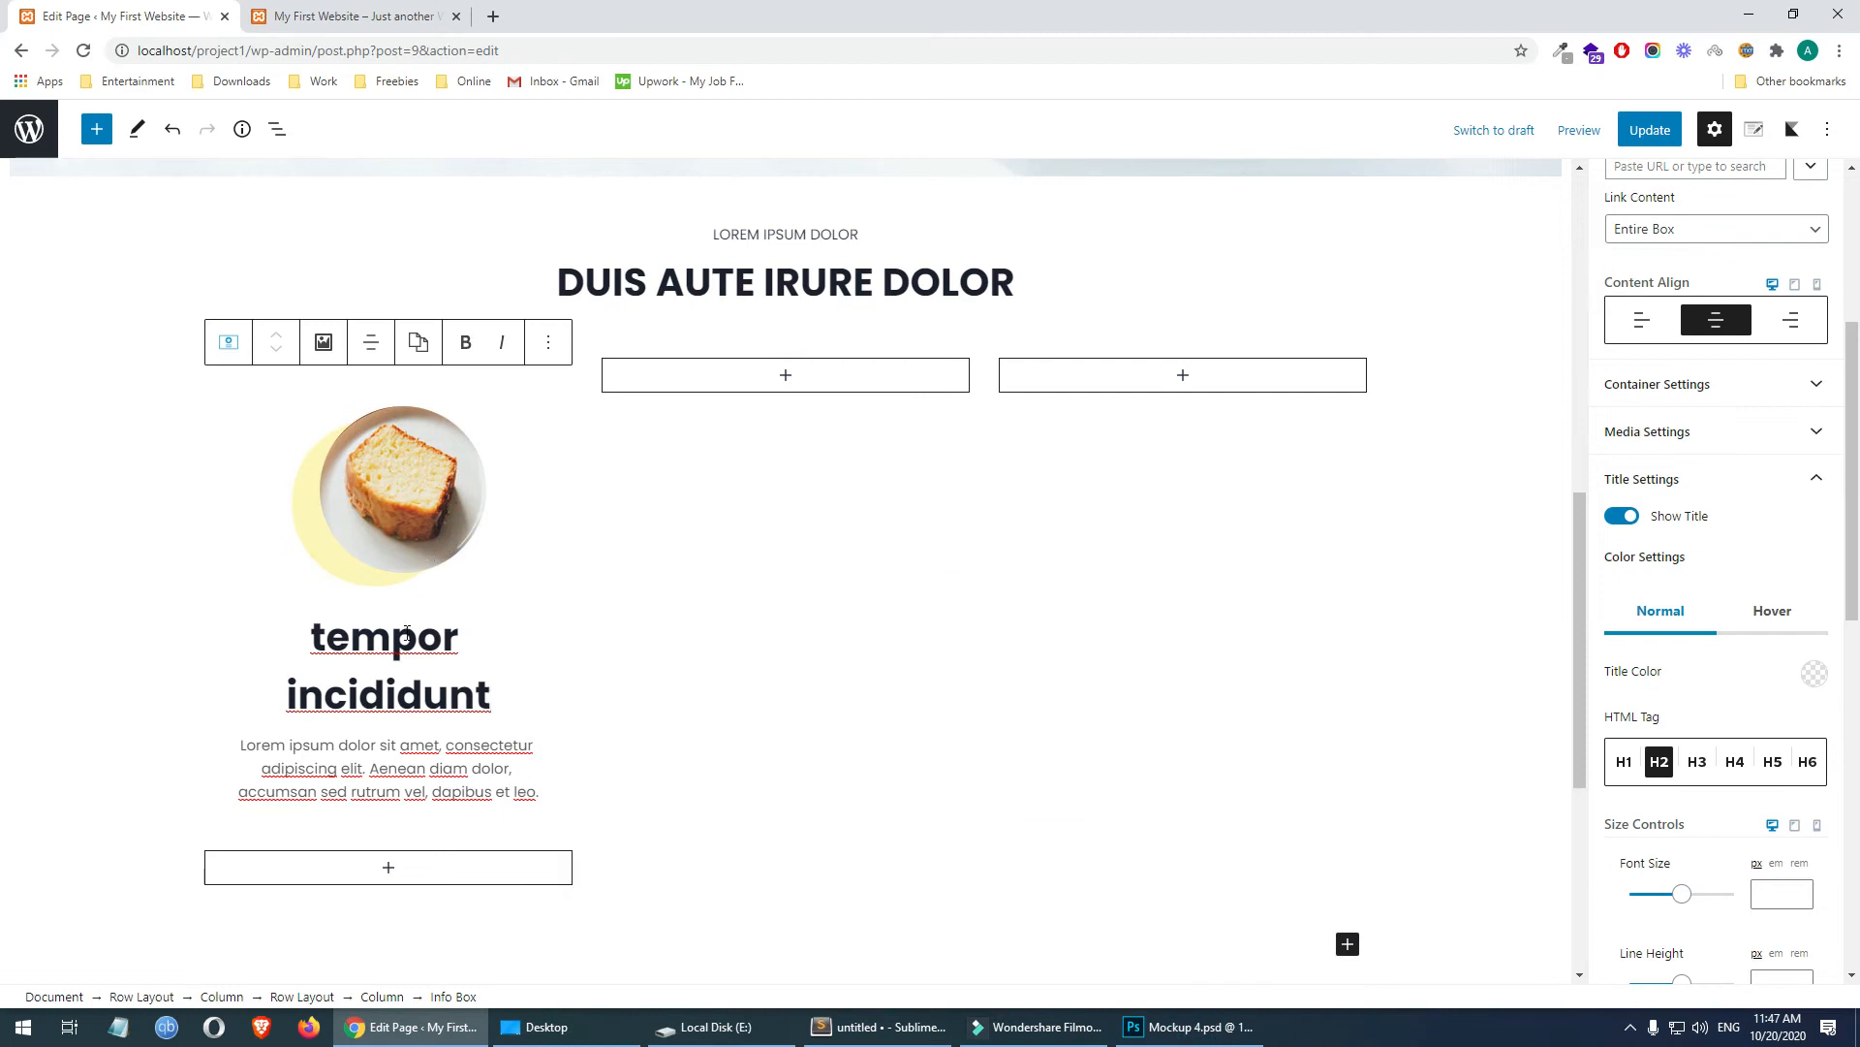
- Try hiding the info box's title and switch its display back on
scroll(1762, 646, "down", 3)
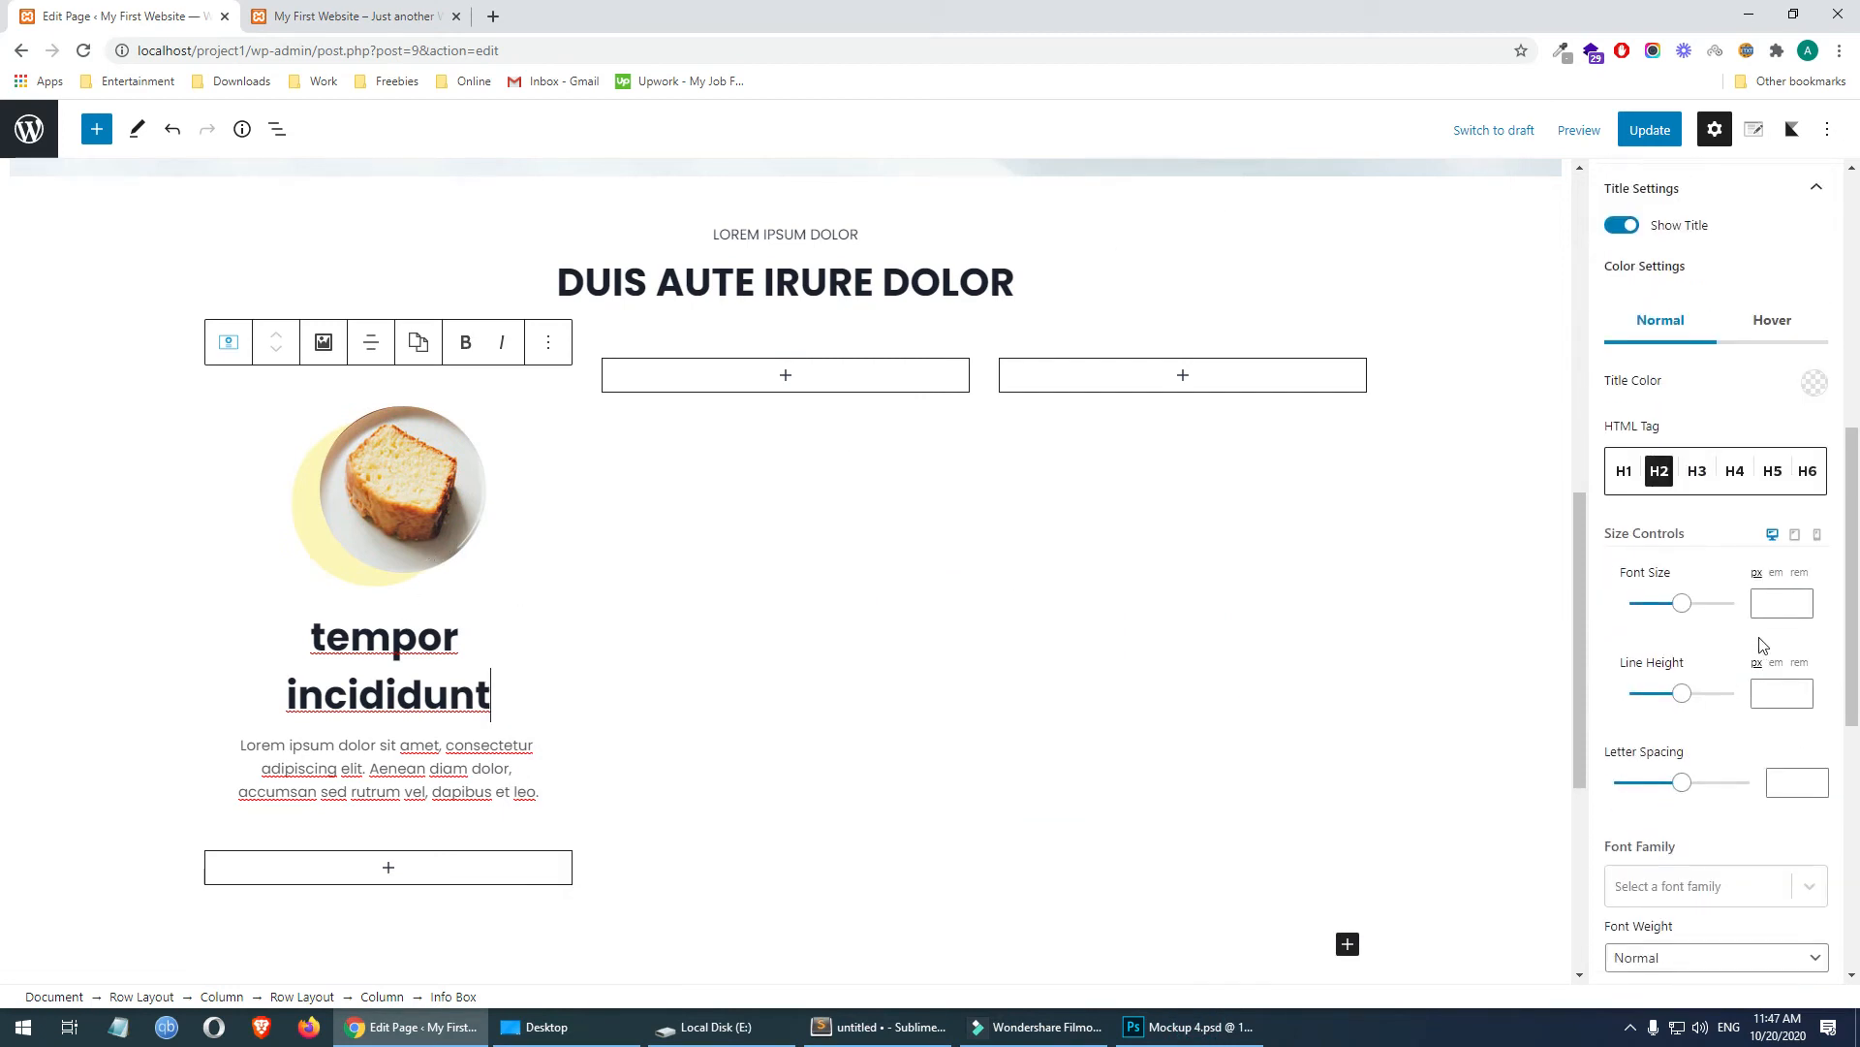
scroll(1762, 646, "up", 1)
scroll(1792, 528, "up", 2)
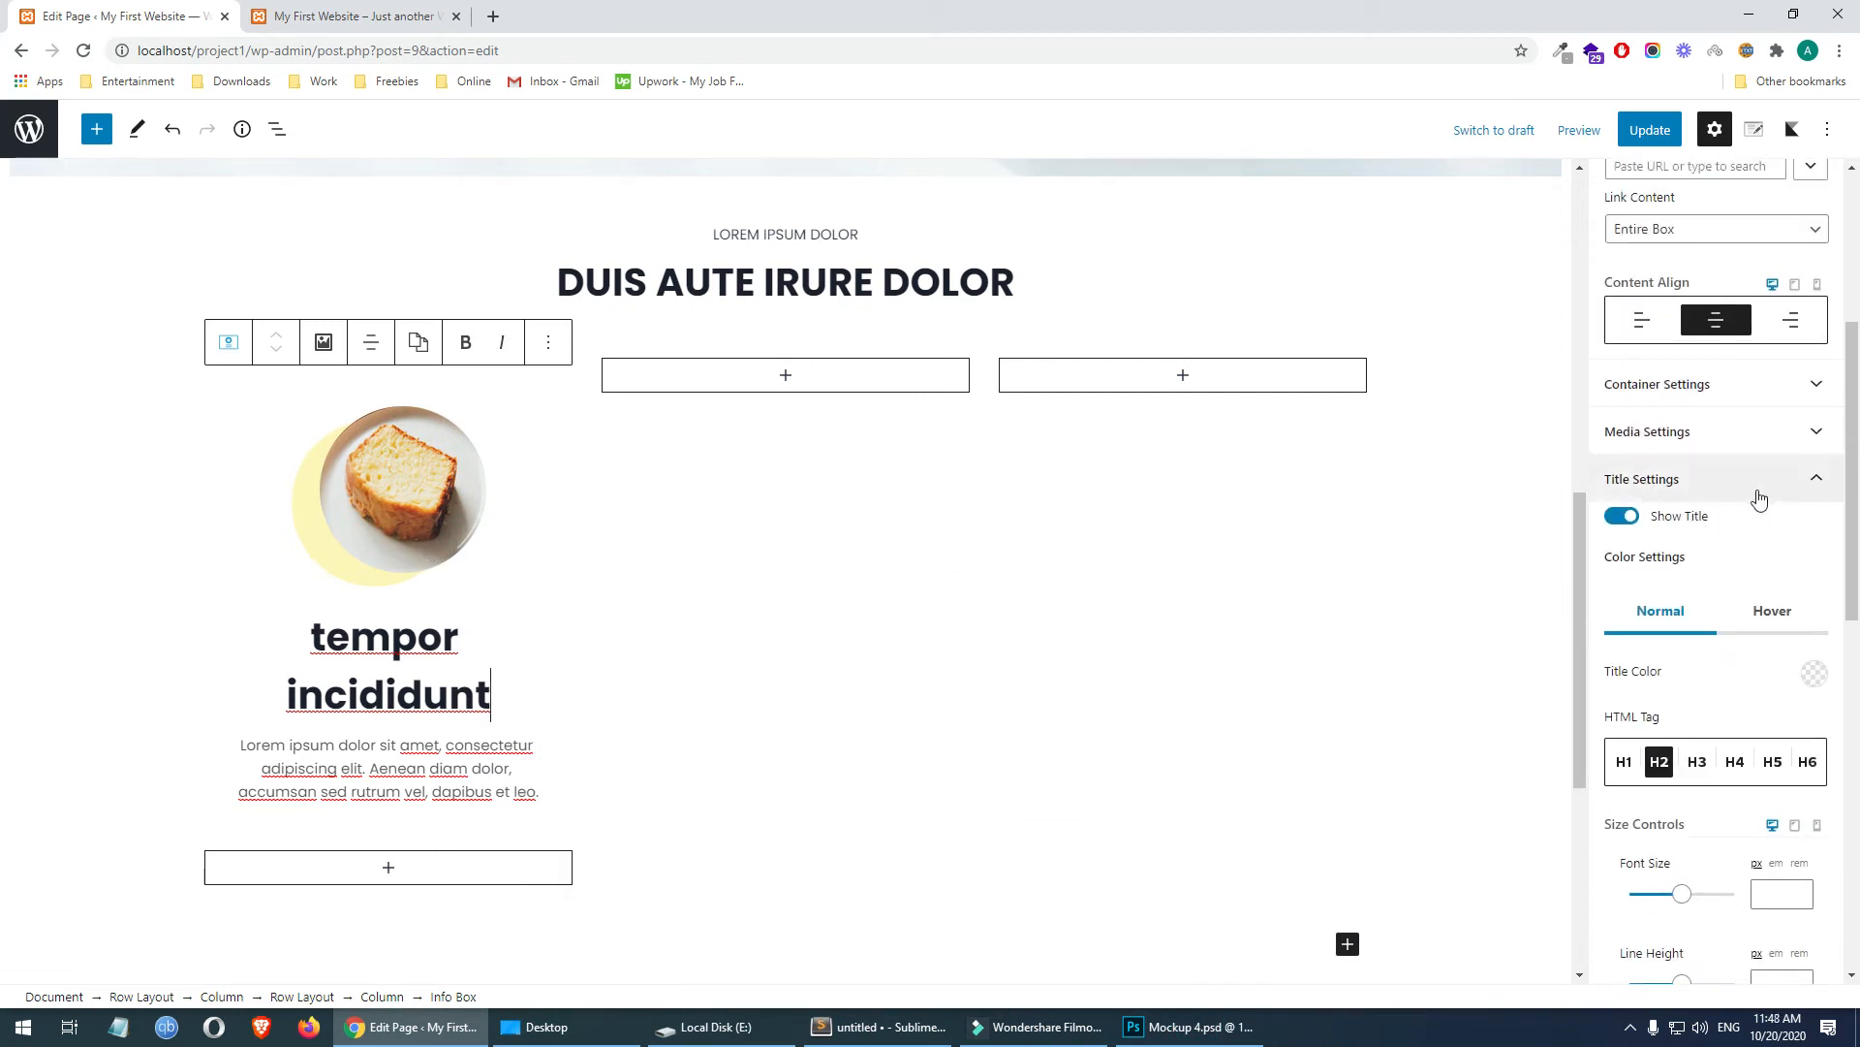
scroll(1757, 528, "down", 1)
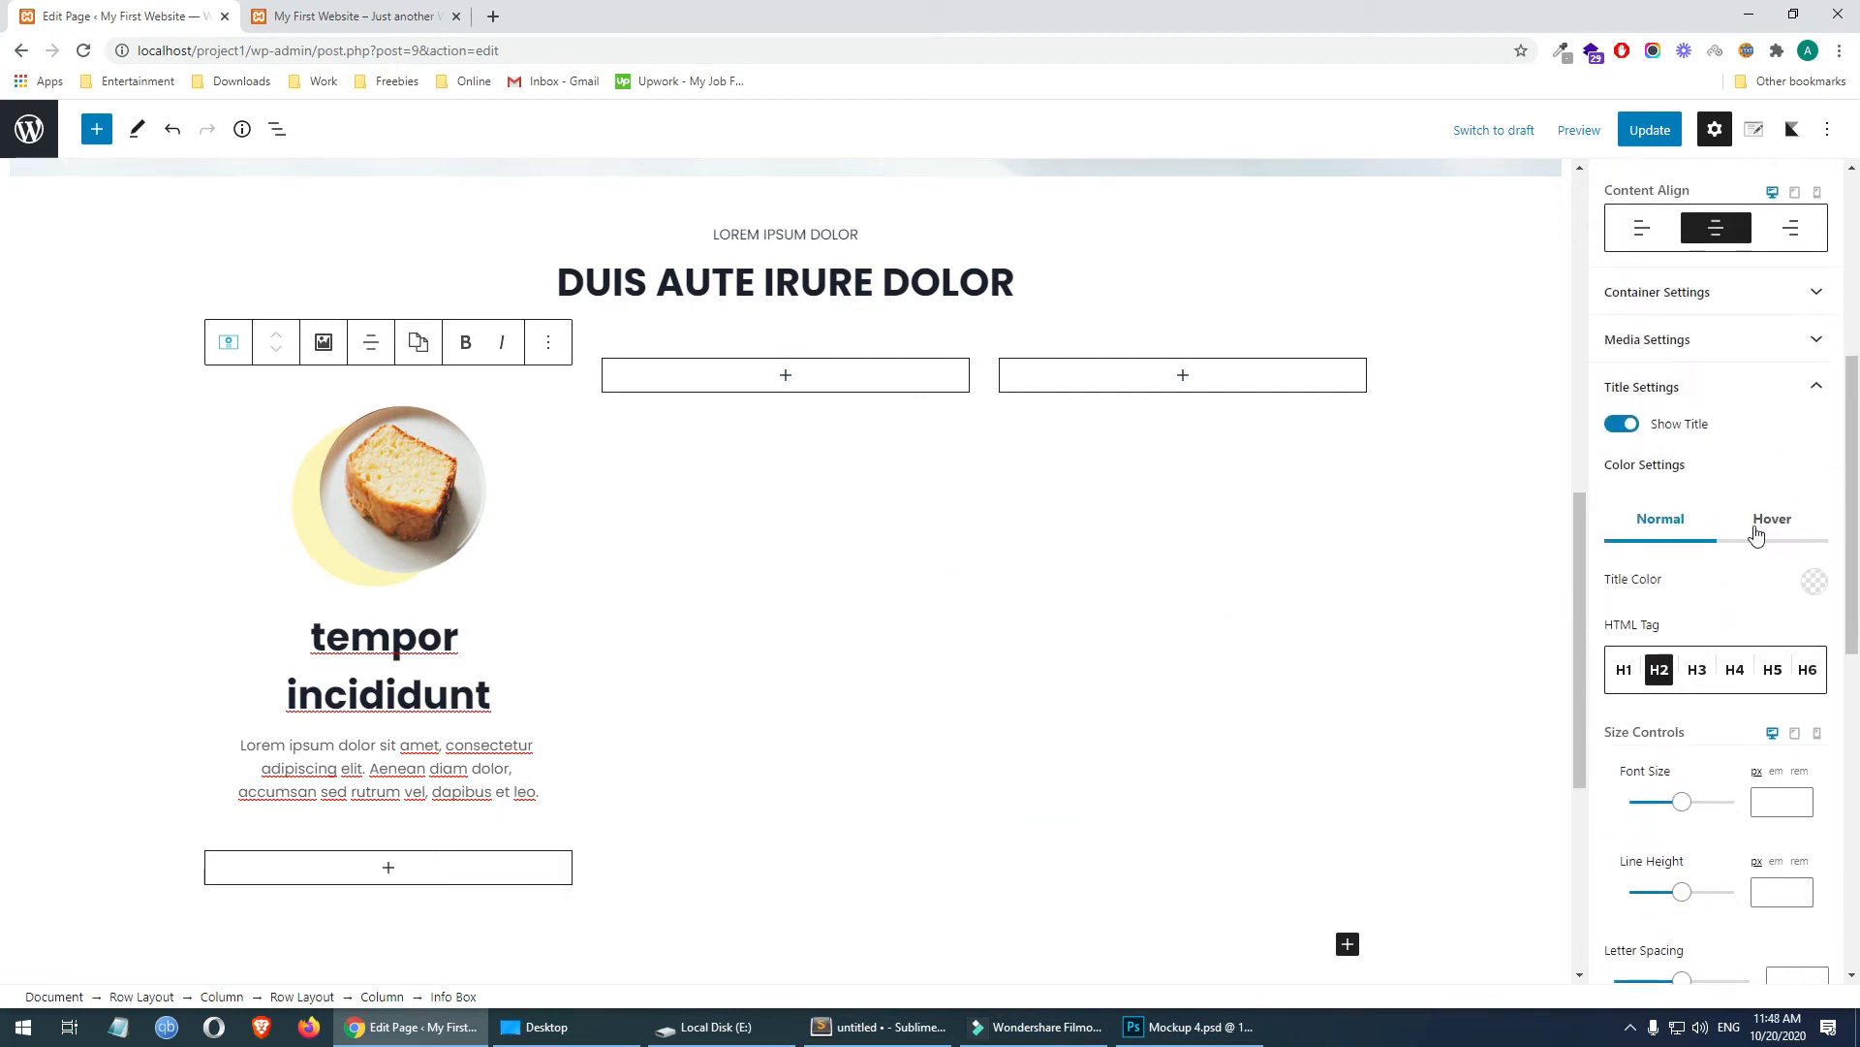
left_click(1624, 422)
left_click(1635, 760)
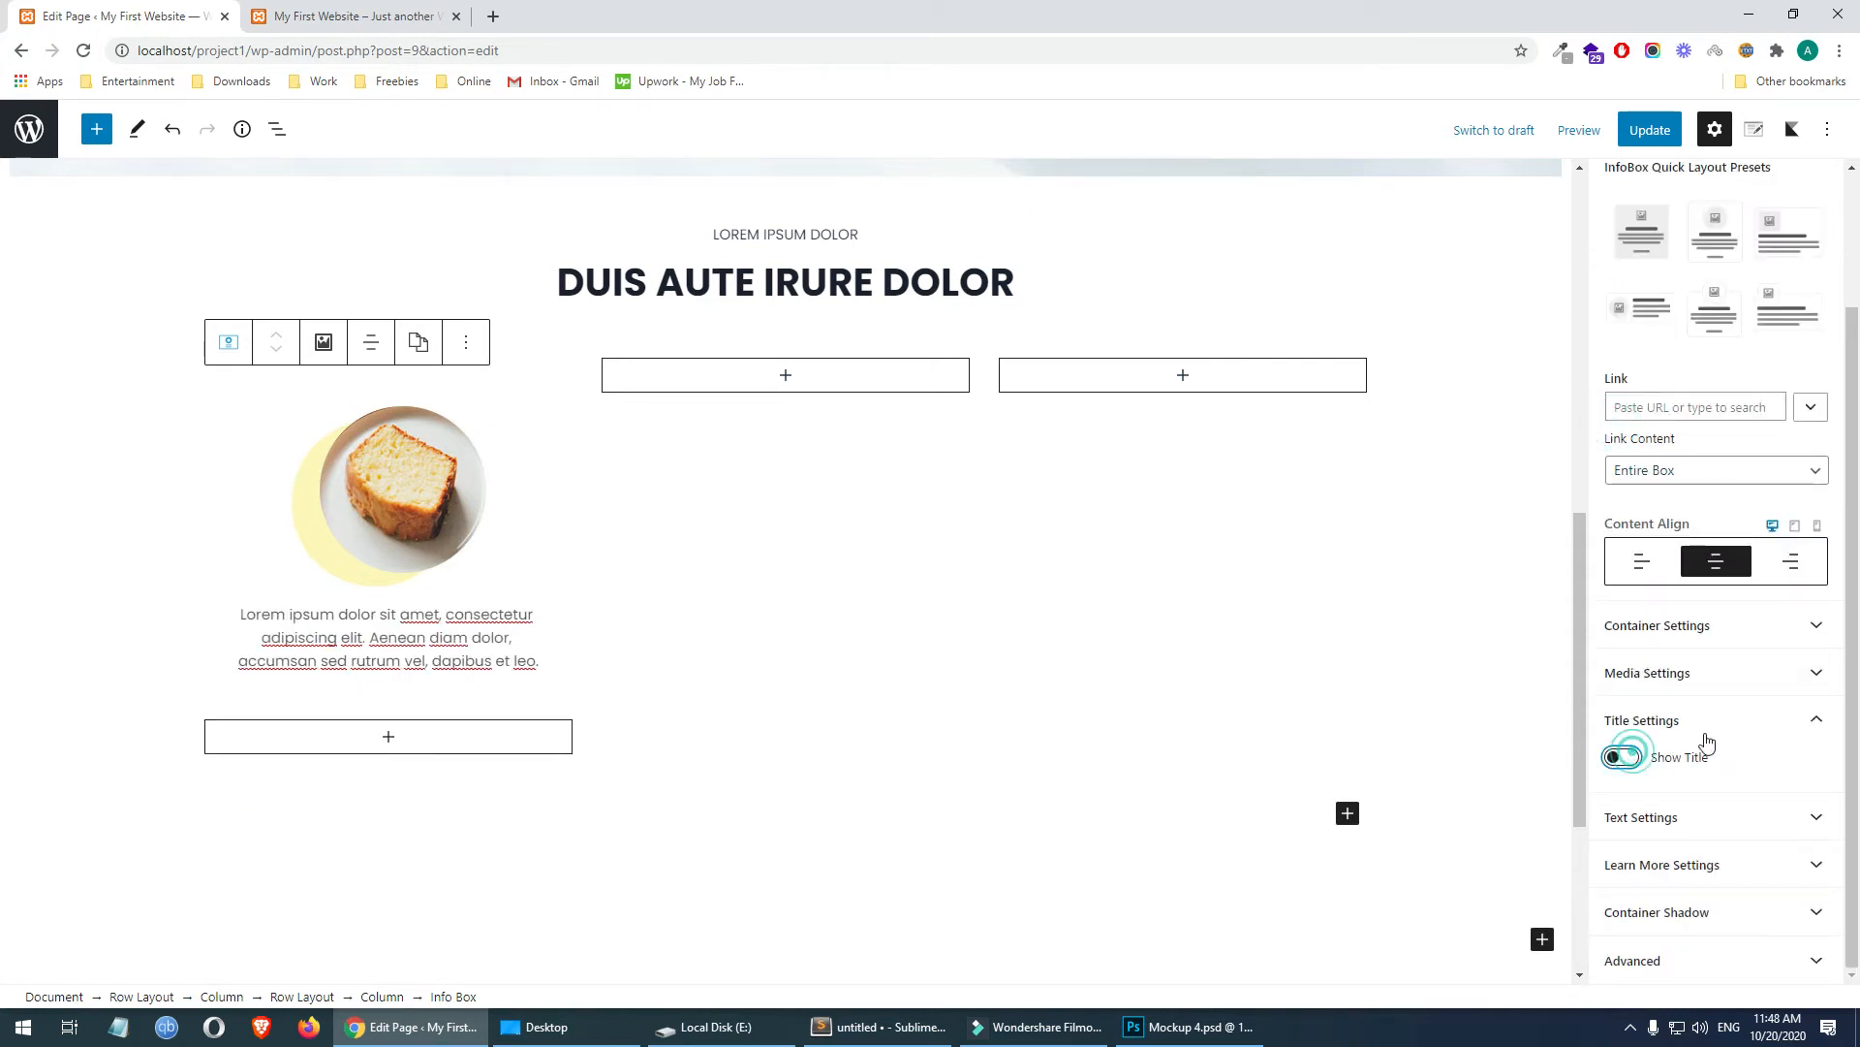
- Set the HTML tag of the info box's title to H5
scroll(1747, 697, "down", 4)
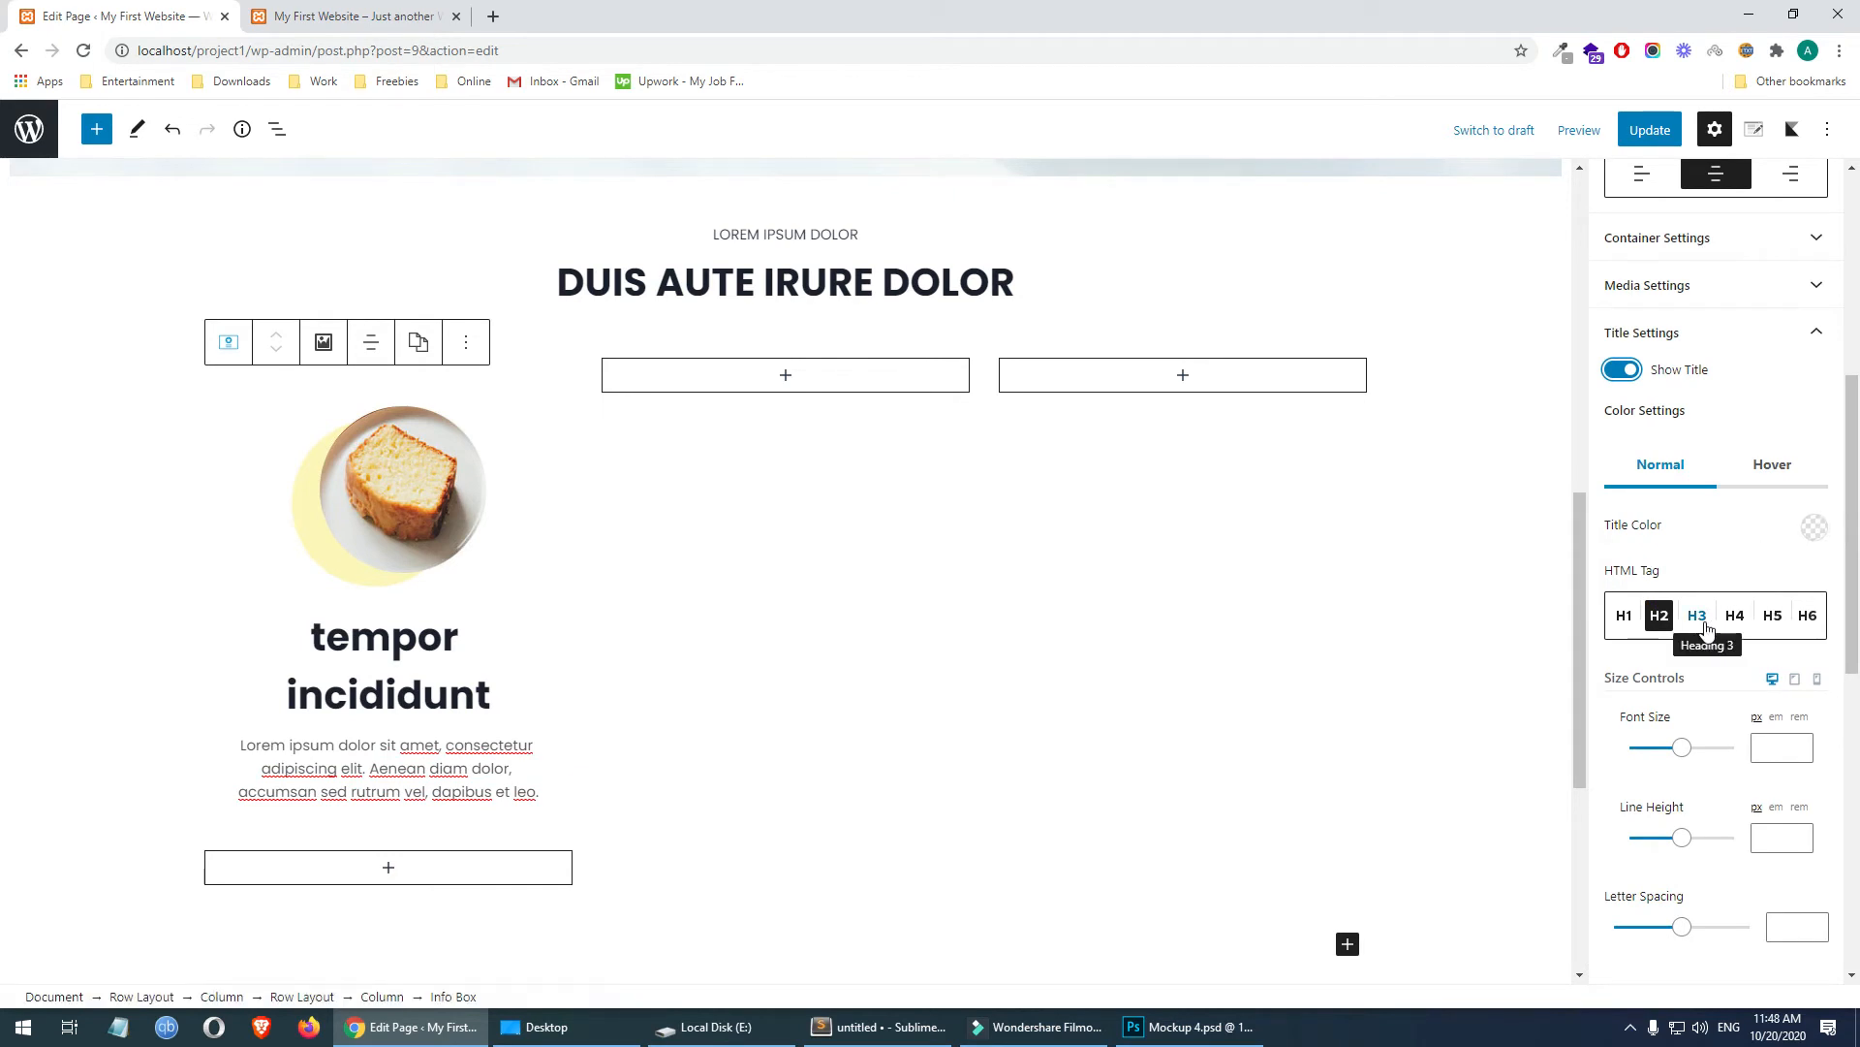
left_click(1772, 617)
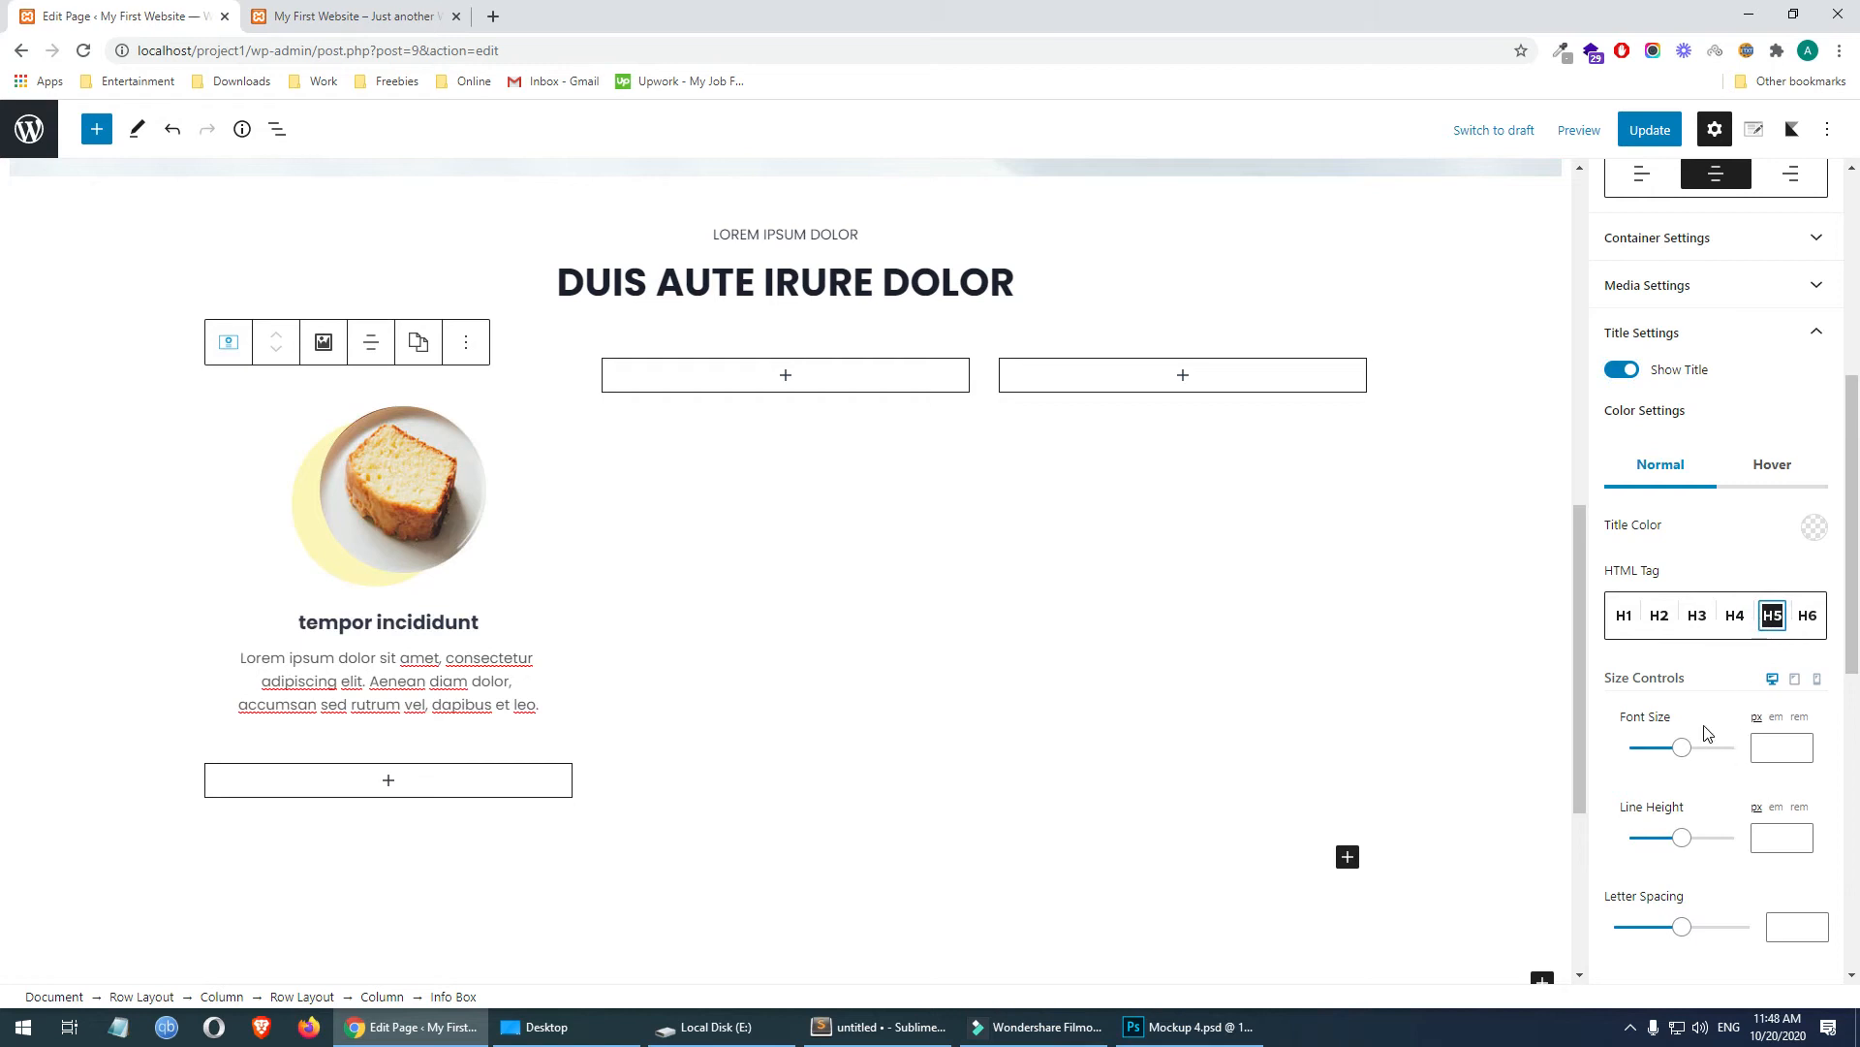
scroll(1707, 734, "down", 2)
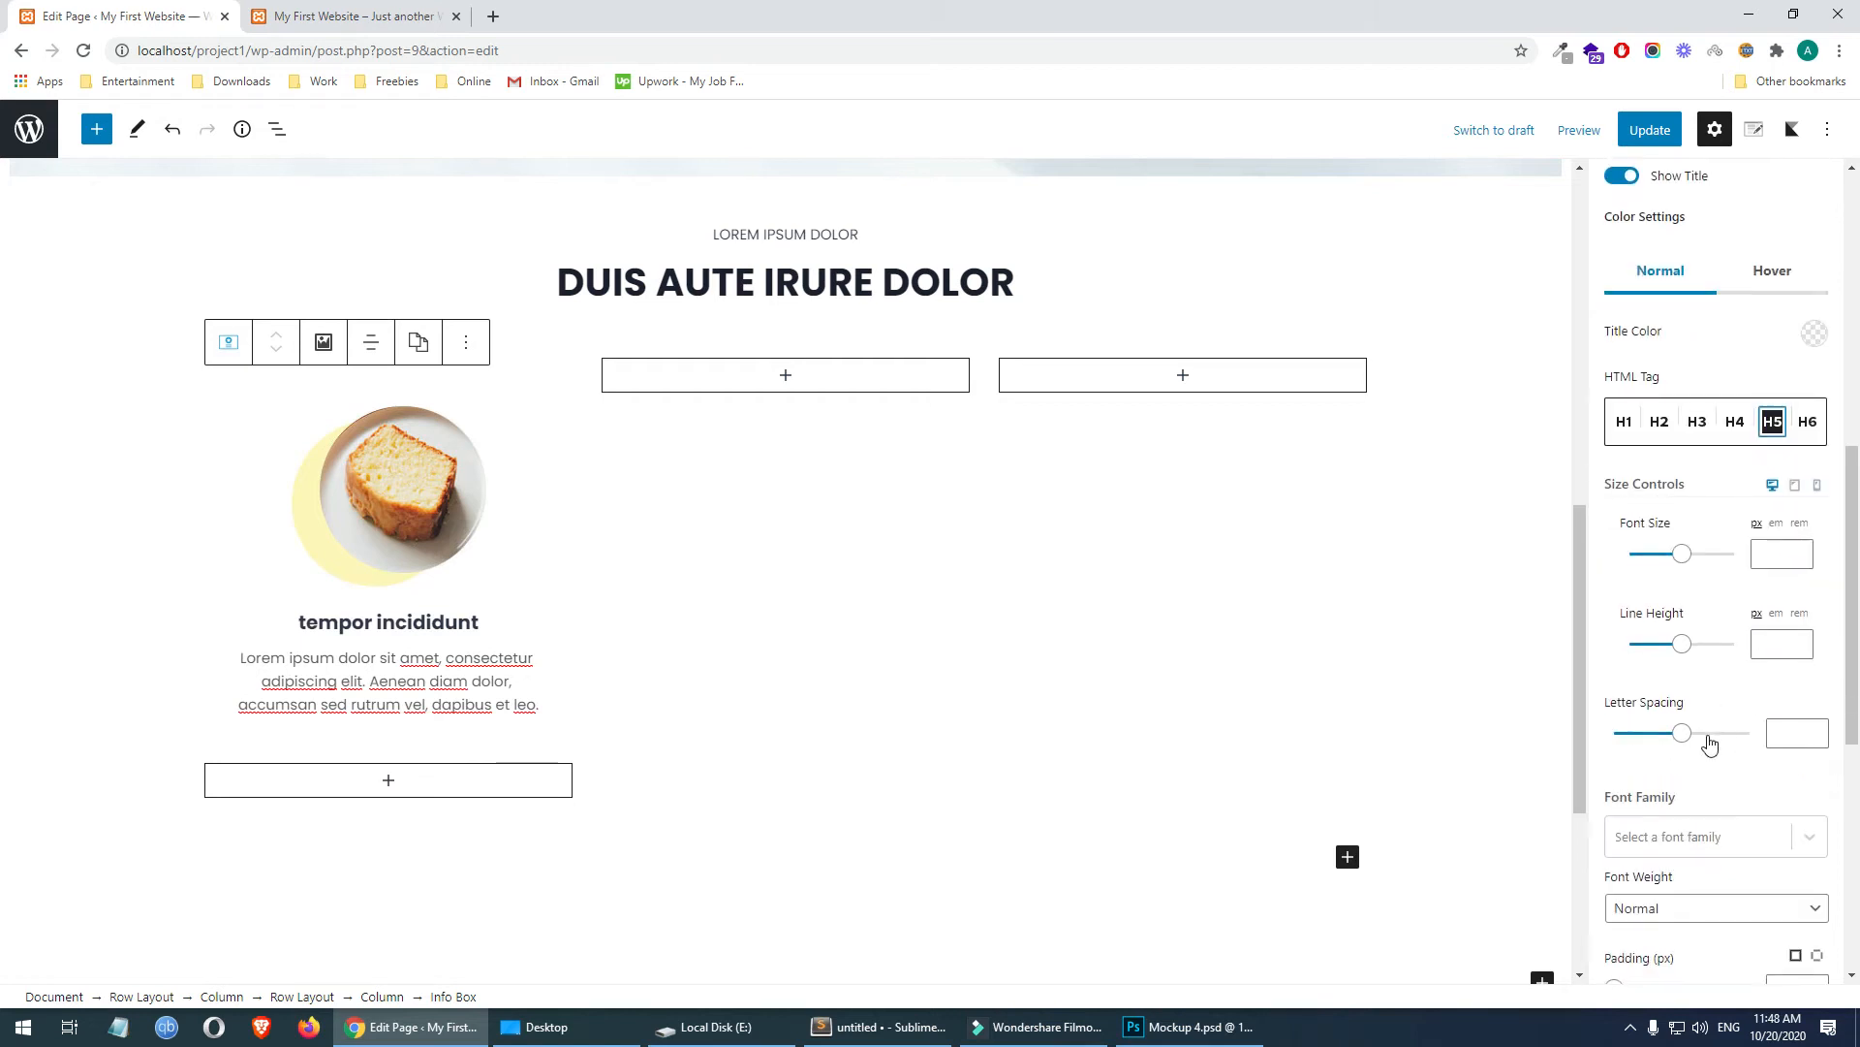
- Switch to Photoshop, inspect the first caption's font settings and text colour hex code, and return to the WordPress editor
left_click(1248, 1029)
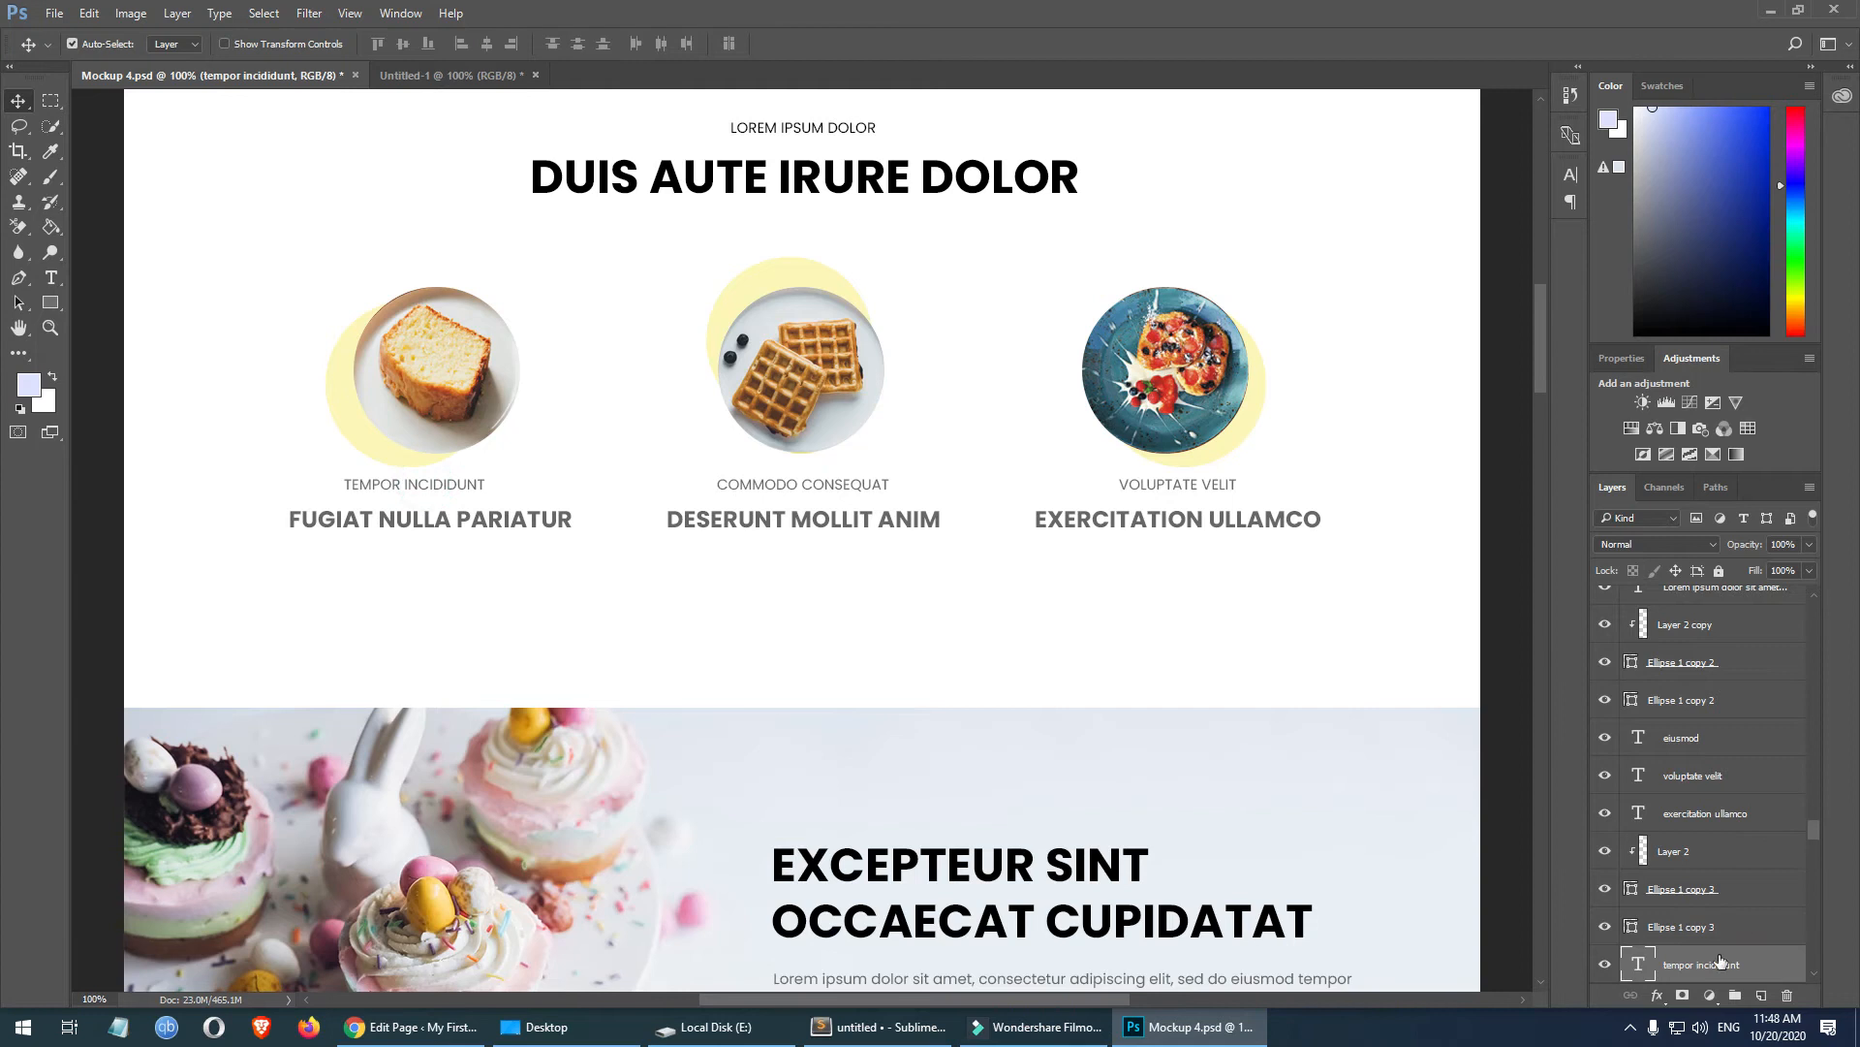
double_click(1640, 965)
left_click(448, 482)
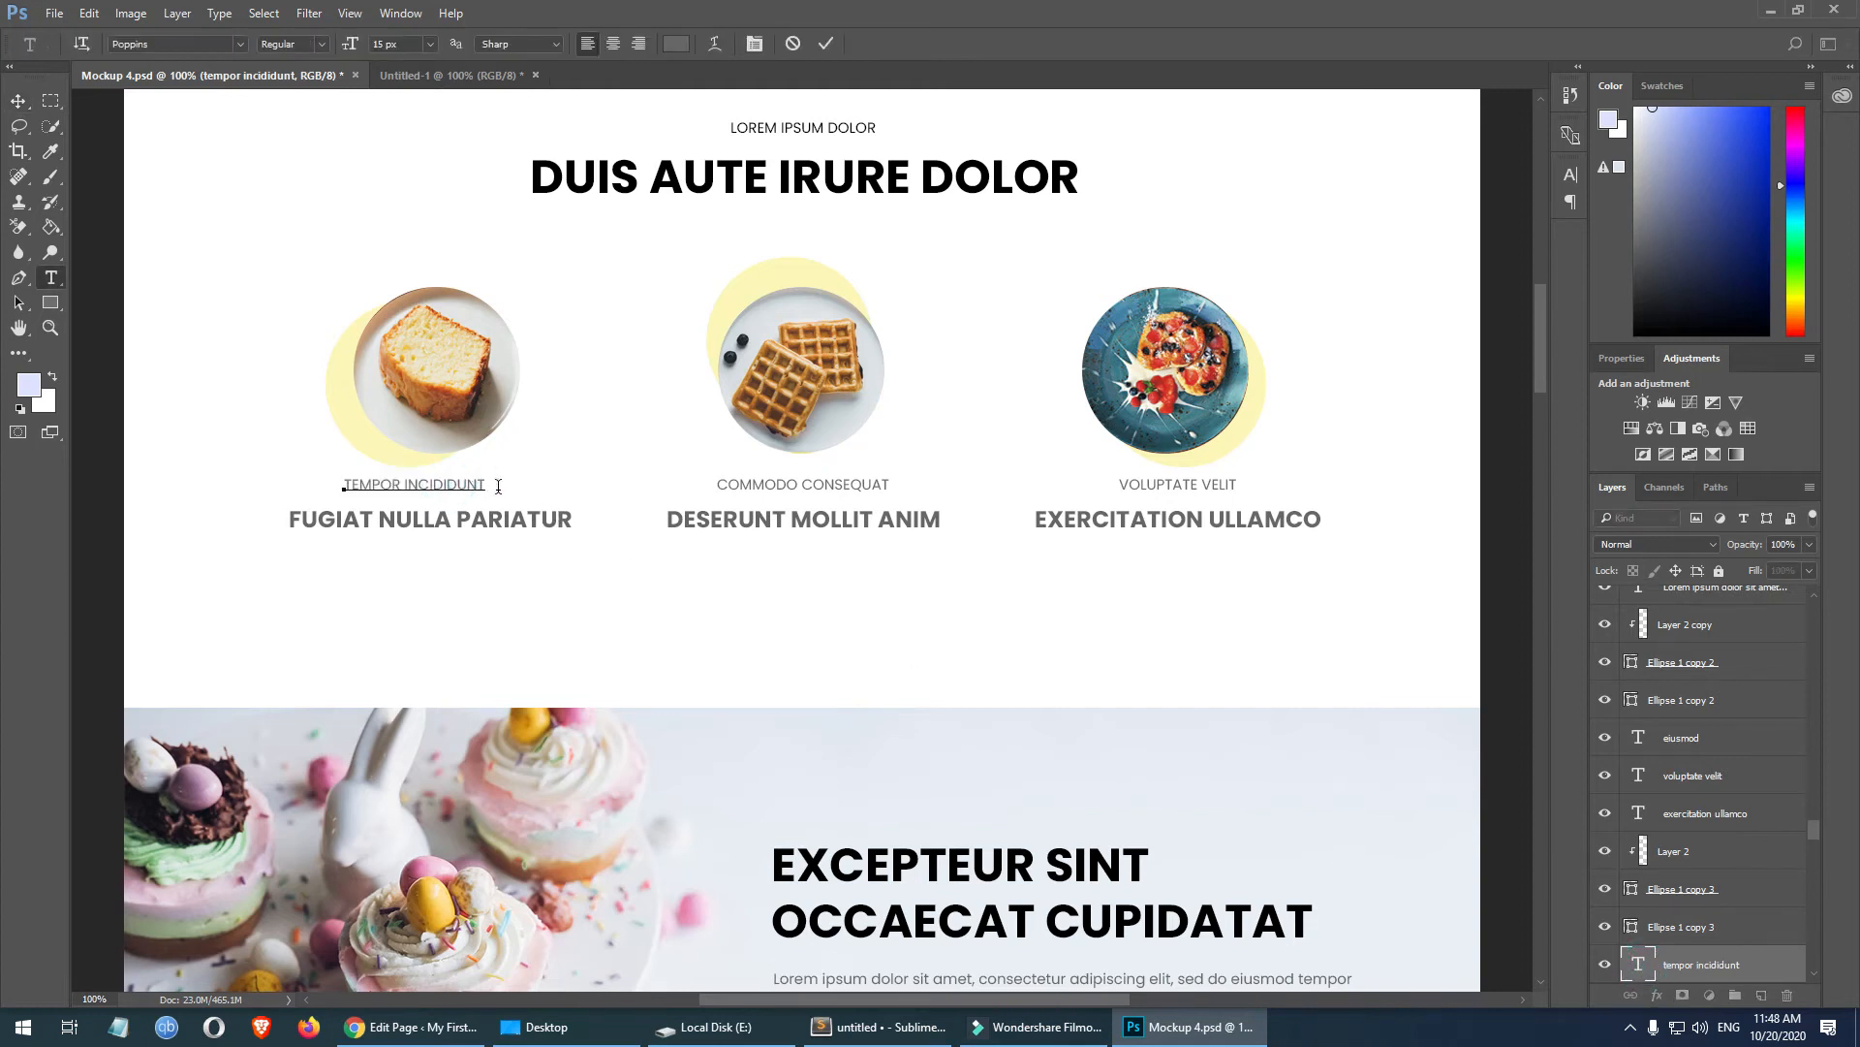
key("Escape")
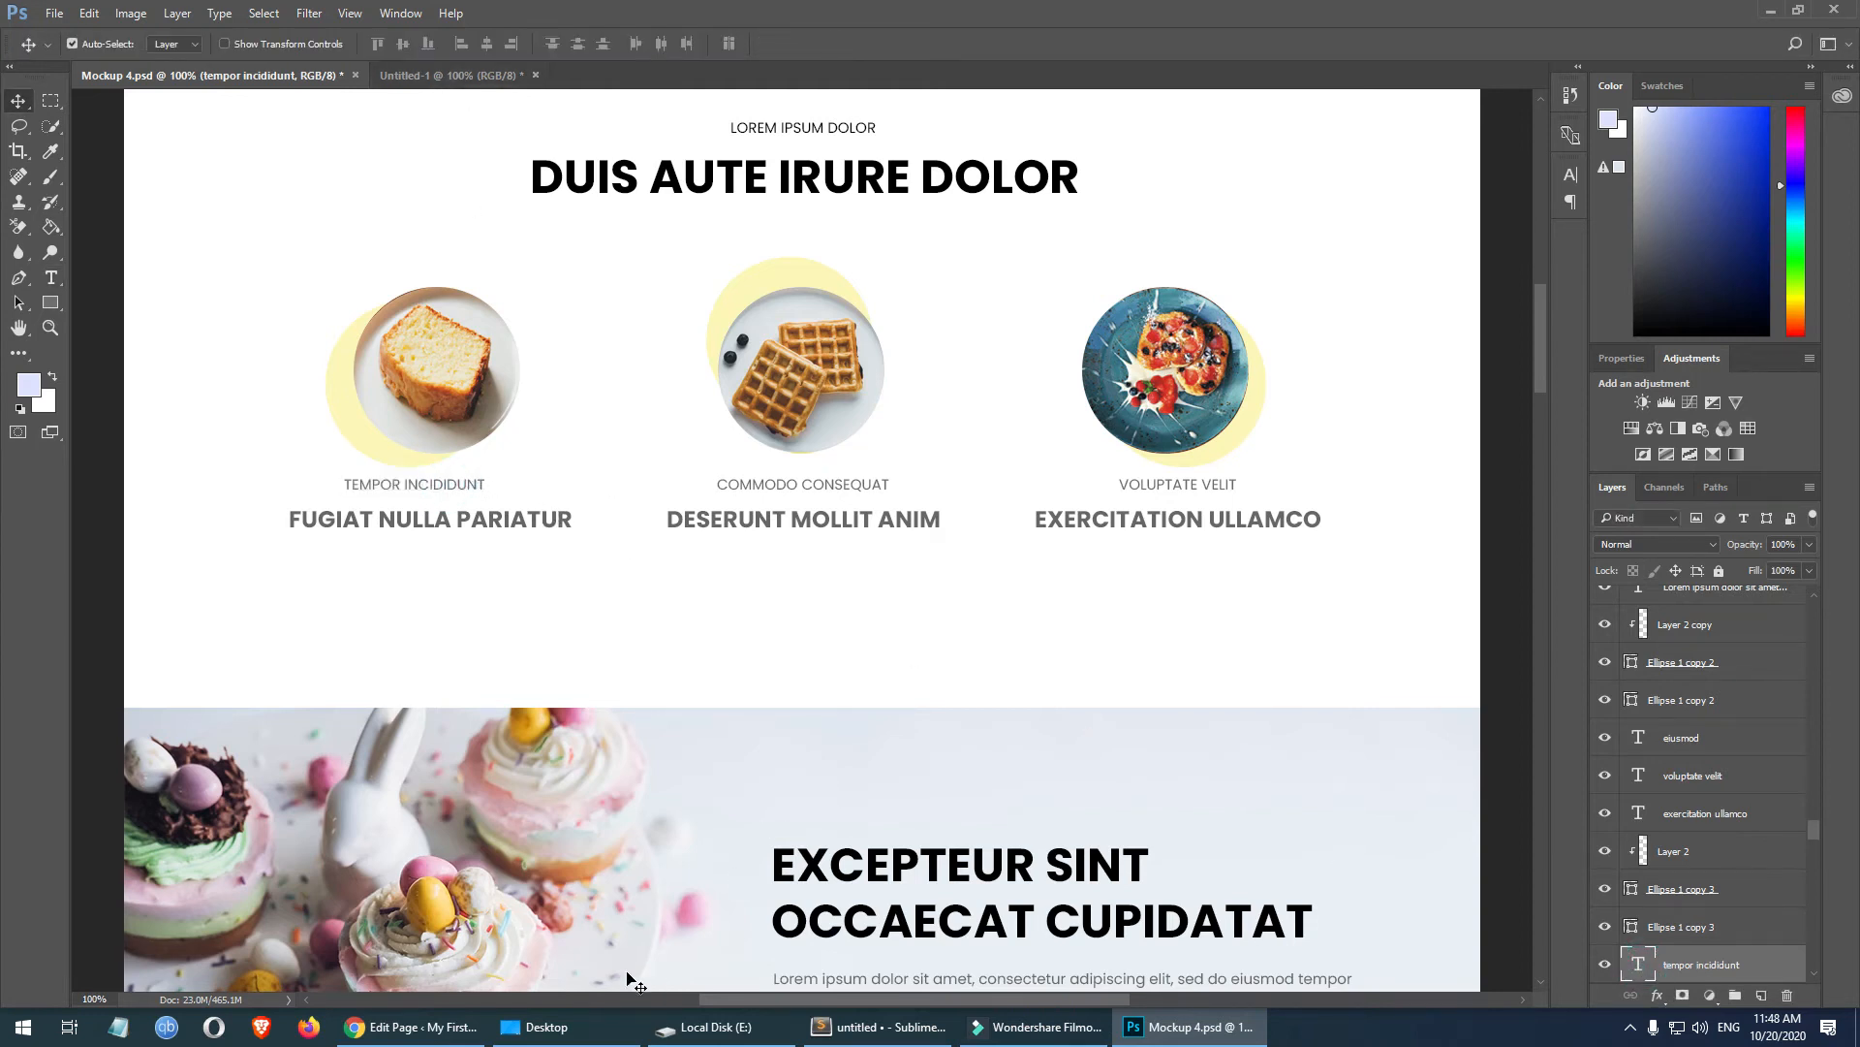
double_click(1645, 952)
left_click(449, 482)
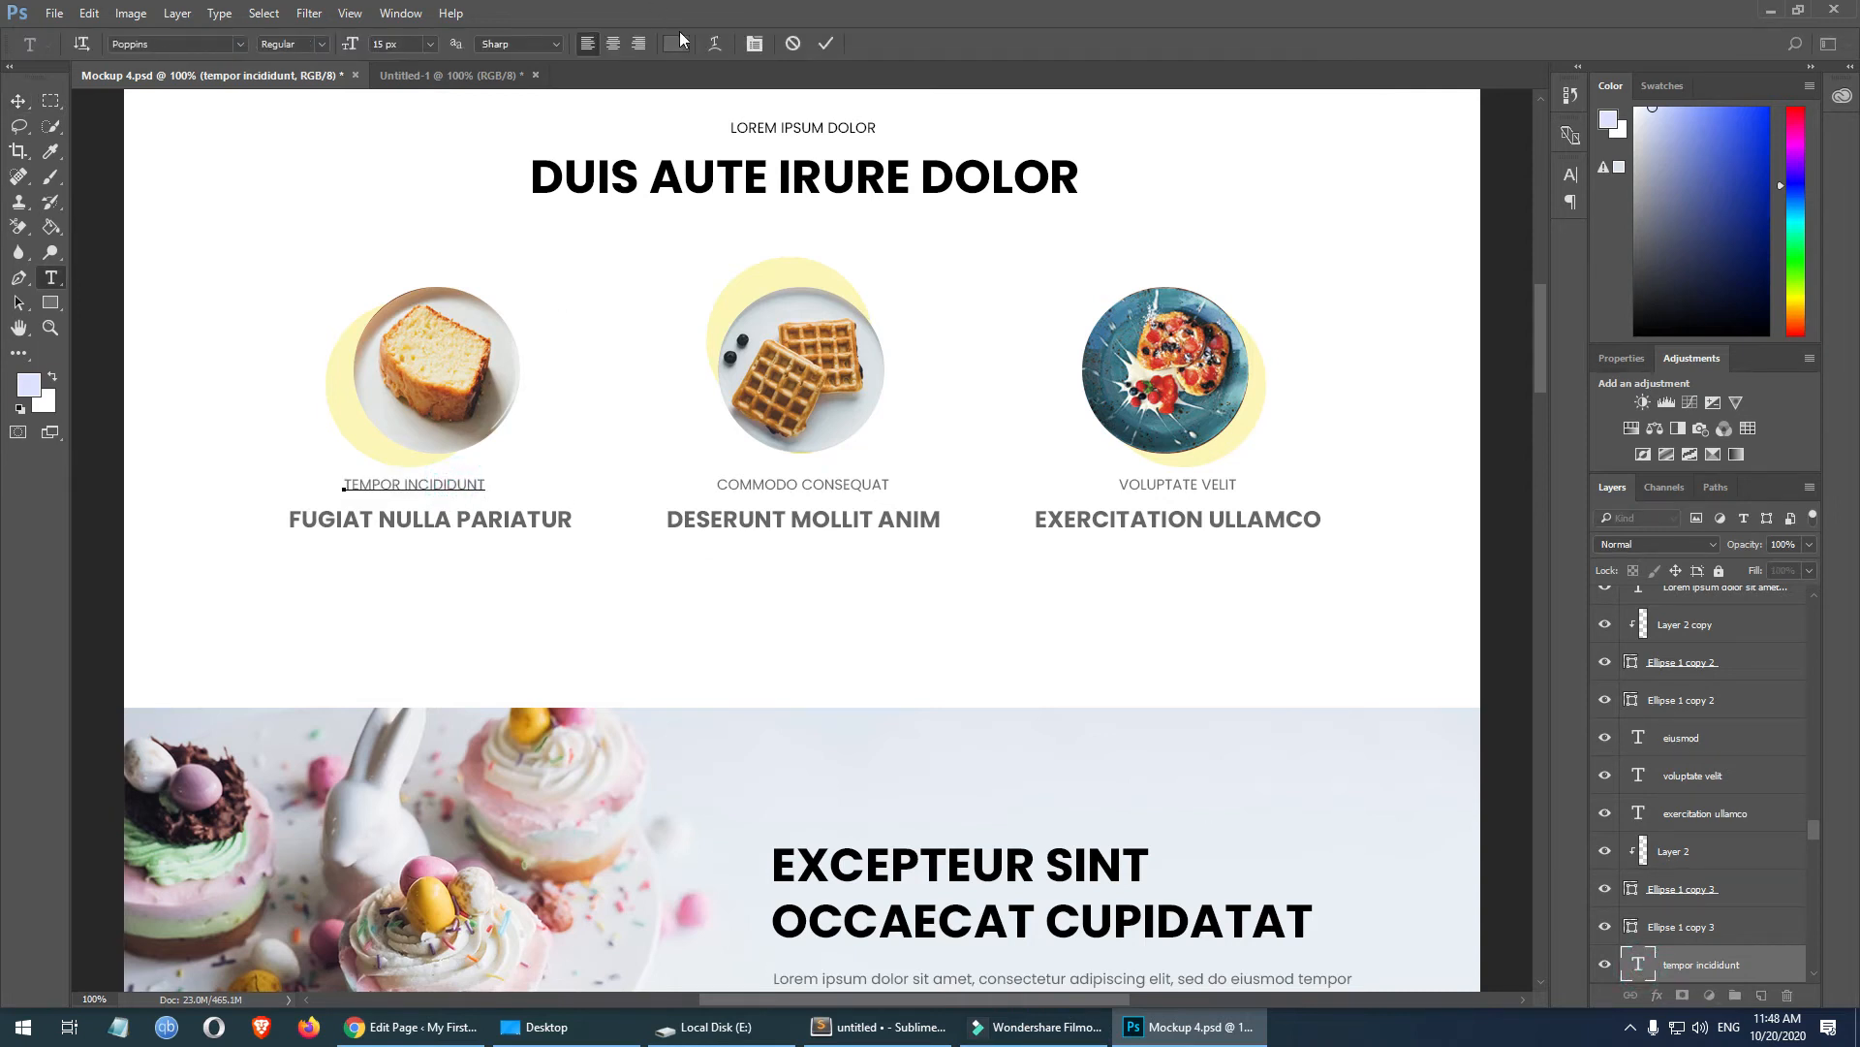
left_click(678, 43)
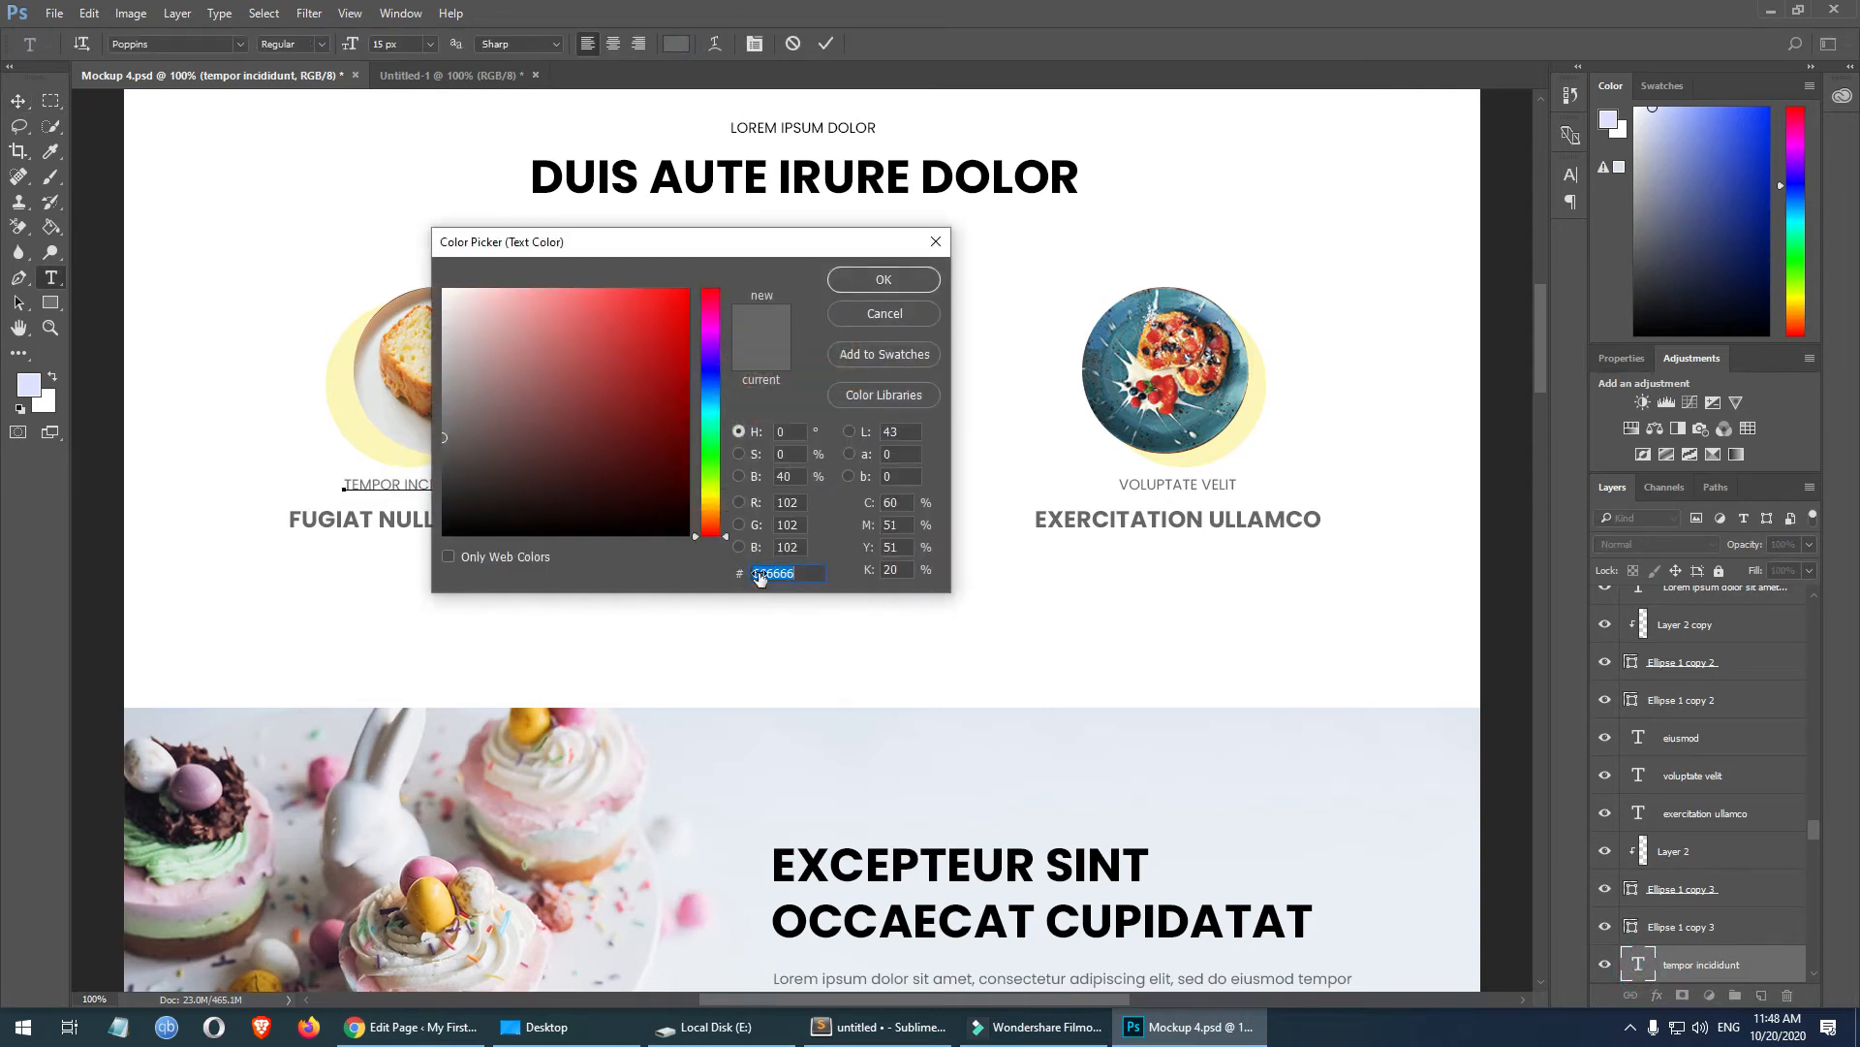
left_click(882, 280)
left_click(412, 1026)
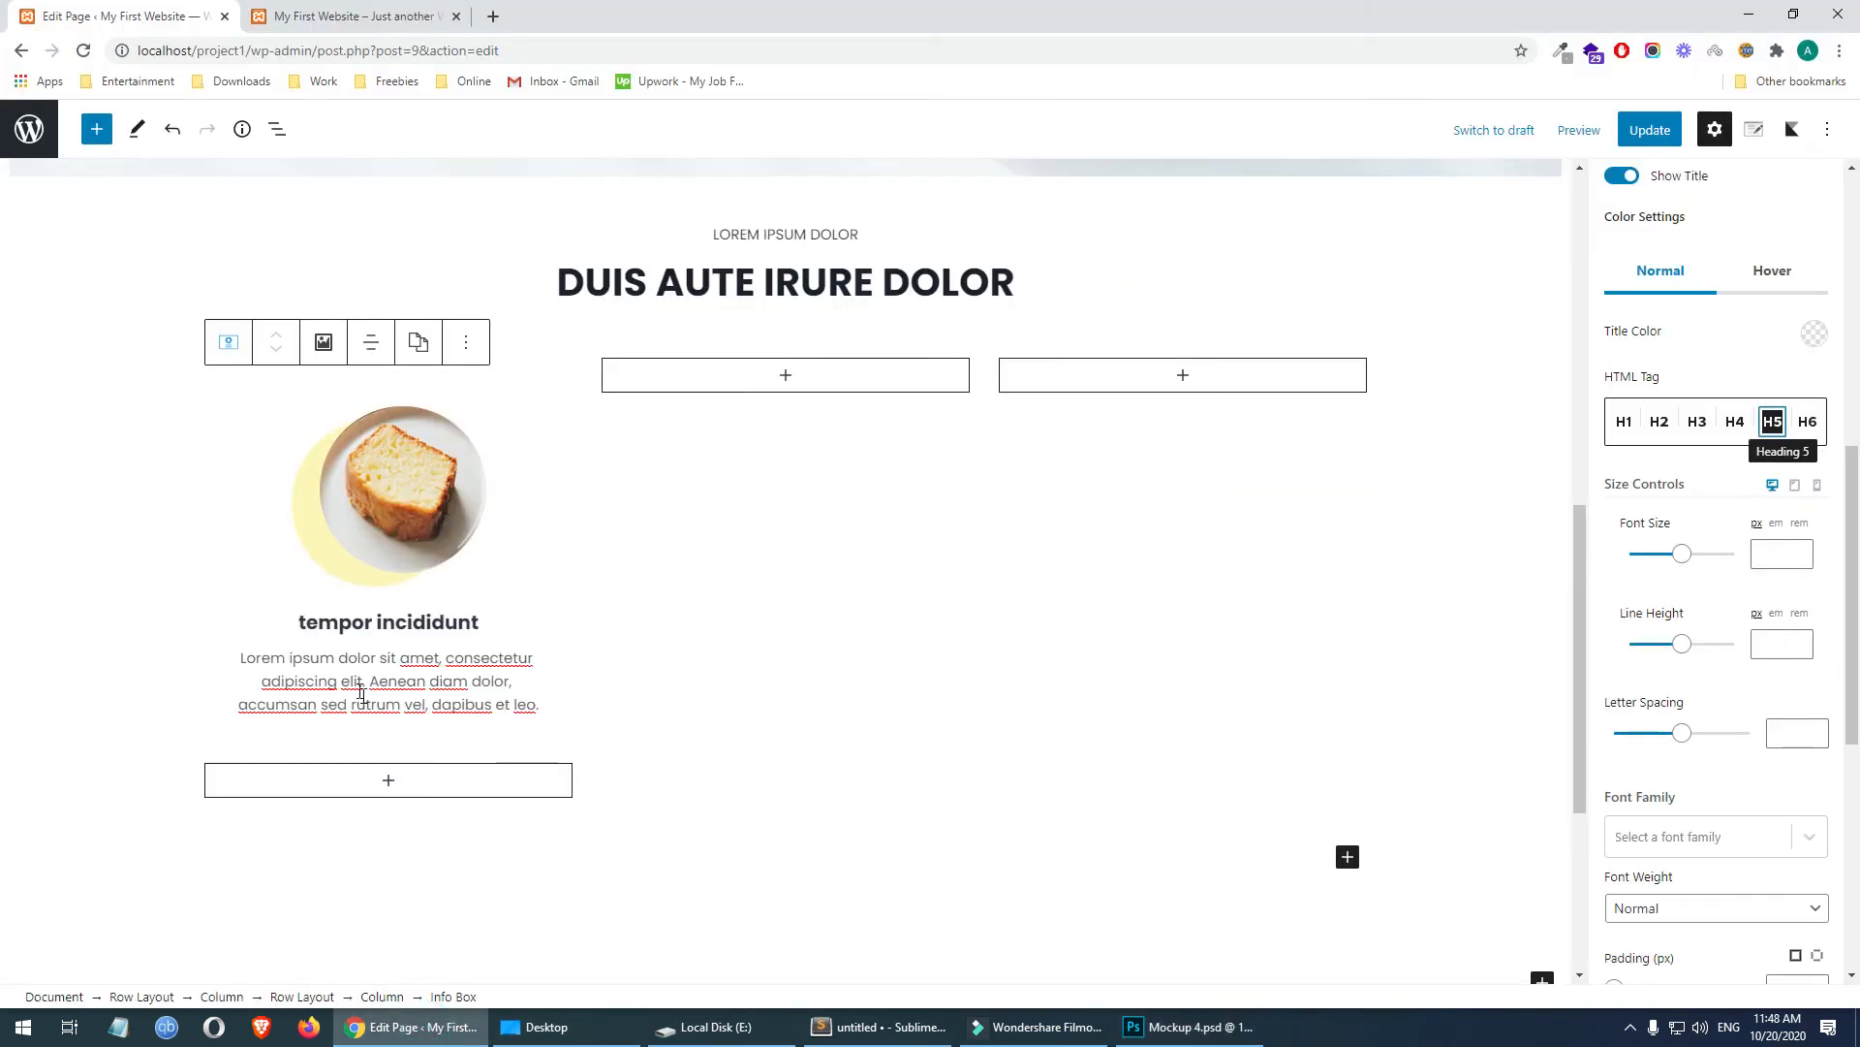
- Set the info box's title colour to hex 666666
left_click(346, 635)
scroll(1741, 761, "down", 2)
scroll(1741, 762, "up", 3)
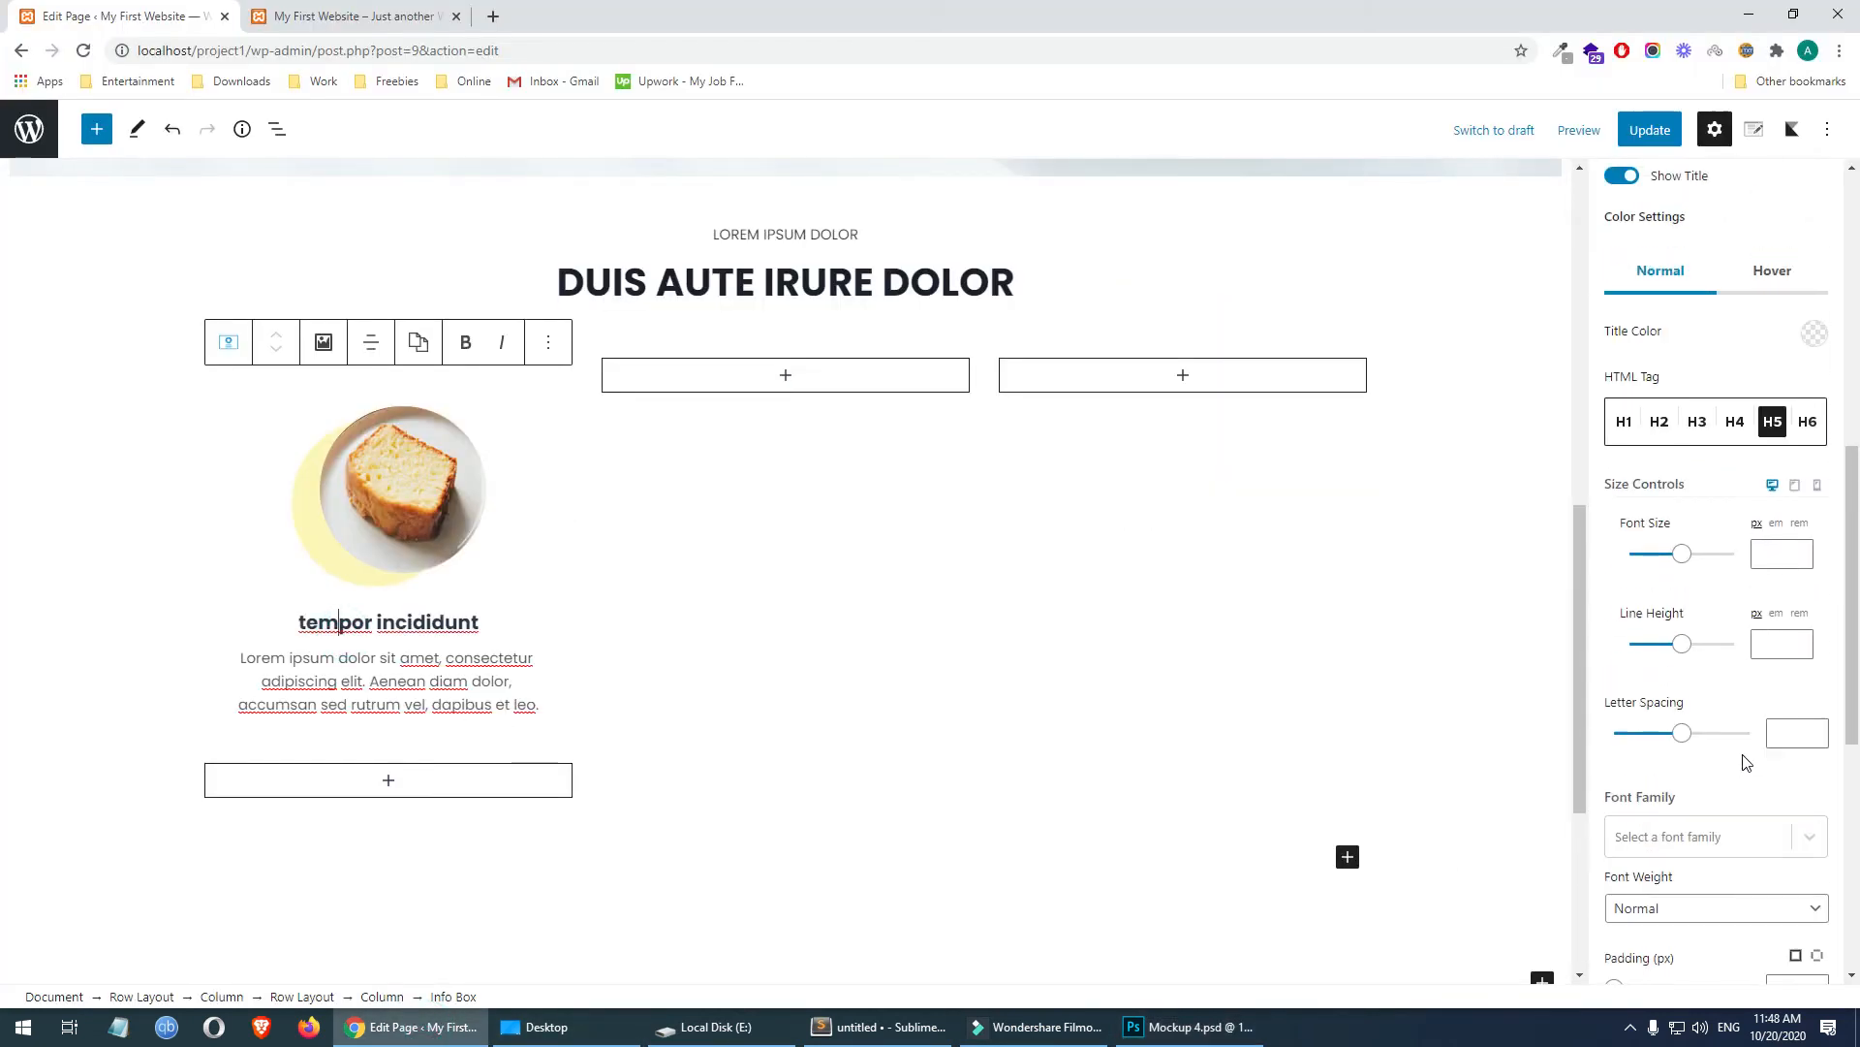
left_click(1813, 429)
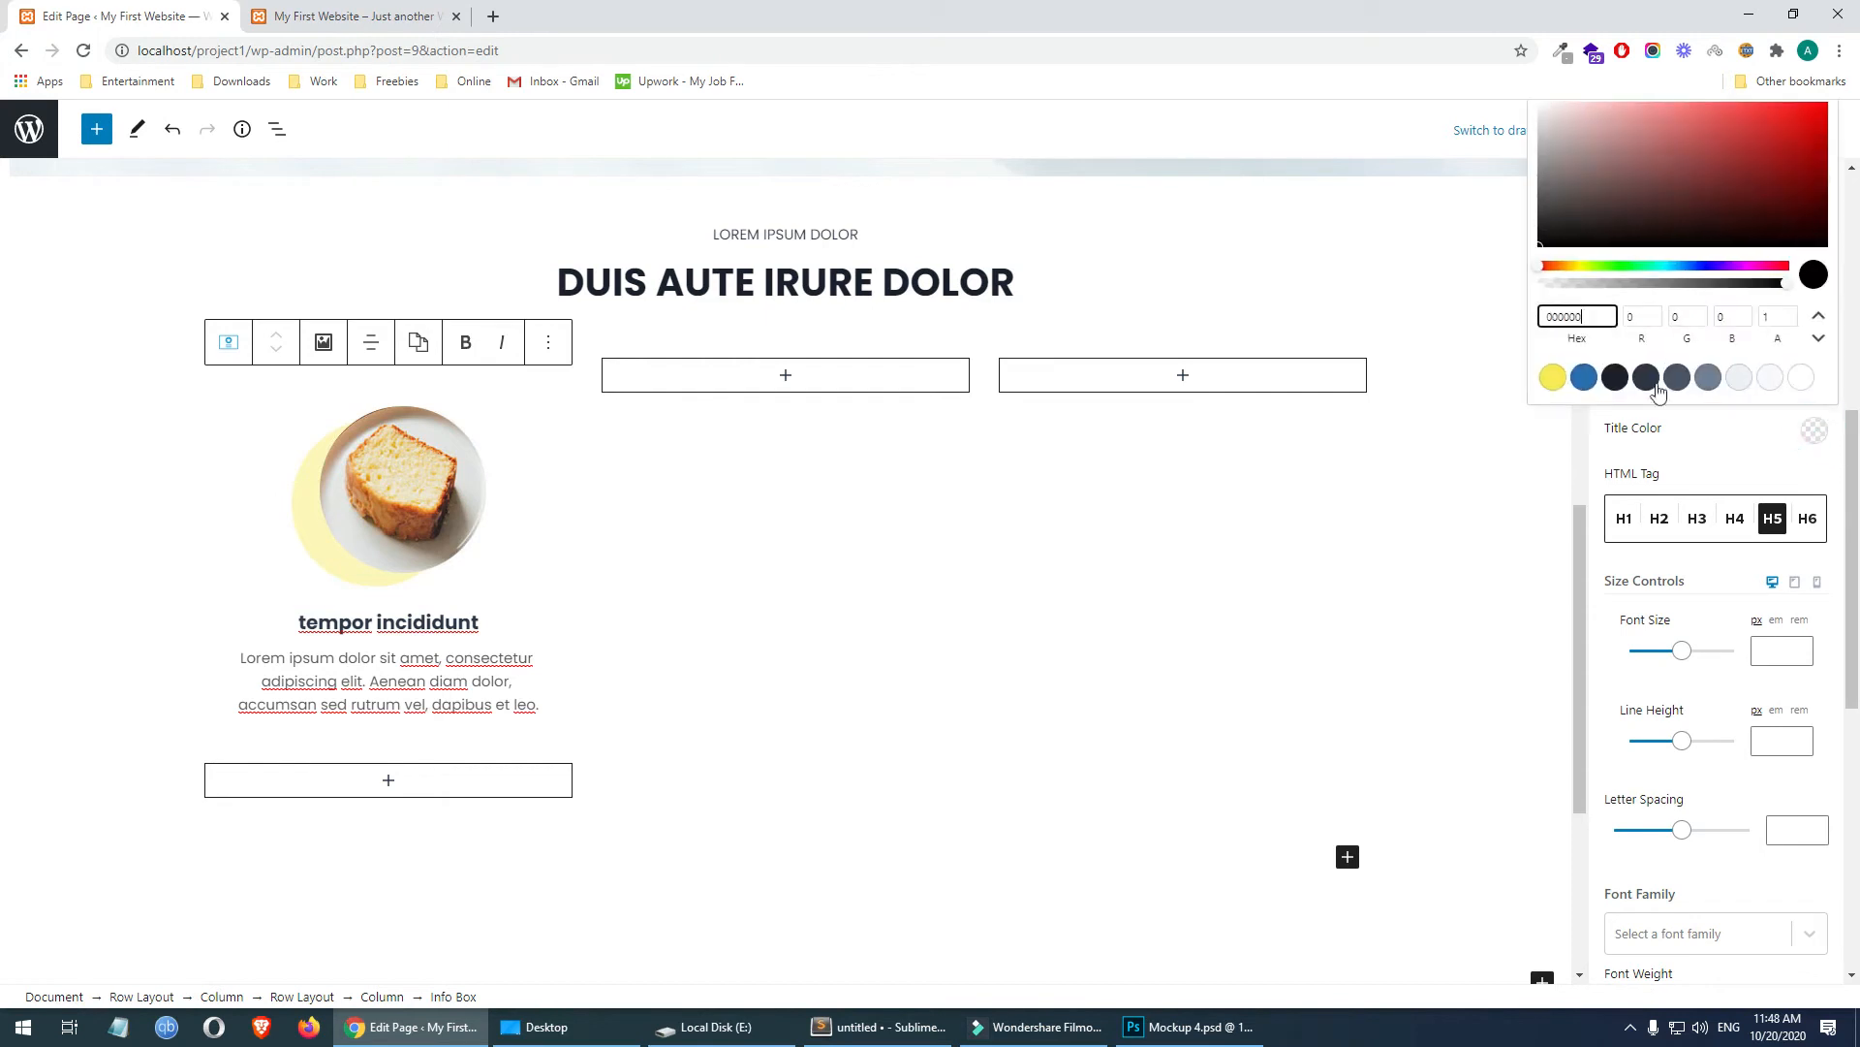
left_click(1566, 316)
type("666666")
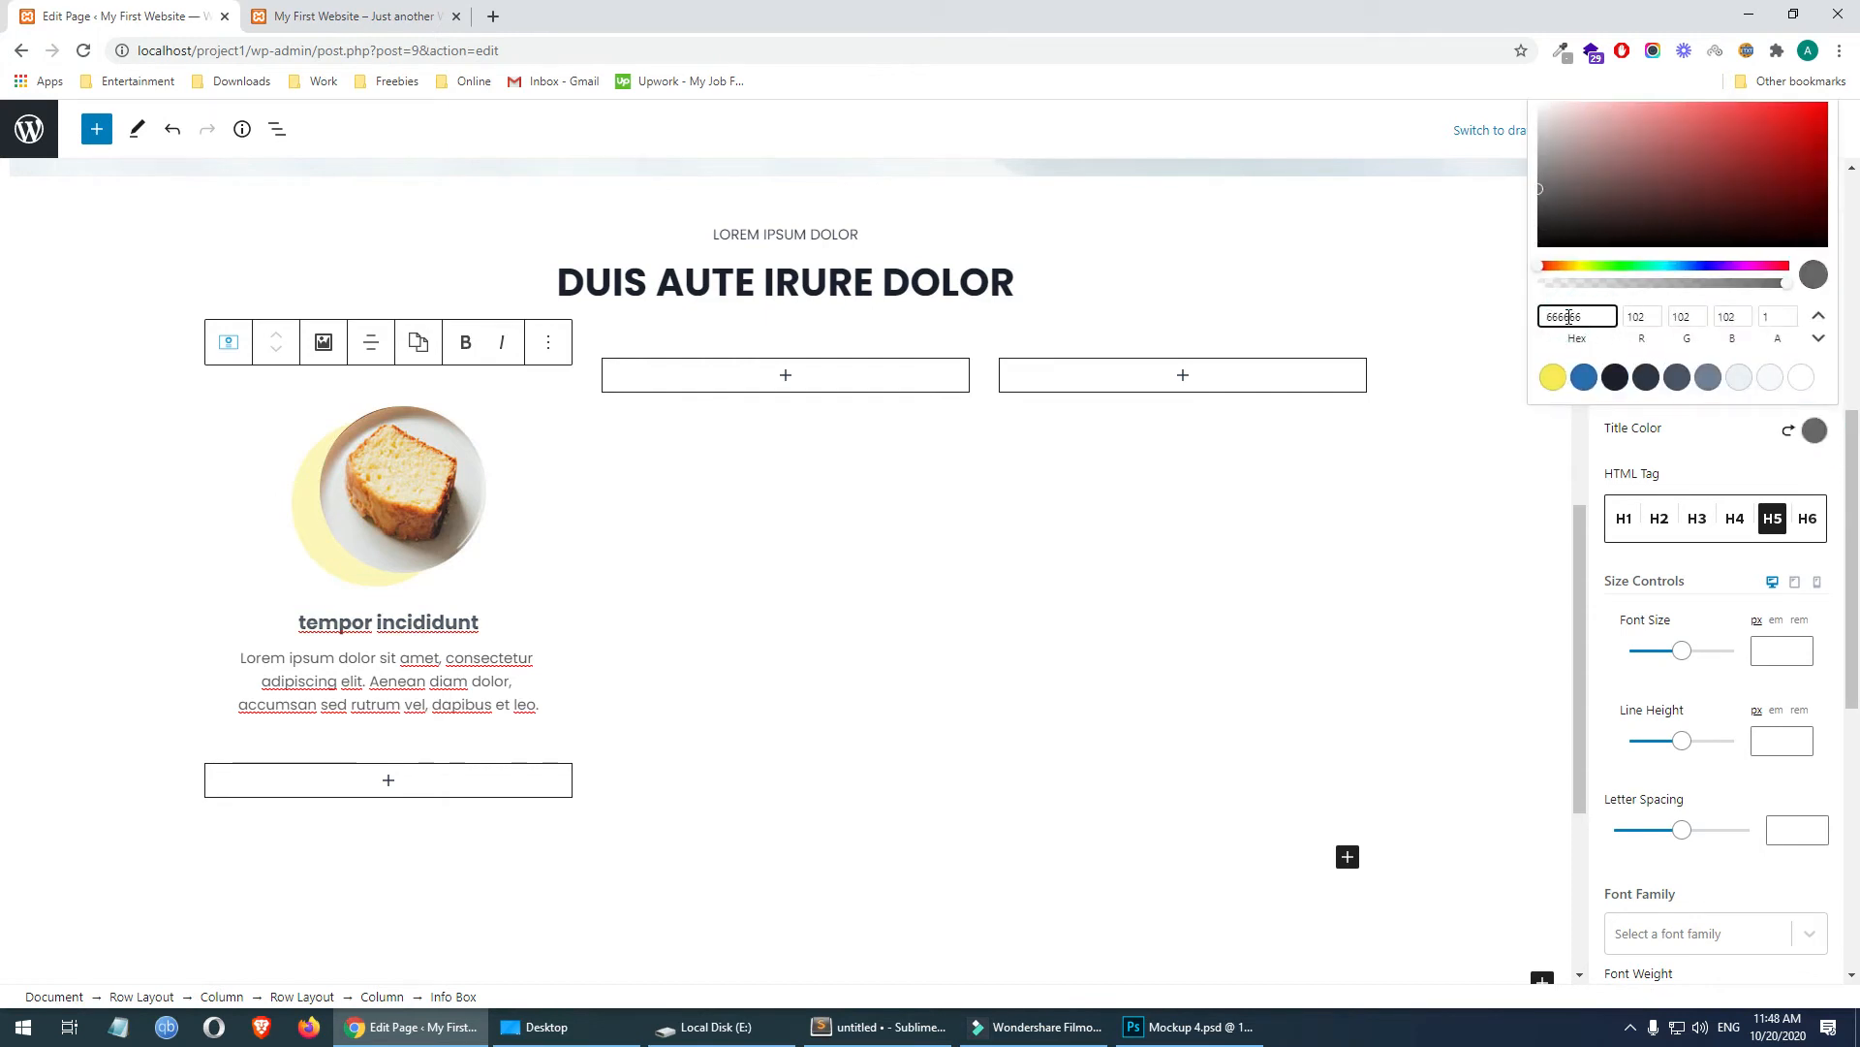
left_click(1689, 432)
- Set the font size of the info box's title to 15 px
scroll(1808, 606, "down", 2)
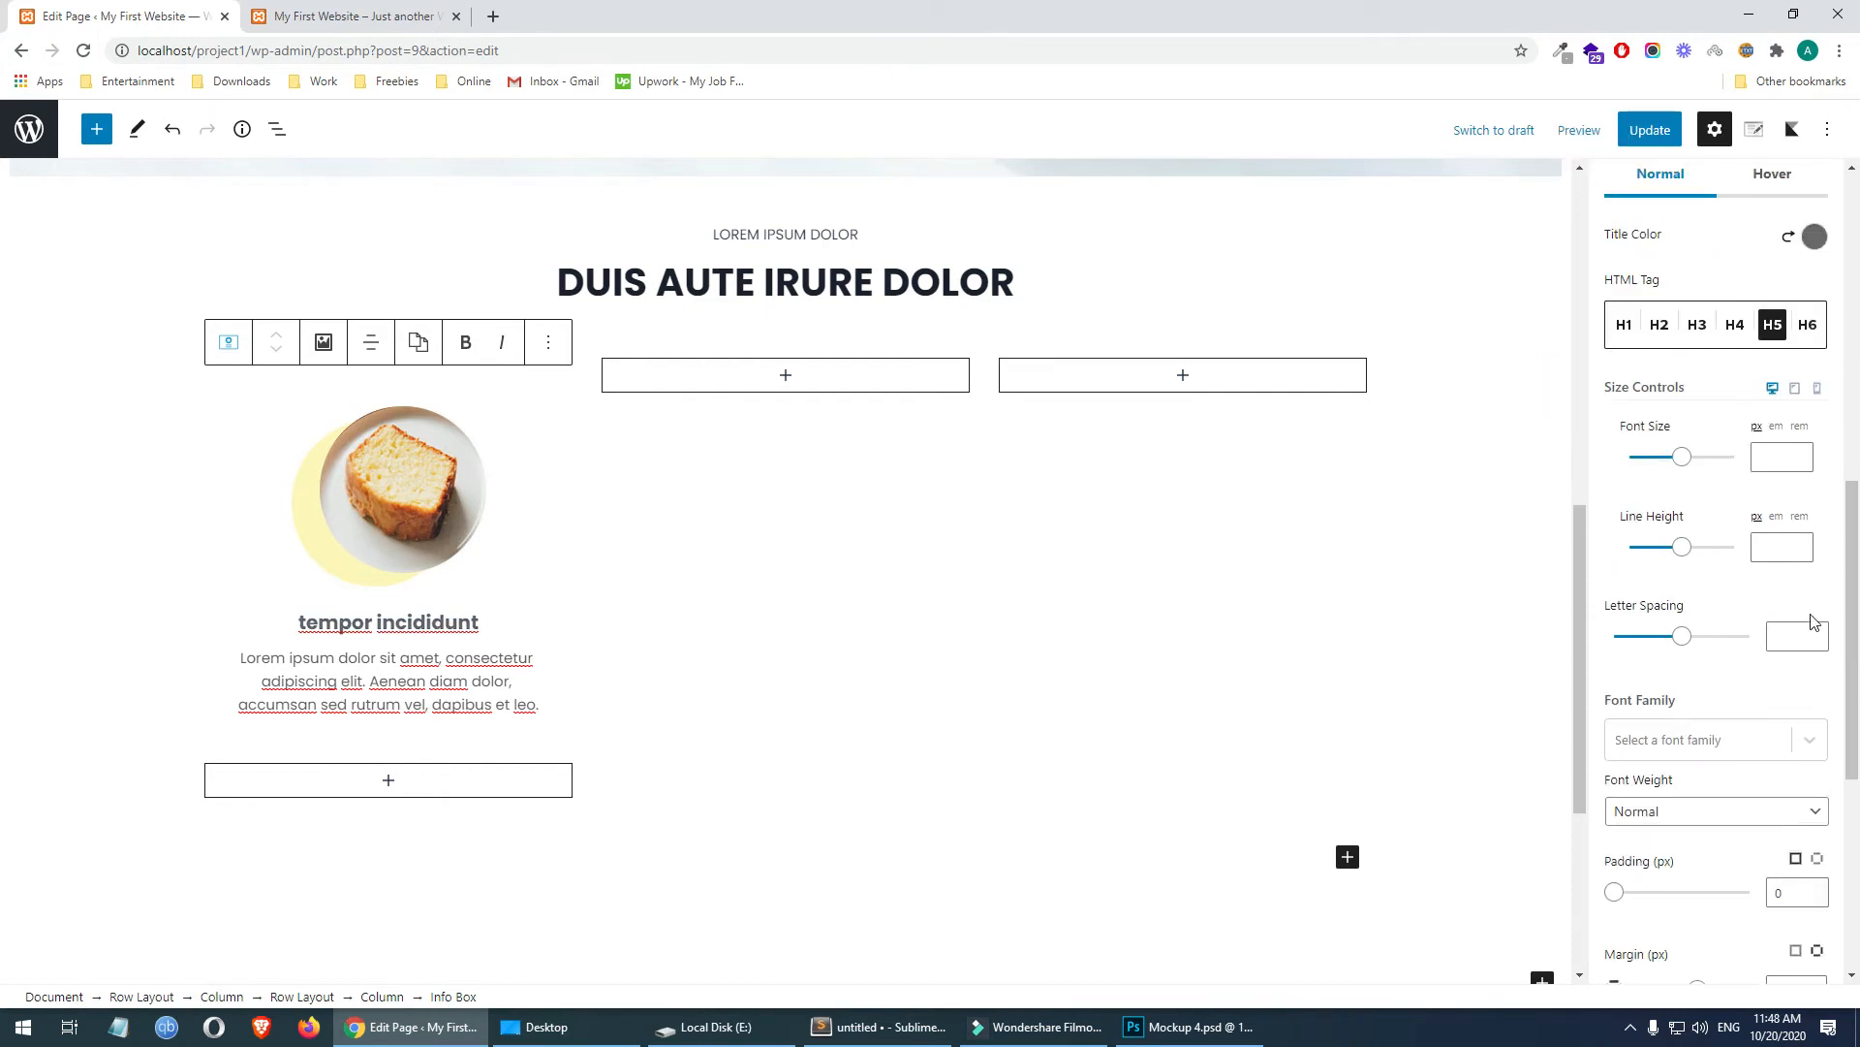
left_click(1781, 457)
type("15")
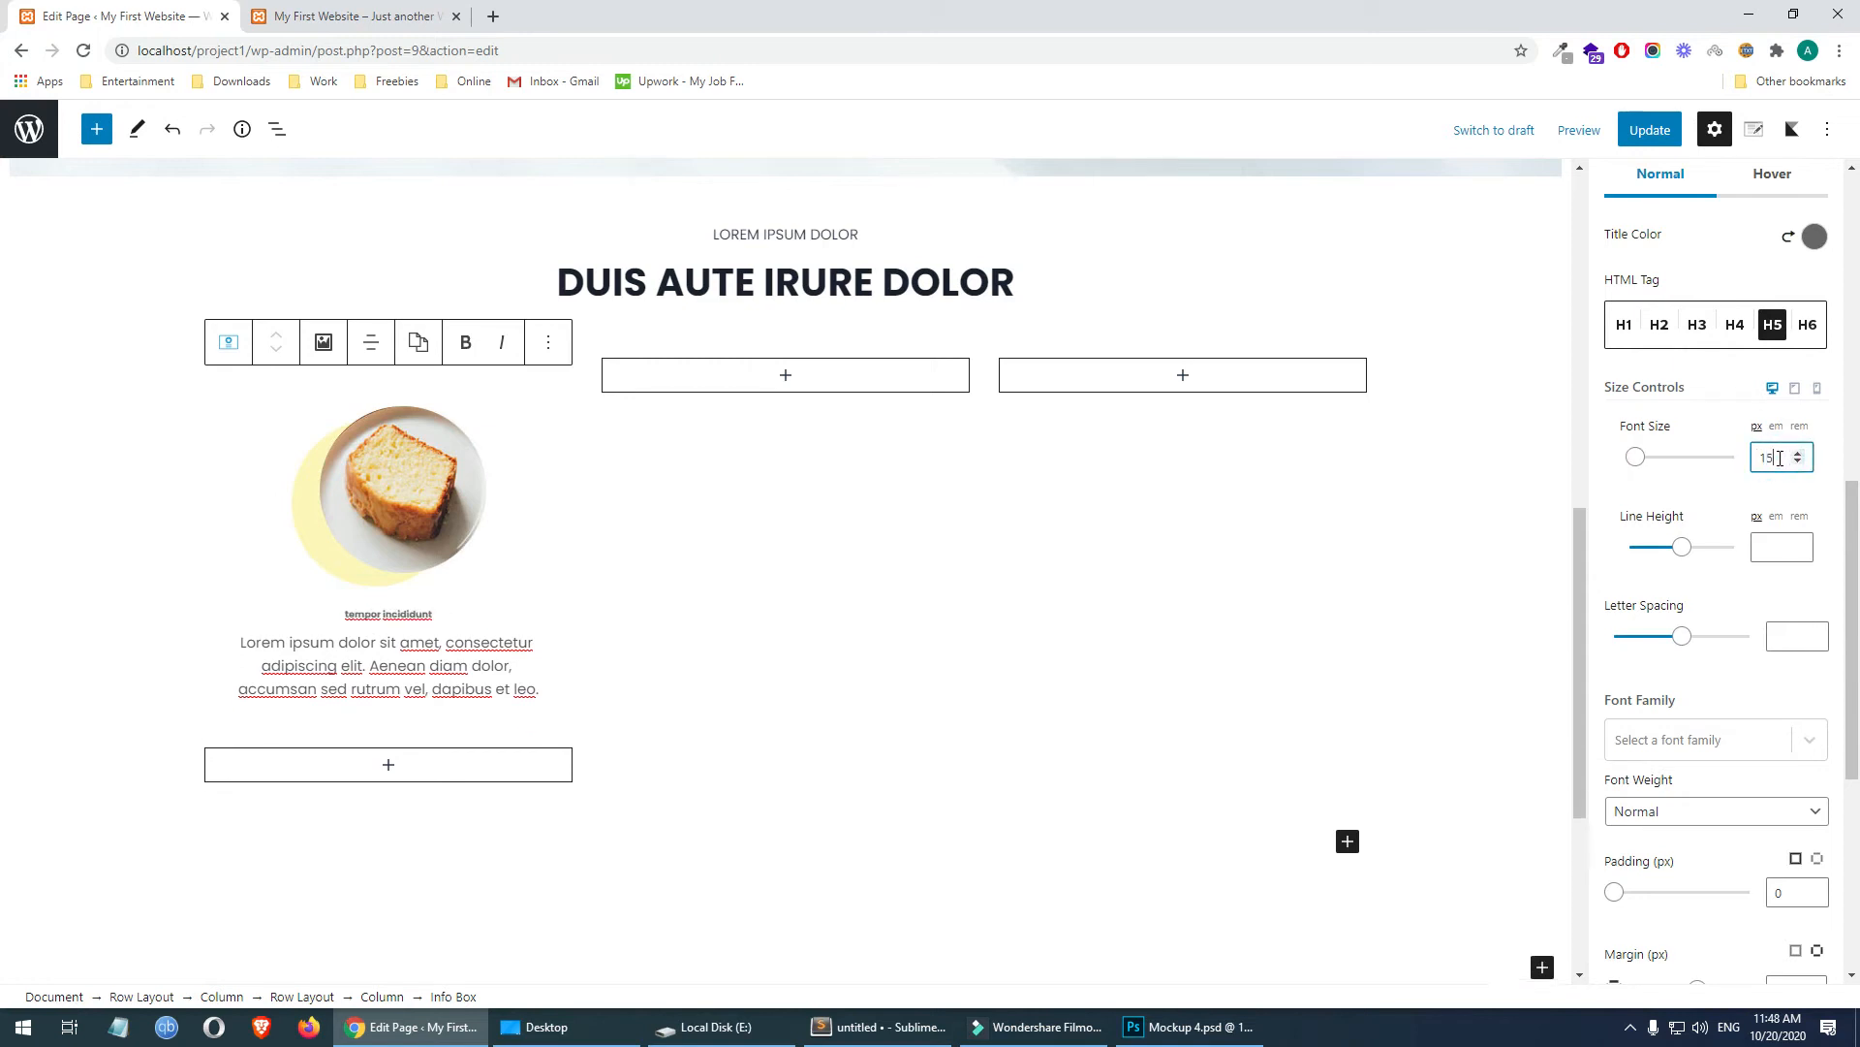
- Set the font weight of the info box's title to Normal after briefly trying Bold
scroll(1729, 581, "down", 2)
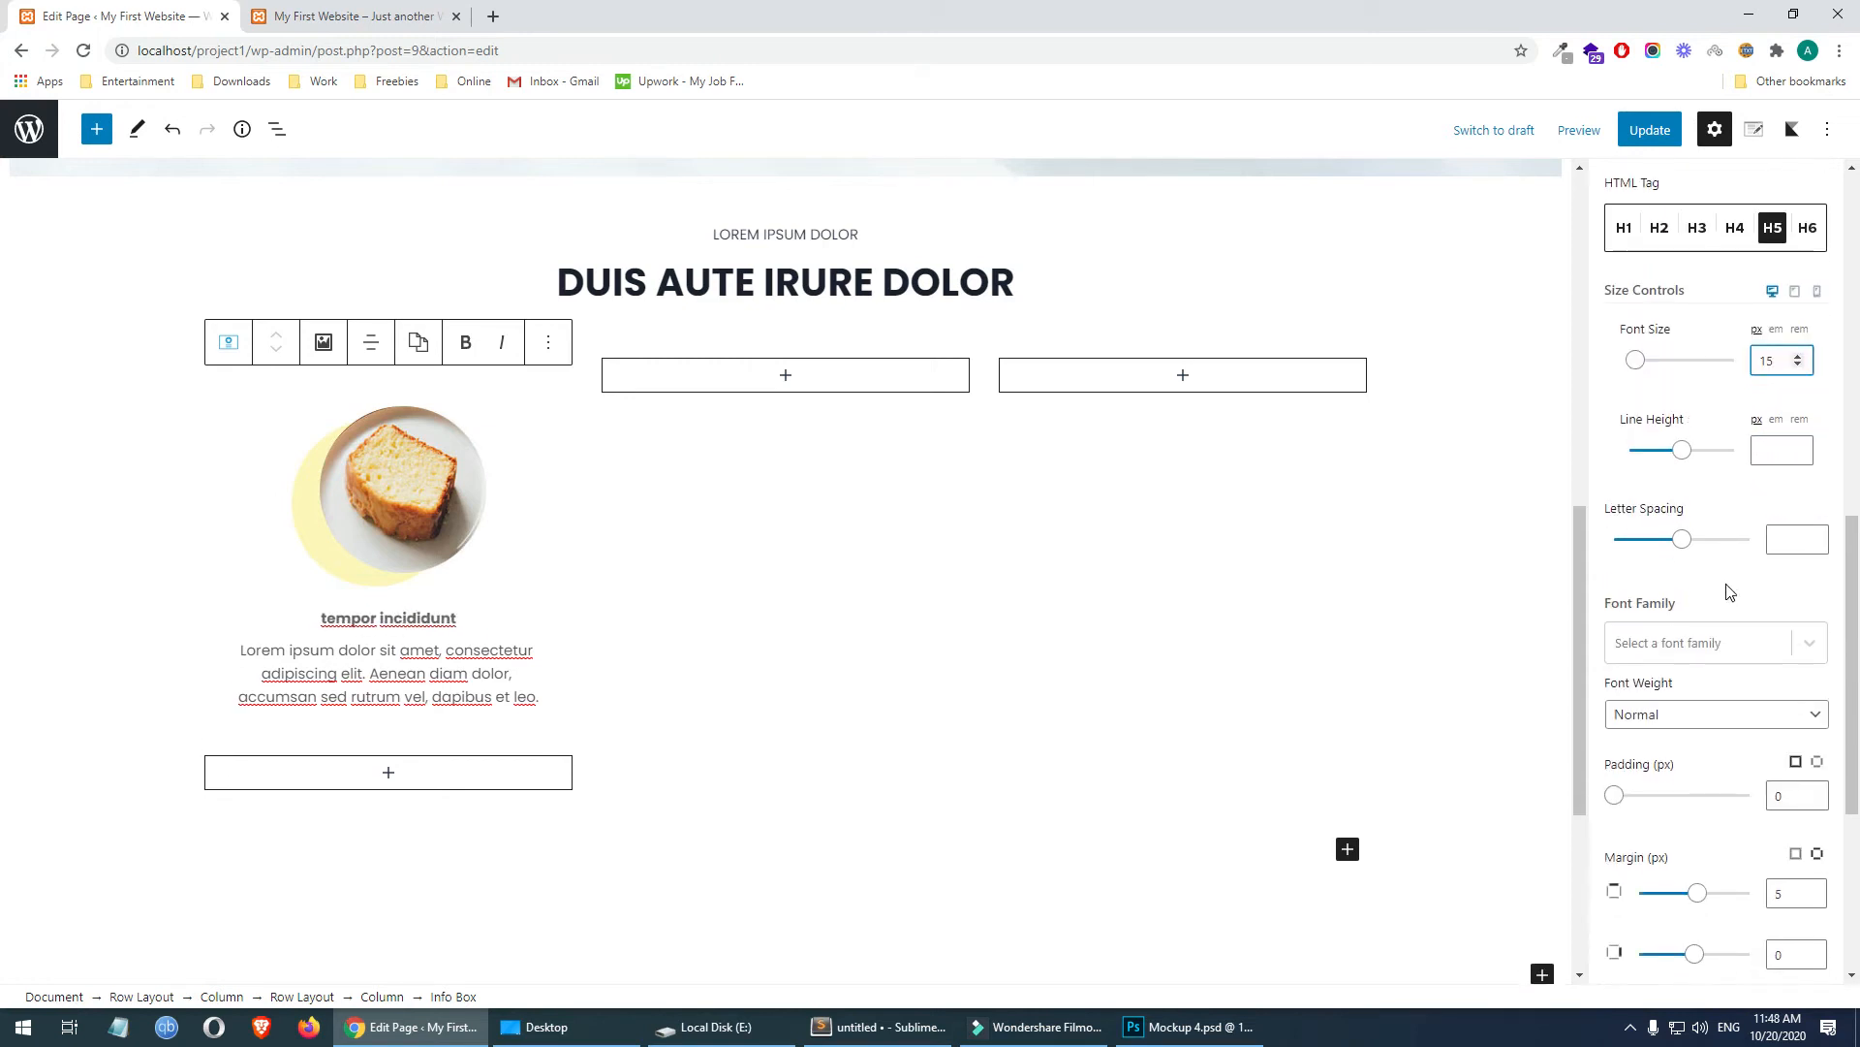
left_click(1718, 621)
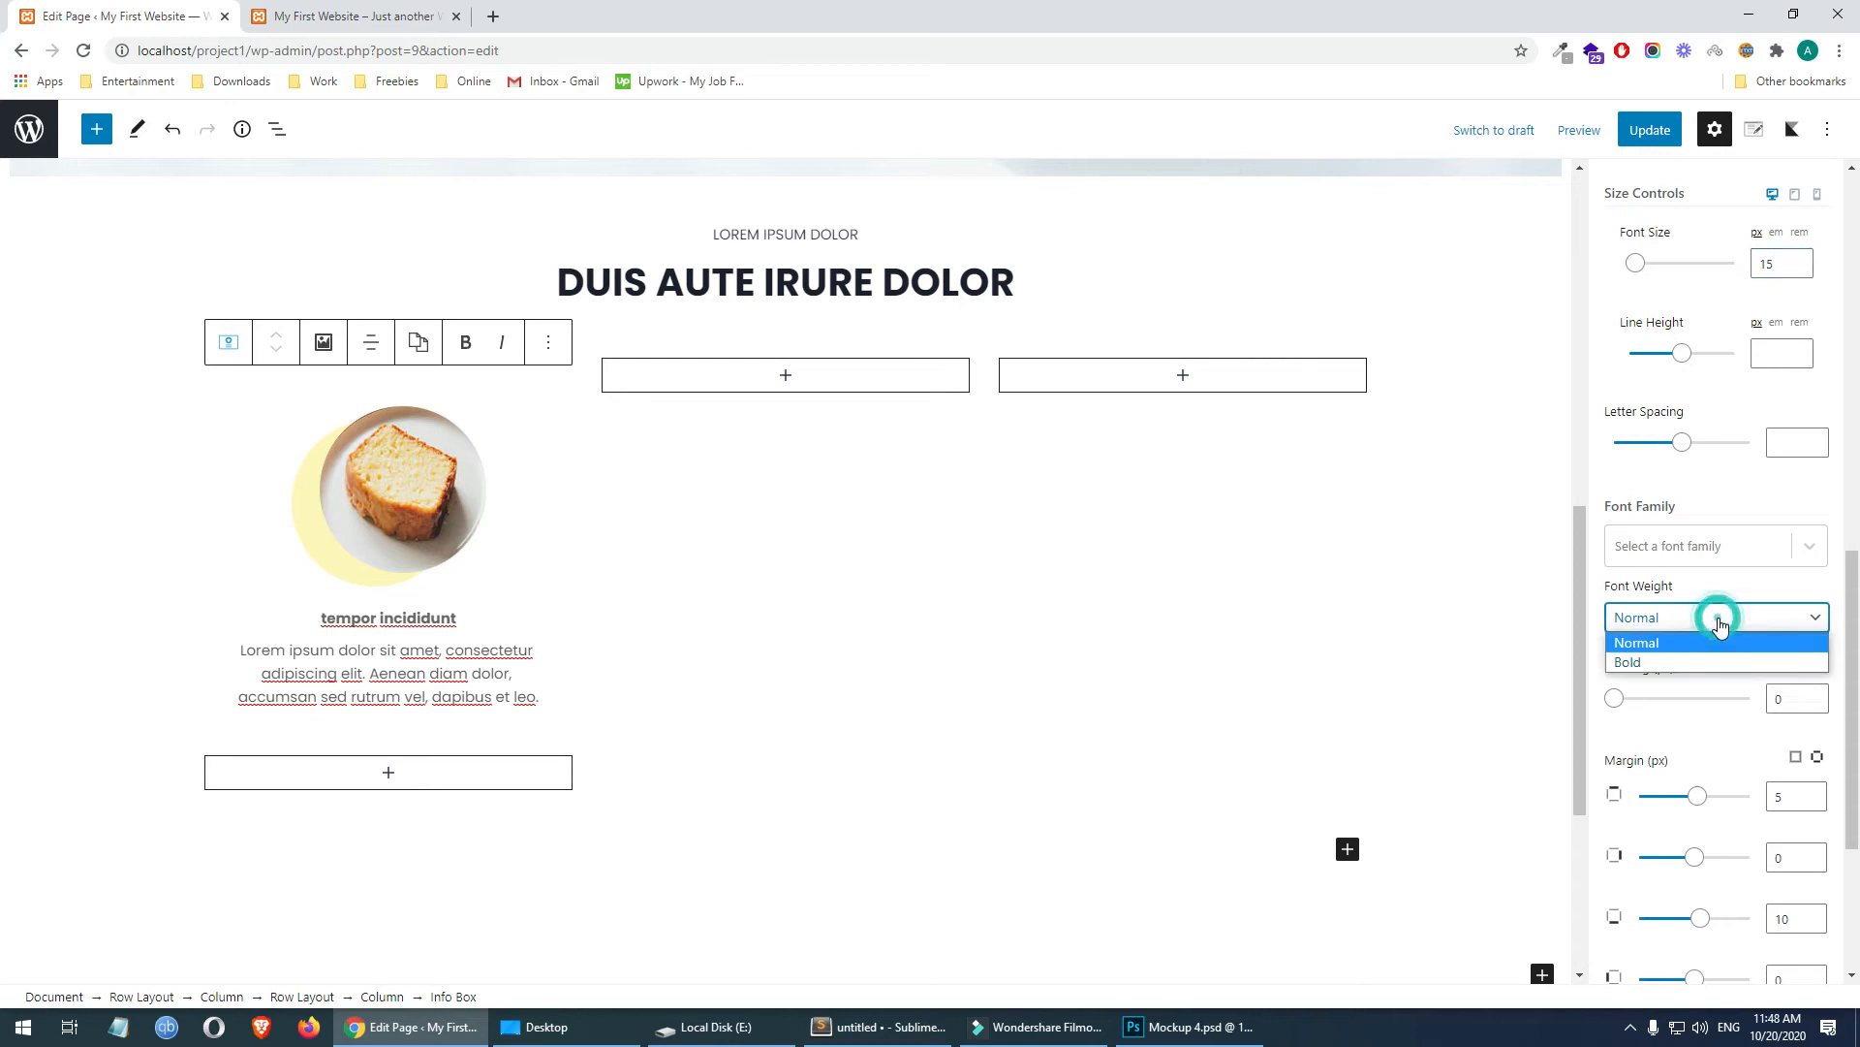
left_click(1686, 664)
left_click(1669, 616)
left_click(1689, 643)
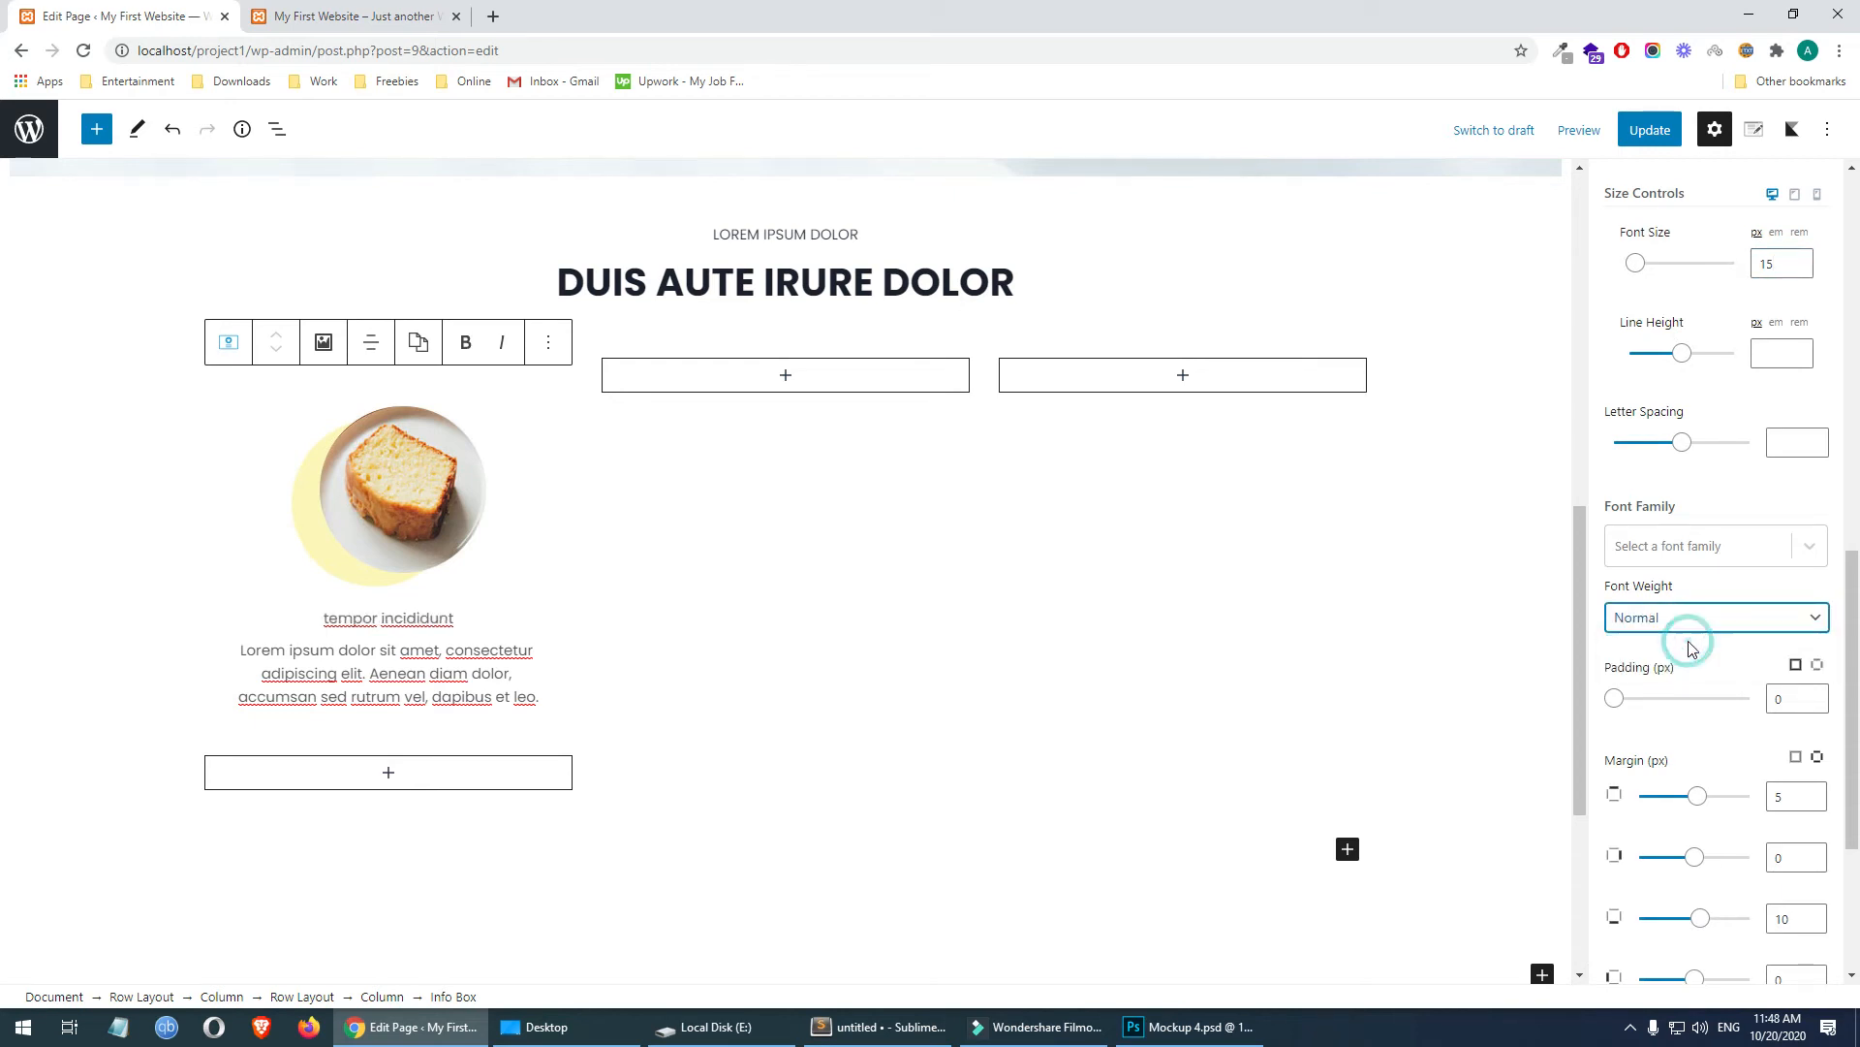
scroll(1715, 657, "down", 2)
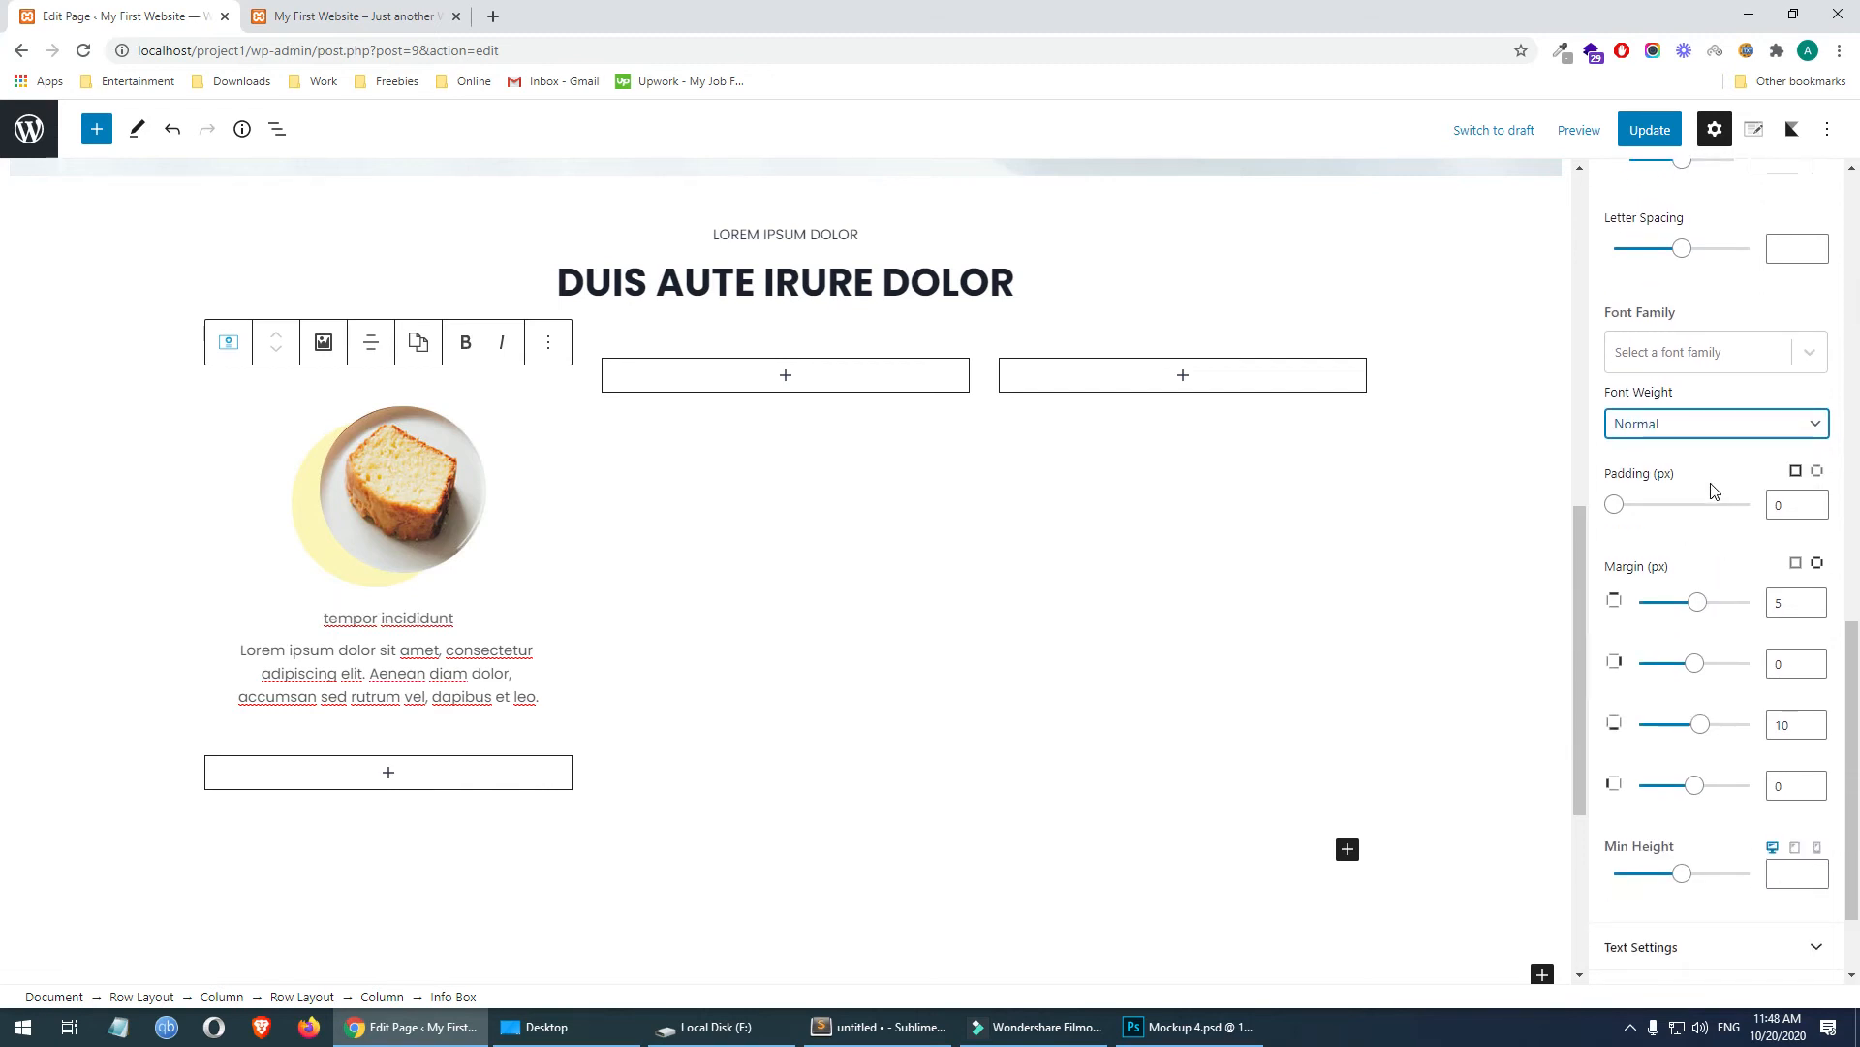
scroll(1727, 511, "down", 1)
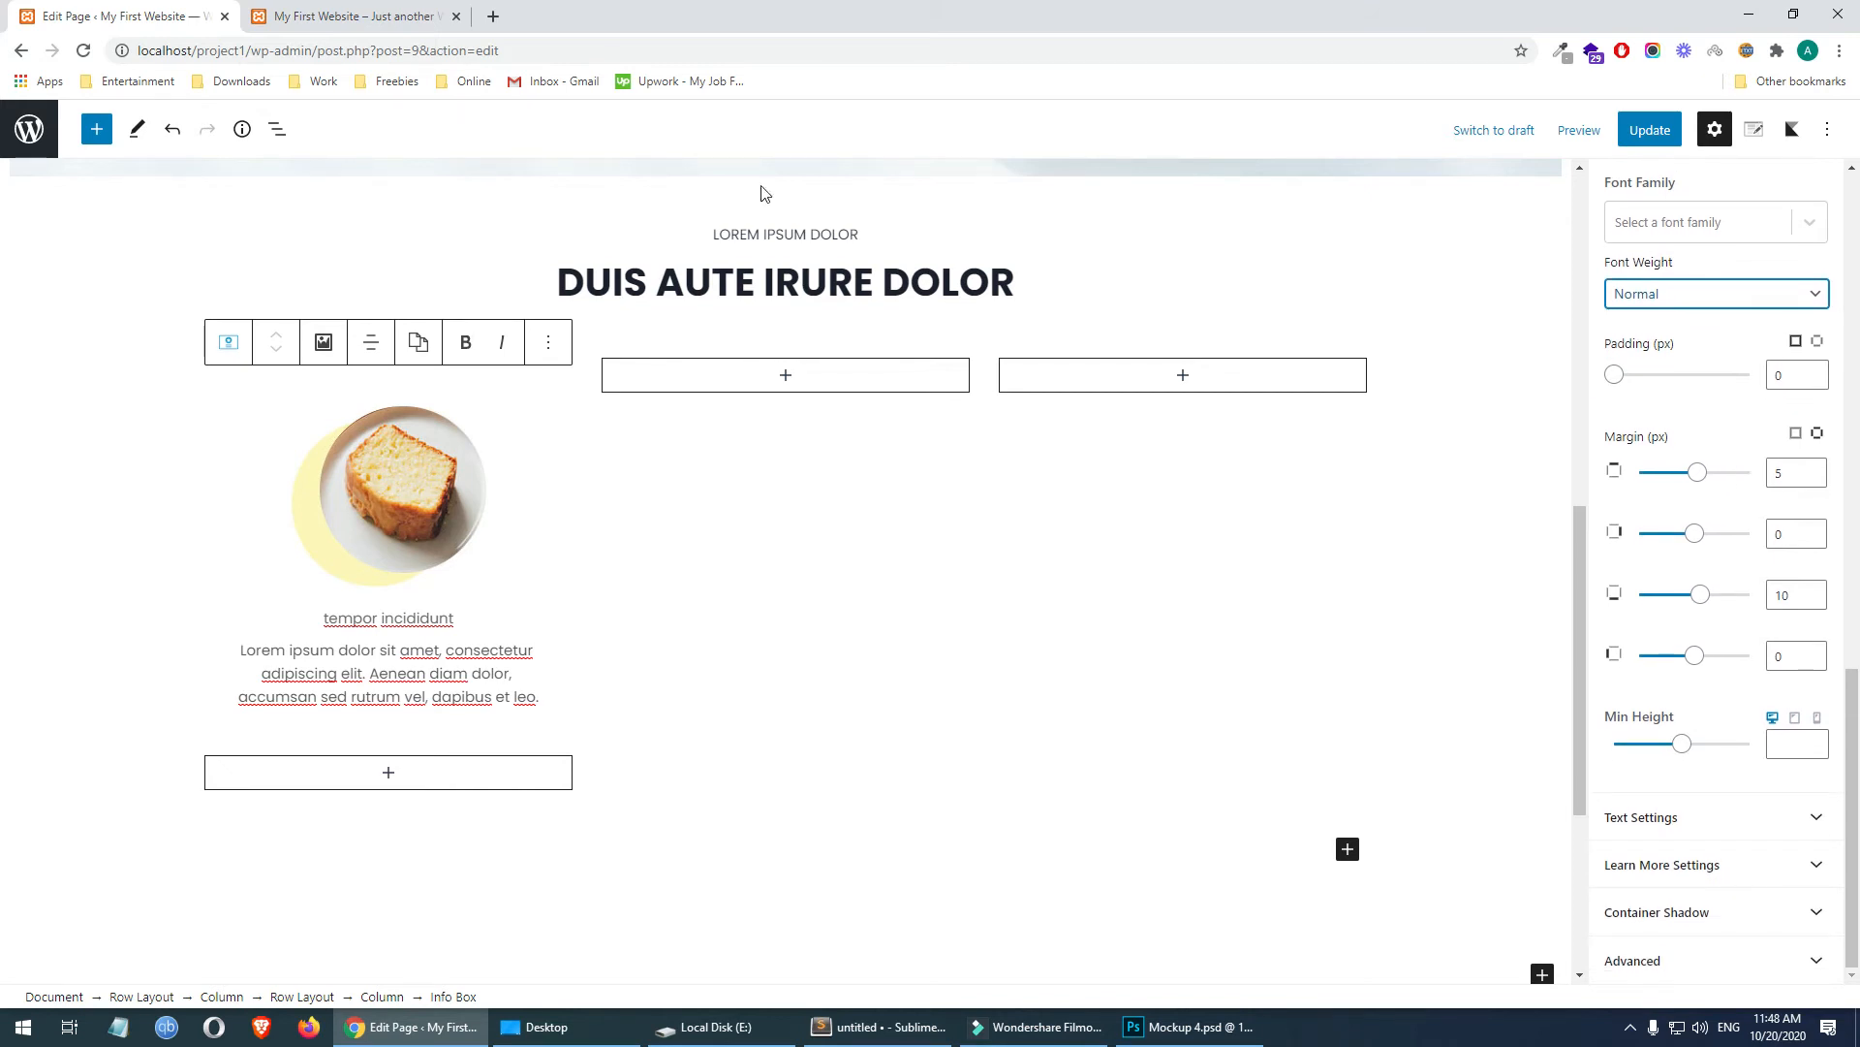
- Open the convertcase.net text converter in a new browser tab and paste the clipboard content into its text area
left_click(494, 16)
type("c")
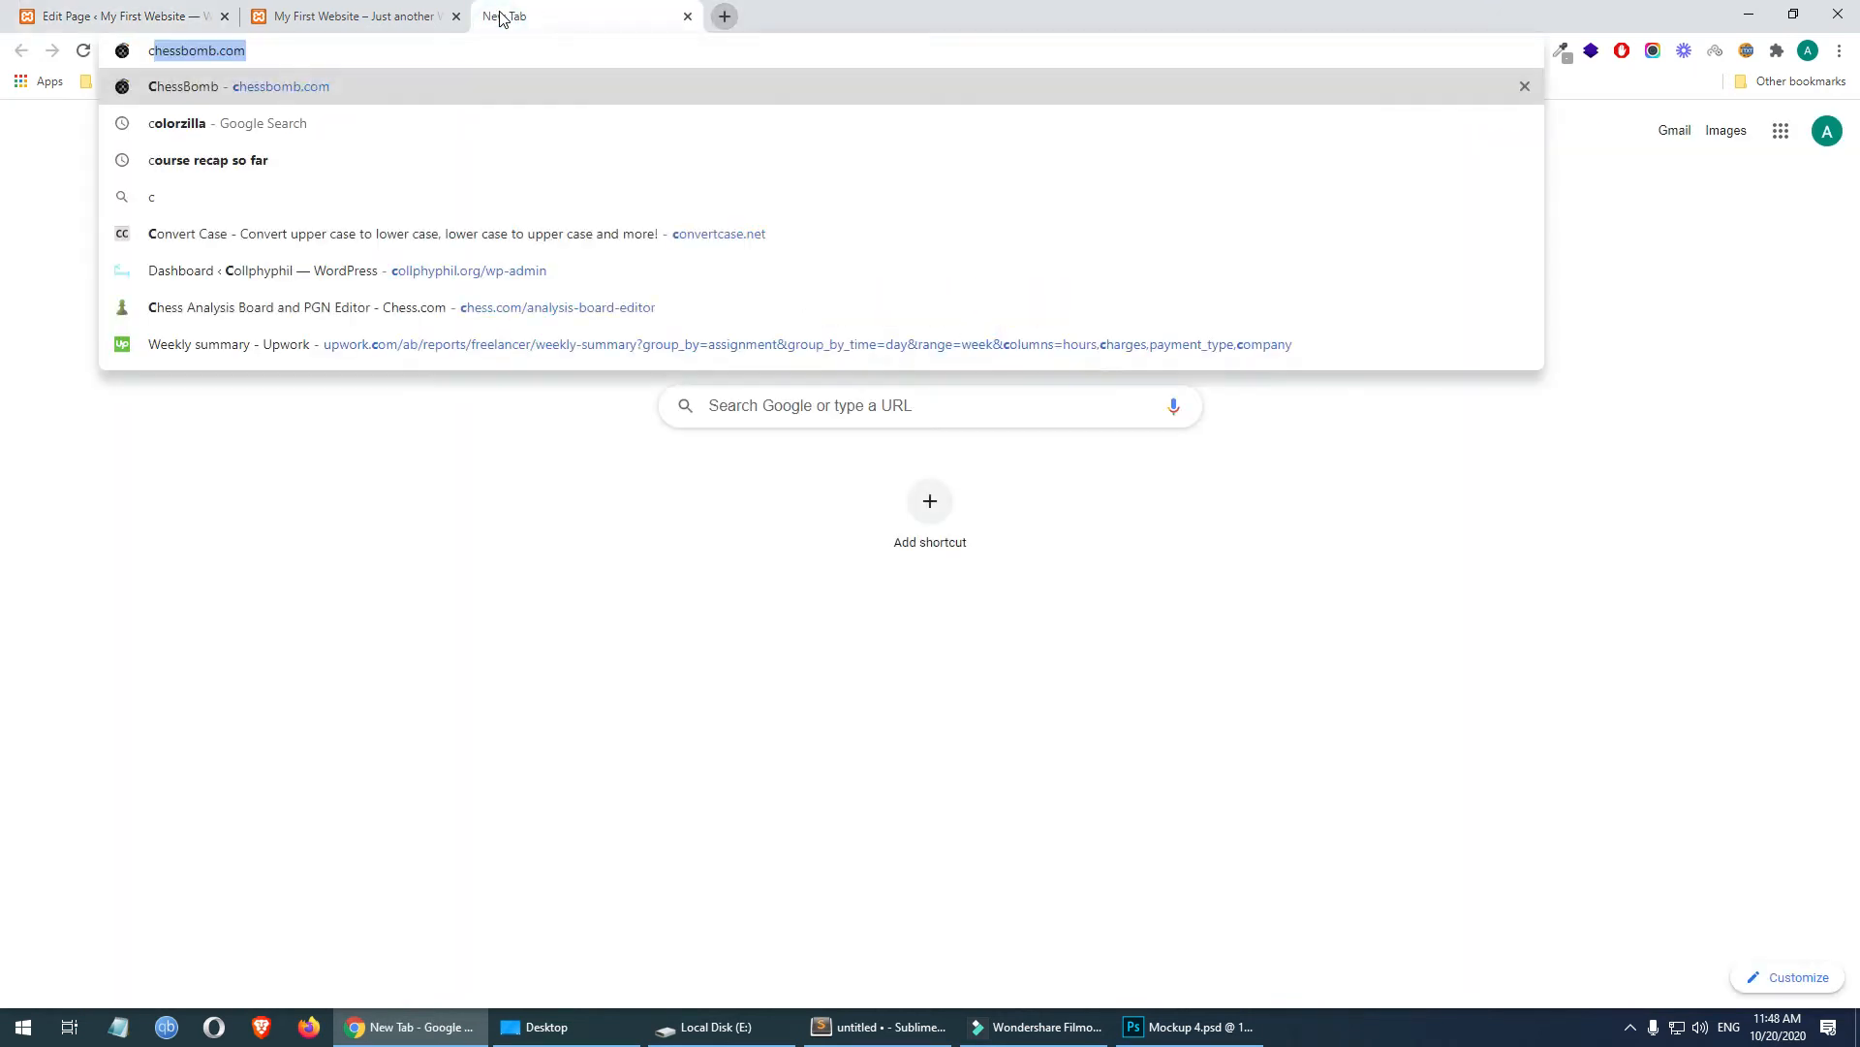
type("onvert")
key("Return")
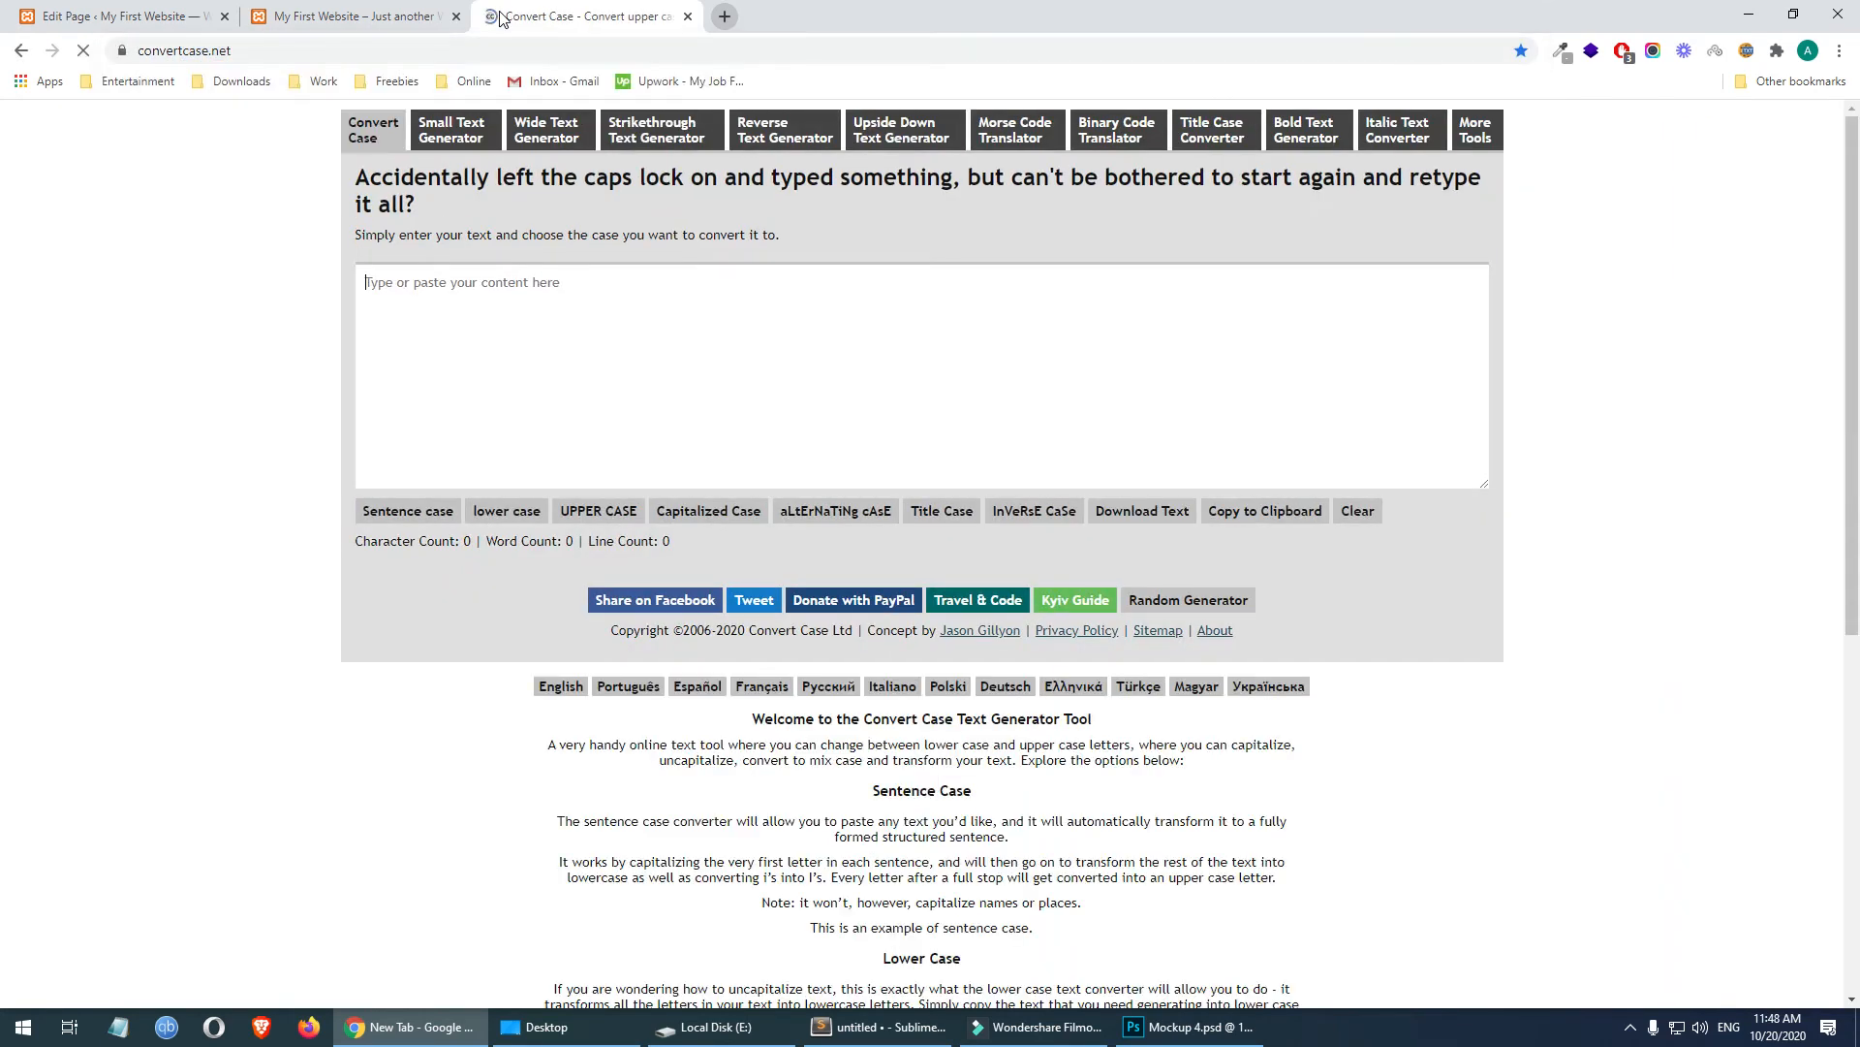
type("666666")
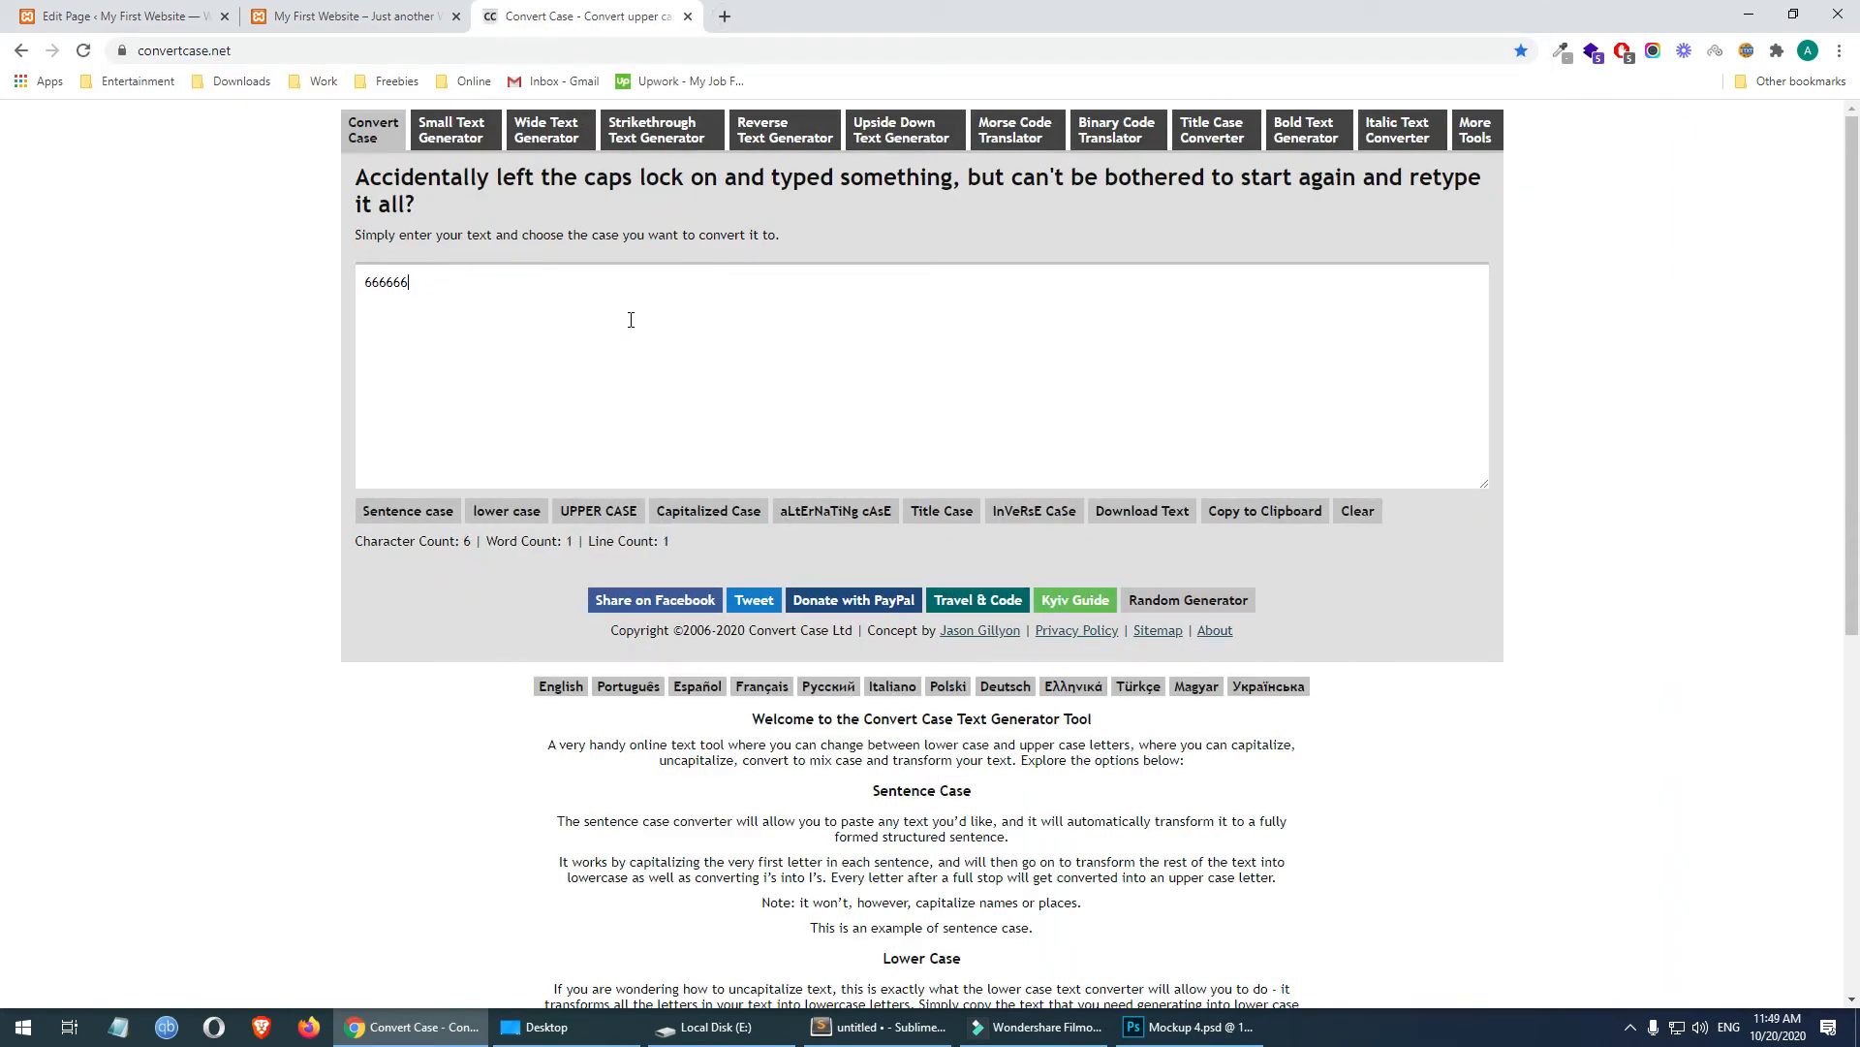
- Copy the first item's small caption from the Photoshop mockup and replace the case converter's text with "tempor incididunt"
left_click(1192, 1026)
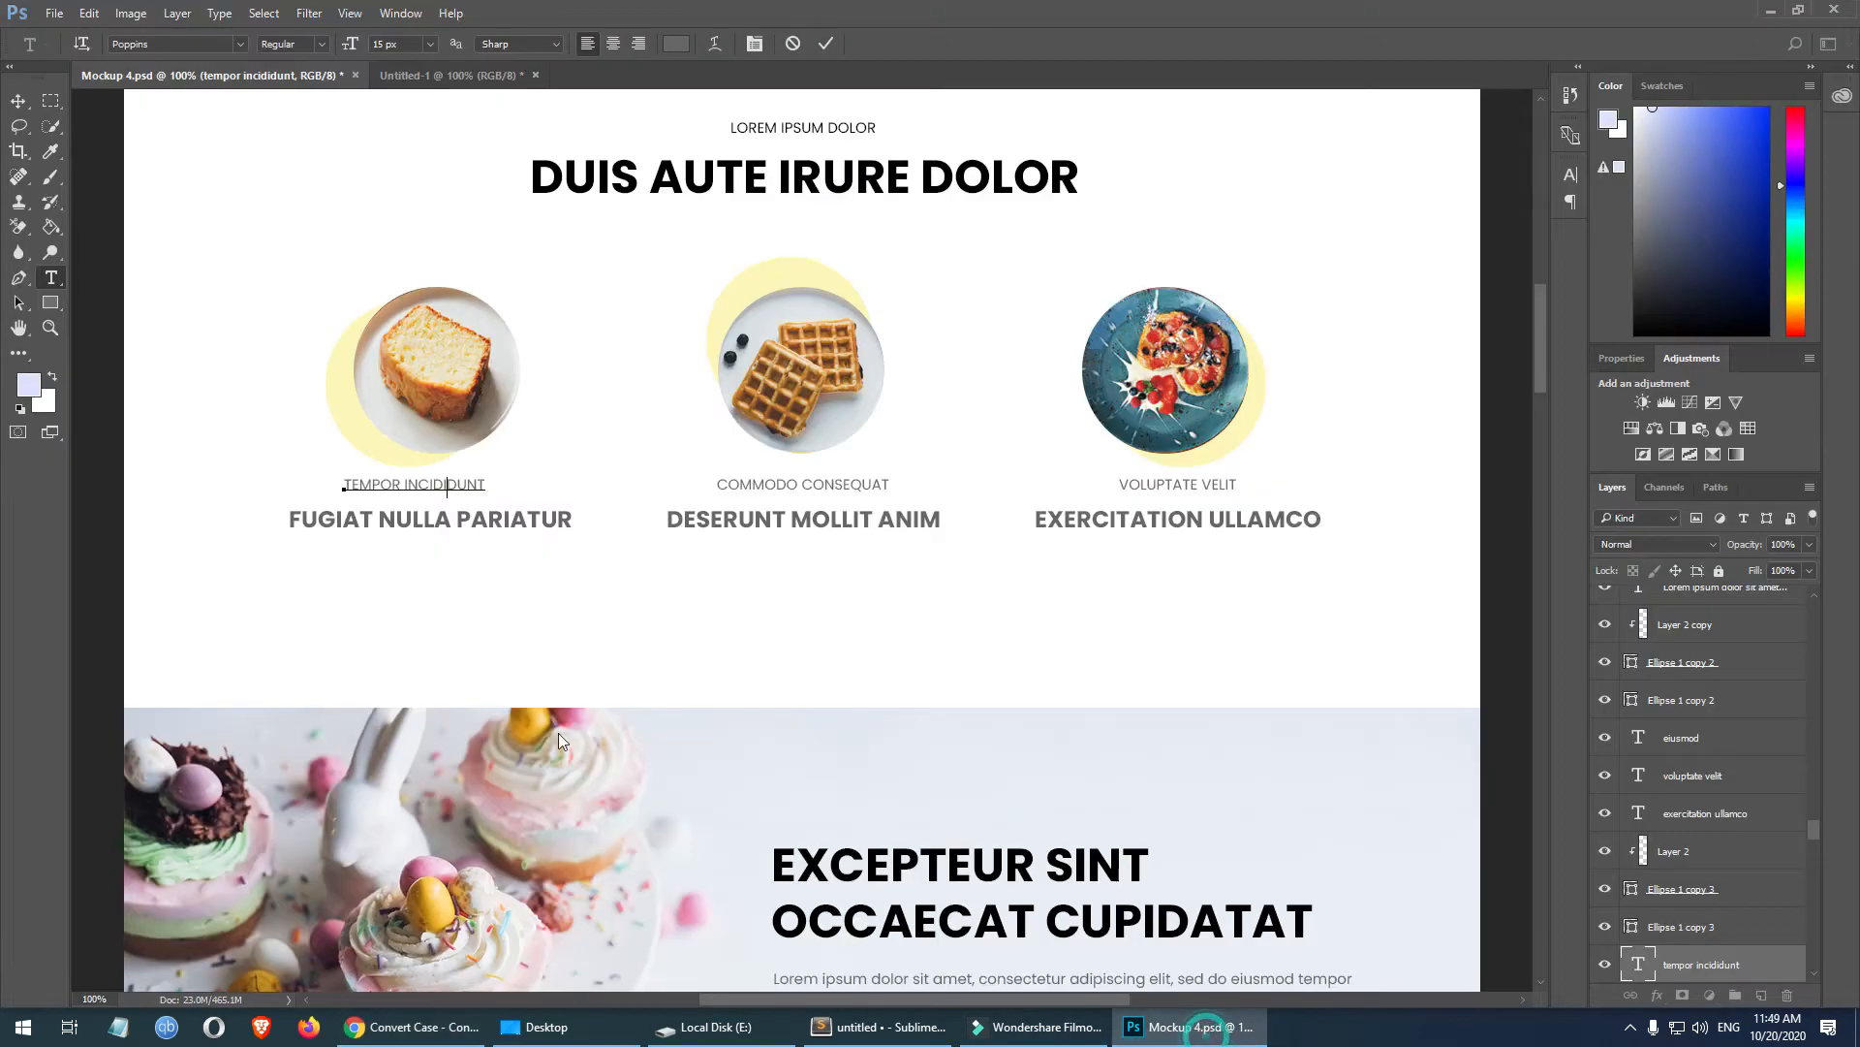
double_click(433, 485)
key("ctrl+a")
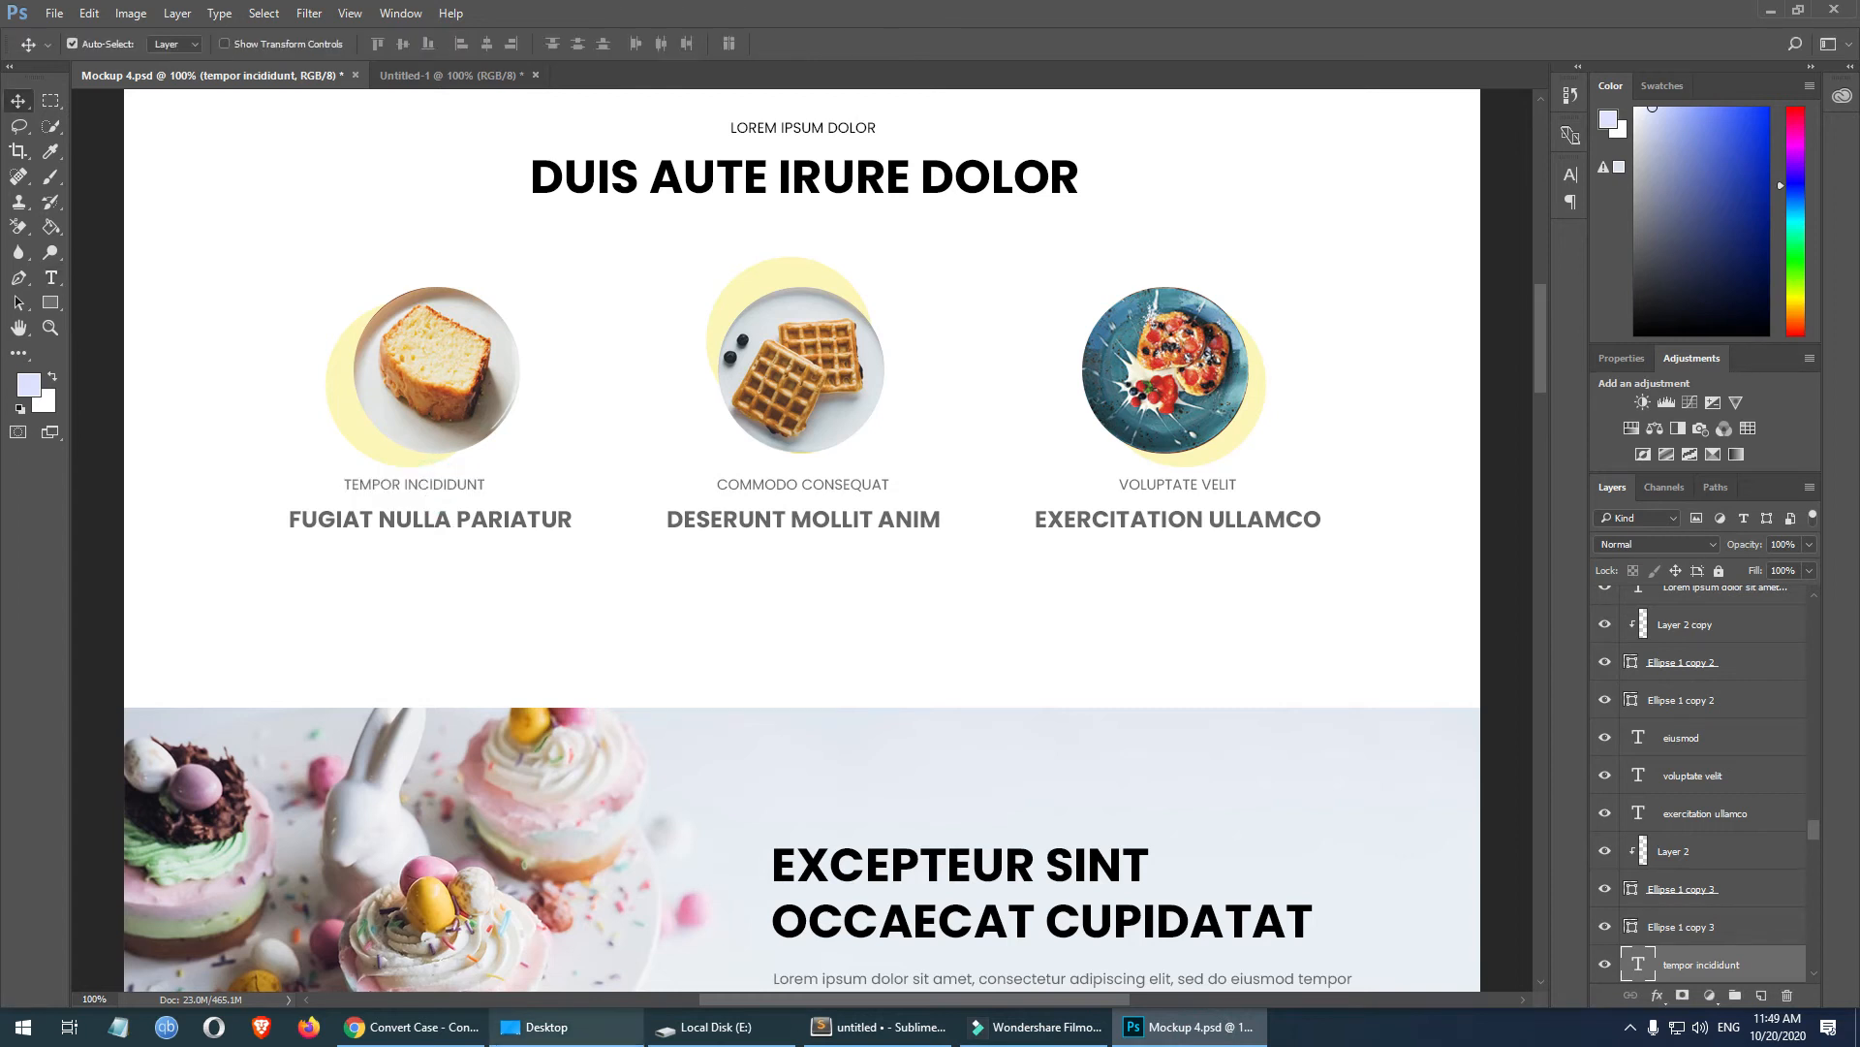
left_click(412, 1026)
key("ctrl+a")
type("tempor incididunt")
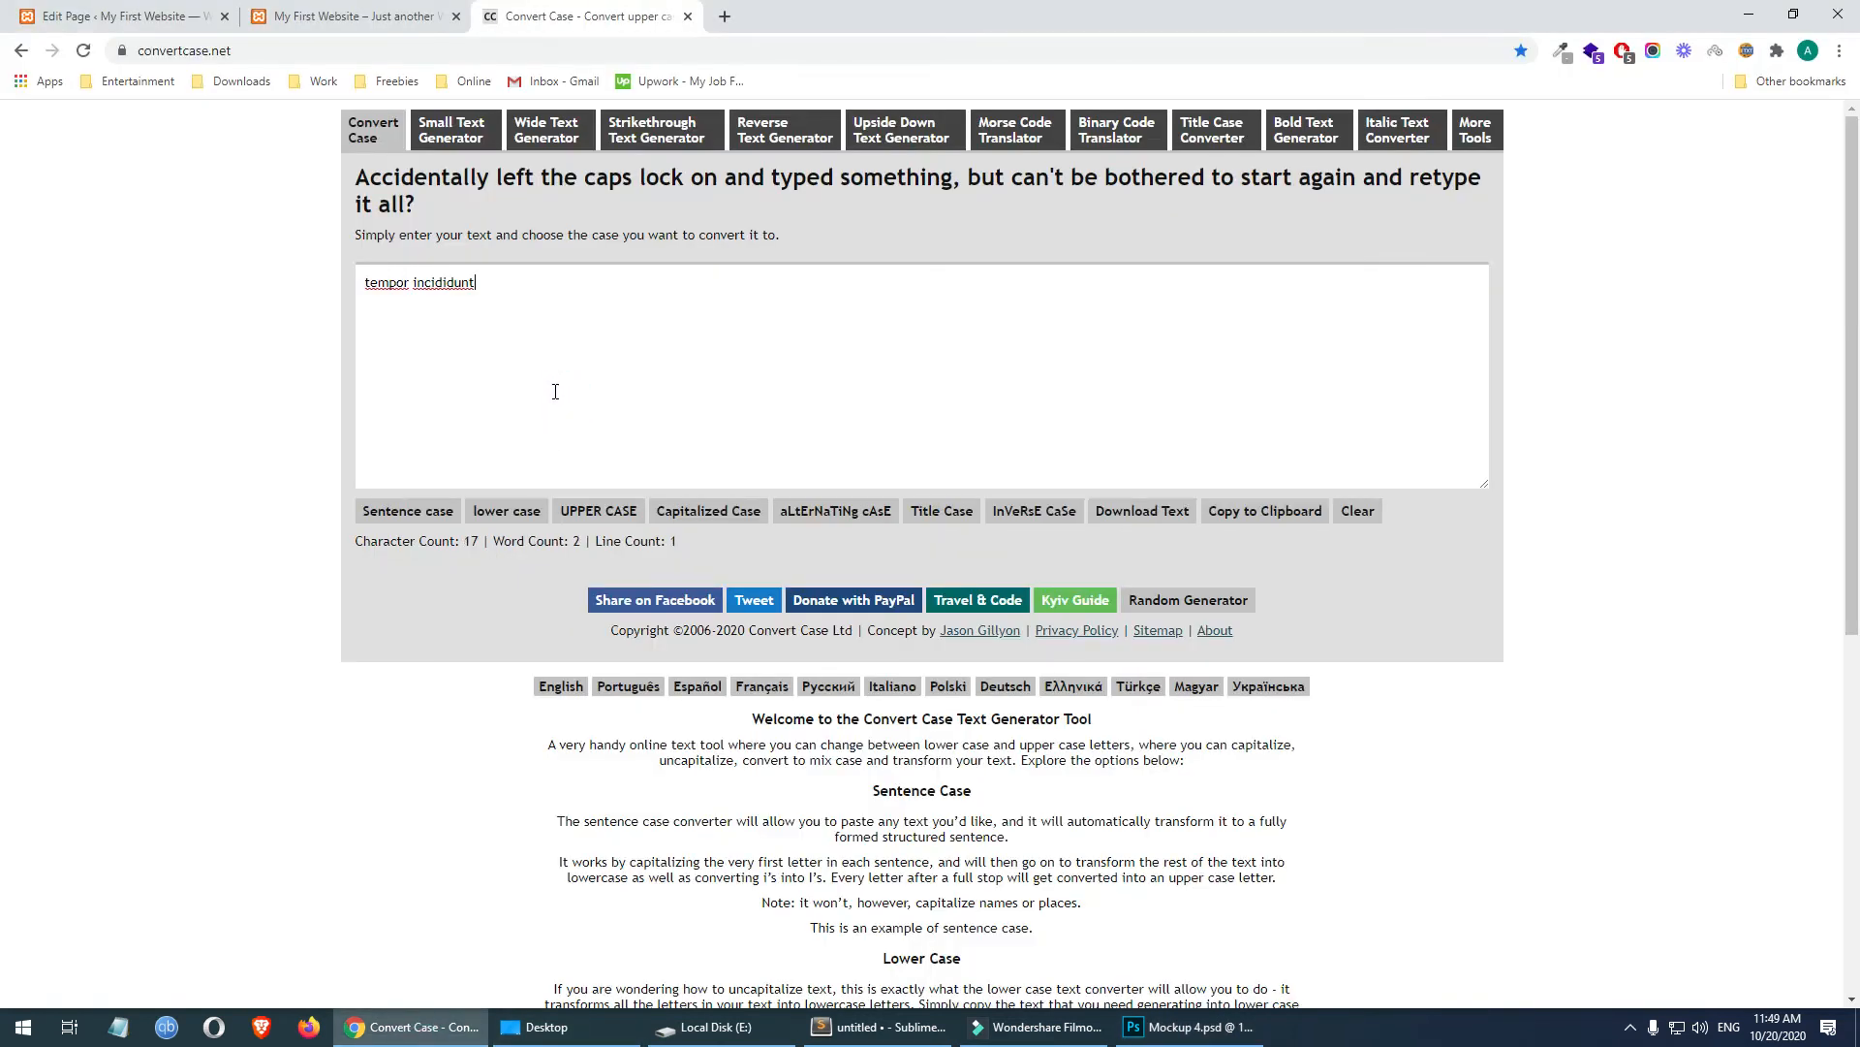
- Convert the caption to UPPER CASE and copy the converted text
left_click(609, 514)
left_click_drag(521, 288, 299, 291)
key("ctrl+c")
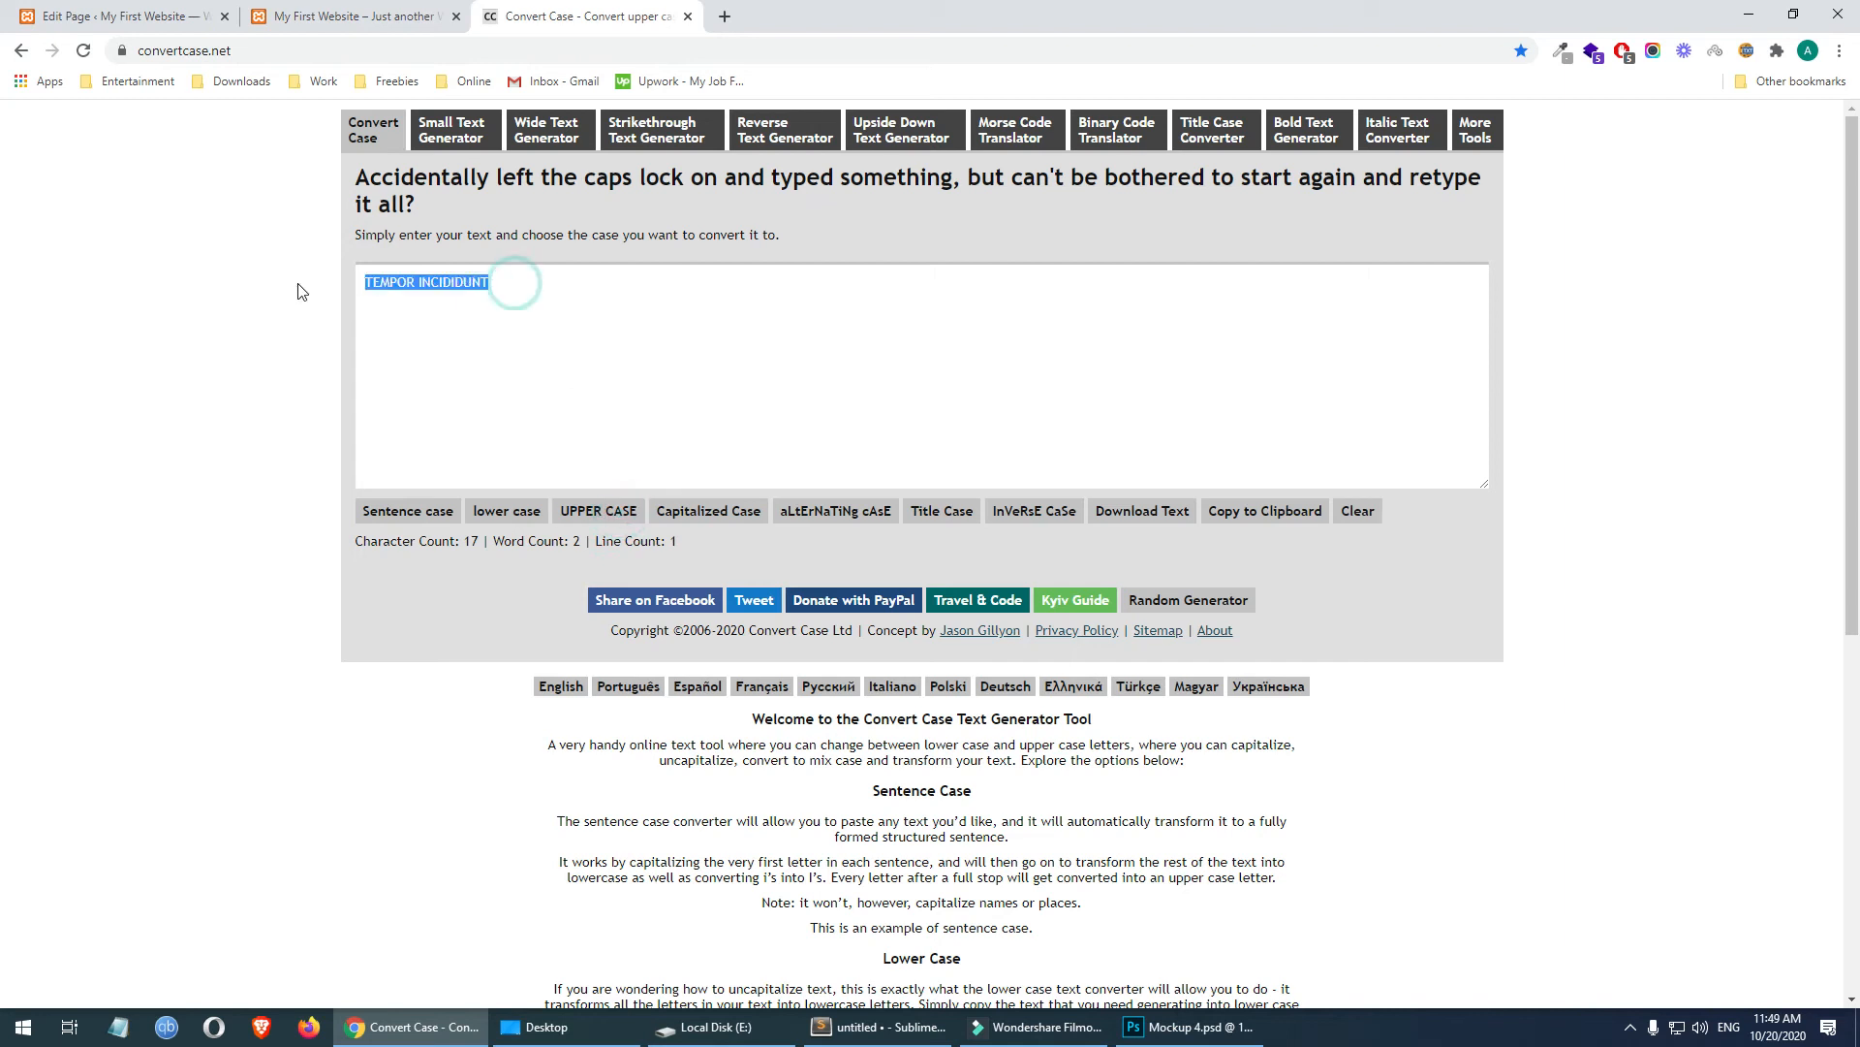
- Return to the WordPress page editor and replace the info box's title with "TEMPOR INCIDIDUNT"
left_click(342, 14)
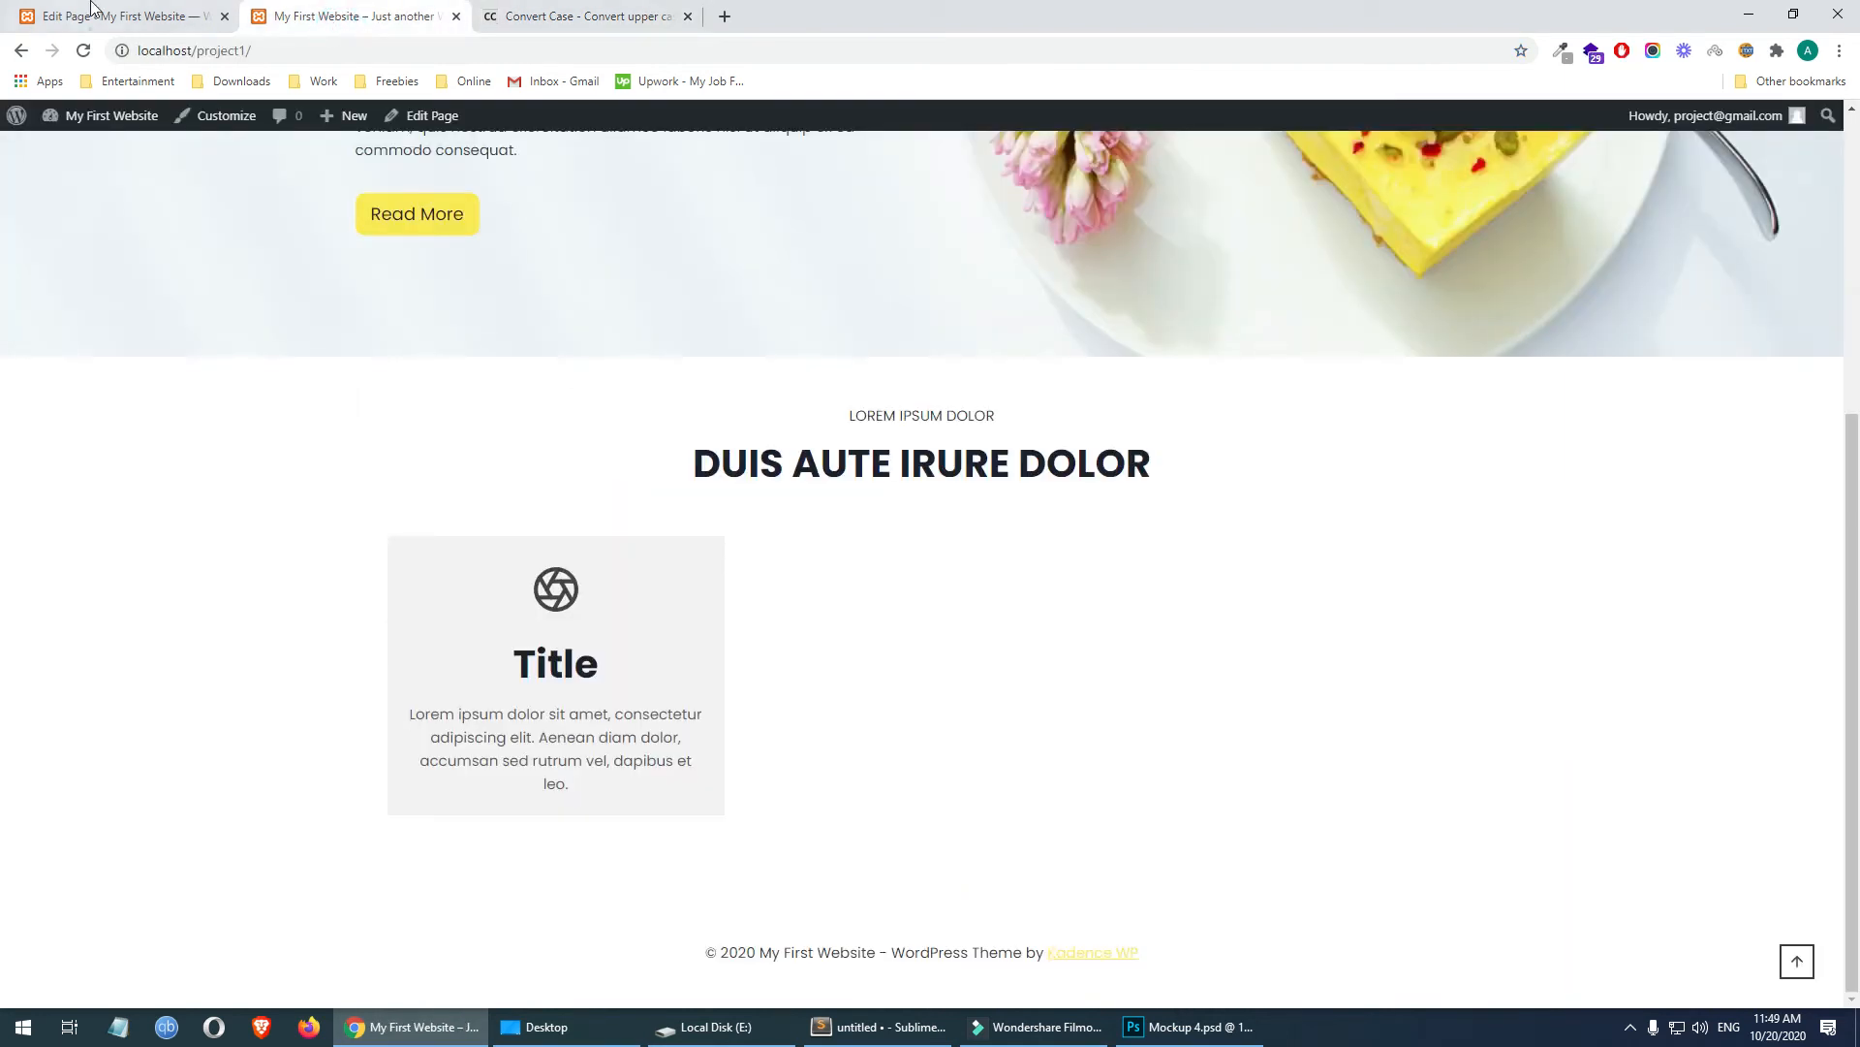
left_click(106, 16)
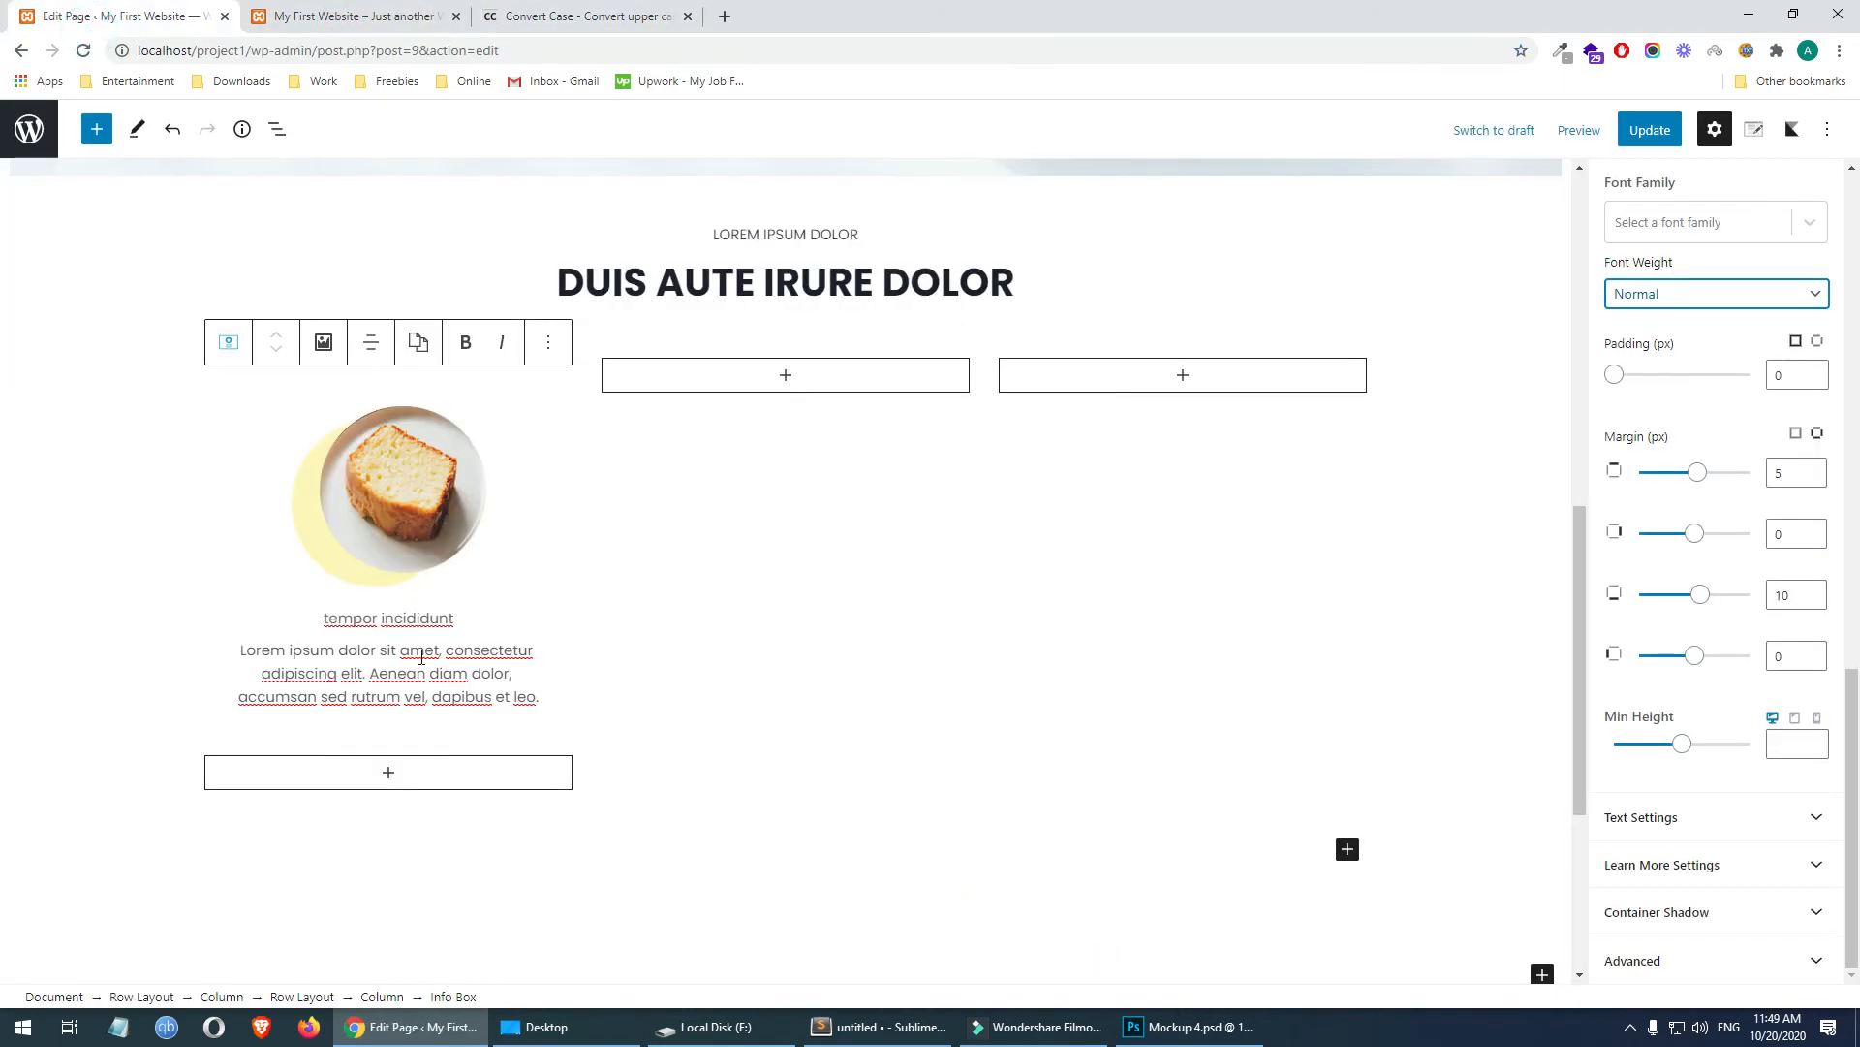
triple_click(372, 613)
key("ctrl+v")
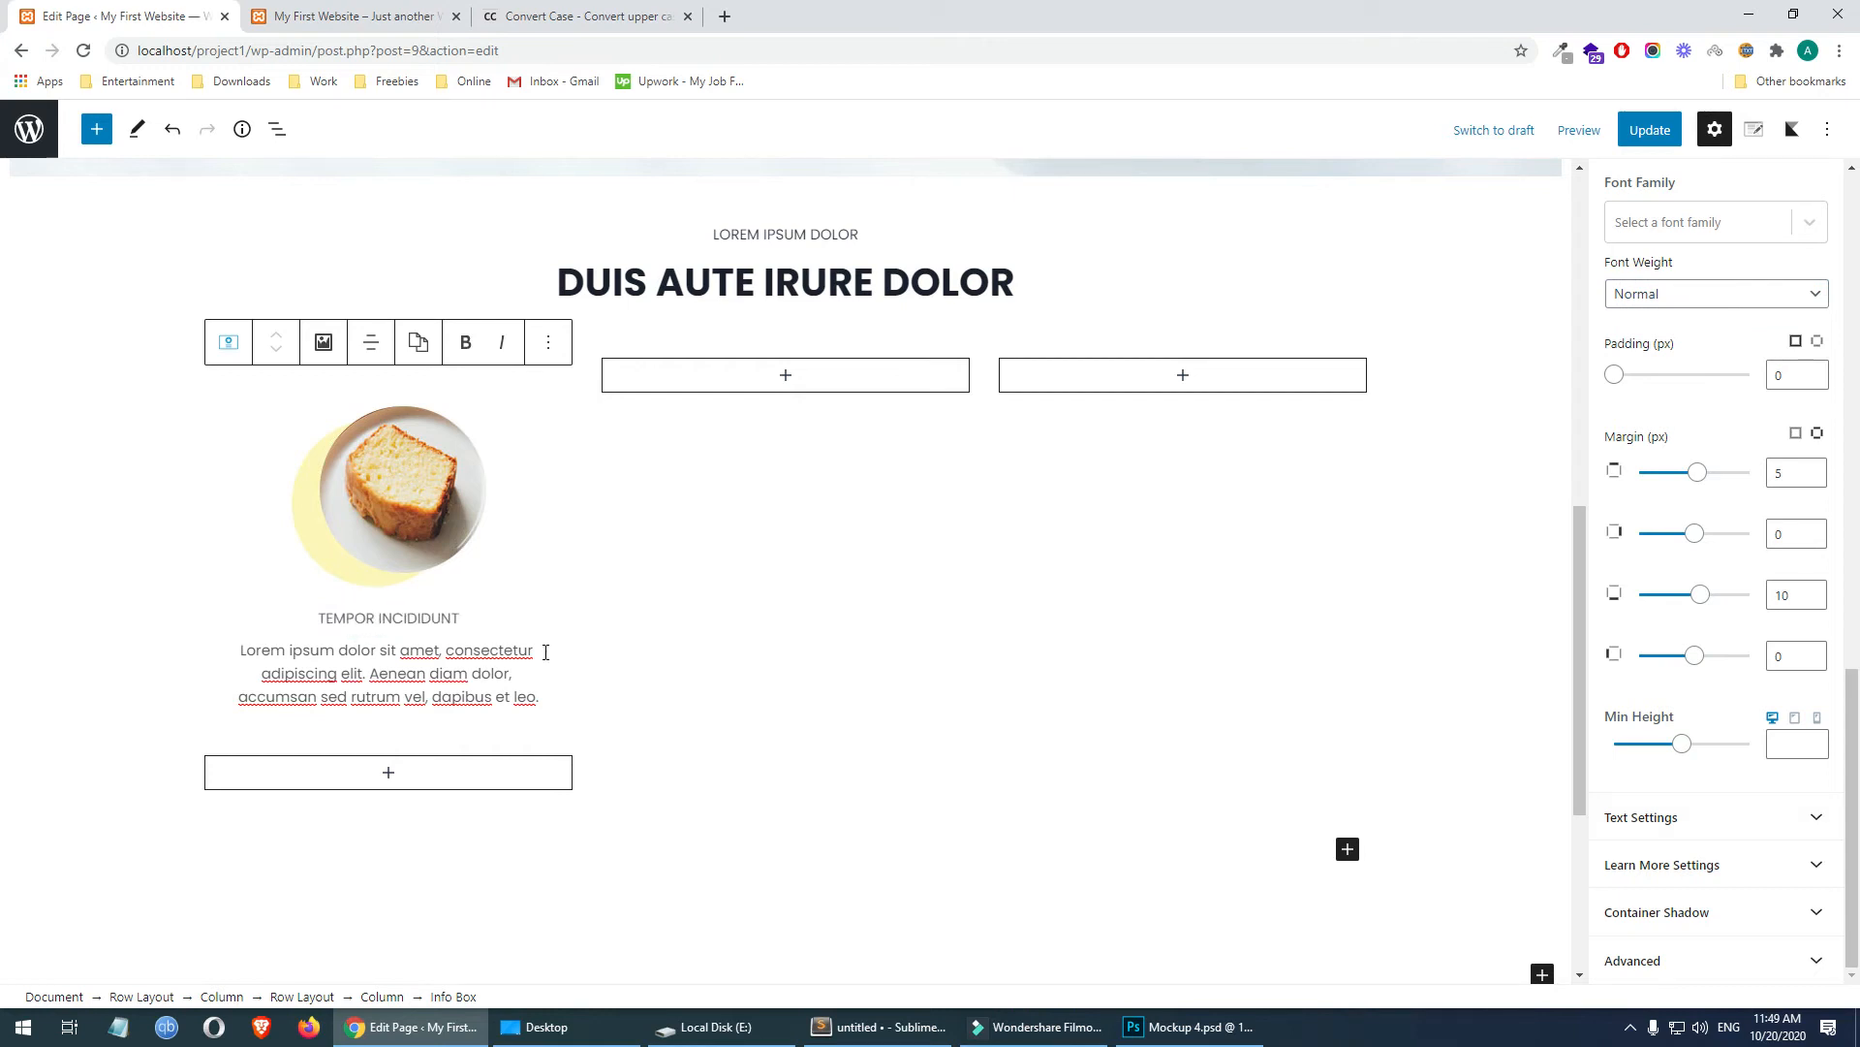
- Select all of the first item's bold heading text in the Photoshop mockup, and return to the info box's description in WordPress
left_click(1241, 1026)
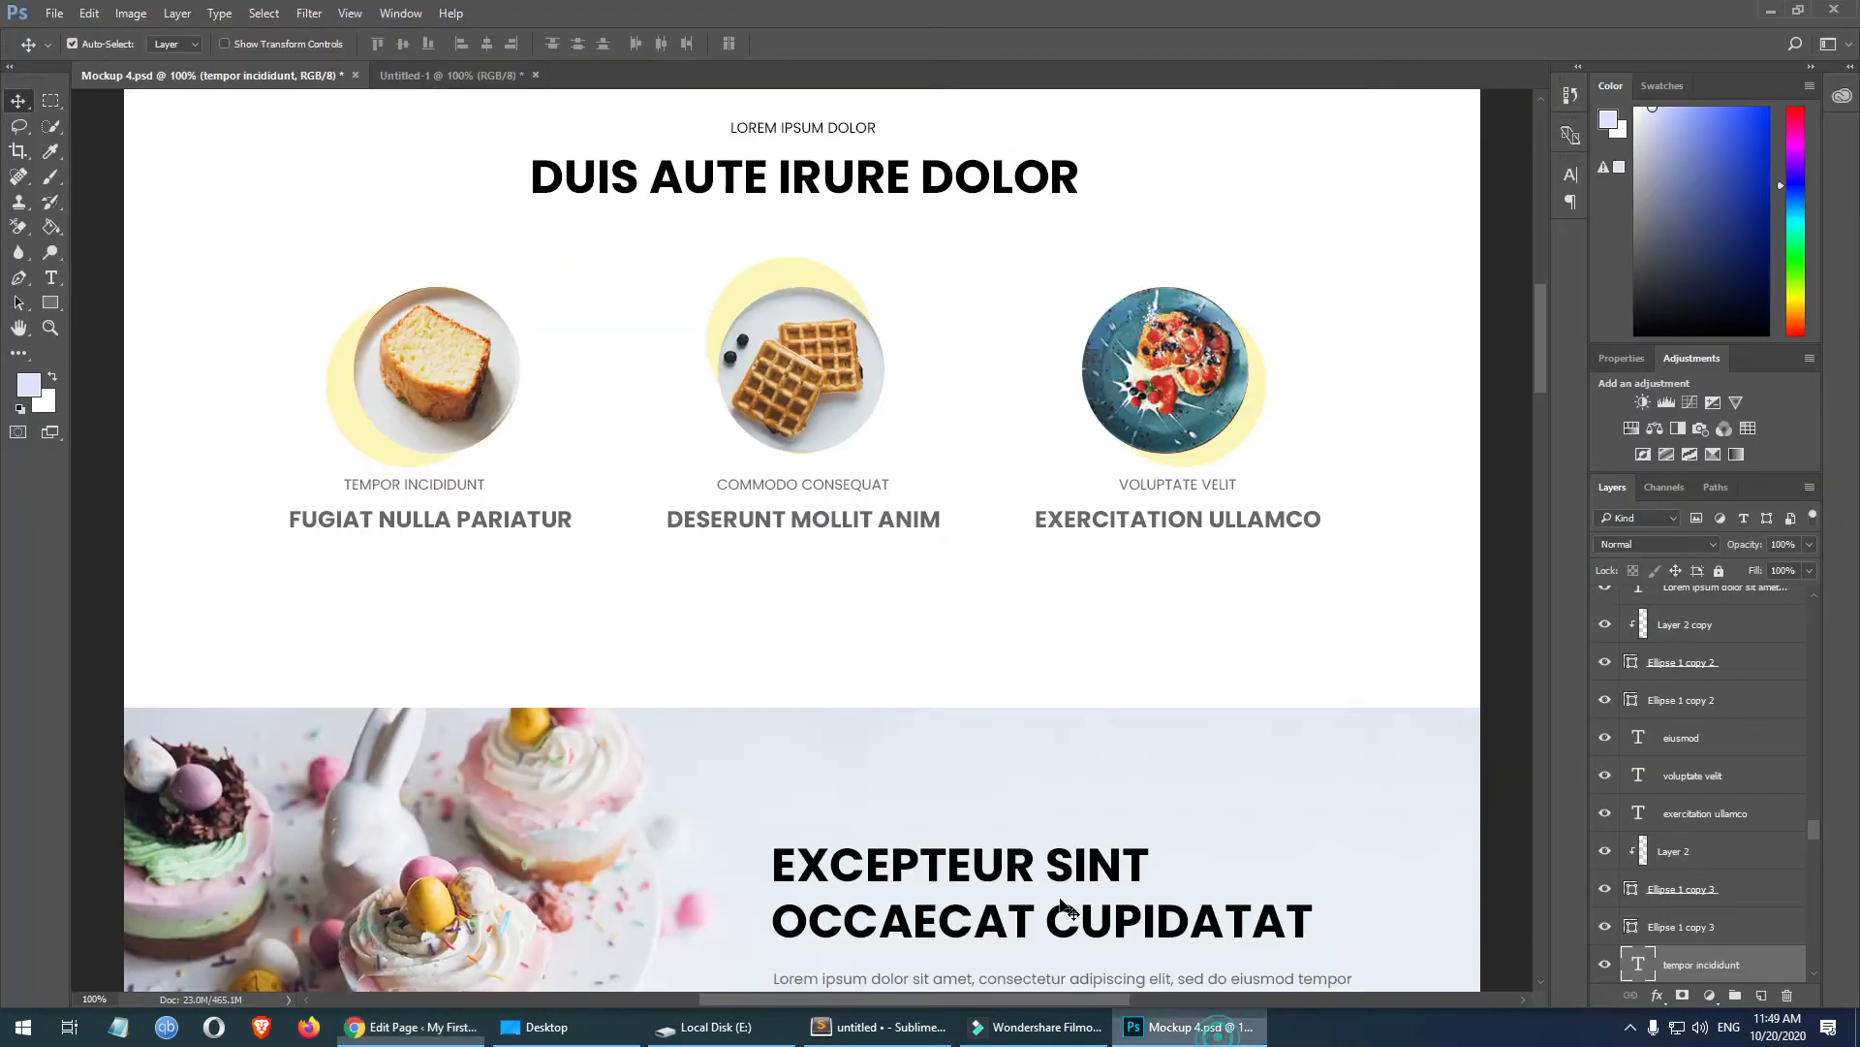
left_click(372, 521)
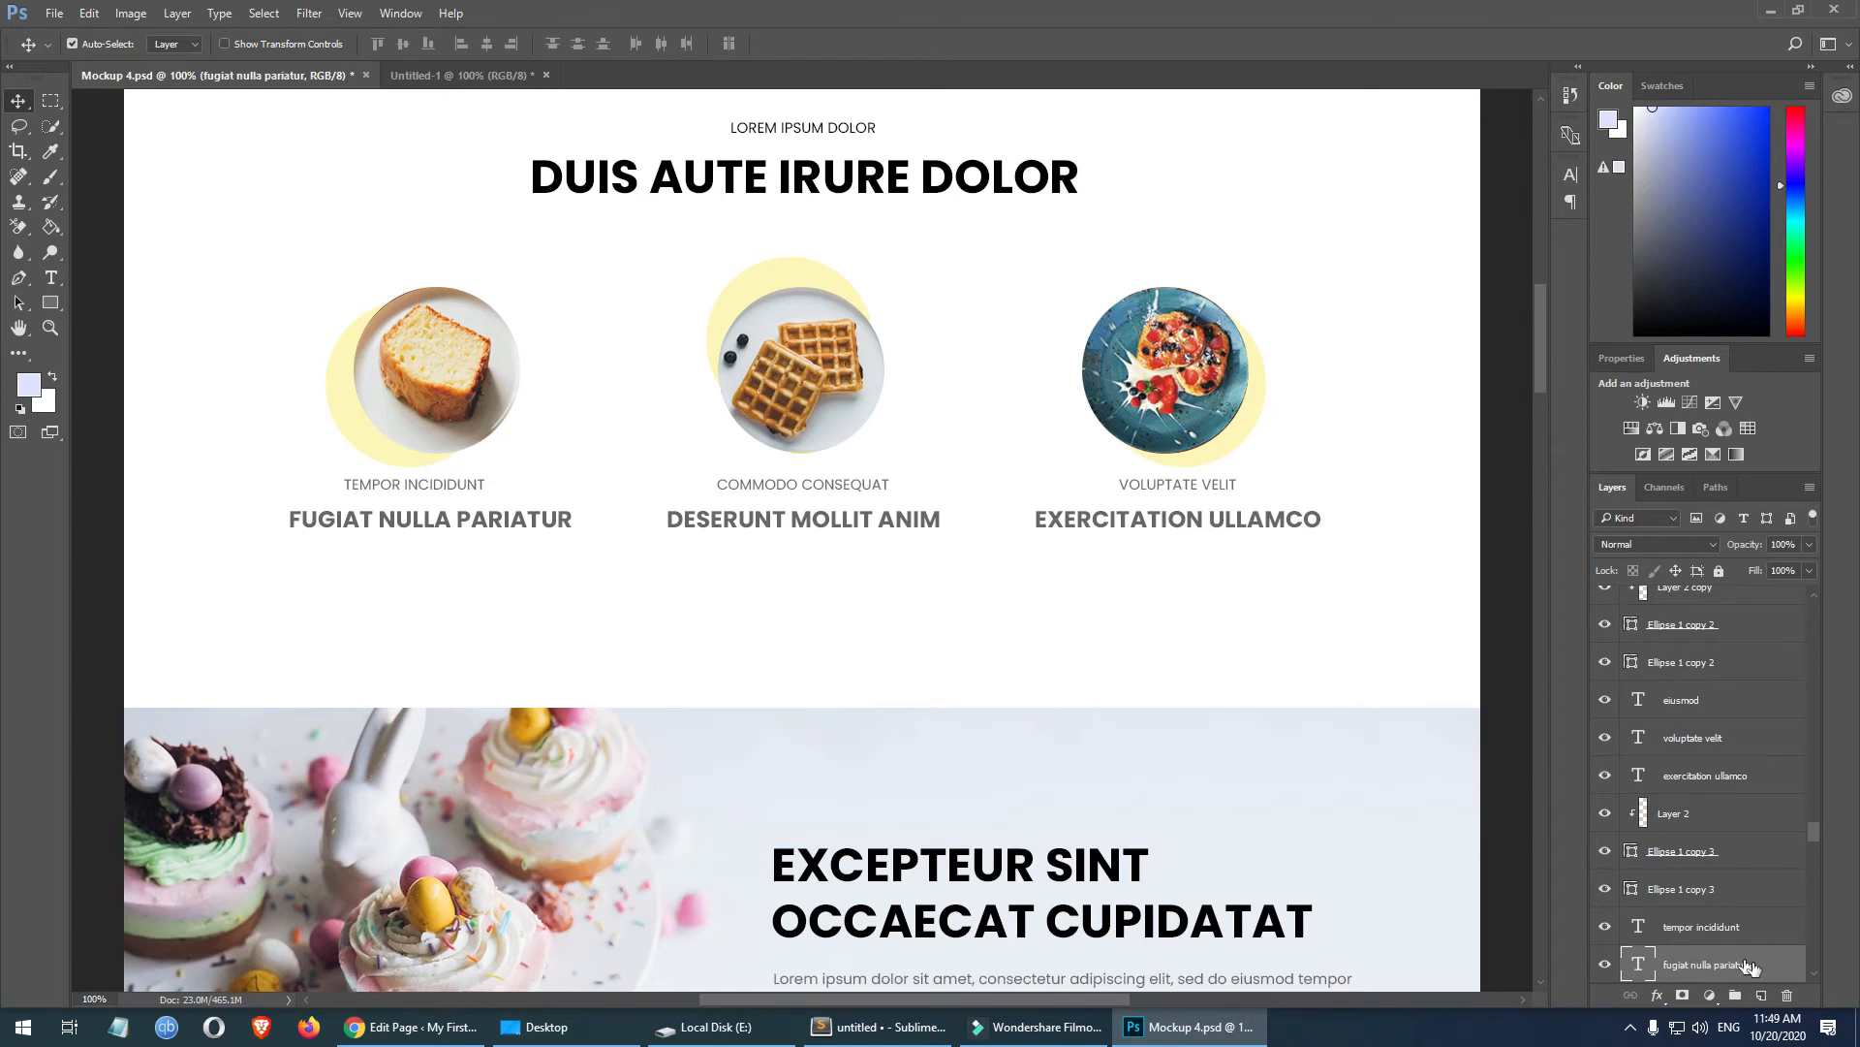
double_click(1638, 964)
left_click(345, 527)
key("ctrl+a")
left_click(411, 1026)
left_click(361, 620)
left_click(388, 672)
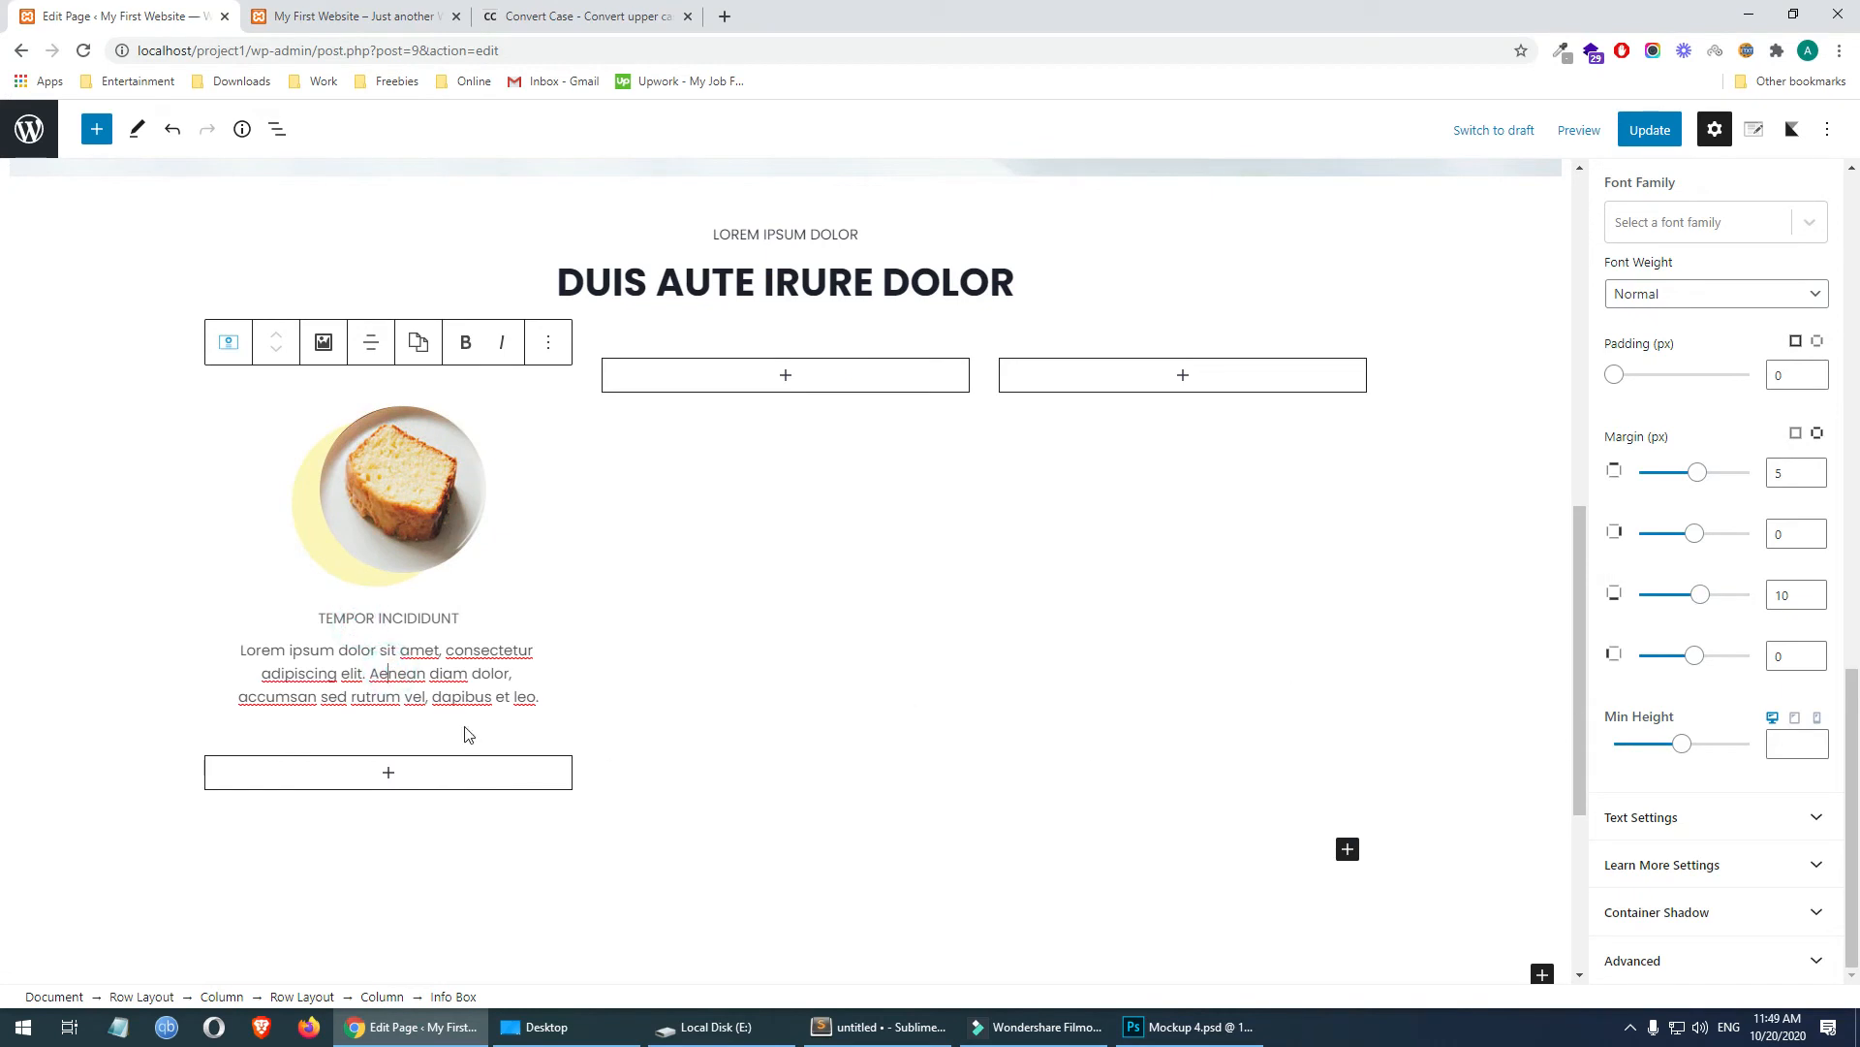
- Collapse the info box's title settings and expand its text settings
scroll(1803, 572, "up", 10)
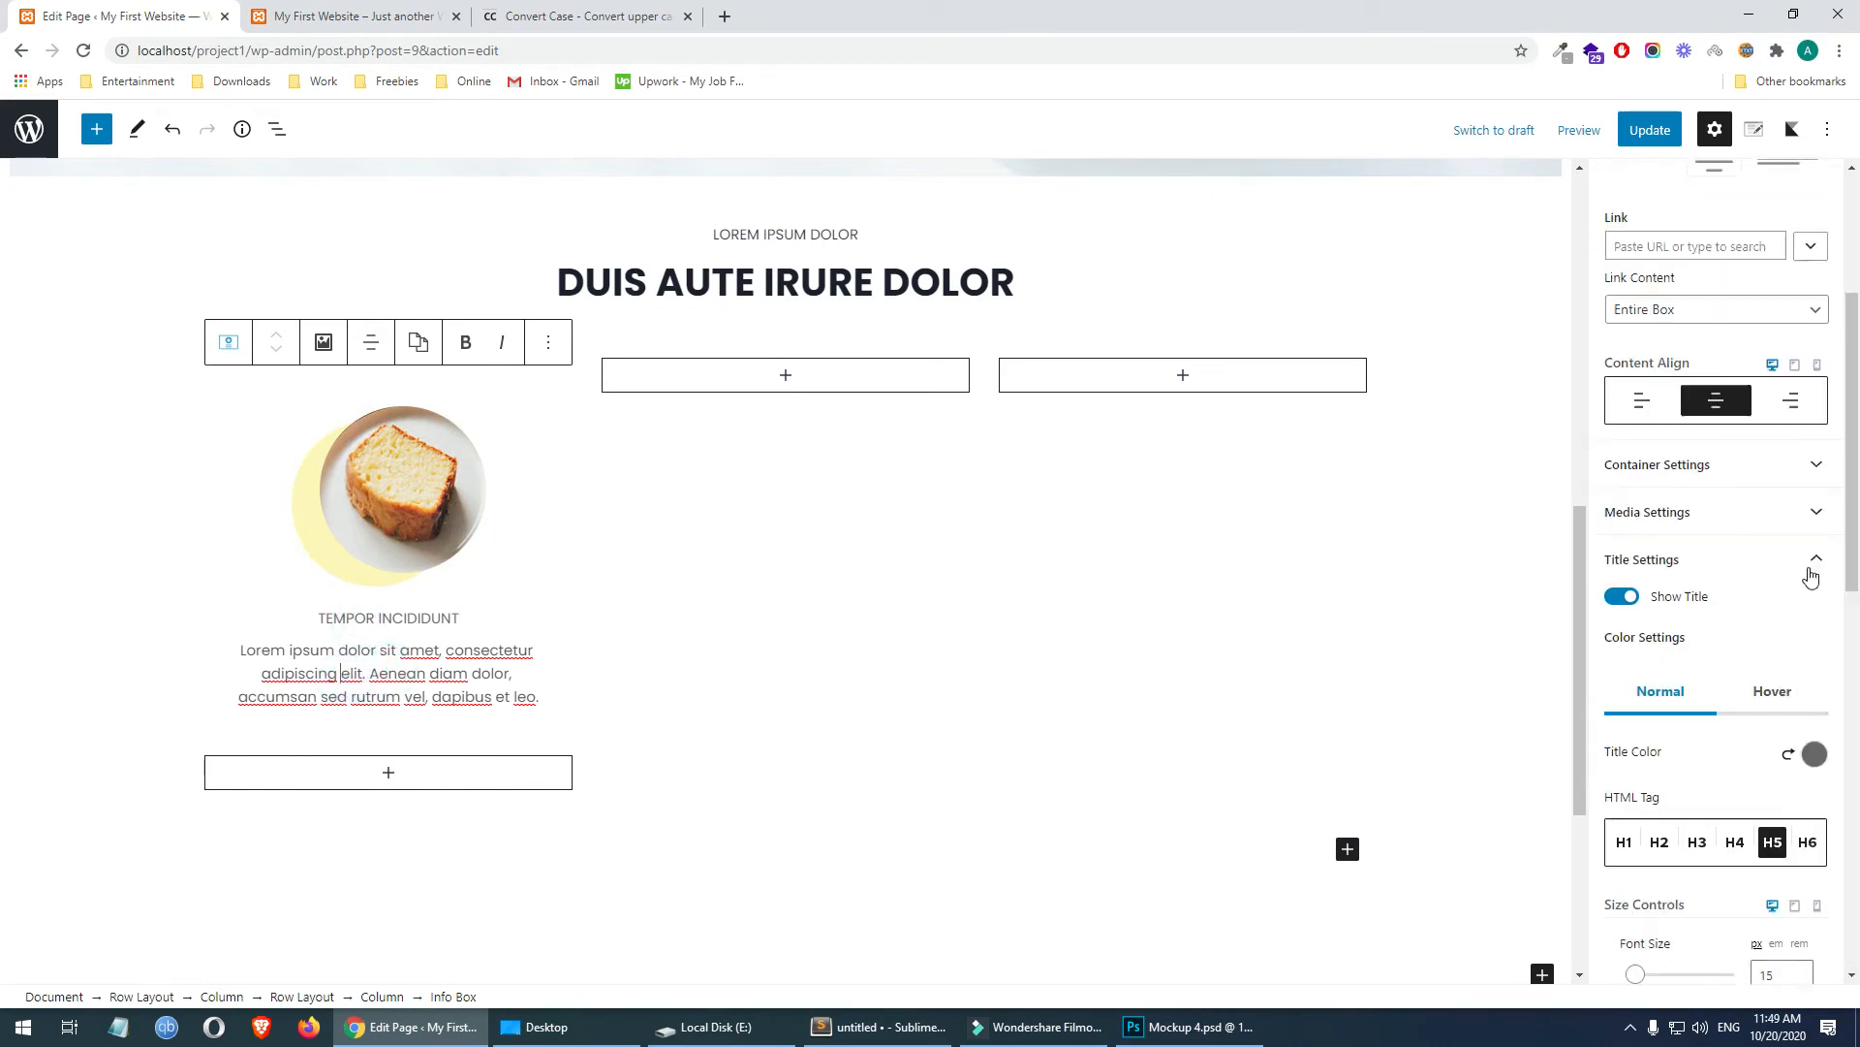
left_click(1806, 590)
scroll(1769, 737, "up", 1)
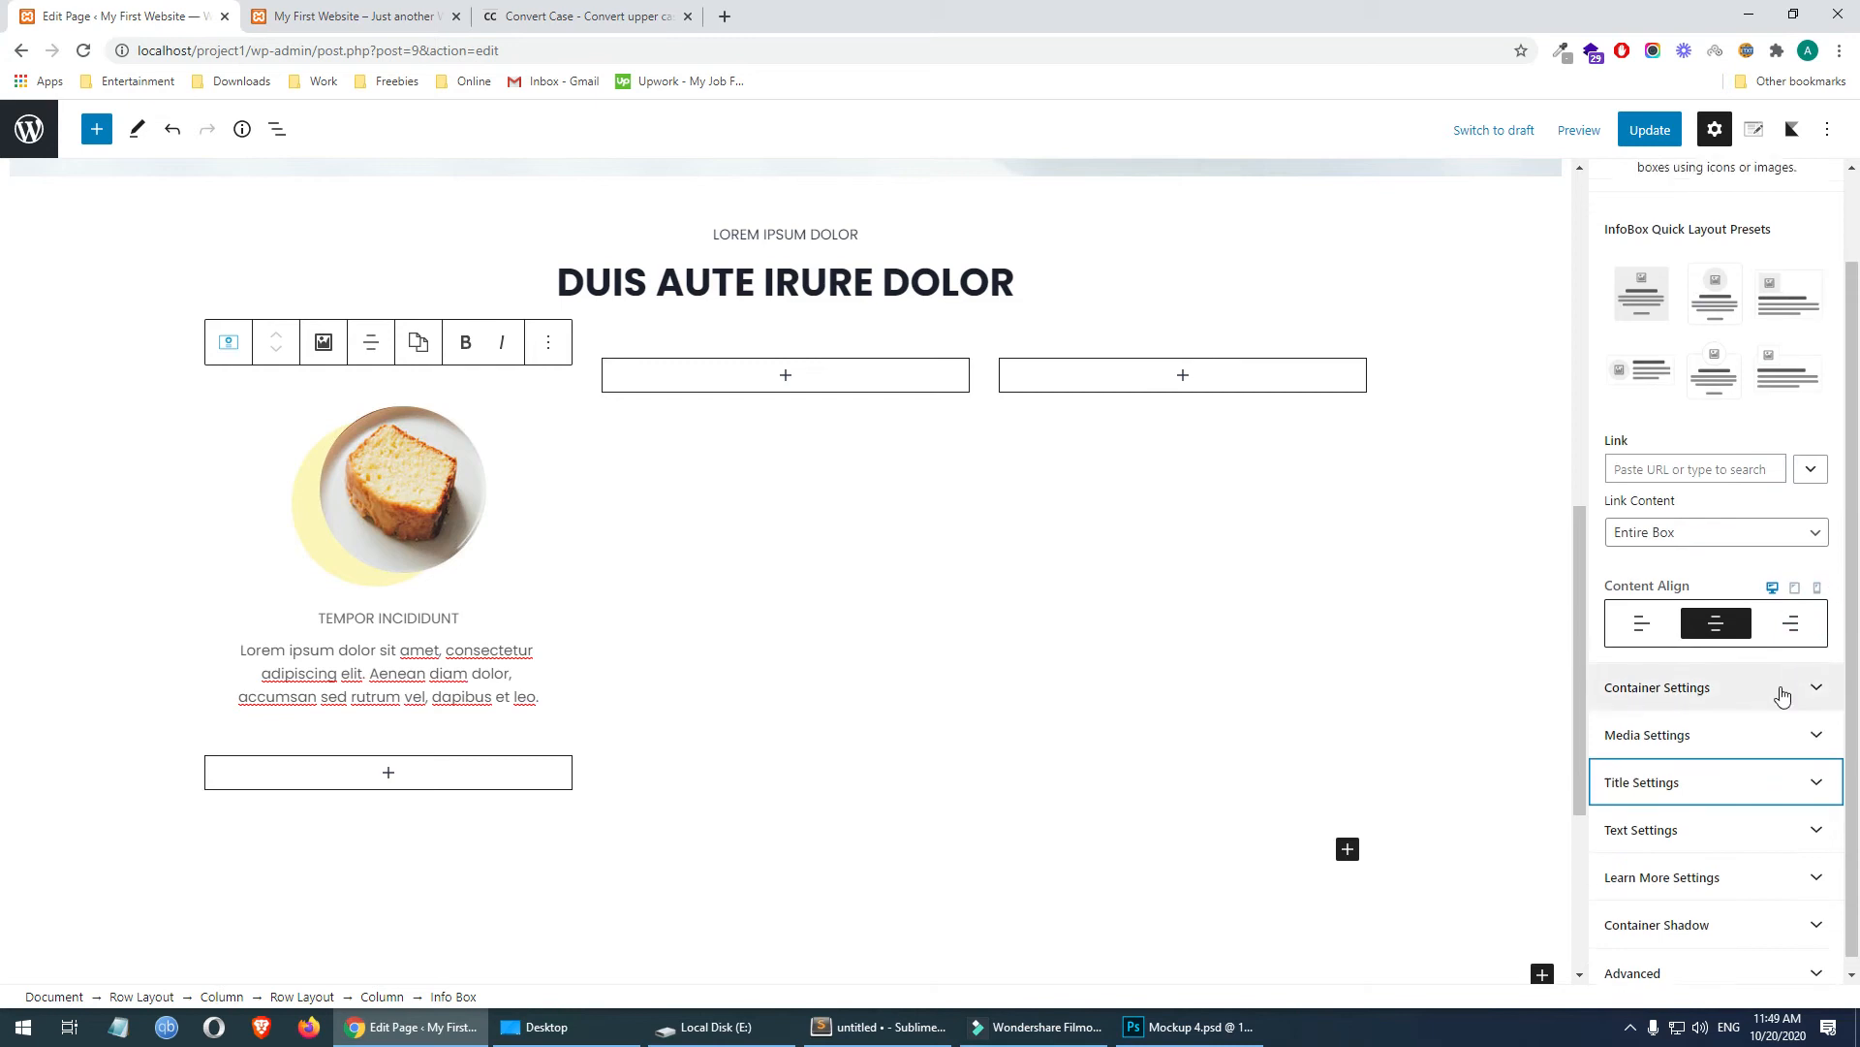
scroll(1777, 859, "down", 1)
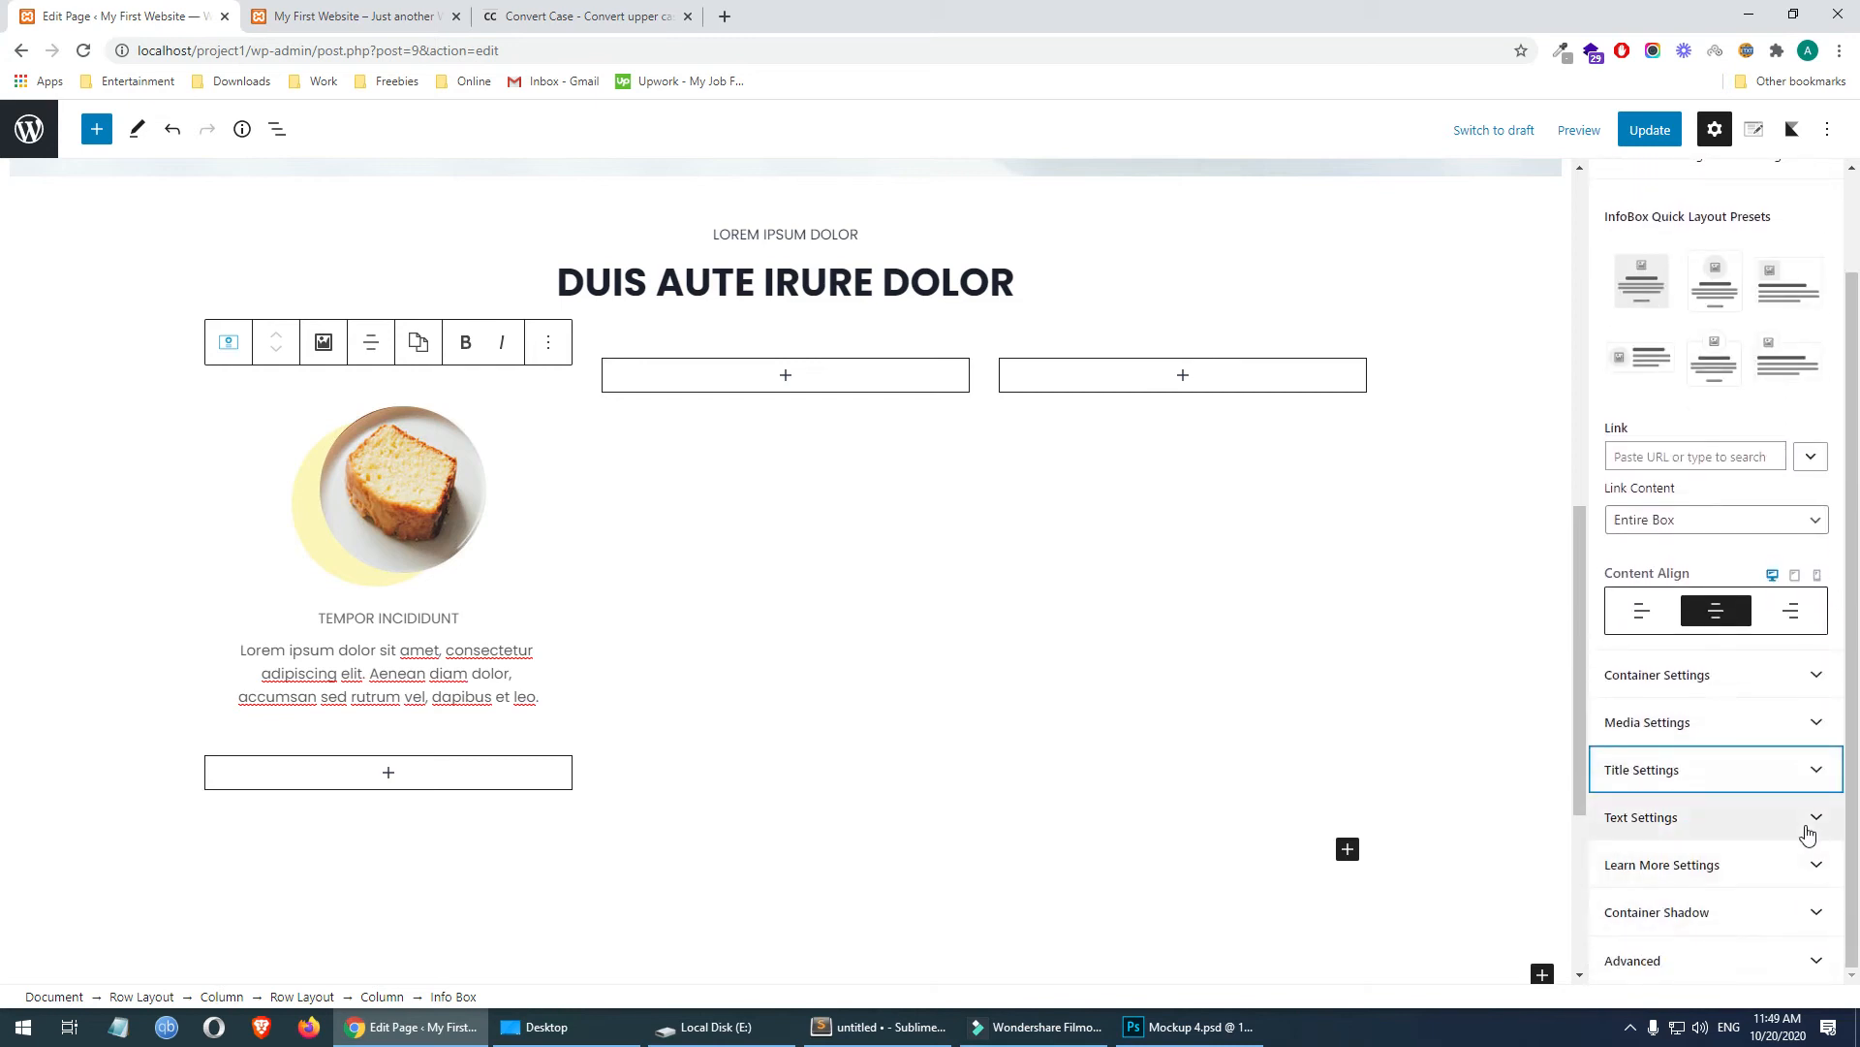
left_click(1804, 821)
scroll(1763, 681, "down", 5)
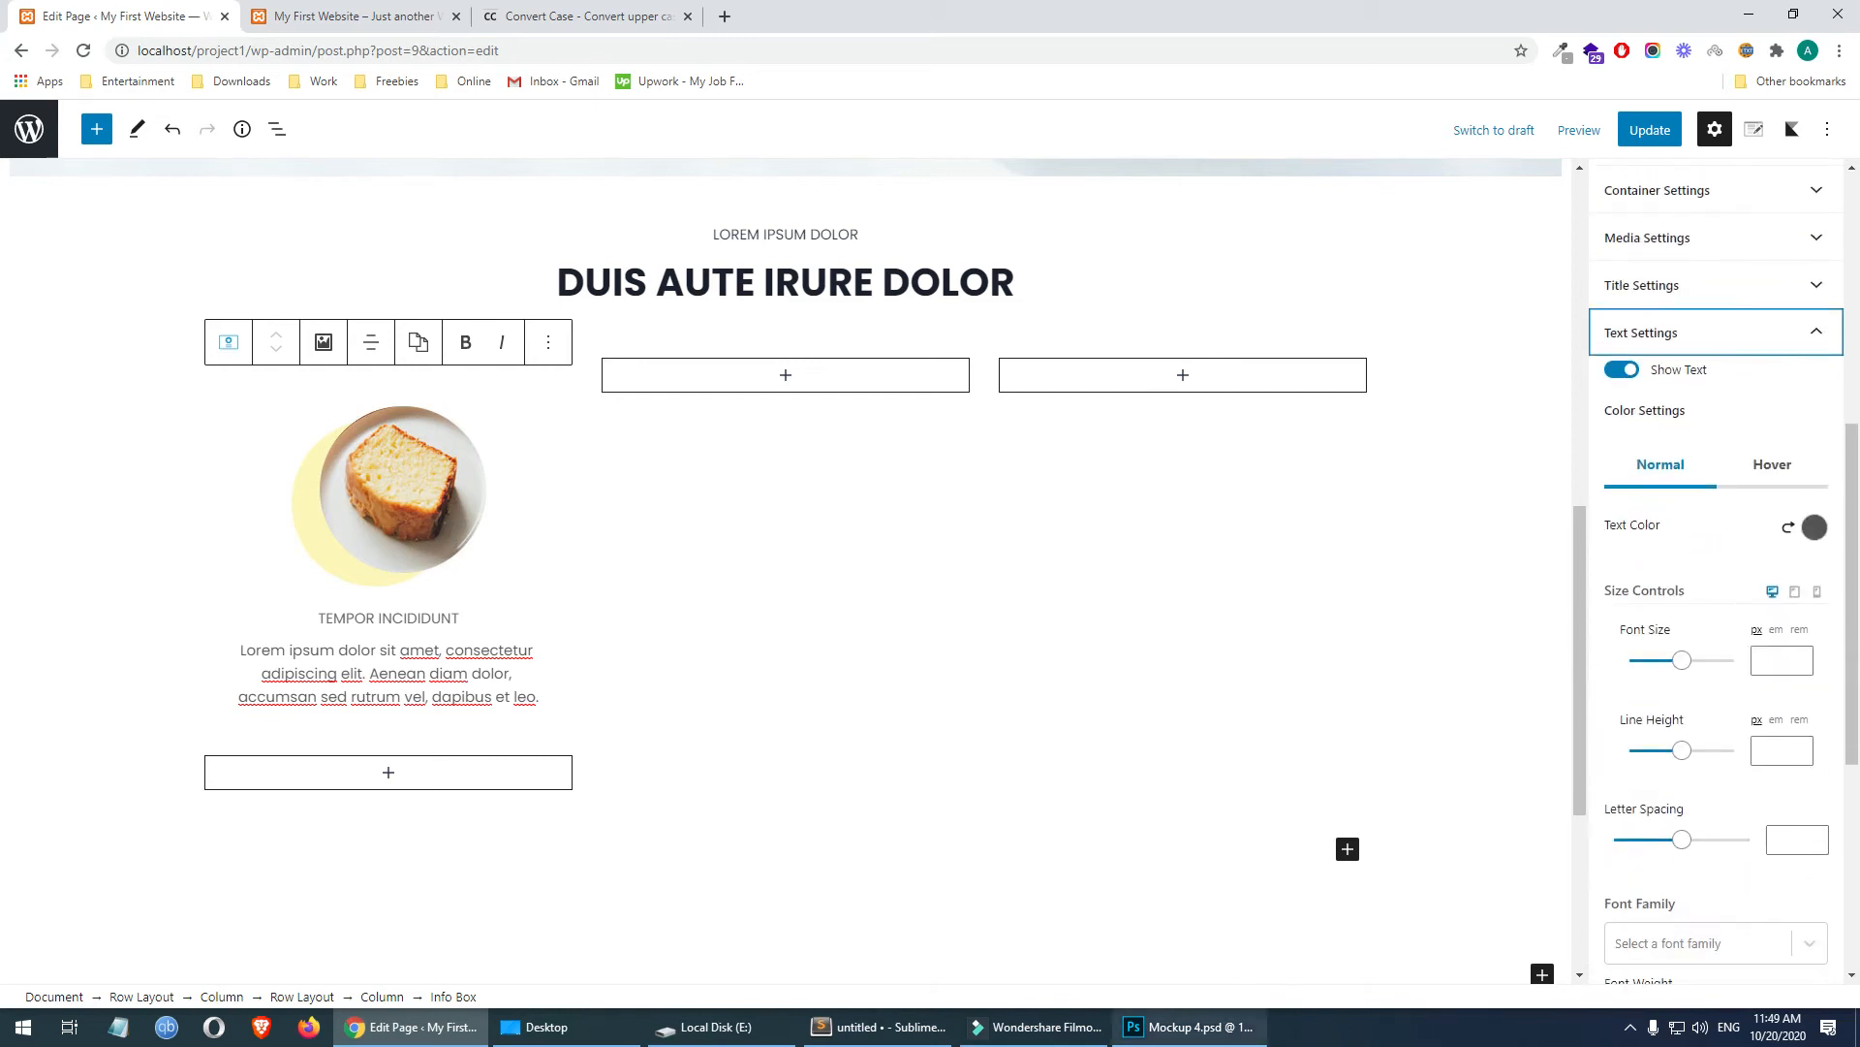
- Switch to Photoshop, inspect the first bold heading's font settings and text colour hex code, and return to the WordPress editor
key("alt+Tab")
left_click(427, 520)
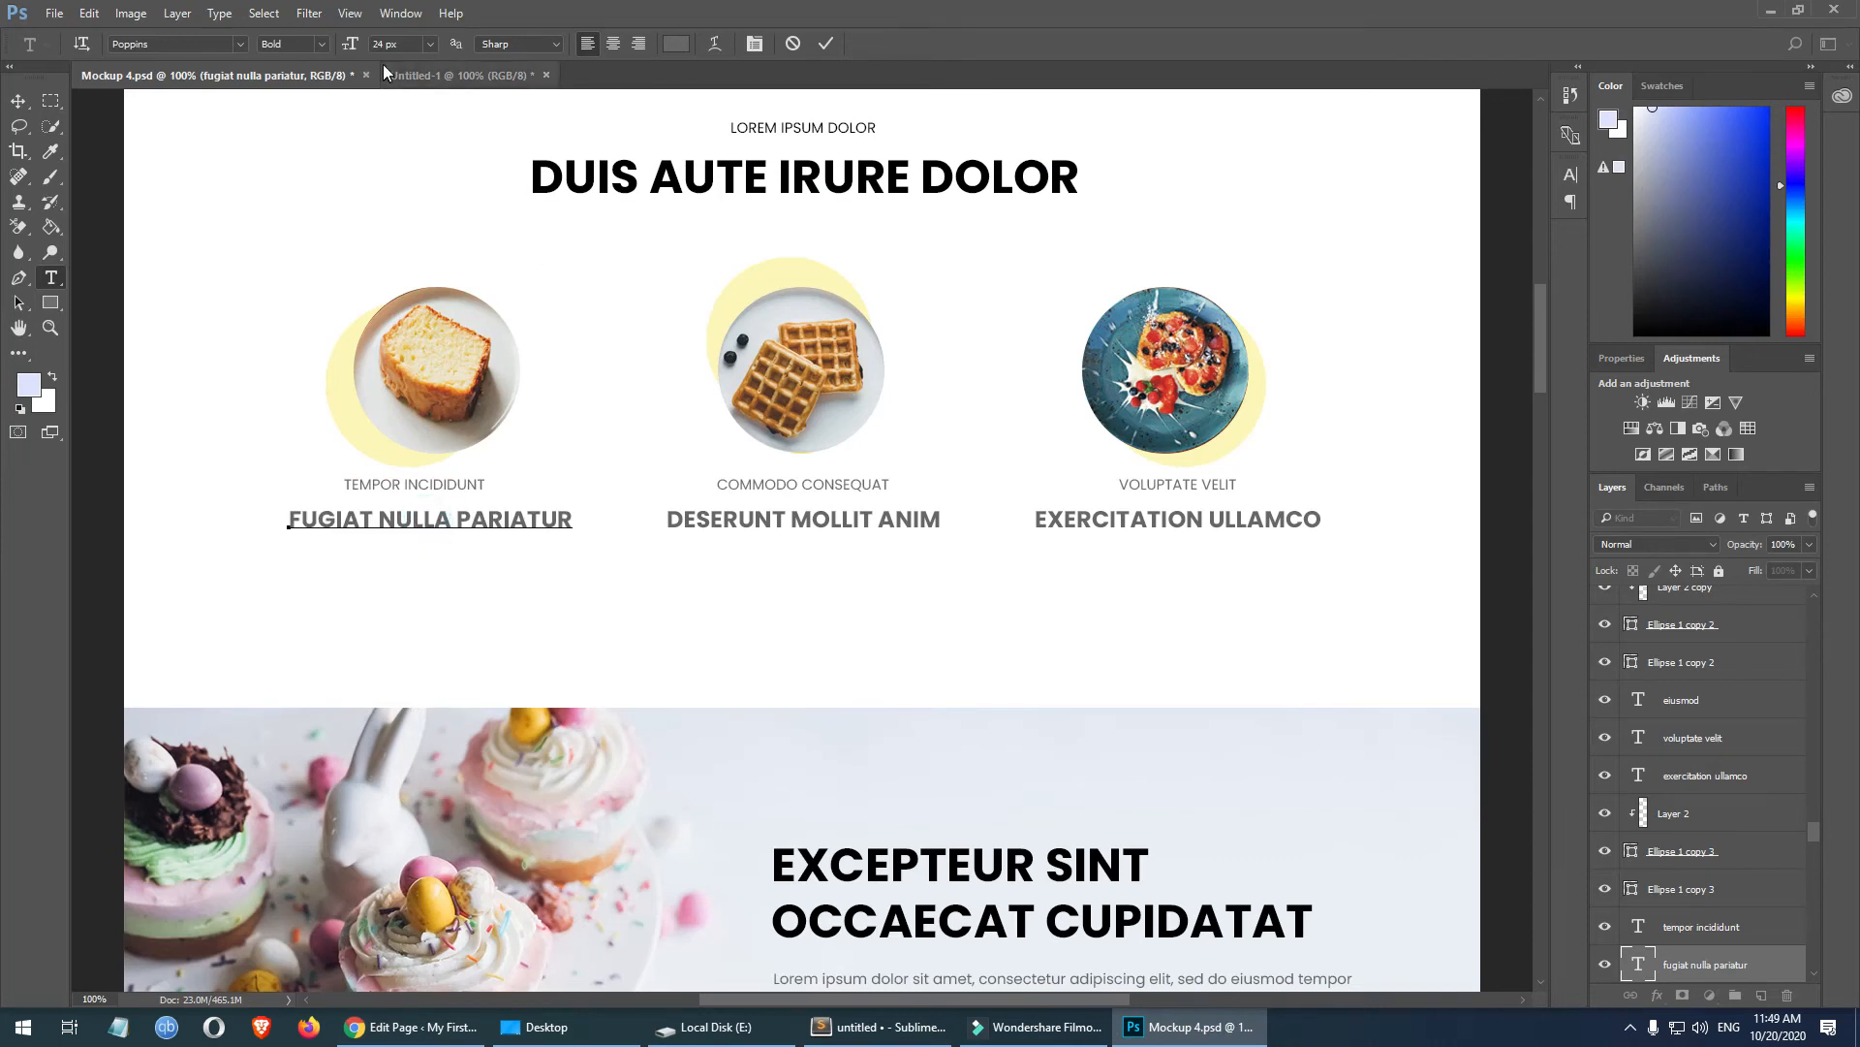
left_click(675, 44)
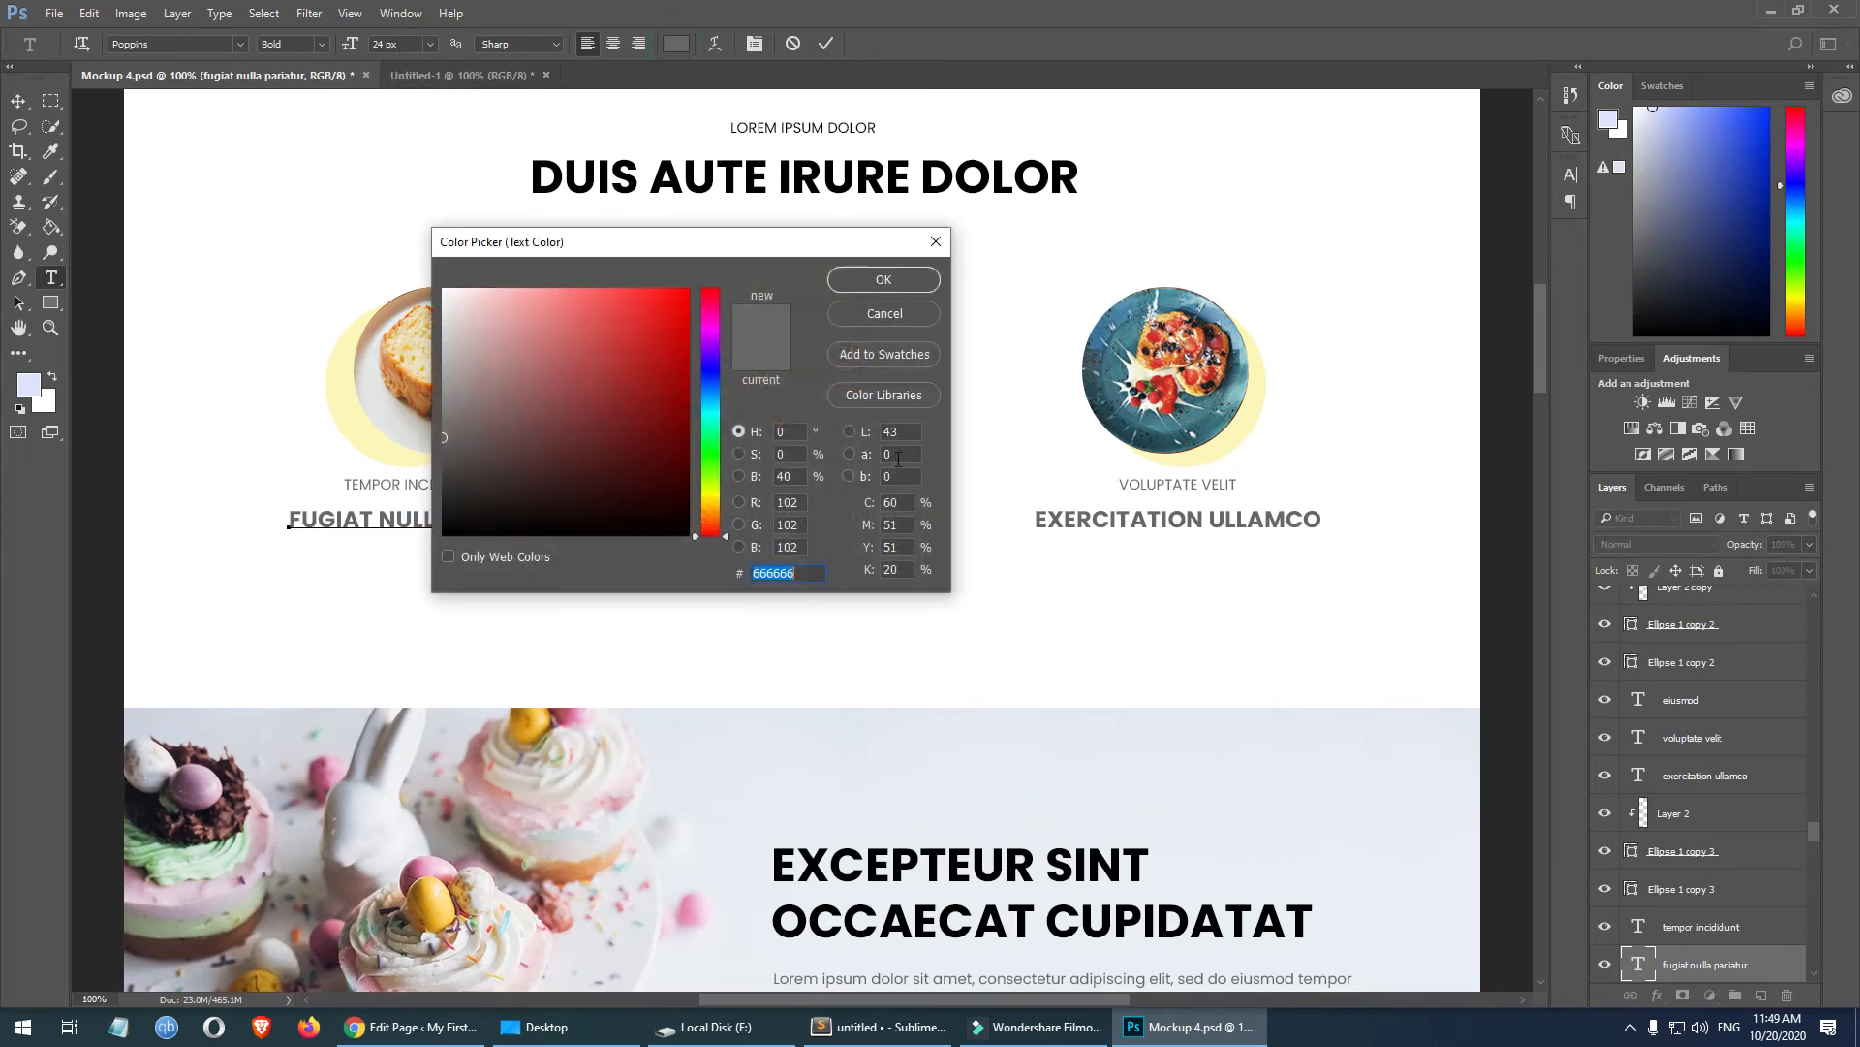
left_click(883, 314)
left_click(407, 1026)
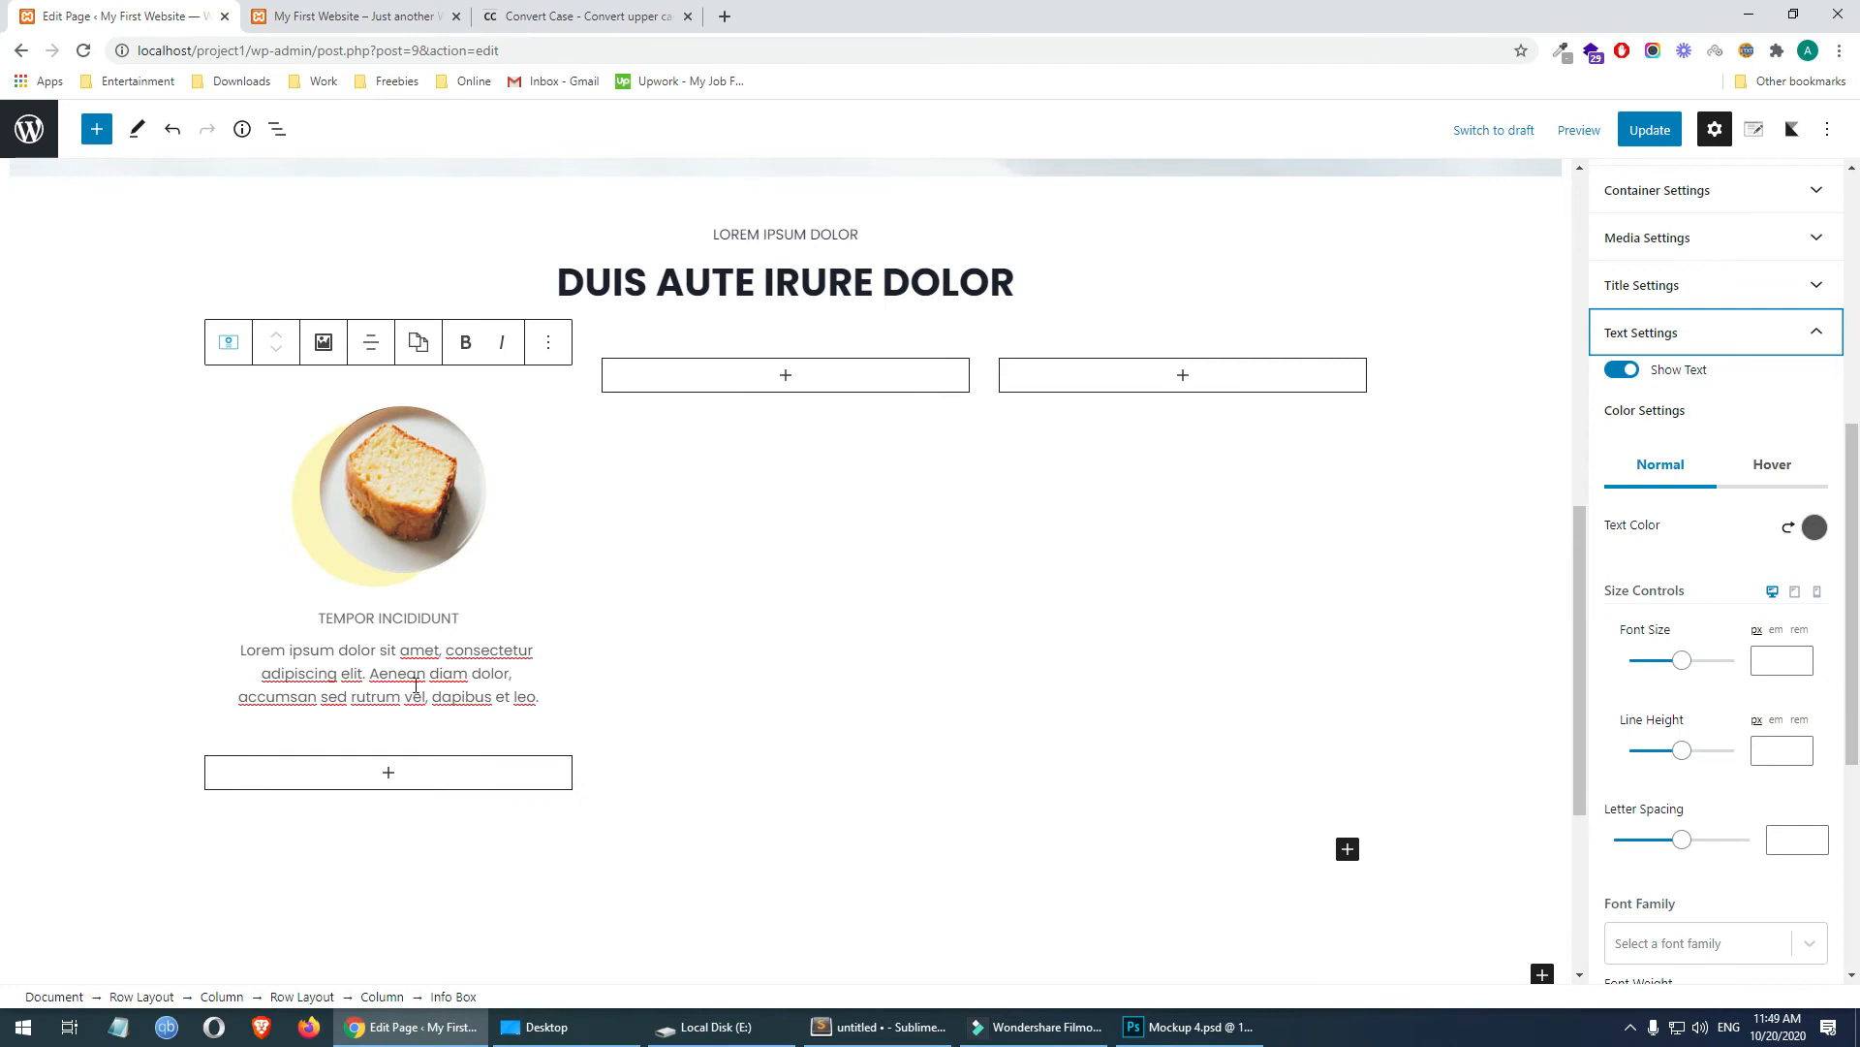
- Copy the first item's bold heading from the Photoshop mockup and paste "fugiat nulla pariatur" into the case converter
left_click(1192, 1027)
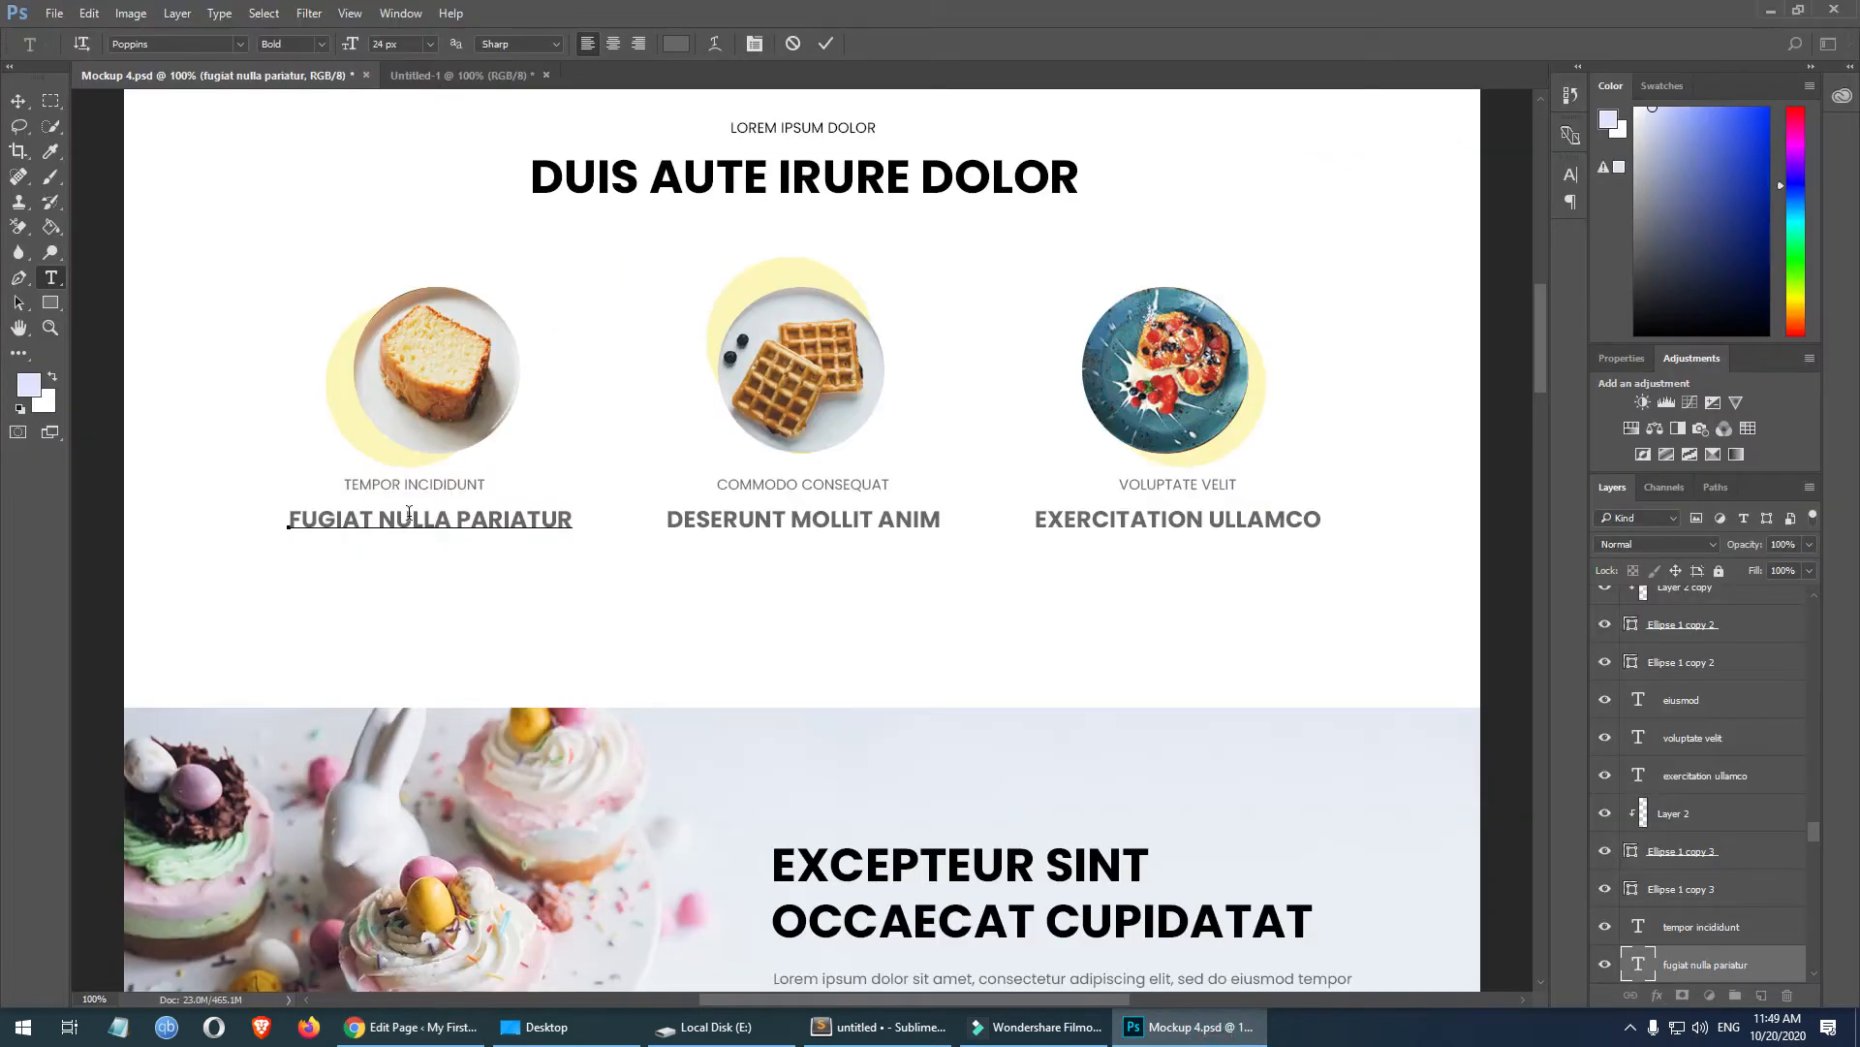
triple_click(409, 514)
key("ctrl+c")
left_click(407, 1026)
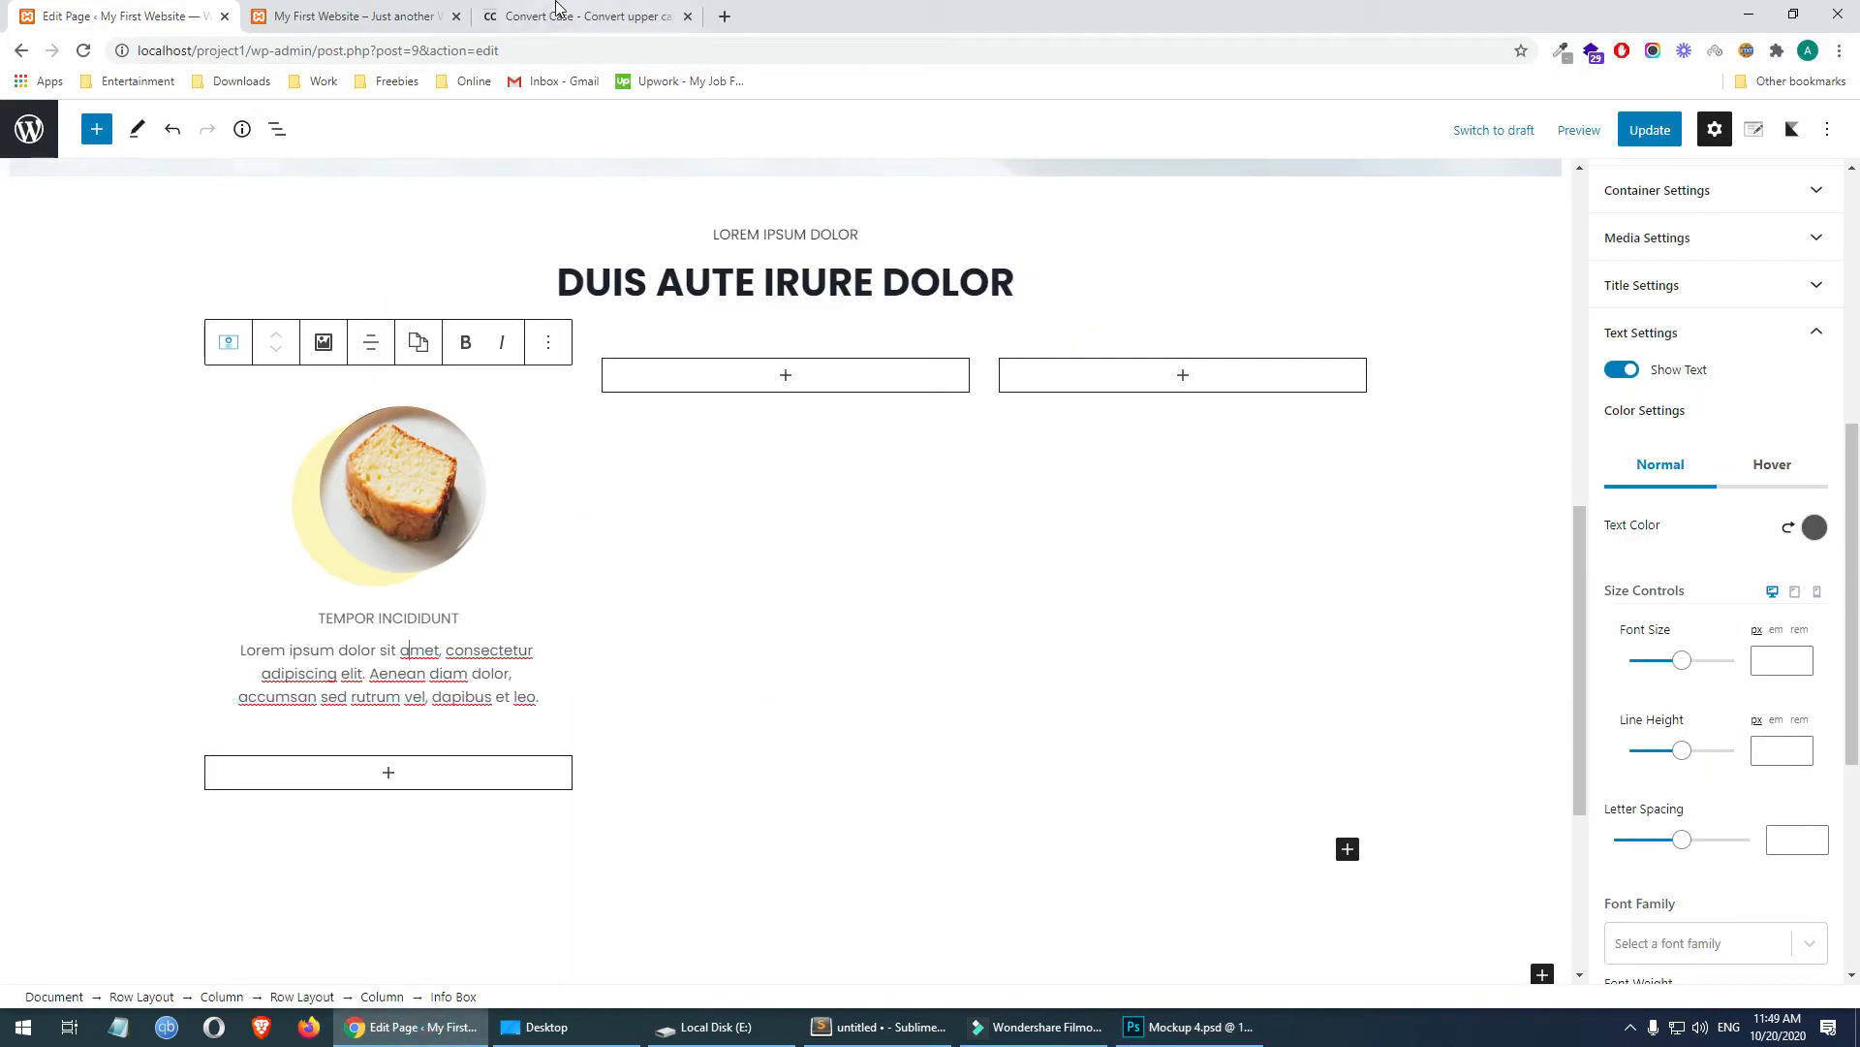
left_click(557, 16)
type("fugiat nulla pariatur")
- Convert the heading to UPPER CASE and select all of the converted text
left_click(598, 511)
left_click(528, 274)
key("ctrl+a")
- Replace the info box's placeholder description with the uppercase heading "FUGIAT NULLA PARIATUR" from the case converter
left_click(304, 17)
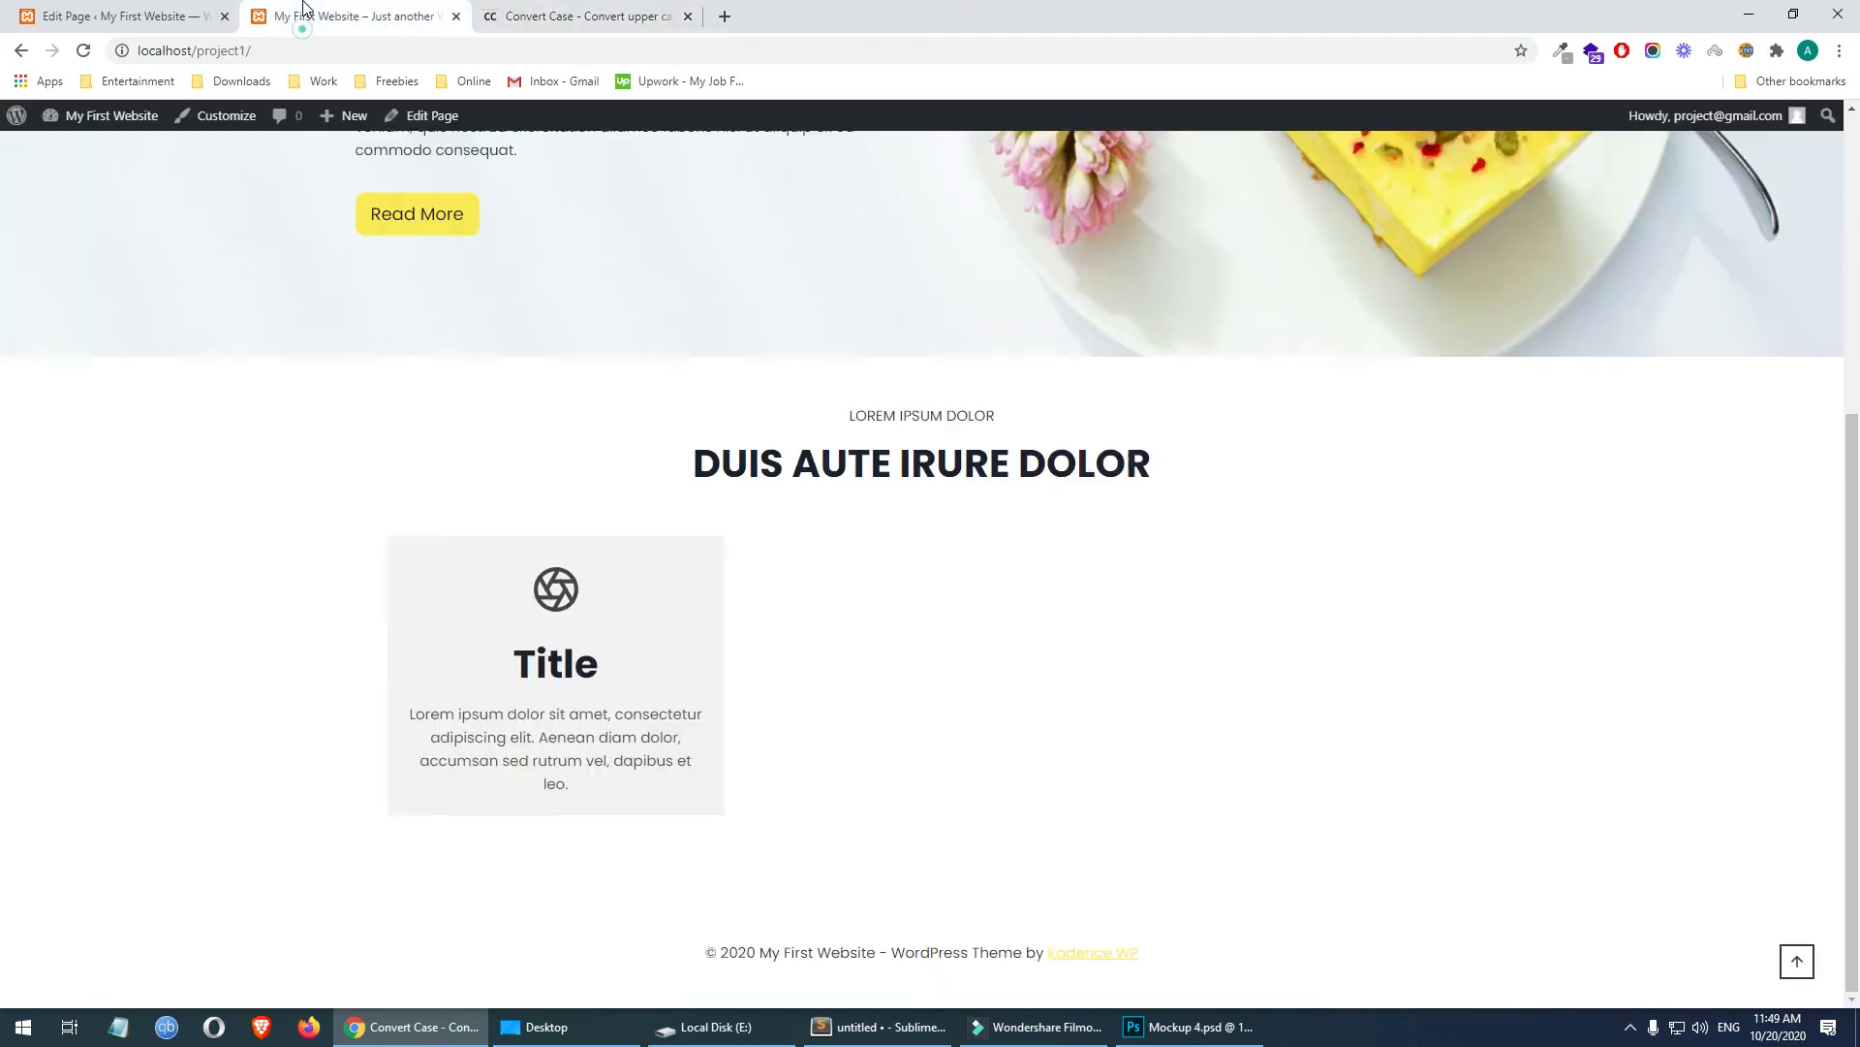
left_click(160, 15)
triple_click(355, 673)
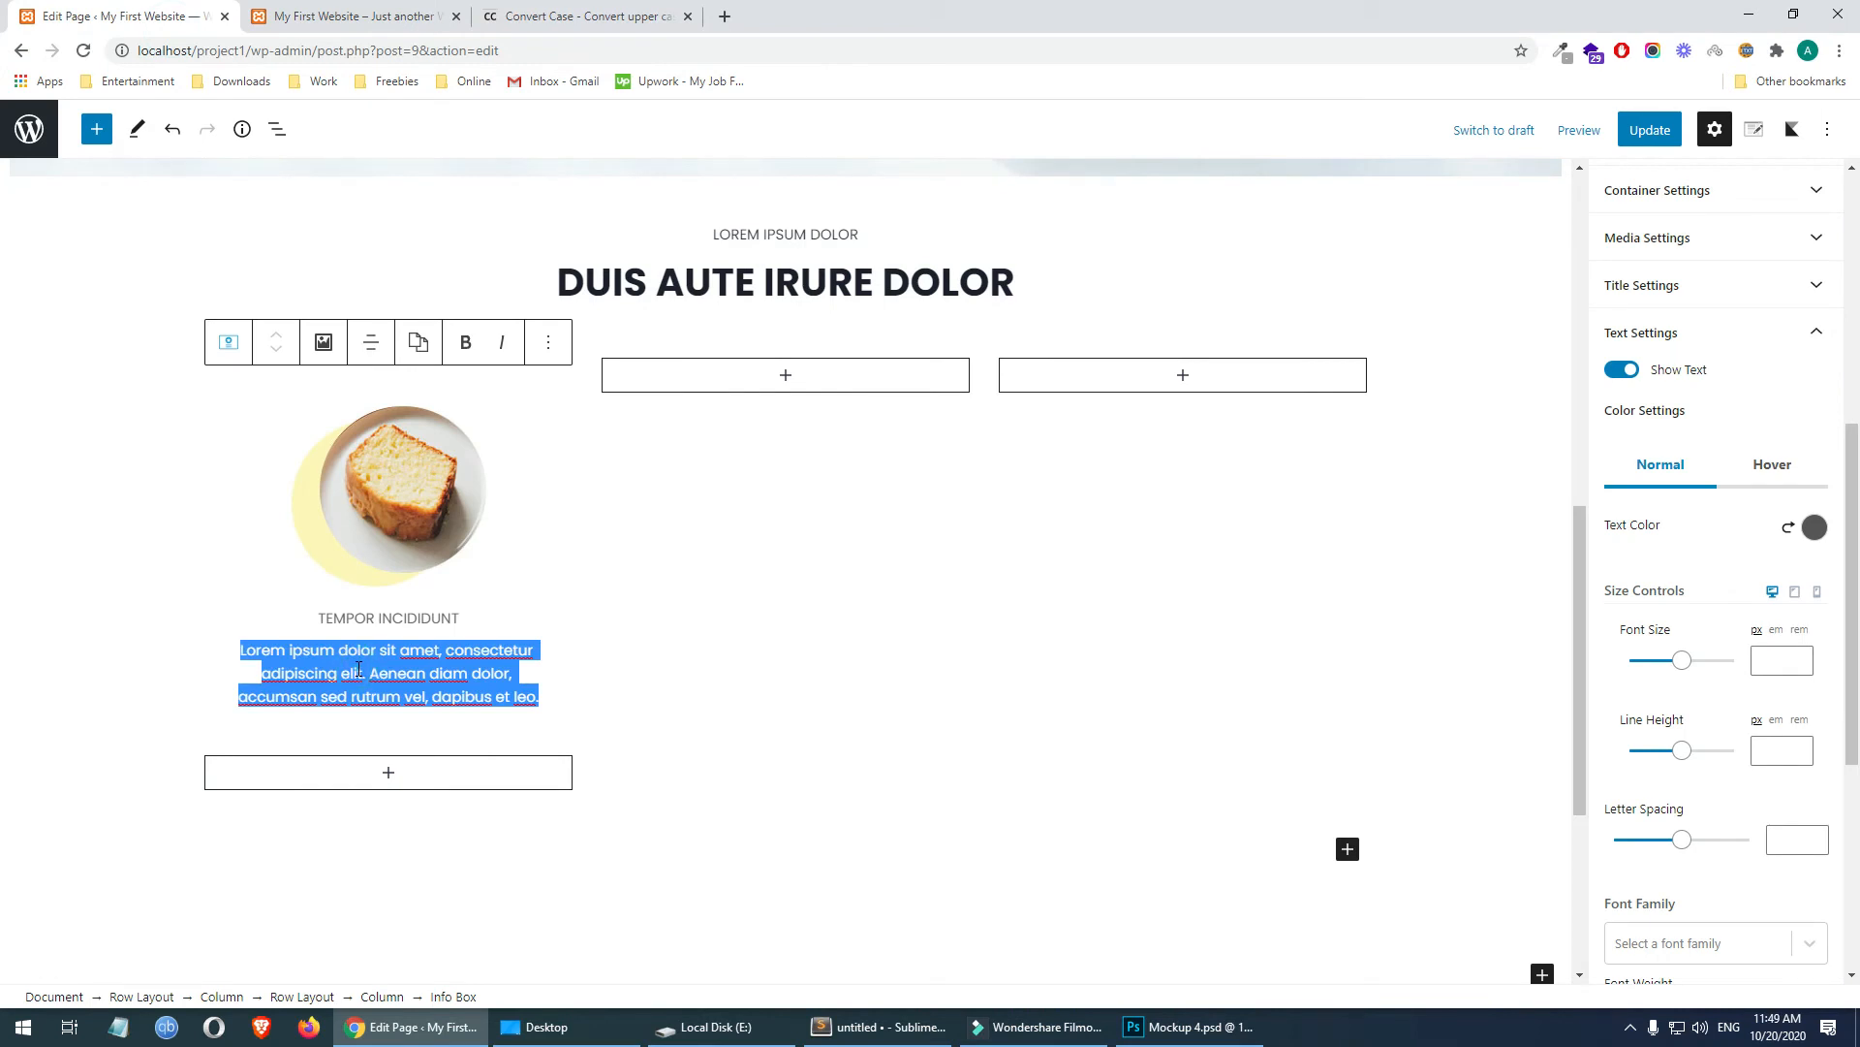
left_click(578, 17)
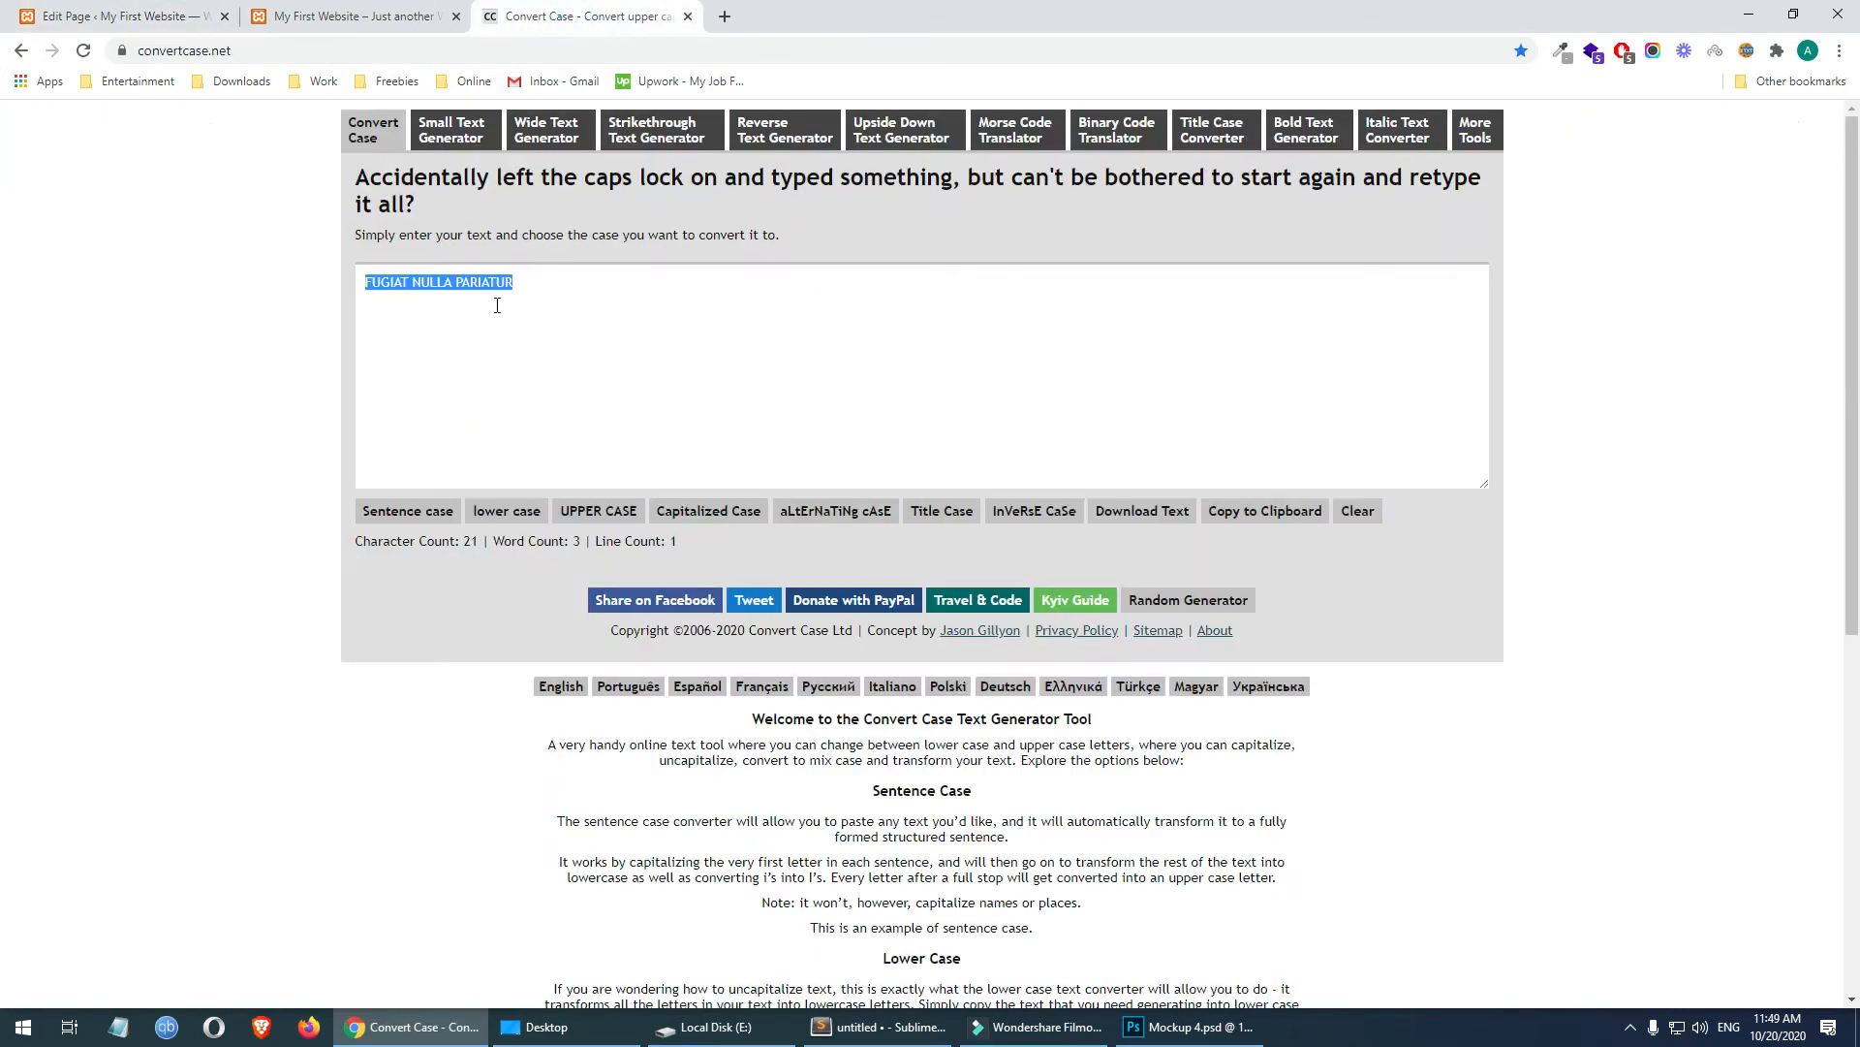
left_click(291, 17)
left_click(199, 17)
key("ctrl+v")
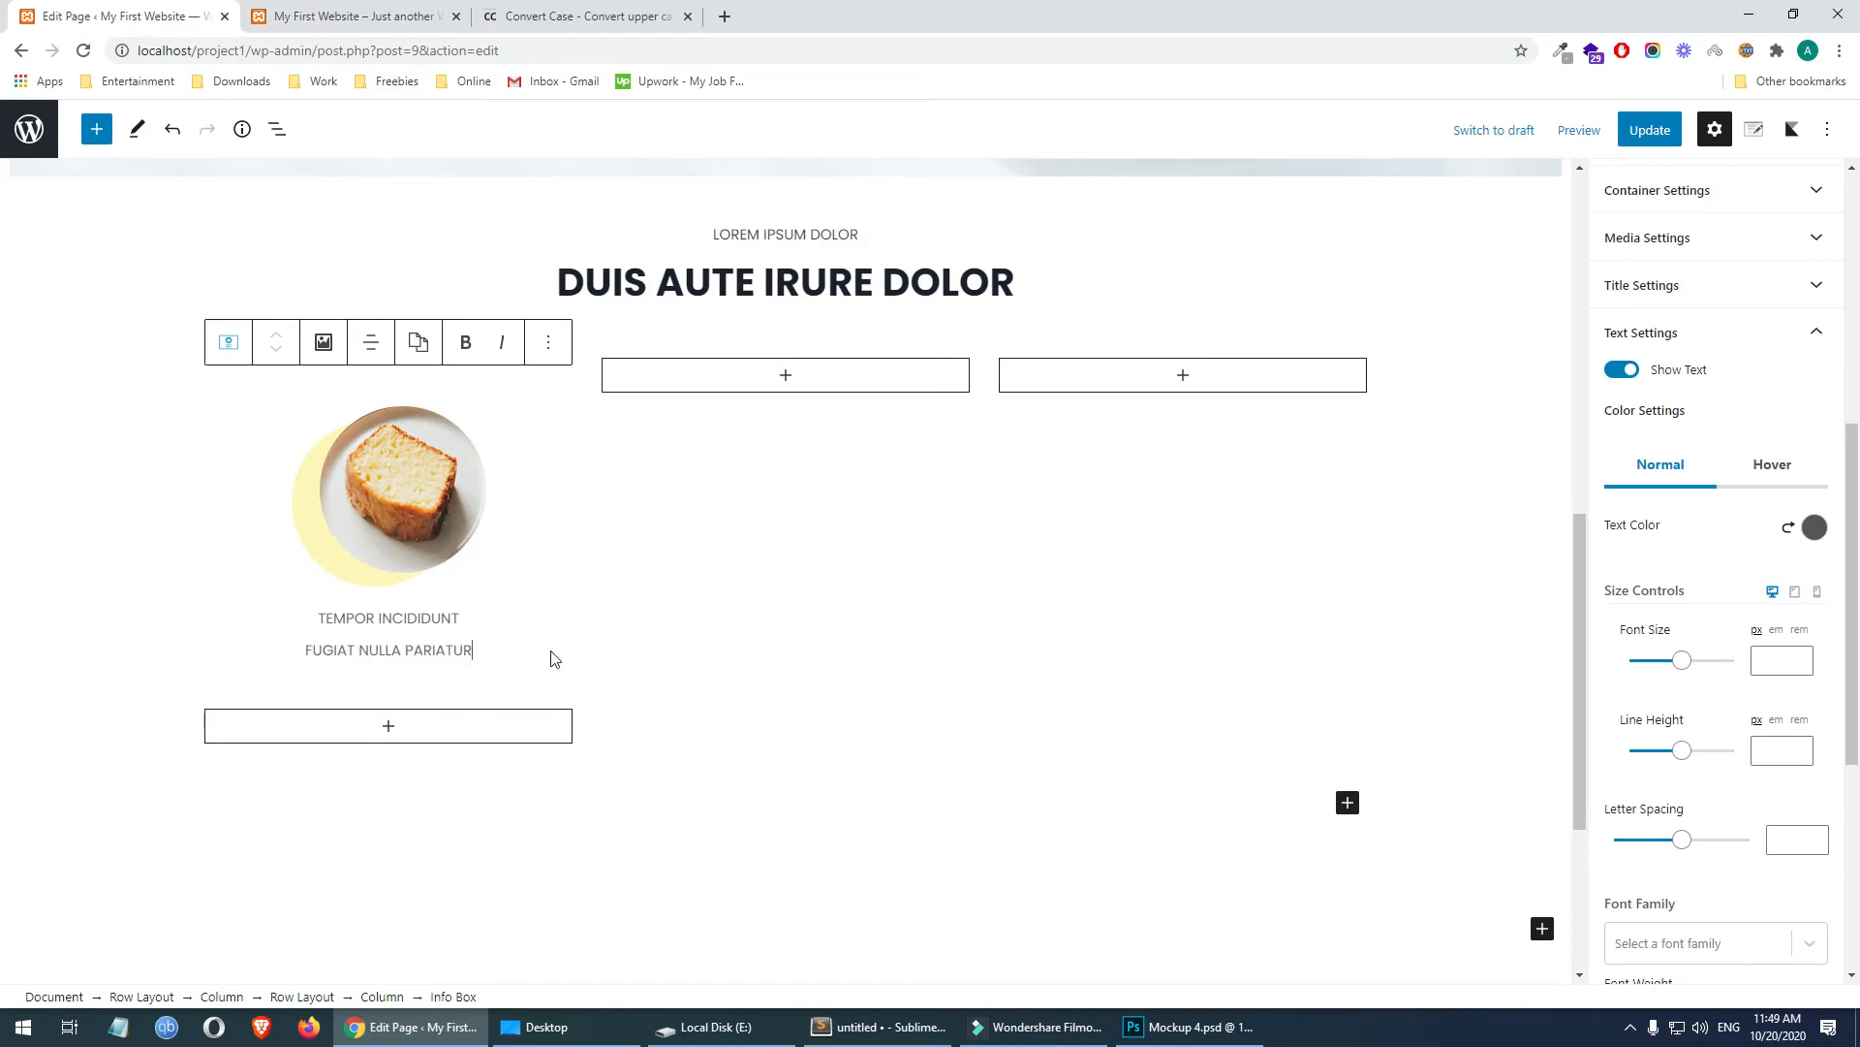
left_click(438, 650)
left_click_drag(475, 651, 307, 651)
left_click(394, 649)
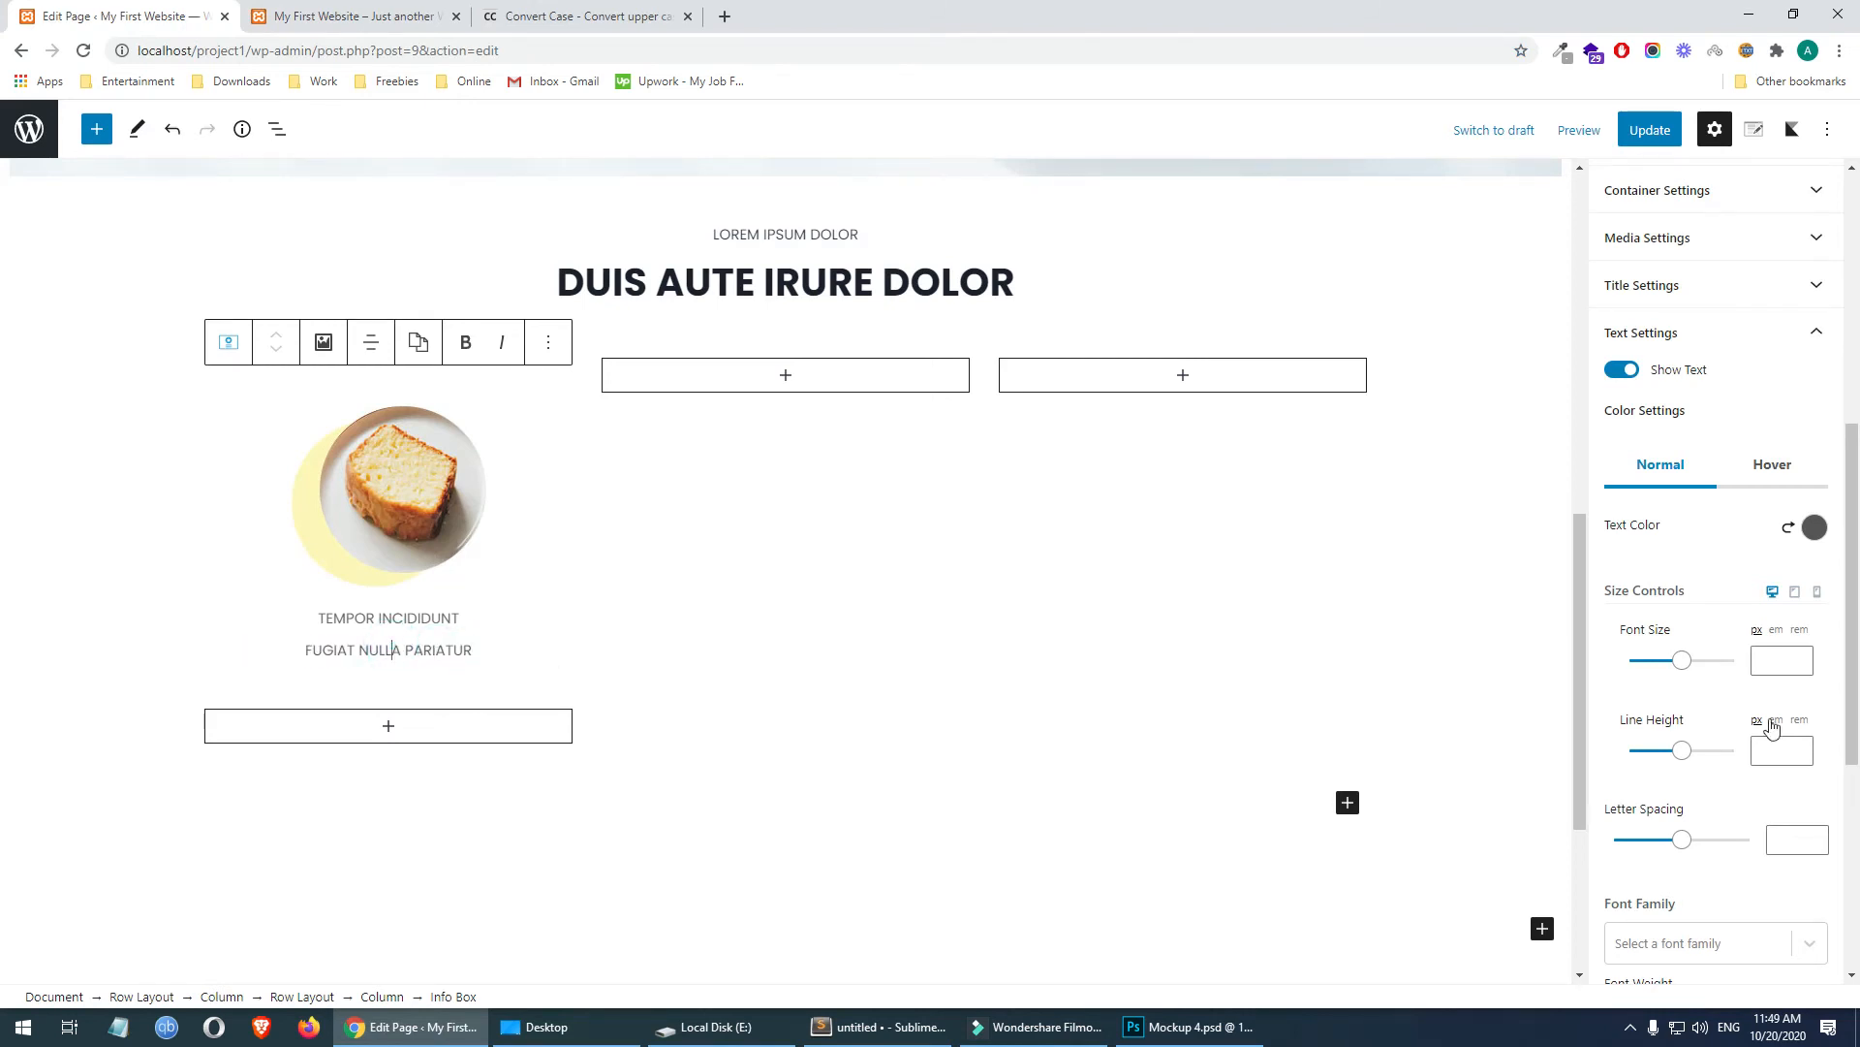
- Set the info box's normal text colour to hex 666
left_click(1810, 528)
left_click(1578, 414)
left_click(1576, 415)
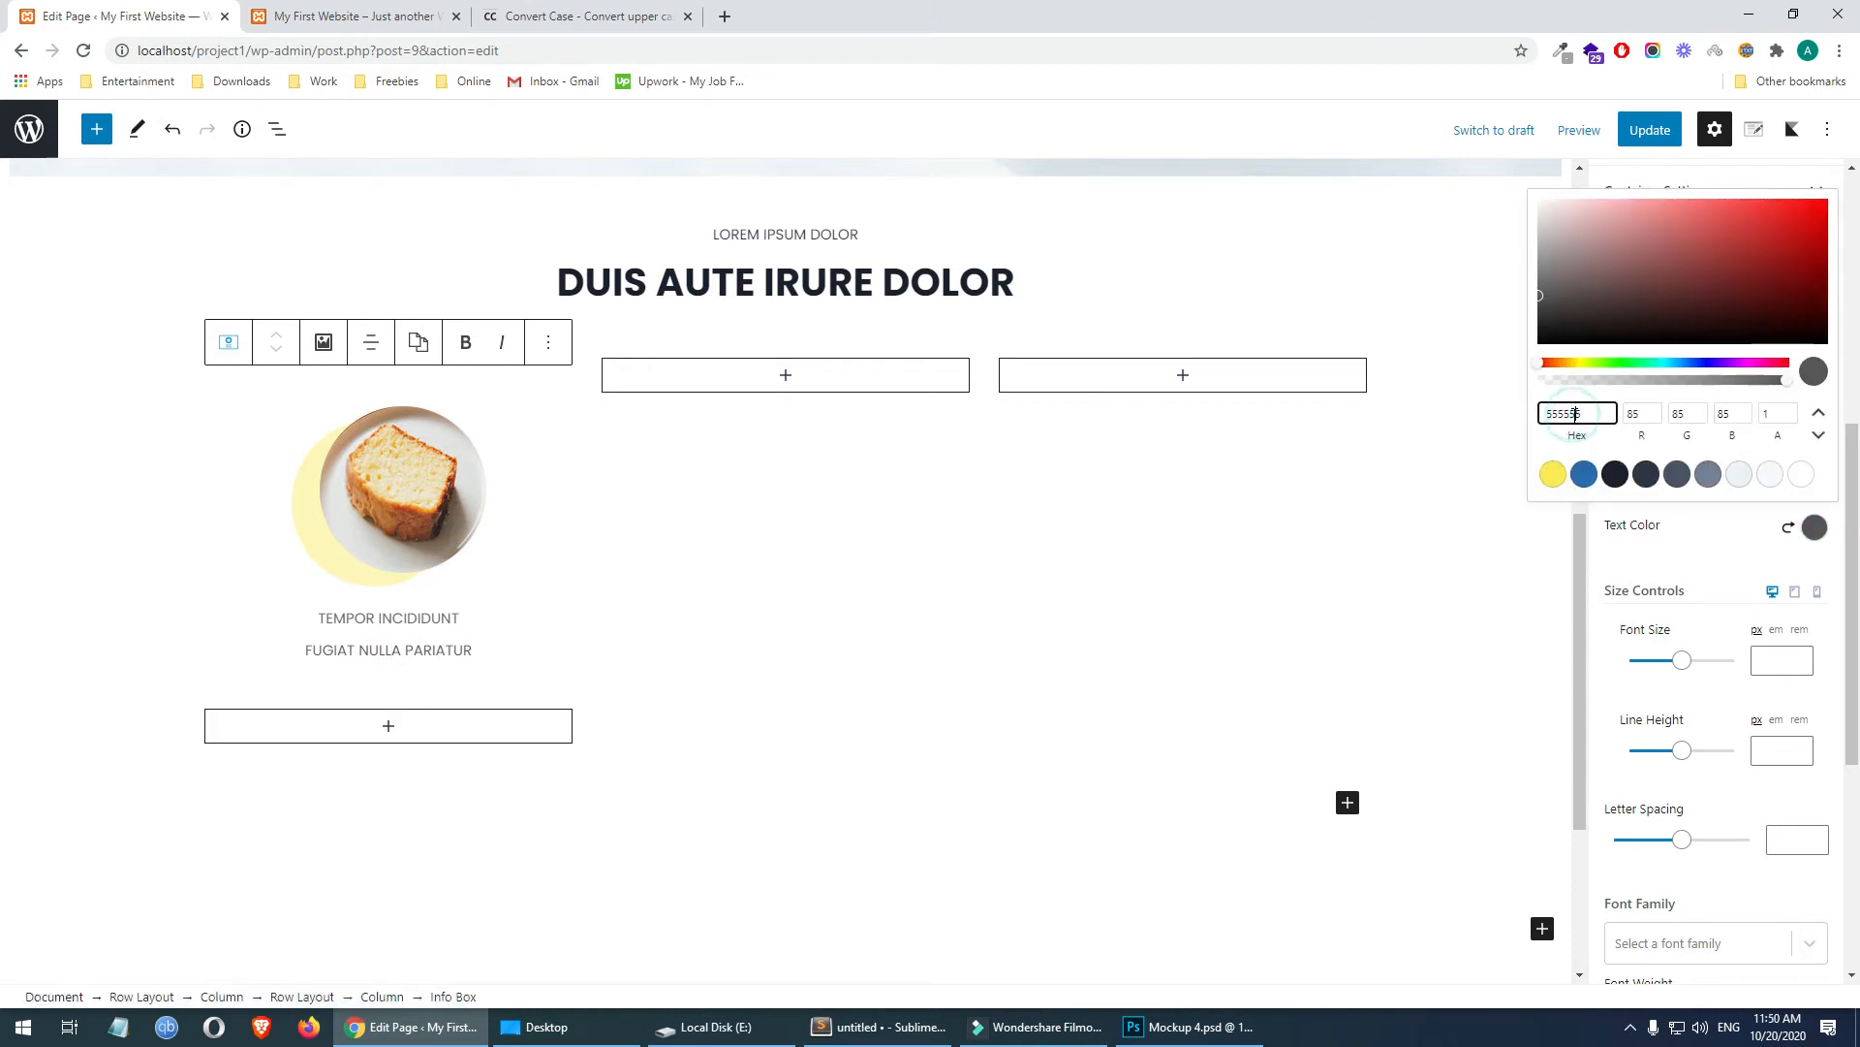
type("6665")
key("ctrl+a")
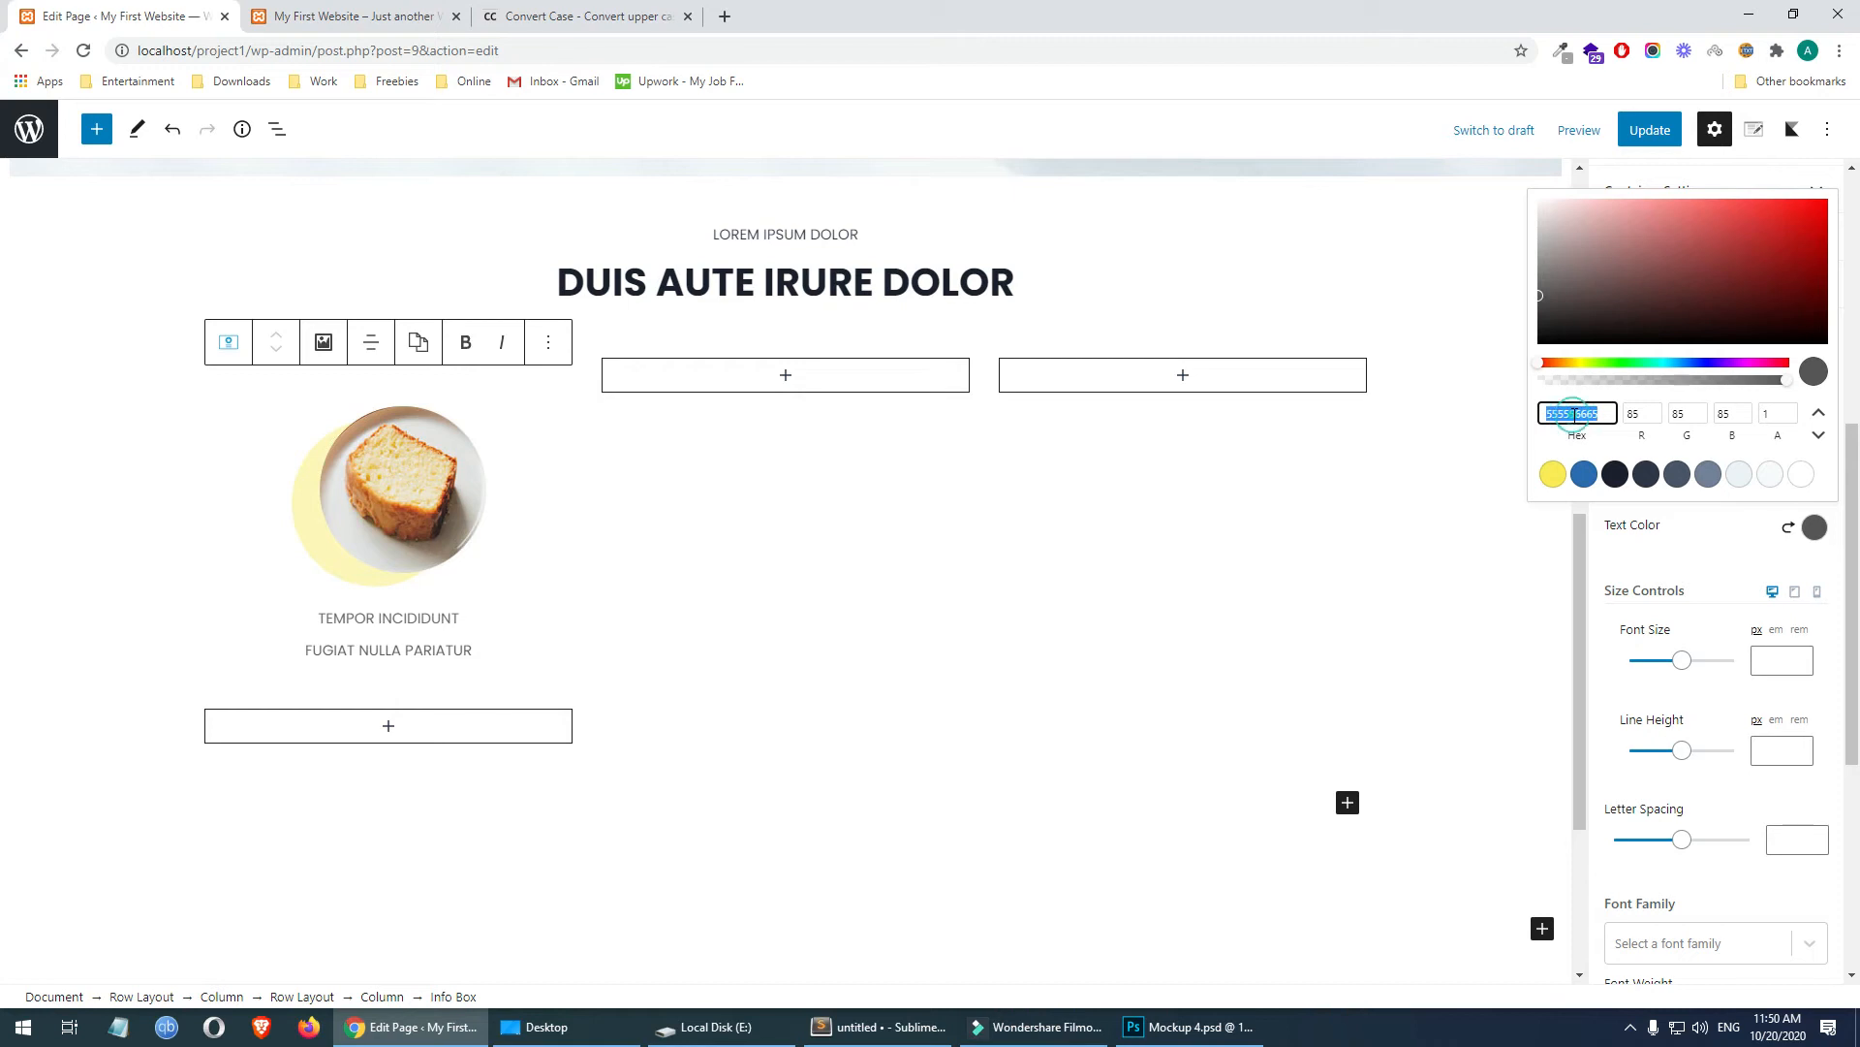
type("666")
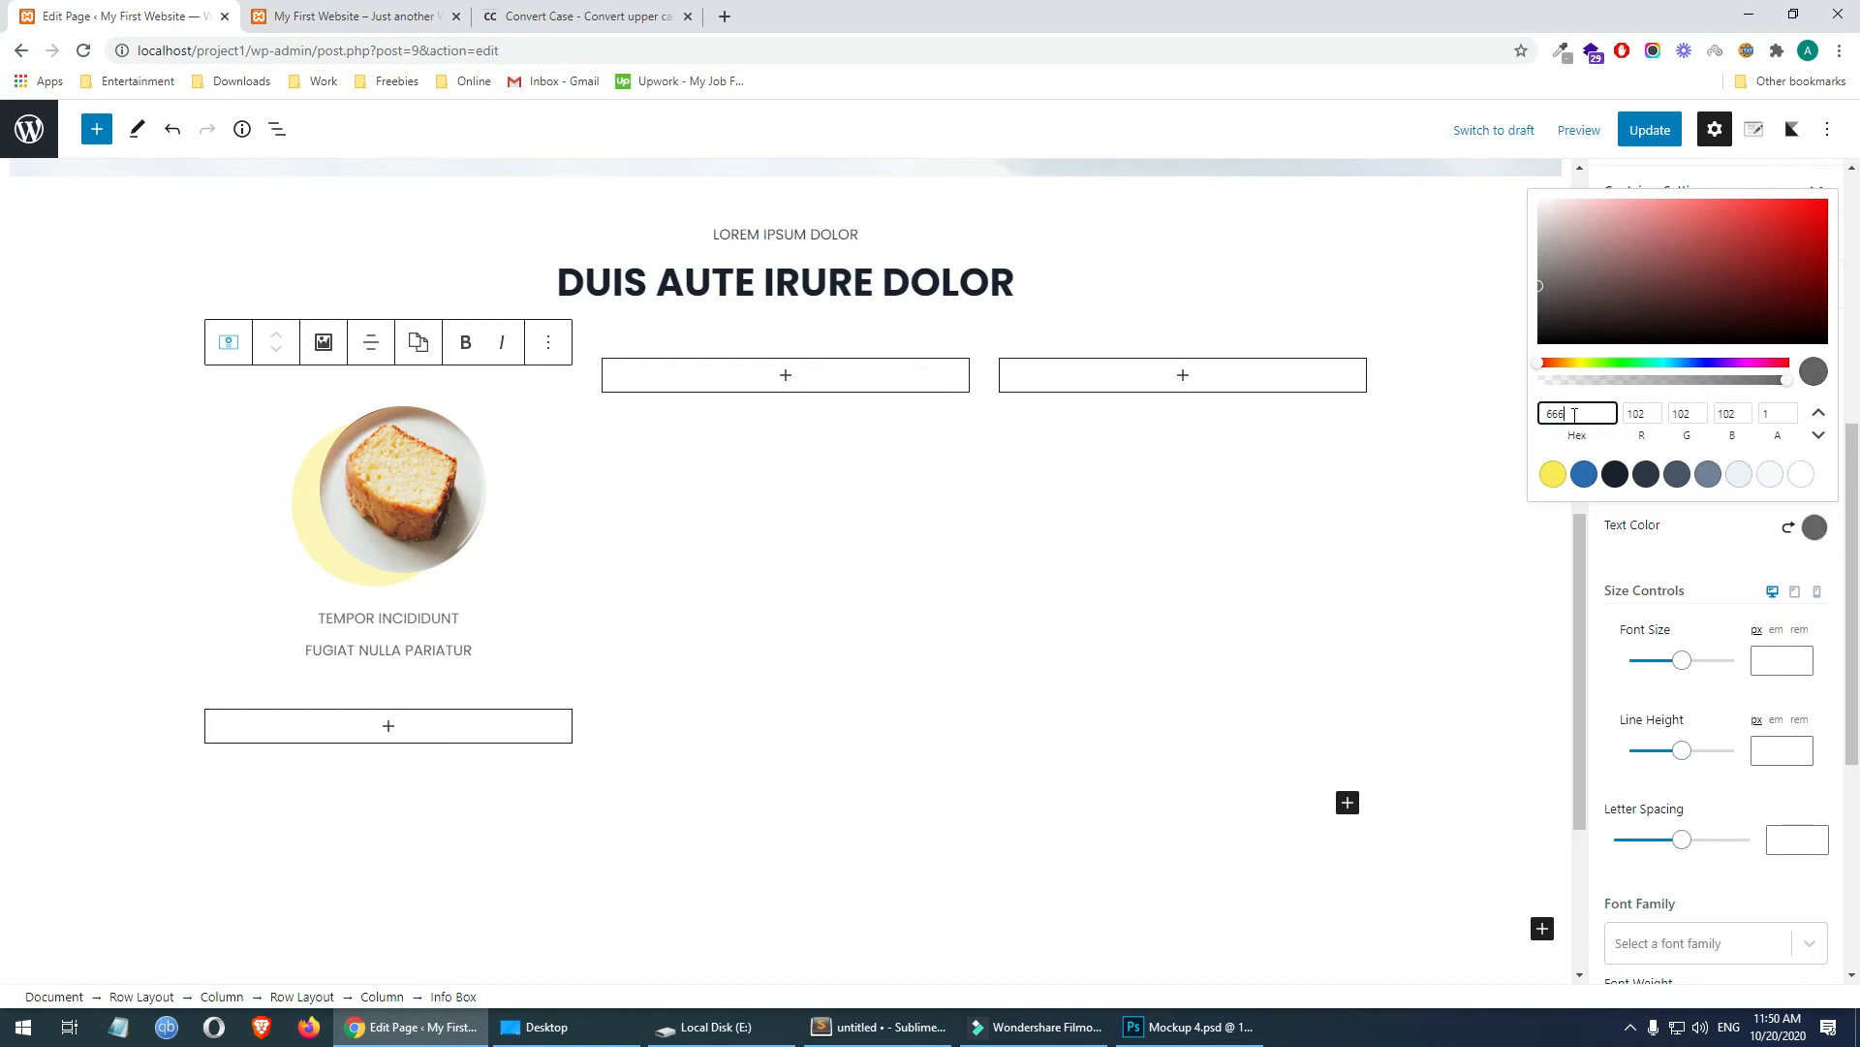
left_click(1730, 545)
- Set the info box text's font size to 24 px and its font weight to Bold
scroll(1744, 524, "down", 2)
left_click(1771, 464)
type("24")
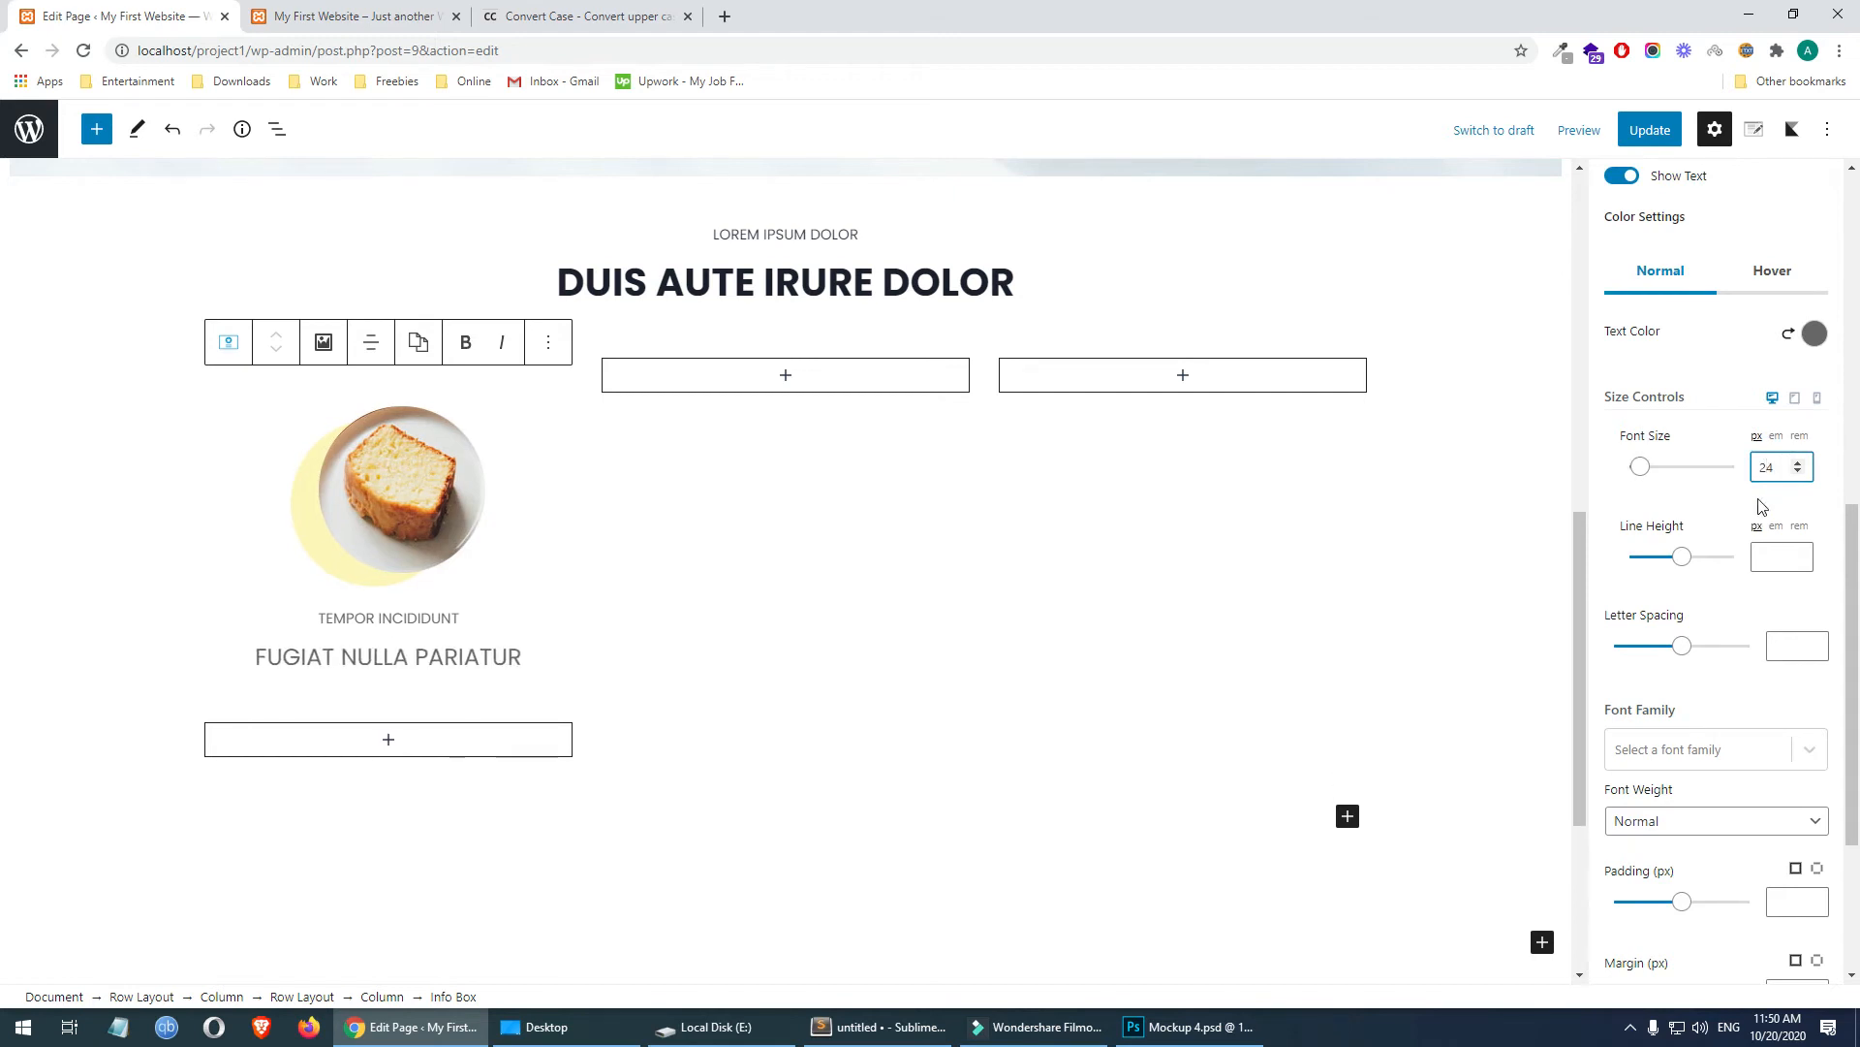
scroll(1762, 506, "down", 3)
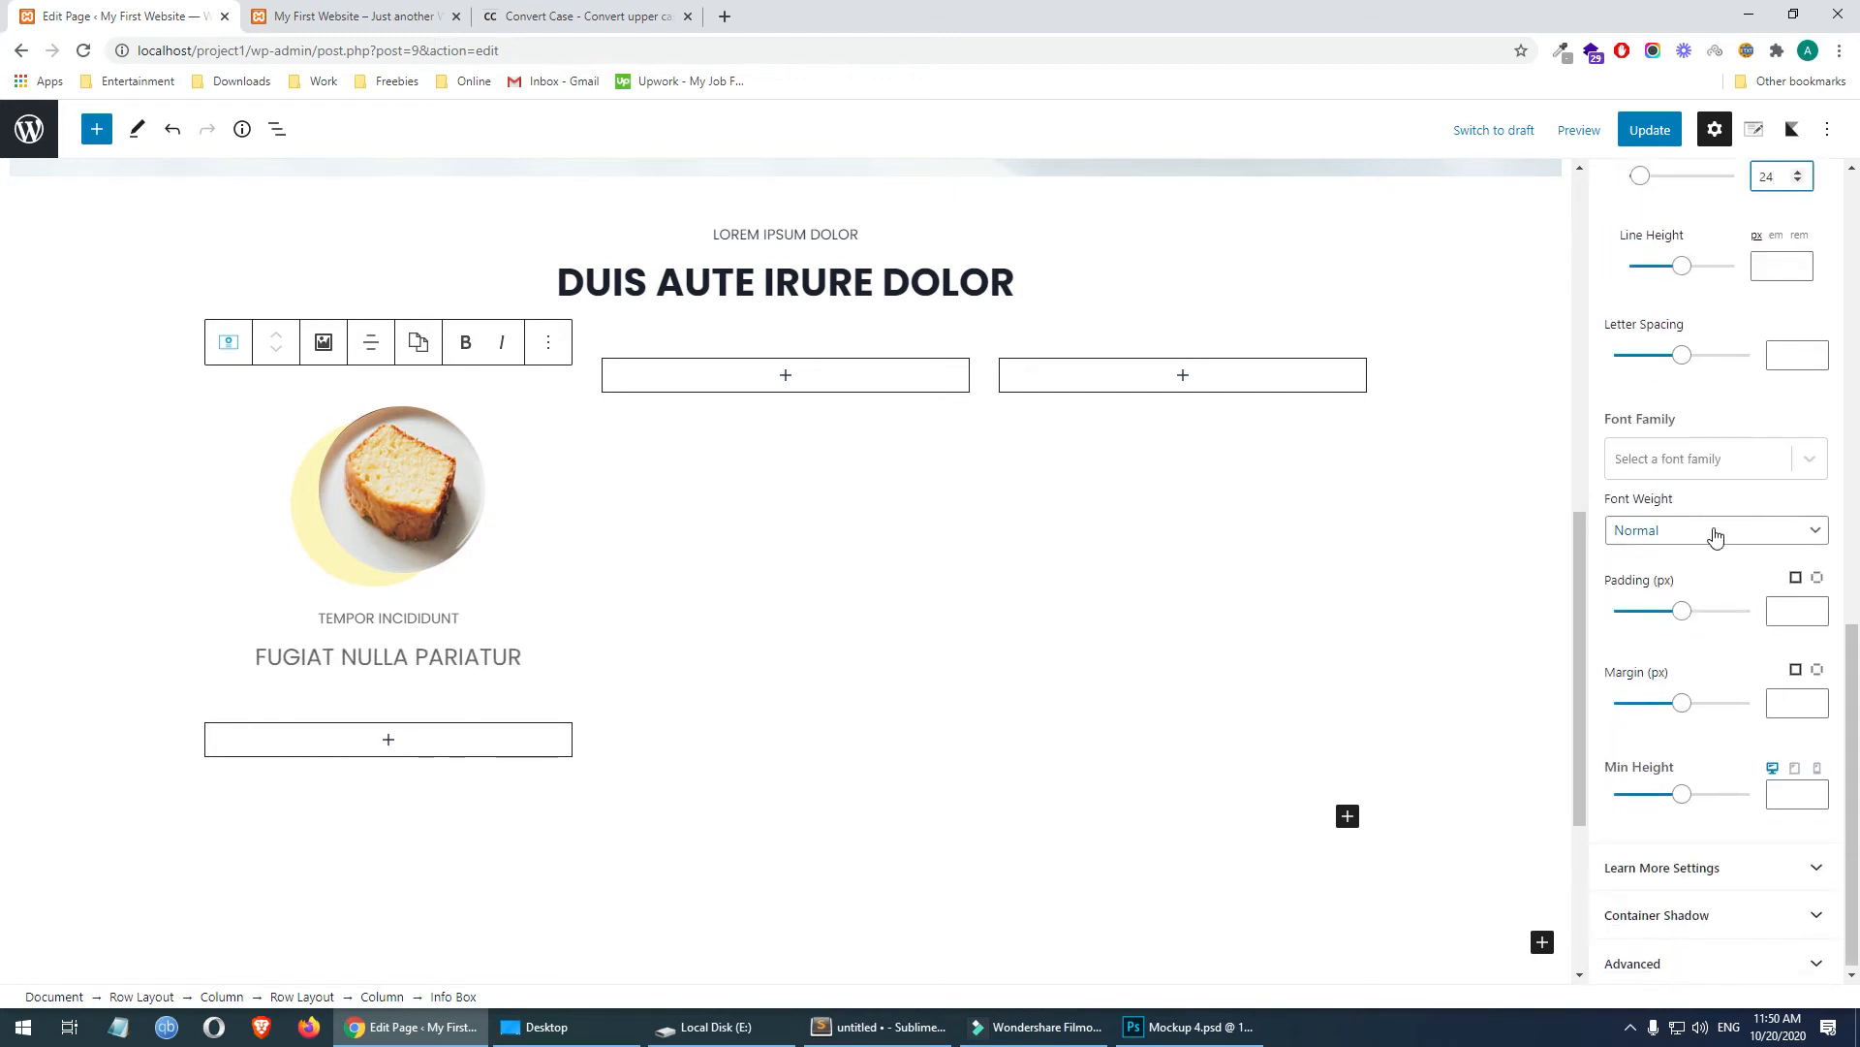
left_click(1715, 536)
left_click(1683, 573)
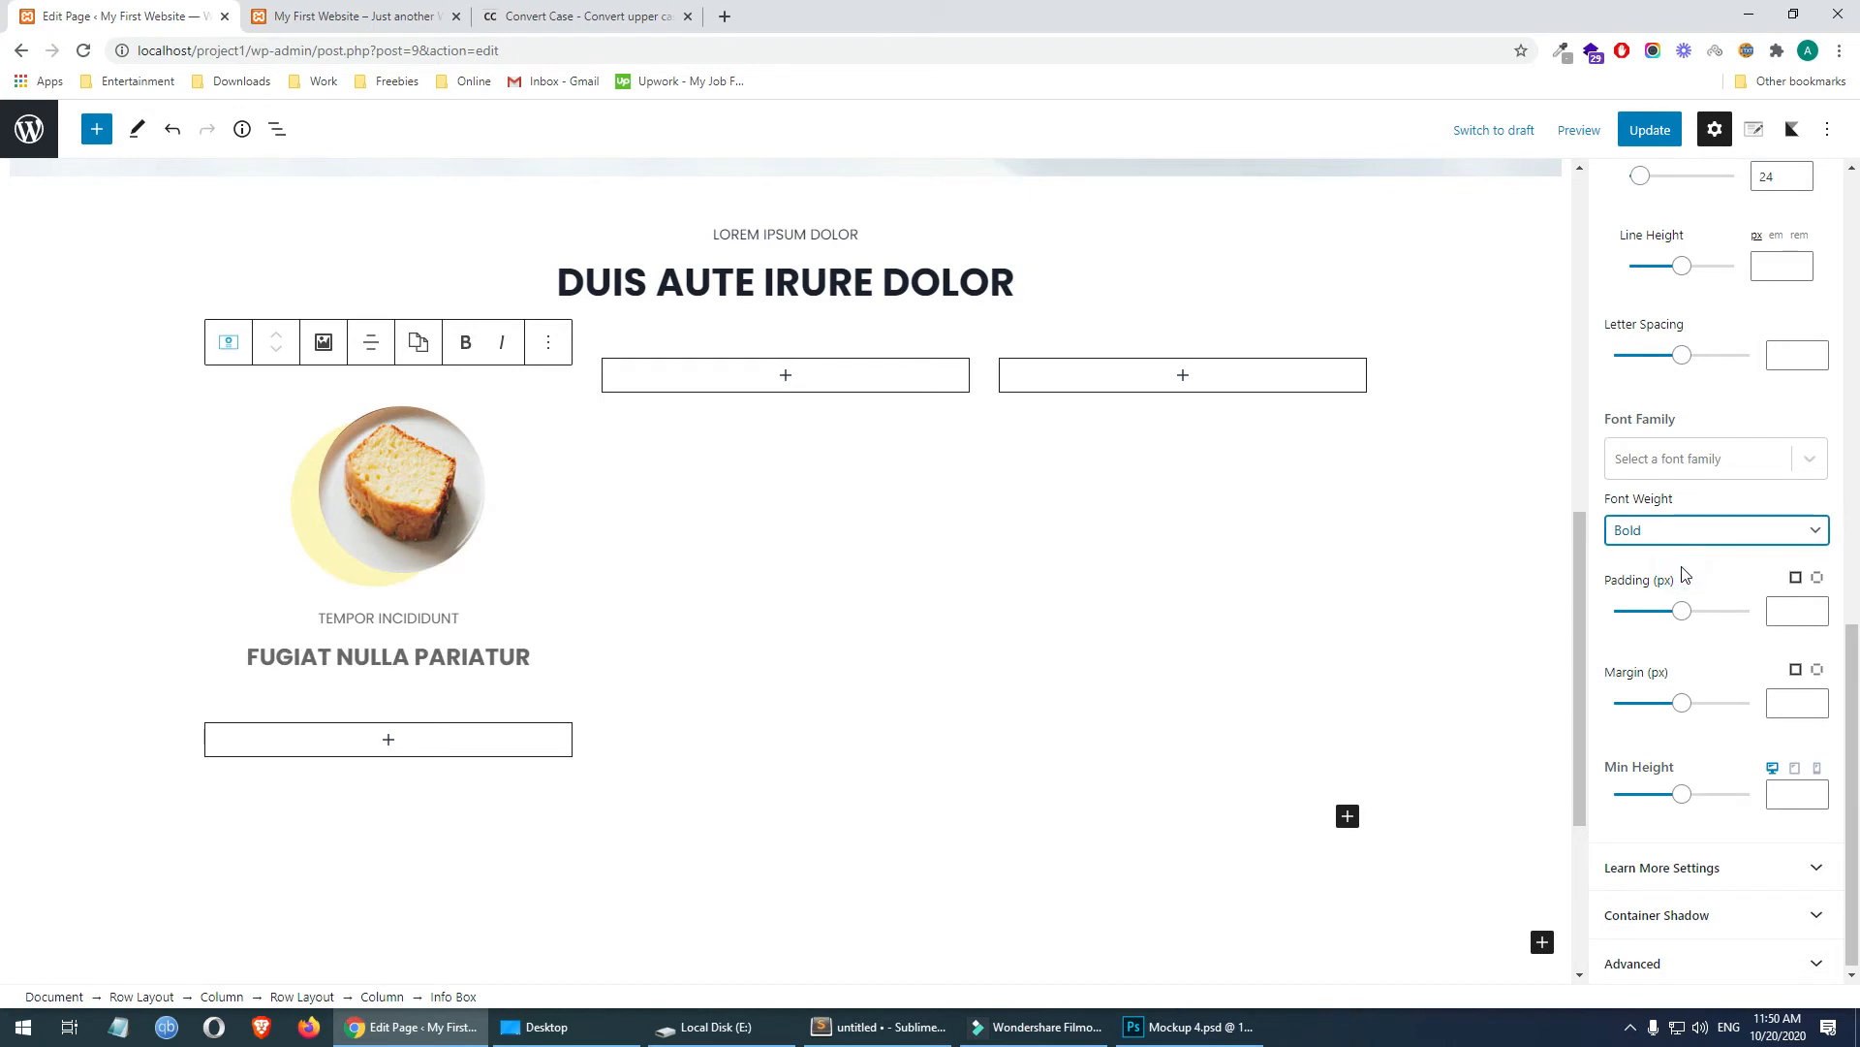
- Switch to Photoshop, commit the open heading text edit, activate the Move tool, and return to the WordPress editor
left_click(1191, 1028)
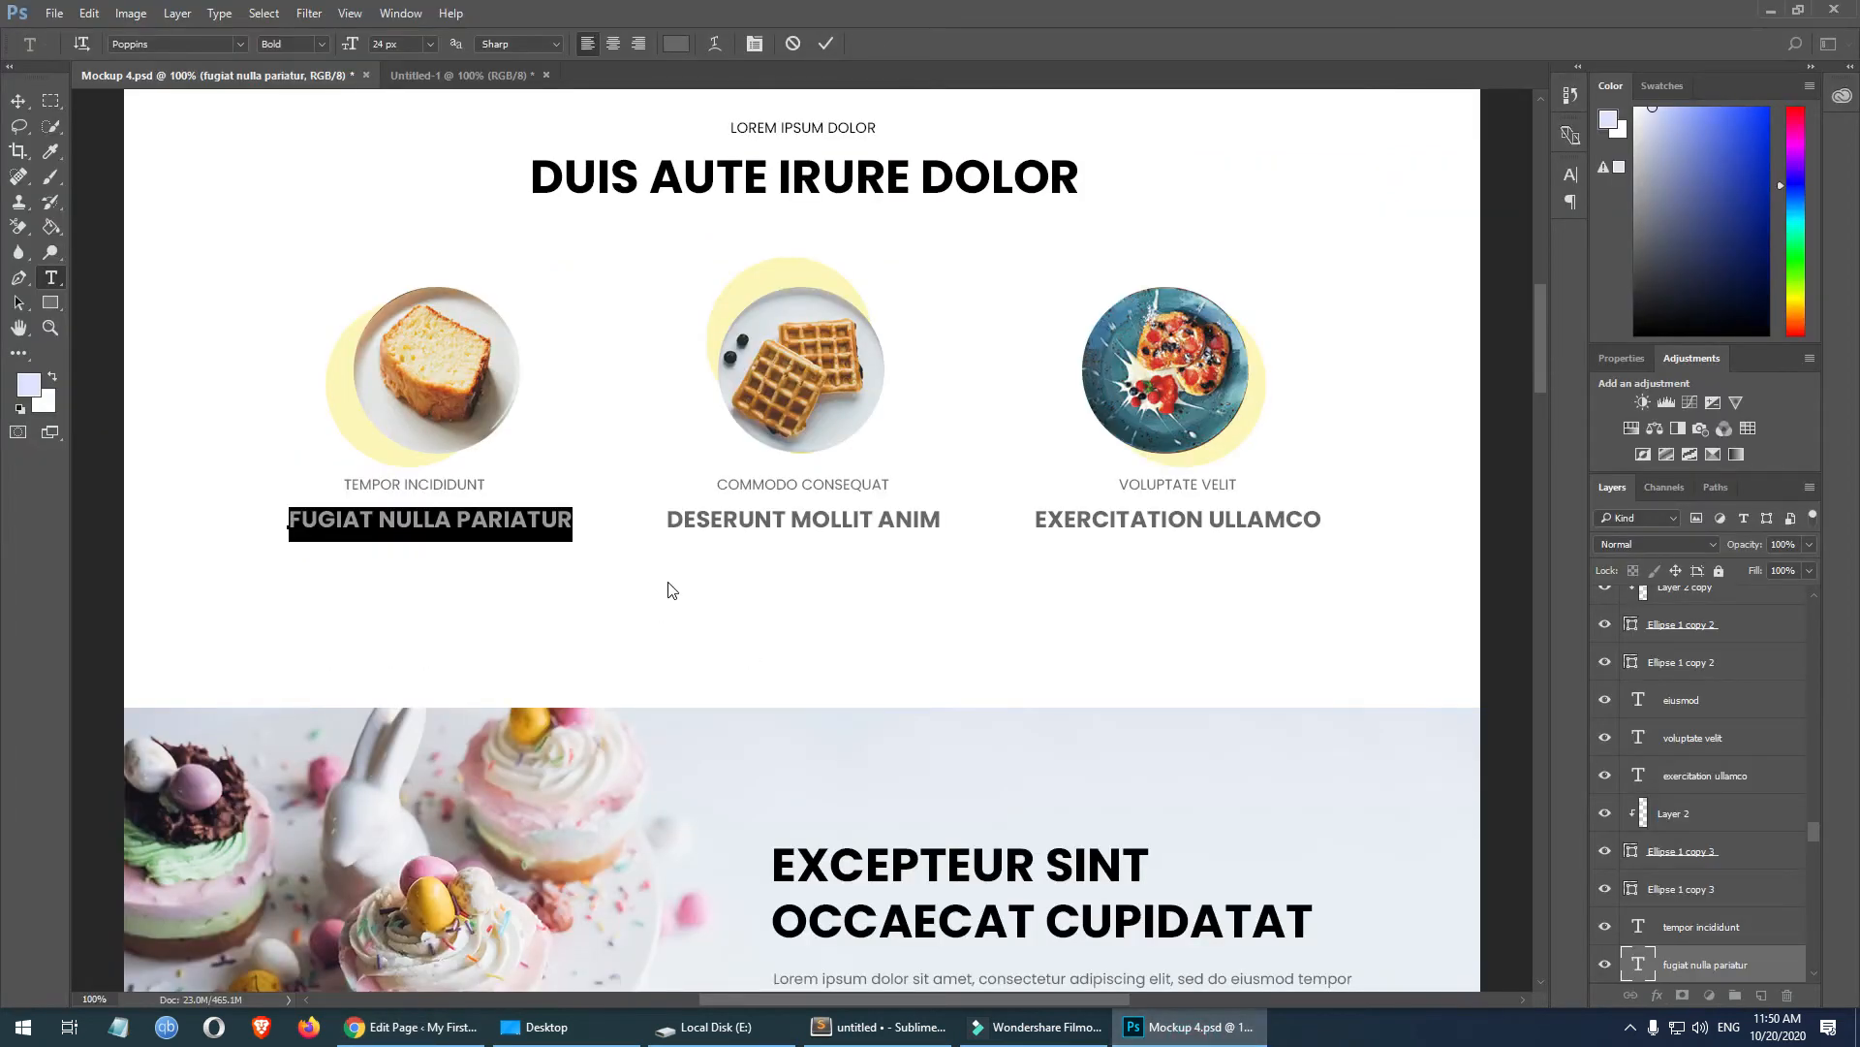
key("ctrl+Return")
key("v")
left_click(456, 1027)
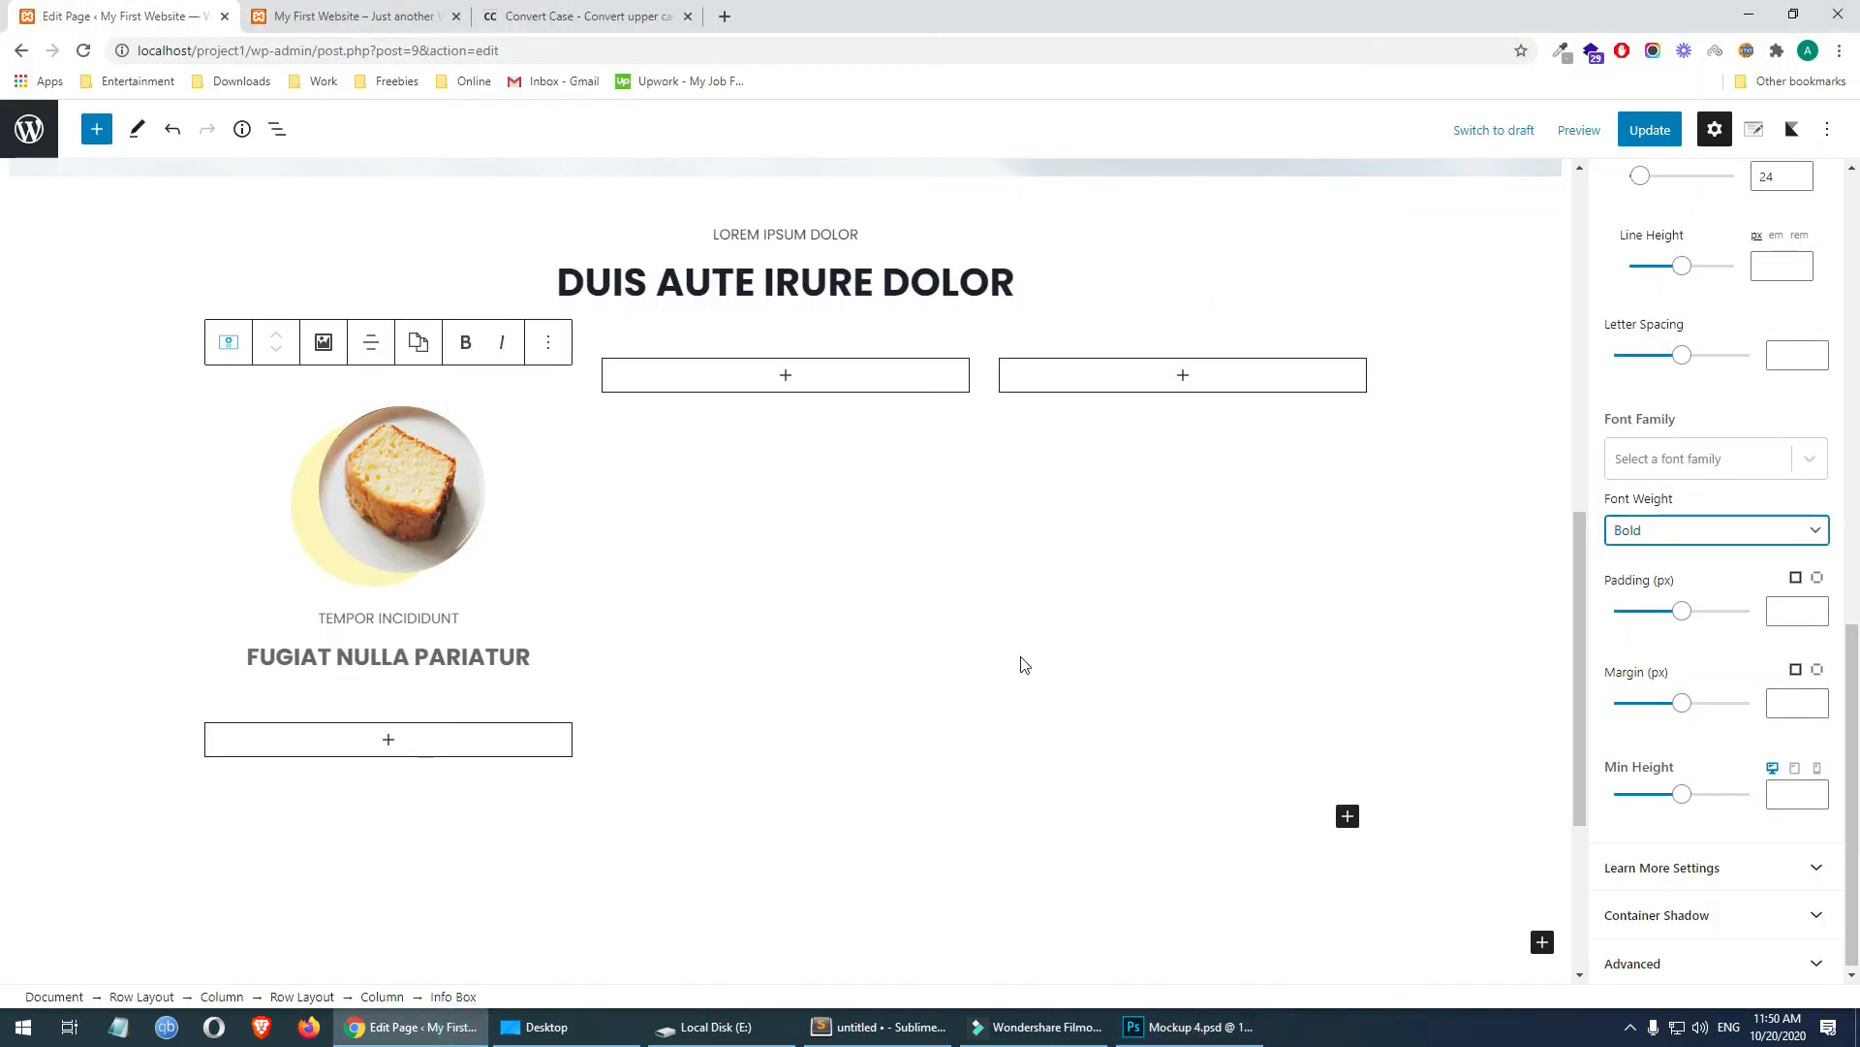
- Update the page and compare the first item on the live site with the Photoshop mockup
scroll(1720, 595, "up", 5)
left_click(1649, 130)
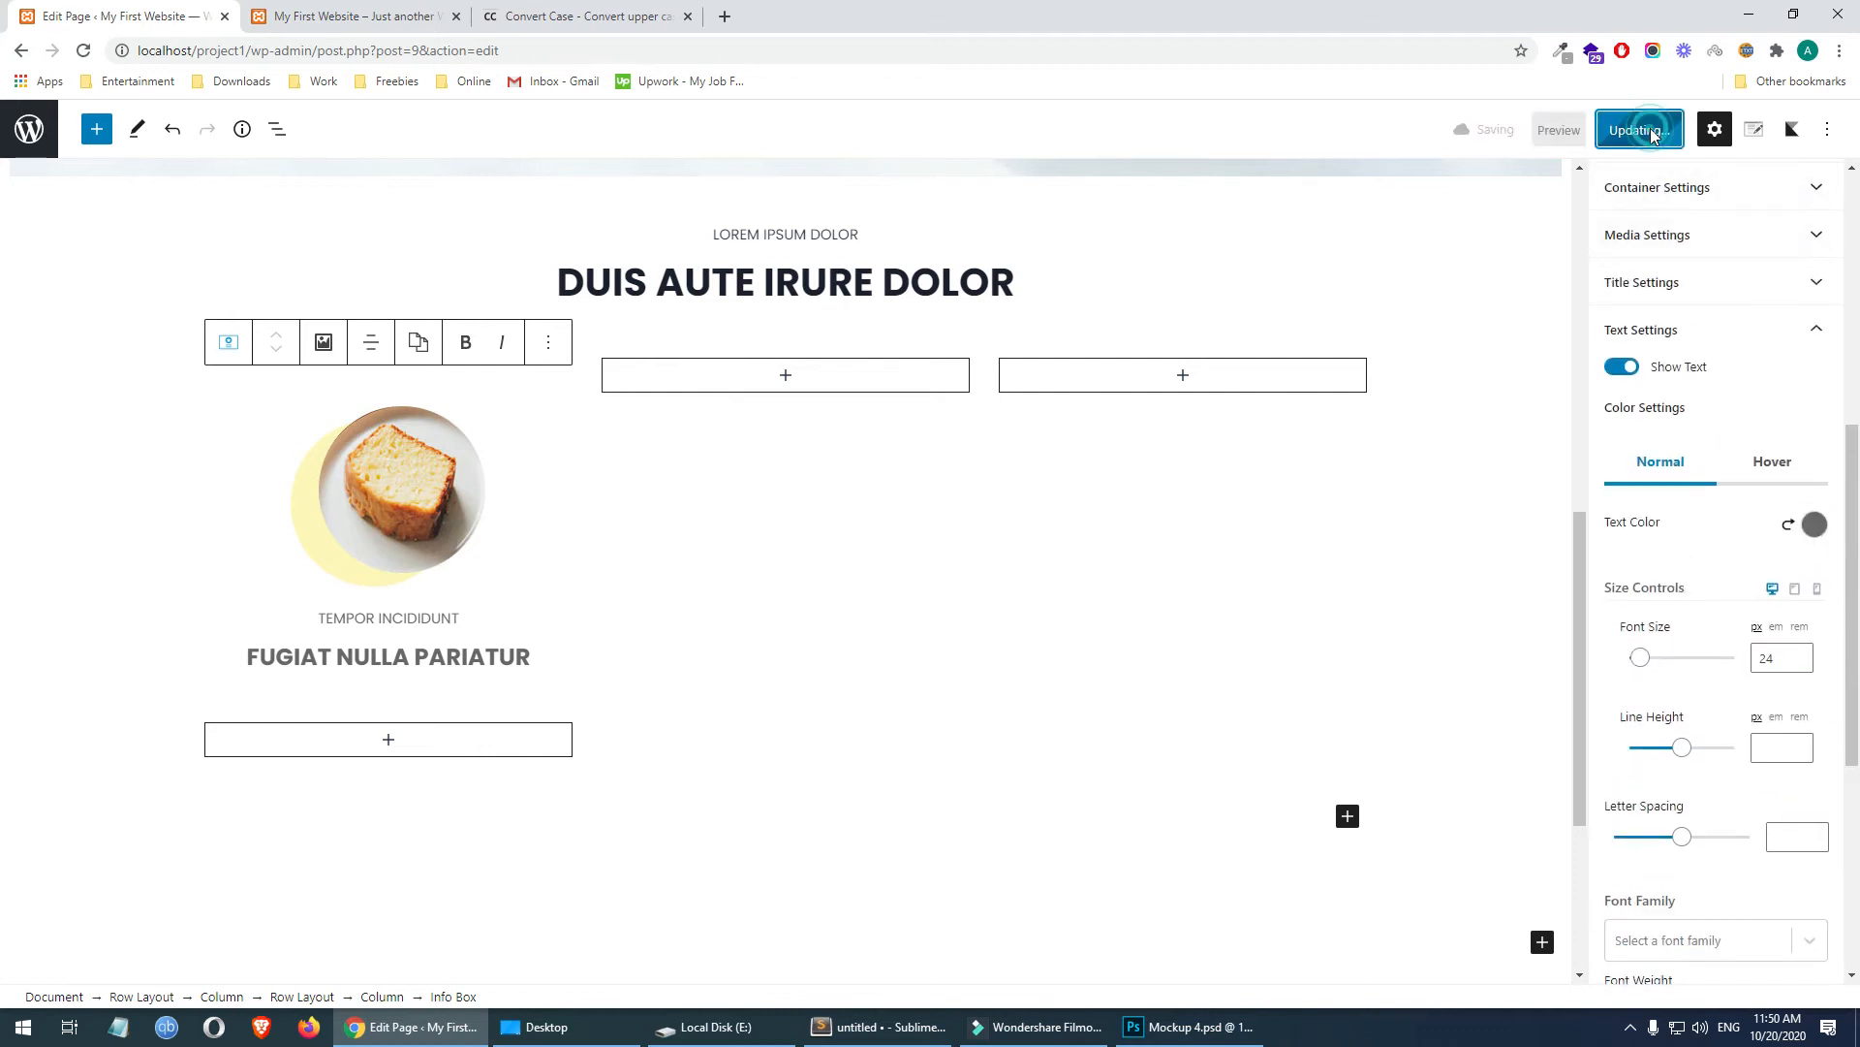
left_click(386, 17)
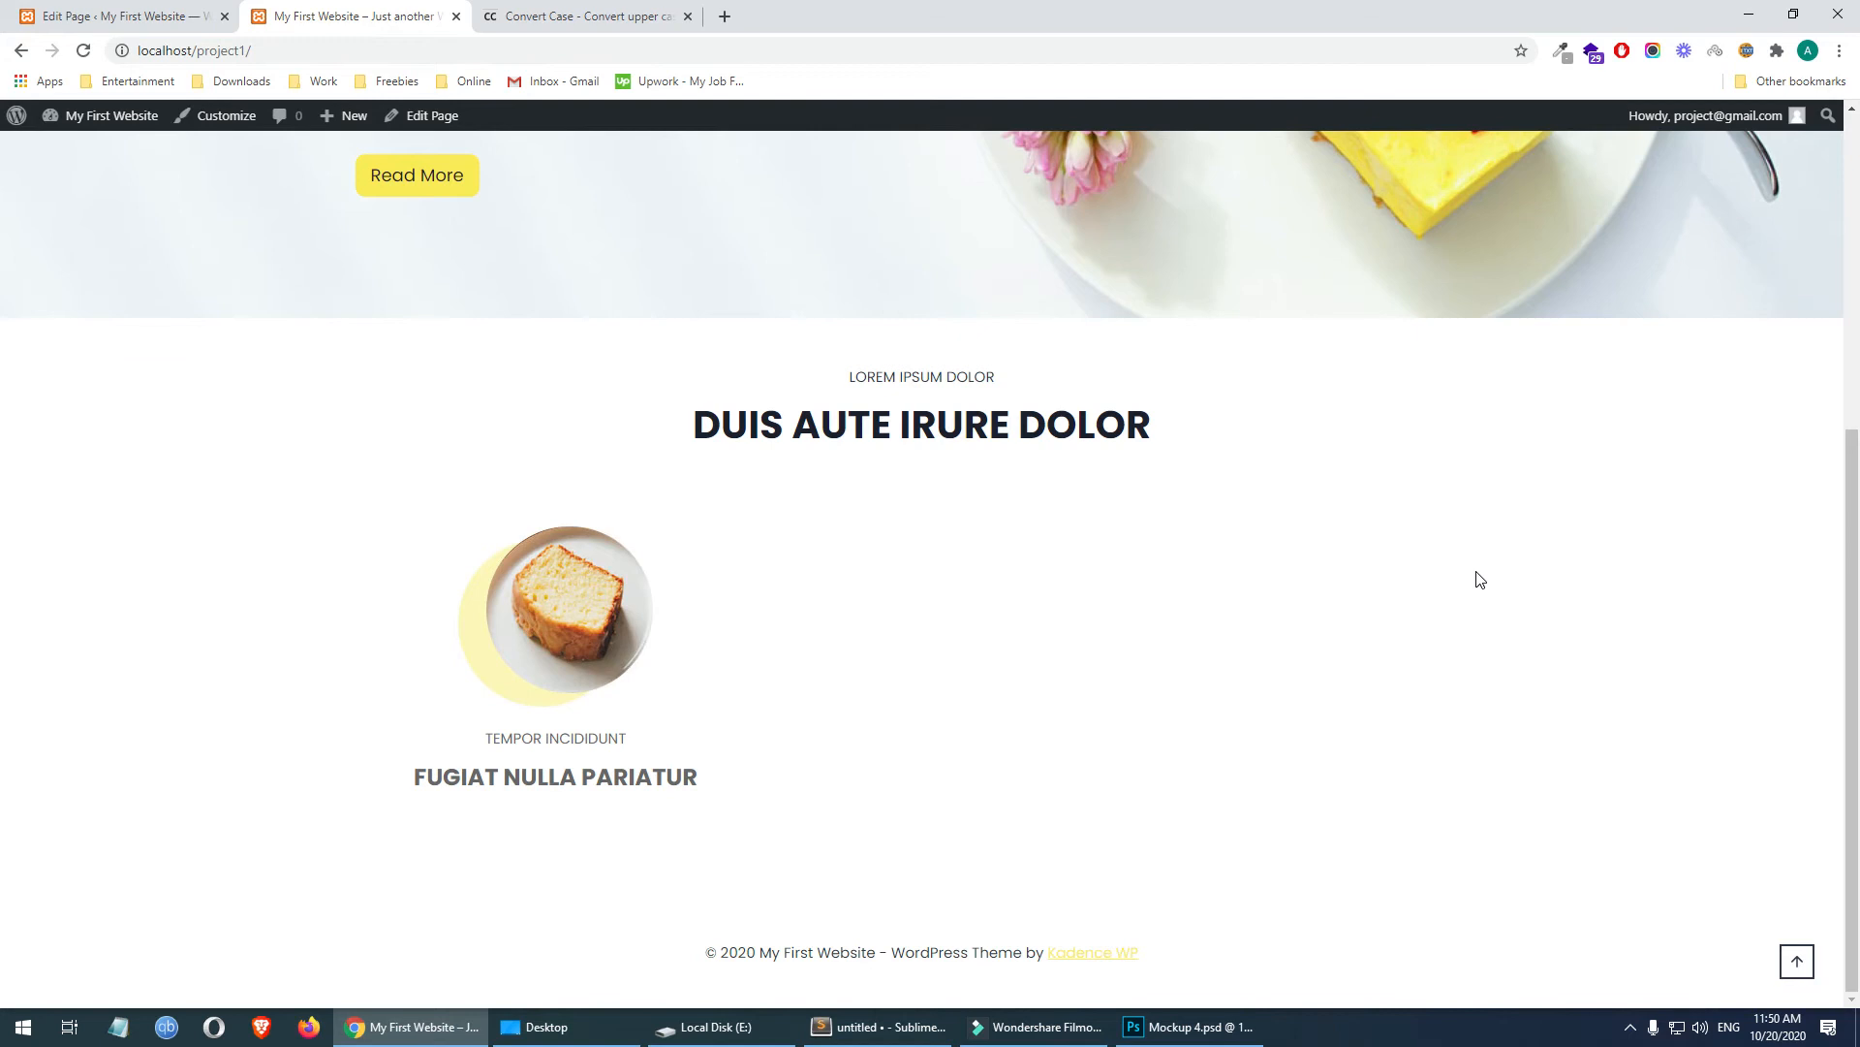
left_click(1189, 1026)
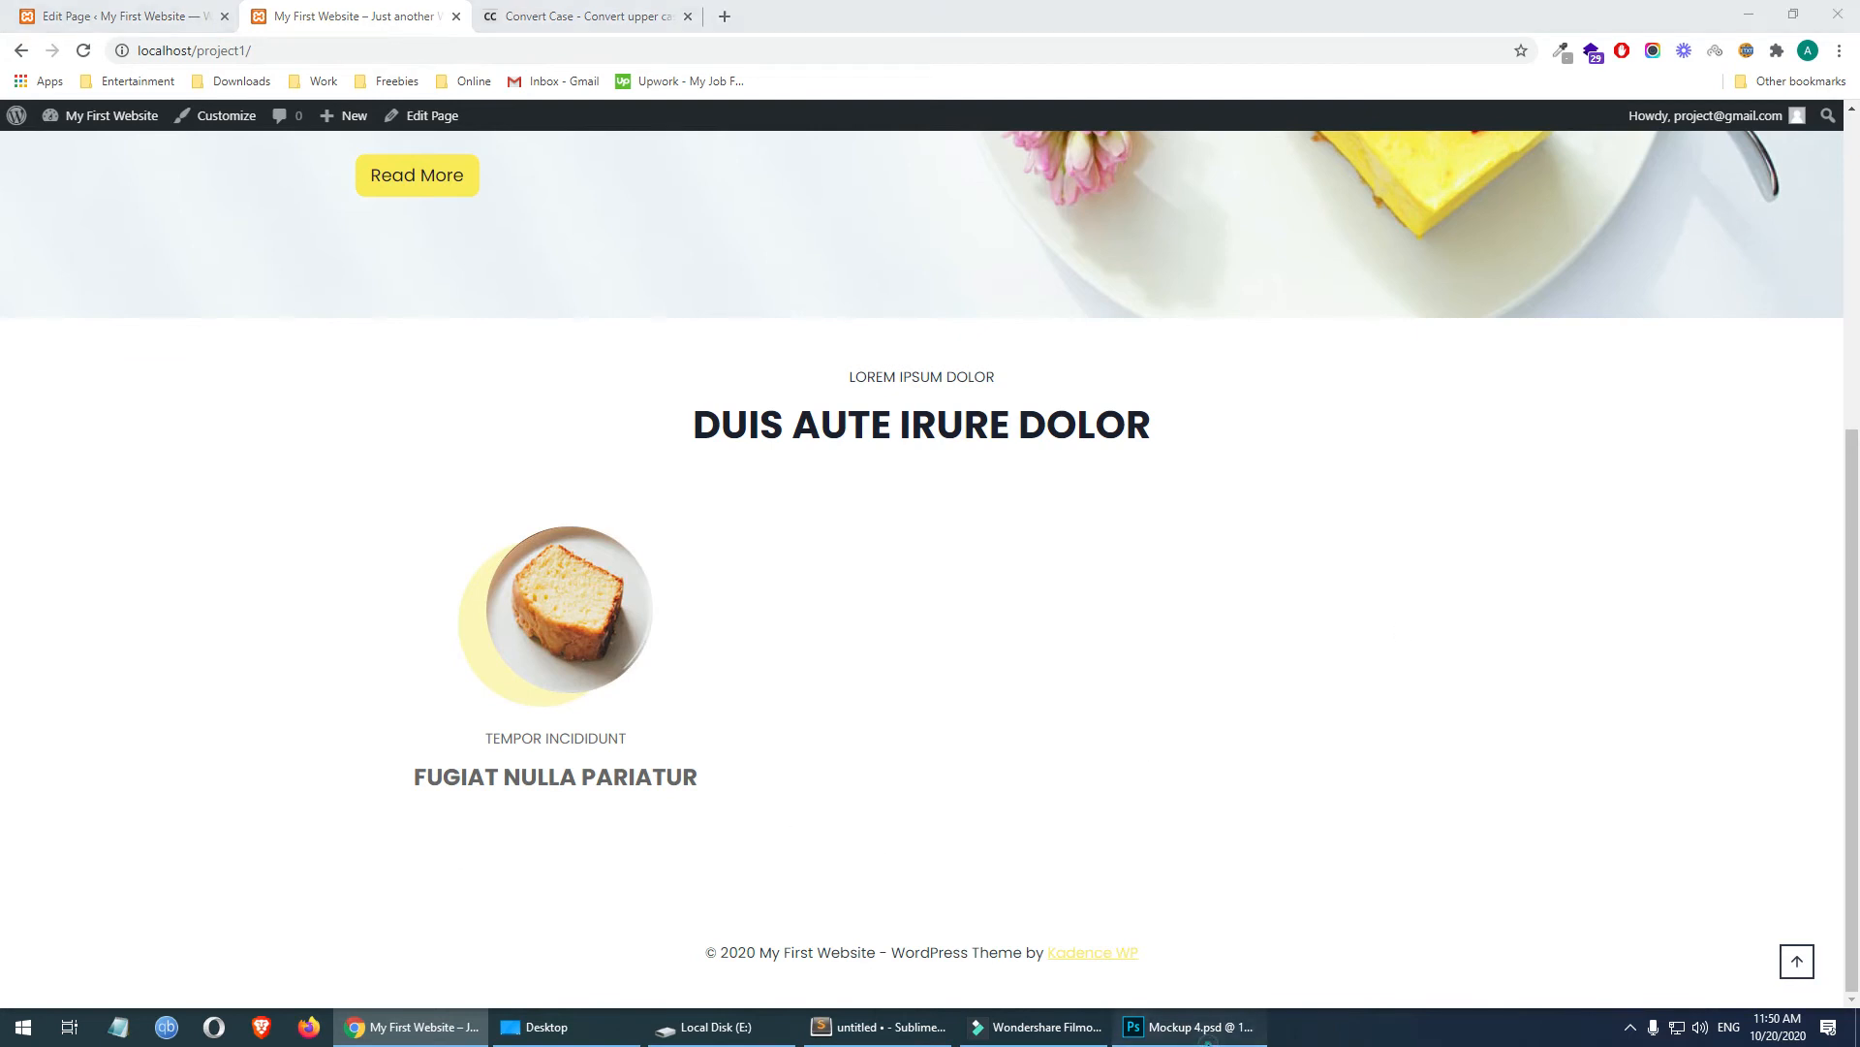
key("alt+Tab")
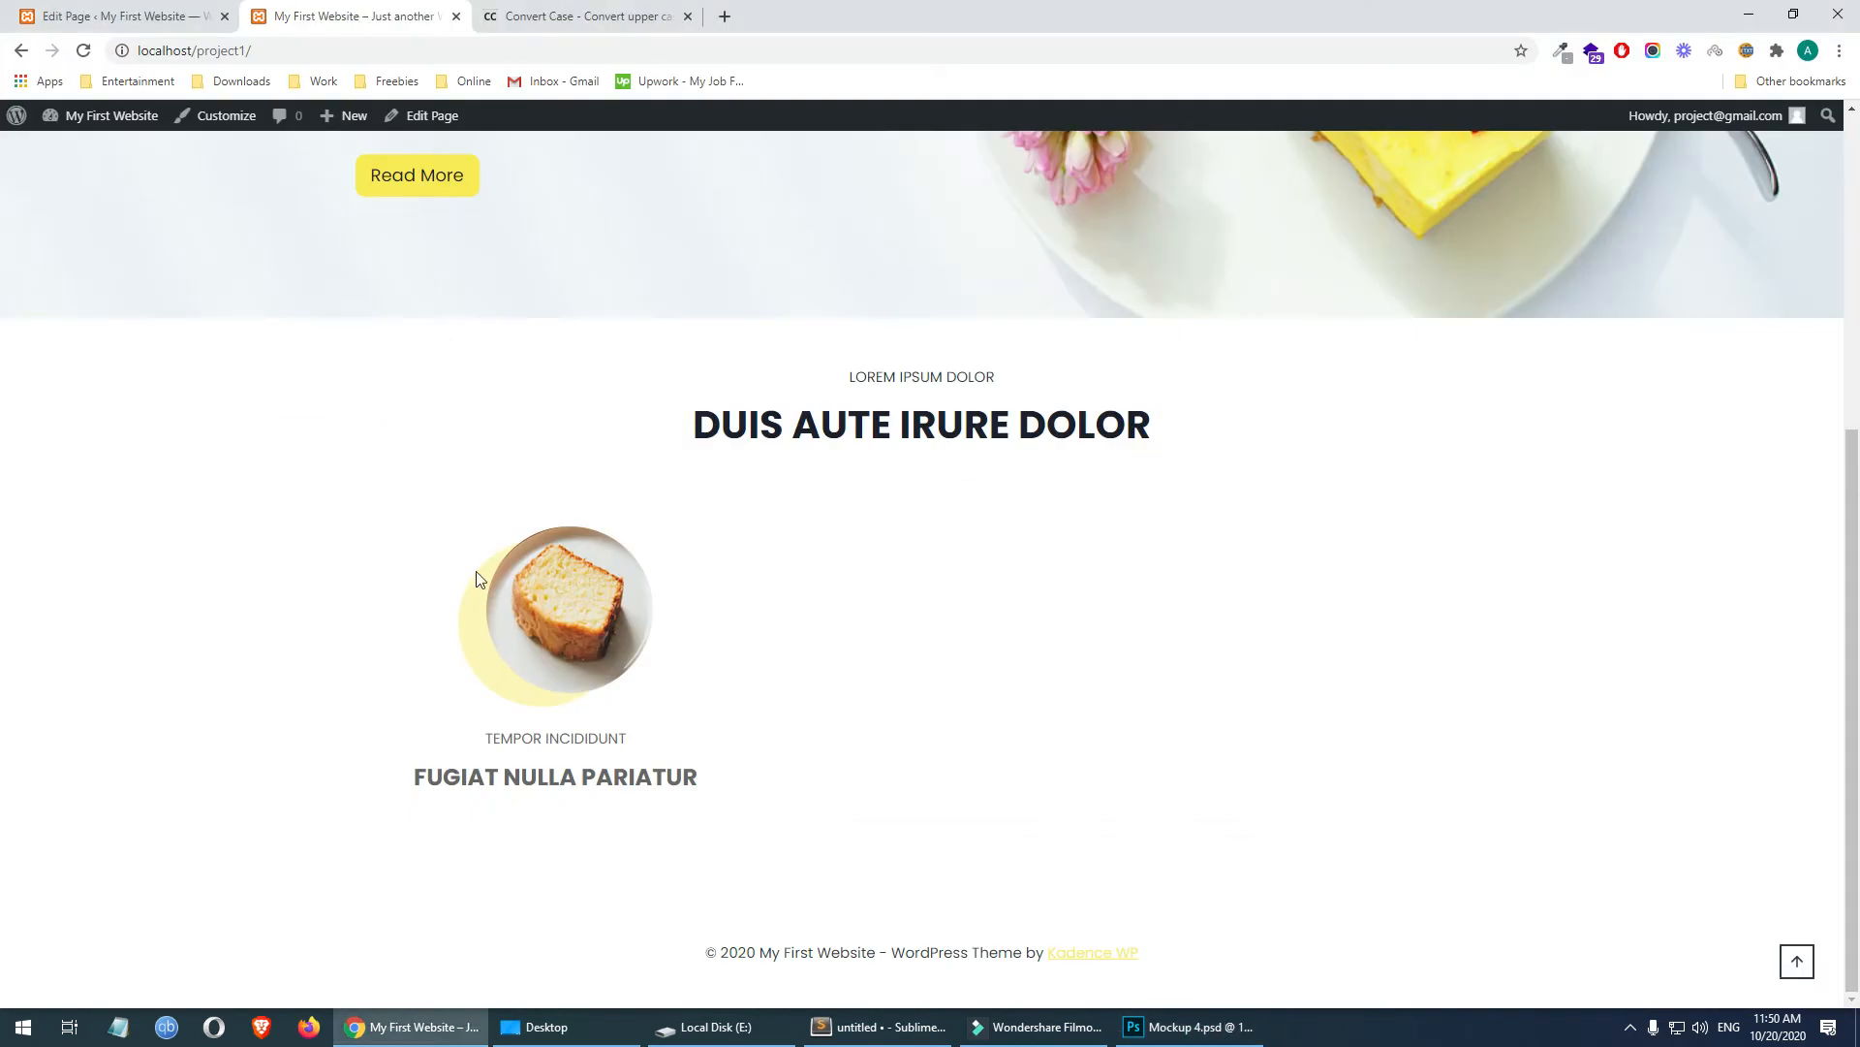
left_click_drag(497, 739, 672, 742)
left_click(680, 737)
key("alt+Tab")
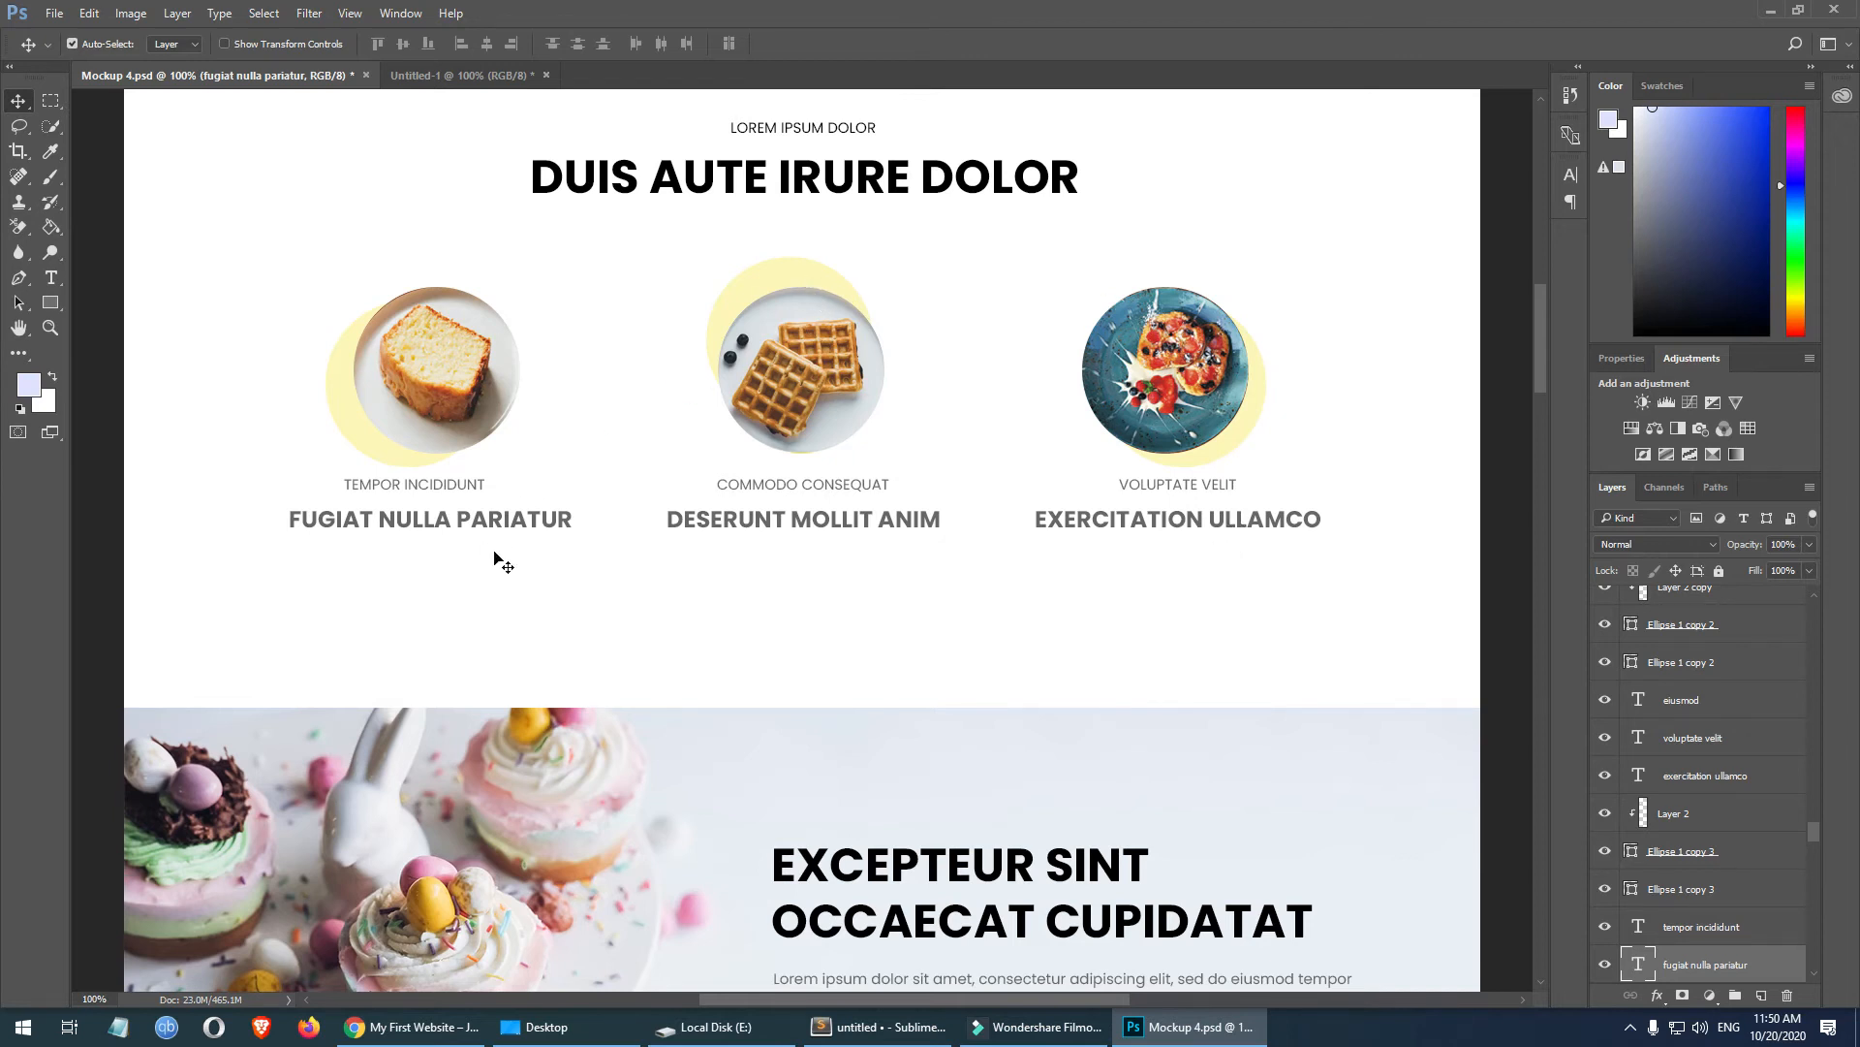
- Copy the second item's small title "commodo consequat" from the Photoshop mockup and return to the browser
left_click(794, 365)
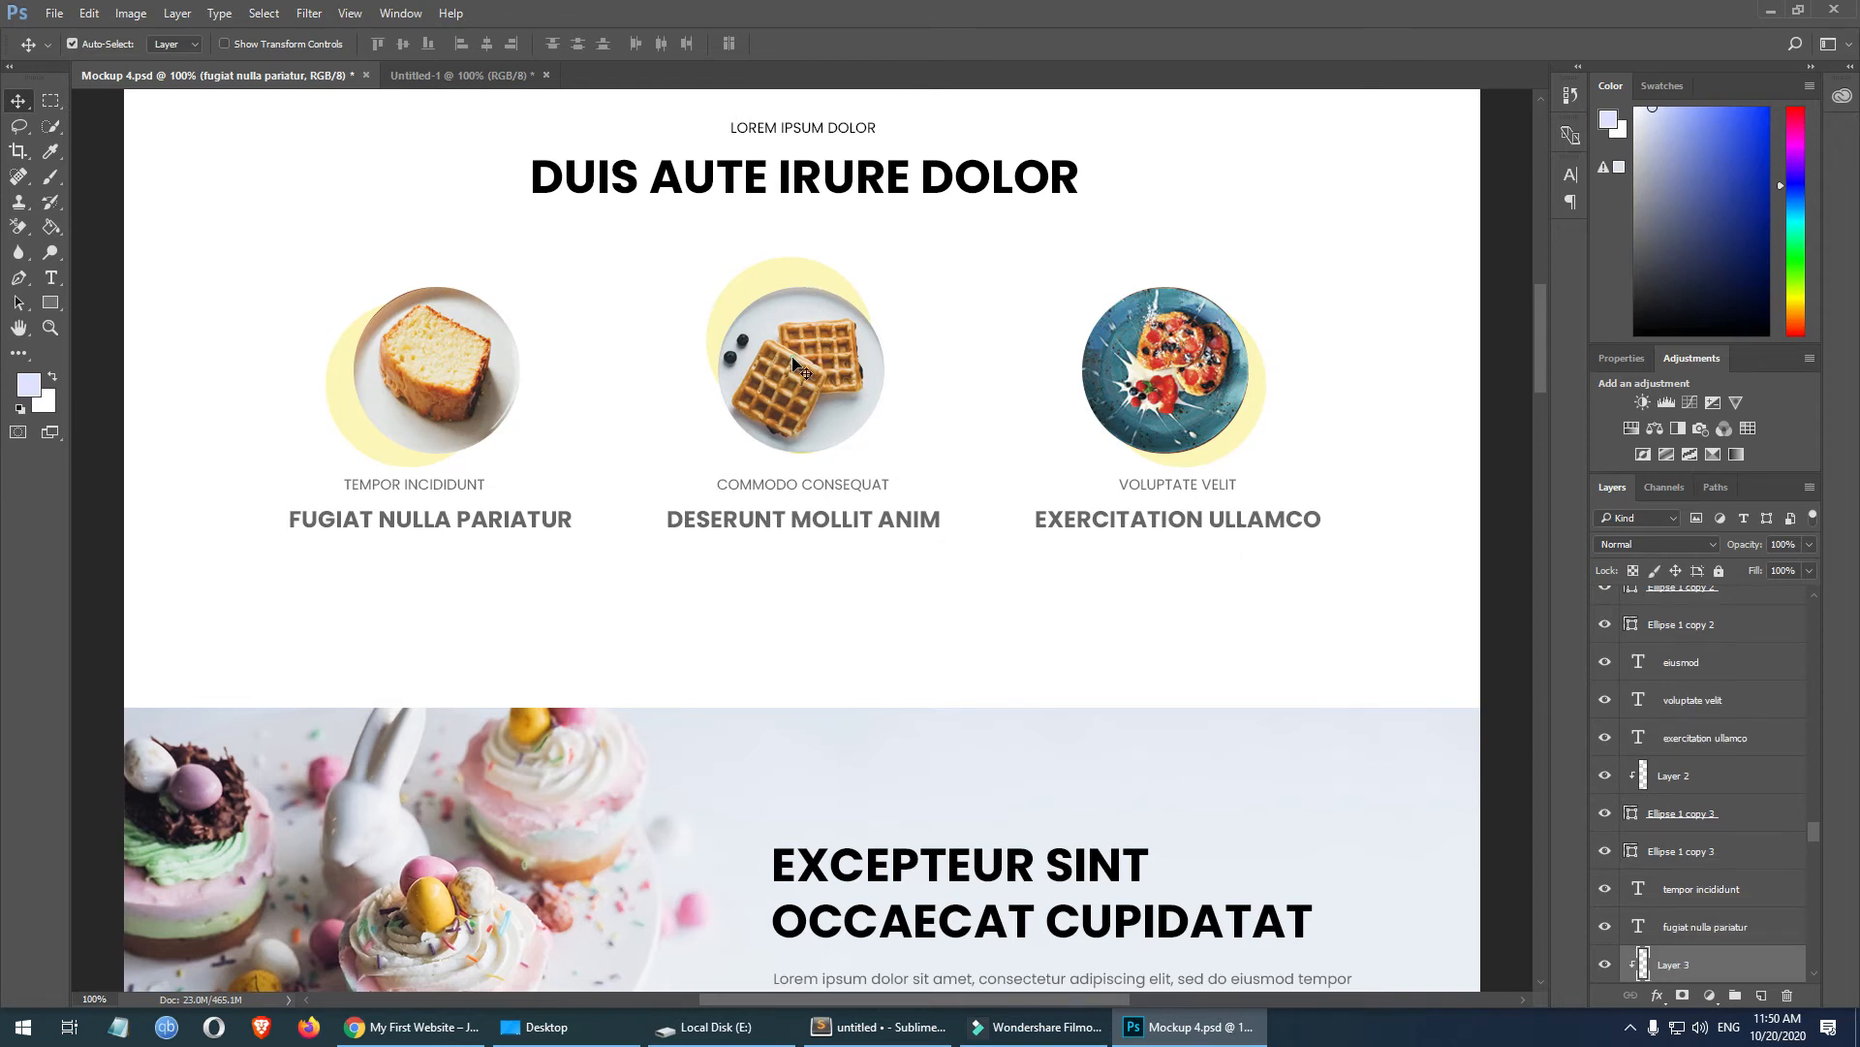
left_click(744, 487)
double_click(1636, 966)
key("ctrl+c")
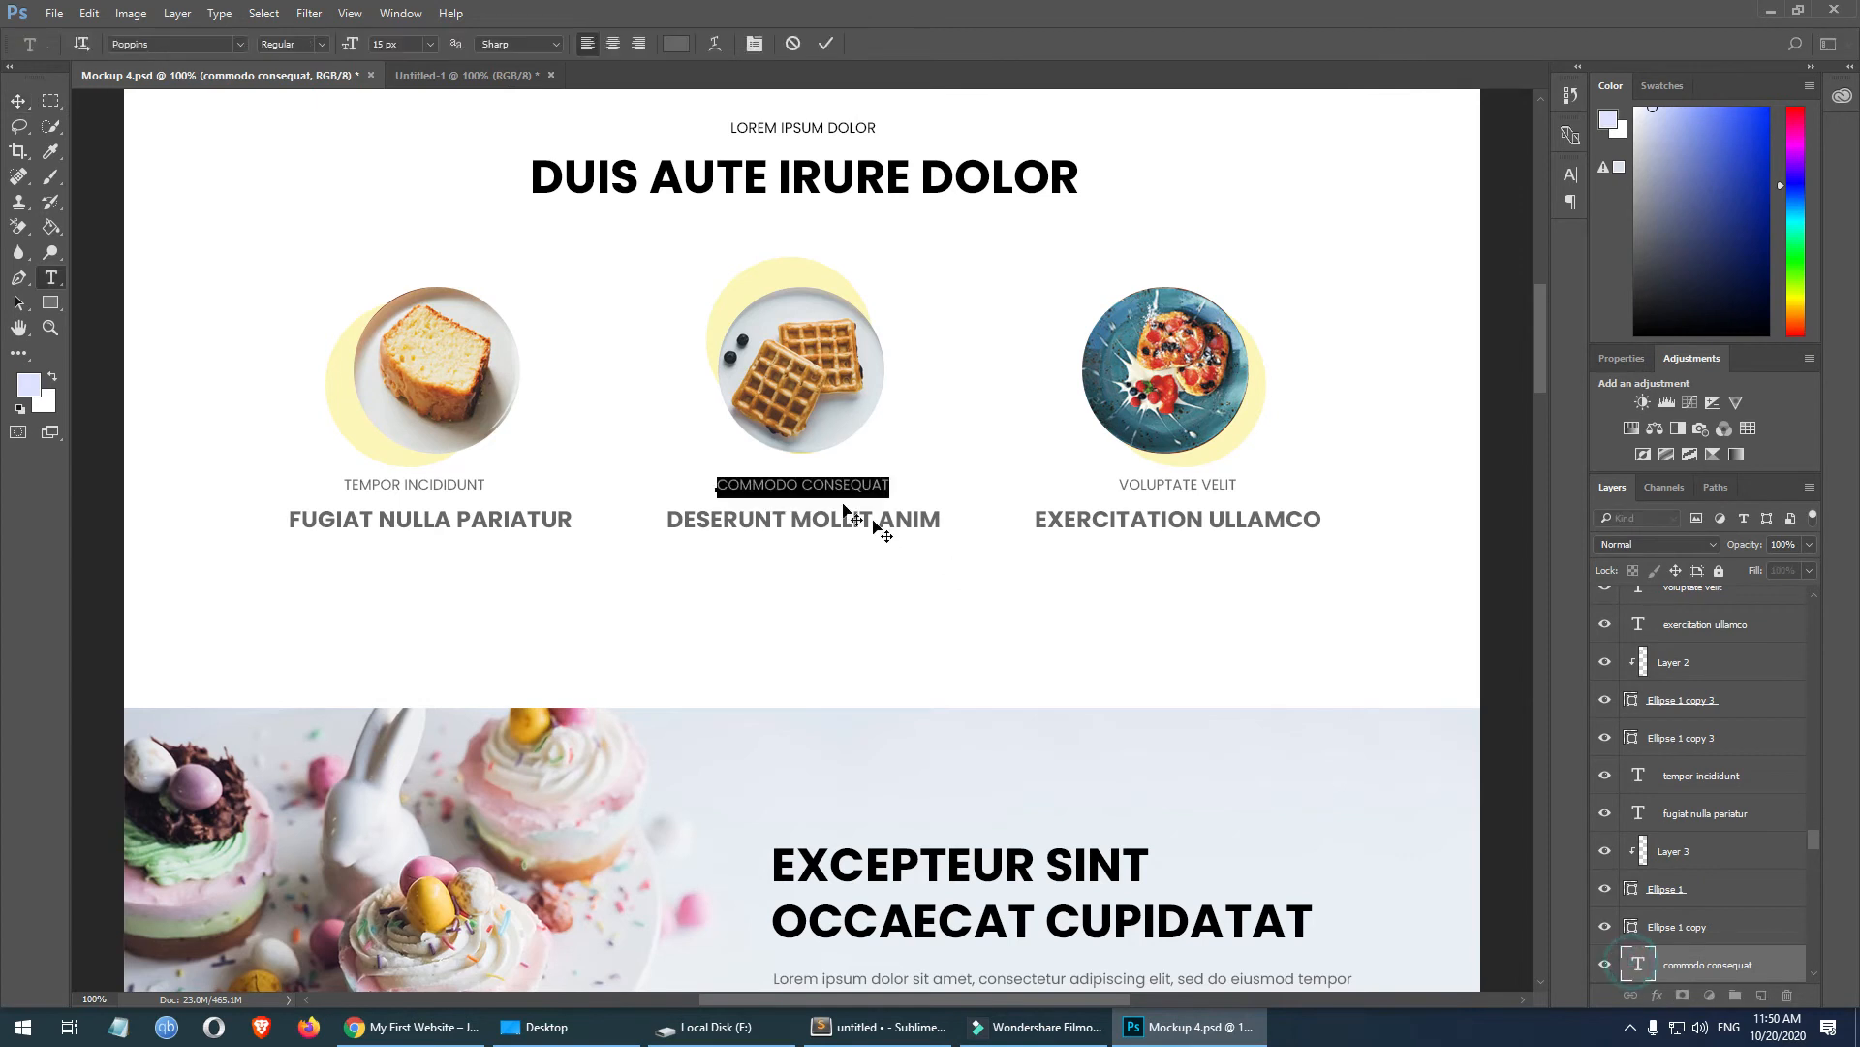
key("Escape")
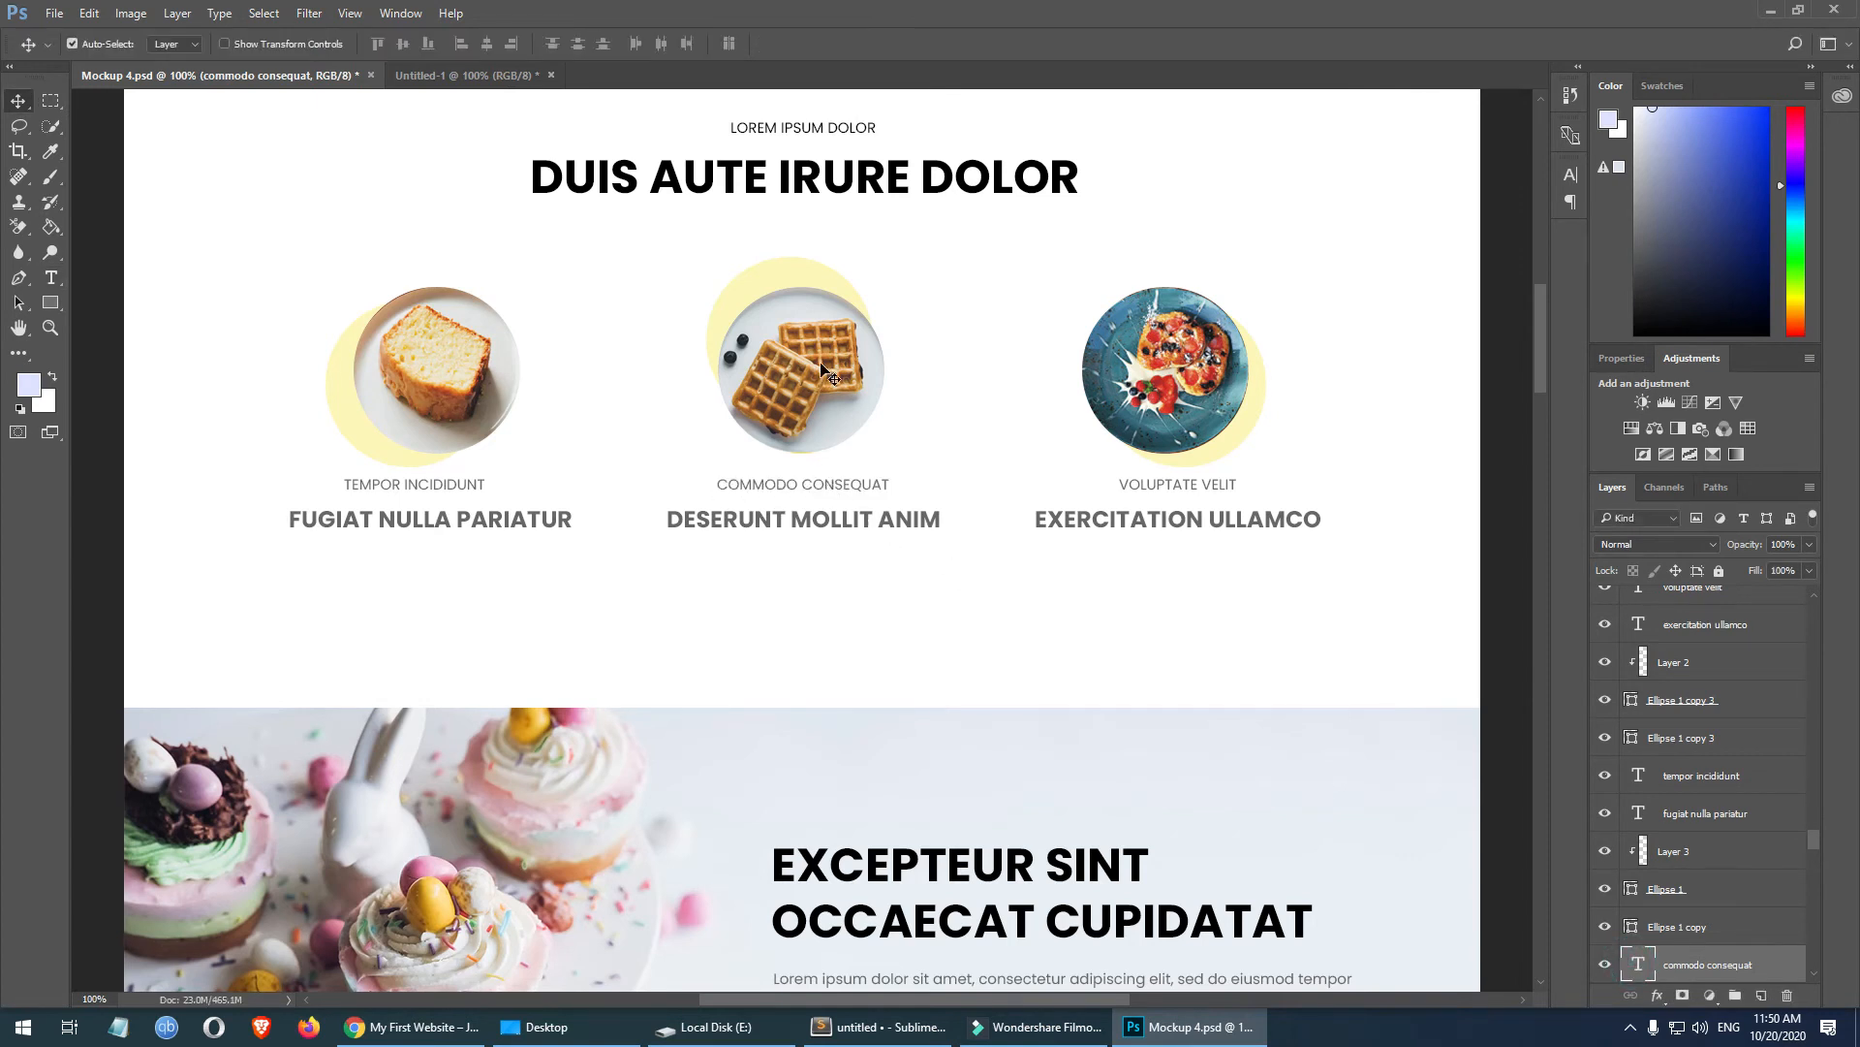
left_click(822, 364)
left_click(412, 1026)
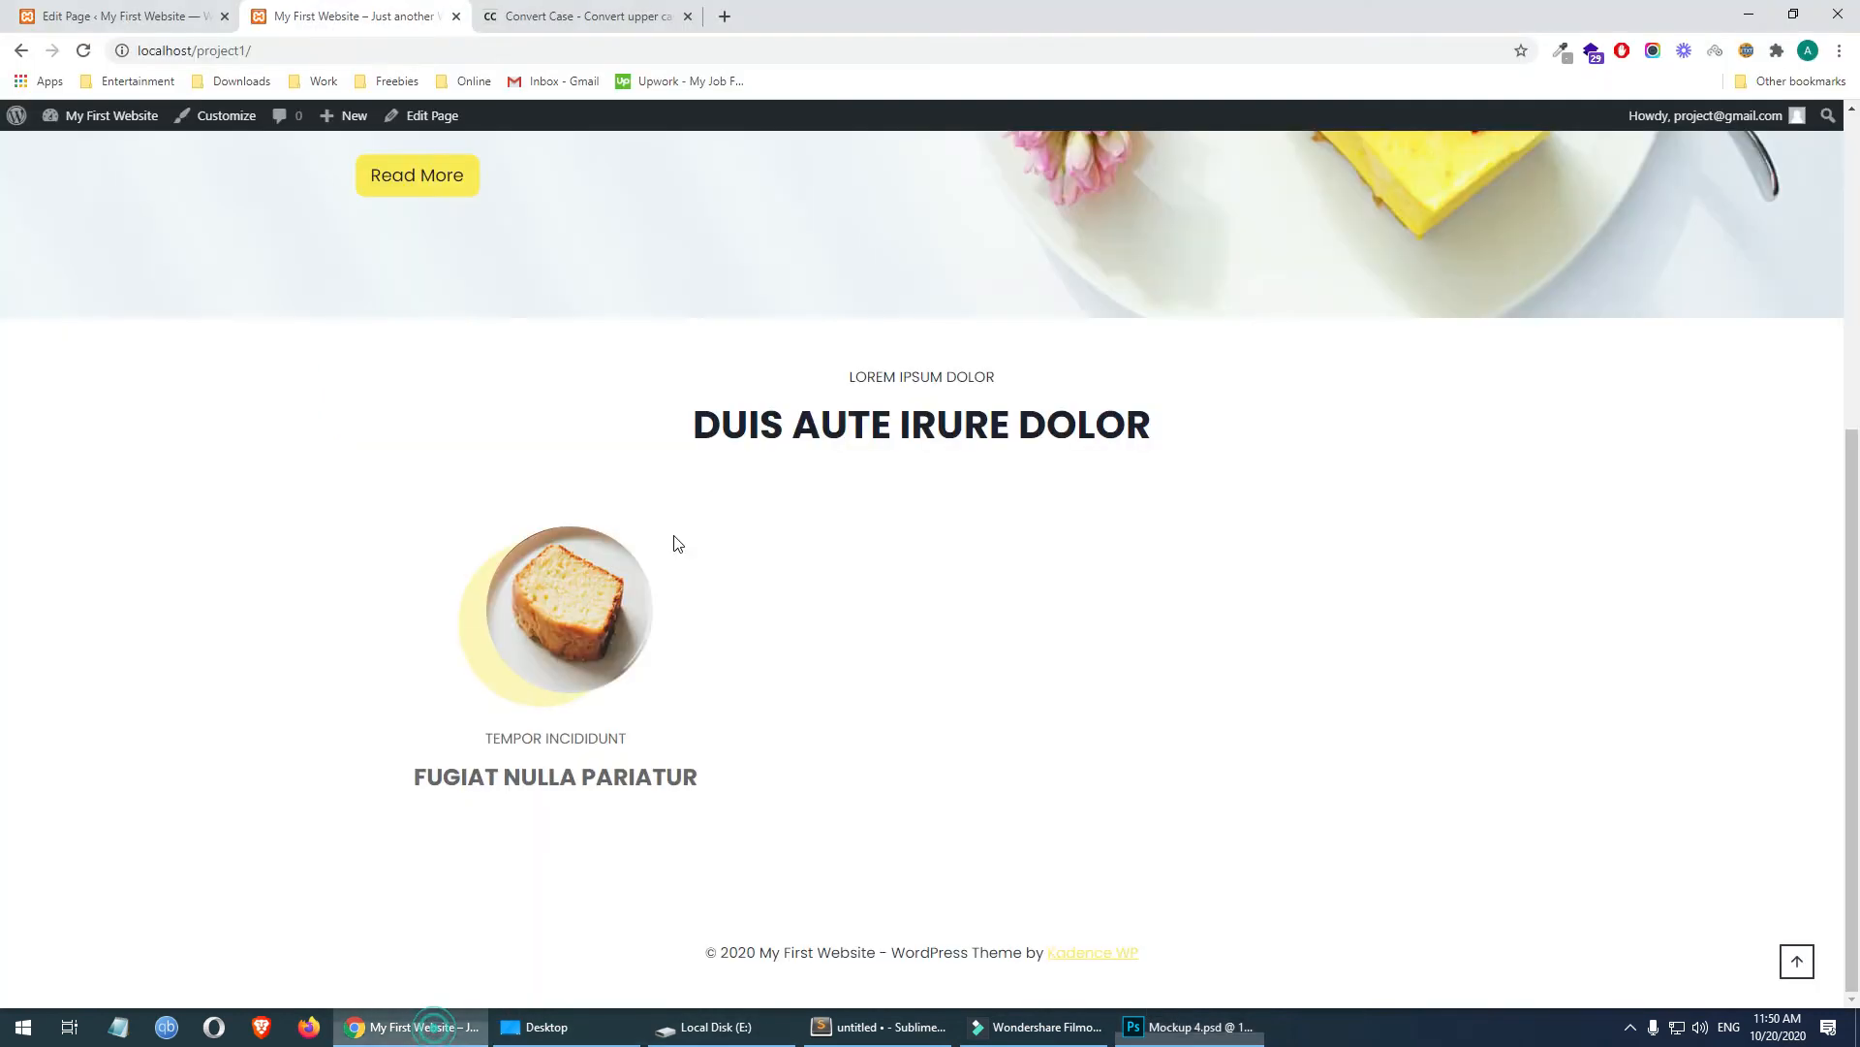
- Duplicate the finished info box in the page editor and move the copy into the middle column
left_click(213, 8)
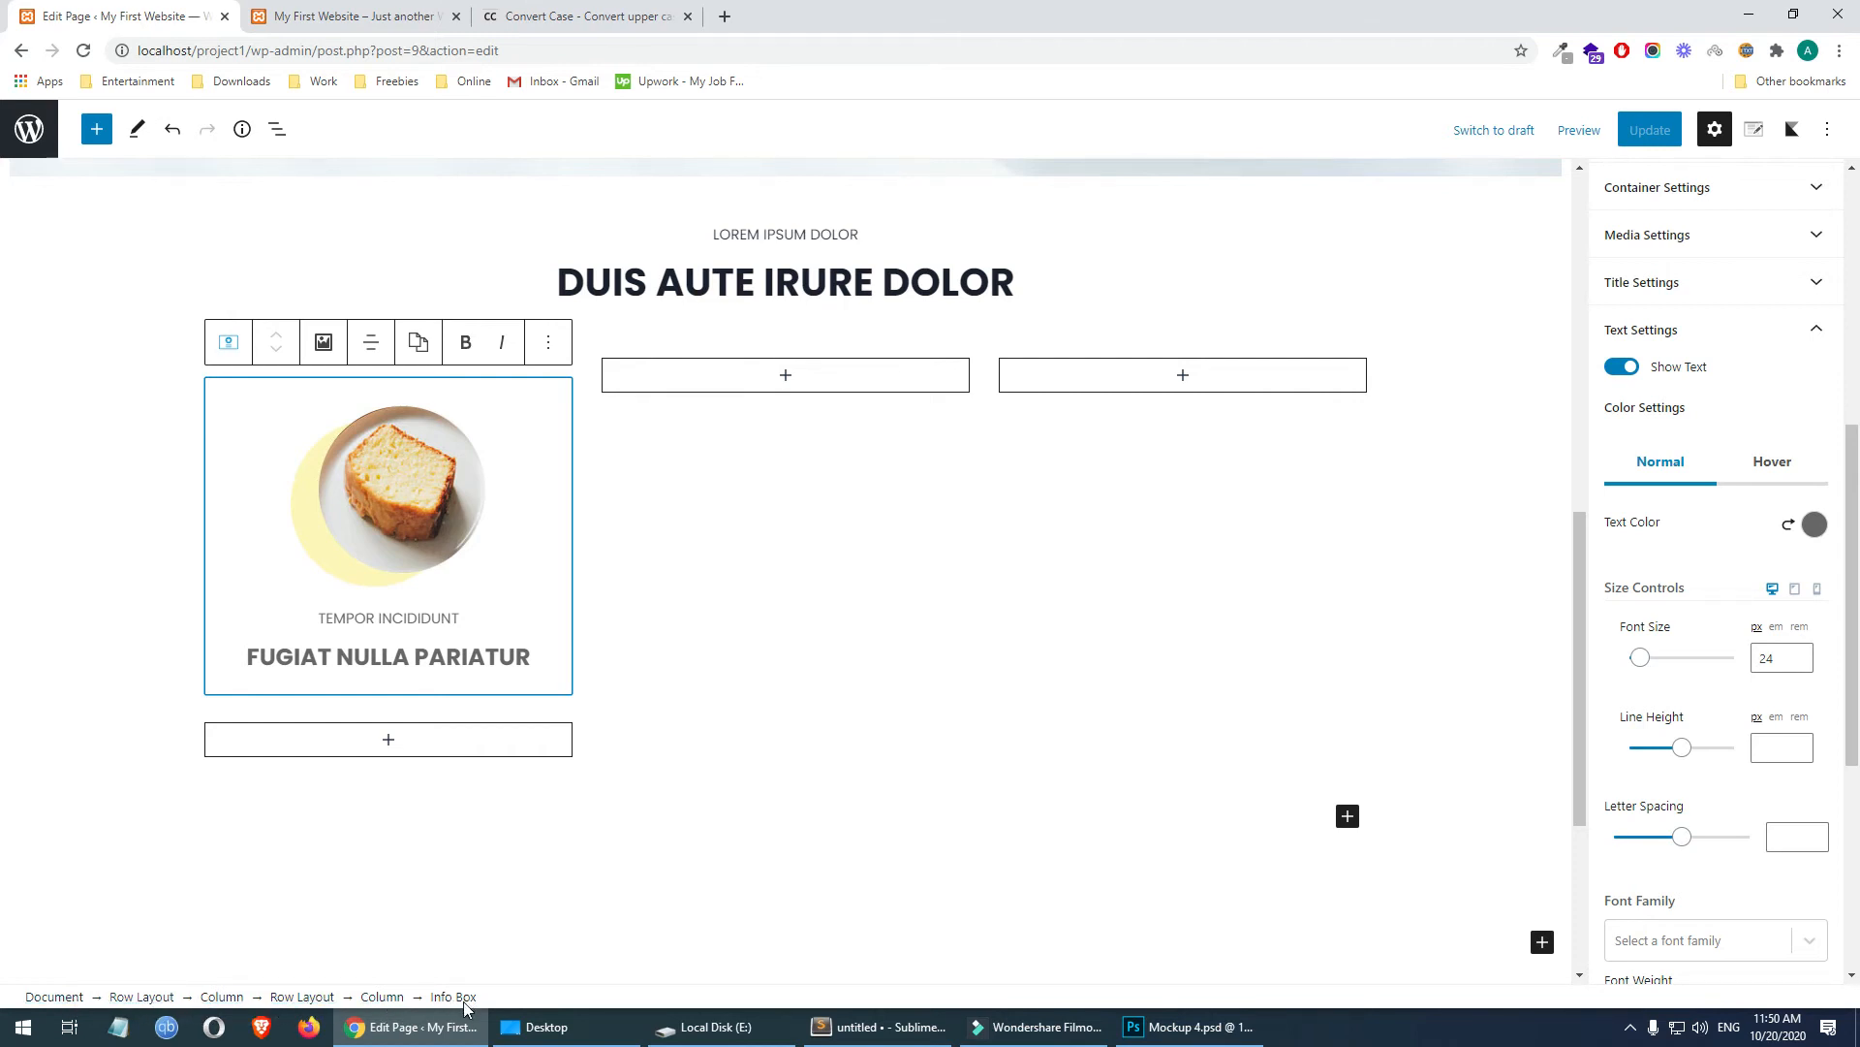
left_click(549, 345)
left_click(612, 478)
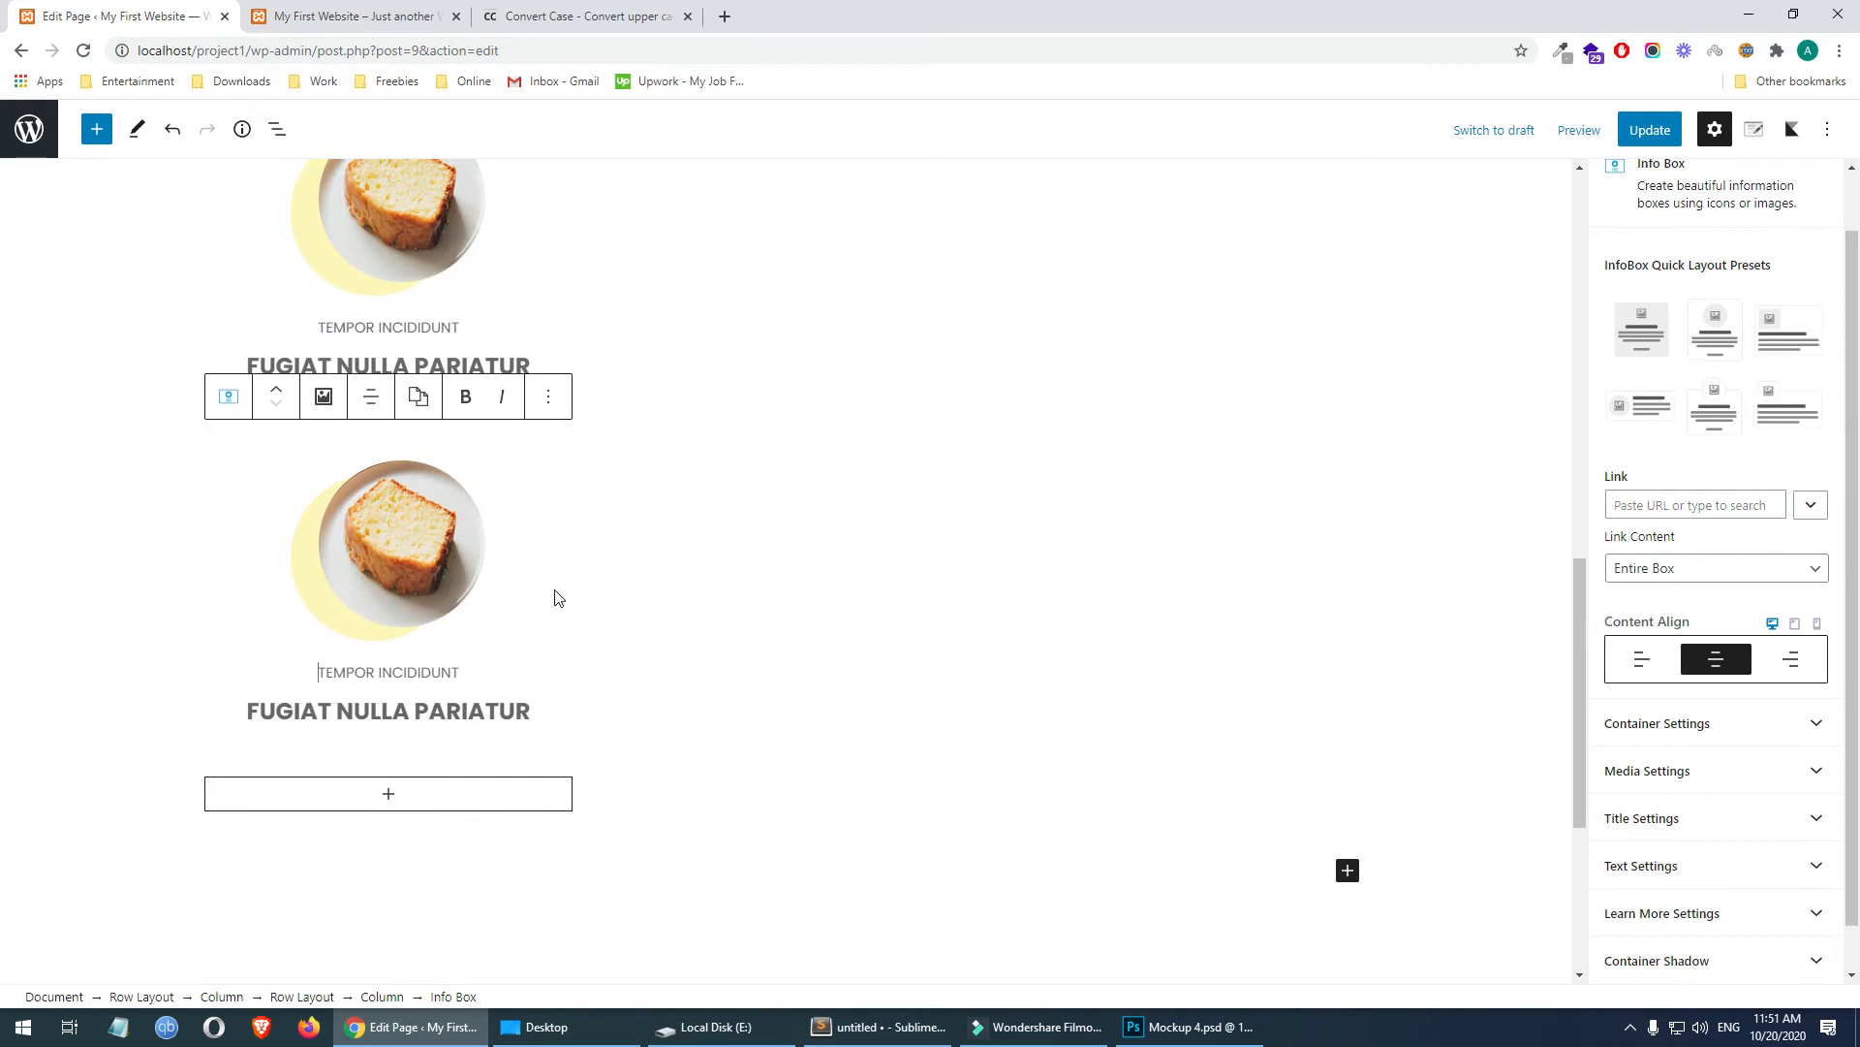
scroll(528, 640, "up", 2)
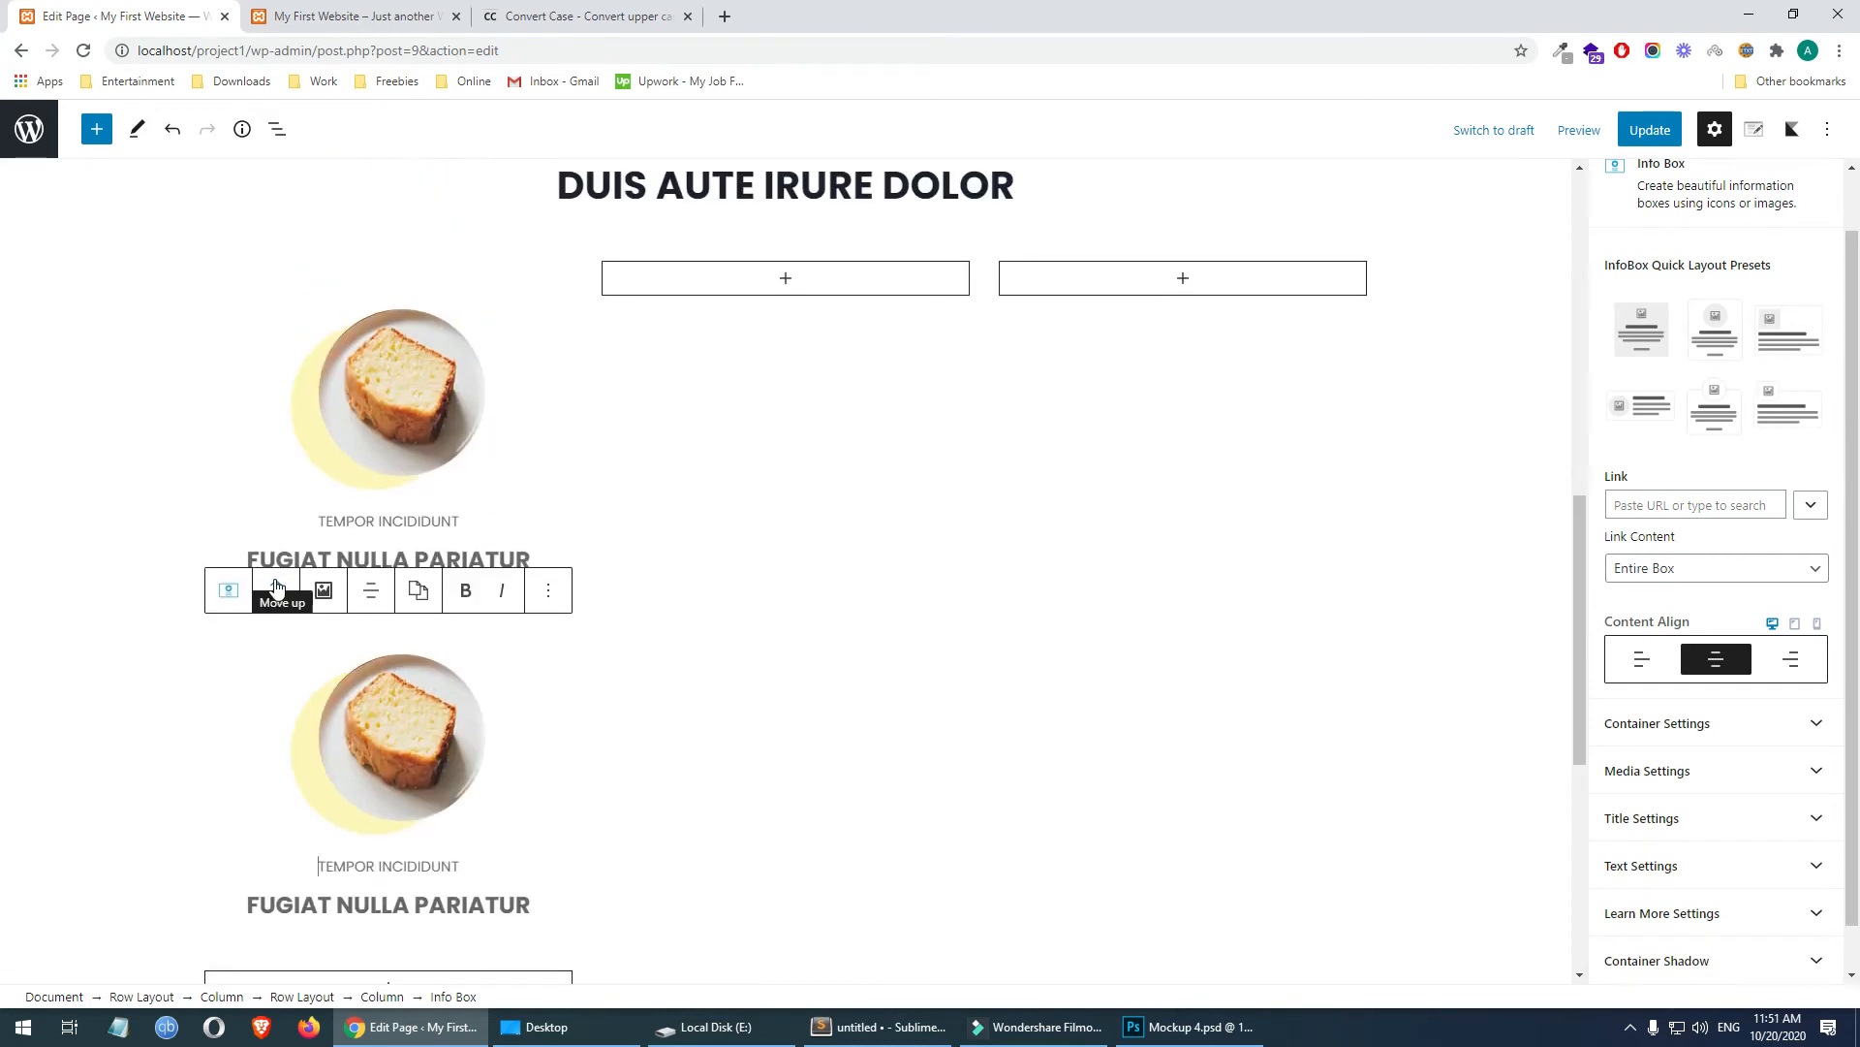
left_click_drag(276, 587, 819, 548)
scroll(881, 348, "down", 2)
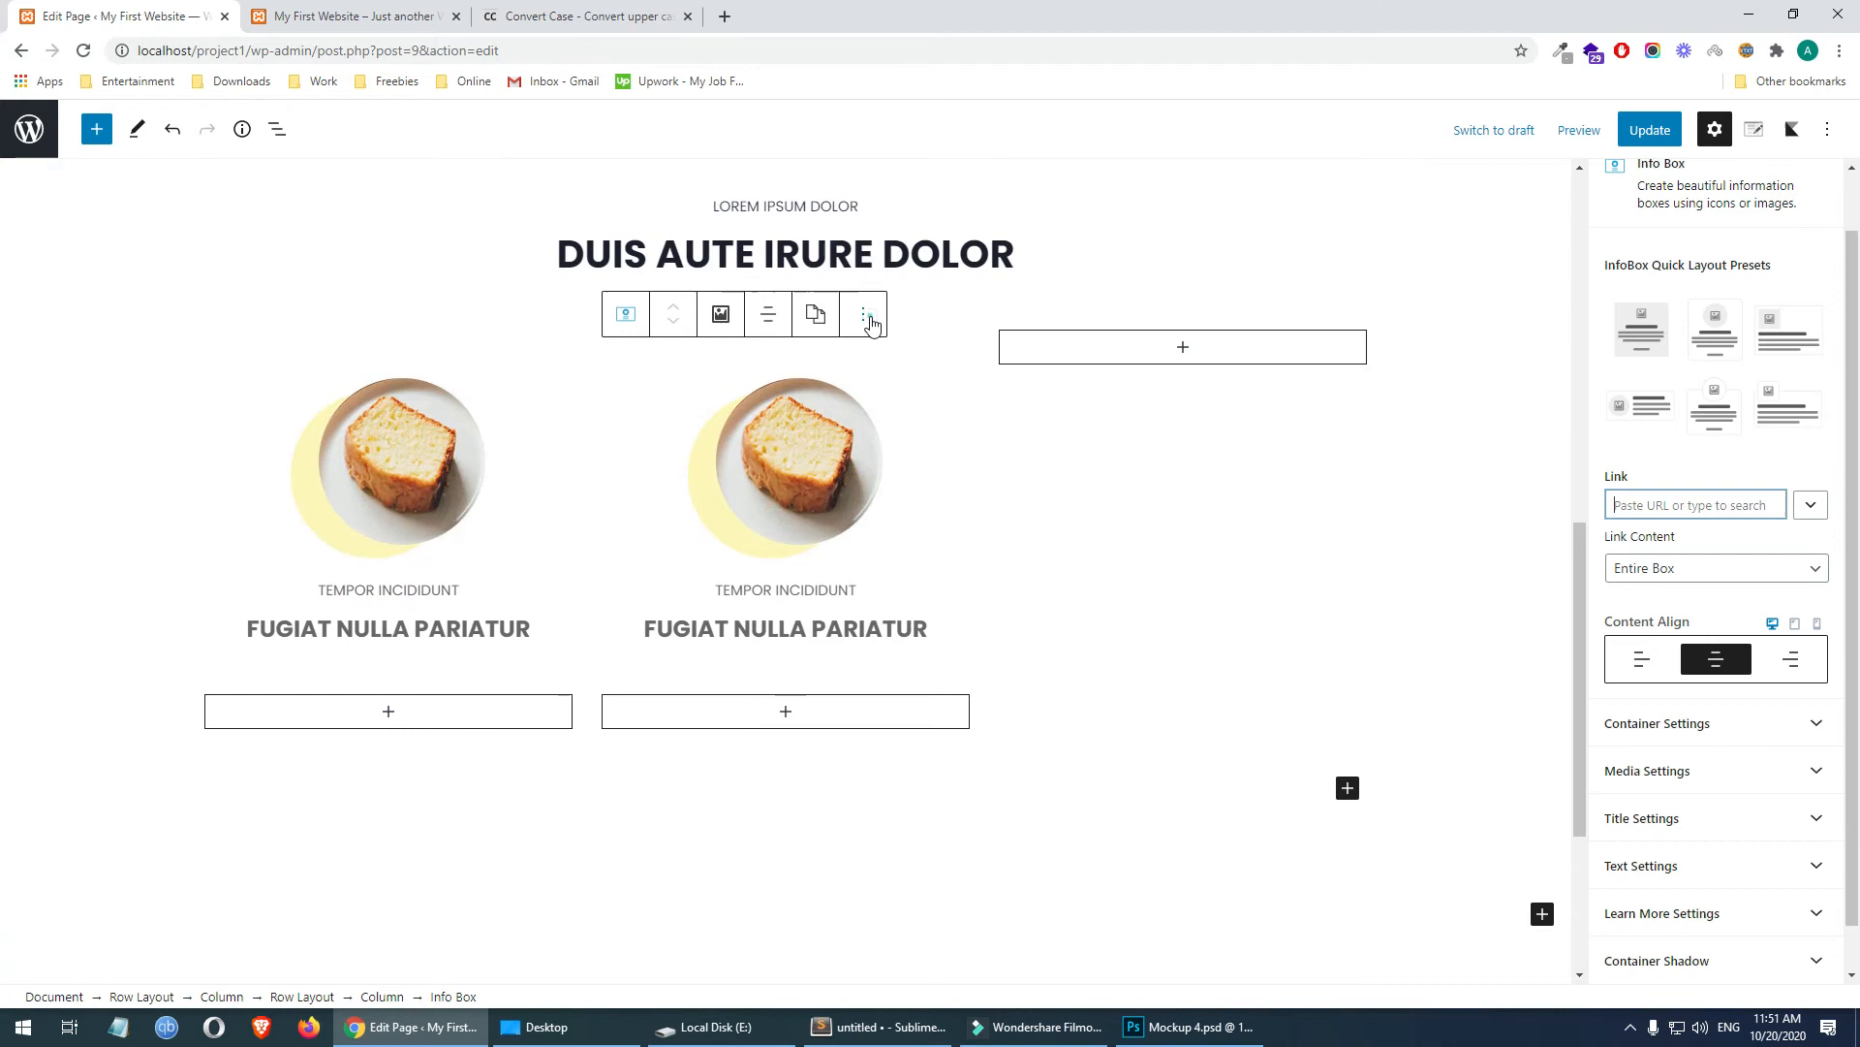
- Duplicate the middle column's info box and move the copy into the empty third column
left_click(863, 313)
left_click(922, 449)
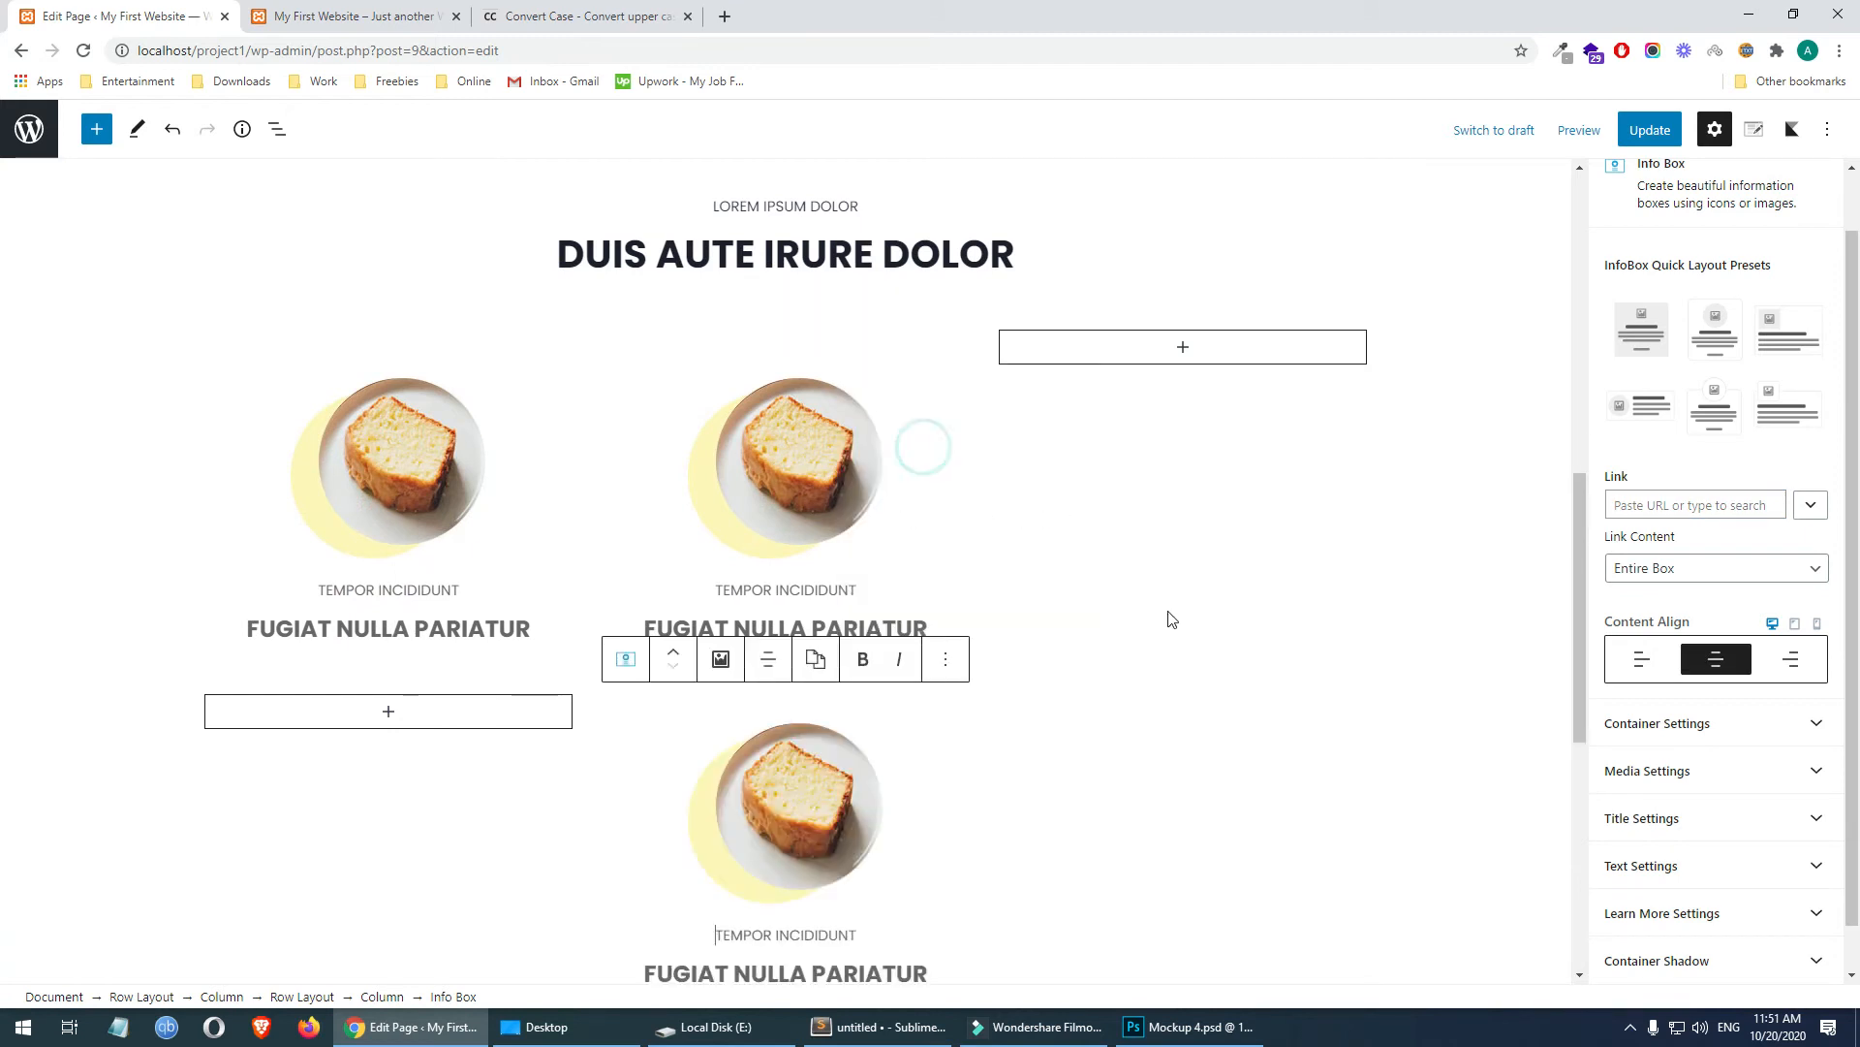
left_click_drag(678, 662, 1169, 612)
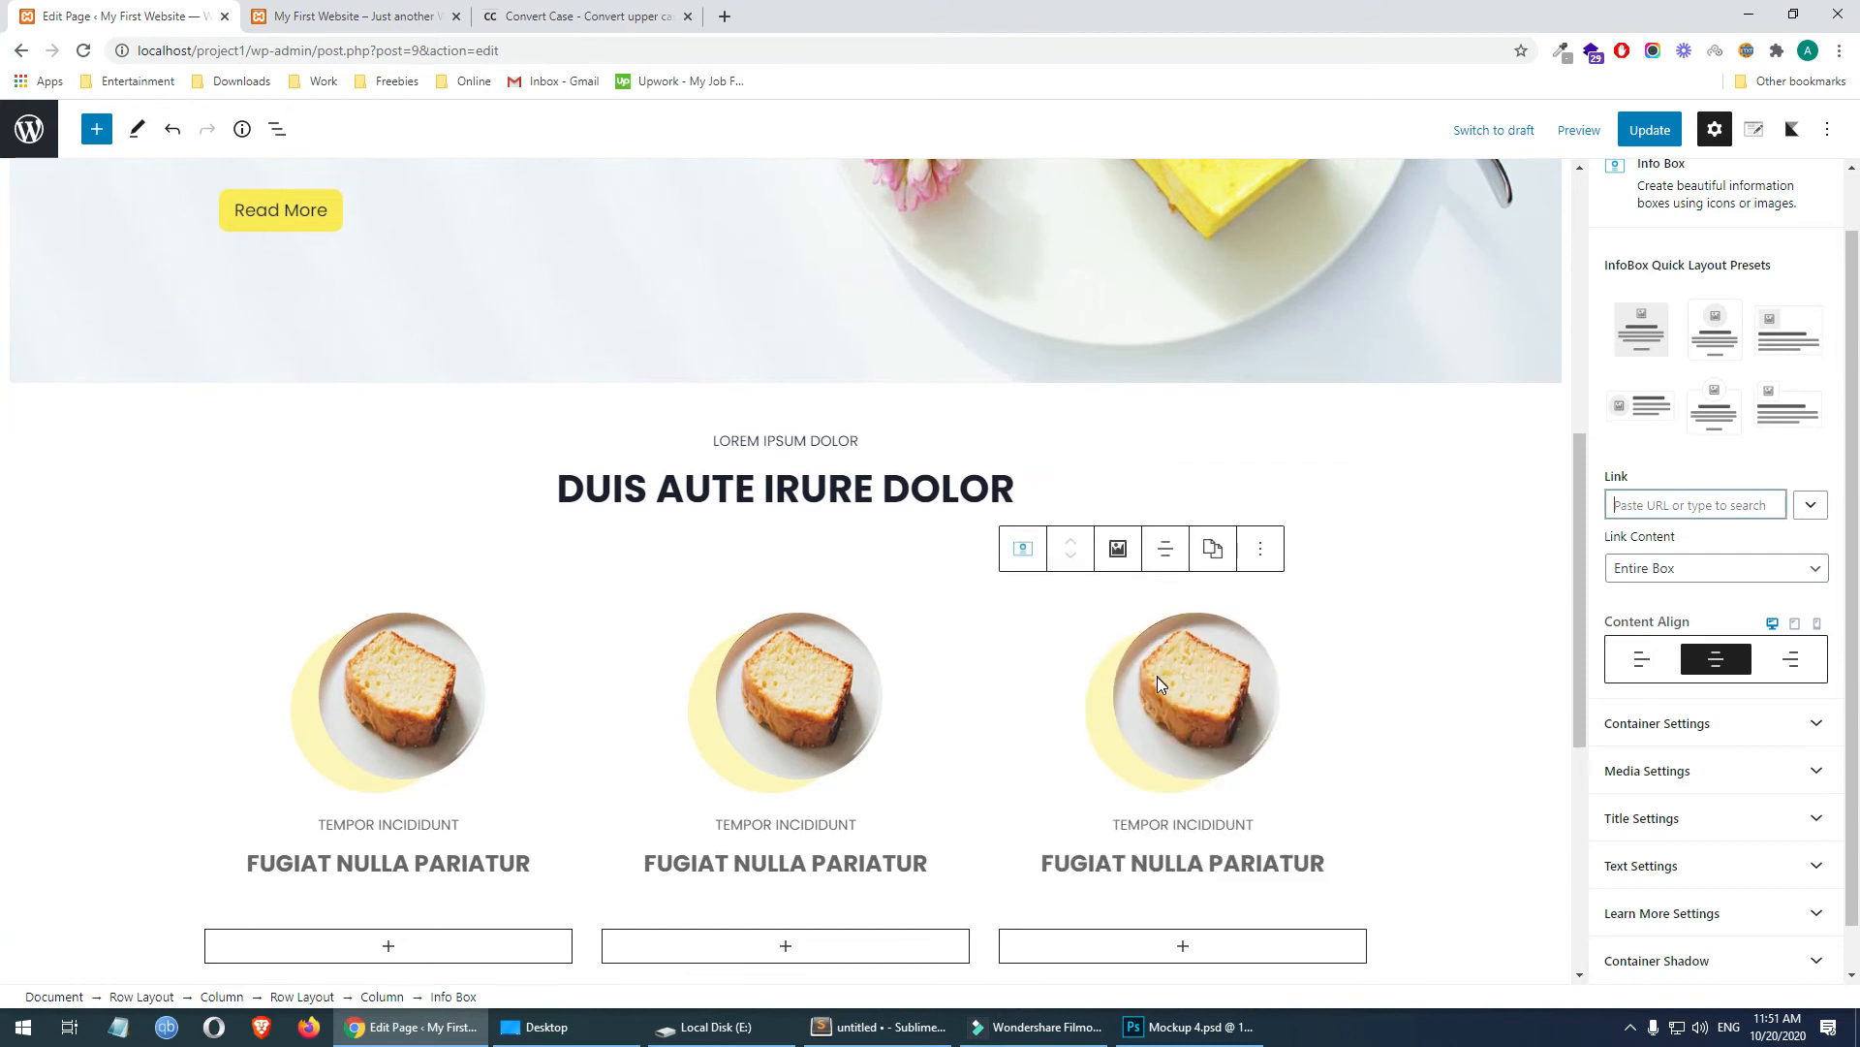
- Replace the middle info box's title with the copied lowercase text "commodo consequat"
scroll(730, 455, "down", 4)
triple_click(759, 446)
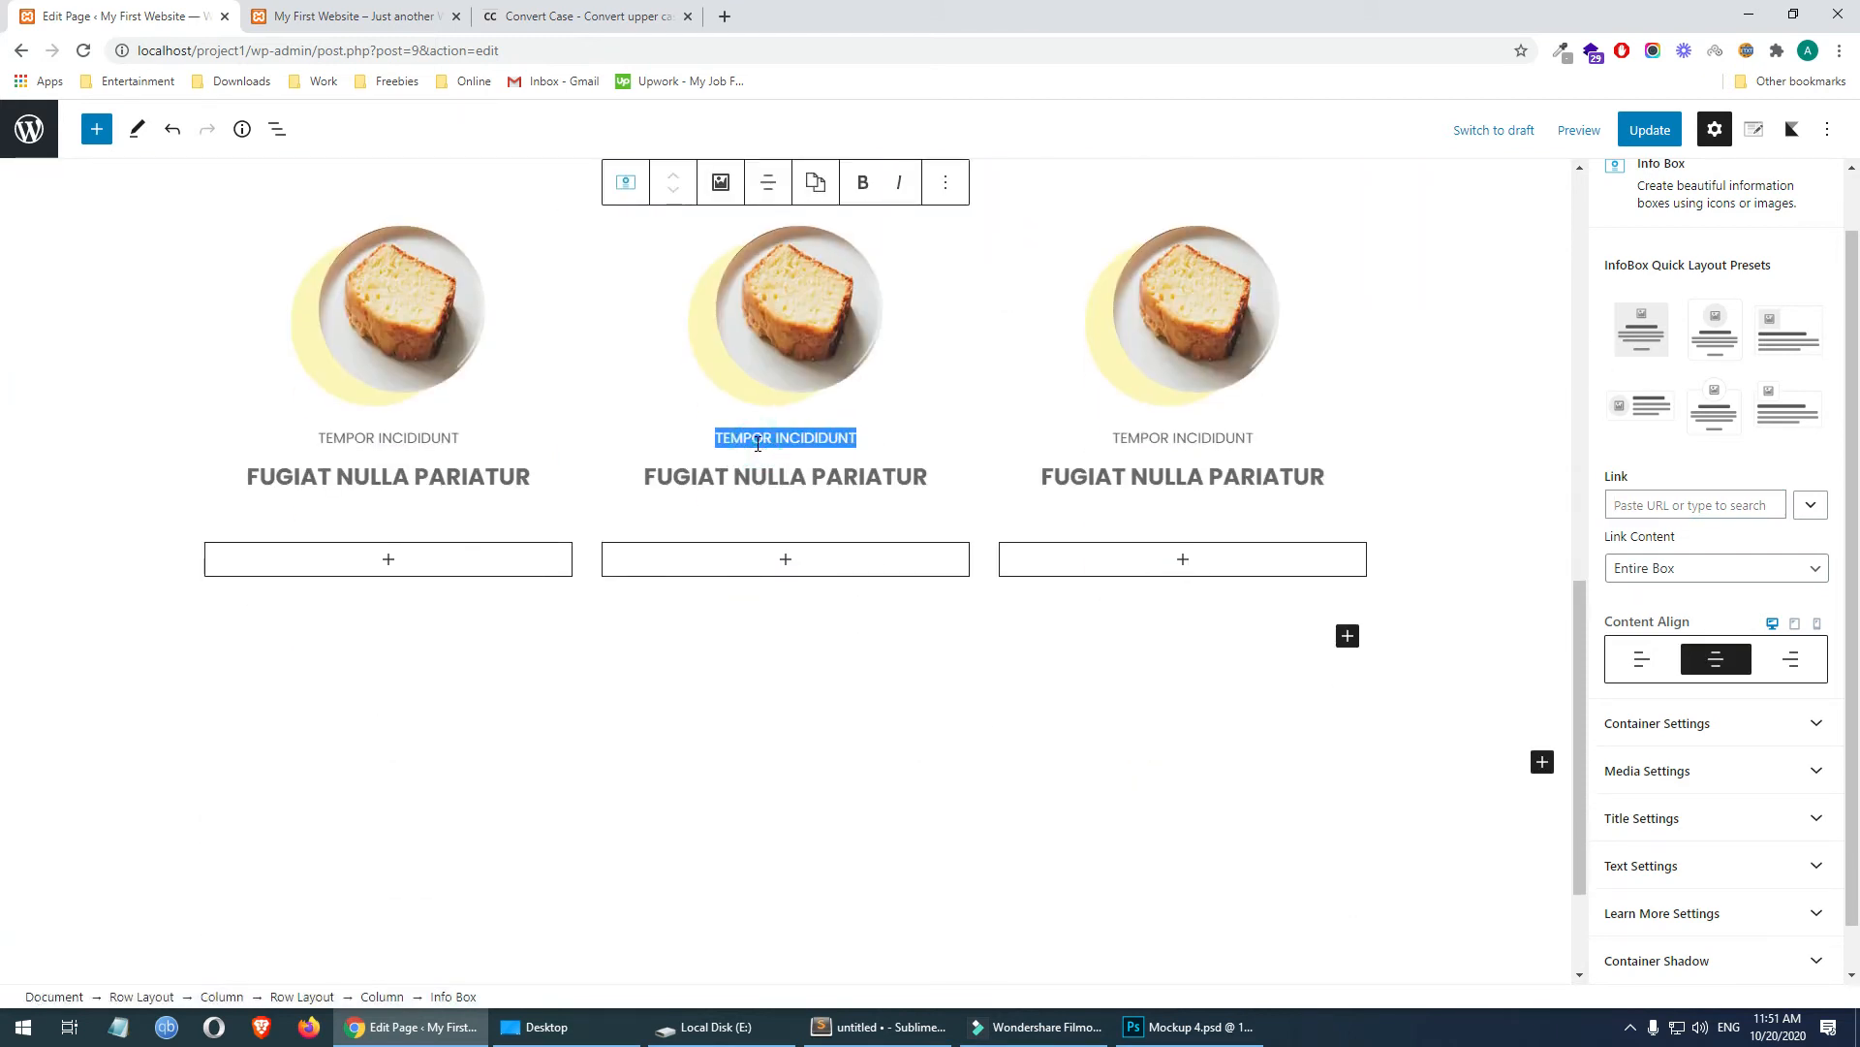
type("commodo consequat")
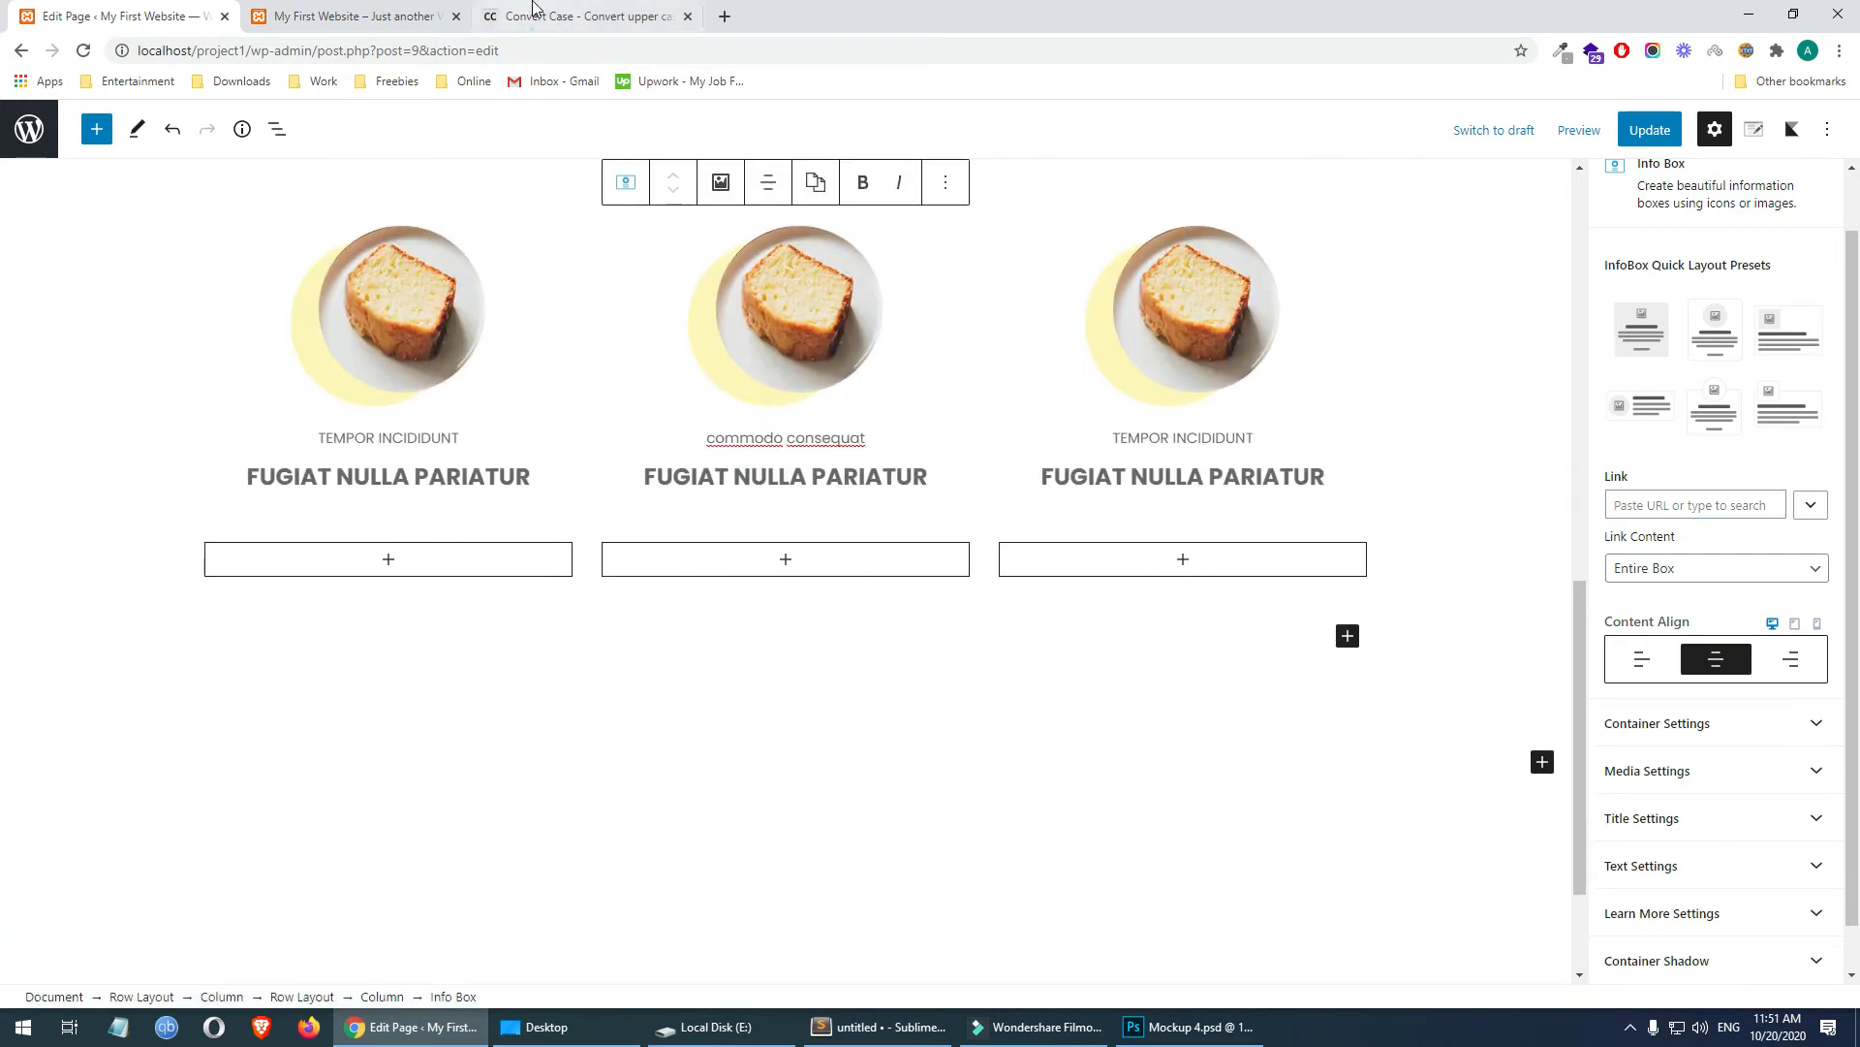
- Convert "commodo consequat" to UPPER CASE in the case converter and paste the result as the middle info box's title
left_click(562, 17)
type("commodo consequat")
left_click(598, 510)
left_click_drag(538, 290, 324, 291)
left_click(348, 17)
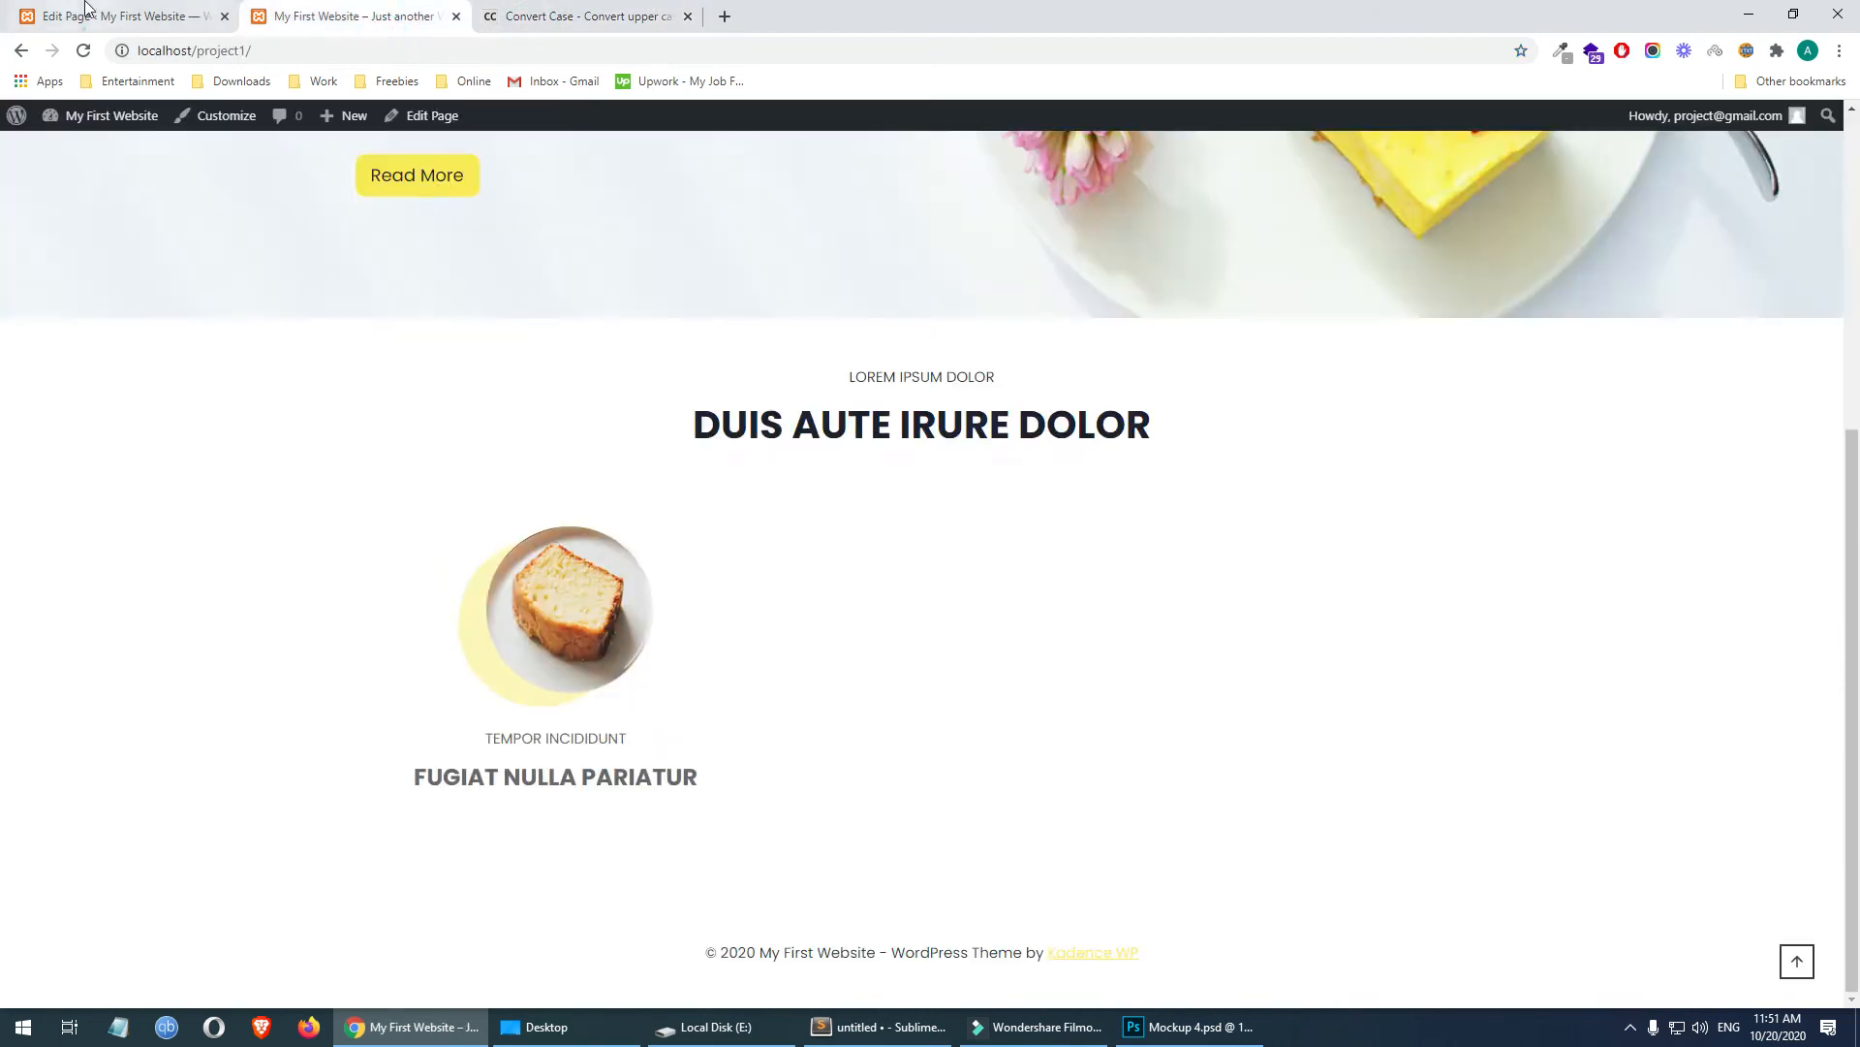
left_click(107, 17)
triple_click(802, 438)
key("ctrl+v")
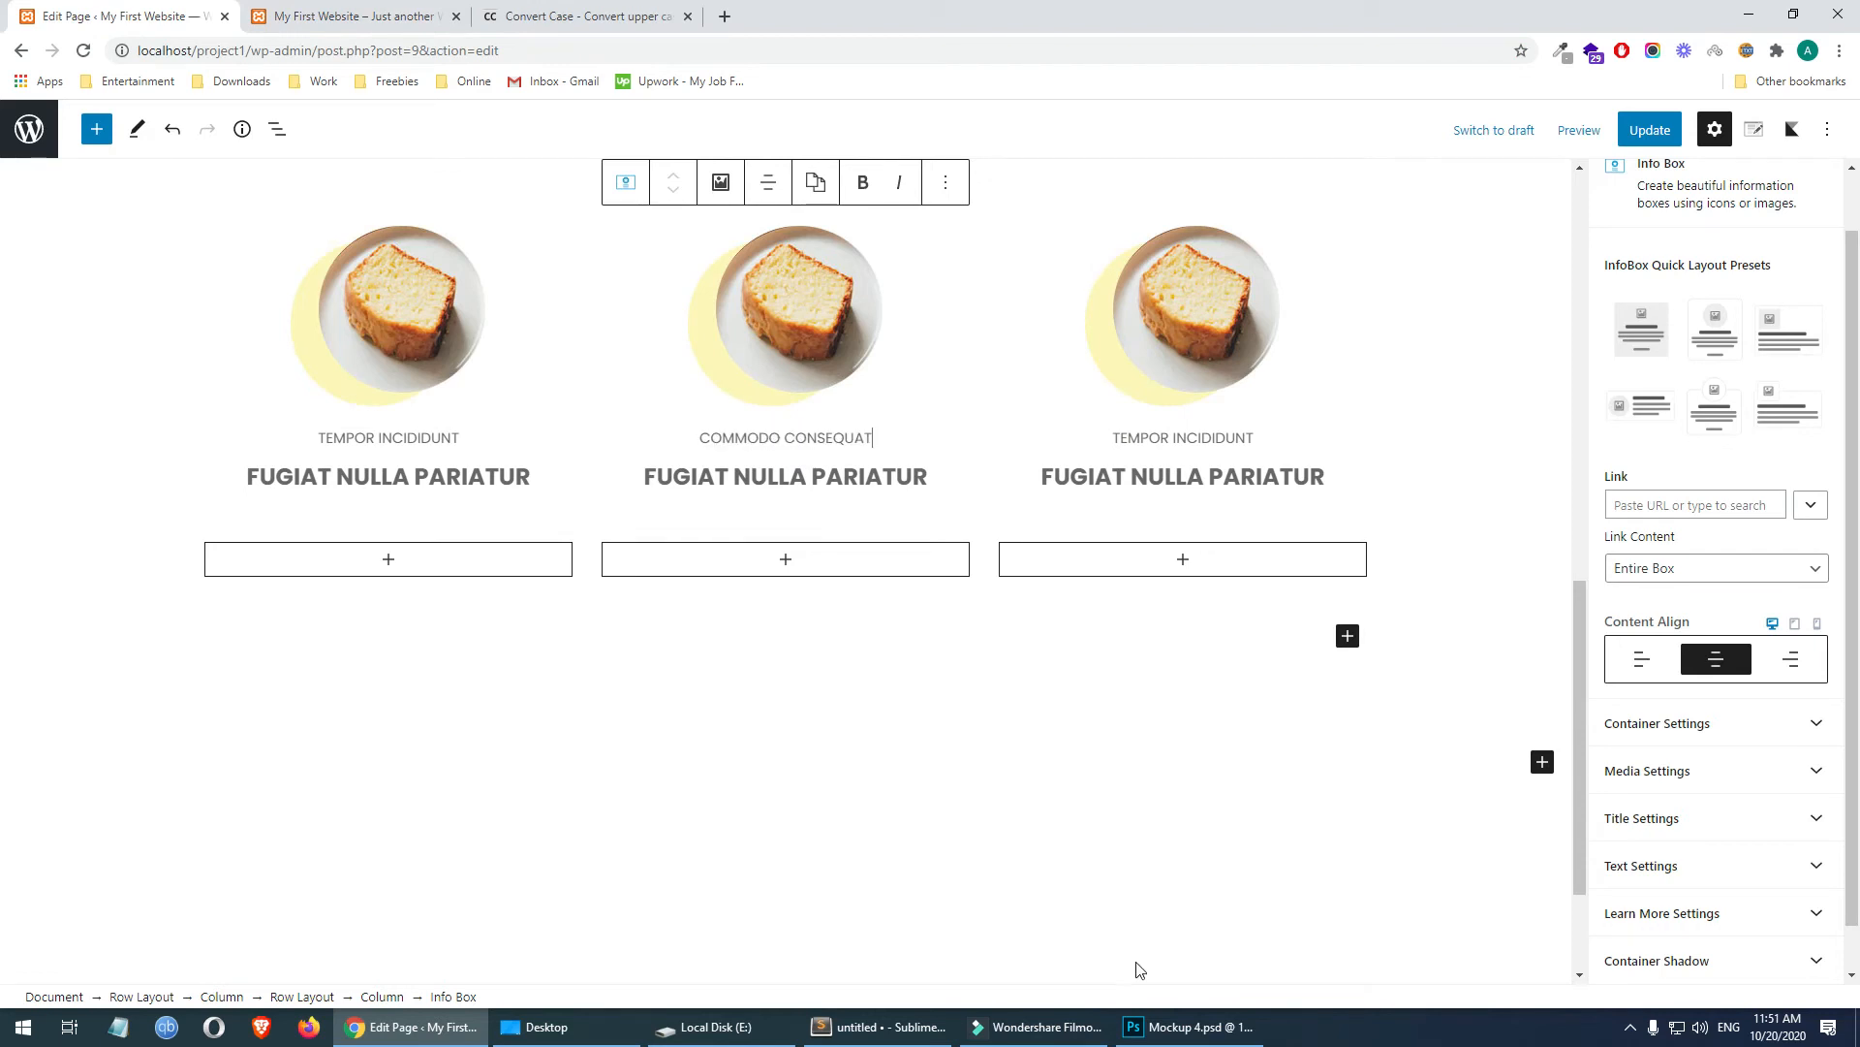
- Switch to Photoshop and select the second item's whole bold heading "deserunt mollit anim" for copying
left_click(1190, 1026)
left_click(765, 528)
key("t")
left_click(831, 521)
triple_click(831, 521)
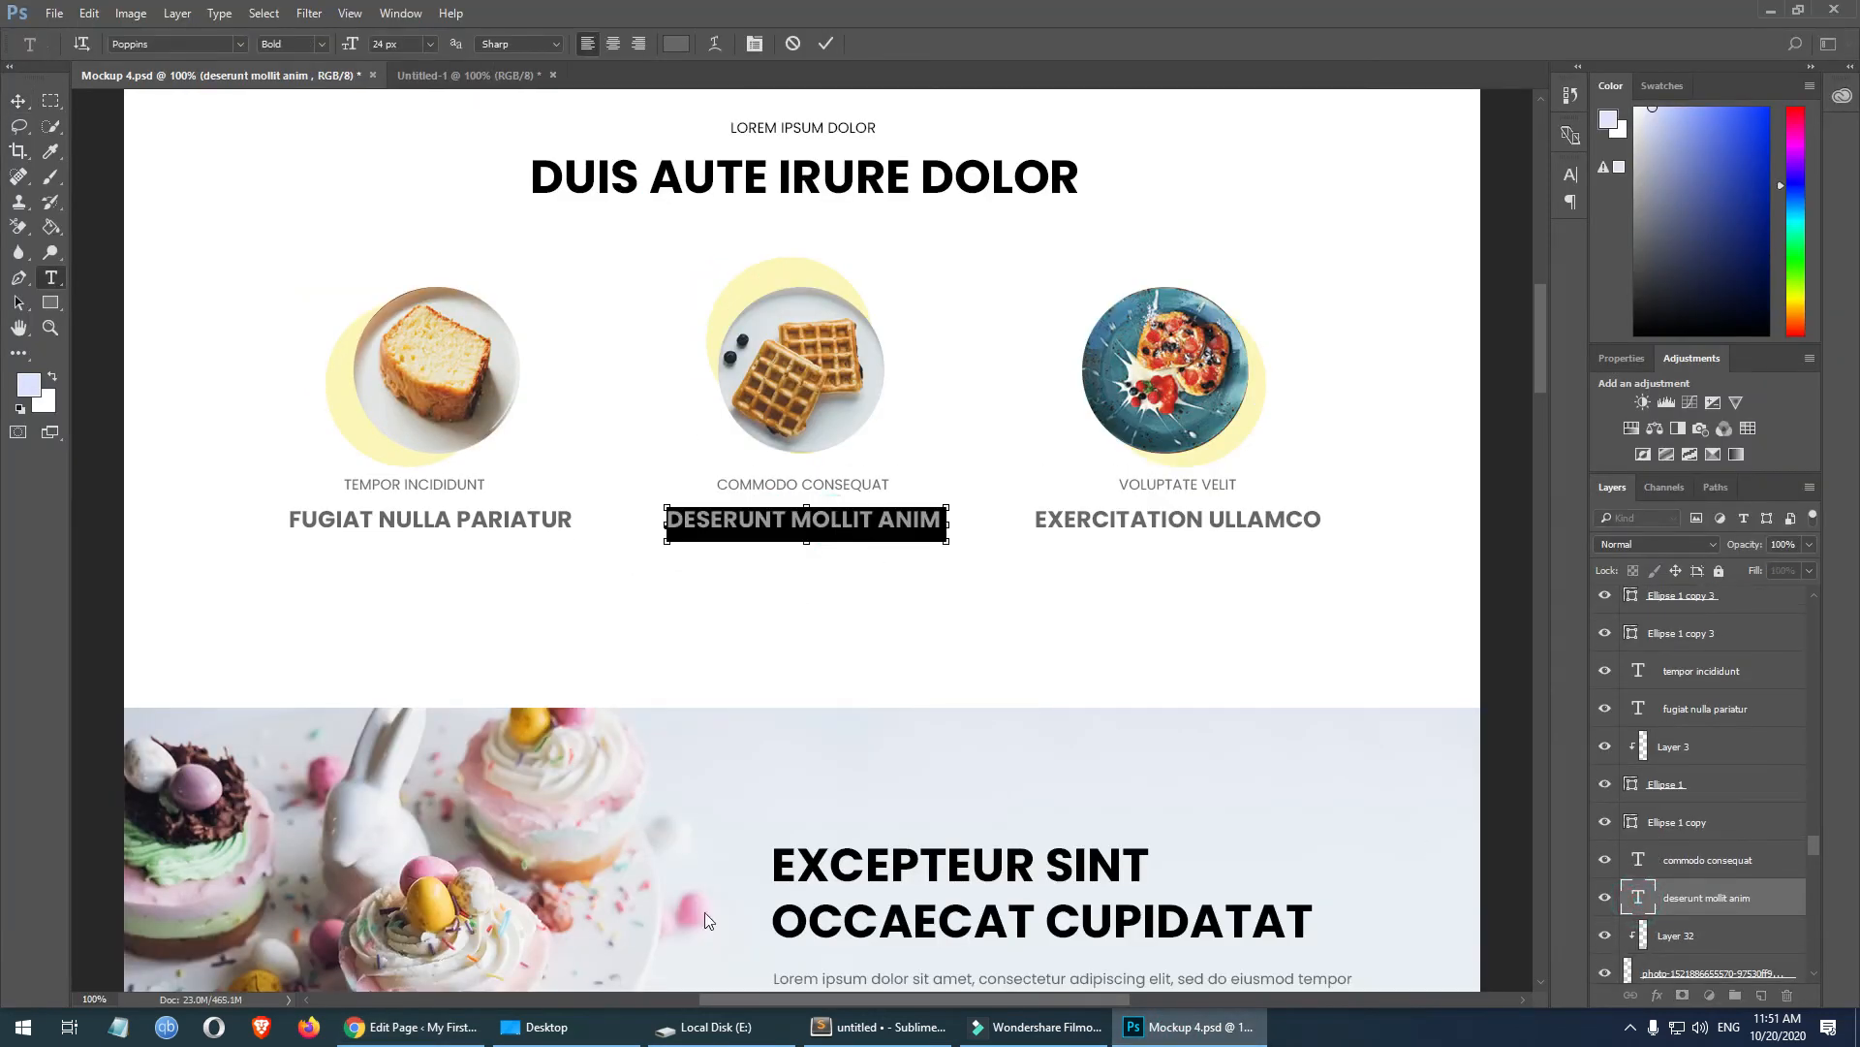
- Paste "deserunt mollit anim" into the browser's case converter, convert it to UPPER CASE, and copy the result
left_click(411, 1027)
left_click(544, 17)
type("deserunt mollit anim")
left_click(598, 511)
left_click_drag(547, 281, 223, 289)
key("ctrl+c")
- Switch to the WordPress page editor and replace the middle info box's bold heading with the copied "DESERUNT MOLLIT ANIM"
left_click(95, 21)
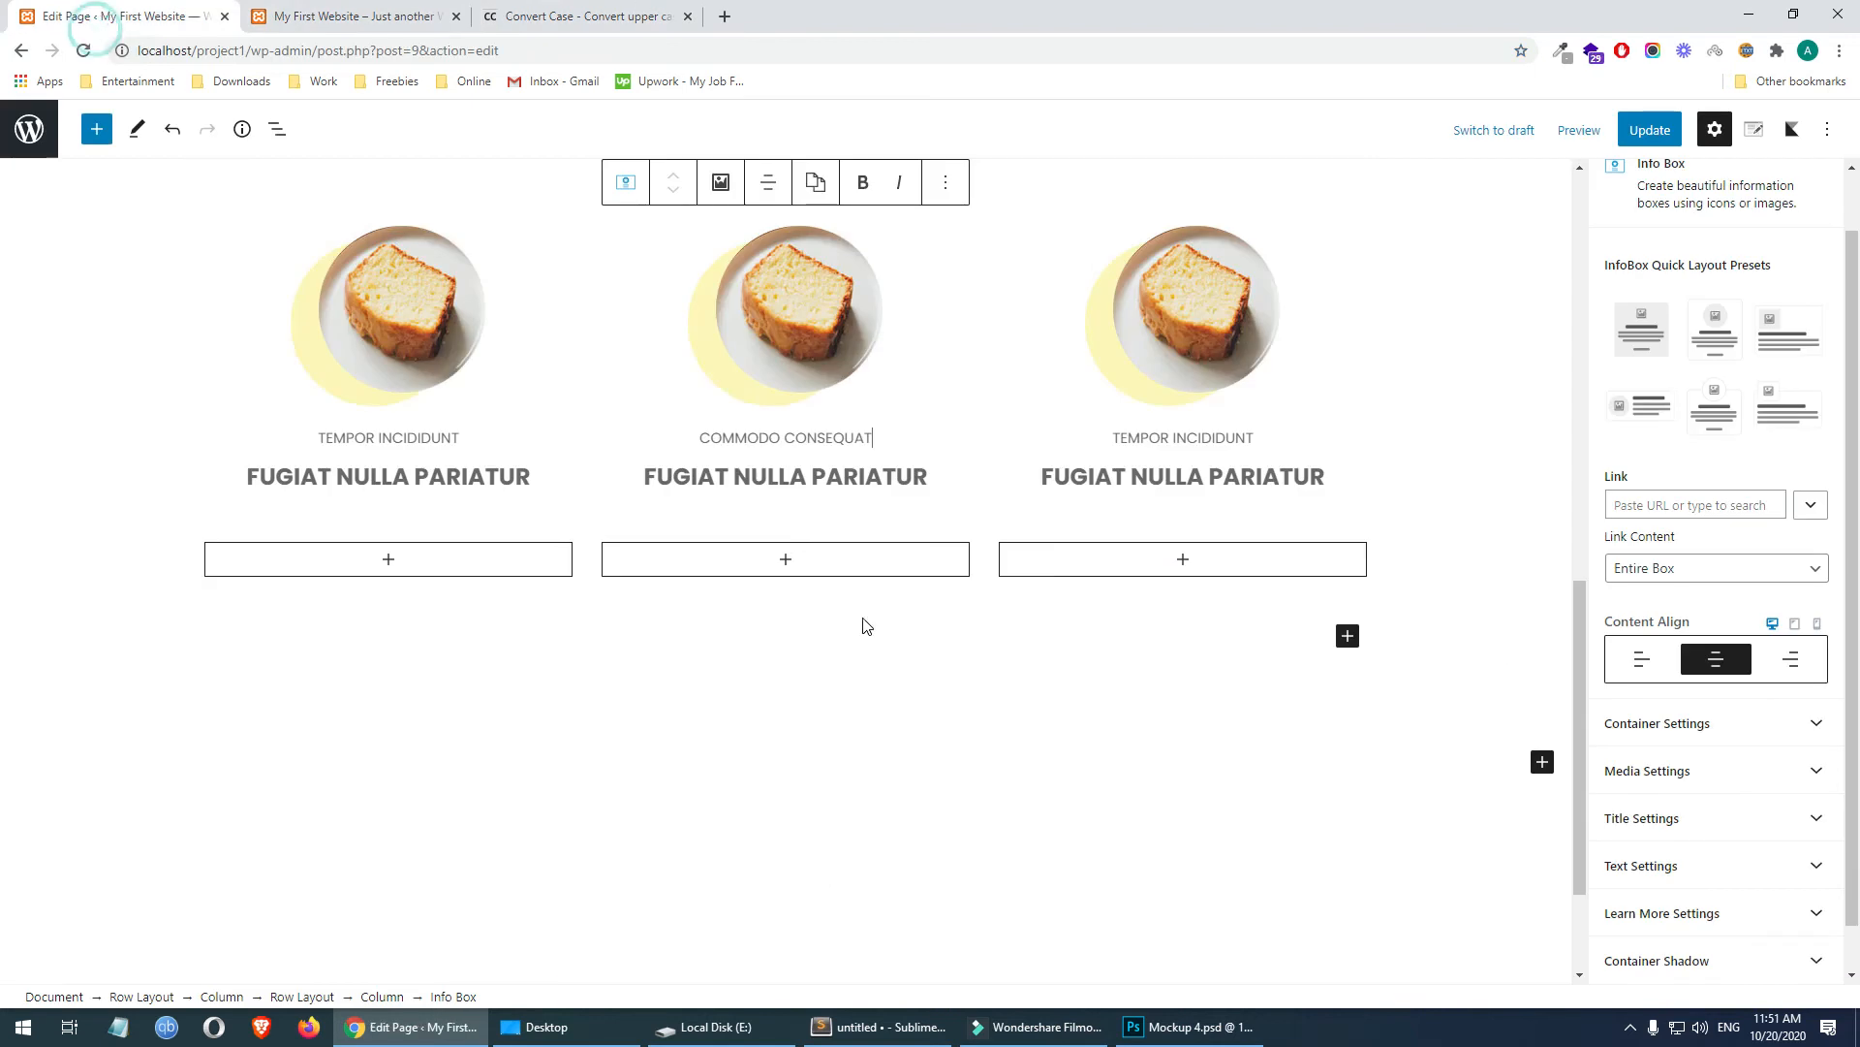
triple_click(769, 482)
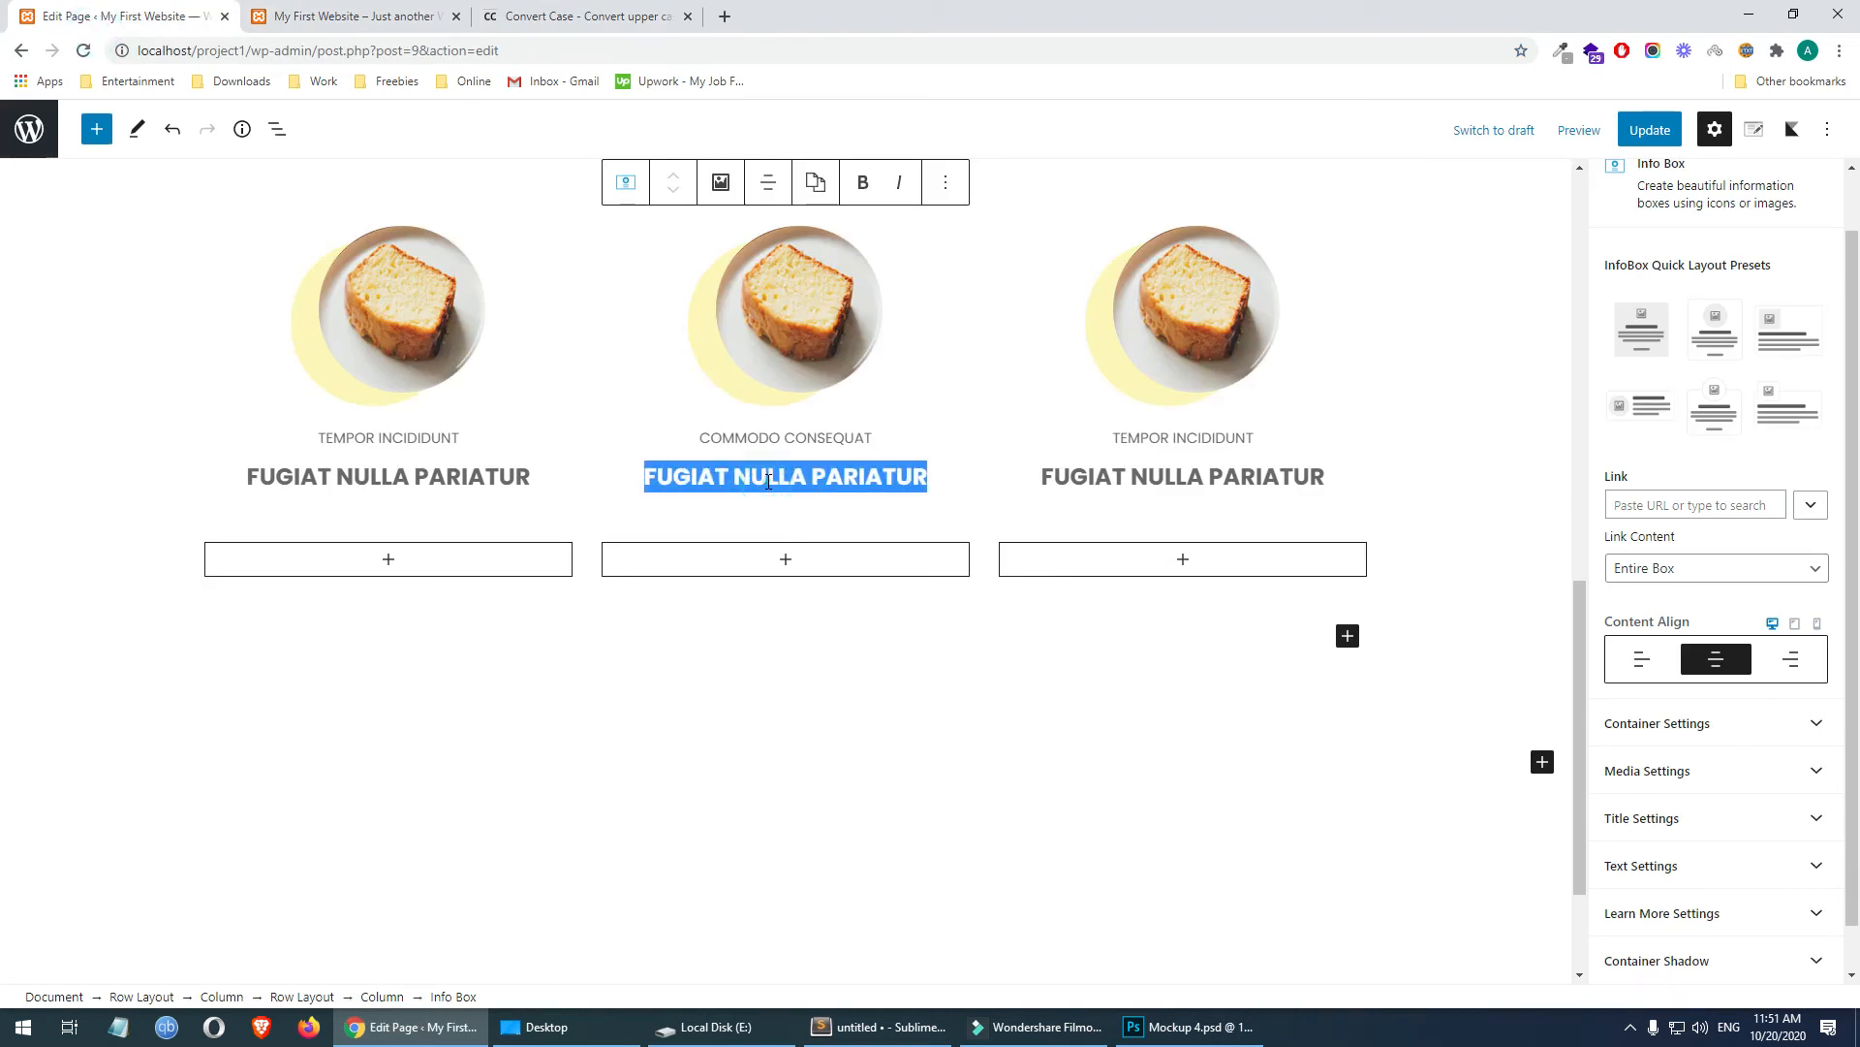
key("ctrl+v")
- Switch to Photoshop and select the third item's whole small label "voluptate velit" for copying
left_click(1190, 1026)
left_click(1163, 484)
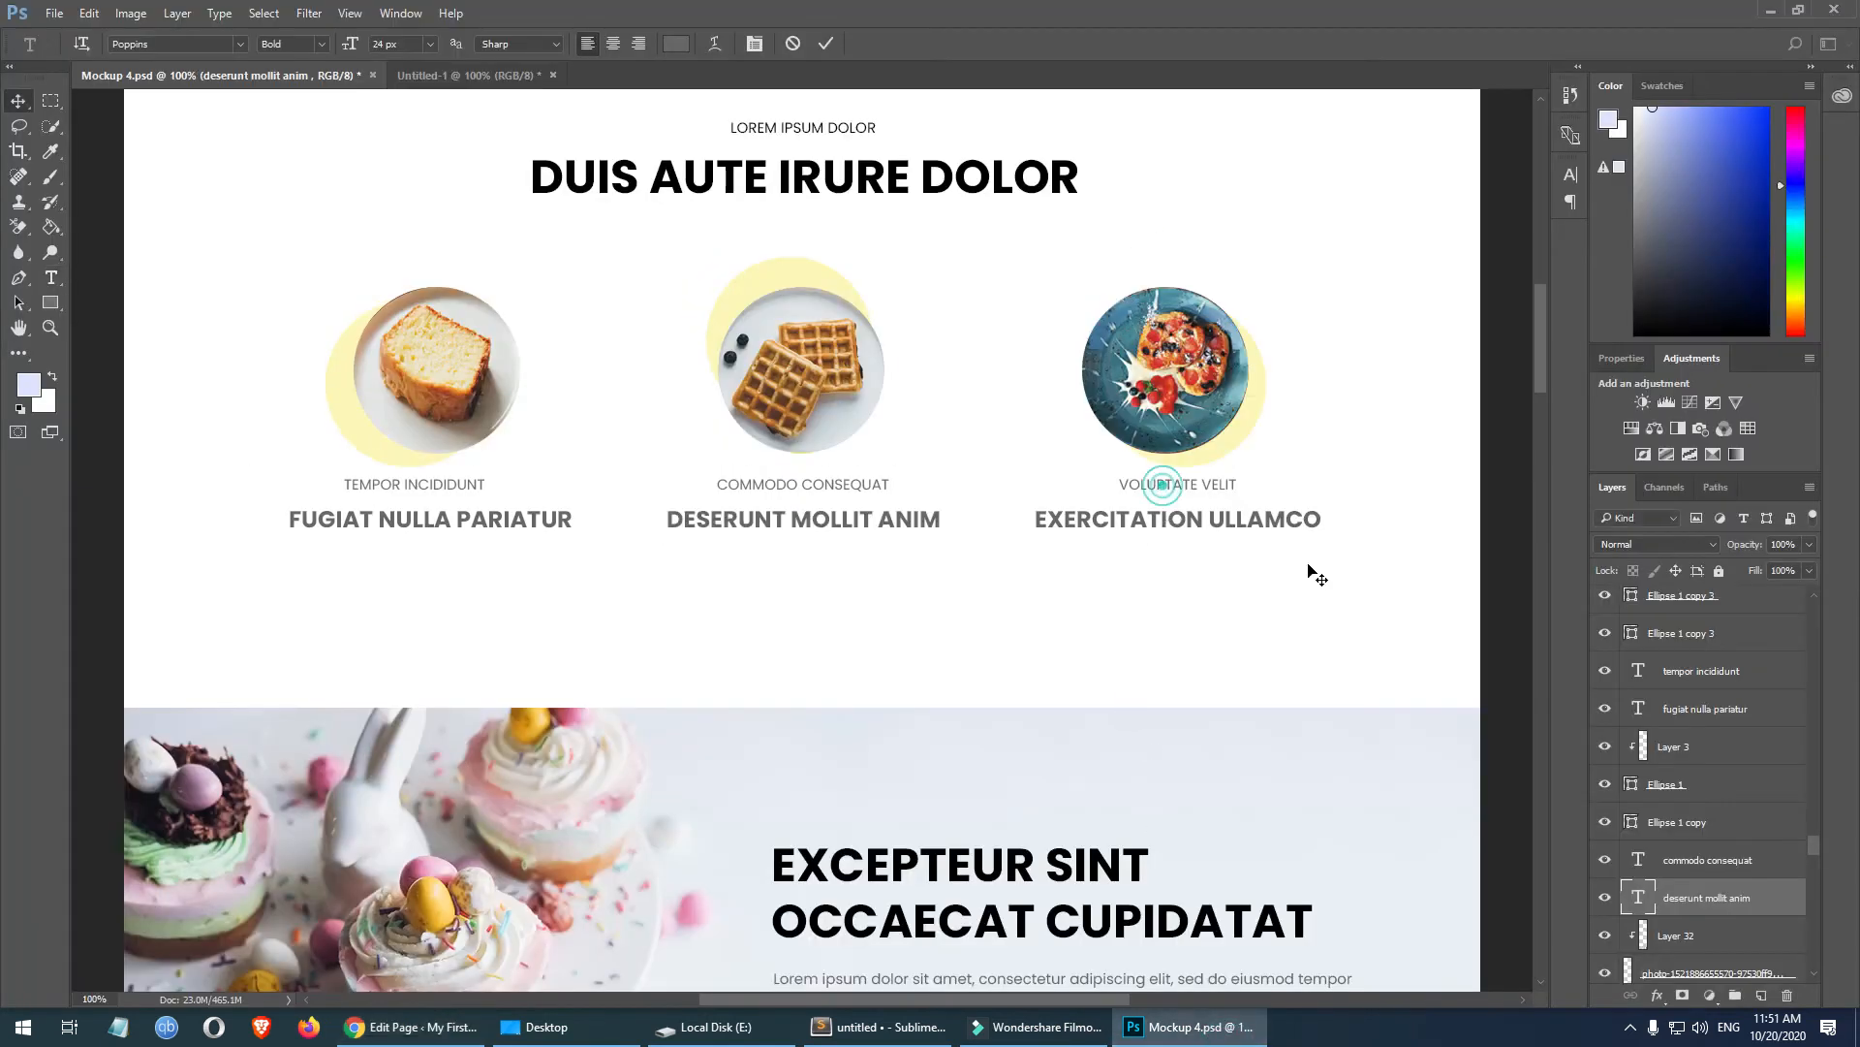
scroll(1652, 839, "down", 2)
double_click(1640, 831)
left_click(1188, 485)
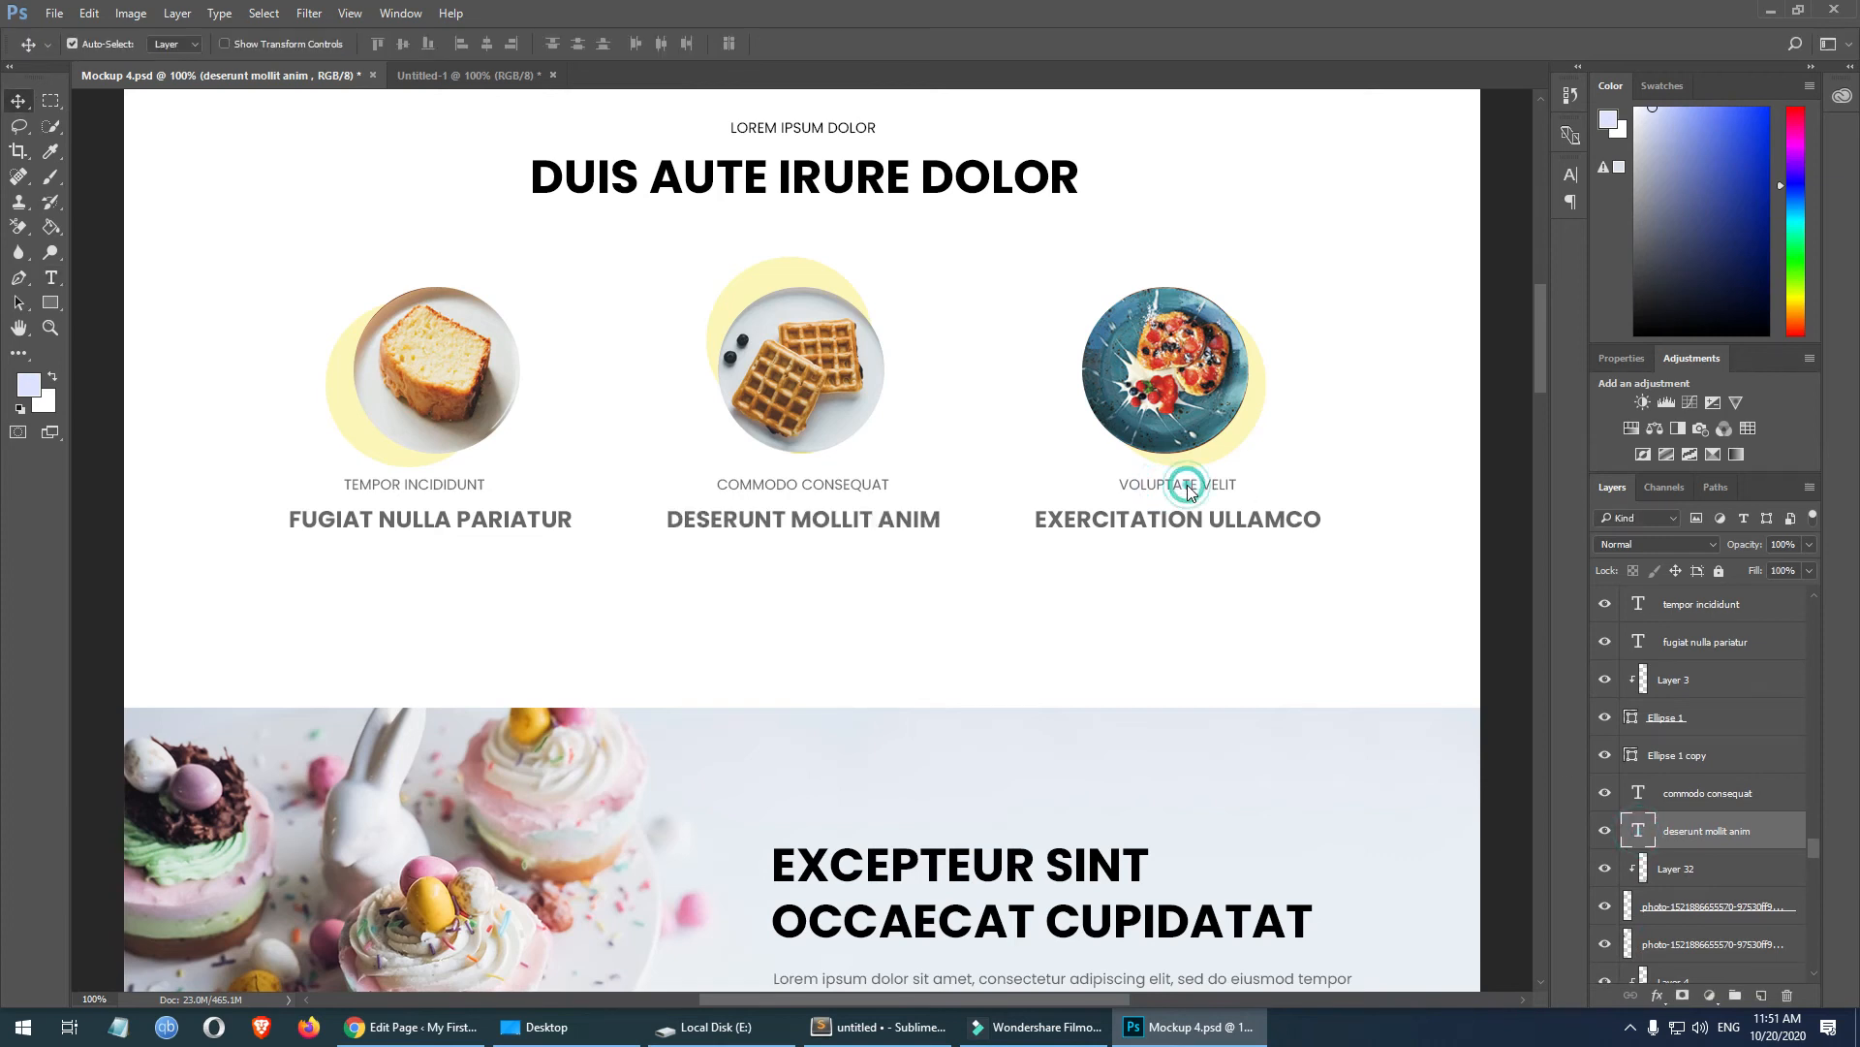
double_click(1632, 826)
left_click(1153, 485)
left_click(1170, 487)
double_click(1639, 608)
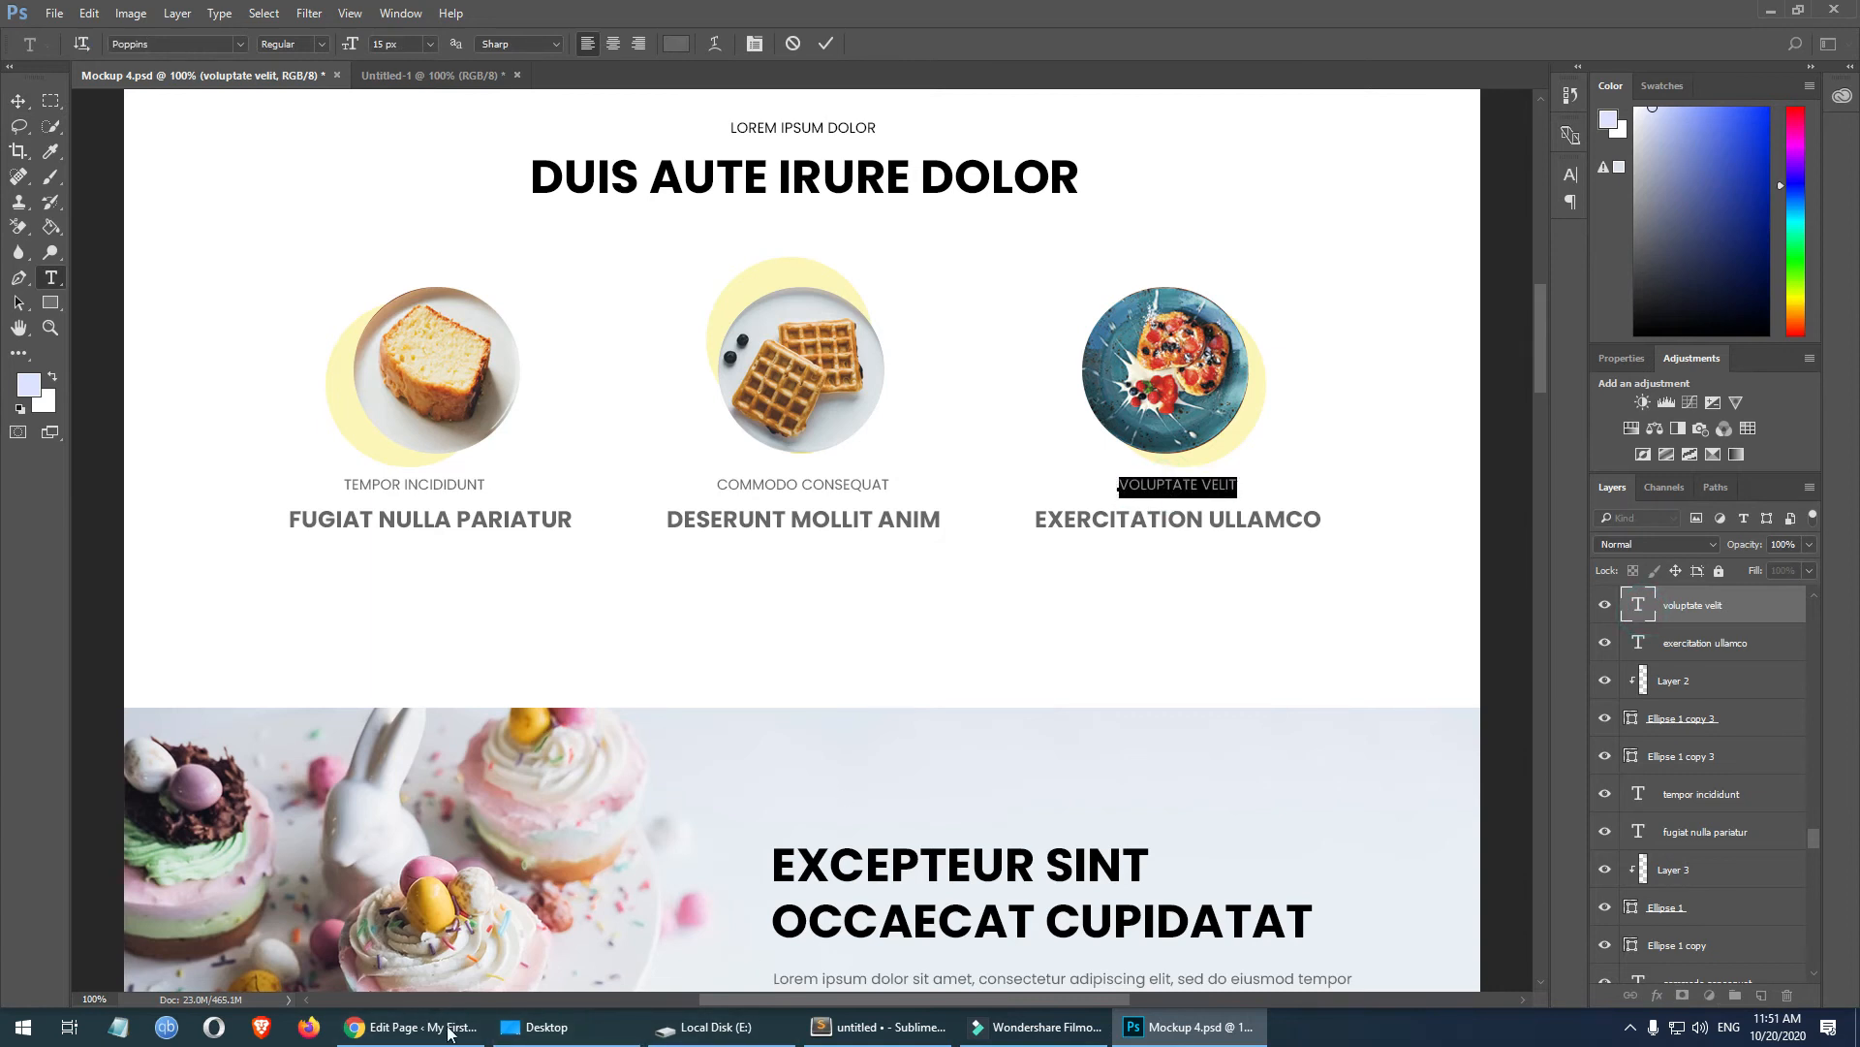
- Paste "voluptate velit" into the browser's case converter, convert it to UPPER CASE, and copy the result
left_click(412, 1026)
left_click(581, 16)
left_click(536, 315)
key("ctrl+a")
type("voluptate velit")
left_click(598, 511)
left_click(505, 278)
key("ctrl+a")
key("ctrl+c")
- Replace the third info box's title in the page editor with the copied "VOLUPTATE VELIT"
left_click(174, 21)
left_click(1162, 436)
key("ctrl+a")
key("ctrl+v")
- Switch to Photoshop and copy the third item's whole bold heading "exercitation ullamco"
left_click(1187, 1026)
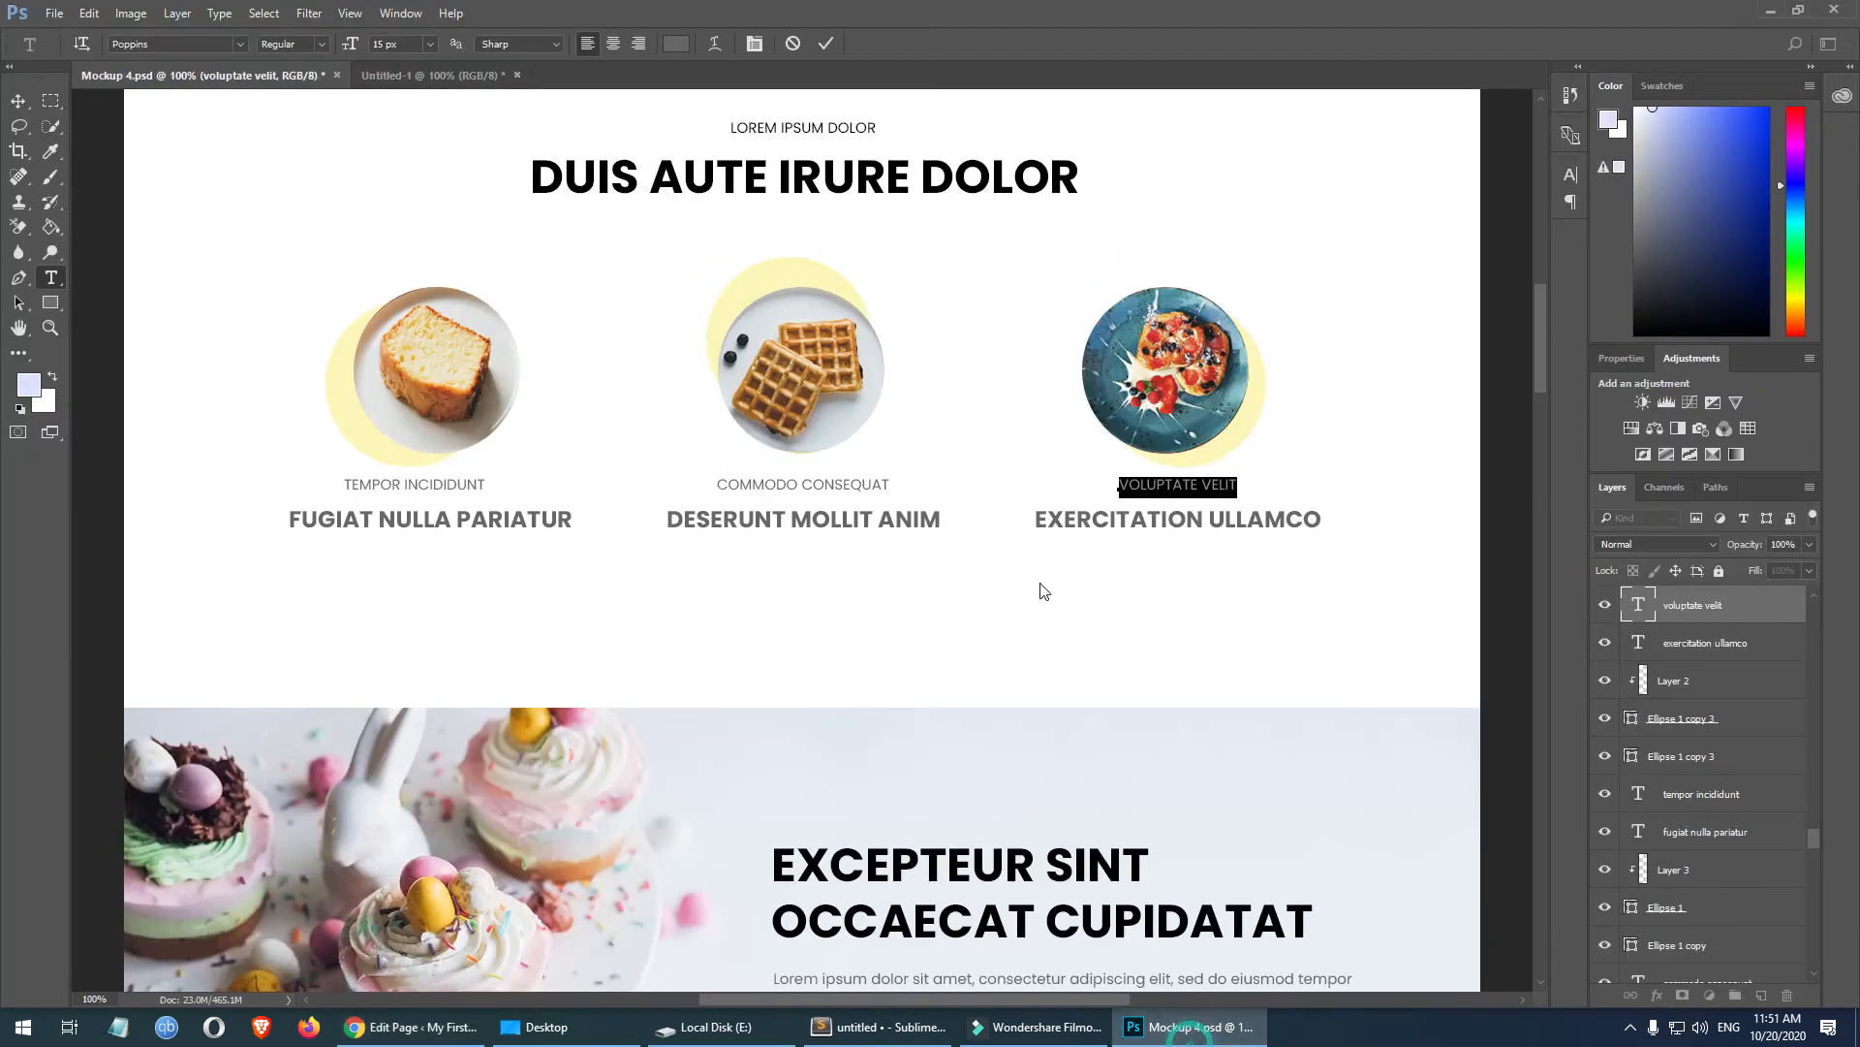
left_click(1148, 523, "ctrl")
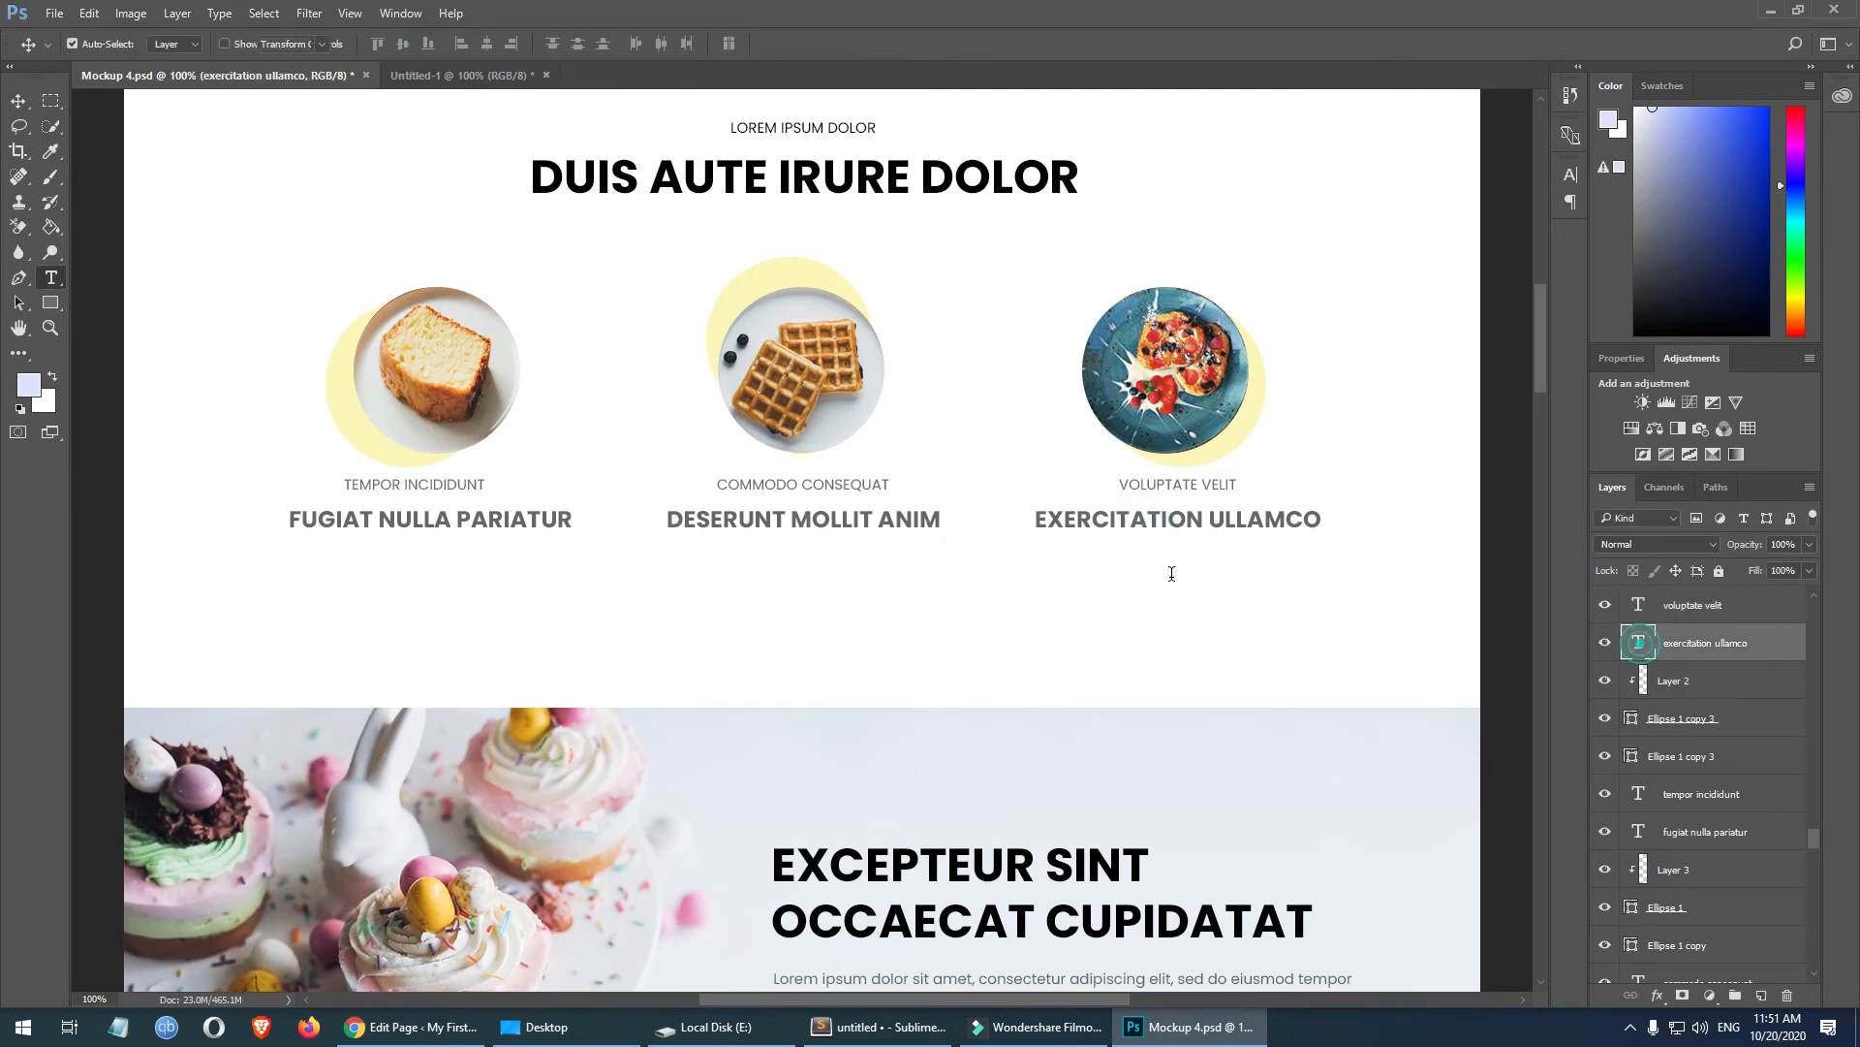
left_click(1153, 522)
key("ctrl+a")
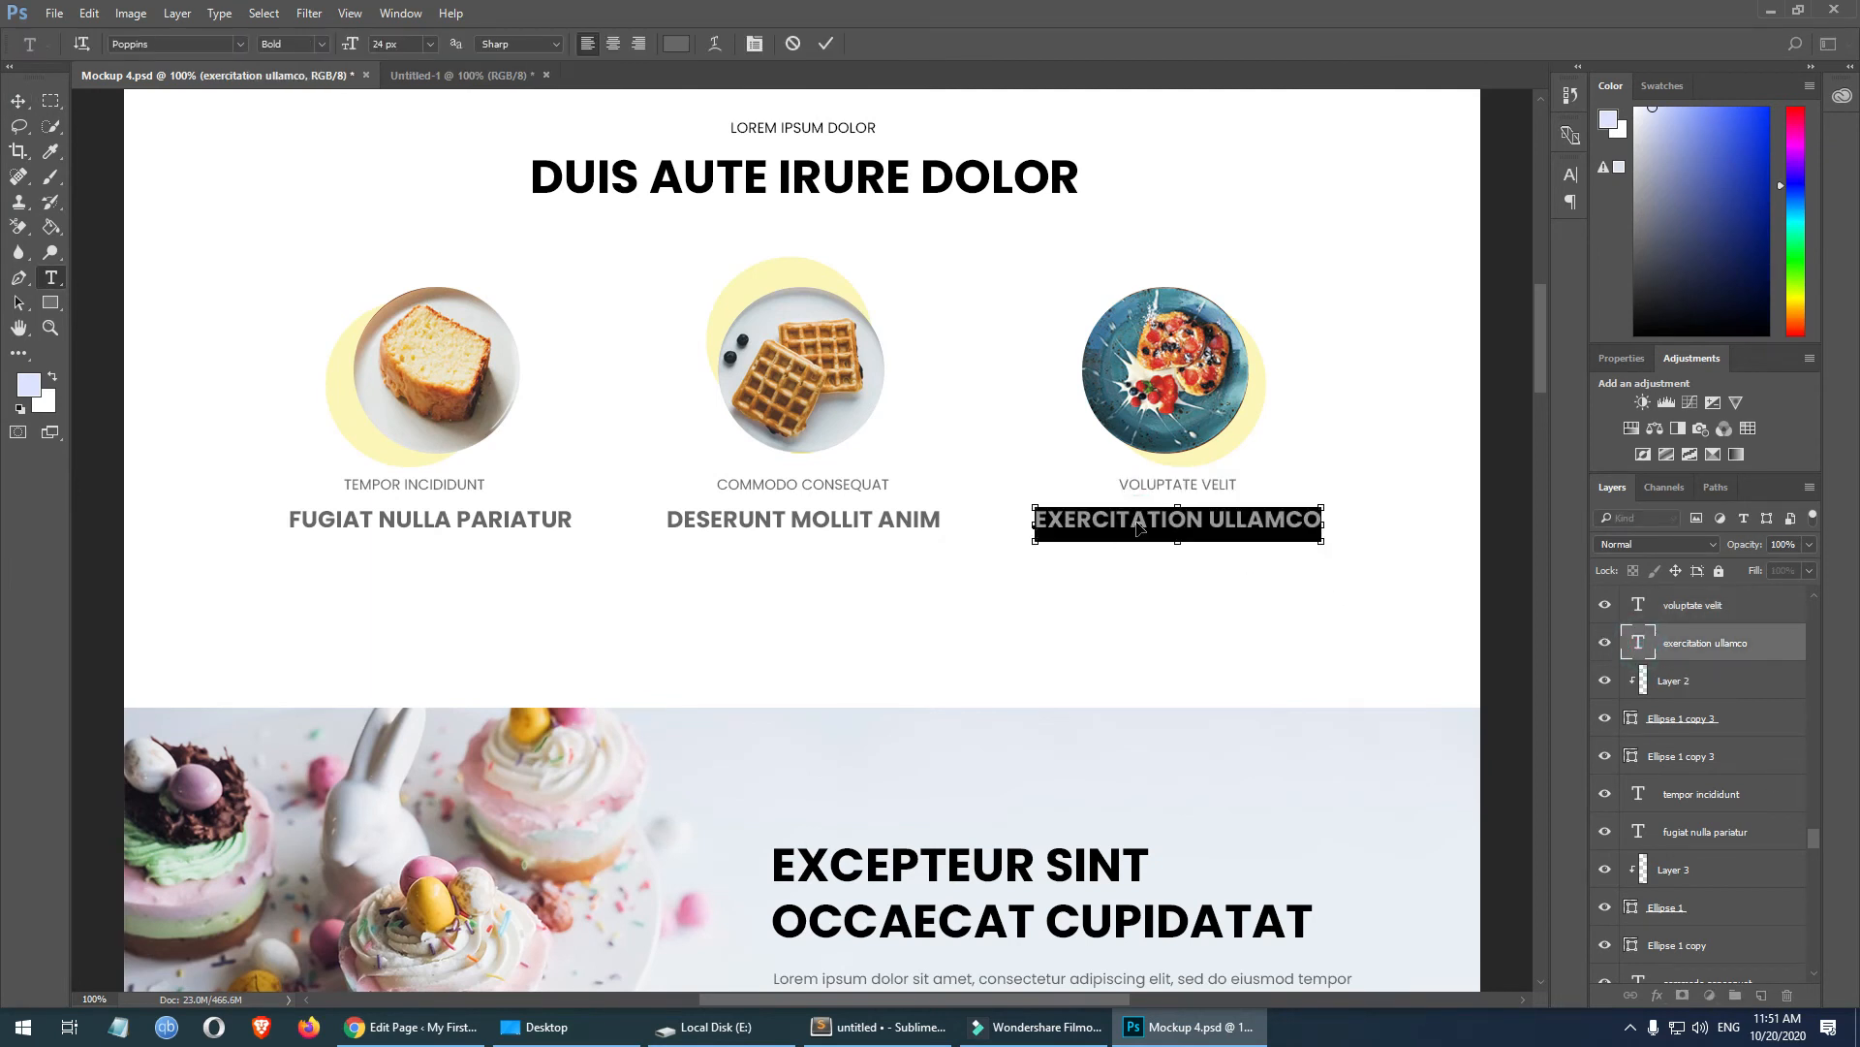
left_click(1178, 609, "ctrl")
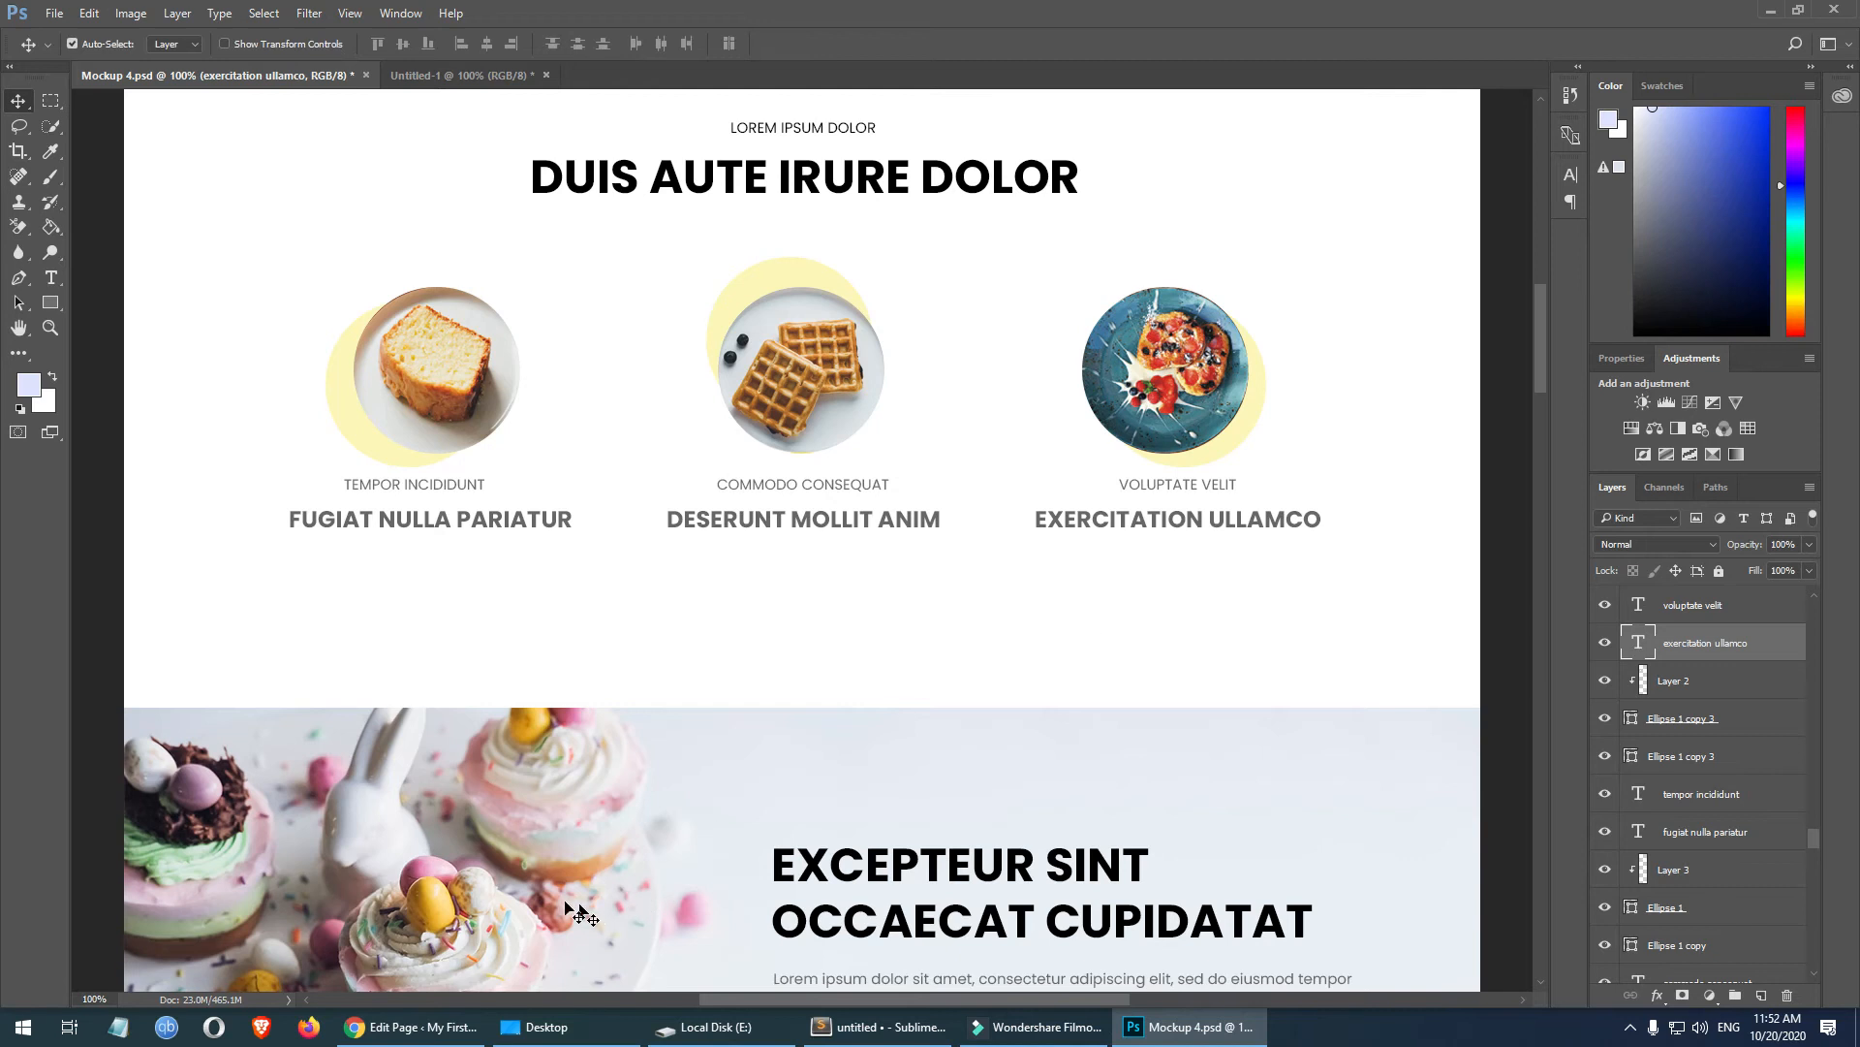
- Replace the case converter's text in the browser with "exercitation ullamco", convert it to UPPER CASE, and copy it
left_click(452, 1033)
left_click(582, 15)
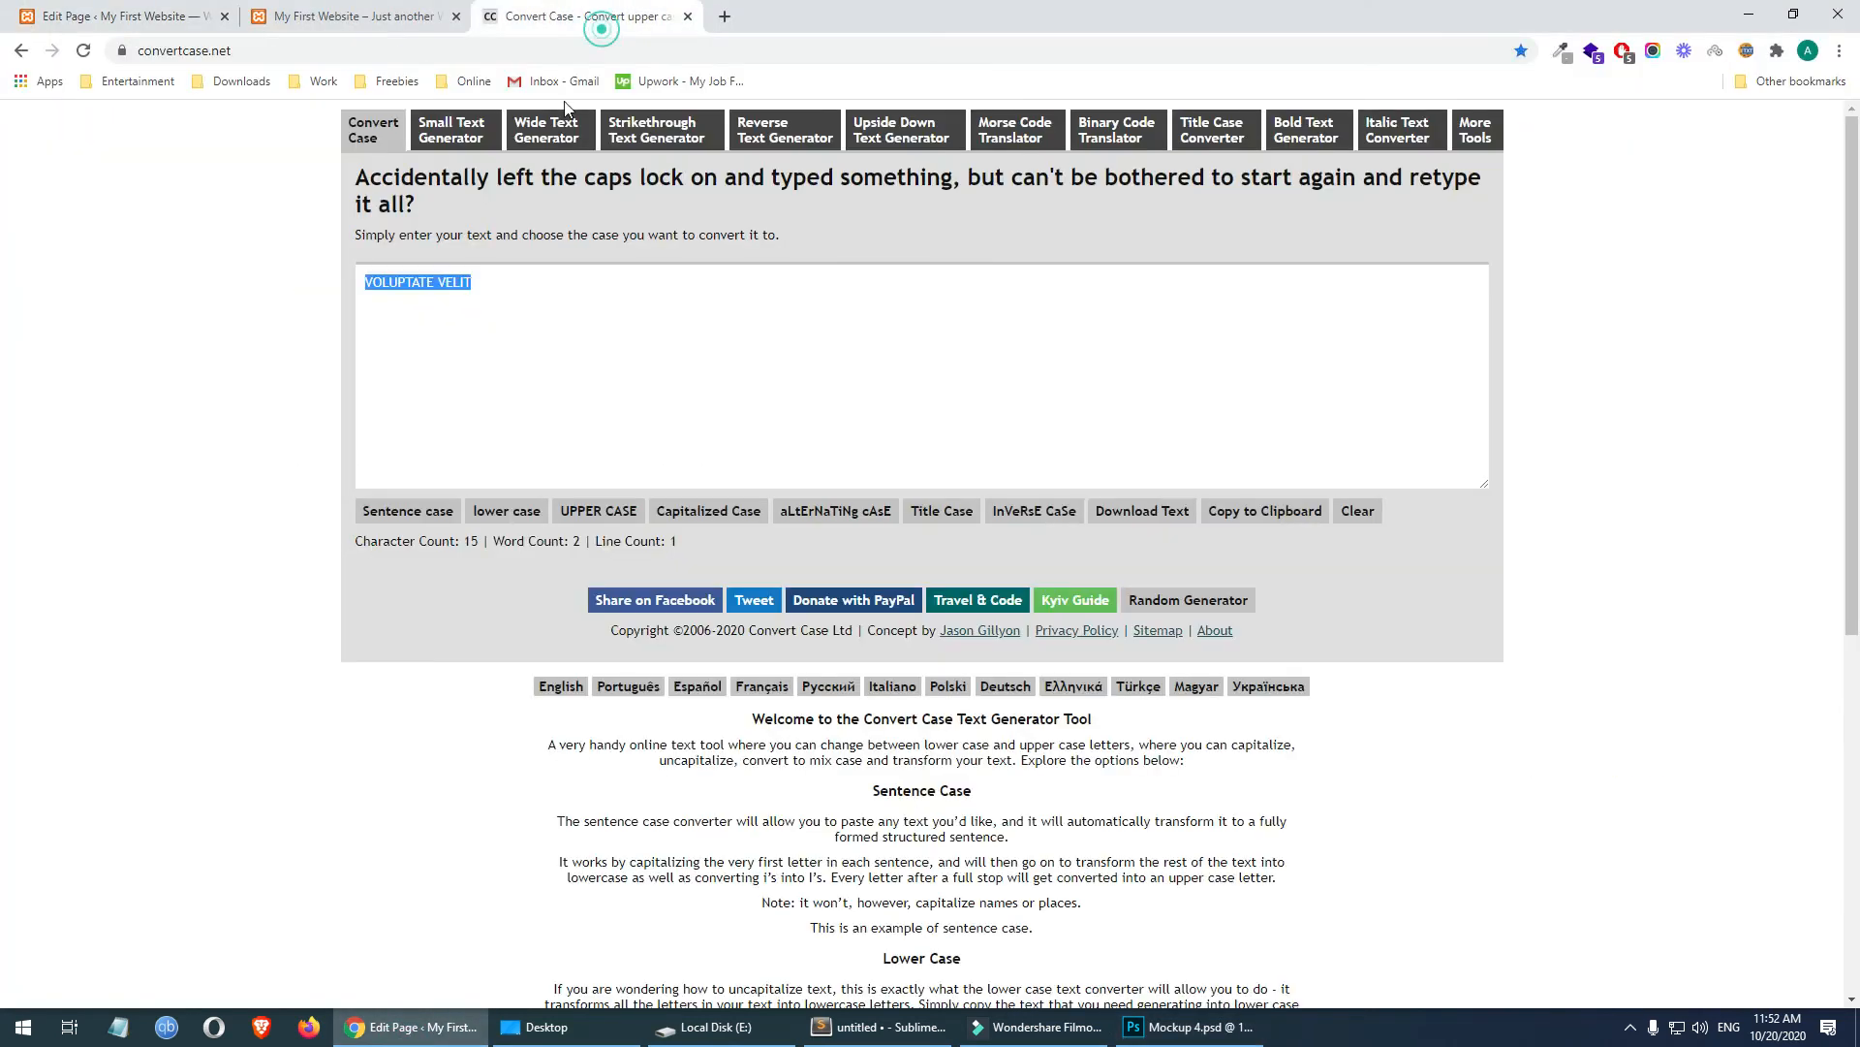
left_click(496, 337)
left_click(566, 511)
left_click_drag(558, 291, 241, 300)
- Set the third info box's bold heading to "EXERCITATION ULLAMCO" and update the page for viewing on the live site
left_click(160, 18)
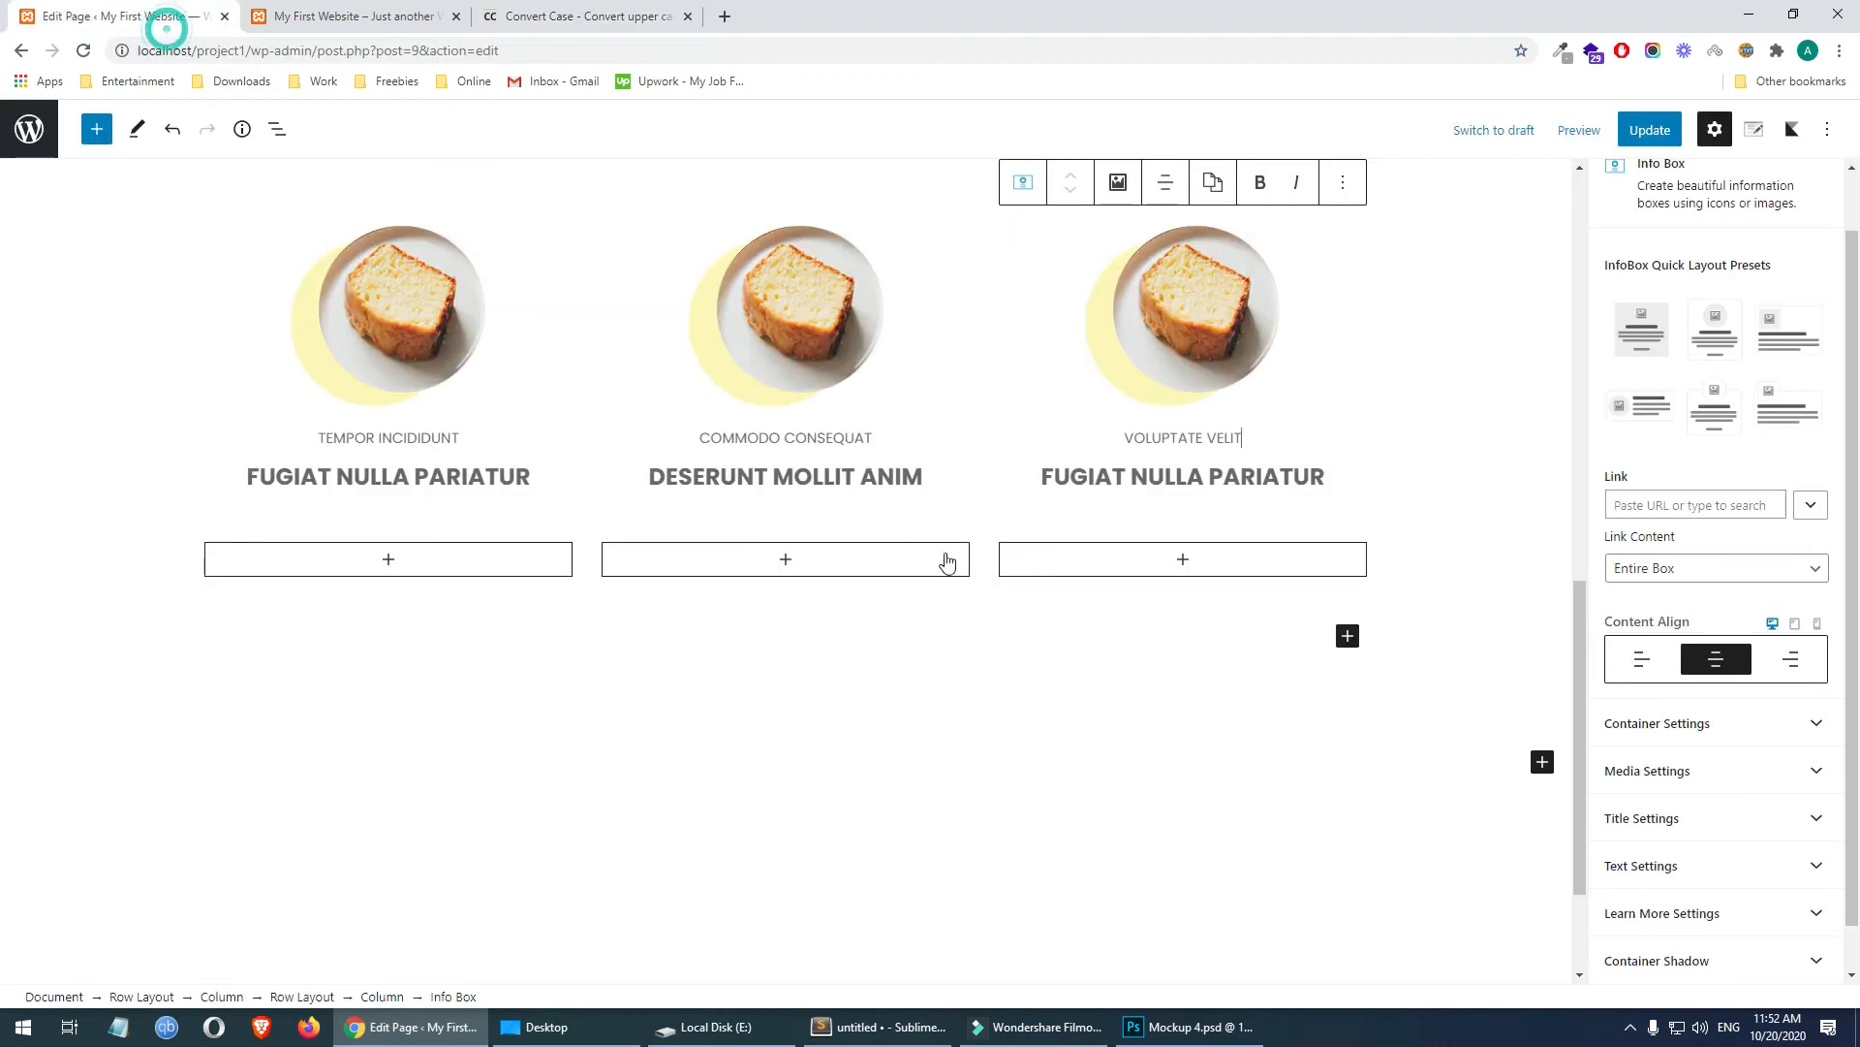
triple_click(1122, 476)
key("ctrl+v")
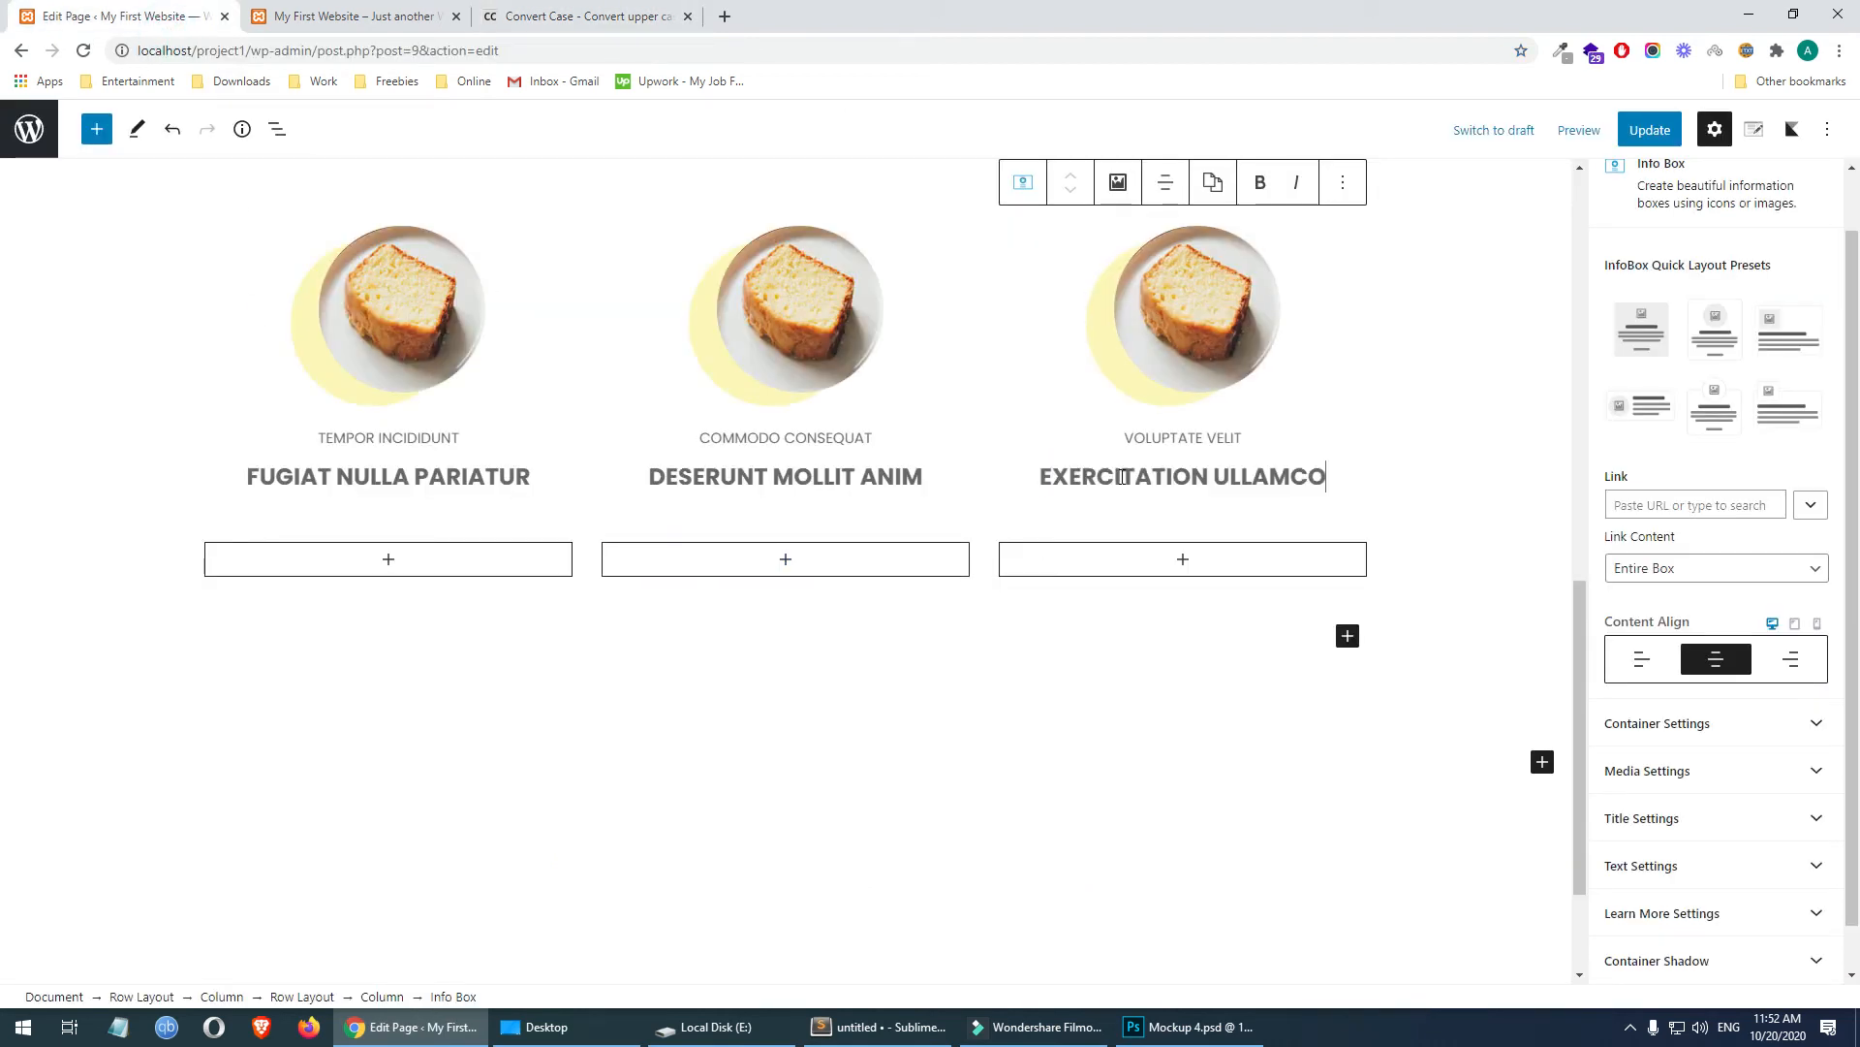
left_click(1650, 127)
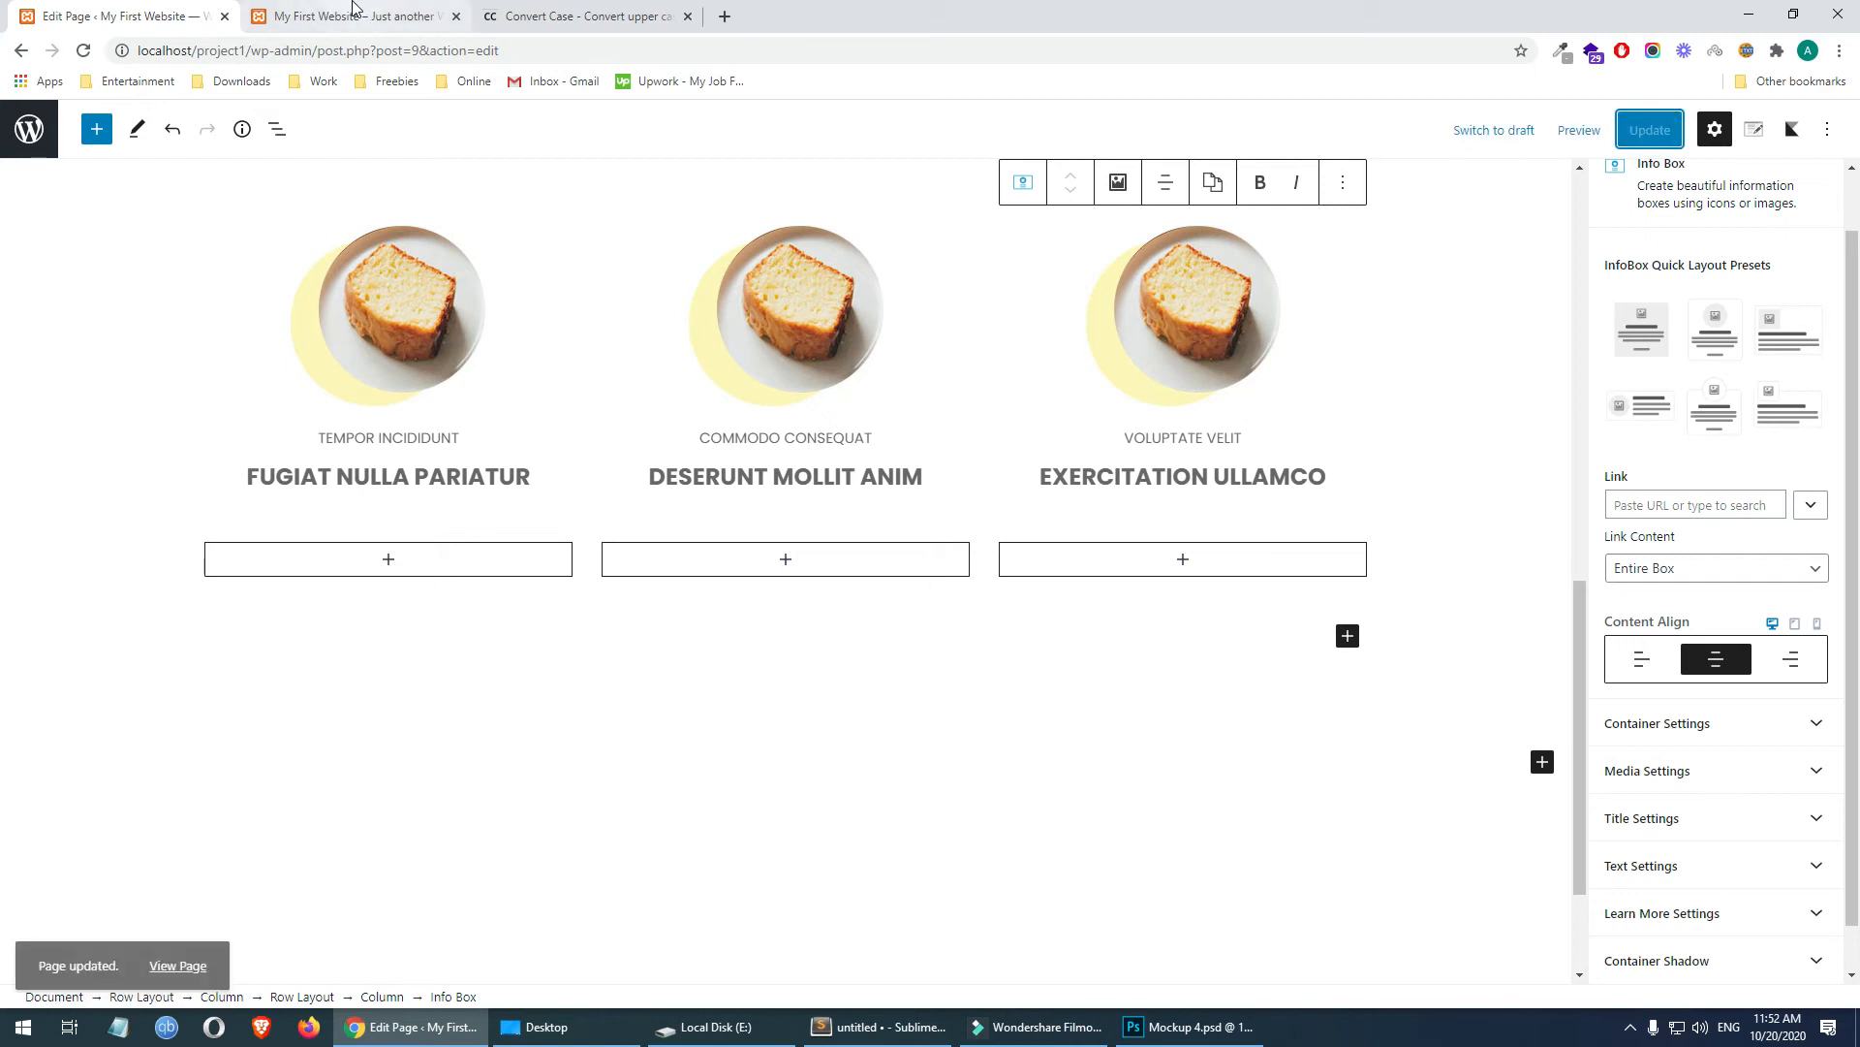
left_click(351, 16)
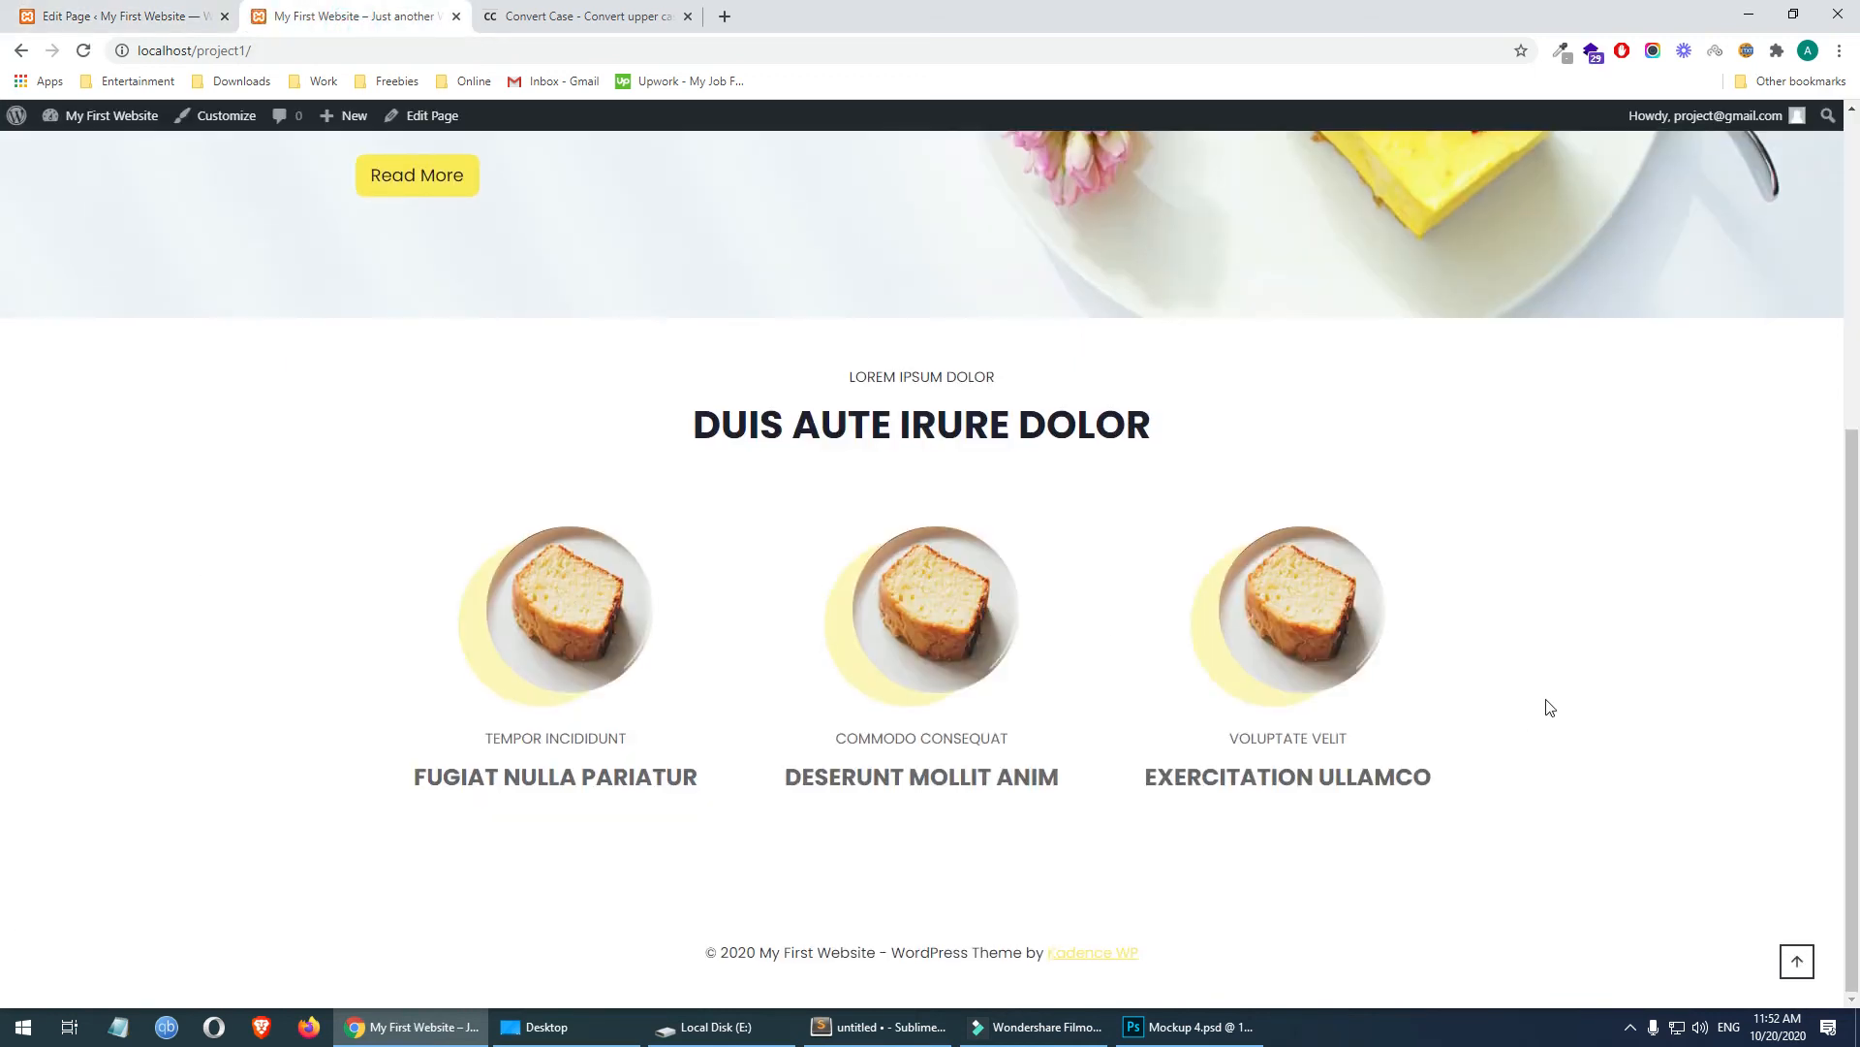
- Switch to Photoshop and copy the second item's small label "commodo consequat" for use as a file name
left_click(1187, 1026)
left_click(822, 485)
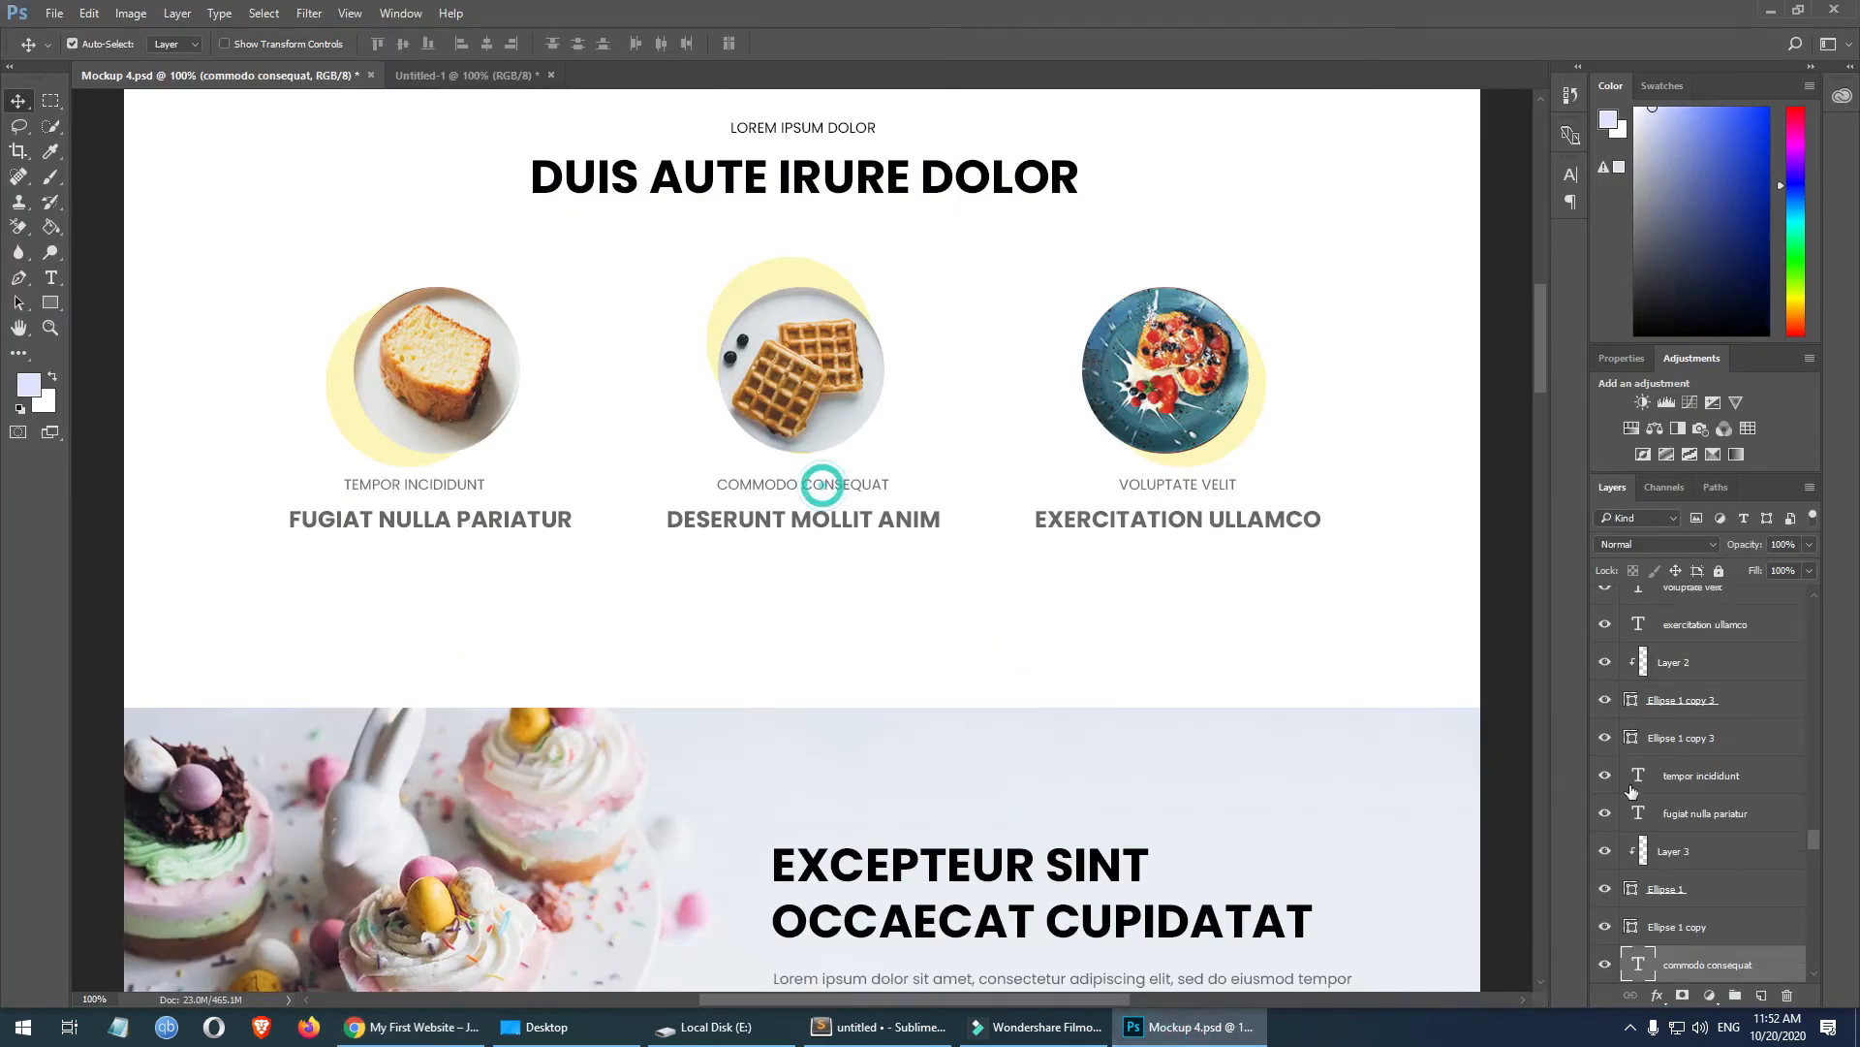
scroll(1695, 954, "down", 2)
double_click(1645, 900)
left_click(822, 486)
key("ctrl+a")
key("Escape")
key("v")
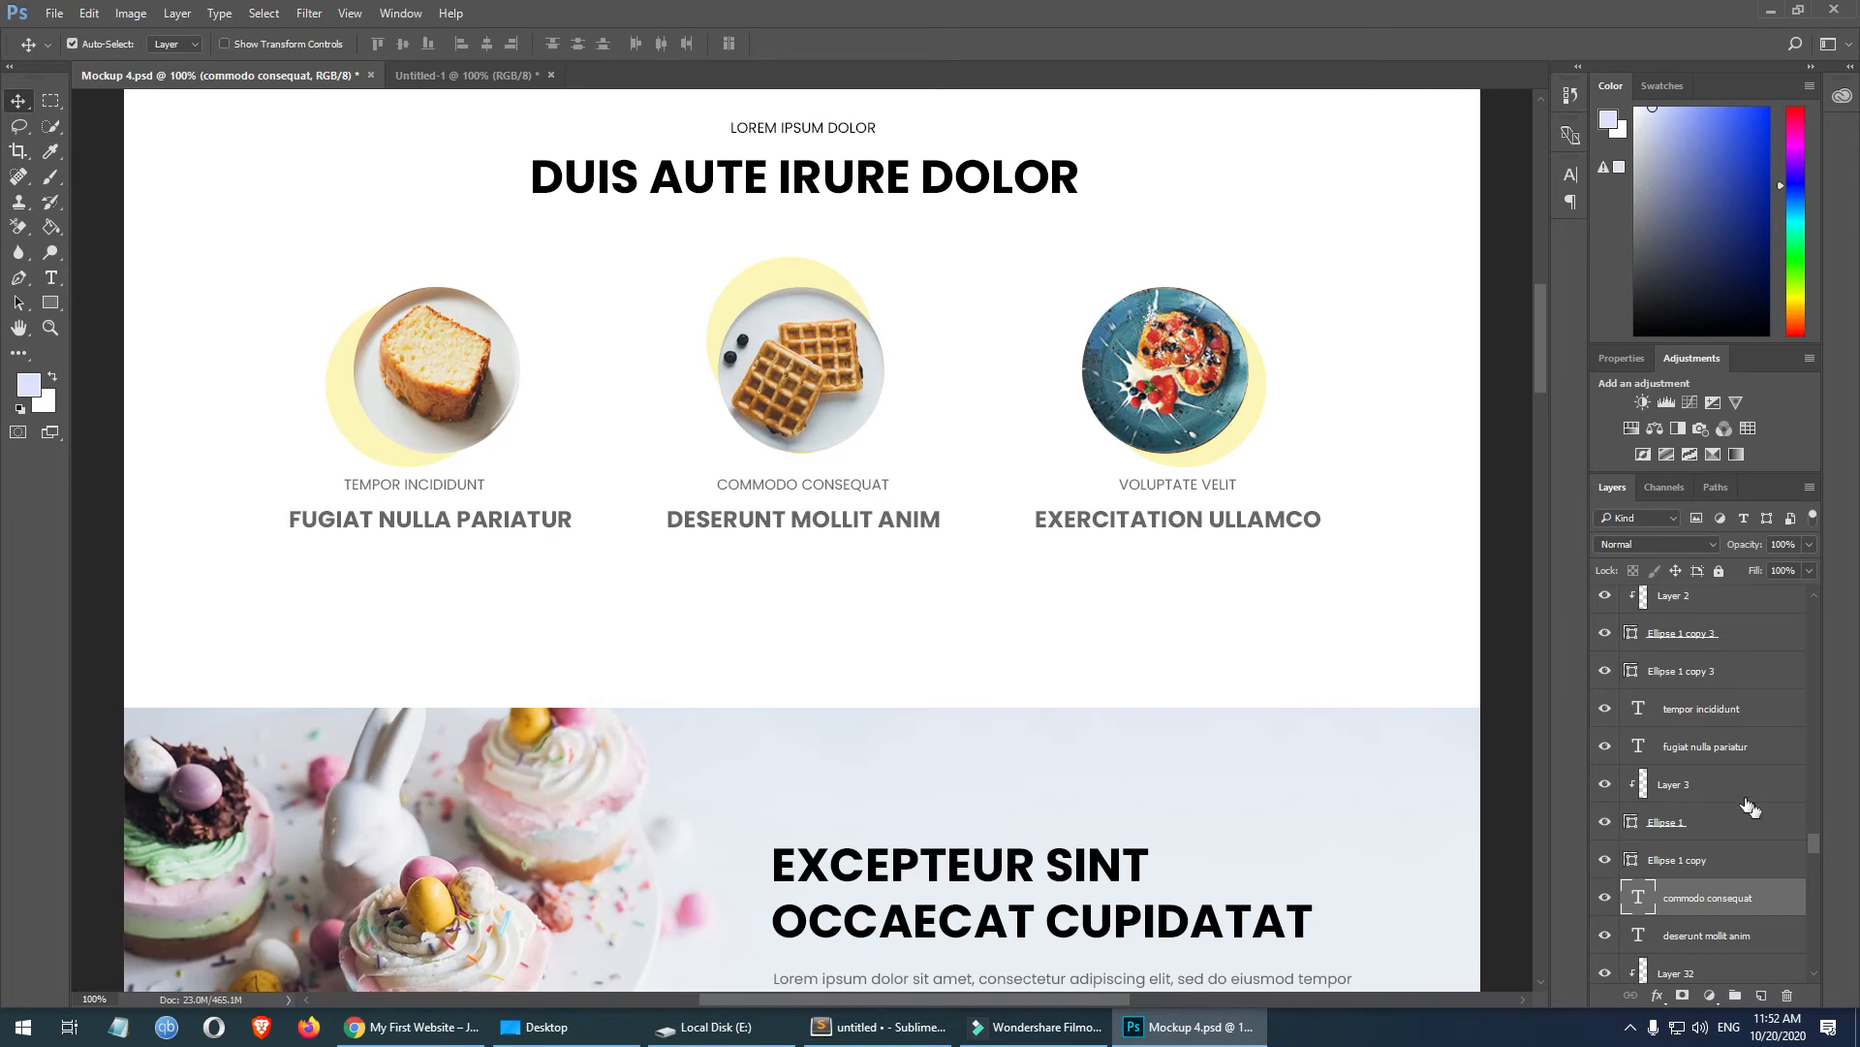
- Toggle the visibility of Layer 3, Ellipse 1 and Ellipse 1 copy to identify the waffle image's layers
scroll(1750, 806, "down", 1)
left_click(772, 391)
left_click(1605, 740)
left_click(1604, 740)
left_click(1603, 778)
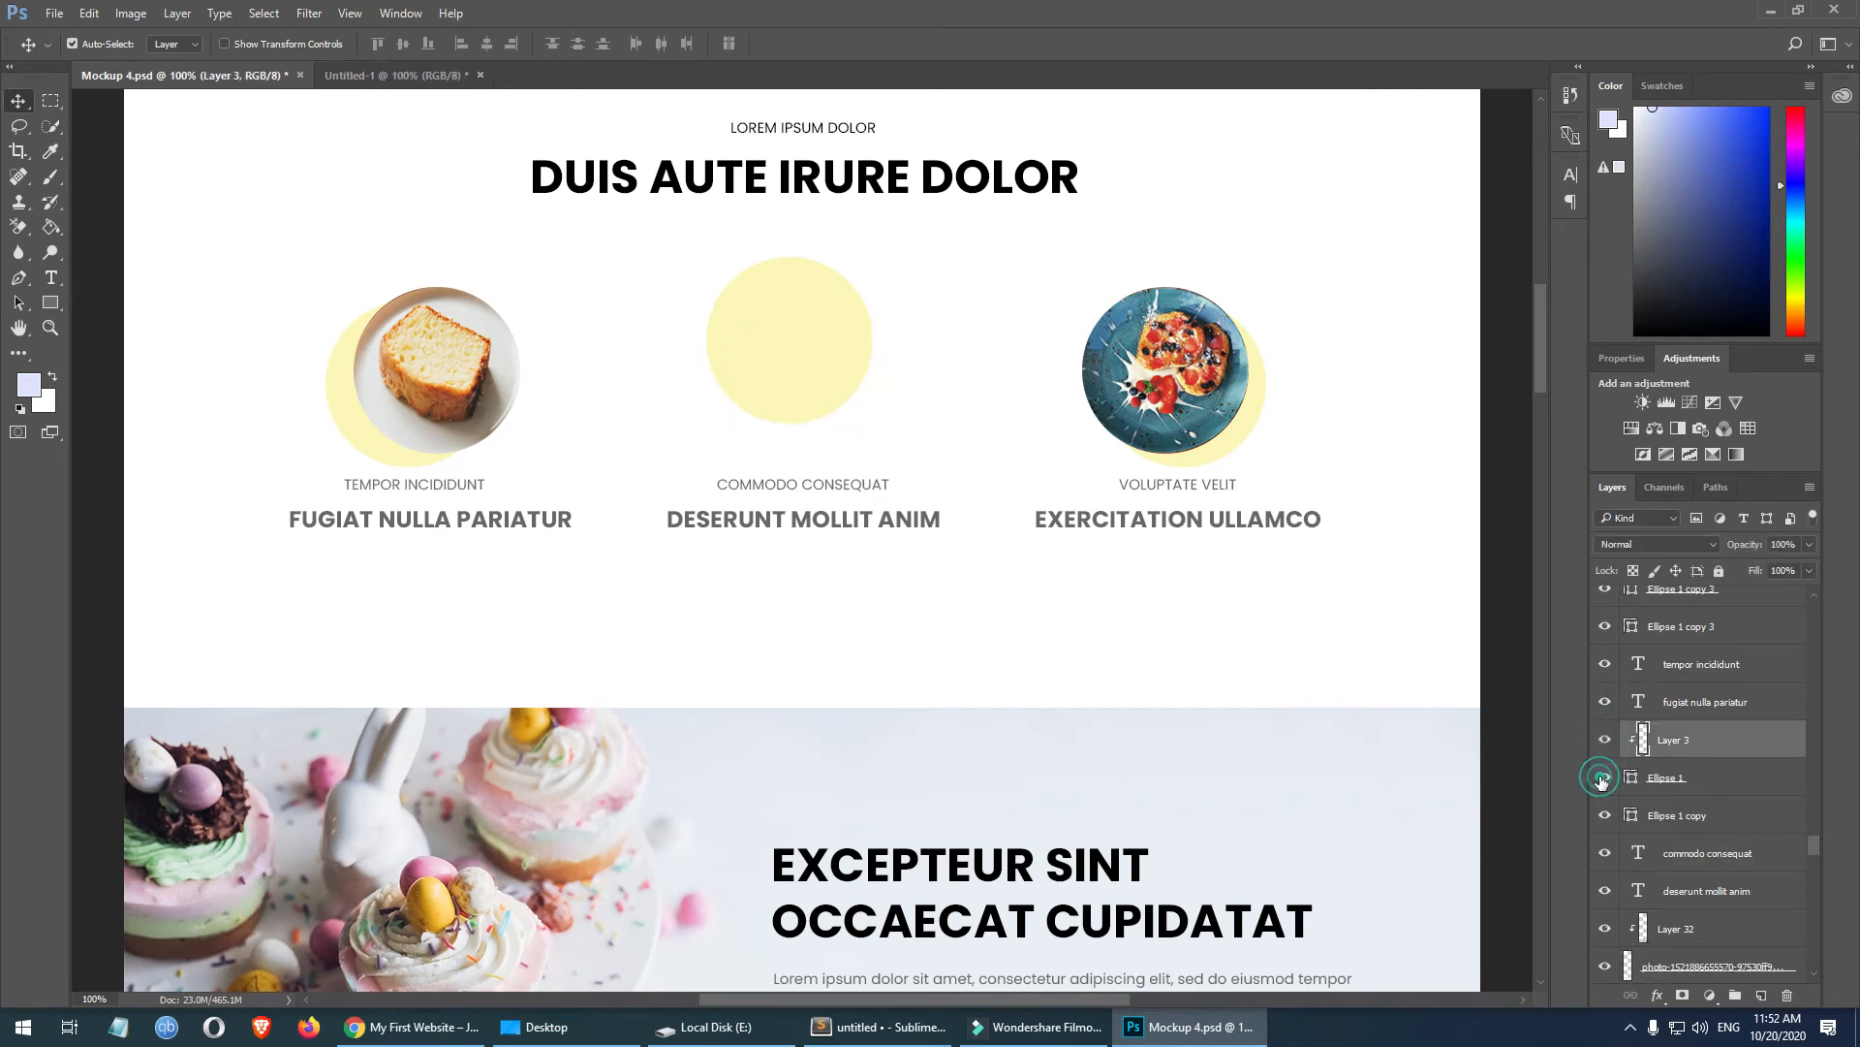
left_click(1603, 777)
left_click(1605, 817)
left_click(1604, 817)
- Duplicate the layers Layer 3, Ellipse 1 and Ellipse 1 copy together into a new document
left_click(1737, 819)
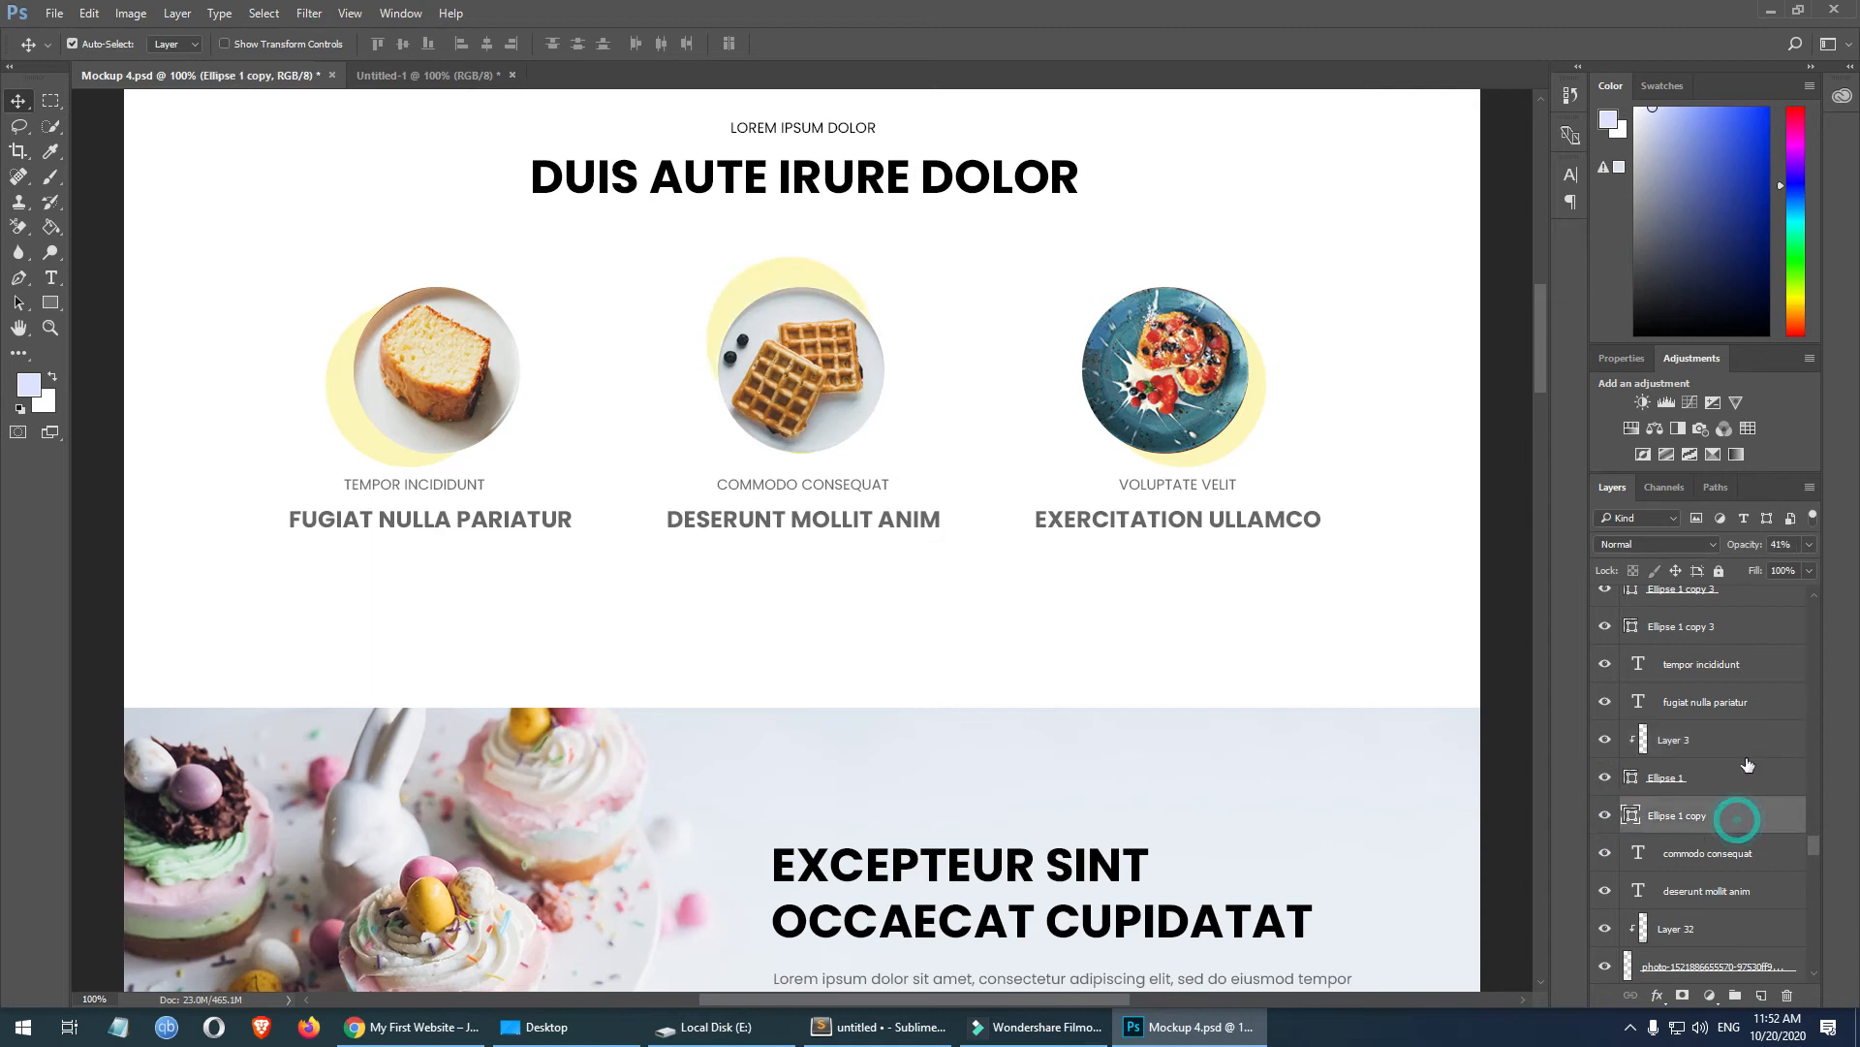
left_click(1748, 740, "shift")
right_click(1748, 740)
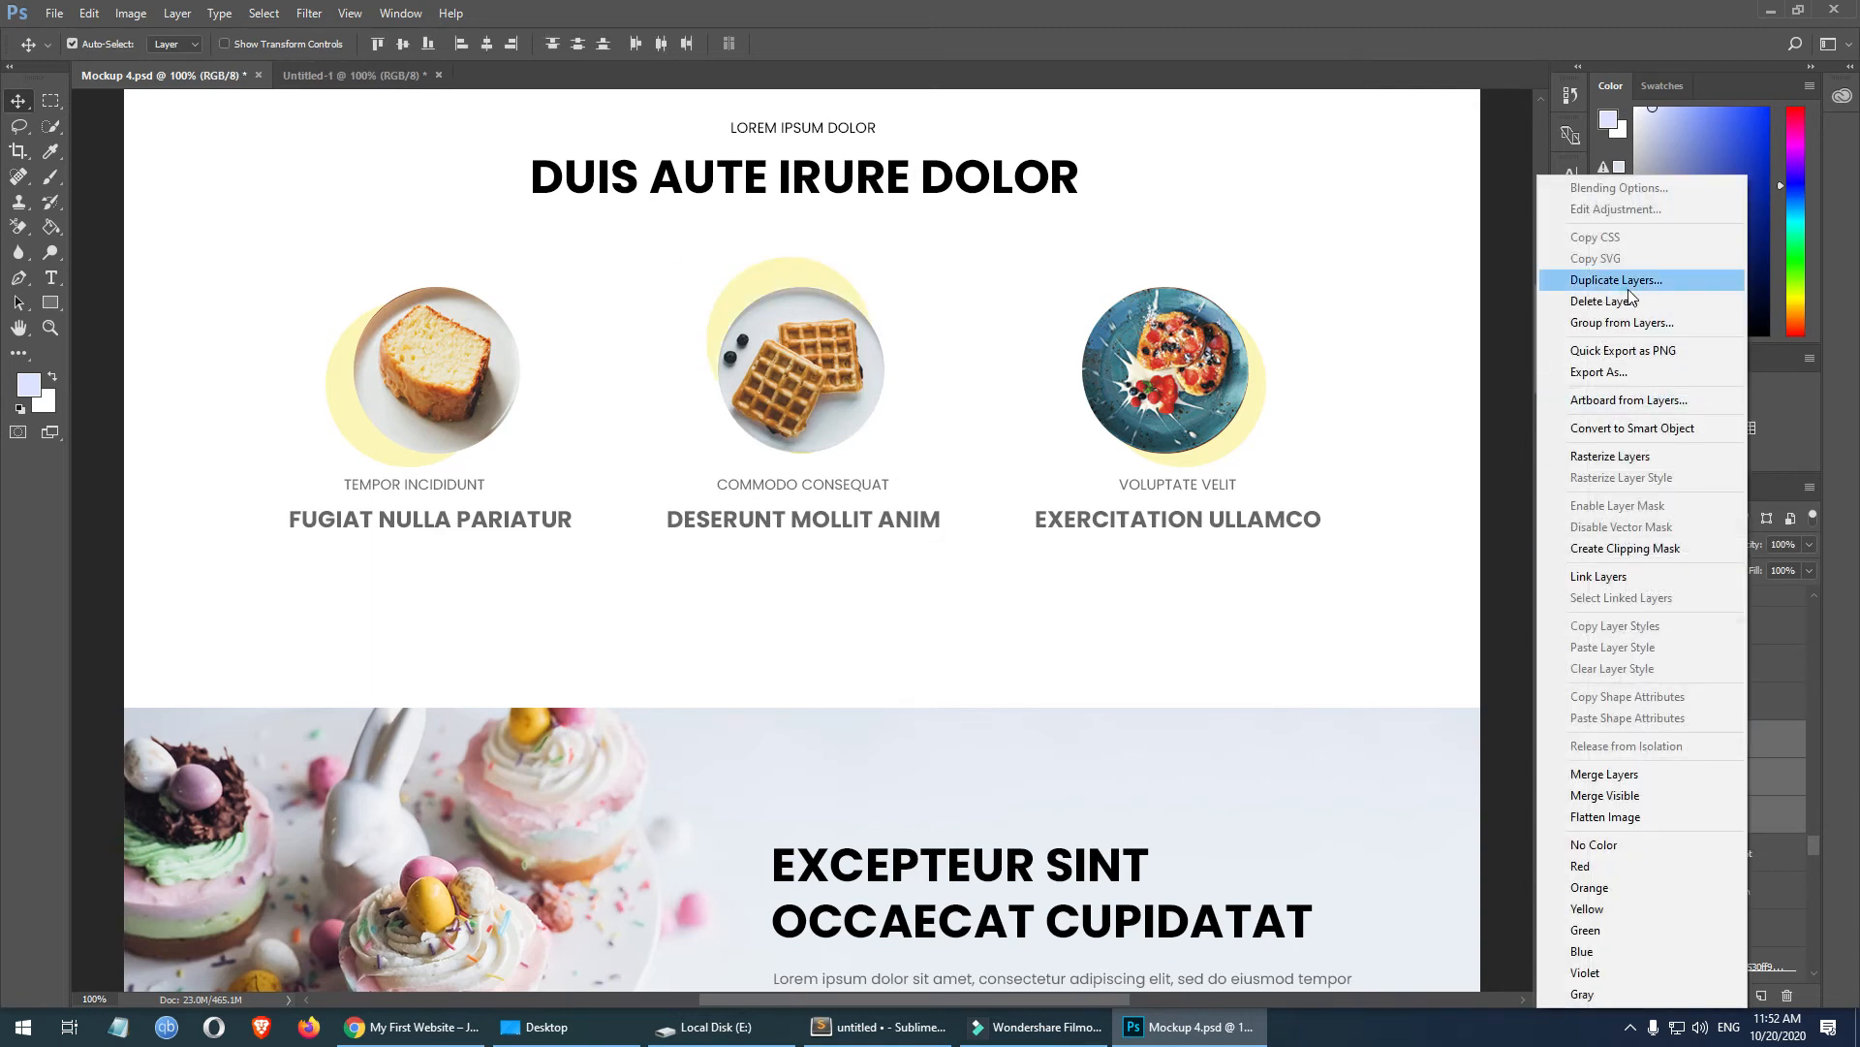
left_click(1629, 288)
left_click(949, 380)
left_click(907, 422)
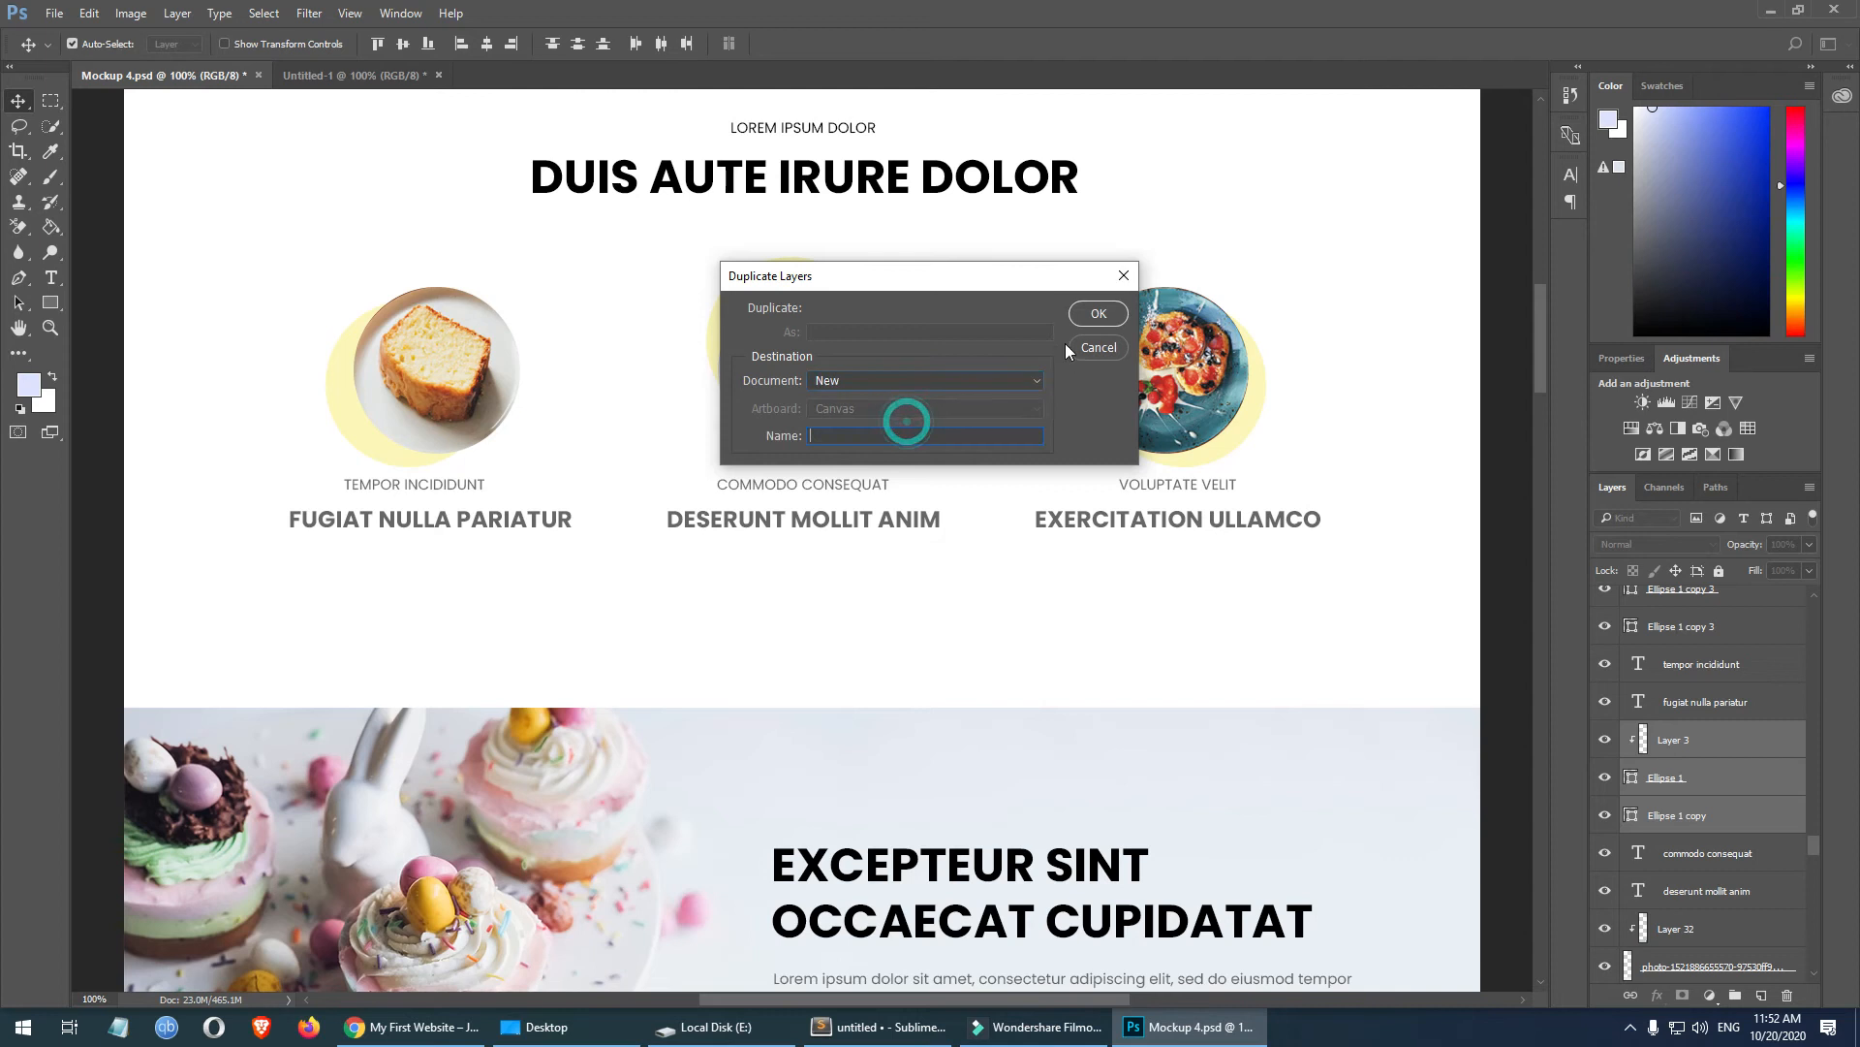
left_click(1099, 313)
- Trim the transparent pixels around the waffle image in the new document and show it at 100%
left_click(129, 14)
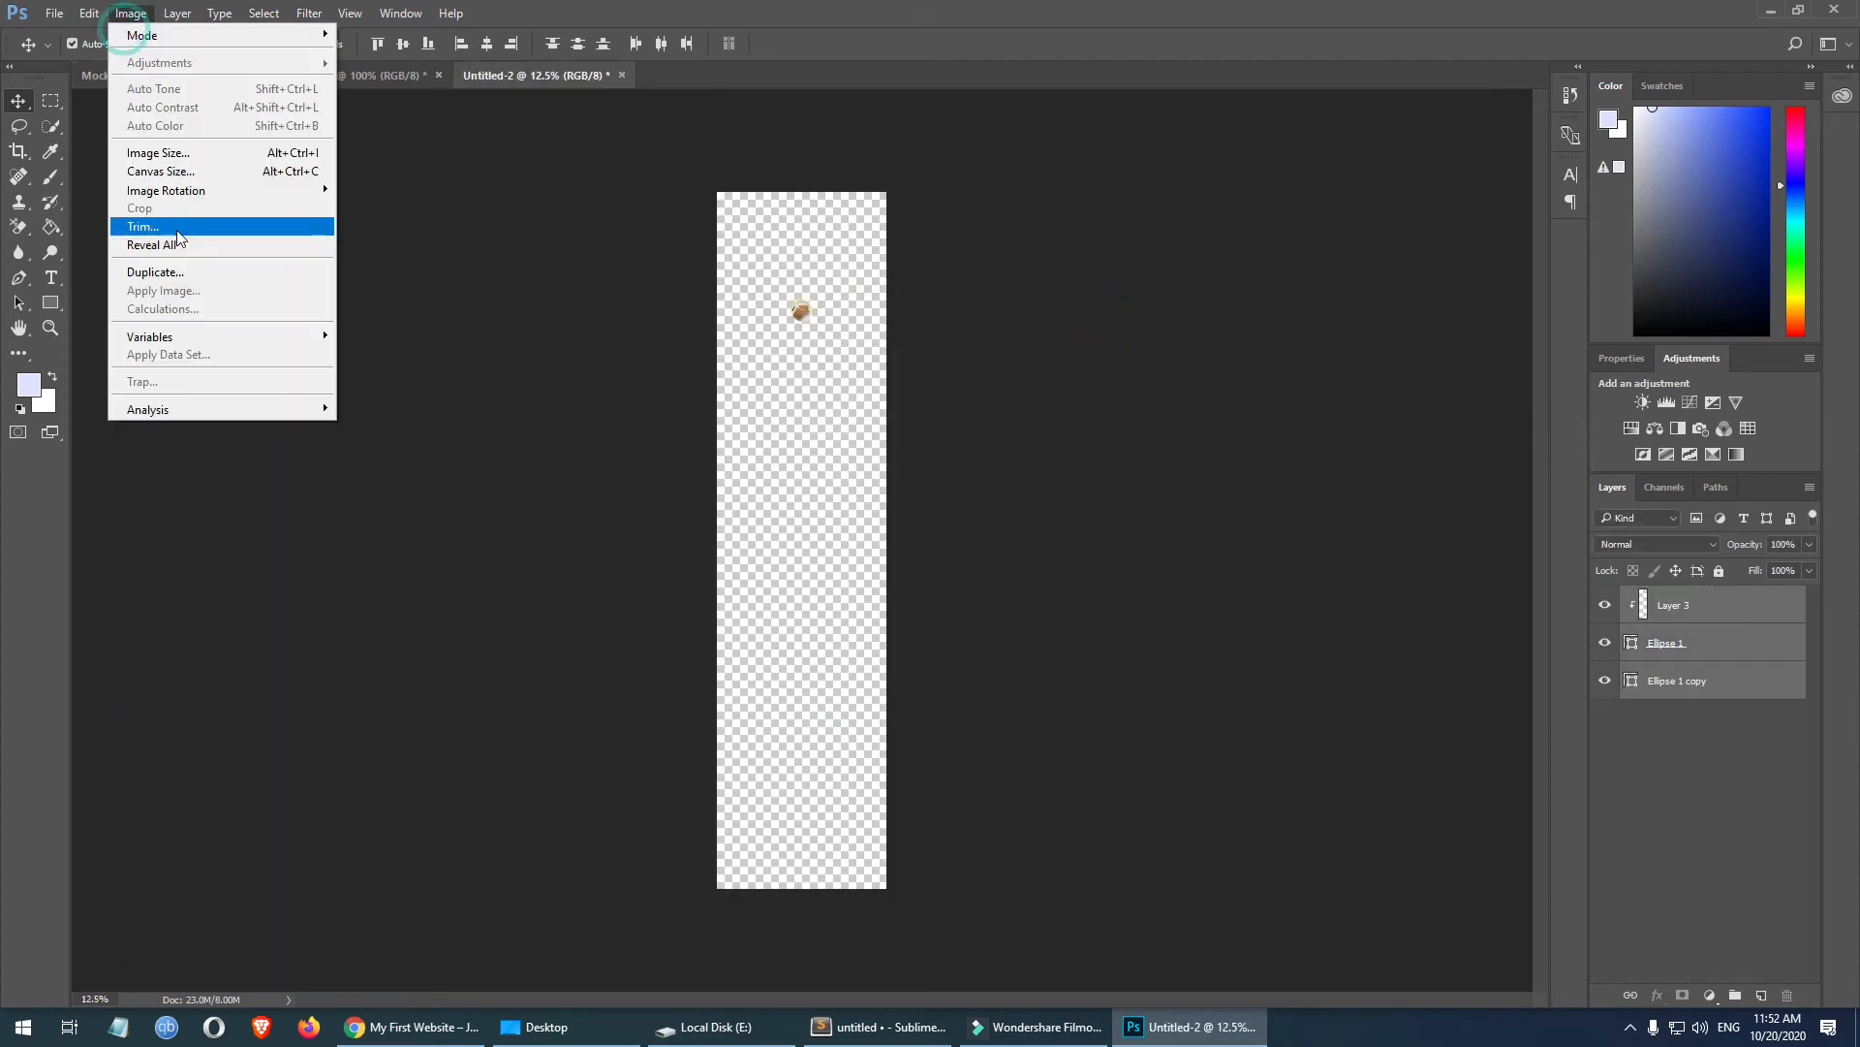
left_click(177, 220)
key("v")
left_click(1035, 307)
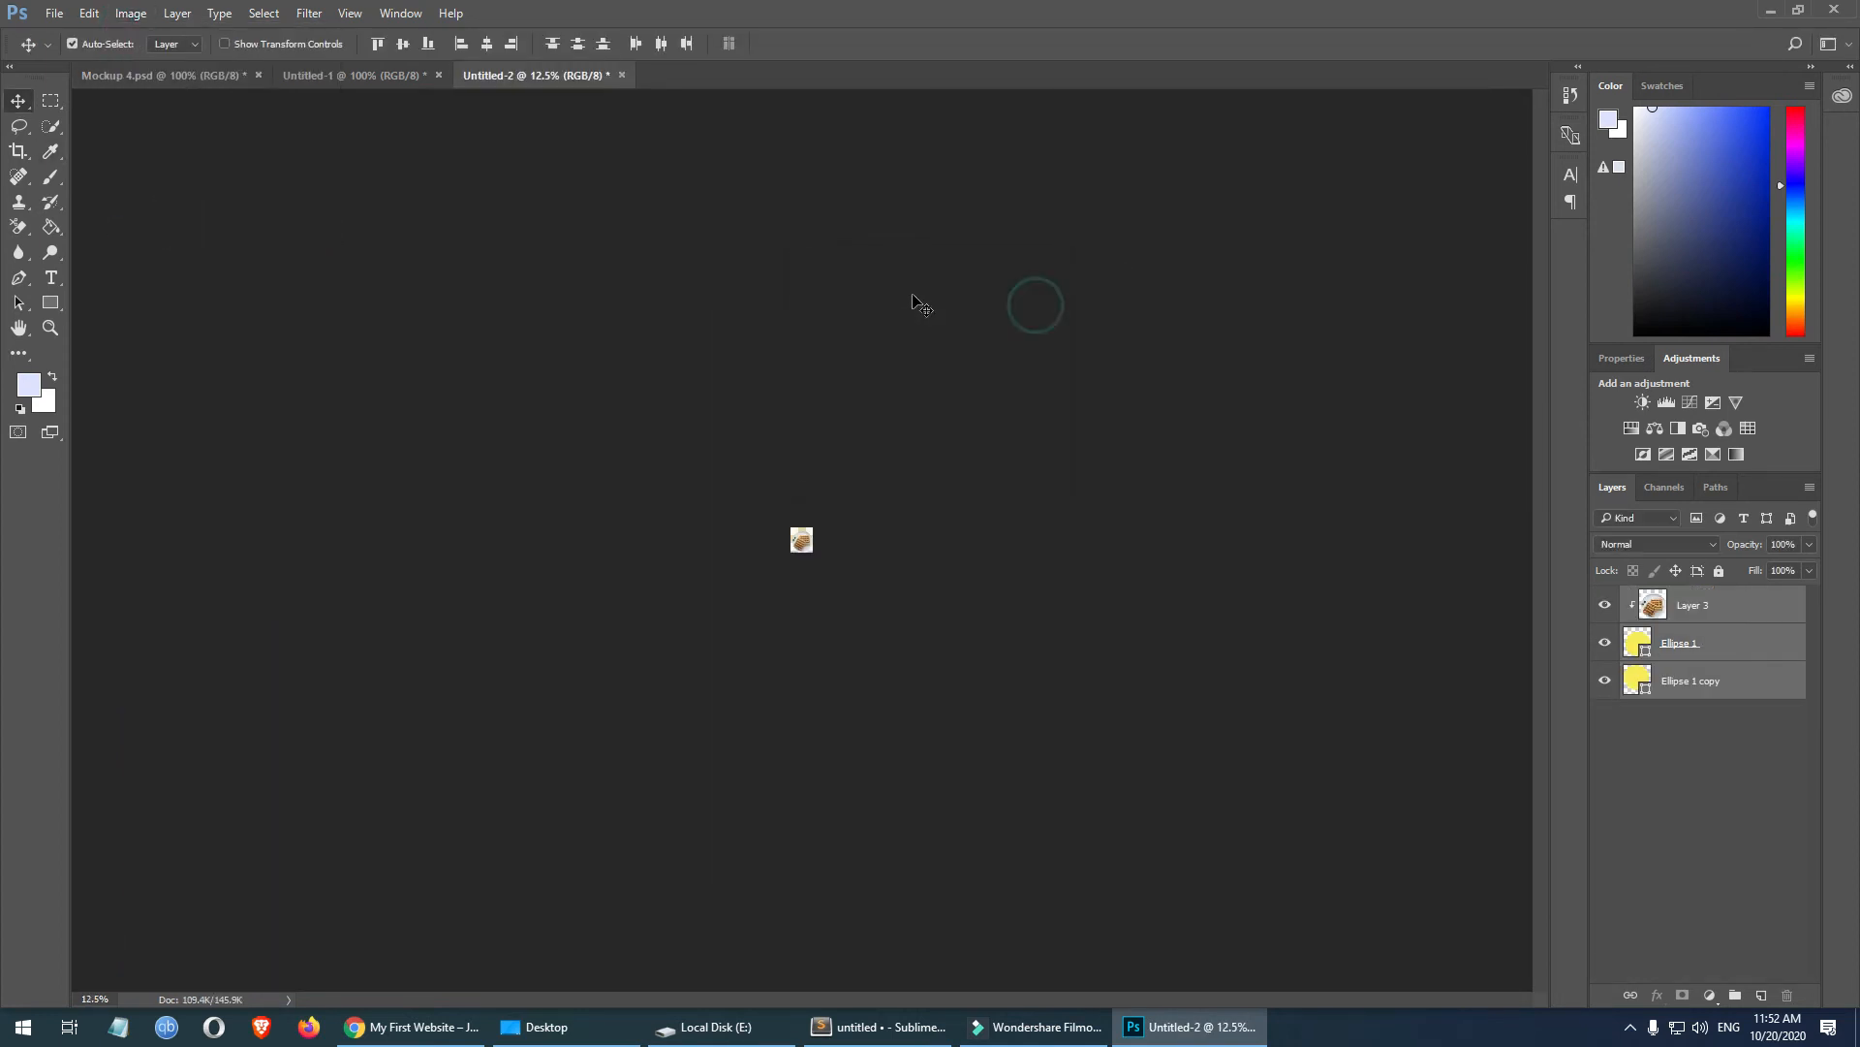
key("ctrl+1")
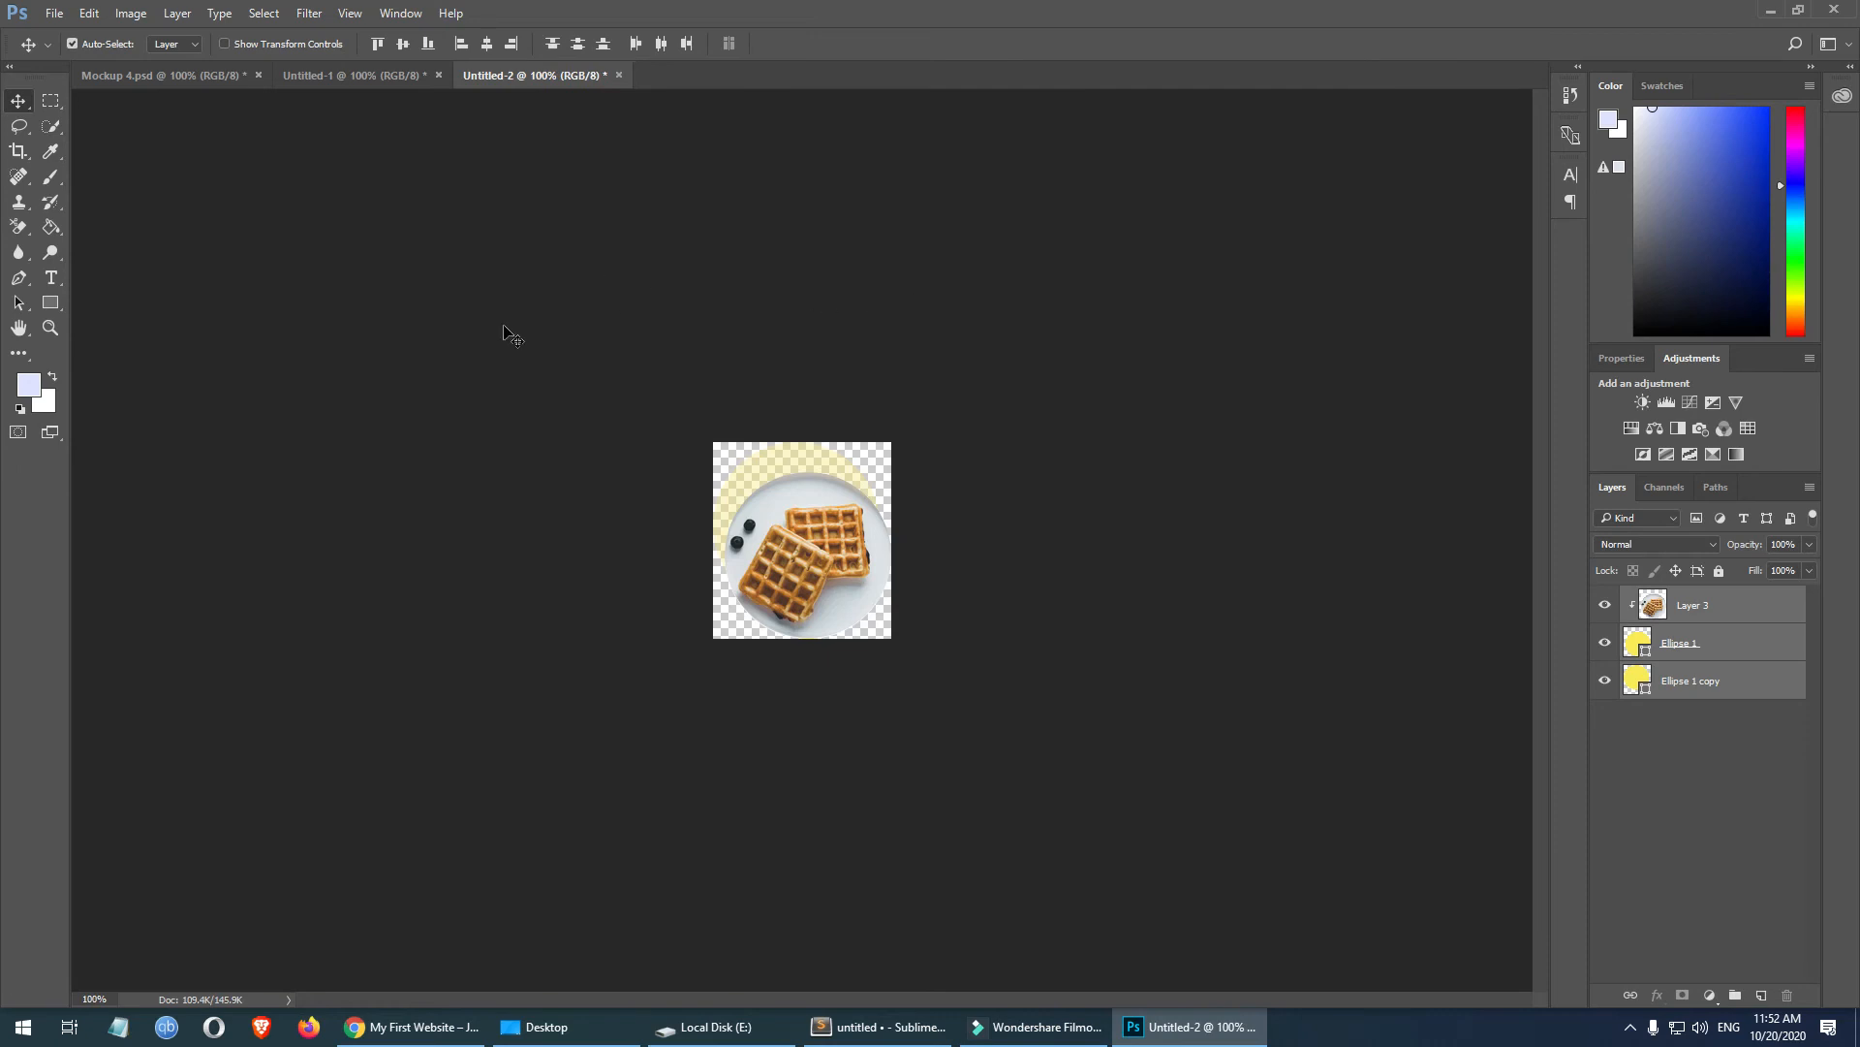
- Save the waffle image for web as a JPEG named "commodo consequat" on the Desktop
left_click(58, 13)
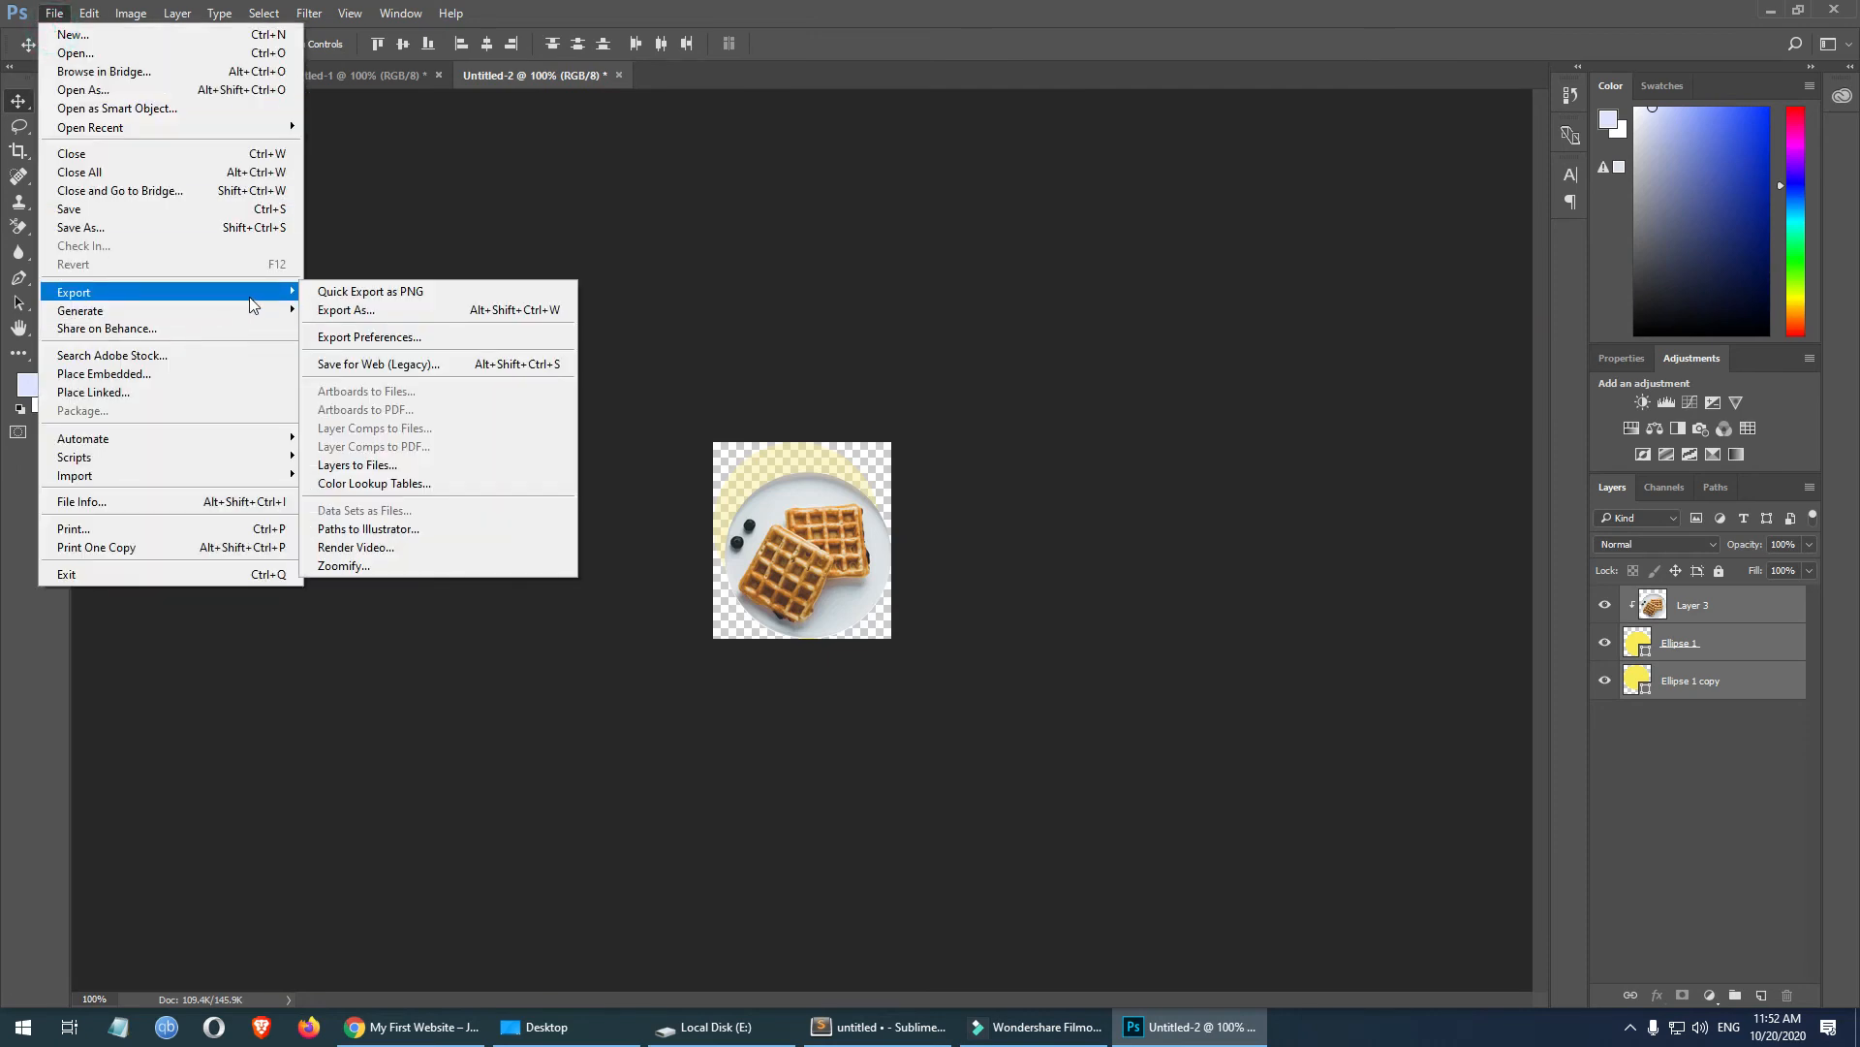
mouse_move(146, 292)
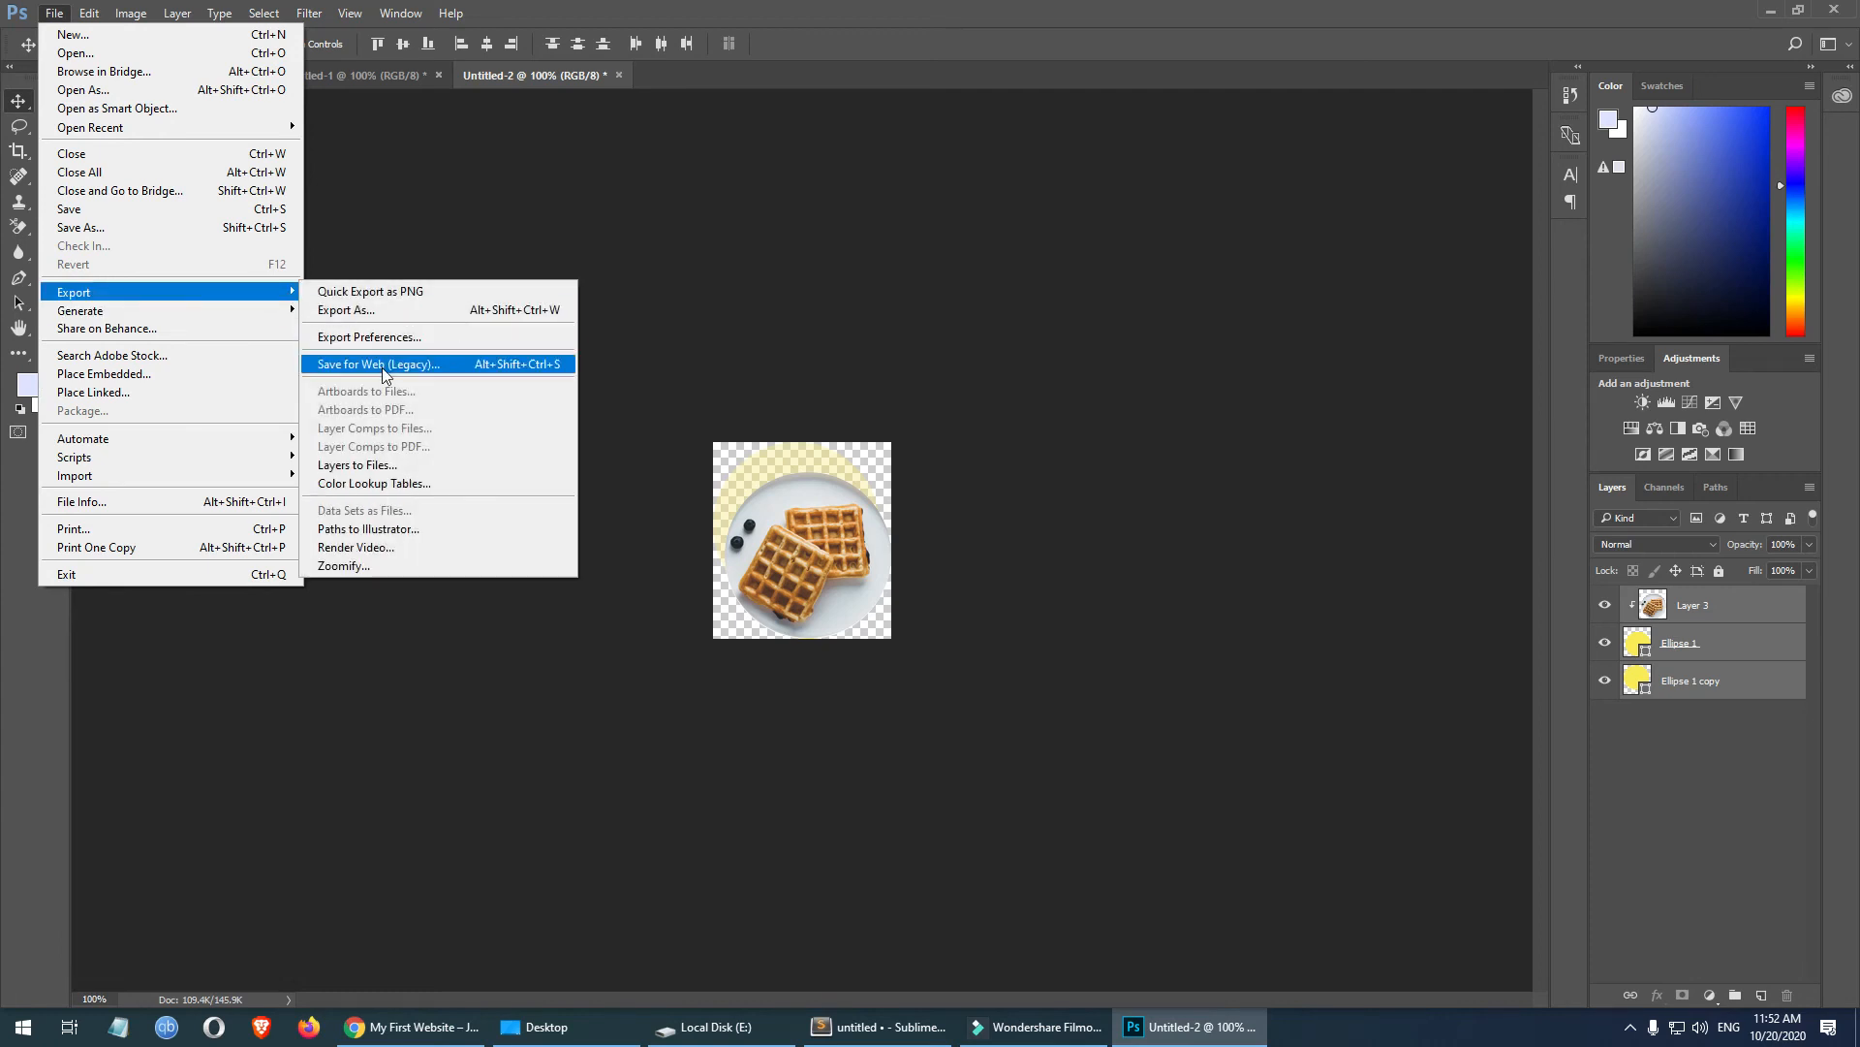
left_click(383, 363)
left_click(1075, 804)
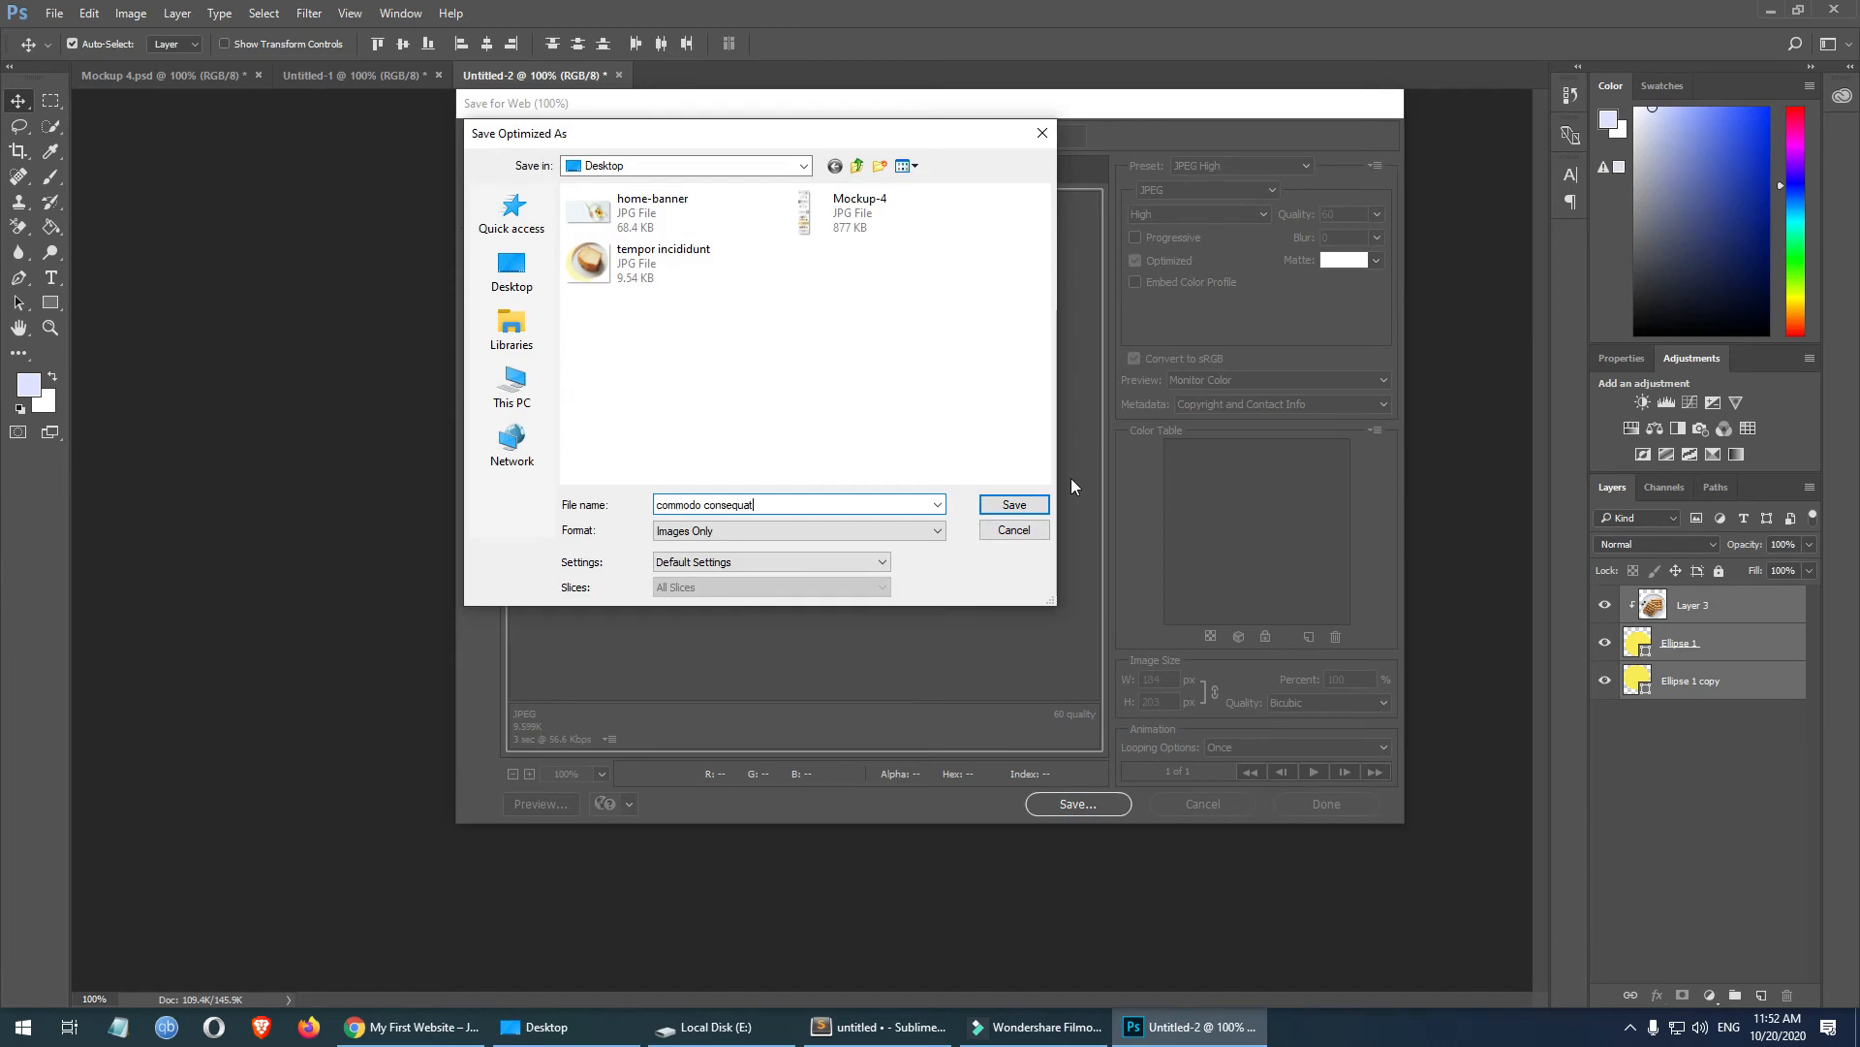
left_click(1029, 503)
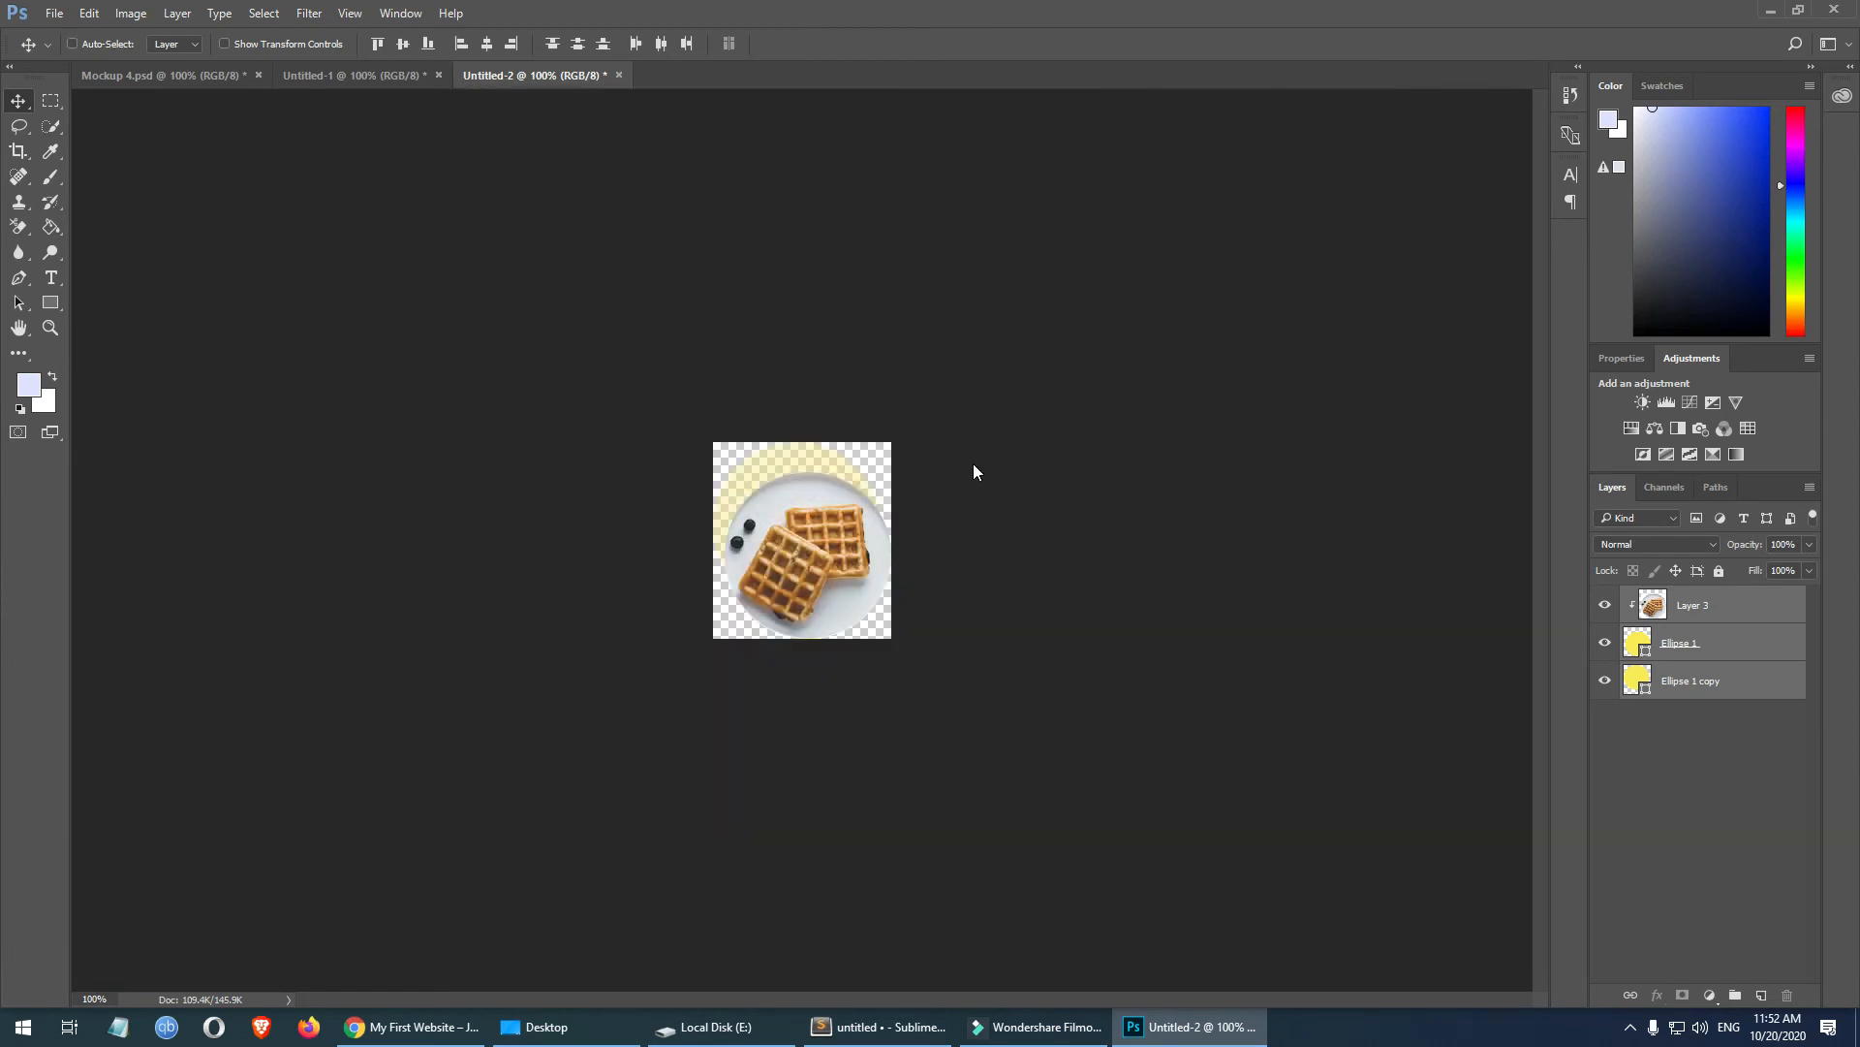
- Close the documents Untitled-2 and Untitled-1 without saving their changes
key("ctrl+w")
key("n")
left_click(370, 76)
left_click(441, 75)
left_click(957, 390)
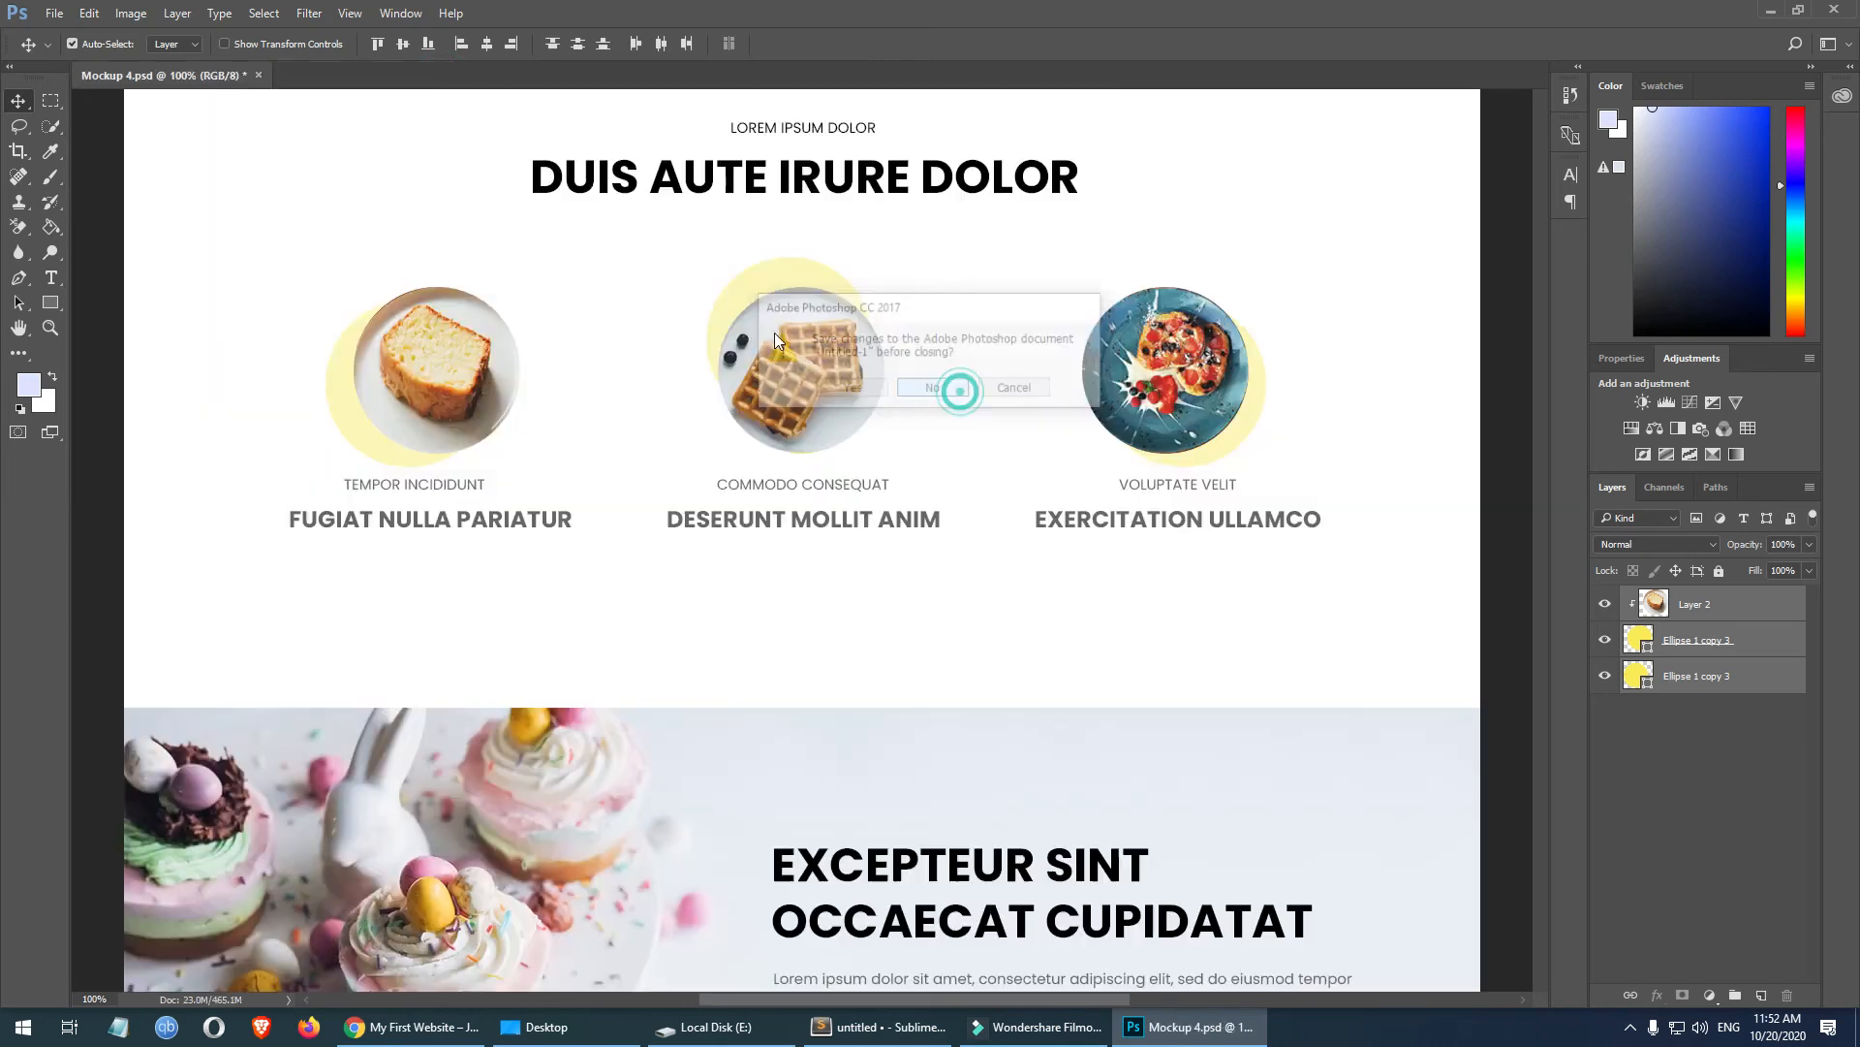
- Copy the third item's small label "voluptate velit" from its text layer in the mockup for use as a file name
left_click(1177, 492)
double_click(1649, 884)
left_click(1162, 480)
key("ctrl+a")
key("ctrl+Return")
key("v")
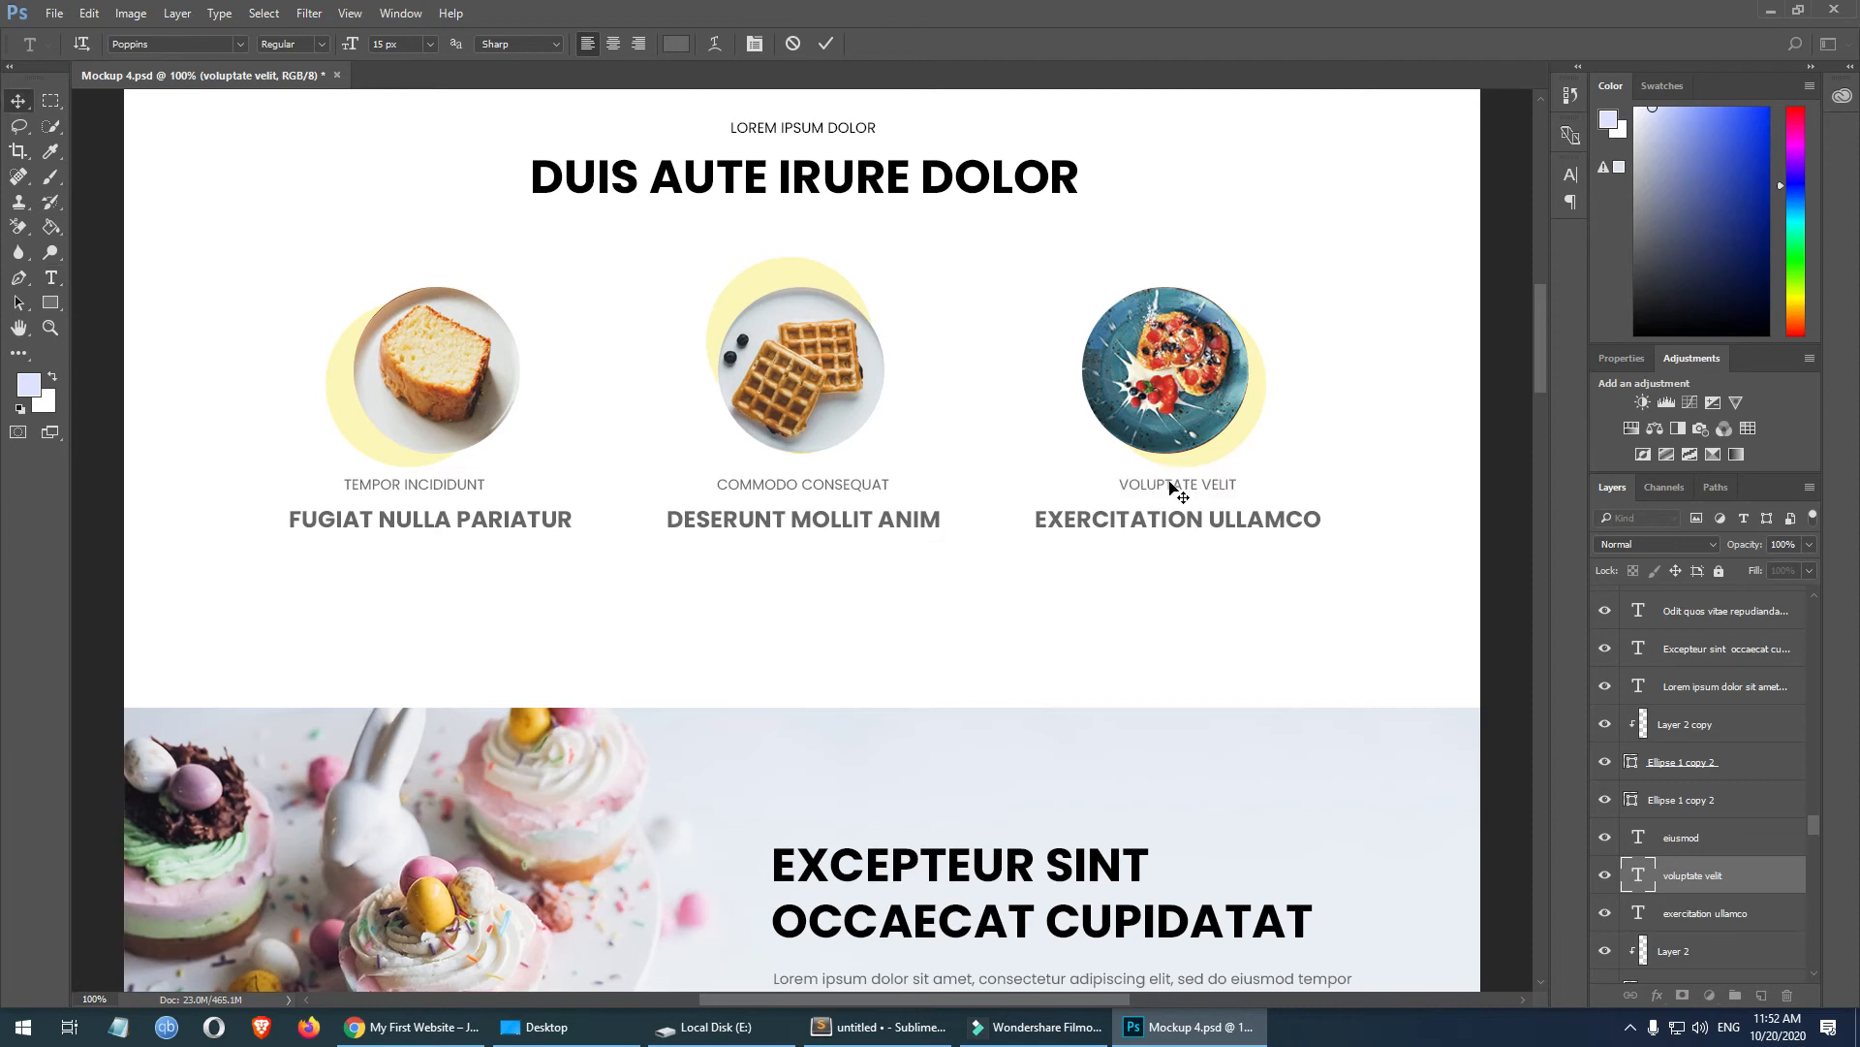
- Toggle the visibility of Layer 2 copy and both Ellipse 1 copy 2 layers to identify the third item's image layers
left_click(1205, 354)
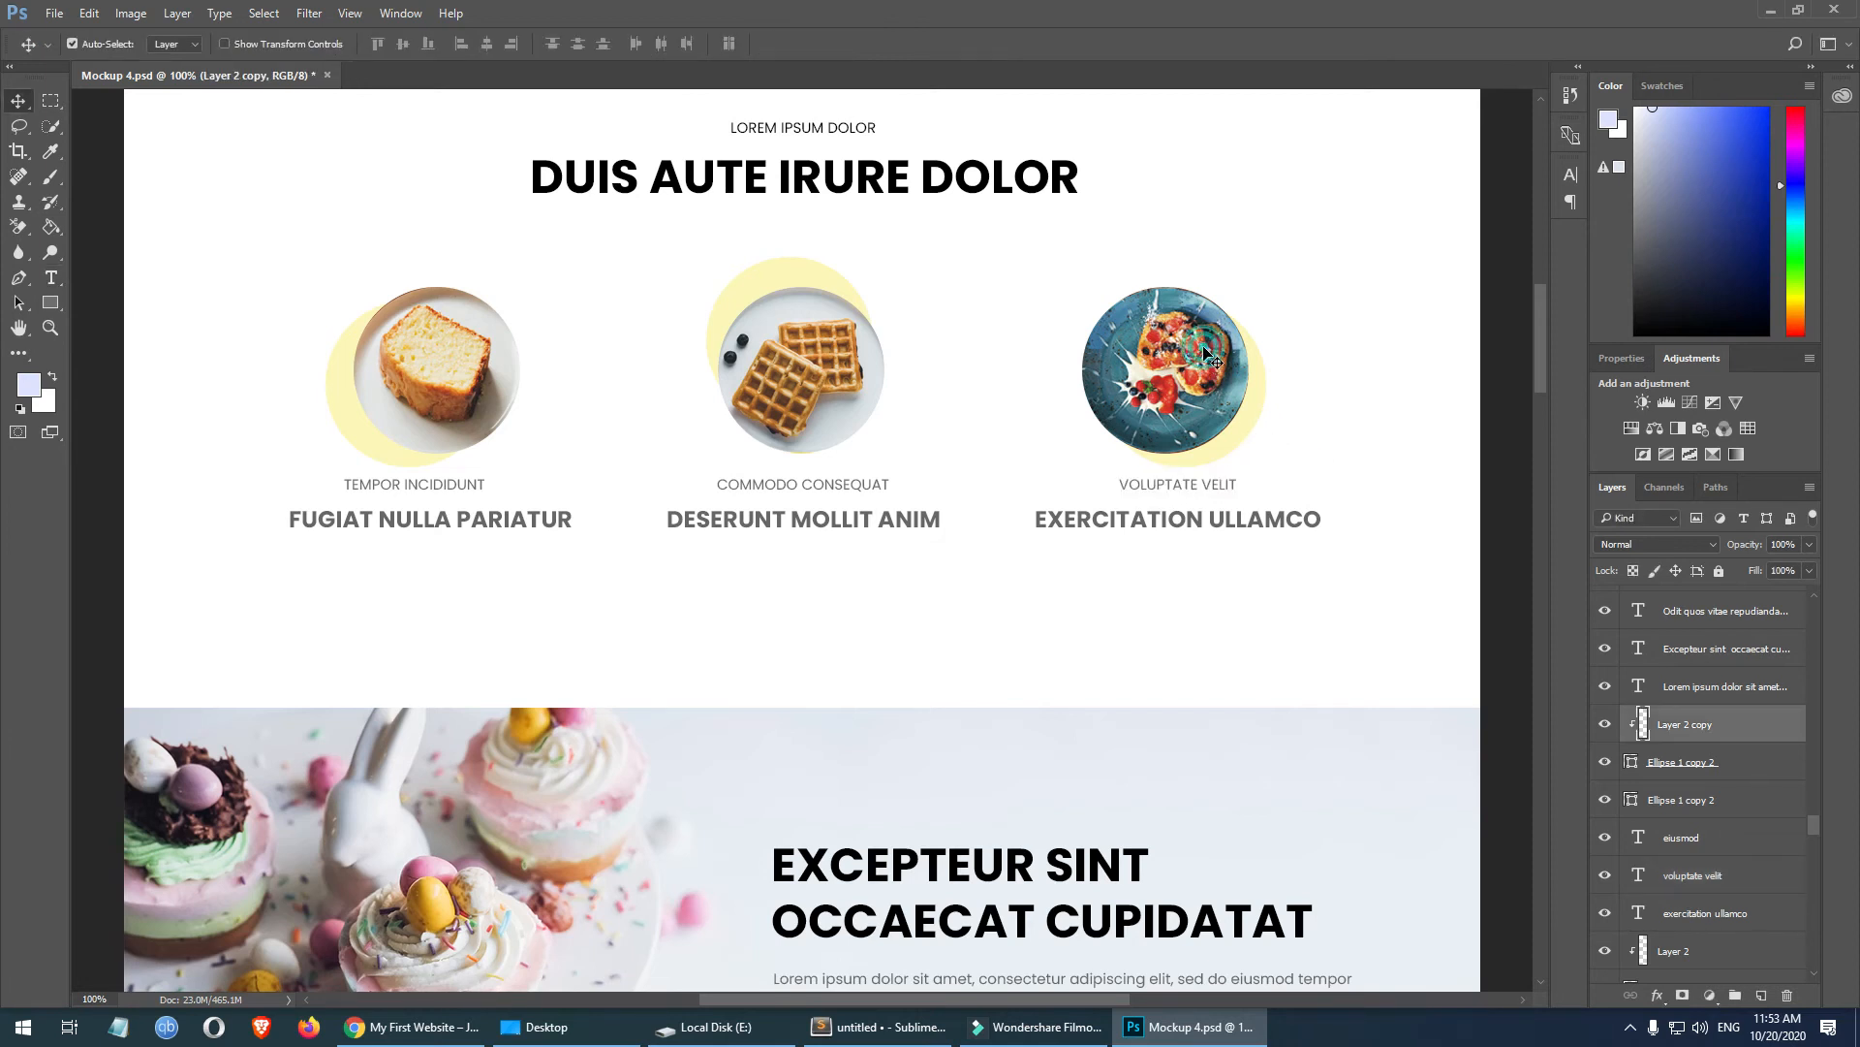
left_click(1606, 724)
left_click(1605, 724)
left_click(1605, 761)
left_click(1604, 762)
left_click(1604, 799)
left_click(1605, 799)
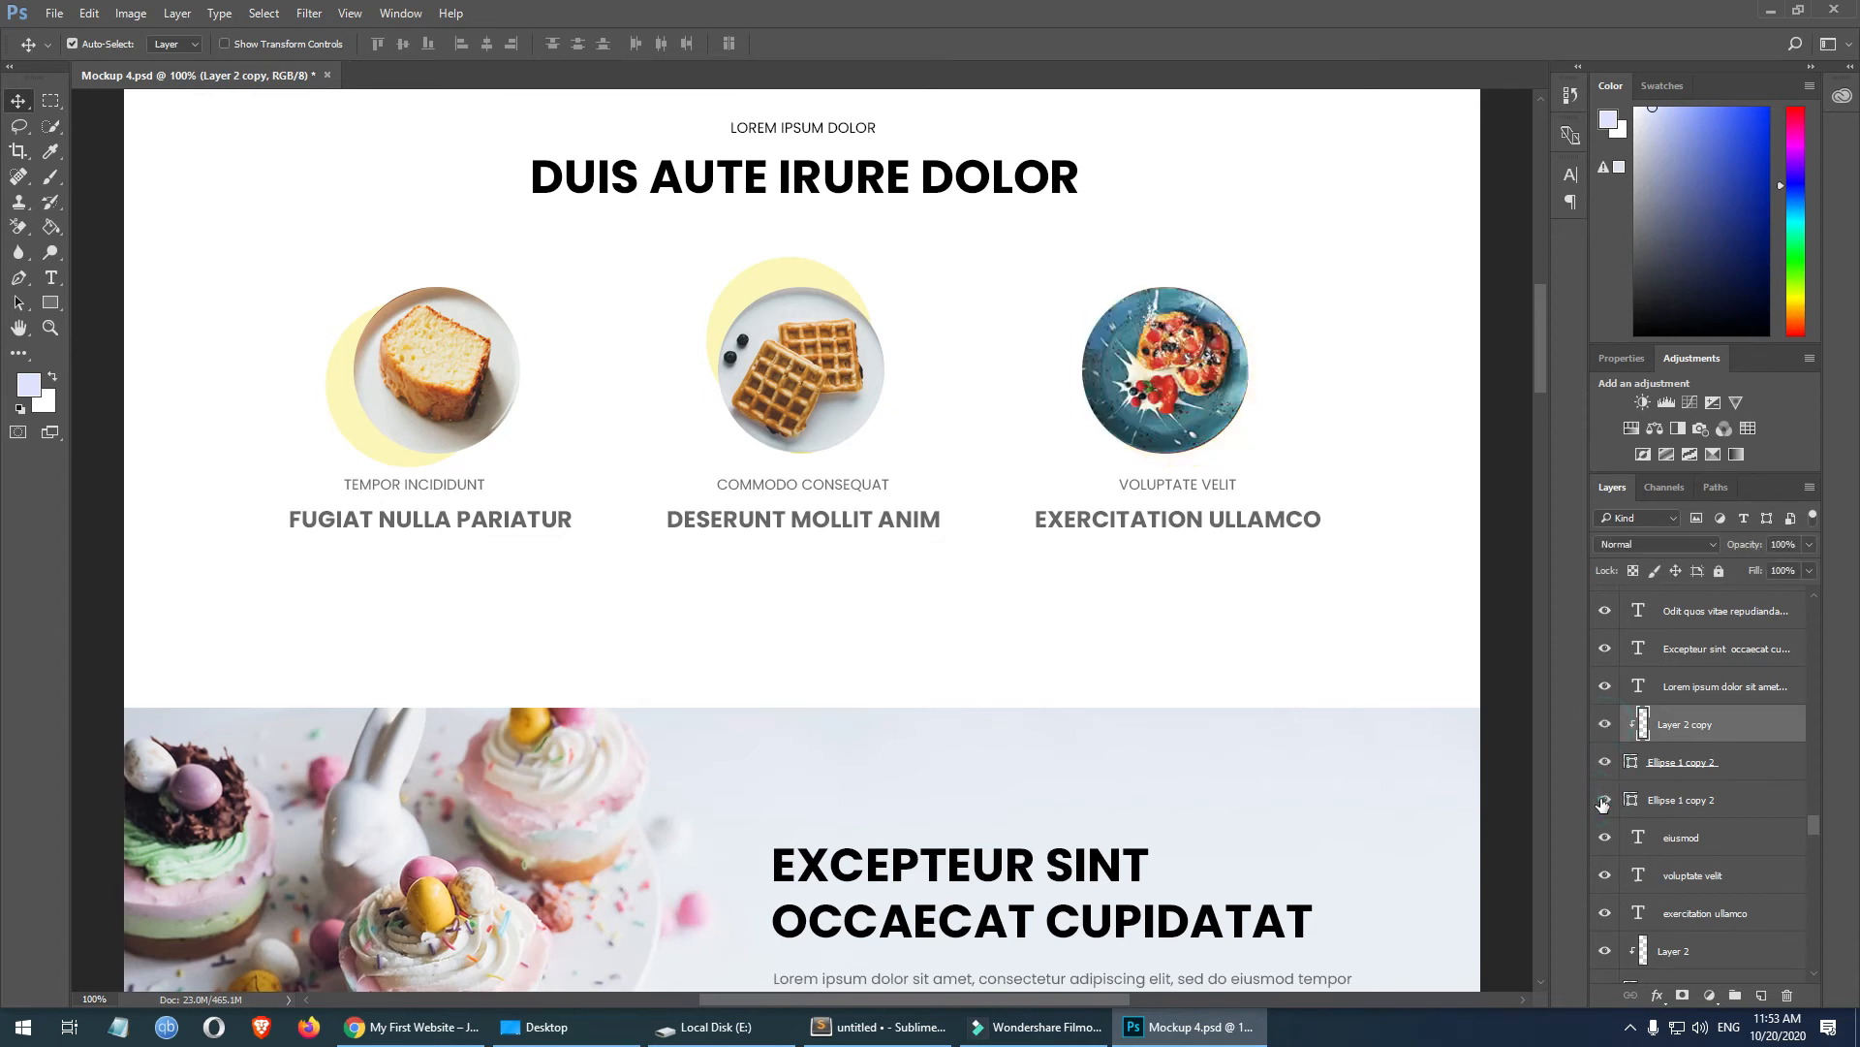
- Duplicate Layer 2 copy and both Ellipse 1 copy 2 layers together into a new document
left_click(1752, 800)
left_click(1764, 727, "shift")
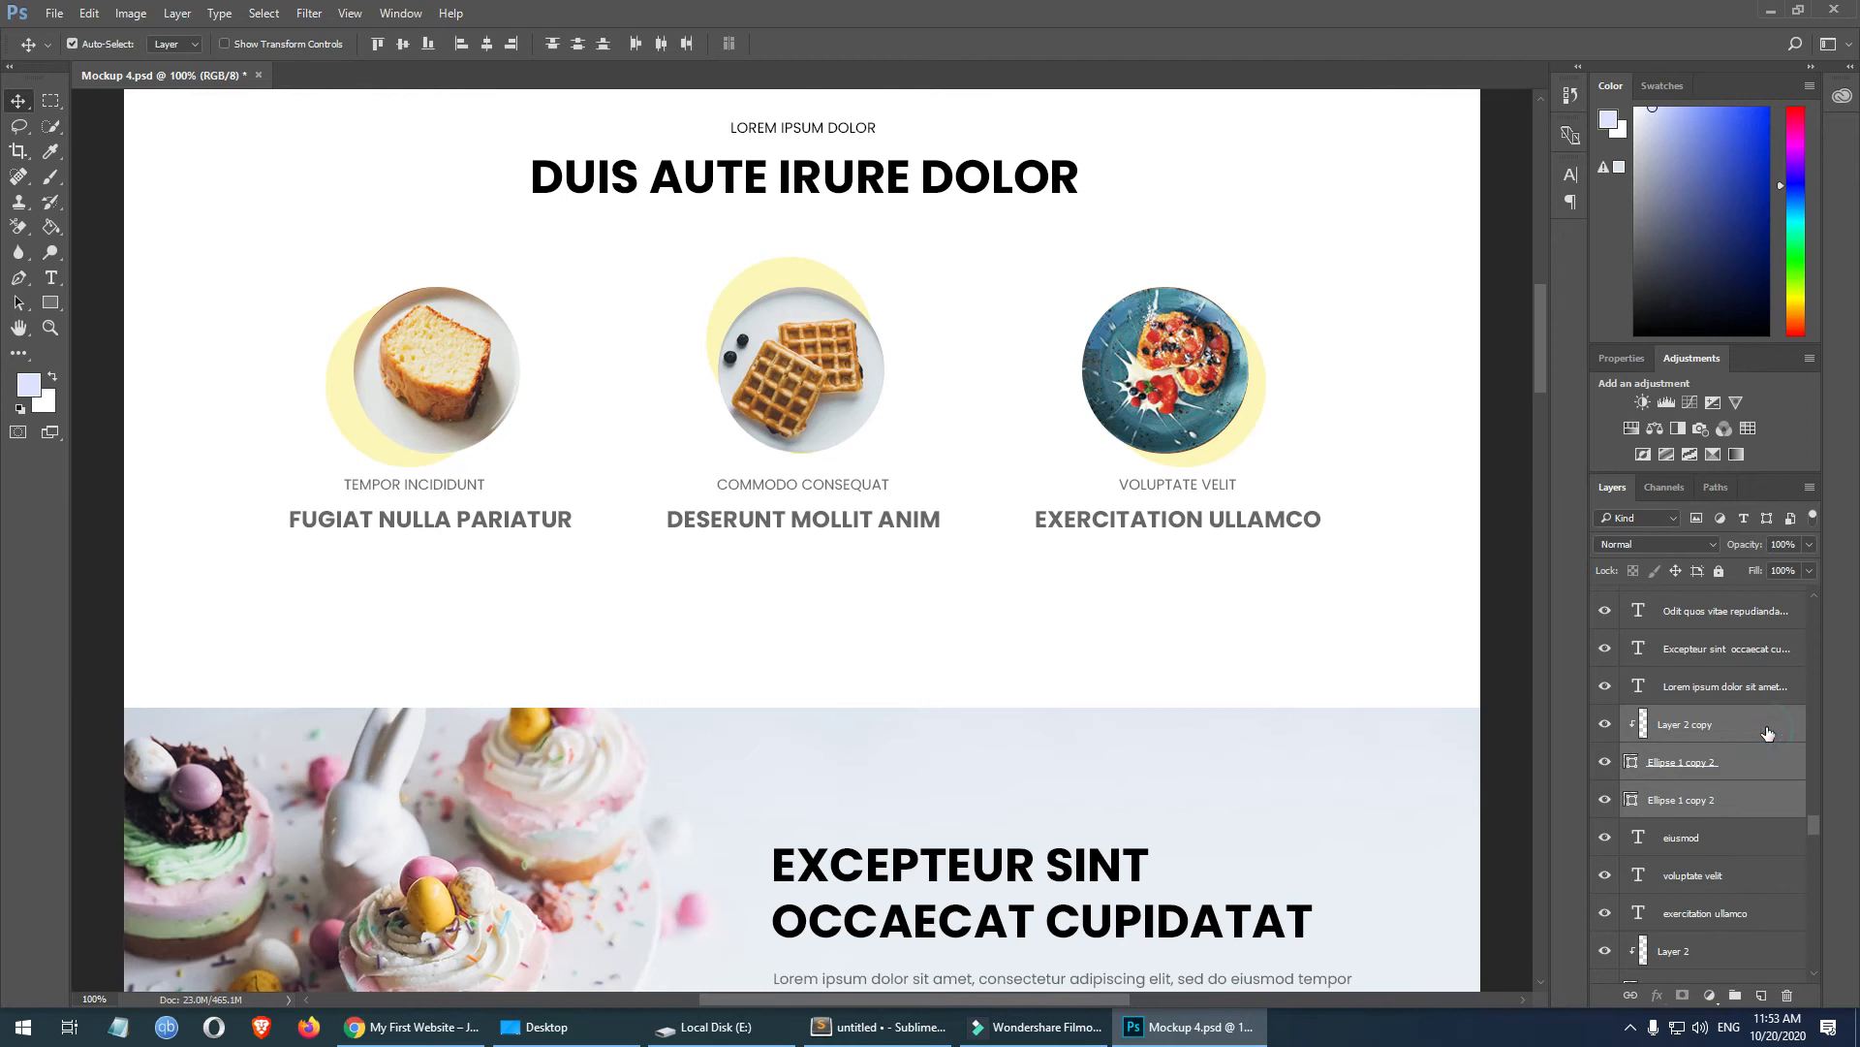
right_click(1763, 736)
left_click(1650, 281)
left_click(1019, 380)
left_click(888, 410)
left_click(1098, 313)
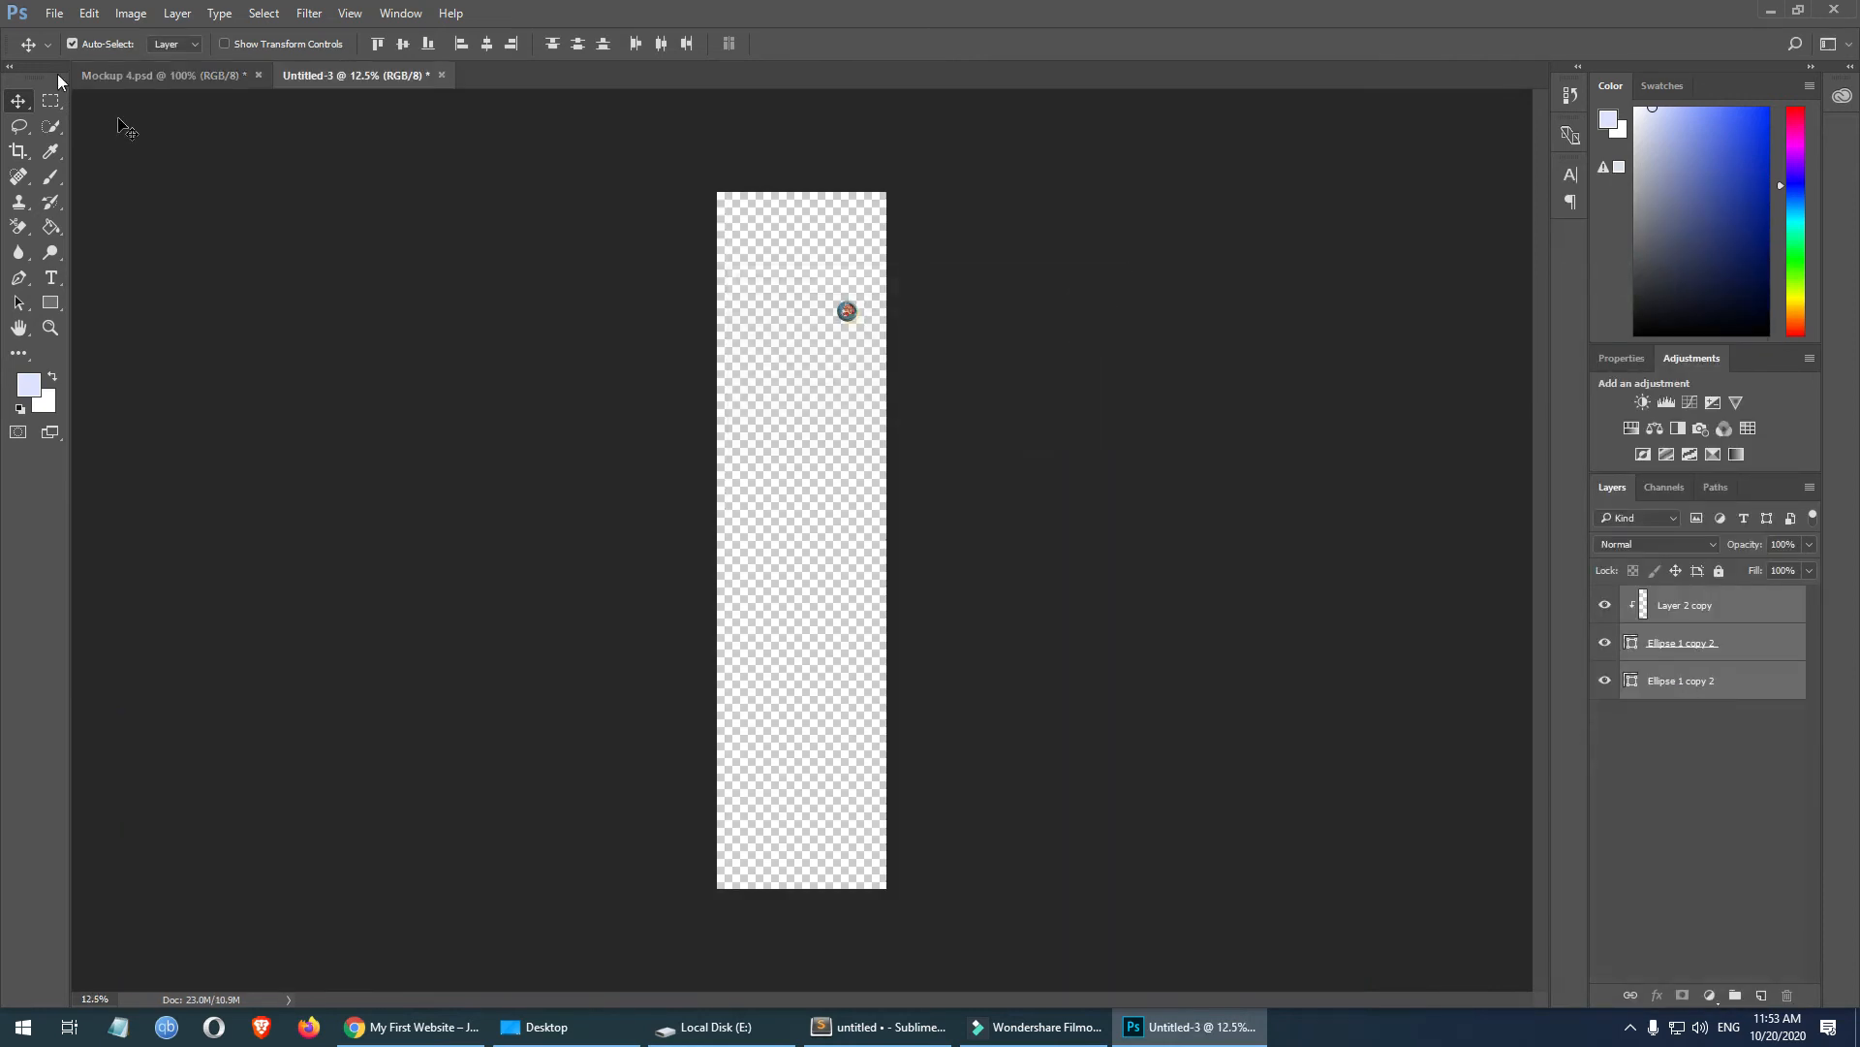
- Trim the transparent pixels around the blue-plate image in the new document and show it at 100%
left_click(110, 12)
left_click(213, 219)
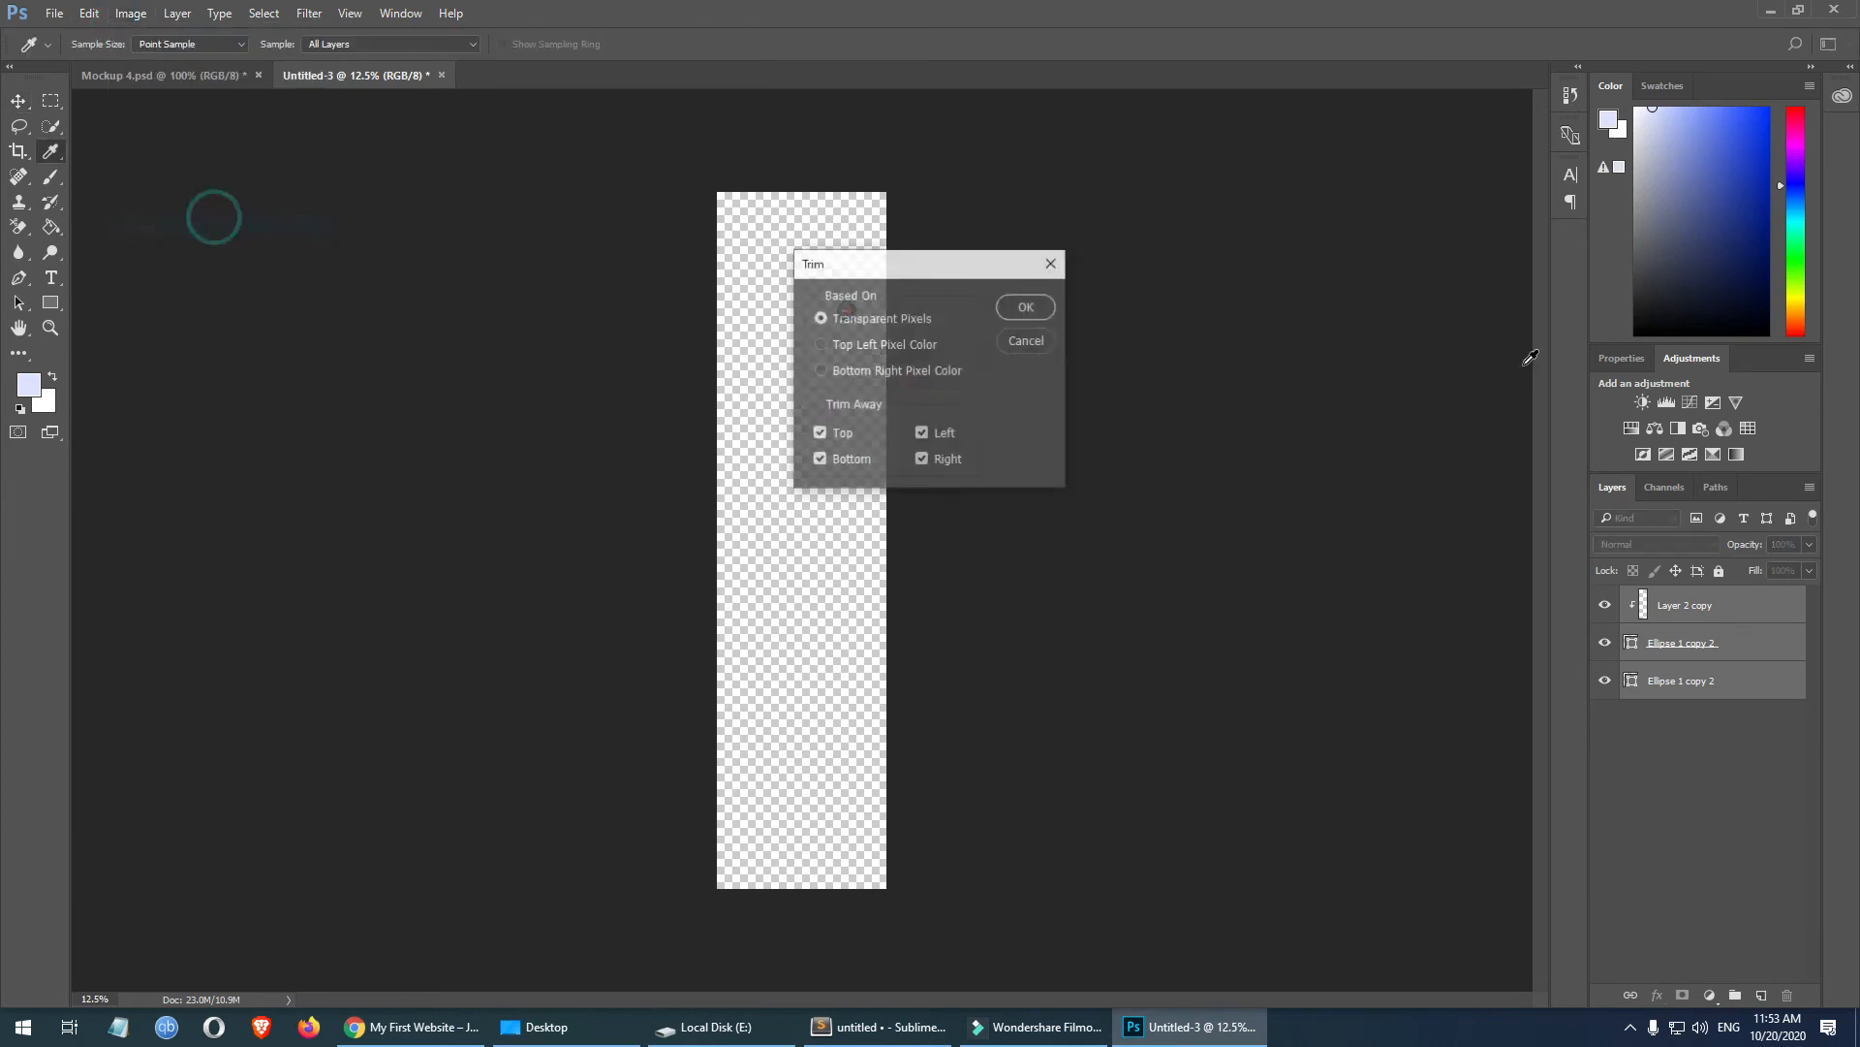
left_click(1027, 307)
key("v")
key("ctrl+1")
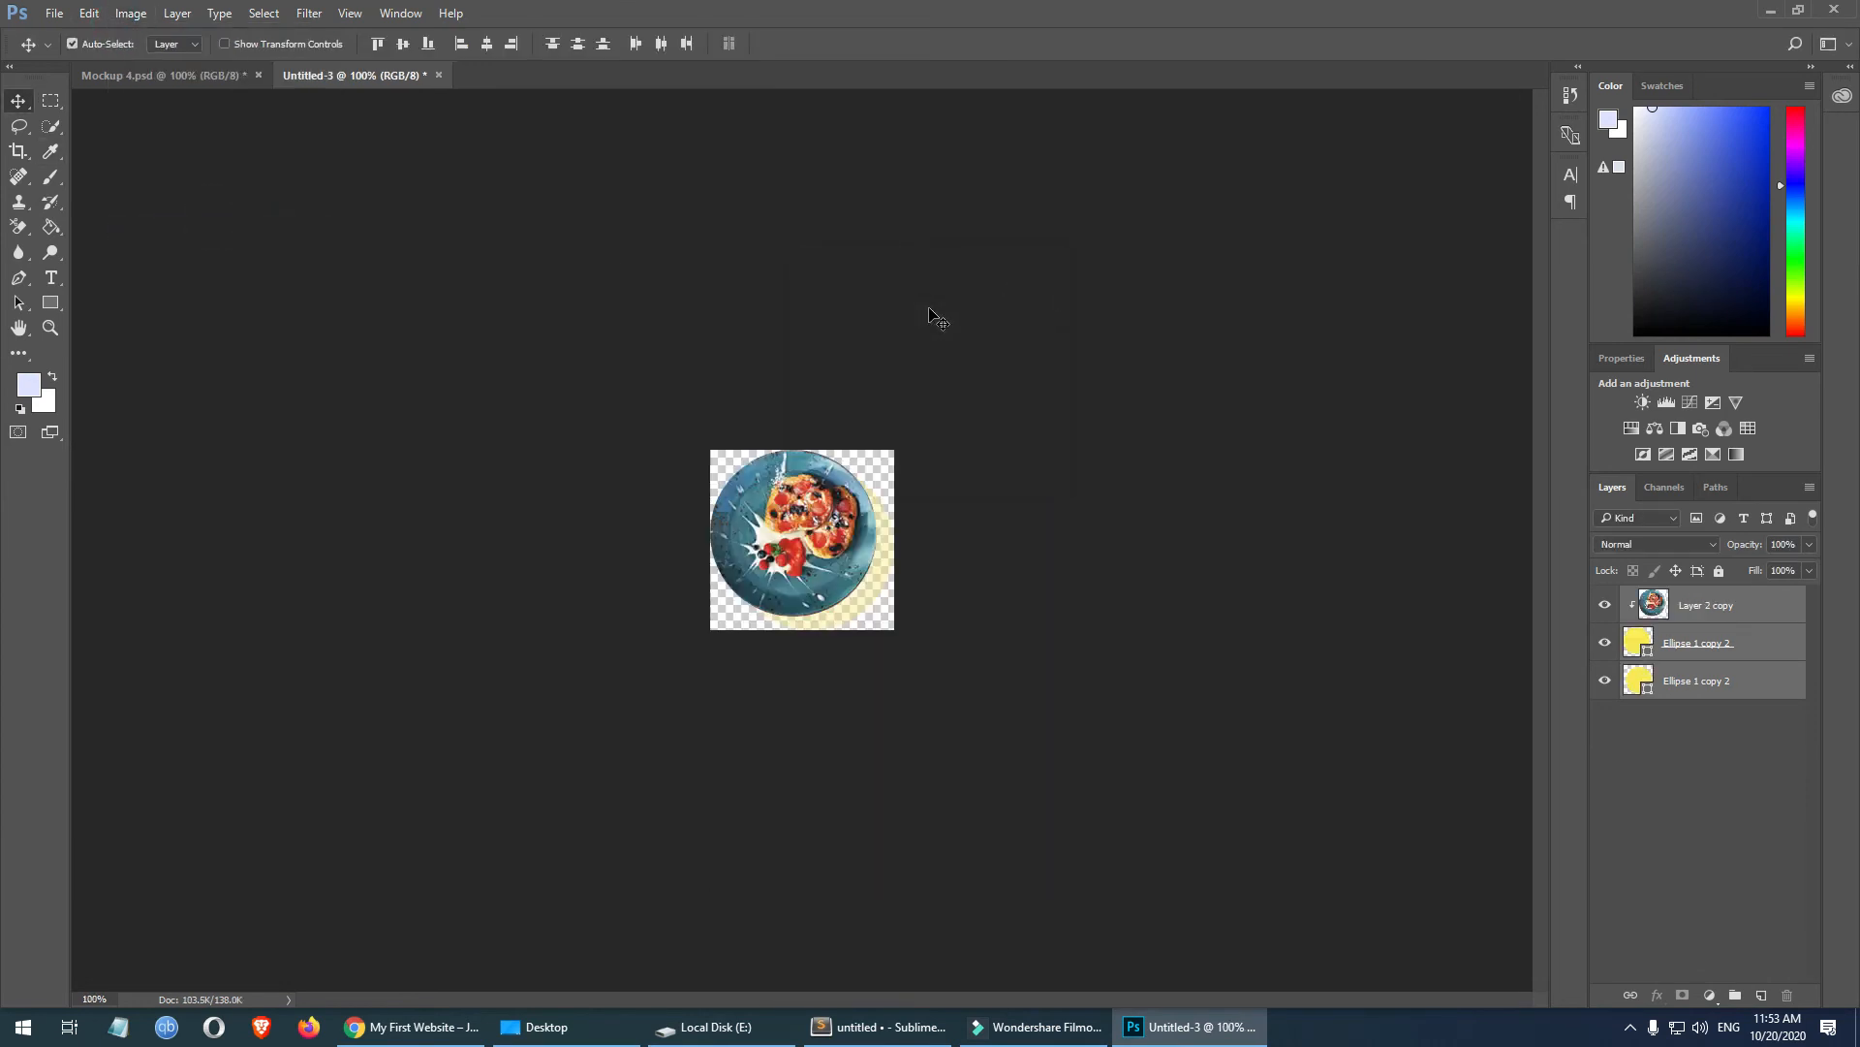
- Export the trimmed image for web as a high-quality JPEG named "voluptate velit" on the Desktop and close its document without saving
left_click(54, 14)
mouse_move(135, 293)
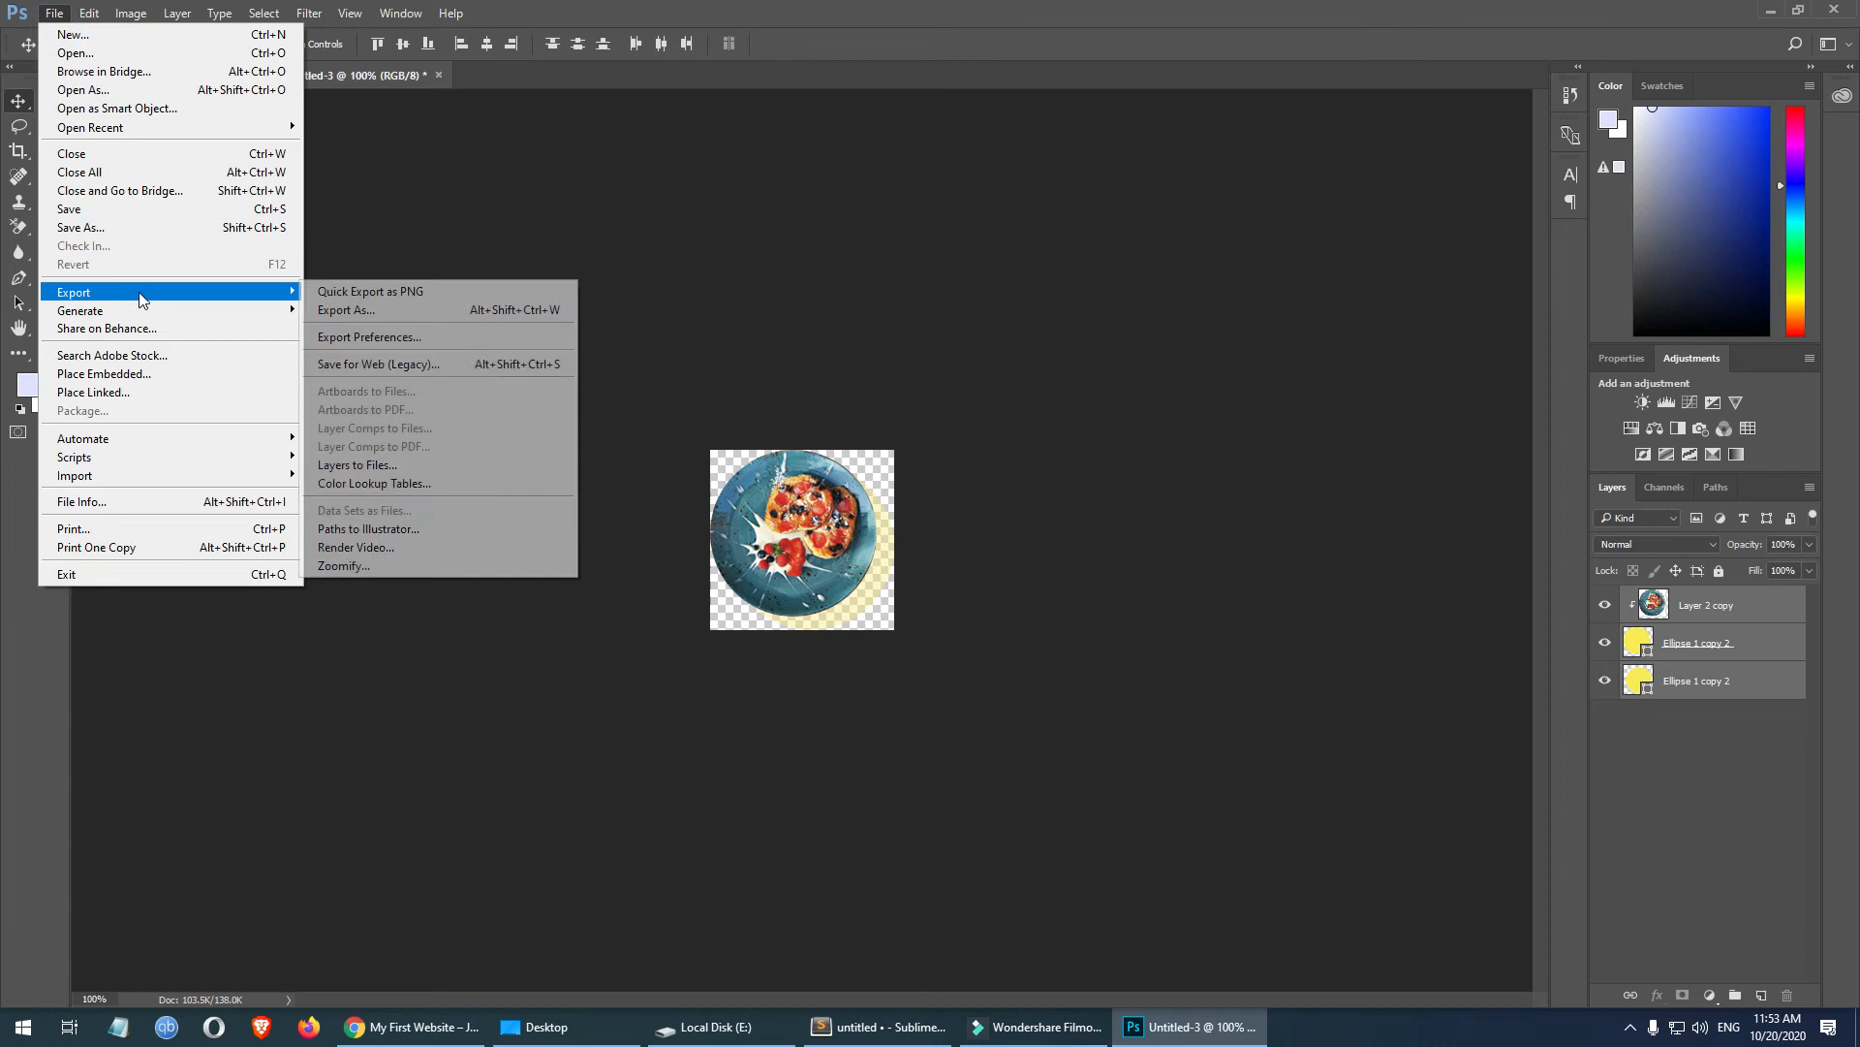
left_click(393, 364)
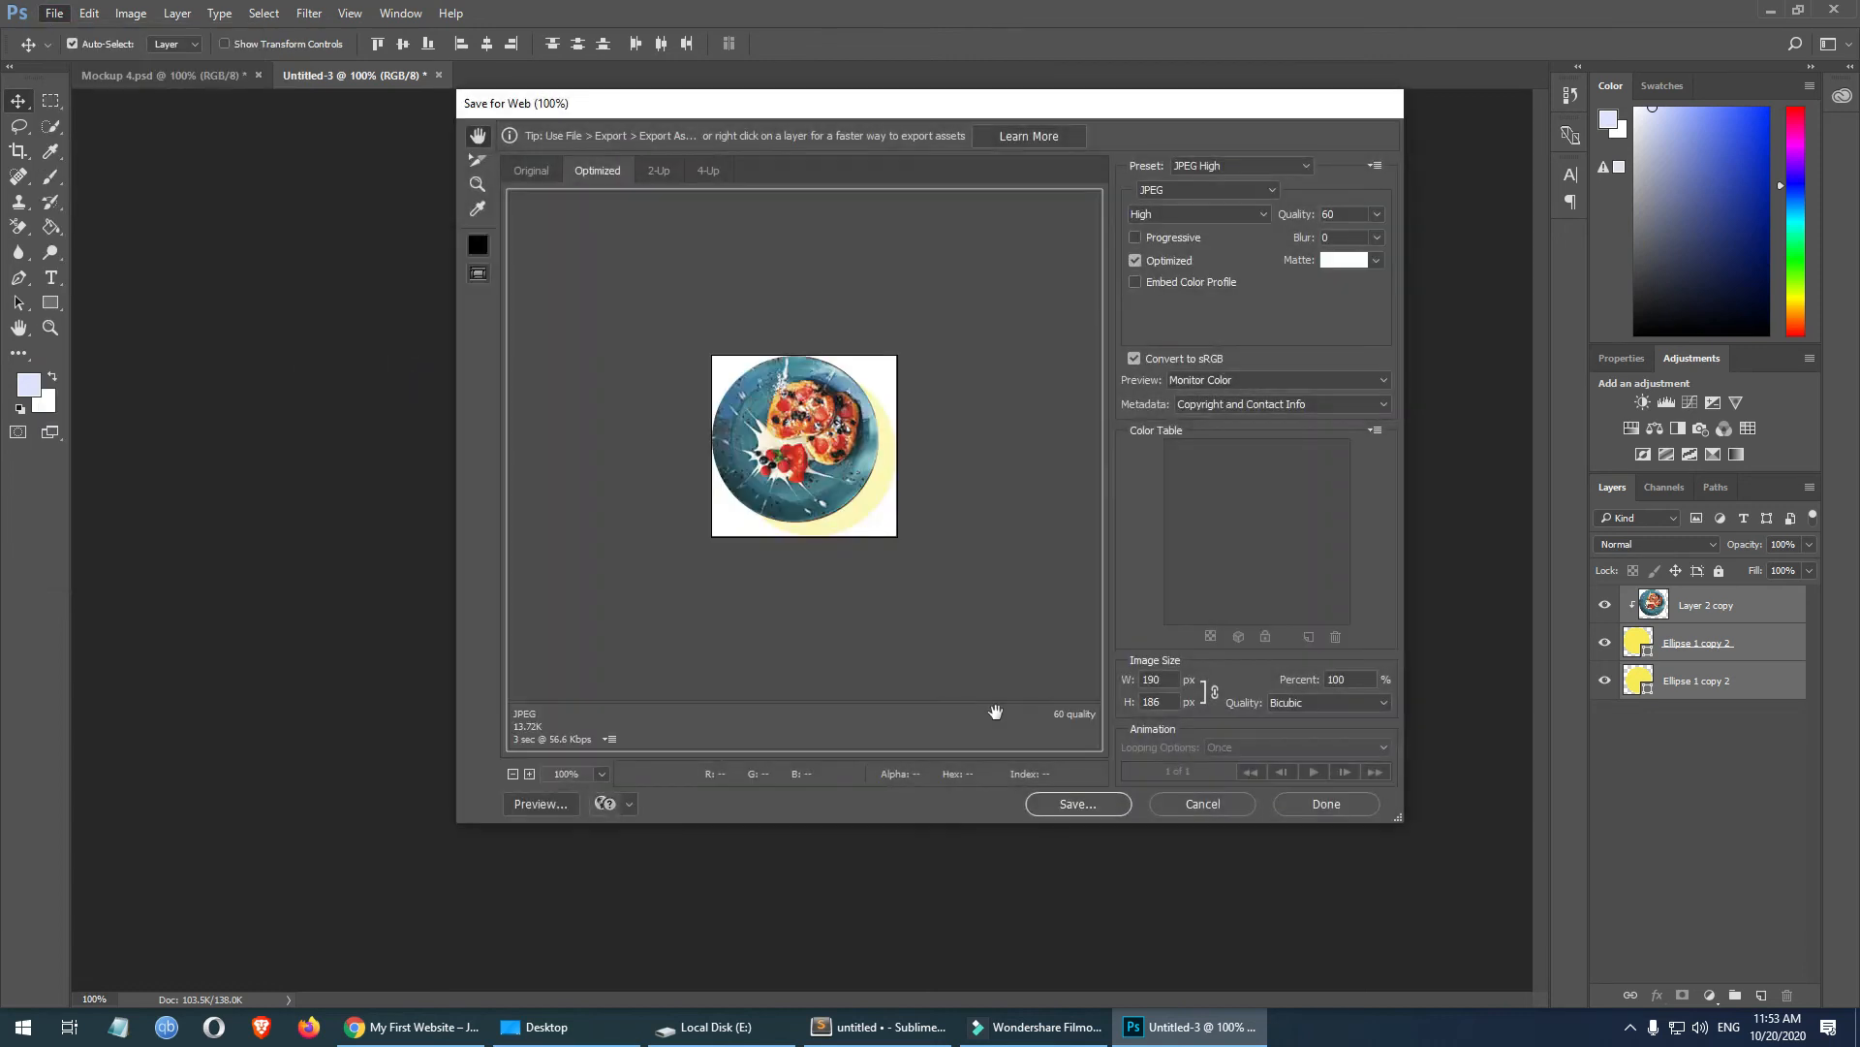
left_click(1107, 810)
type("voluptate velit")
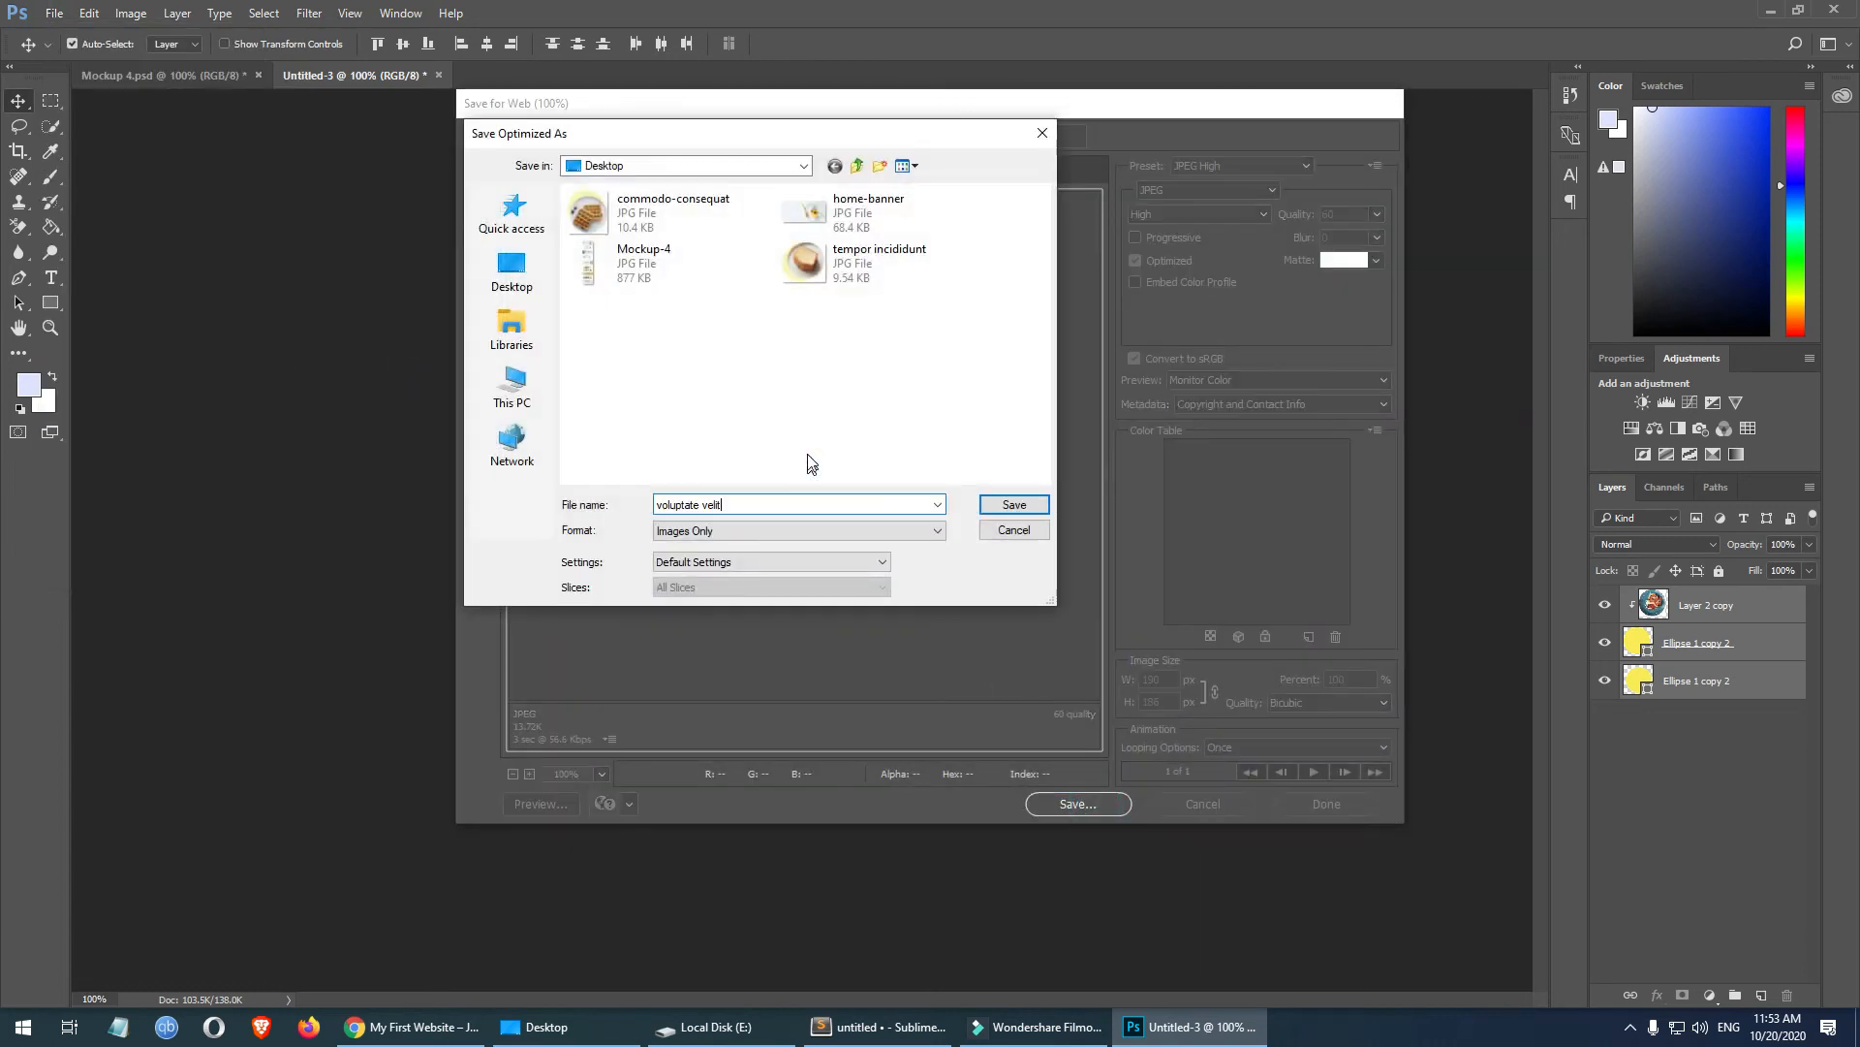
key("Return")
key("ctrl+w")
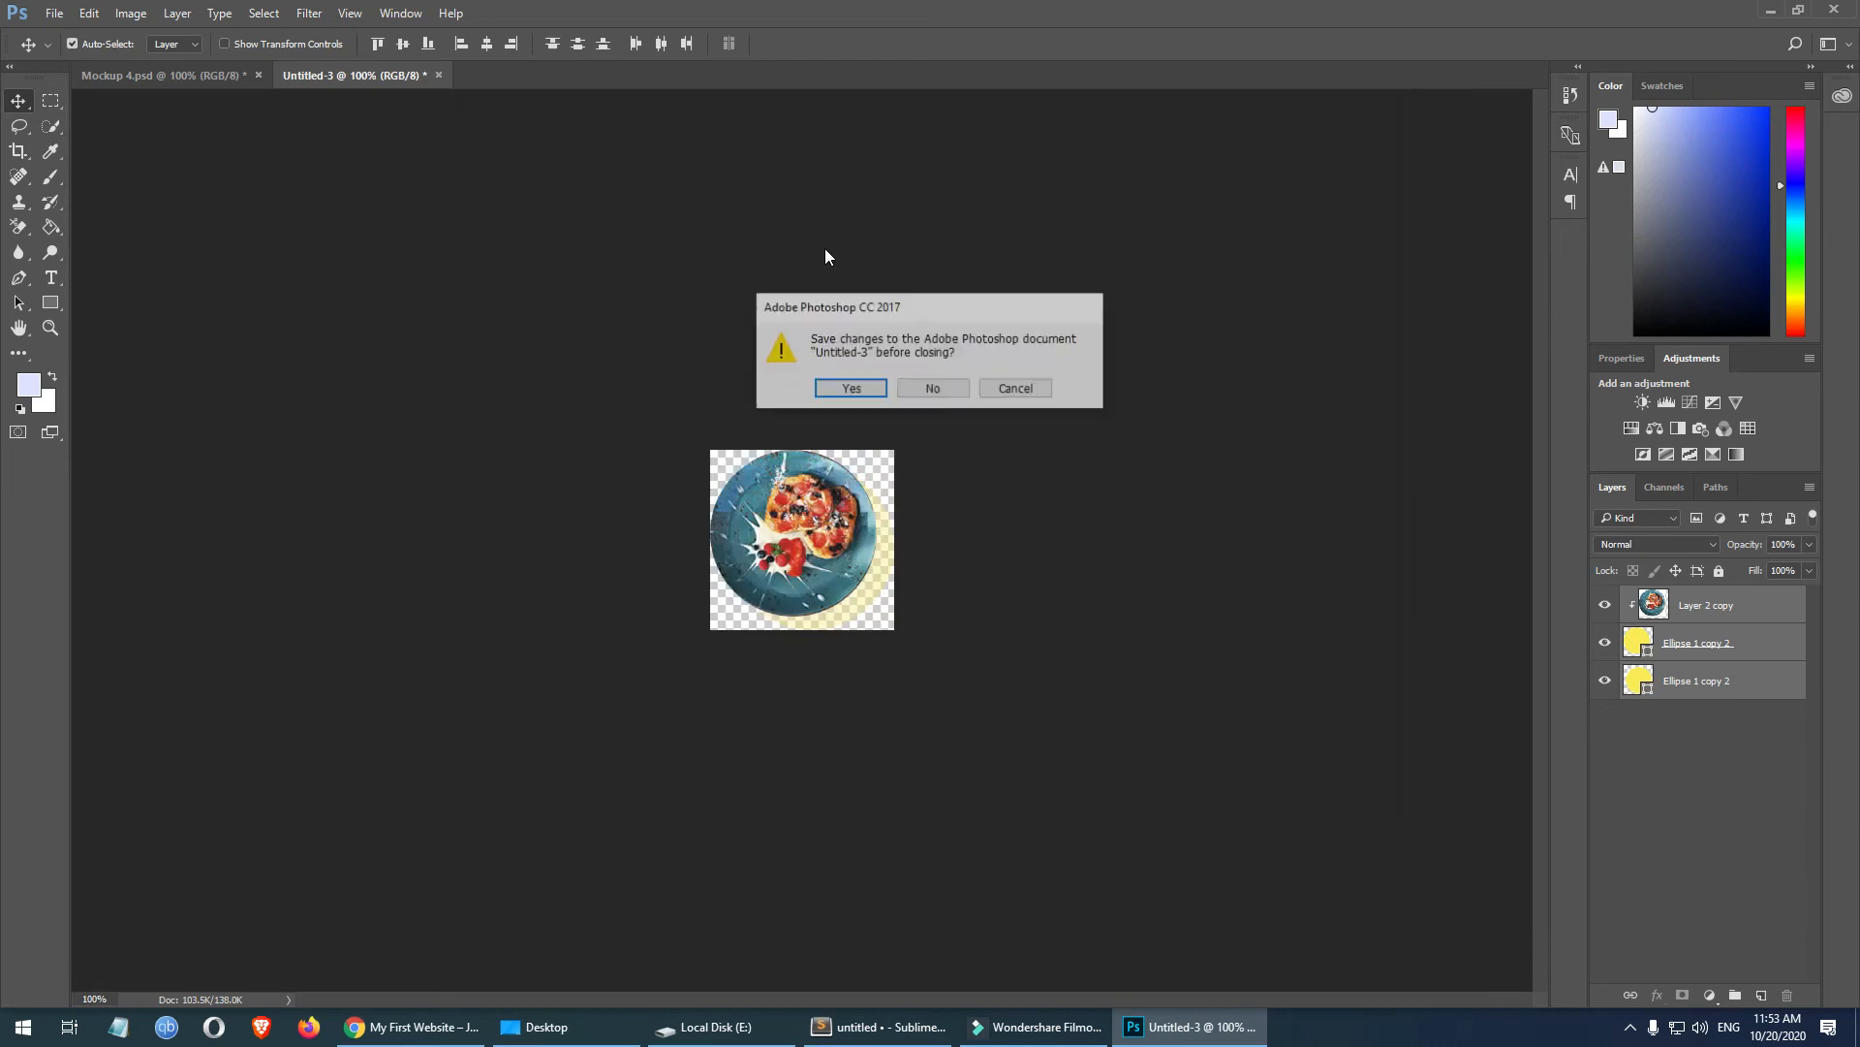
key("n")
- Switch to the WordPress page editor and replace the middle info box's image with the commodo-consequat file from the Desktop
left_click(412, 1026)
left_click(121, 15)
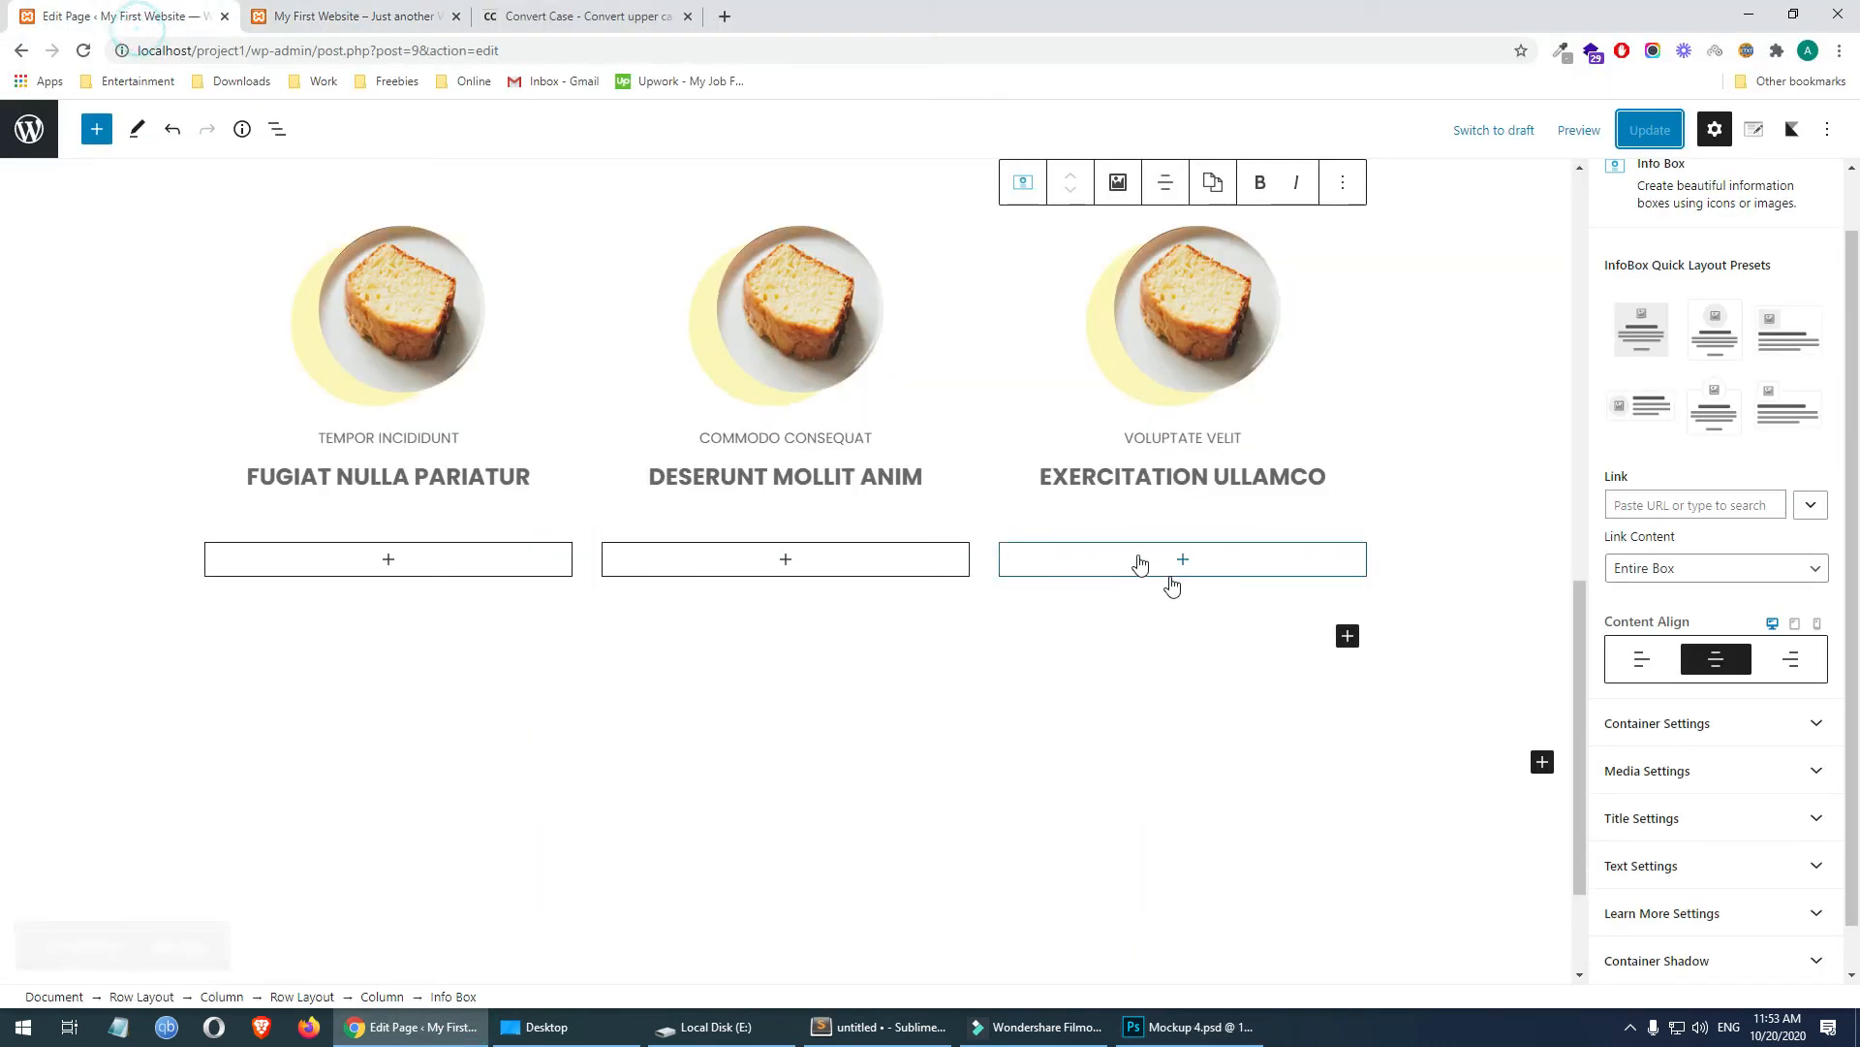
left_click(812, 301)
scroll(812, 515, "up", 2)
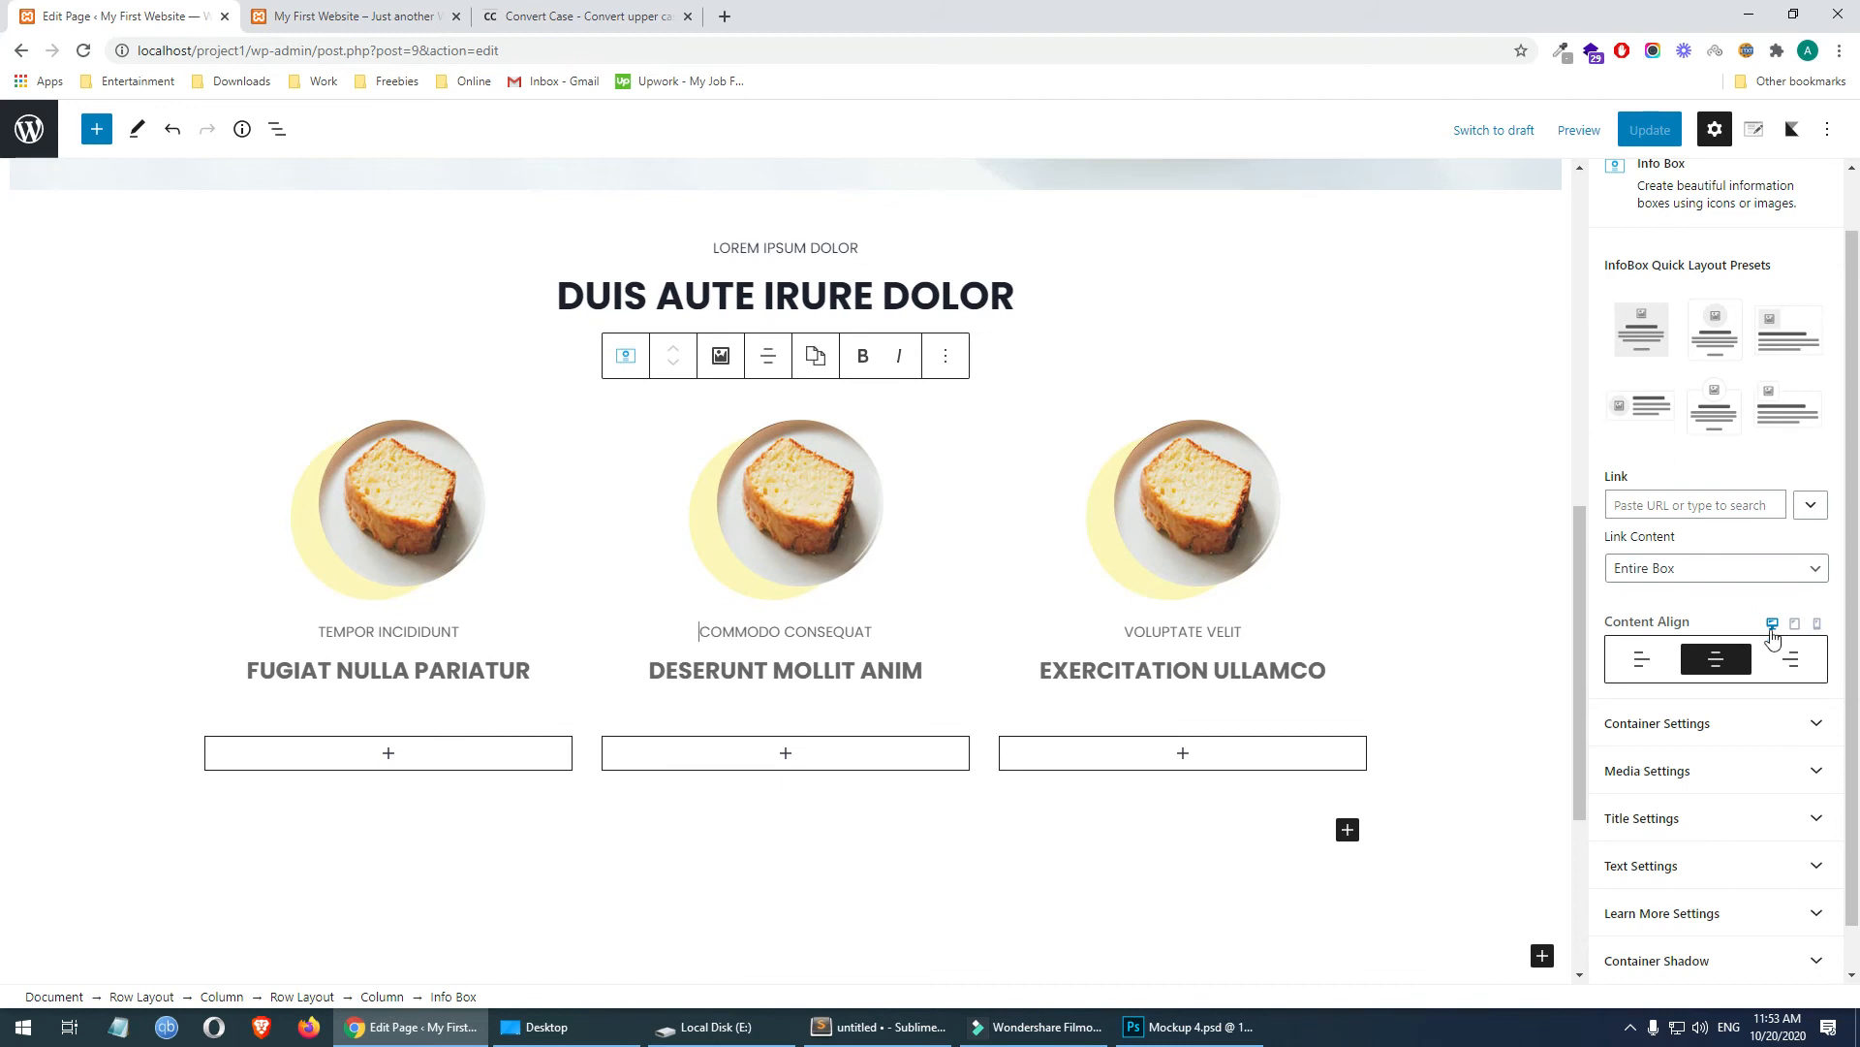
scroll(1706, 698, "down", 1)
left_click(1723, 723)
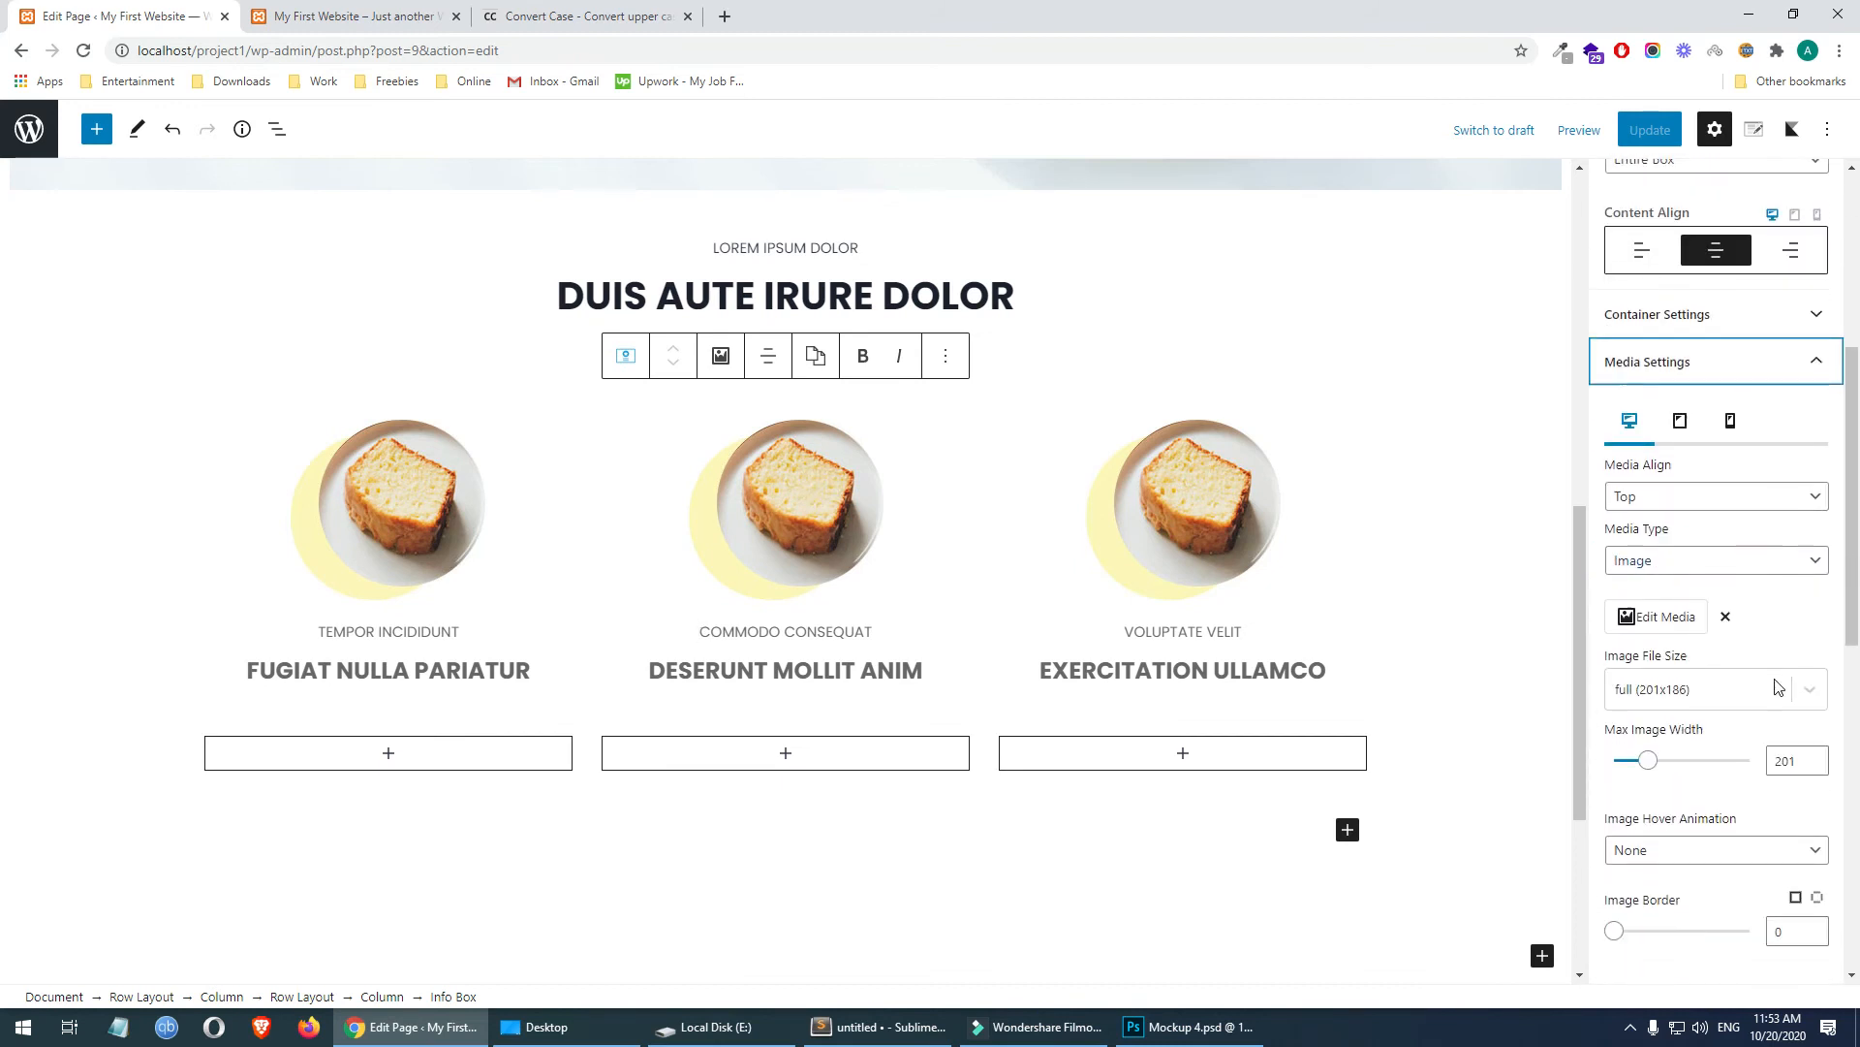
left_click(1652, 494)
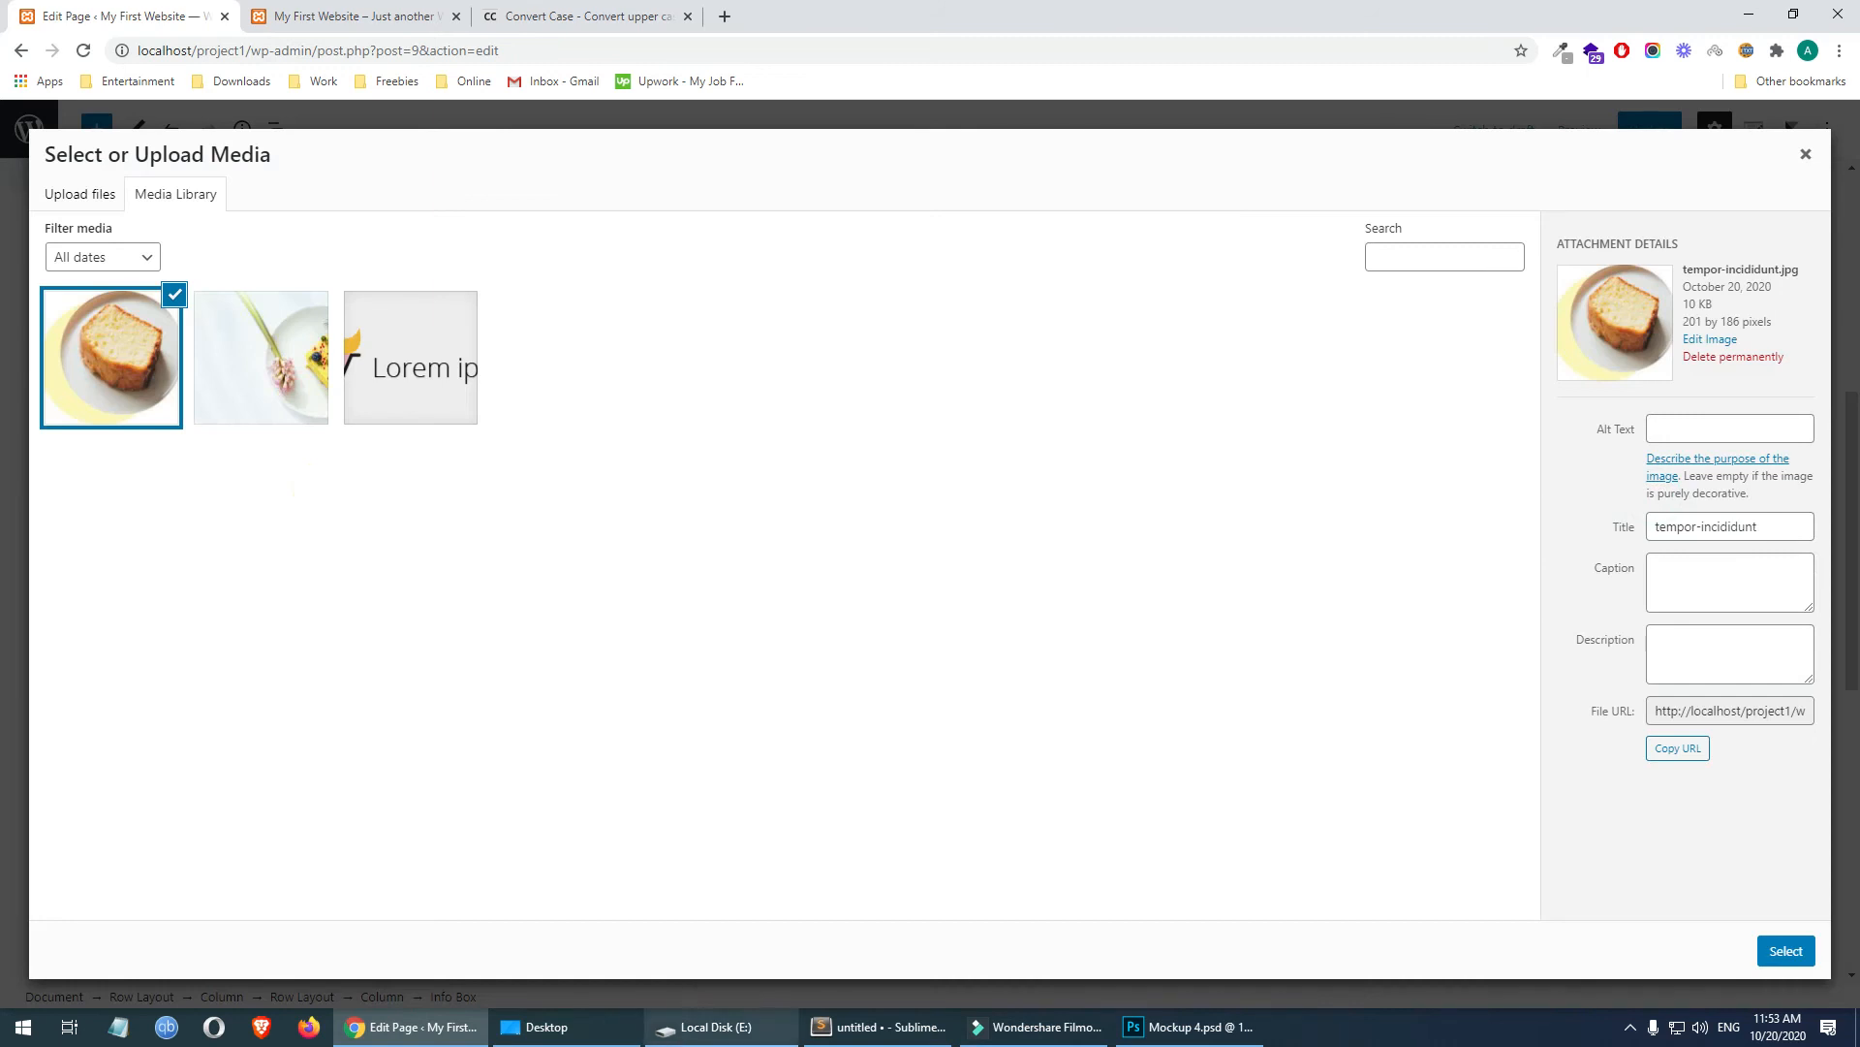
left_click(546, 1026)
left_click_drag(985, 228, 689, 543)
left_click(1788, 954)
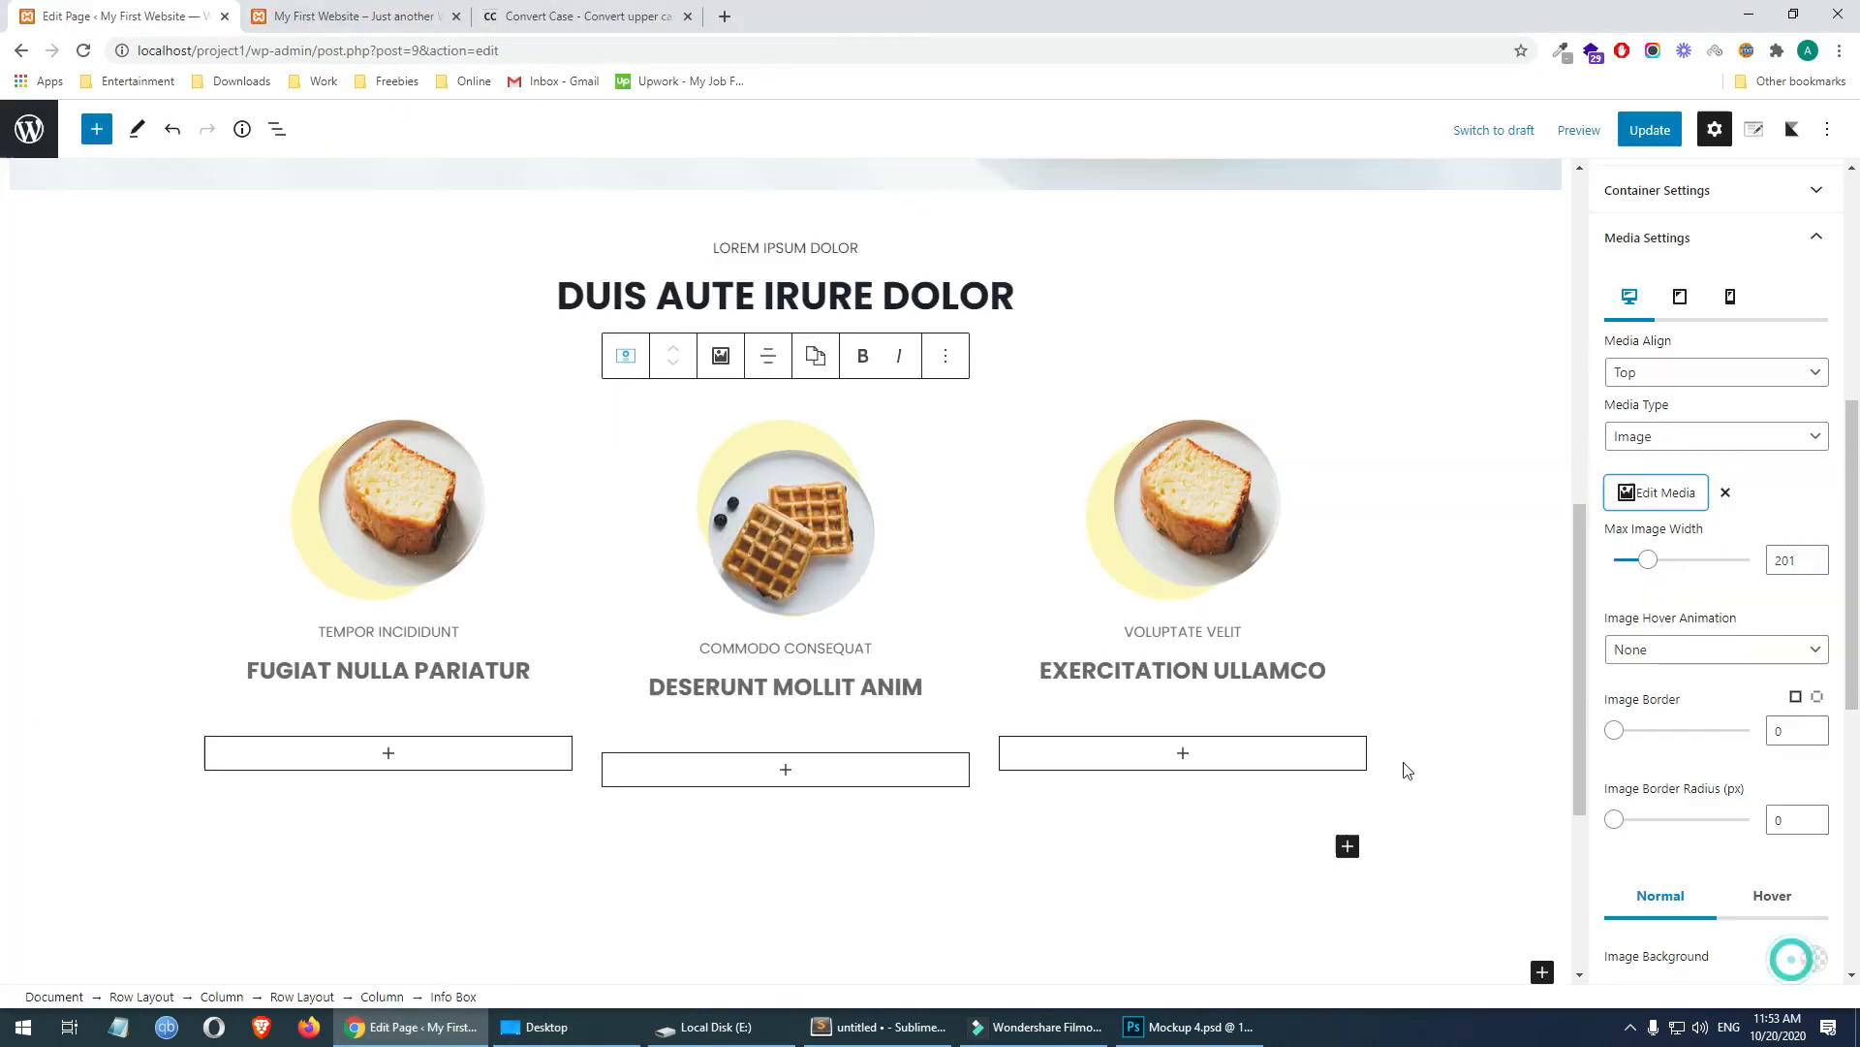
- Replace the third info box's image with the exported "voluptate velit" file from the Desktop
left_click(1201, 480)
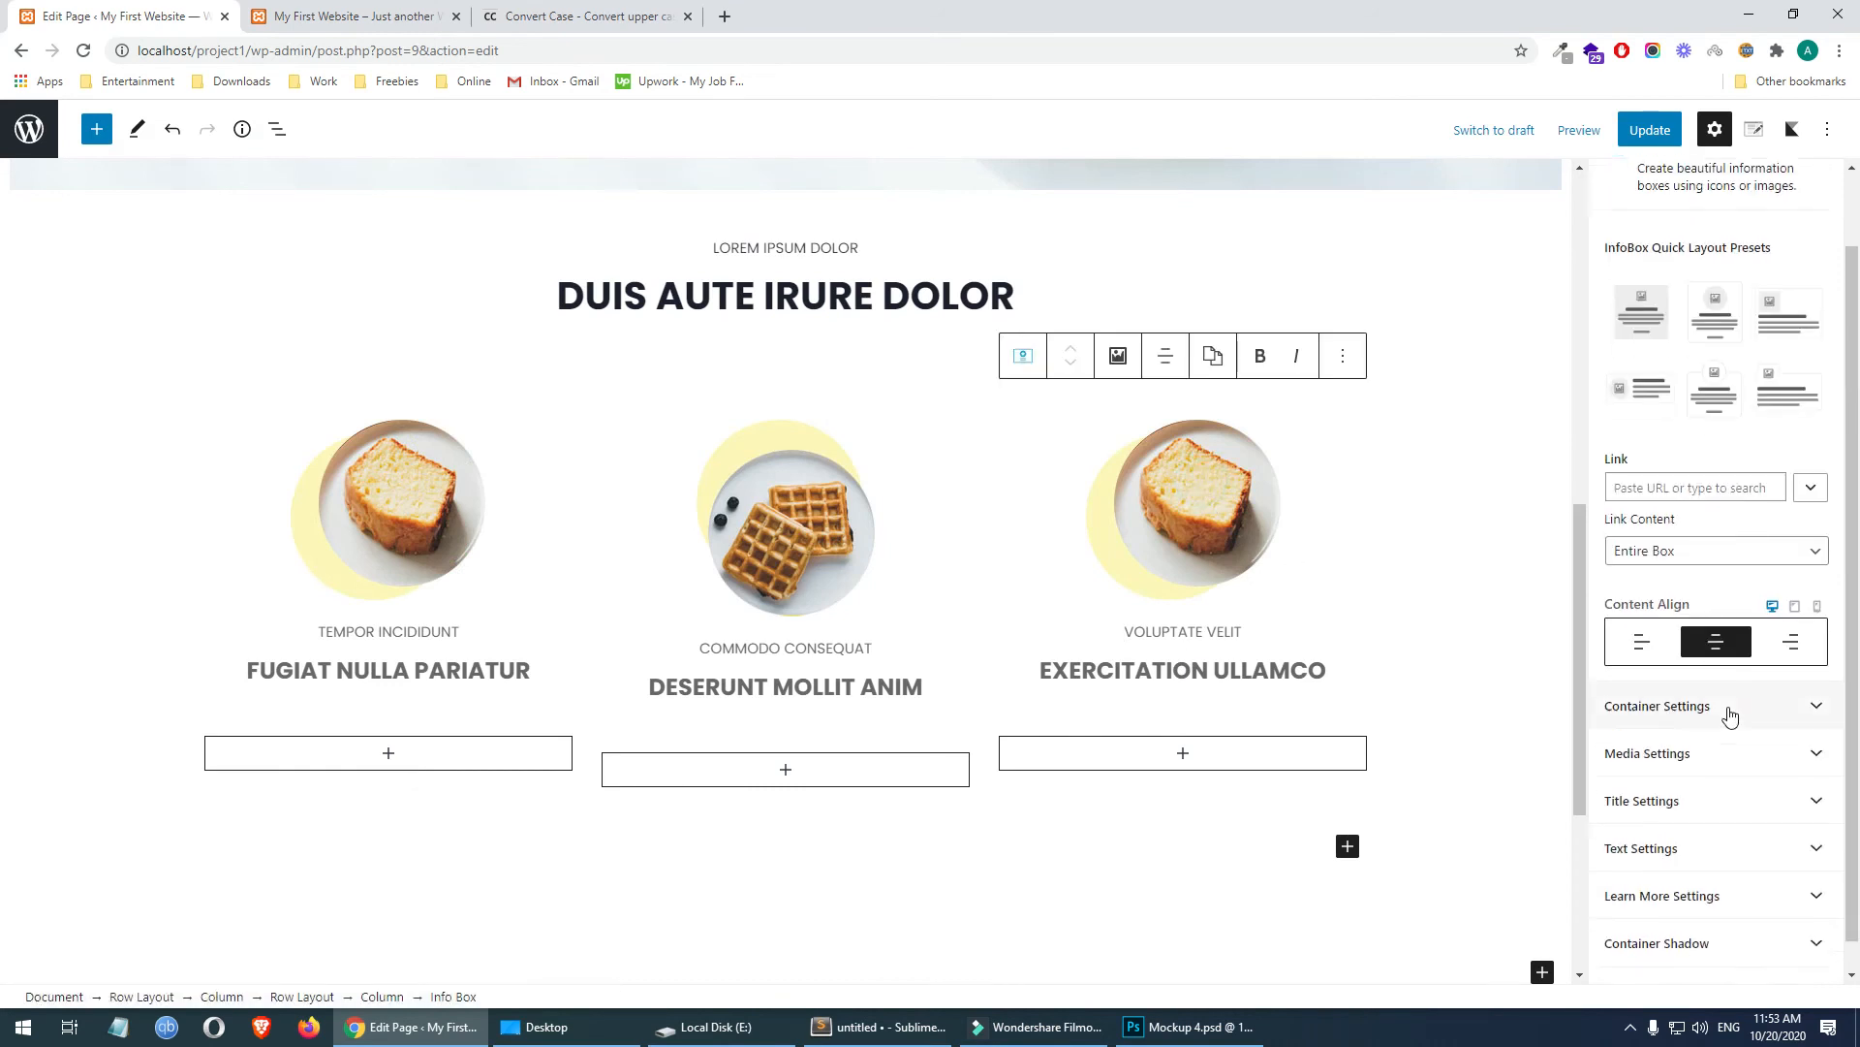
scroll(1728, 711, "down", 1)
left_click(1778, 720)
scroll(1744, 678, "down", 4)
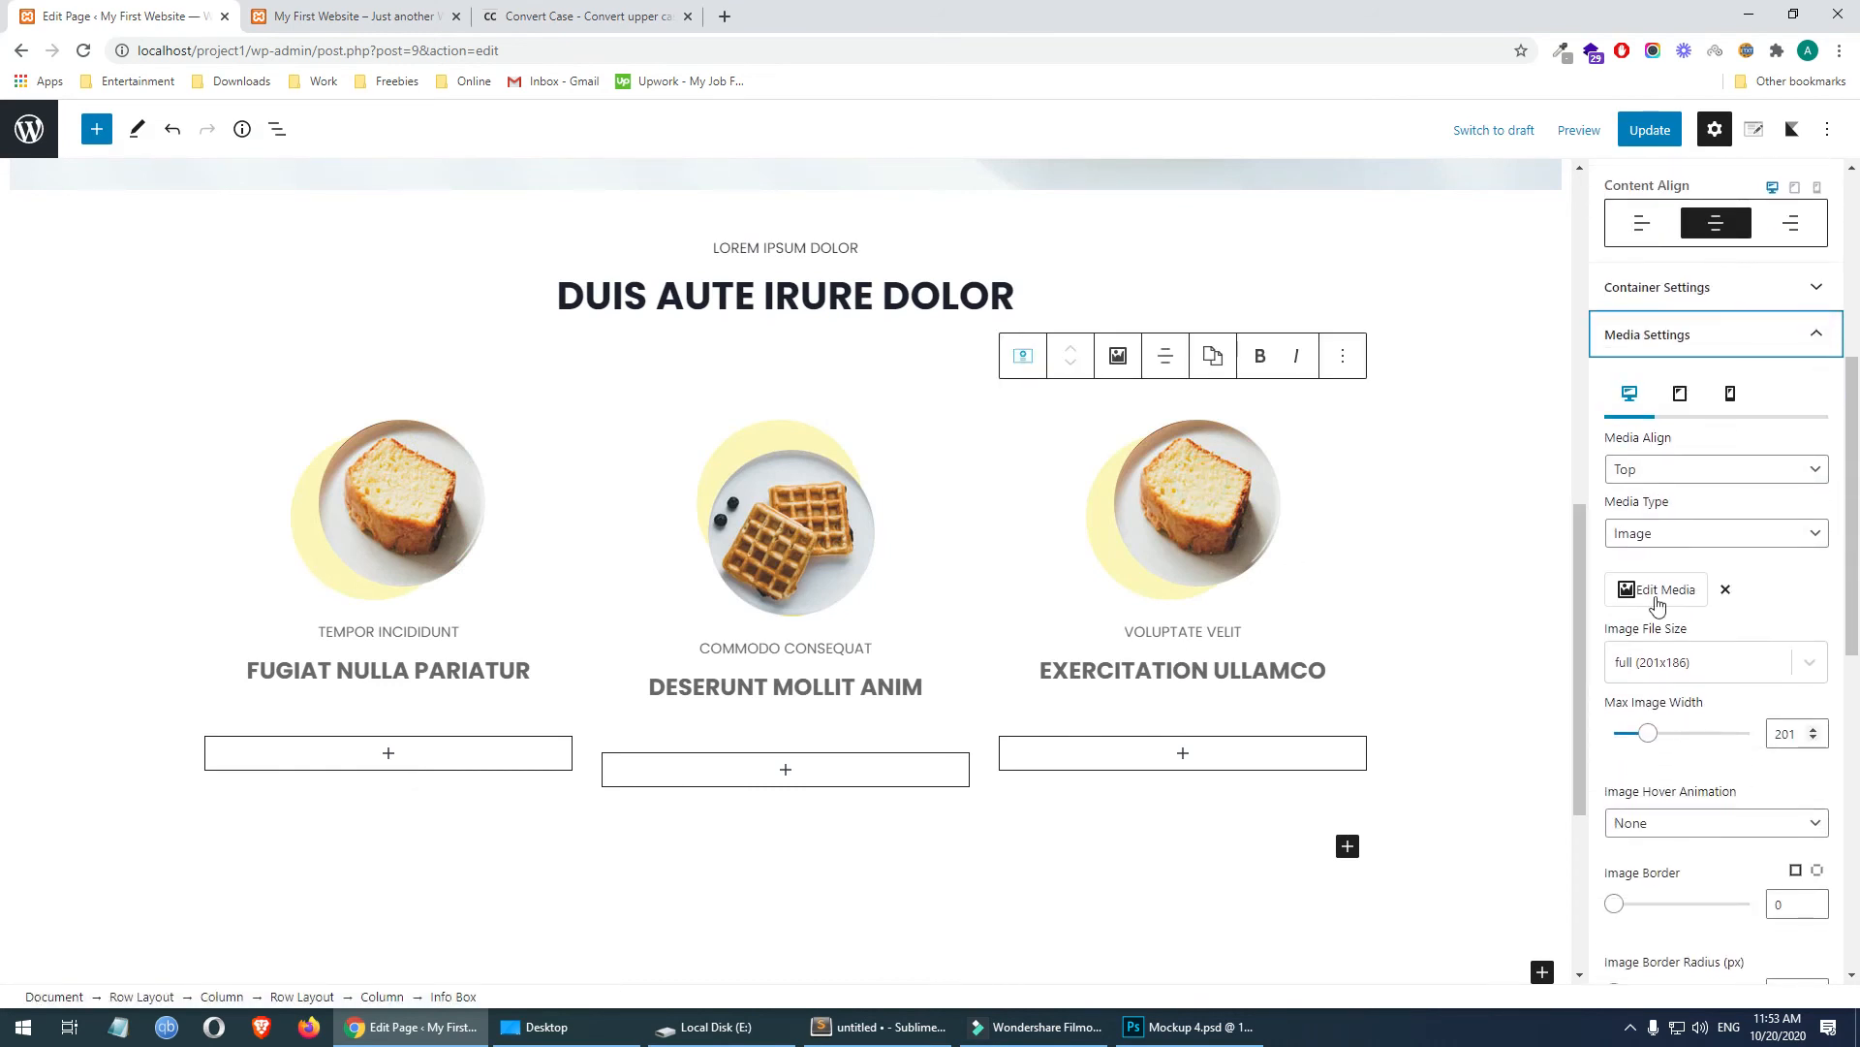
left_click(1650, 593)
left_click(611, 1029)
left_click_drag(1141, 283, 847, 523)
left_click(1786, 952)
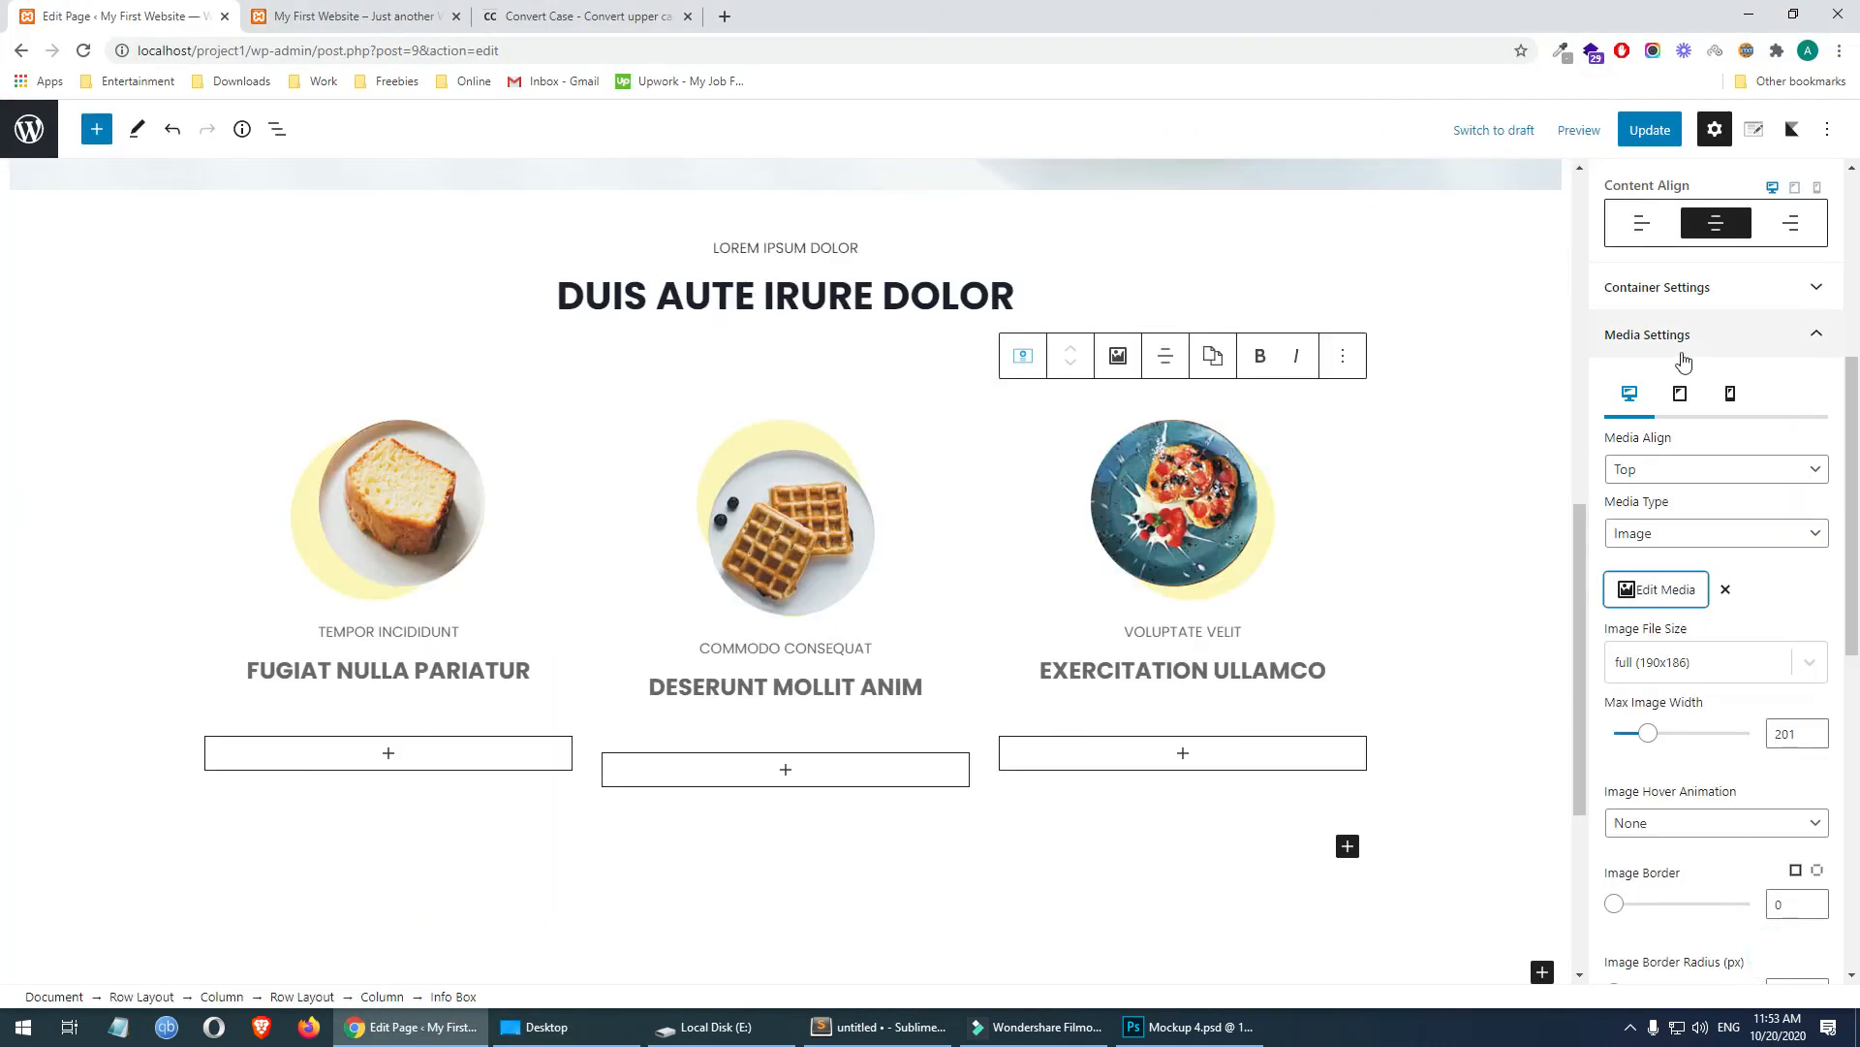
- Update the page and reload the live site to show the three-item section
left_click(1647, 127)
left_click(353, 15)
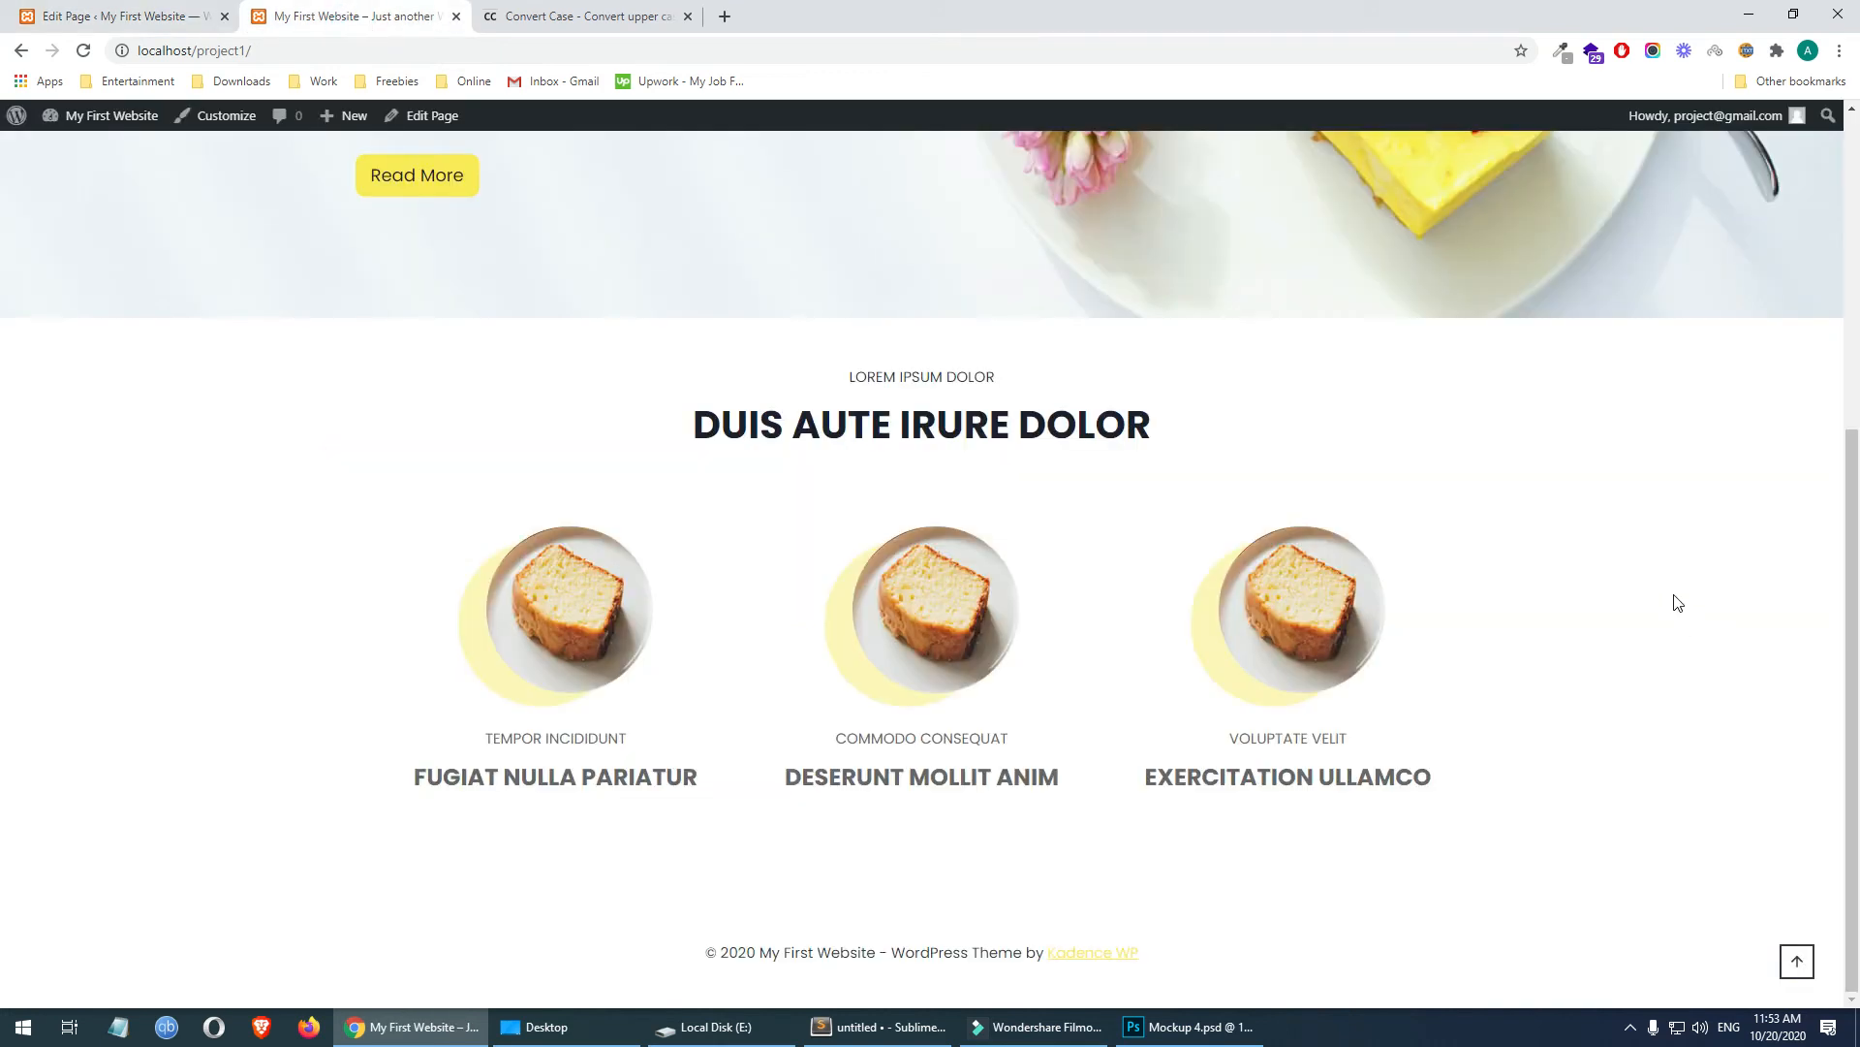
key("F5")
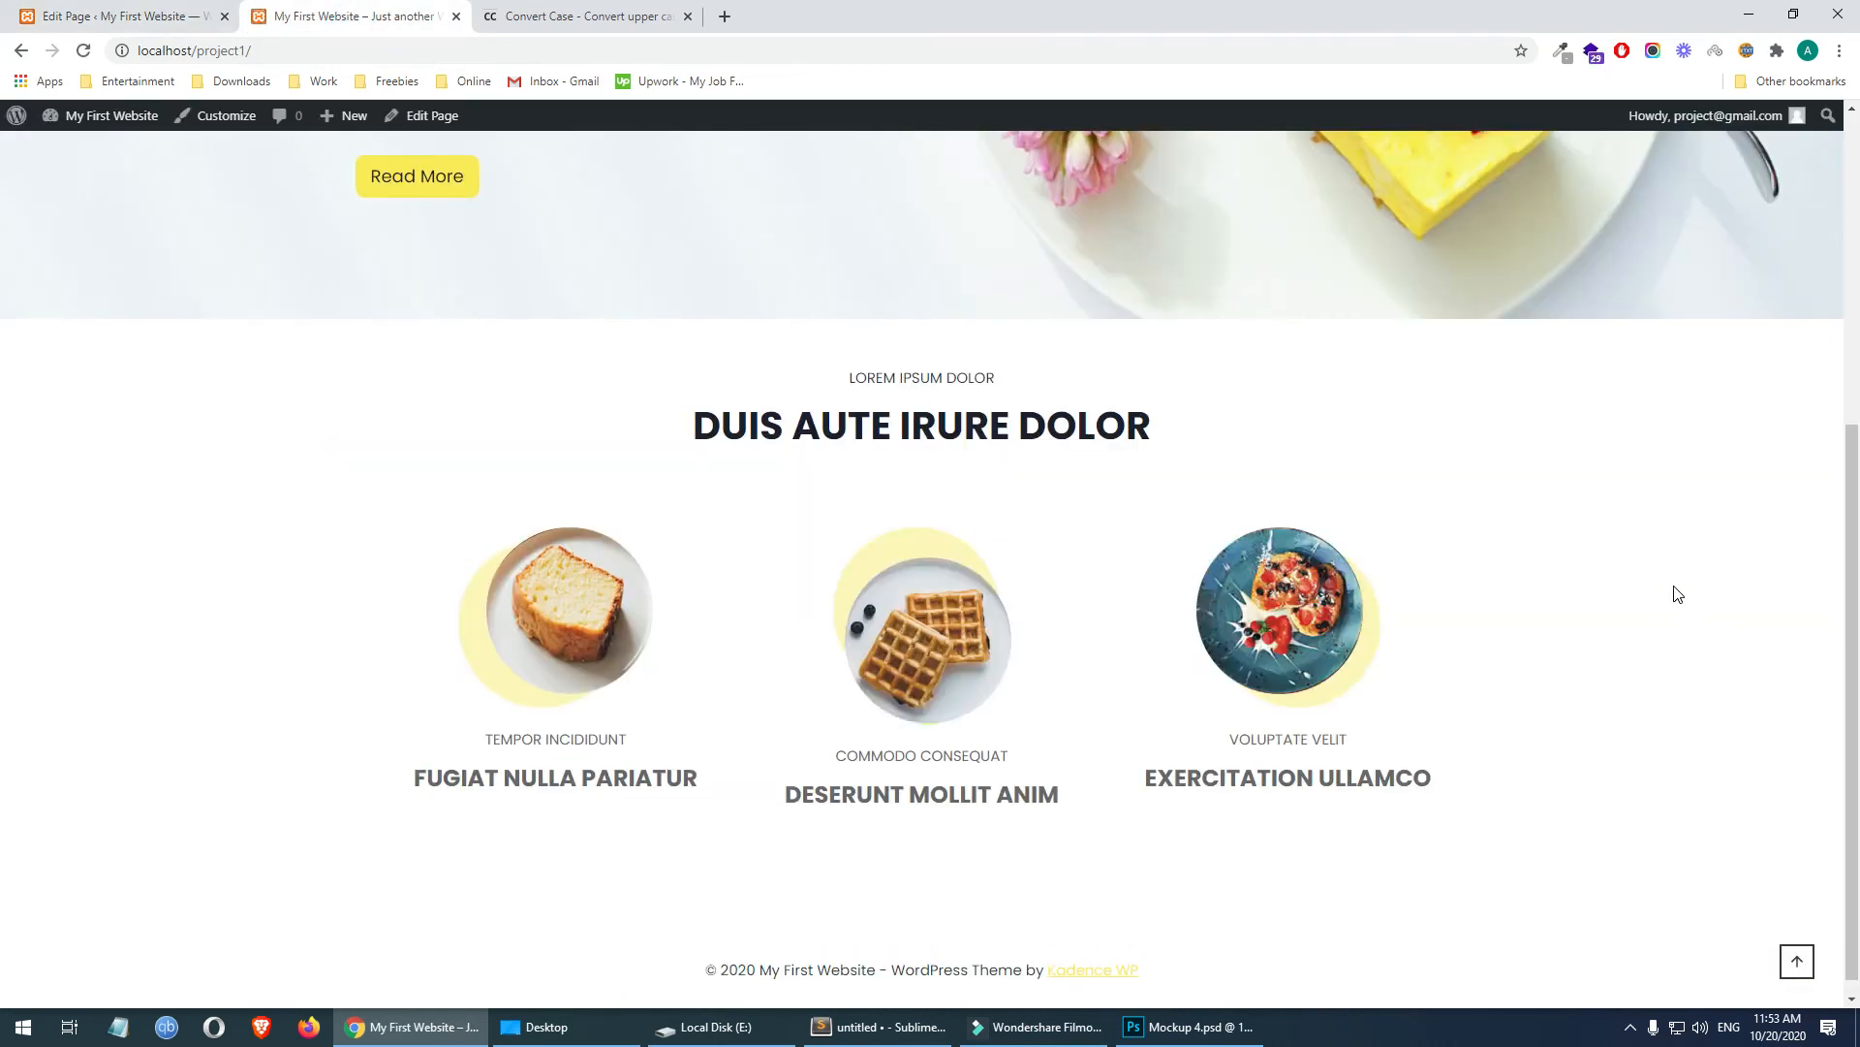
scroll(1671, 596, "down", 1)
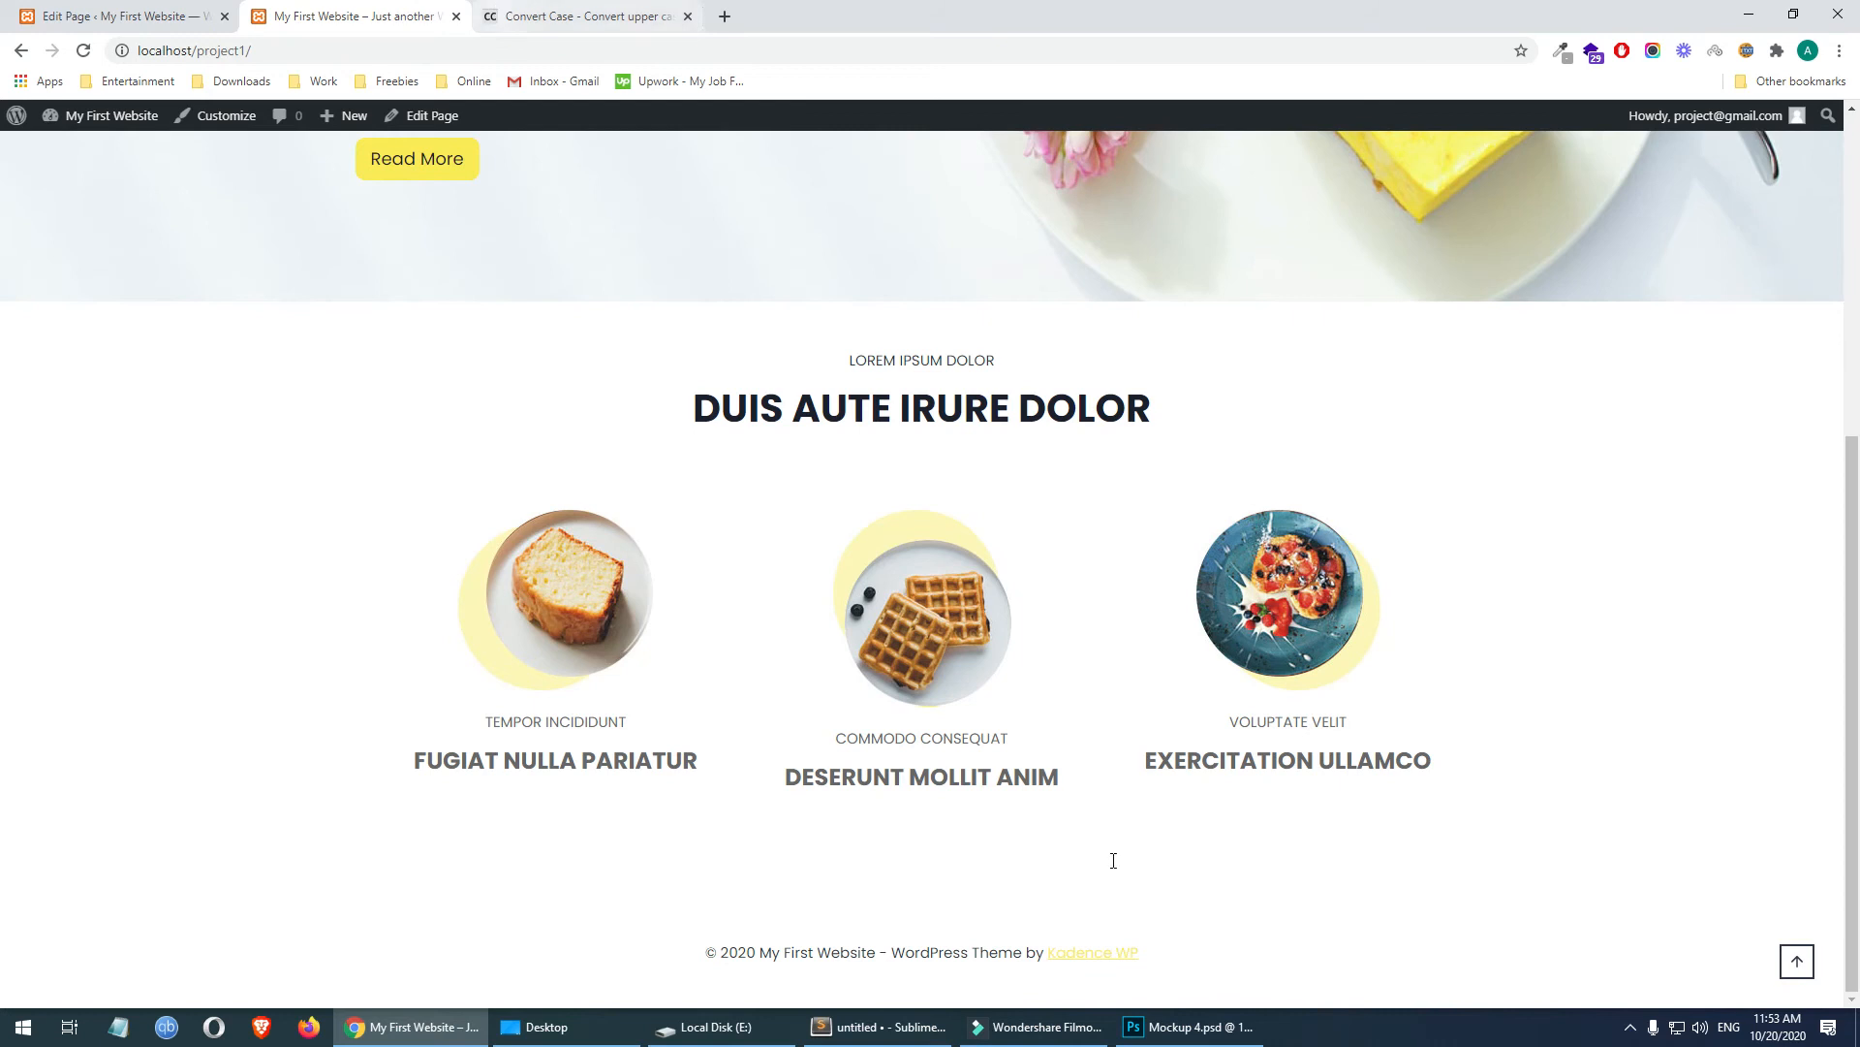
- Compare the live page's three-item section with the same section in the Photoshop mockup
left_click(1192, 1027)
scroll(1392, 456, "up", 2)
scroll(1392, 455, "up", 3)
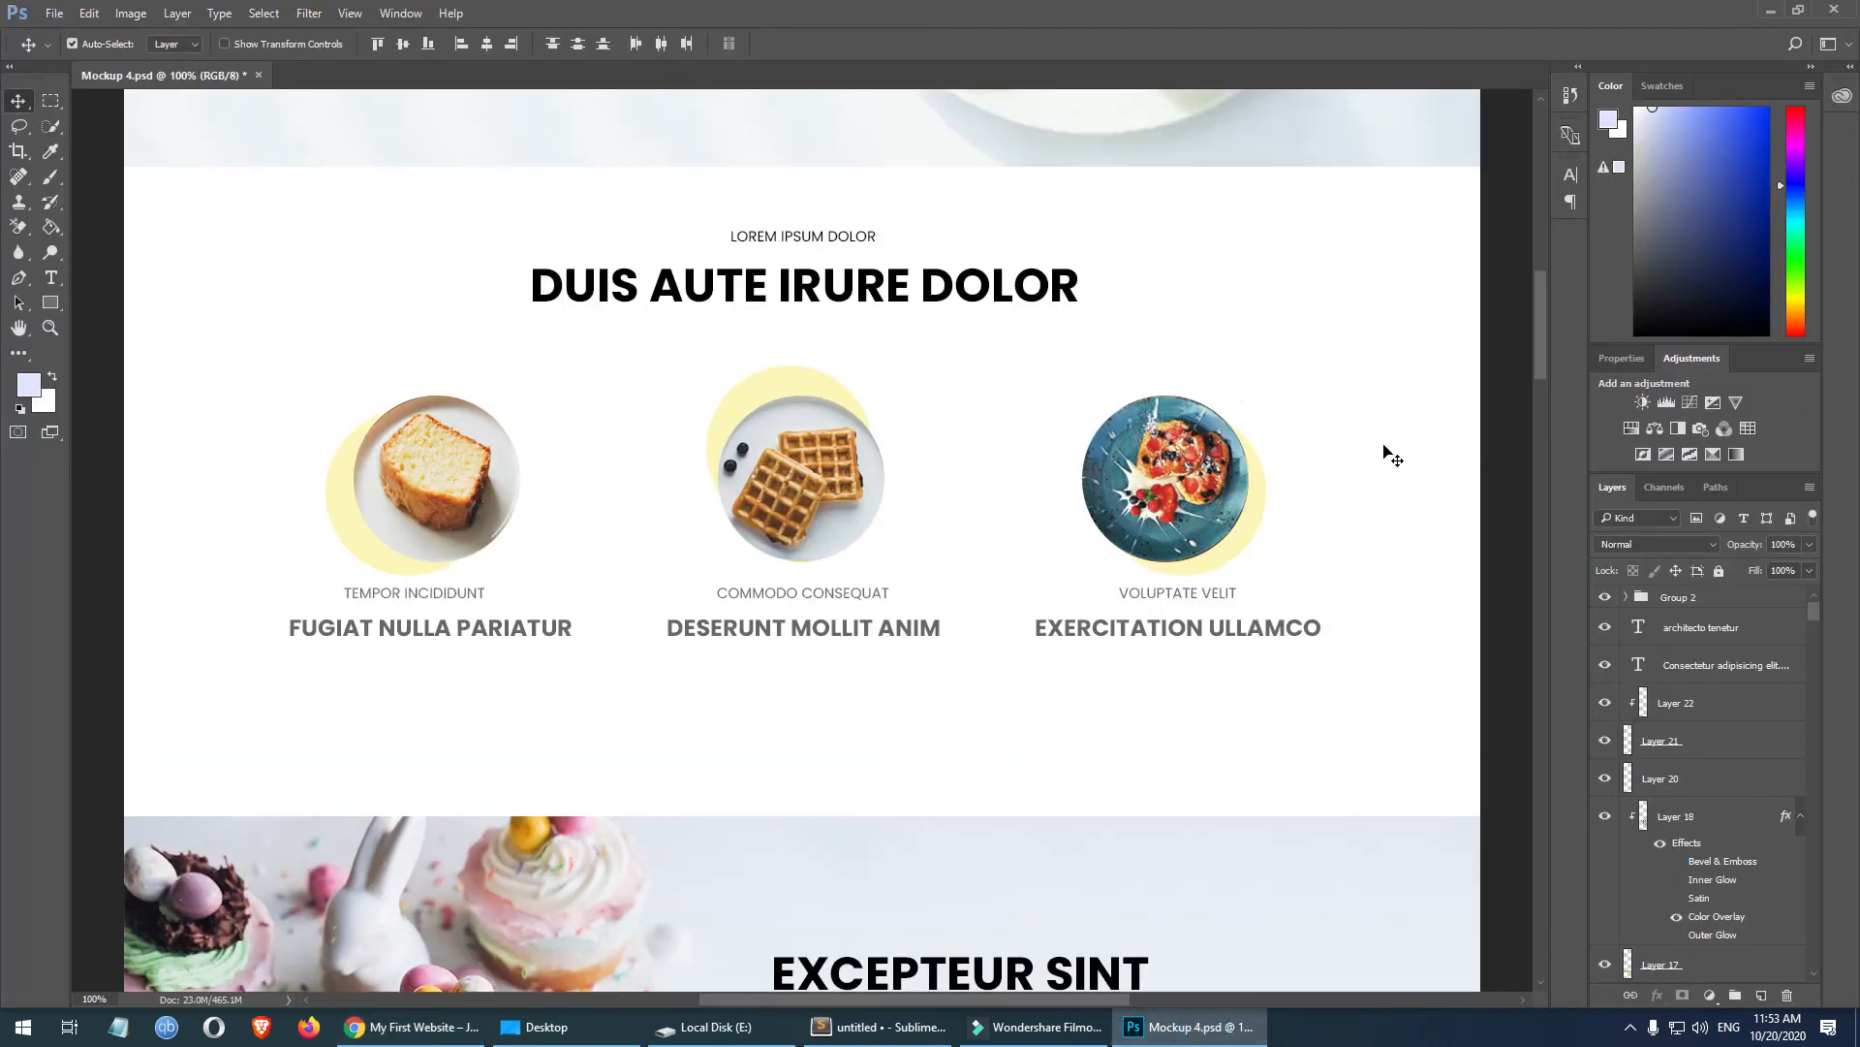
key("alt+Tab")
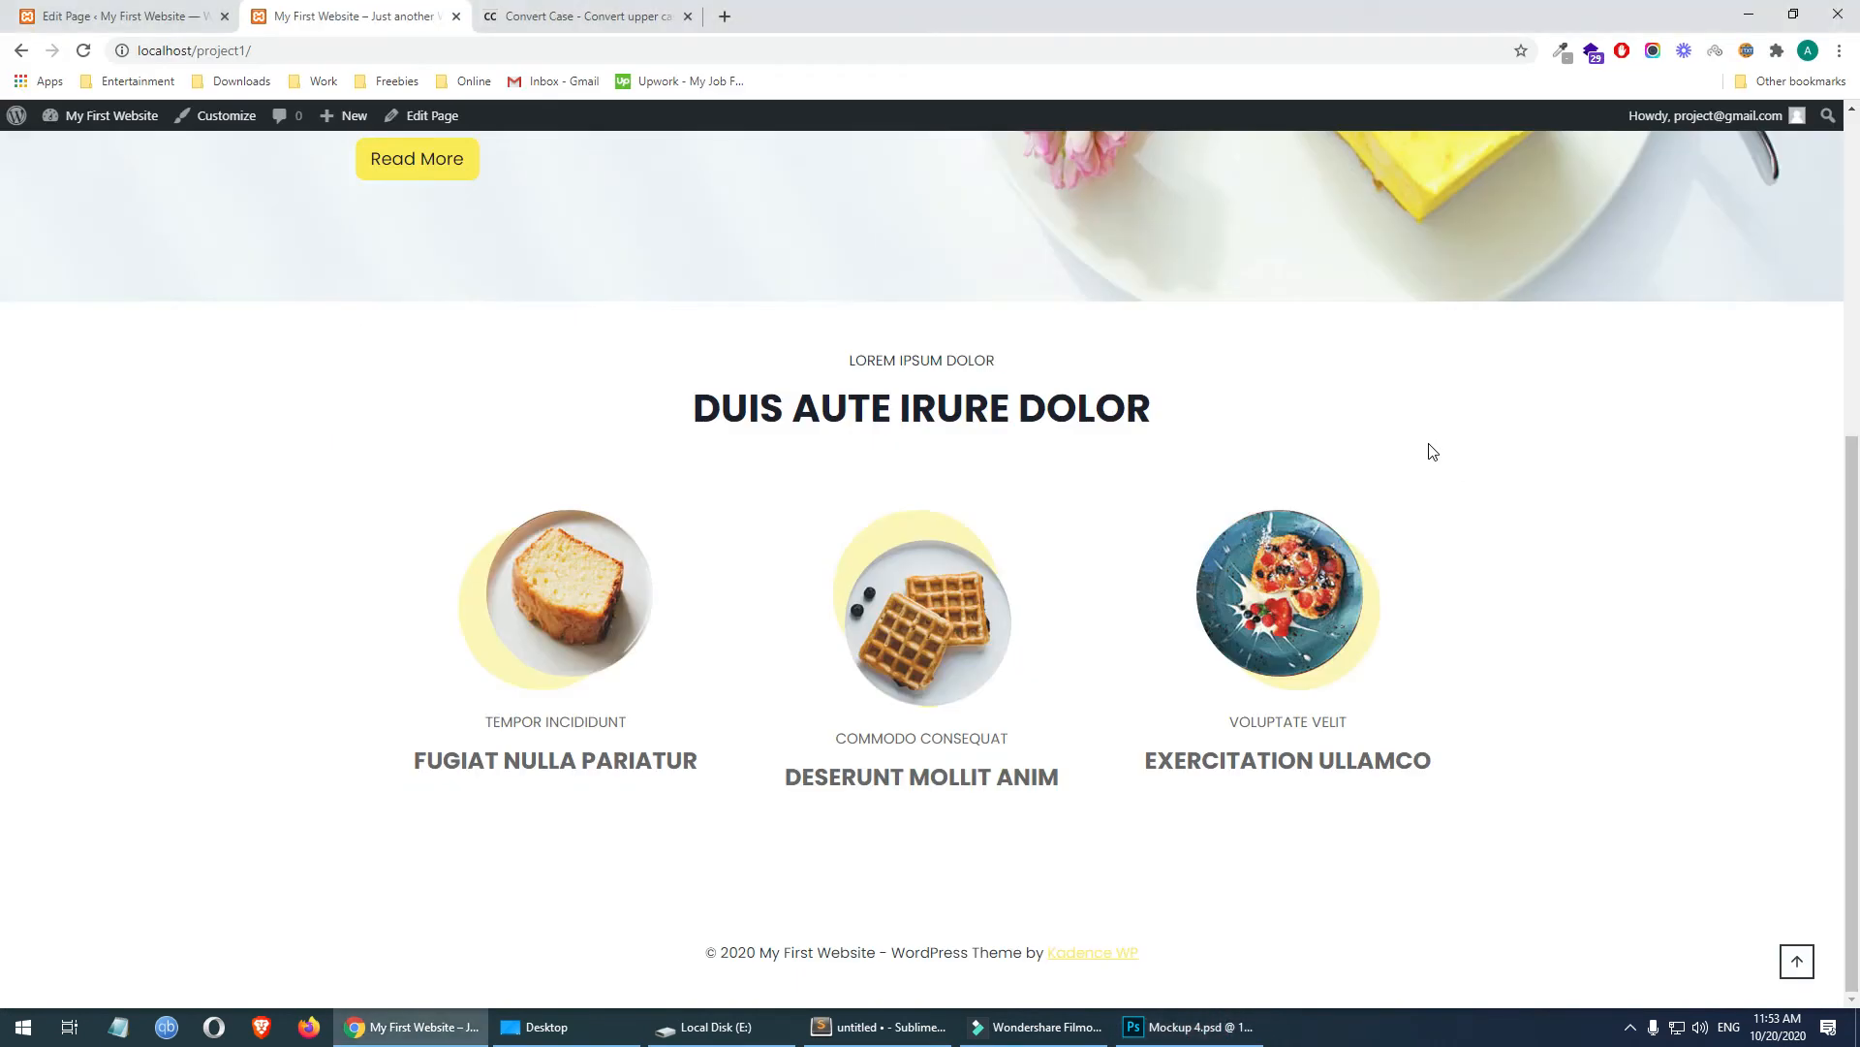
key("alt+Tab")
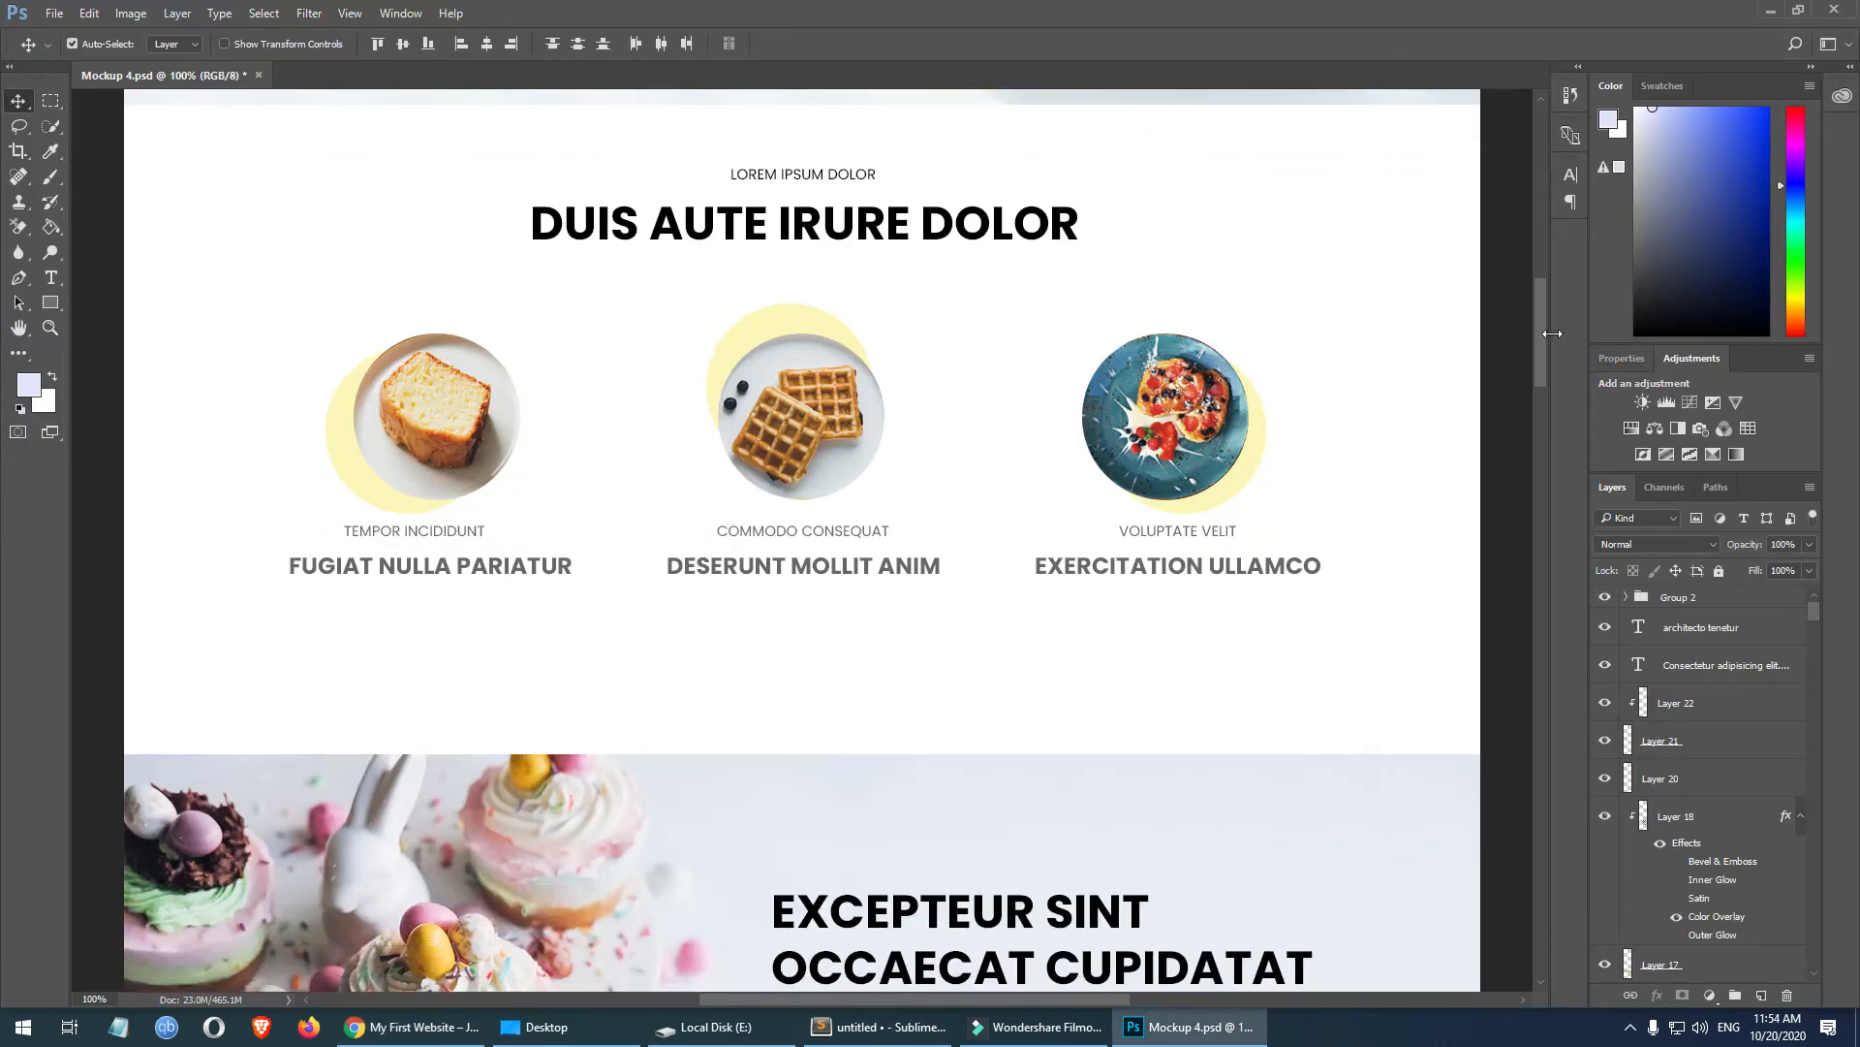
- Copy the heading "Excepteur sint occaecat cupidatat" from its text layer in the mockup's cupcake banner section
left_click_drag(1544, 318, 1535, 393)
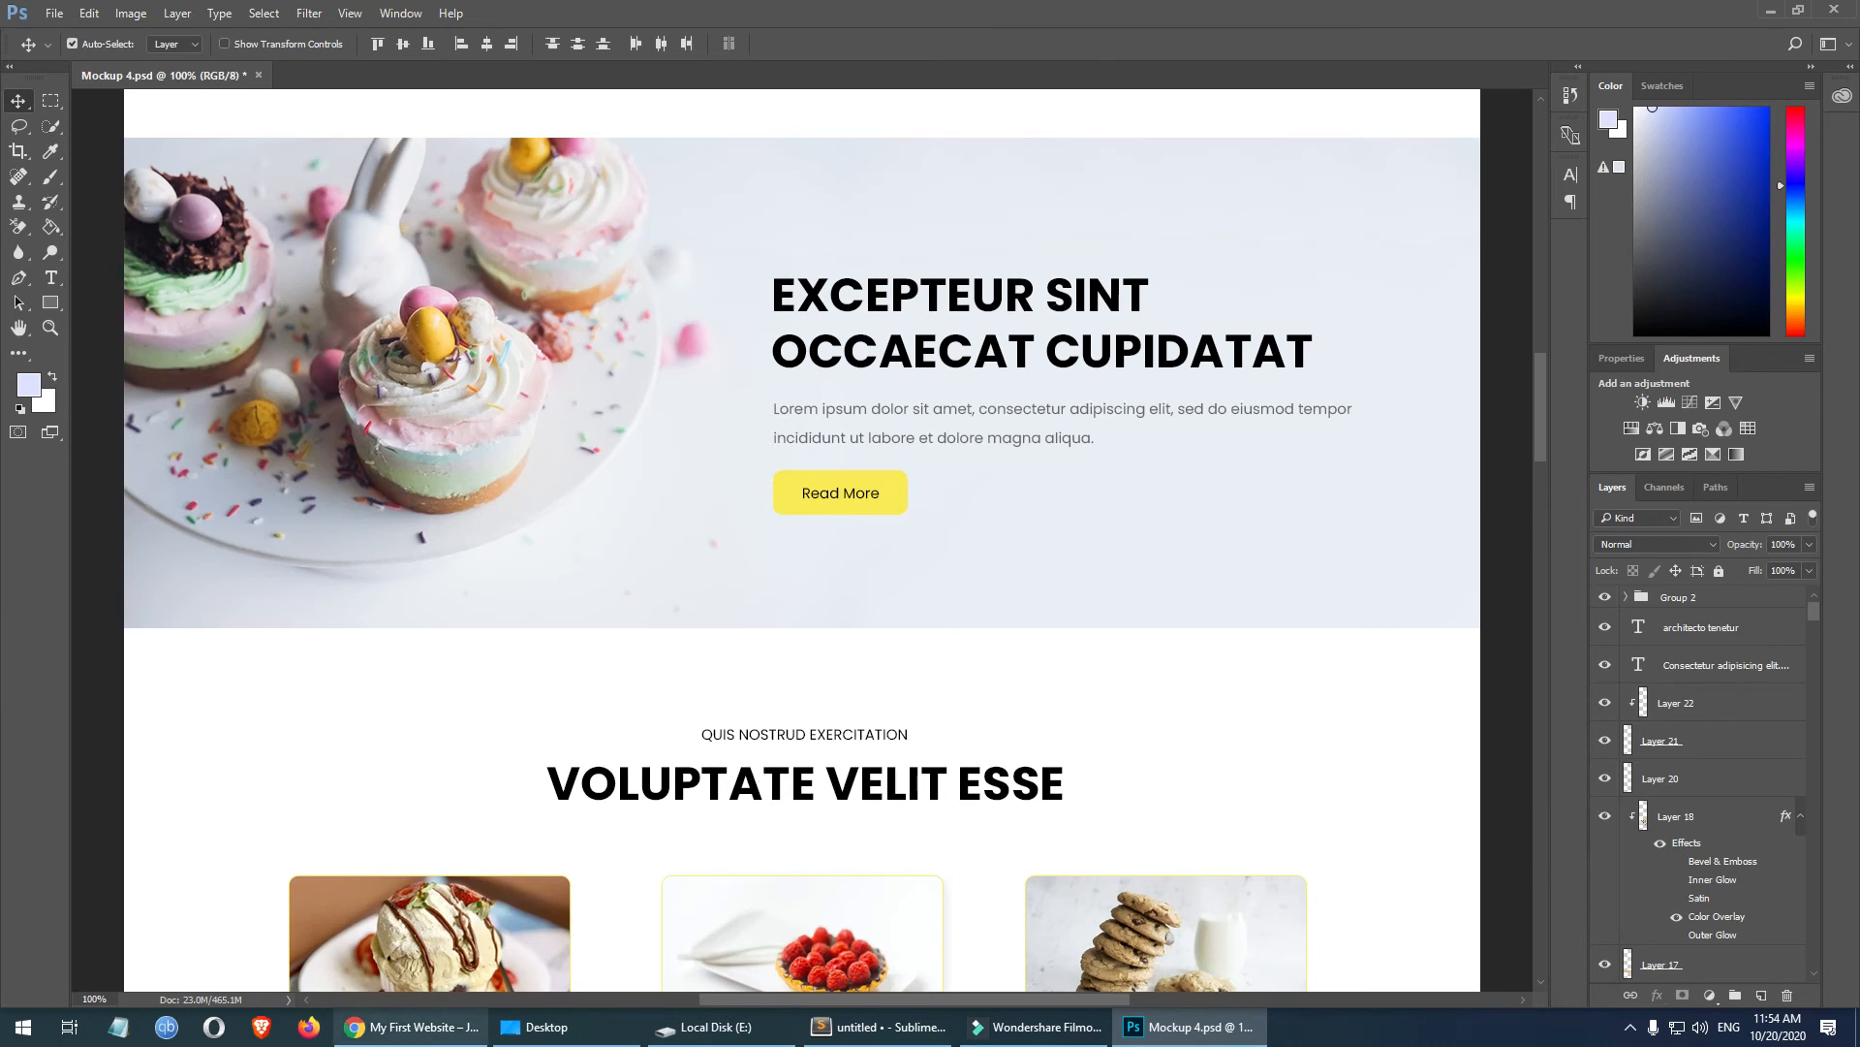
left_click(910, 306)
scroll(1638, 958, "down", 3)
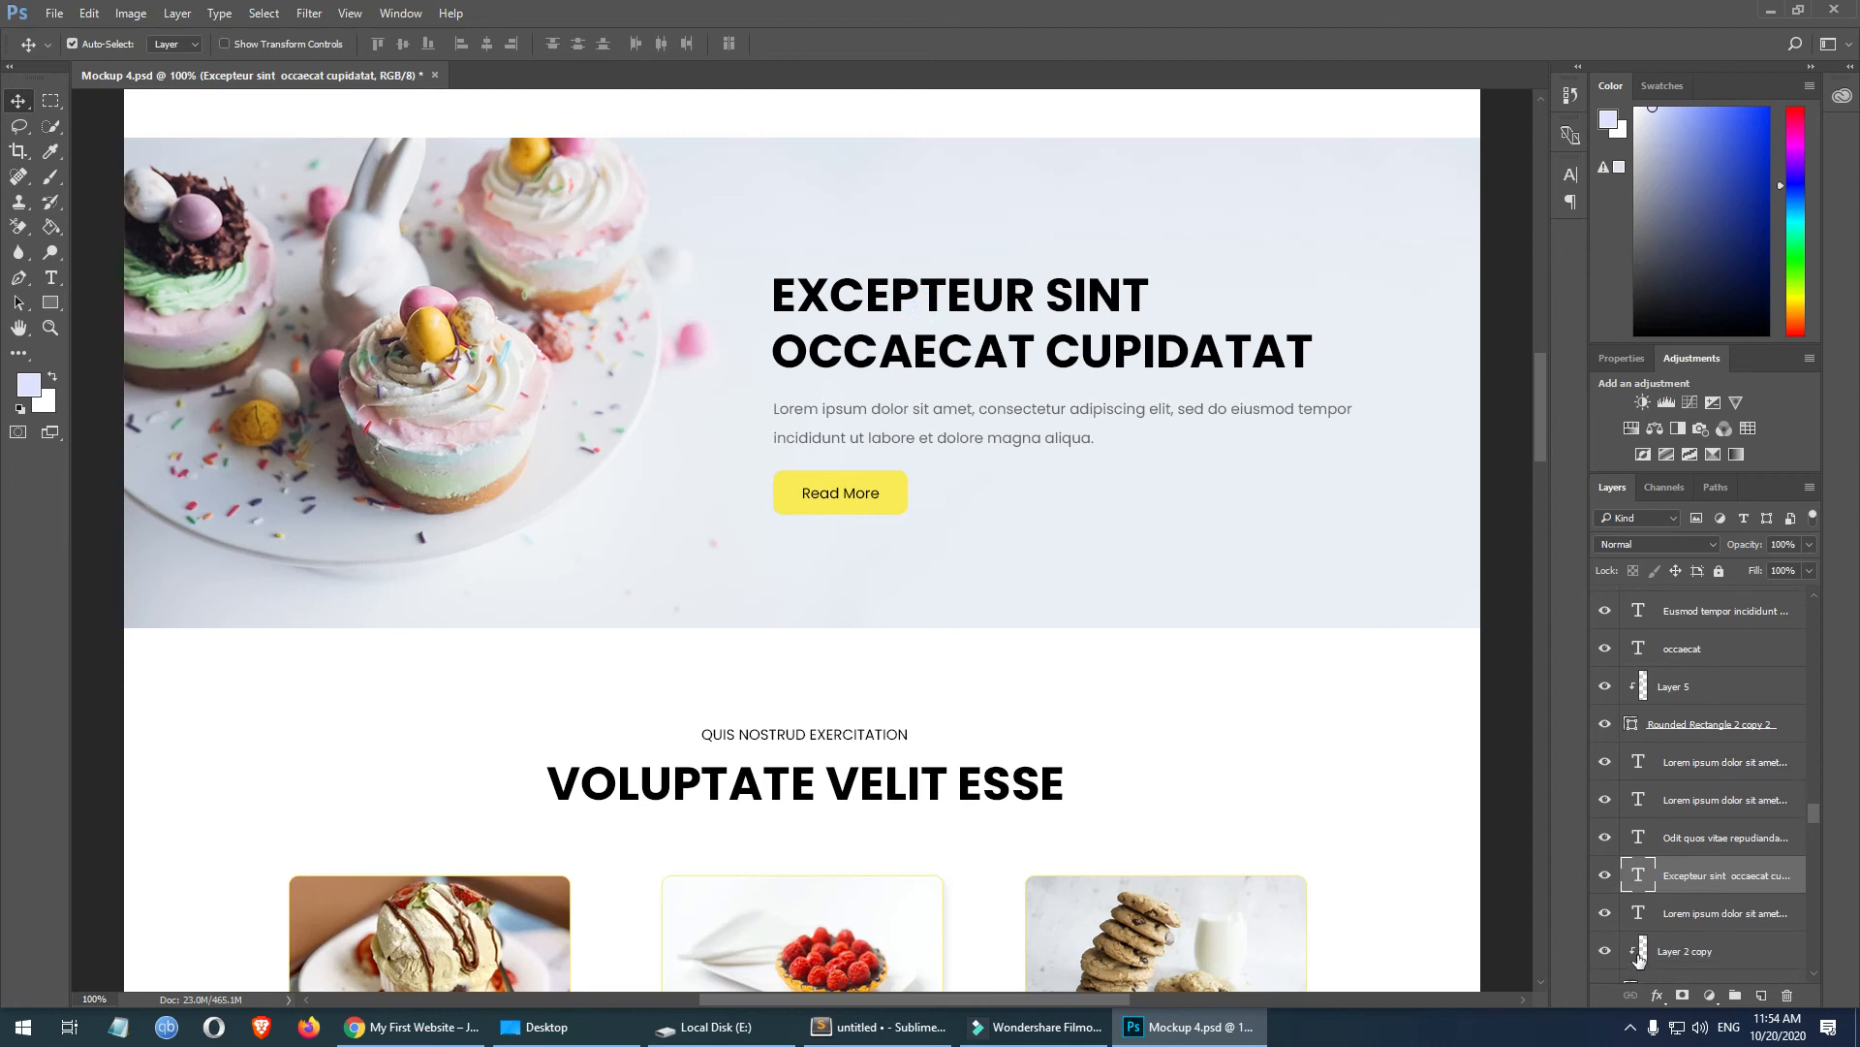
double_click(1650, 875)
left_click(19, 101)
- Return to the WordPress page editor and insert a Row Layout with two equal columns below the three-item section
left_click(412, 1027)
left_click(158, 23)
scroll(1177, 800, "down", 1)
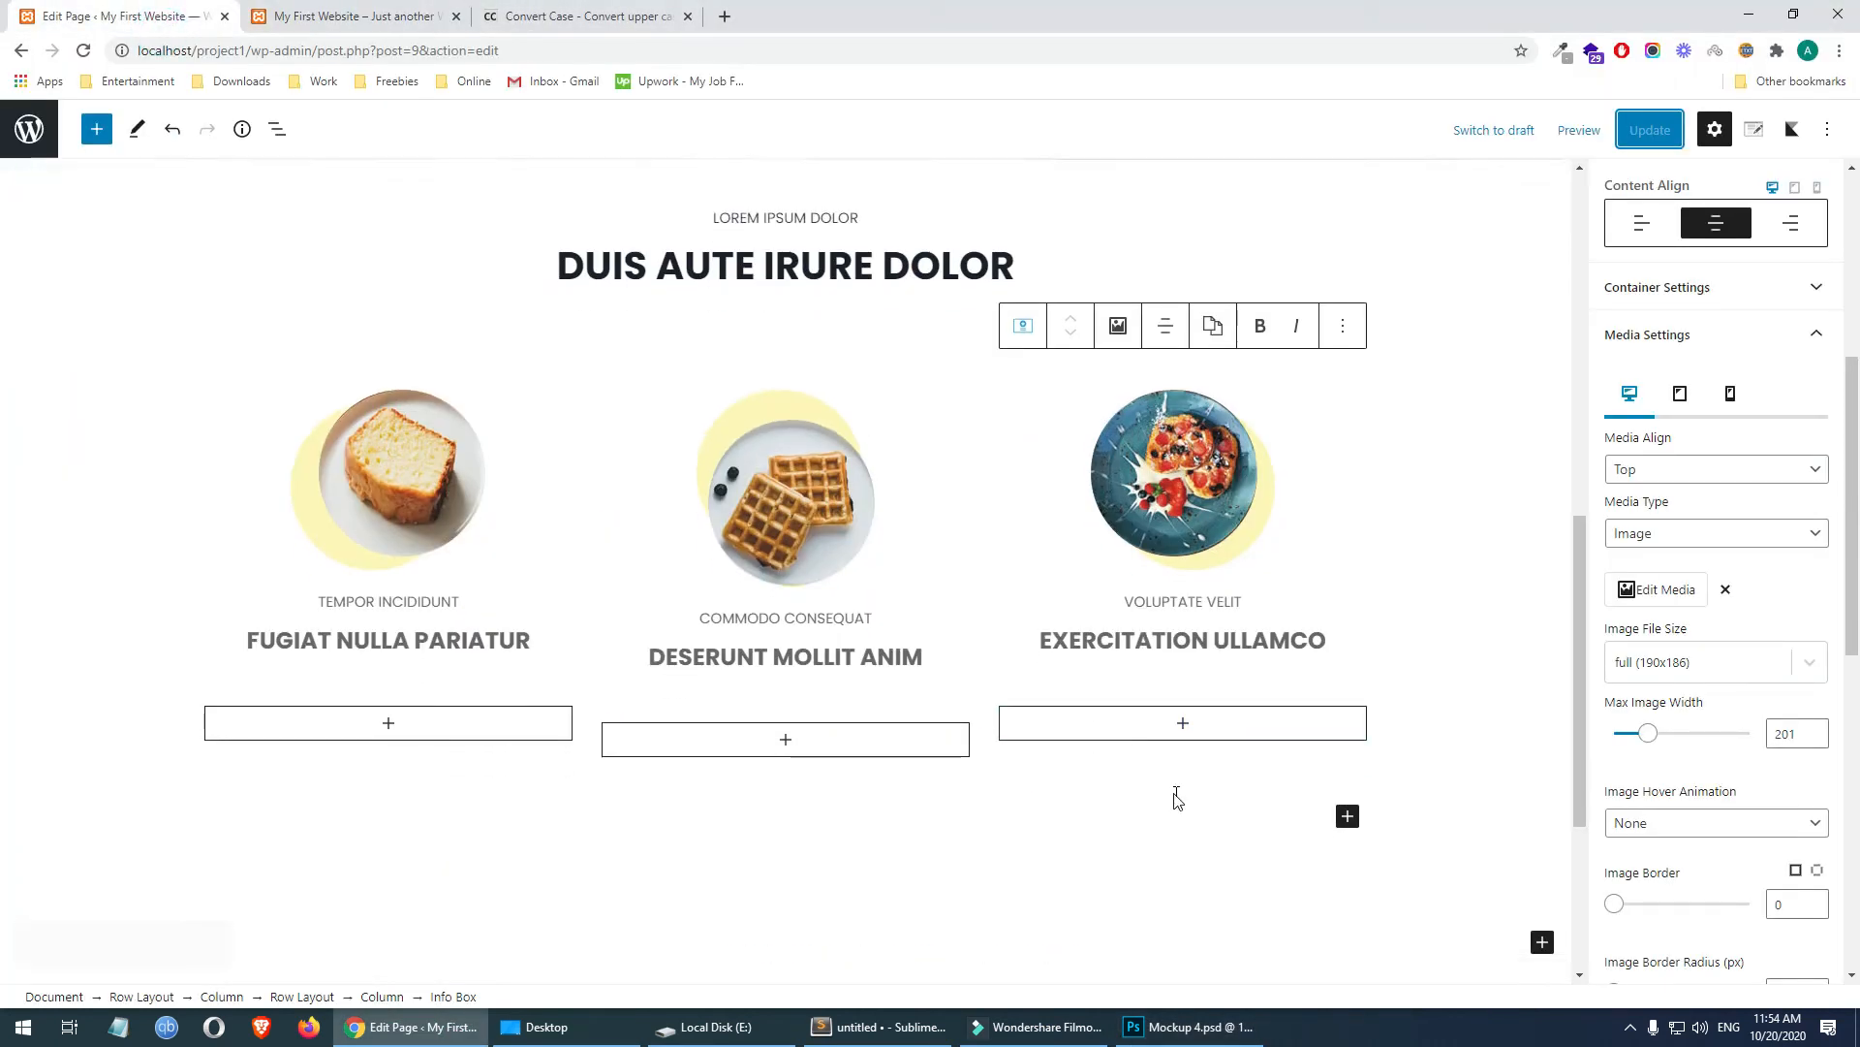
scroll(1177, 800, "down", 4)
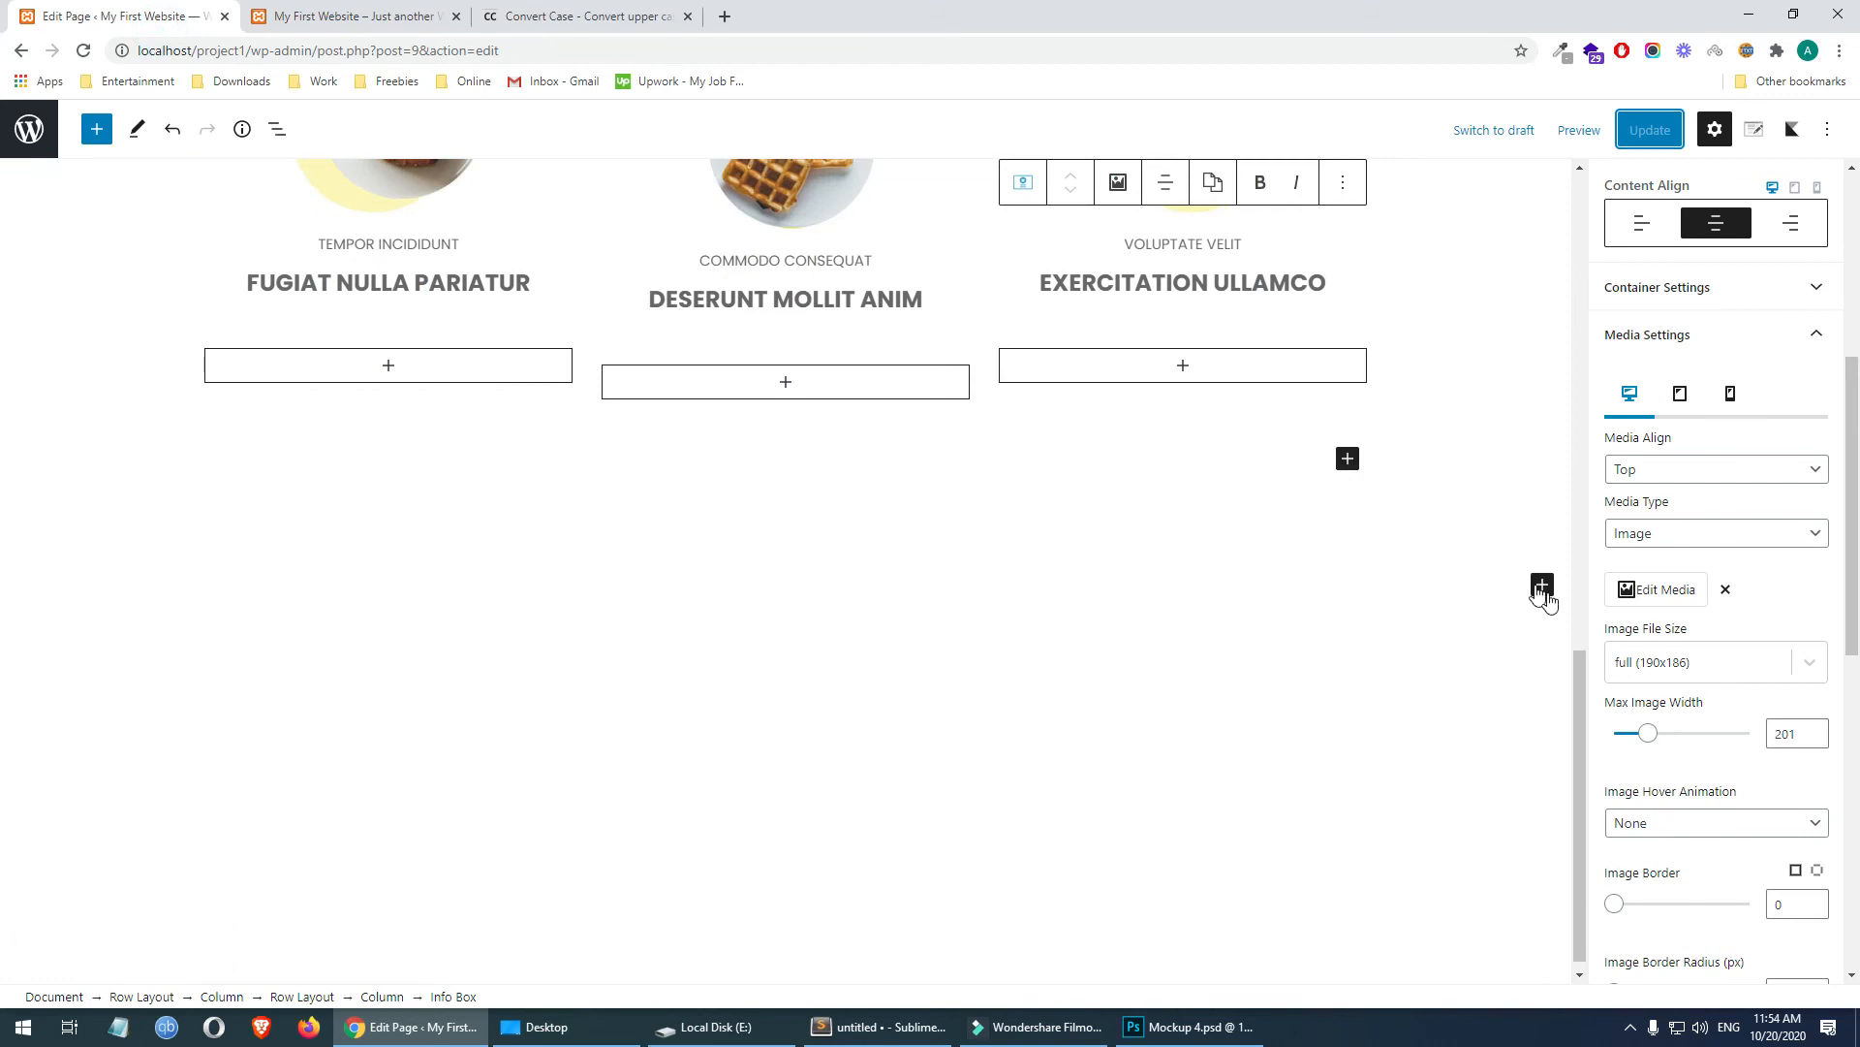
scroll(1382, 690, "up", 3)
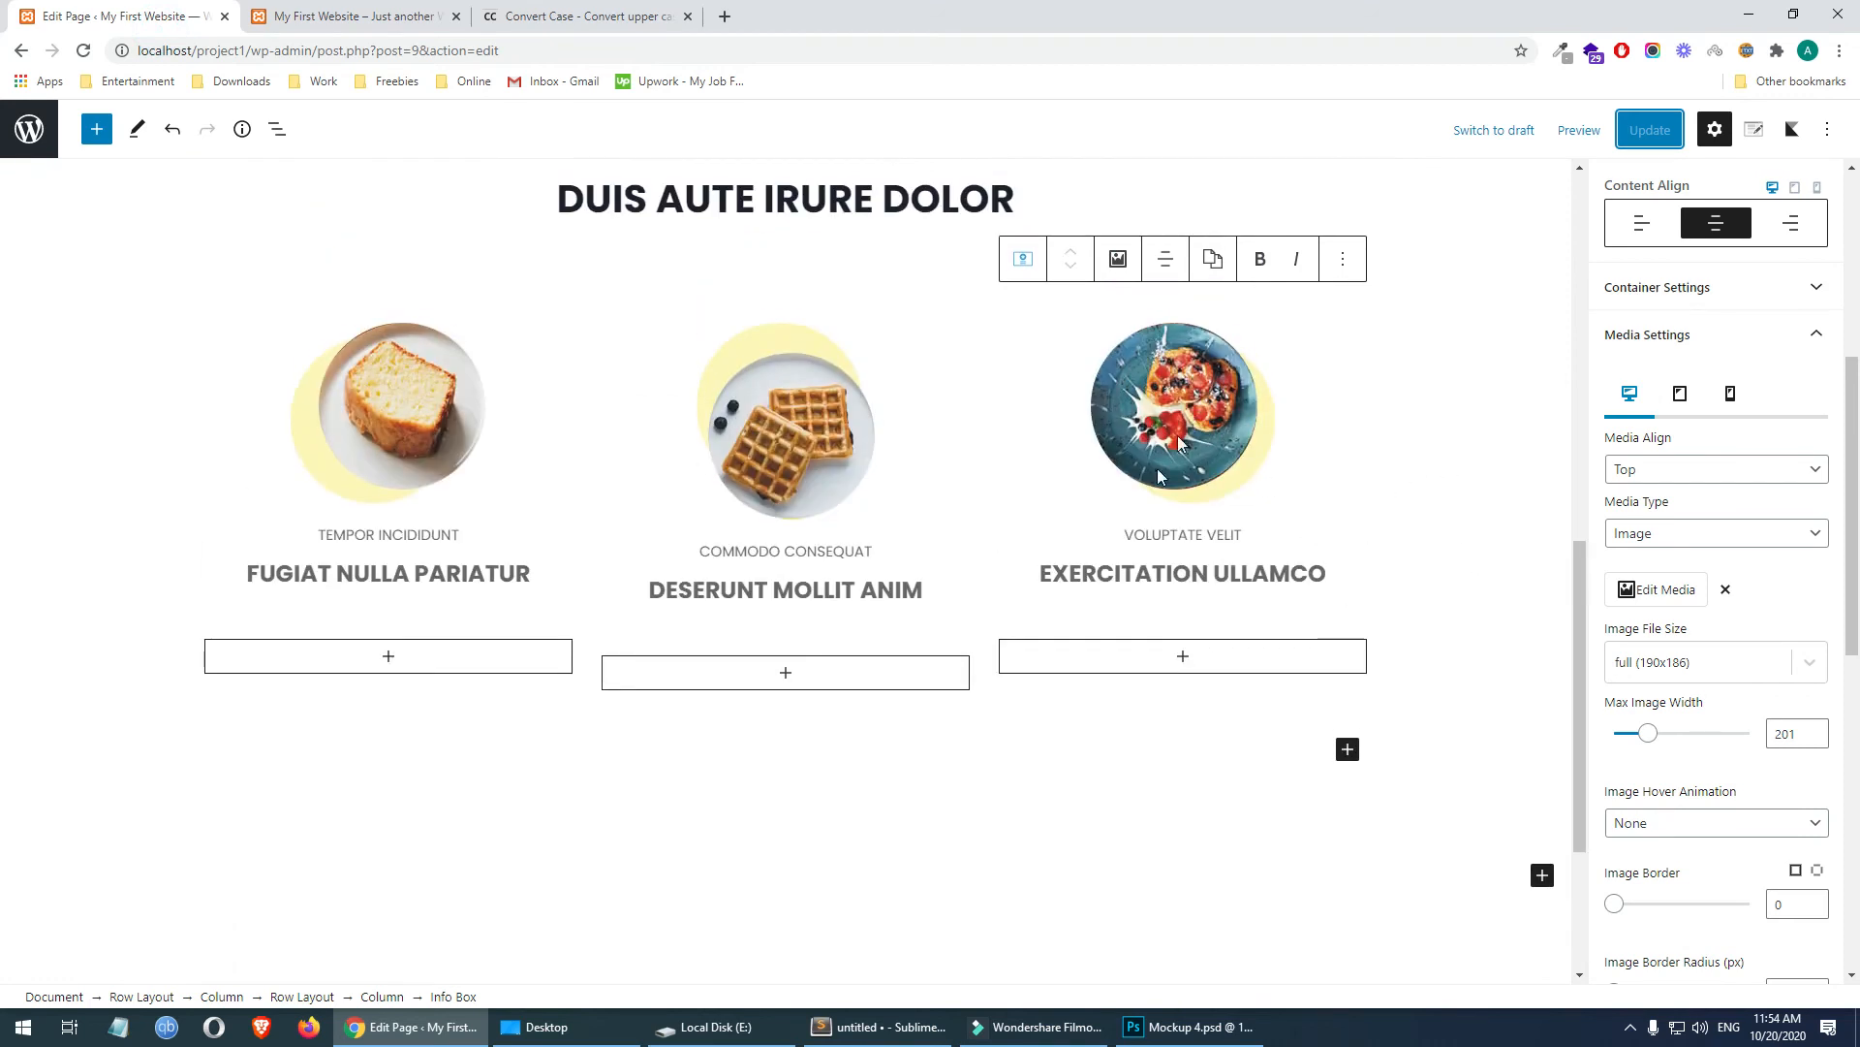
scroll(1517, 781, "down", 1)
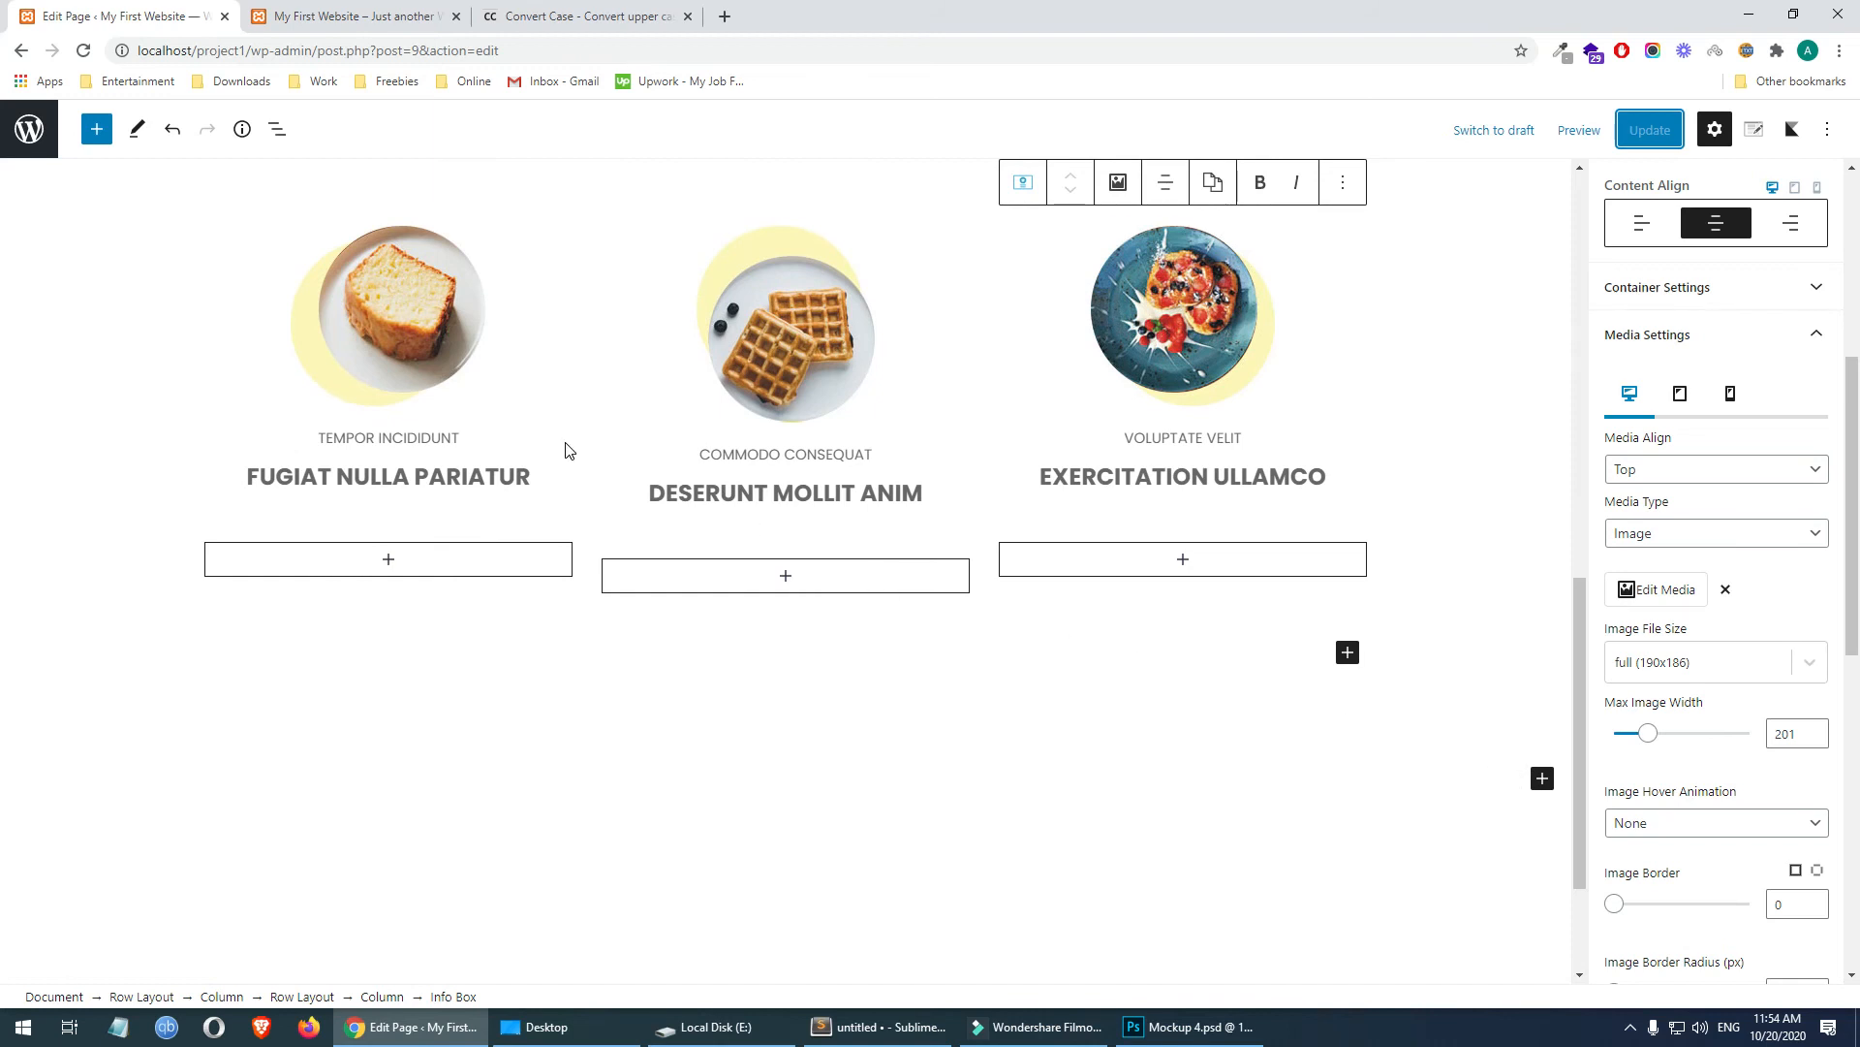
left_click(167, 359)
scroll(387, 678, "up", 2)
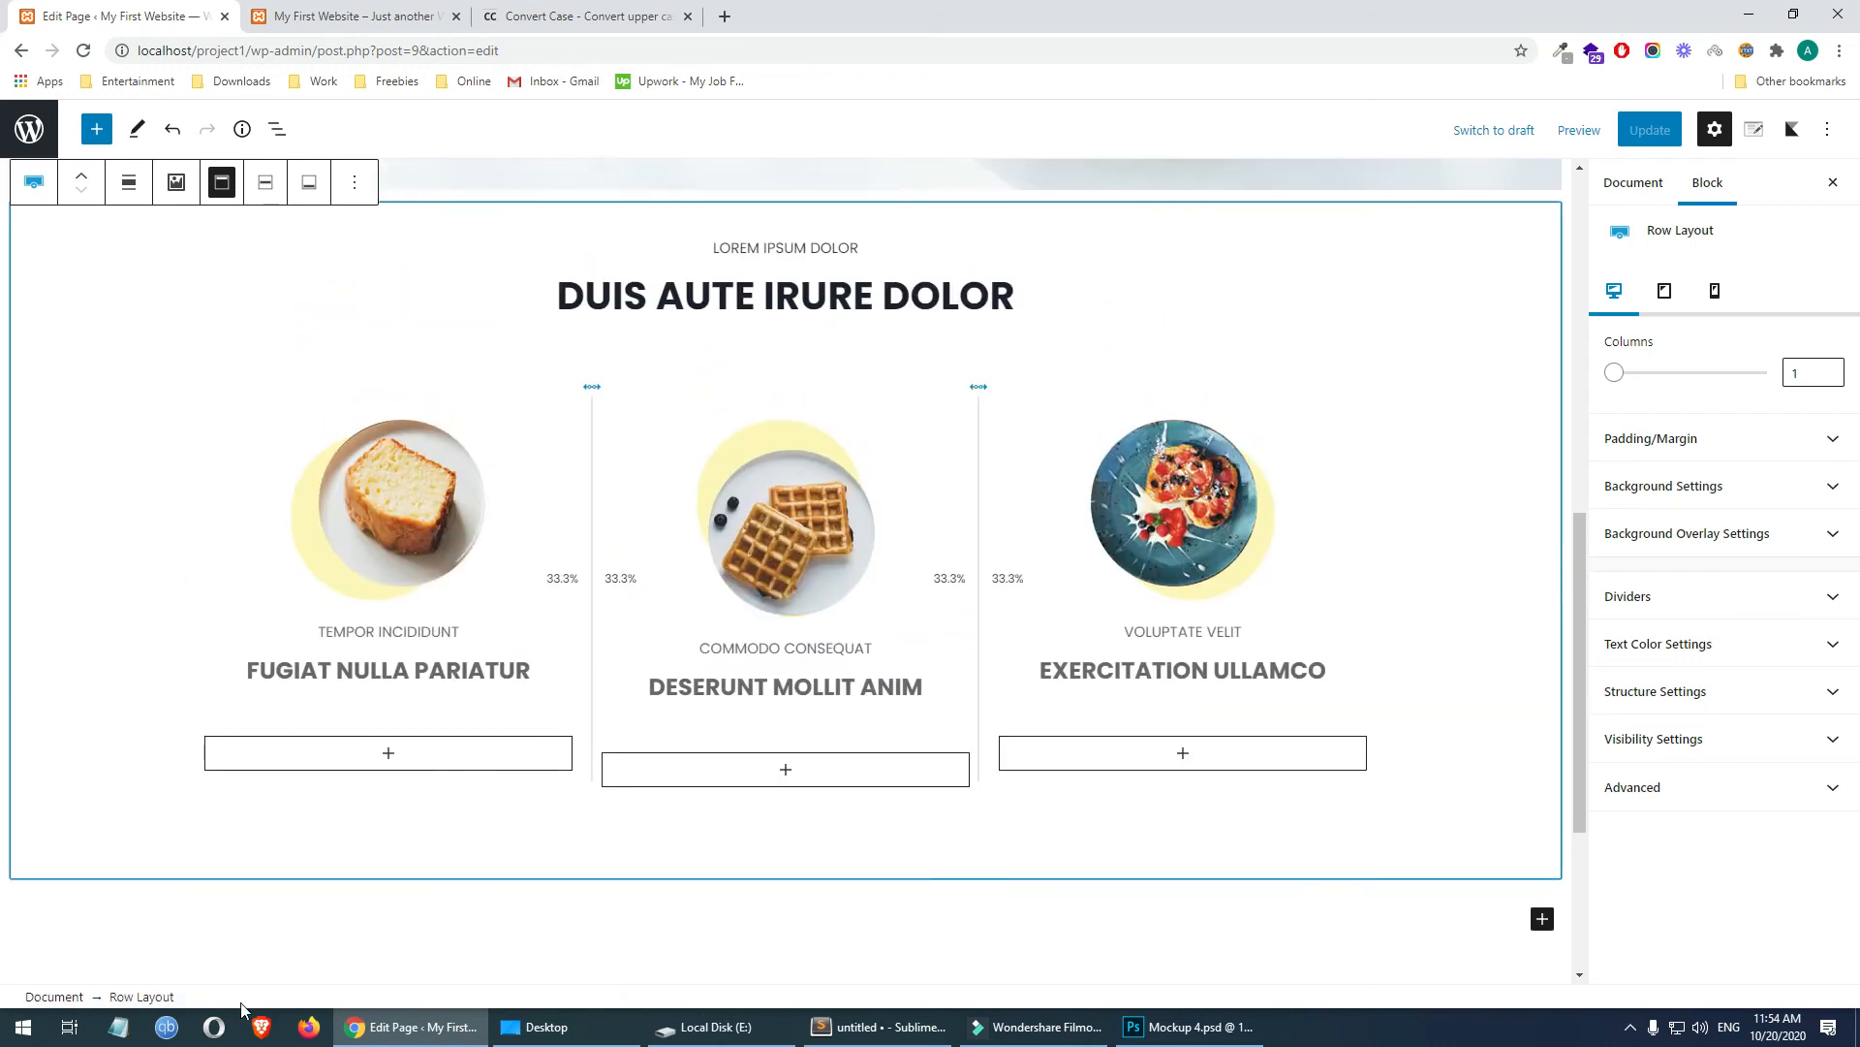
scroll(271, 796, "up", 2)
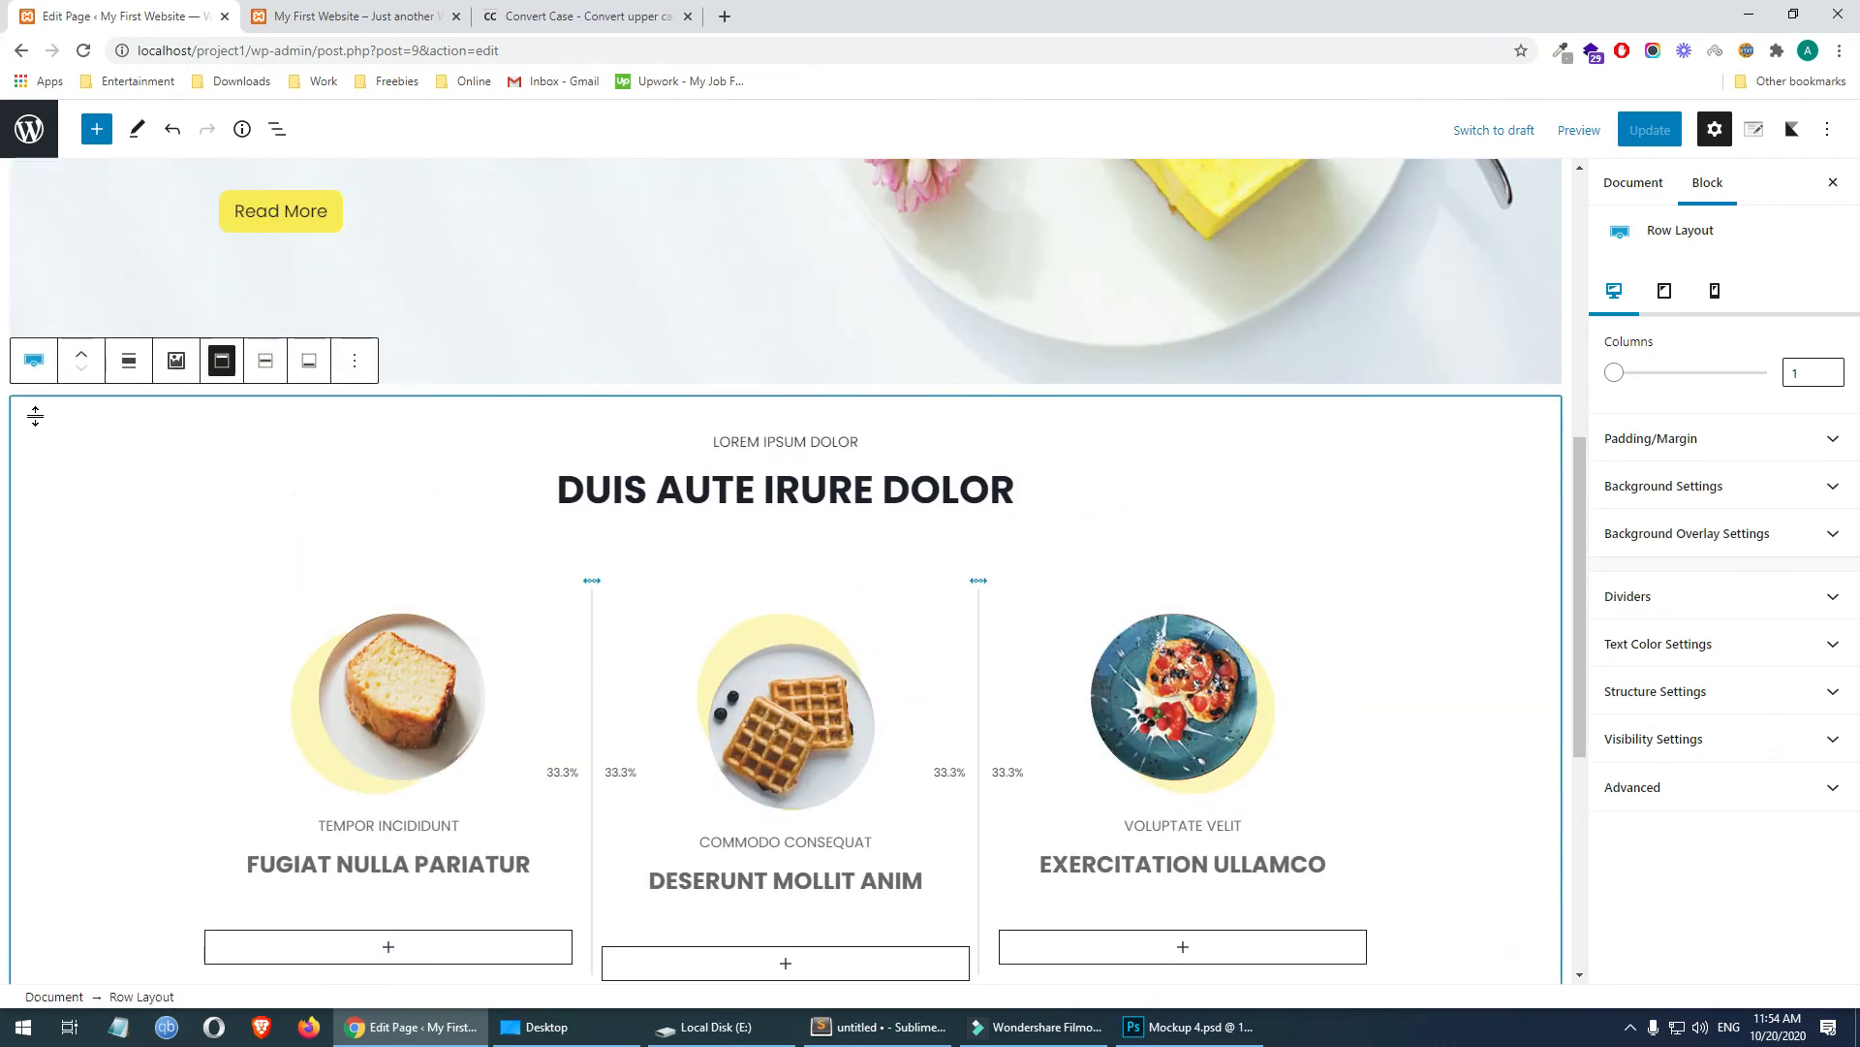
scroll(1572, 581, "down", 4)
scroll(1221, 714, "up", 1)
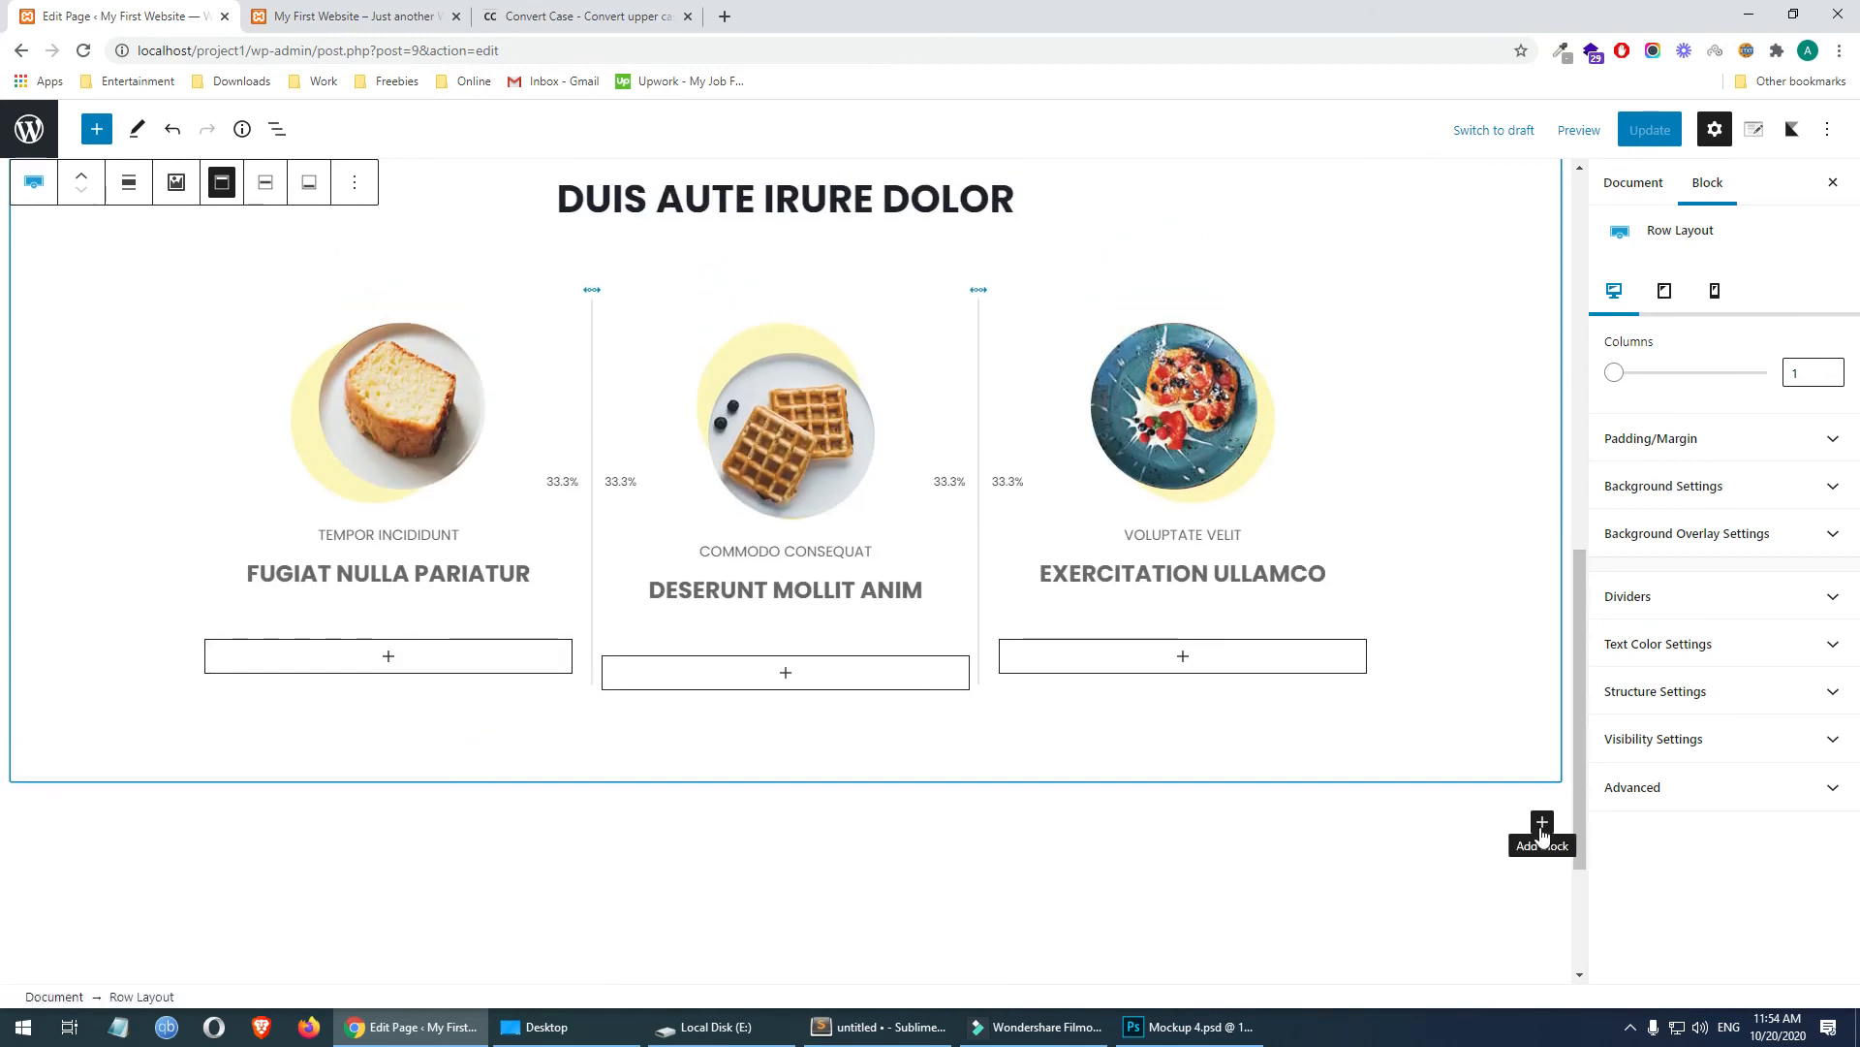
left_click(98, 133)
left_click(258, 354)
scroll(1071, 644, "down", 3)
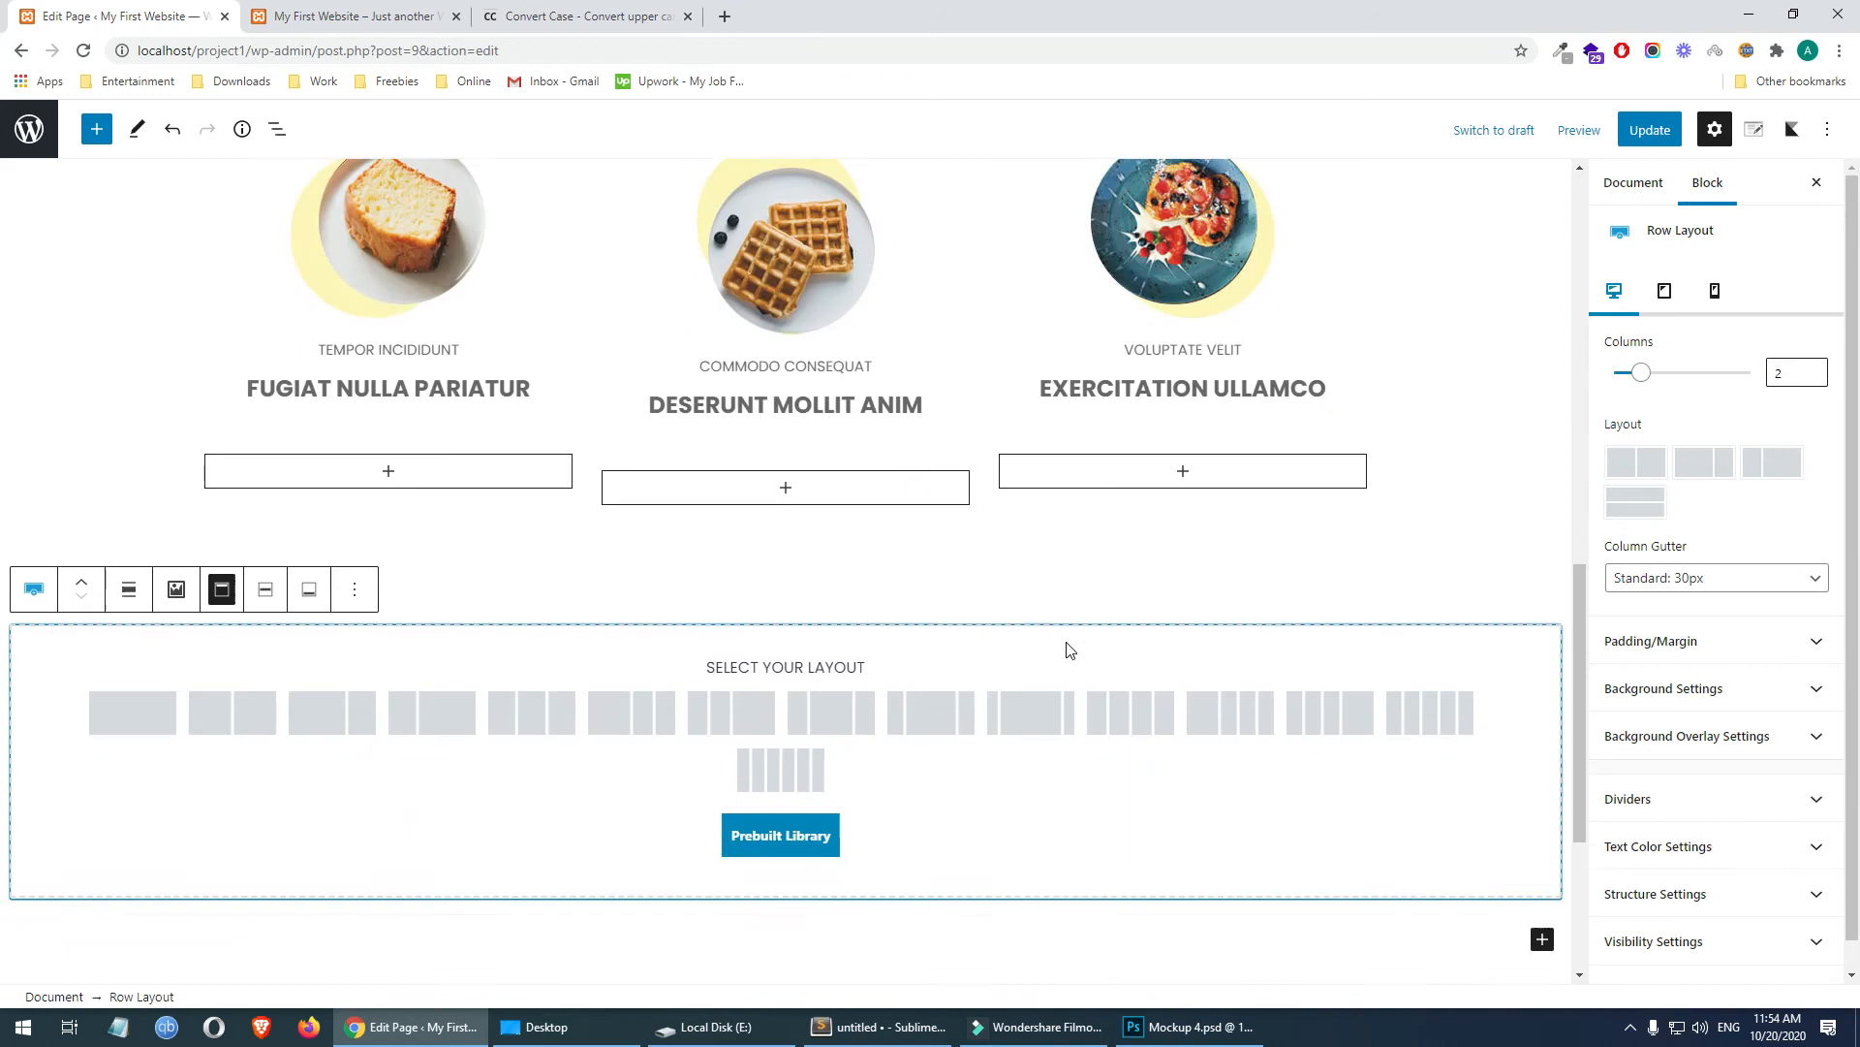
left_click(219, 512)
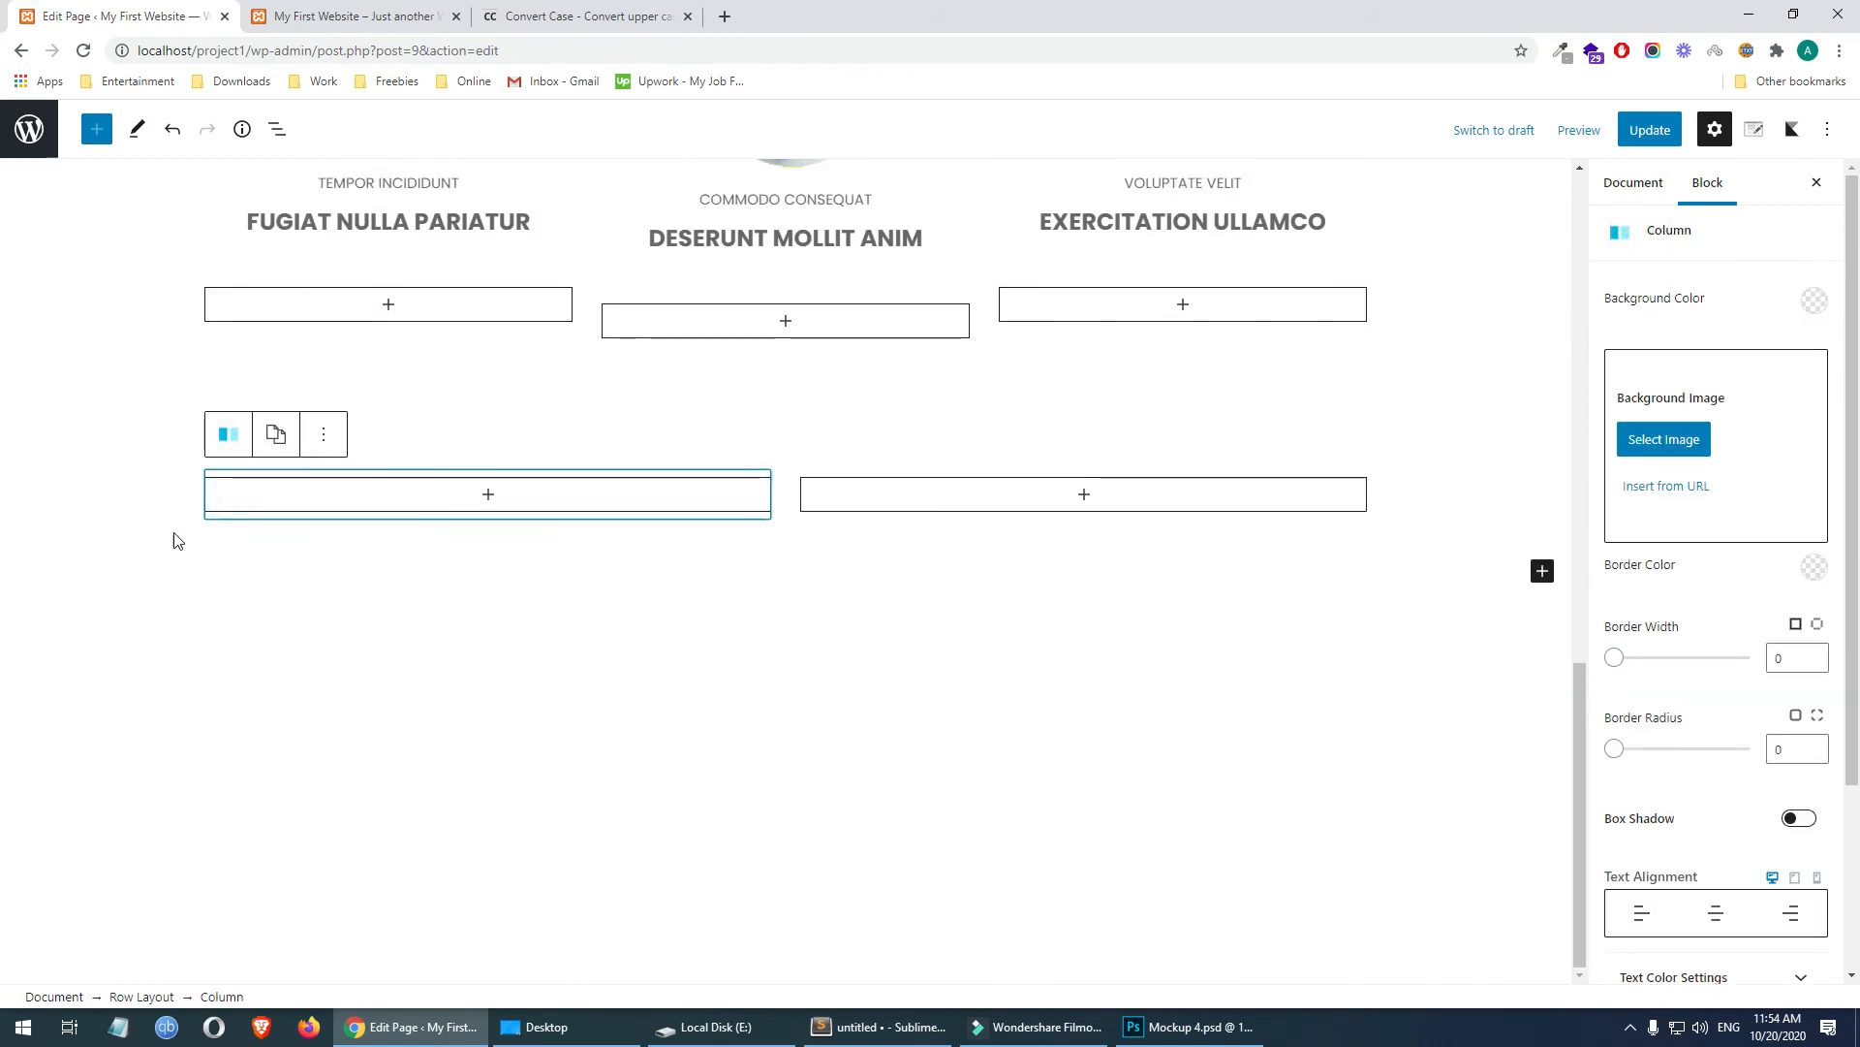
- Add an Advanced Heading reading "Excepteur sint occaecat cupidatat" to the second column of the new row
left_click(1084, 494)
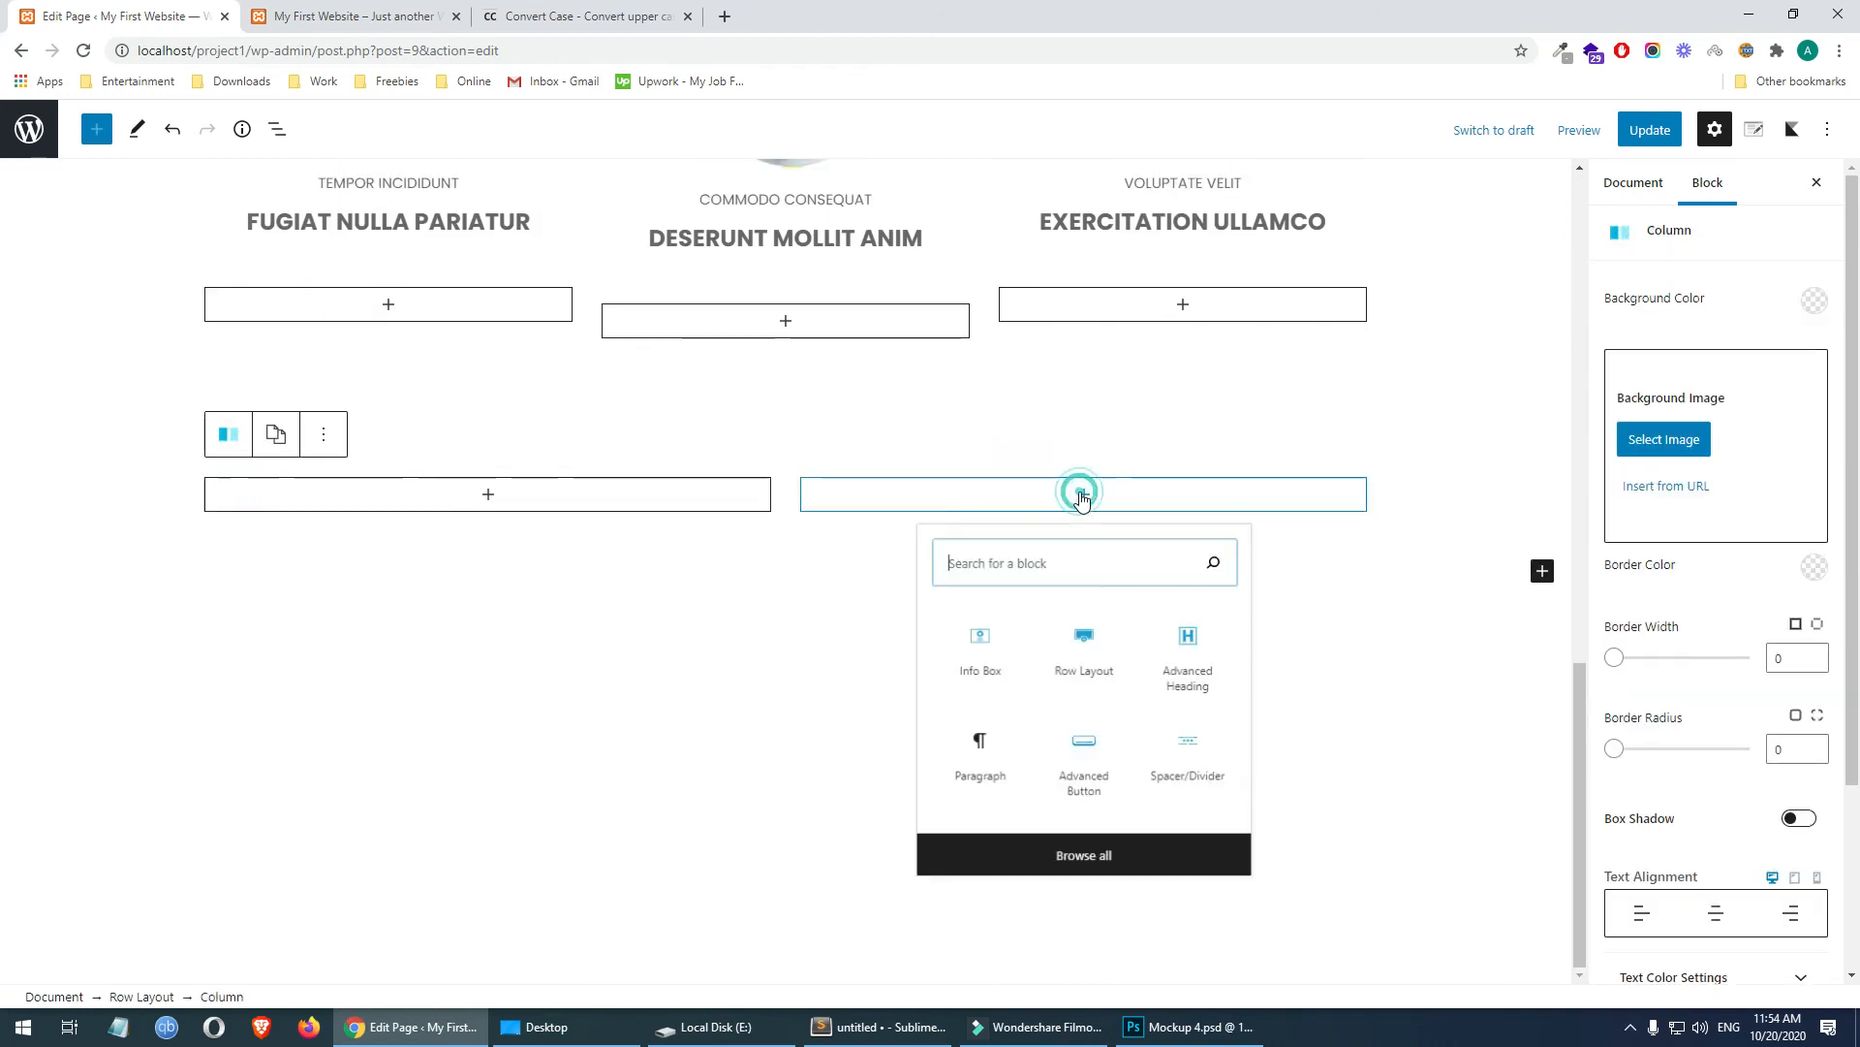
left_click(1207, 669)
type("Excepteur sint occaecat cupidatat")
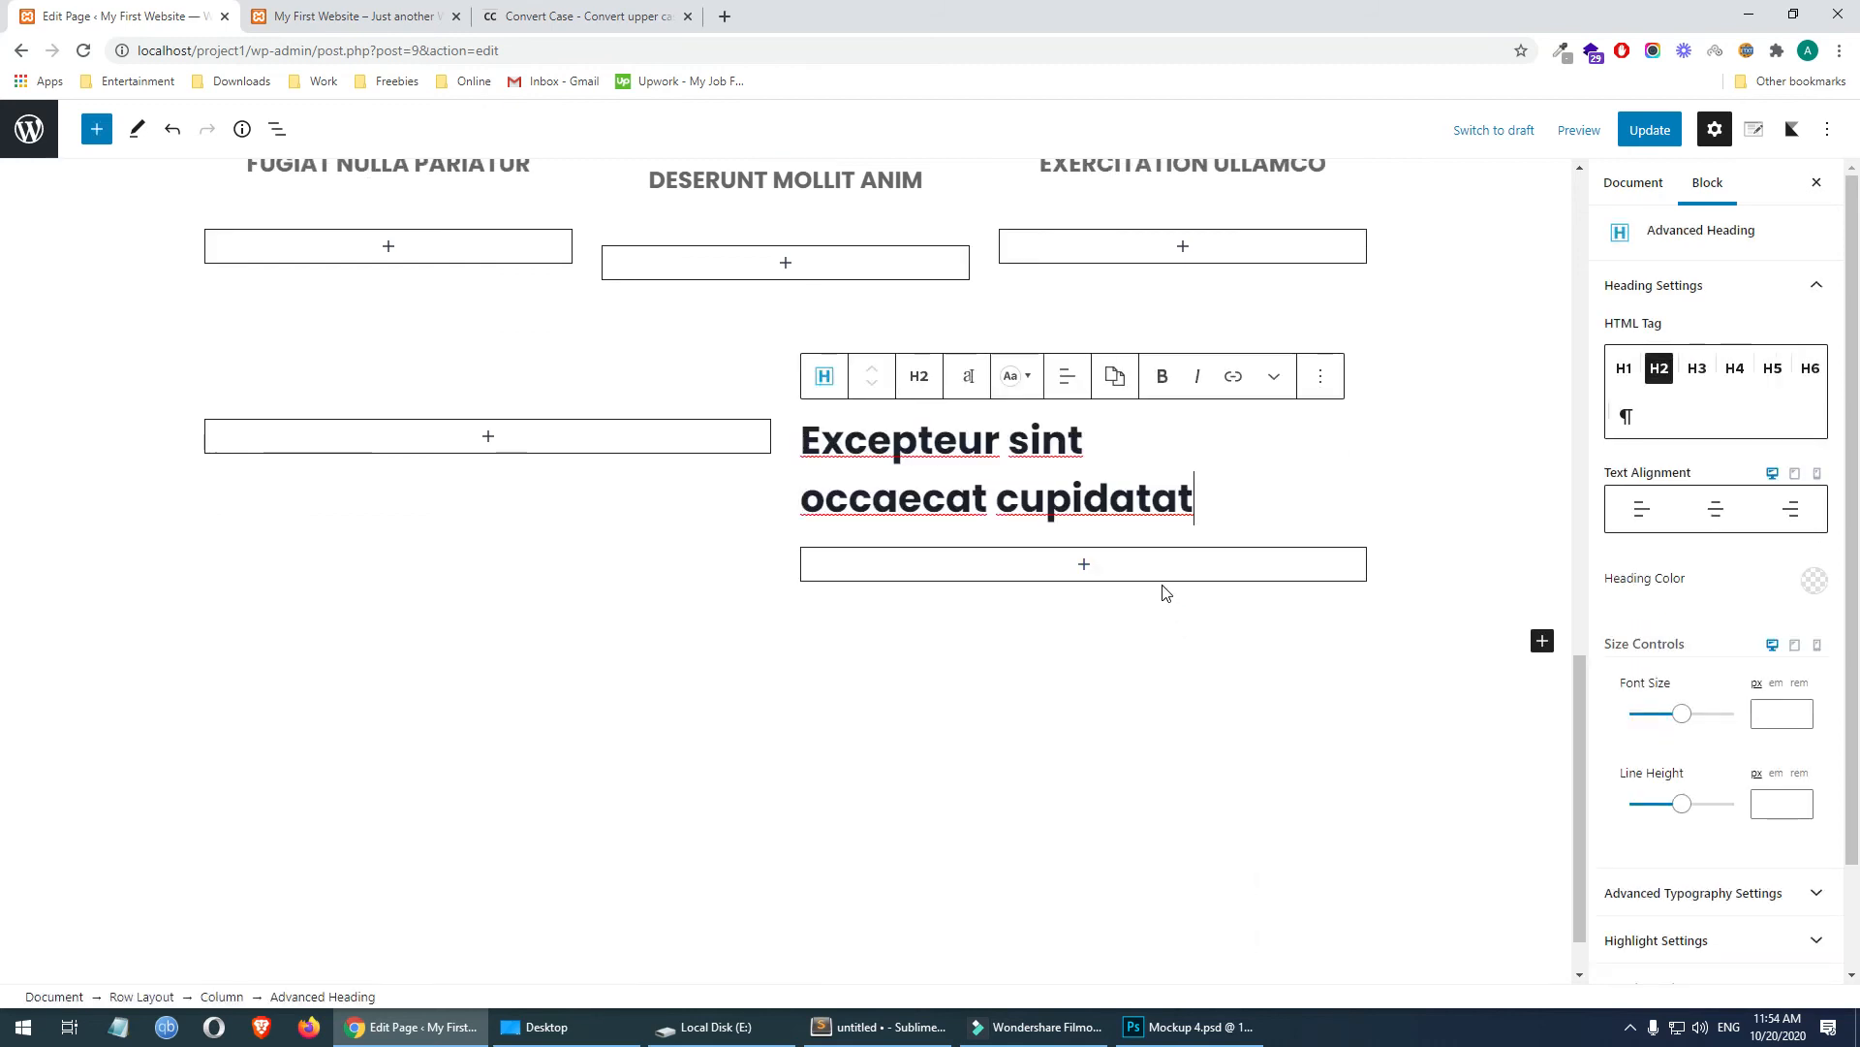
- Copy the "Lorem ipsum dolor sit amet" paragraph from the mockup's cupcake banner section and return to the WordPress page editor
key("alt+Tab")
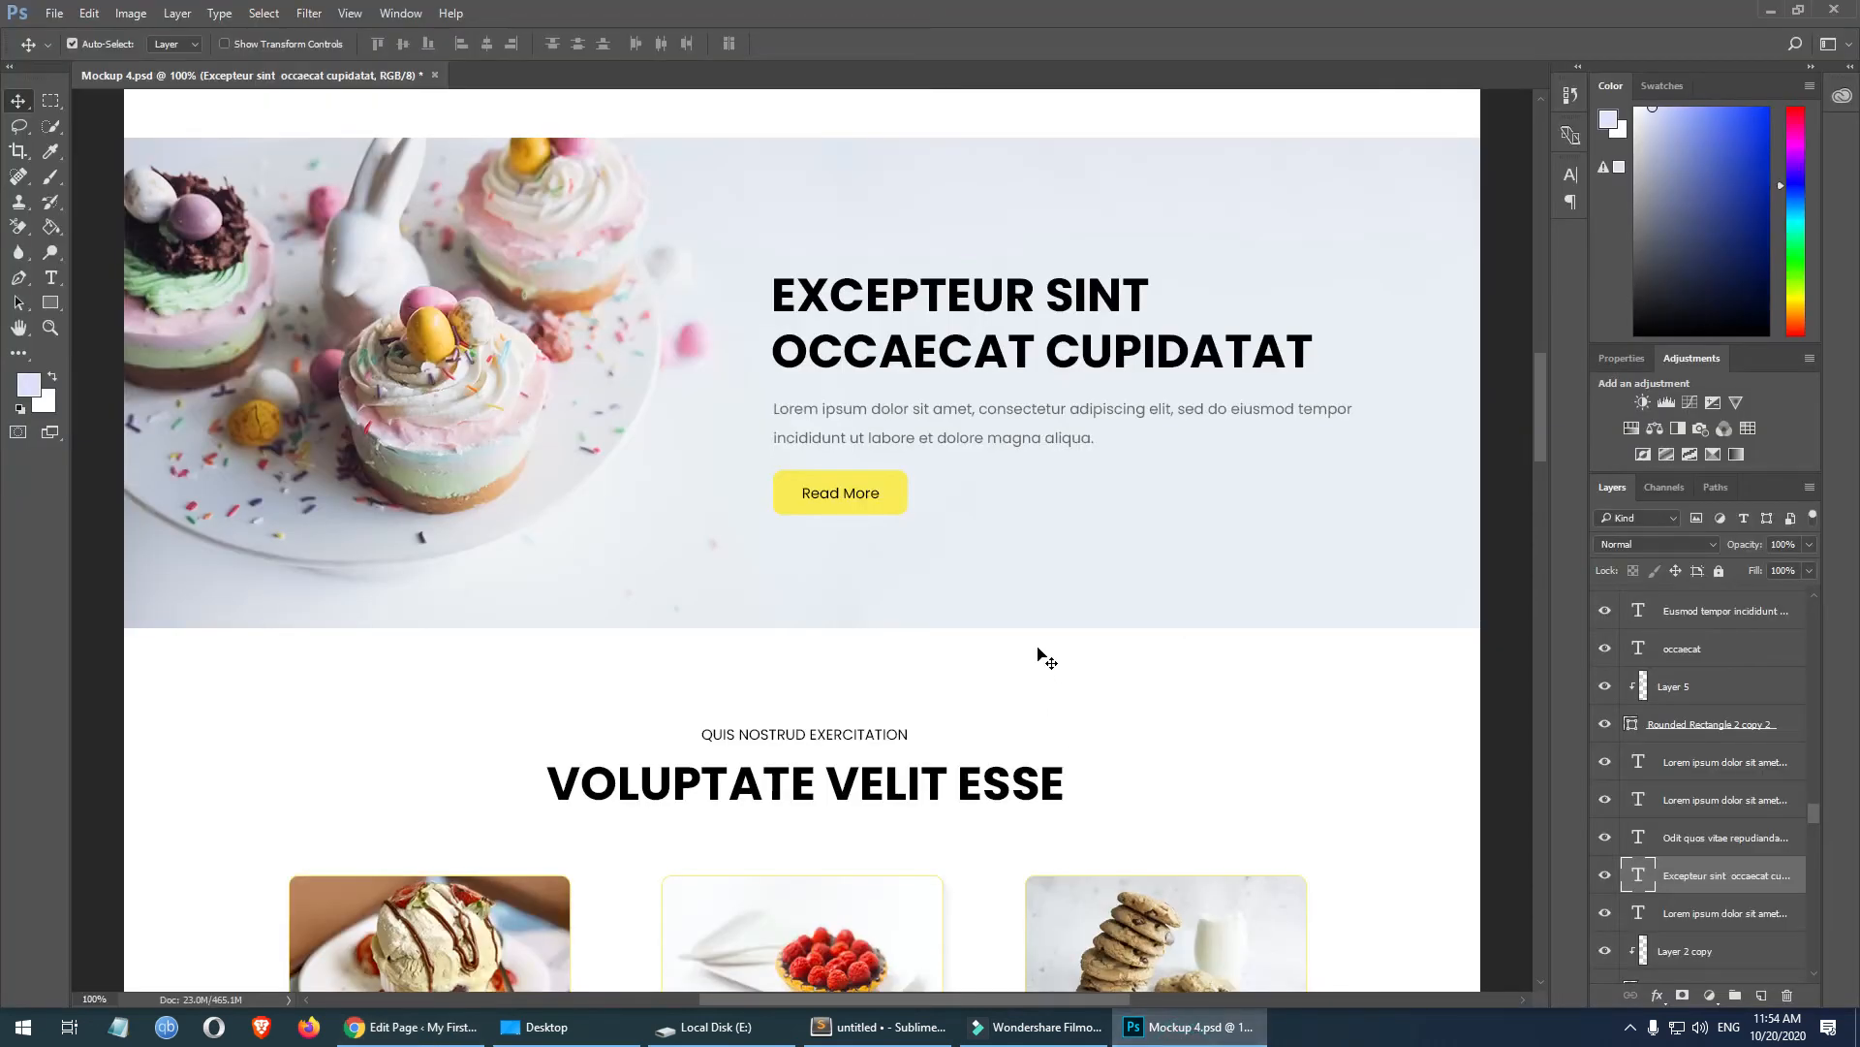
left_click(938, 416)
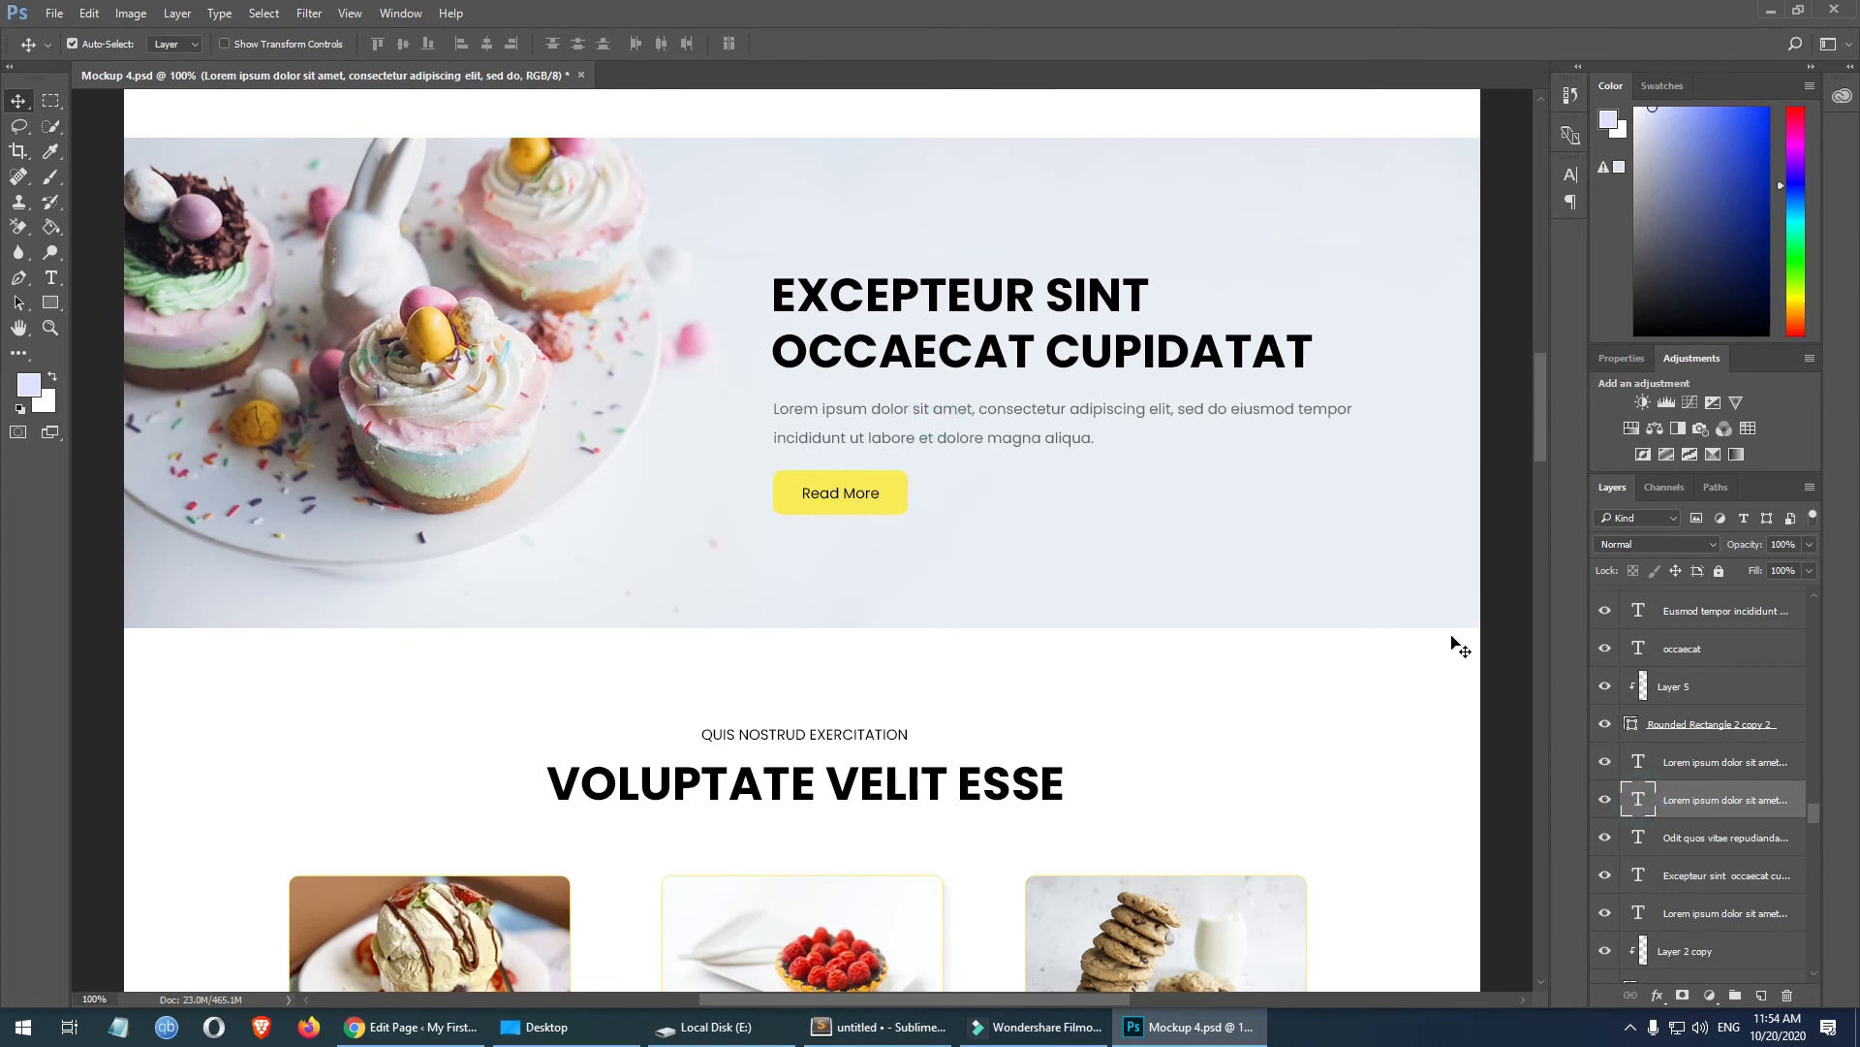
double_click(1647, 803)
left_click(945, 438)
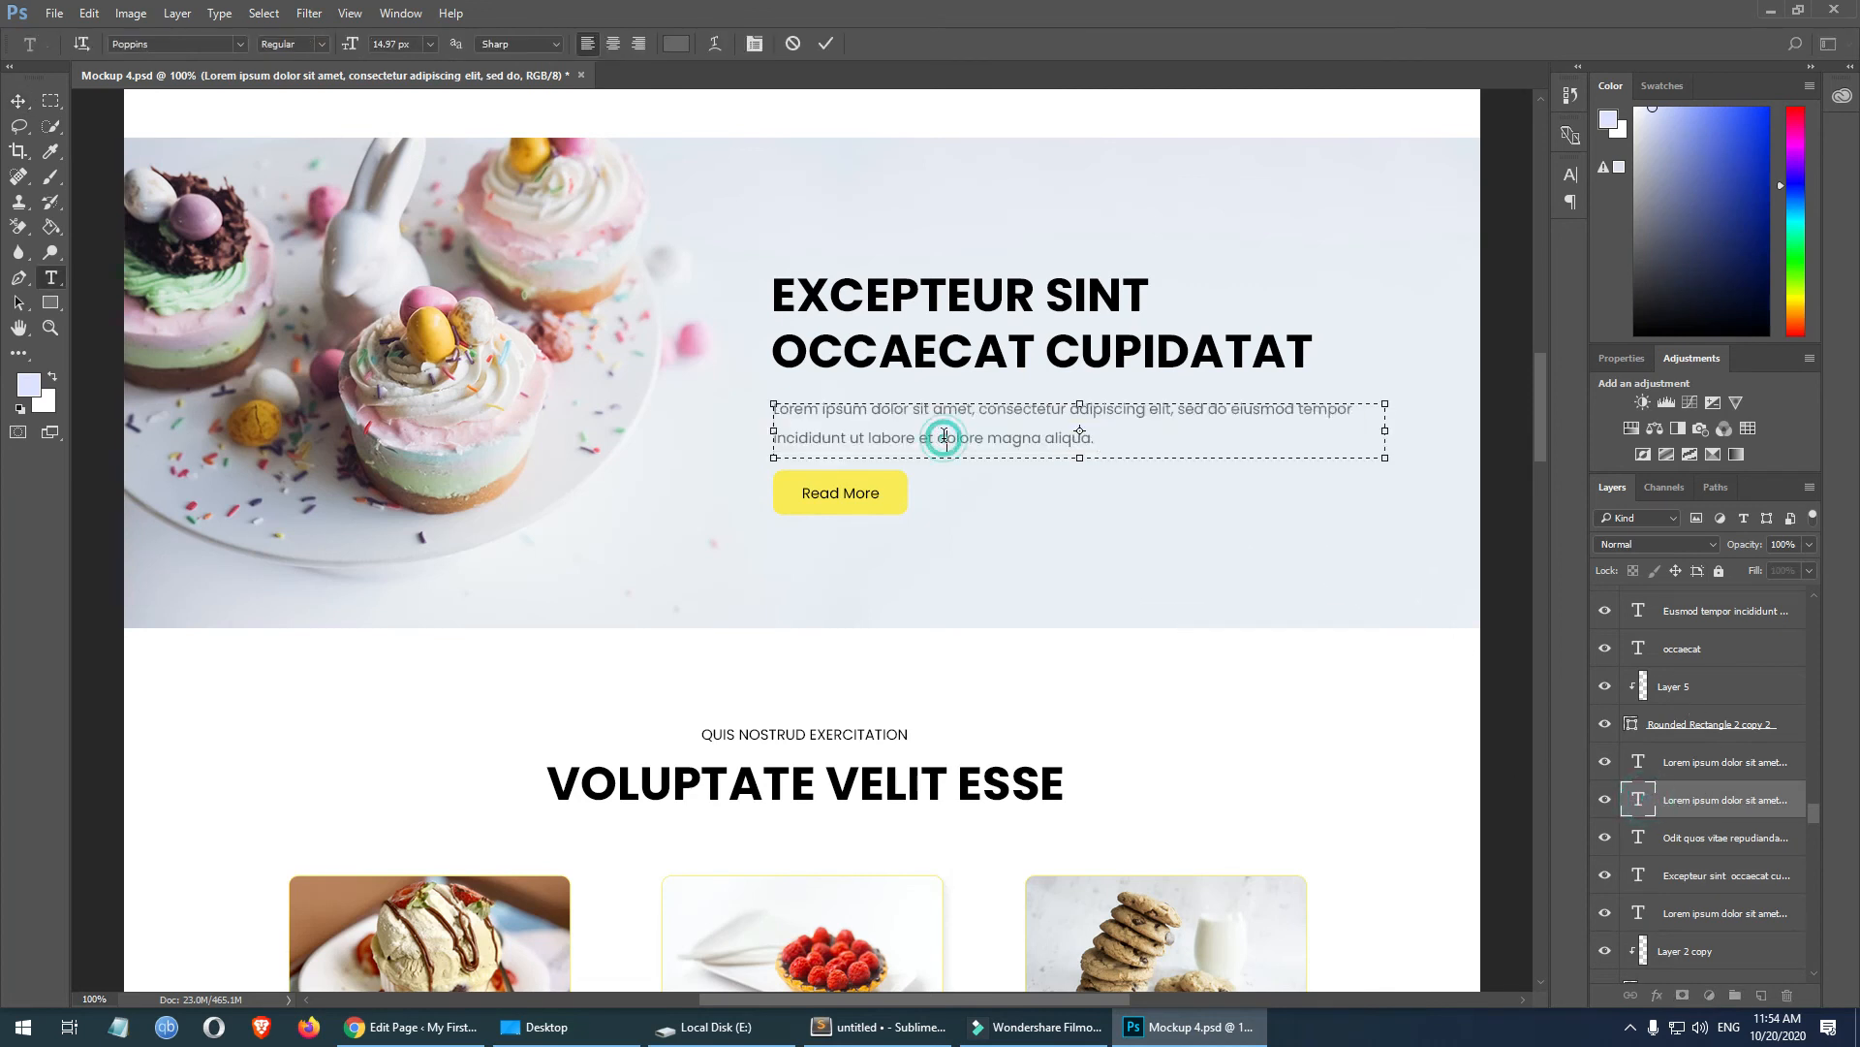
key("ctrl+a")
key("ctrl+c")
key("alt+Tab")
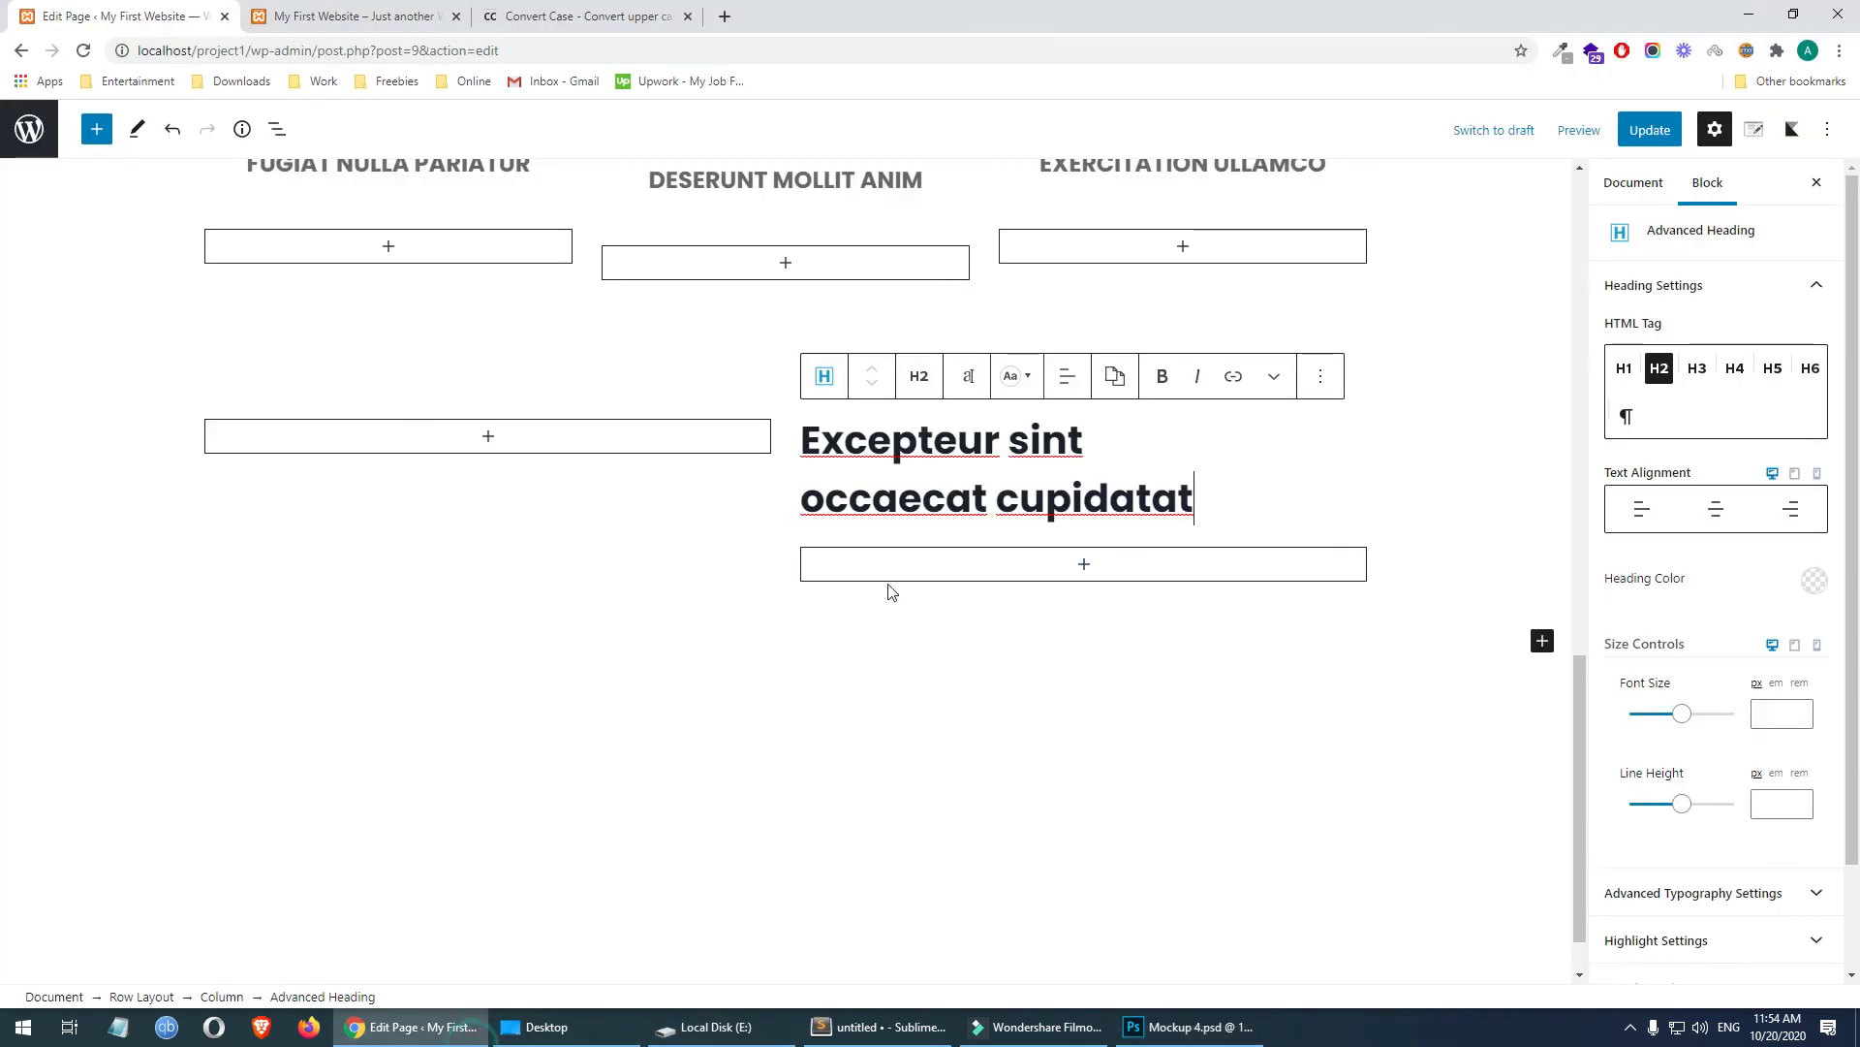
- Add a Paragraph block below the "Excepteur sint occaecat cupidatat" heading containing the copied "Lorem ipsum dolor sit amet" text
left_click(1086, 570)
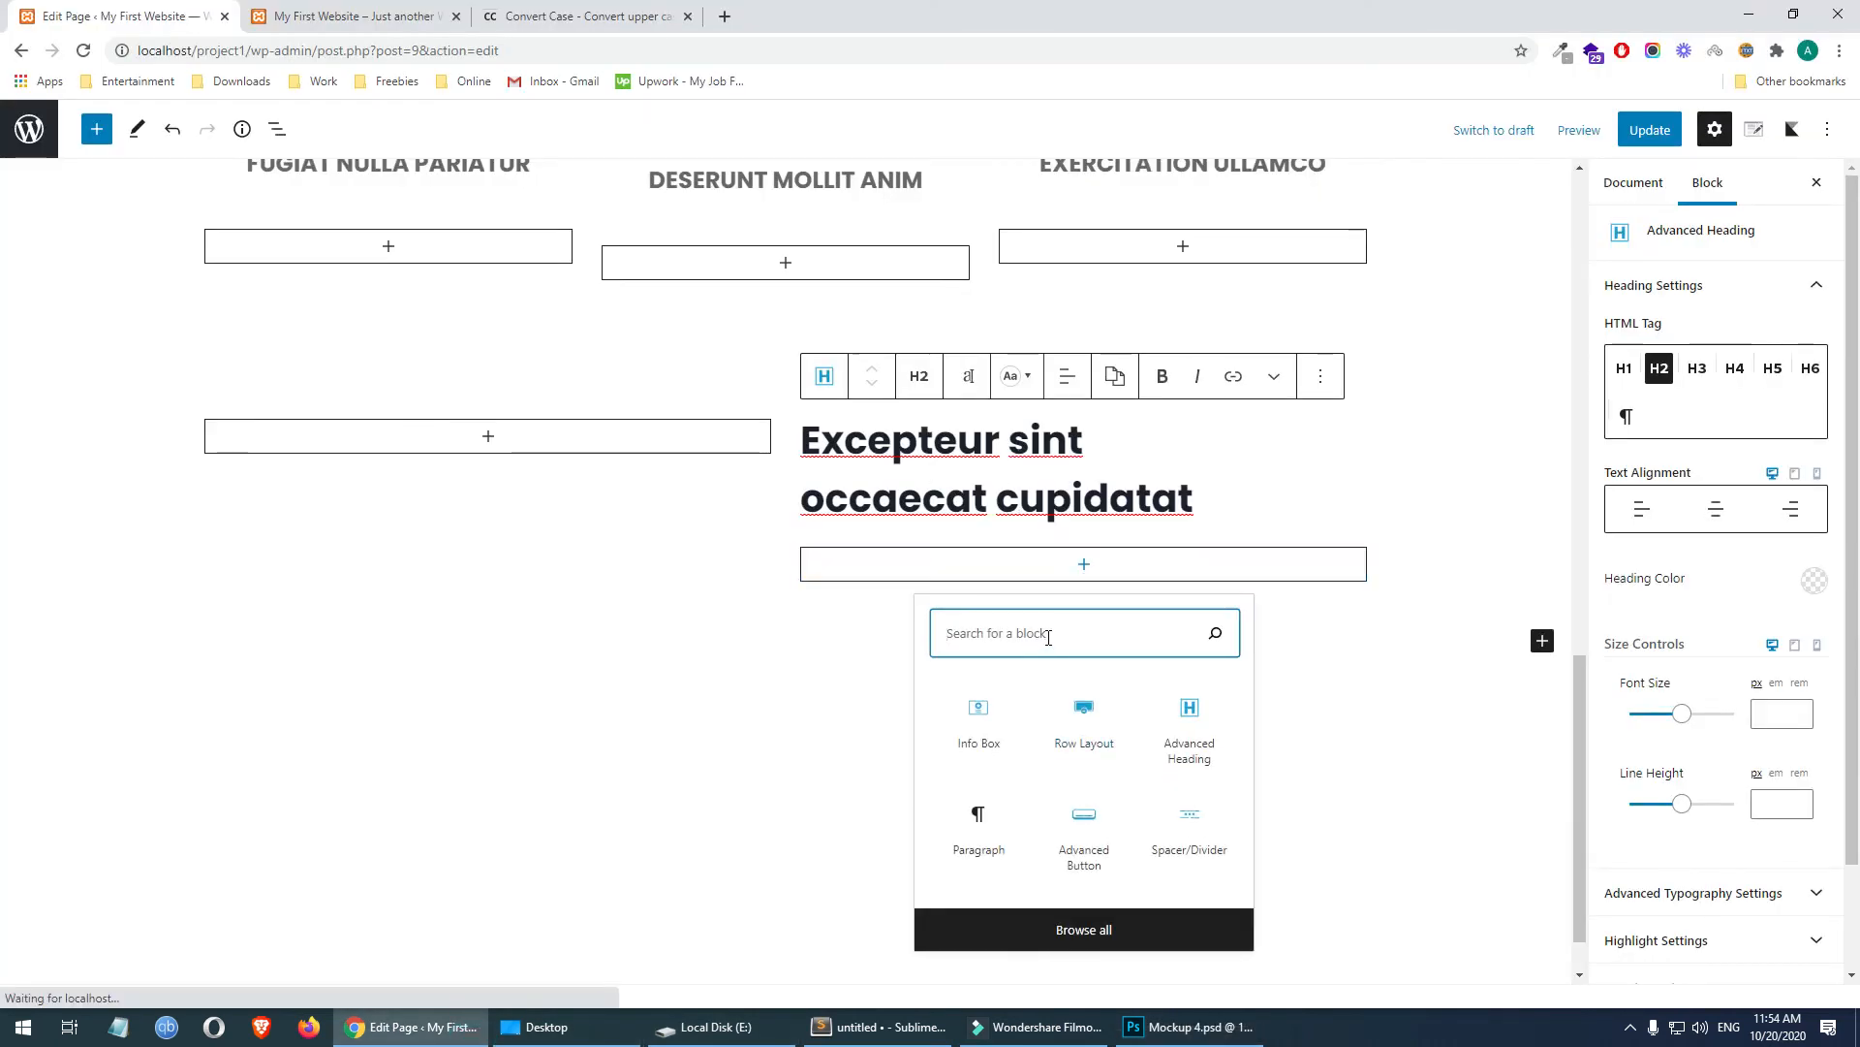
left_click(974, 830)
key("ctrl+v")
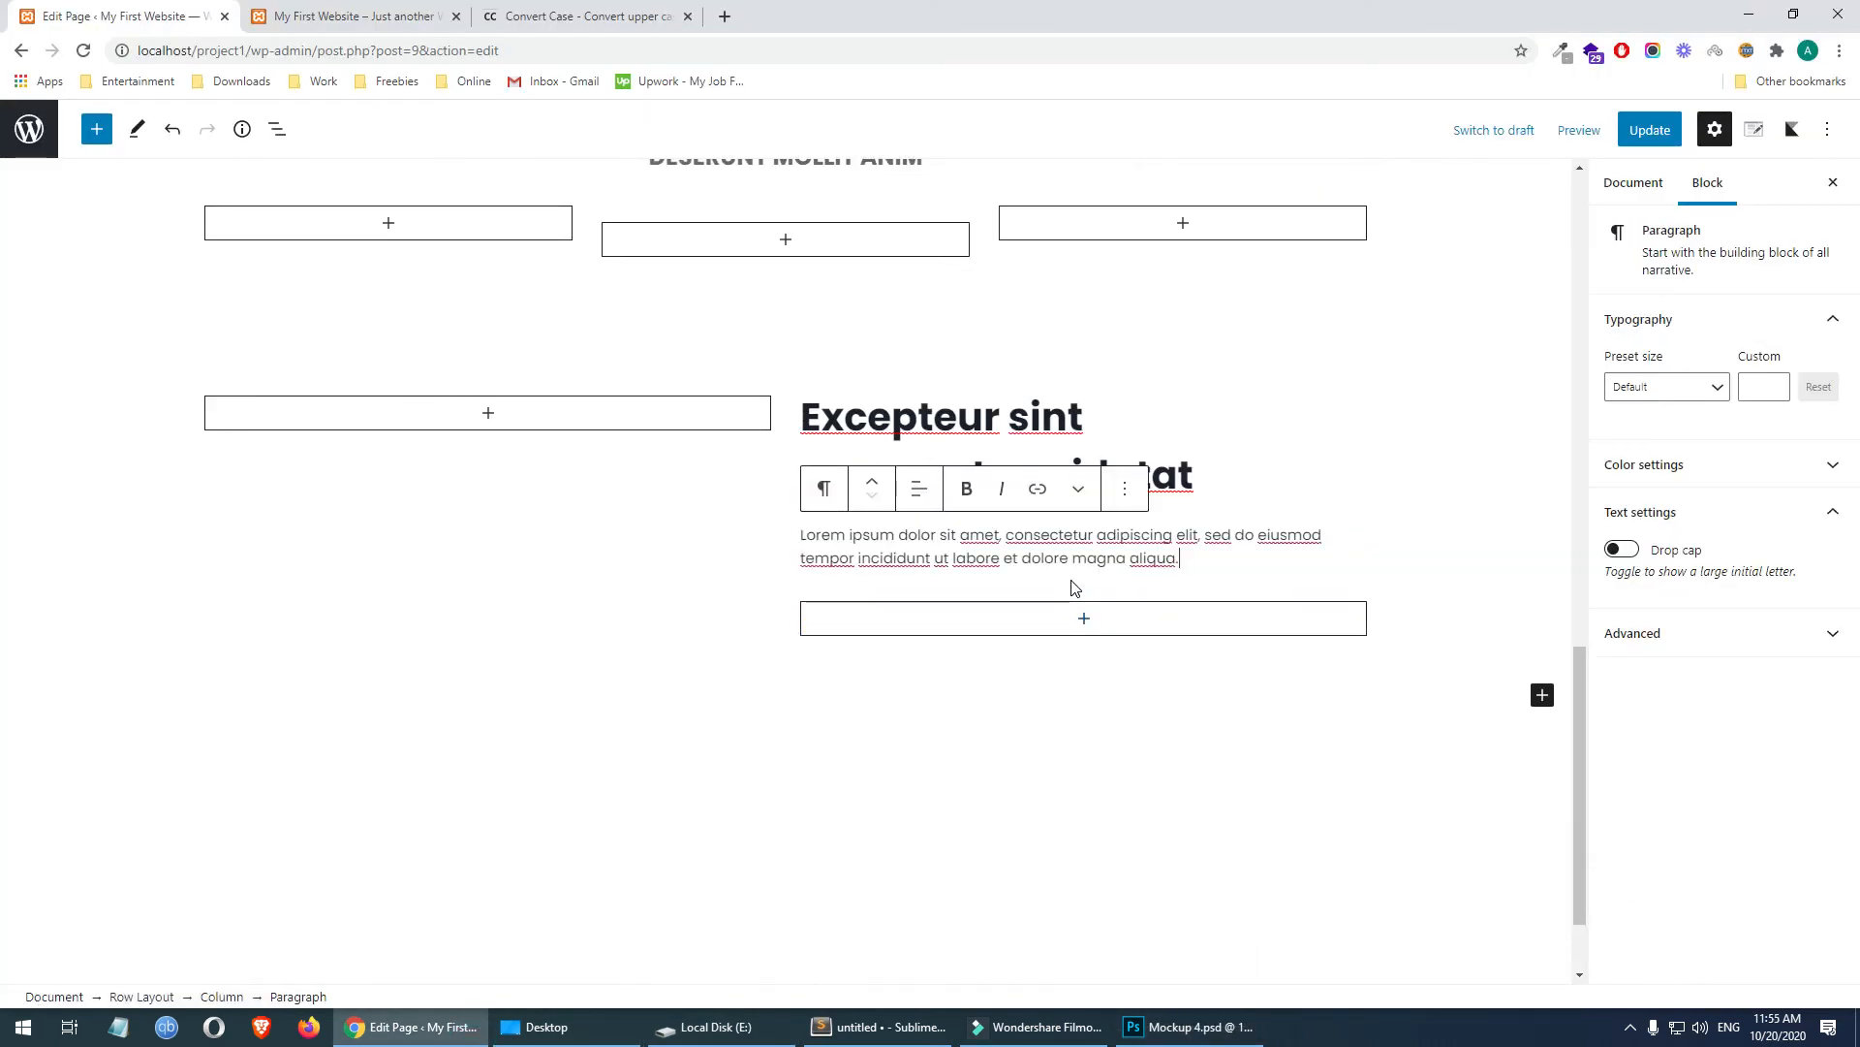
- Check the mockup's cupcake banner button, then duplicate the hero section's Read More button and move the copy below the new paragraph
left_click(1192, 1027)
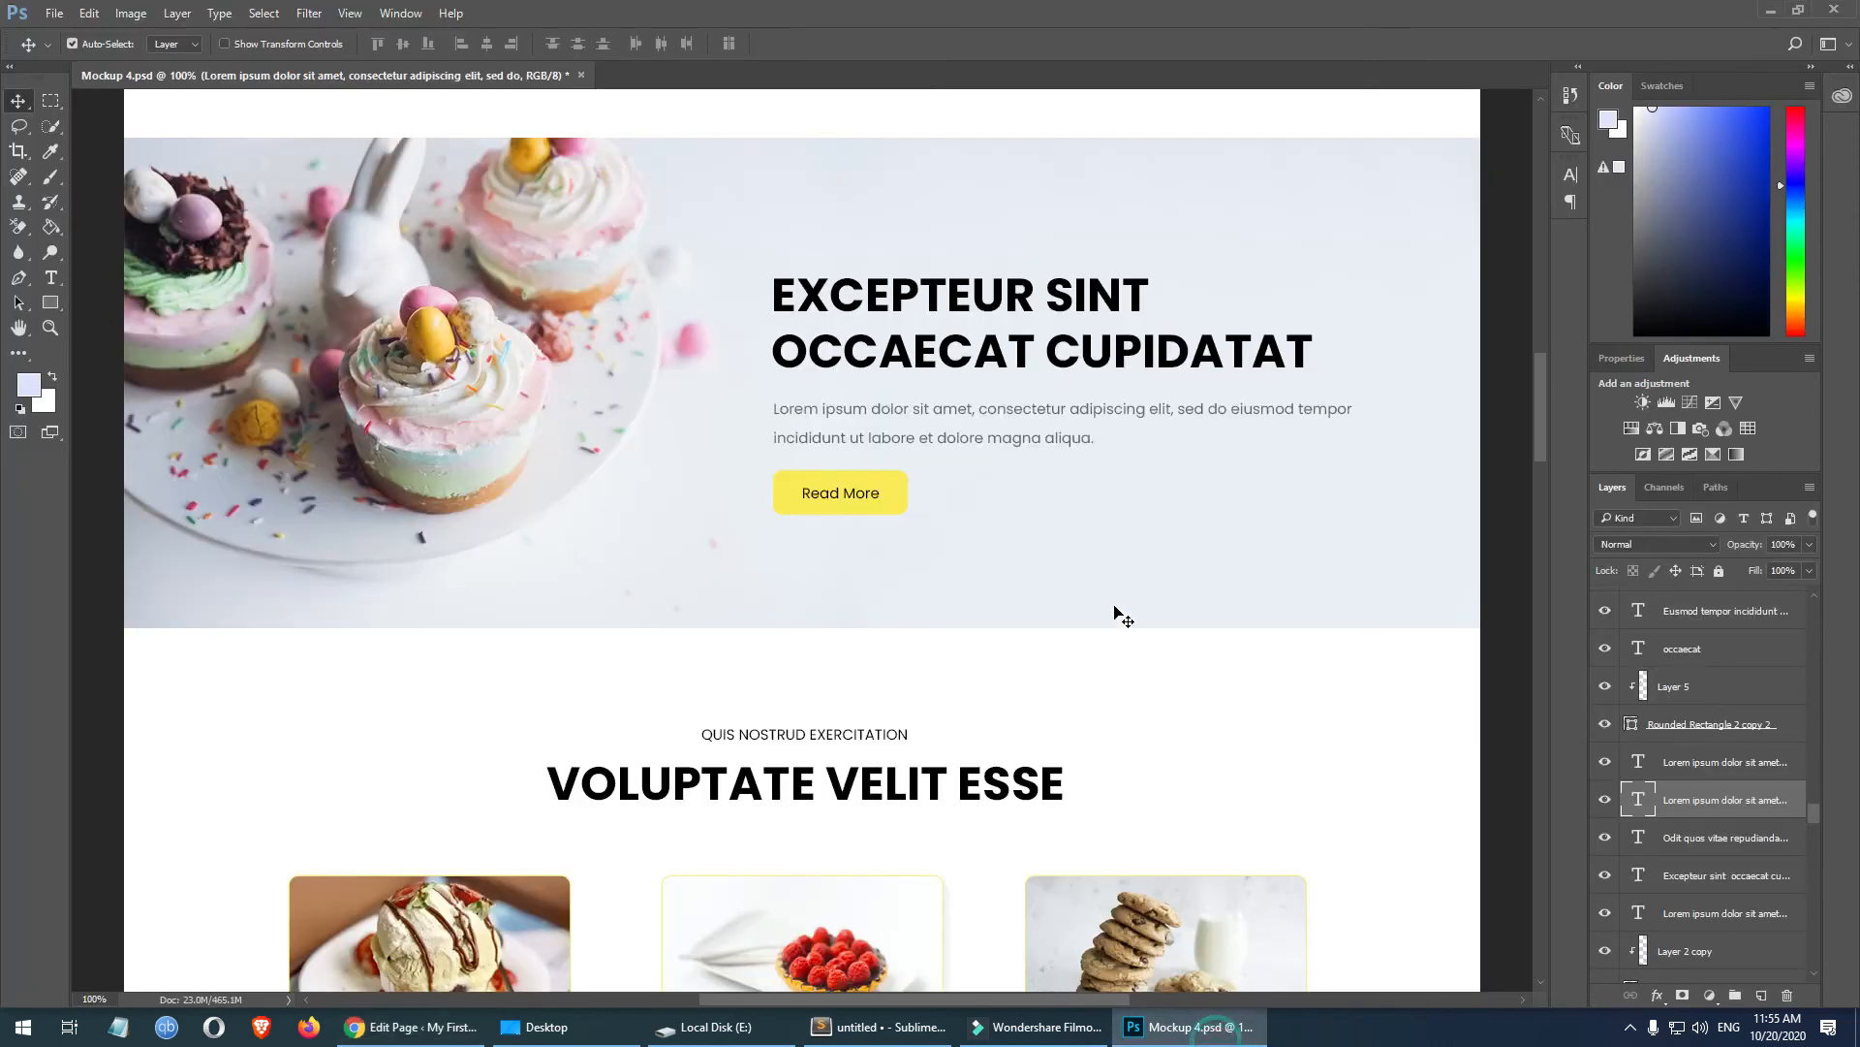
left_click(816, 492)
left_click(435, 1029)
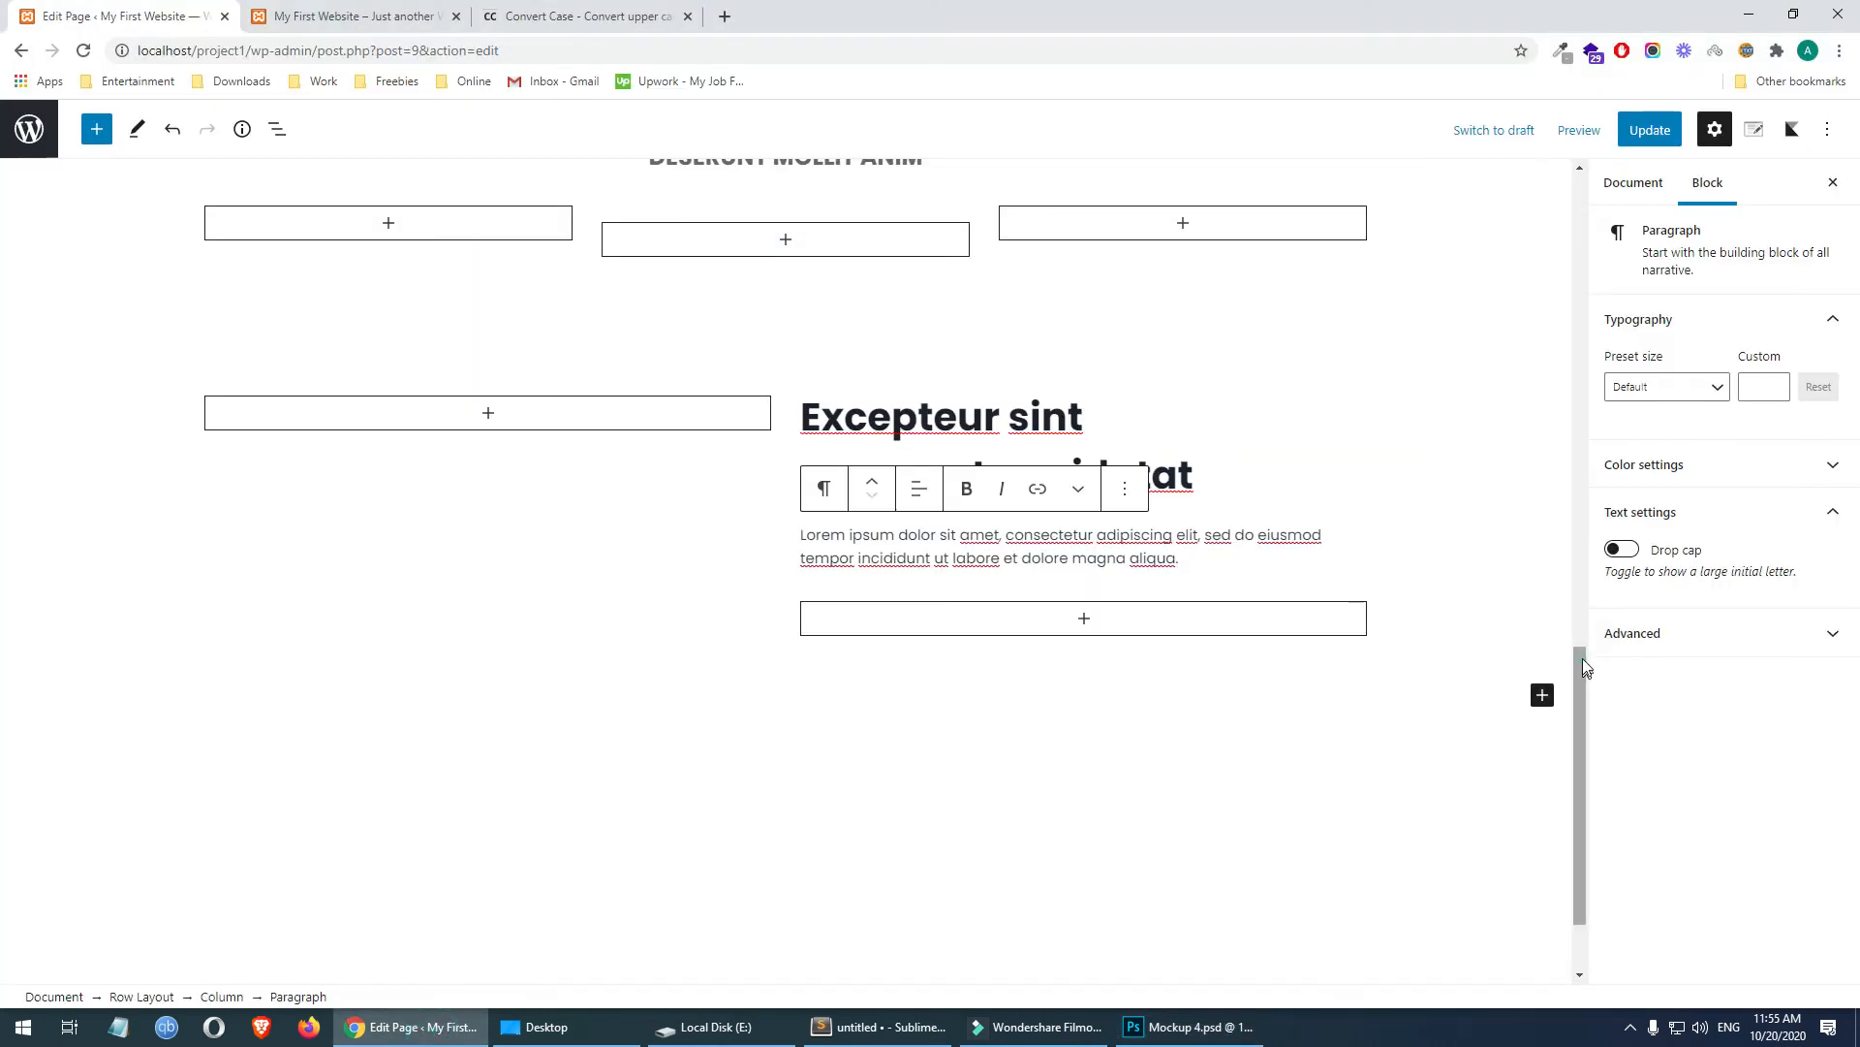
left_click_drag(1580, 678, 1580, 369)
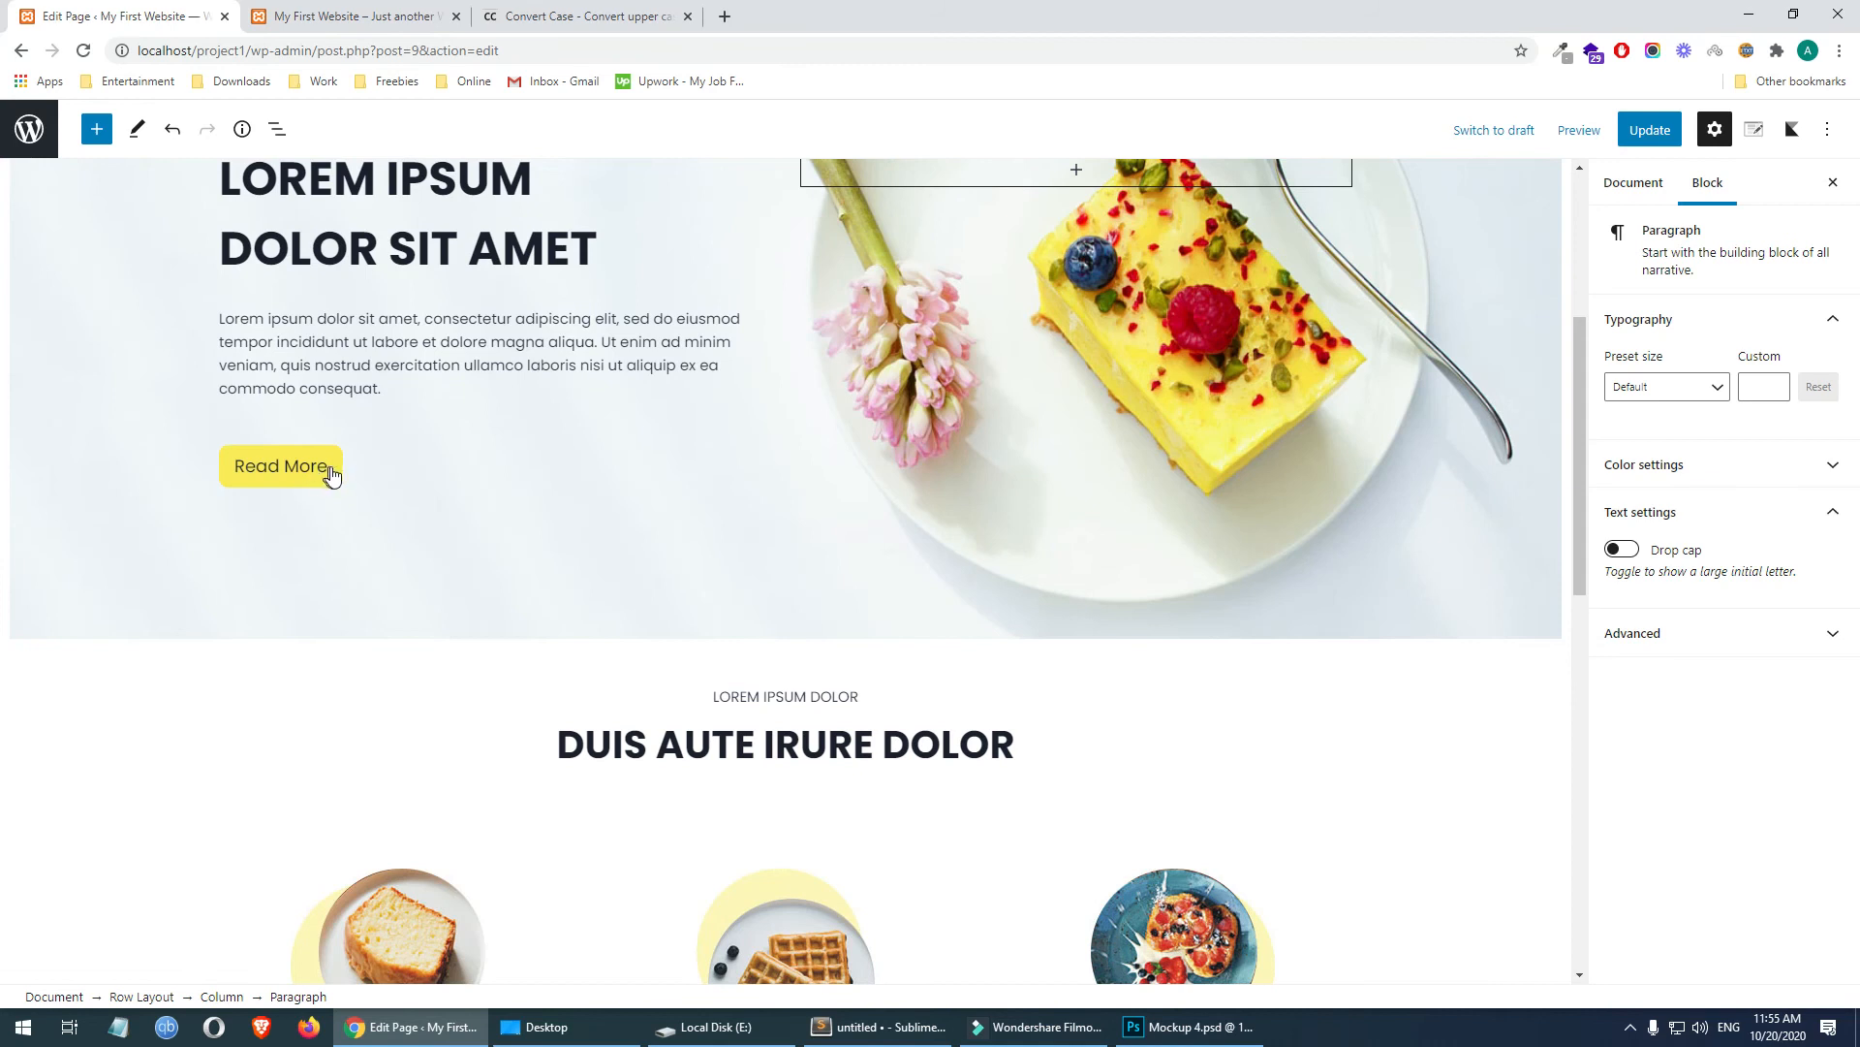
left_click(349, 463)
left_click(365, 475)
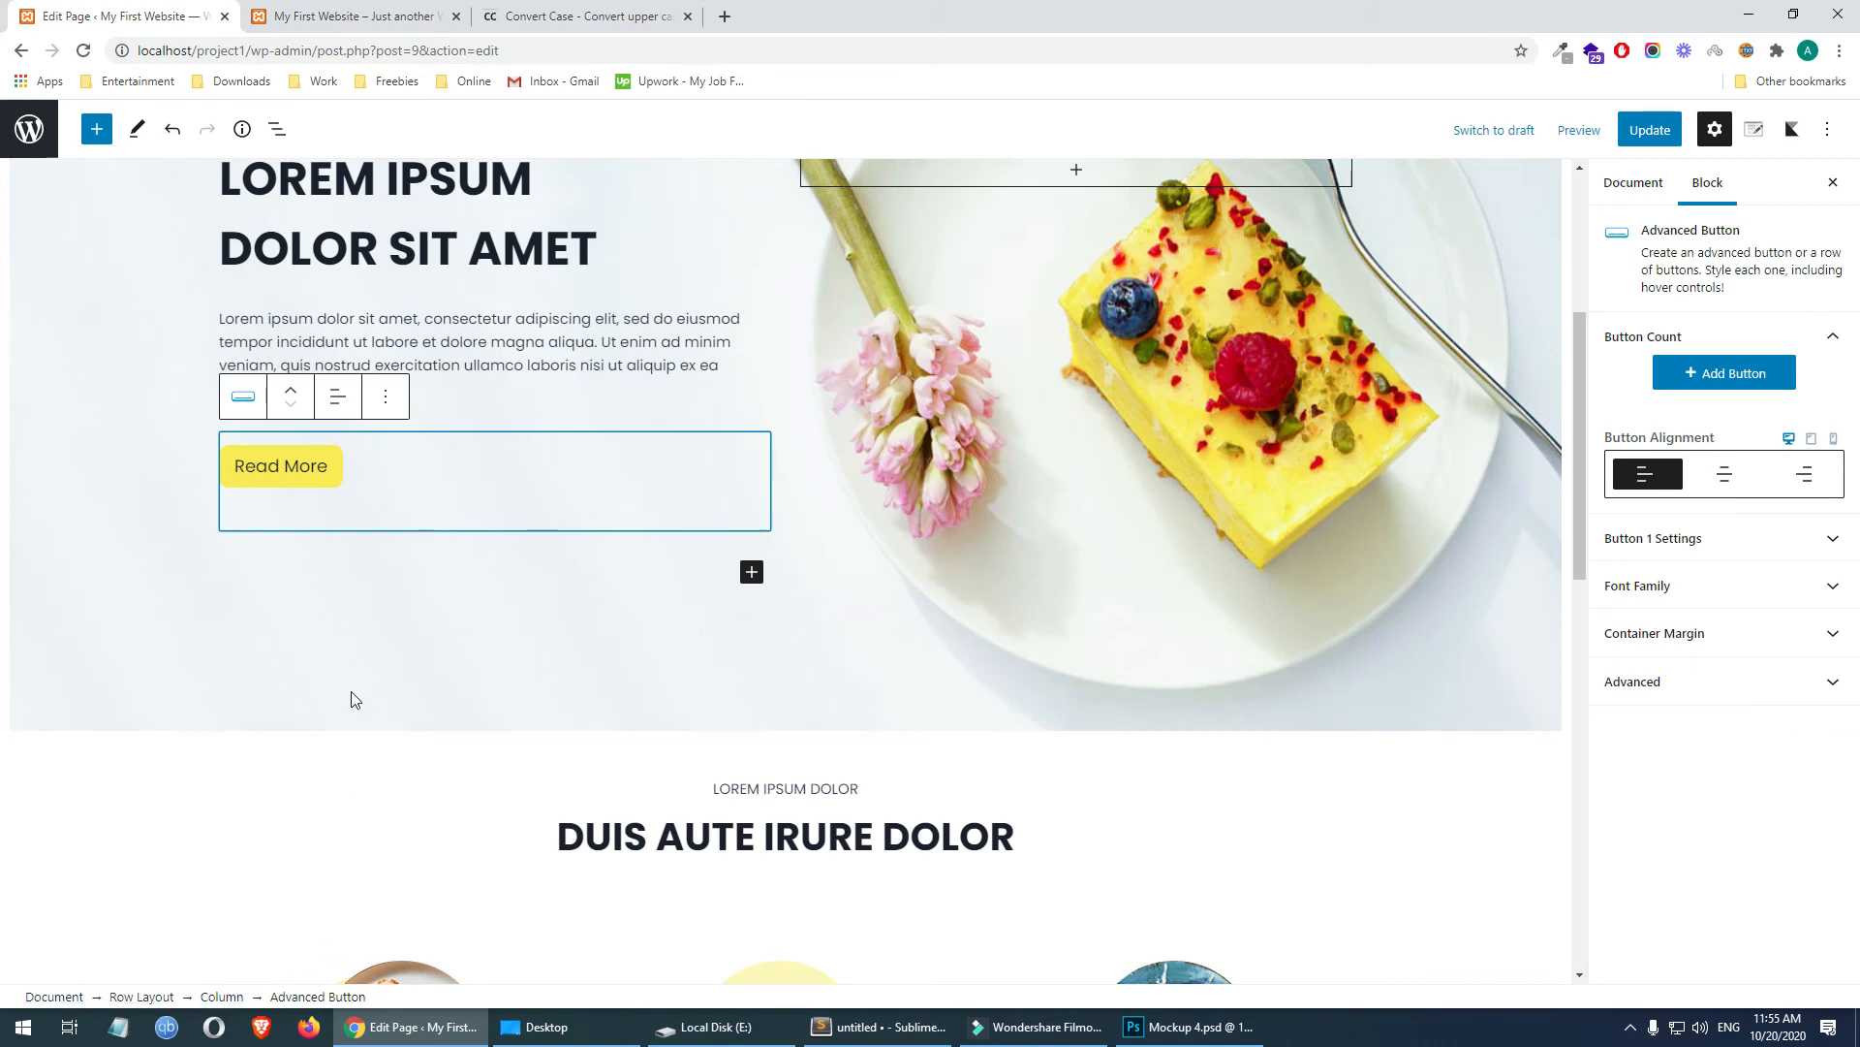
left_click(384, 397)
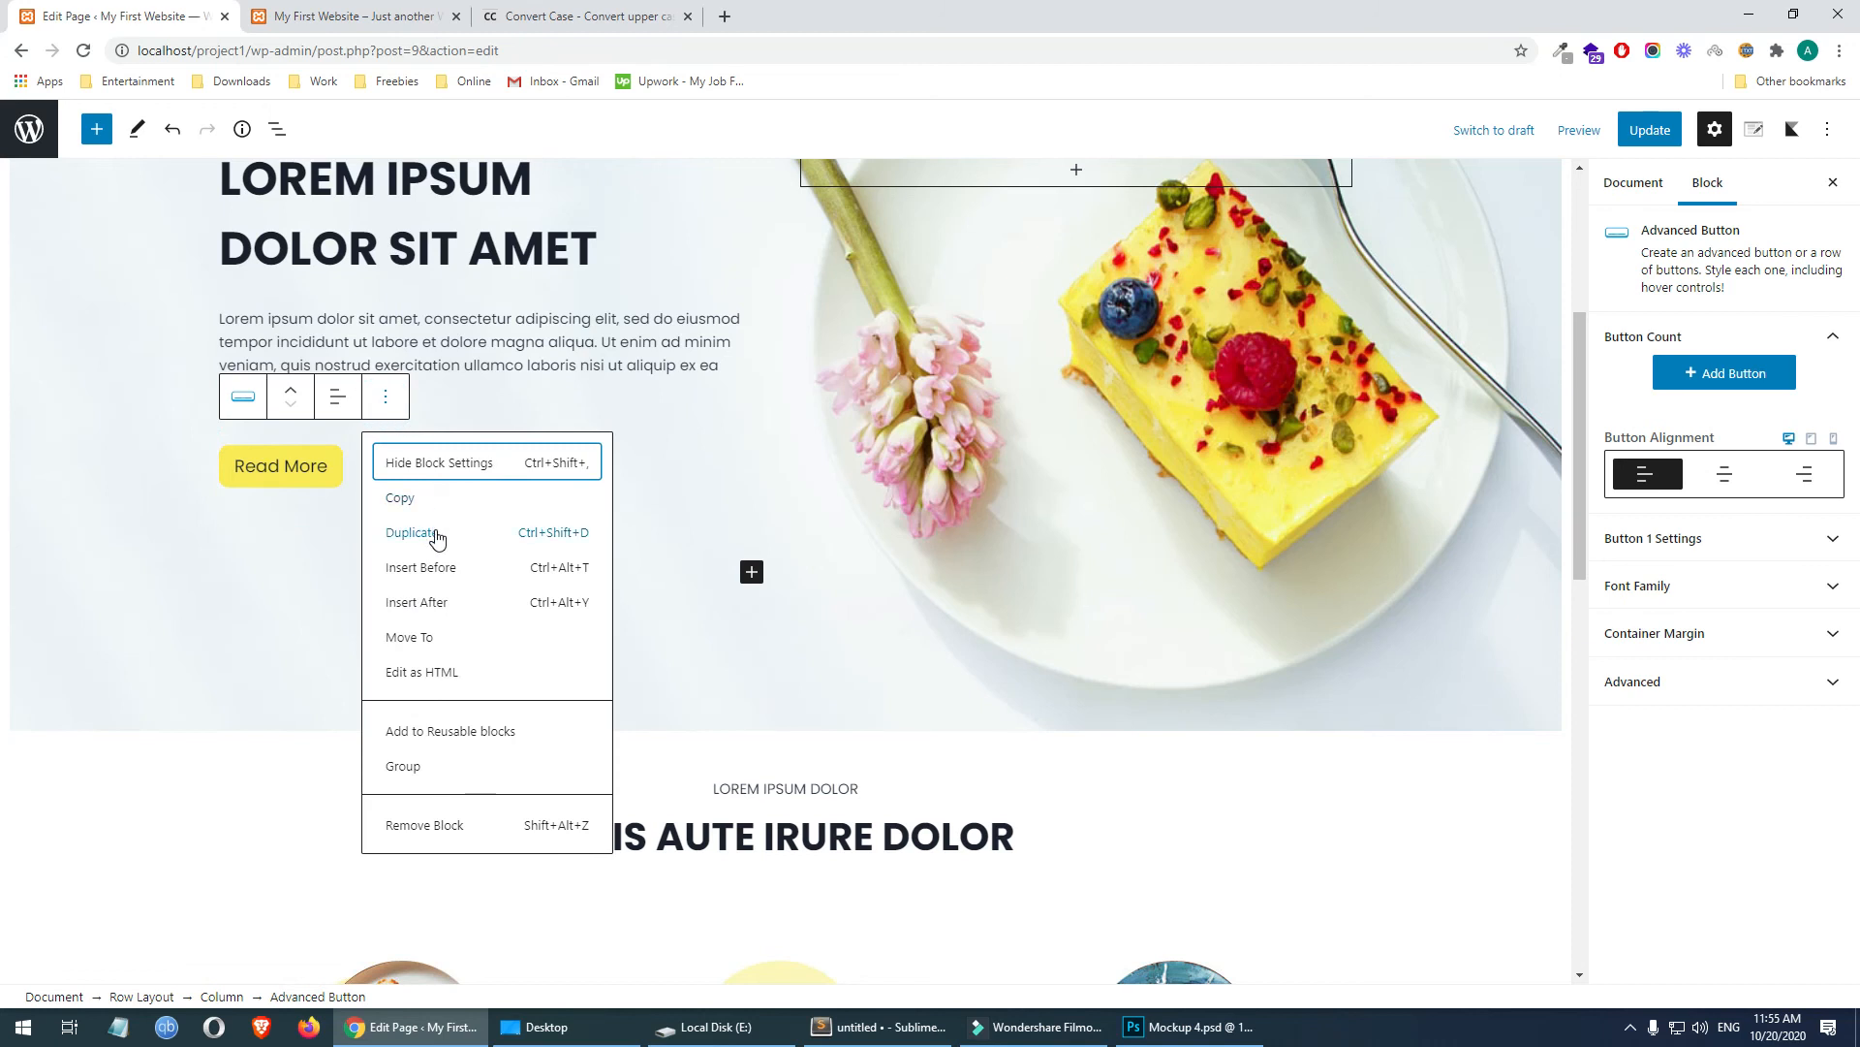
left_click(436, 535)
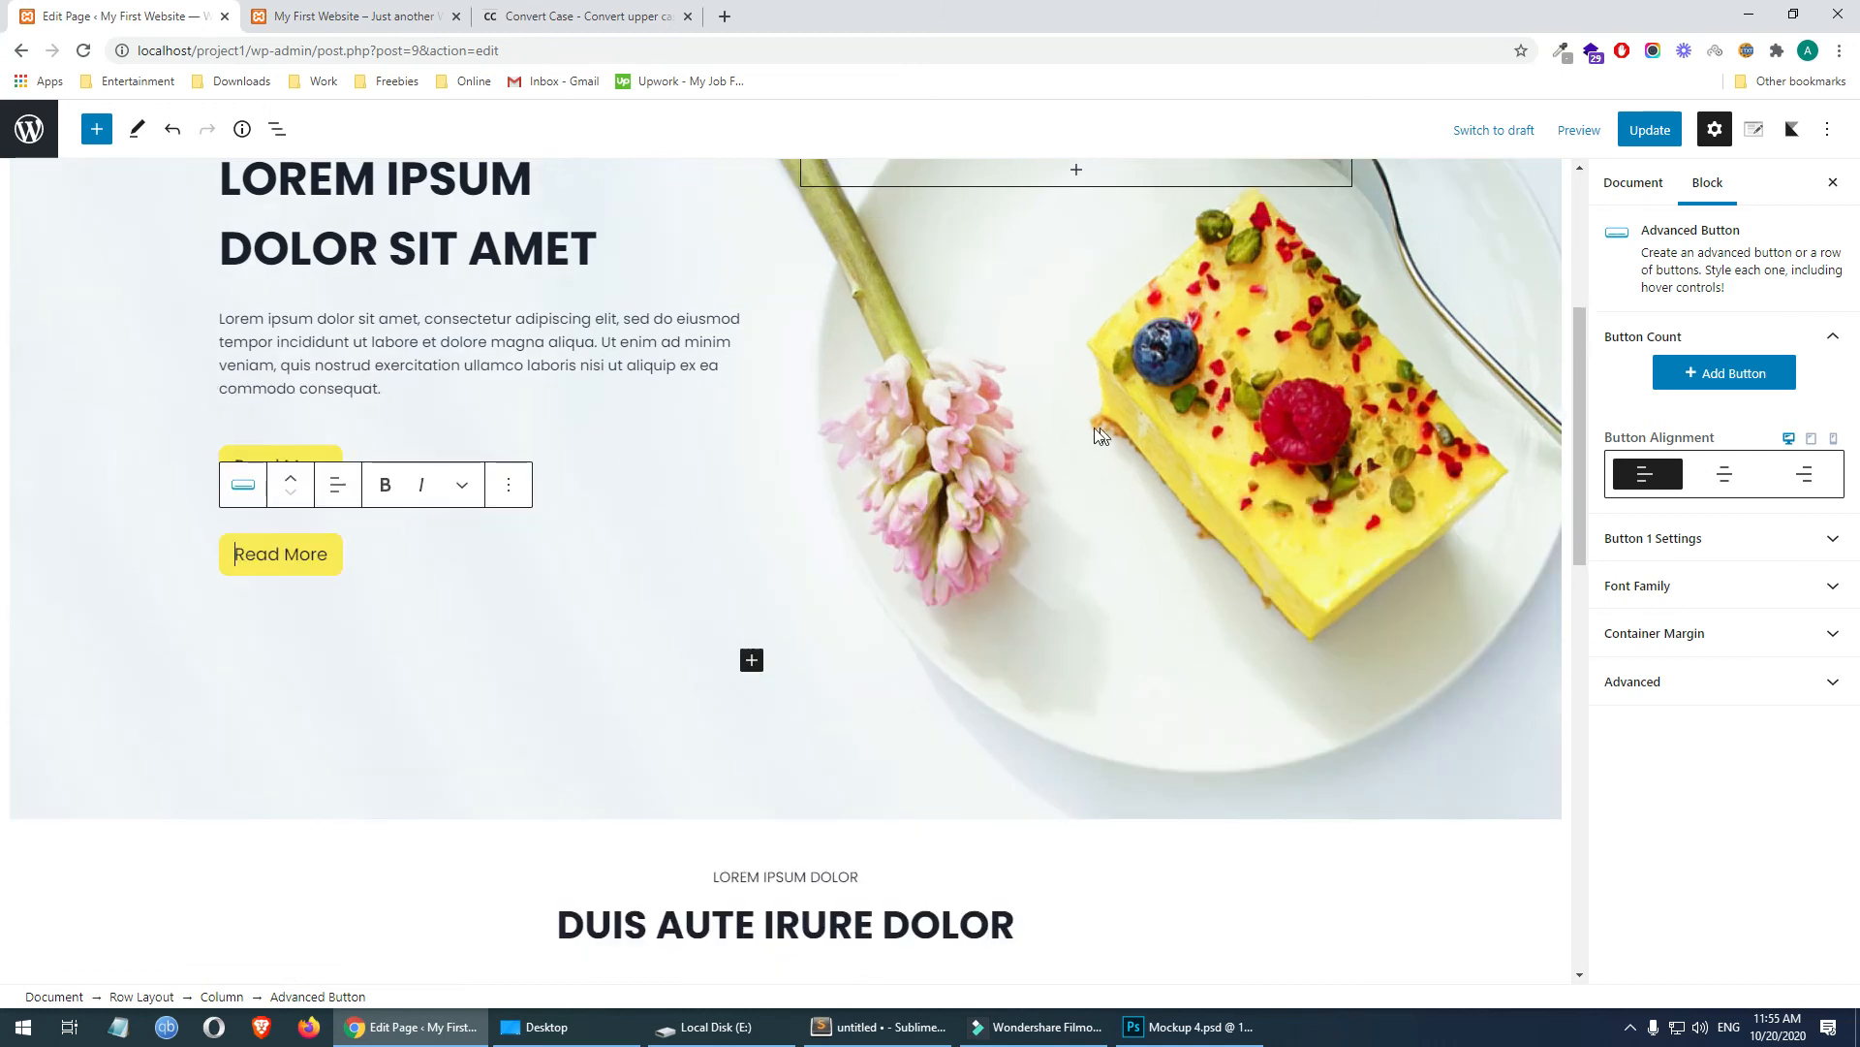
scroll(411, 440, "down", 2)
left_click_drag(295, 286, 1066, 475)
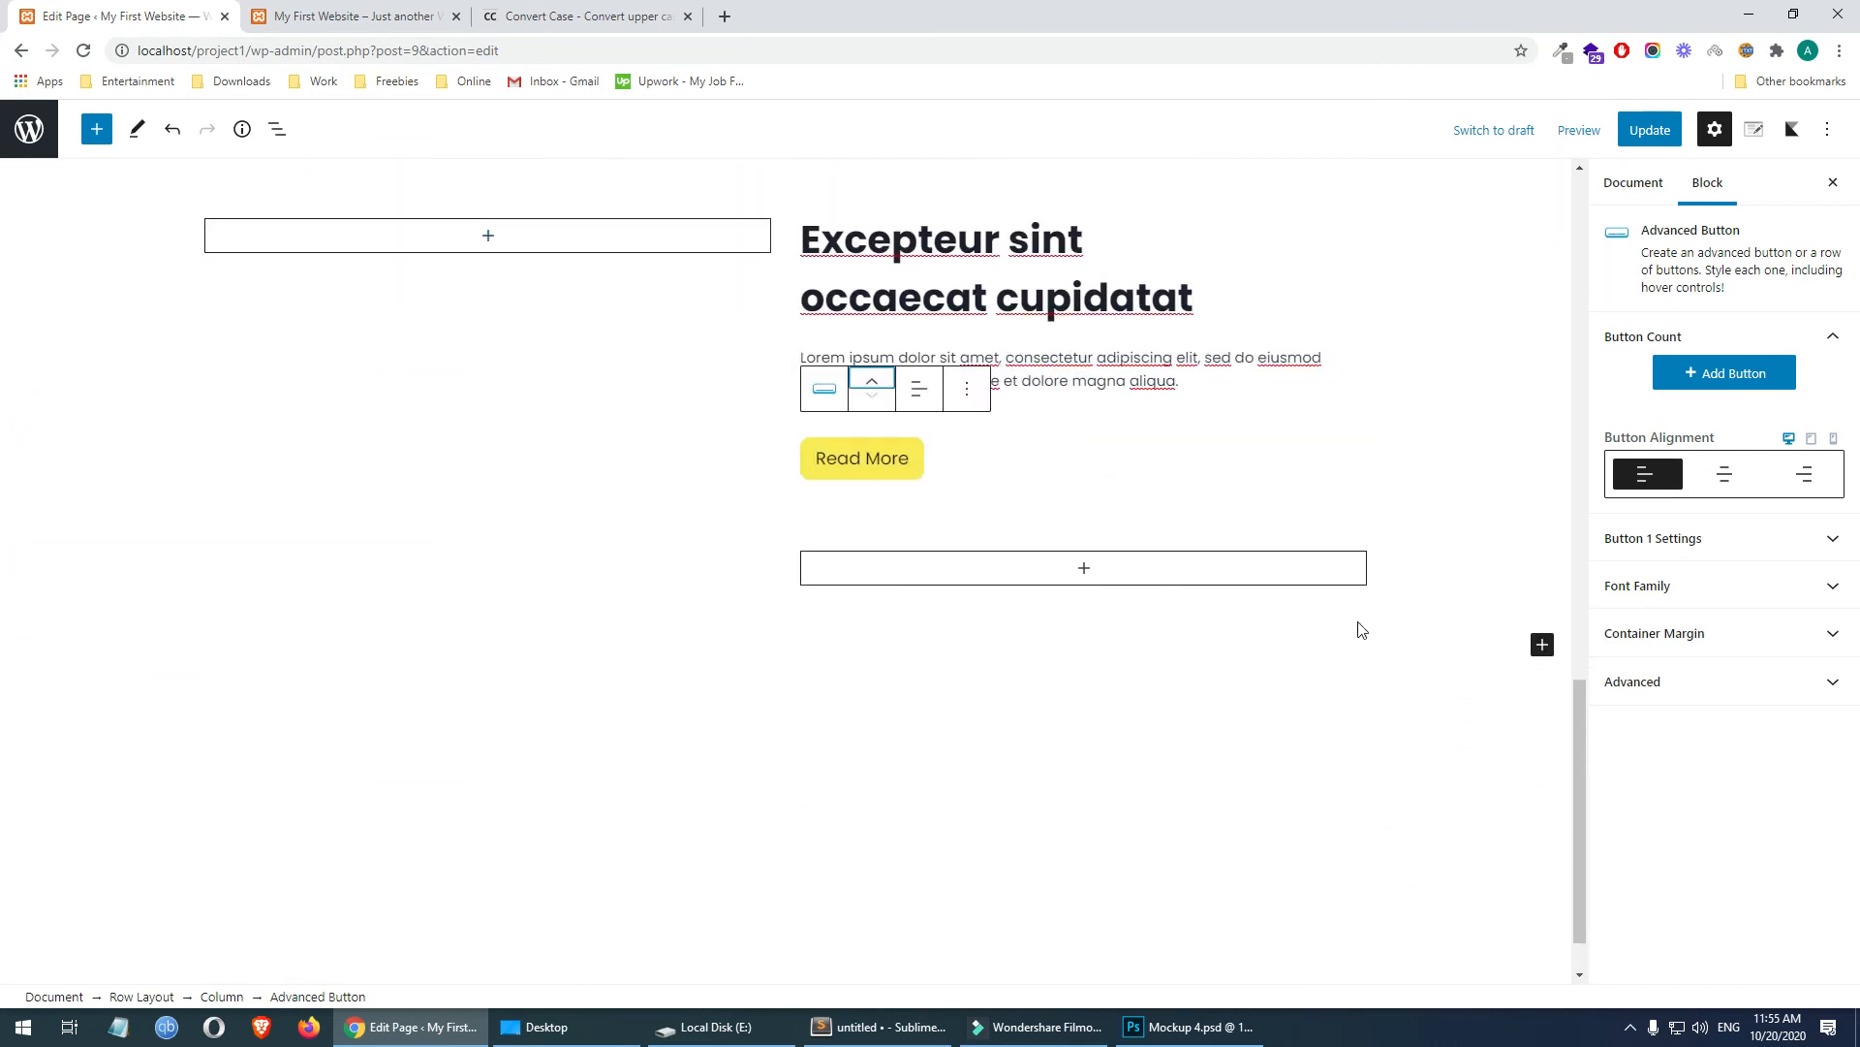
left_click(746, 710)
- Copy the words "Excepteur sint" from the heading text layer in the Photoshop mockup's cupcake banner section
left_click(1190, 1029)
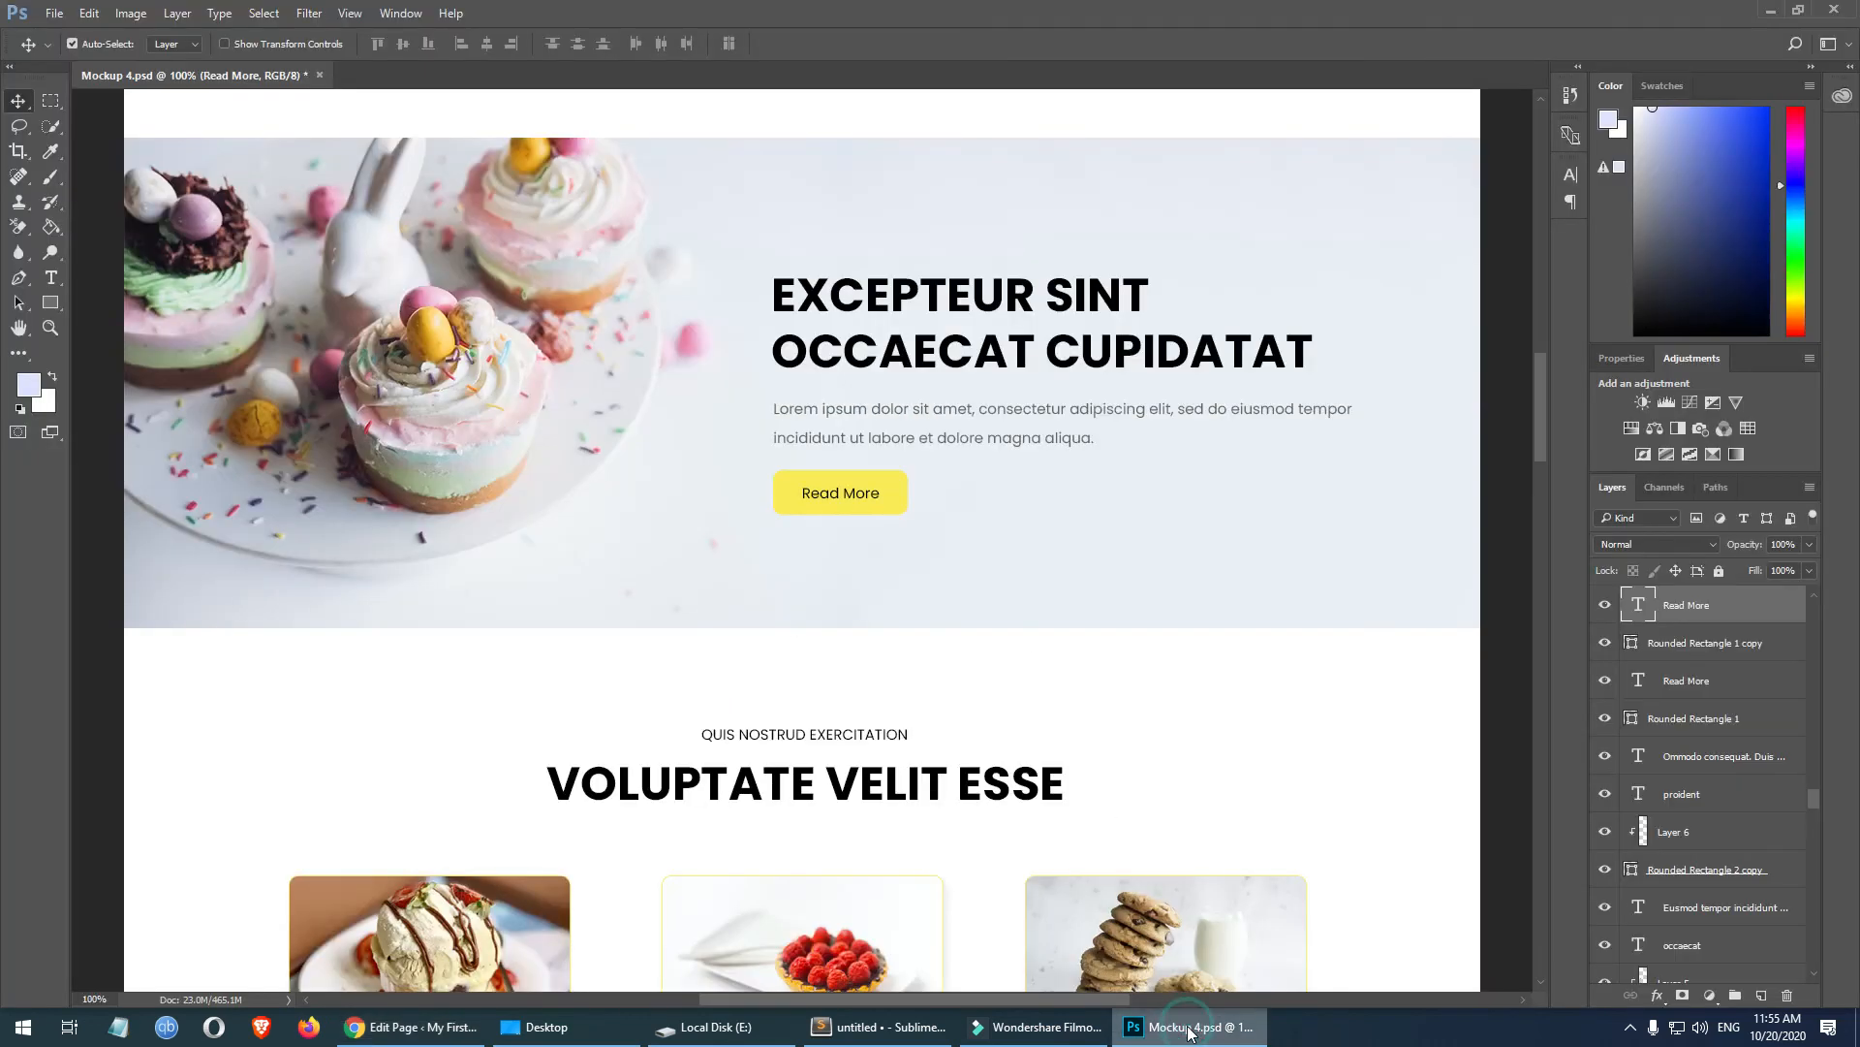
left_click(1190, 1029)
scroll(1206, 553, "up", 3)
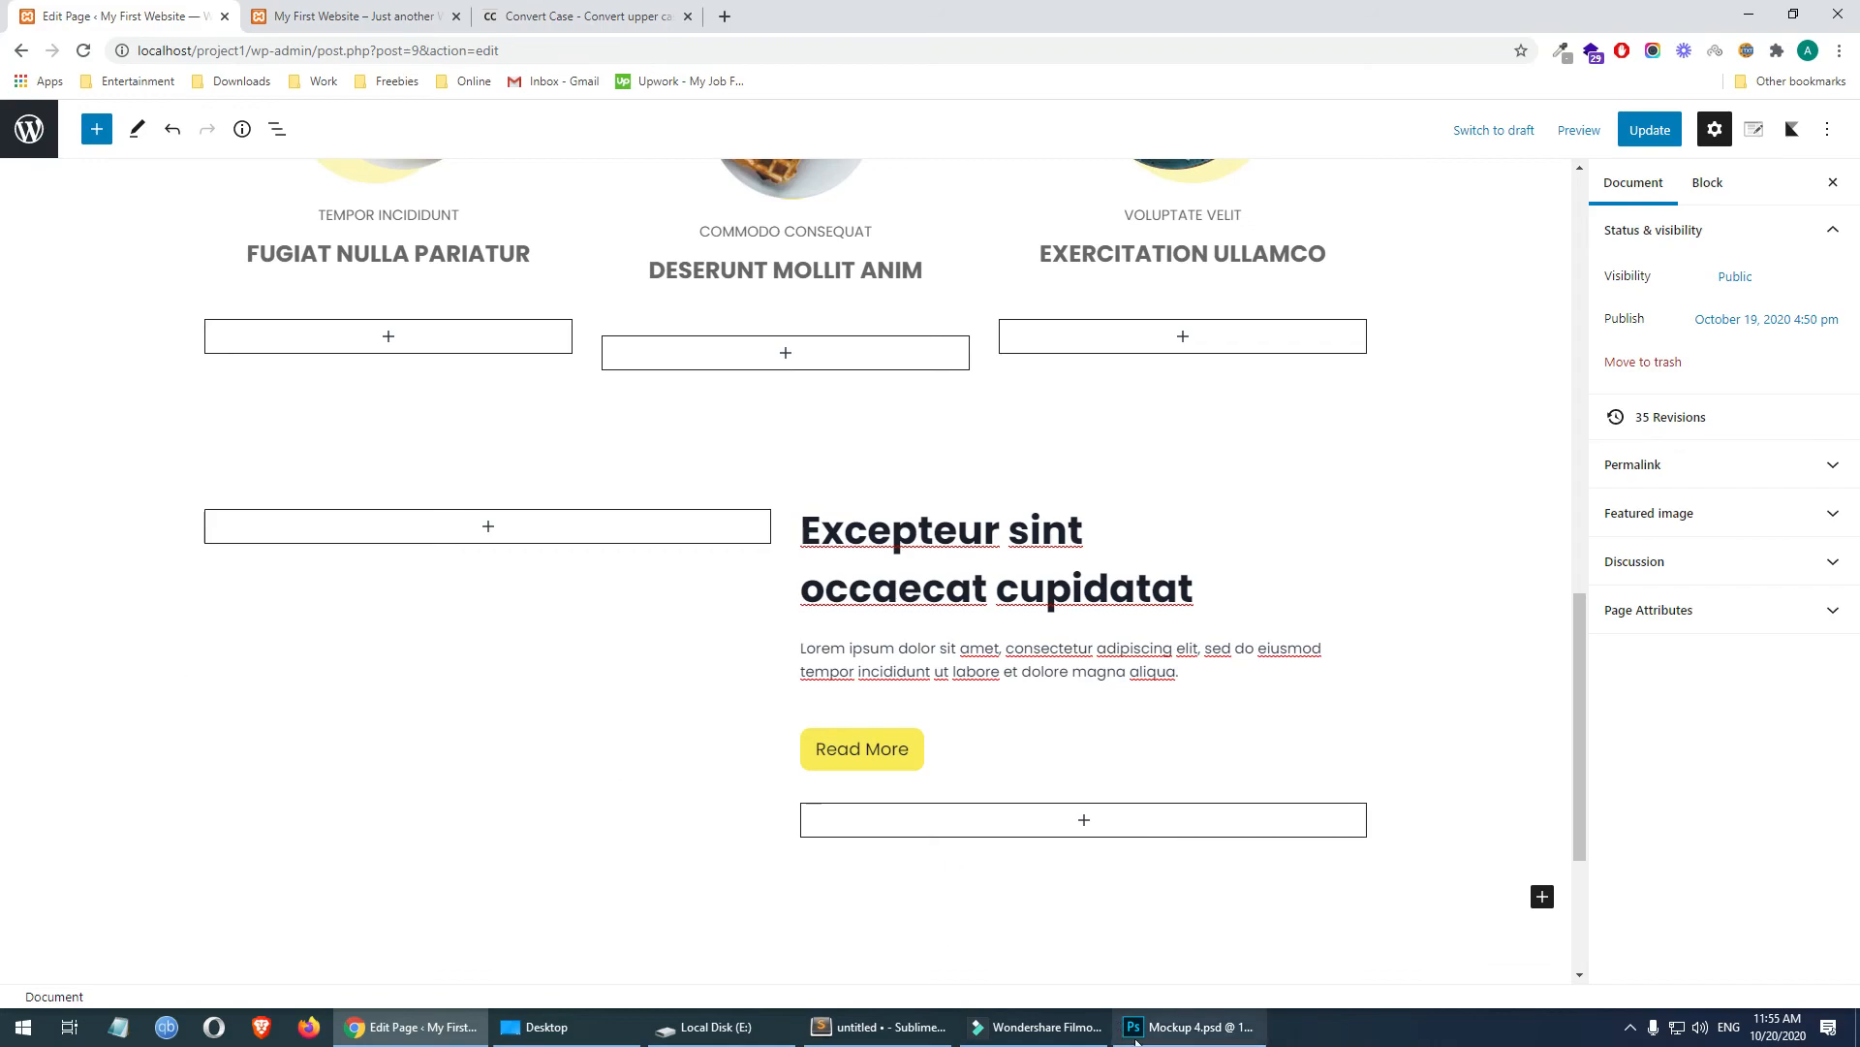
left_click(1184, 1027)
scroll(601, 387, "up", 1)
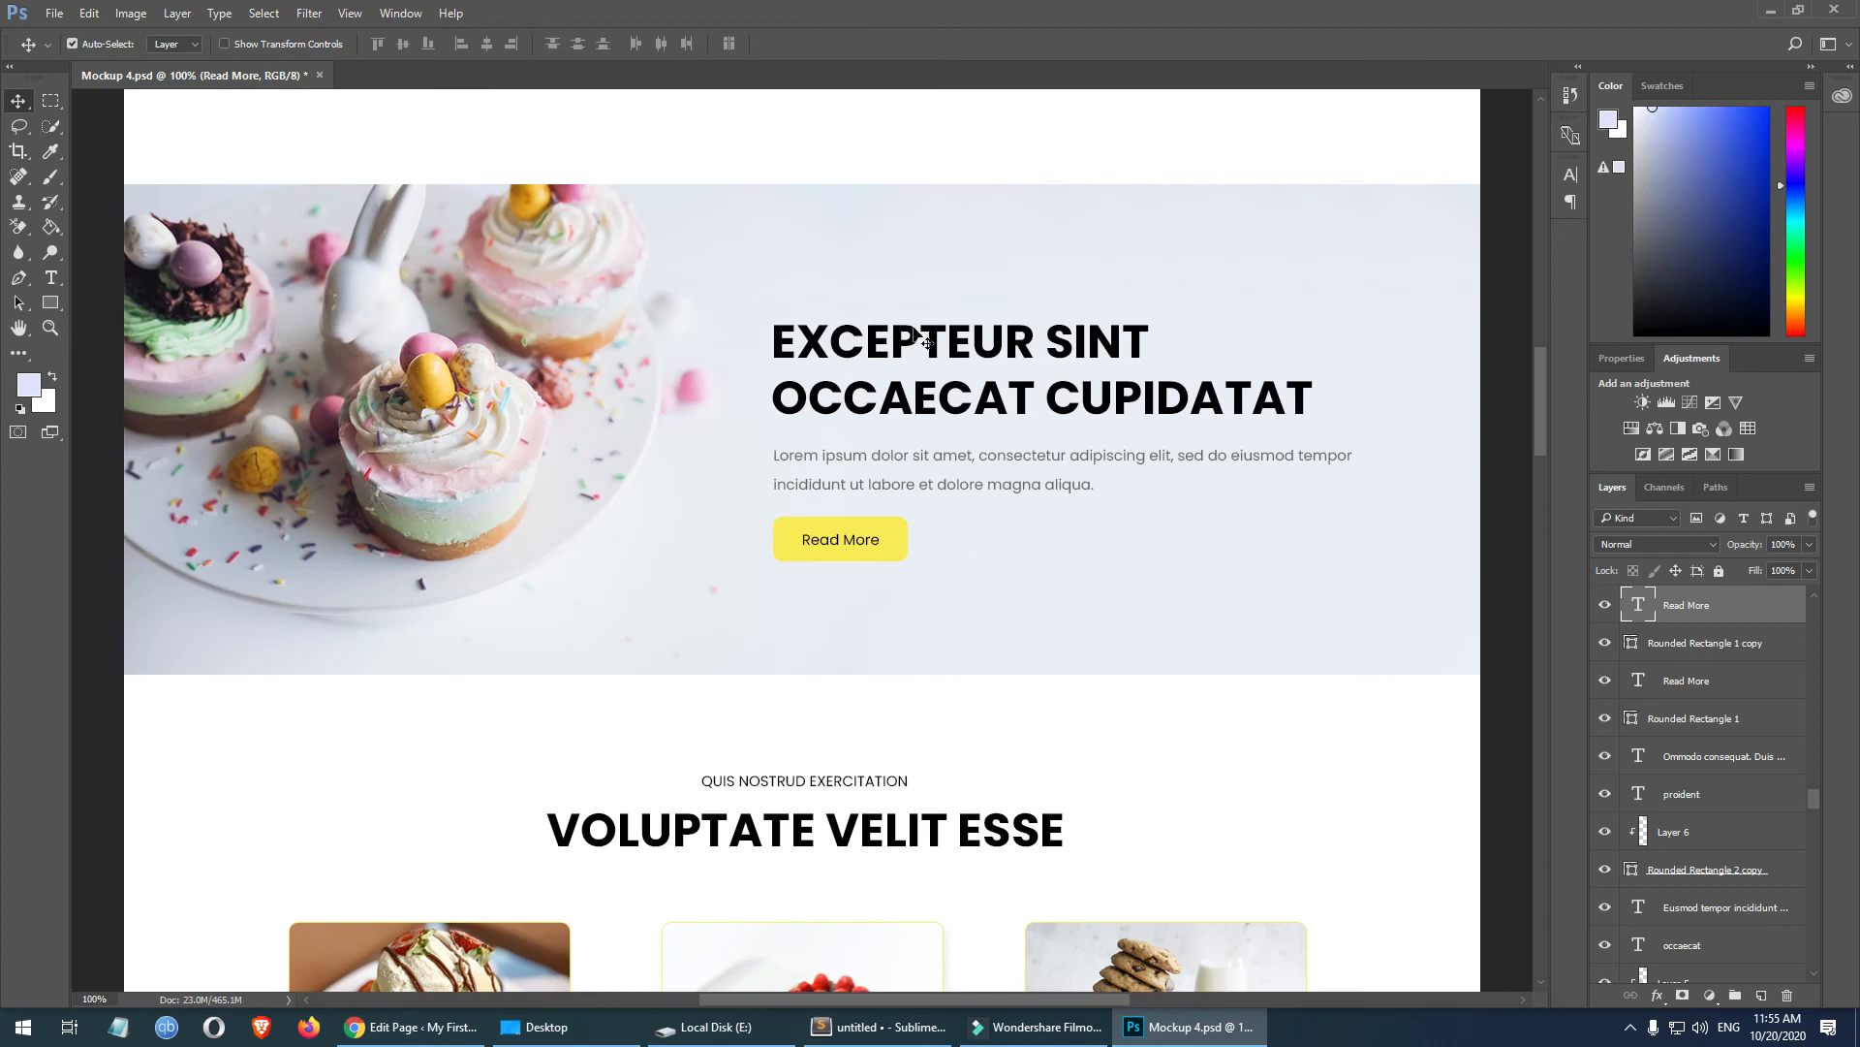
scroll(1706, 775, "down", 5)
double_click(1637, 897)
left_click(1079, 346)
left_click_drag(1151, 341, 753, 369)
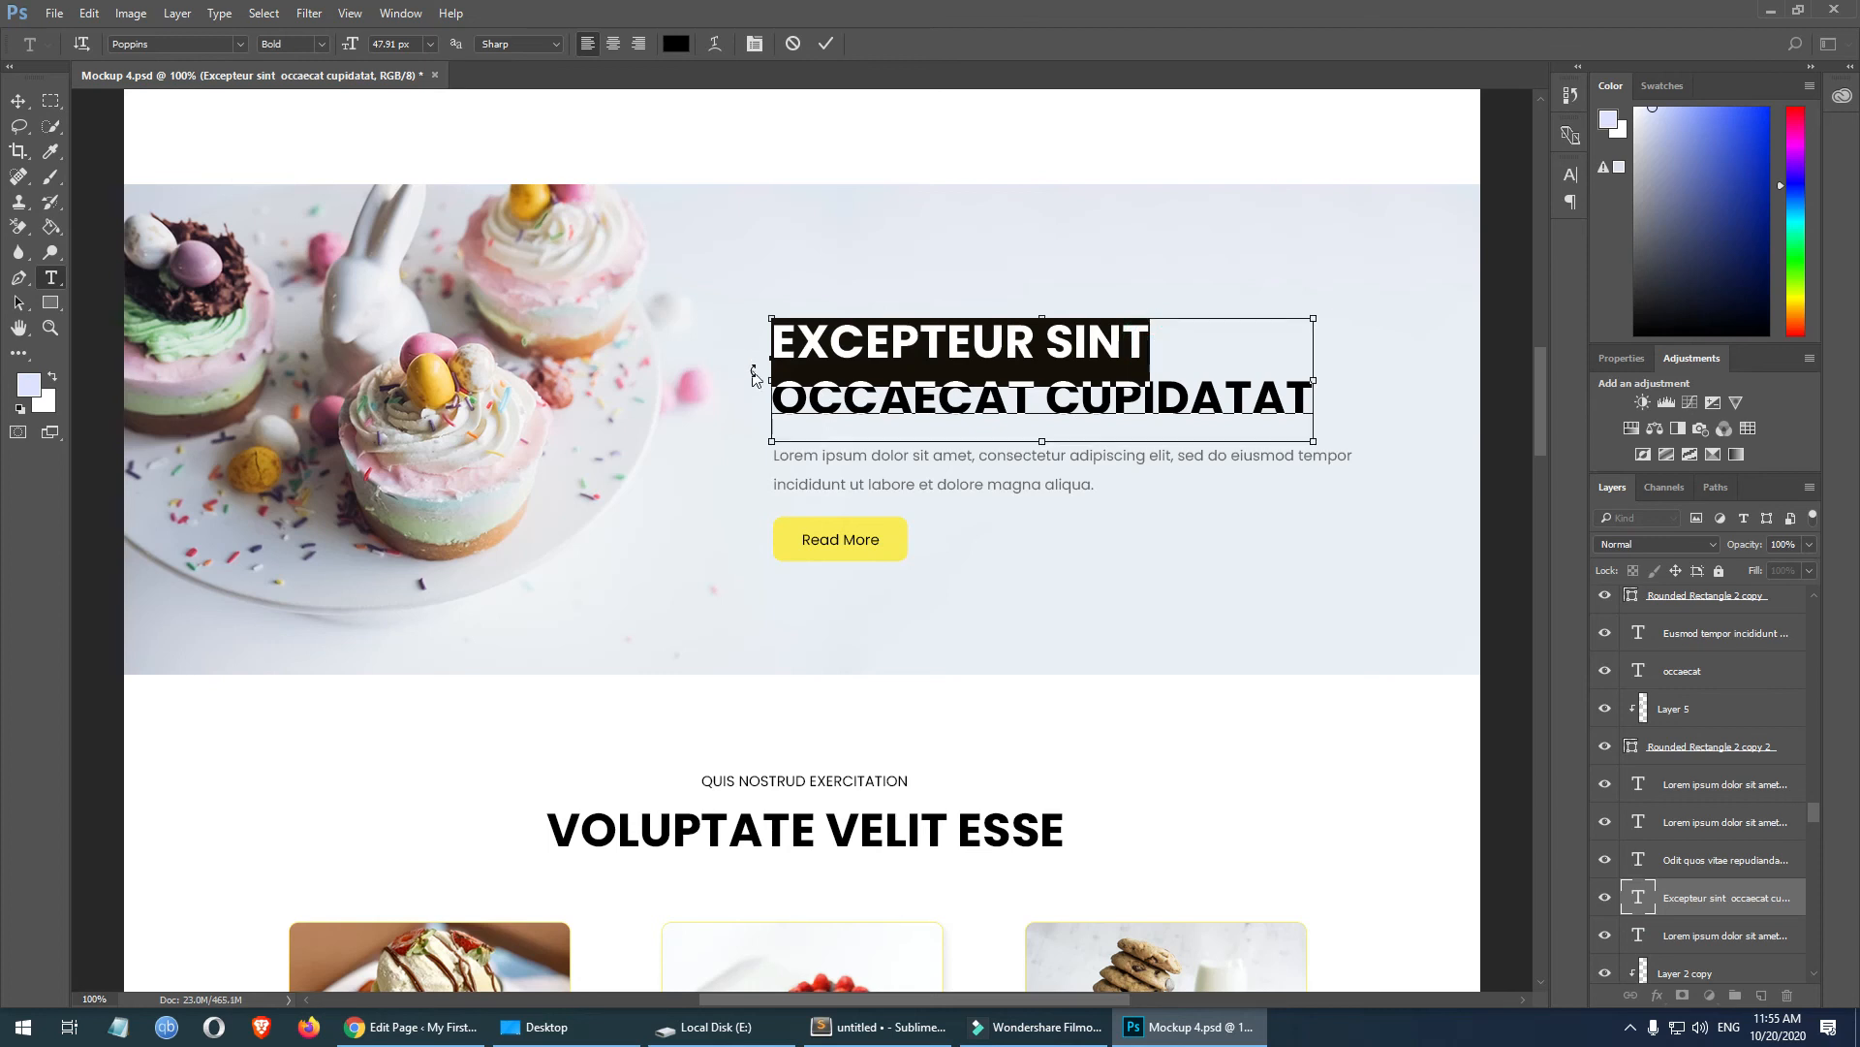
key("ctrl+c")
key("Escape")
- Identify the cupcake banner's background photo layer and duplicate it into a new document
left_click(522, 267)
scroll(1746, 810, "down", 1)
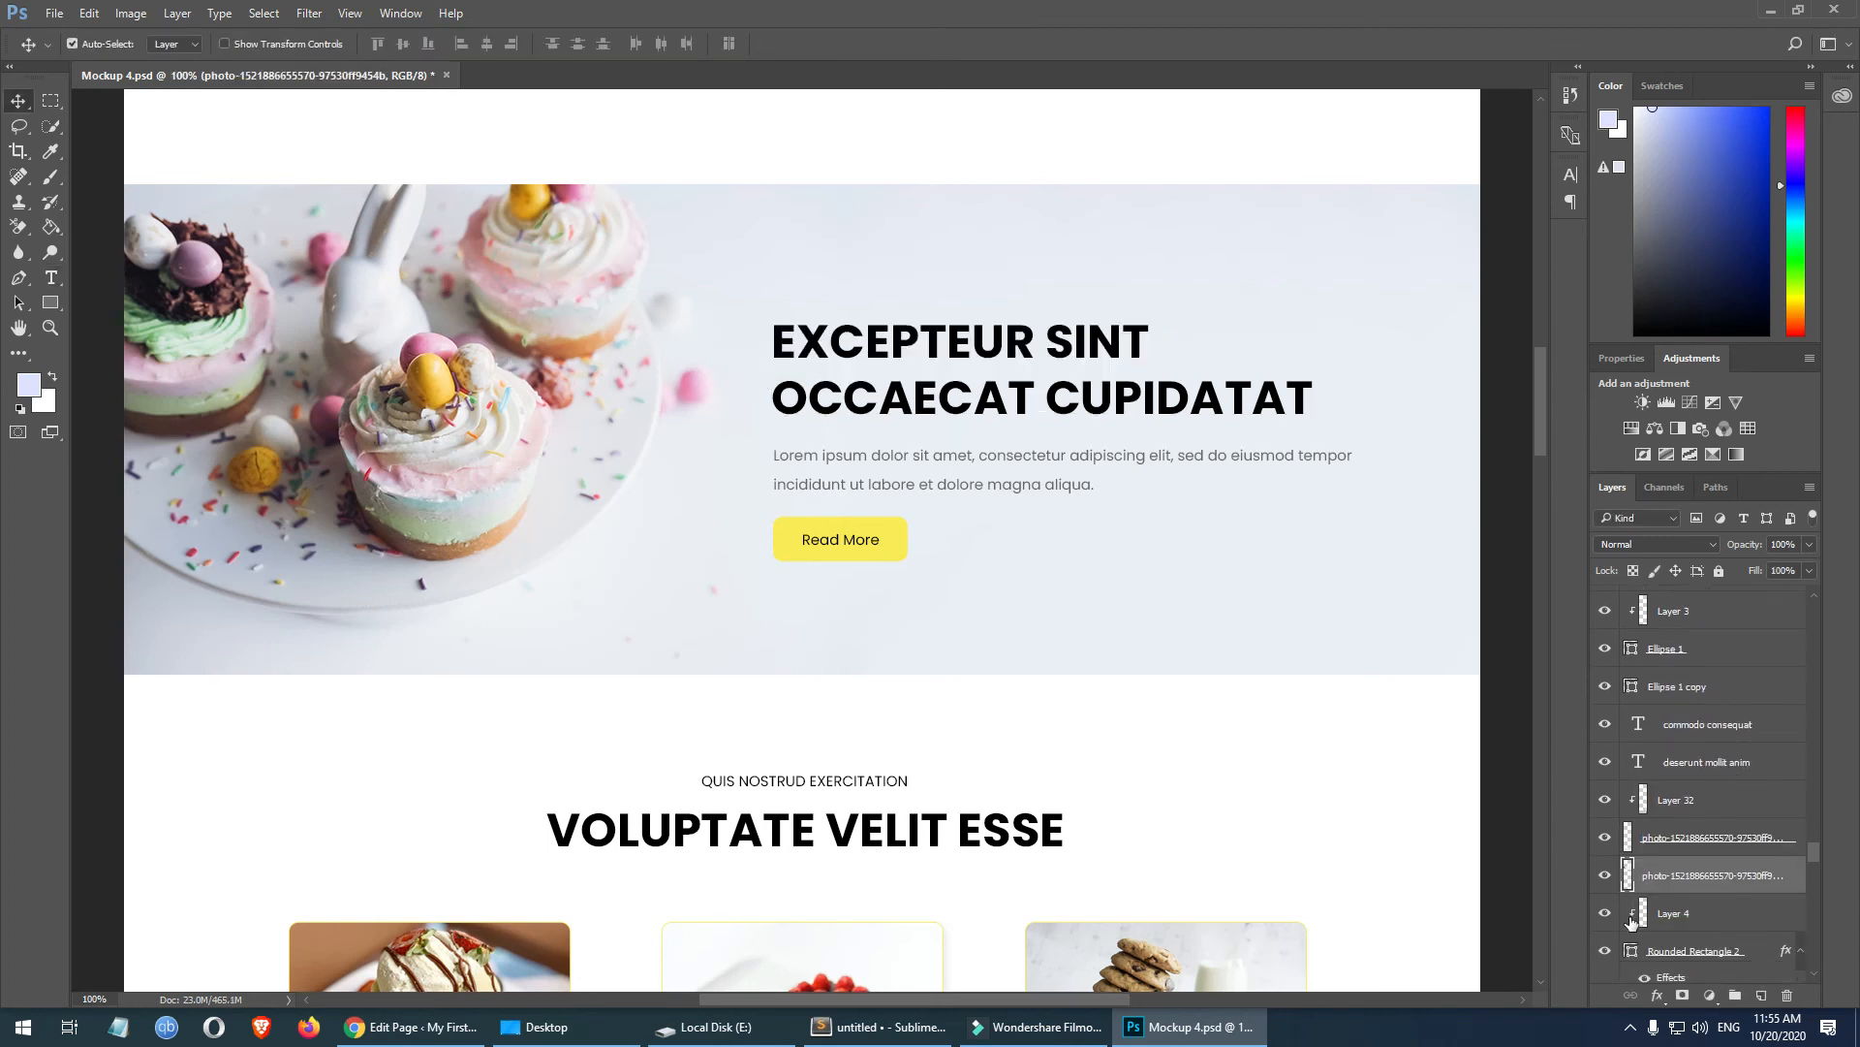
left_click(1606, 877)
left_click(1605, 877)
scroll(1606, 877, "down", 2)
left_click(1598, 878)
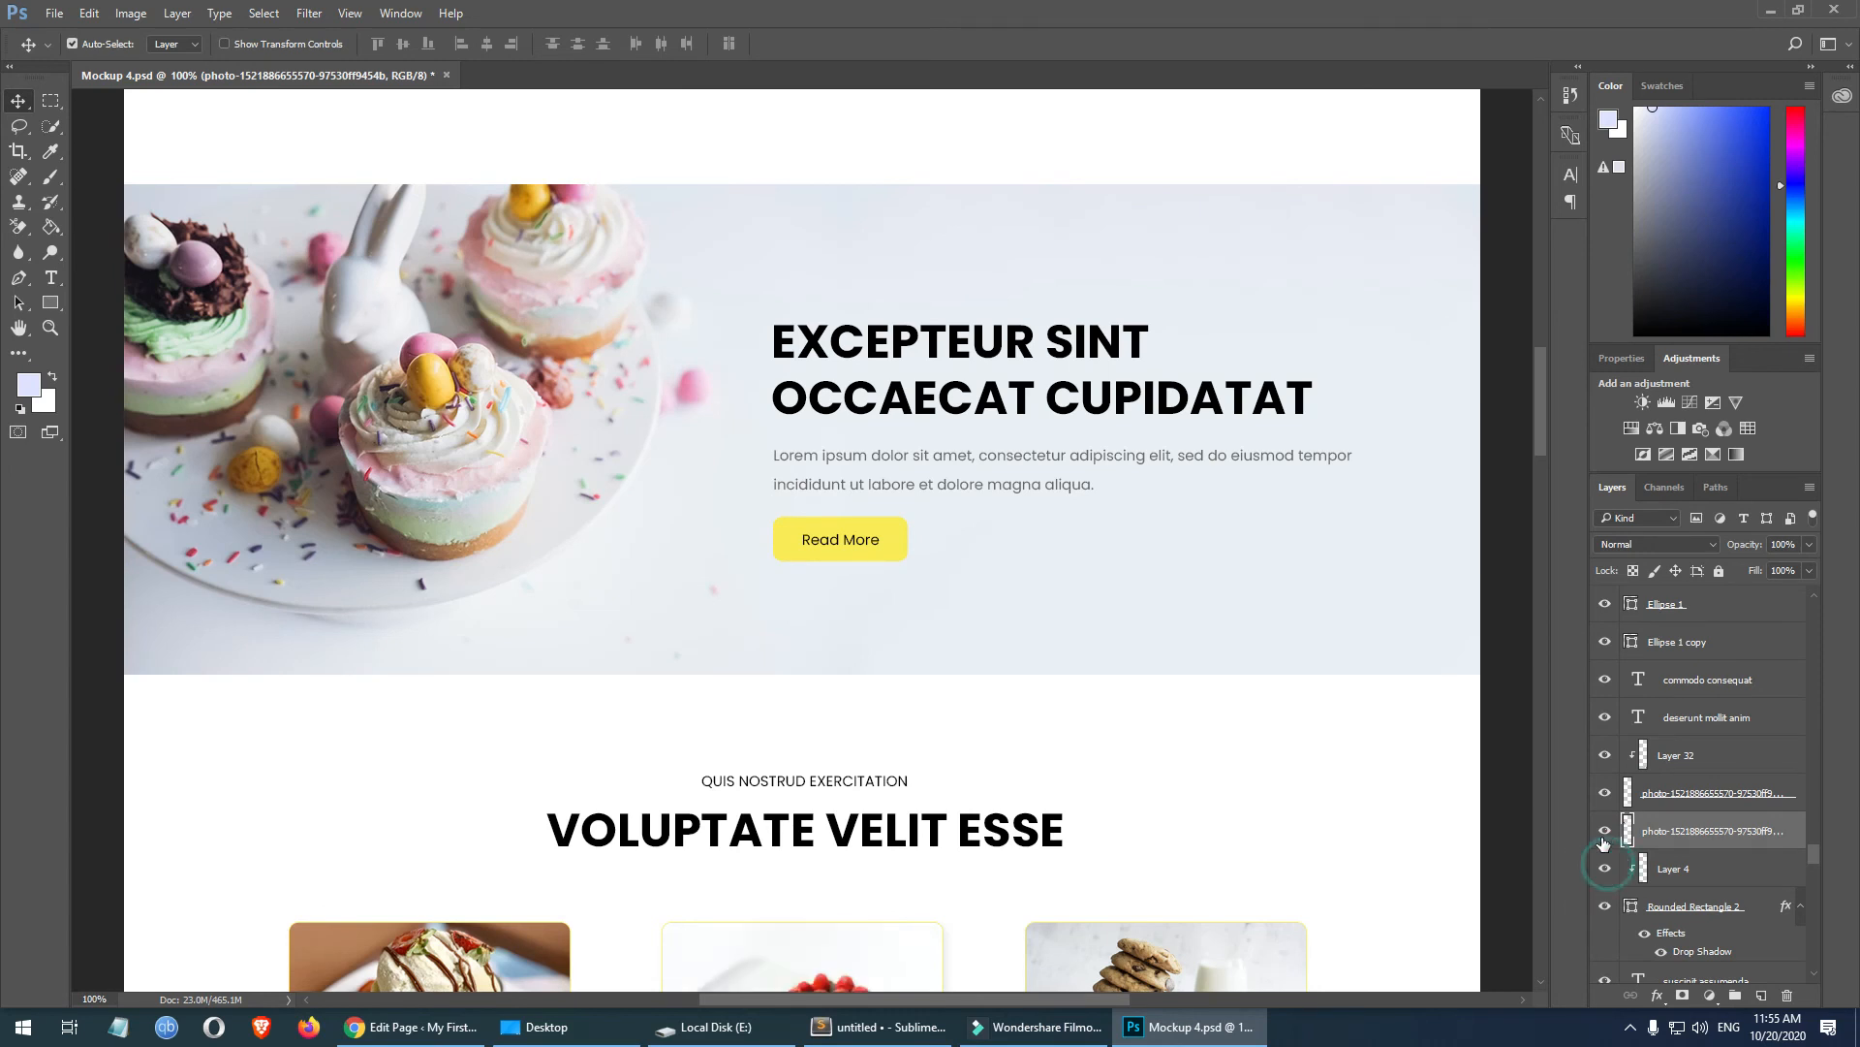
left_click(1604, 830)
left_click(1603, 830)
right_click(1759, 832)
left_click(1670, 276)
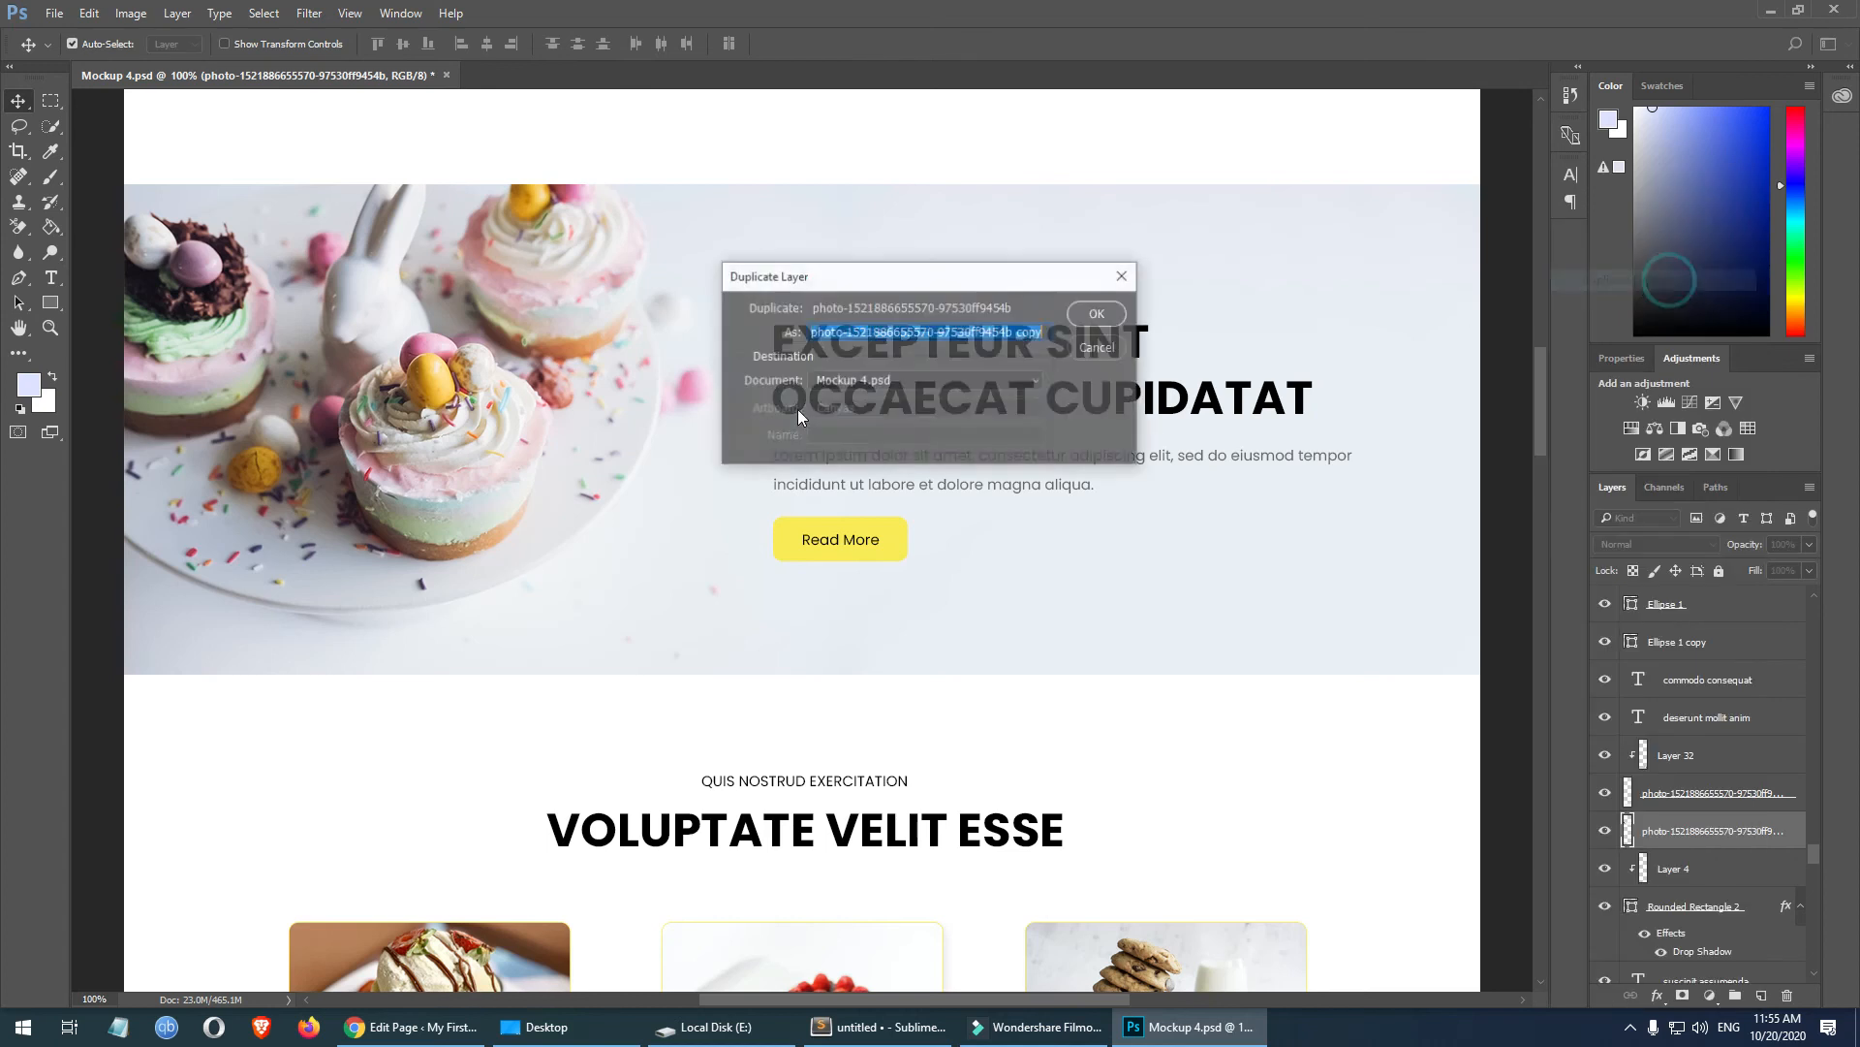
left_click(852, 381)
left_click(833, 405)
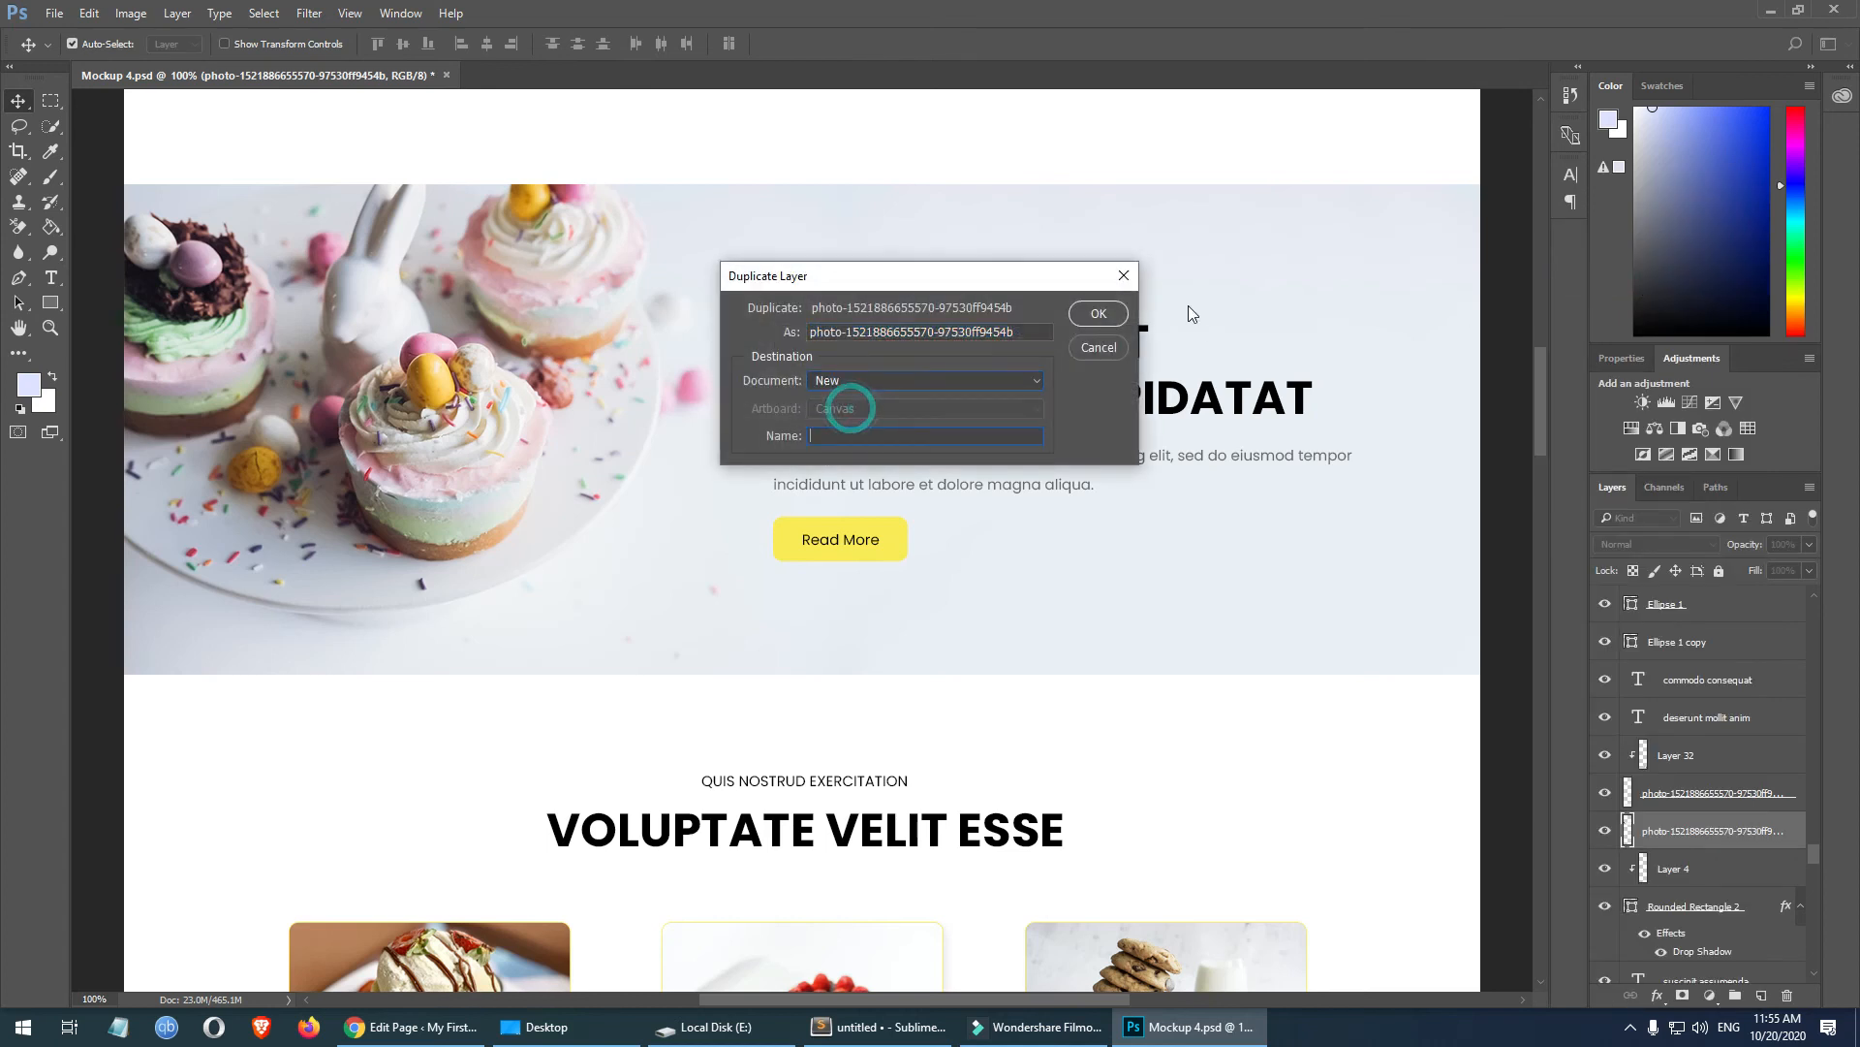
left_click(1107, 312)
- Trim the new document to the cupcake photo and view it at 100%
left_click(123, 16)
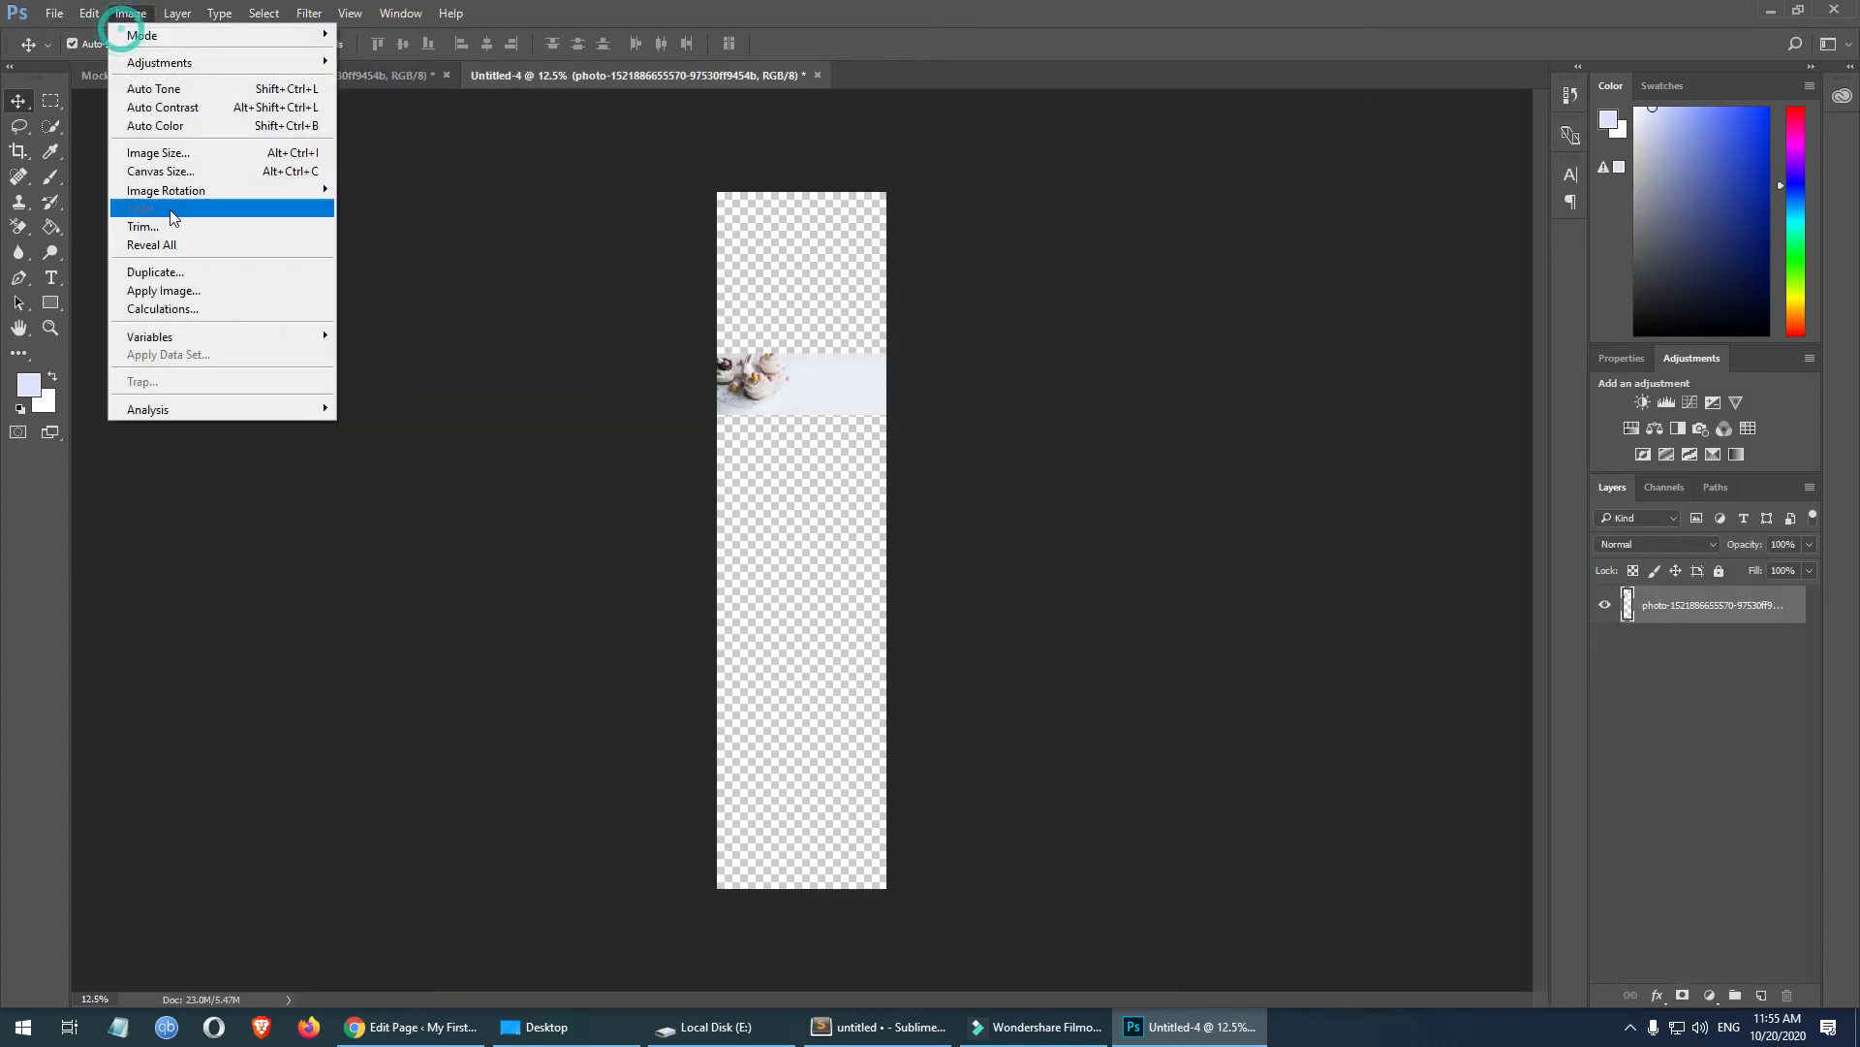
left_click(146, 221)
left_click(1010, 308)
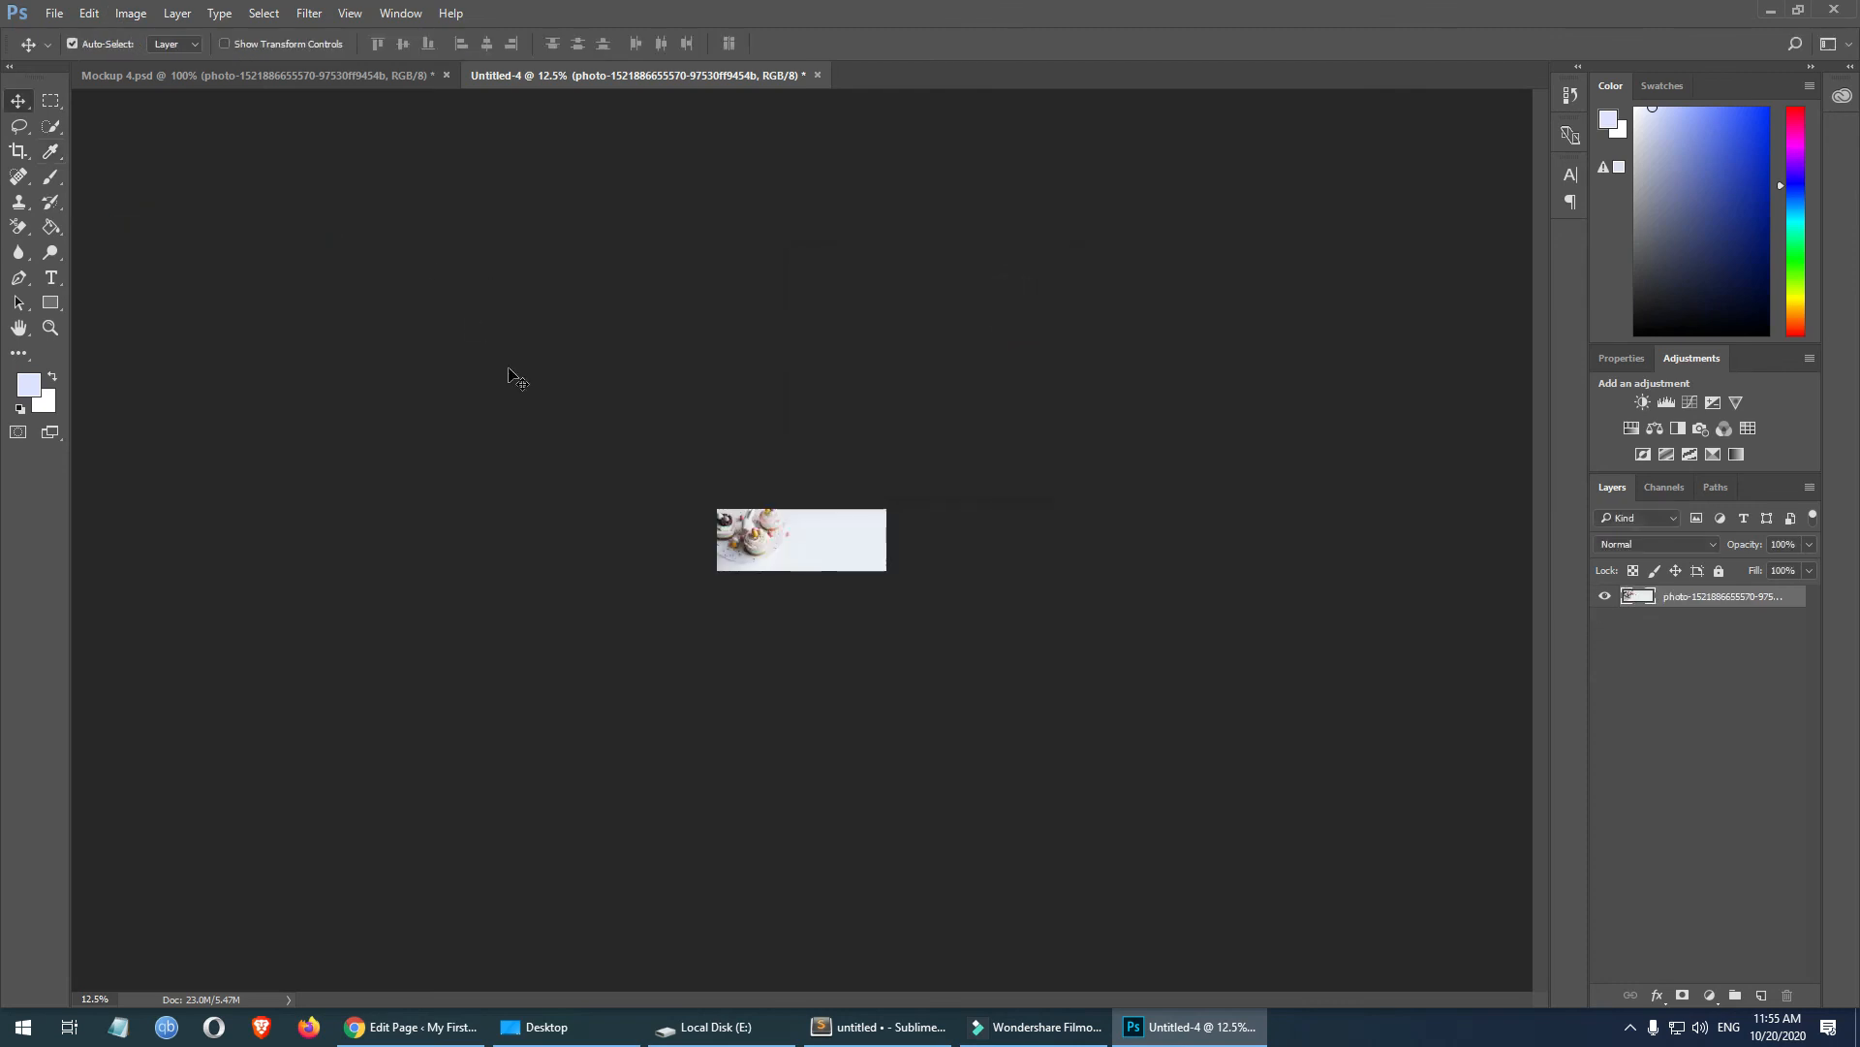
key("ctrl+1")
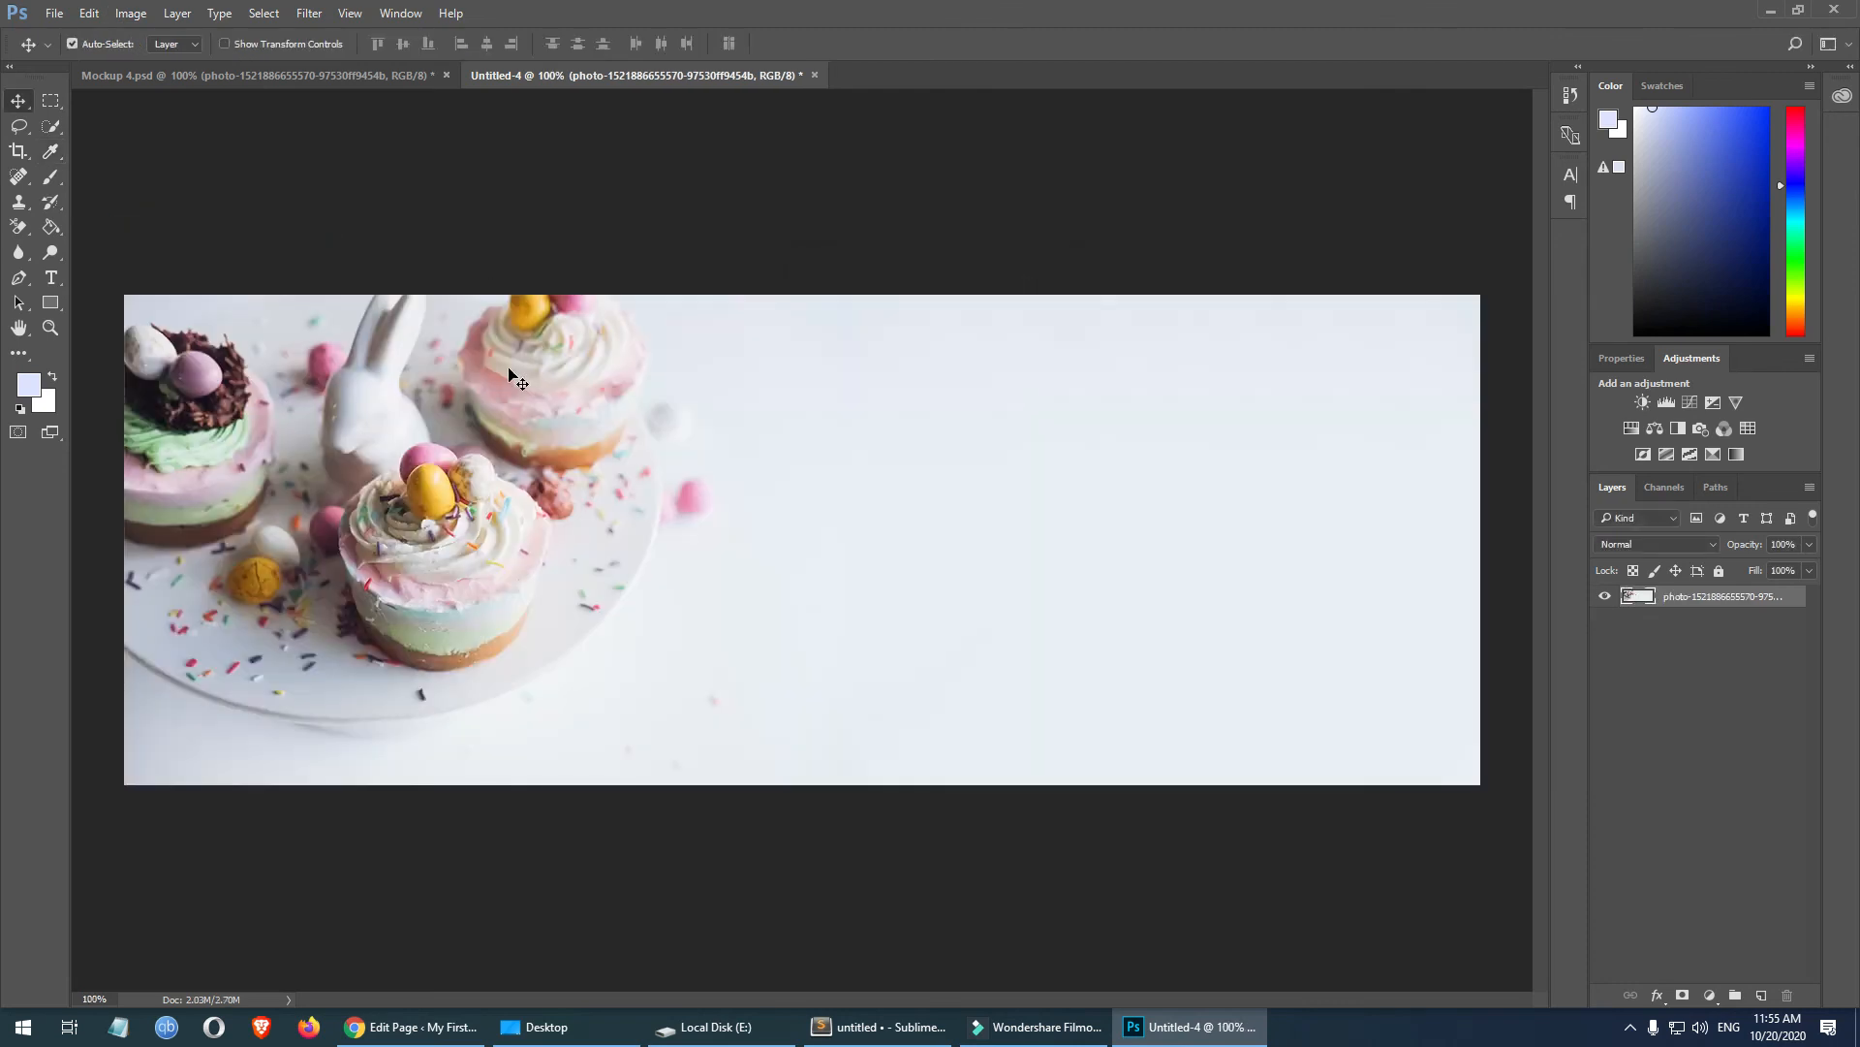
- Export the image for web as a JPEG named "Excepteur sint" on the Desktop and close its document without saving
left_click(53, 14)
mouse_move(243, 288)
left_click(411, 363)
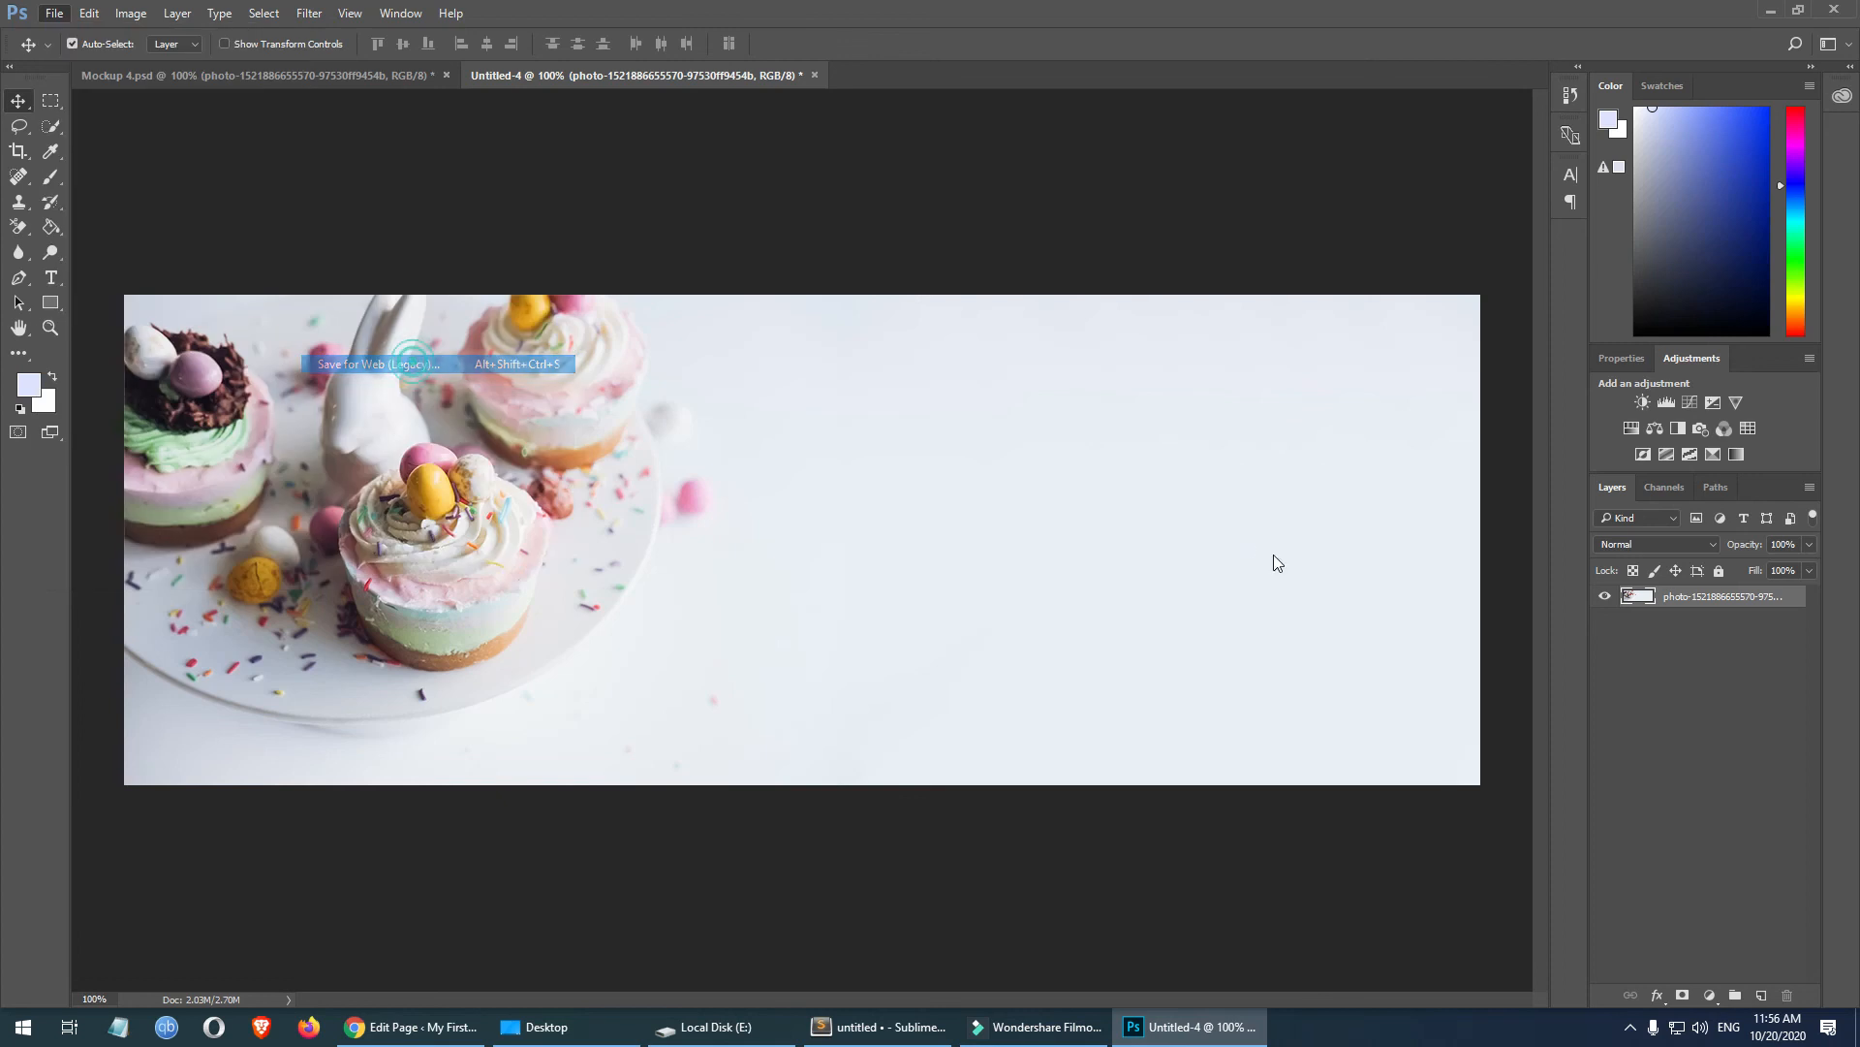
left_click(1076, 805)
key("ctrl+v")
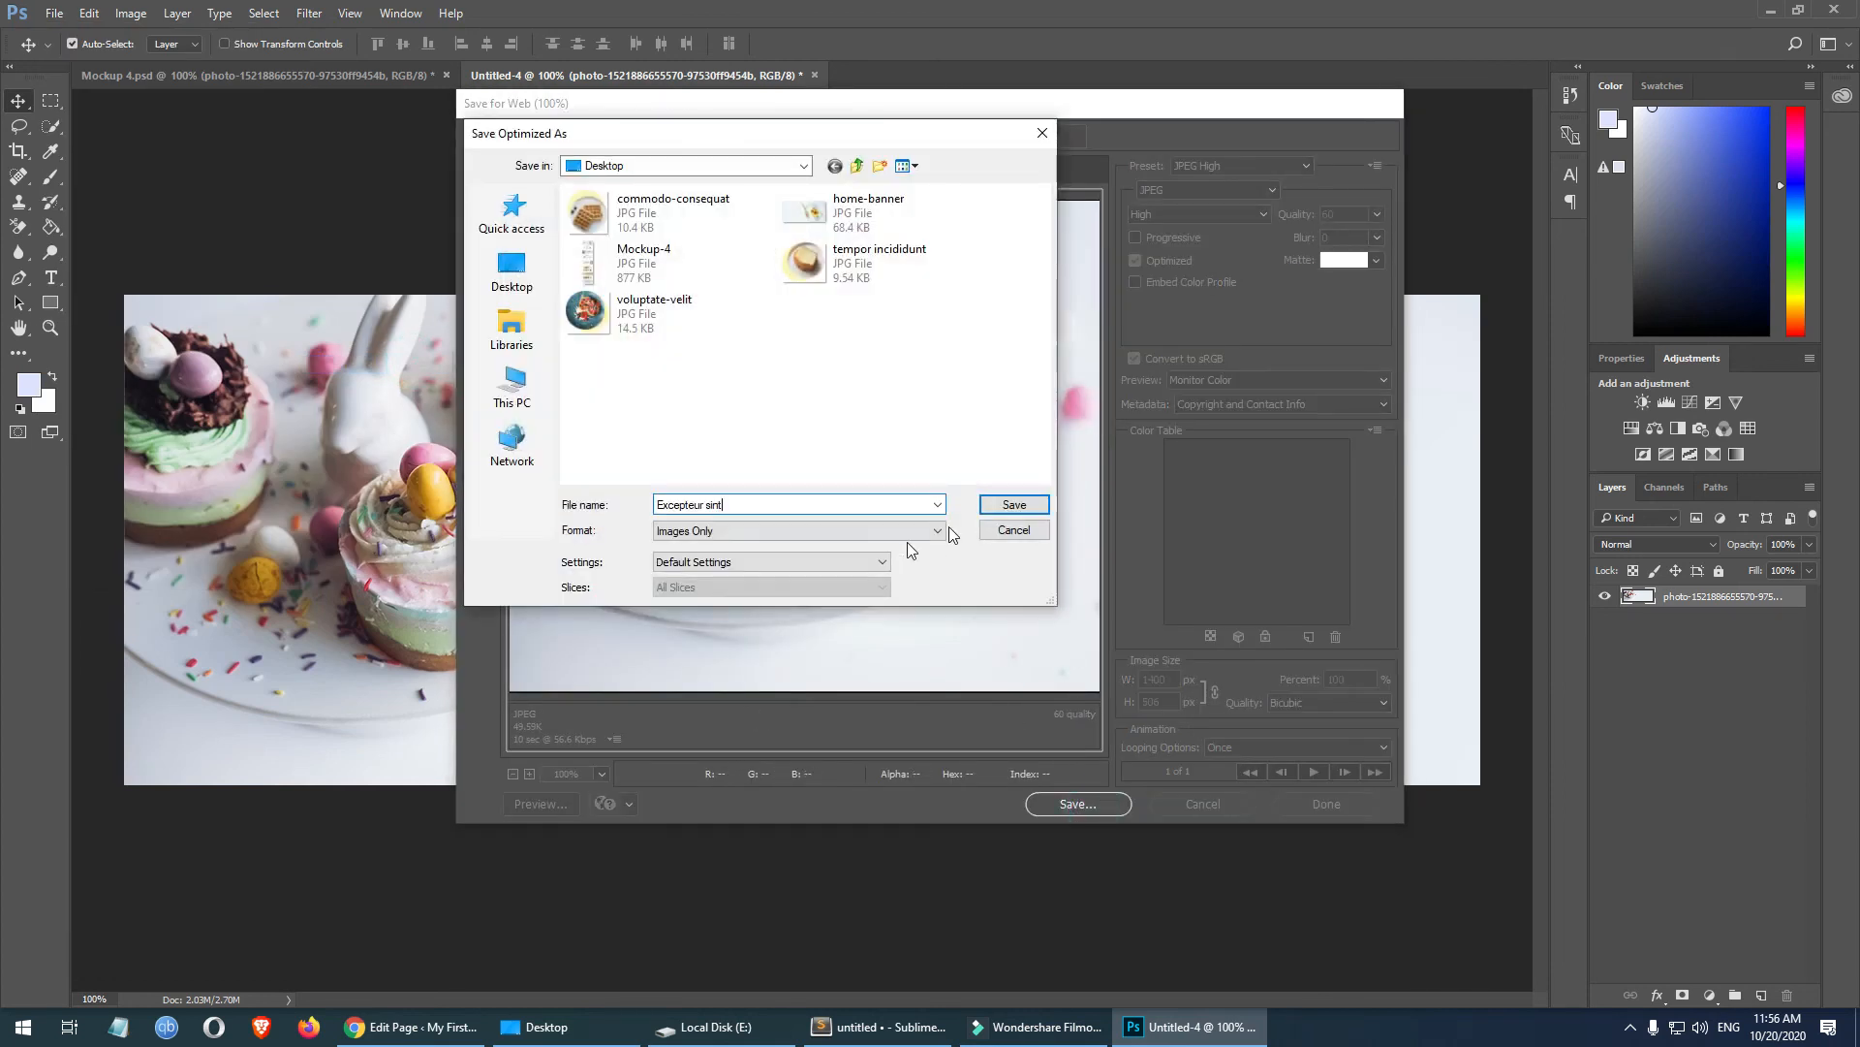
left_click(1013, 504)
key("ctrl+w")
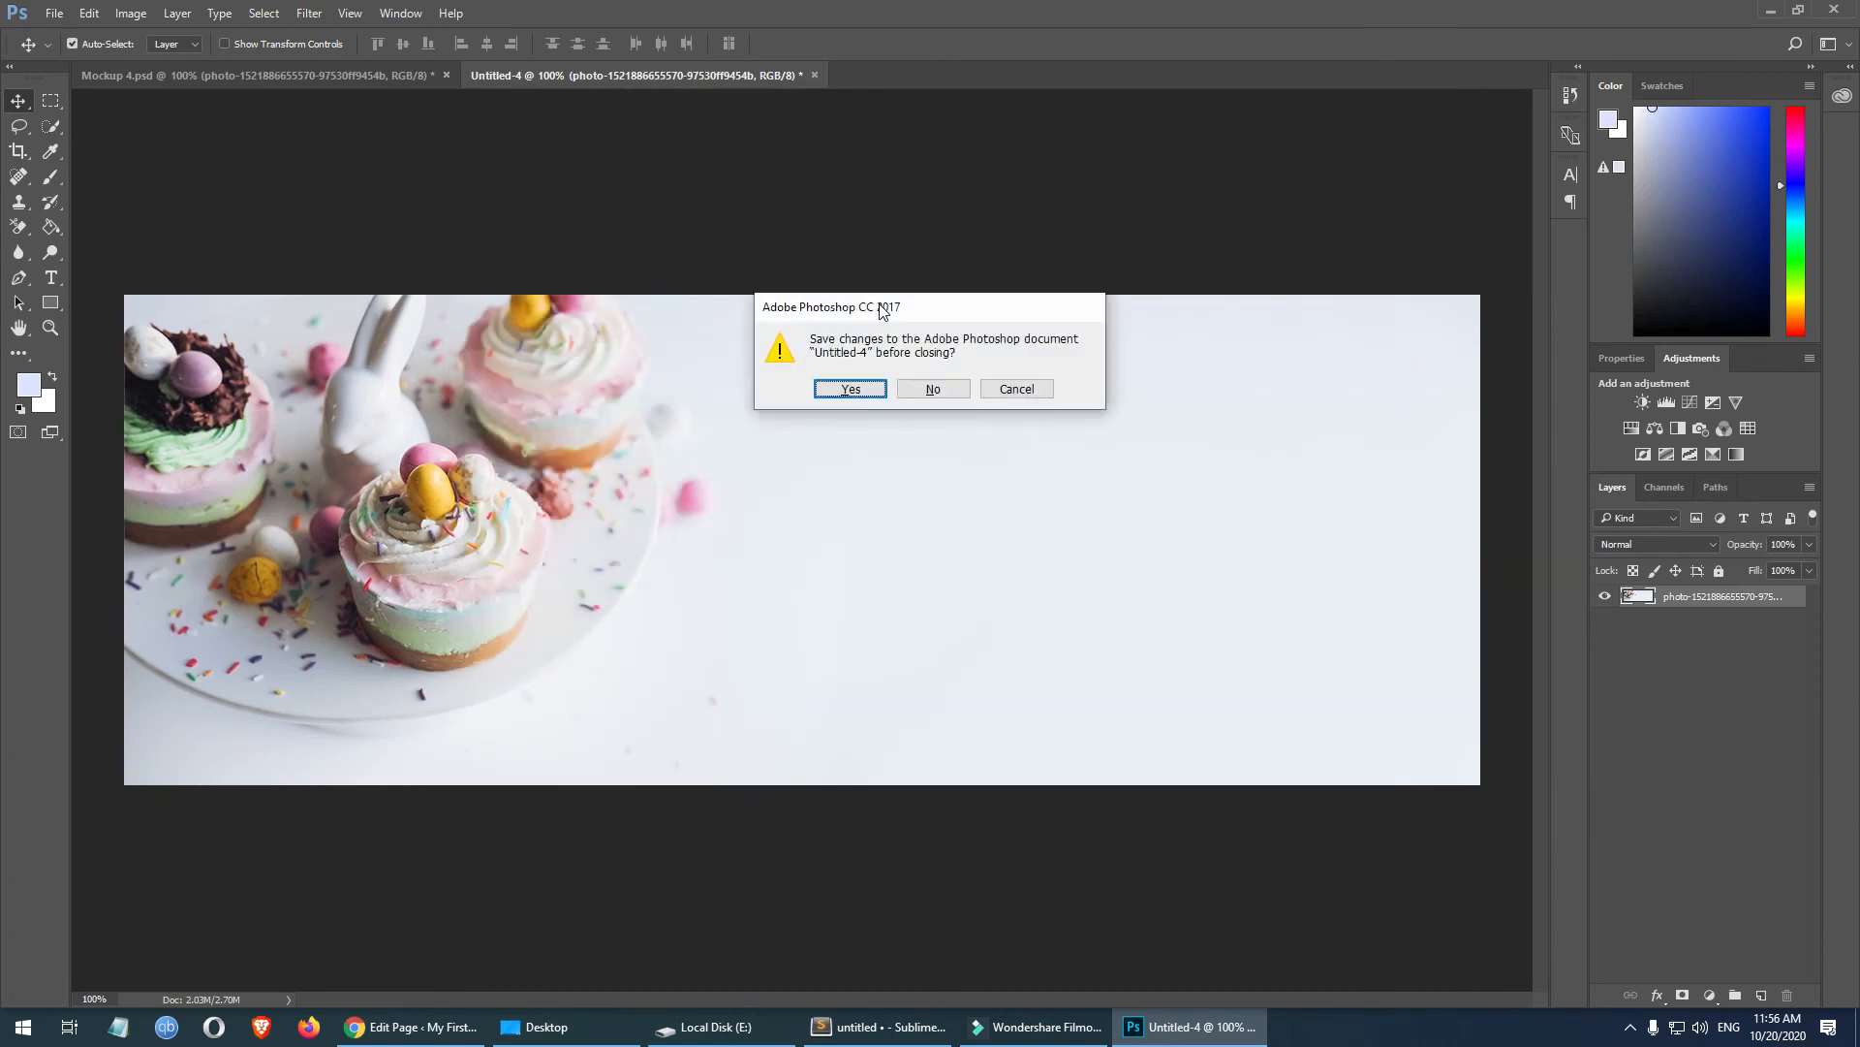
key("n")
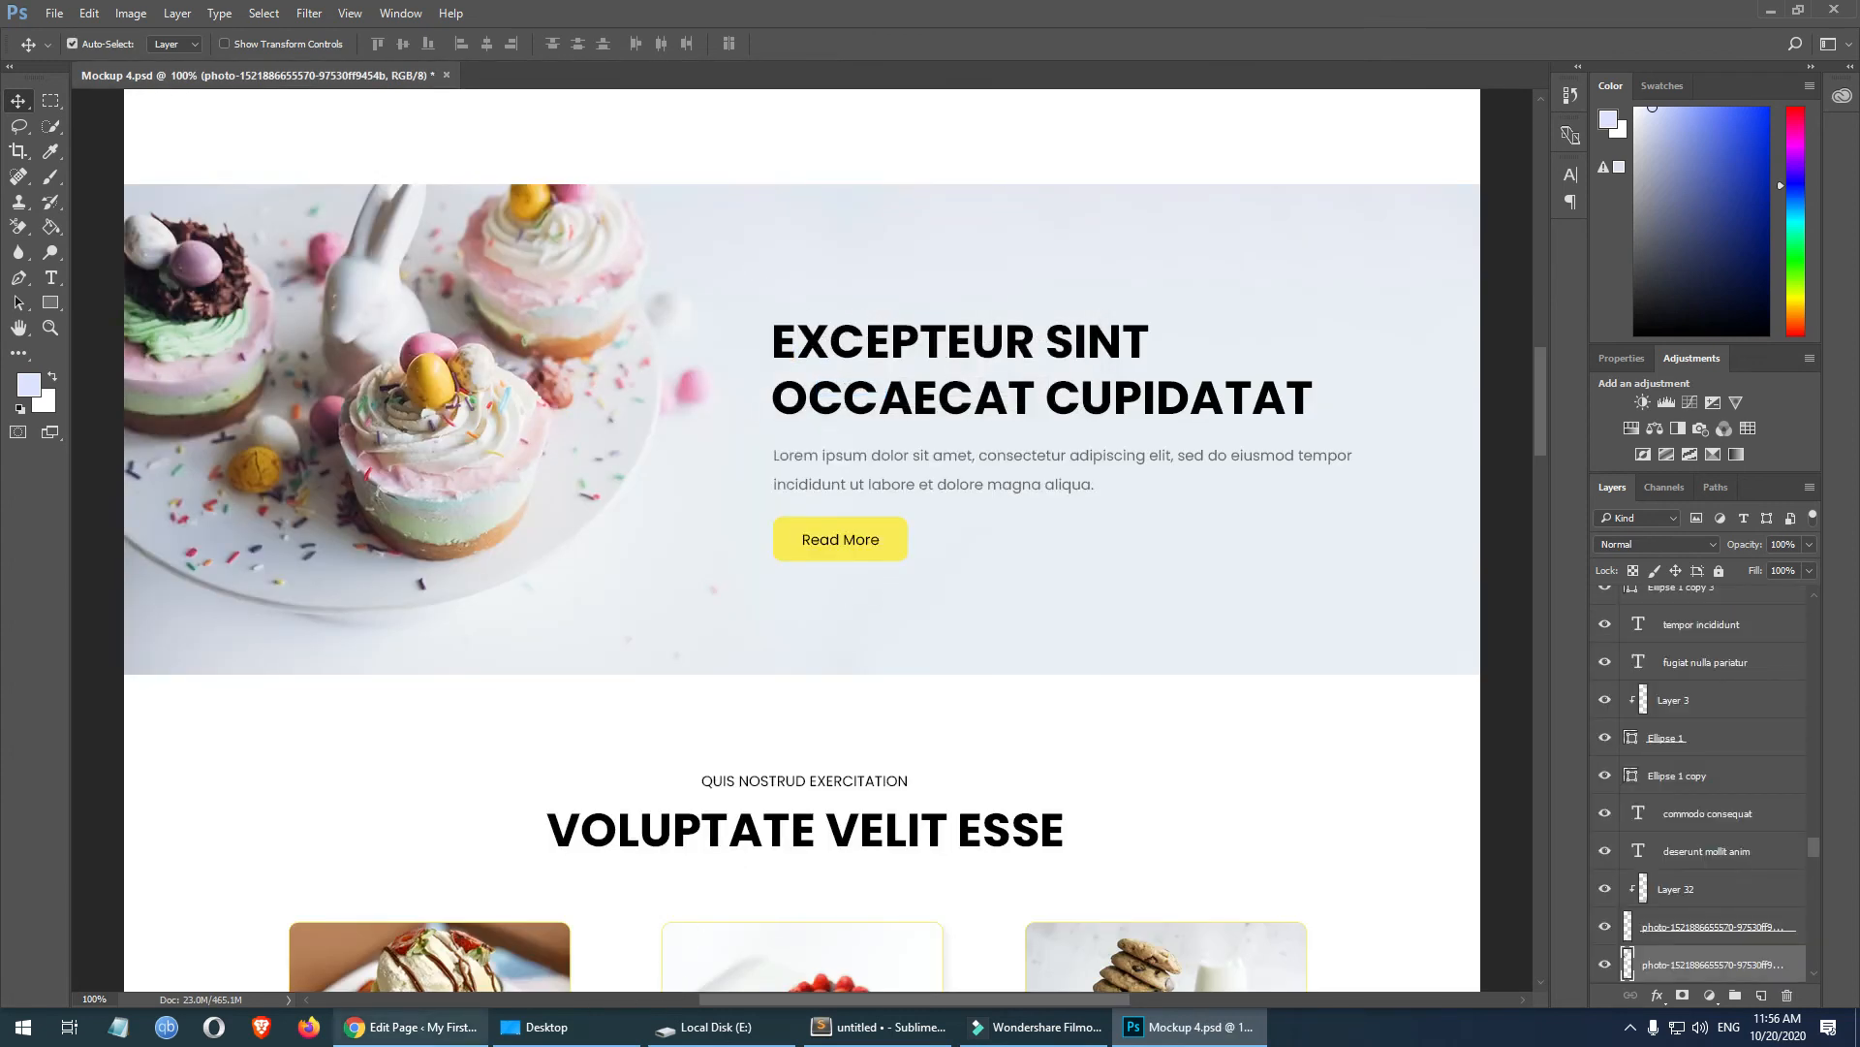
- Return to the WordPress page editor and upload Excepteur-sint.jpg from the Desktop as the two-column row's background image
left_click(411, 1026)
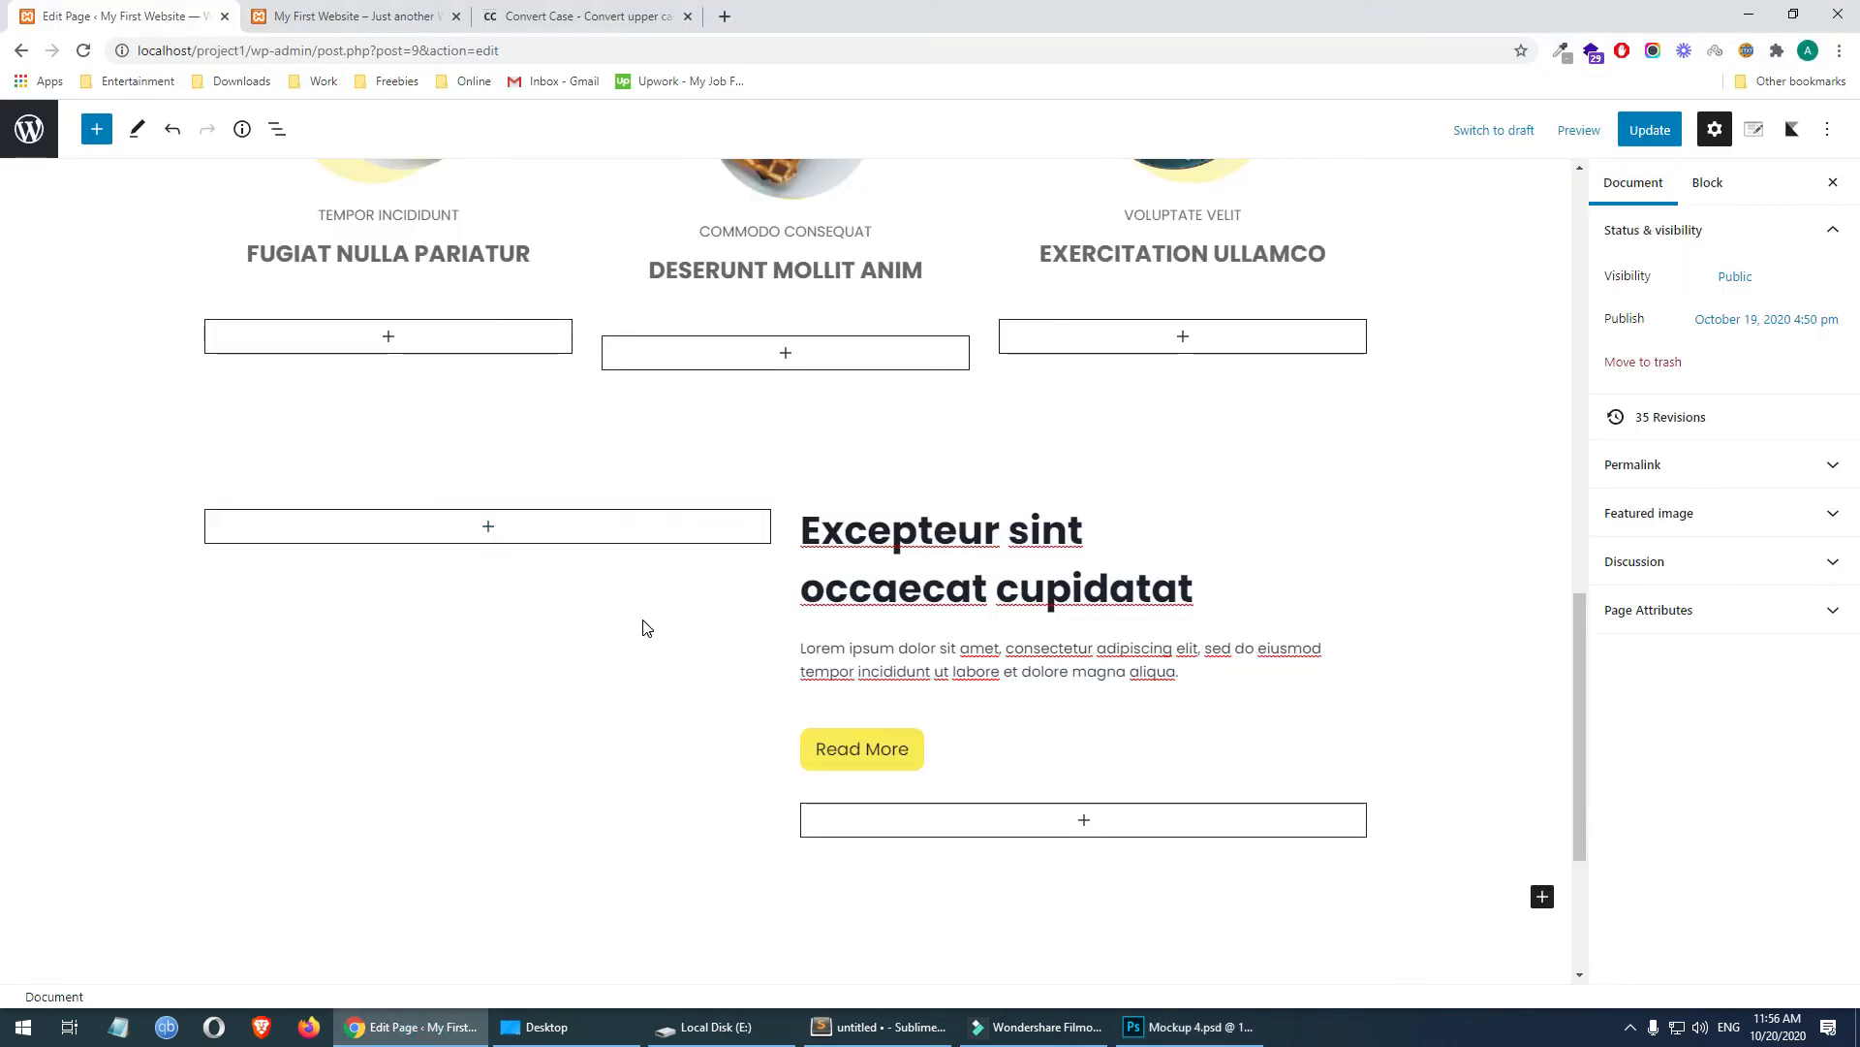
left_click(464, 607)
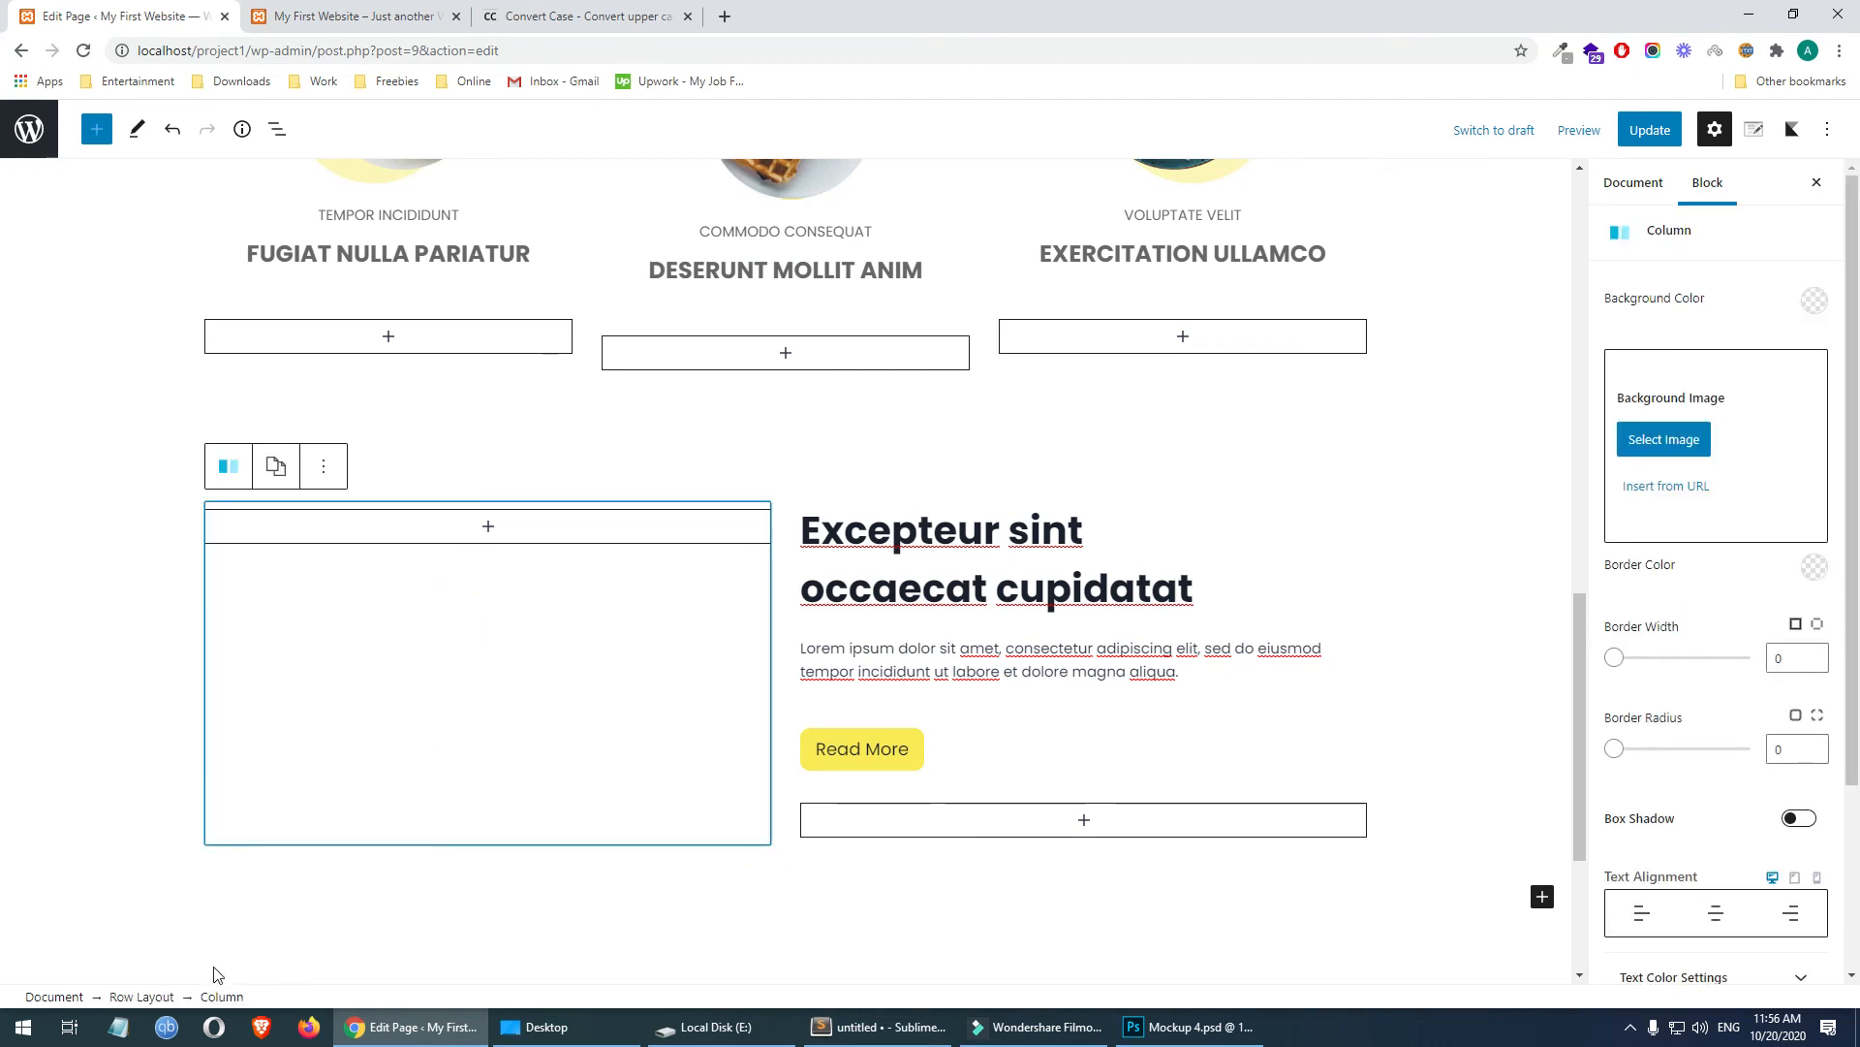
left_click(141, 997)
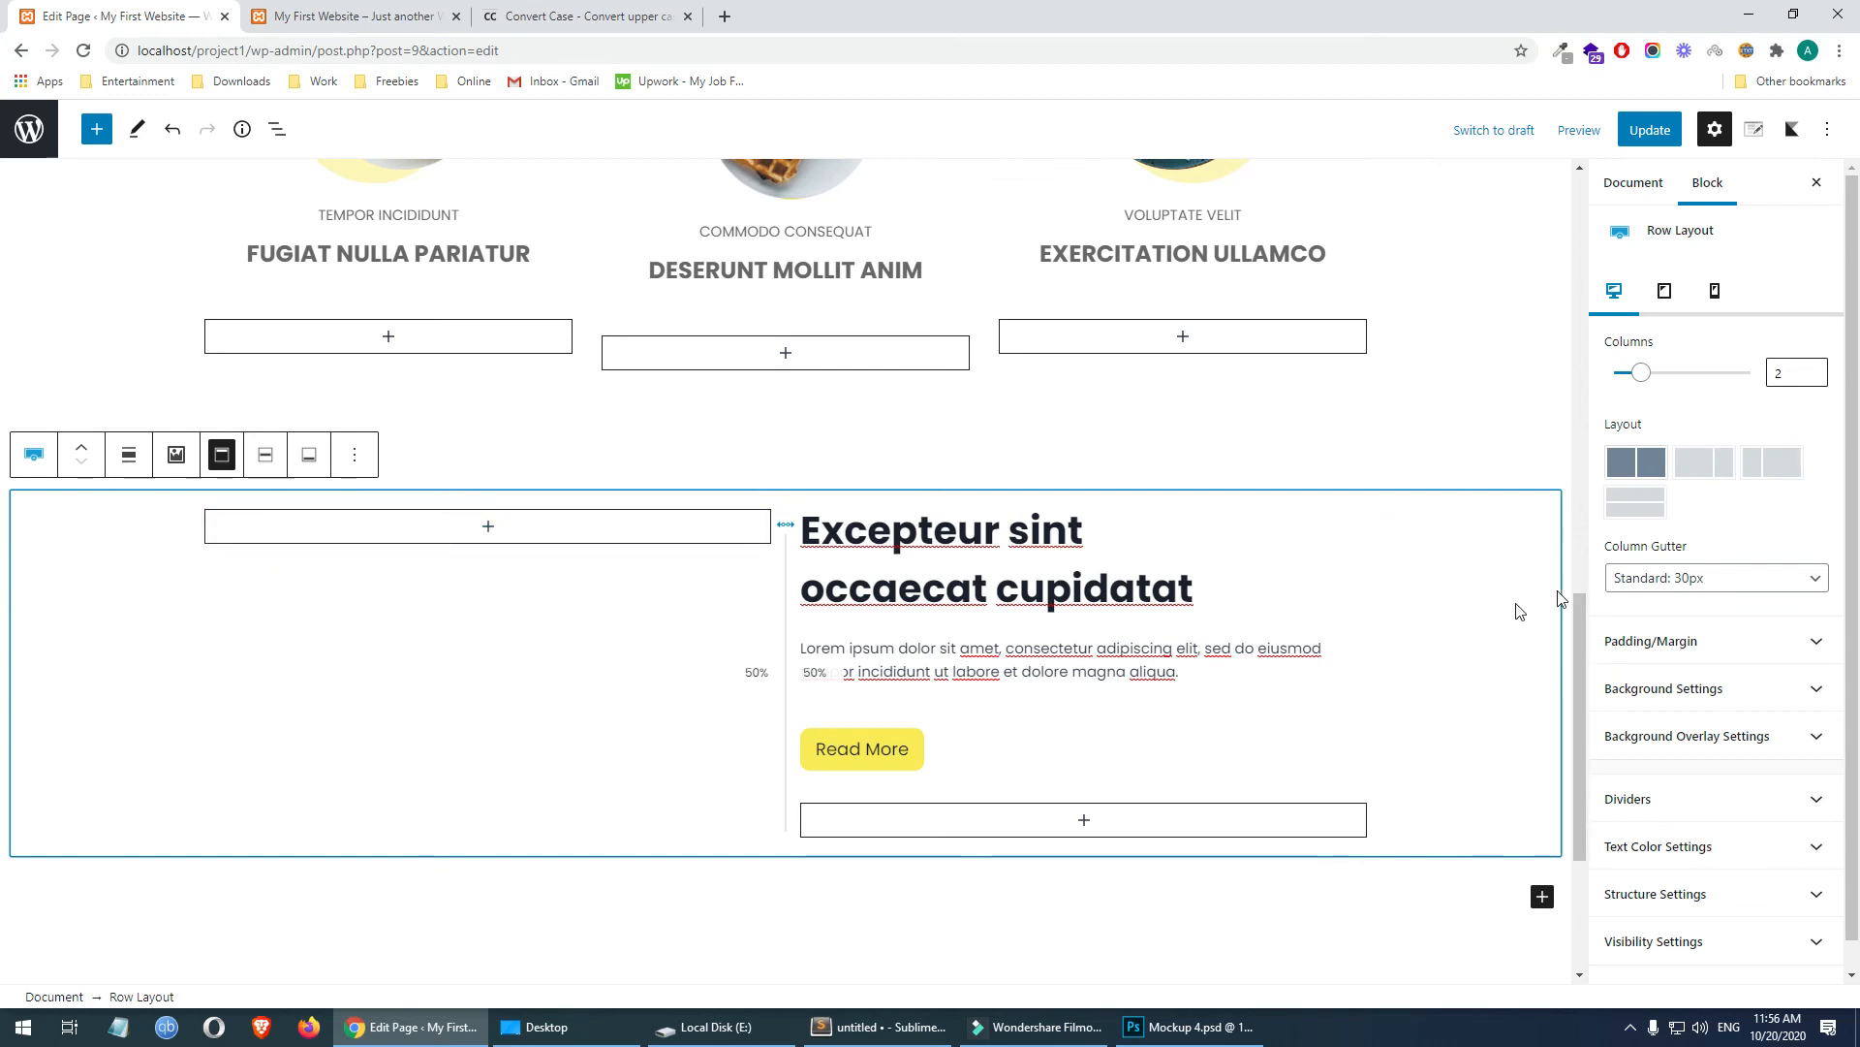
scroll(1725, 504, "down", 1)
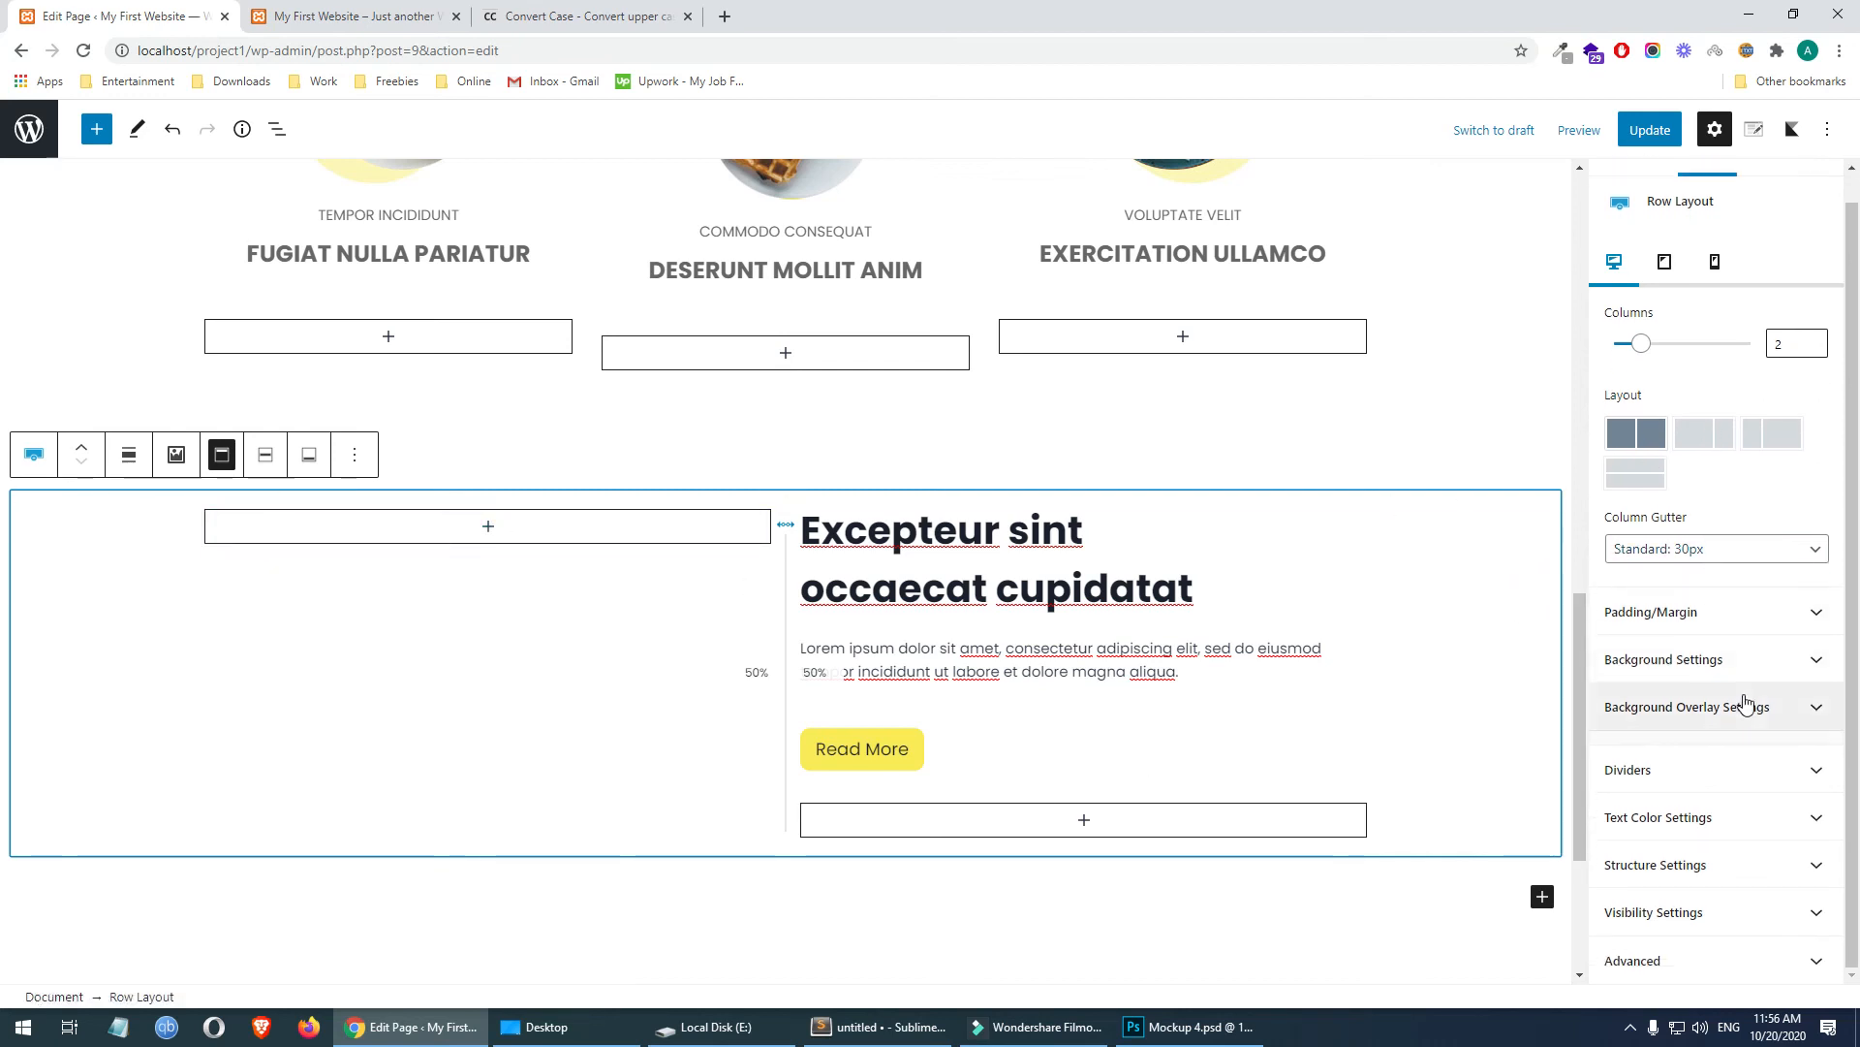
left_click(1756, 661)
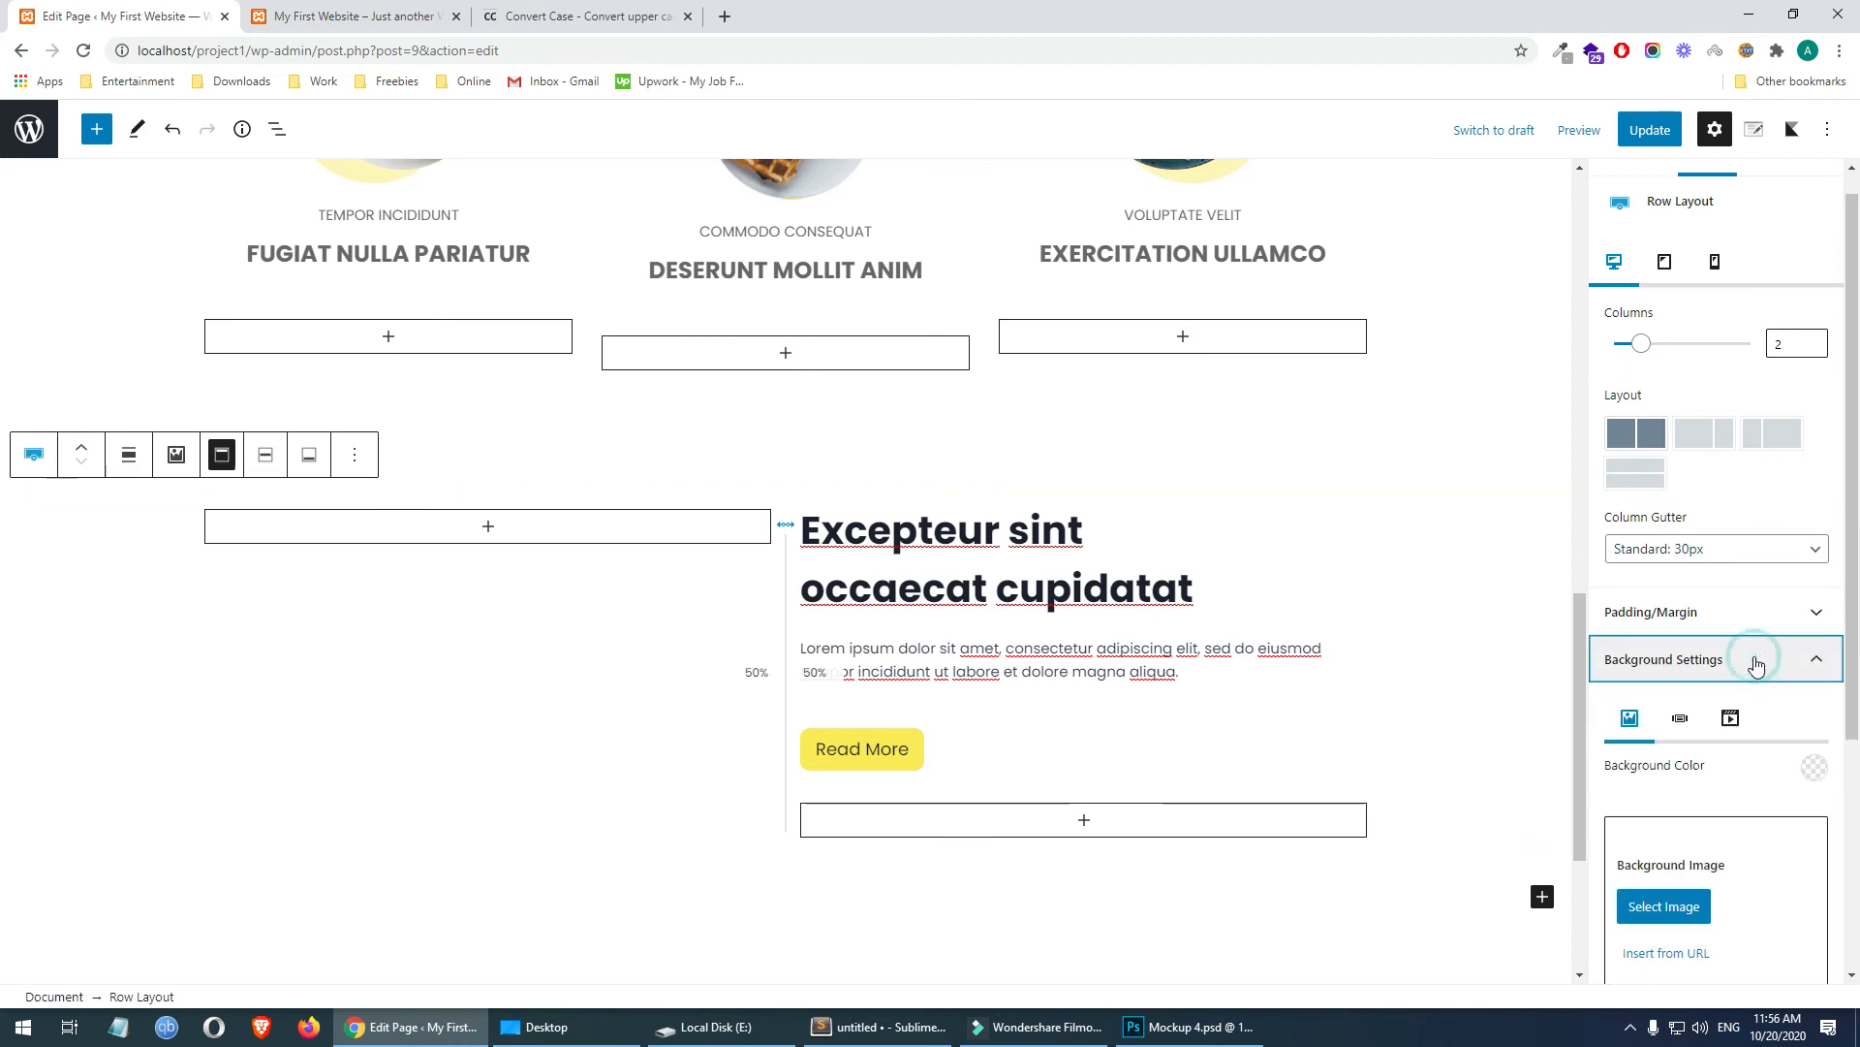
left_click(1682, 713)
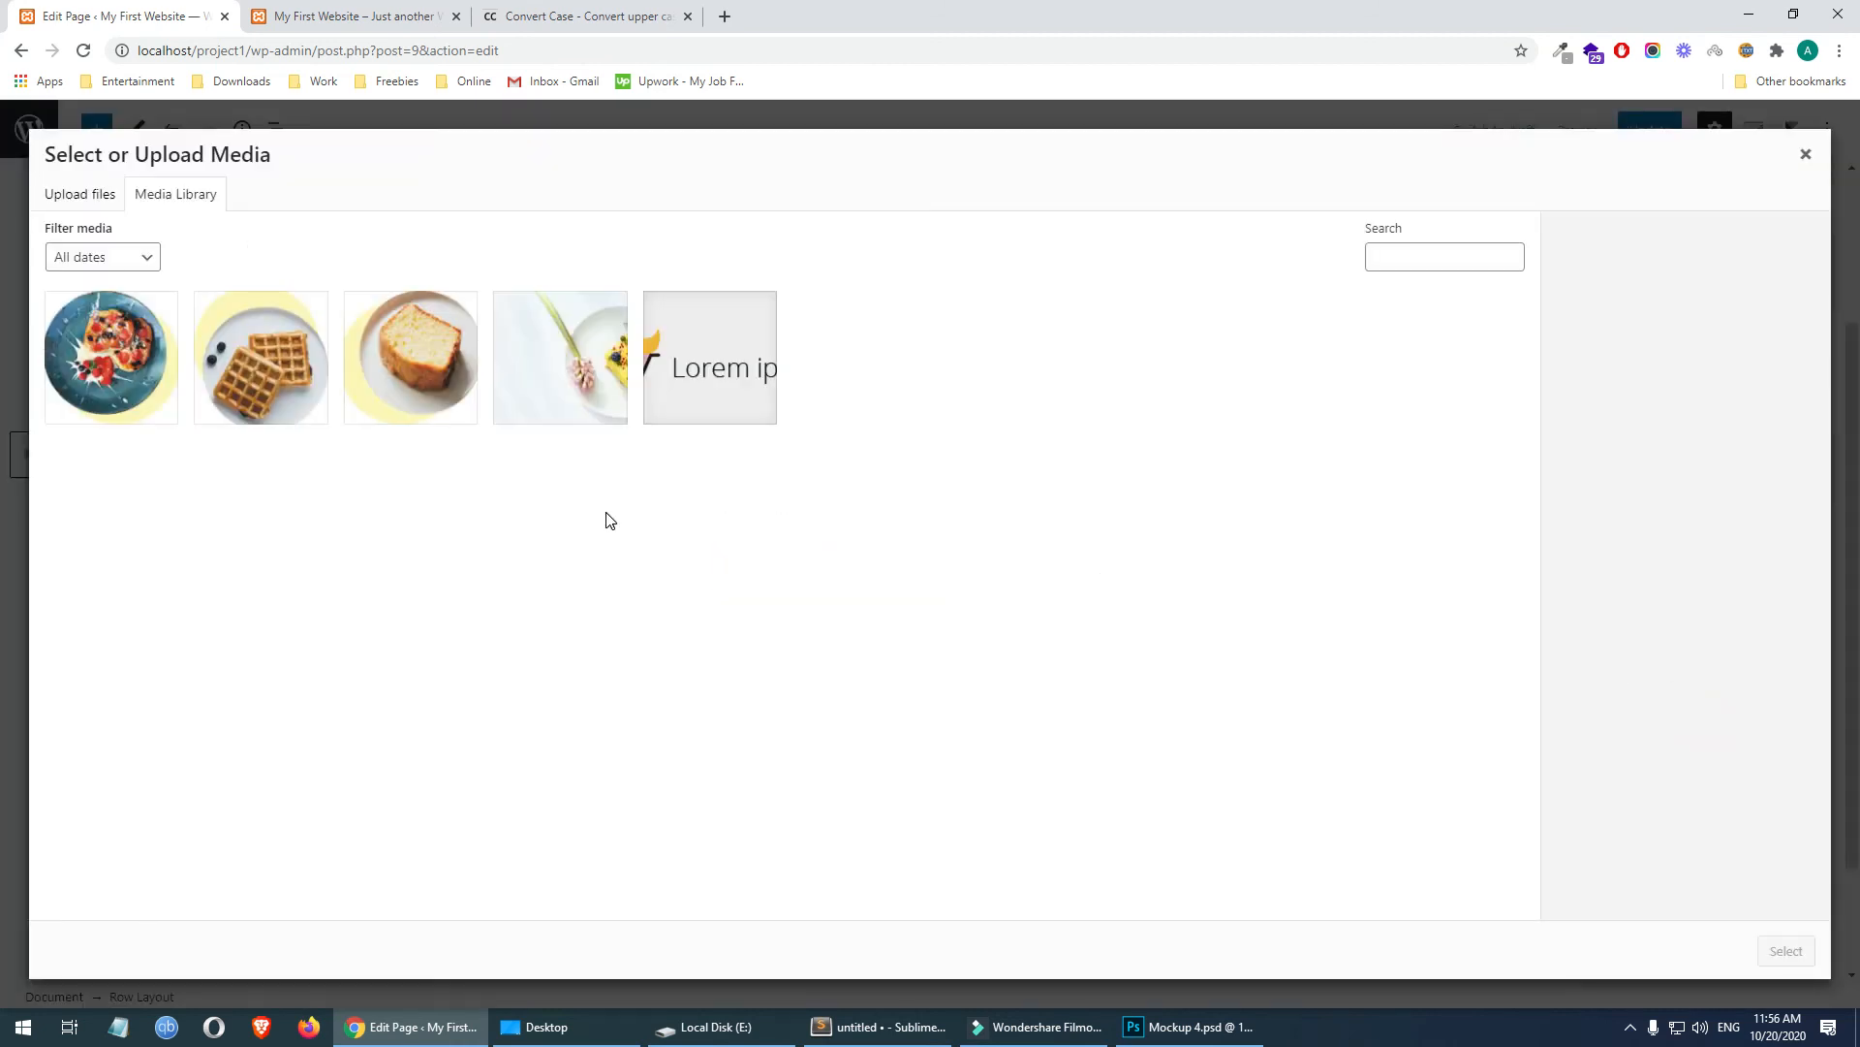
left_click(601, 1014)
left_click_drag(1438, 232, 1148, 581)
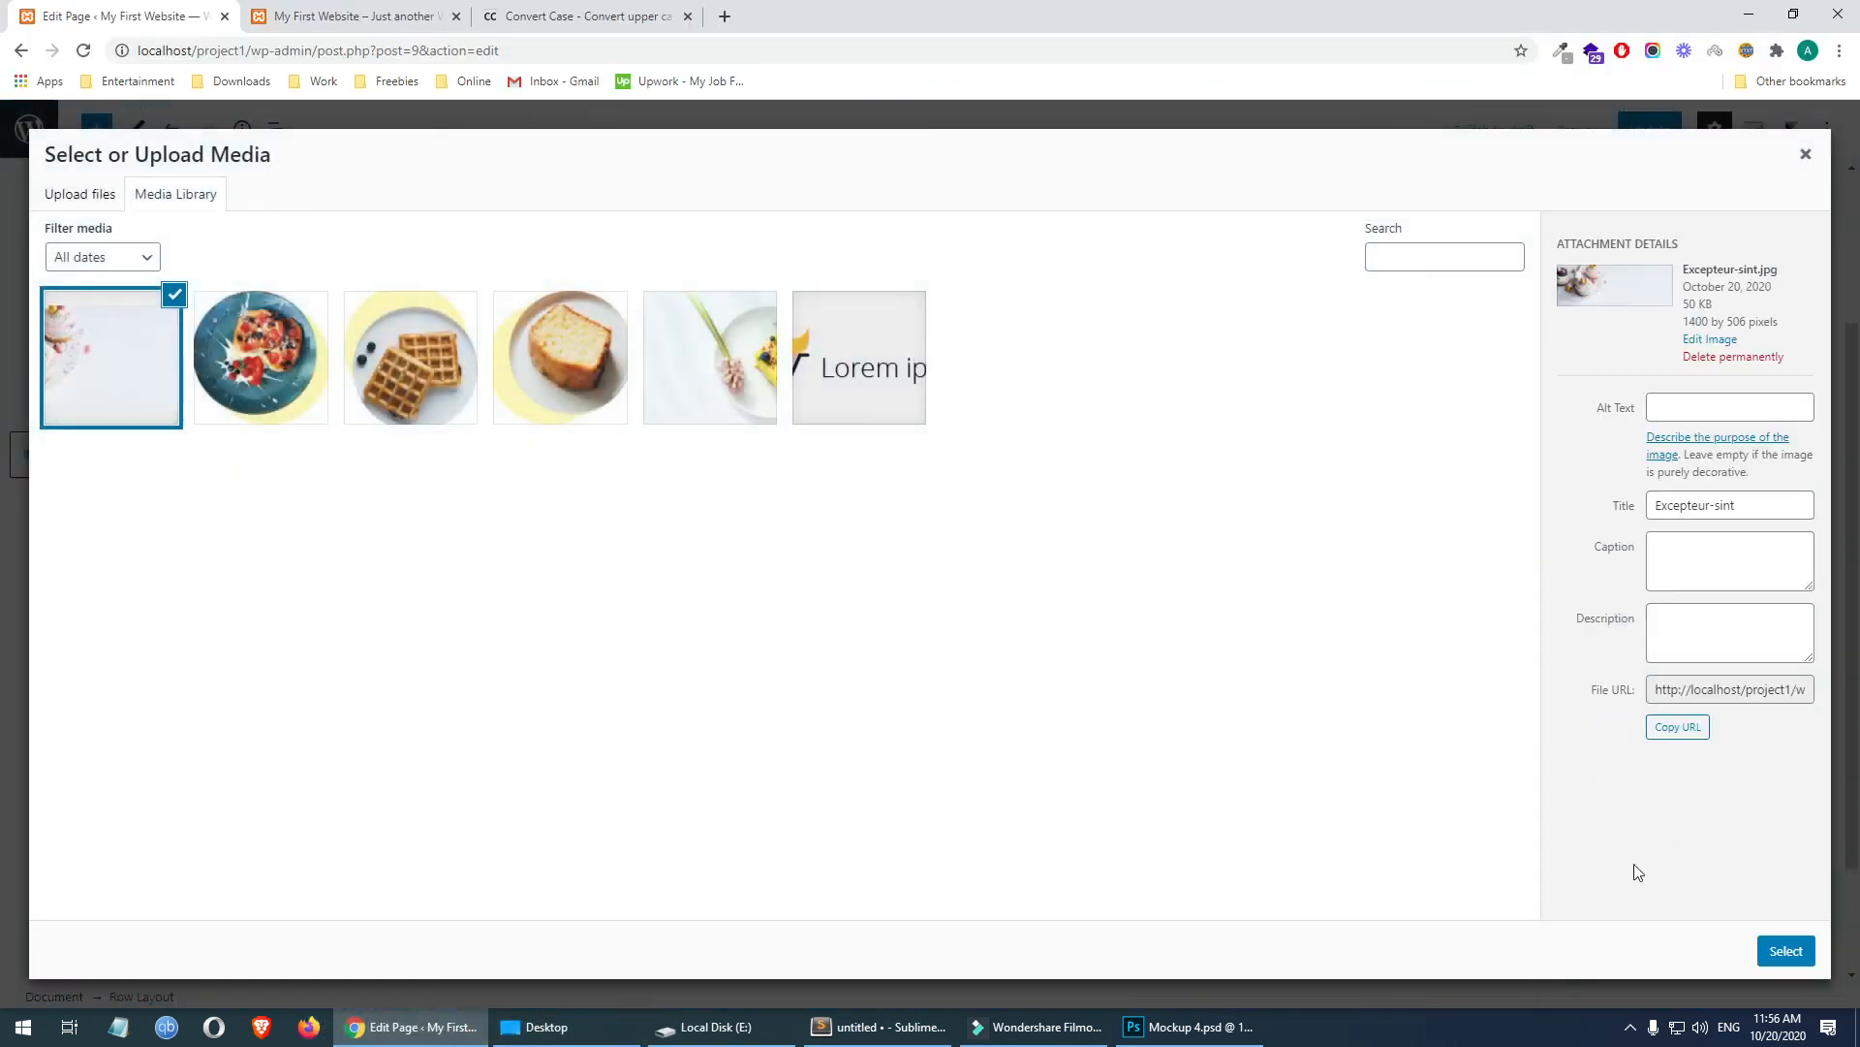
left_click(1786, 951)
scroll(1516, 668, "down", 1)
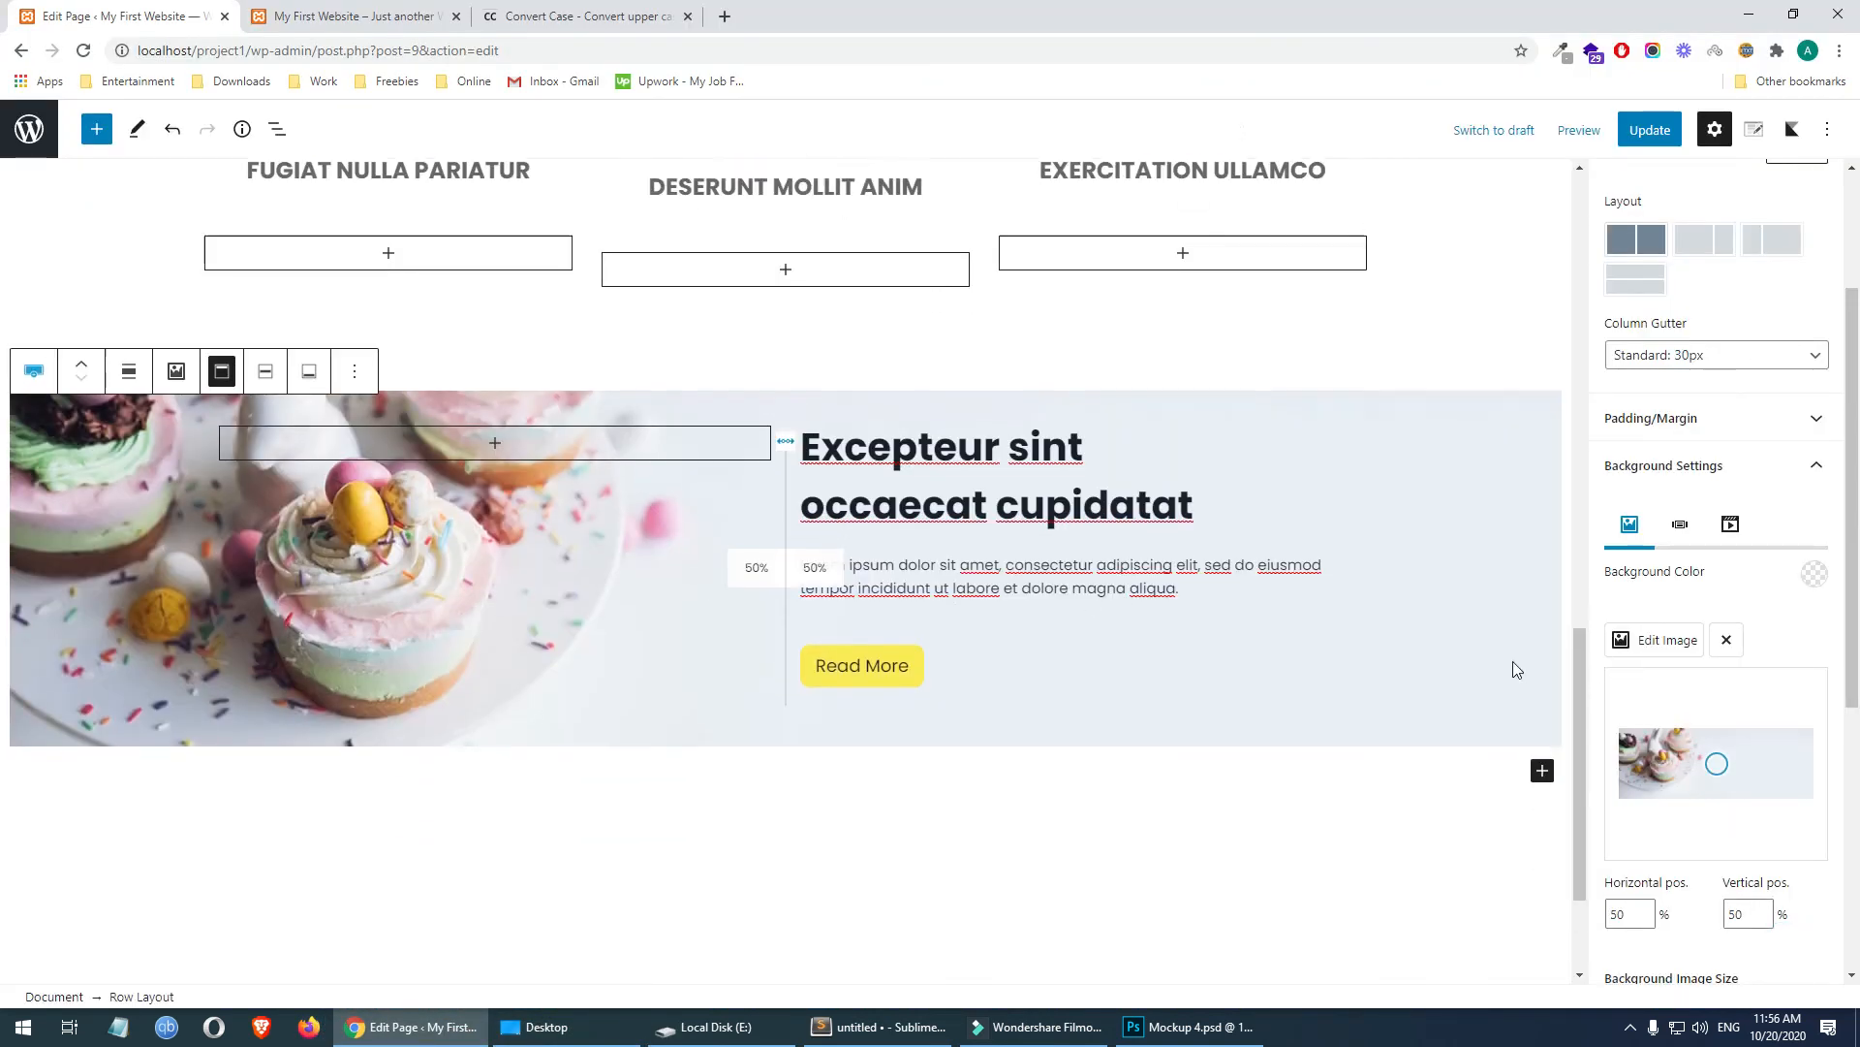
- Update the page and compare the cupcake banner section on the live site with the Photoshop mockup
left_click(1651, 136)
left_click(400, 19)
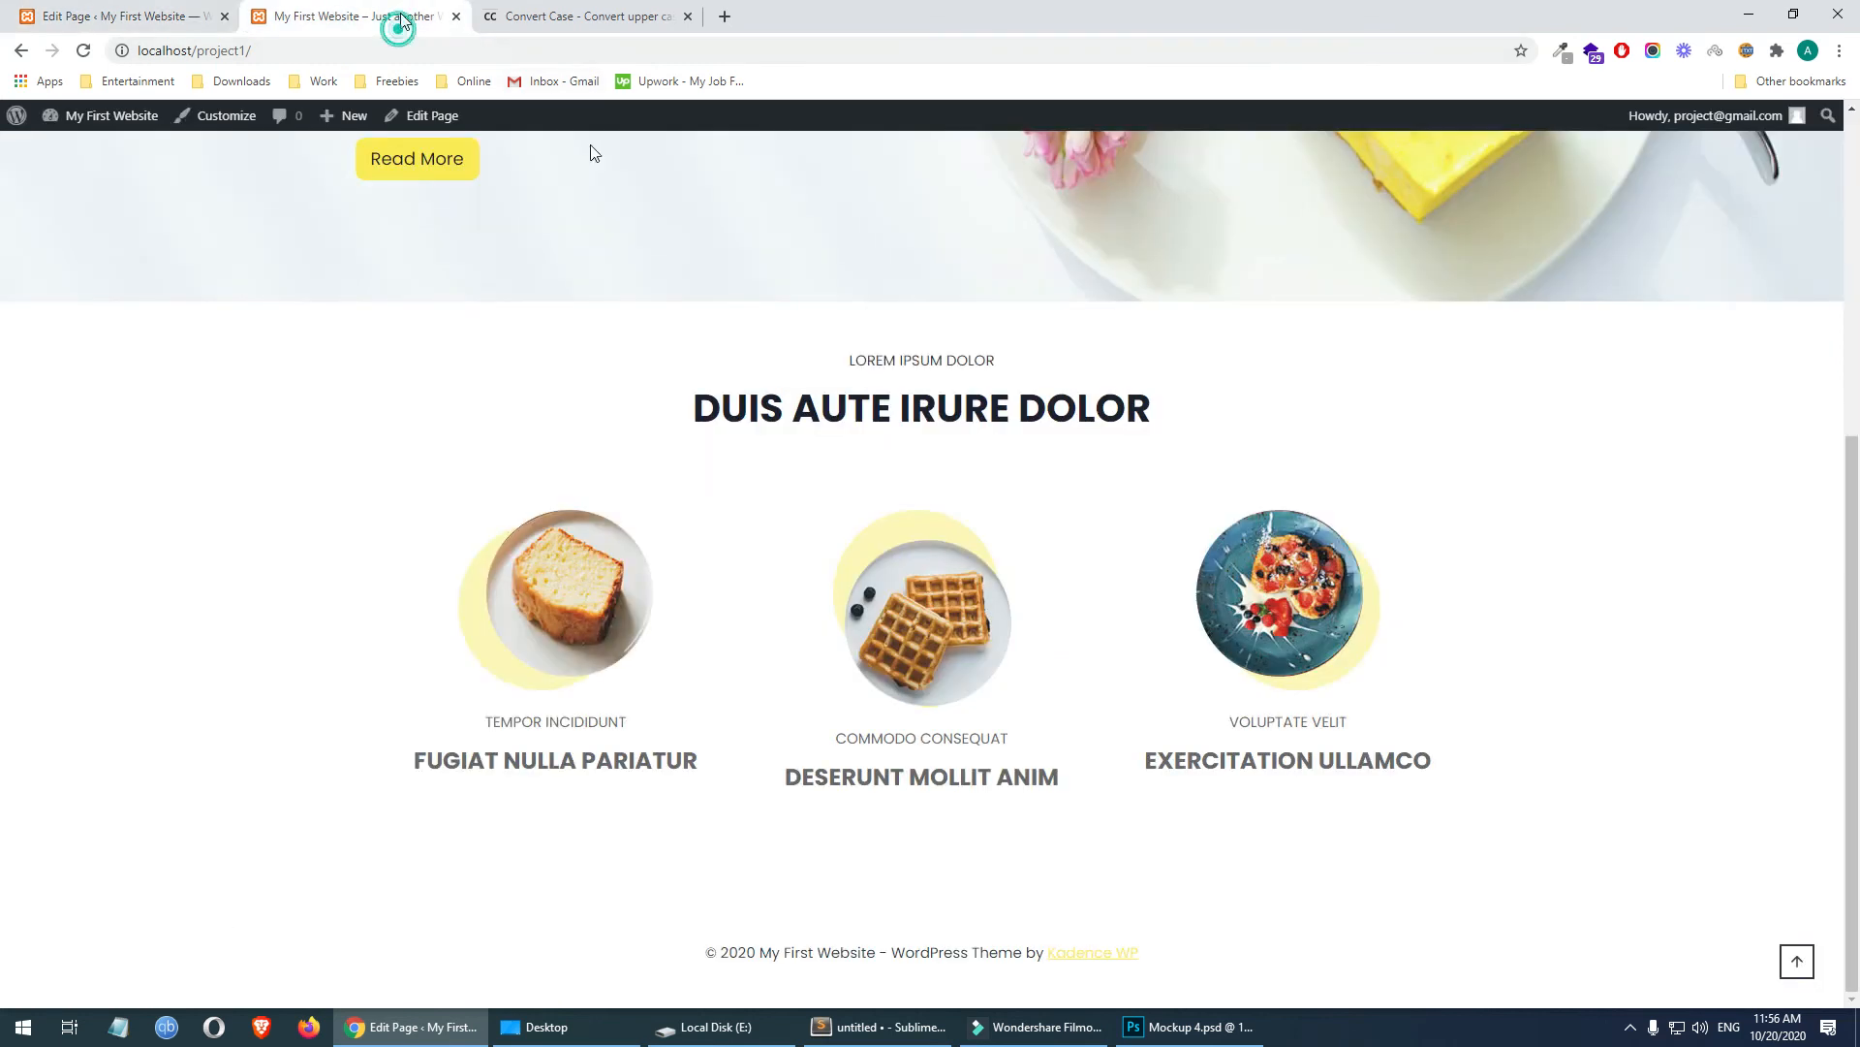
scroll(1647, 479, "down", 3)
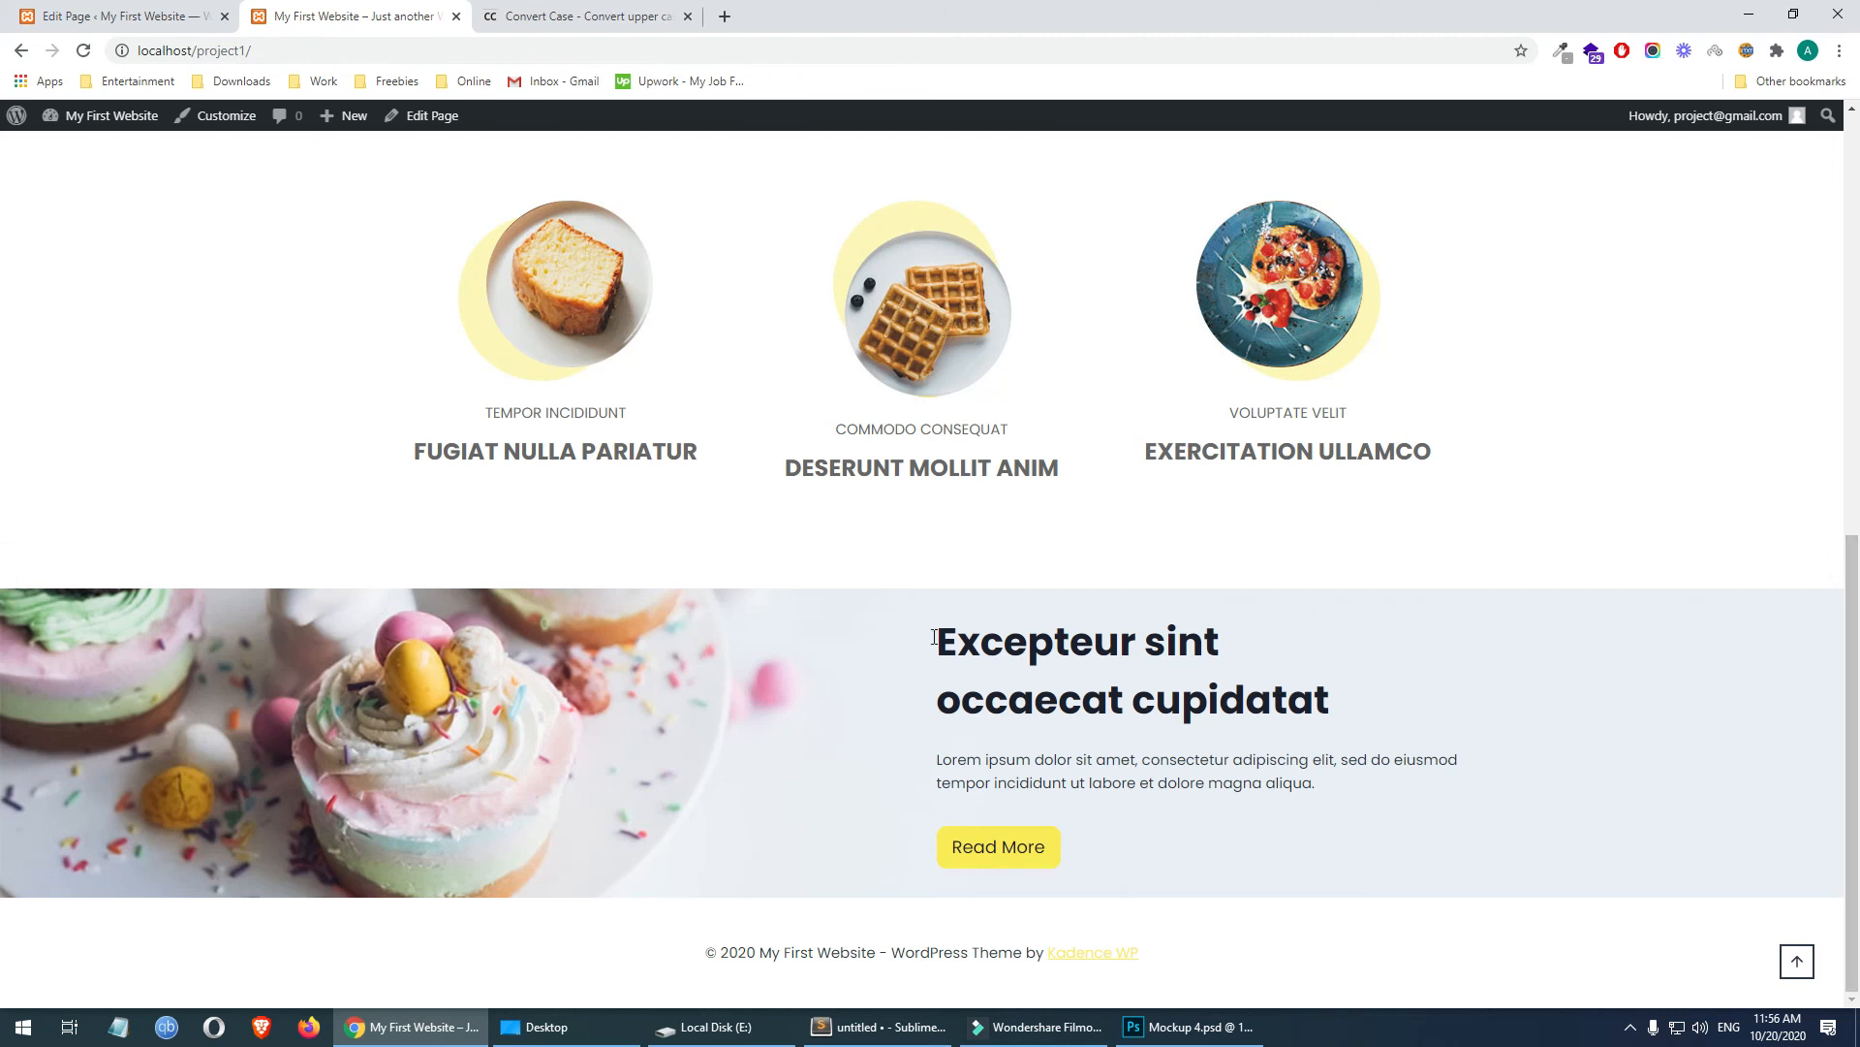
left_click(1190, 1026)
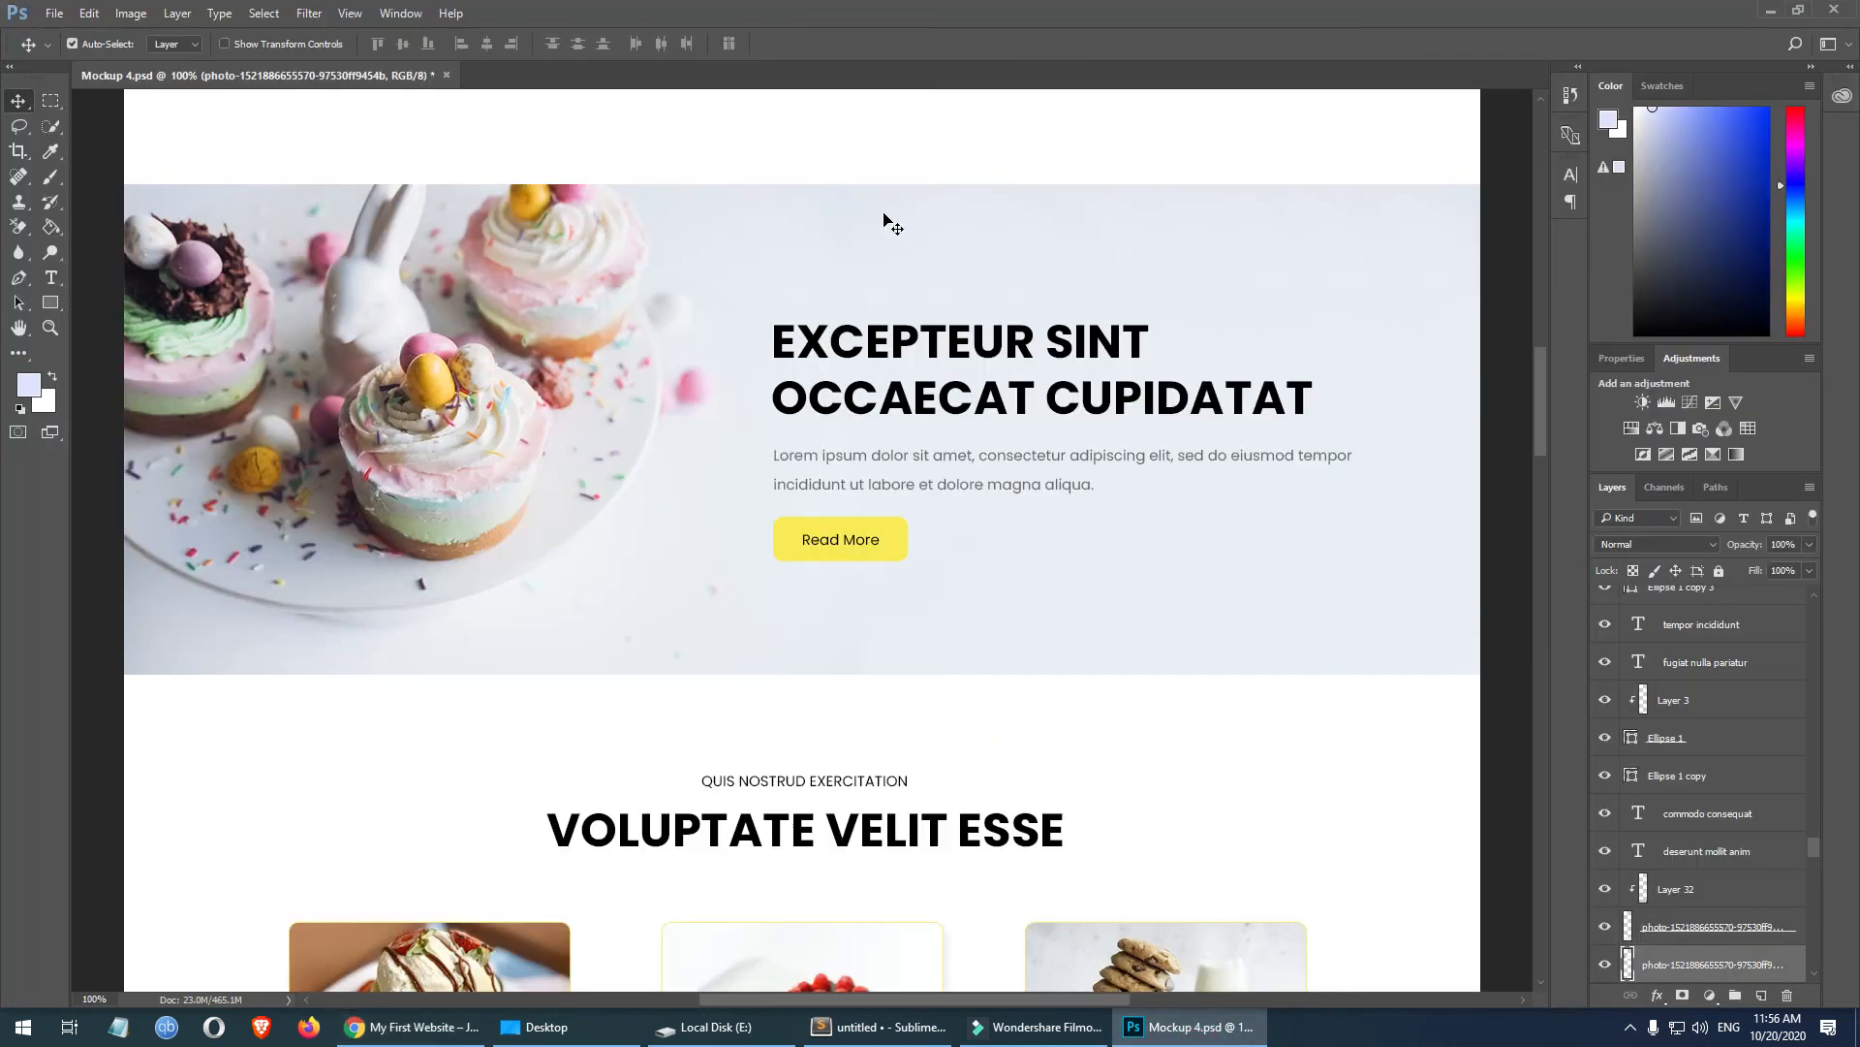
- Mark out the spacing above the heading and below the button in the mockup's cupcake banner with temporary marquee selections
left_click(53, 101)
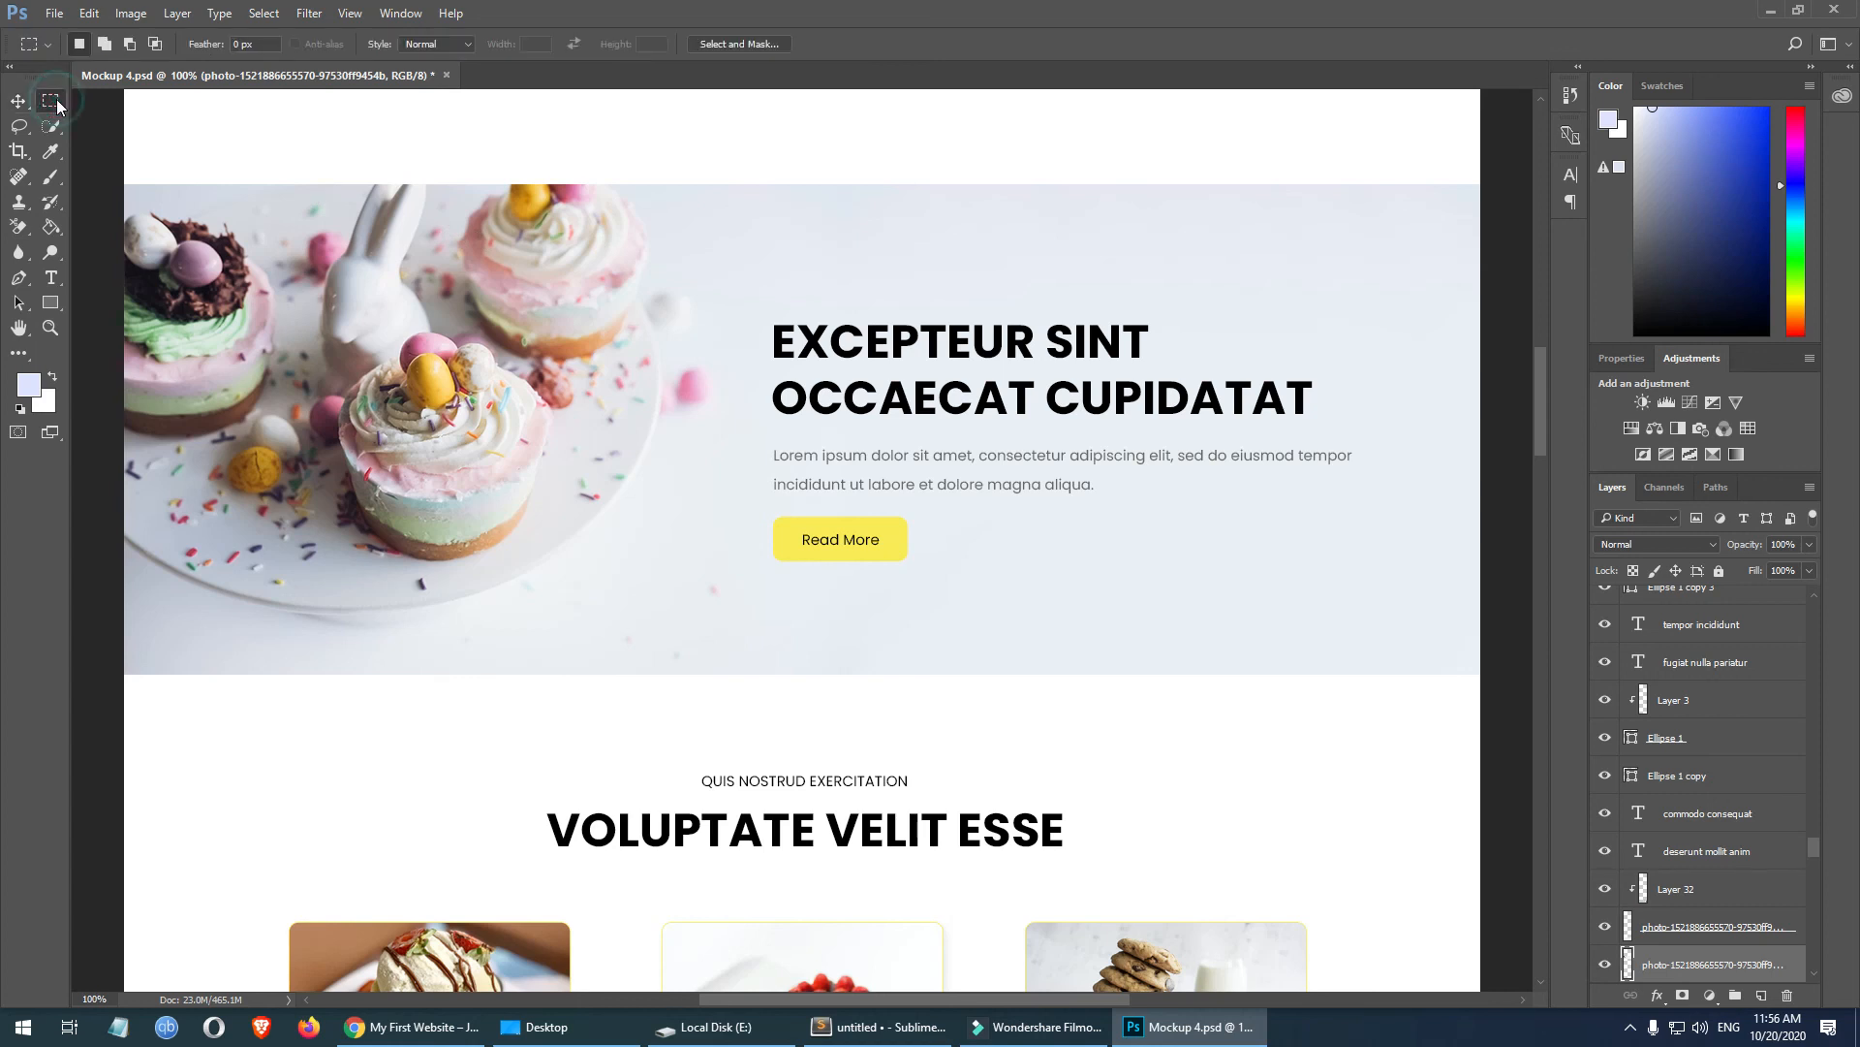
left_click_drag(788, 185, 853, 307)
left_click_drag(863, 673, 773, 567)
left_click(1018, 619)
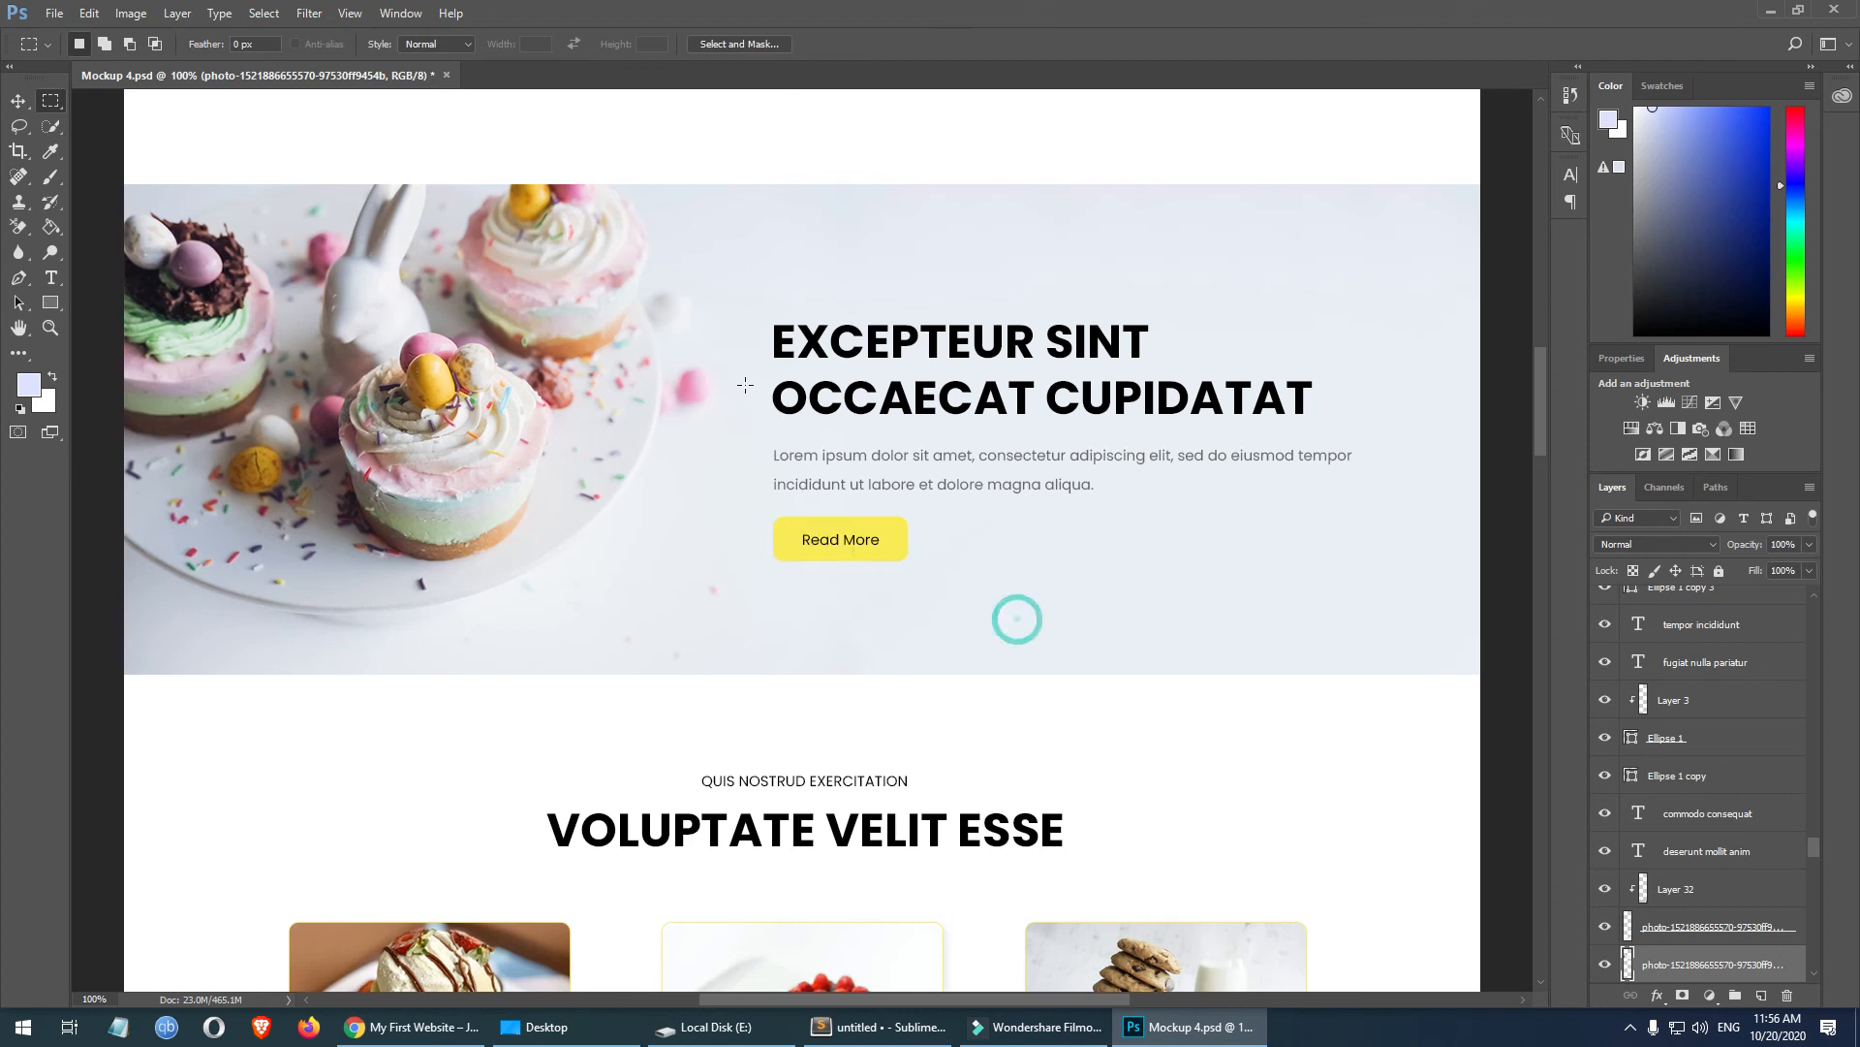
- Return to the WordPress page editor and set the cupcake row's top and bottom margins to 120 px
left_click(452, 1023)
left_click(185, 16)
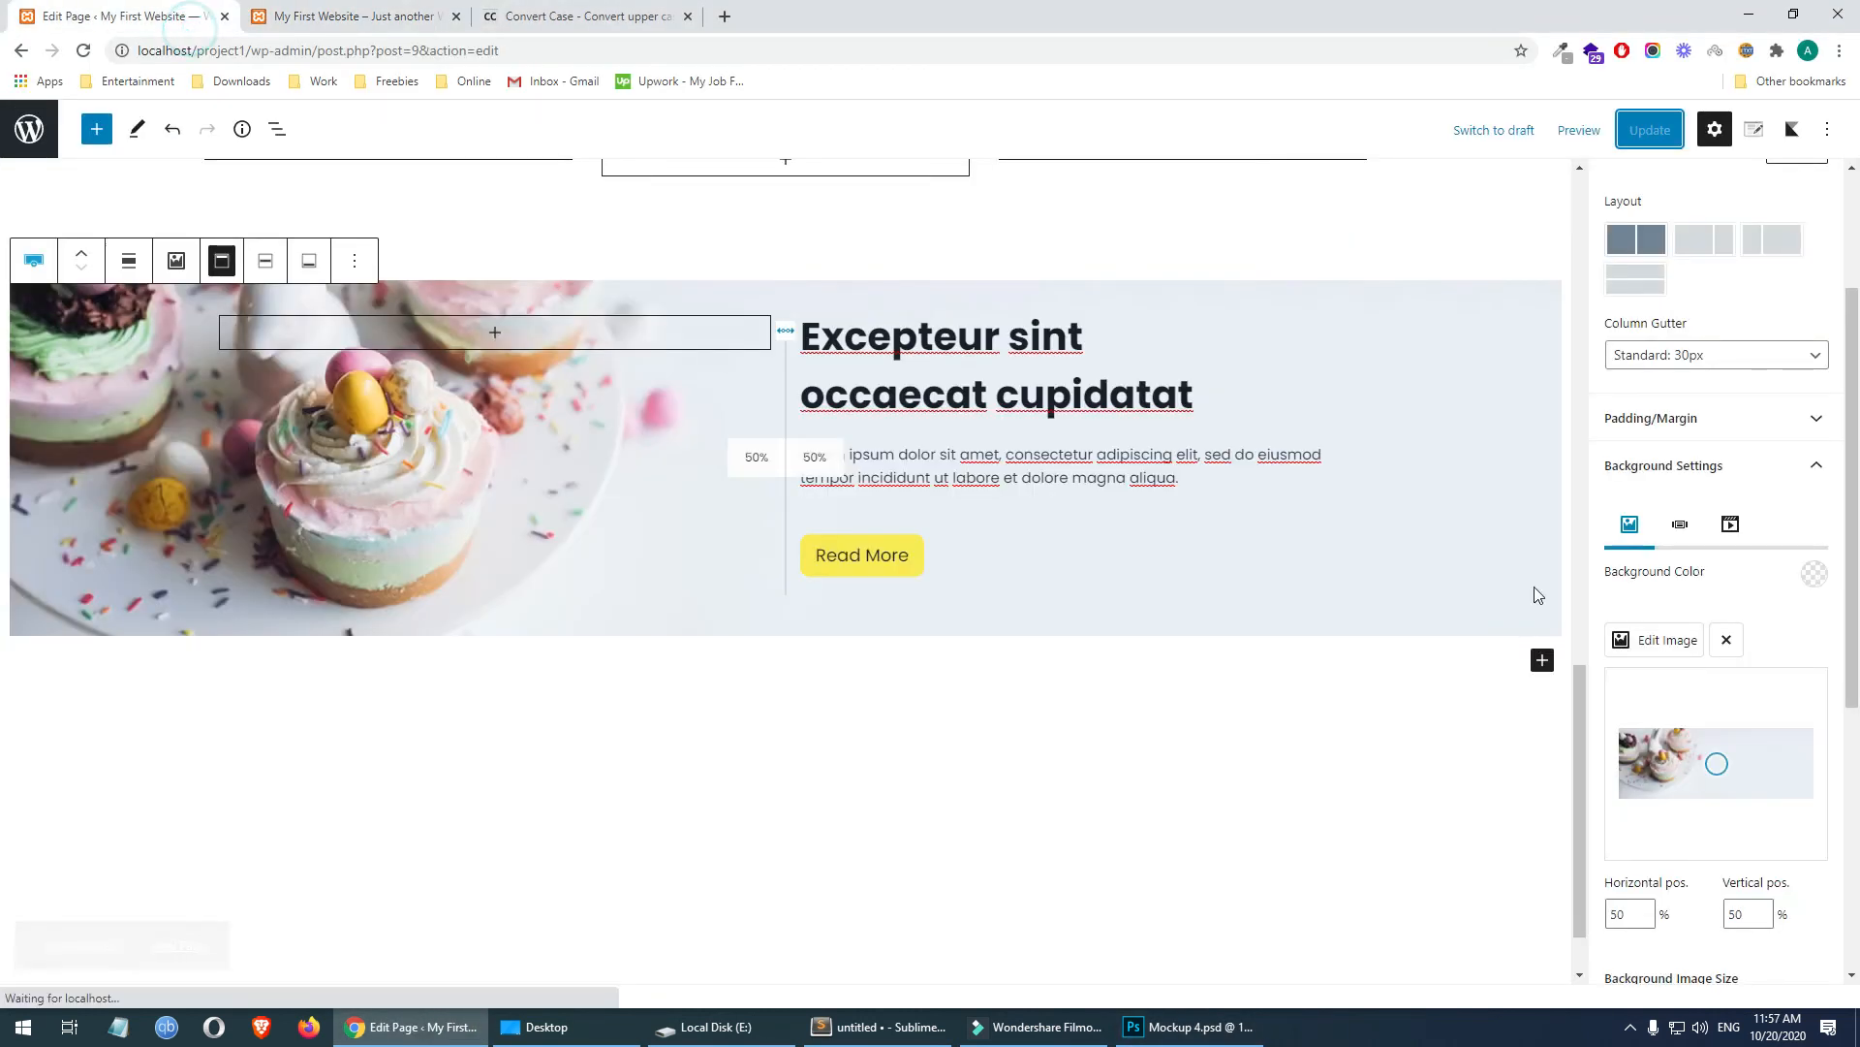
scroll(1769, 589, "up", 4)
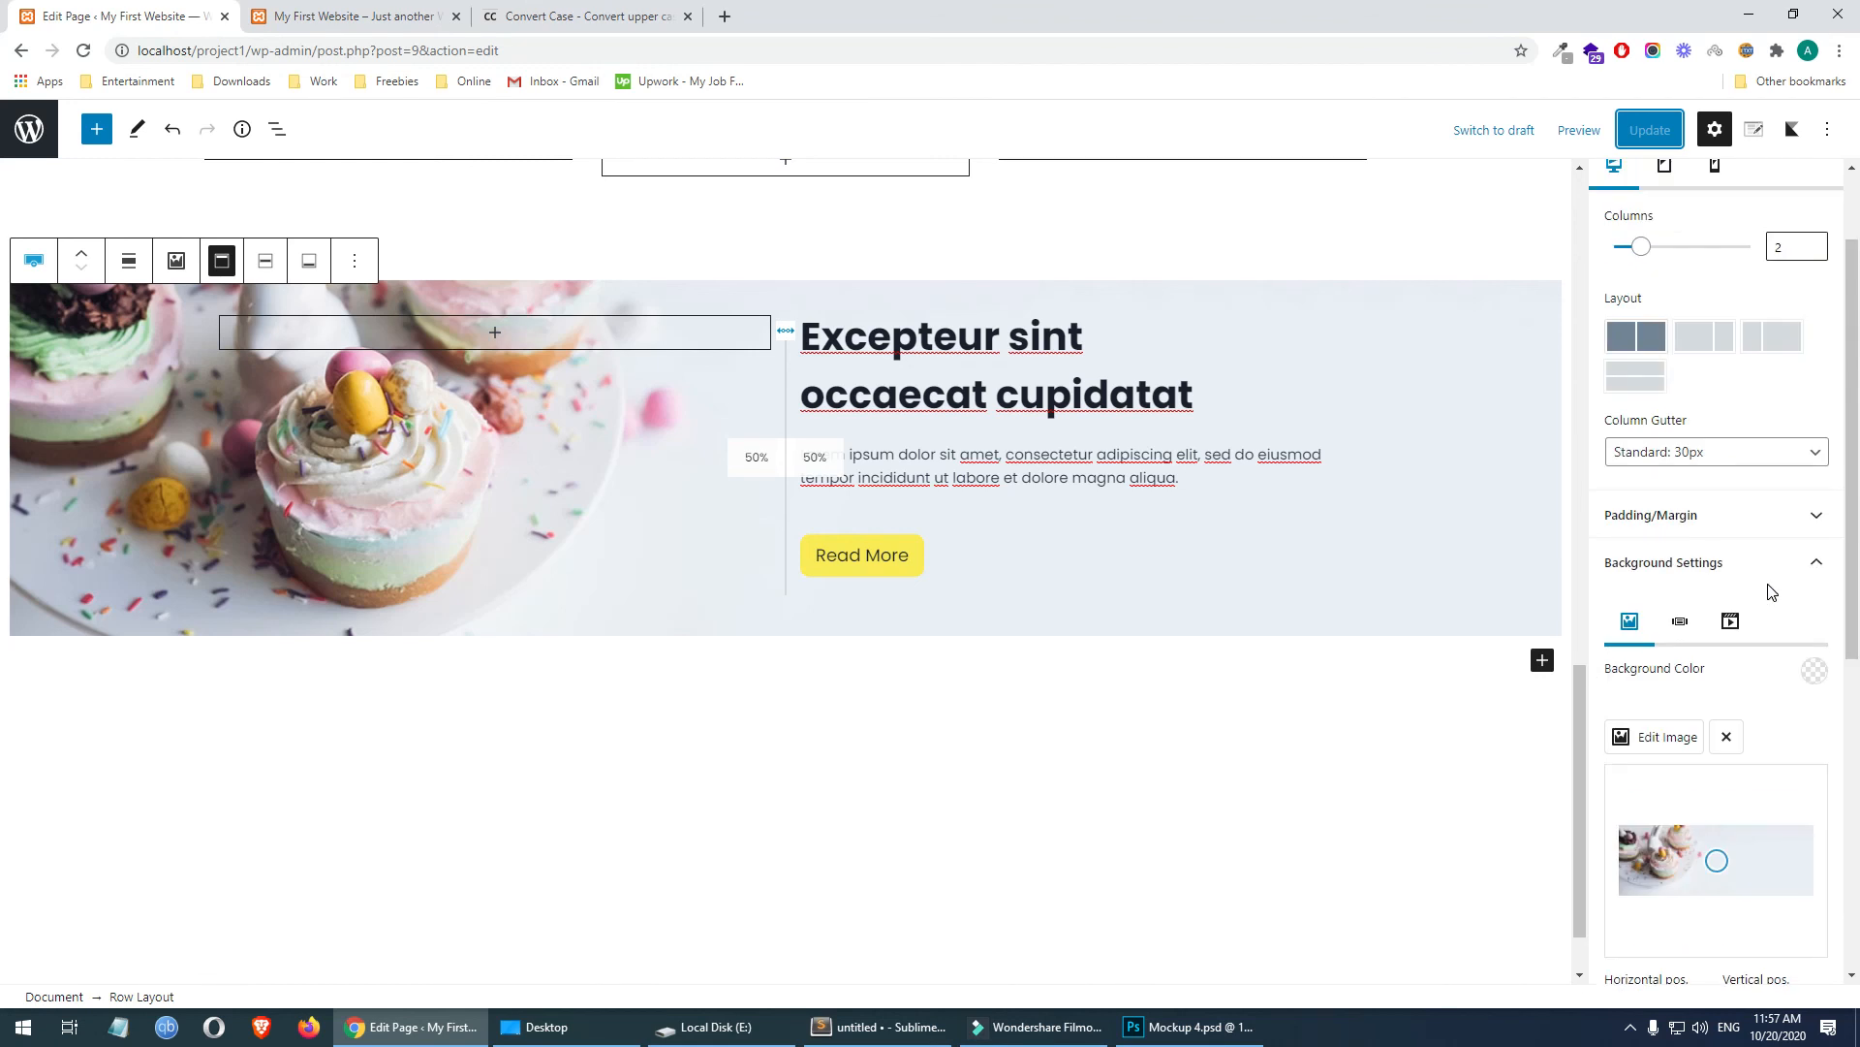
left_click(1816, 562)
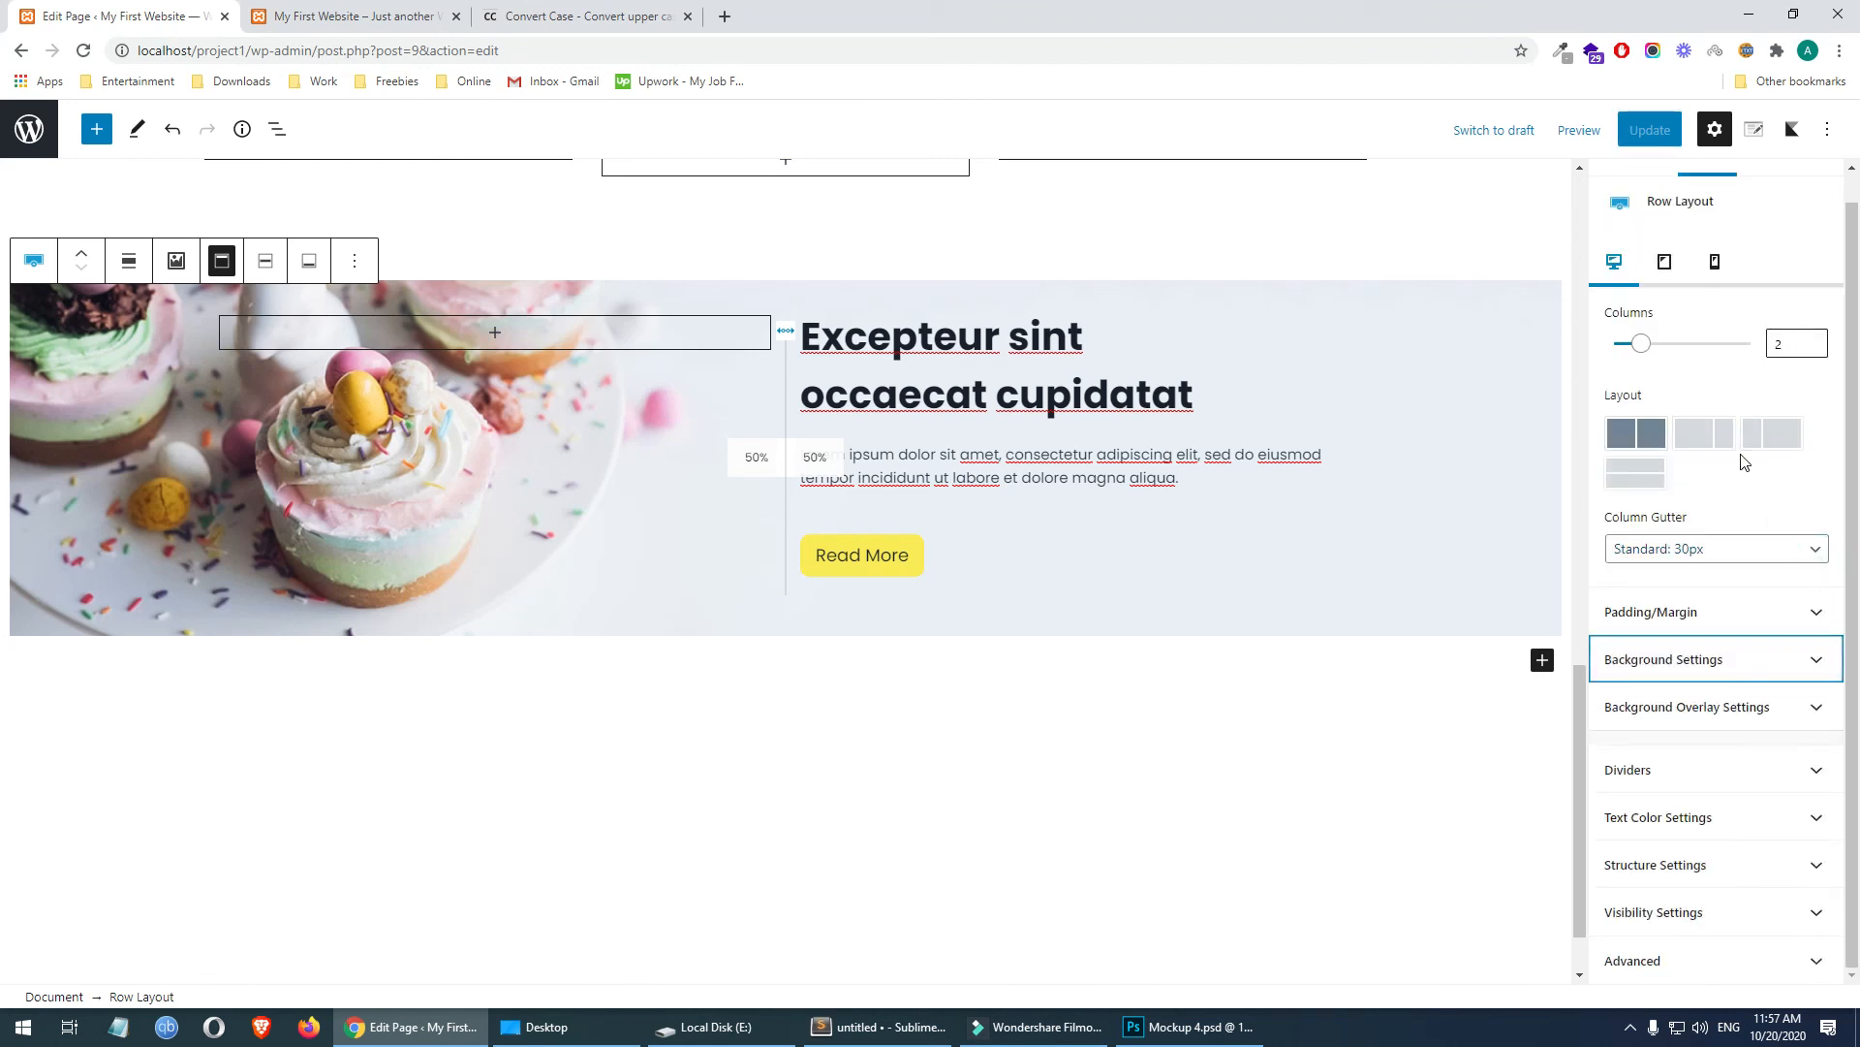
left_click(39, 381)
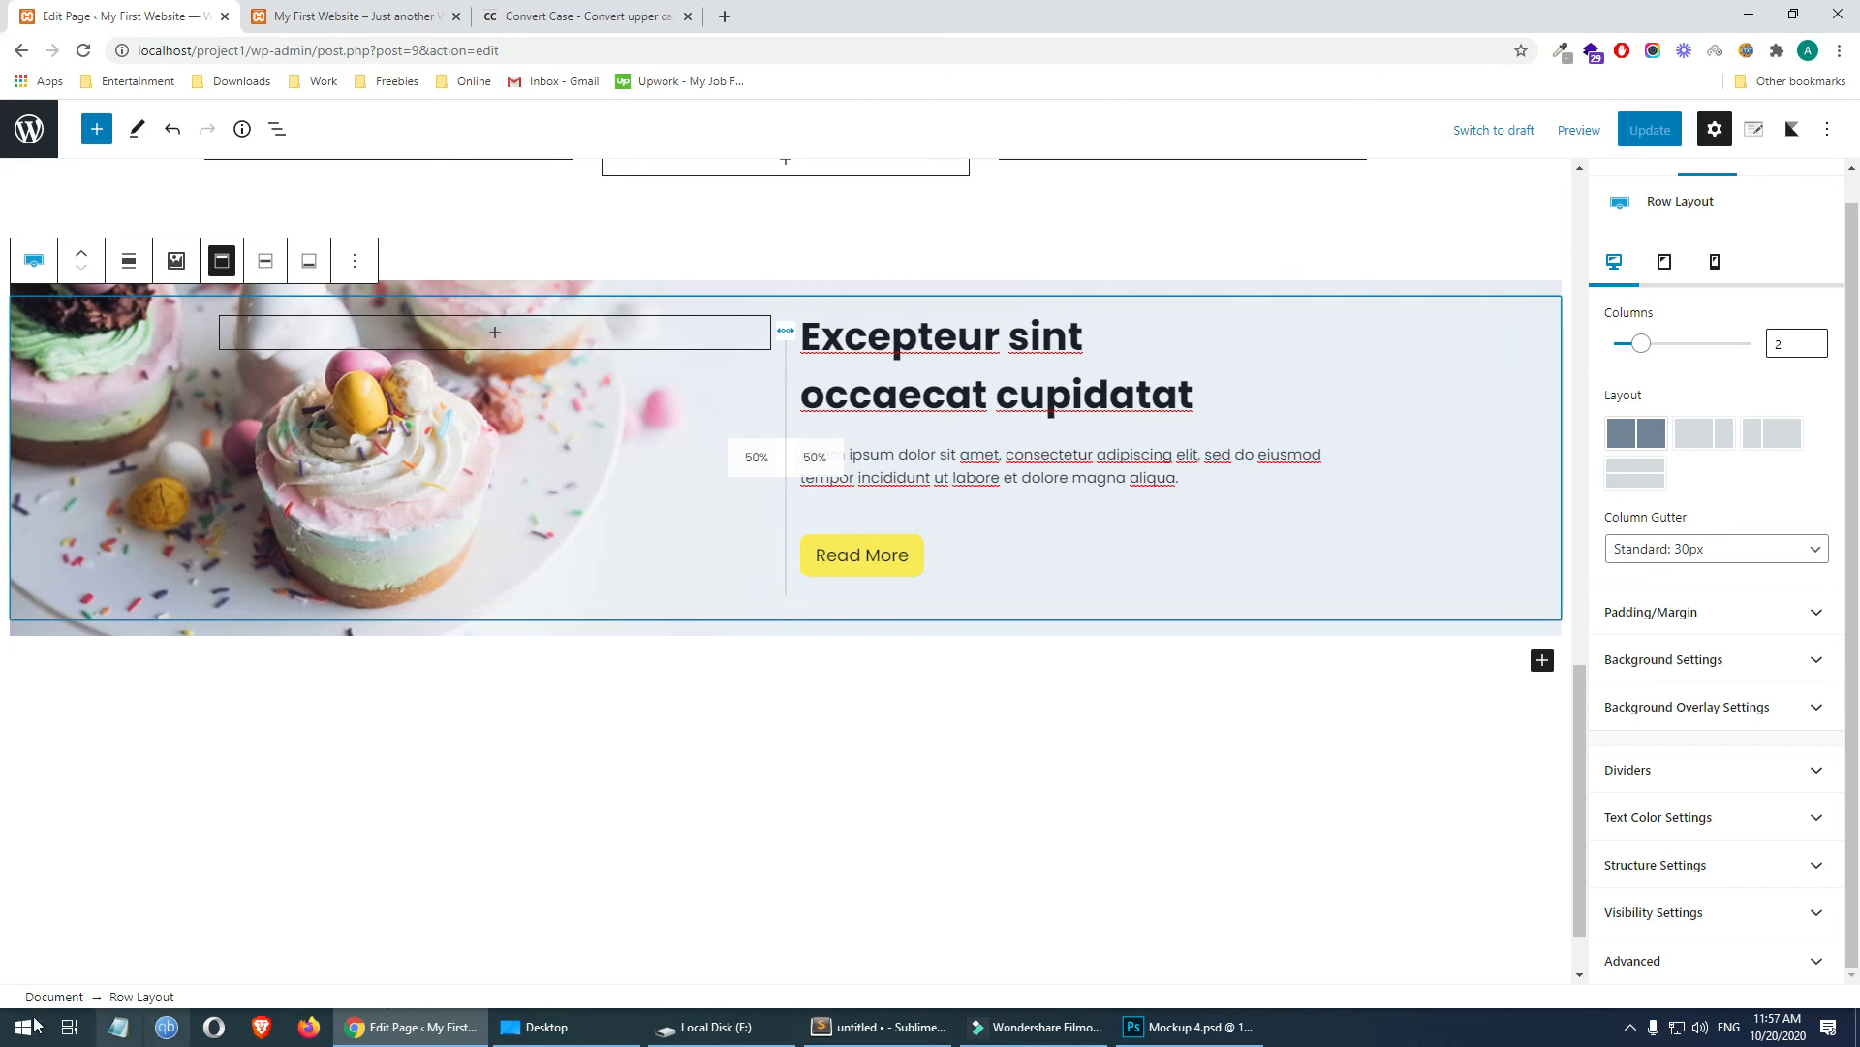
left_click(1788, 662)
scroll(1791, 787, "down", 1)
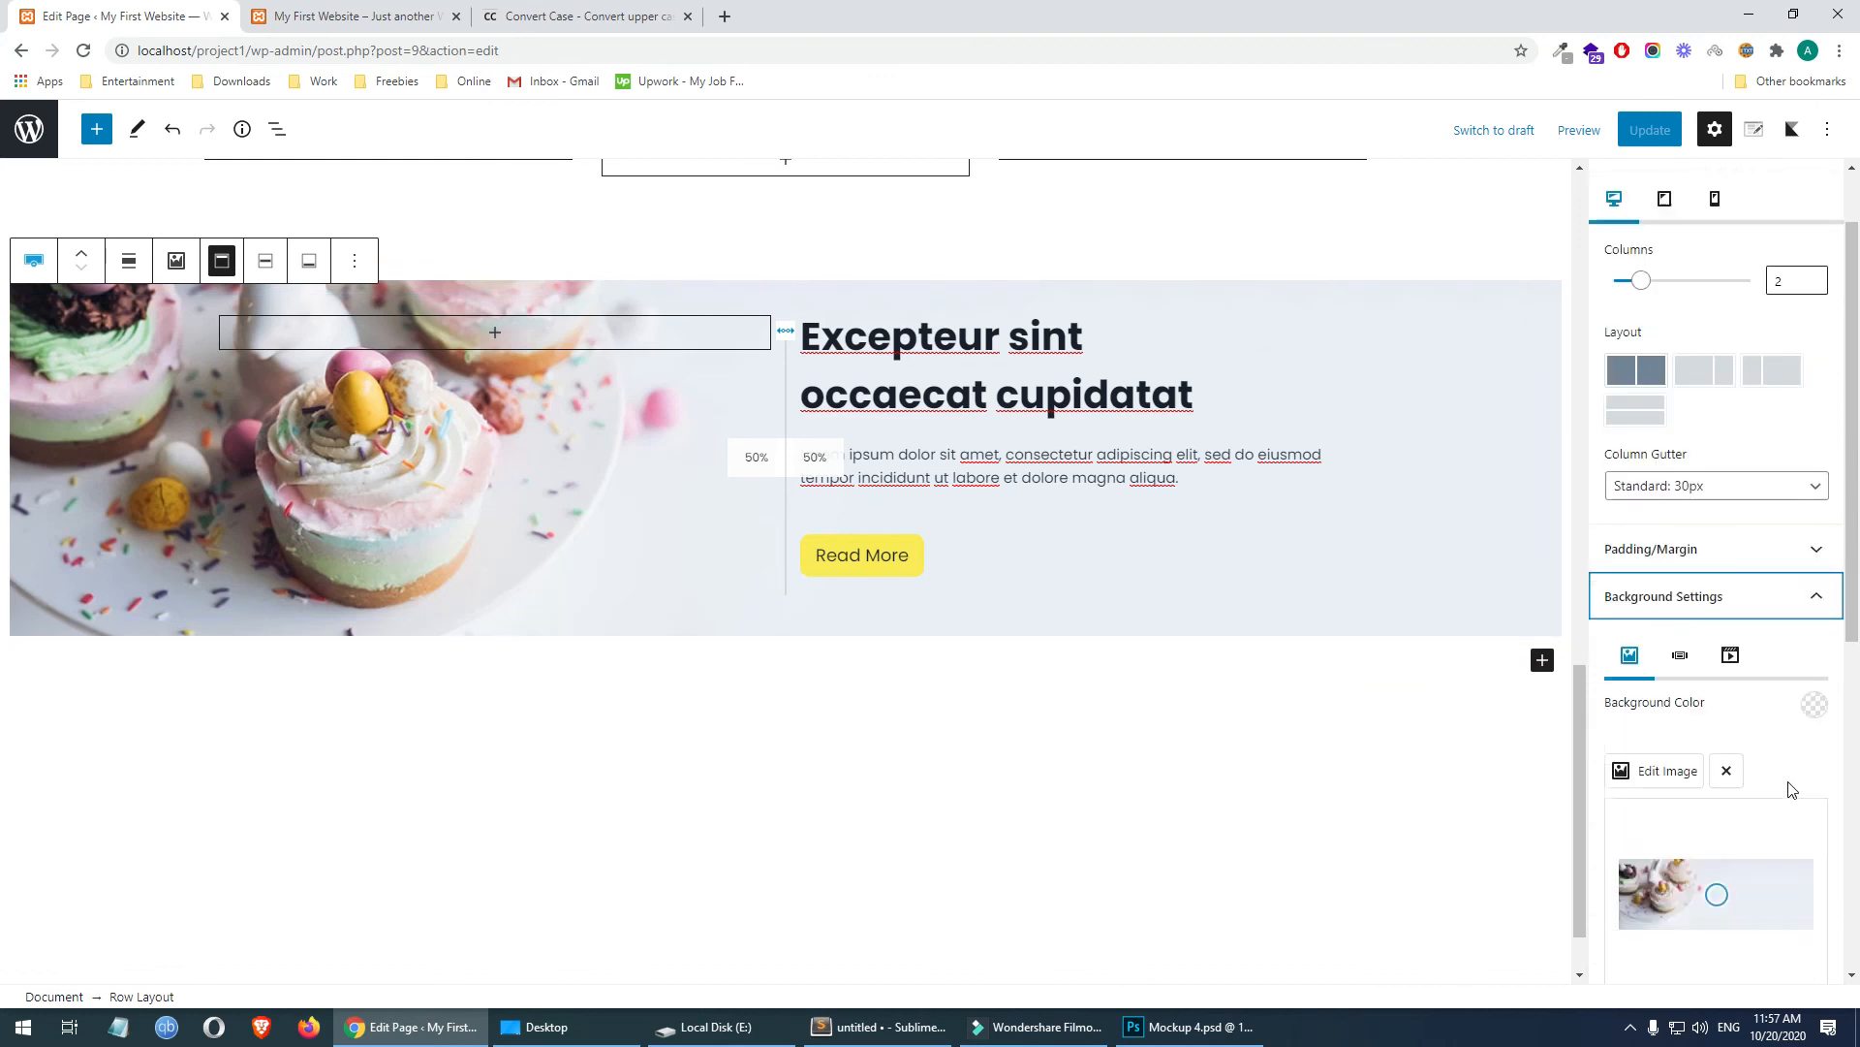
left_click(1817, 560)
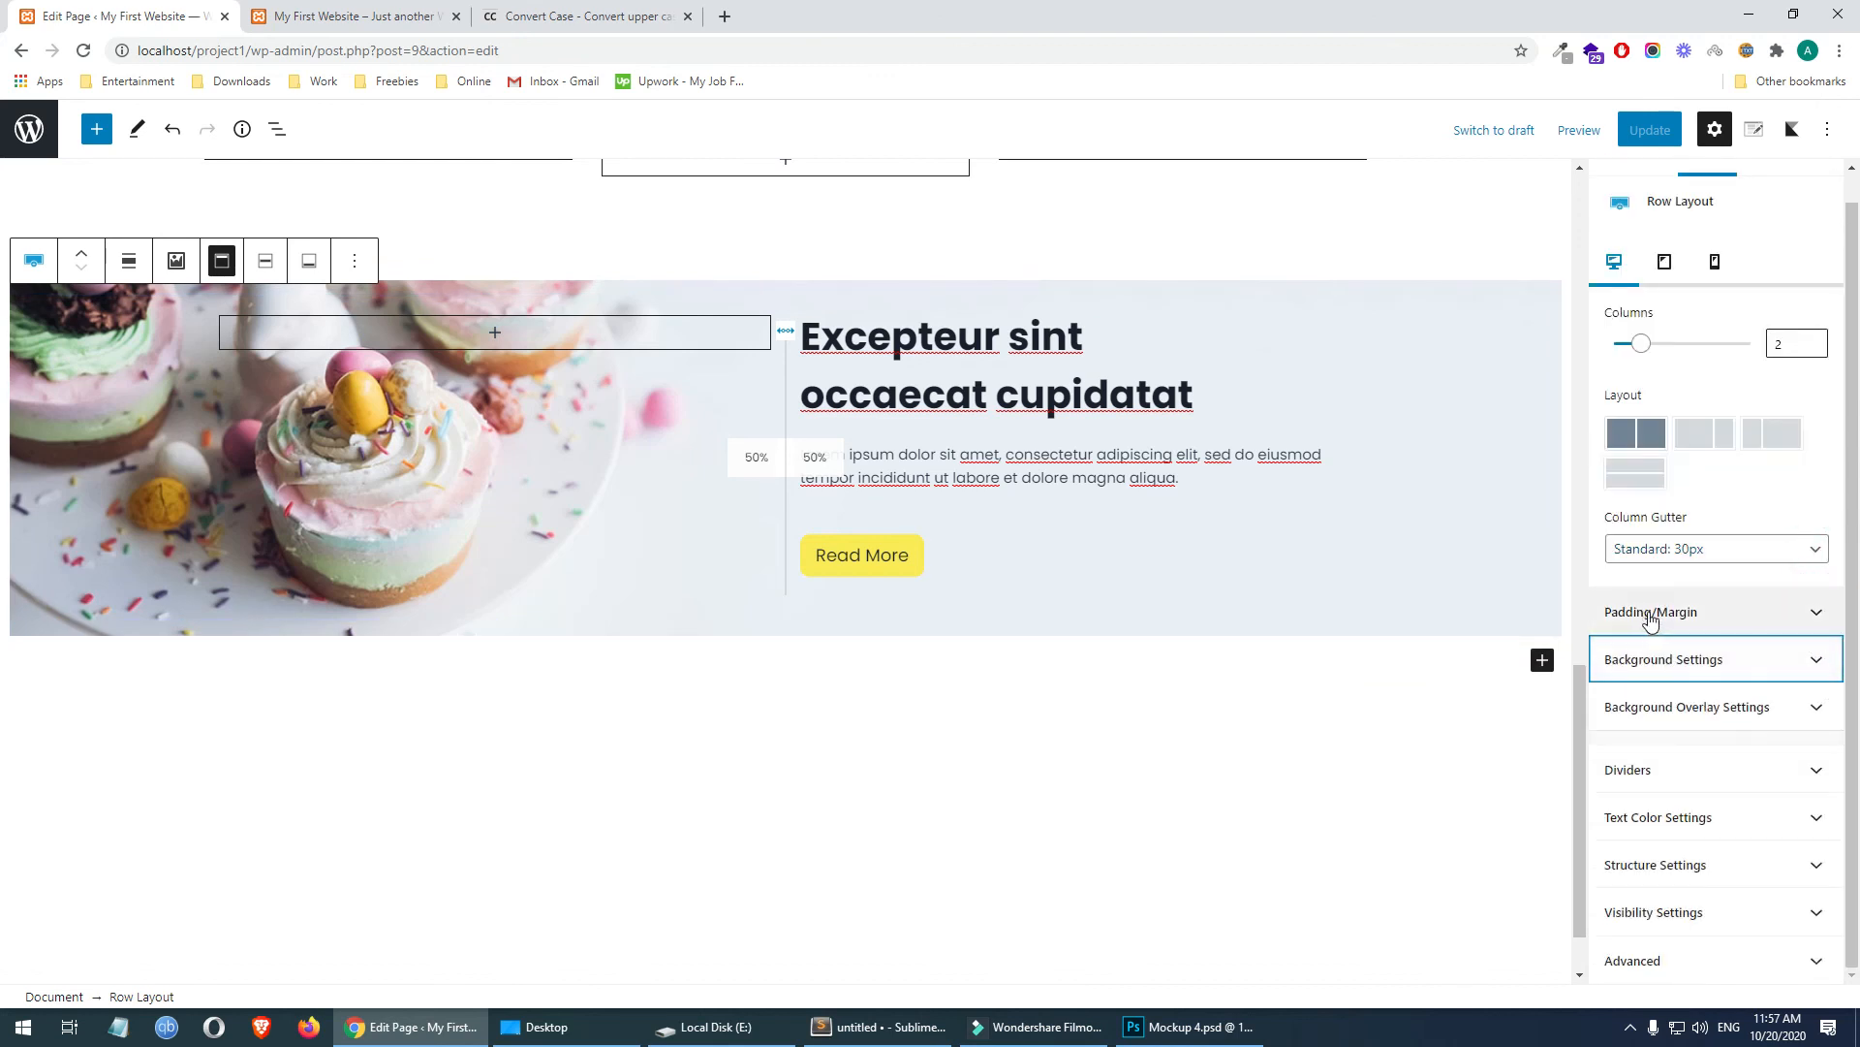
left_click(1789, 623)
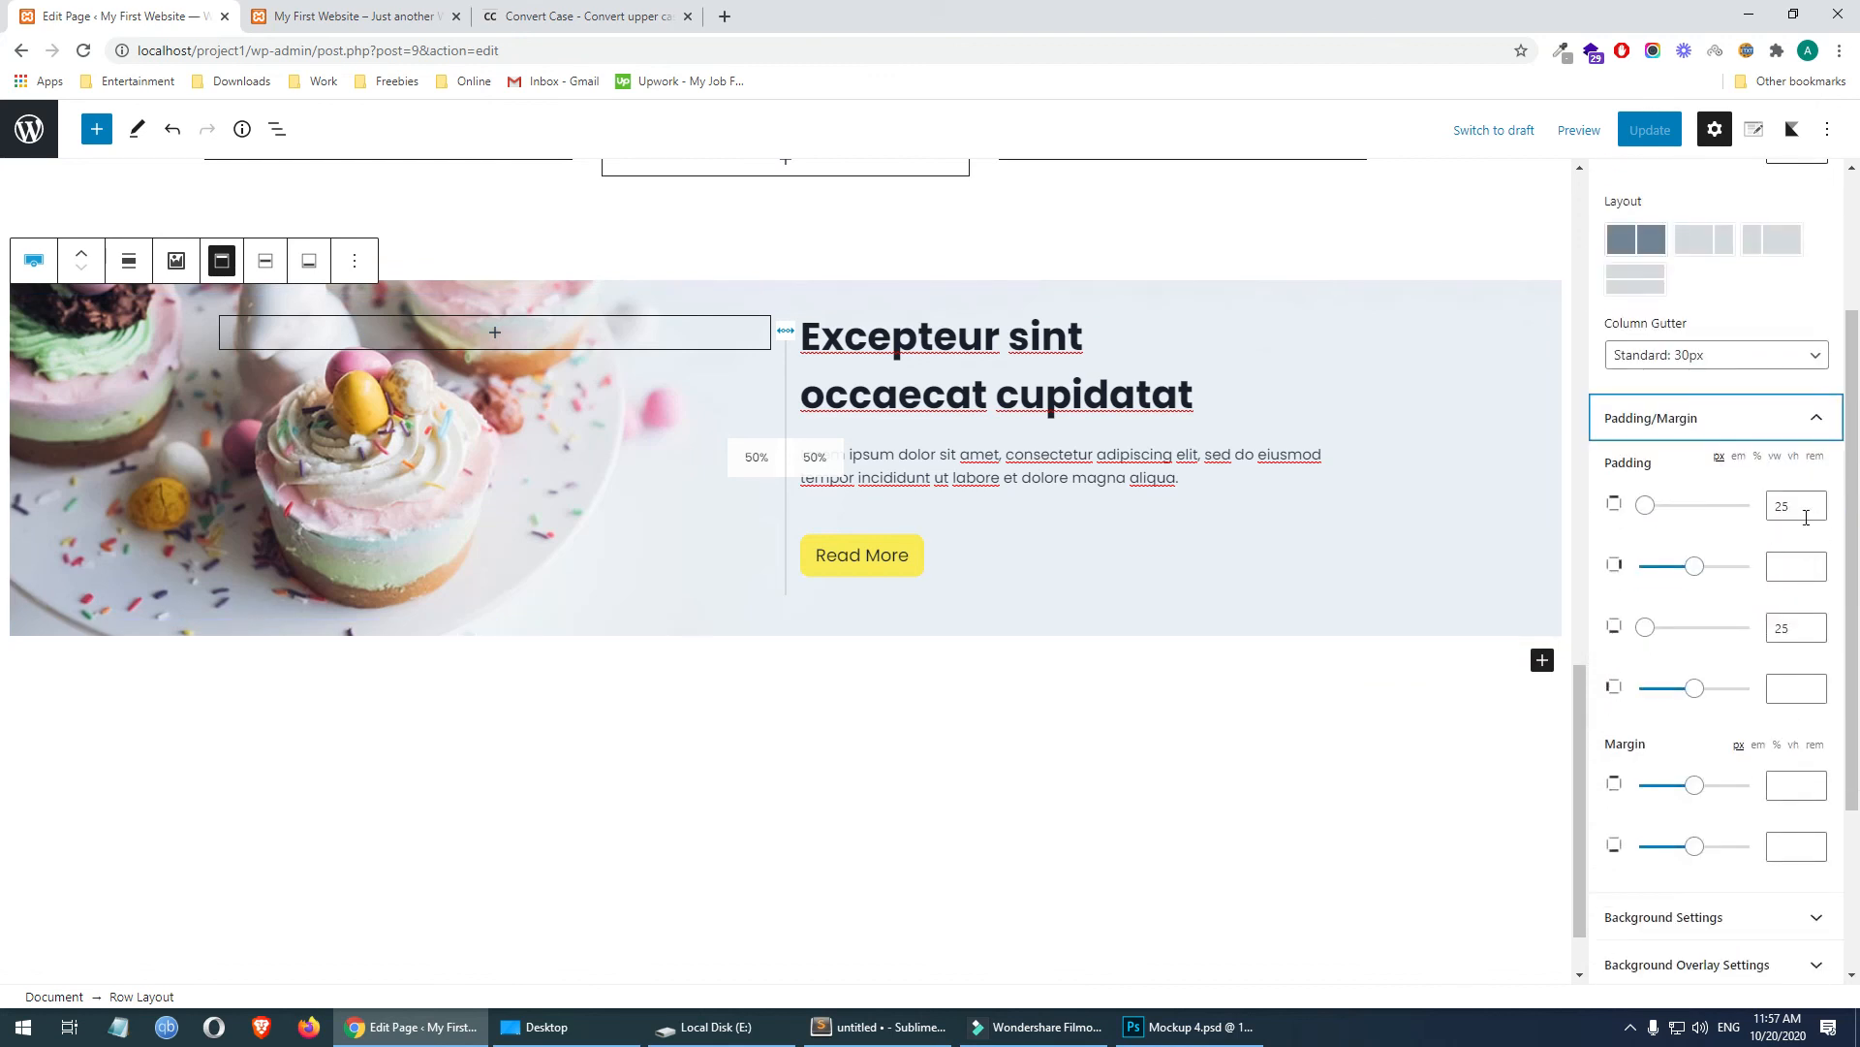
scroll(1793, 542, "down", 1)
left_click(1789, 690)
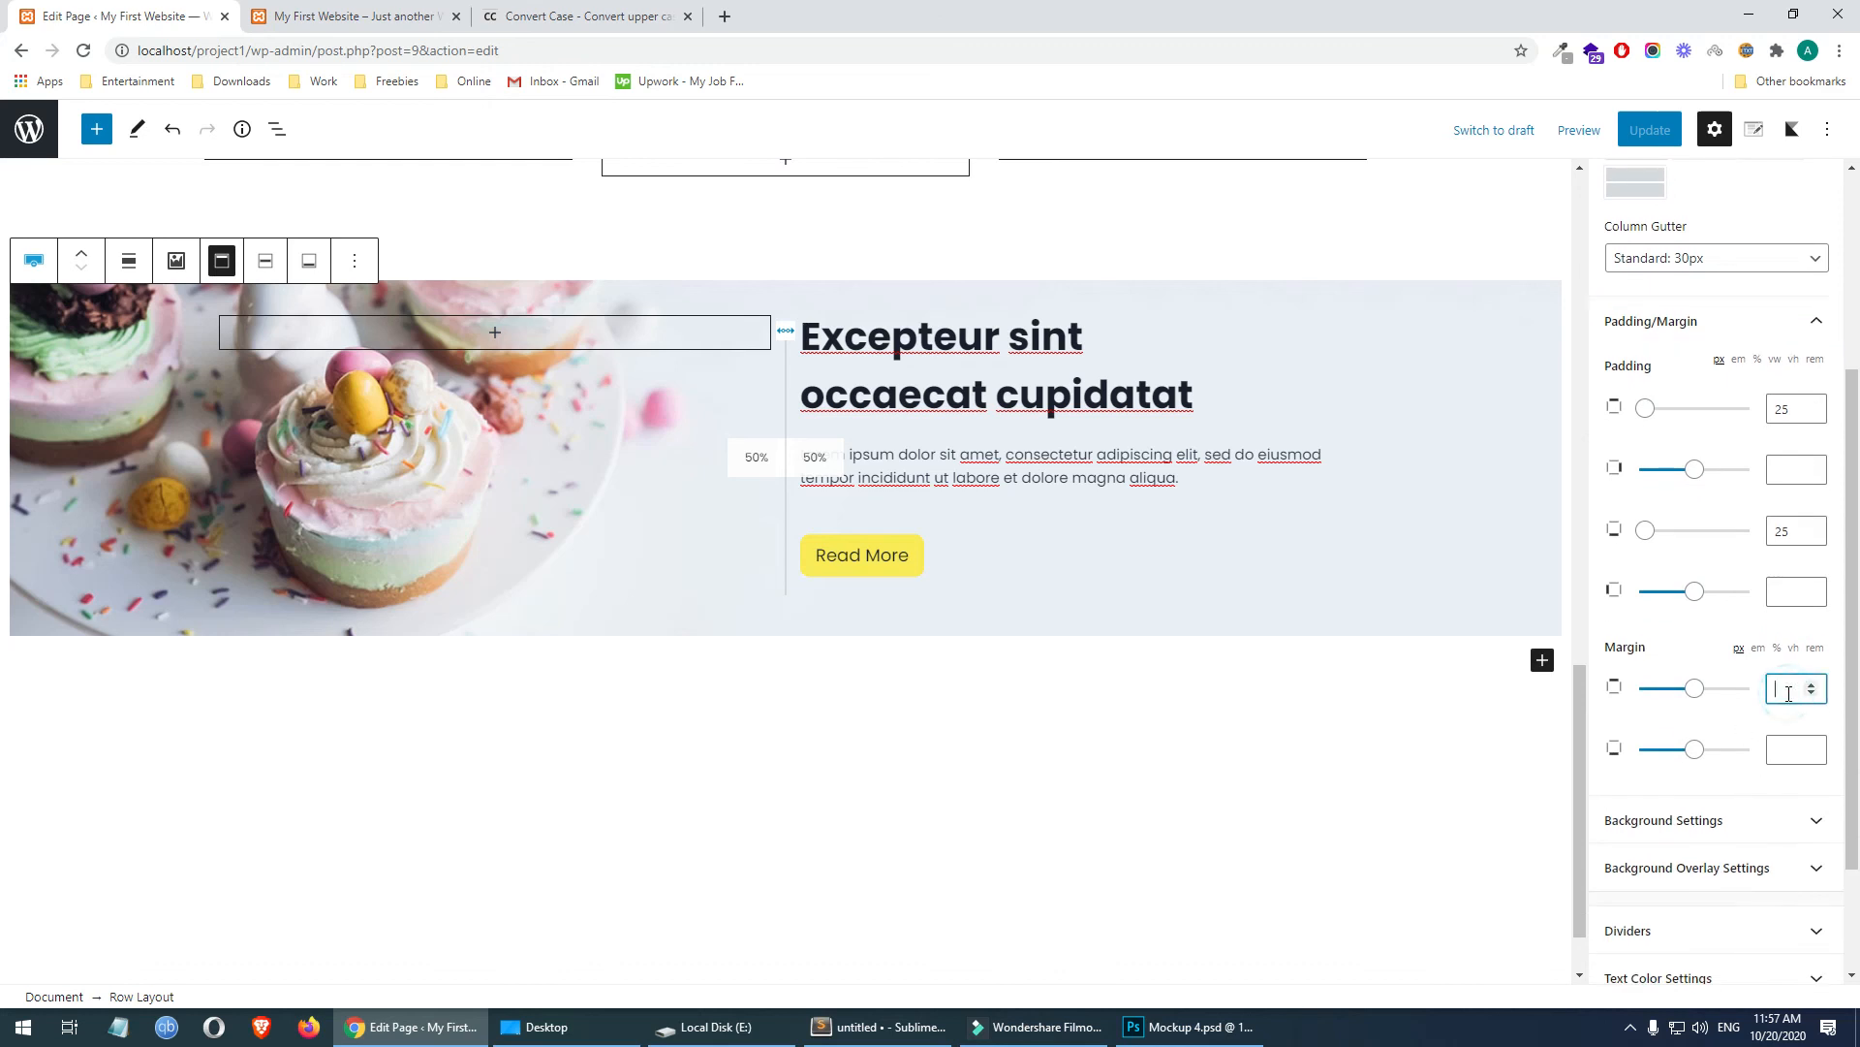
type("120")
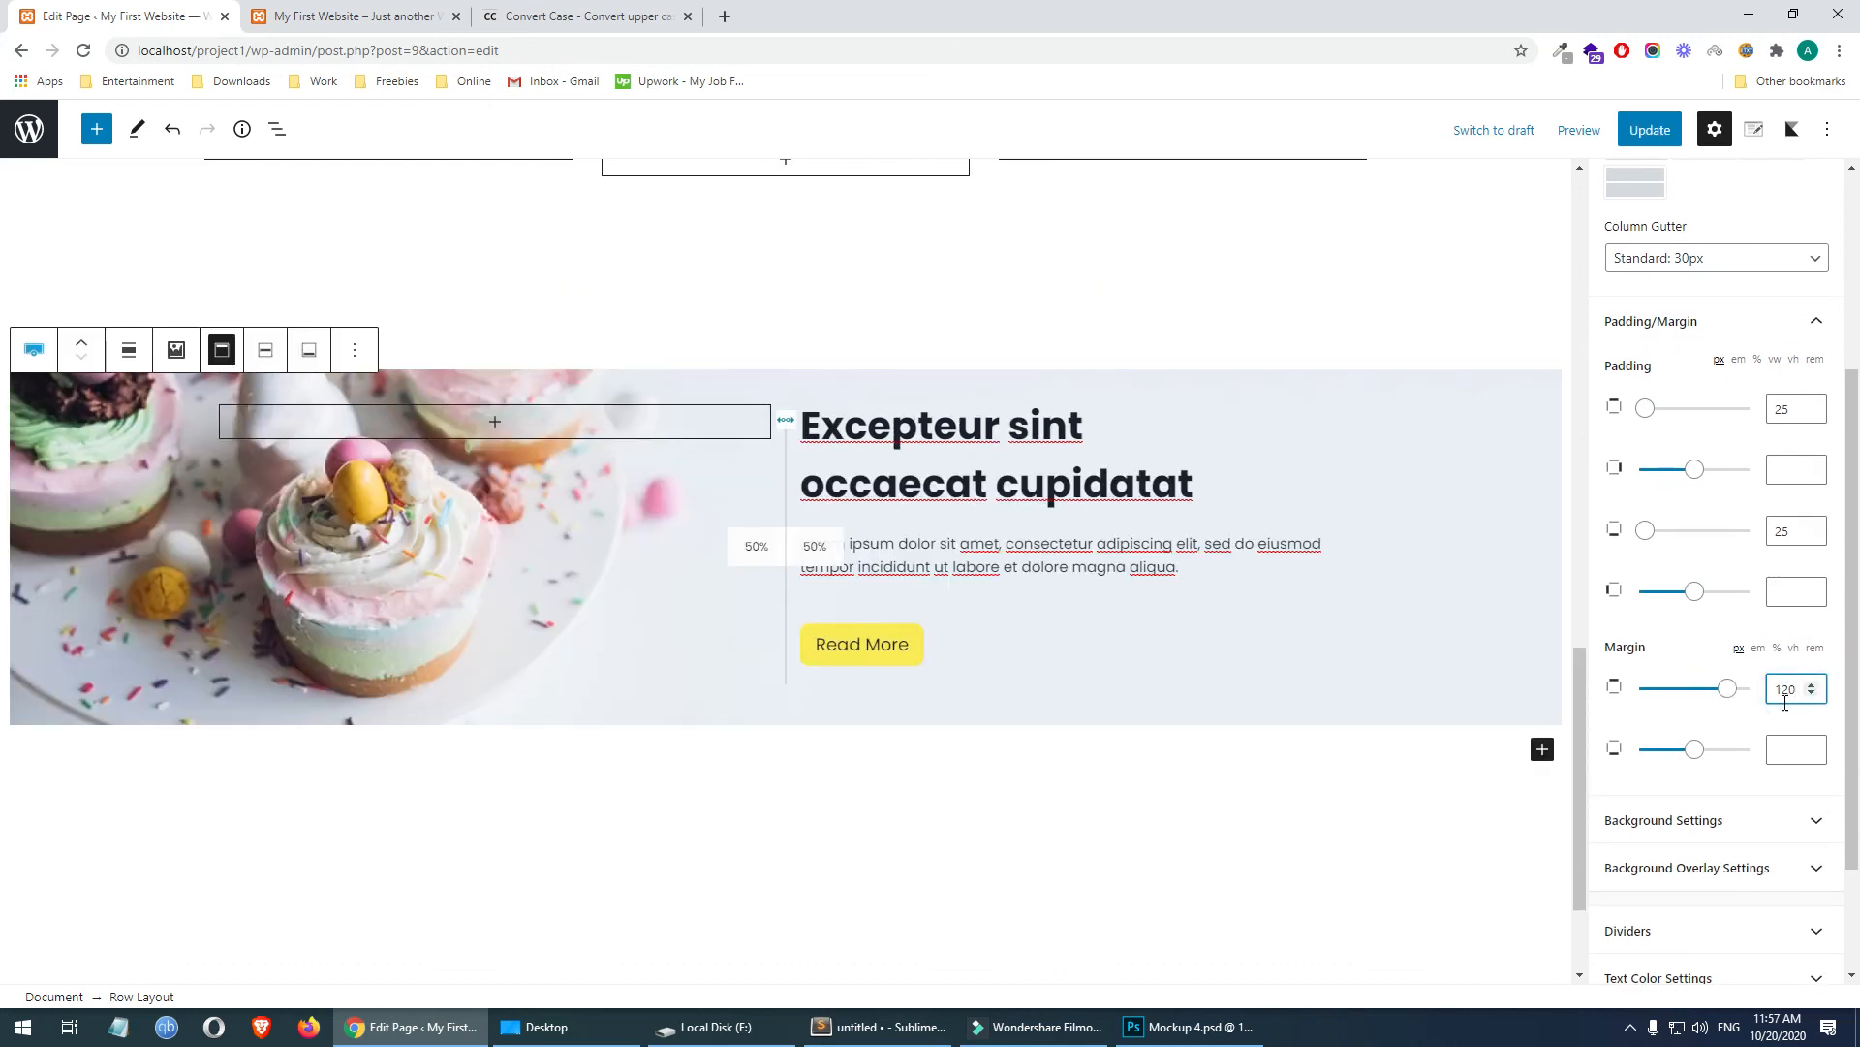
left_click(1800, 748)
type("120")
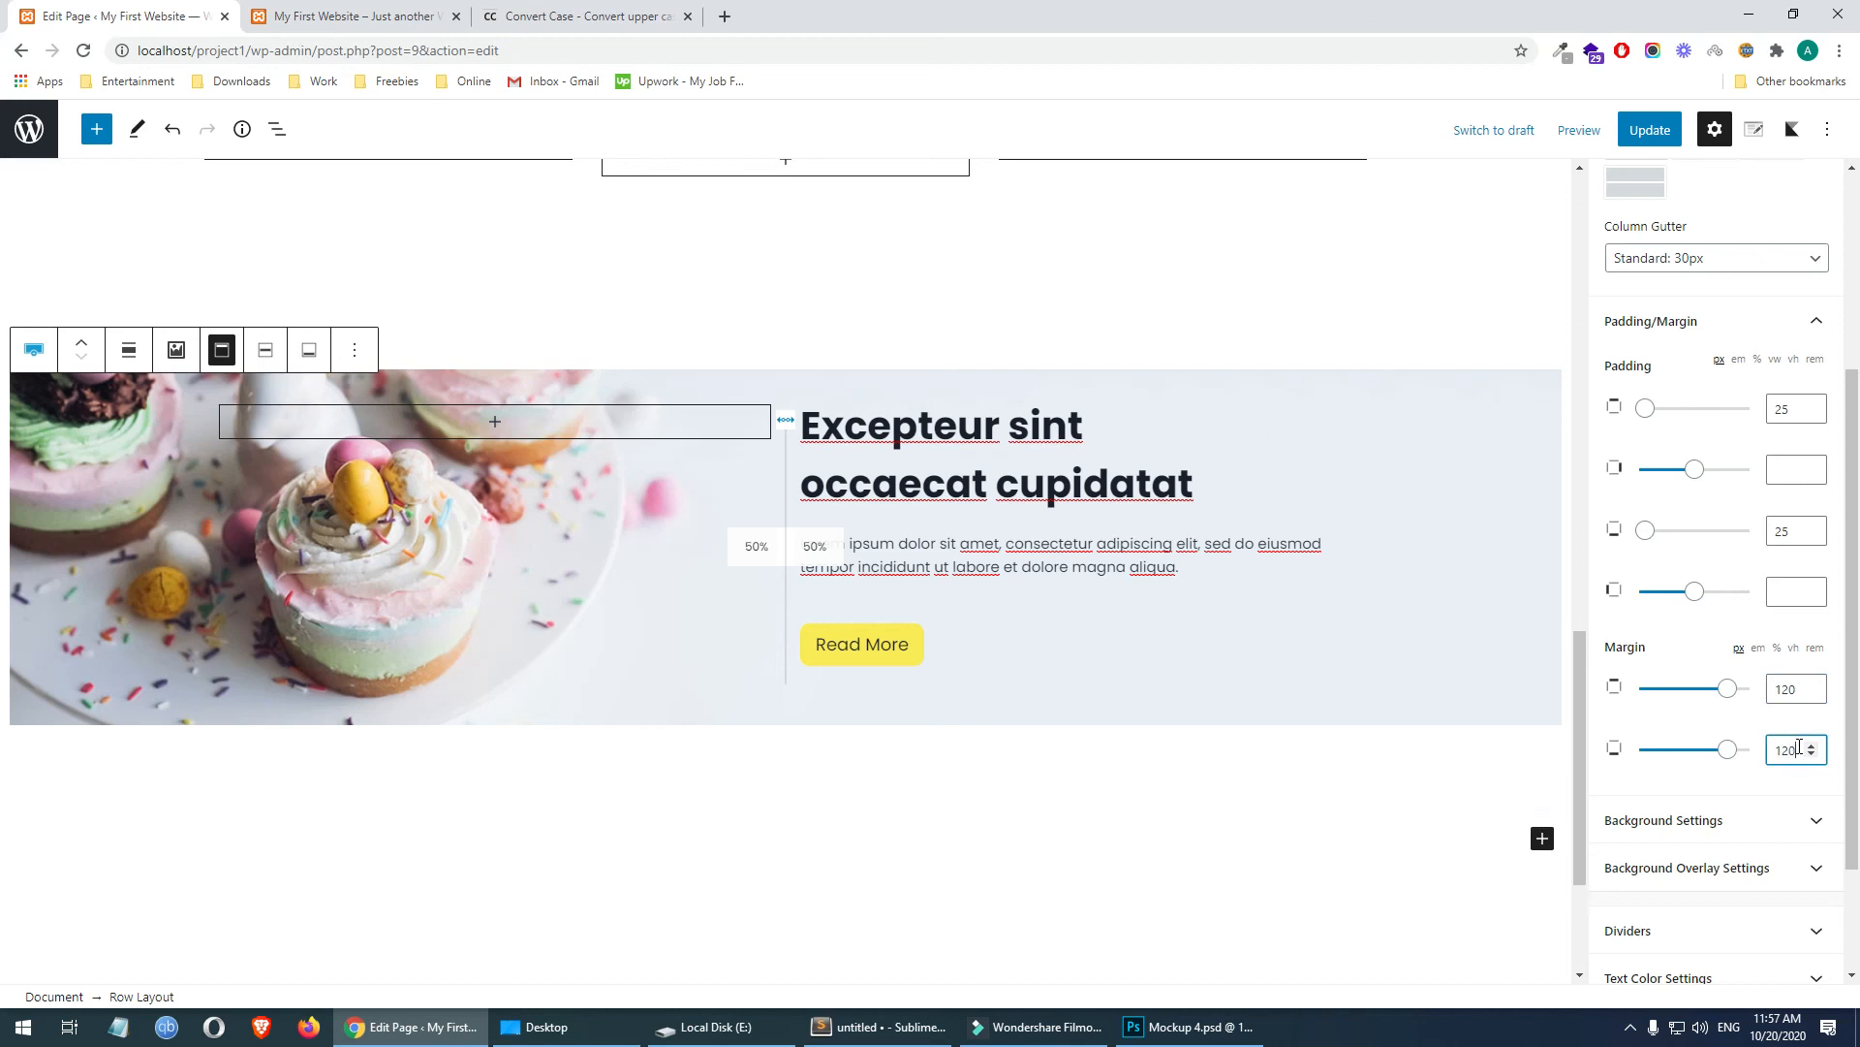
- Update the page and check the cupcake banner's spacing and heading on the reloaded live site
left_click(1650, 130)
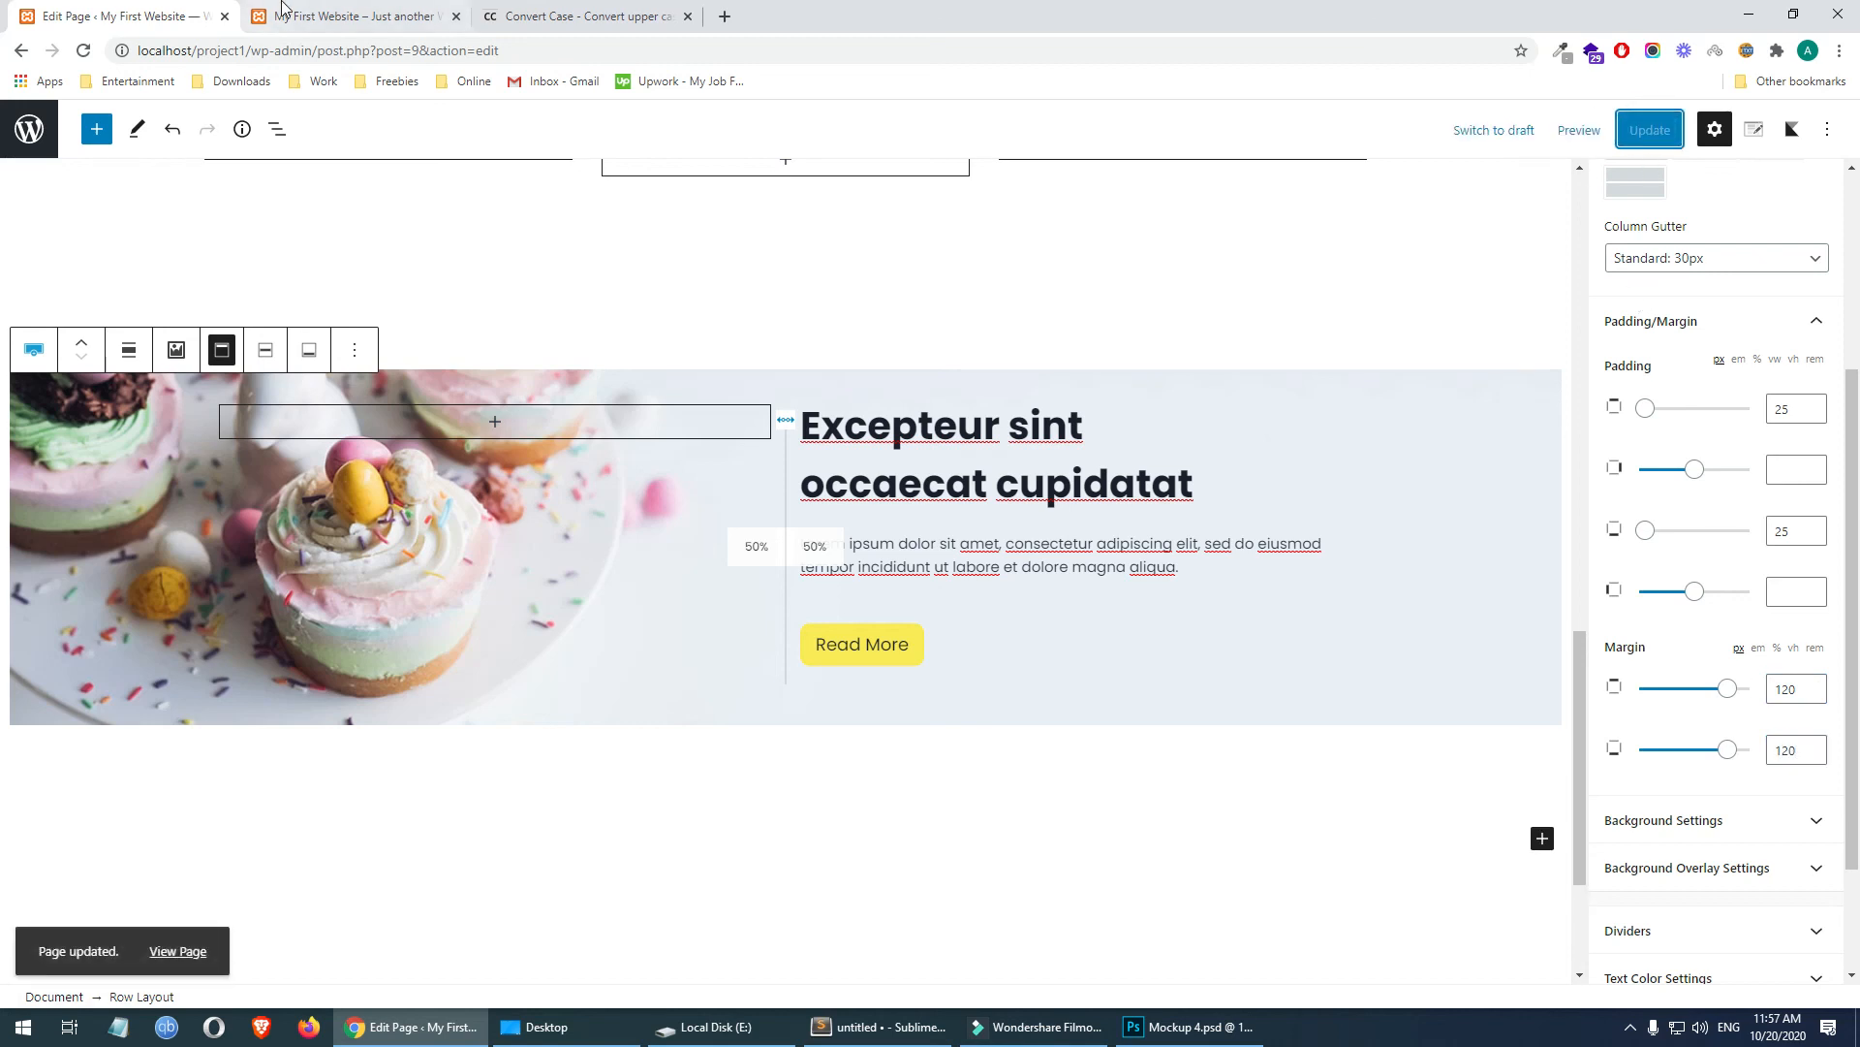
left_click(284, 21)
key("F5")
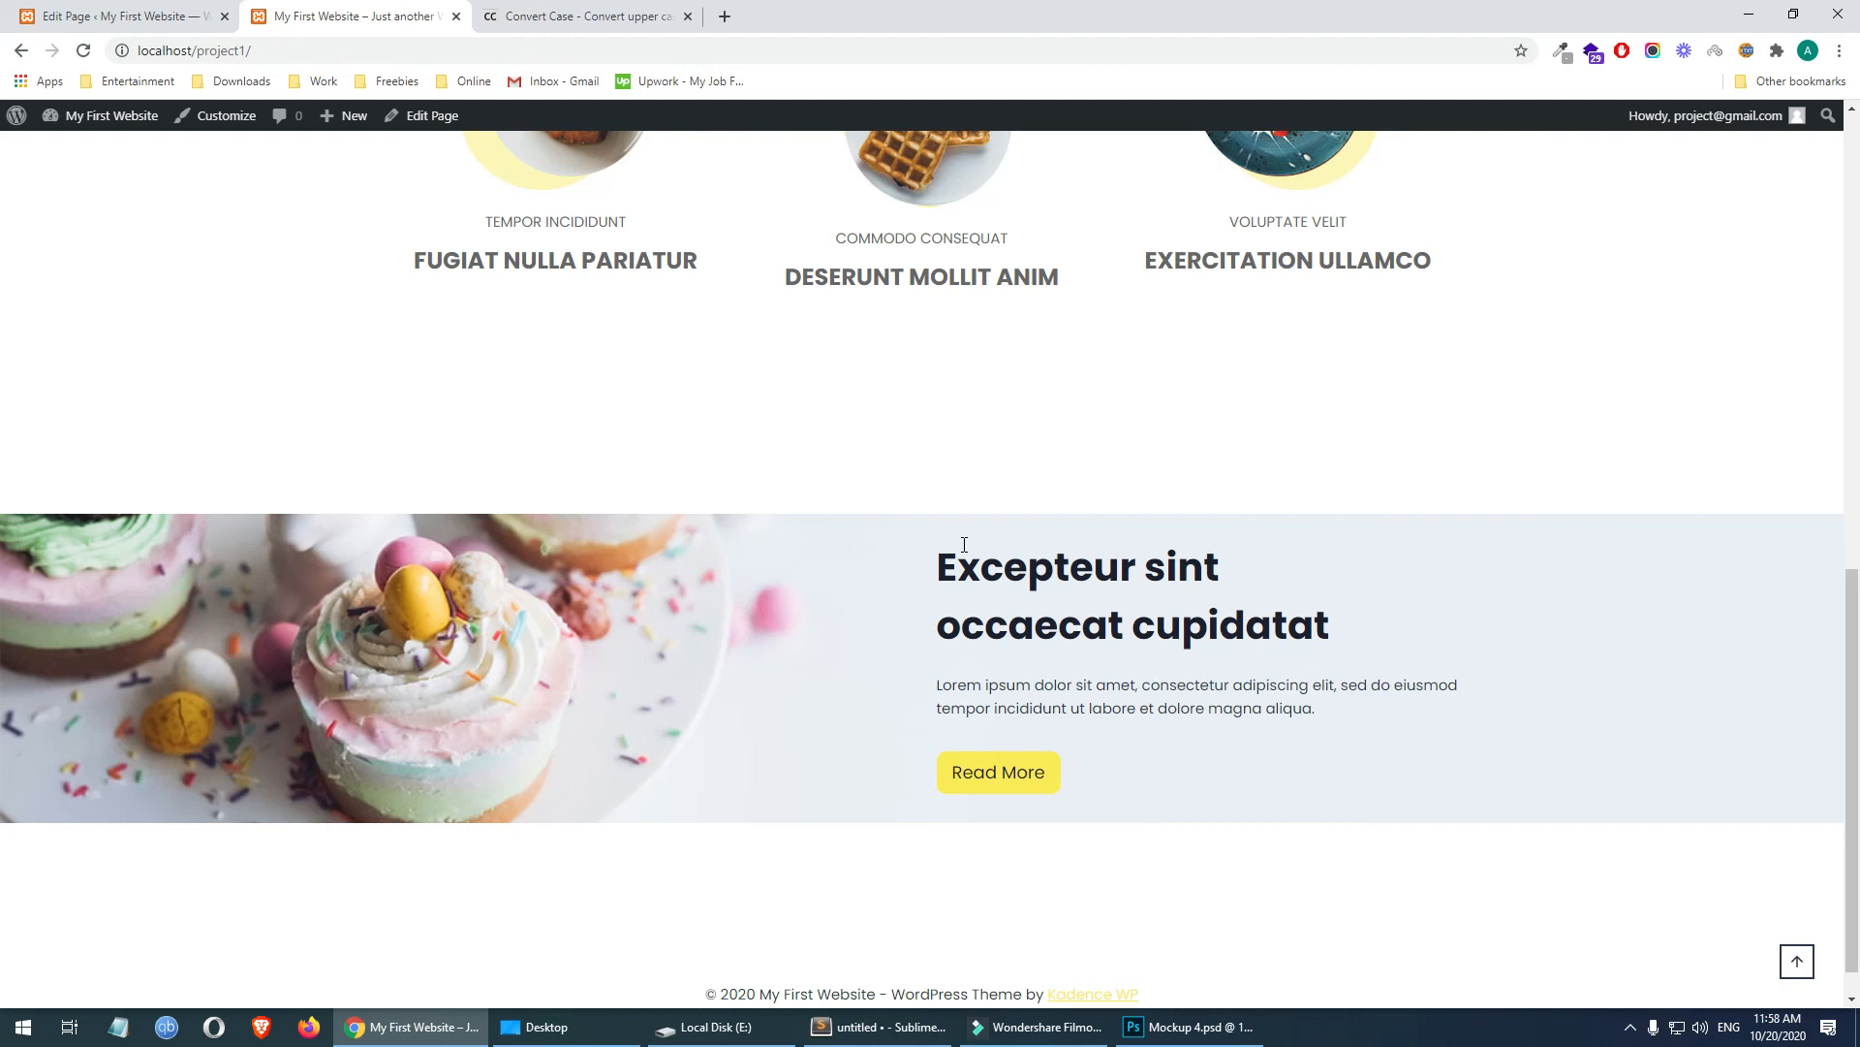
left_click_drag(952, 549, 1369, 636)
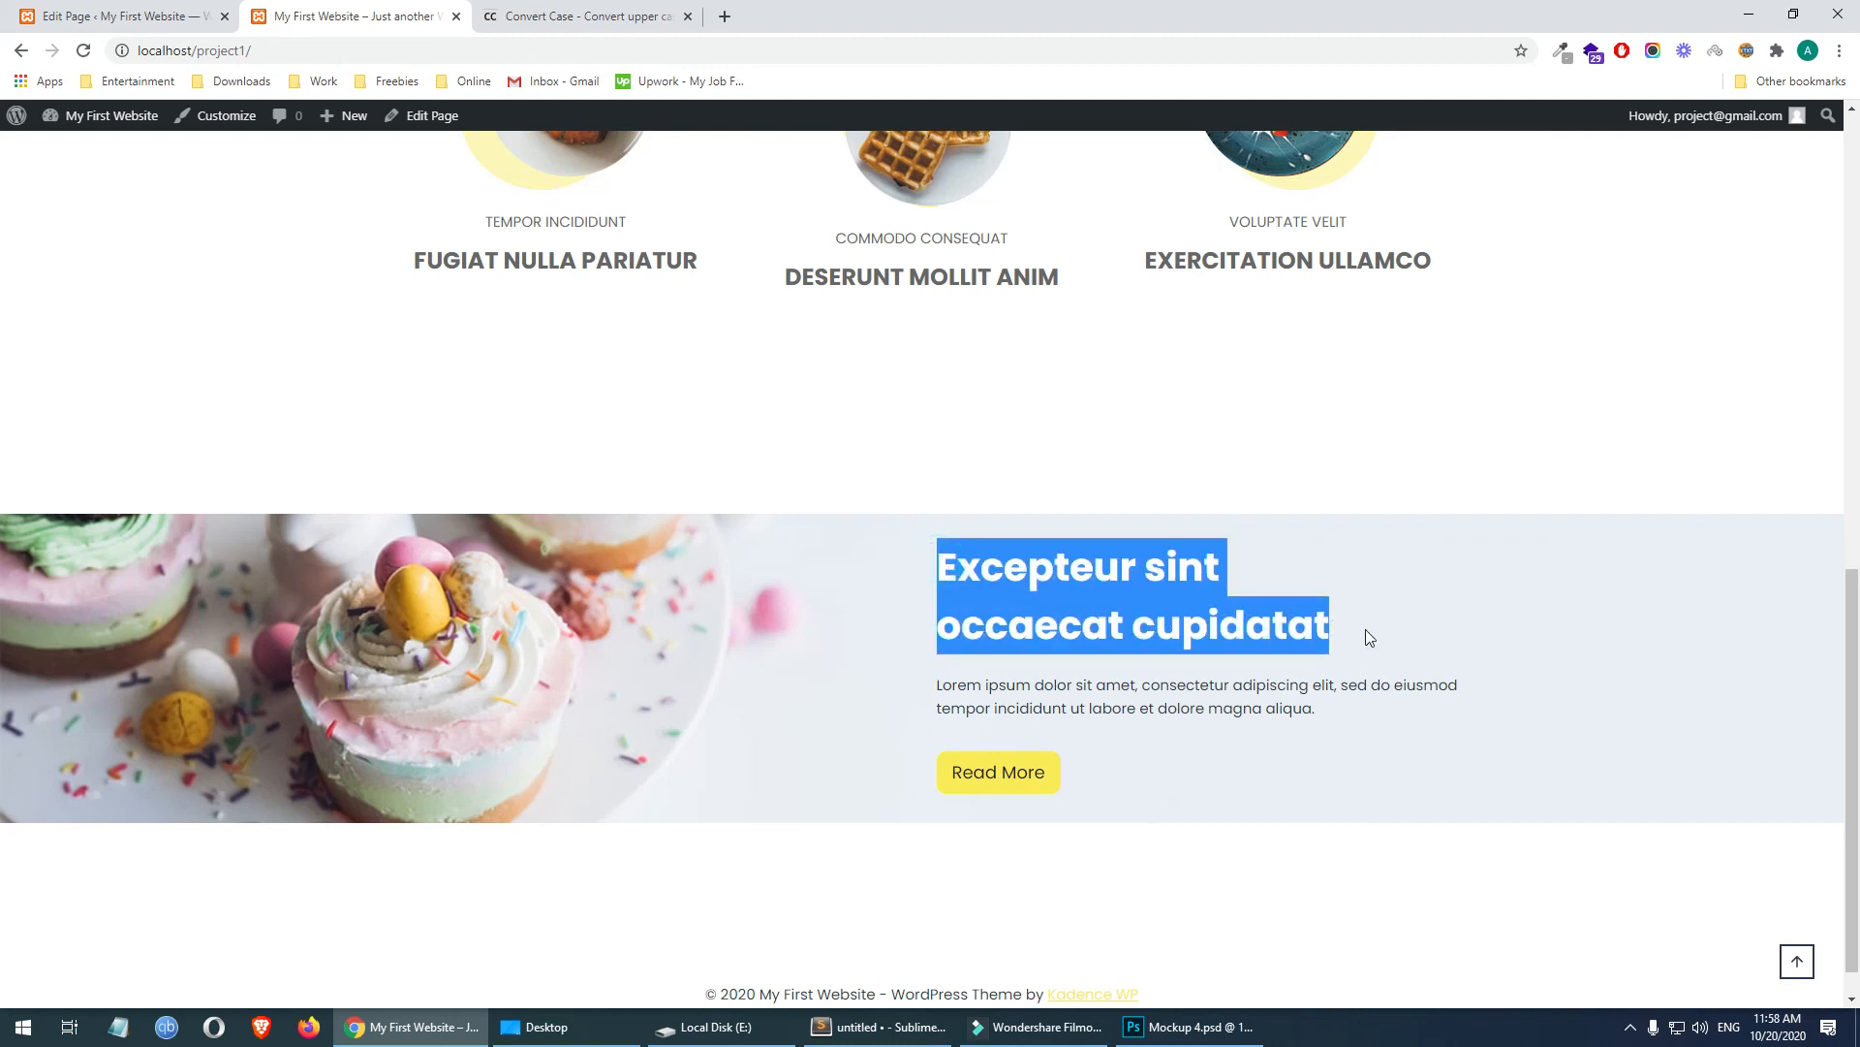
- Clear the cupcake row's top and bottom margins in the page editor and set its padding to 120 px top and 100 px bottom
left_click(215, 13)
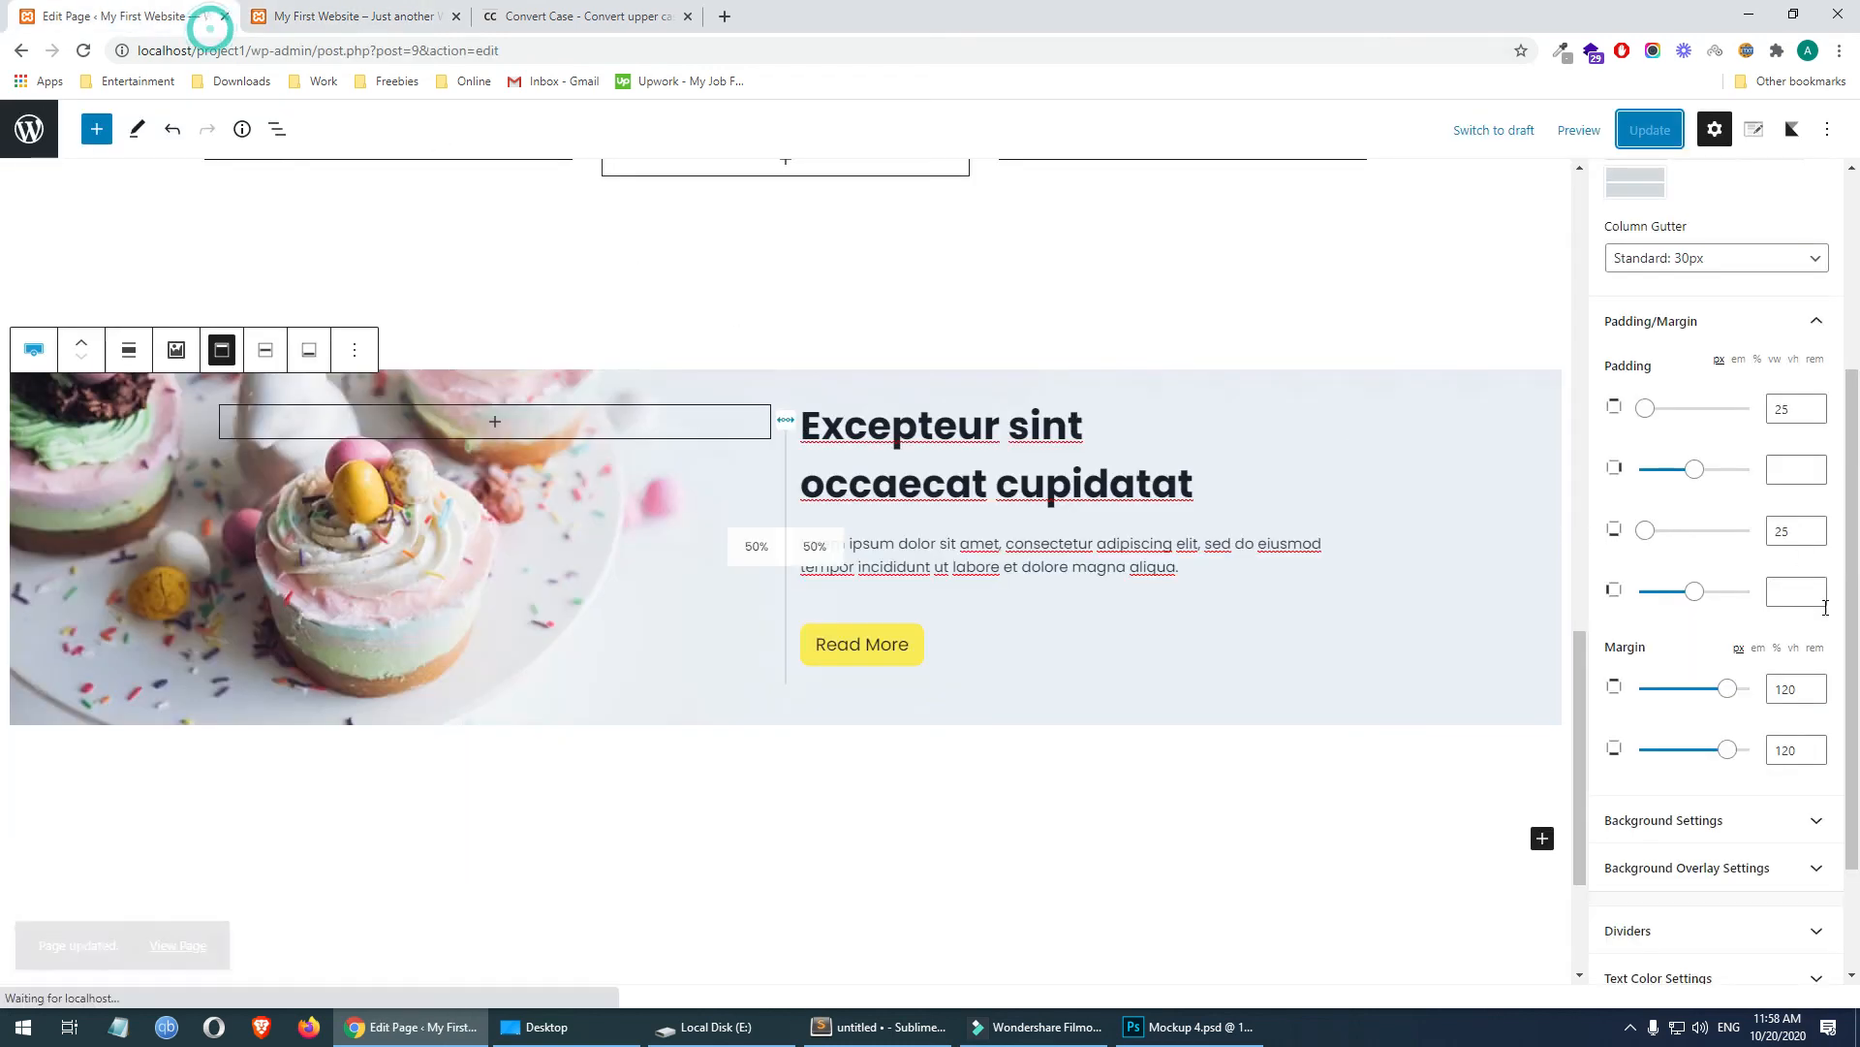
double_click(1793, 688)
key("BackSpace")
double_click(1778, 751)
key("BackSpace")
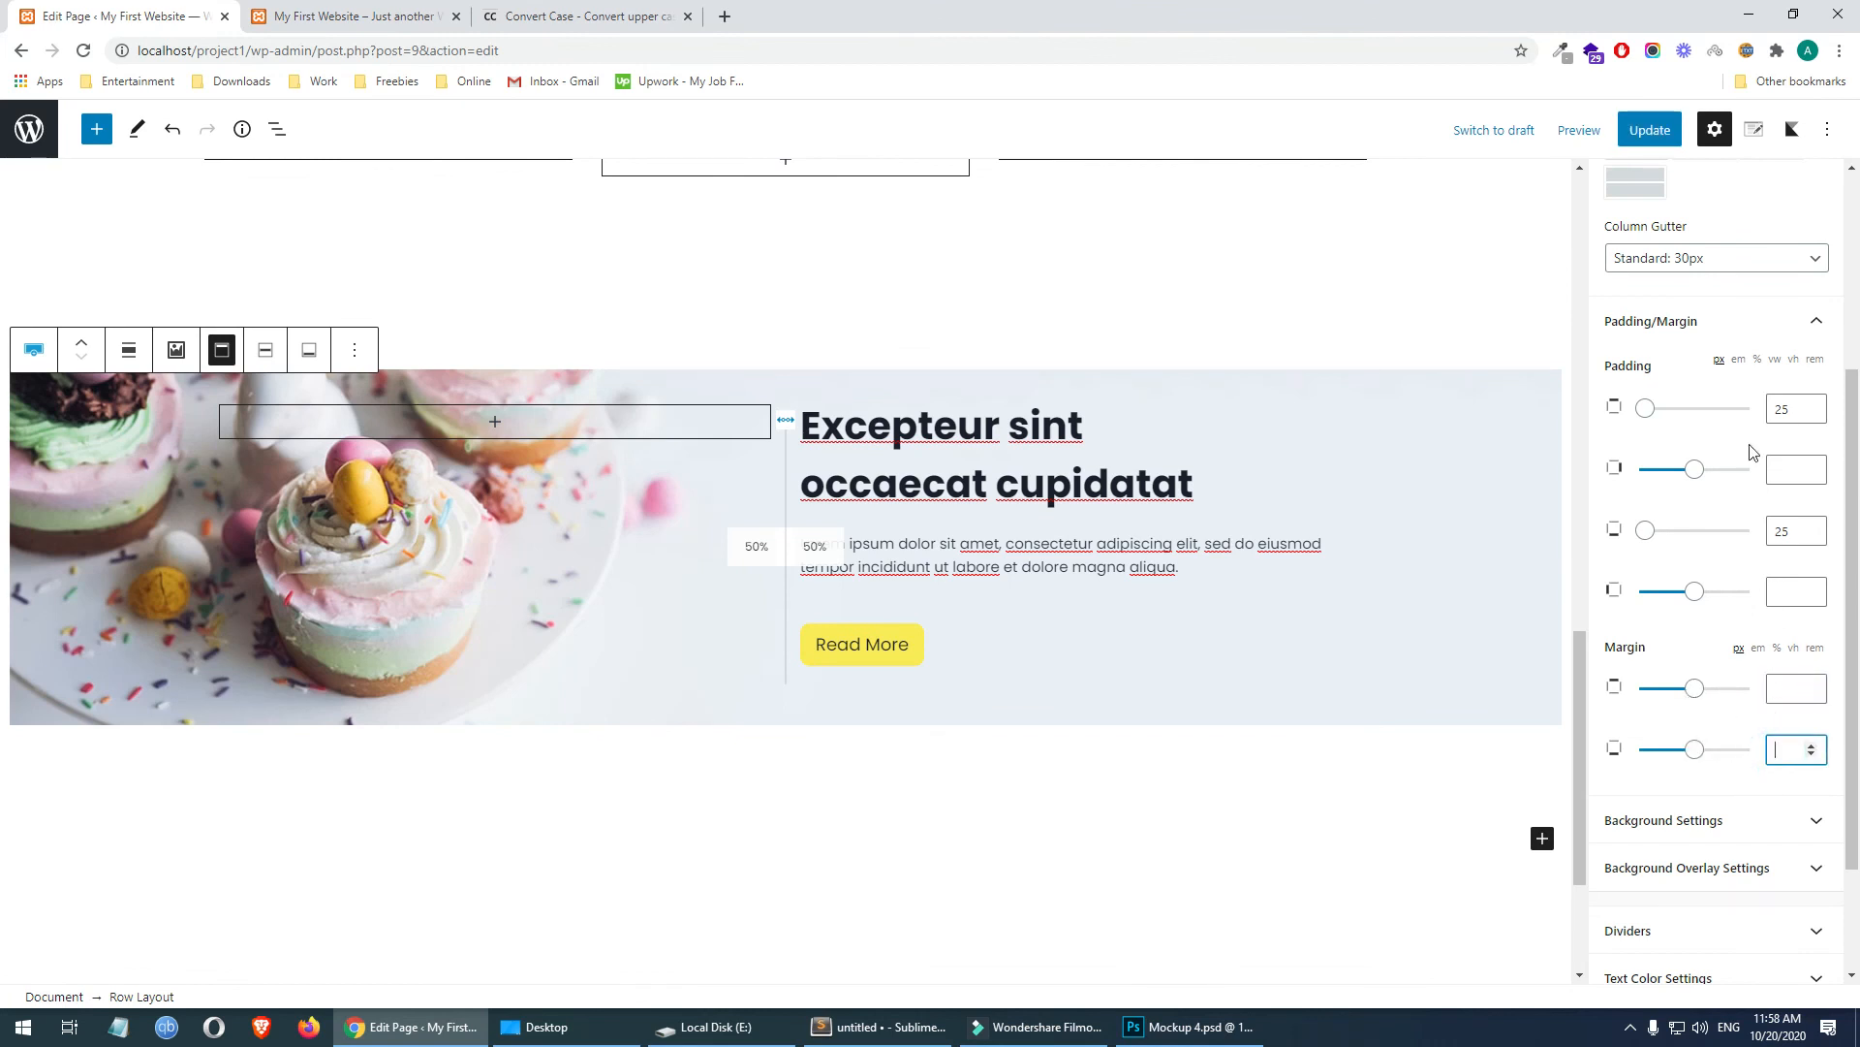
double_click(1798, 421)
type("120")
key("Tab")
double_click(1786, 531)
type("100")
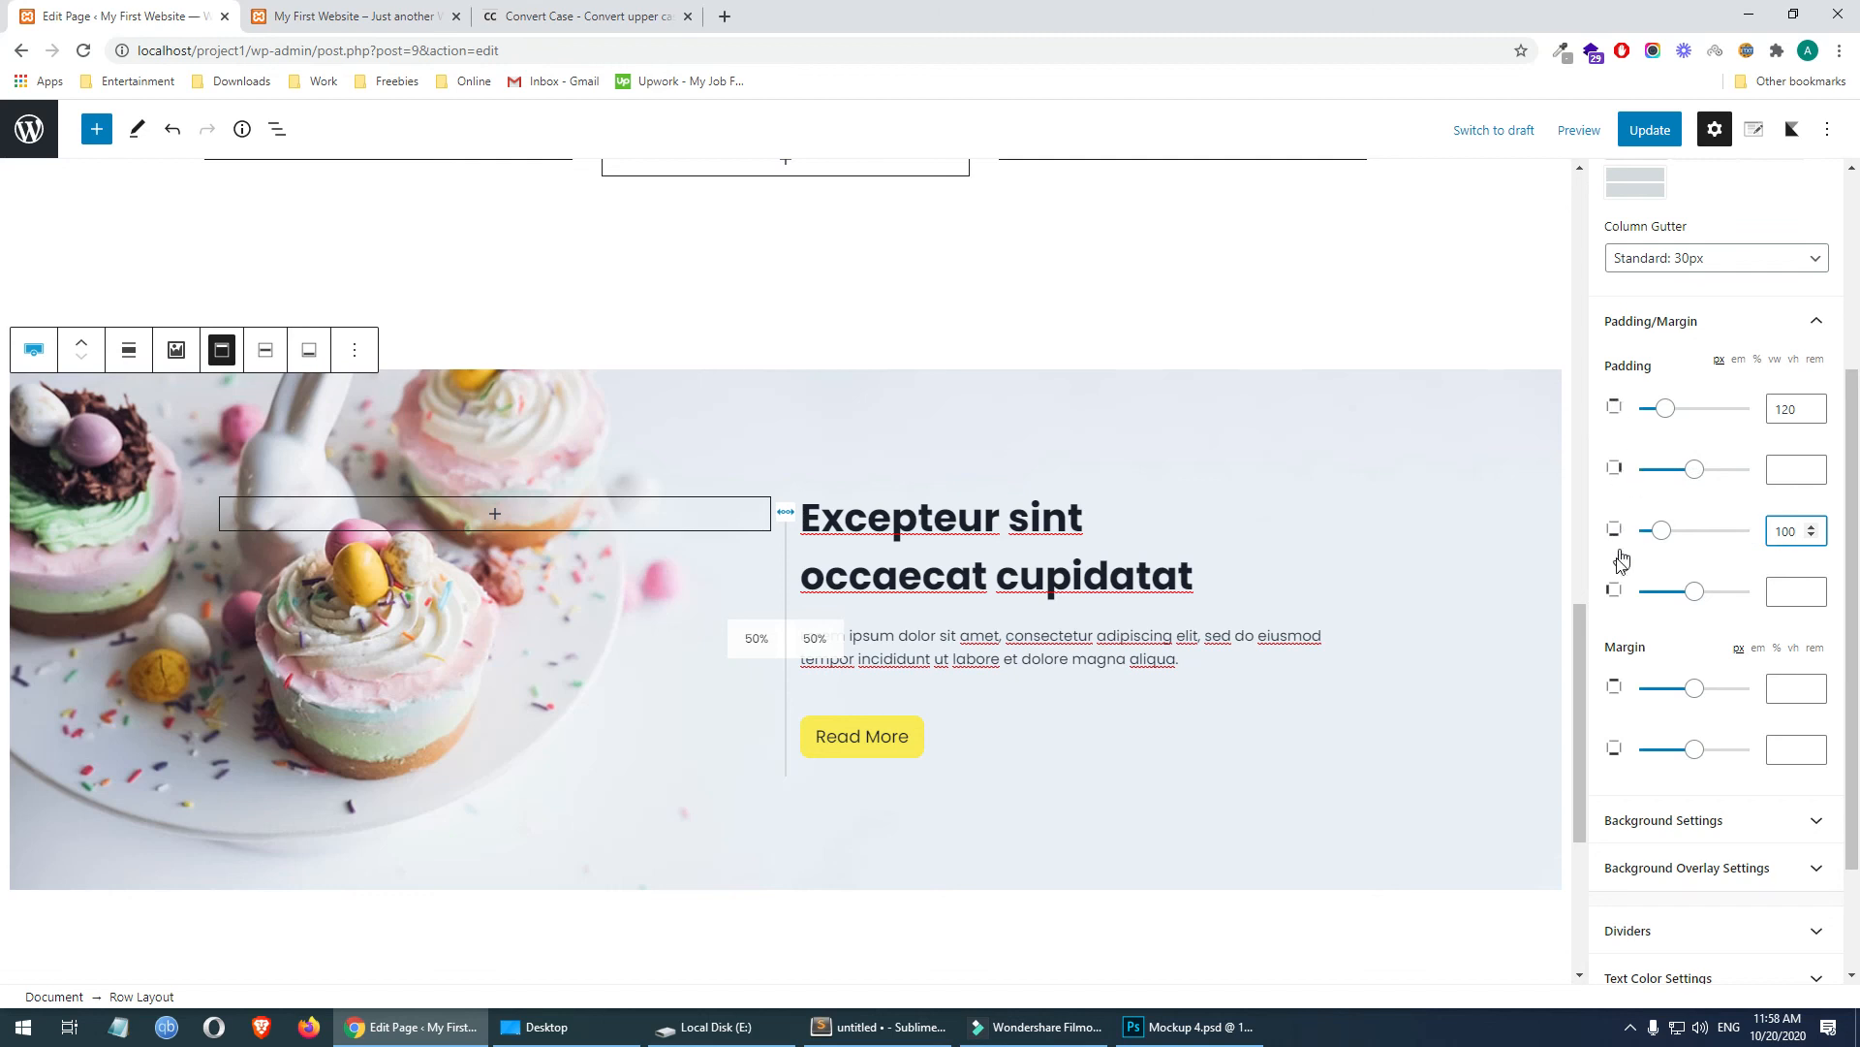
- Update the page and compare the padded banner and its heading on the live site with the Photoshop mockup
left_click(1649, 130)
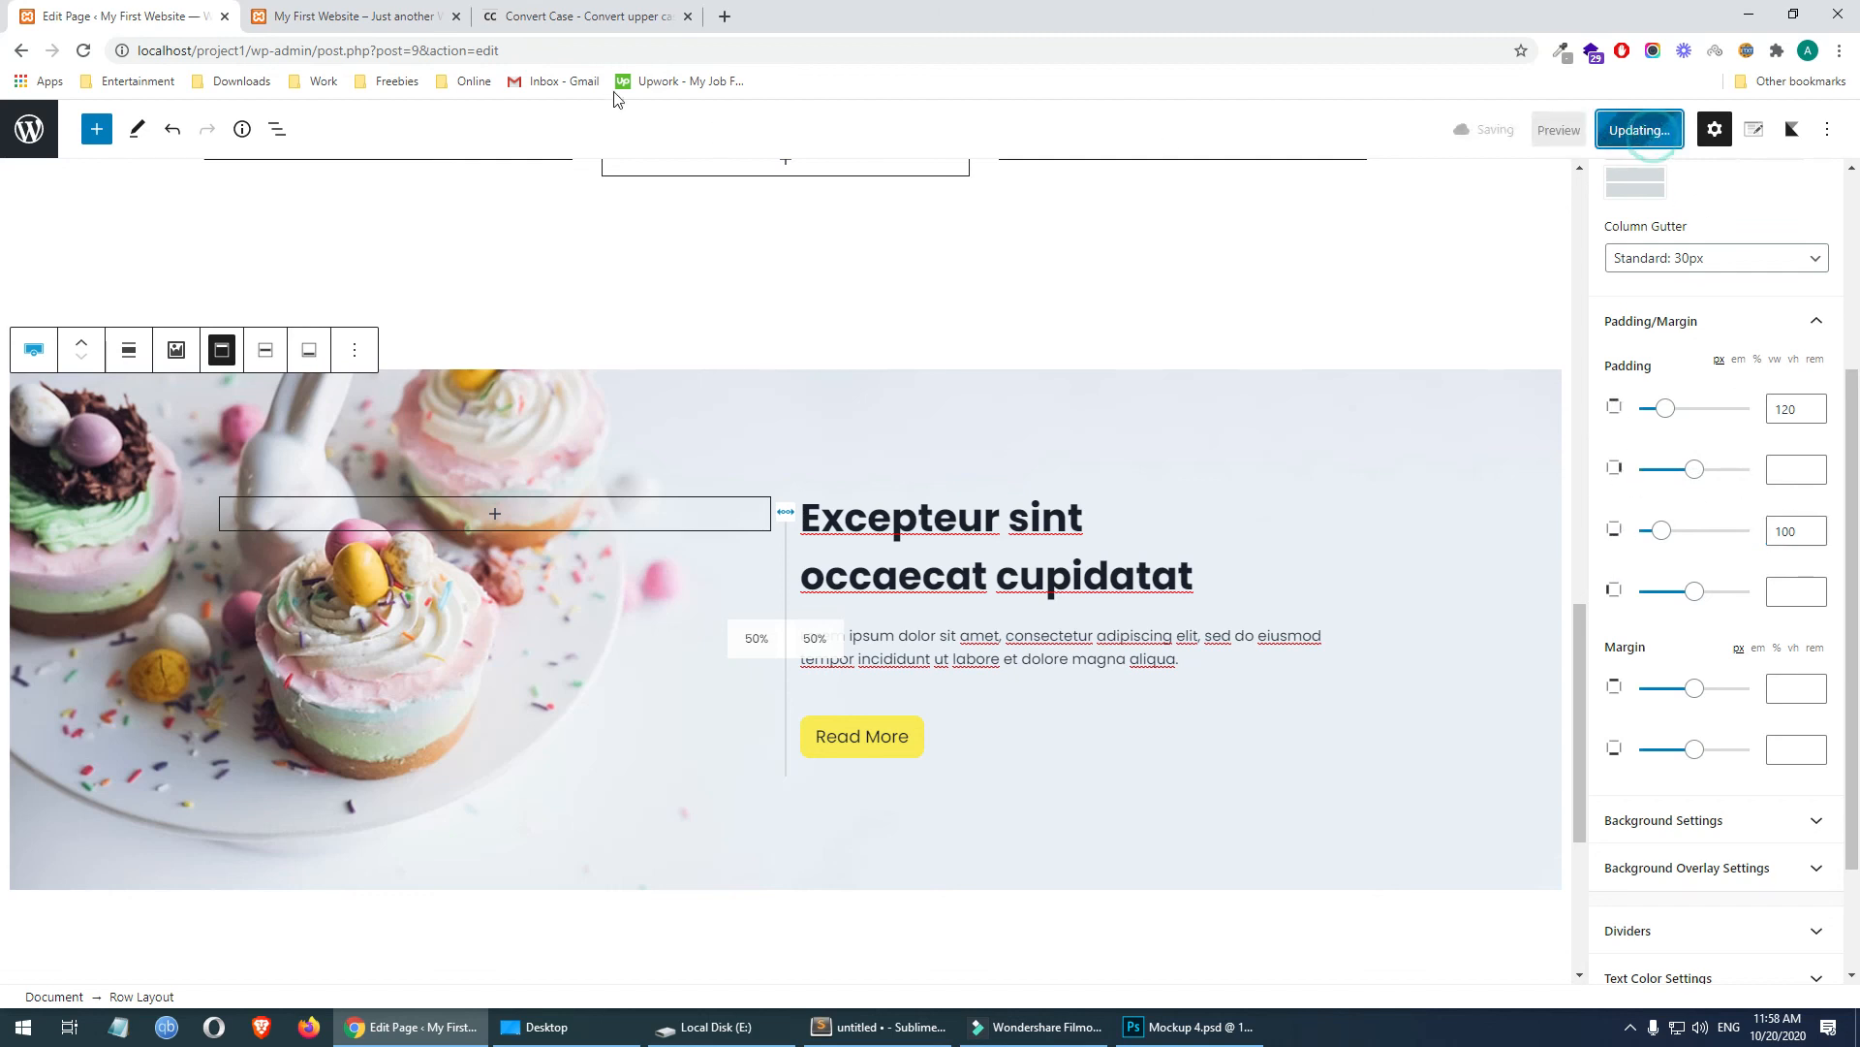
left_click(336, 15)
key("F5")
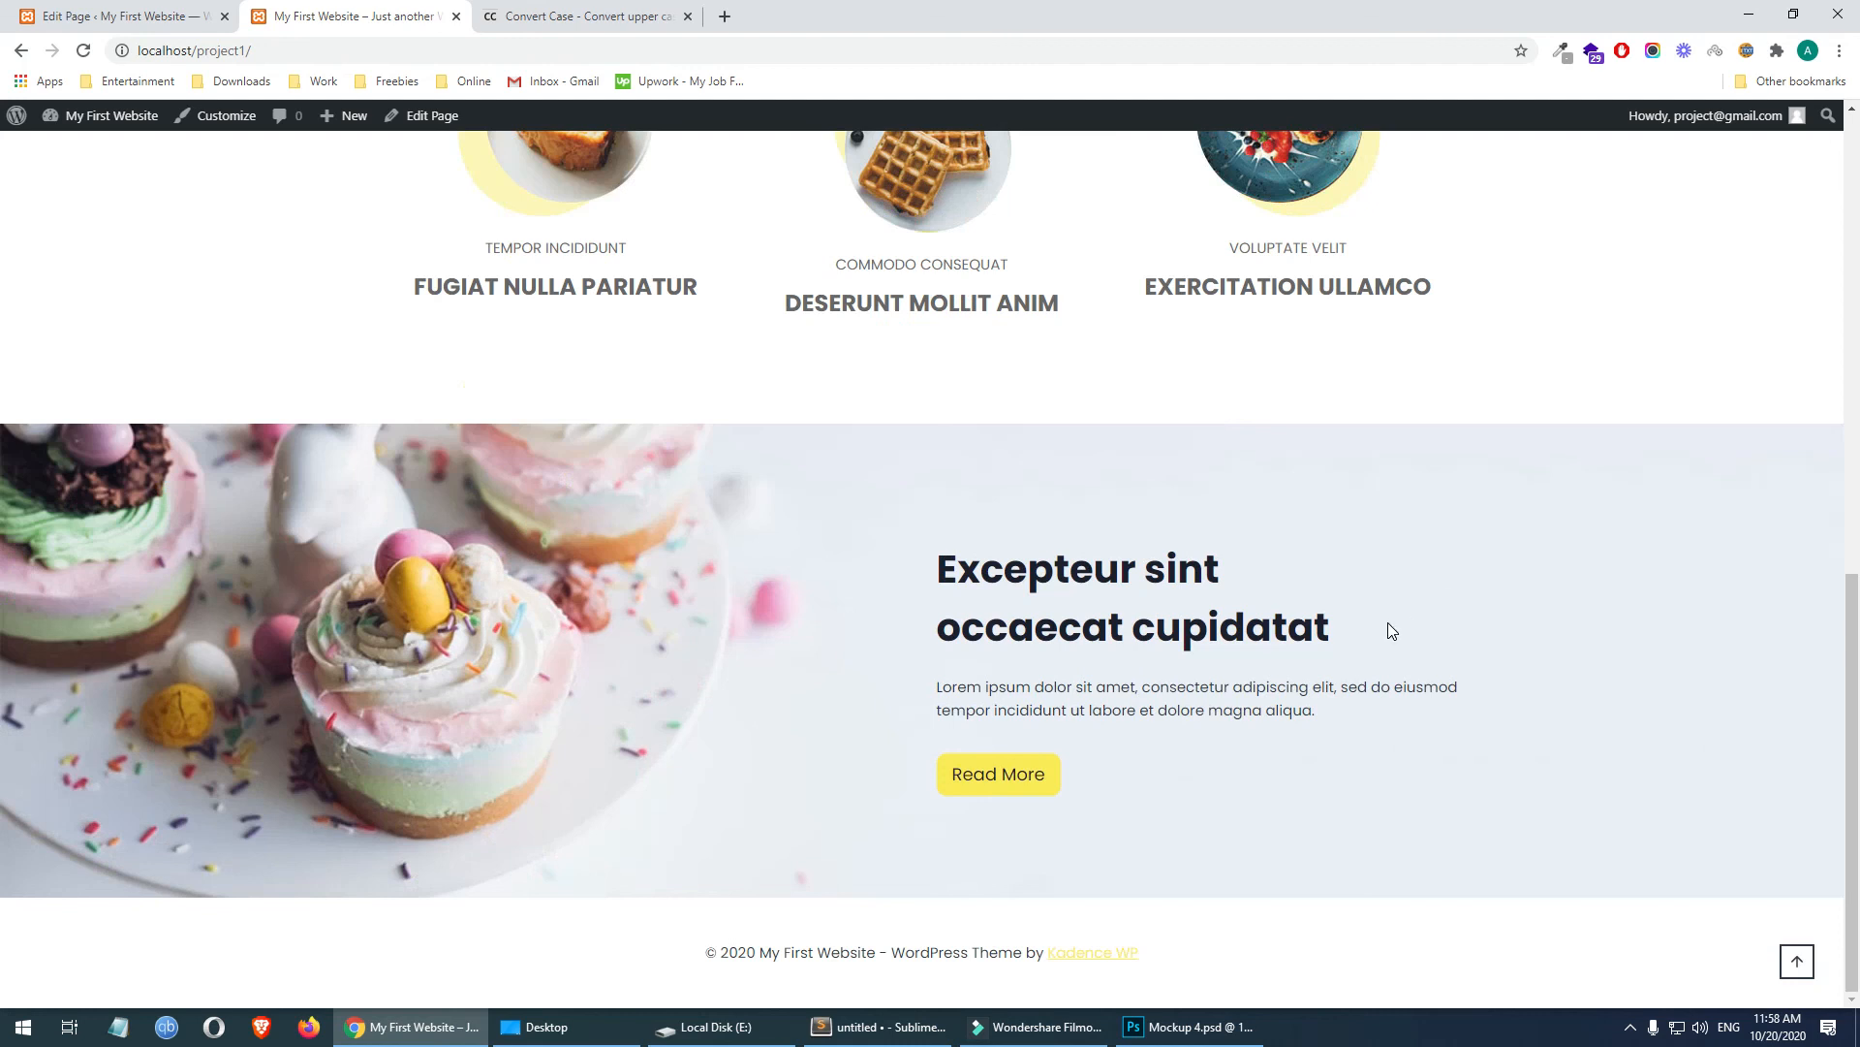
left_click_drag(949, 562, 1367, 615)
left_click(1412, 665)
left_click(1188, 1026)
left_click(416, 1027)
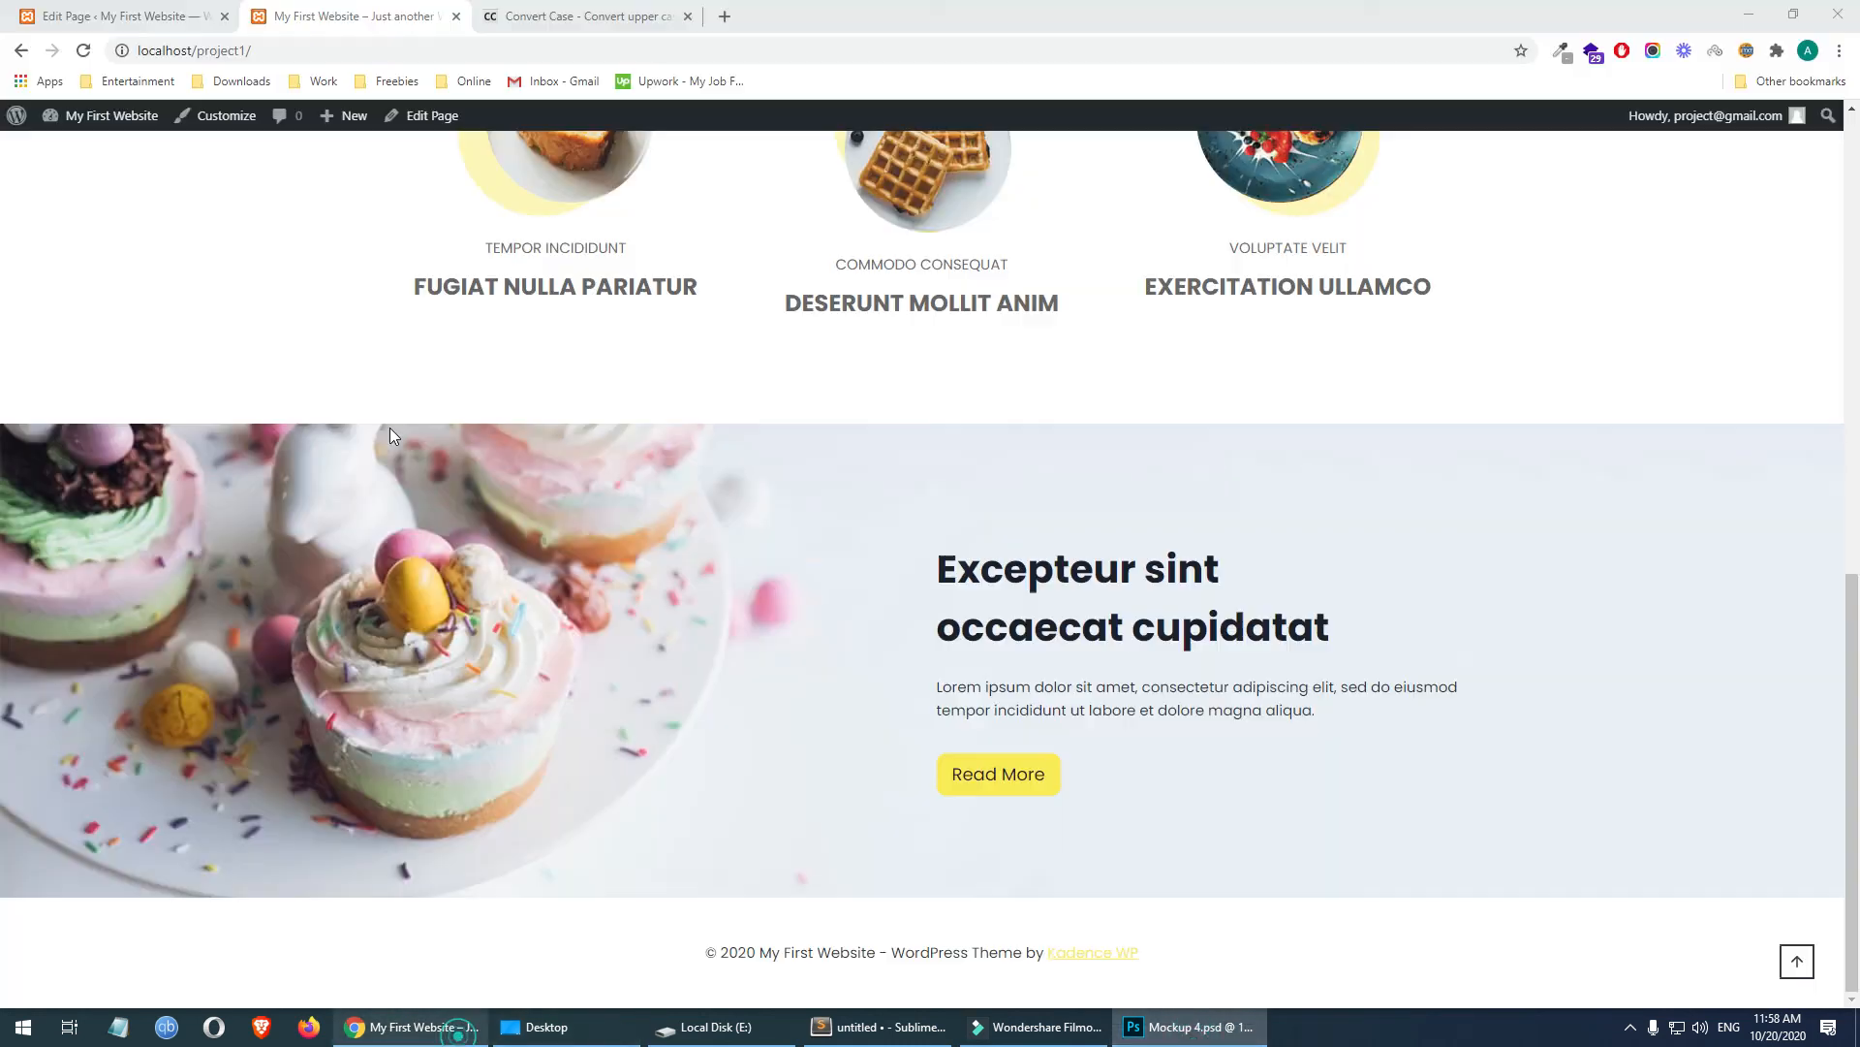
- Set the text transform of the banner heading "Excepteur sint occaecat cupidatat" to Uppercase in the page editor
left_click(87, 16)
left_click(890, 529)
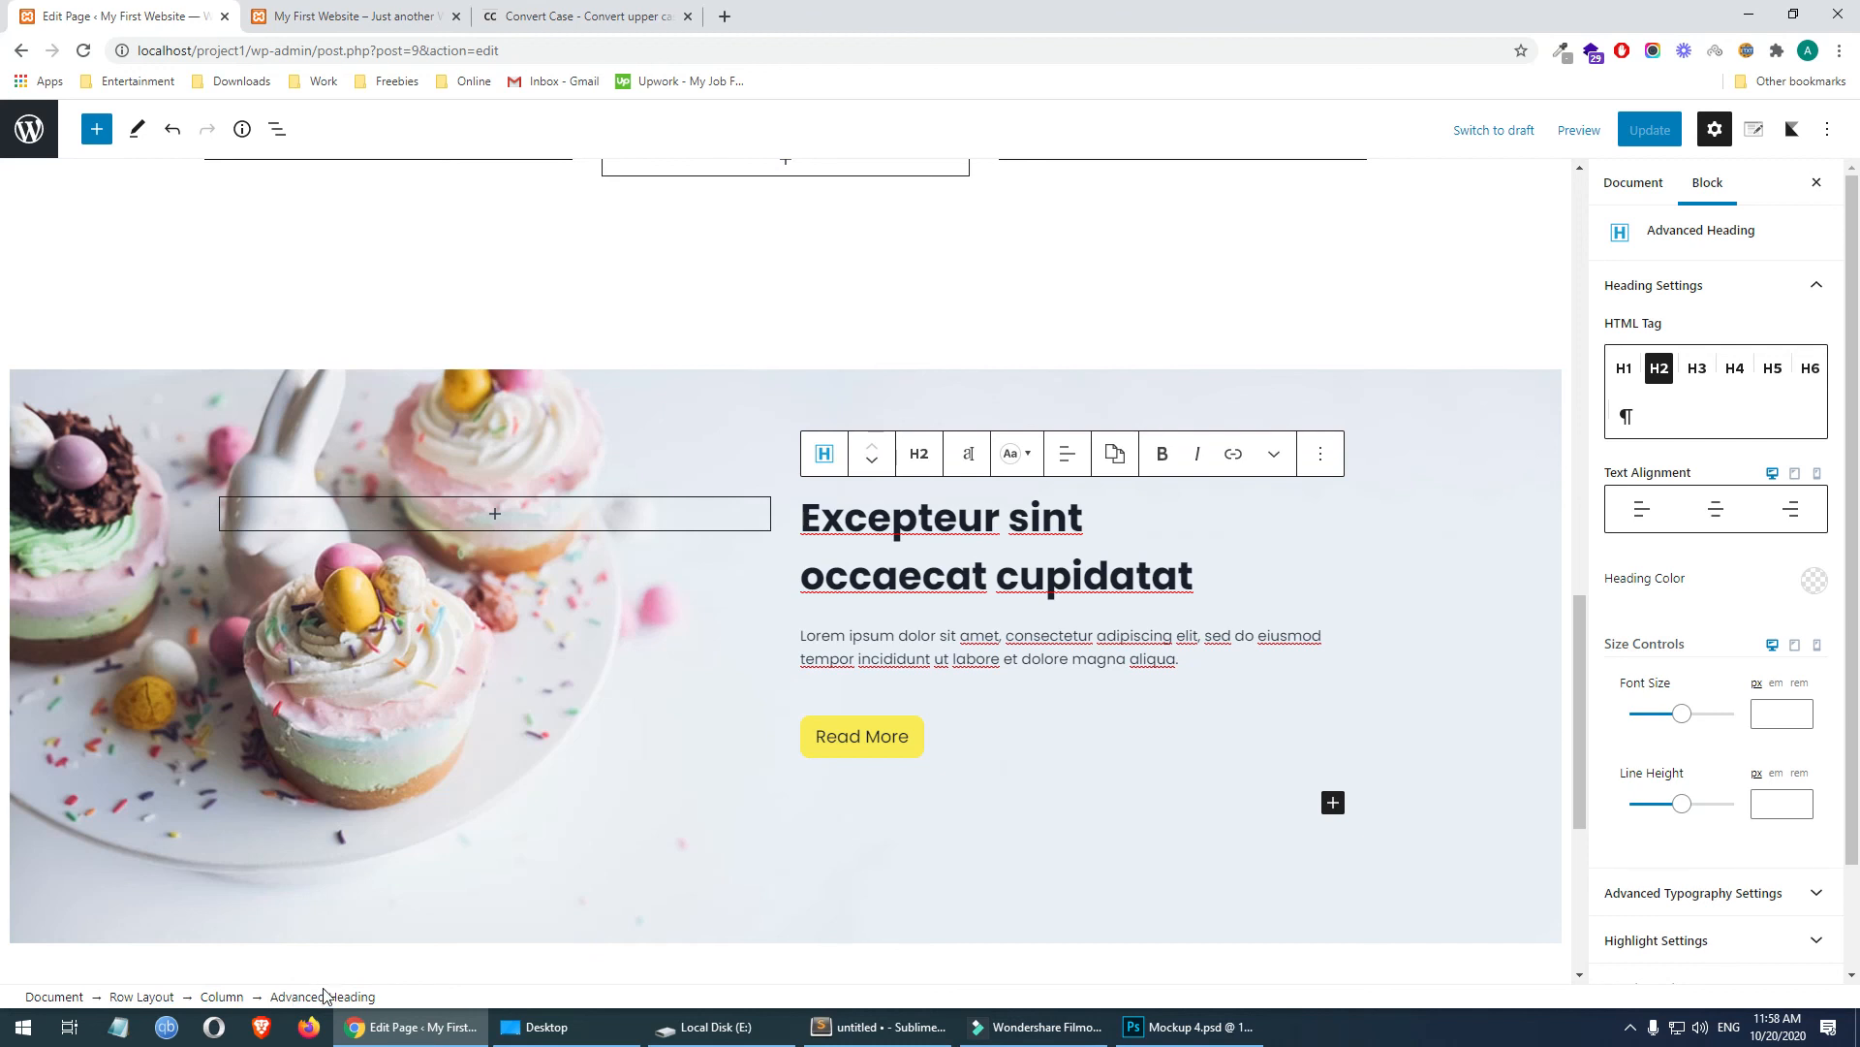
scroll(1766, 676, "down", 2)
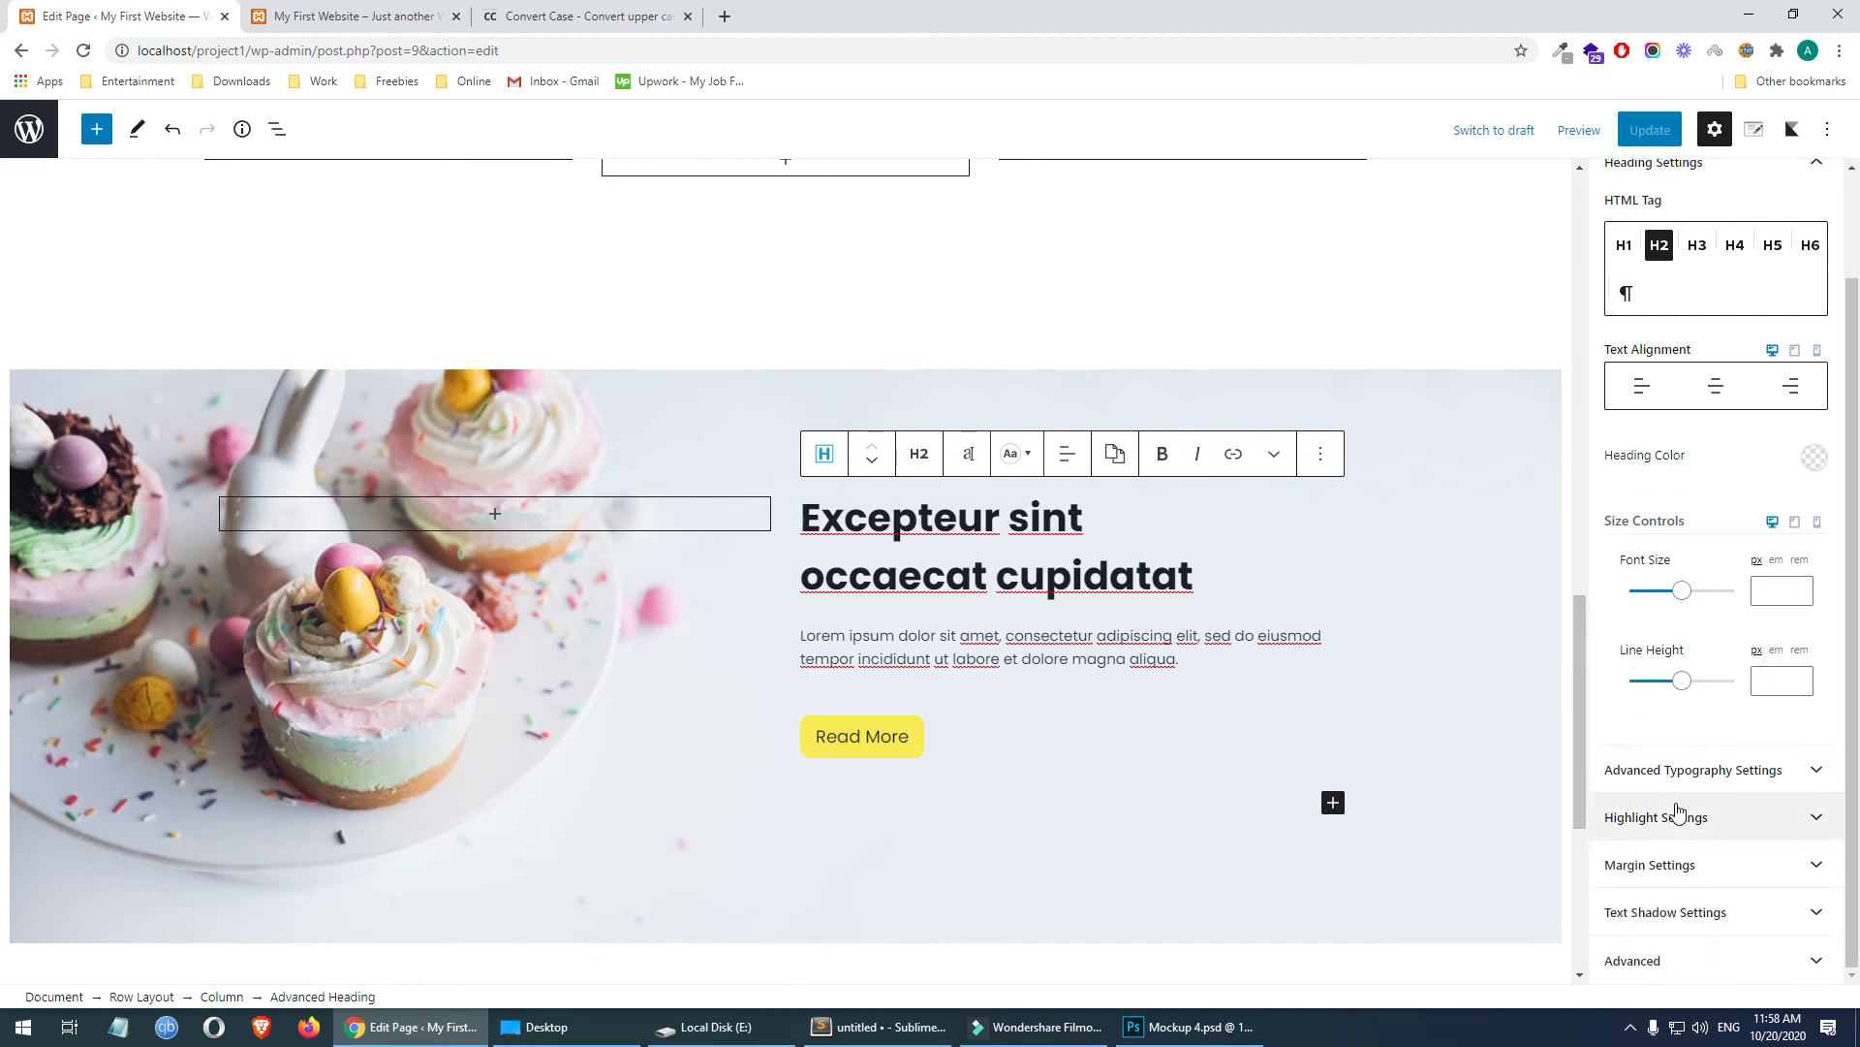
left_click(1749, 771)
scroll(1754, 781, "down", 3)
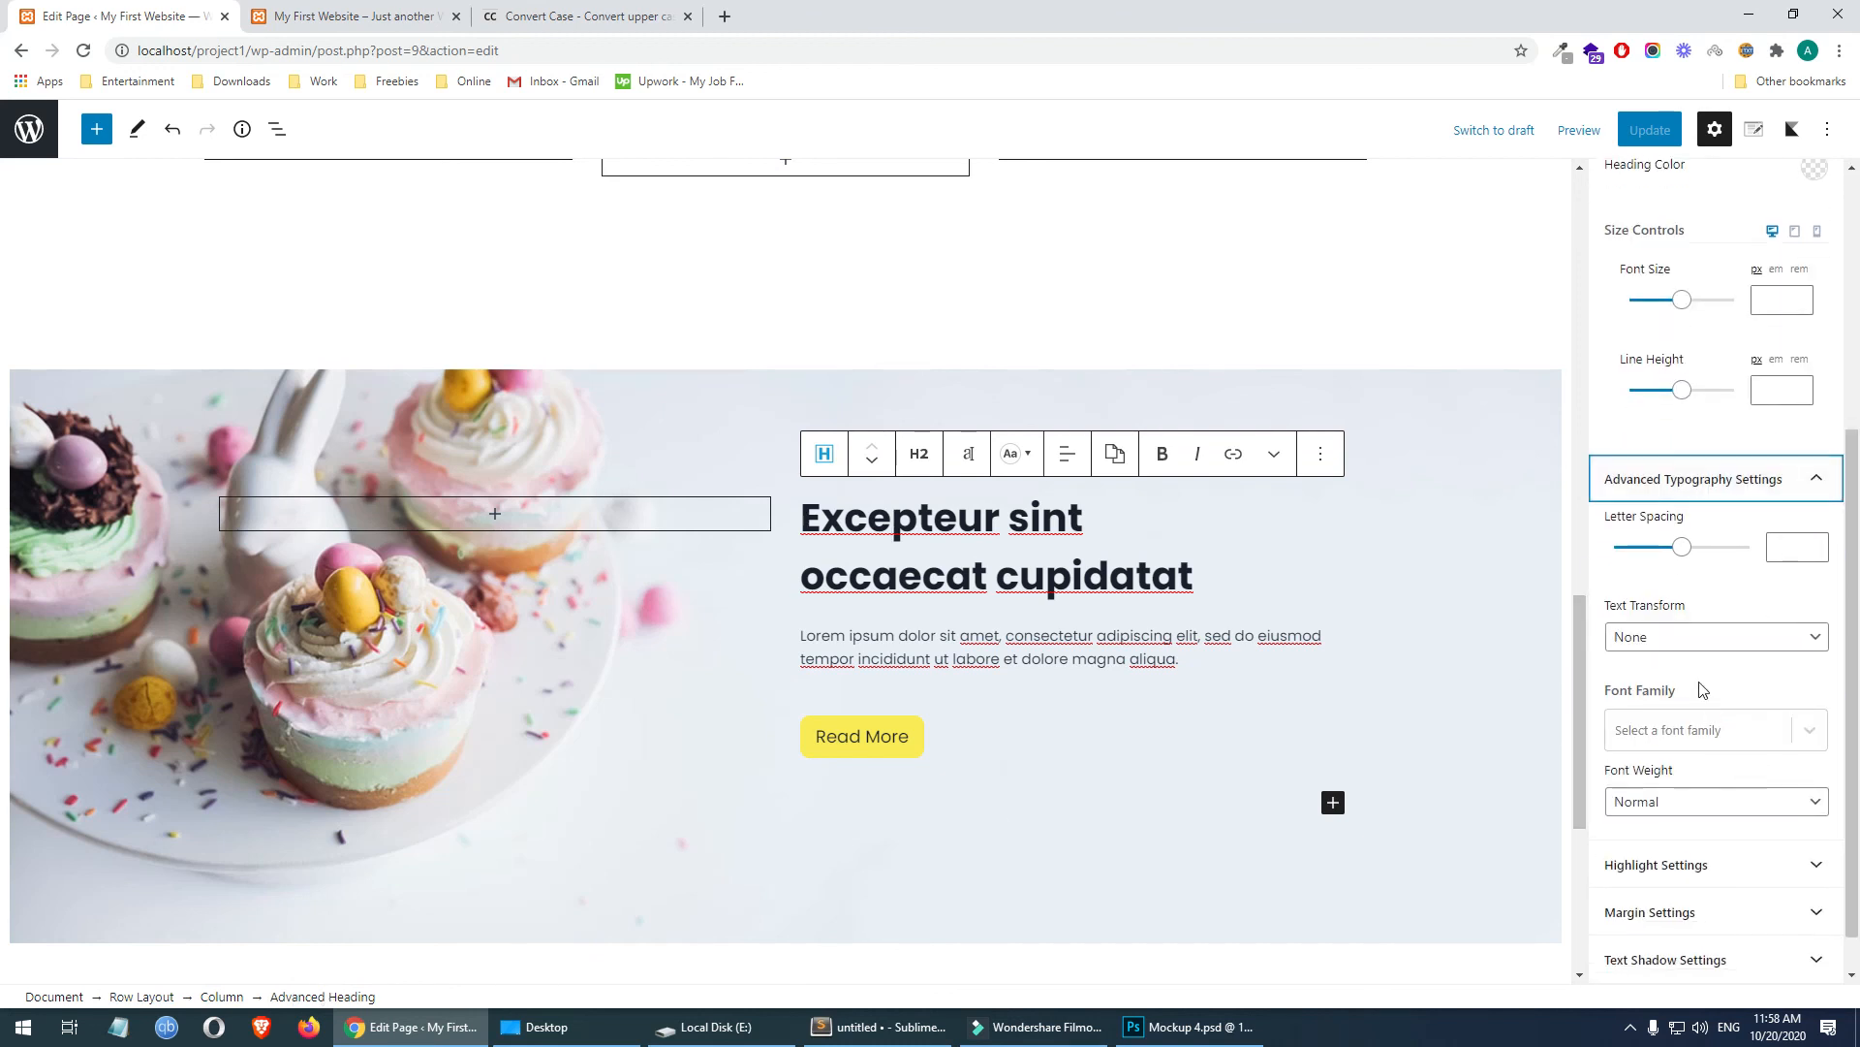
left_click(1691, 634)
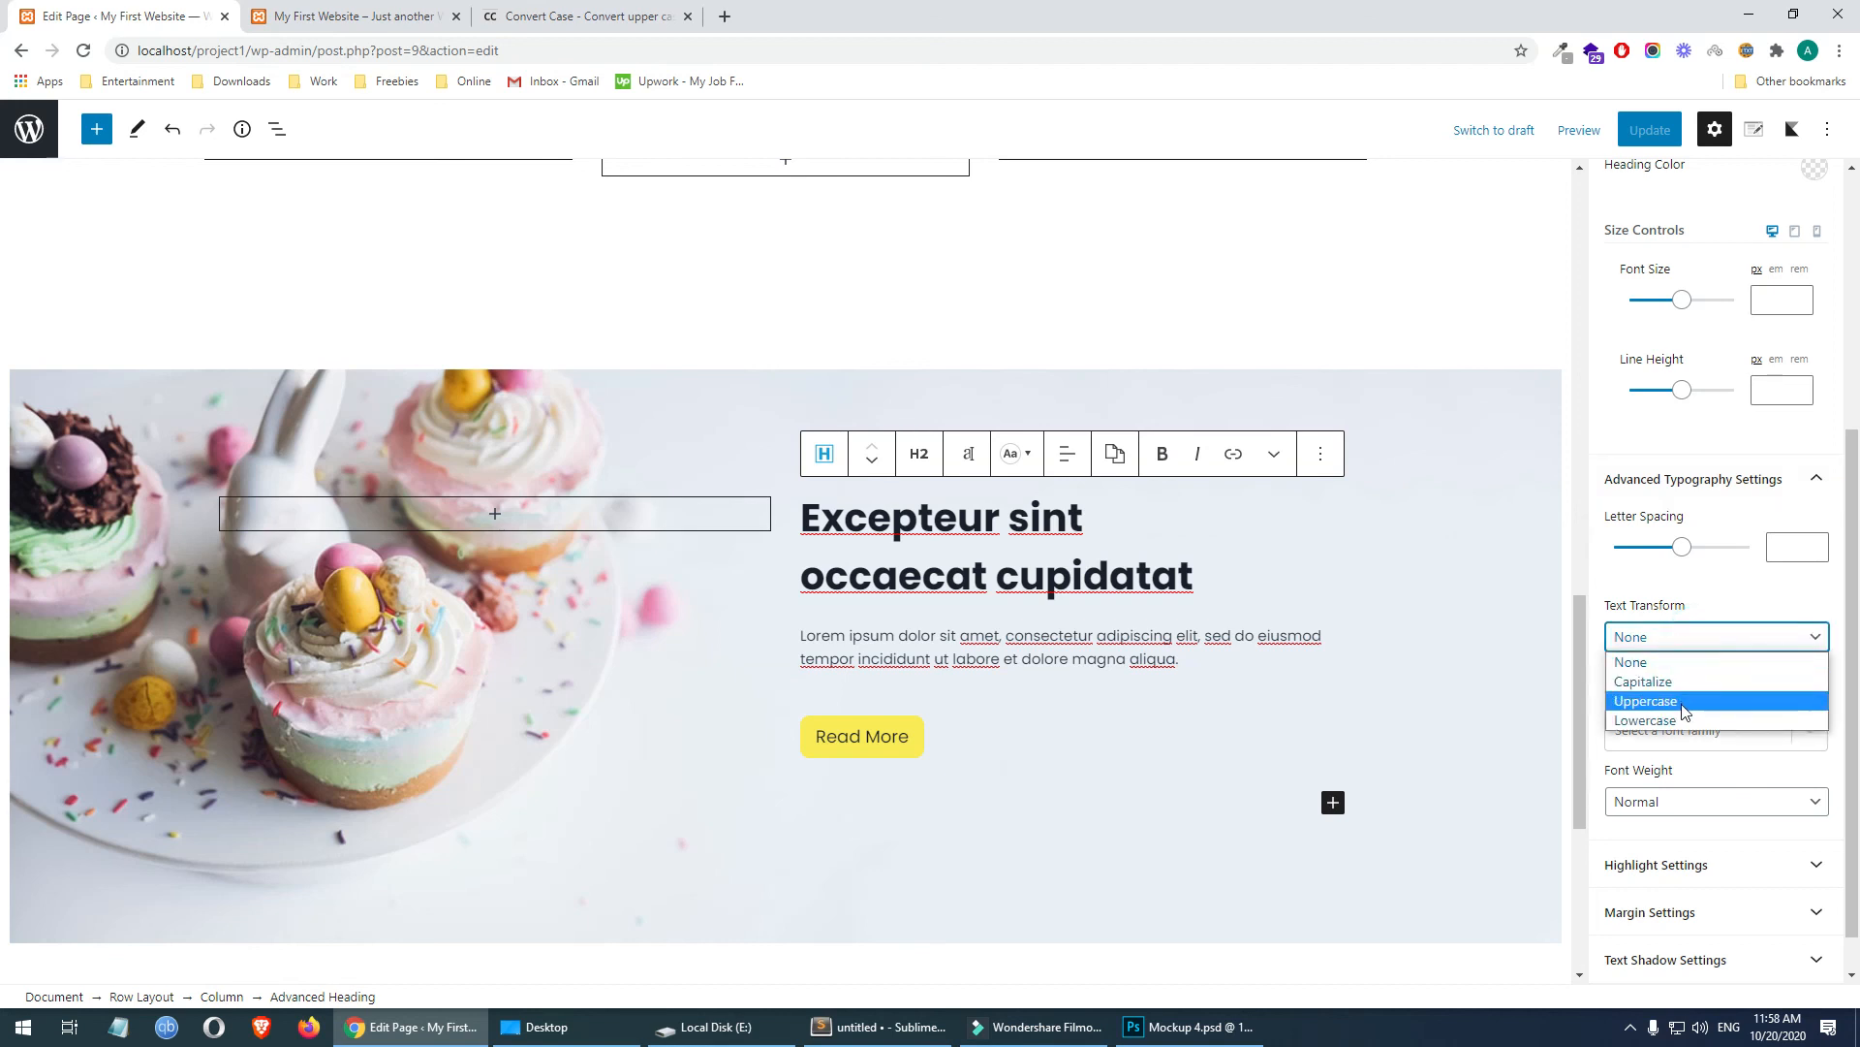
left_click(1685, 702)
- Update the page and reload the live site to check the banner heading's letter case
left_click(1650, 130)
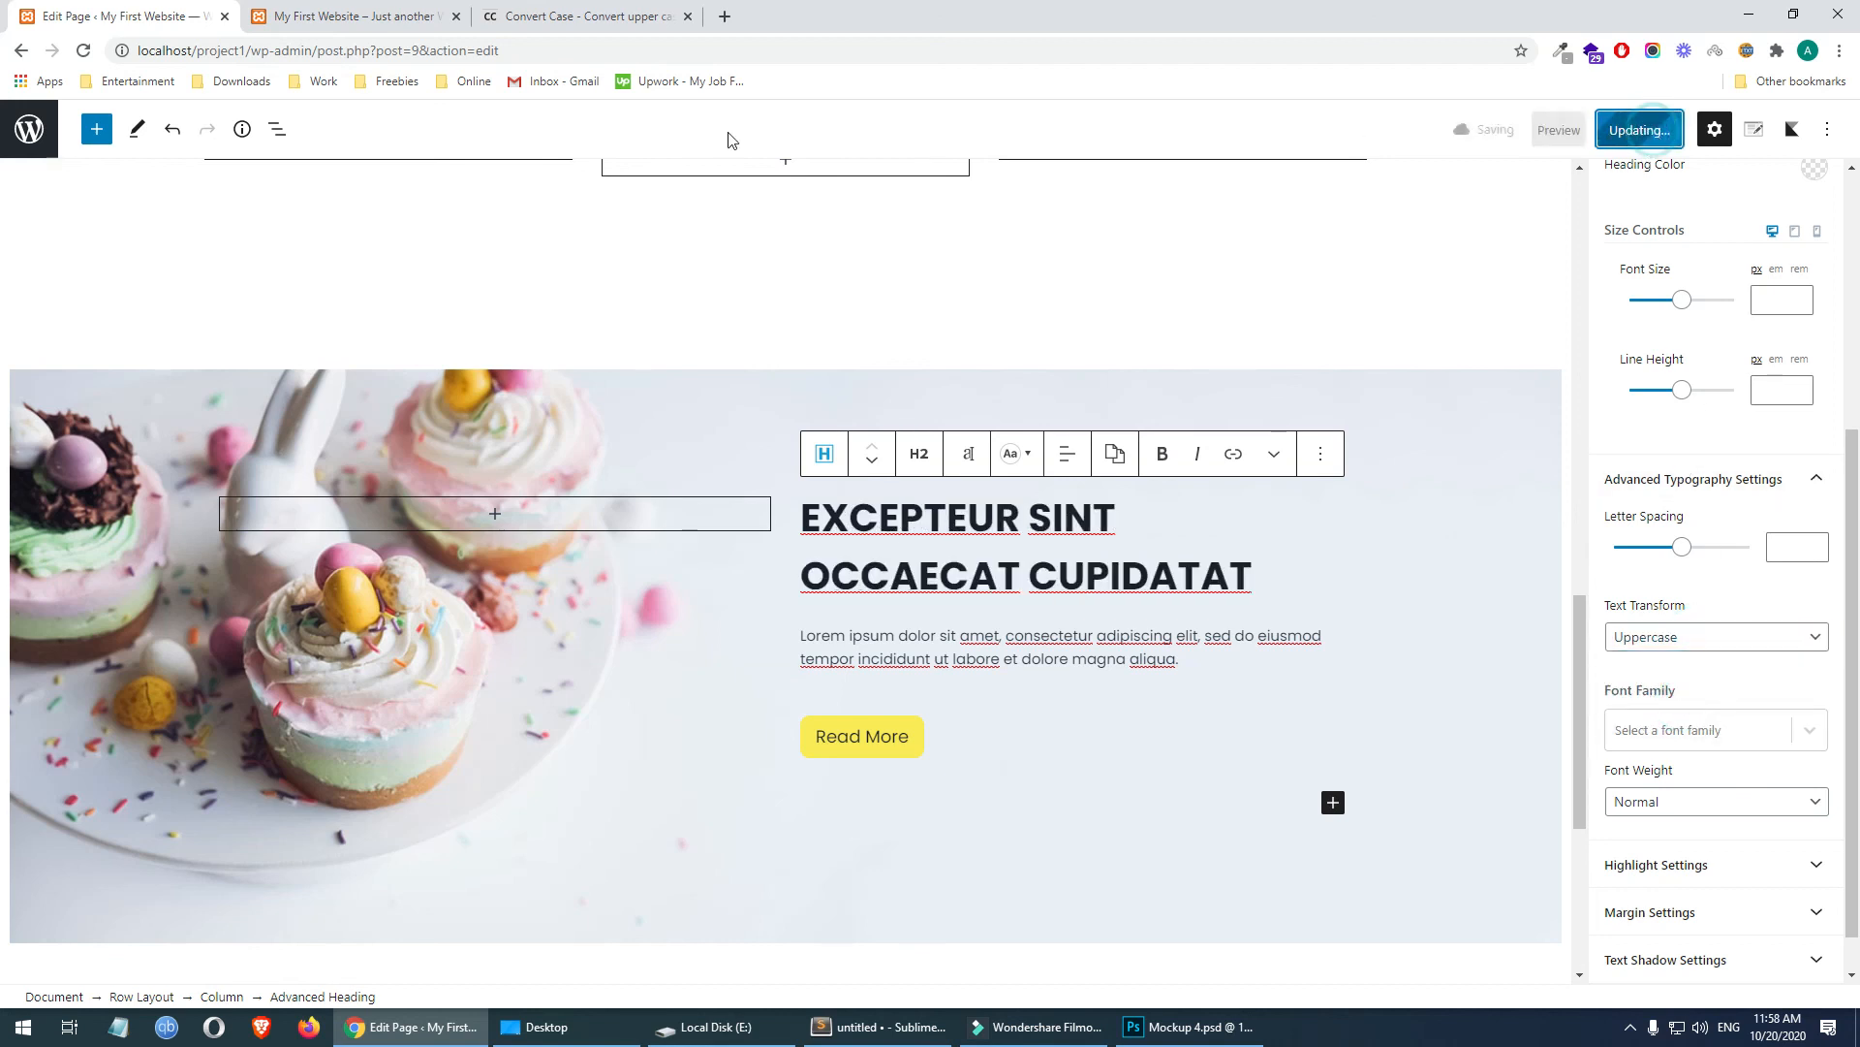
left_click(349, 16)
key("F5")
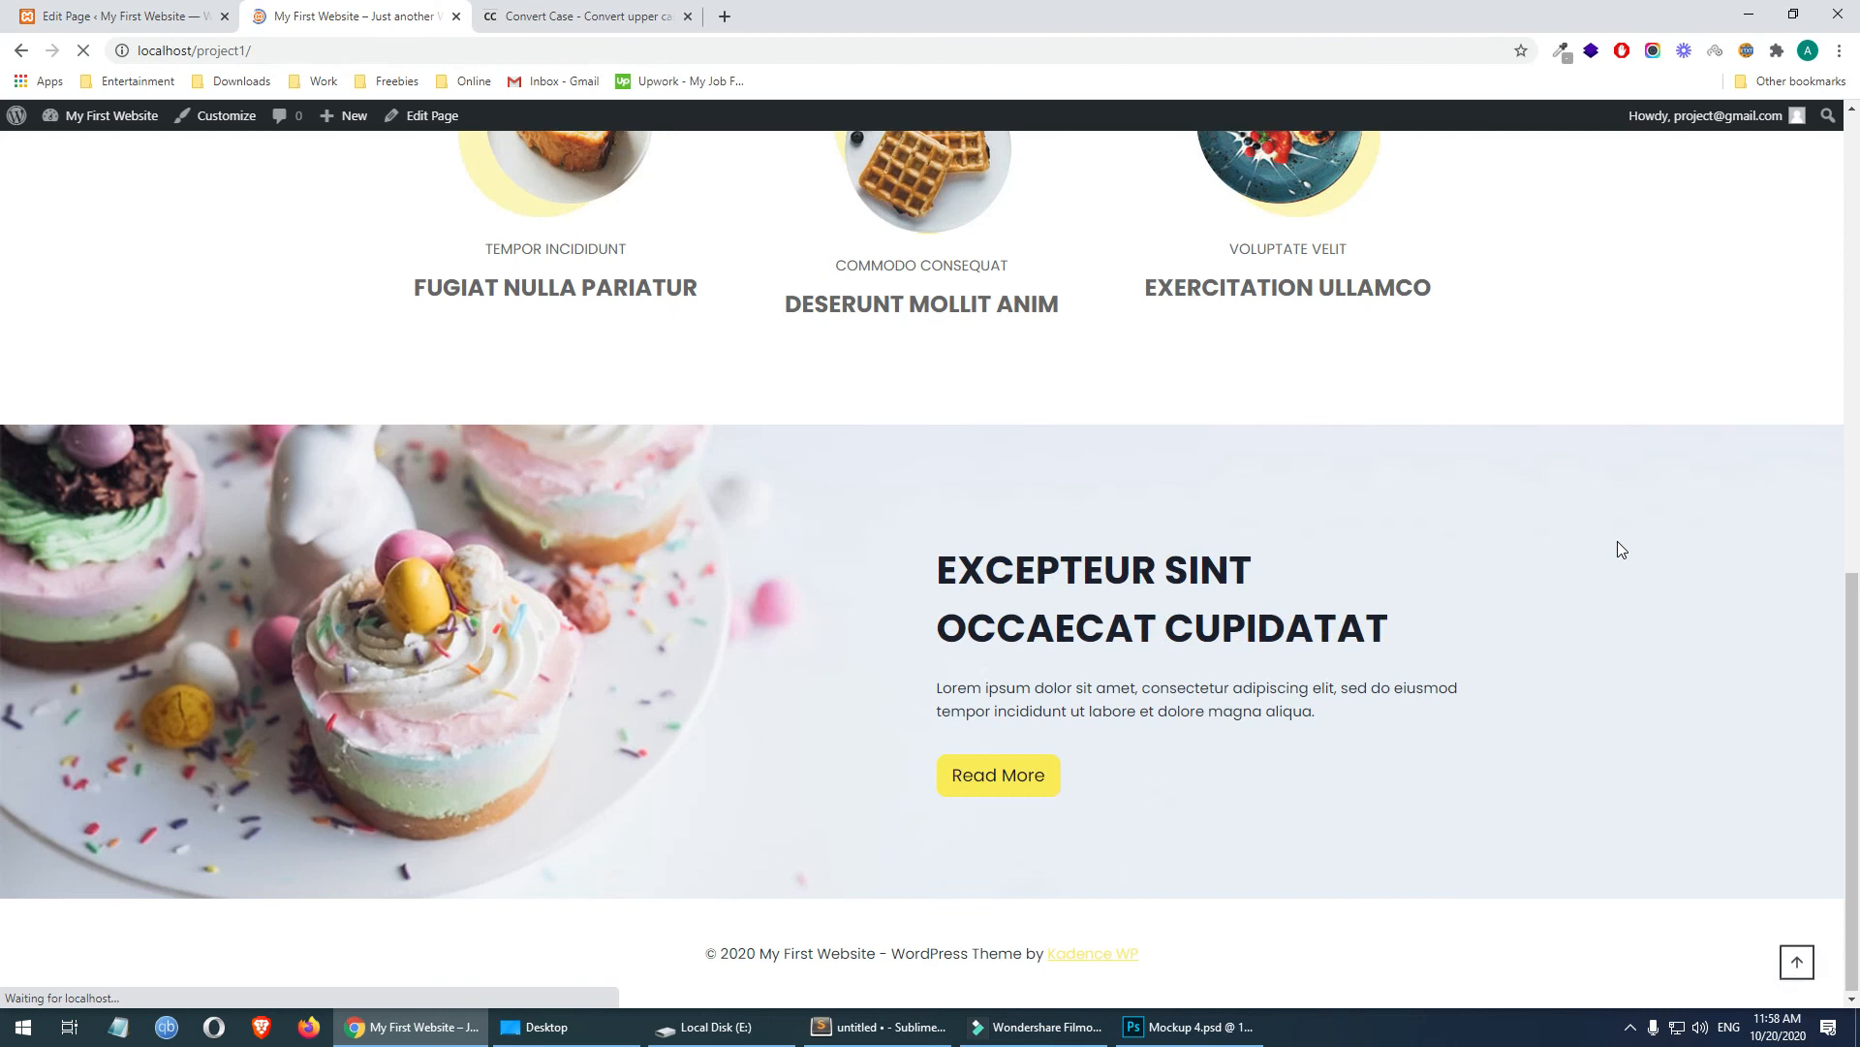
- Switch to the Photoshop mockup and compare the "Voluptate velit esse" section with the three-column section above the banner
left_click(1197, 1026)
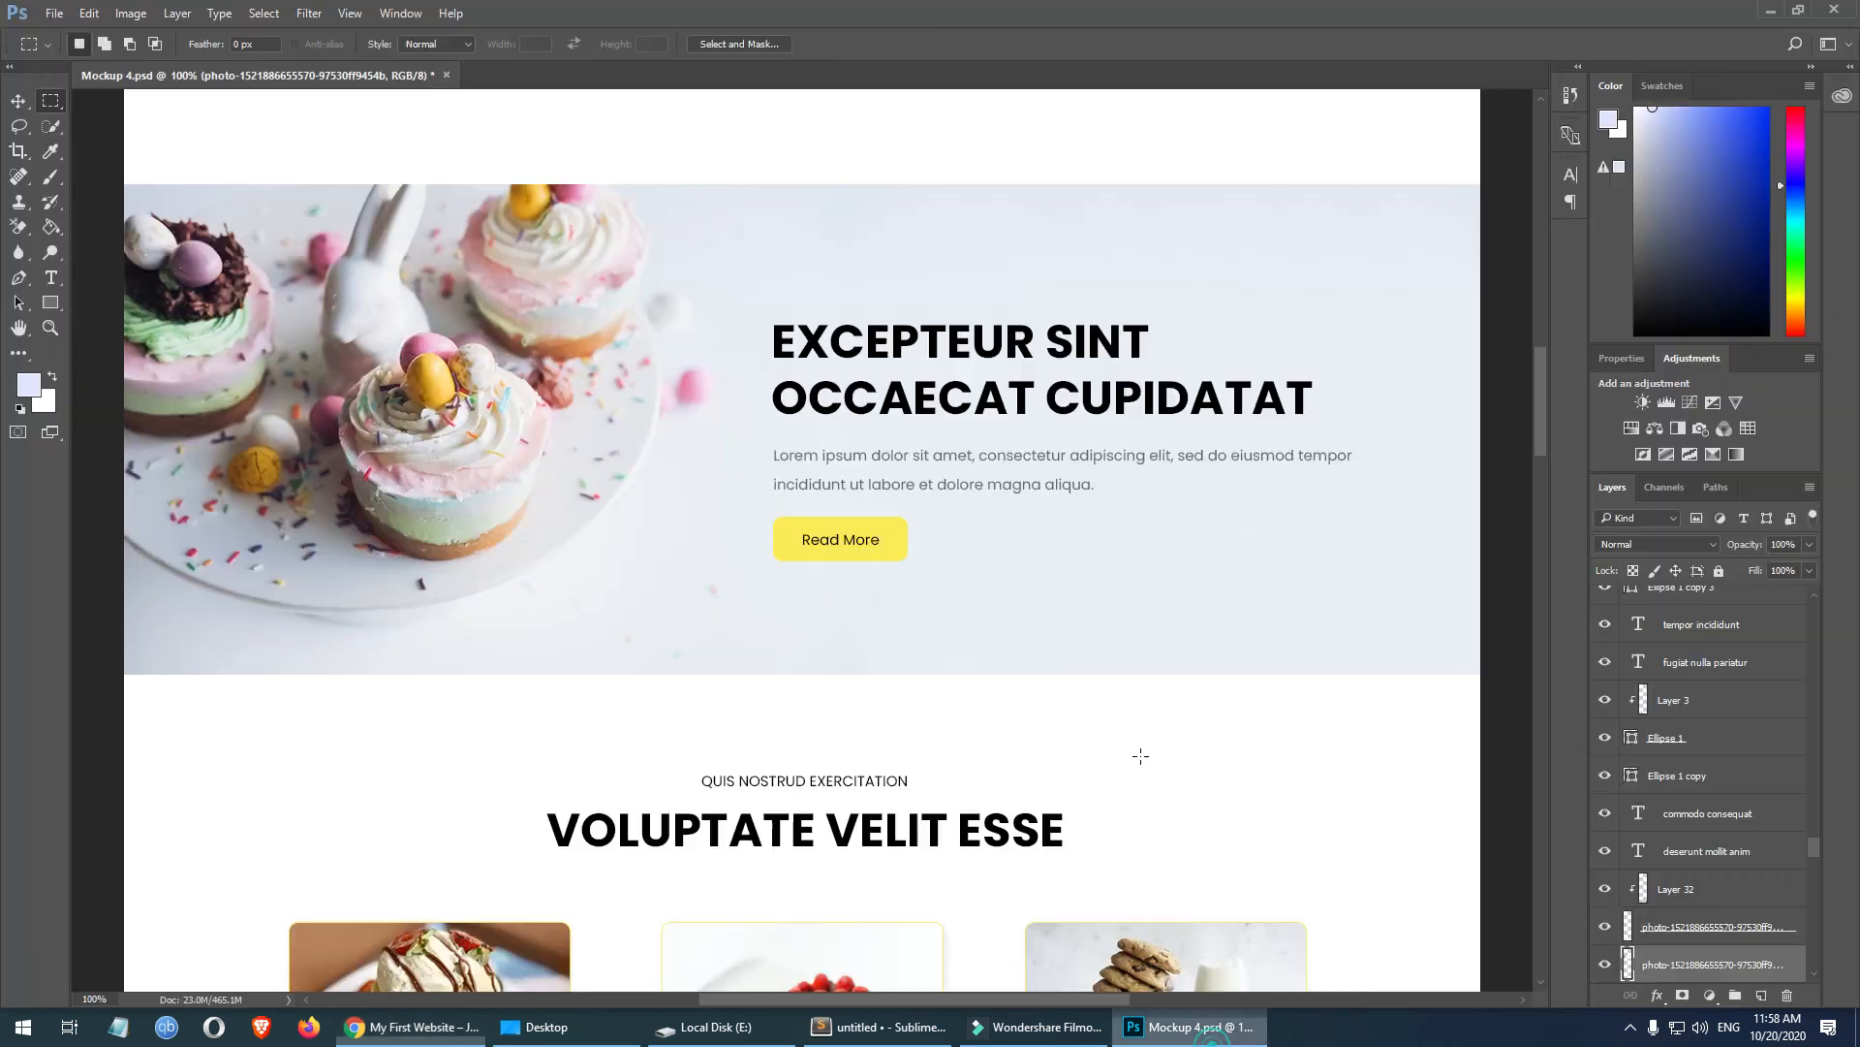
scroll(1192, 469, "down", 3)
left_click_drag(1539, 389, 1548, 452)
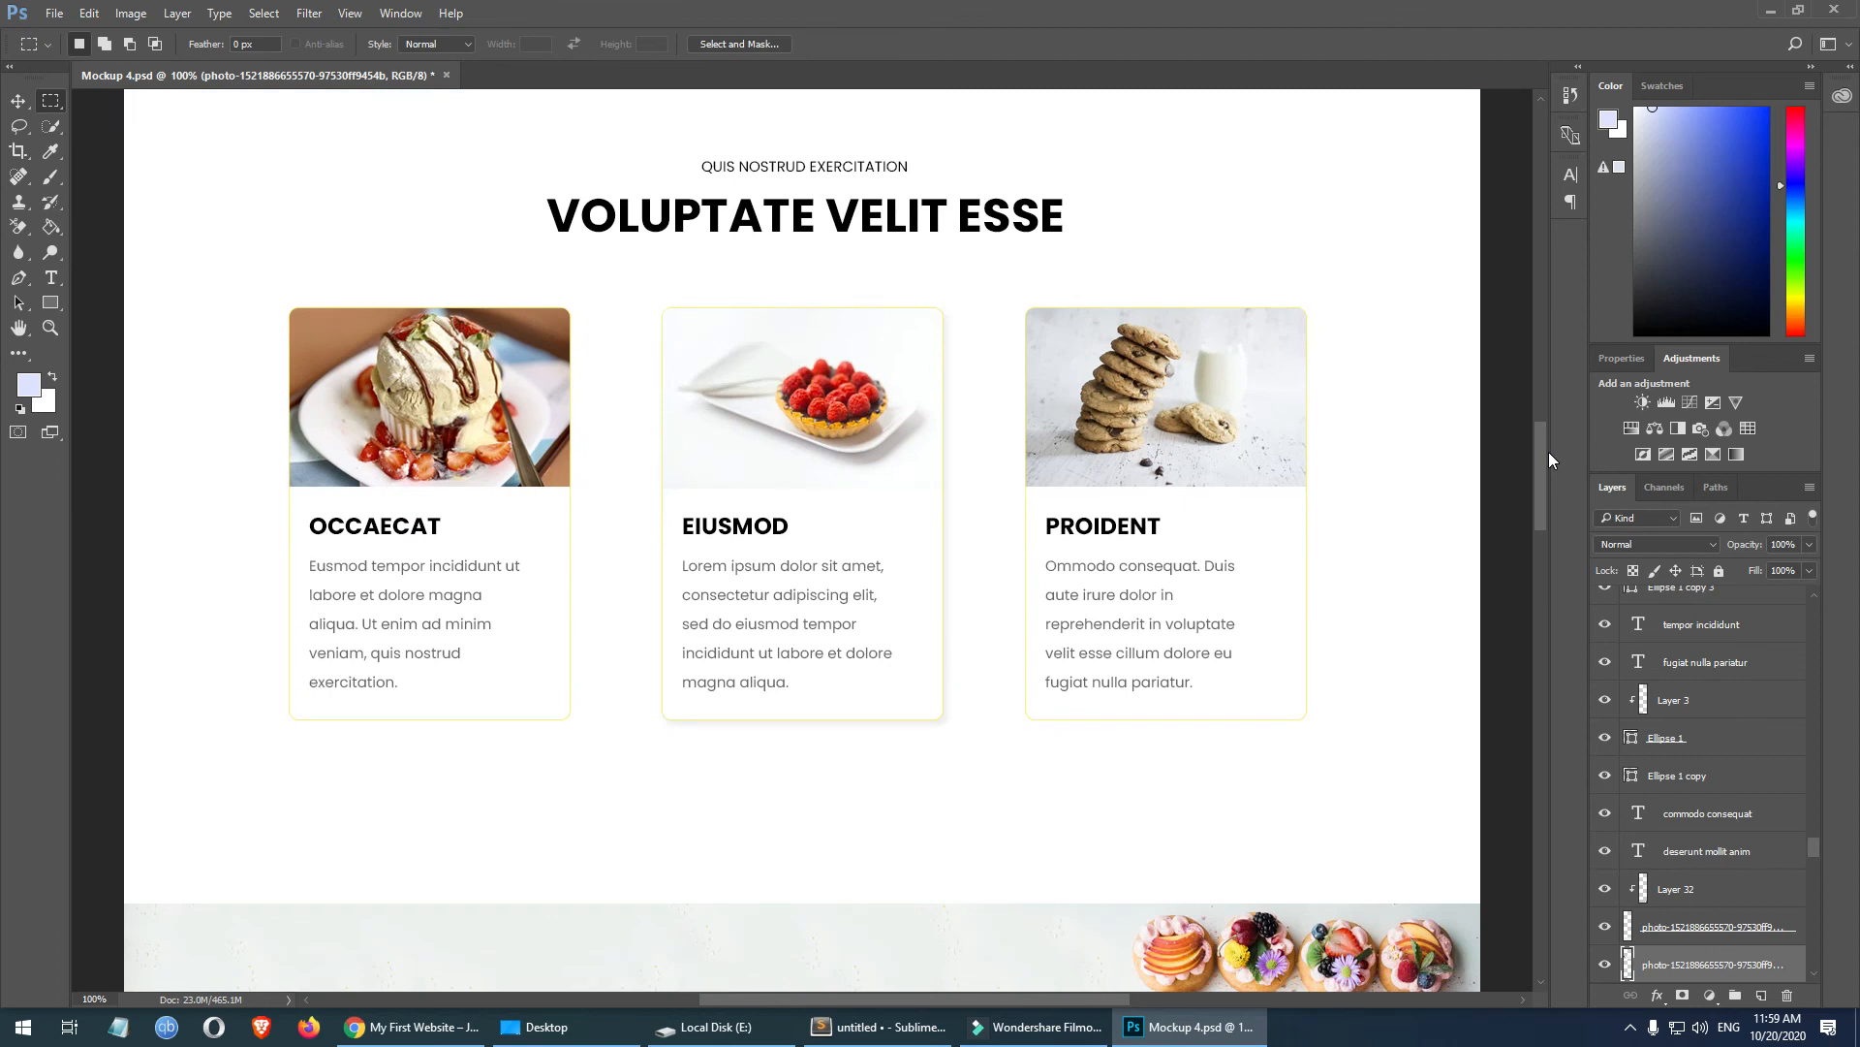
left_click_drag(179, 155, 1235, 727)
left_click(1318, 717)
left_click_drag(1547, 517, 1532, 356)
left_click_drag(233, 258, 597, 664)
left_click(693, 652)
- Examine the image, title and text layout of the cards in the mockup's "Voluptate velit esse" section
left_click_drag(1548, 341, 1549, 458)
left_click_drag(311, 541, 442, 563)
left_click(477, 576)
left_click_drag(319, 585, 415, 718)
left_click(303, 339)
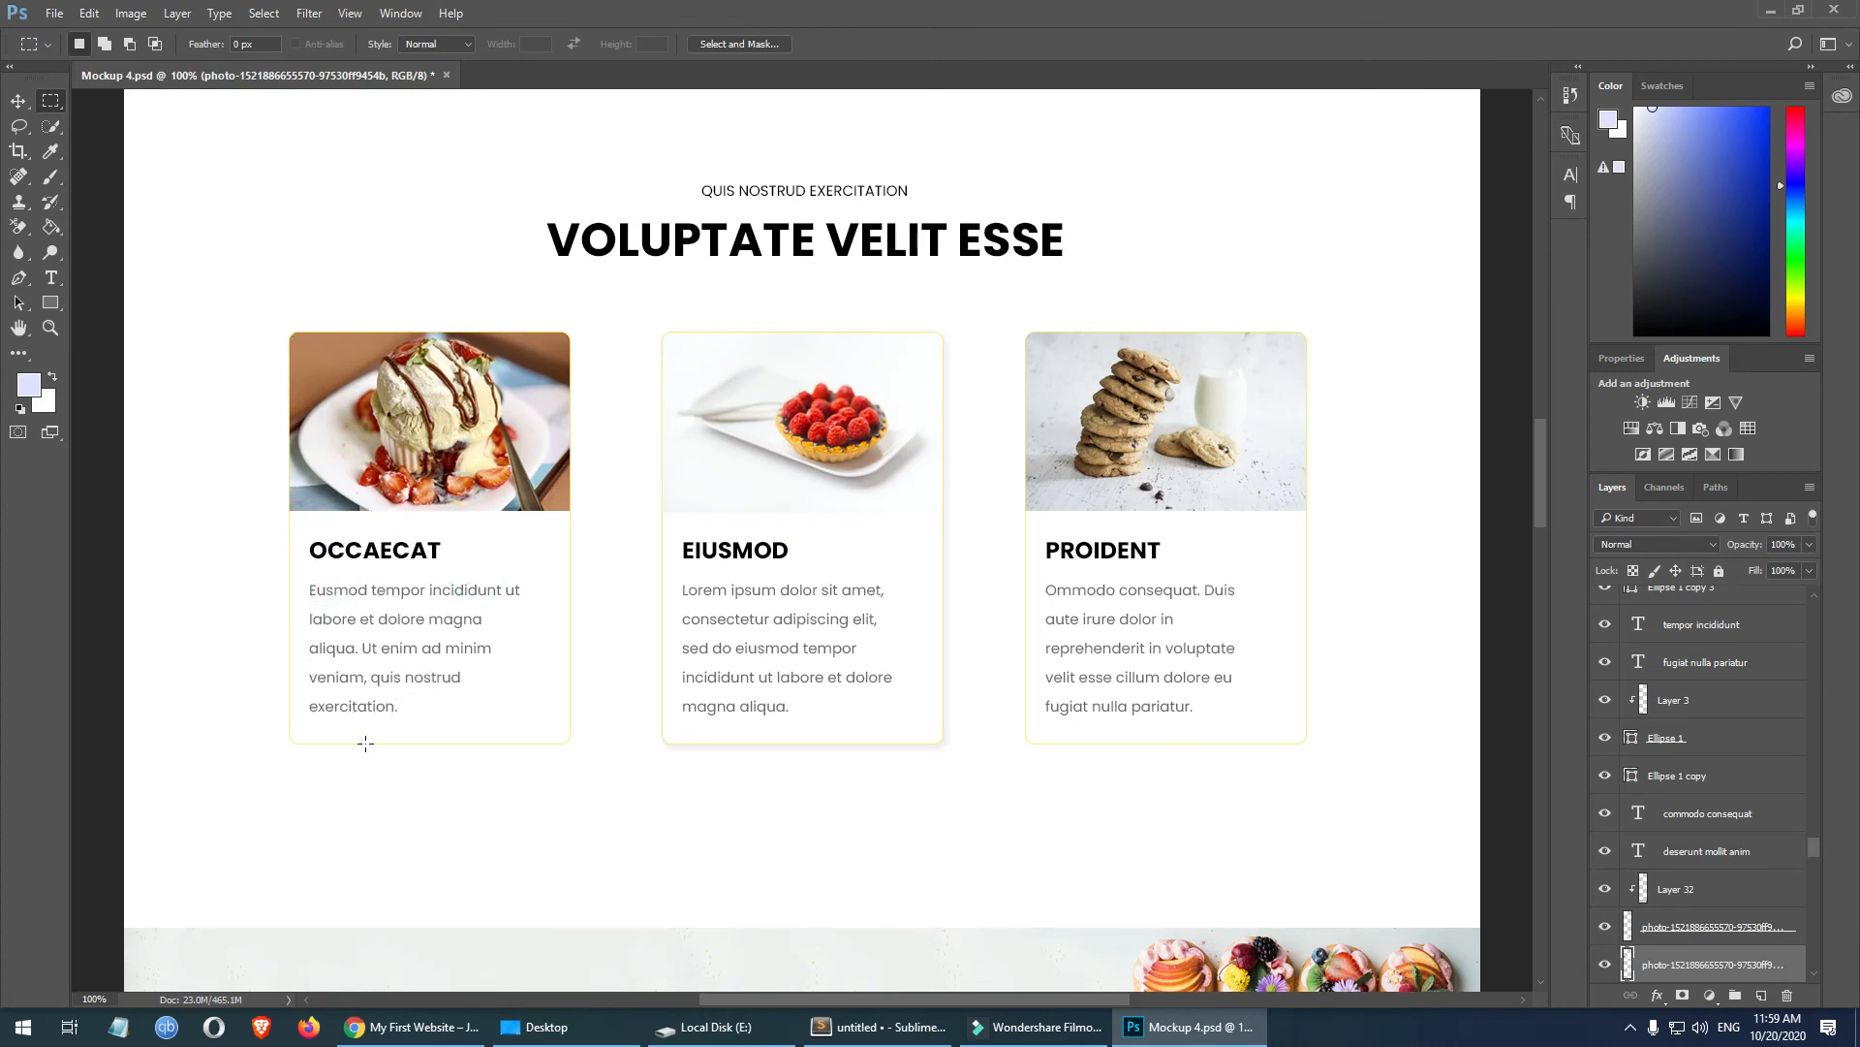
mouse_move(1538, 496)
left_mouse_down()
mouse_move(1543, 537)
mouse_move(1547, 397)
mouse_move(1541, 475)
left_mouse_up()
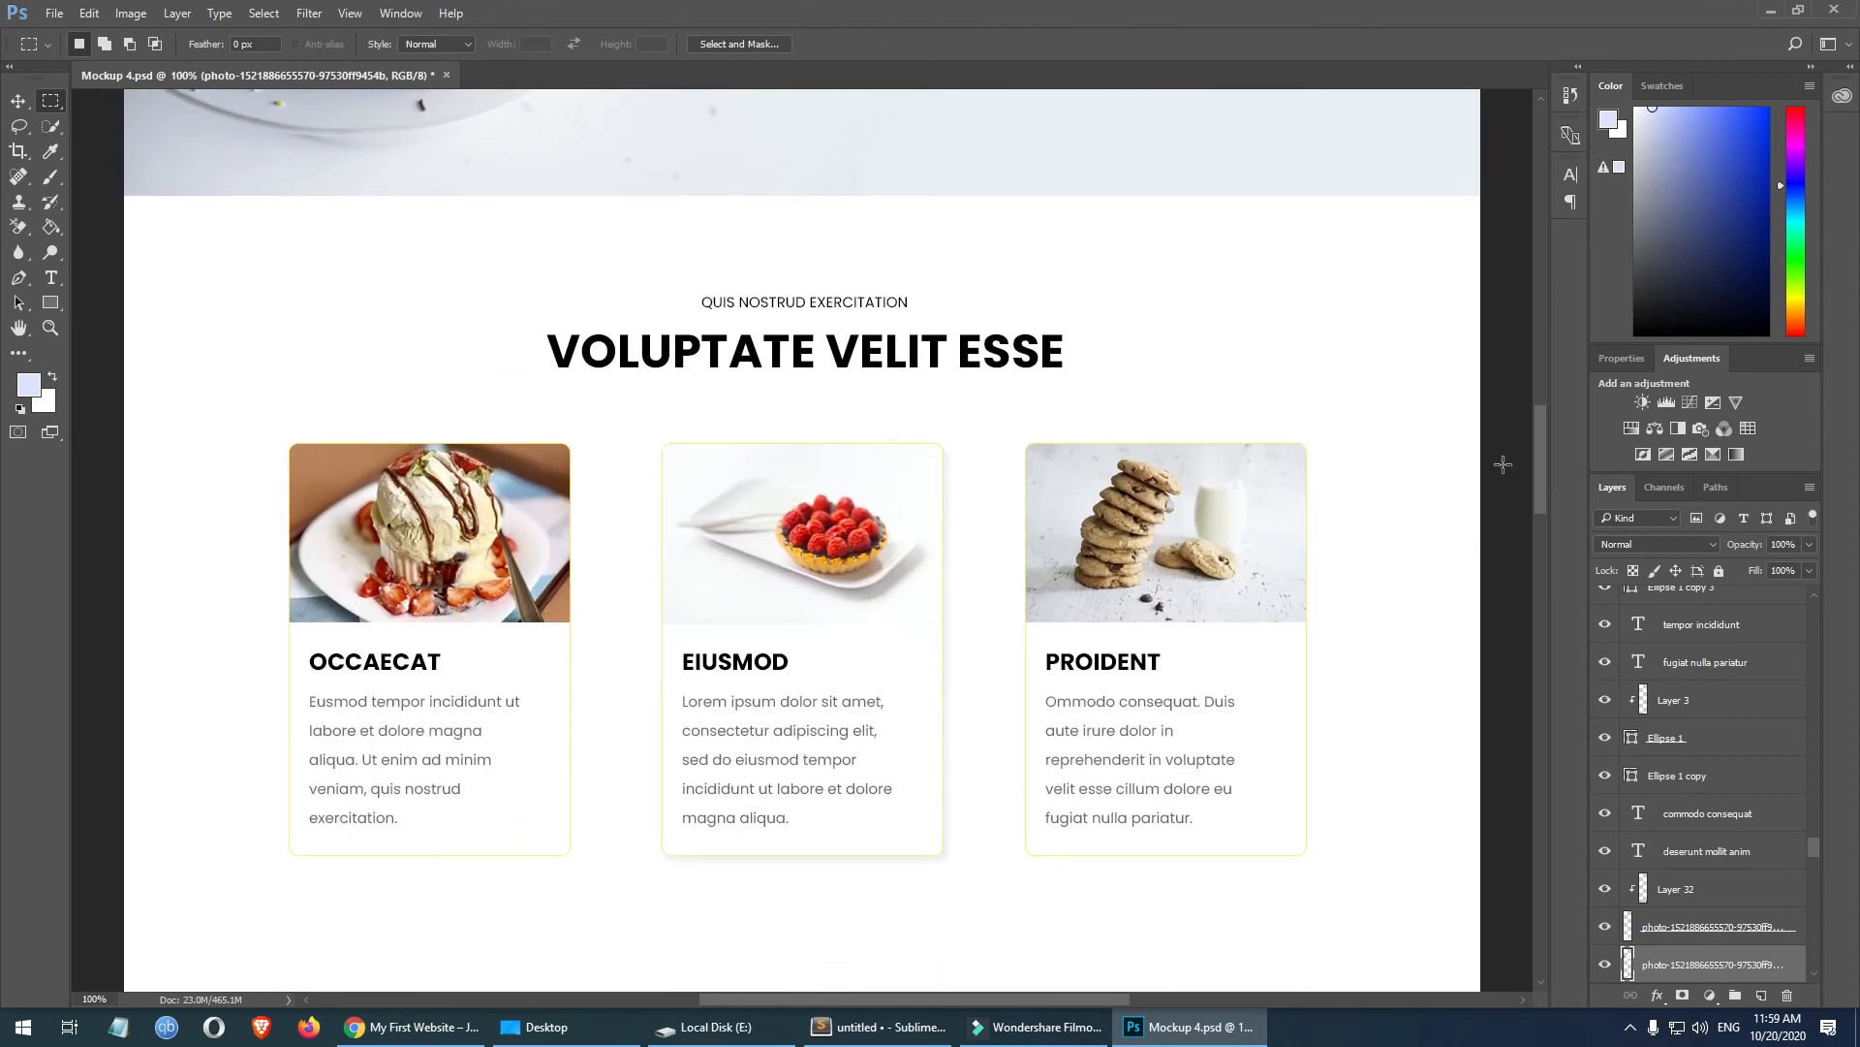
mouse_move(1541, 431)
left_mouse_down()
mouse_move(1542, 471)
mouse_move(1542, 434)
left_mouse_up()
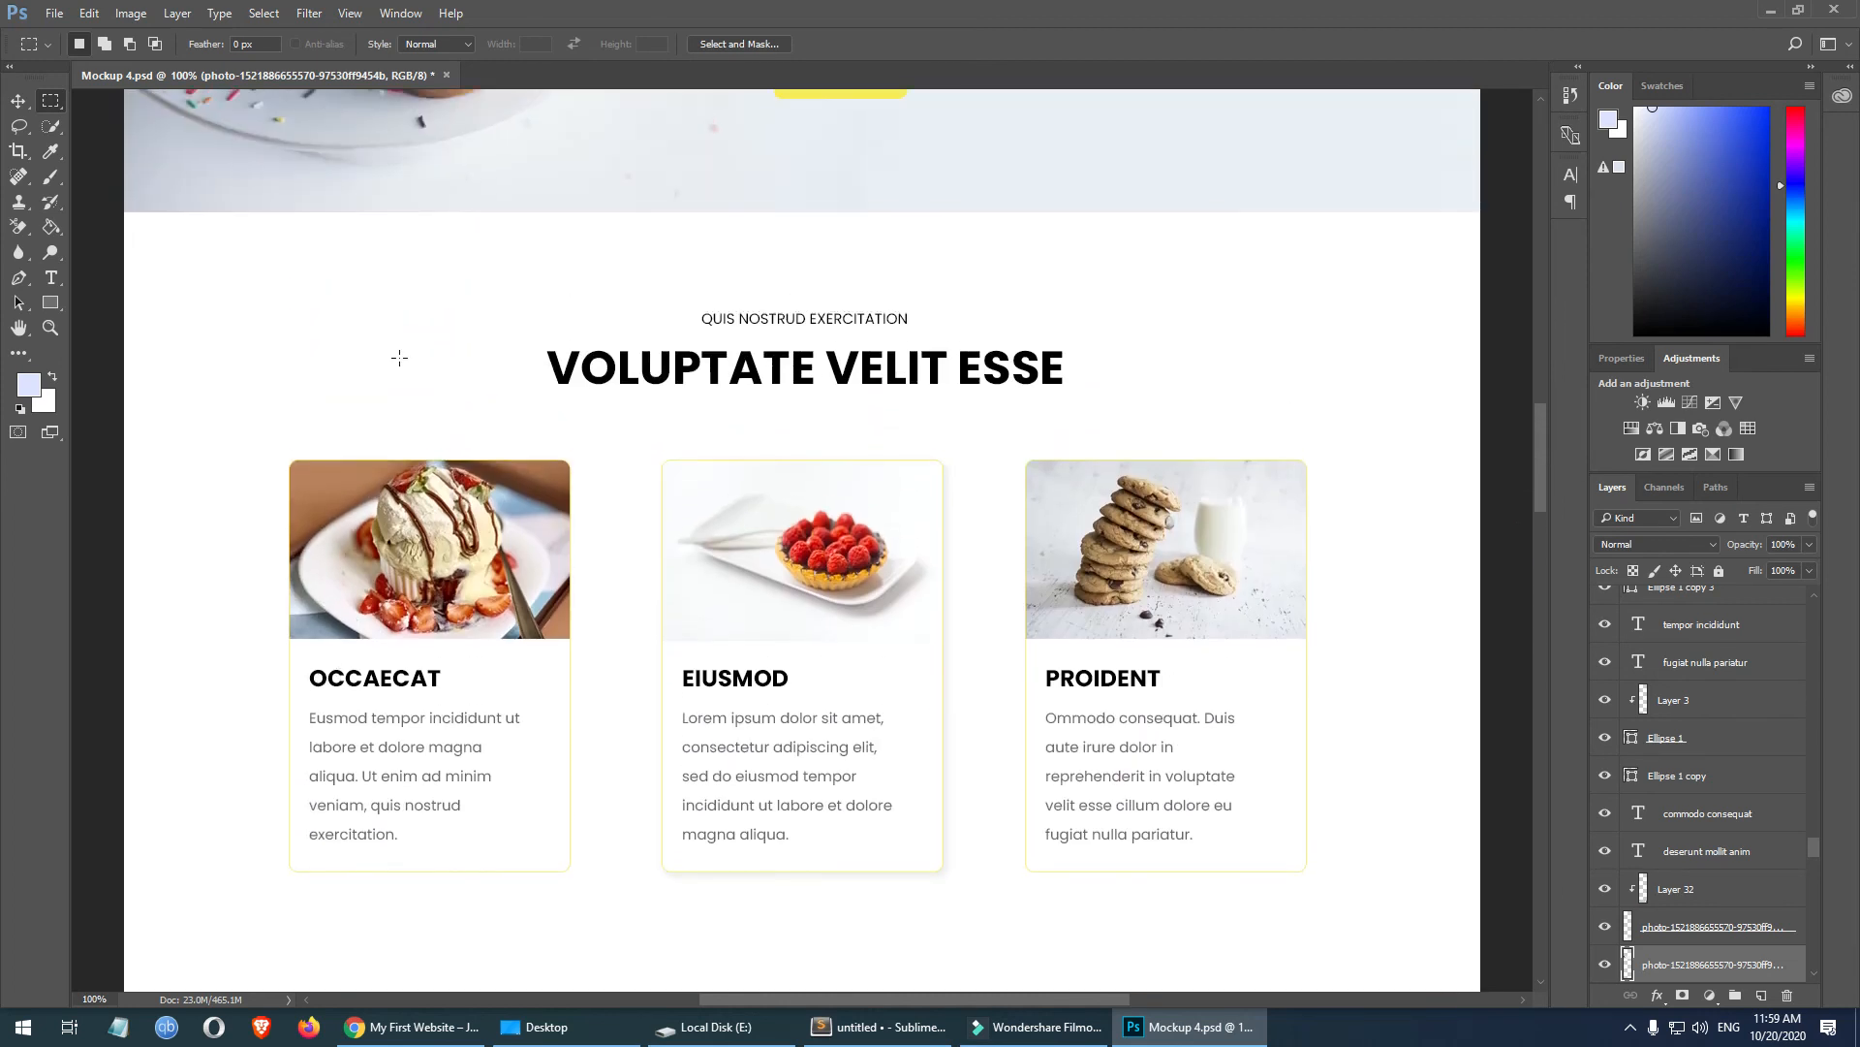
left_click_drag(180, 271, 1411, 877)
left_click(1433, 701)
- Examine the mockup's "Occaecat cupidatat non" product grid, outlining the first product's image, name and price
left_click_drag(1536, 448, 1517, 603)
left_click(218, 256)
left_click(1480, 606)
left_click(299, 252)
left_click(1382, 484)
scroll(1382, 484, "down", 1)
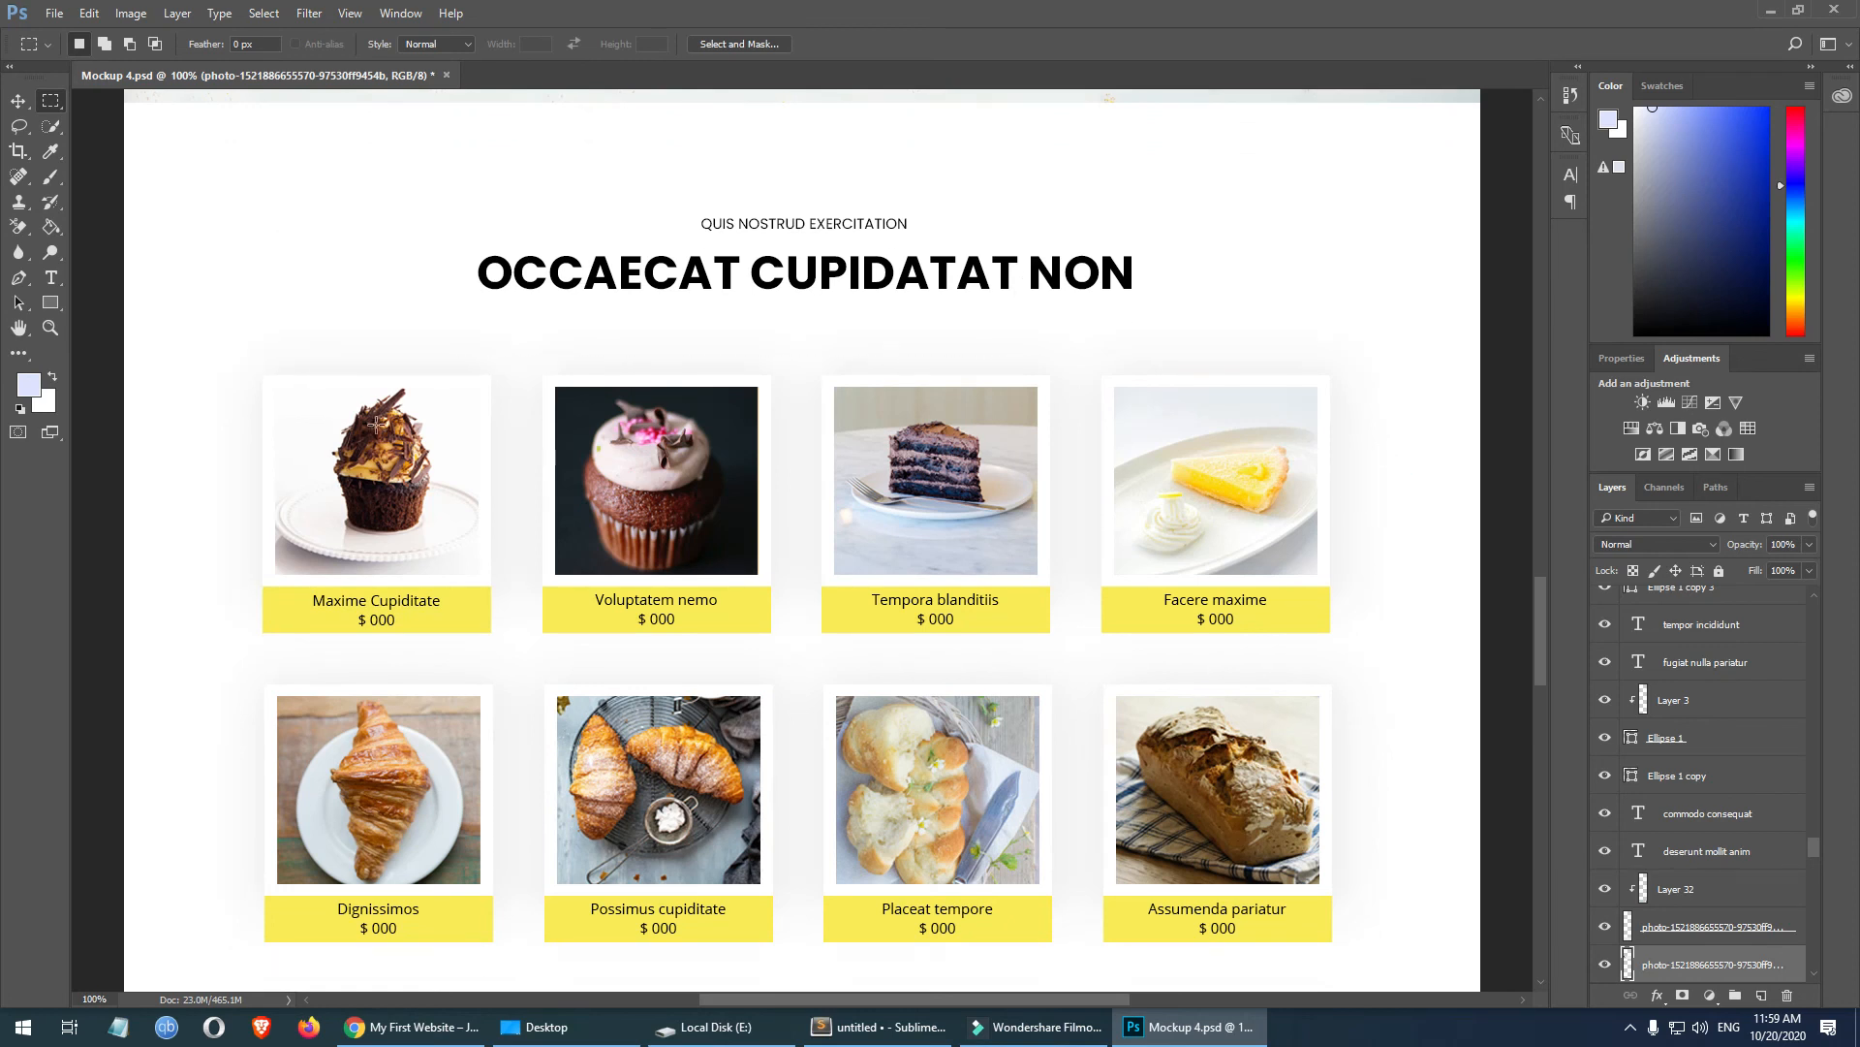
left_click_drag(272, 362, 411, 632)
left_click(483, 609)
left_click_drag(282, 380, 475, 578)
left_click_drag(302, 592, 395, 625)
left_click(310, 616)
mouse_move(270, 596)
left_mouse_down()
mouse_move(454, 621)
mouse_move(465, 650)
left_mouse_up()
left_click(529, 660)
- Go back to the mockup's "Voluptate velit esse" section and review its heading and three cards
scroll(1478, 546, "down", 1)
left_click_drag(1535, 608, 1531, 433)
left_click_drag(84, 120, 1412, 763)
left_click(1434, 699)
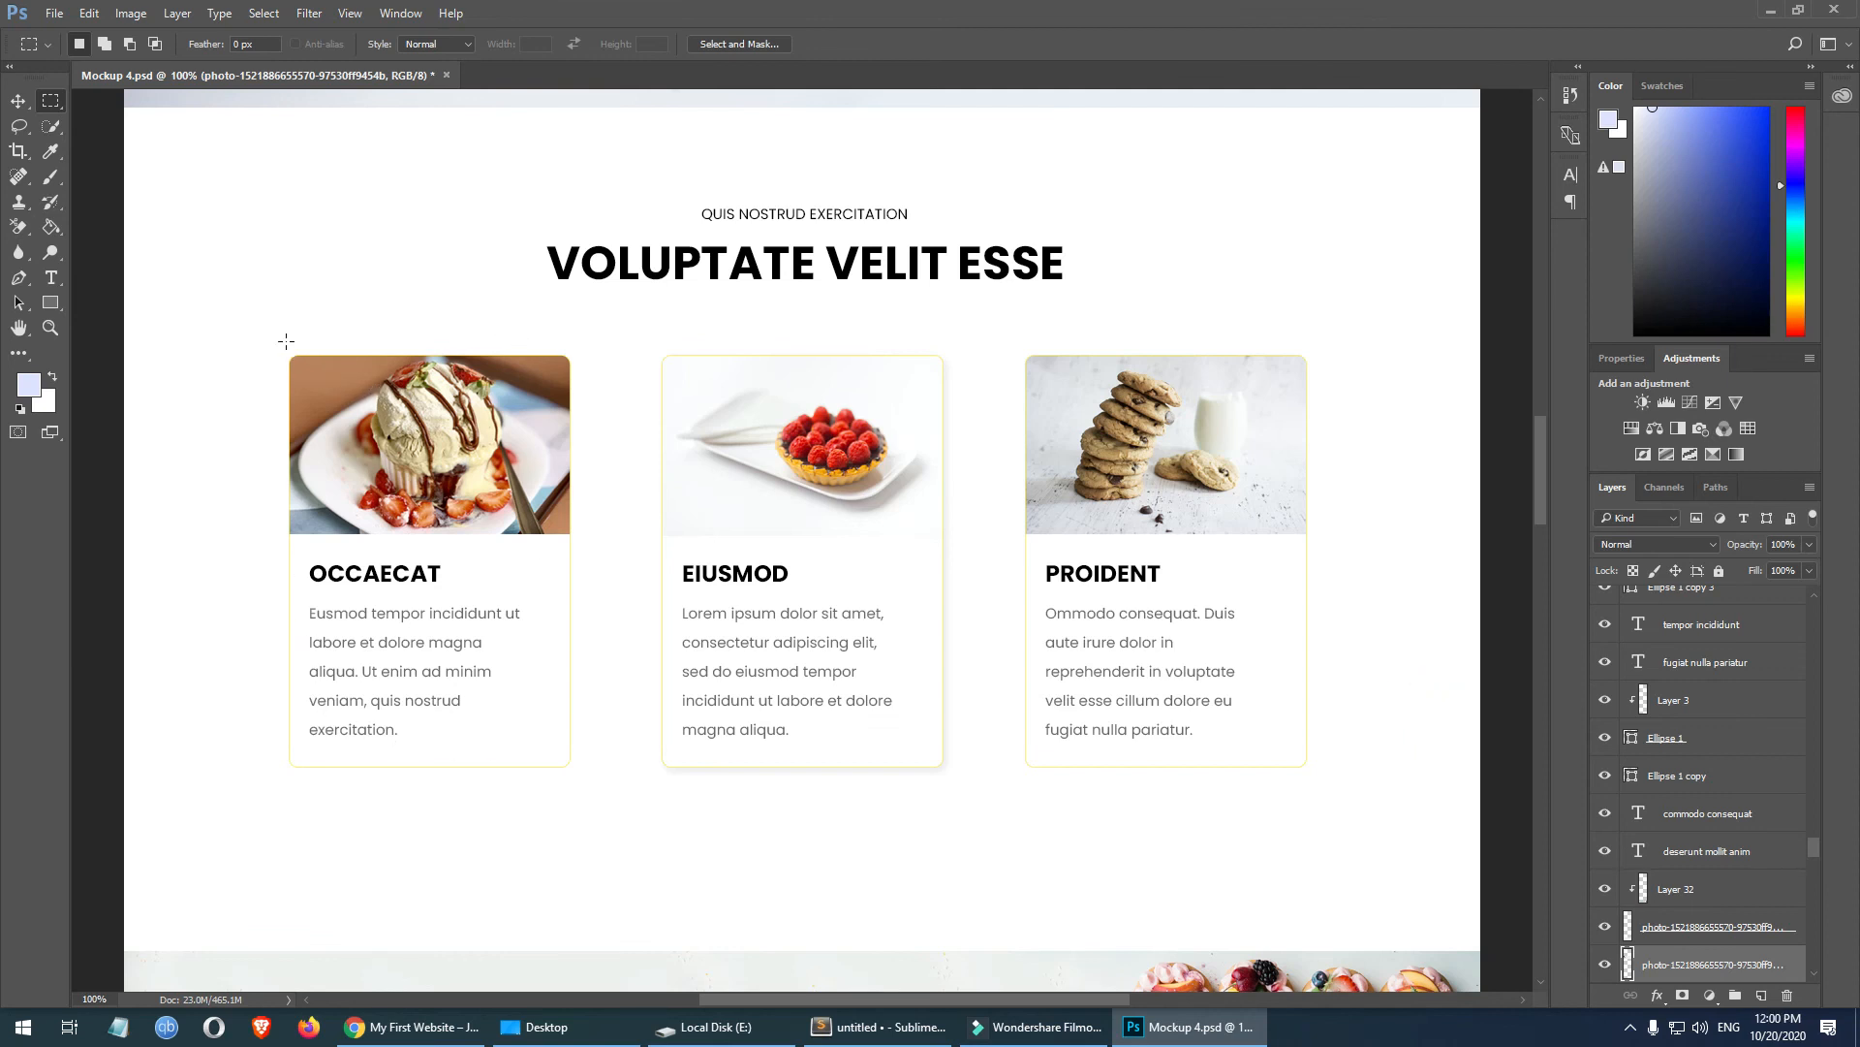
mouse_move(1546, 477)
left_mouse_down()
mouse_move(1550, 444)
mouse_move(1548, 467)
left_mouse_up()
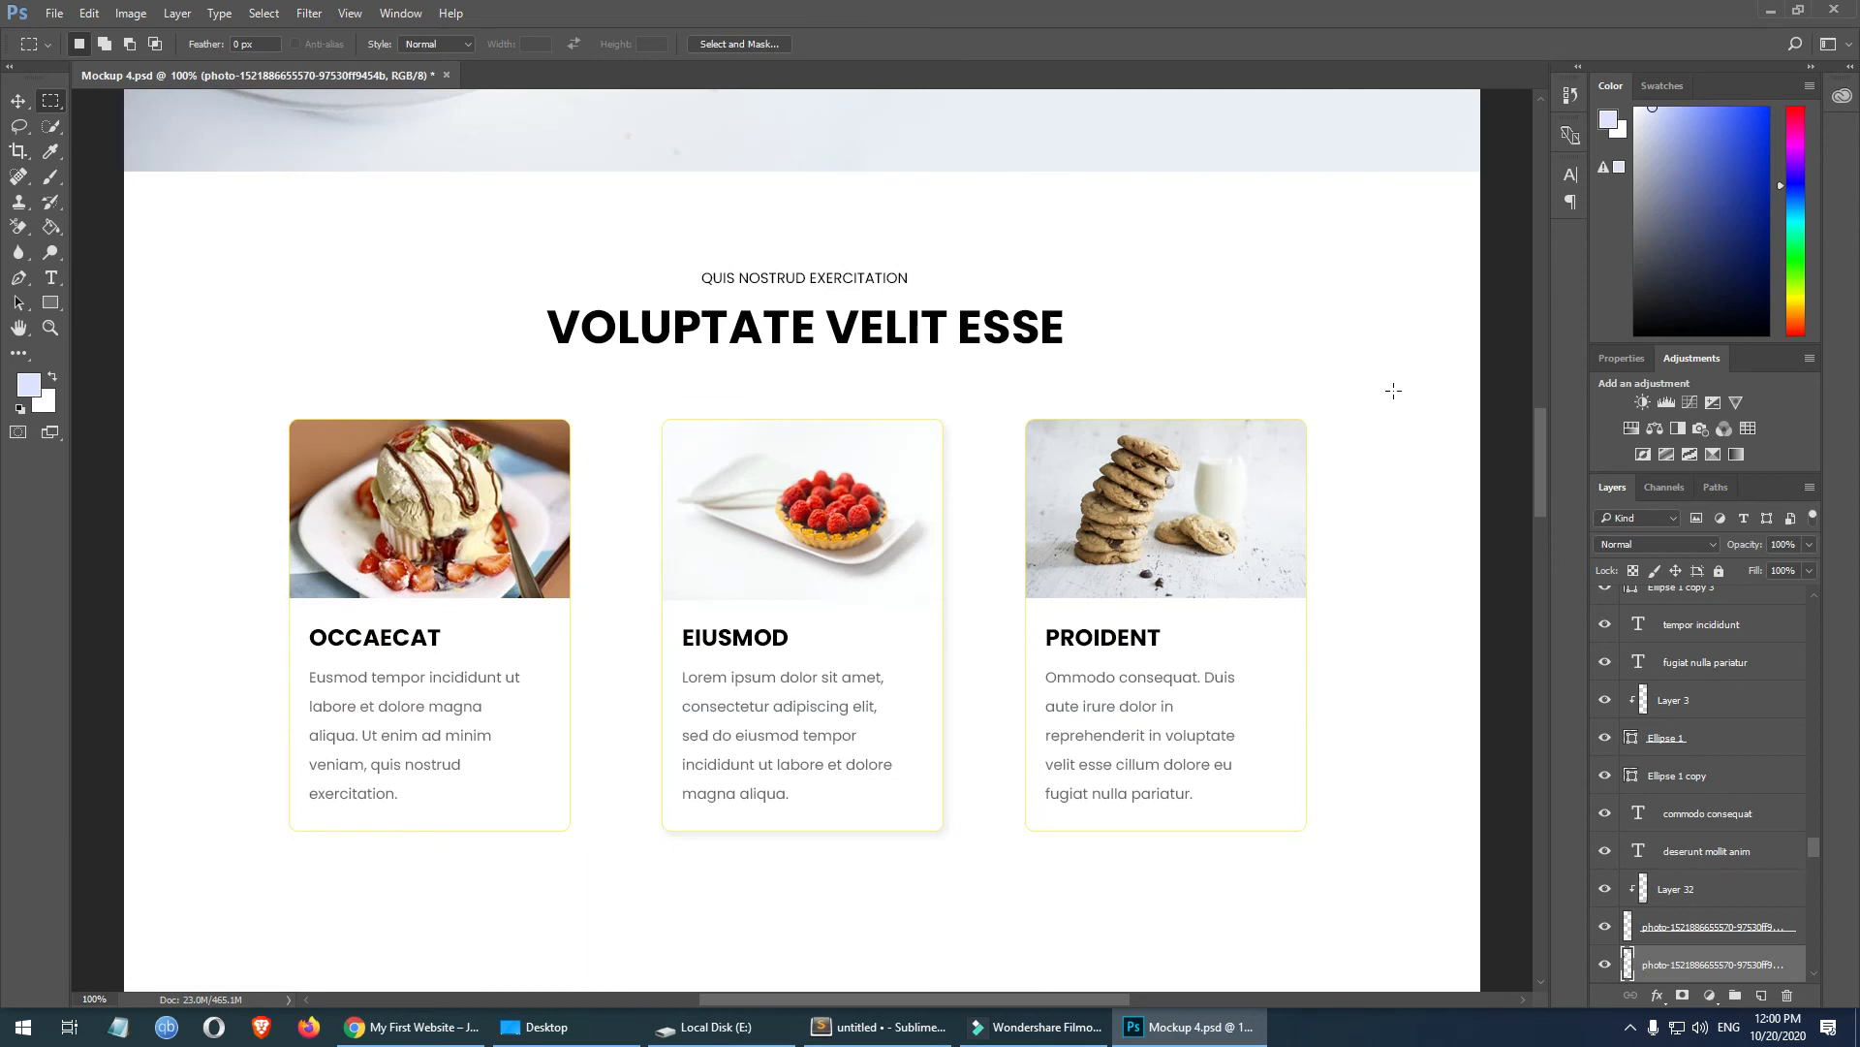